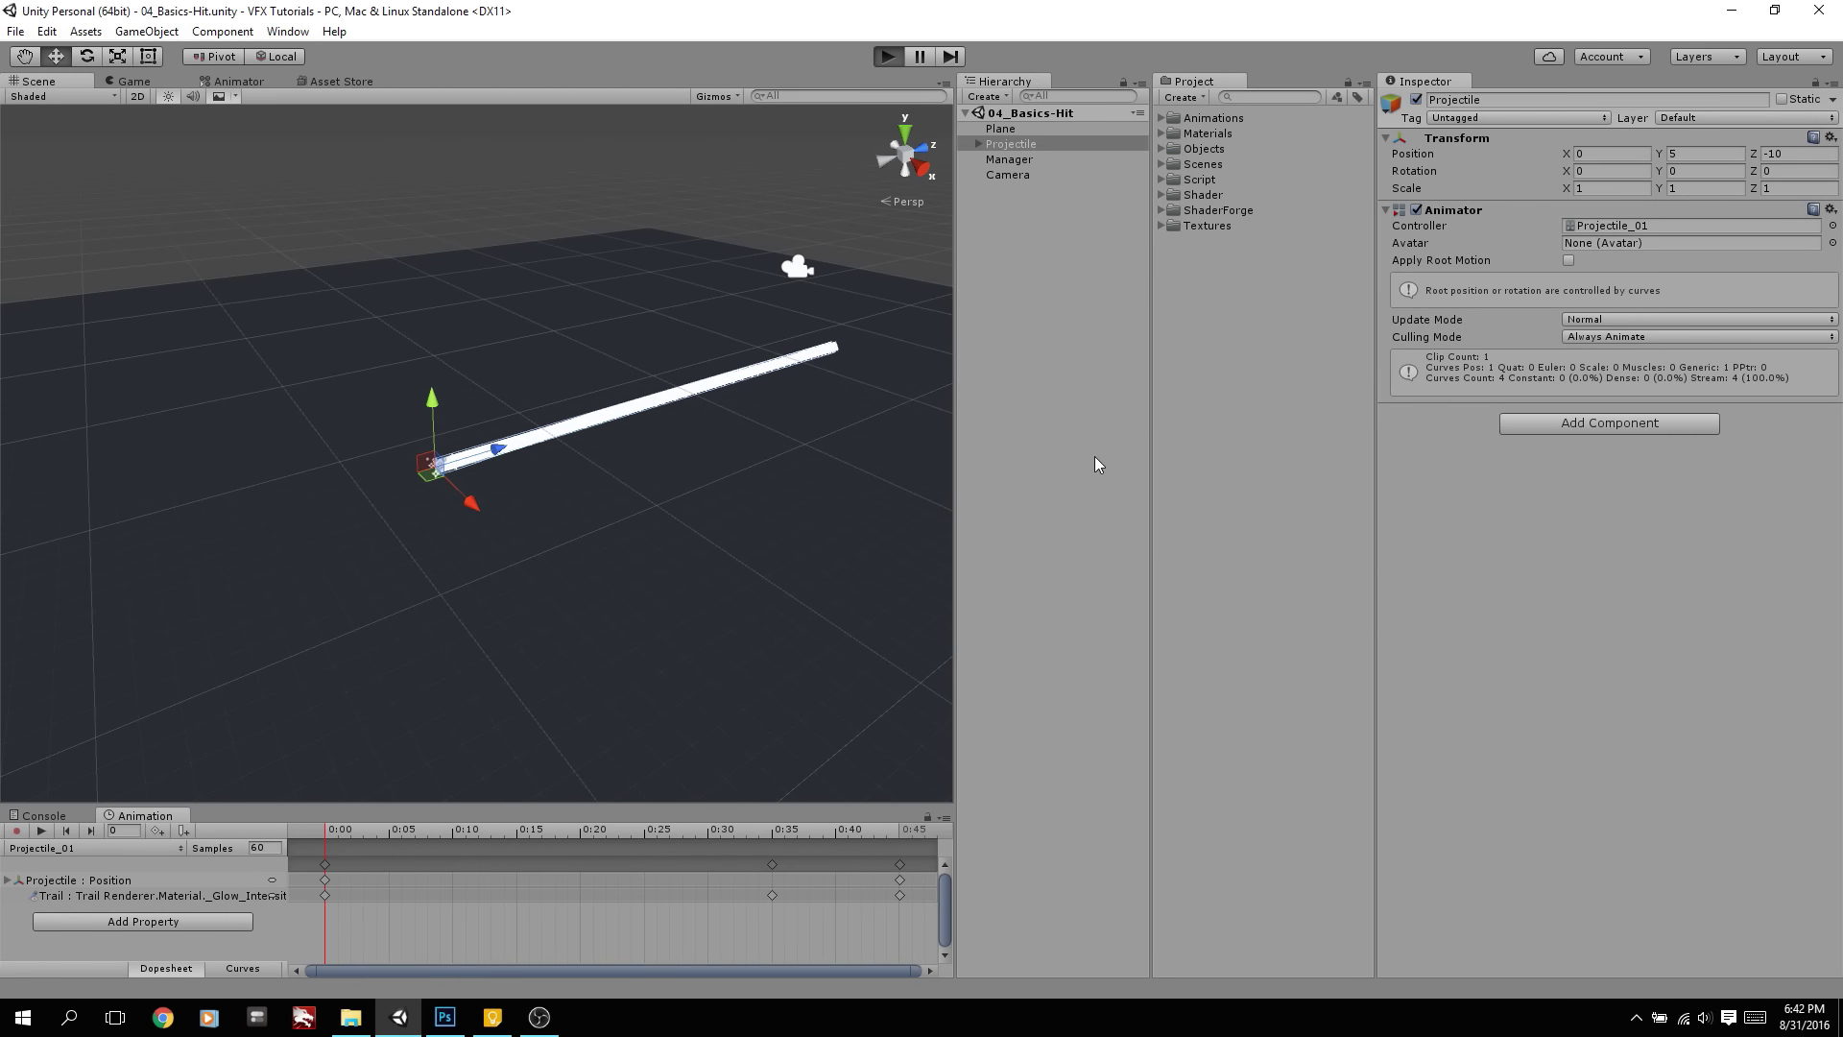
# Run the scene to preview the projectile animation, stop it, and return the Scene view to 3D
pyautogui.hotkey('ctrl', 'p')
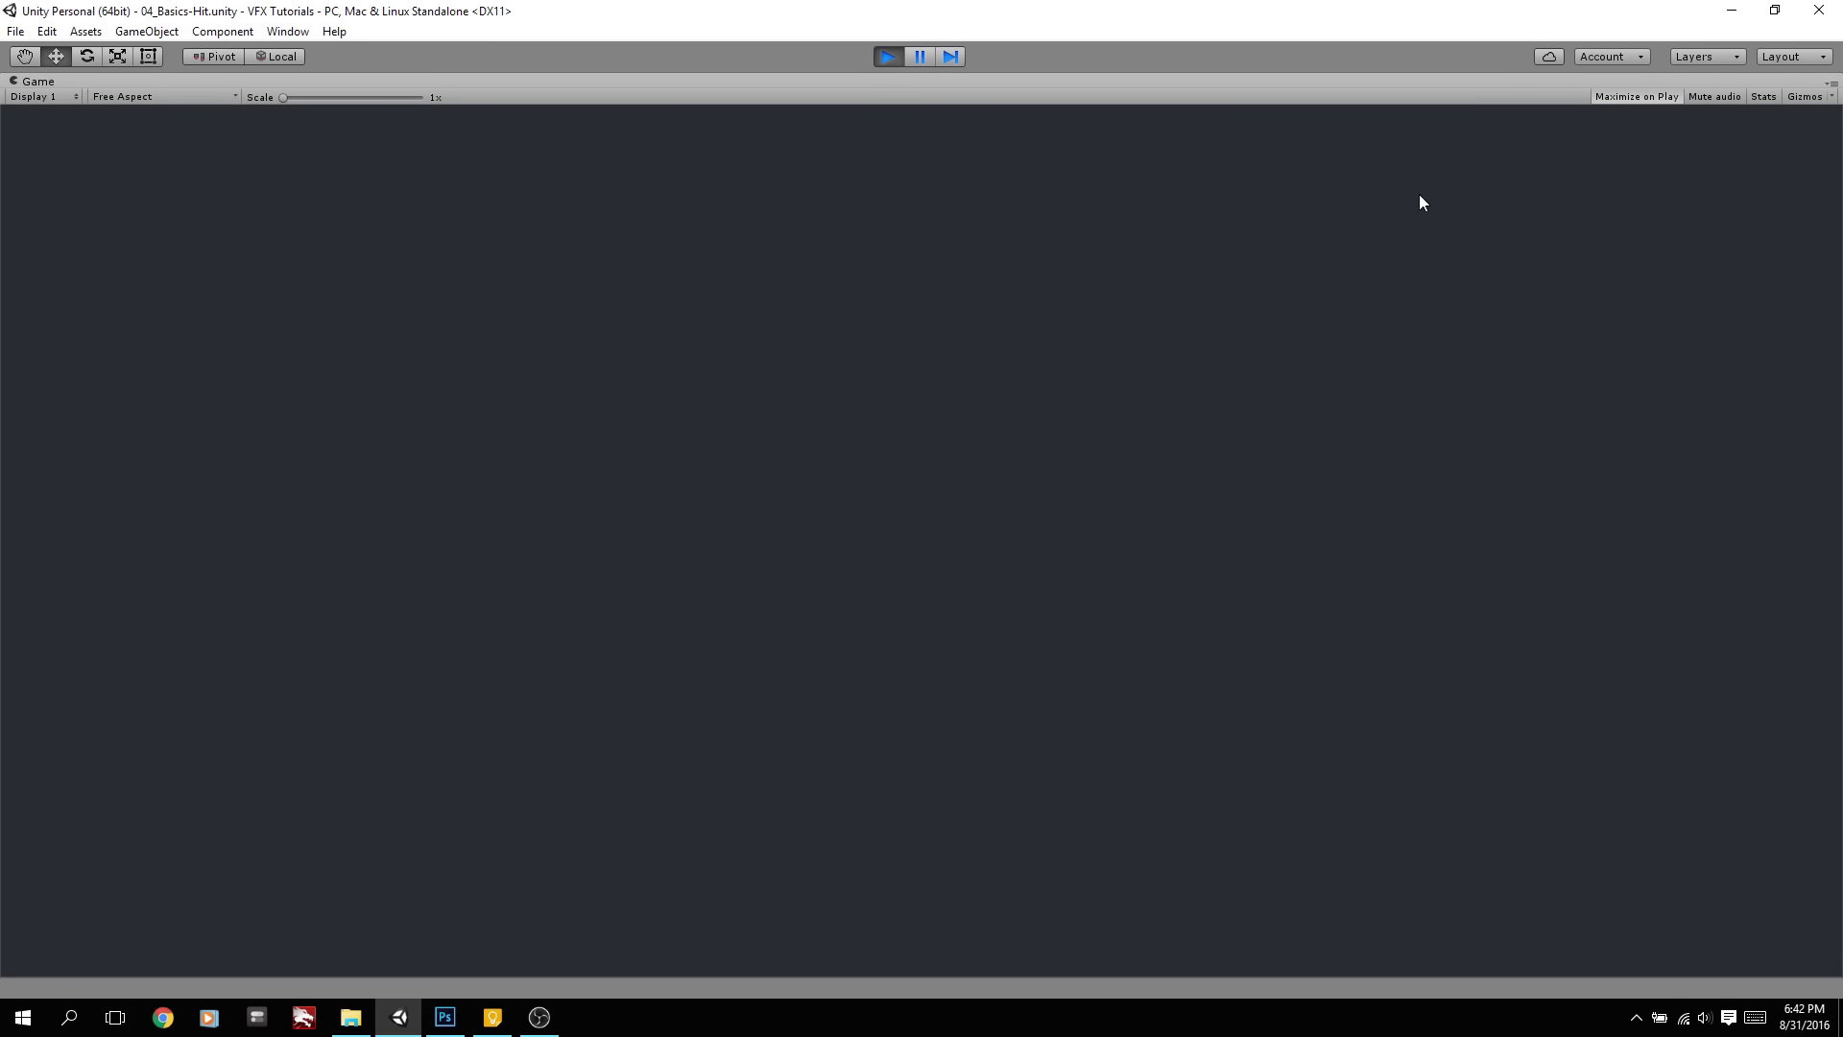
pyautogui.click(885, 57)
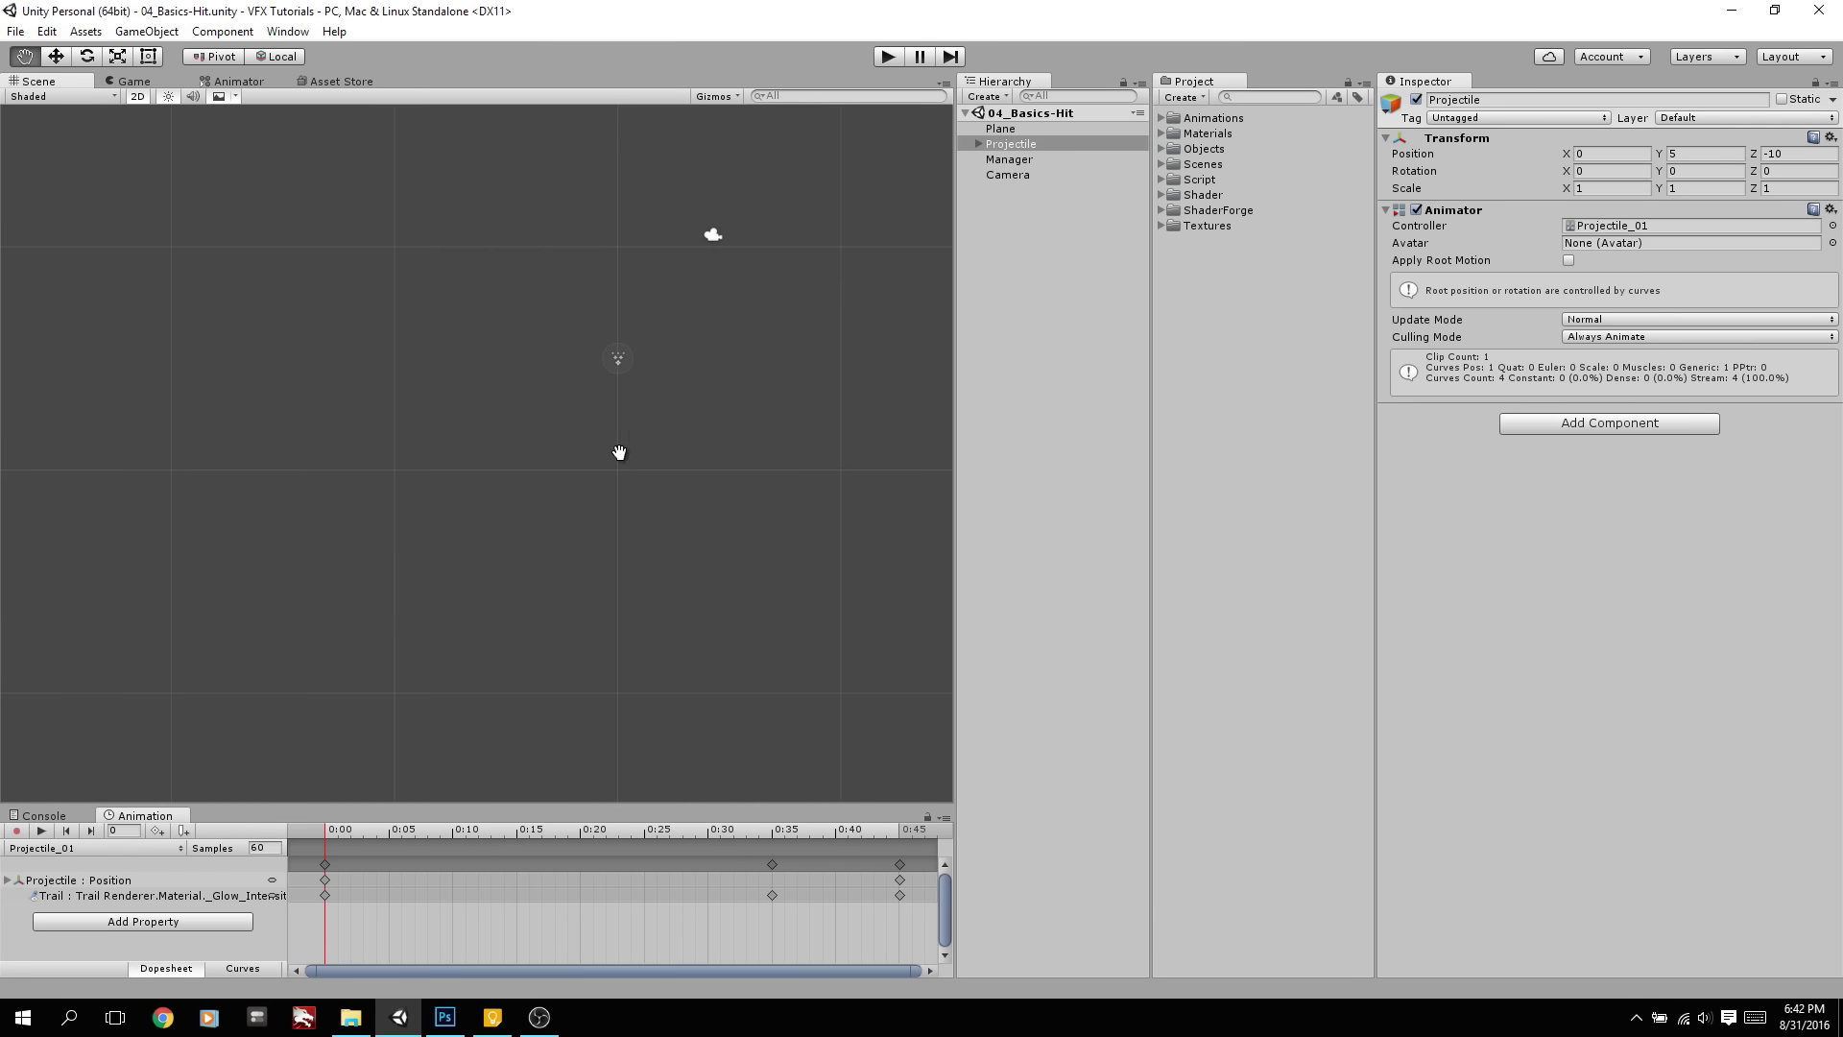
pyautogui.press('t')
pyautogui.click(144, 97)
pyautogui.press('w')
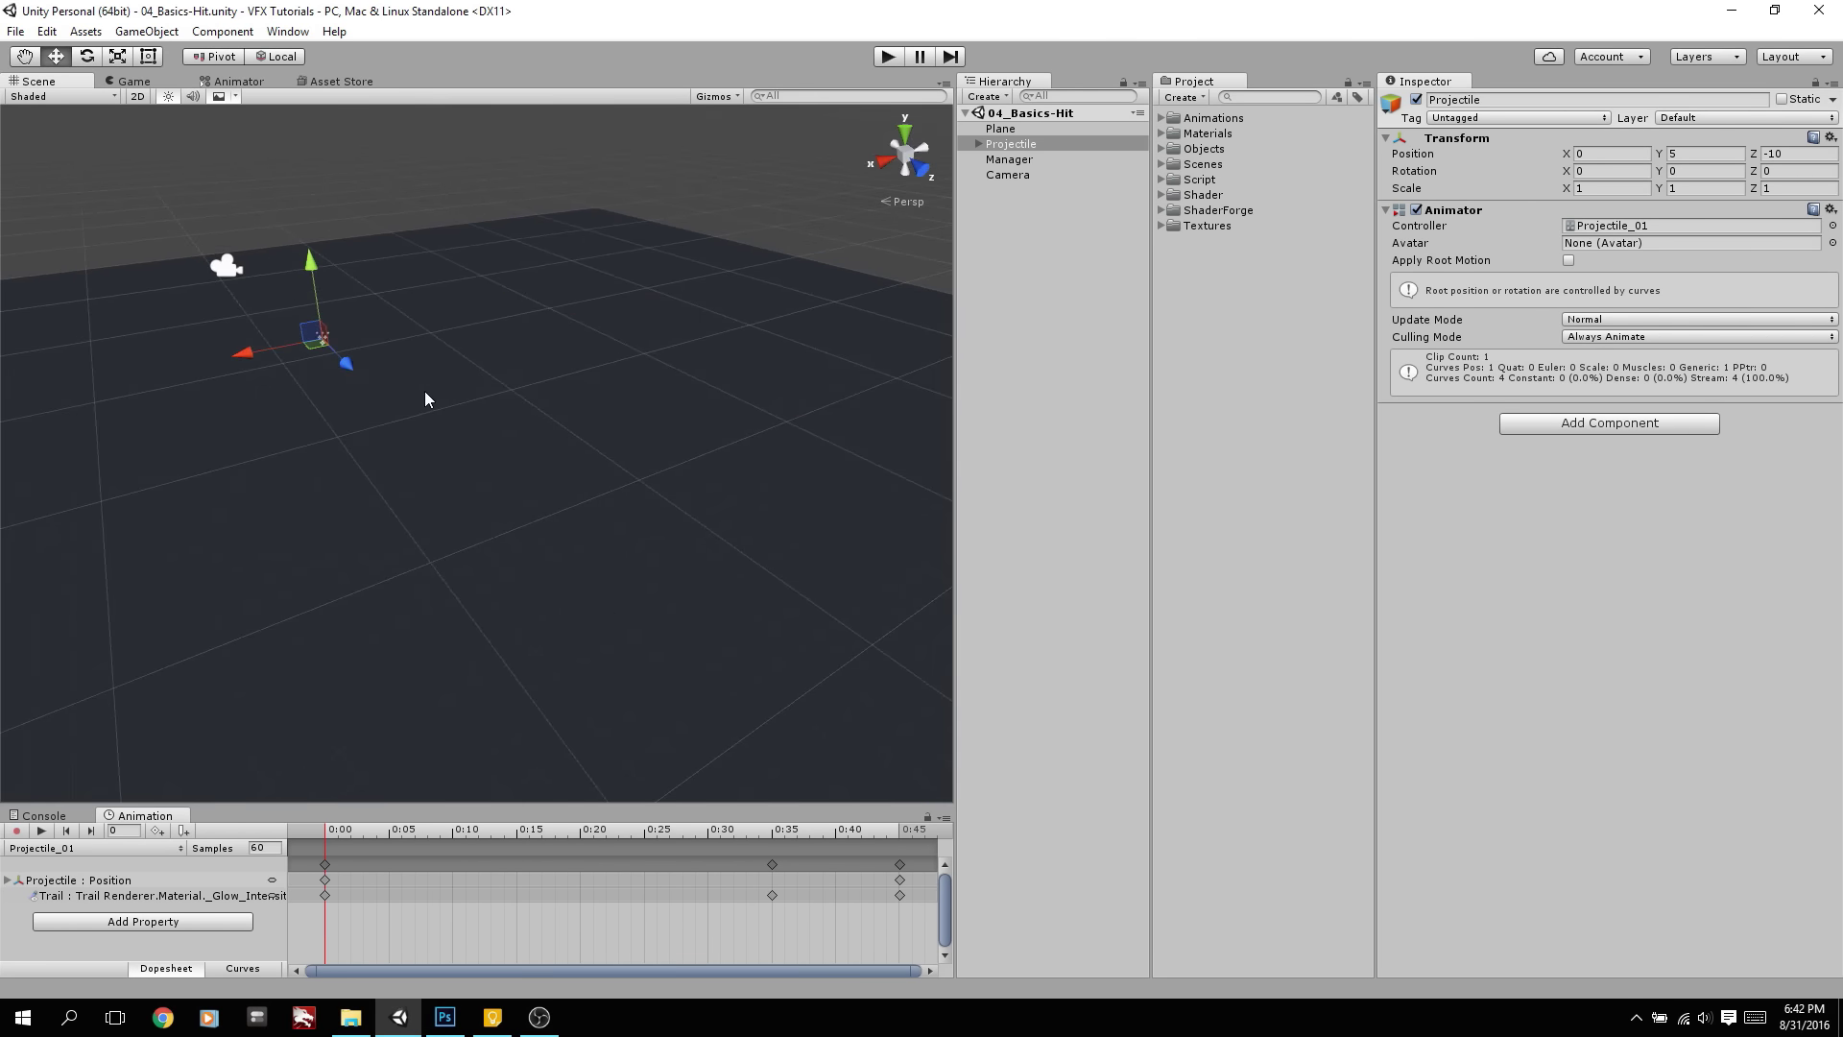
# Create a new Particle System at the projectile's position, outside any parent object
pyautogui.press('f')
pyautogui.keyDown('alt'); pyautogui.moveTo(472, 547); pyautogui.dragTo(629, 574); pyautogui.keyUp('alt')
pyautogui.click(1005, 248)
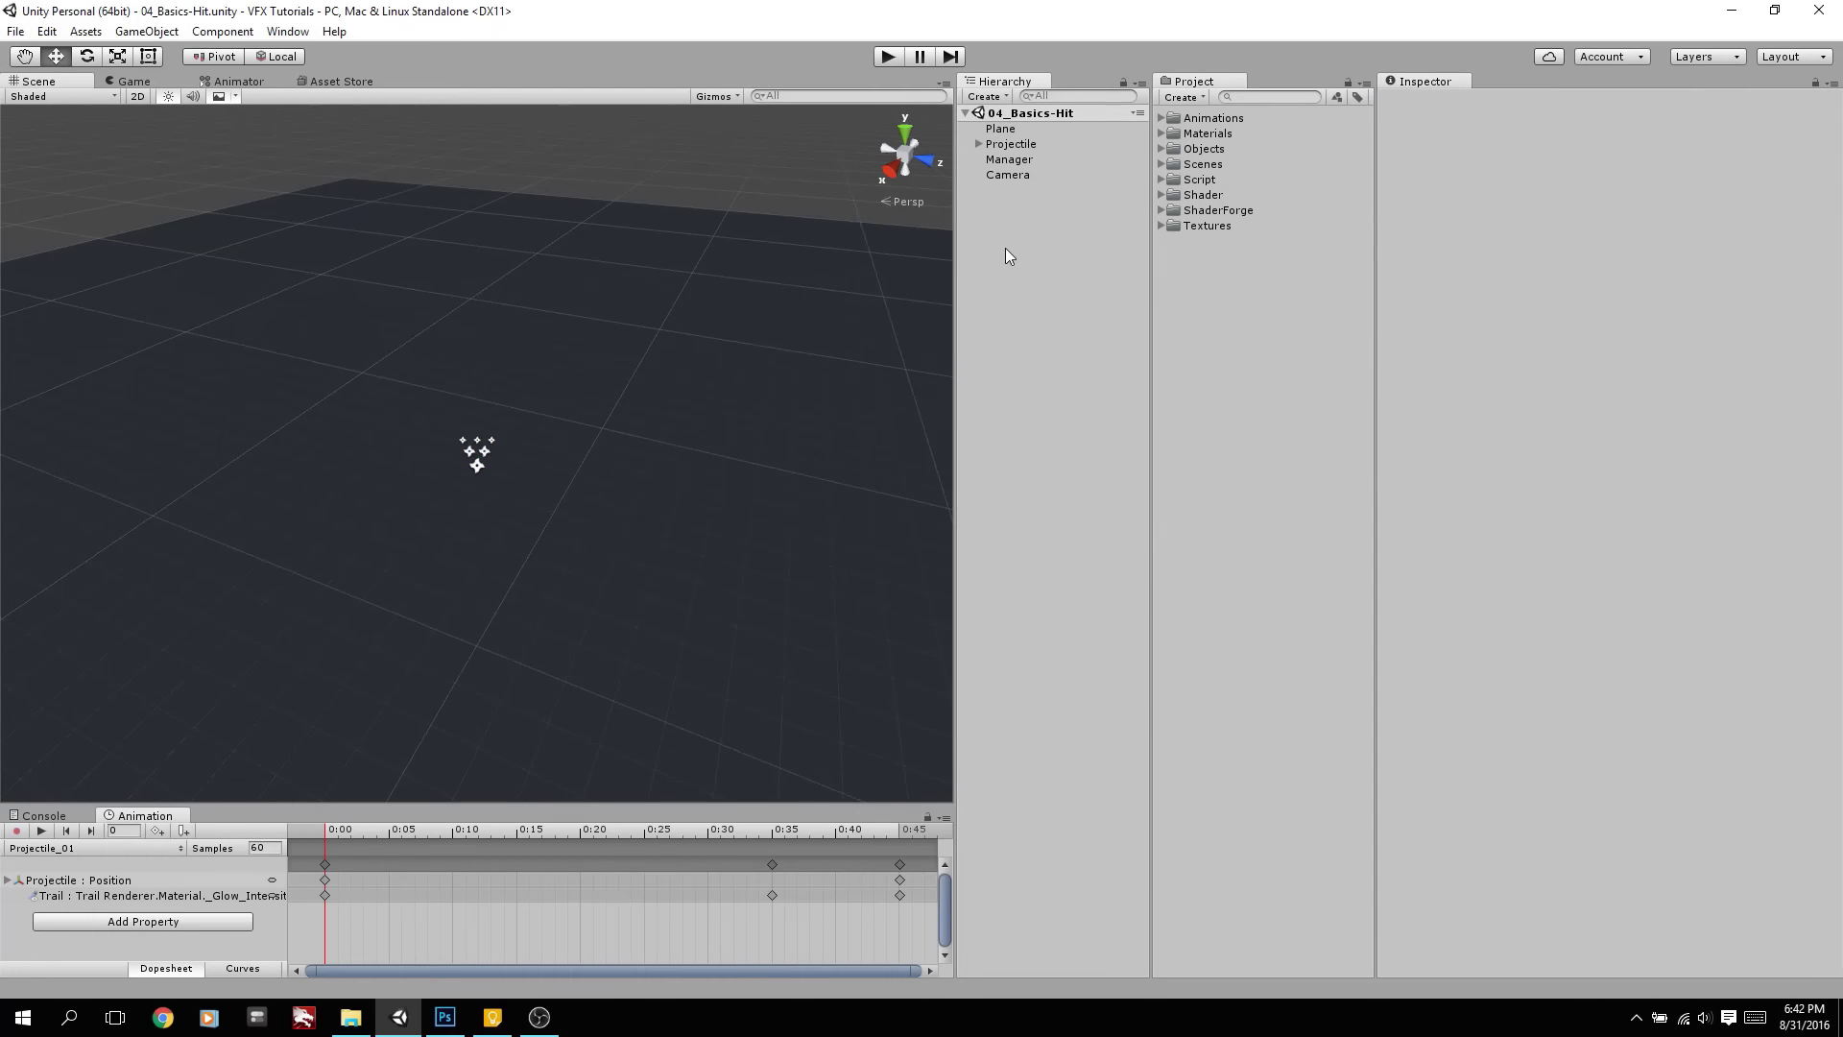
pyautogui.rightClick(1015, 238)
pyautogui.click(1087, 524)
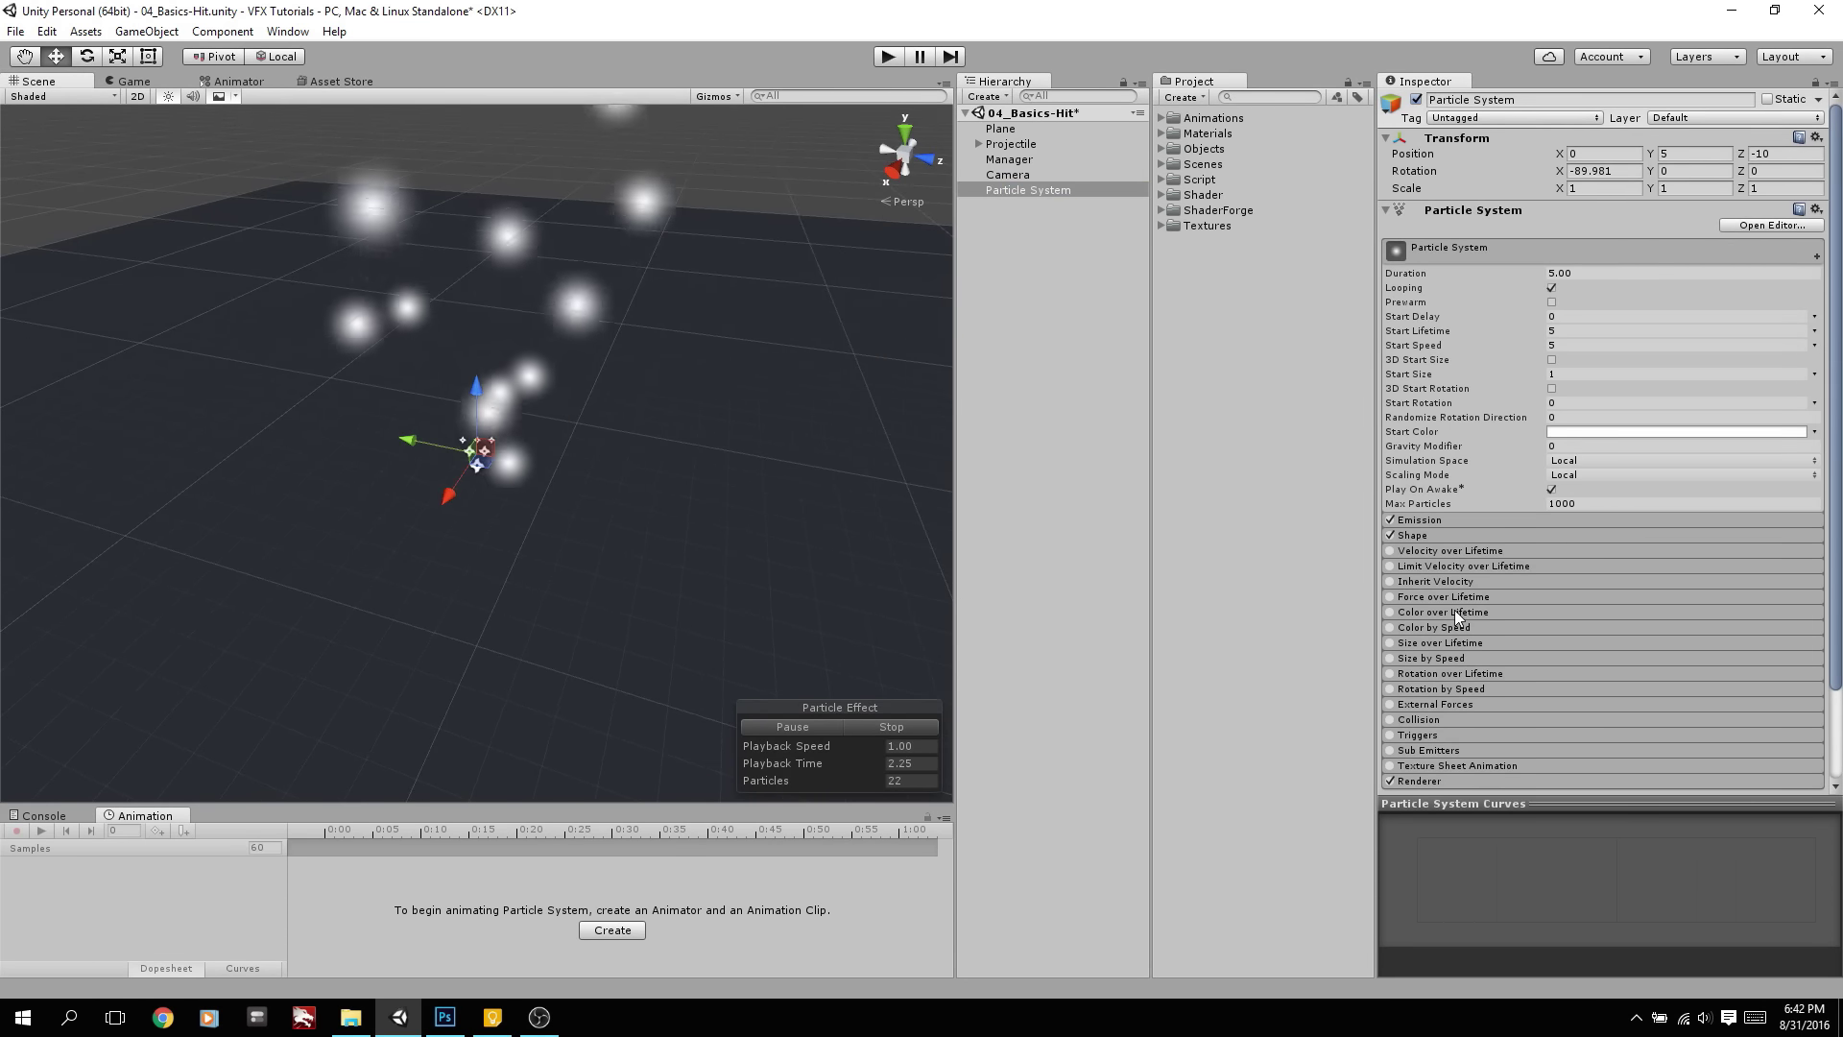
pyautogui.scroll(-5, 1457, 576)
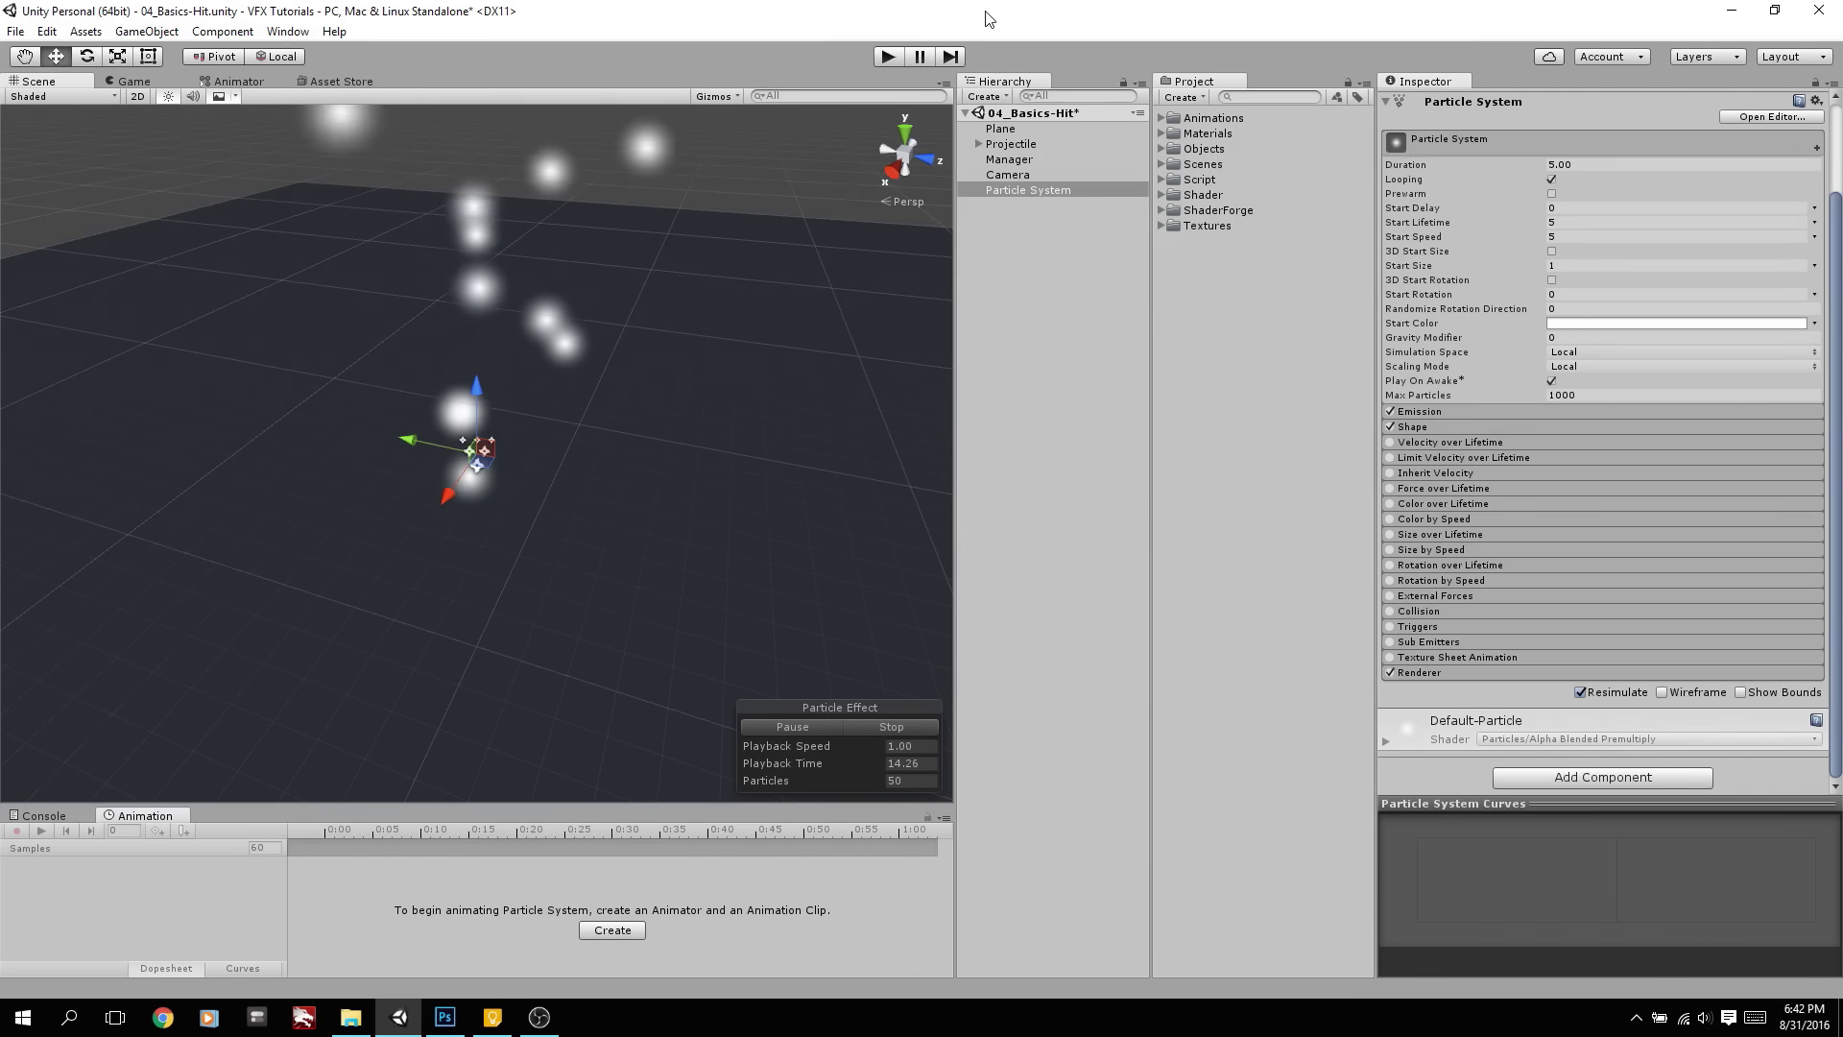
# Rename the new Particle System object as Hit
pyautogui.press('alt')
pyautogui.click(1031, 189)
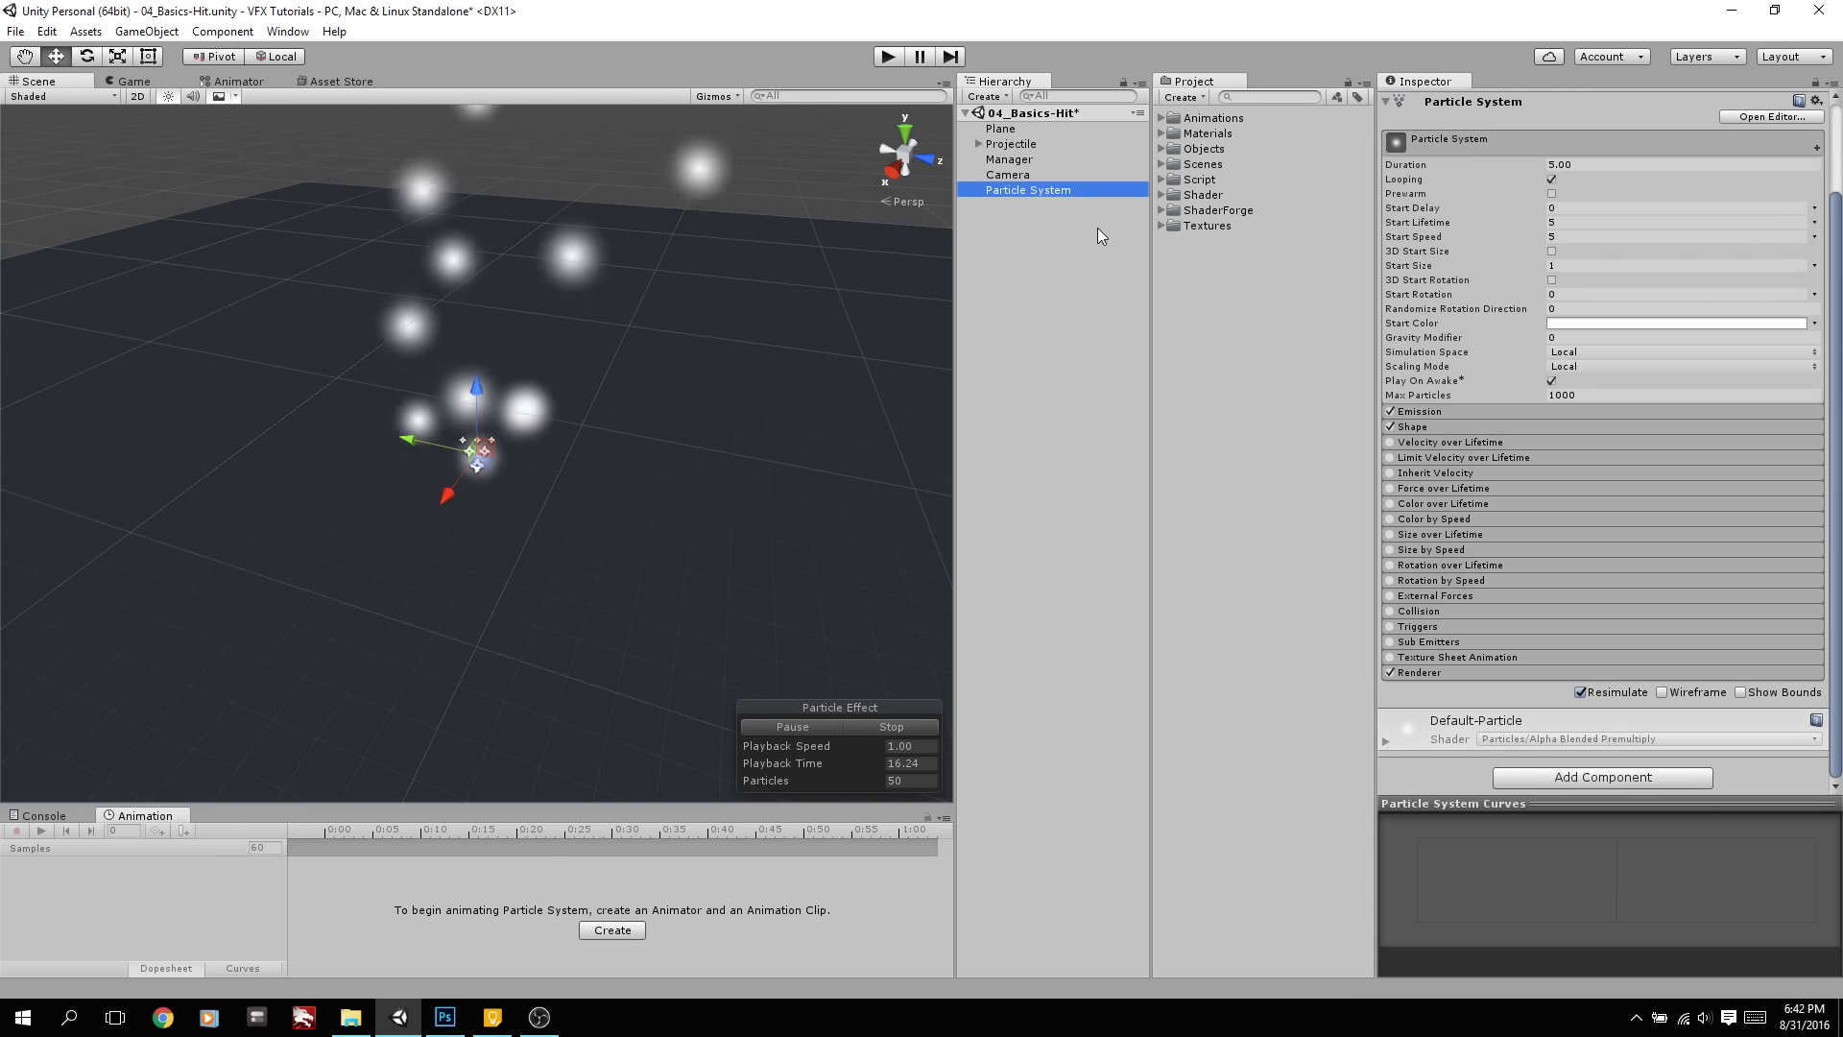
pyautogui.write('Hit')
pyautogui.press('Return')
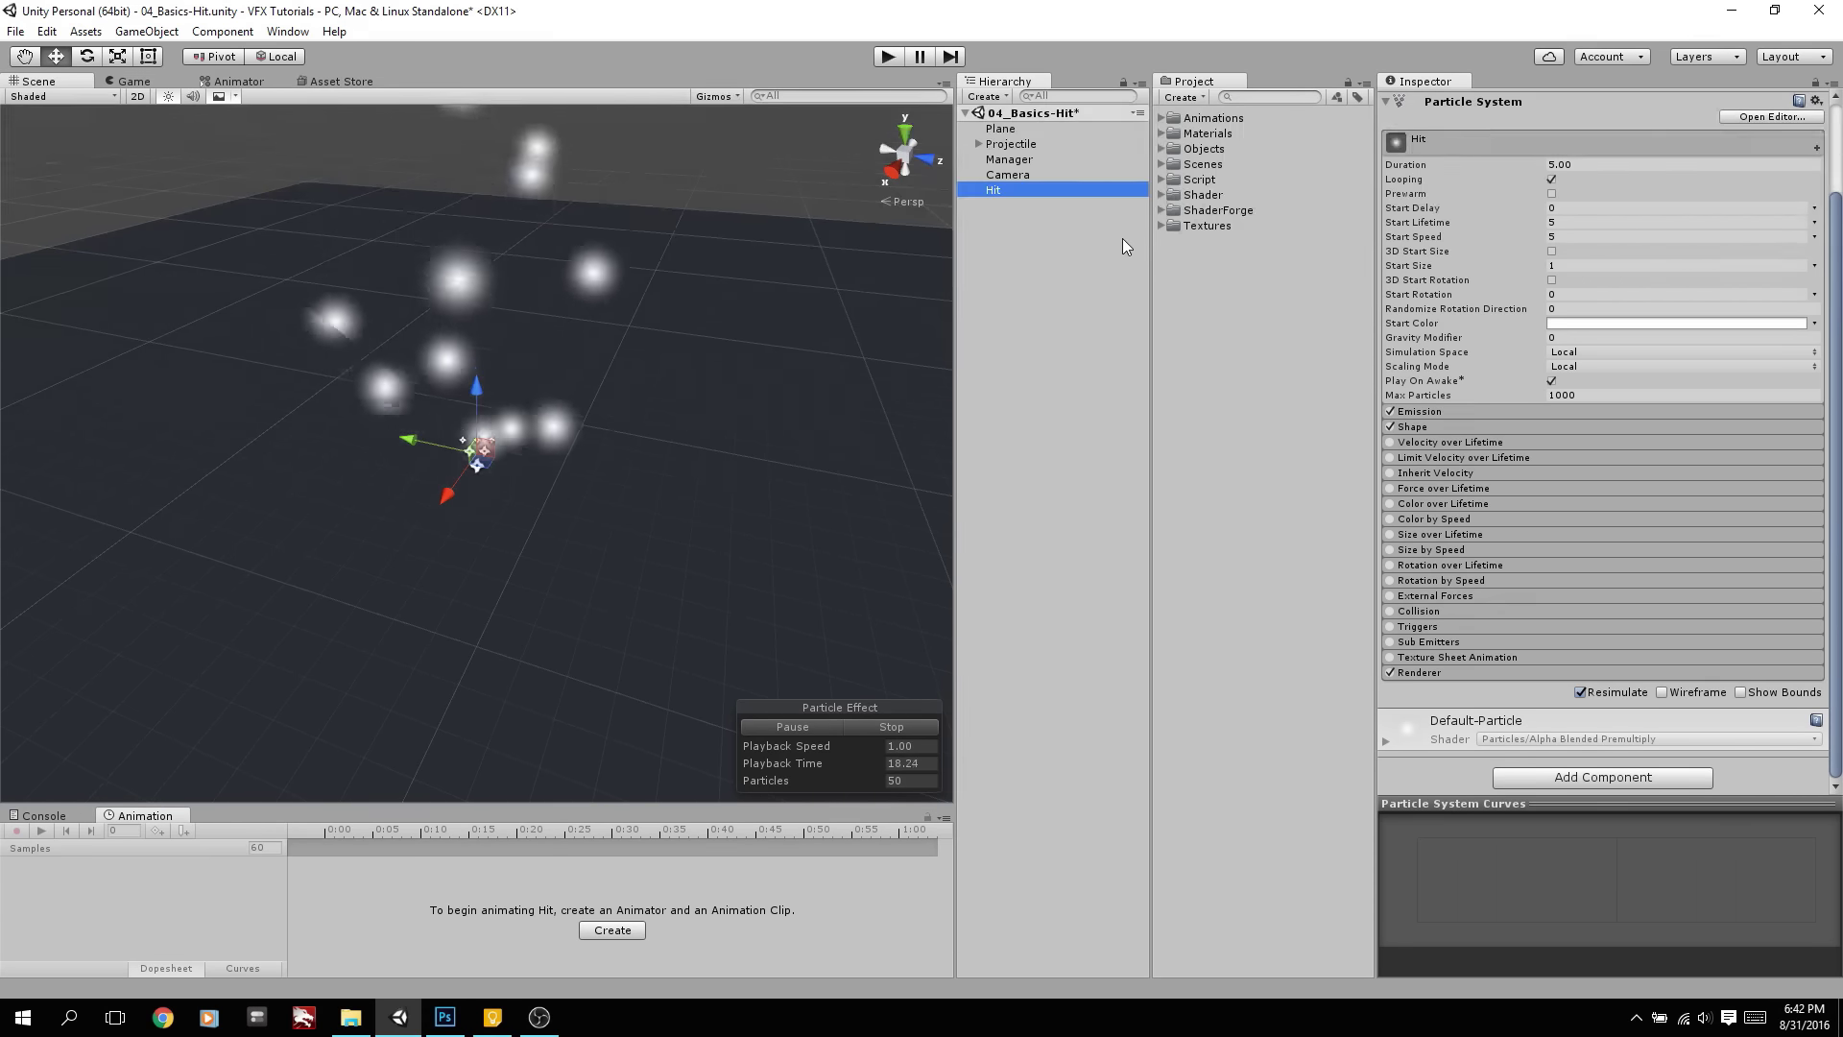
# Set Hit's emission rate to 0 and add a burst at time 0.00 with minimum 1 and maximum 1
pyautogui.click(1434, 410)
pyautogui.click(1655, 431)
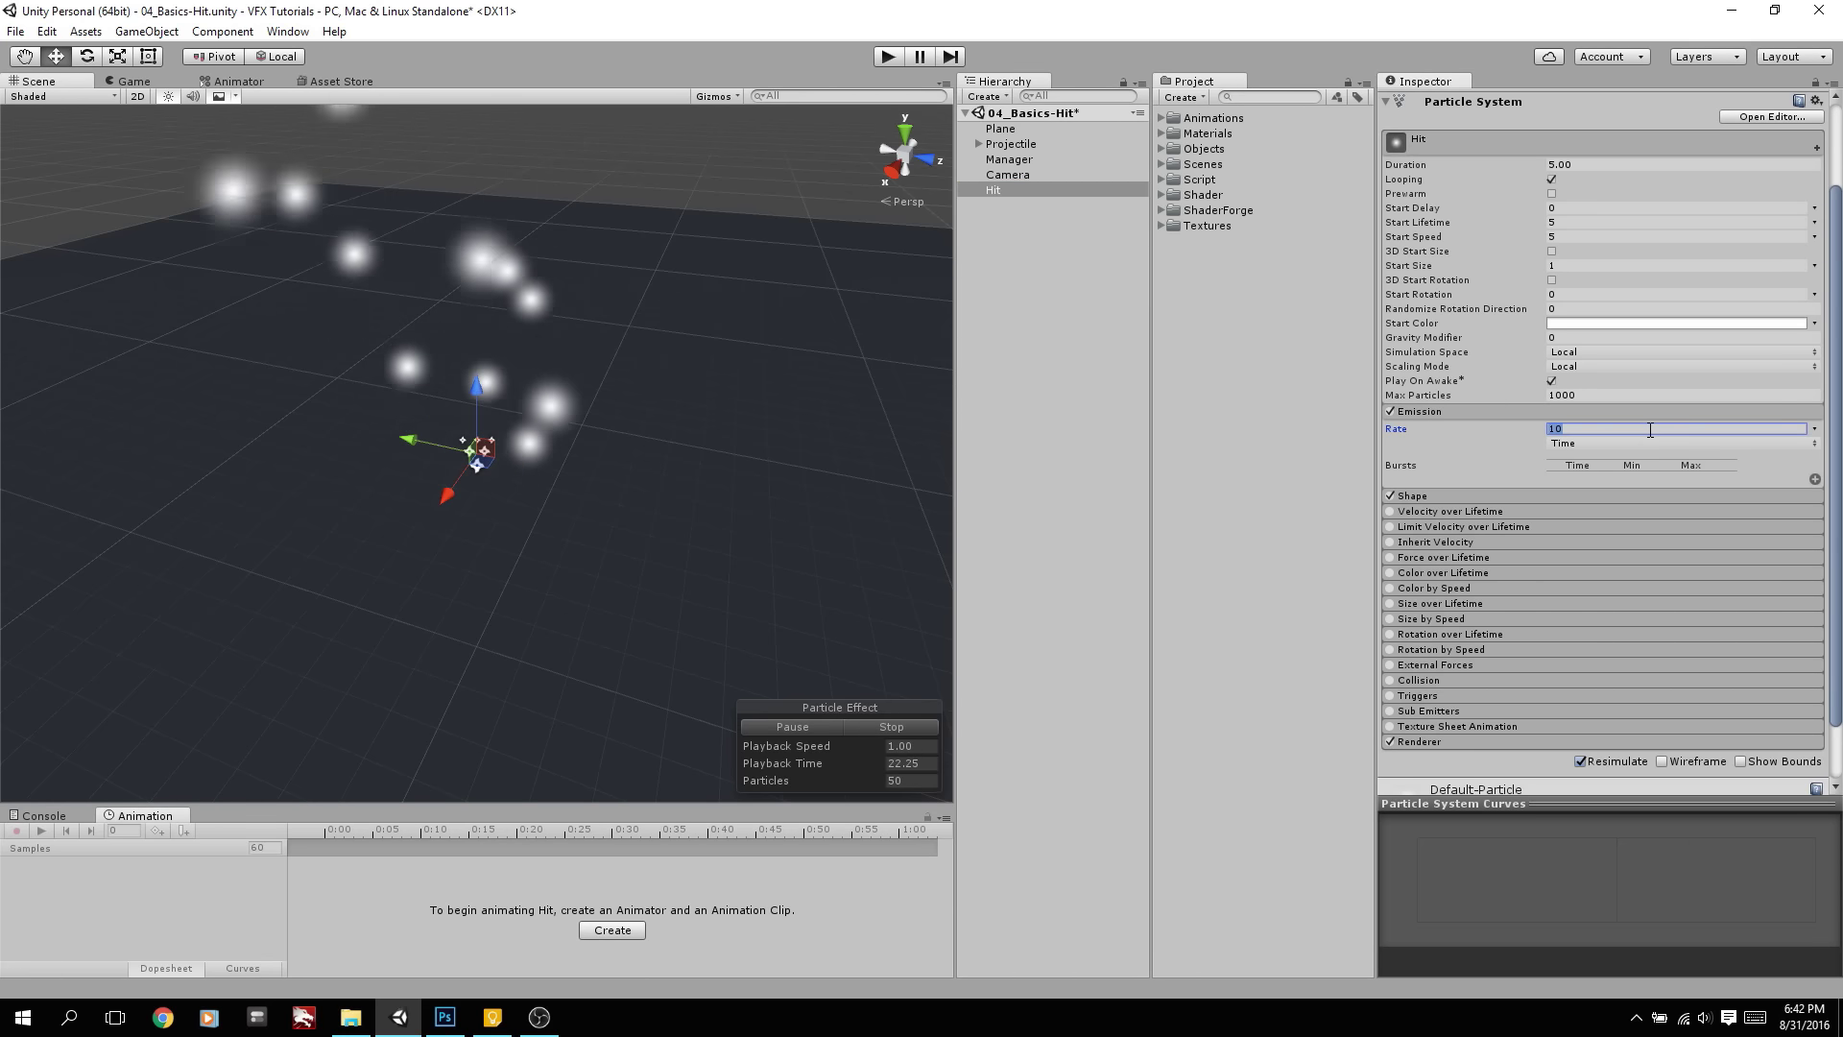
pyautogui.write('0')
pyautogui.click(1811, 480)
pyautogui.click(1643, 479)
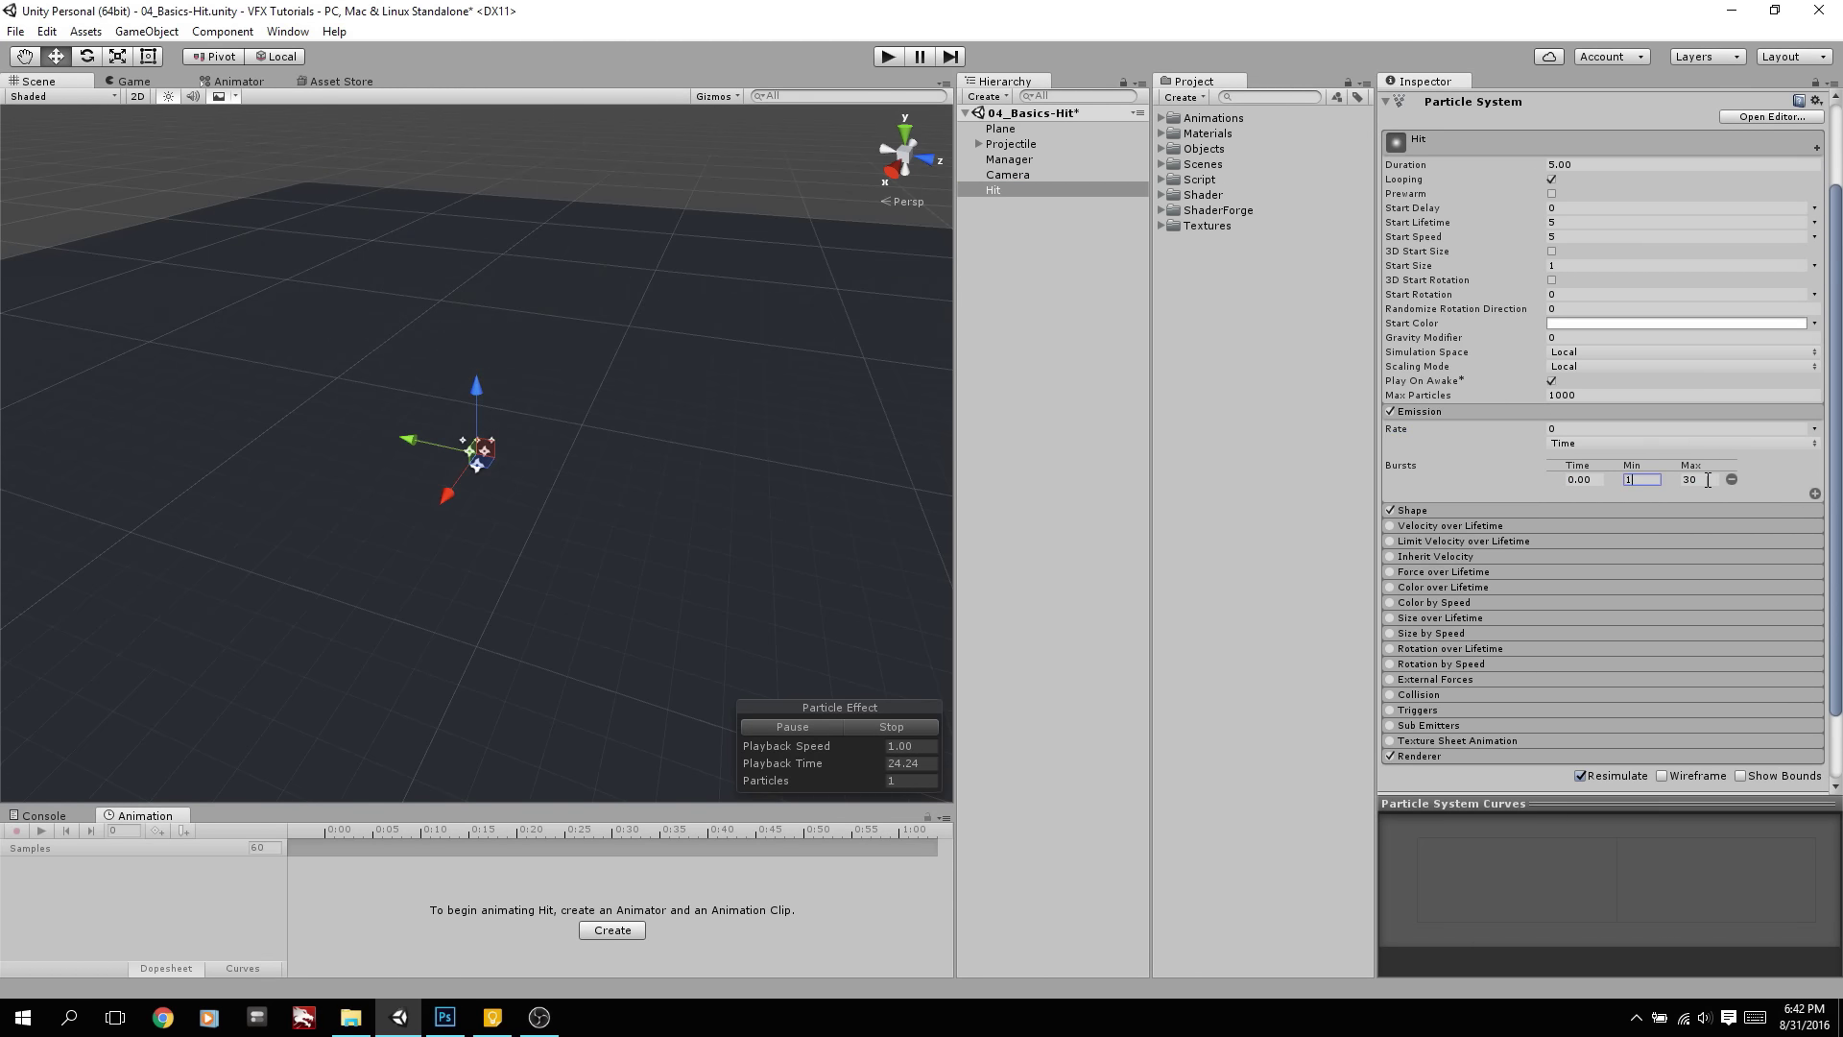
pyautogui.write('1')
pyautogui.click(1709, 479)
pyautogui.write('1')
# Change Hit's emission shape to Mesh and stop the particle simulation
pyautogui.click(1429, 511)
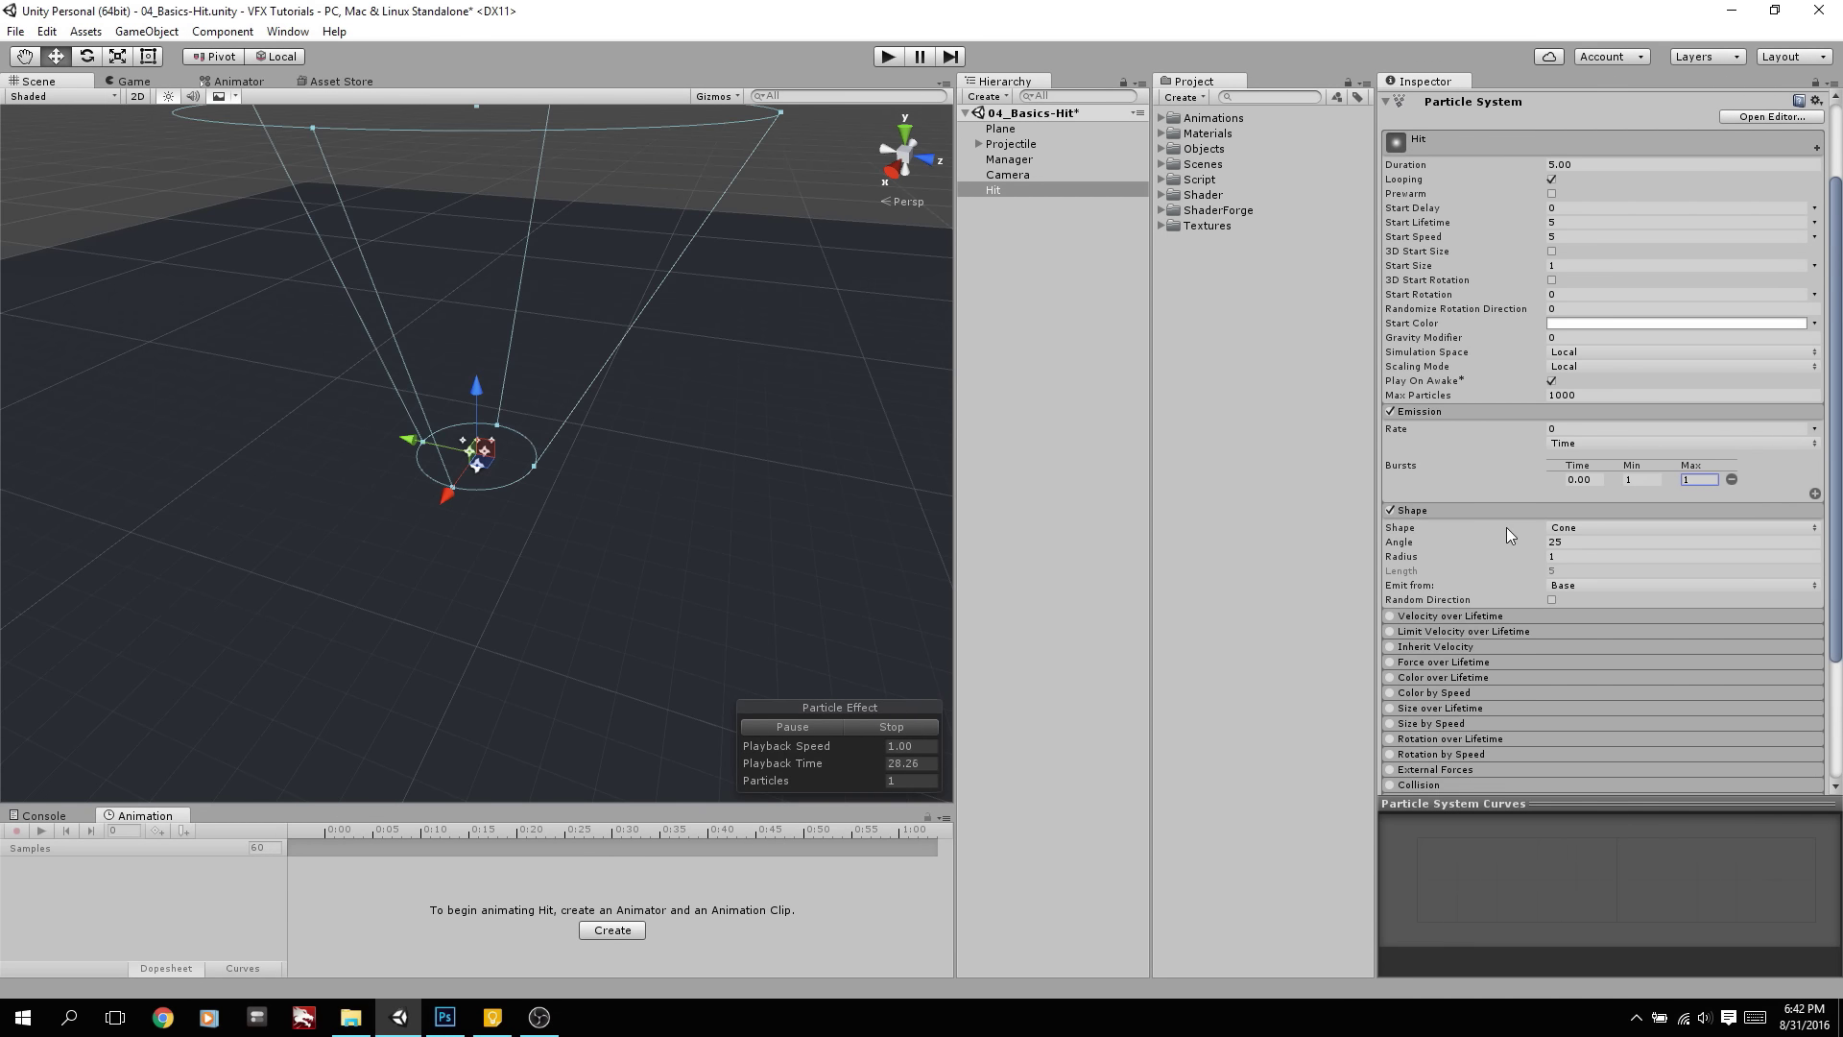
pyautogui.click(1589, 543)
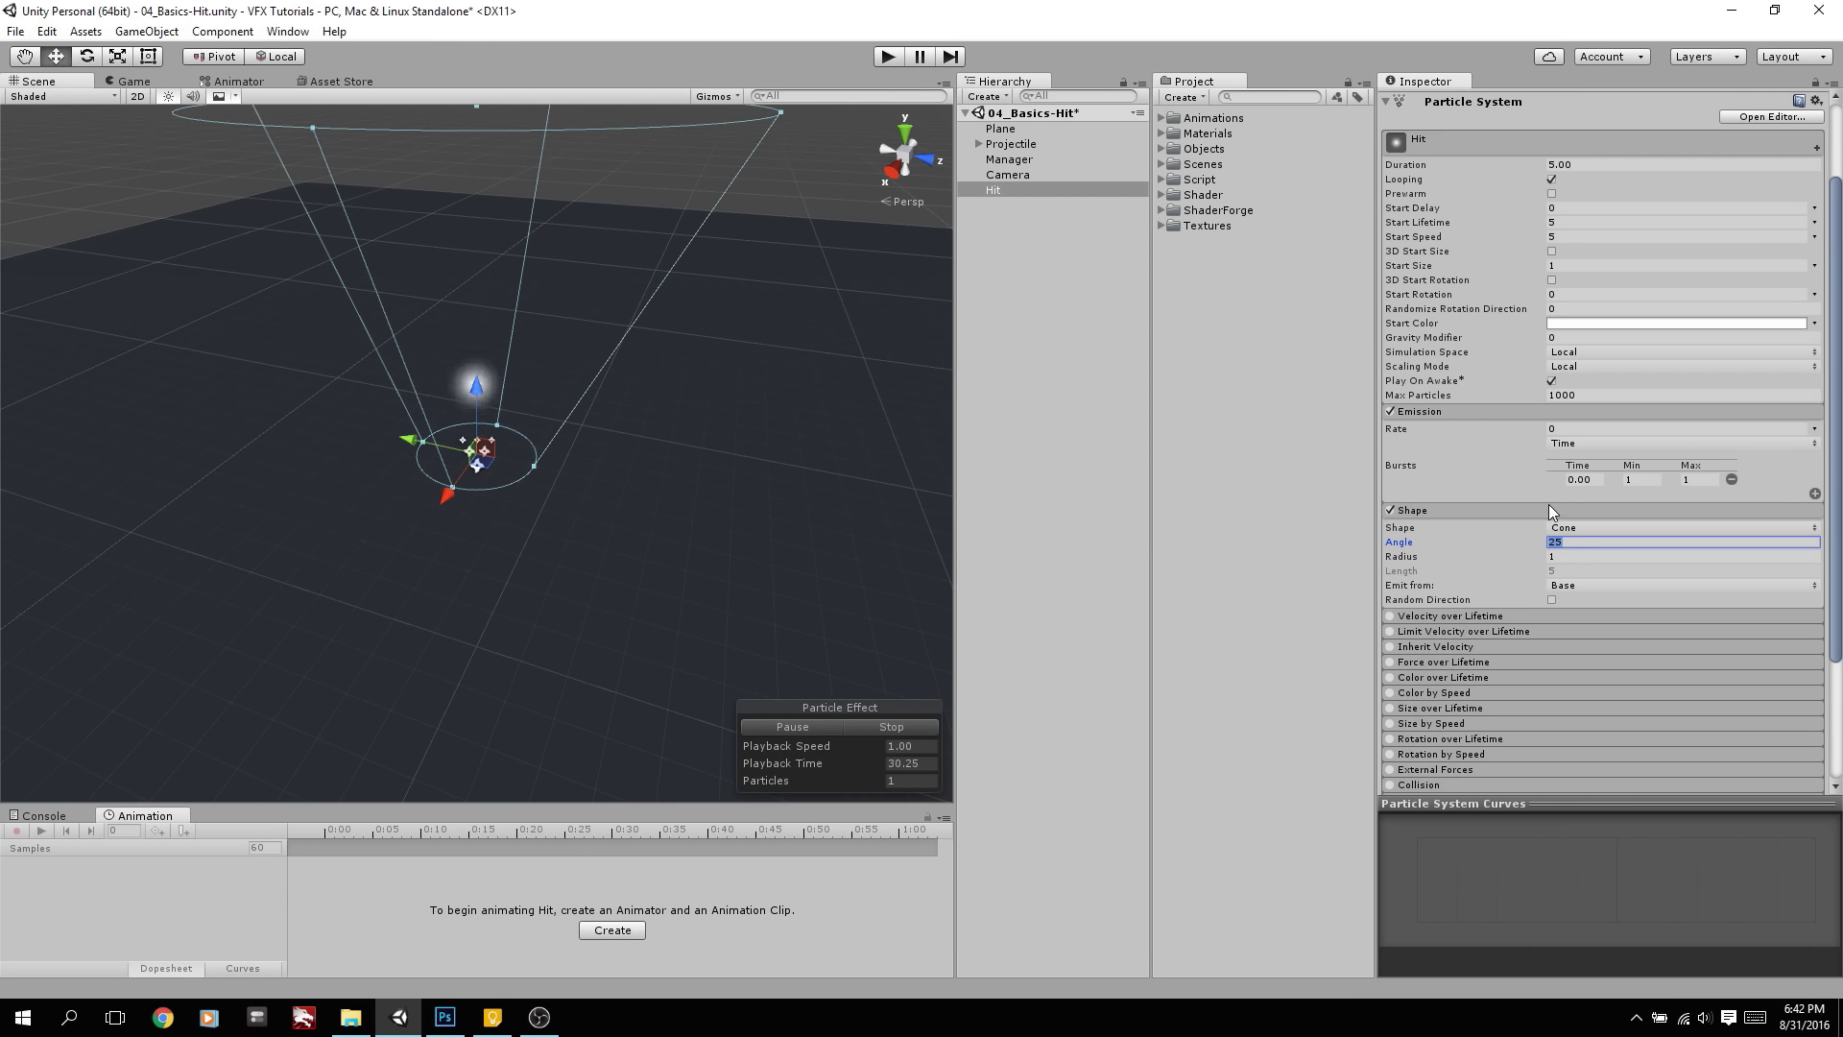
pyautogui.click(1562, 528)
pyautogui.click(1603, 631)
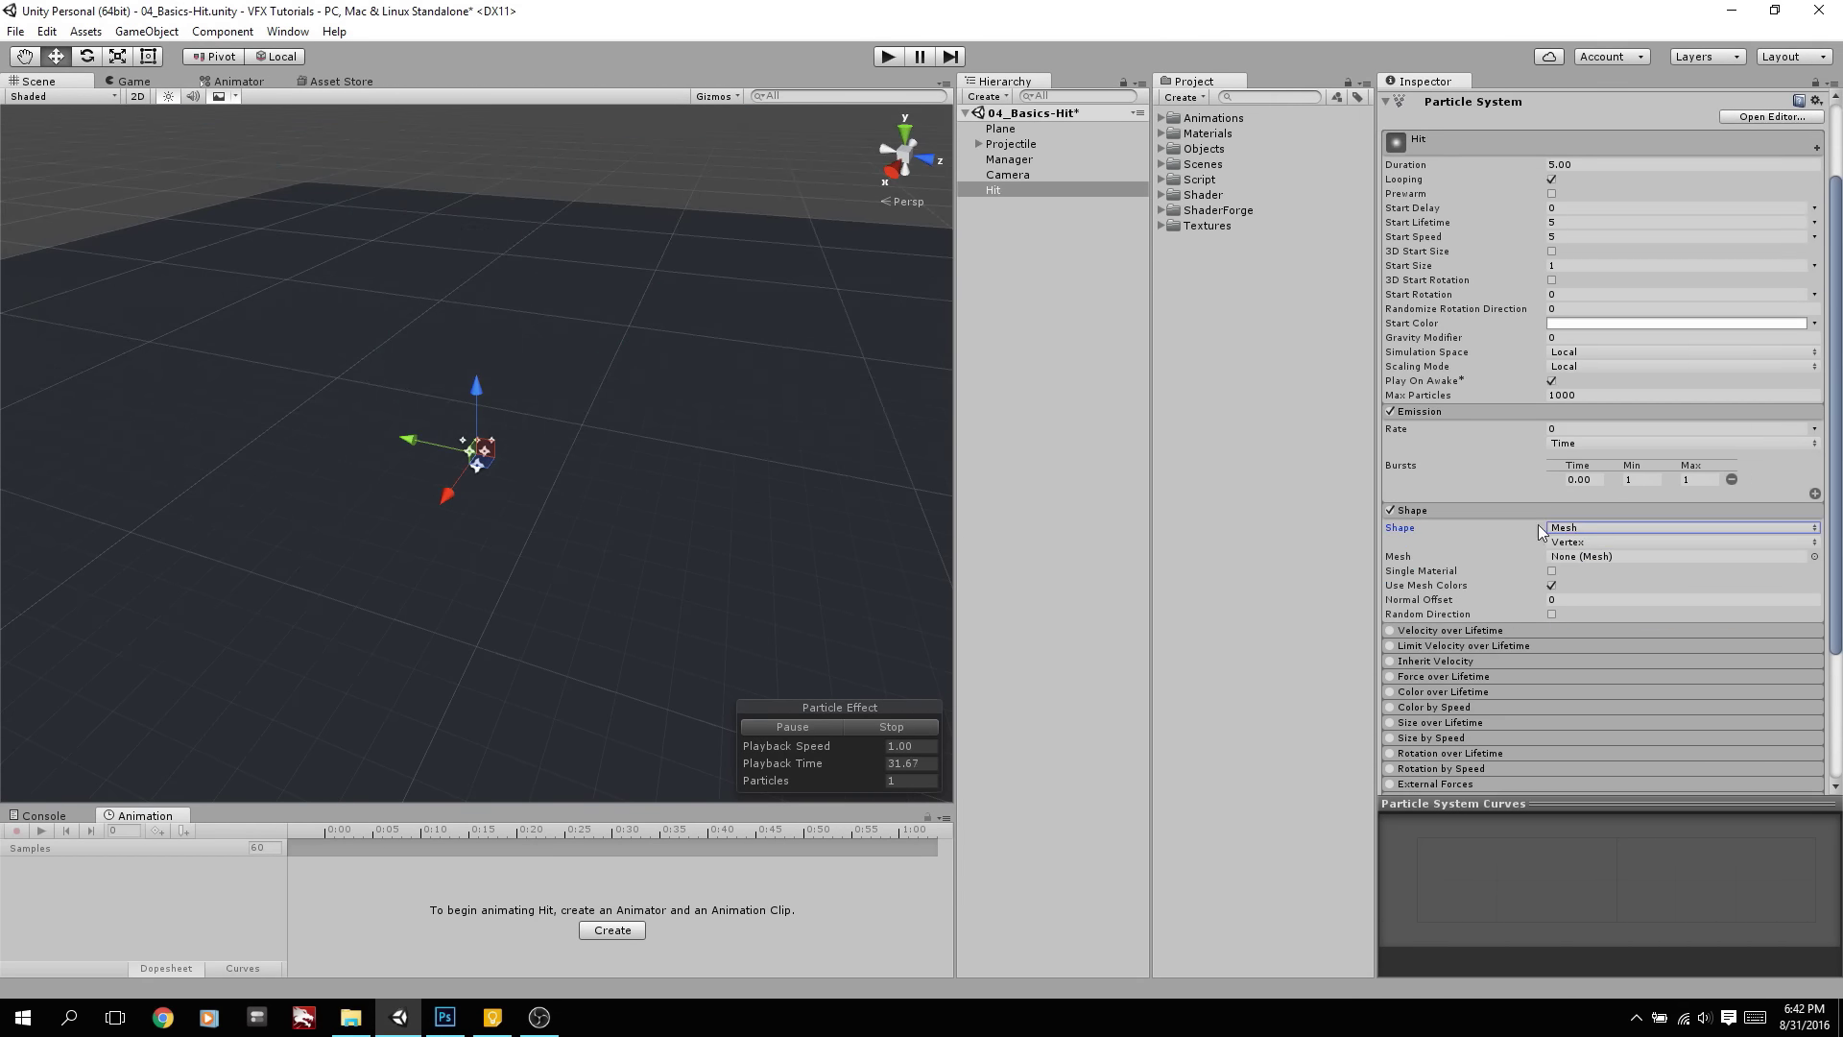
pyautogui.keyDown('alt'); pyautogui.moveTo(534, 446); pyautogui.dragTo(451, 442); pyautogui.keyUp('alt')
pyautogui.click(814, 722)
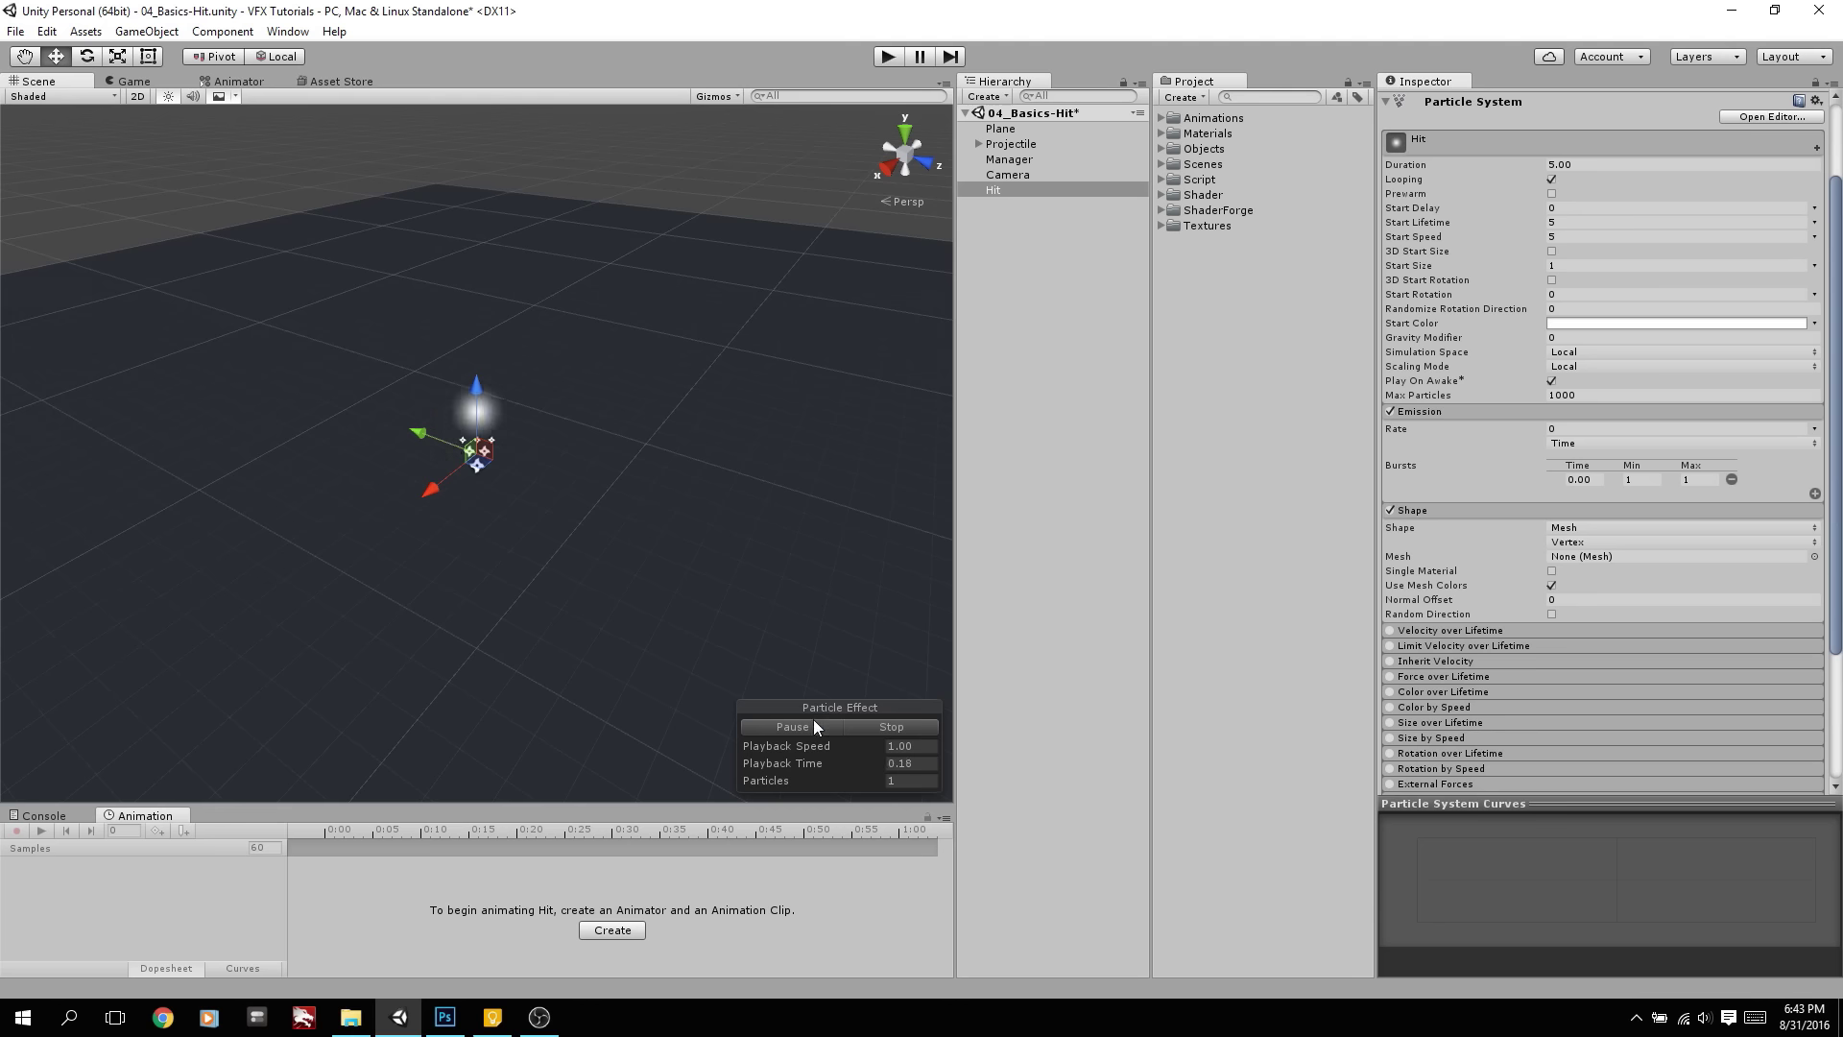
pyautogui.click(861, 728)
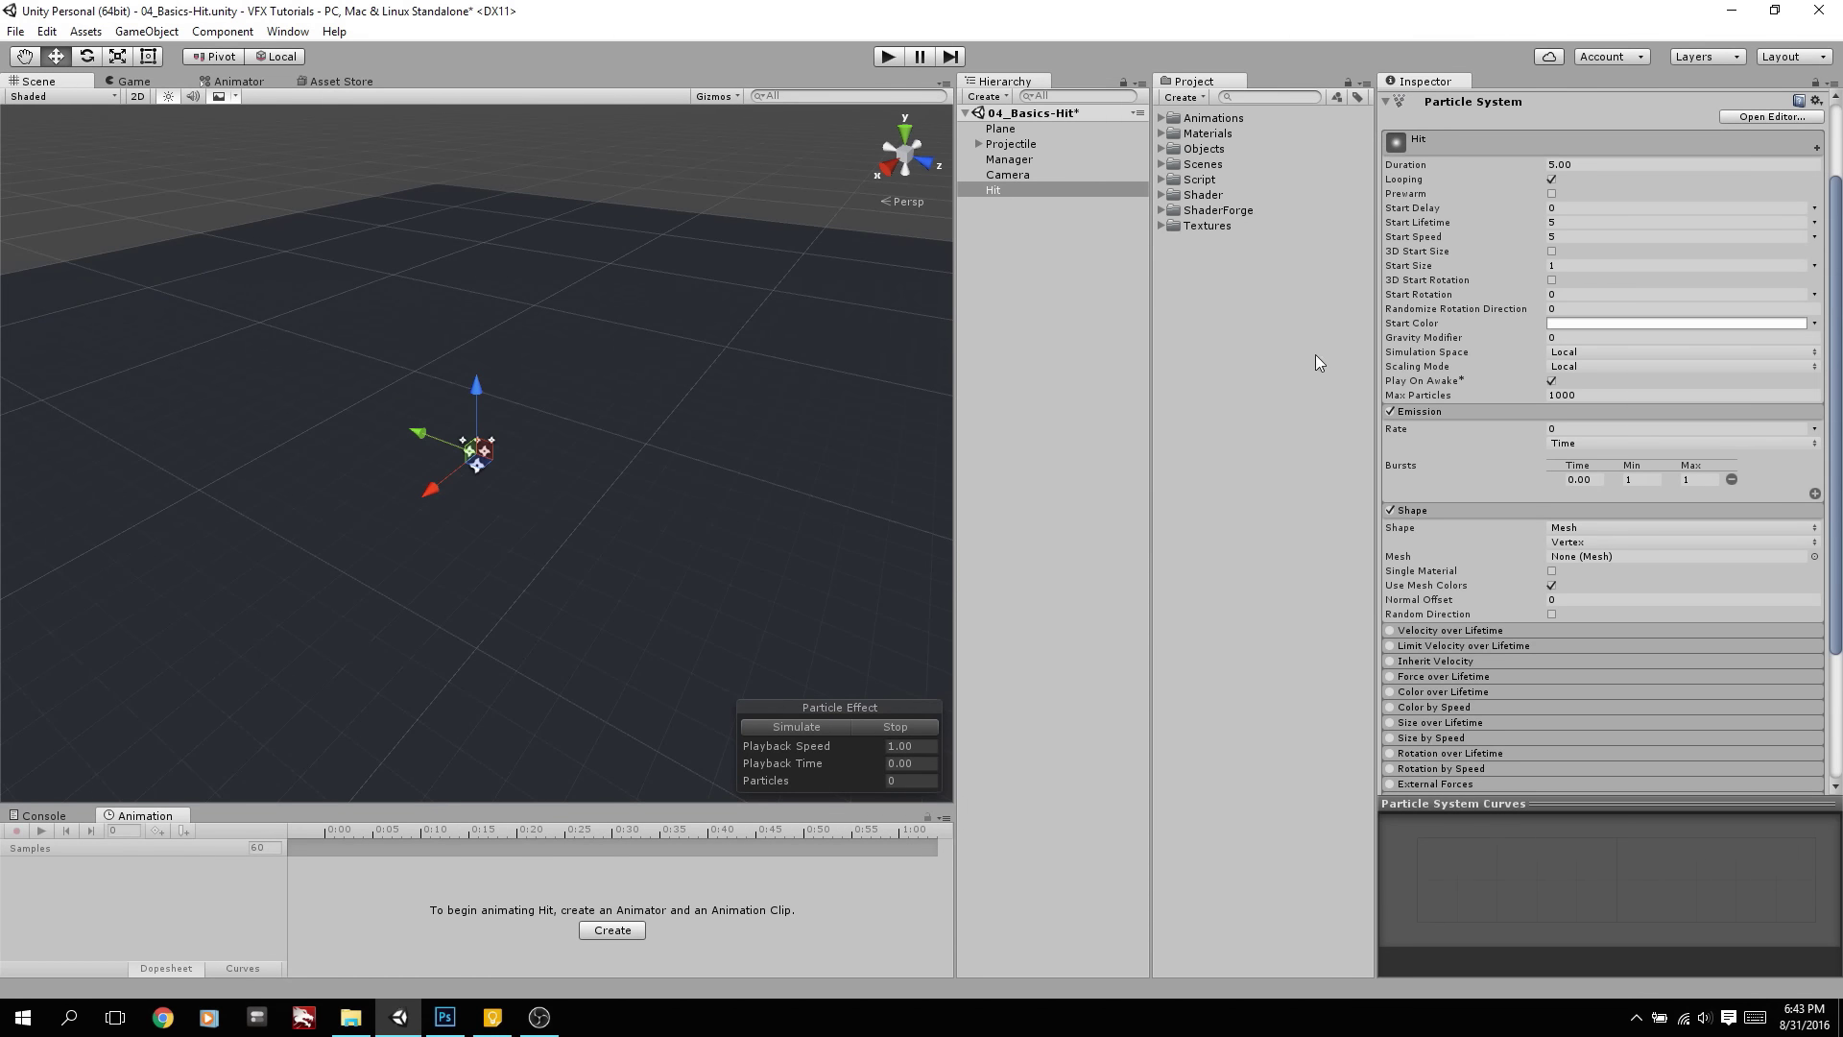
# Set Hit's start speed to 0 and start lifetime to 0.1, and turn off looping
pyautogui.click(1551, 252)
pyautogui.click(1552, 252)
pyautogui.click(1558, 235)
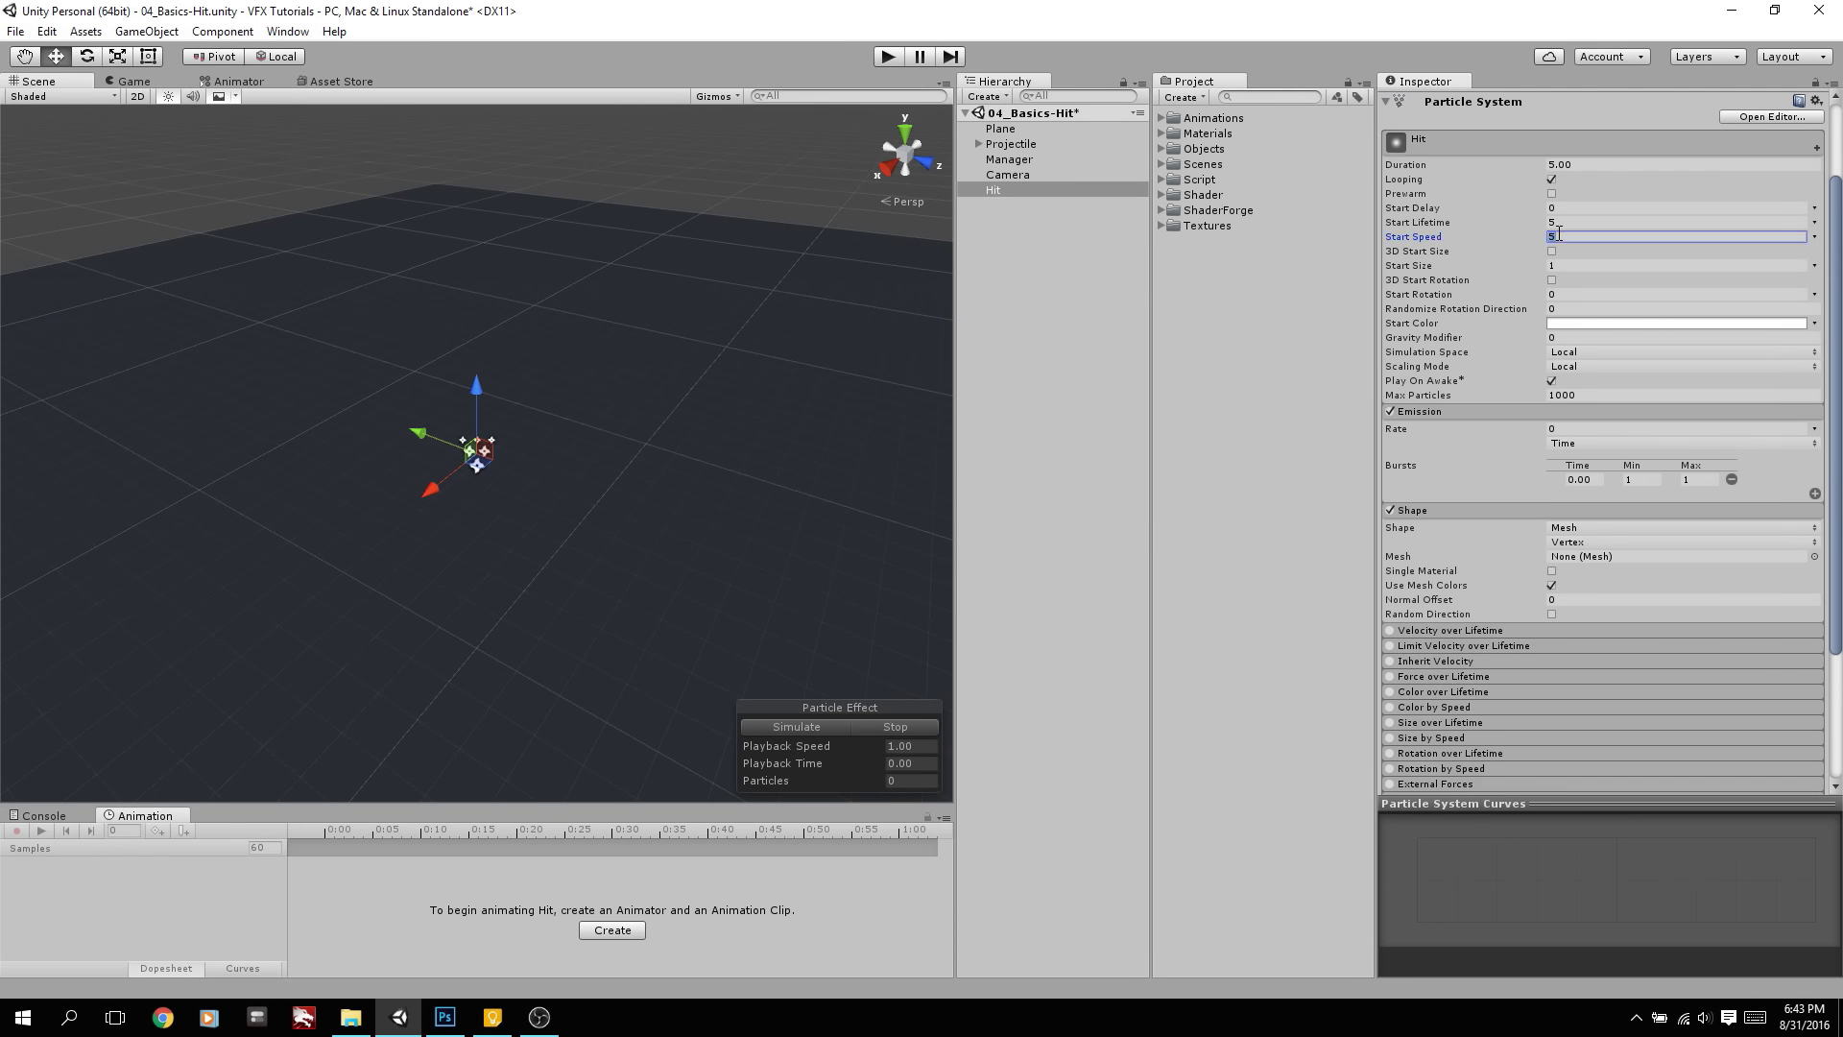
pyautogui.write('0')
pyautogui.click(1575, 221)
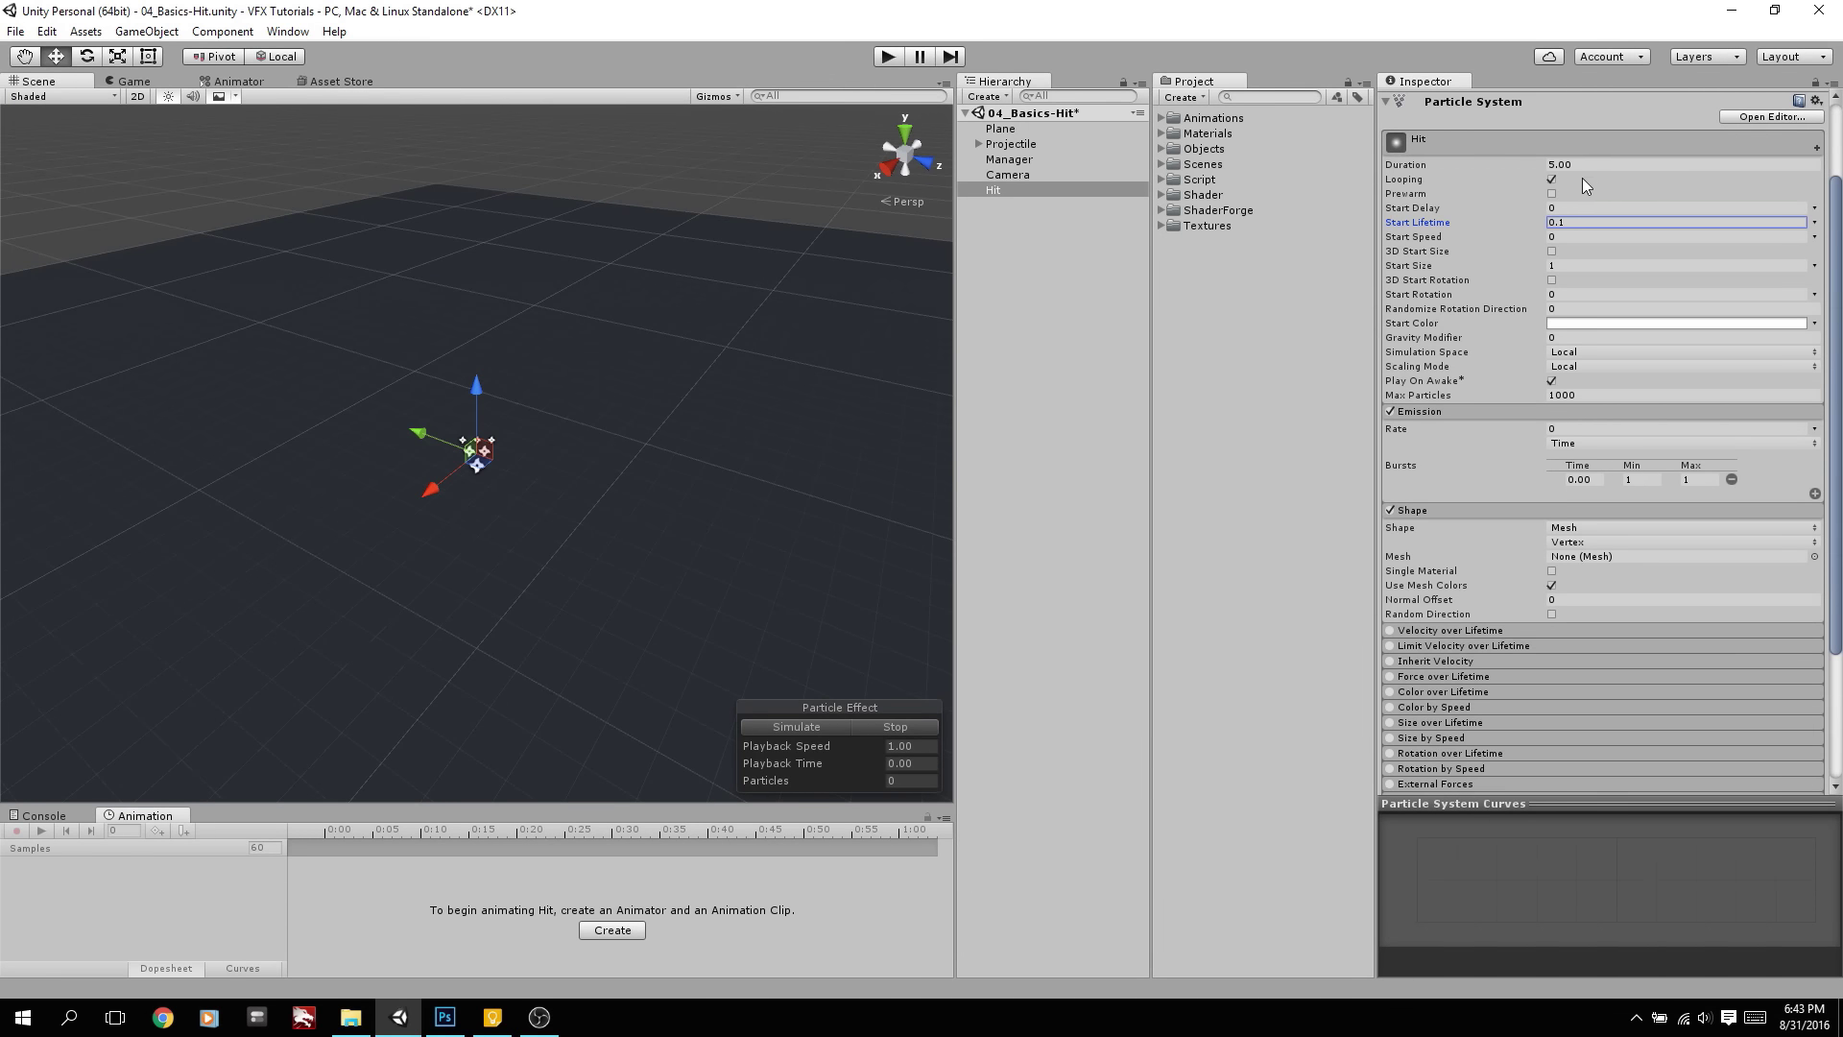
pyautogui.click(1552, 179)
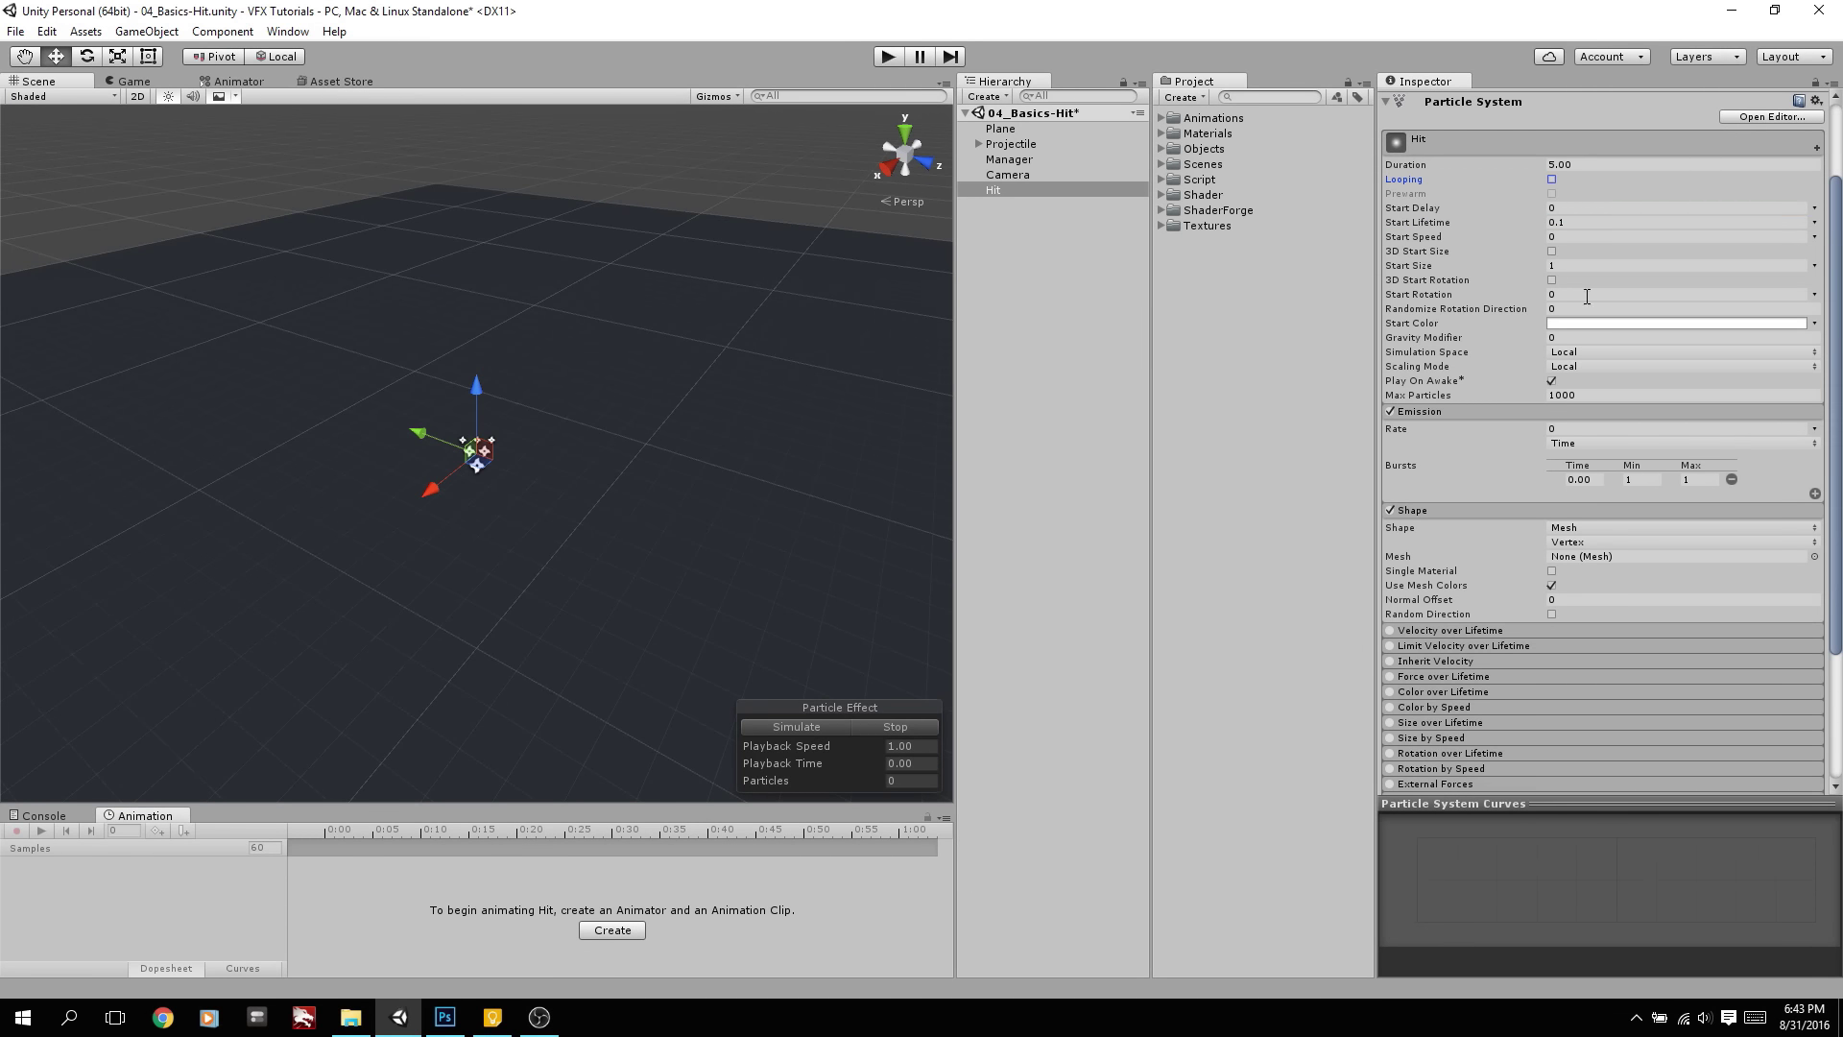
# Set Hit's start size to 3 and simulate the effect to check it
pyautogui.moveTo(1528, 272); pyautogui.dragTo(1573, 290)
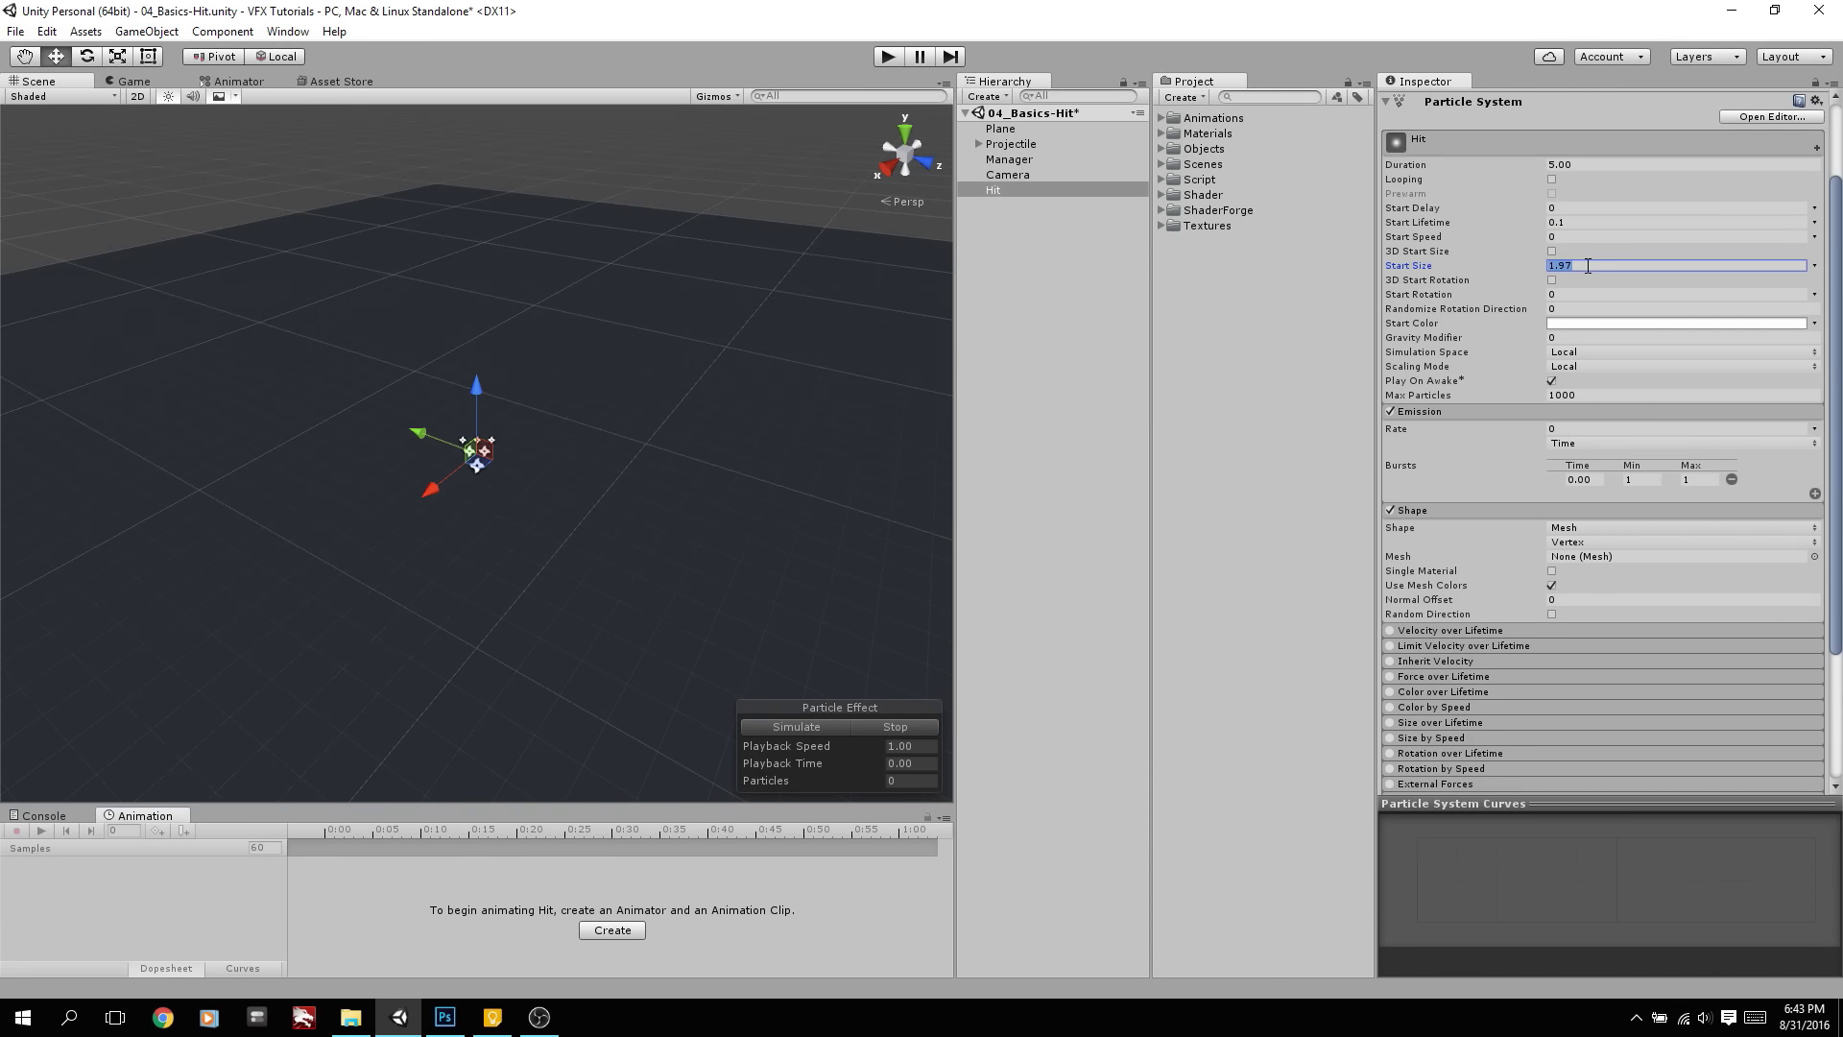
pyautogui.click(843, 730)
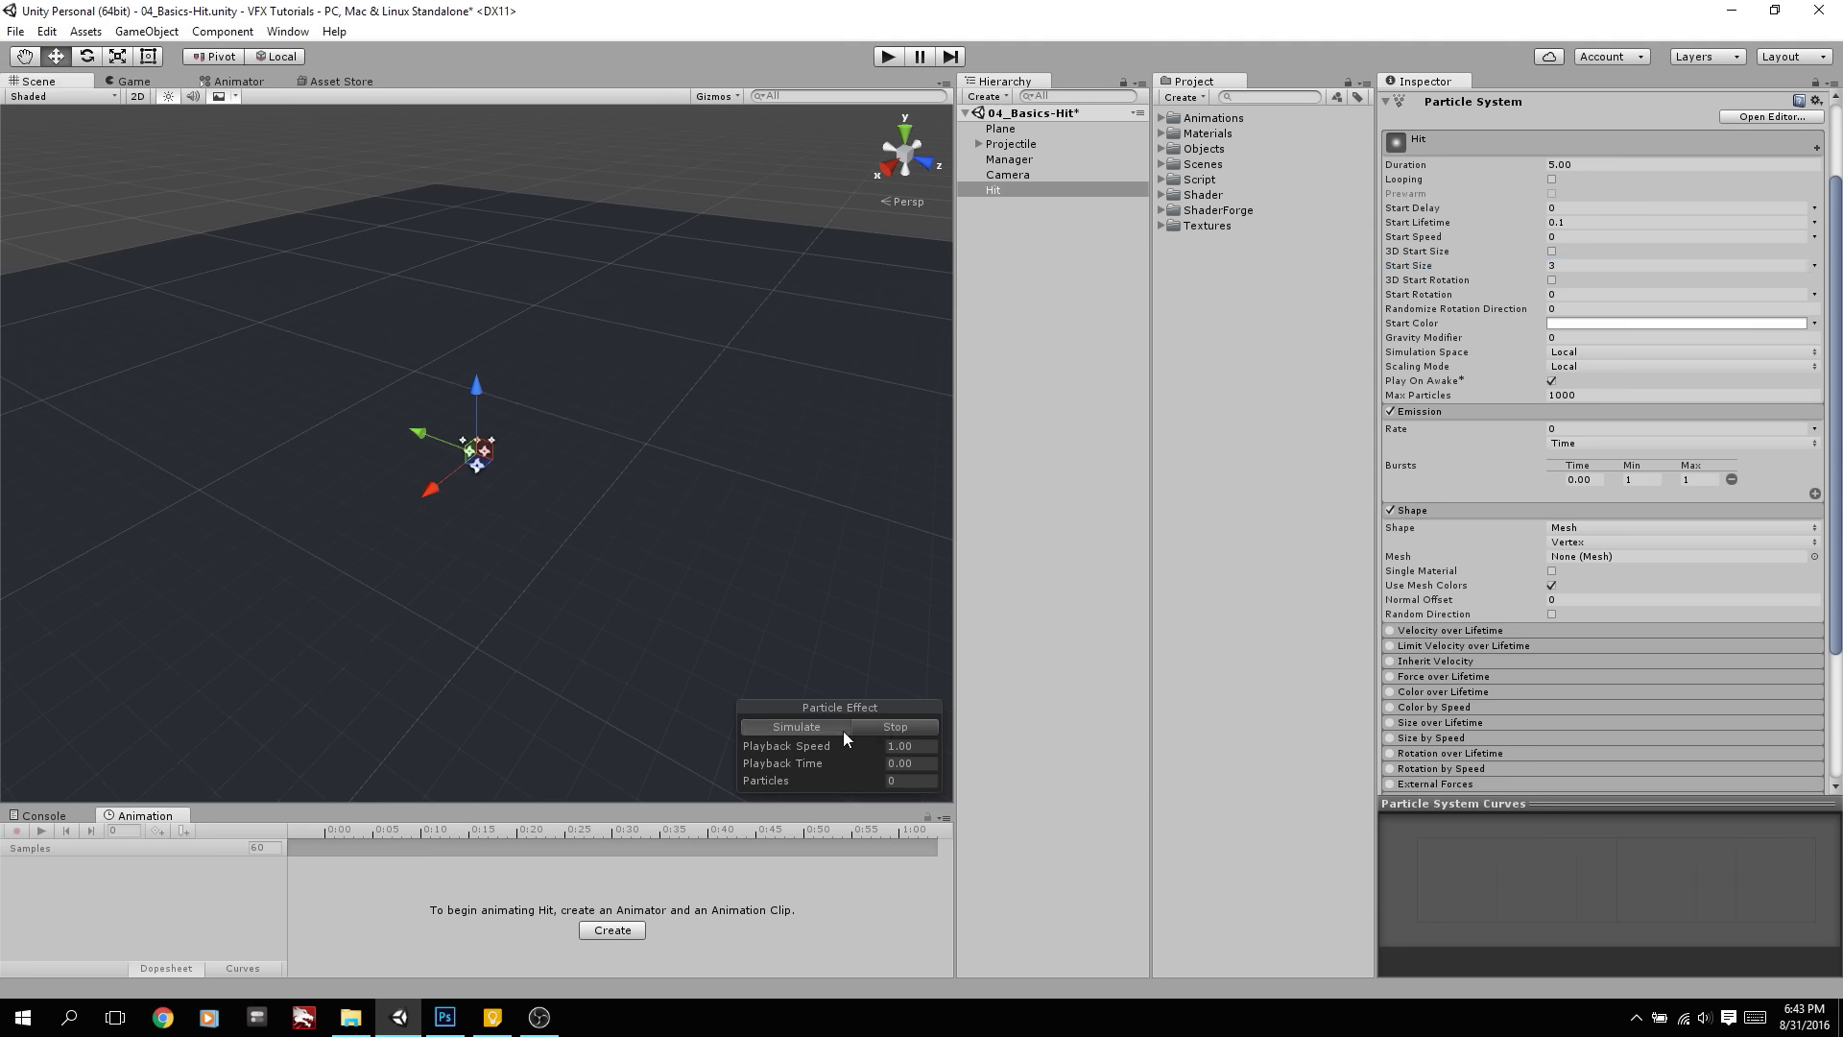
pyautogui.click(867, 729)
pyautogui.click(839, 729)
pyautogui.click(866, 727)
pyautogui.keyDown('alt'); pyautogui.moveTo(946, 628); pyautogui.dragTo(955, 622); pyautogui.keyUp('alt')
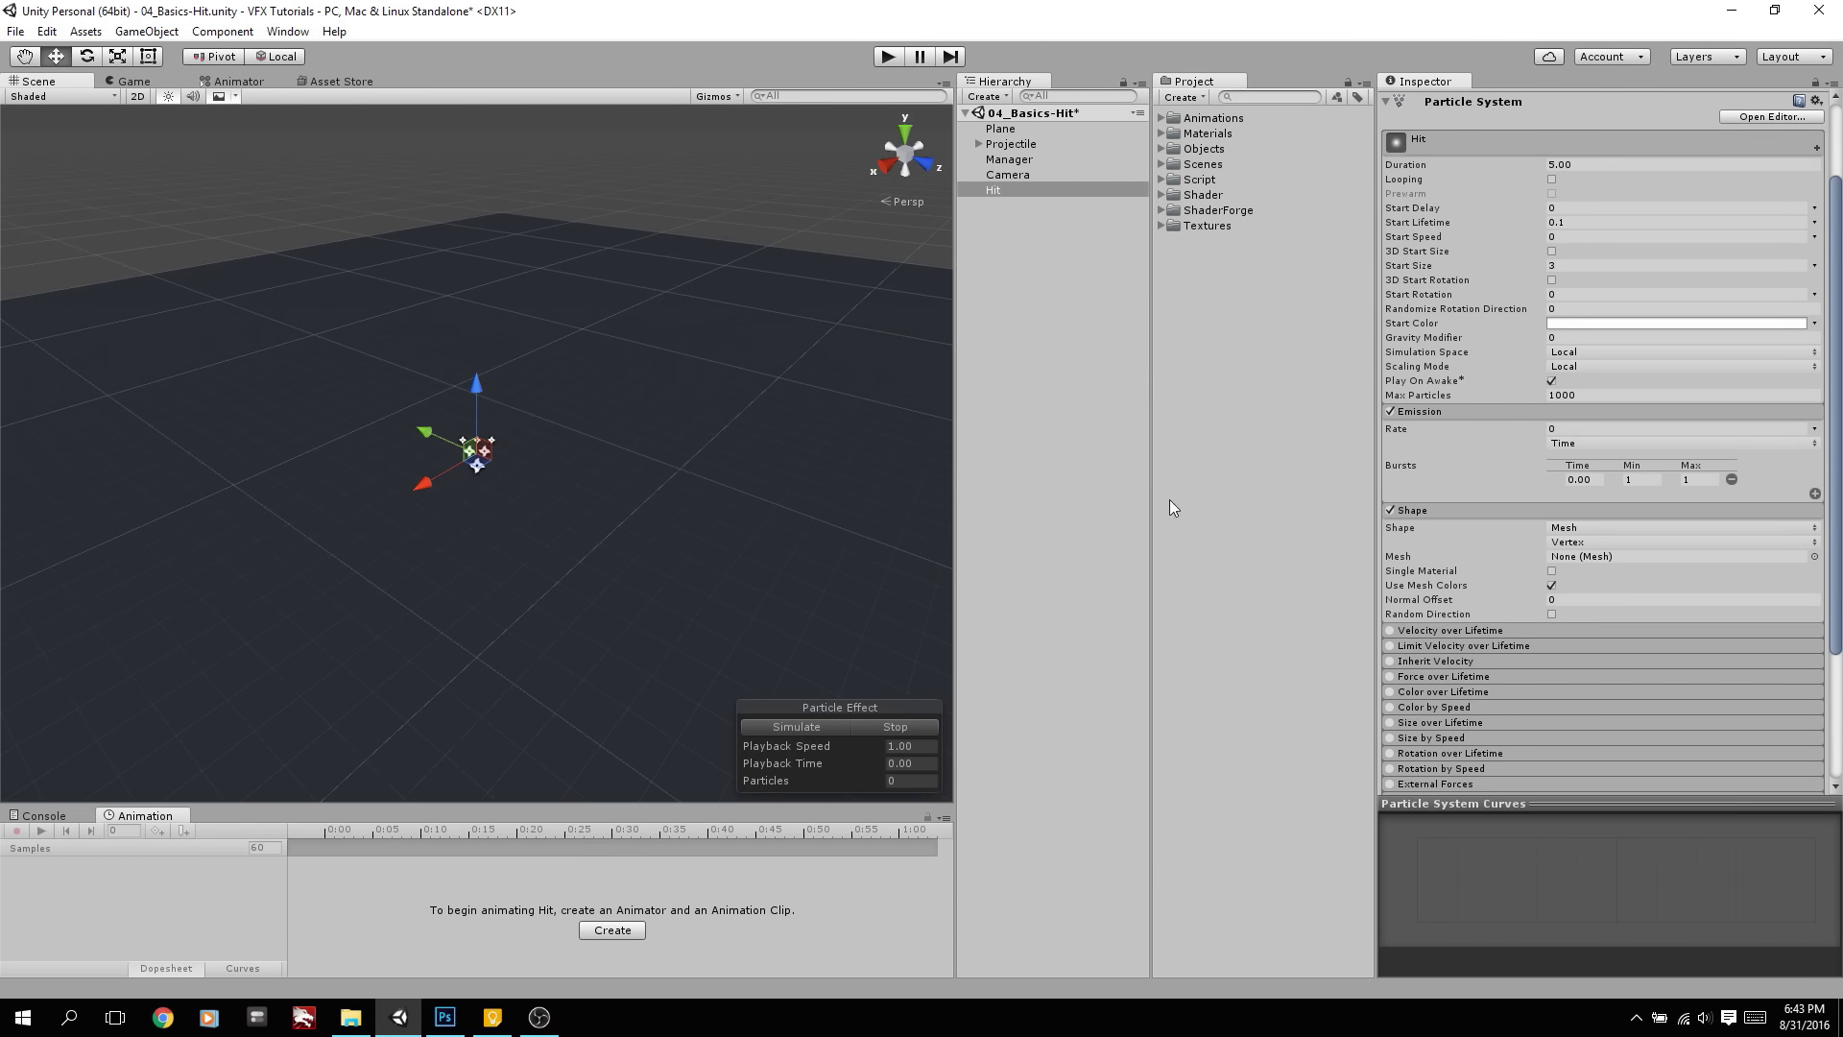
# Enable Color over Lifetime on Hit with a white gradient that fades to transparent at its end, and preview the effect
pyautogui.scroll(-3, 1439, 566)
pyautogui.click(1399, 577)
pyautogui.click(1392, 575)
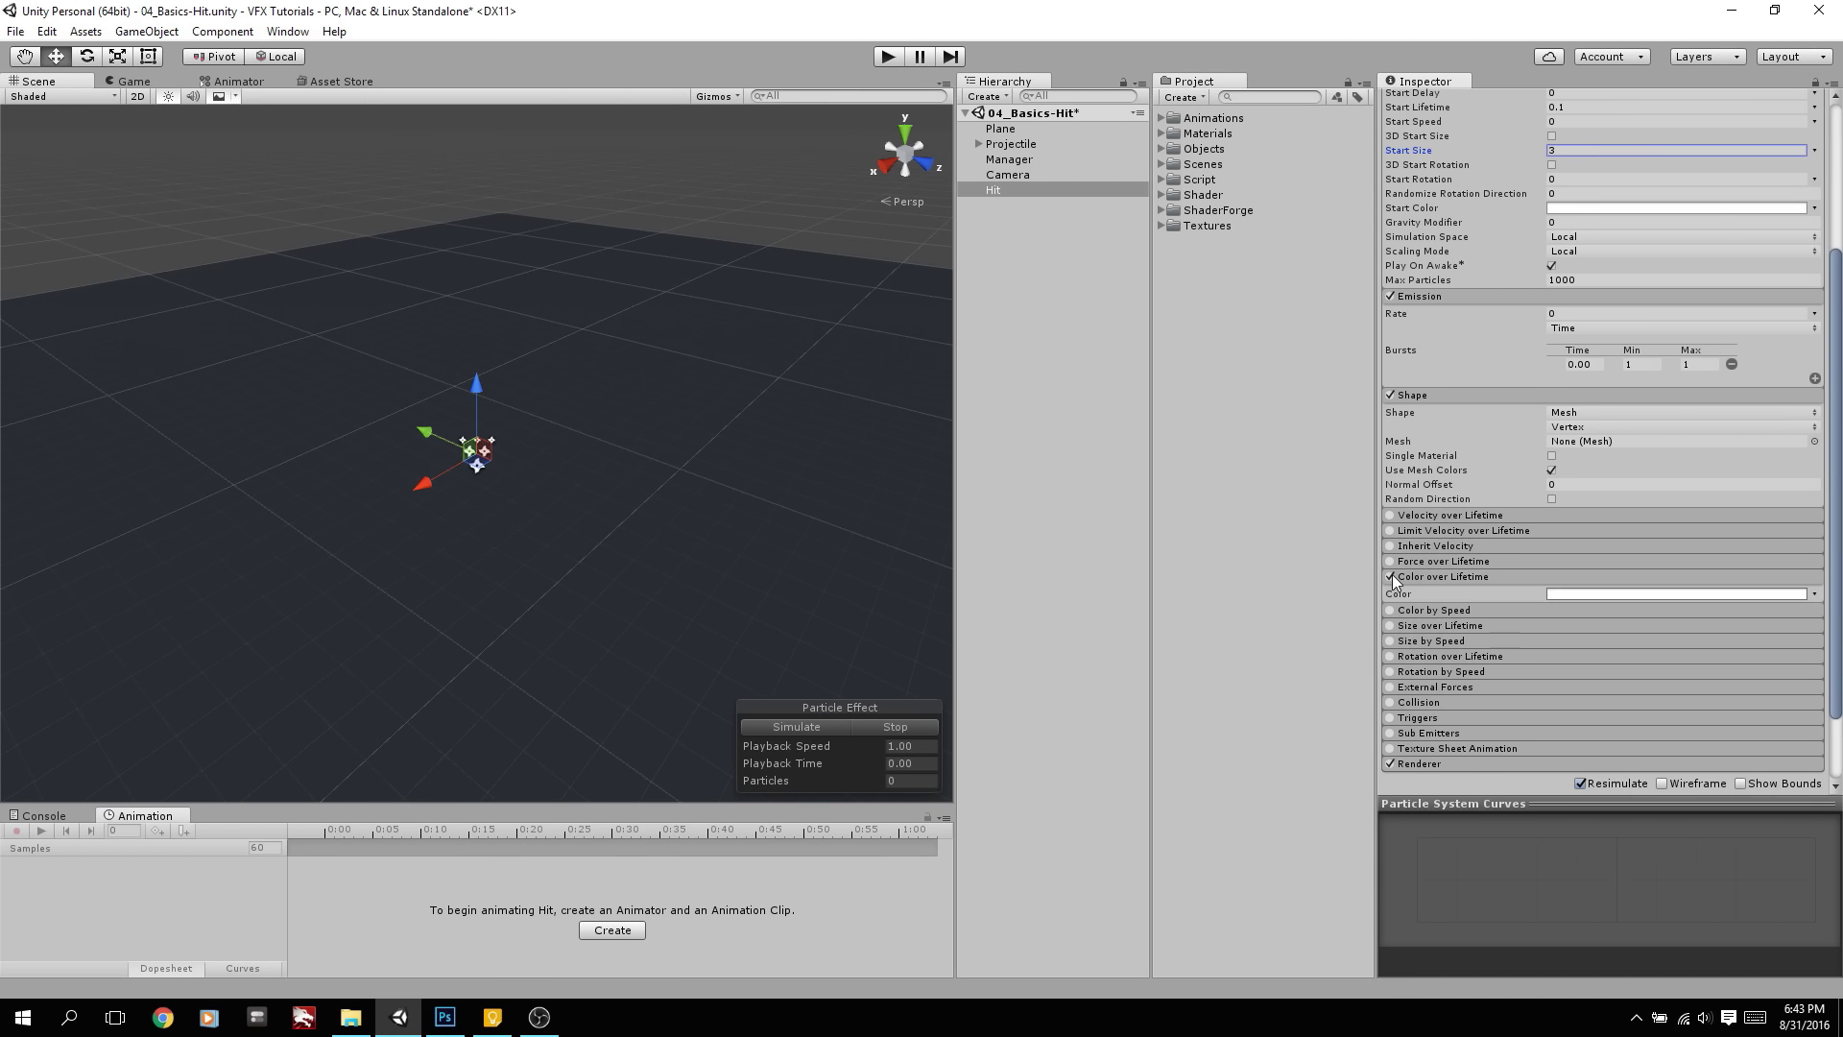
pyautogui.click(1581, 593)
pyautogui.click(734, 375)
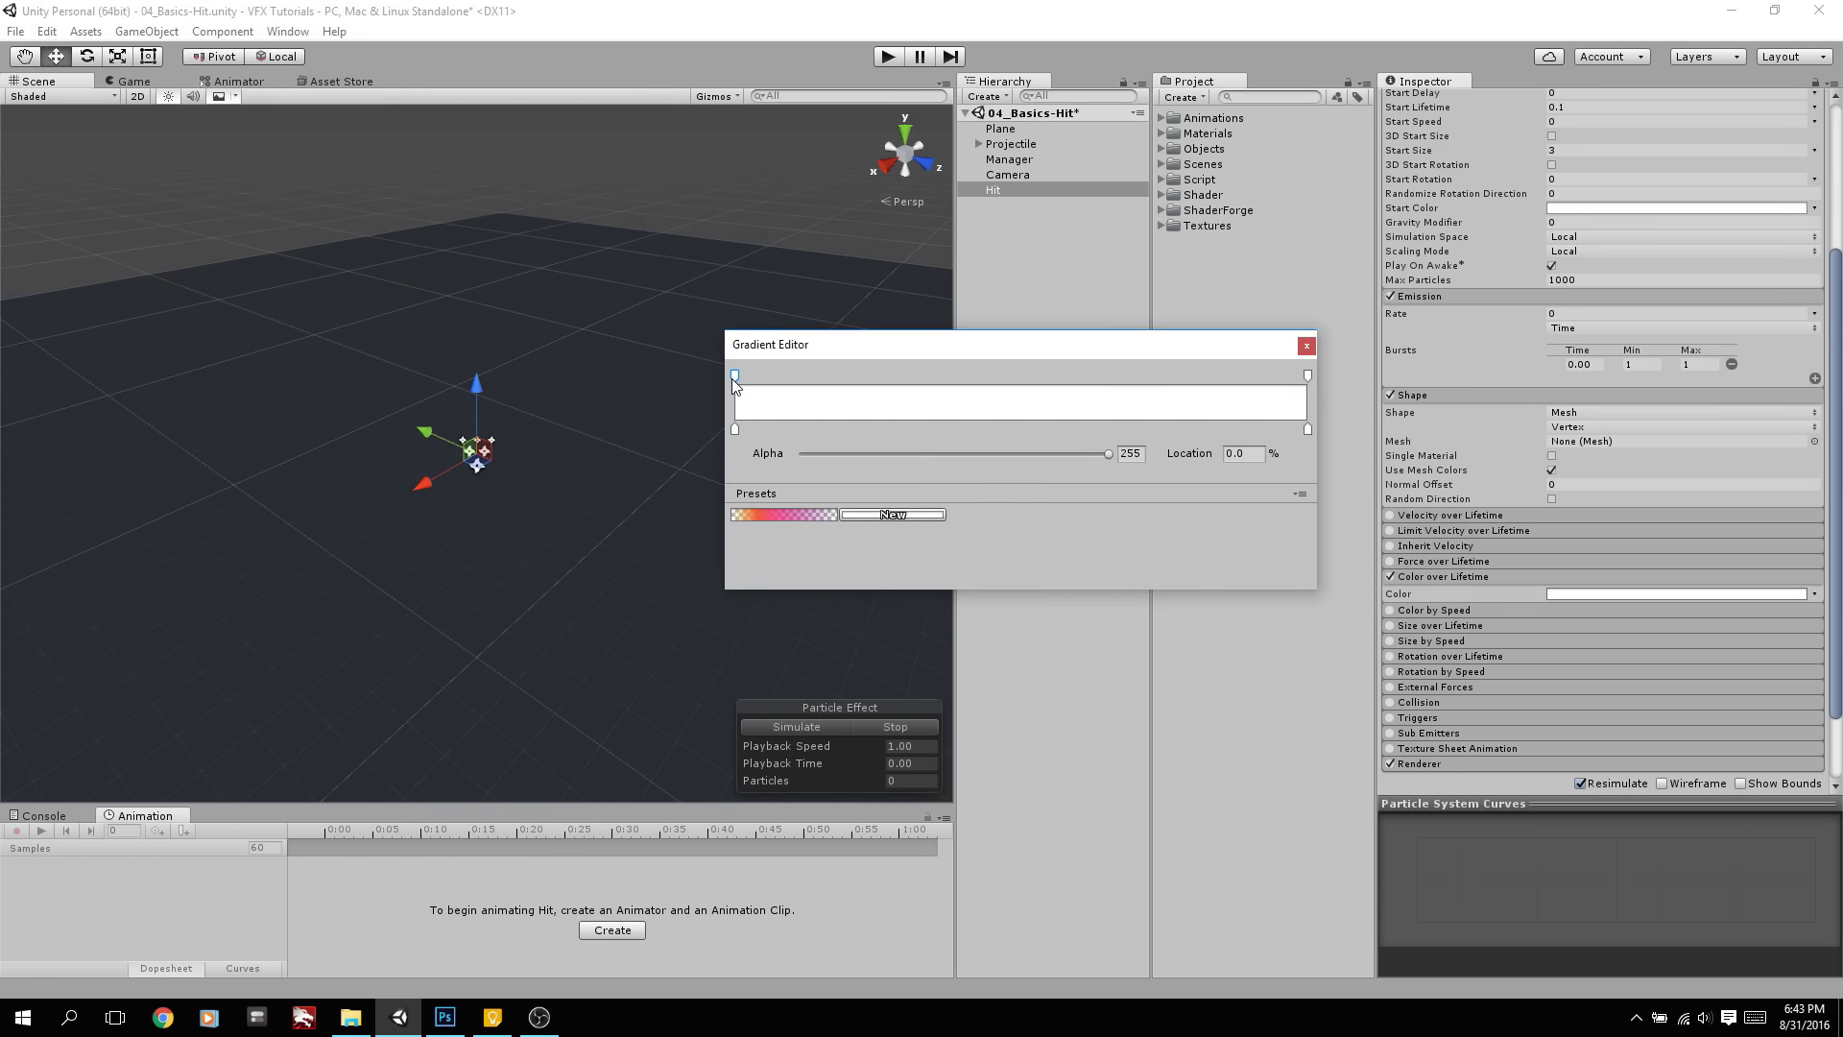
pyautogui.click(1307, 374)
pyautogui.moveTo(1090, 452); pyautogui.dragTo(753, 463)
pyautogui.click(867, 727)
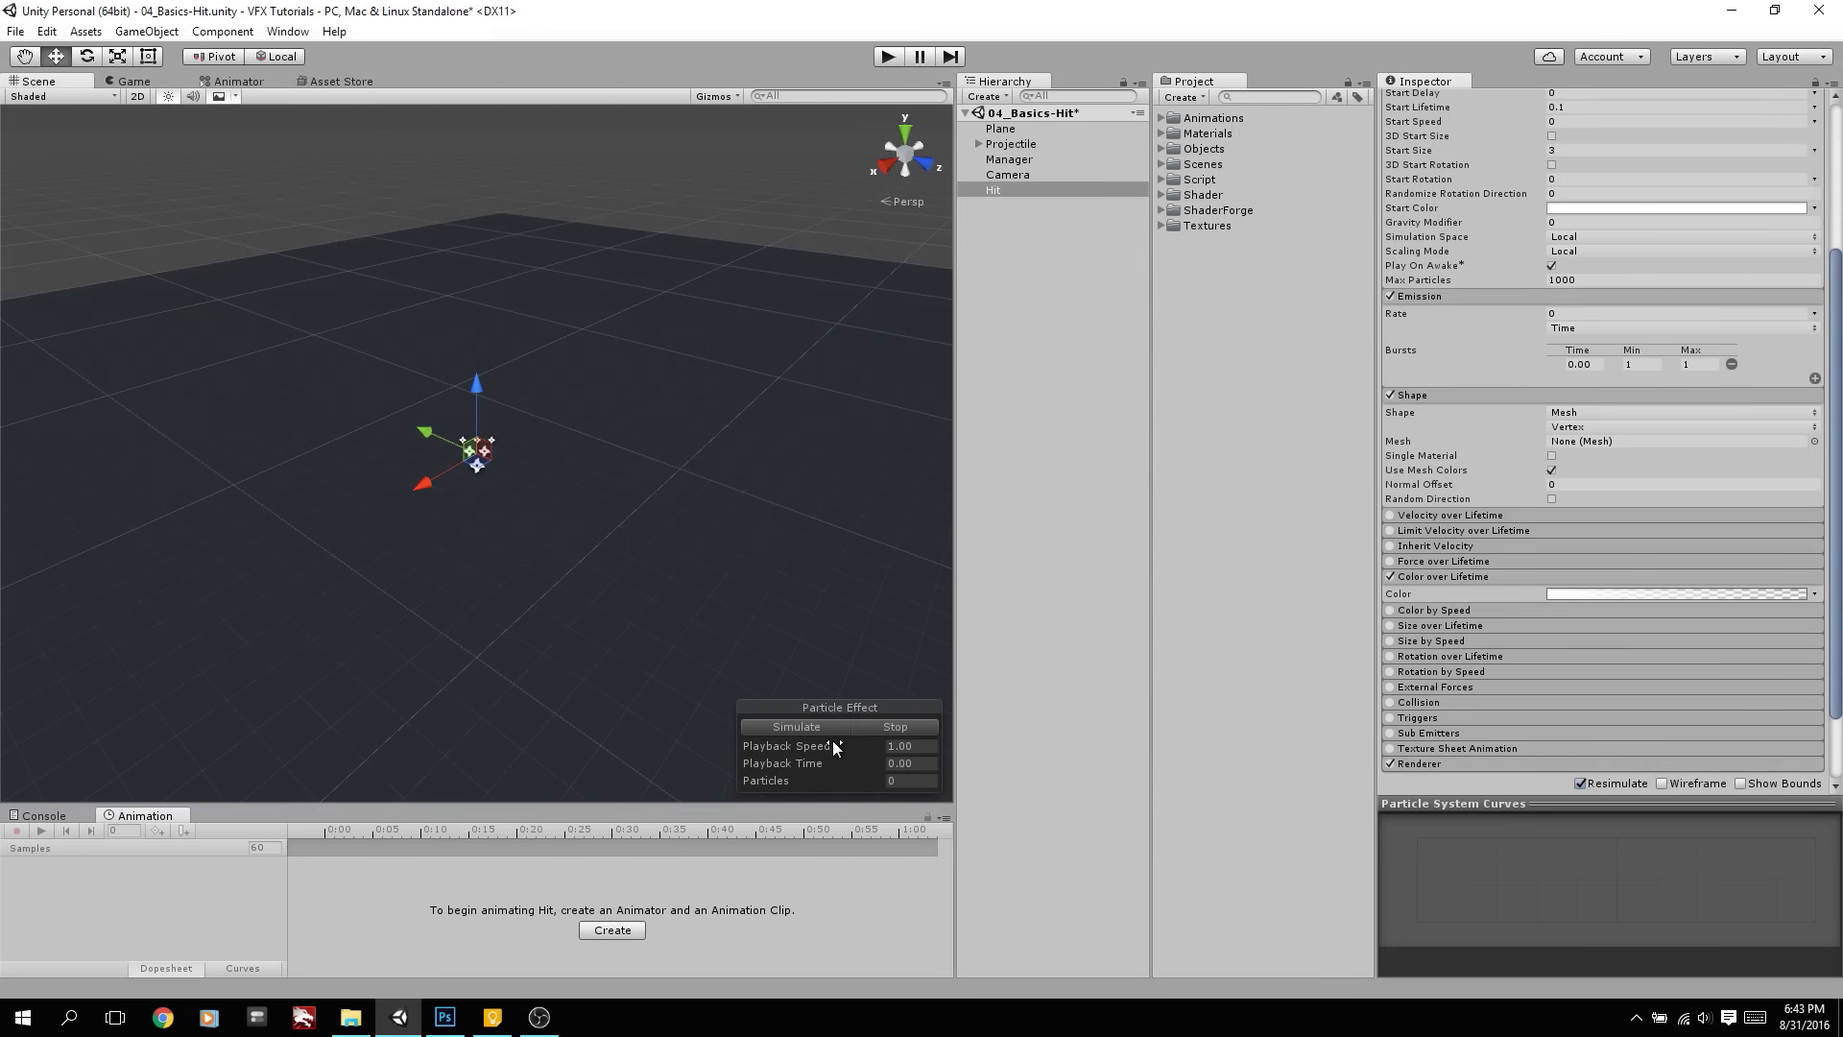
pyautogui.click(832, 729)
# Assign the Glow_01 material to Hit's particle renderer
pyautogui.scroll(-3, 1581, 480)
pyautogui.click(1443, 675)
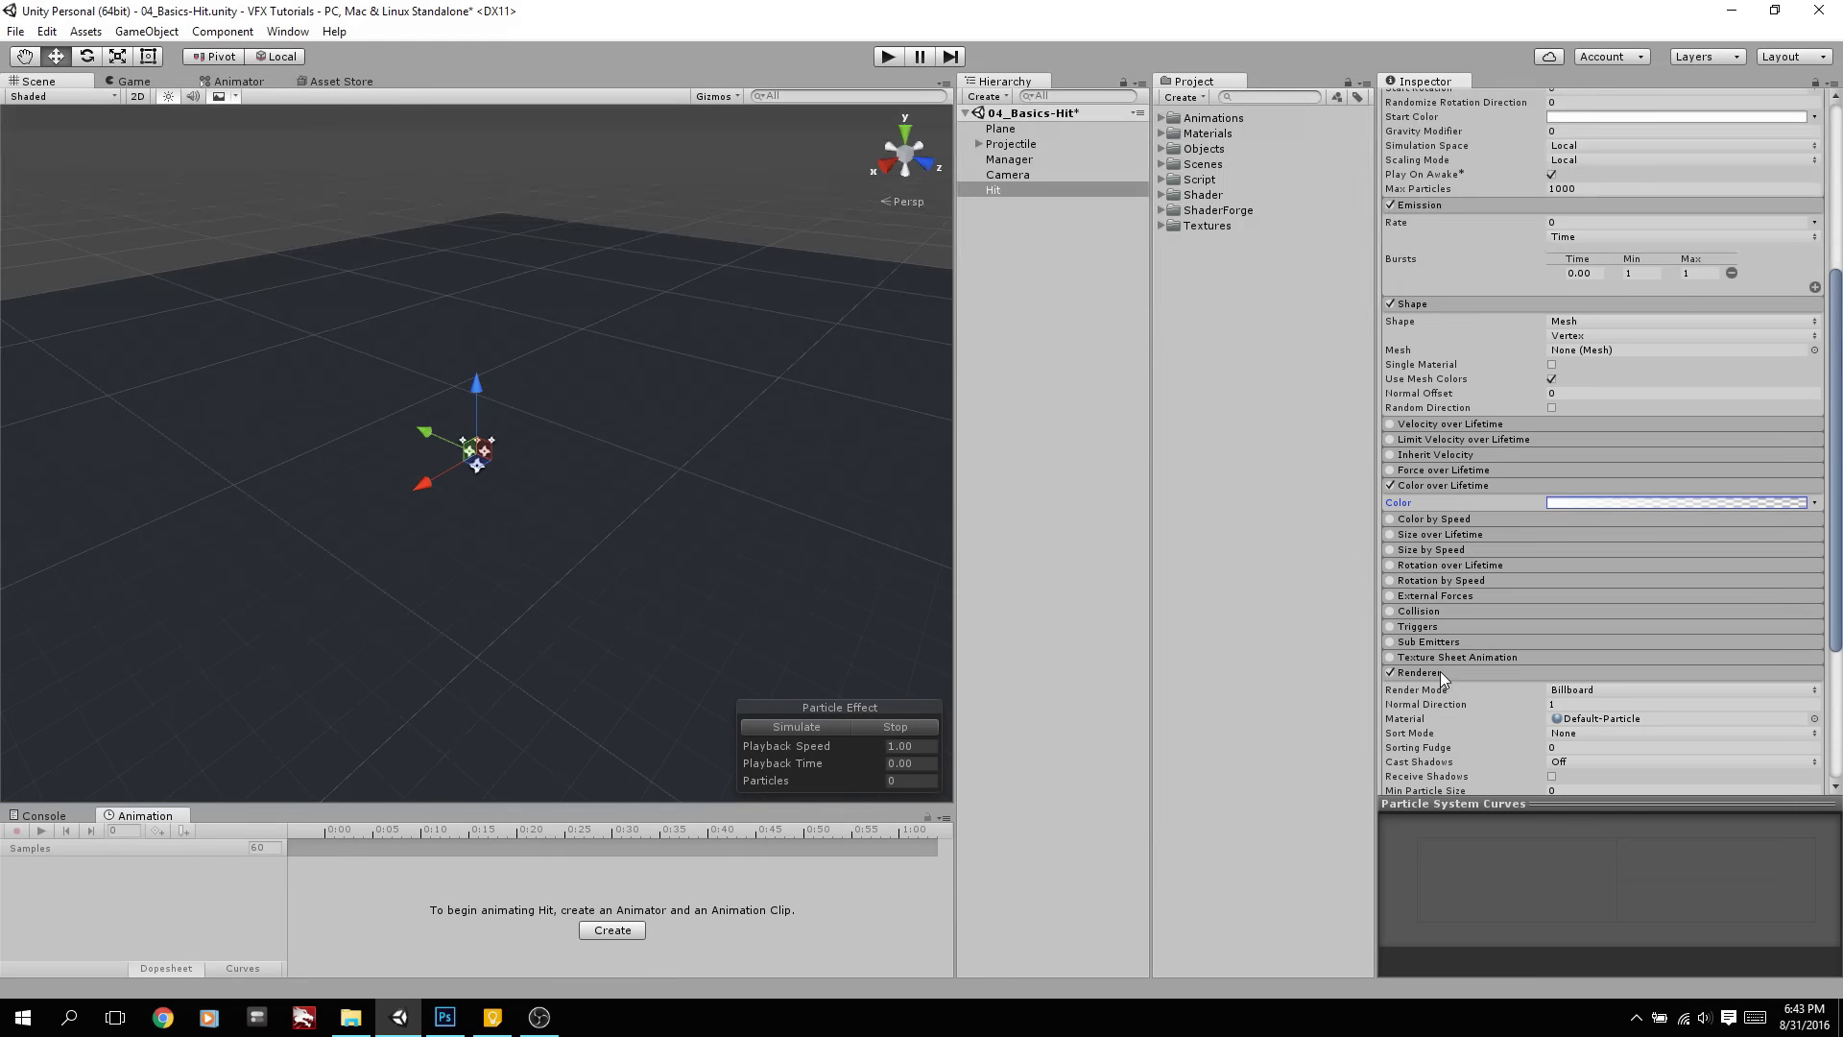
pyautogui.click(1814, 718)
pyautogui.write('glow')
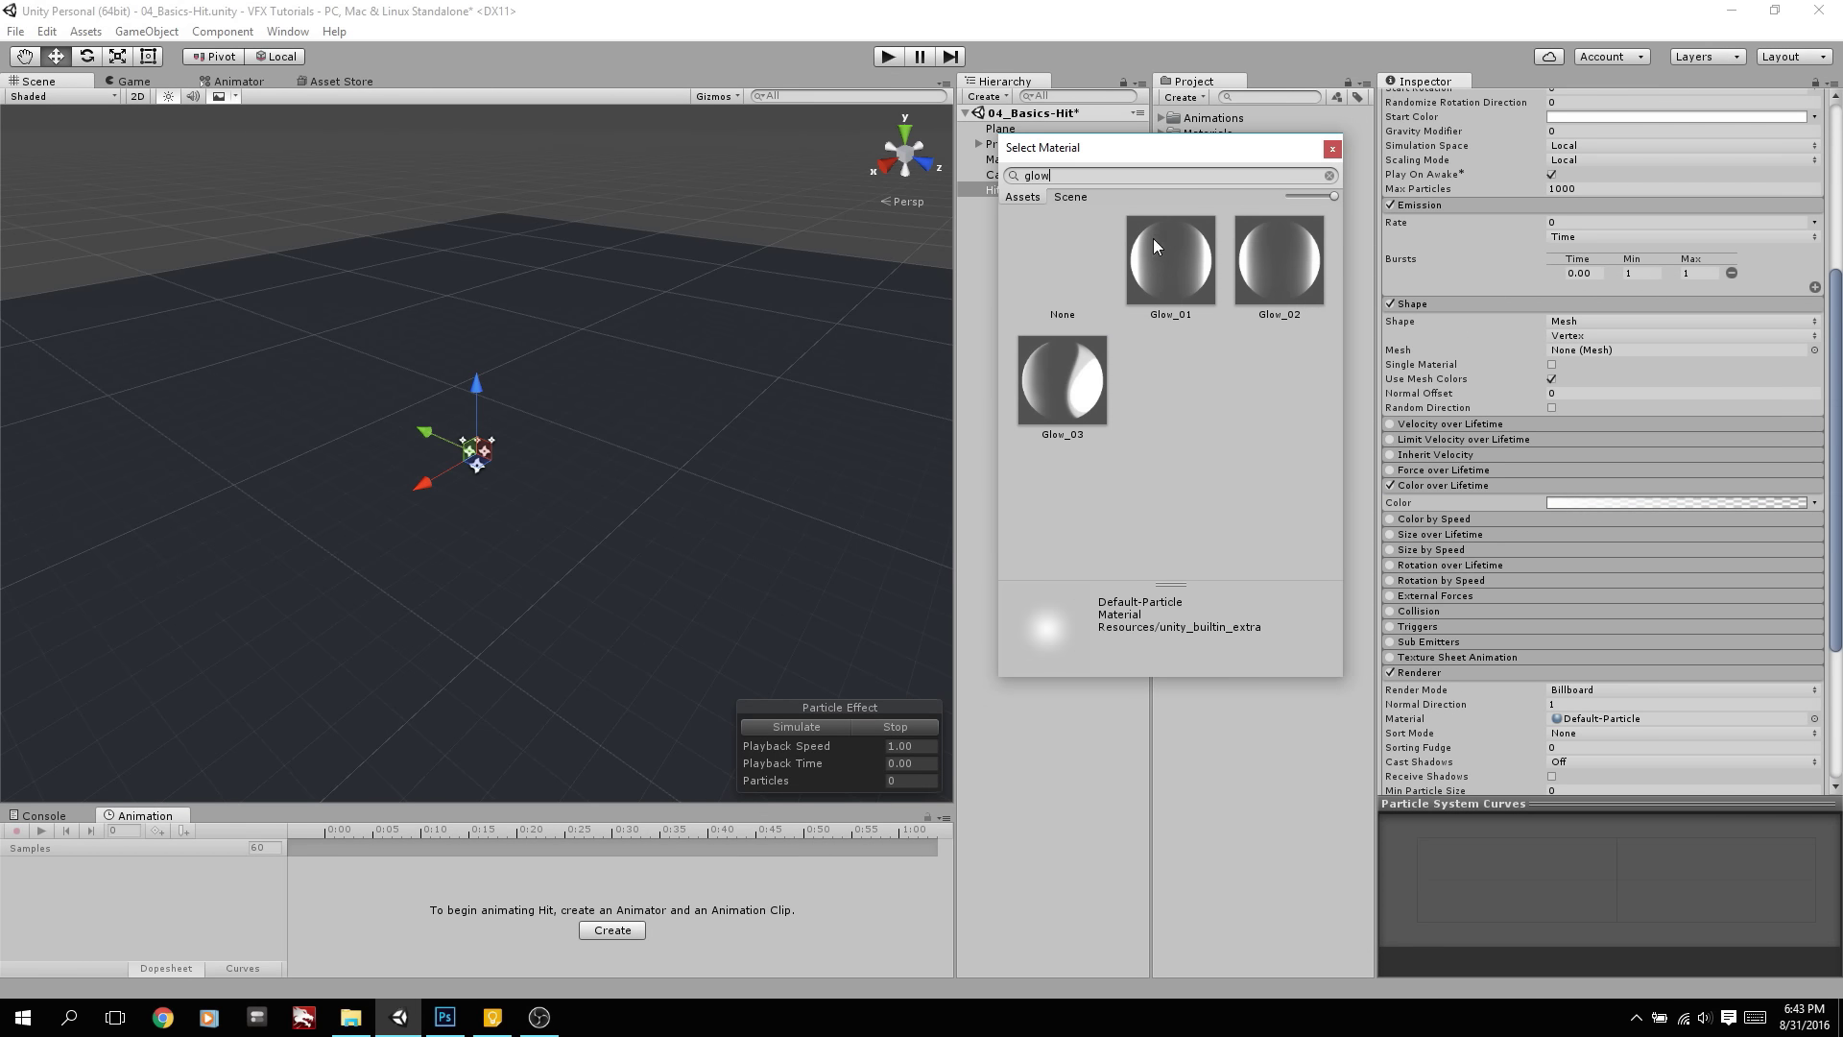
pyautogui.click(1153, 239)
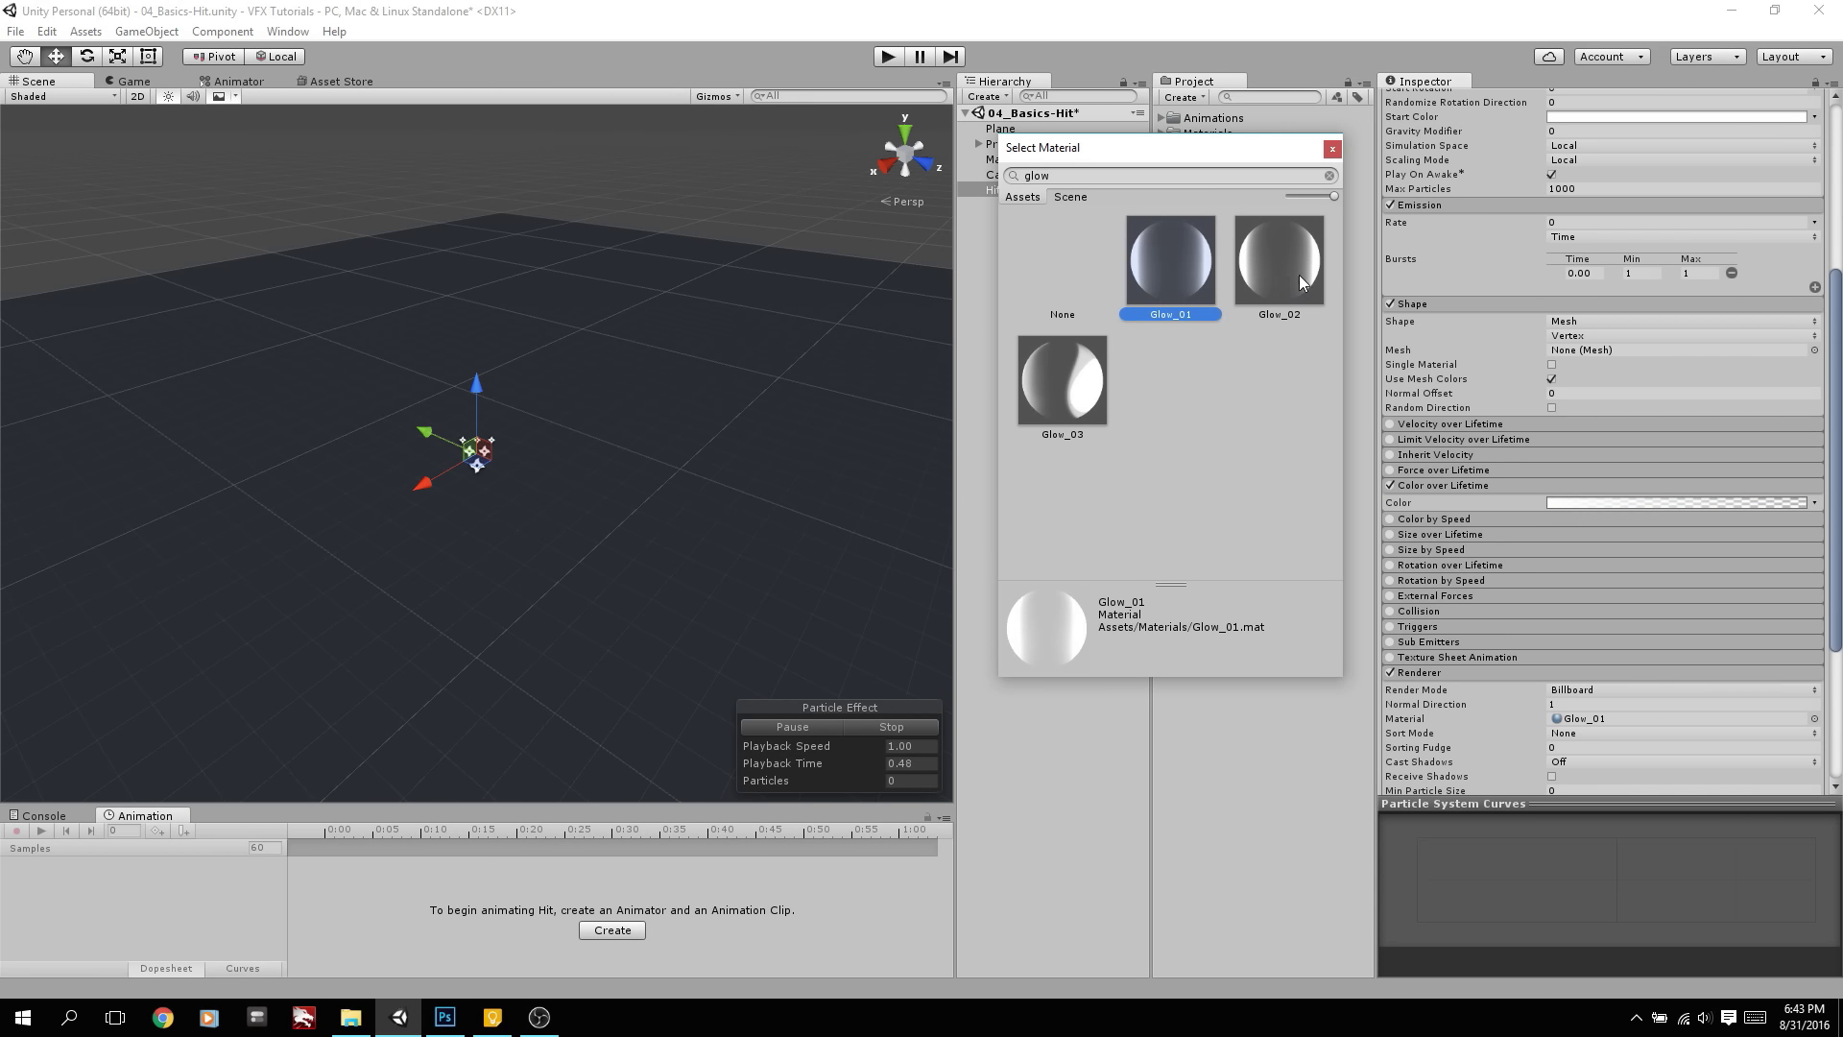
pyautogui.click(1302, 275)
pyautogui.doubleClick(1194, 288)
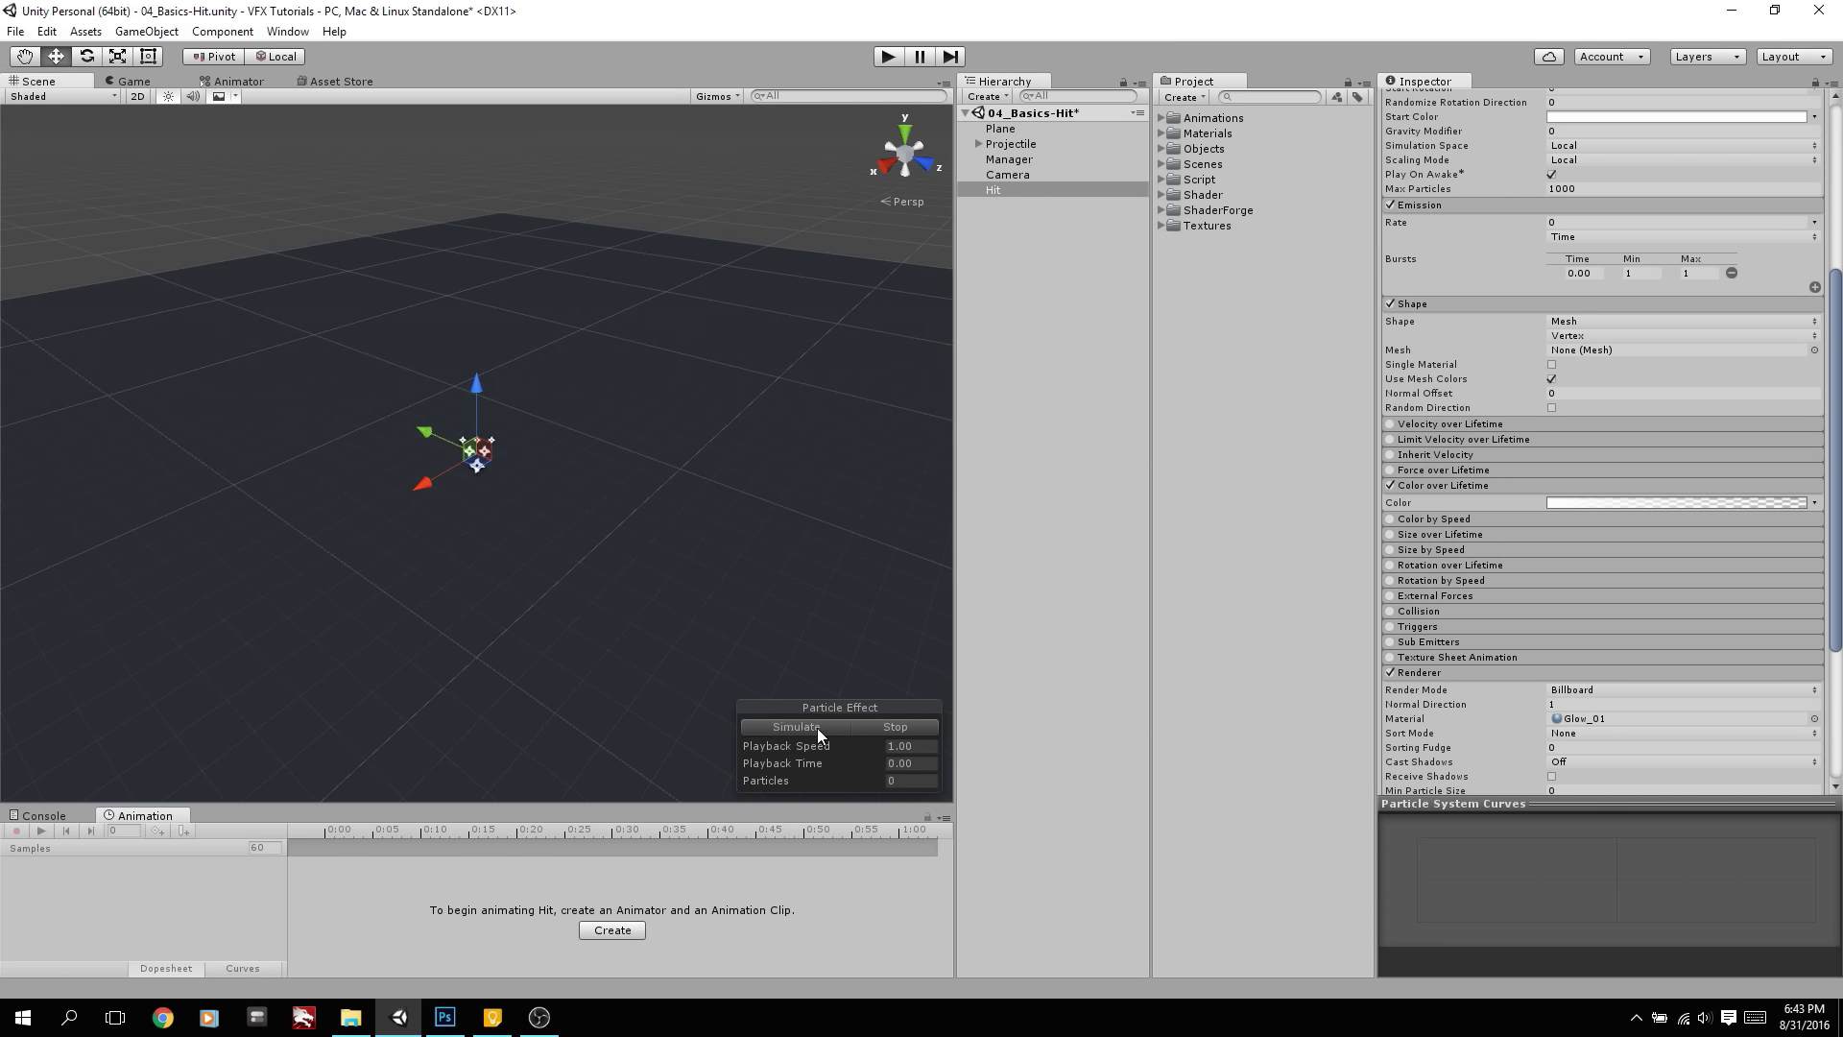
# Simulate the Hit effect several times to examine the glow flash from different angles
pyautogui.click(815, 728)
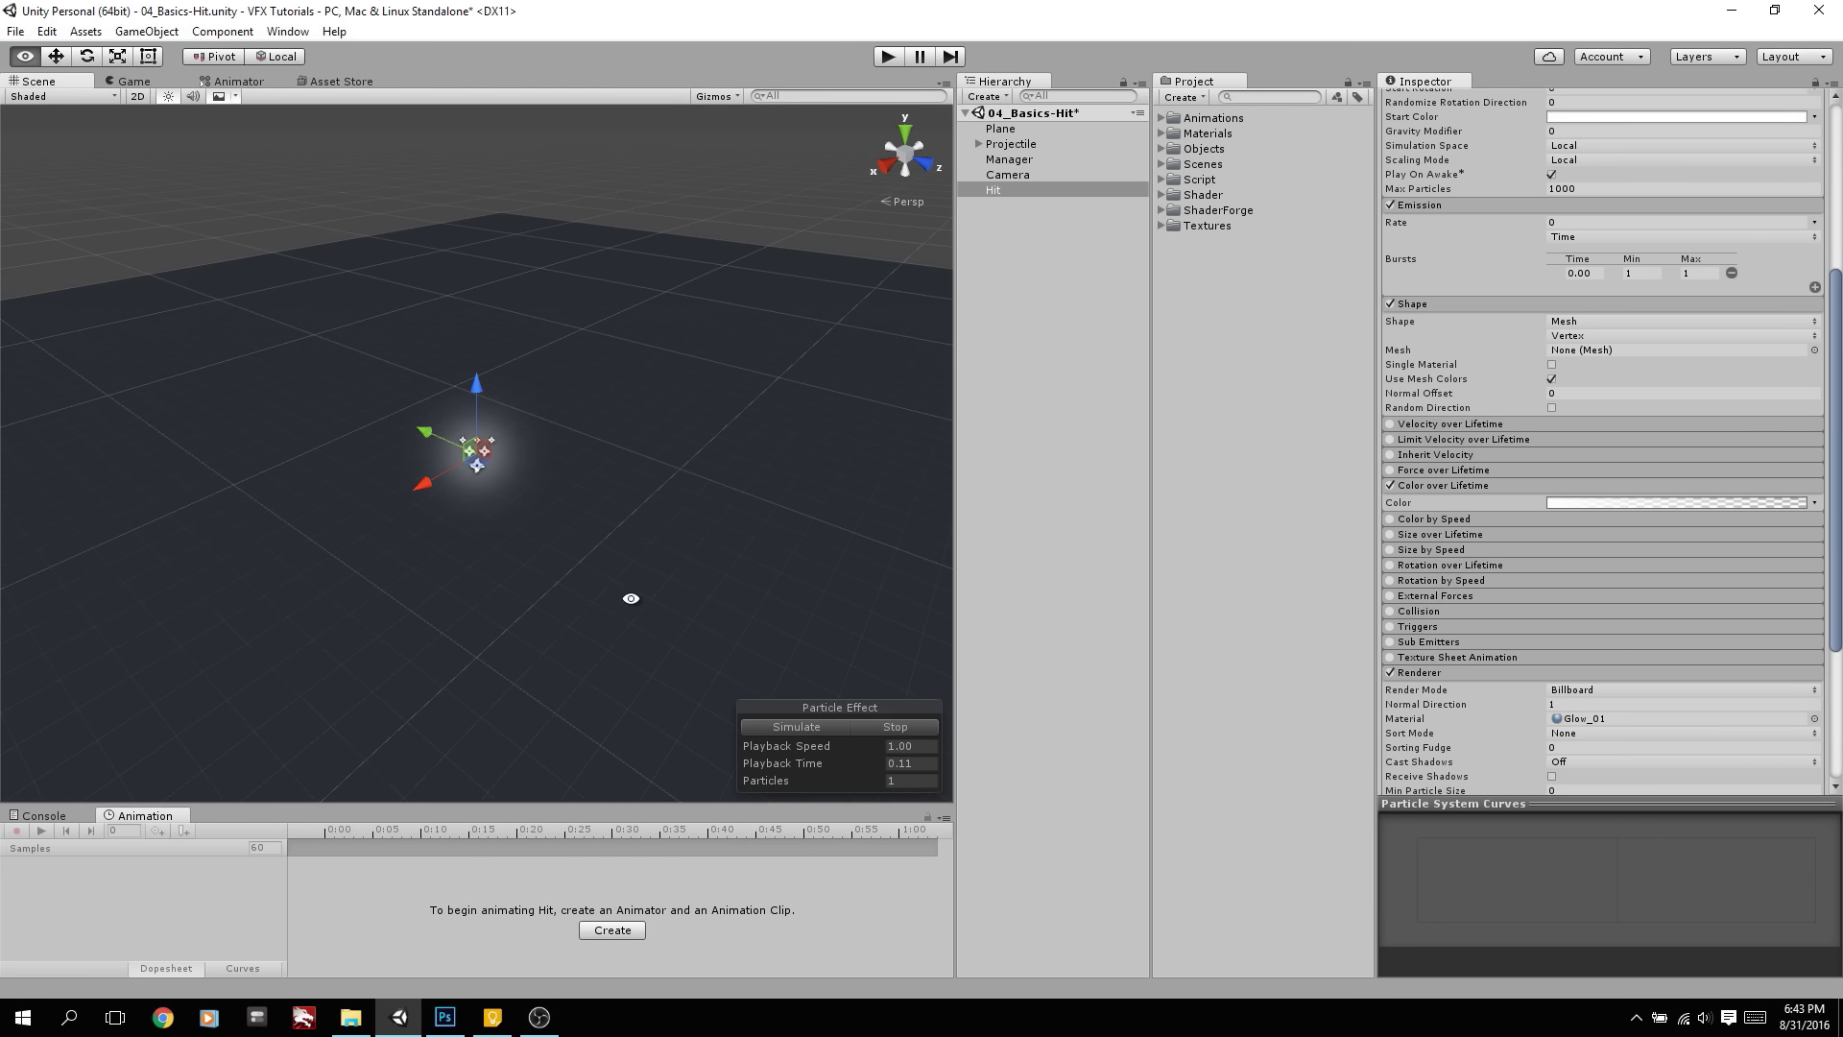
pyautogui.scroll(-3, 1512, 464)
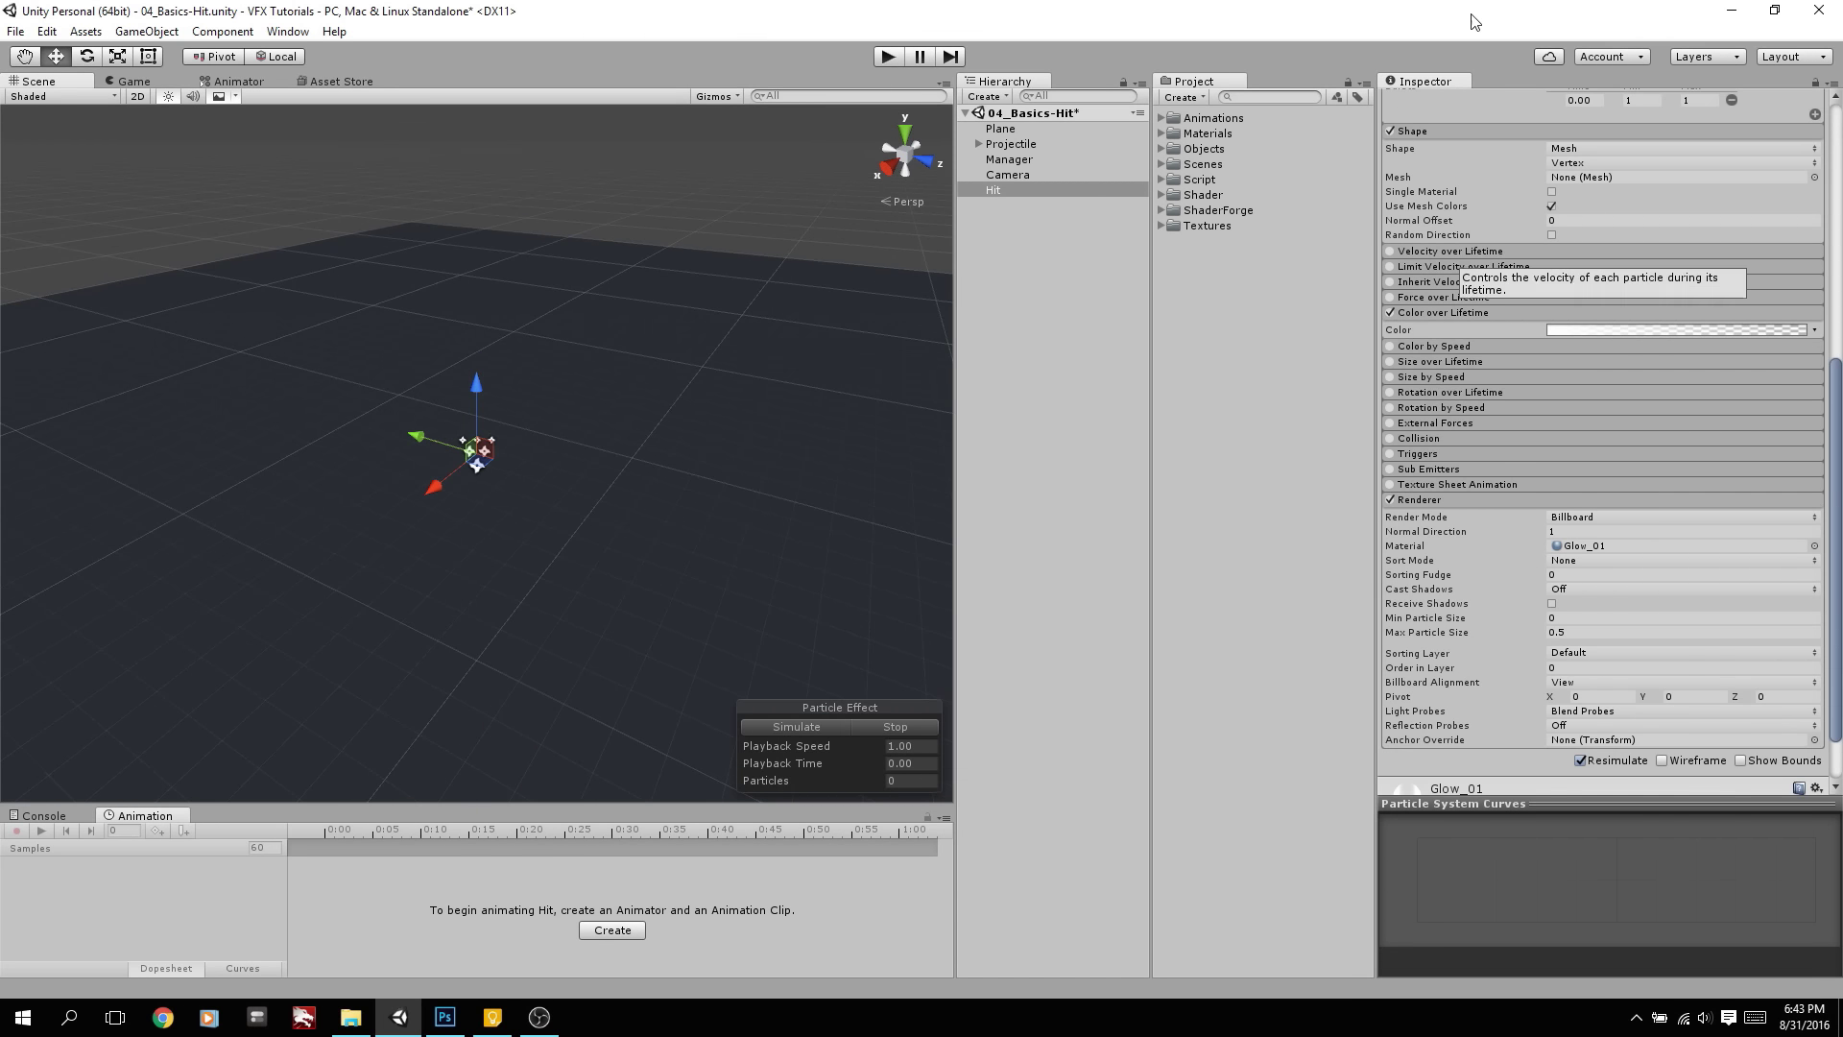
pyautogui.scroll(4, 1511, 465)
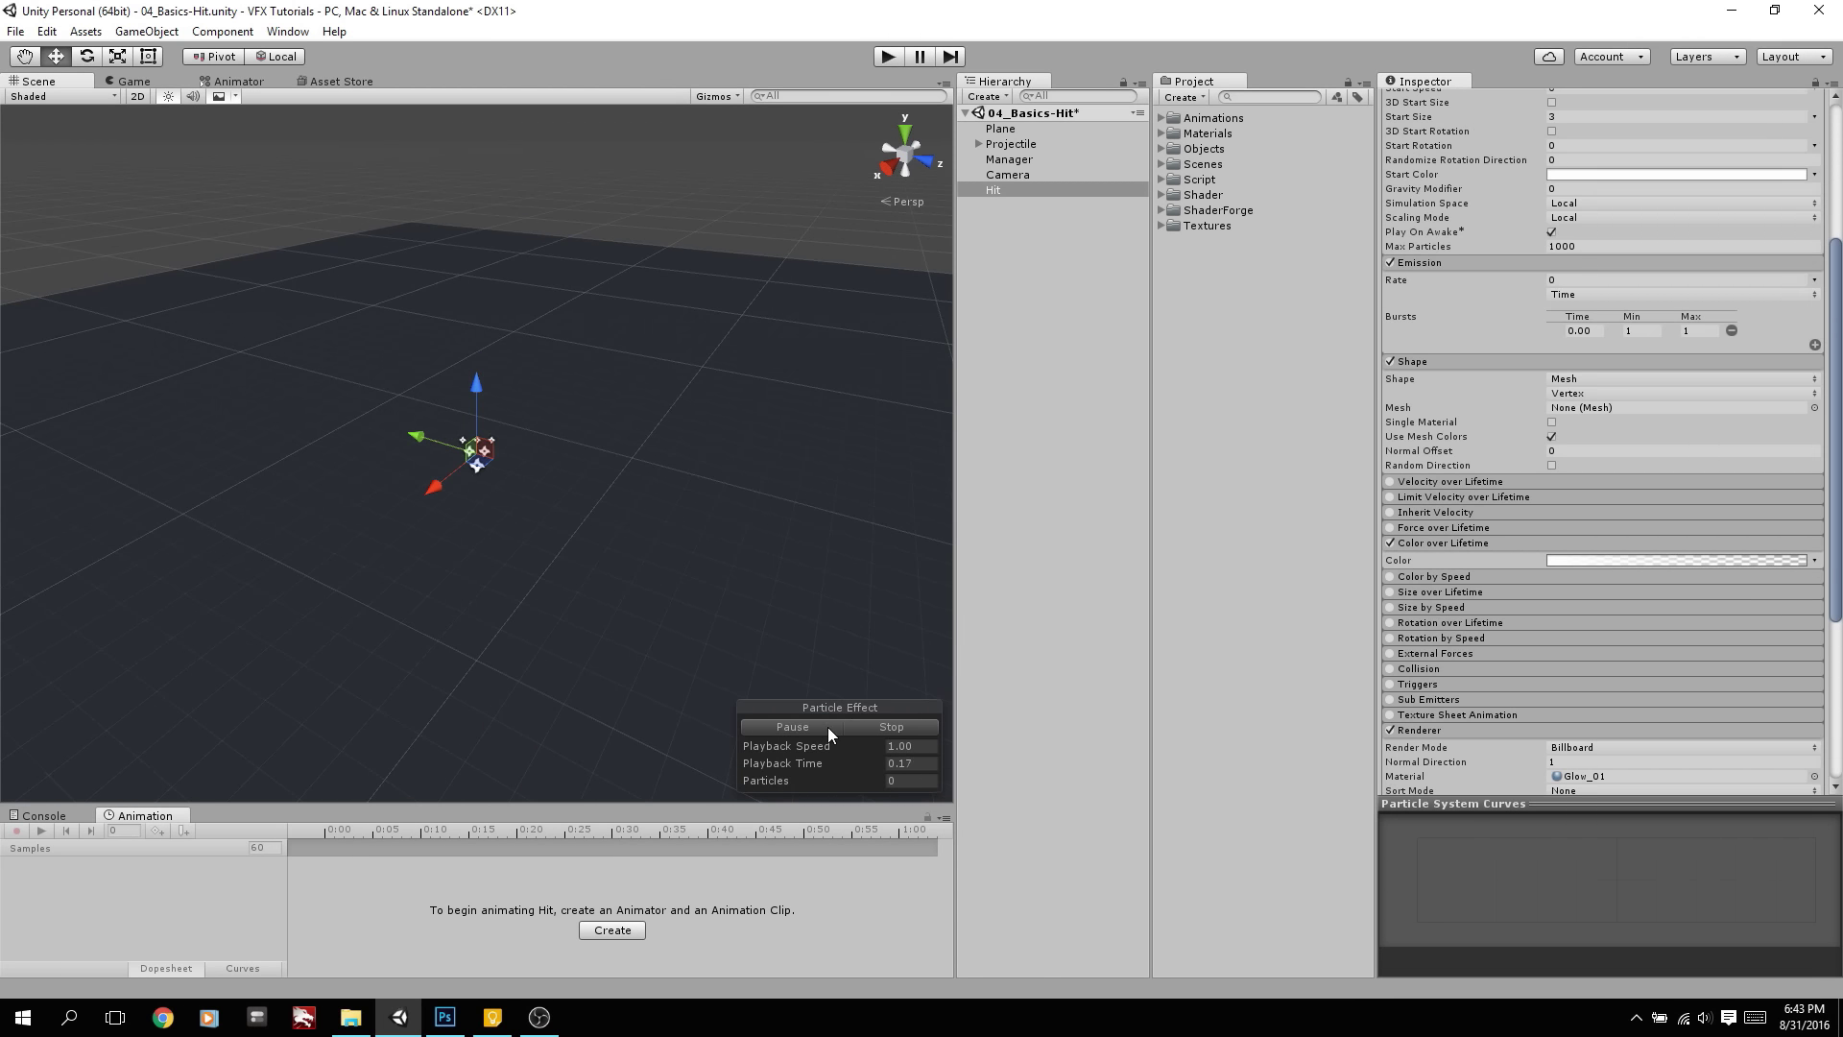
pyautogui.click(825, 725)
pyautogui.click(847, 727)
pyautogui.click(869, 727)
pyautogui.keyDown('alt'); pyautogui.moveTo(850, 689); pyautogui.dragTo(672, 534); pyautogui.keyUp('alt')
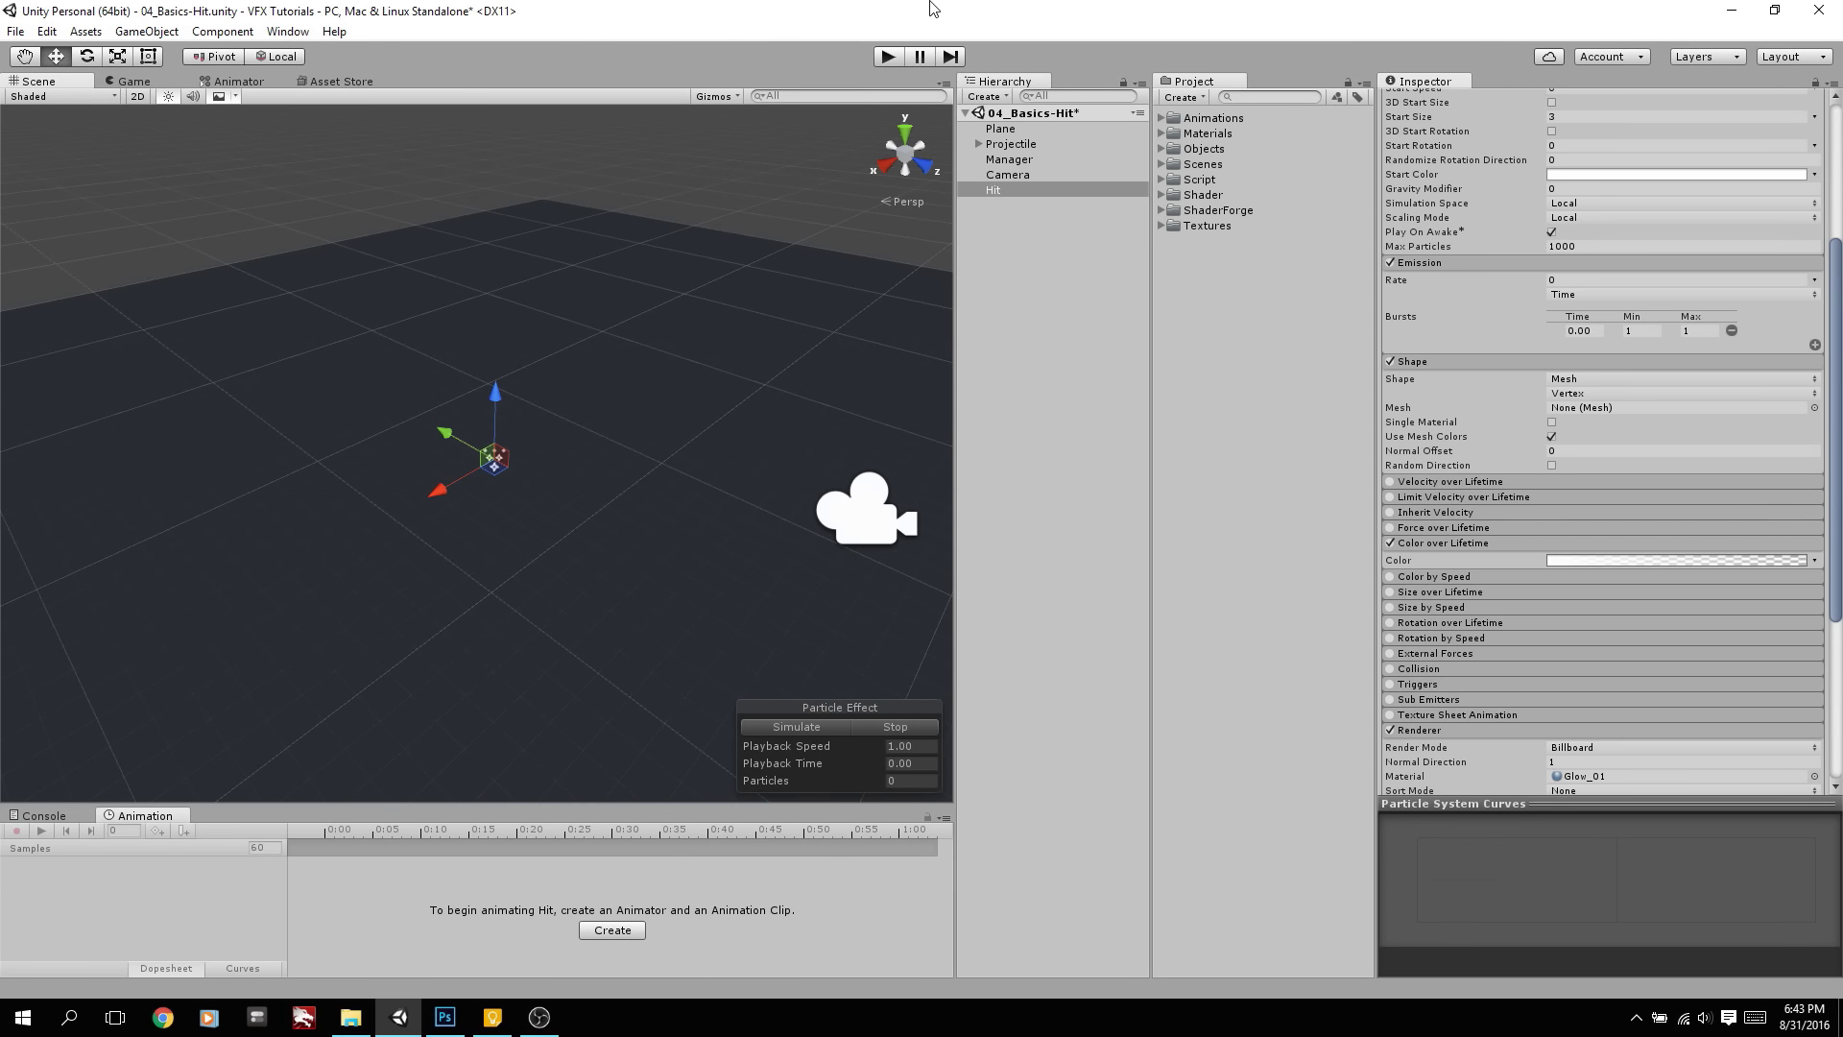
# Duplicate the Hit particle system and rename the copy as Sparks
pyautogui.click(1042, 190)
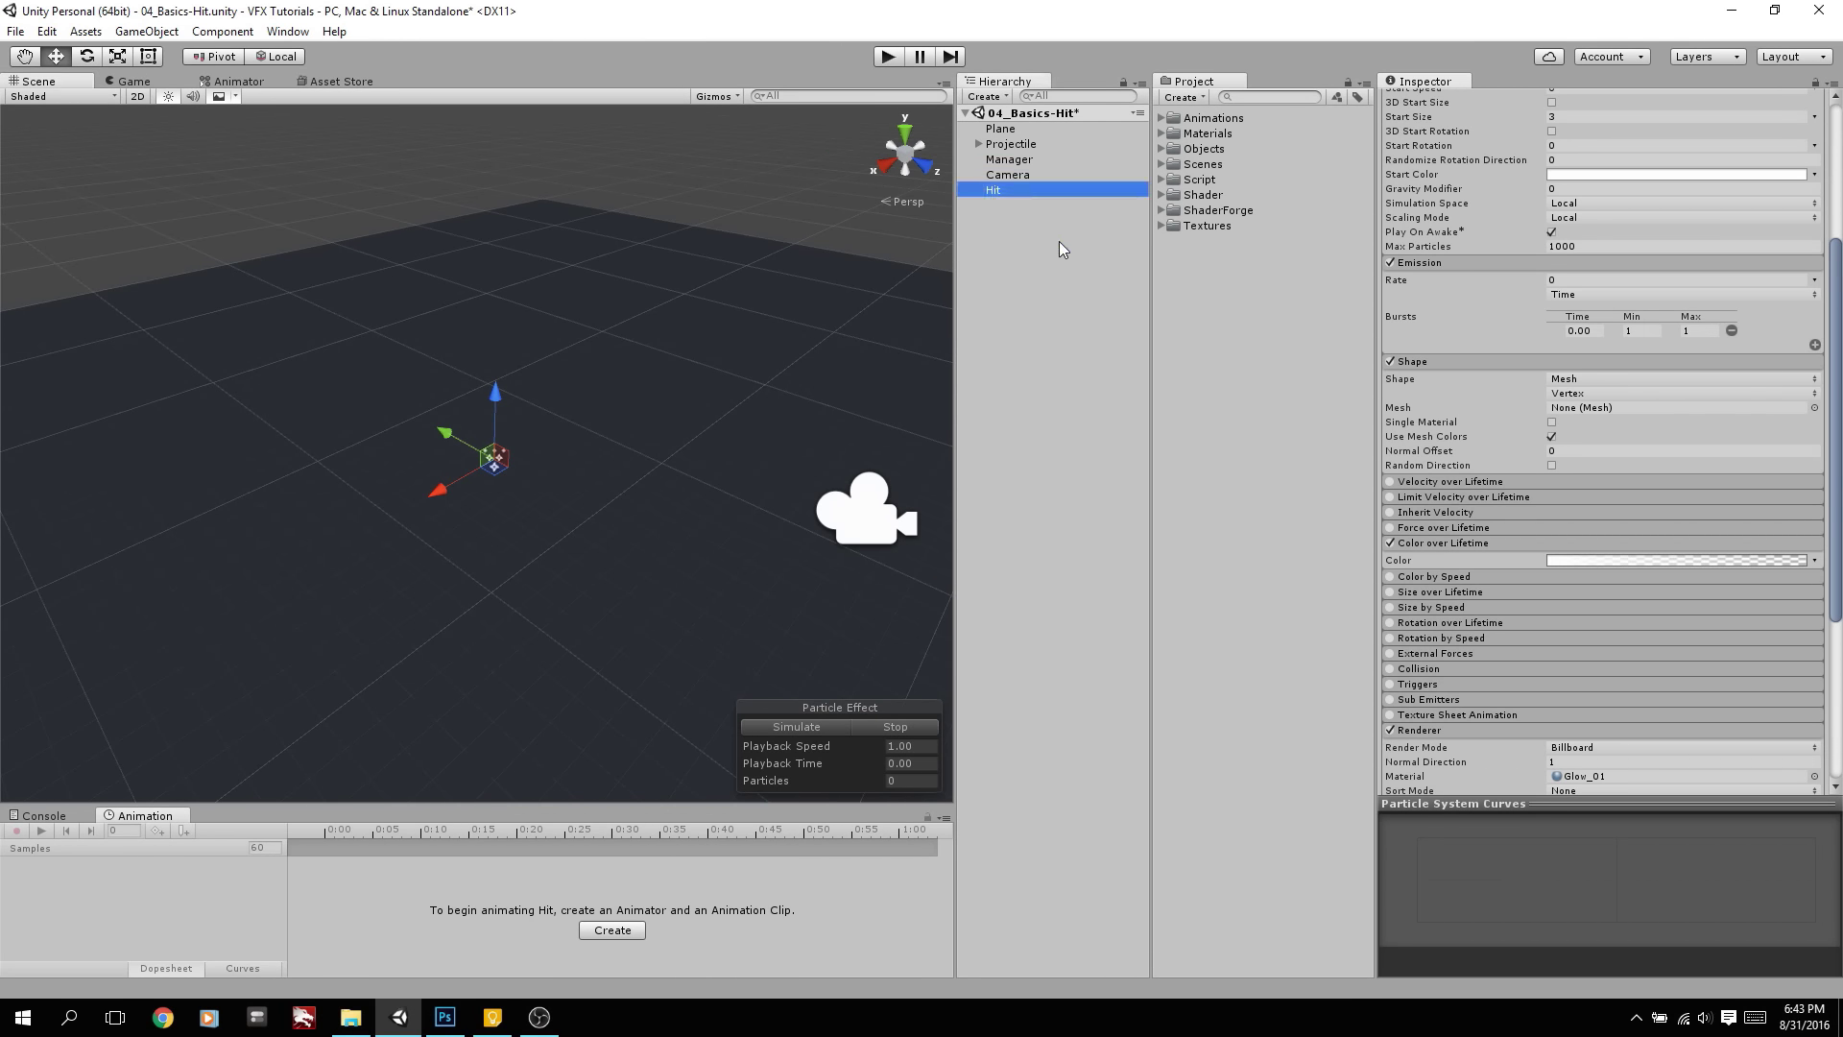
pyautogui.hotkey('ctrl', 'd')
pyautogui.click(1018, 204)
pyautogui.write('S')
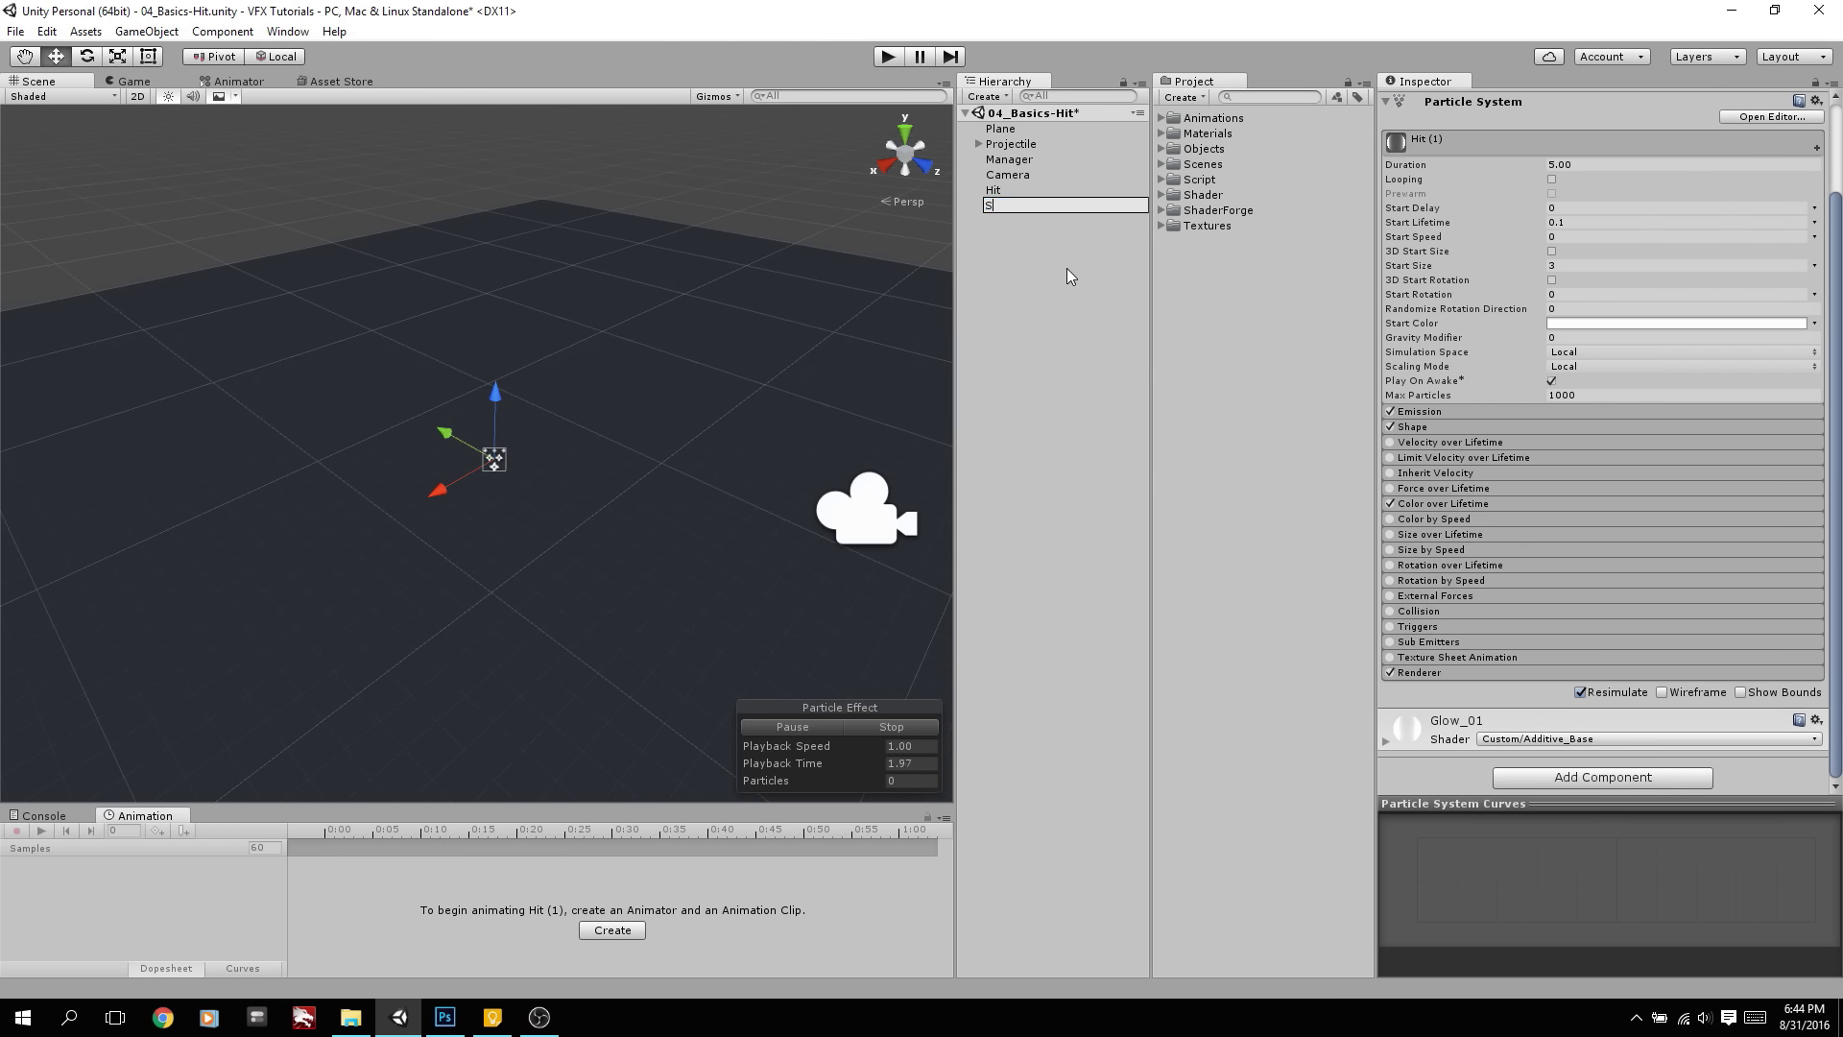
pyautogui.write('parks')
pyautogui.press('Return')
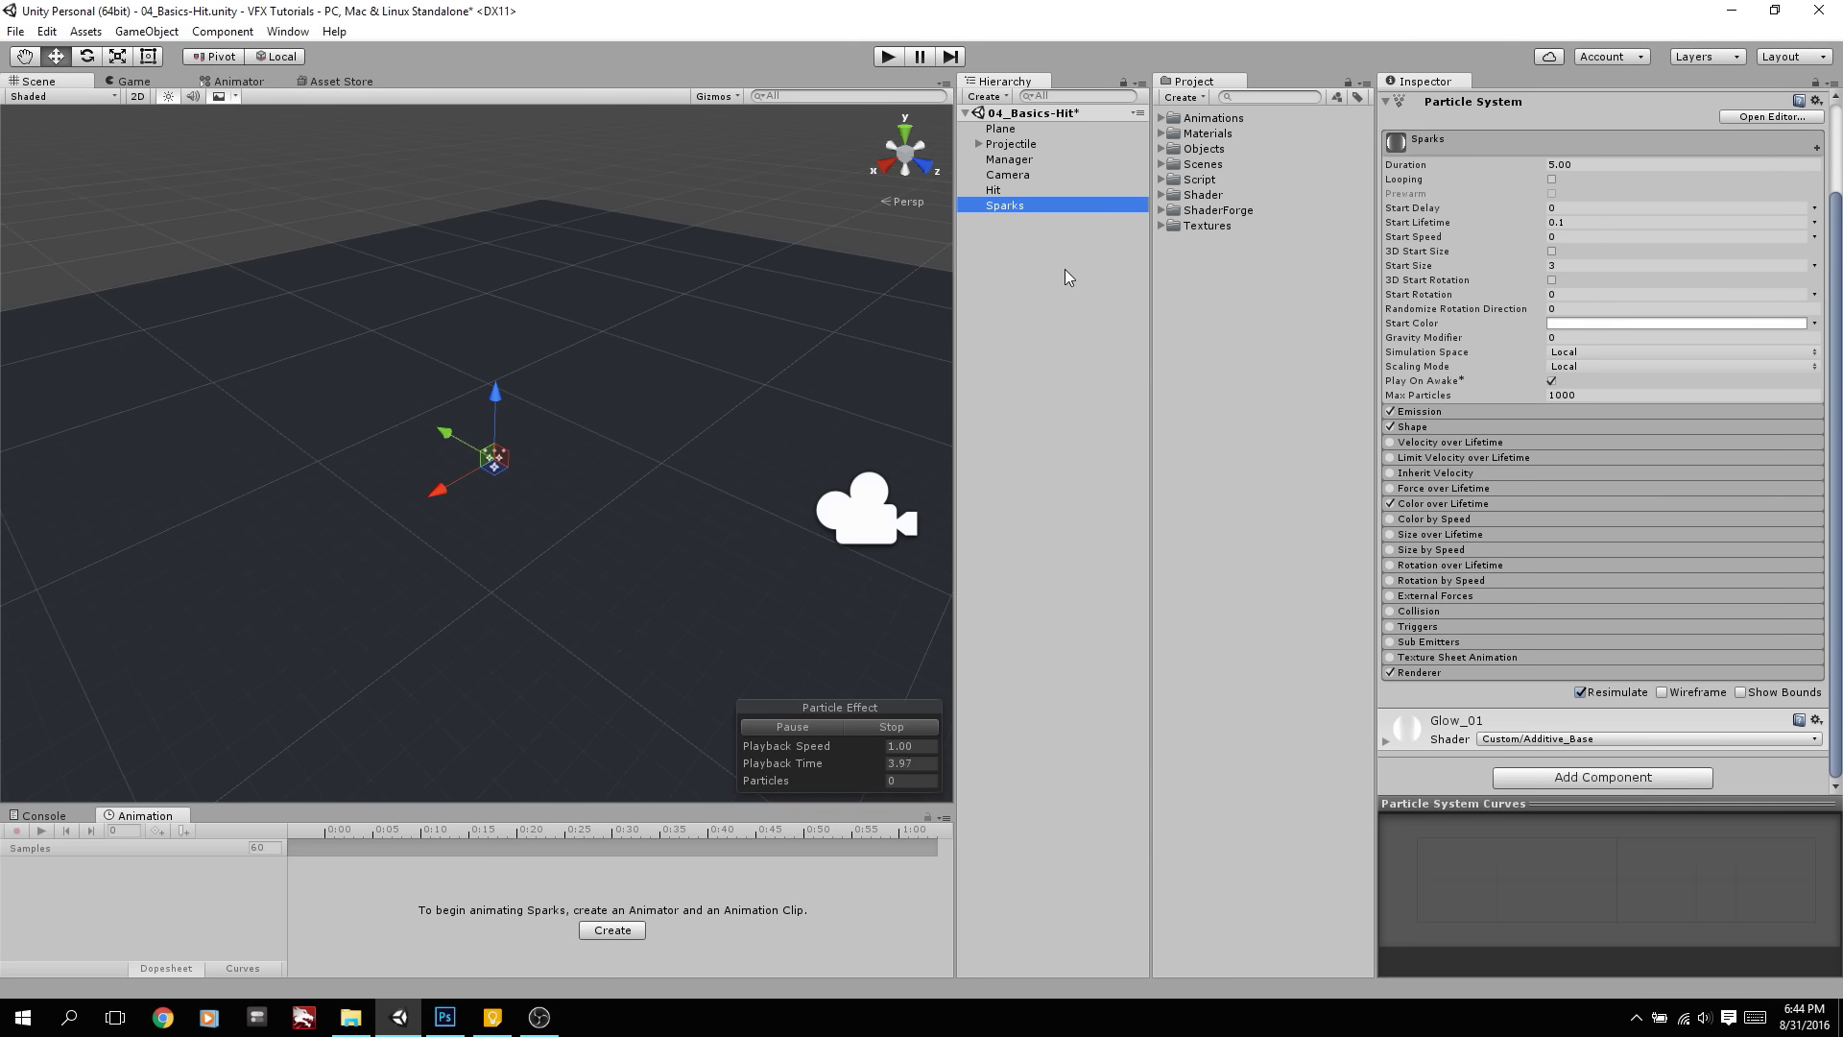
# Parent the Sparks particle system under Hit and assign the Sparks_01 material to its renderer
pyautogui.moveTo(1004, 209); pyautogui.dragTo(1017, 189)
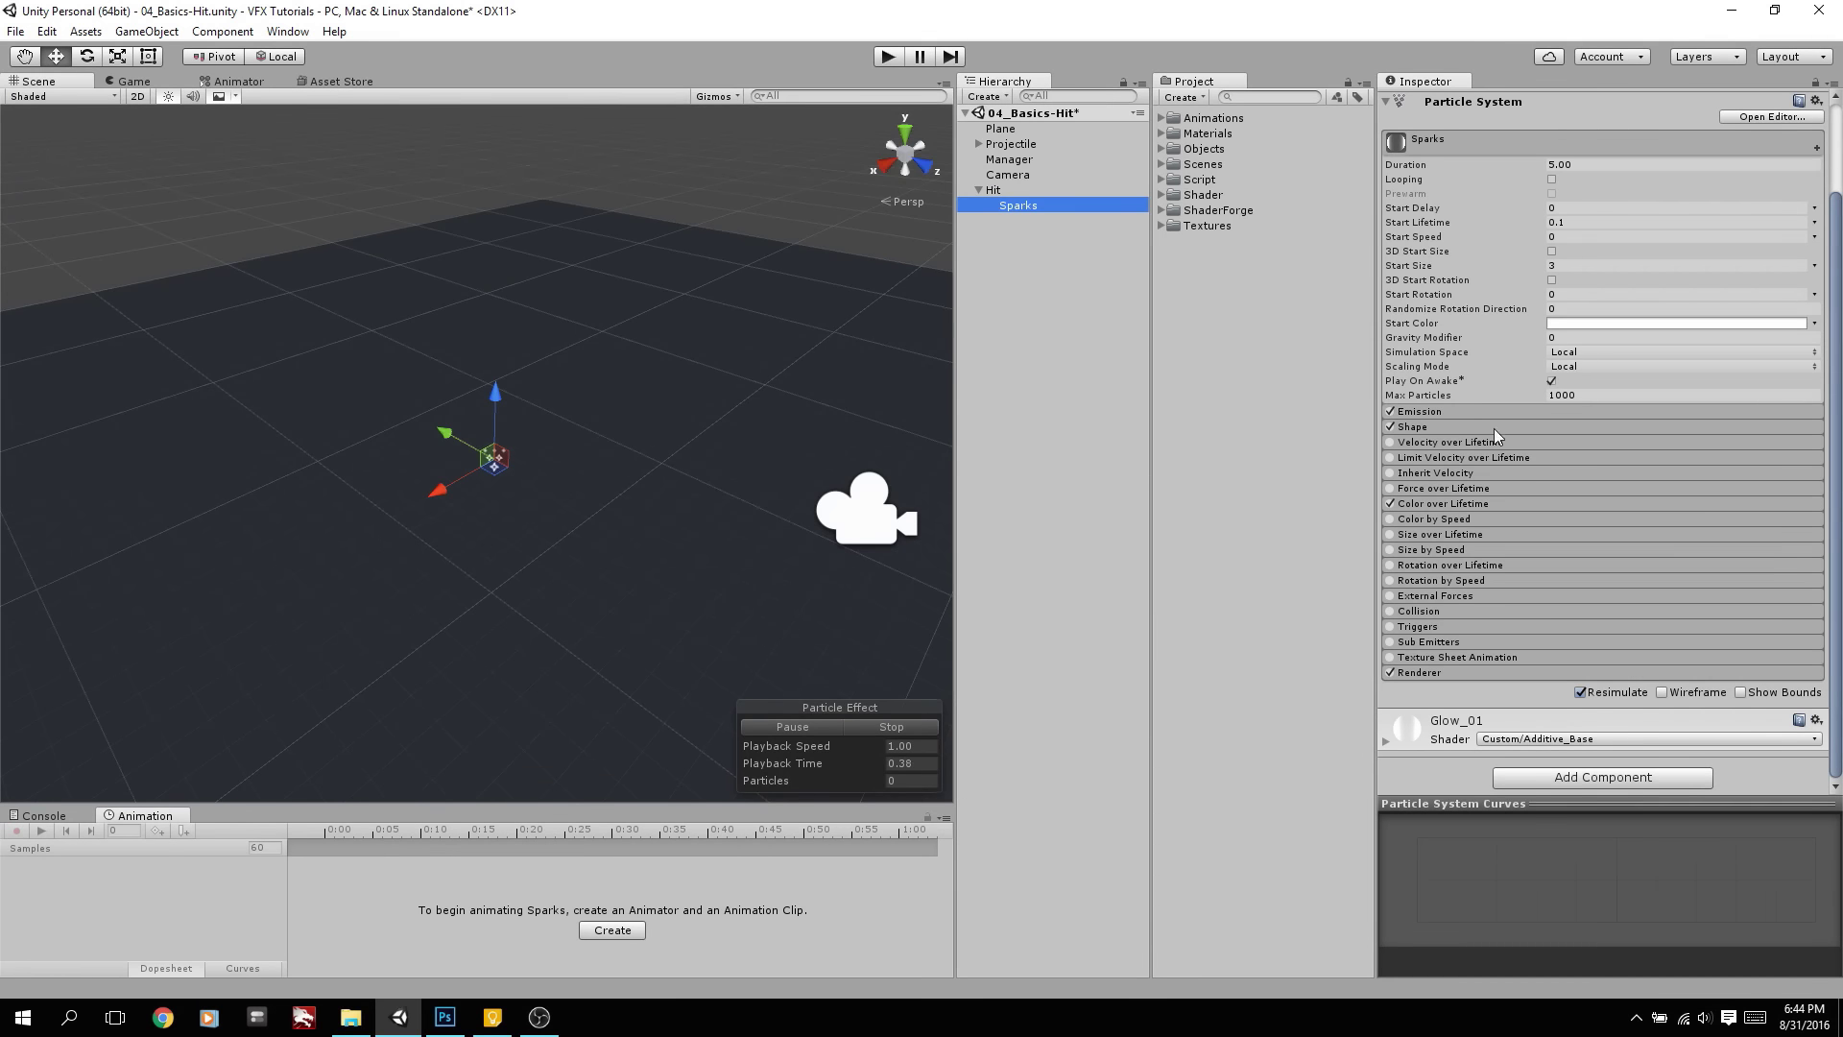
pyautogui.click(1455, 672)
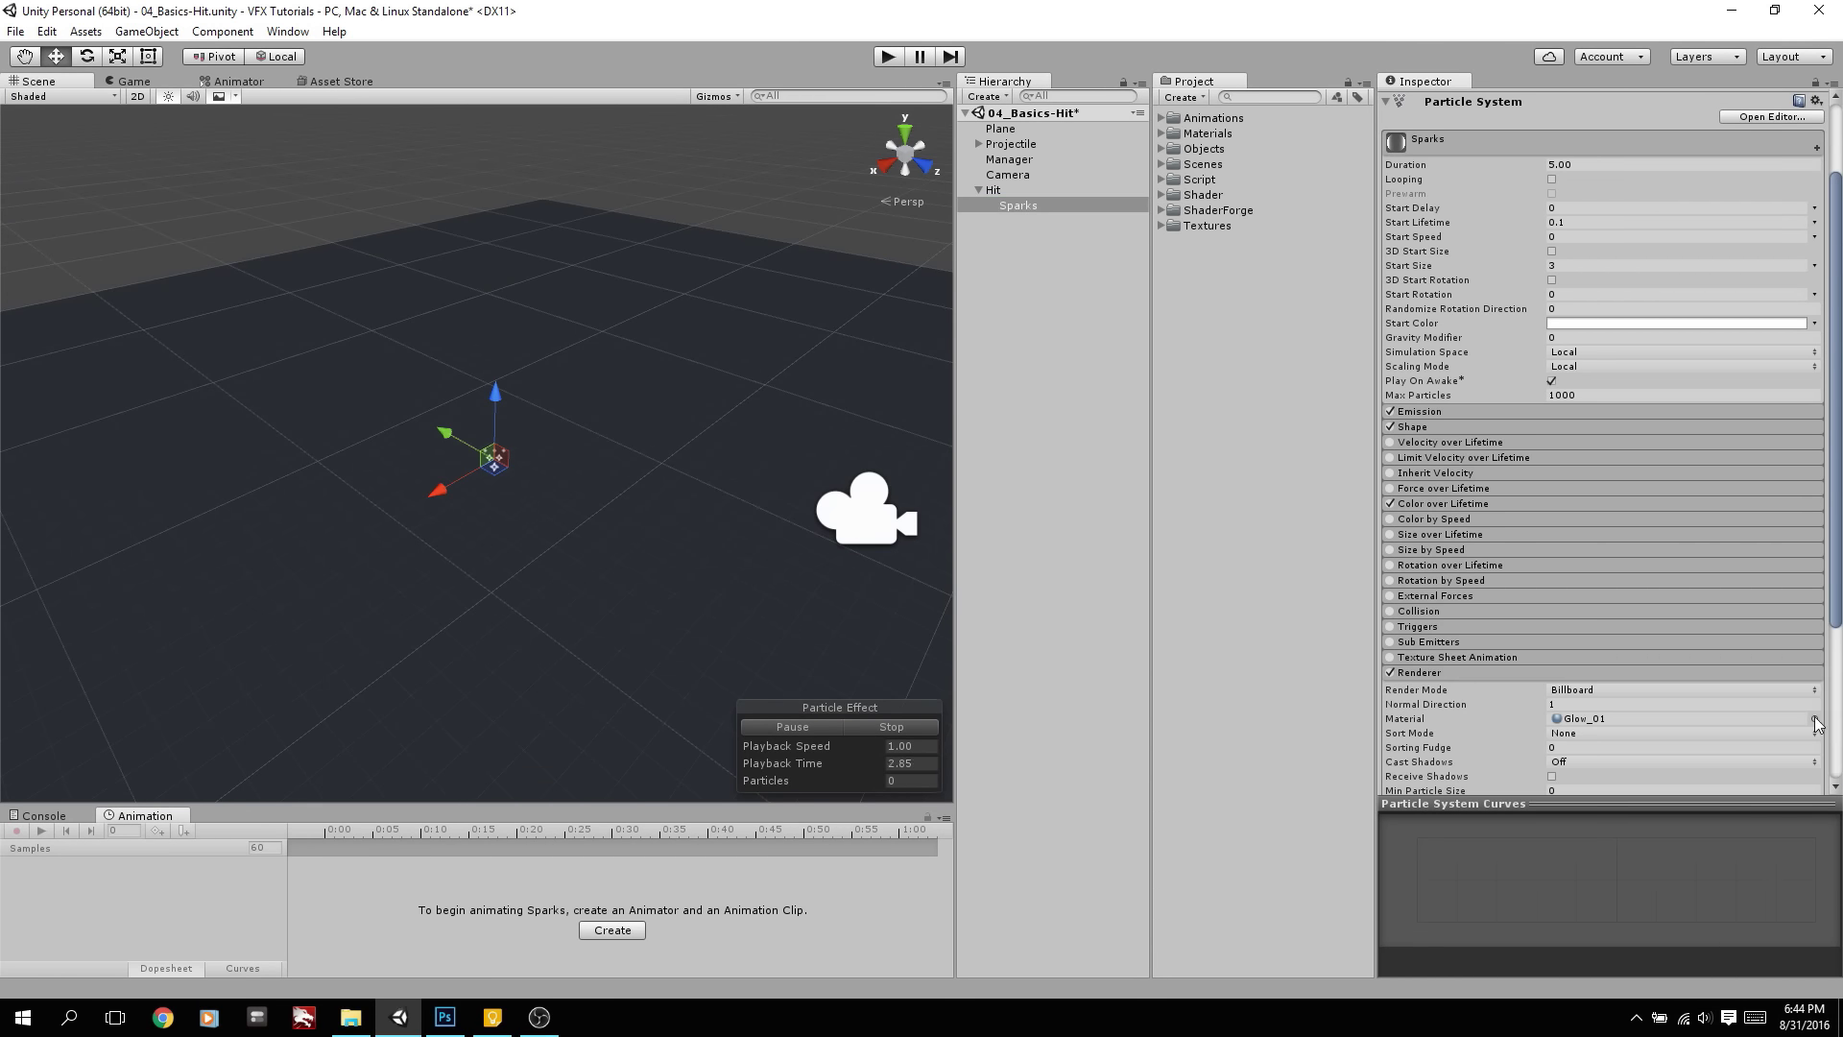
pyautogui.click(1814, 719)
pyautogui.write('sparks')
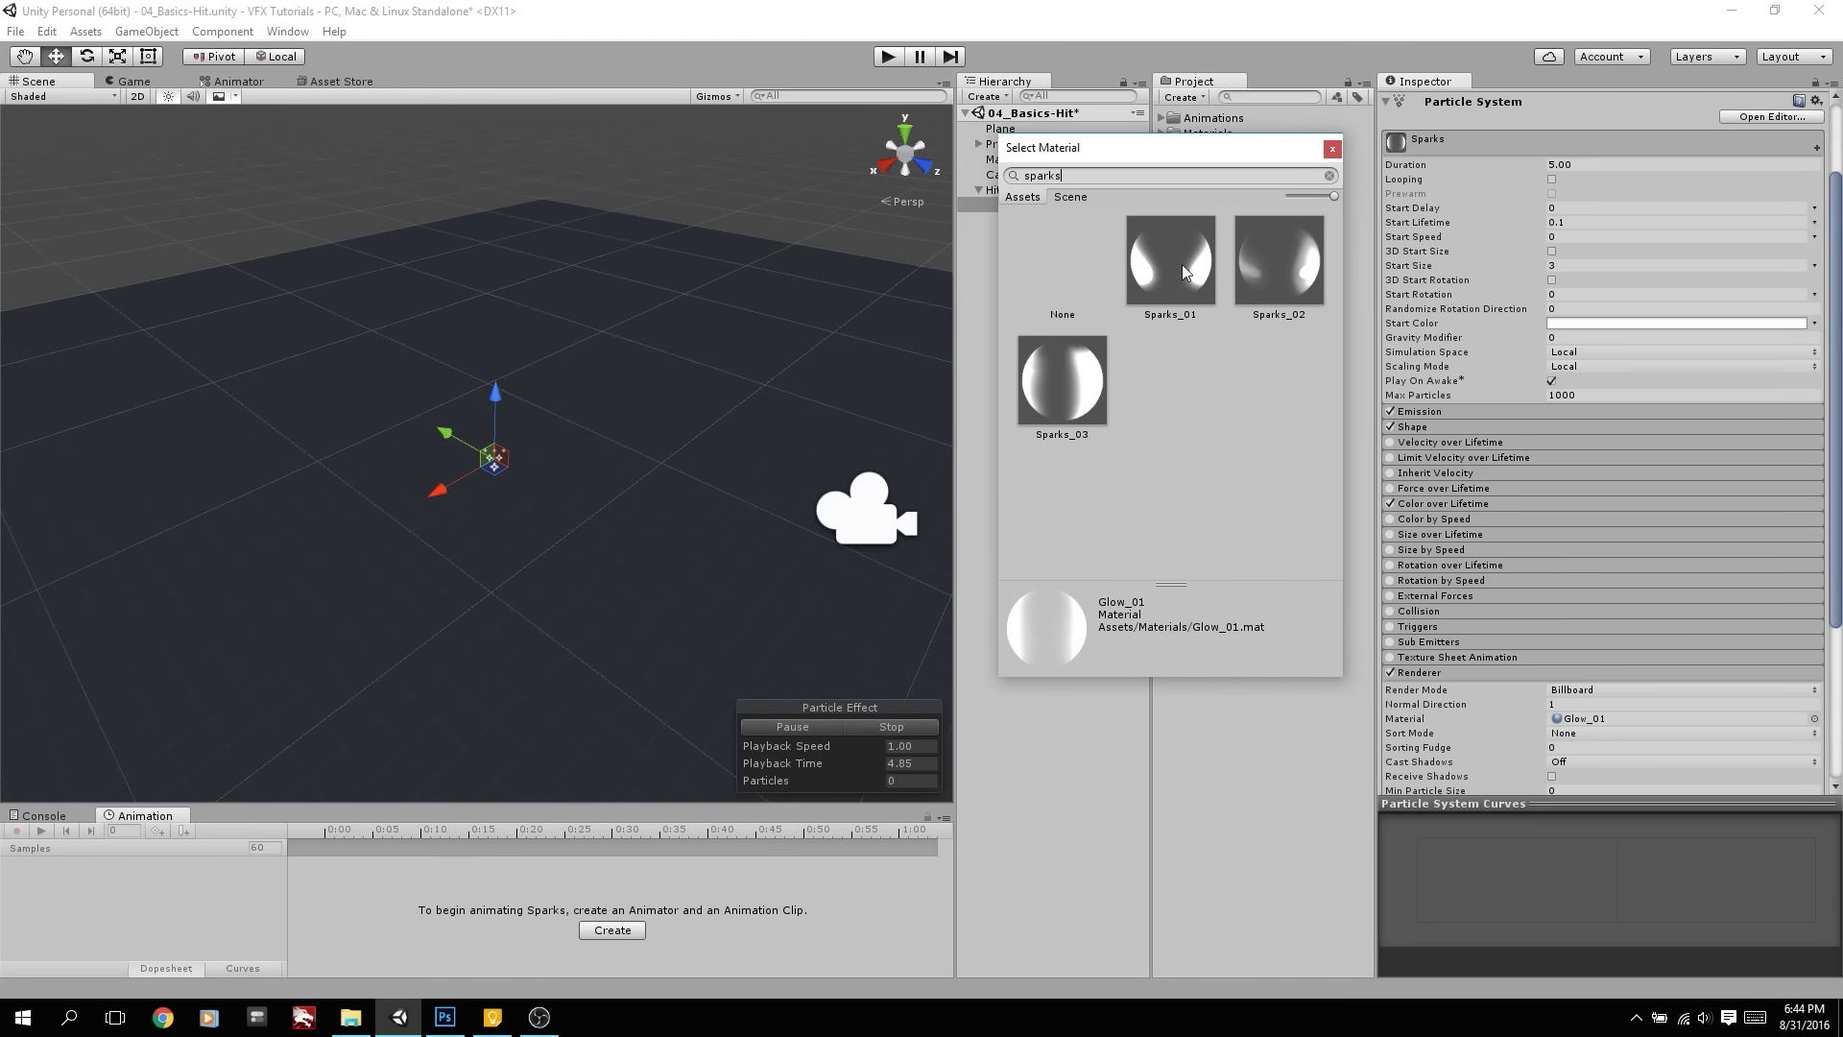
pyautogui.click(1162, 274)
pyautogui.doubleClick(1167, 291)
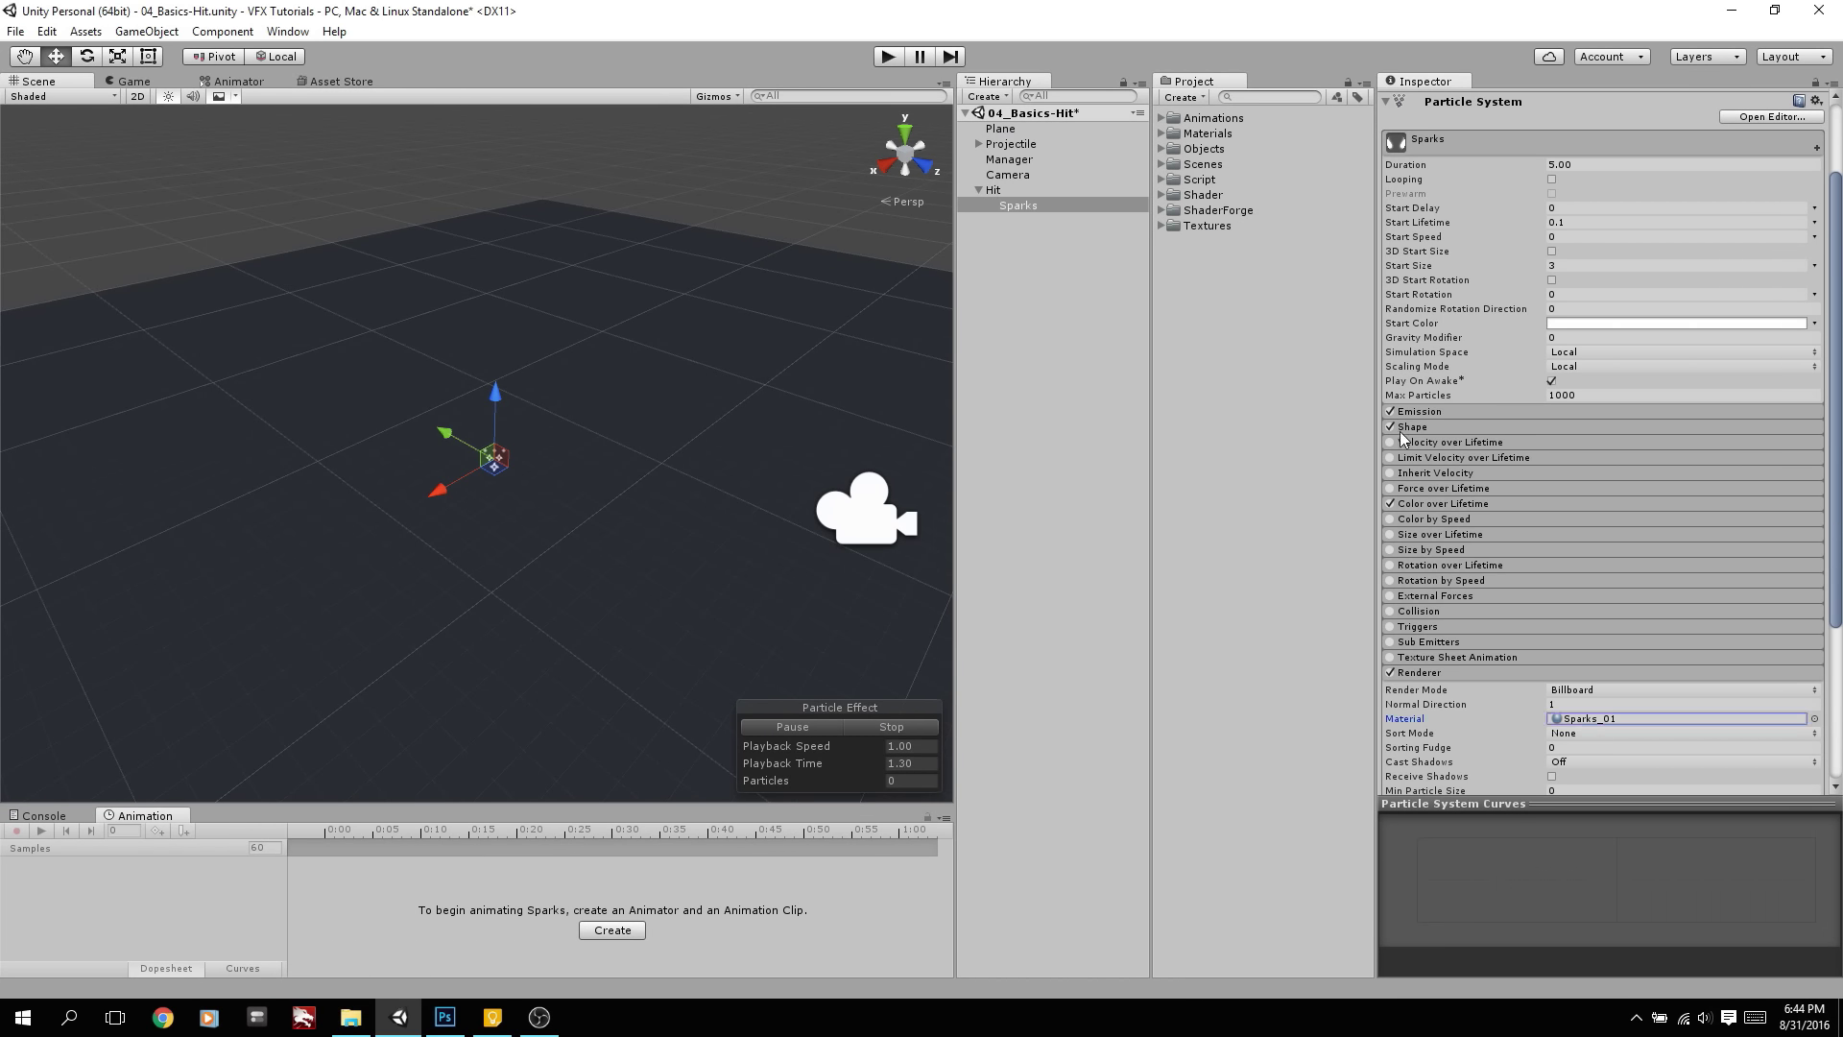
# Change the Sparks emitter shape from Mesh to Cone and preview the emission
pyautogui.click(1459, 426)
pyautogui.click(1594, 444)
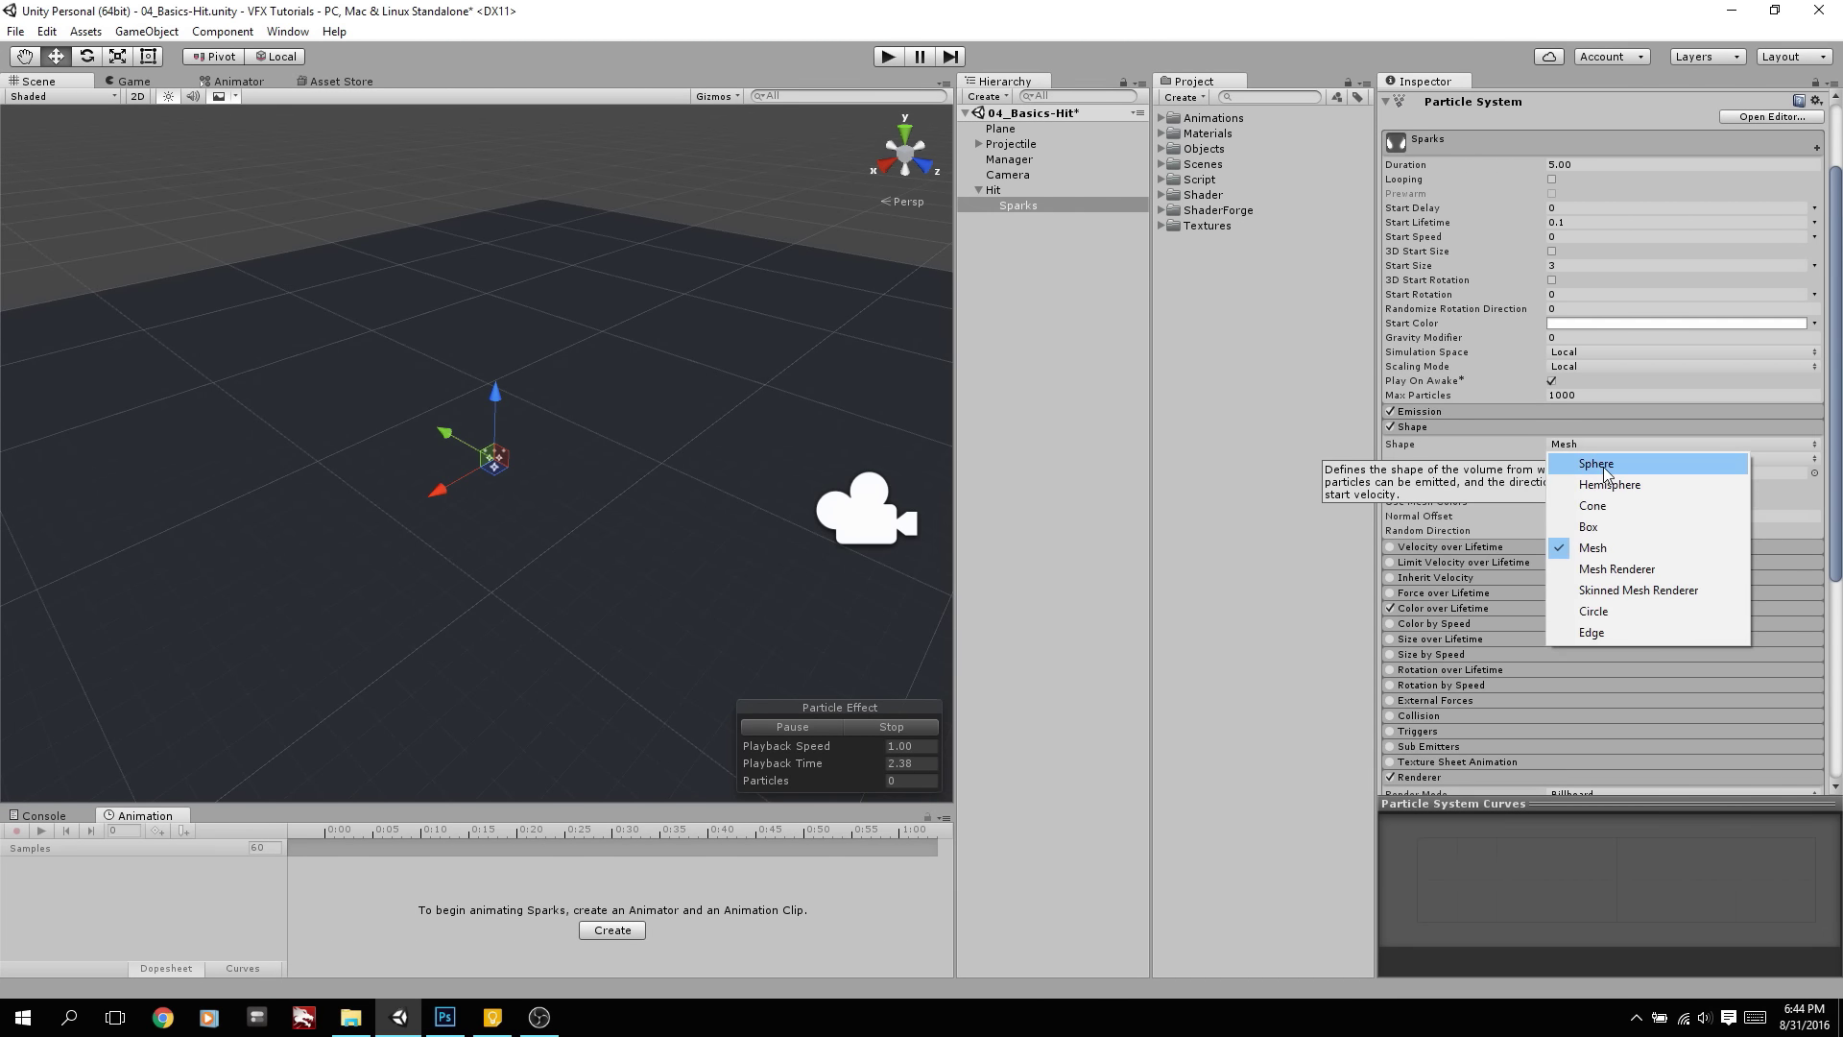
pyautogui.click(1593, 505)
pyautogui.keyDown('alt'); pyautogui.moveTo(509, 498); pyautogui.dragTo(563, 494); pyautogui.keyUp('alt')
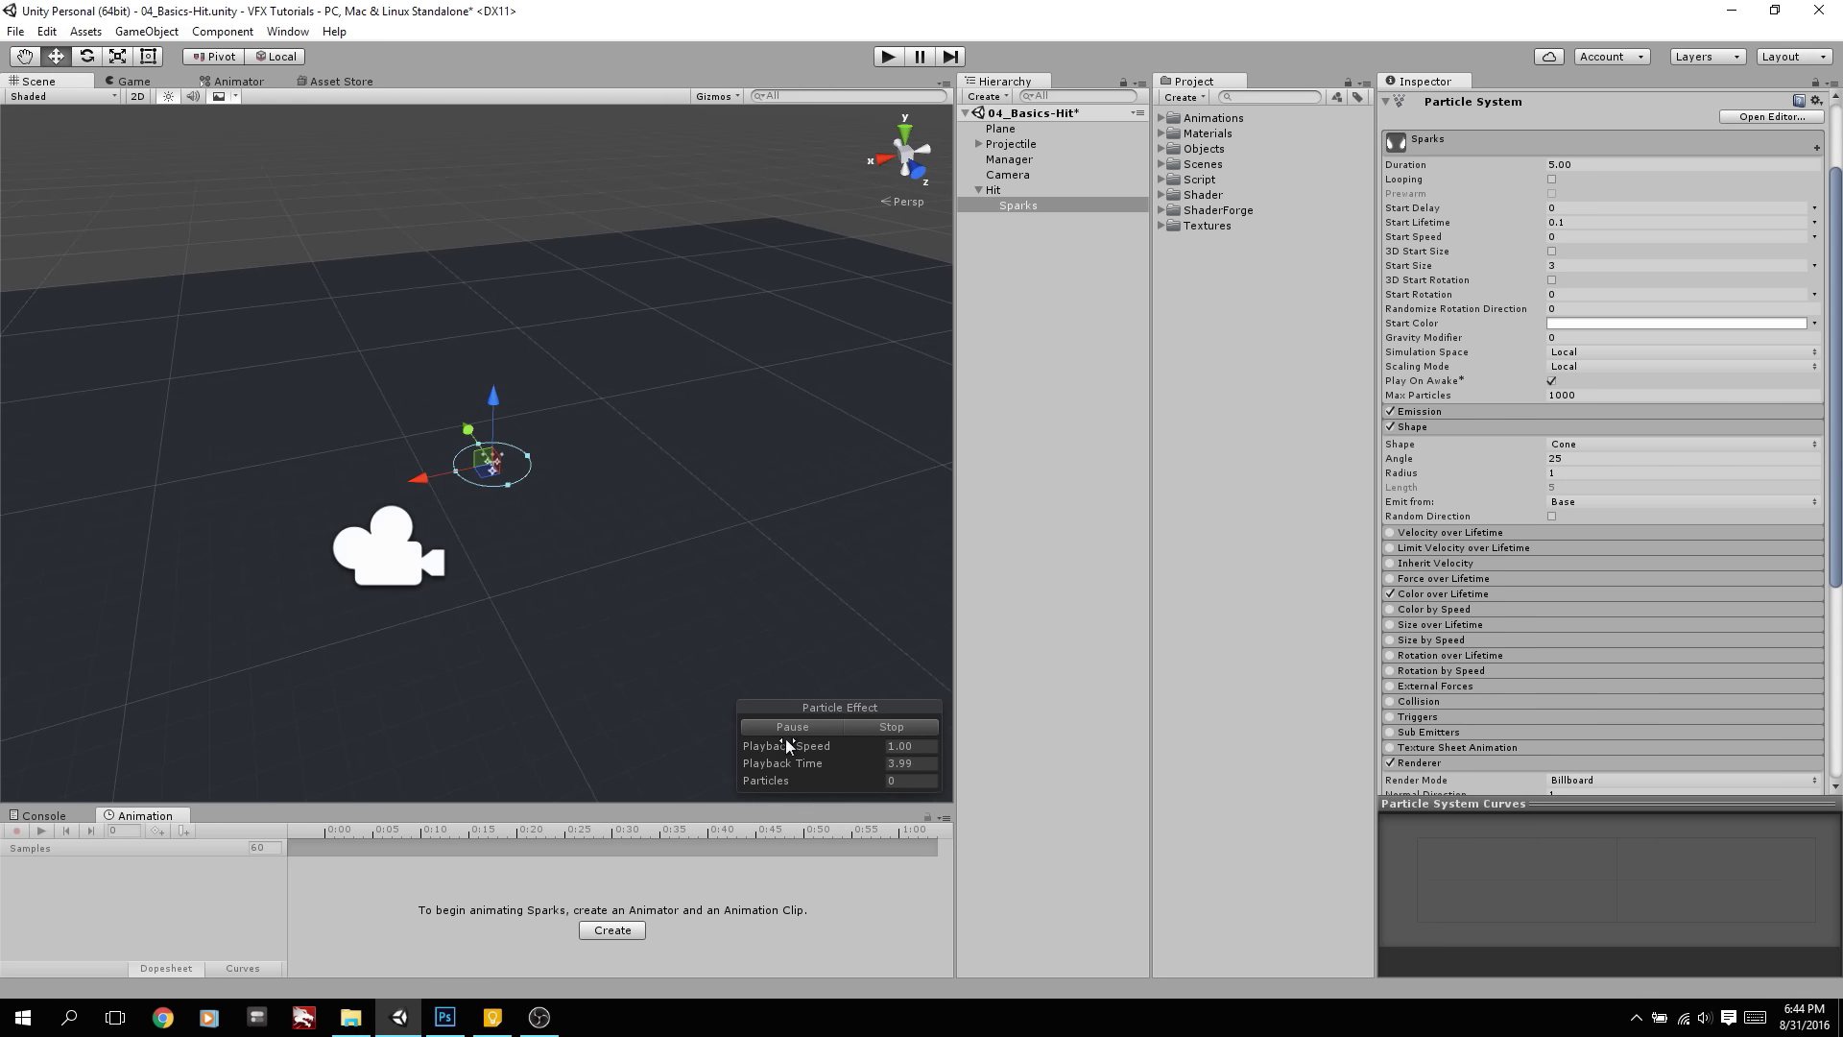
pyautogui.click(812, 726)
pyautogui.keyDown('alt'); pyautogui.moveTo(796, 674); pyautogui.dragTo(821, 664); pyautogui.keyUp('alt')
pyautogui.click(828, 728)
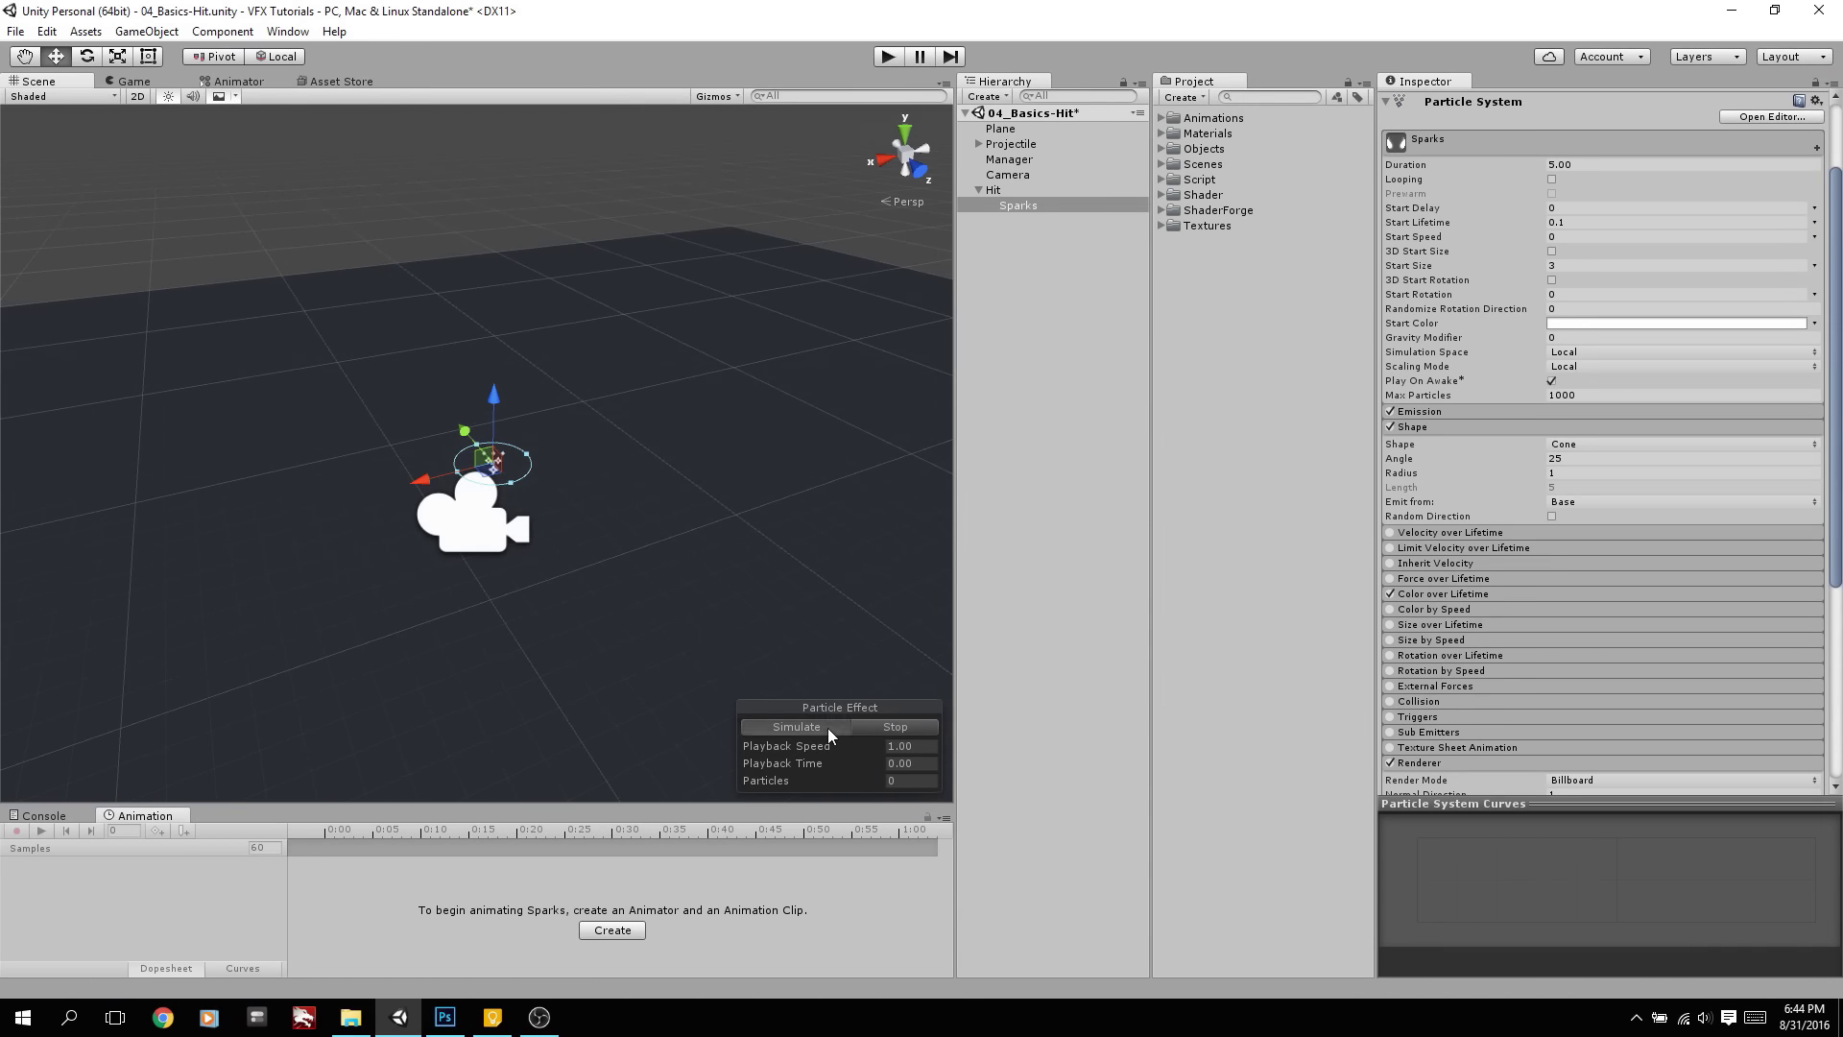
# Set the Sparks Start Lifetime to random between two constants, 0.8 and 1.6, and preview the particles
pyautogui.click(1581, 221)
pyautogui.write('1')
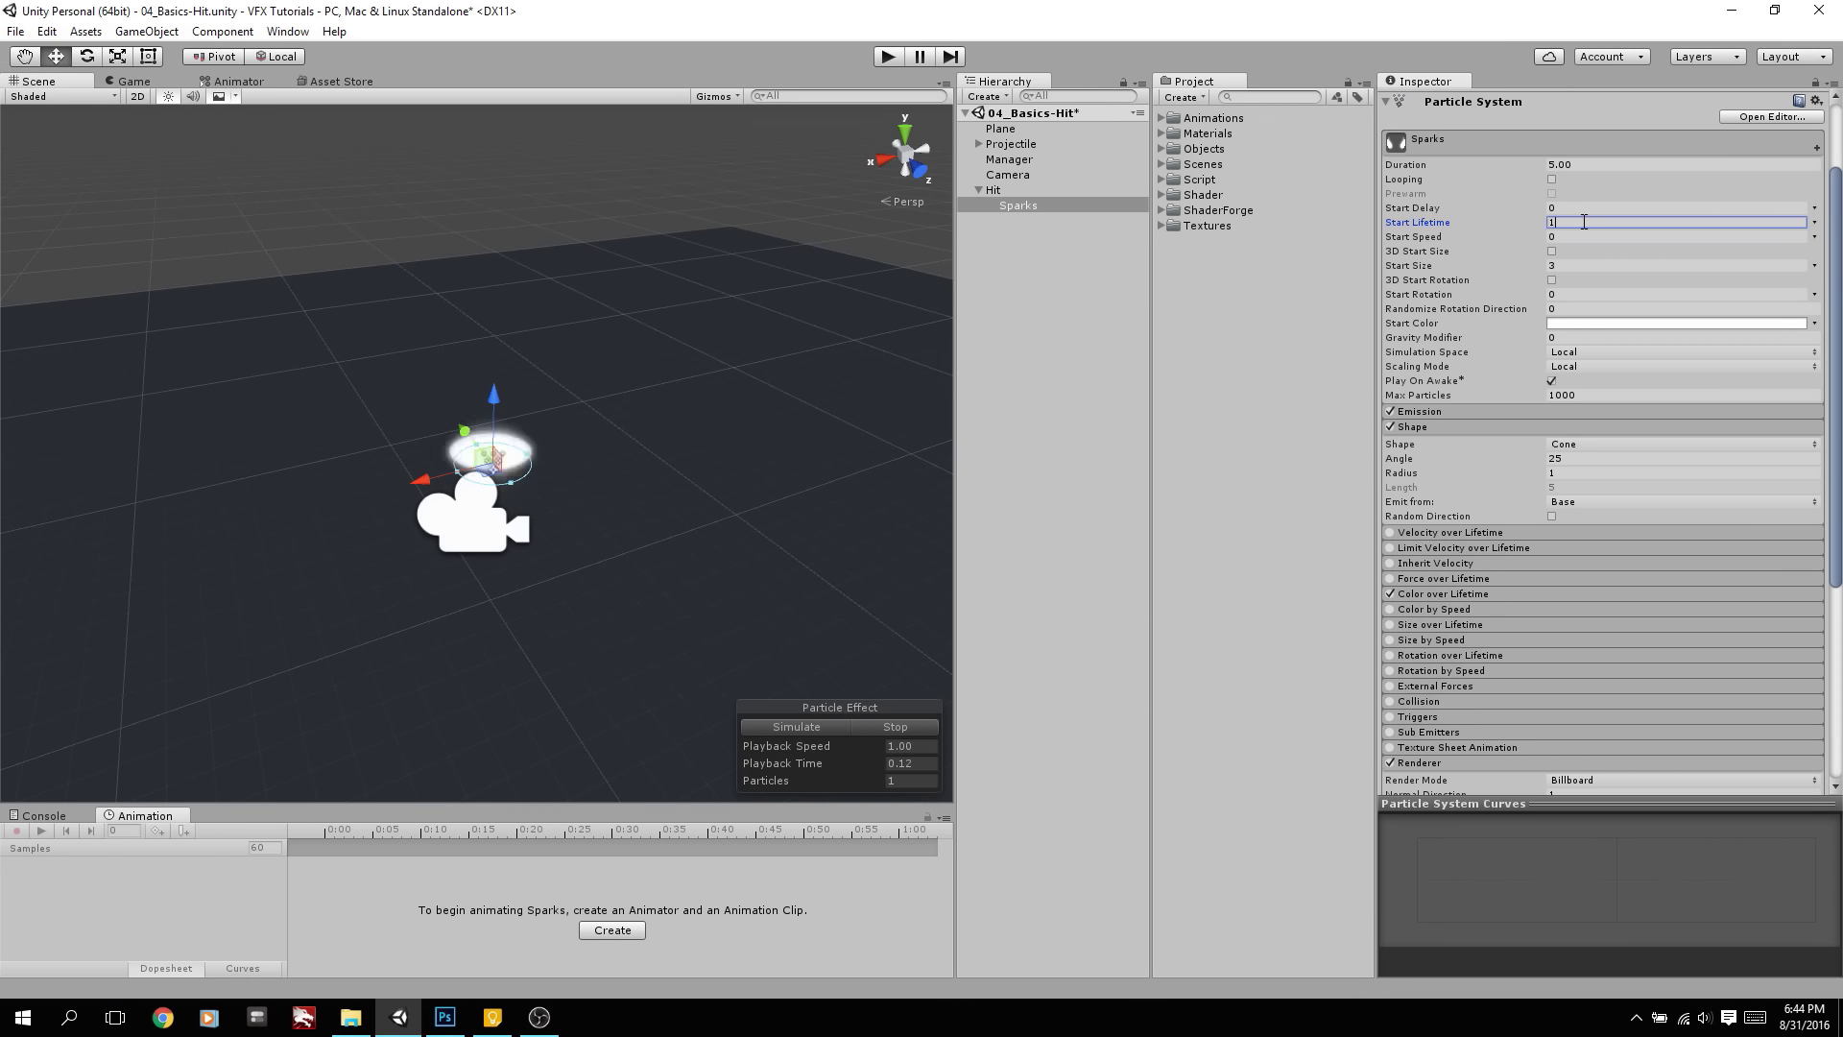
pyautogui.click(1814, 221)
pyautogui.click(1791, 283)
pyautogui.write('.8')
pyautogui.press('Tab')
pyautogui.scroll(3, 305, 418)
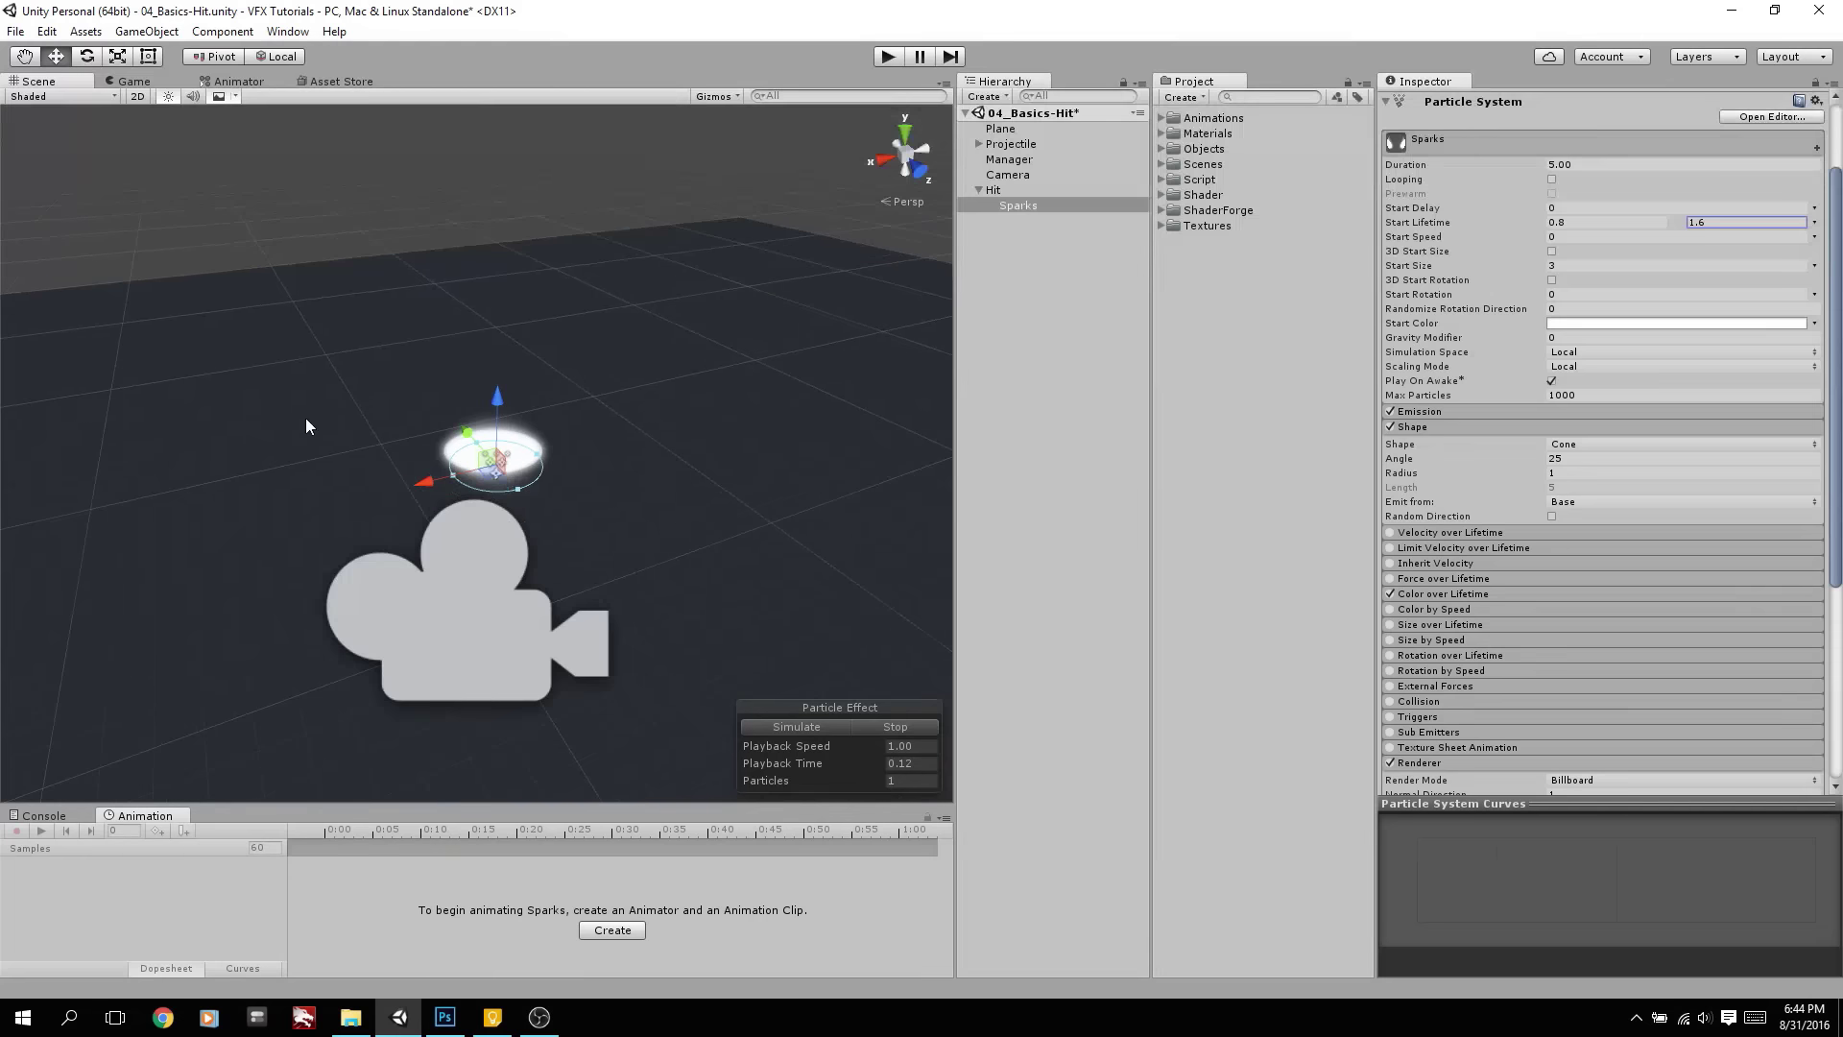
pyautogui.keyDown('alt'); pyautogui.moveTo(669, 588); pyautogui.dragTo(753, 608); pyautogui.keyUp('alt')
pyautogui.click(864, 726)
pyautogui.doubleClick(802, 725)
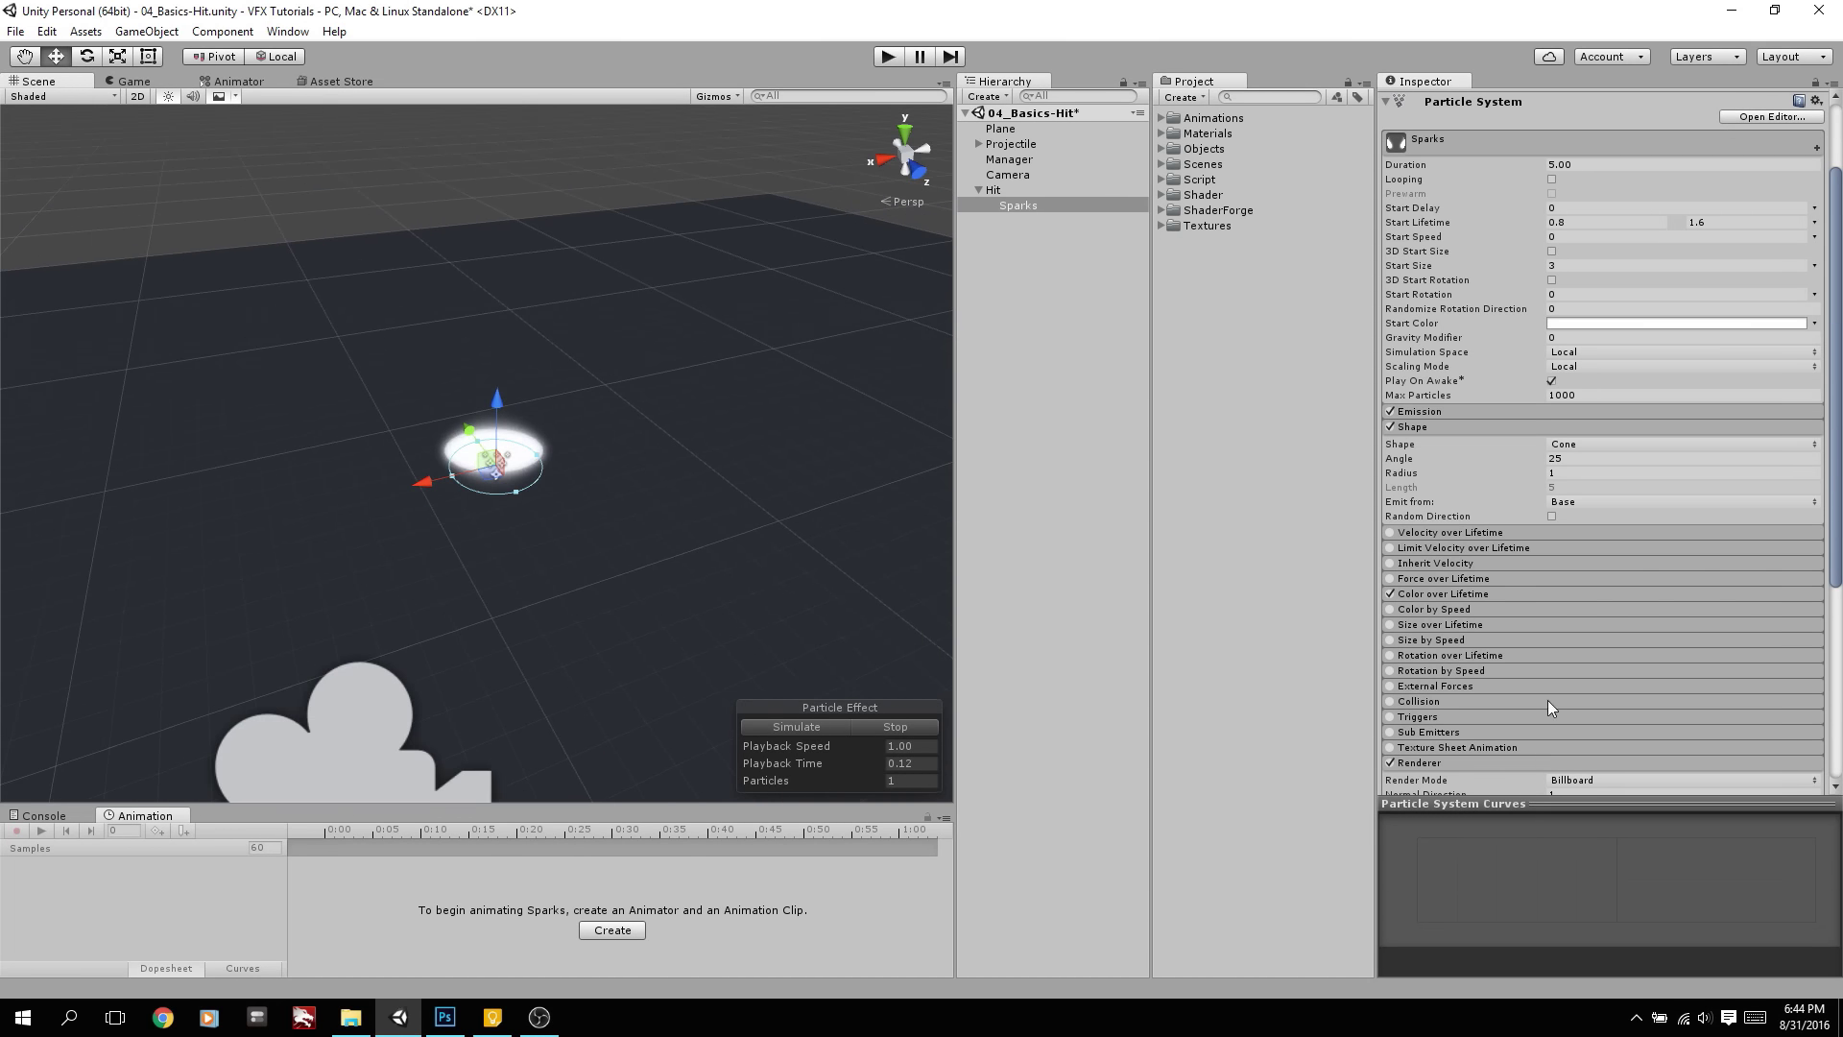
# Set the Sparks renderer's Render Mode to Stretched Billboard
pyautogui.scroll(-2, 1551, 711)
pyautogui.click(1596, 664)
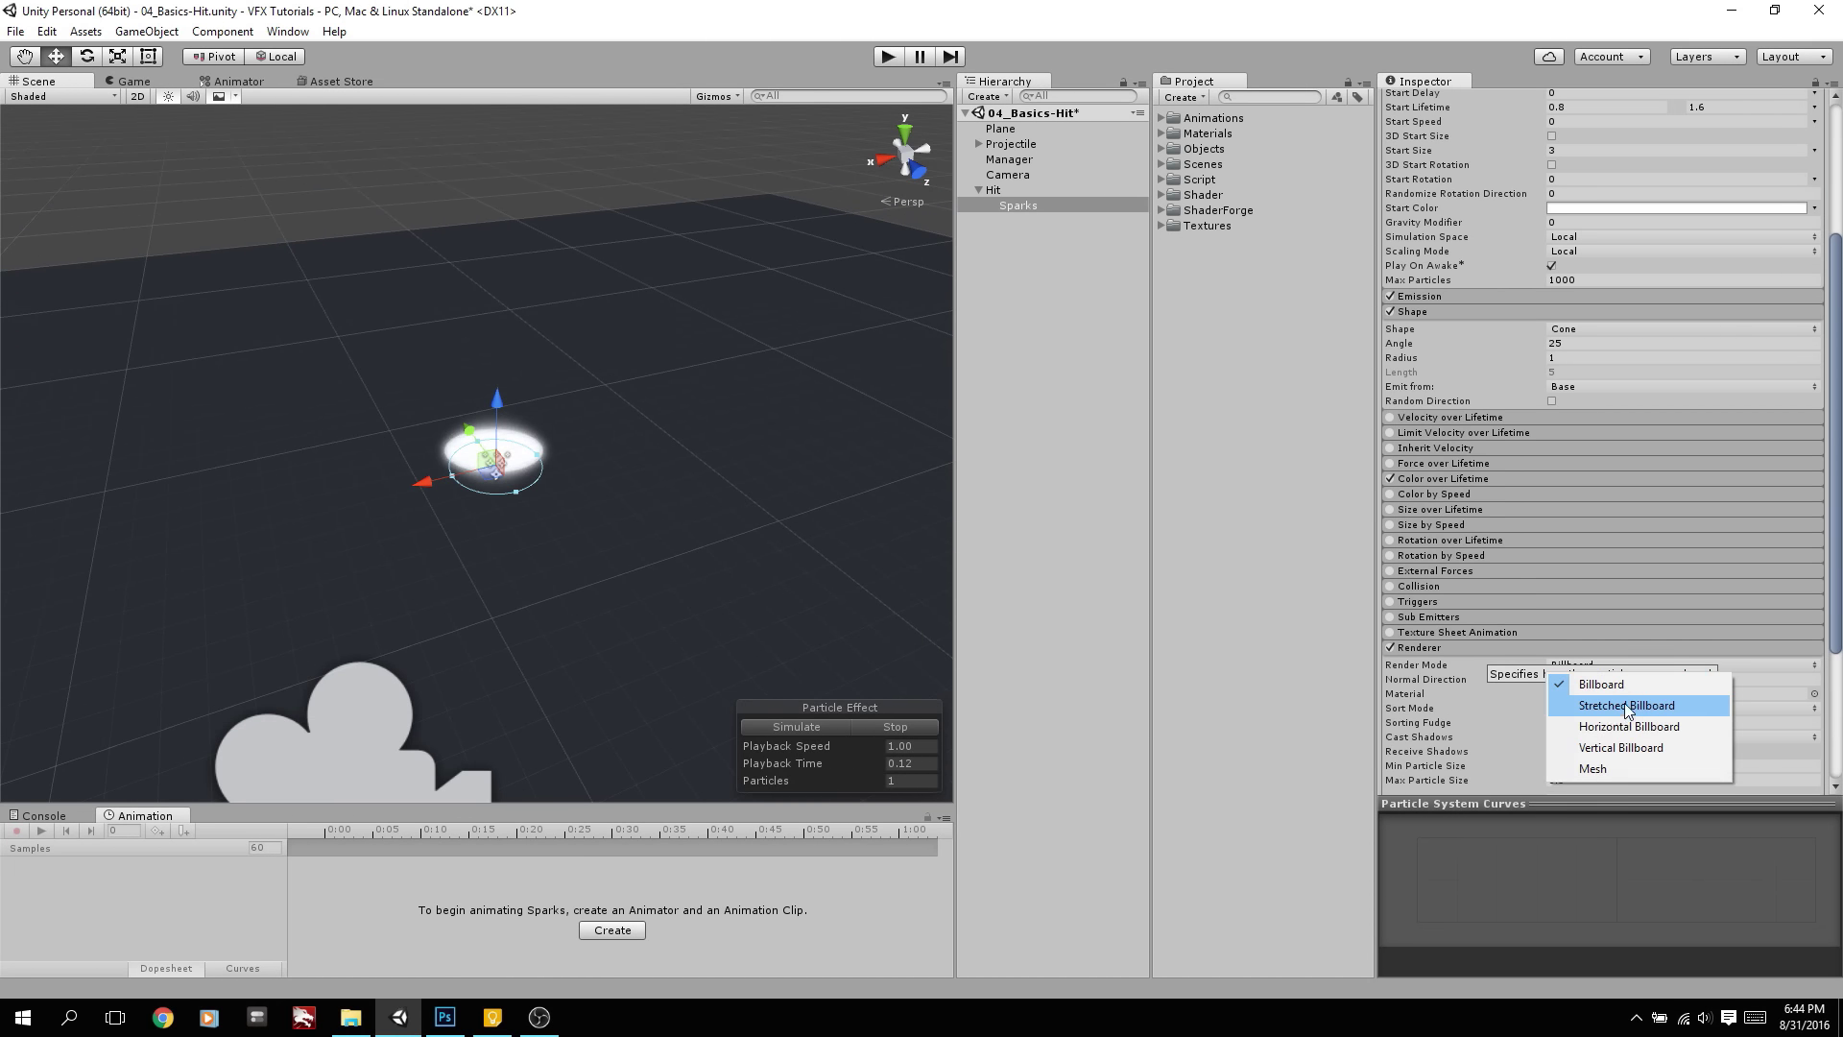
pyautogui.click(1627, 705)
# Rotate the Sparks emitter so its cone opening faces horizontally instead of up, and stop the simulation
pyautogui.press('e')
pyautogui.keyDown('alt'); pyautogui.moveTo(606, 534); pyautogui.dragTo(740, 405); pyautogui.keyUp('alt')
pyautogui.press('w')
pyautogui.keyDown('alt'); pyautogui.moveTo(766, 580); pyautogui.dragTo(878, 642); pyautogui.keyUp('alt')
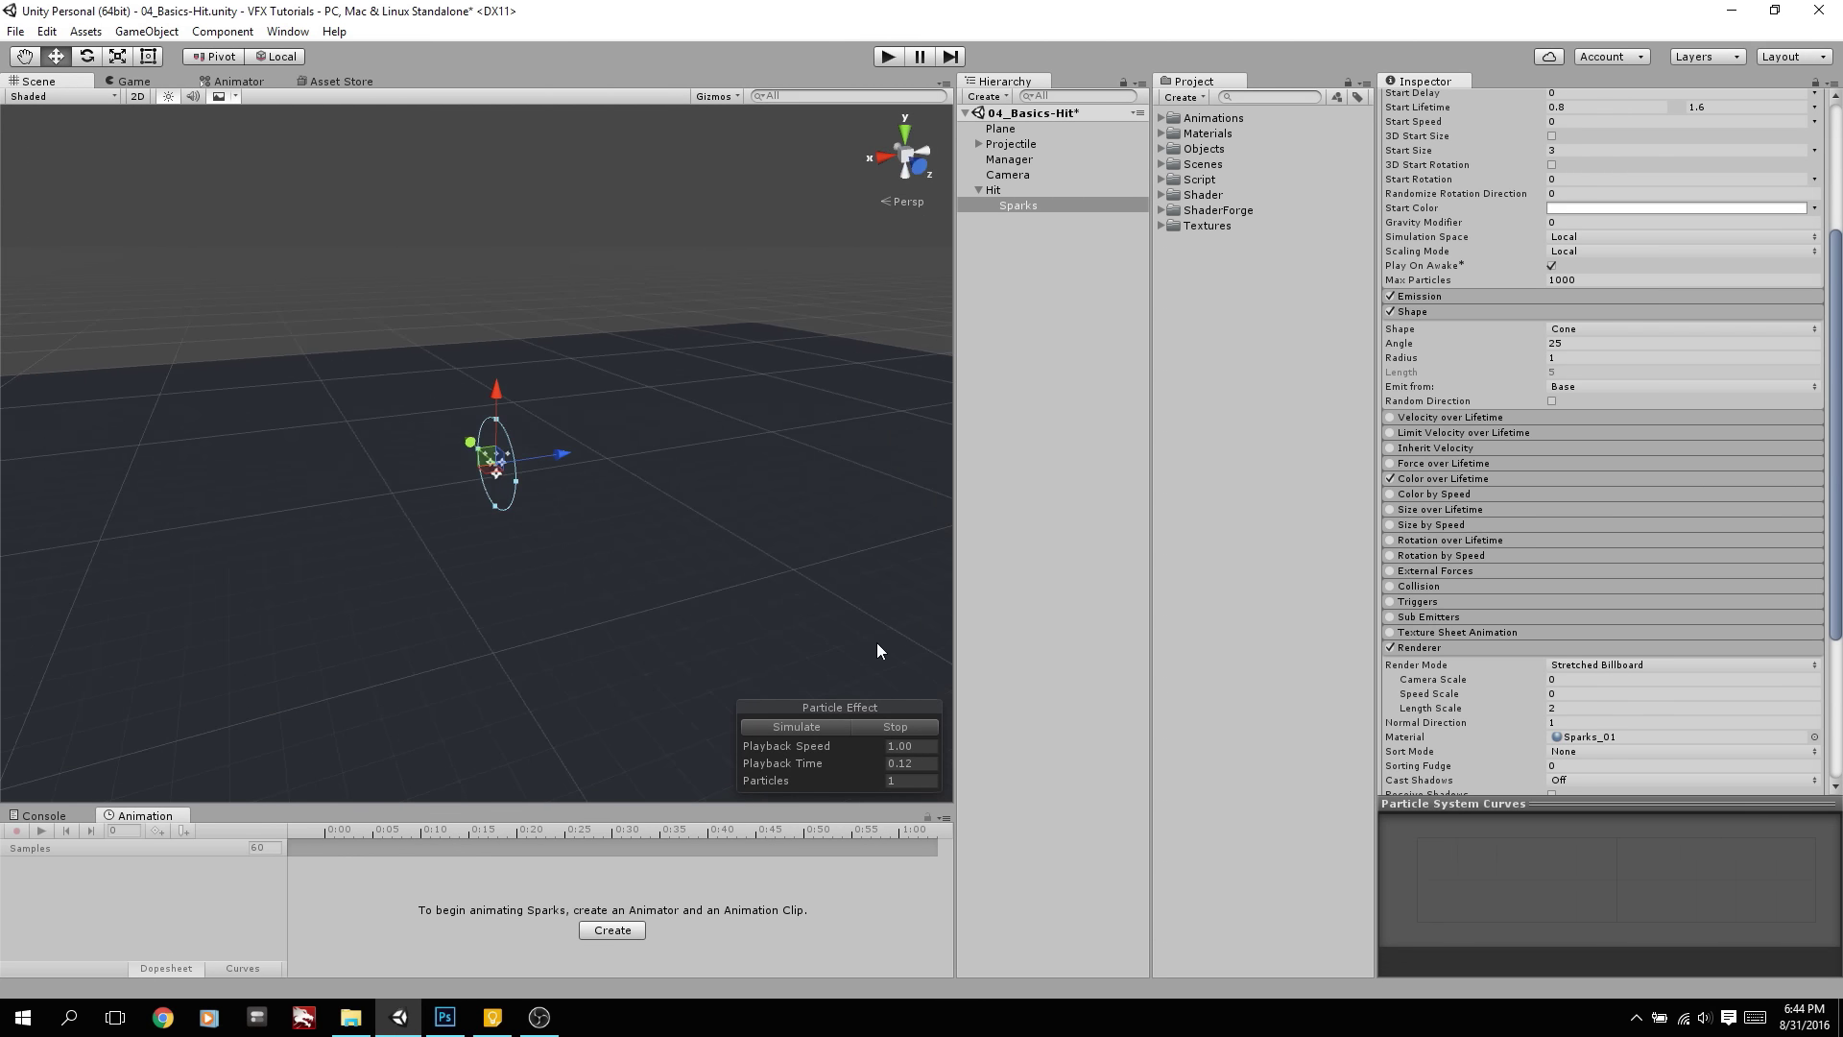
pyautogui.click(881, 725)
# Set the Sparks Start Speed to random between two constants, 4 and 8, and preview the motion
pyautogui.click(1568, 122)
pyautogui.click(1814, 122)
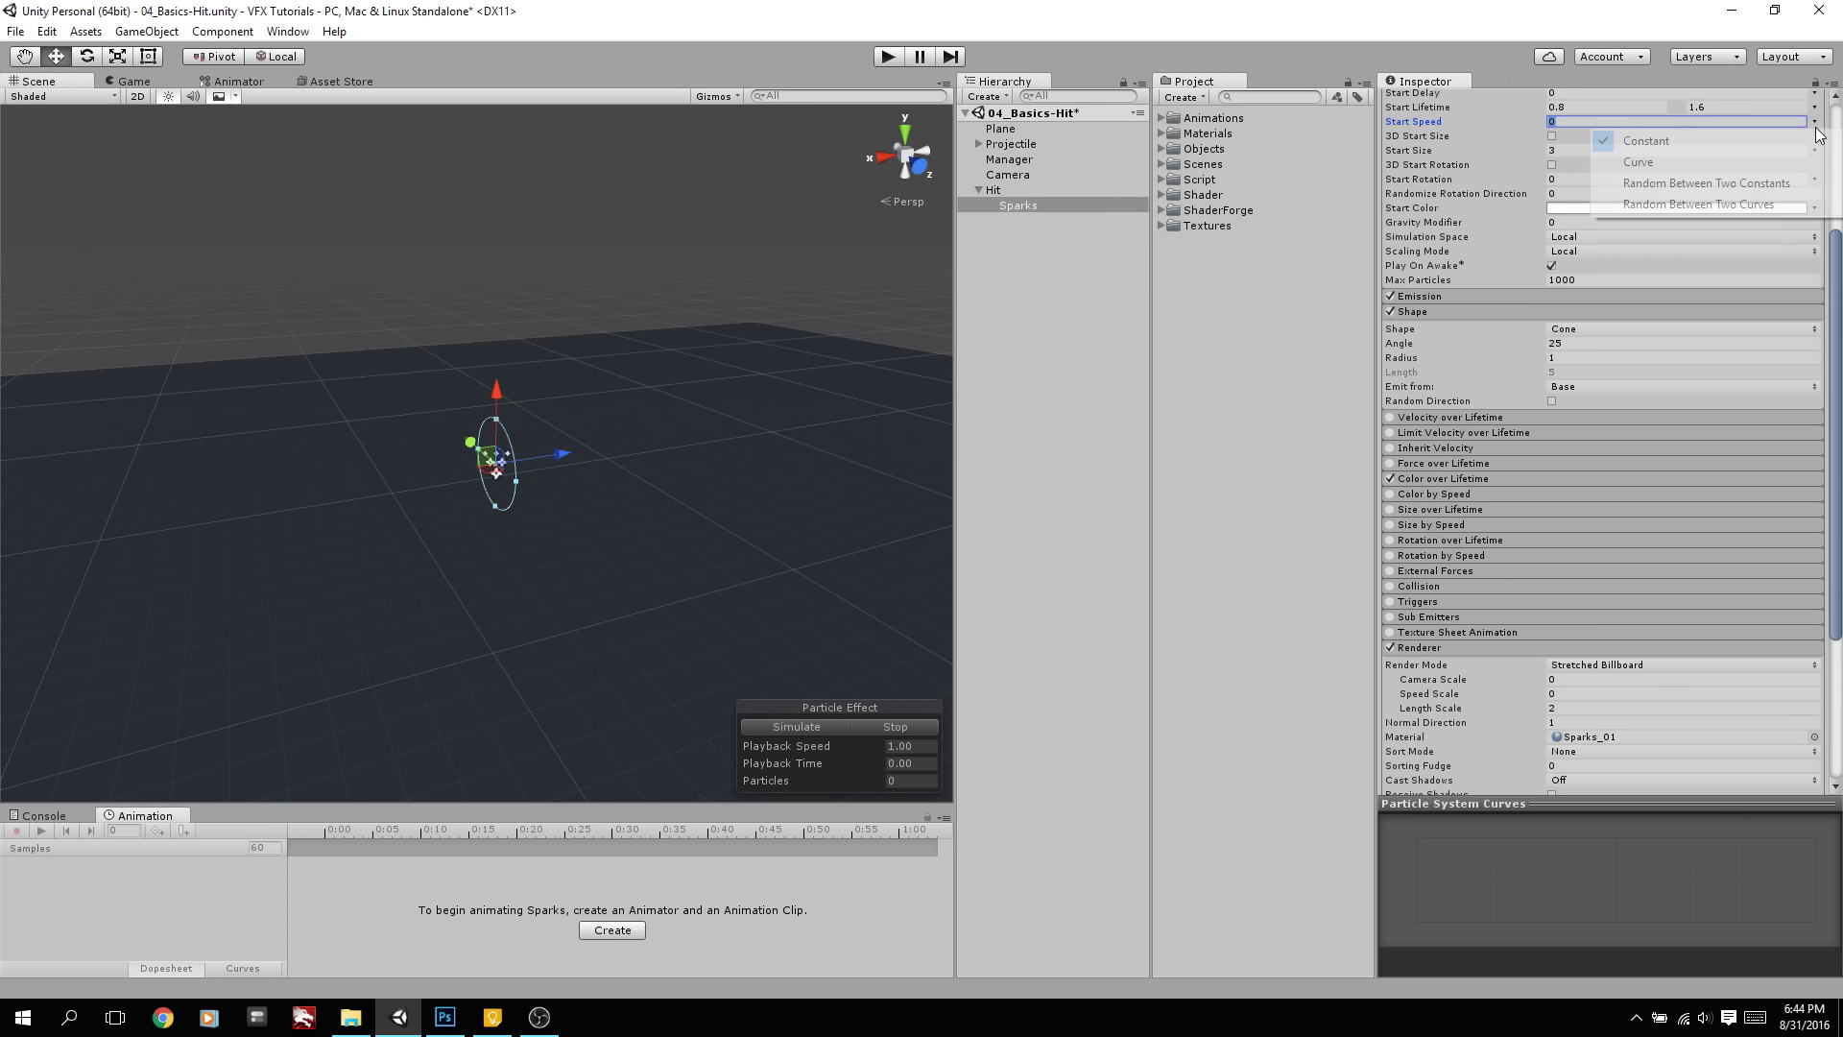
pyautogui.click(1641, 181)
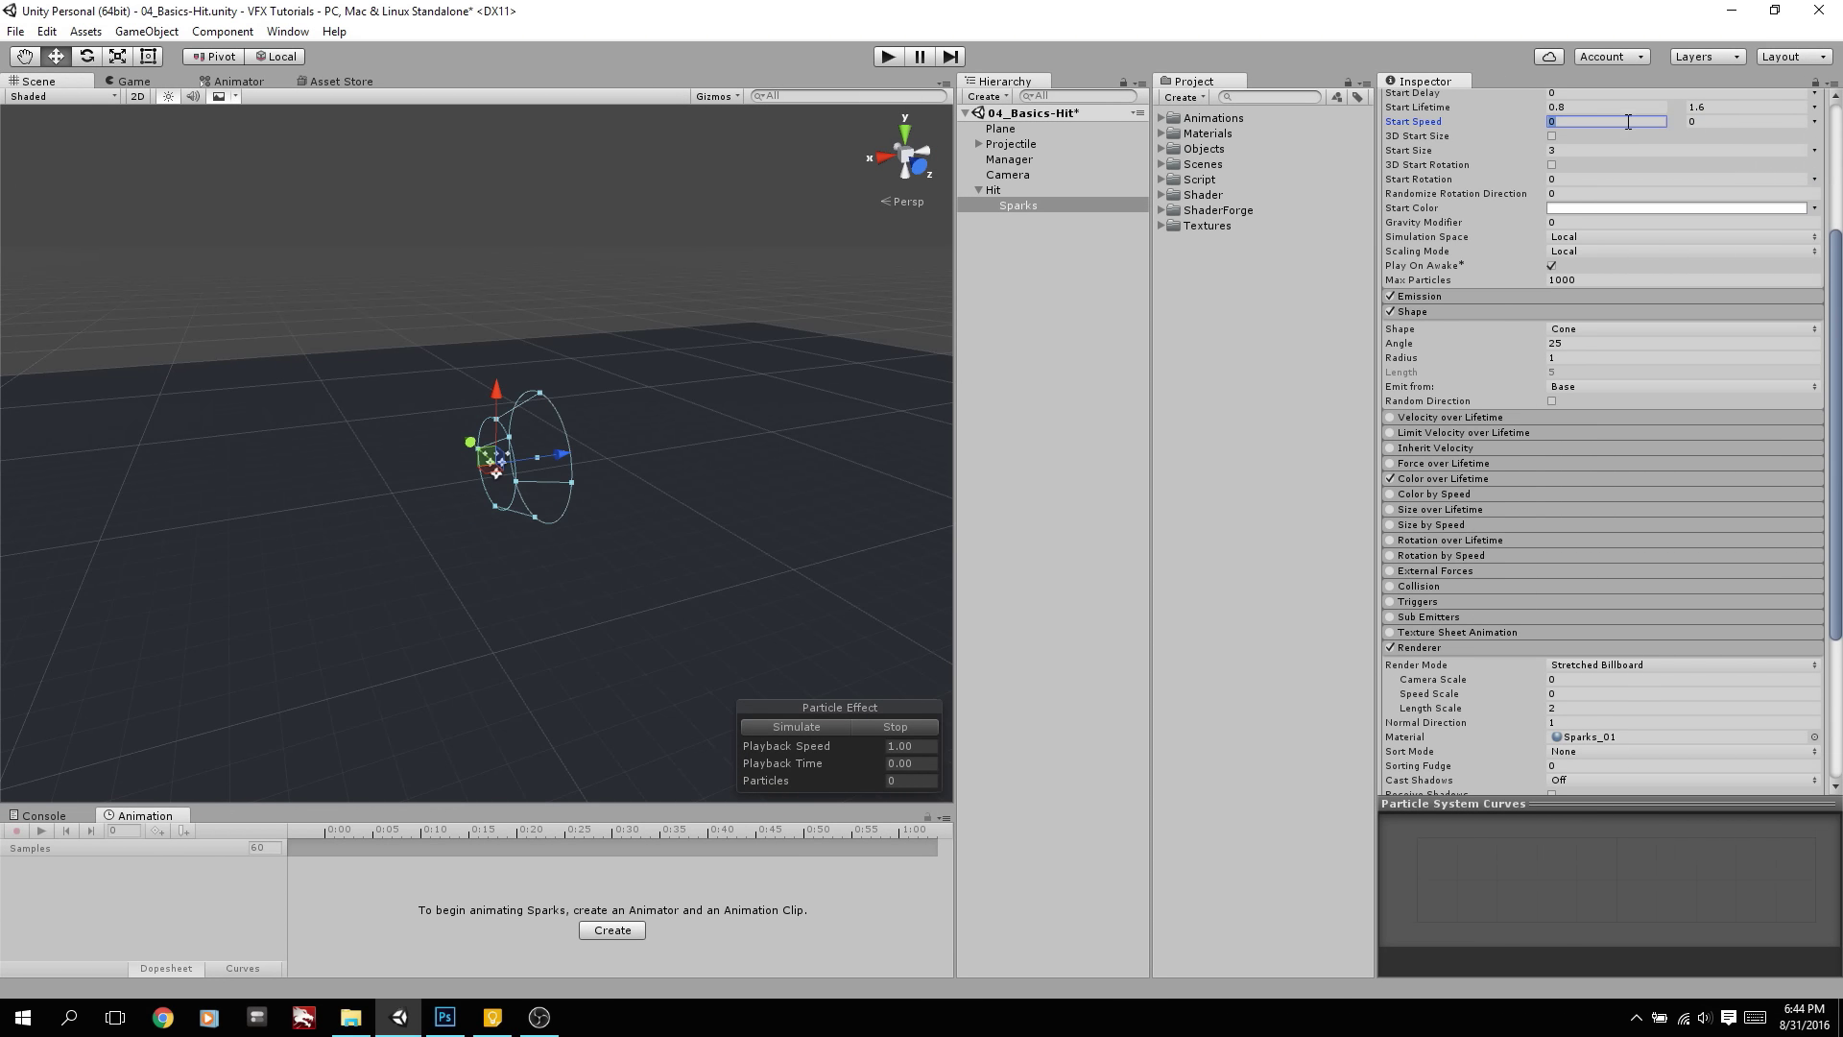
pyautogui.write('4')
pyautogui.press('Tab')
pyautogui.write('8')
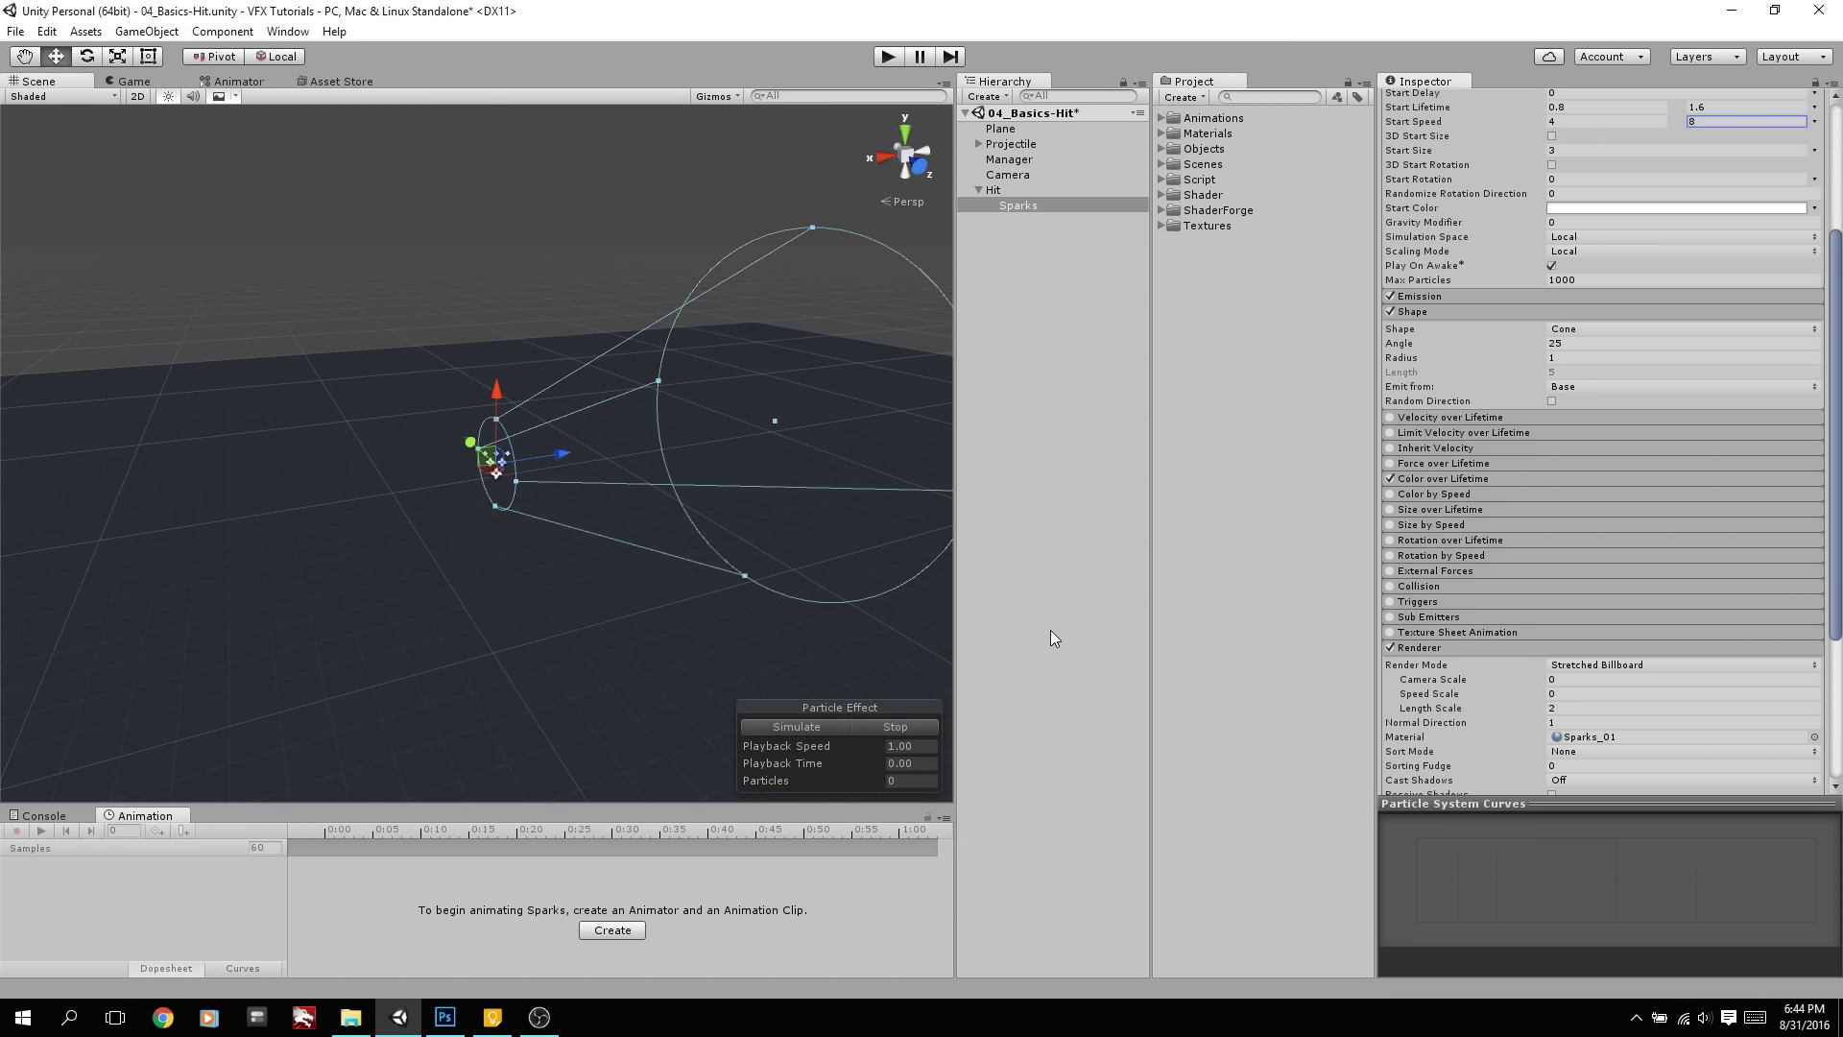
pyautogui.click(846, 730)
pyautogui.click(877, 729)
pyautogui.click(817, 728)
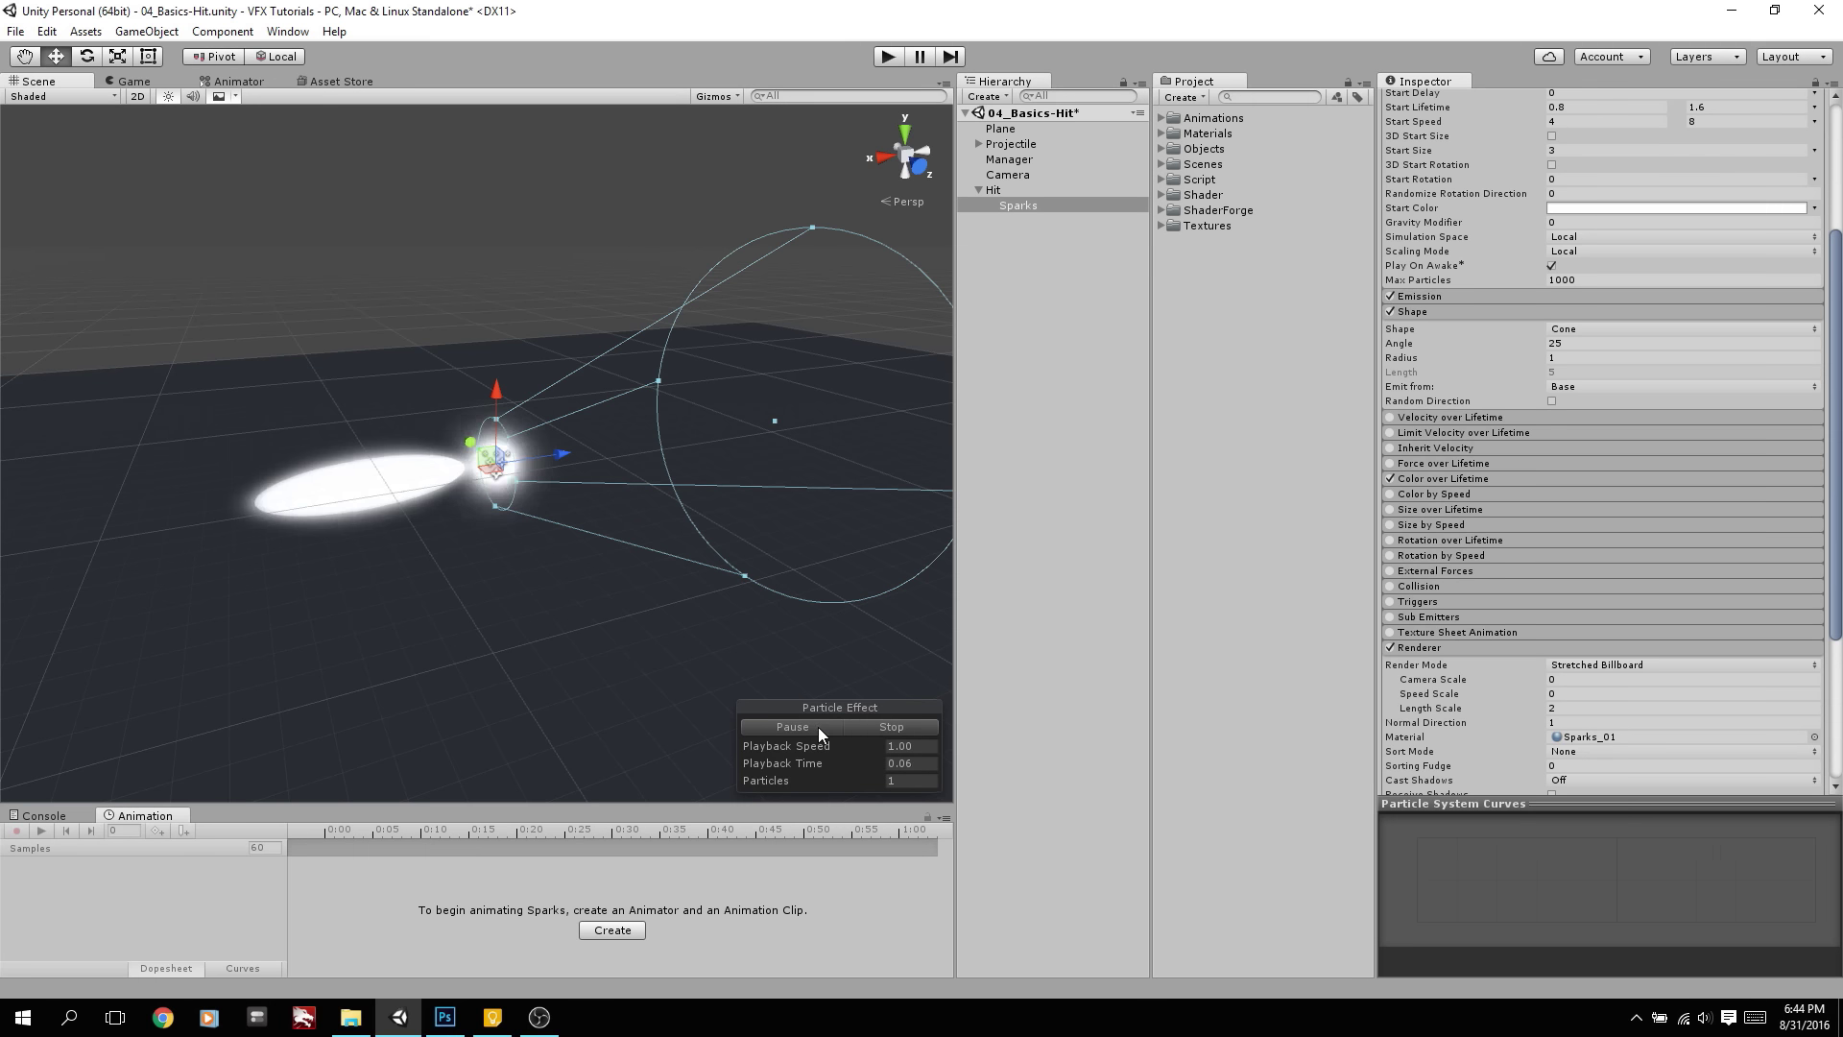
pyautogui.click(818, 728)
pyautogui.keyDown('alt'); pyautogui.moveTo(753, 591); pyautogui.dragTo(824, 620); pyautogui.keyUp('alt')
# Set the Sparks Start Size to random between 0.2 and 0.3, and the emission burst to 30 particles
pyautogui.click(1430, 297)
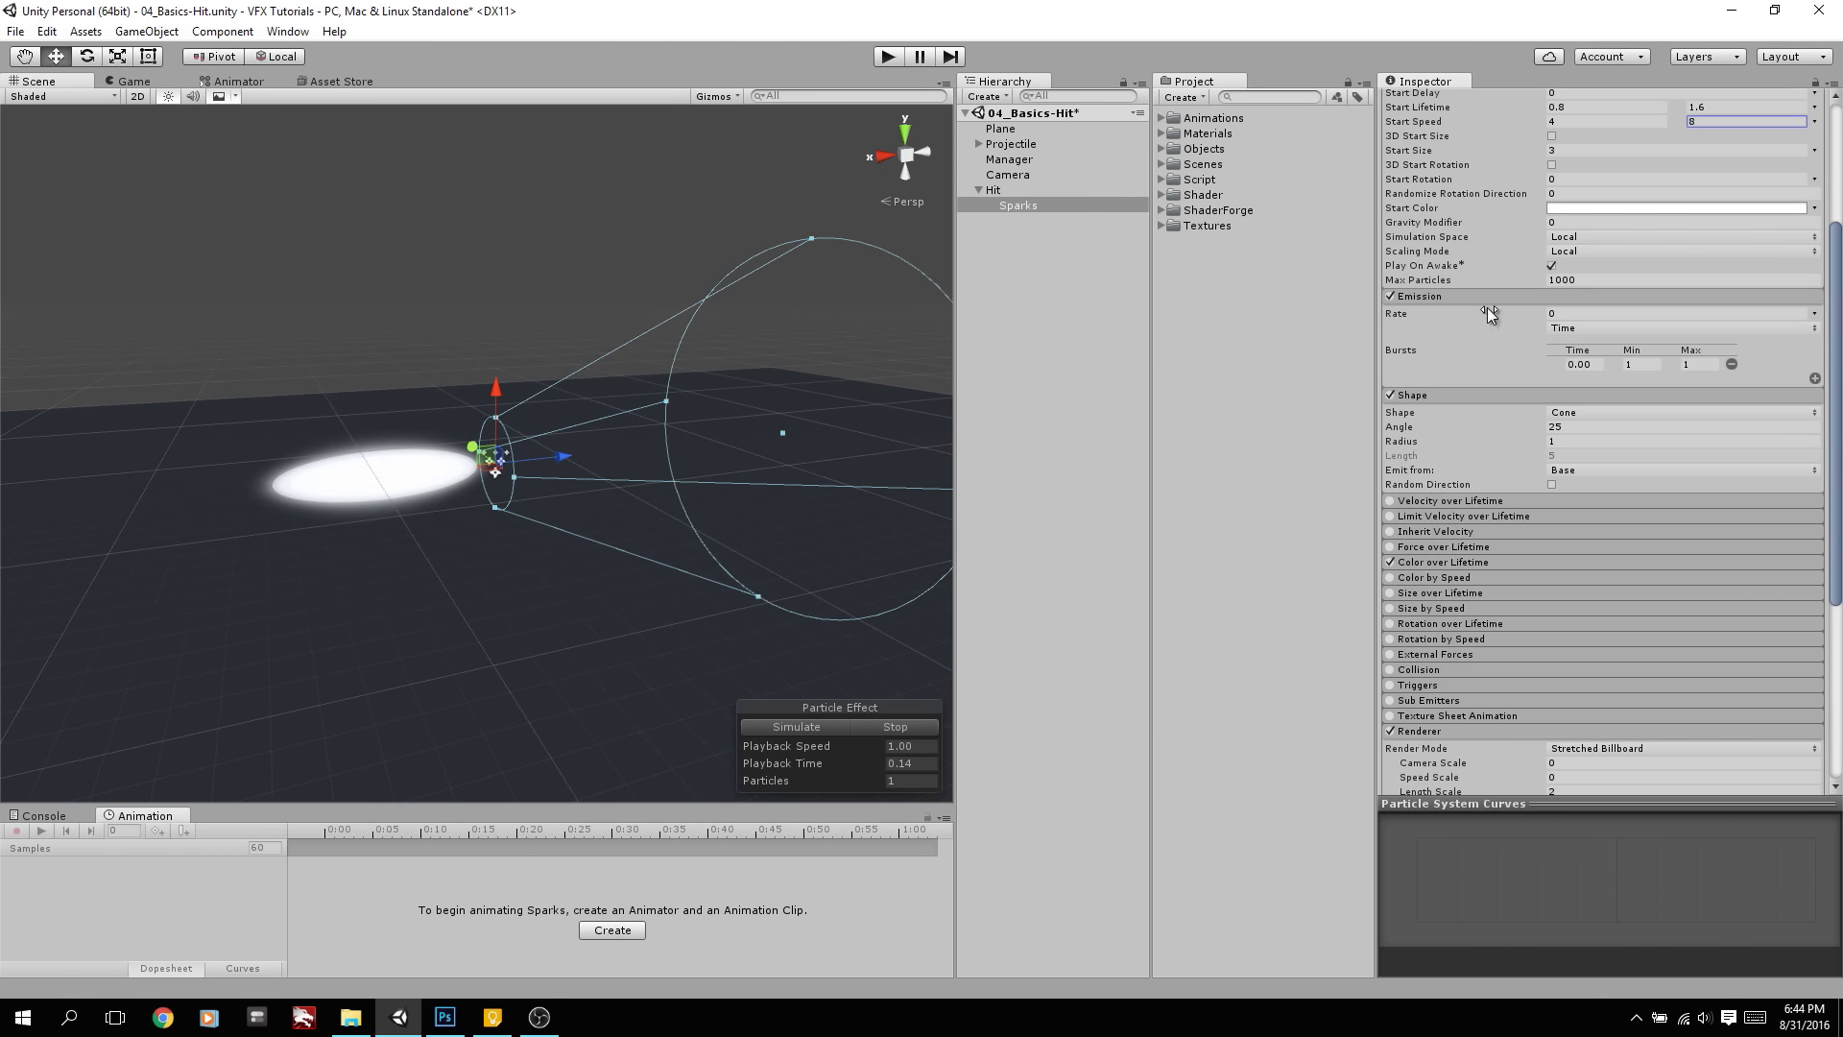
pyautogui.click(1814, 151)
pyautogui.click(1772, 213)
pyautogui.click(1556, 150)
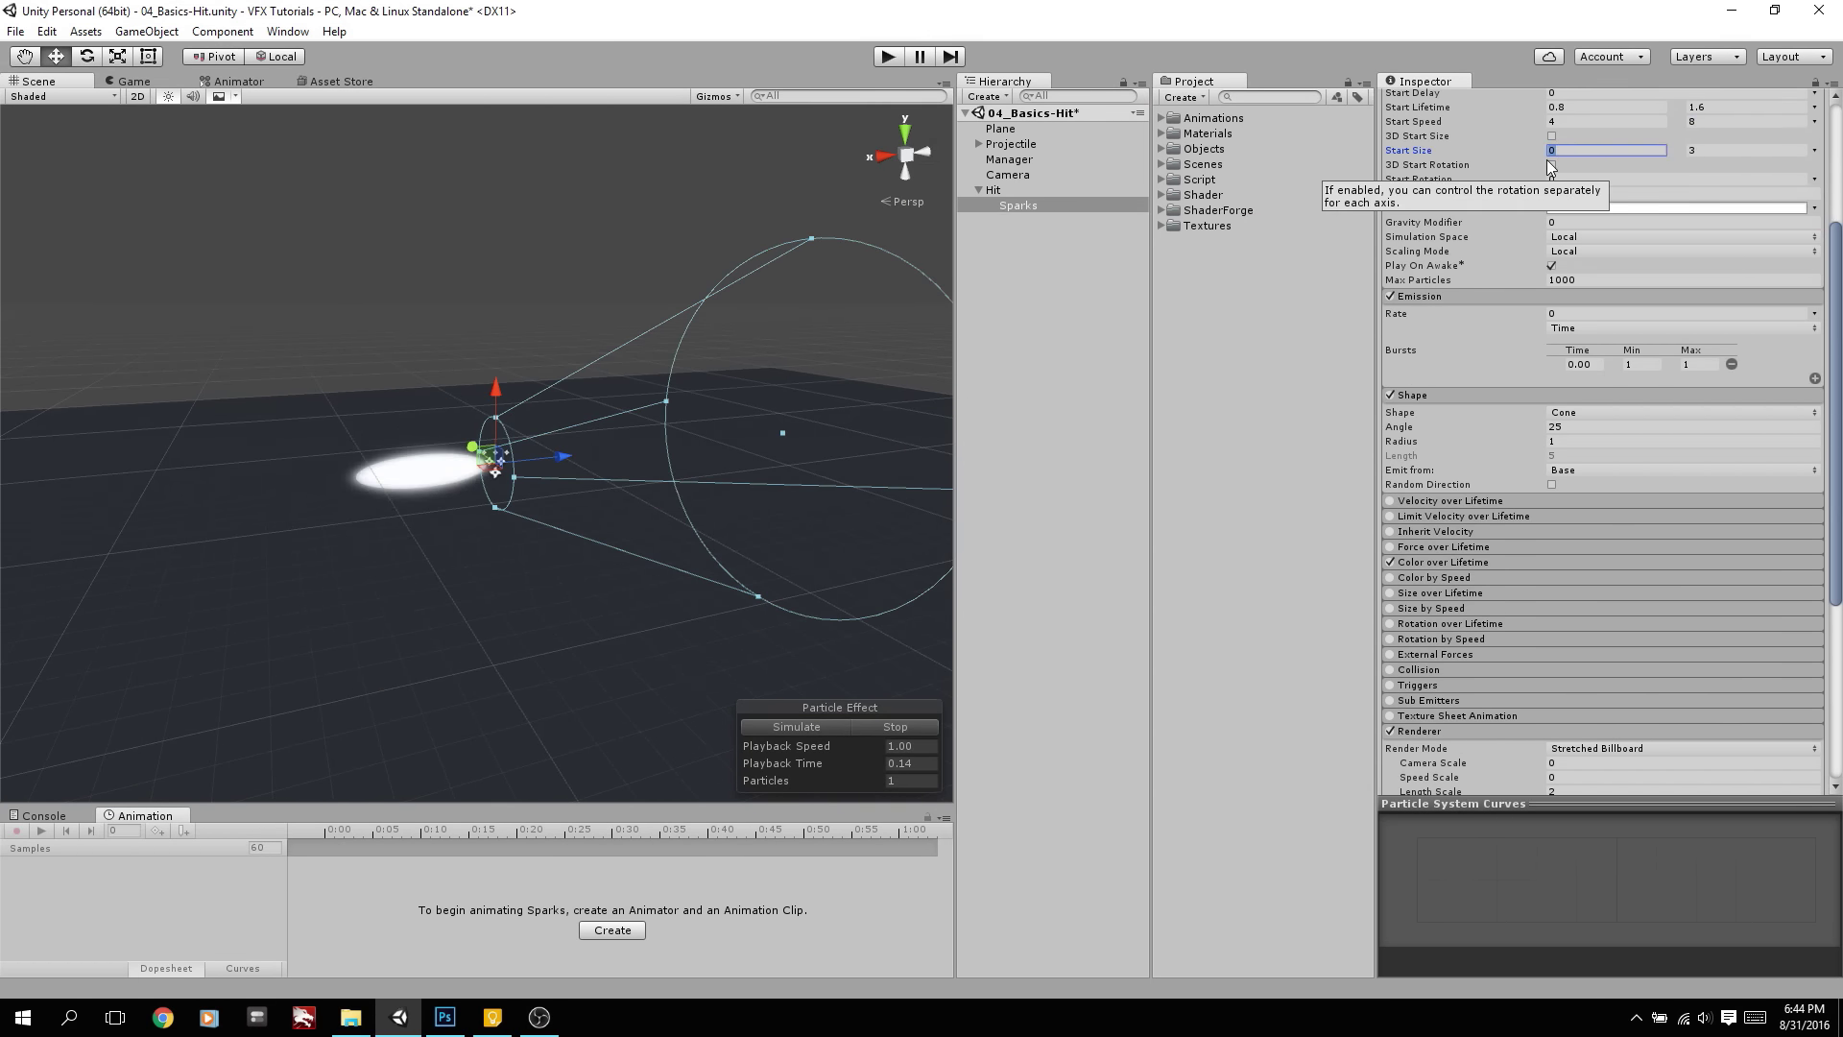
pyautogui.write('.2')
pyautogui.press('Tab')
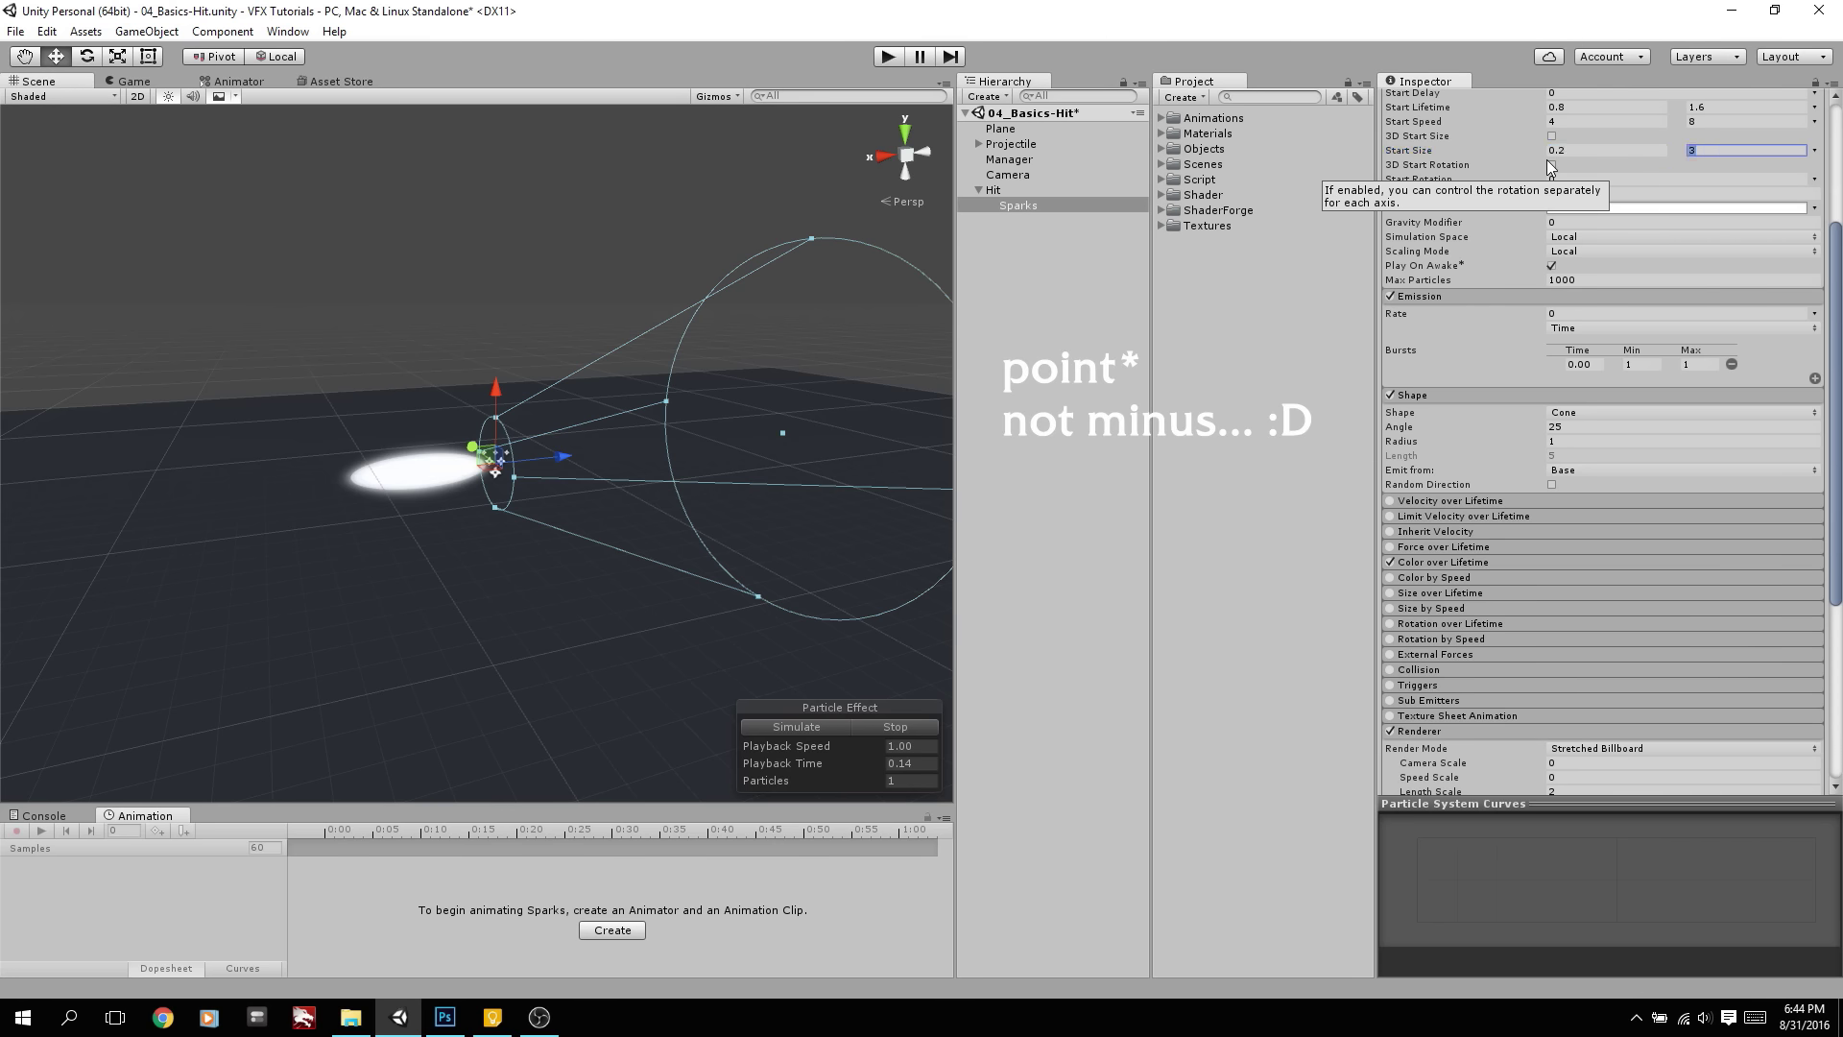
pyautogui.write('.3')
pyautogui.press('Return')
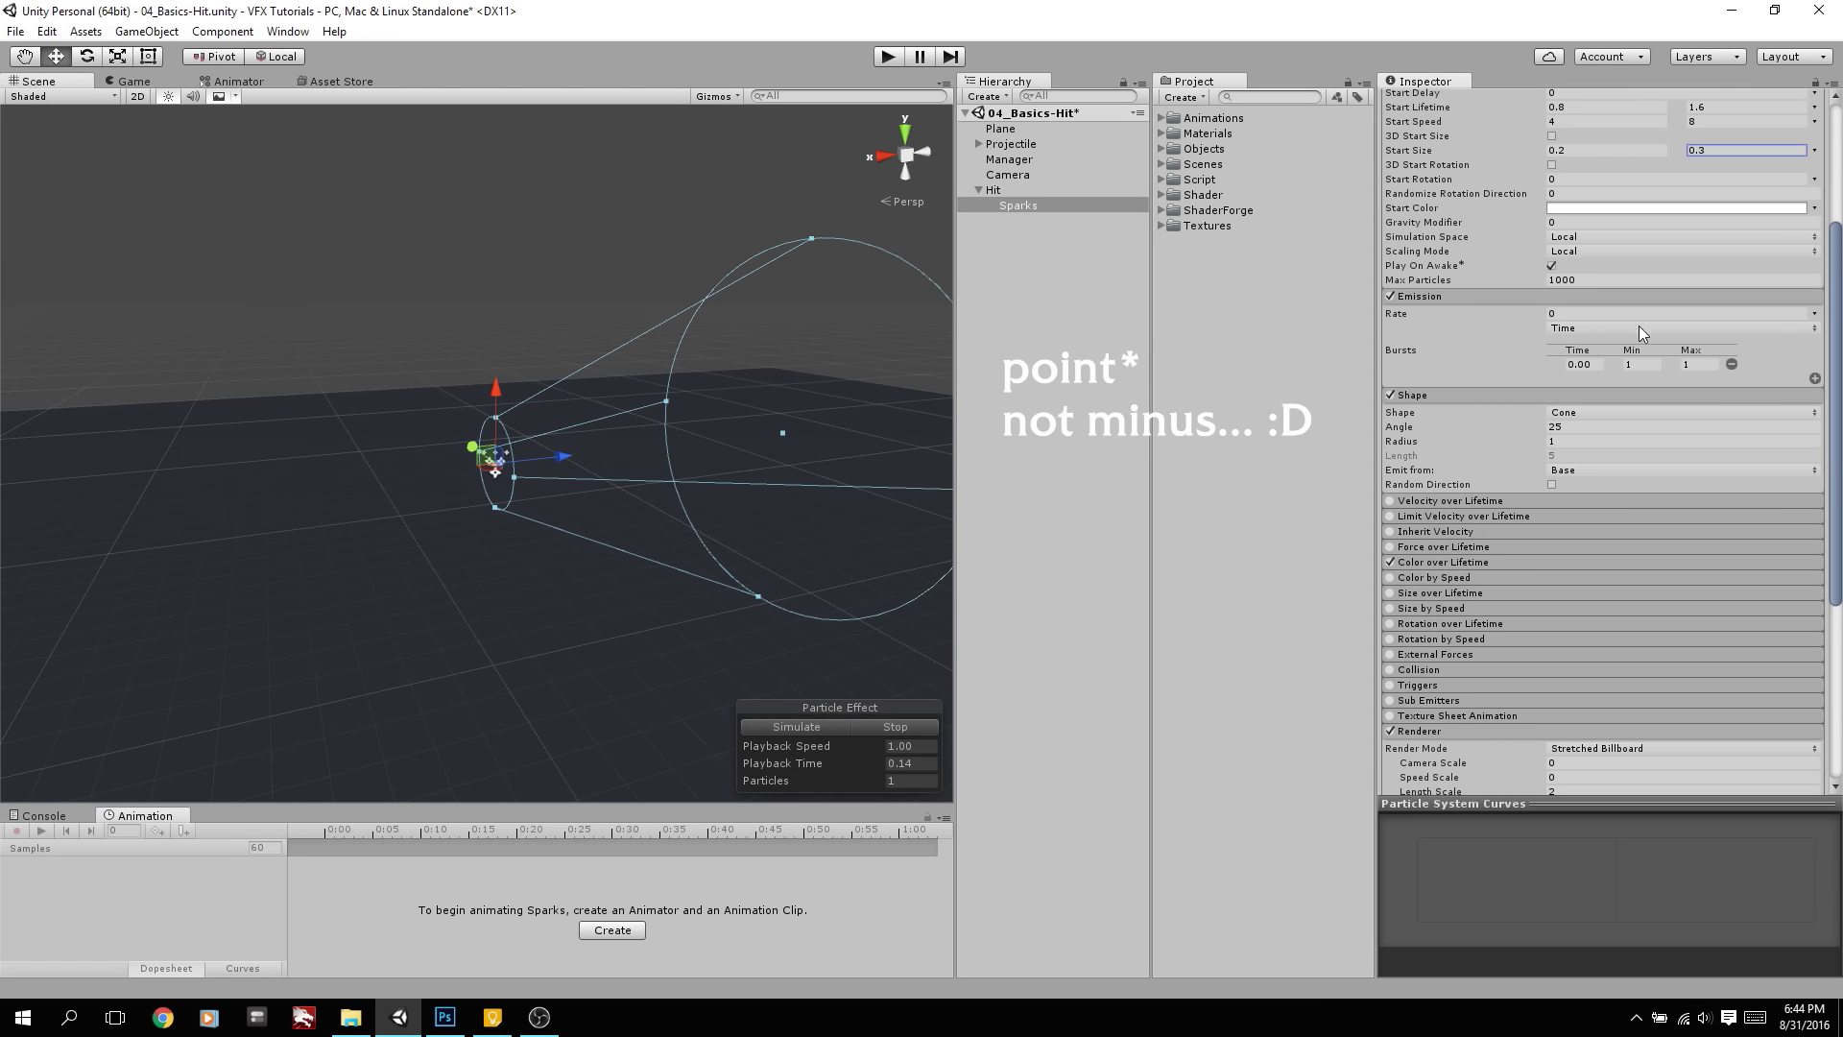
pyautogui.click(1660, 364)
pyautogui.write('30')
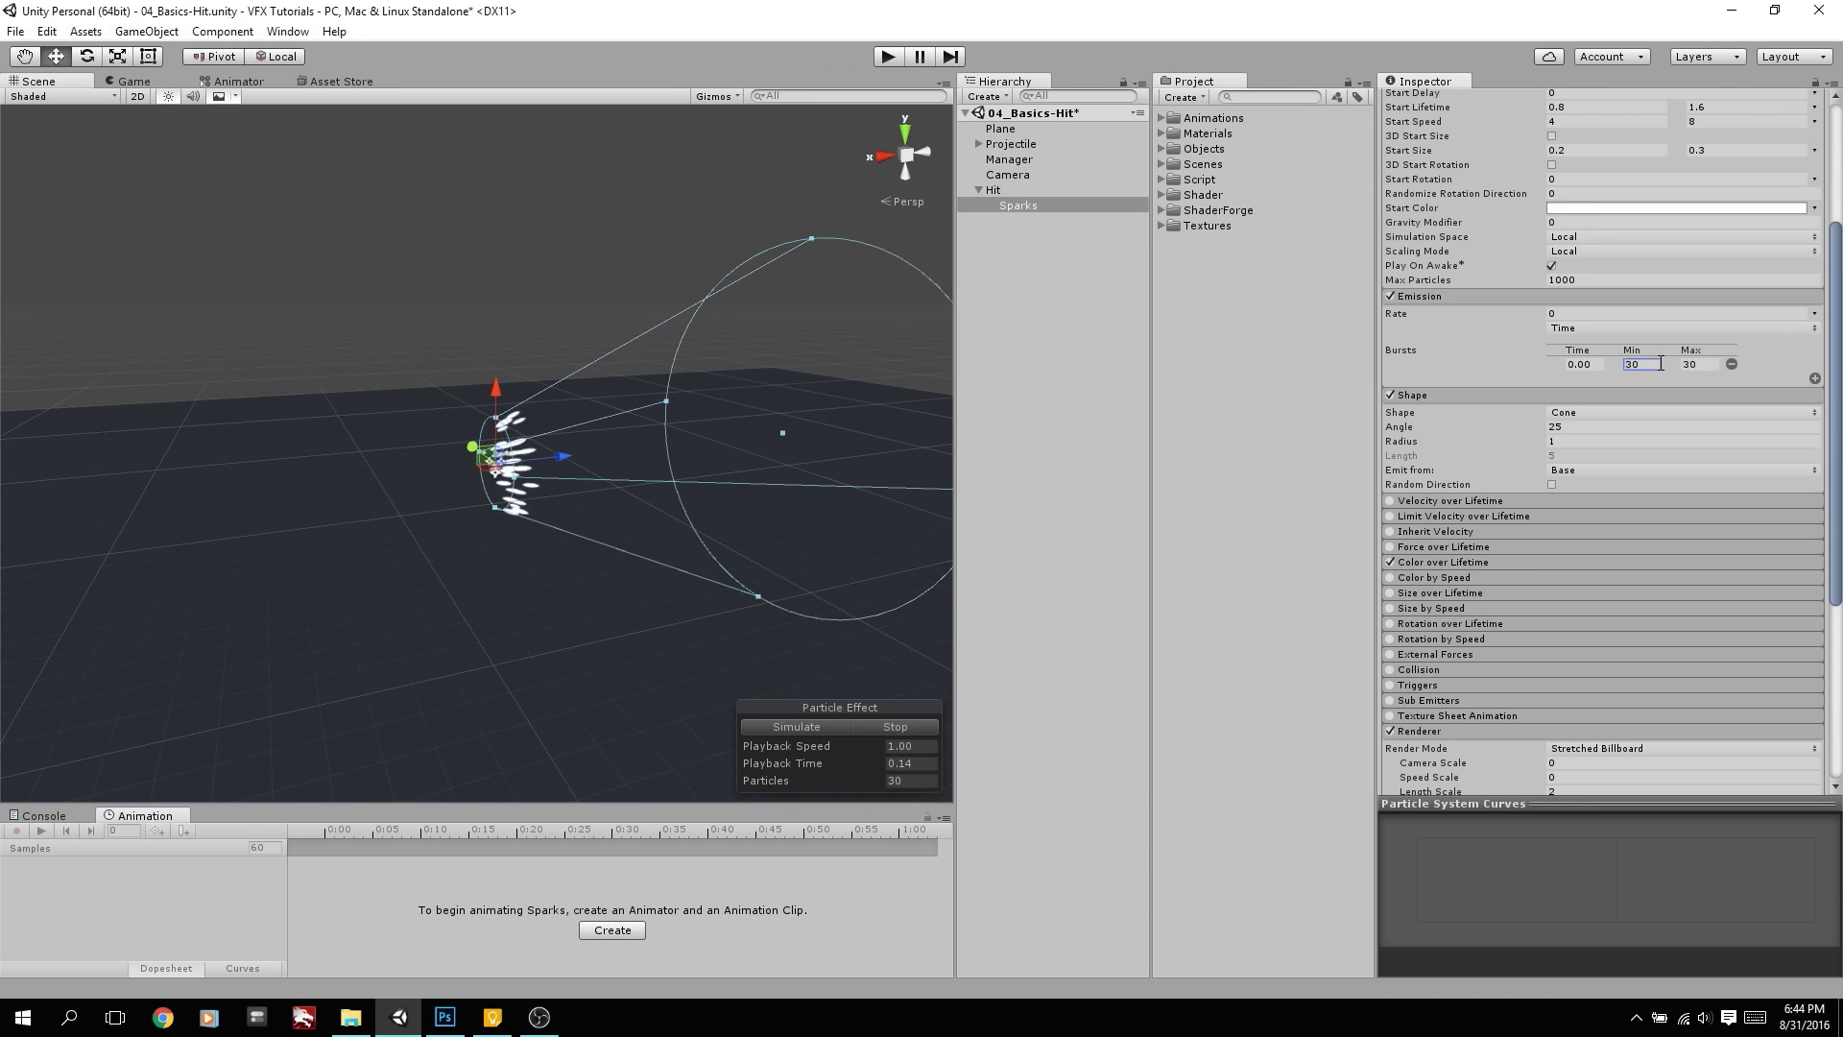
# Replay the Sparks simulation several times to examine the burst's spread and fade from different angles
pyautogui.keyDown('alt'); pyautogui.moveTo(629, 583); pyautogui.dragTo(654, 586); pyautogui.keyUp('alt')
pyautogui.click(869, 729)
pyautogui.click(837, 732)
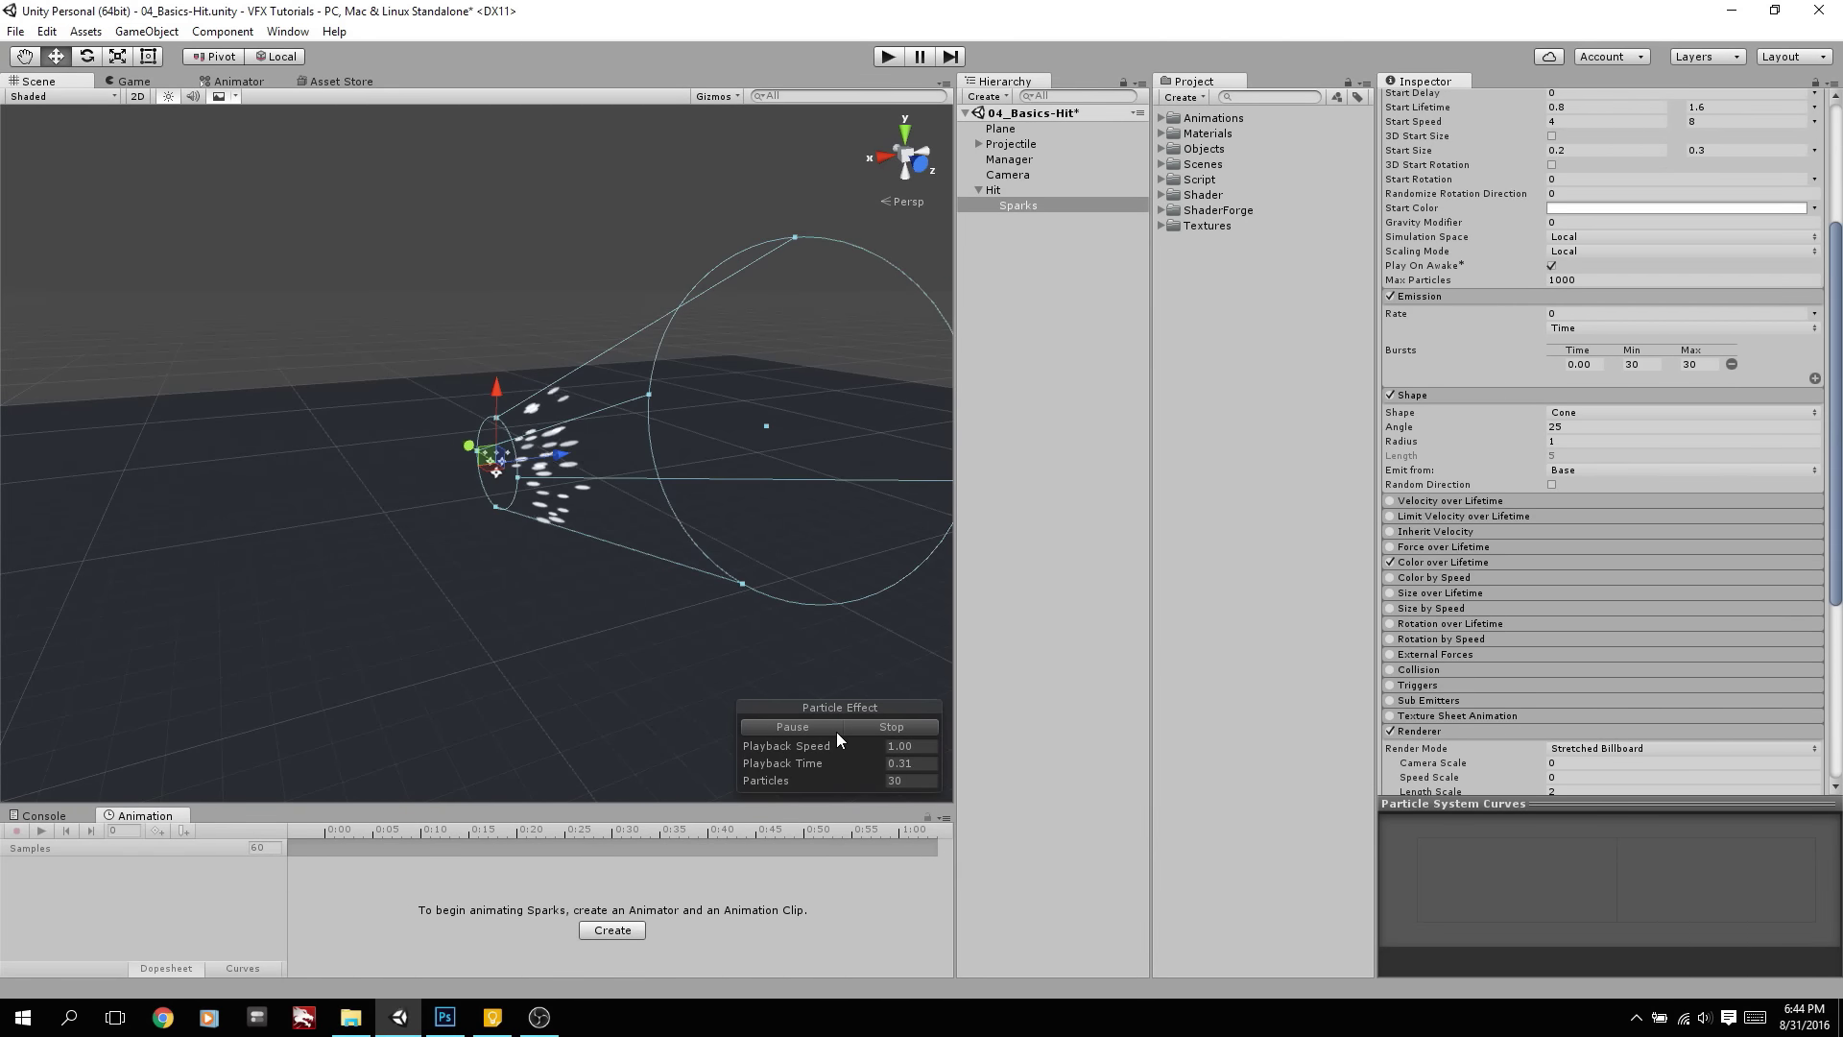
pyautogui.click(884, 731)
pyautogui.click(825, 731)
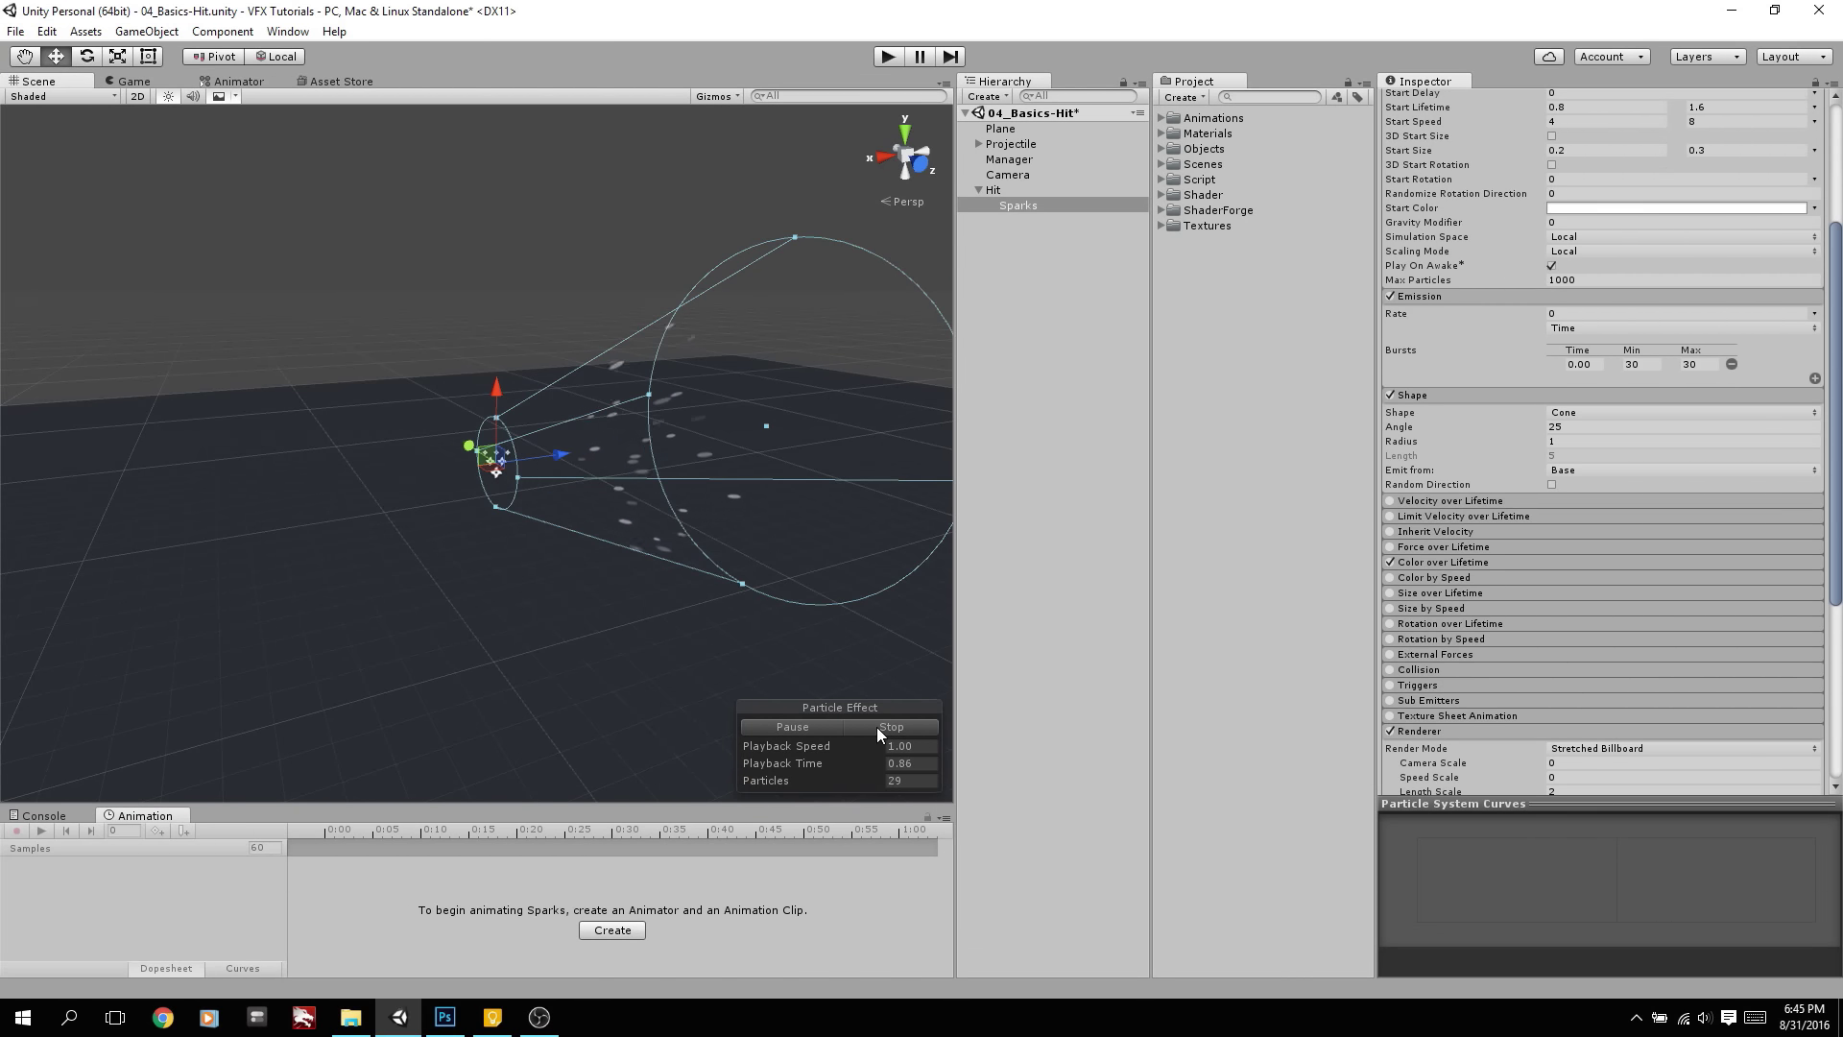
pyautogui.click(877, 728)
pyautogui.click(831, 726)
pyautogui.keyDown('alt'); pyautogui.moveTo(855, 716); pyautogui.dragTo(855, 704); pyautogui.keyUp('alt')
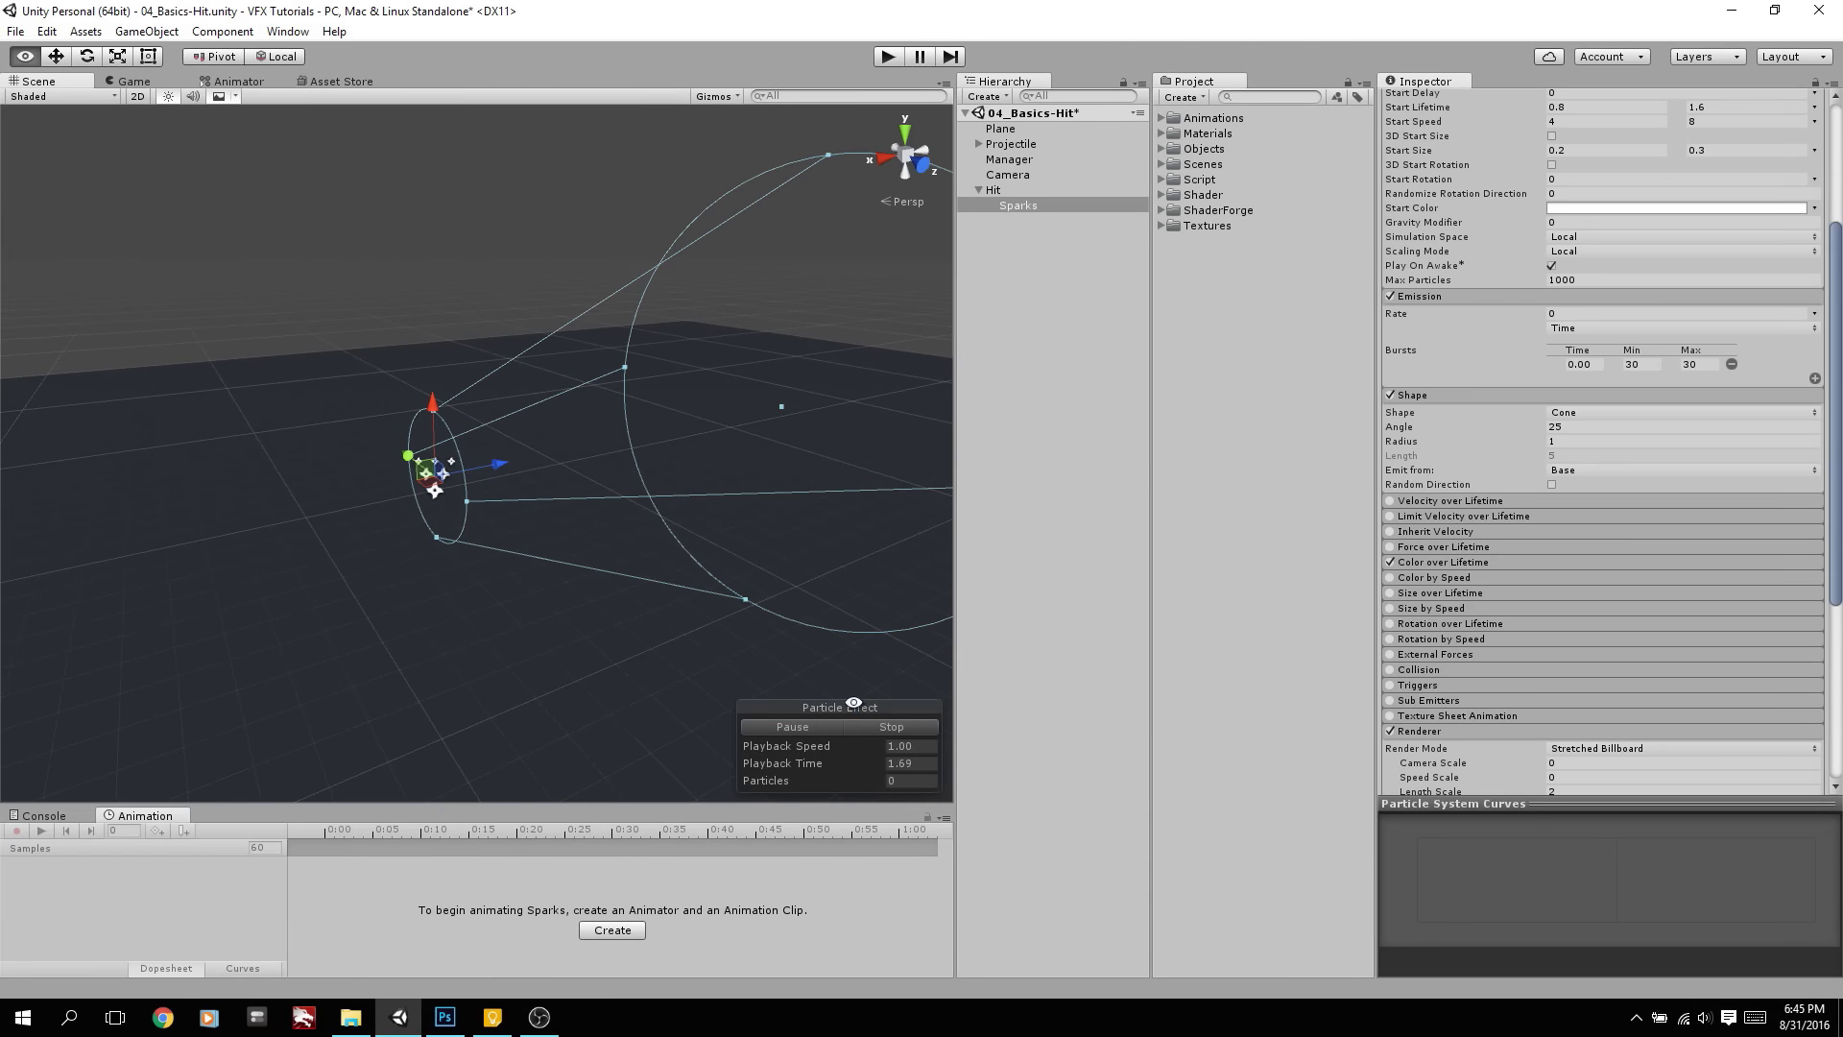
pyautogui.click(873, 730)
pyautogui.click(833, 729)
pyautogui.click(873, 730)
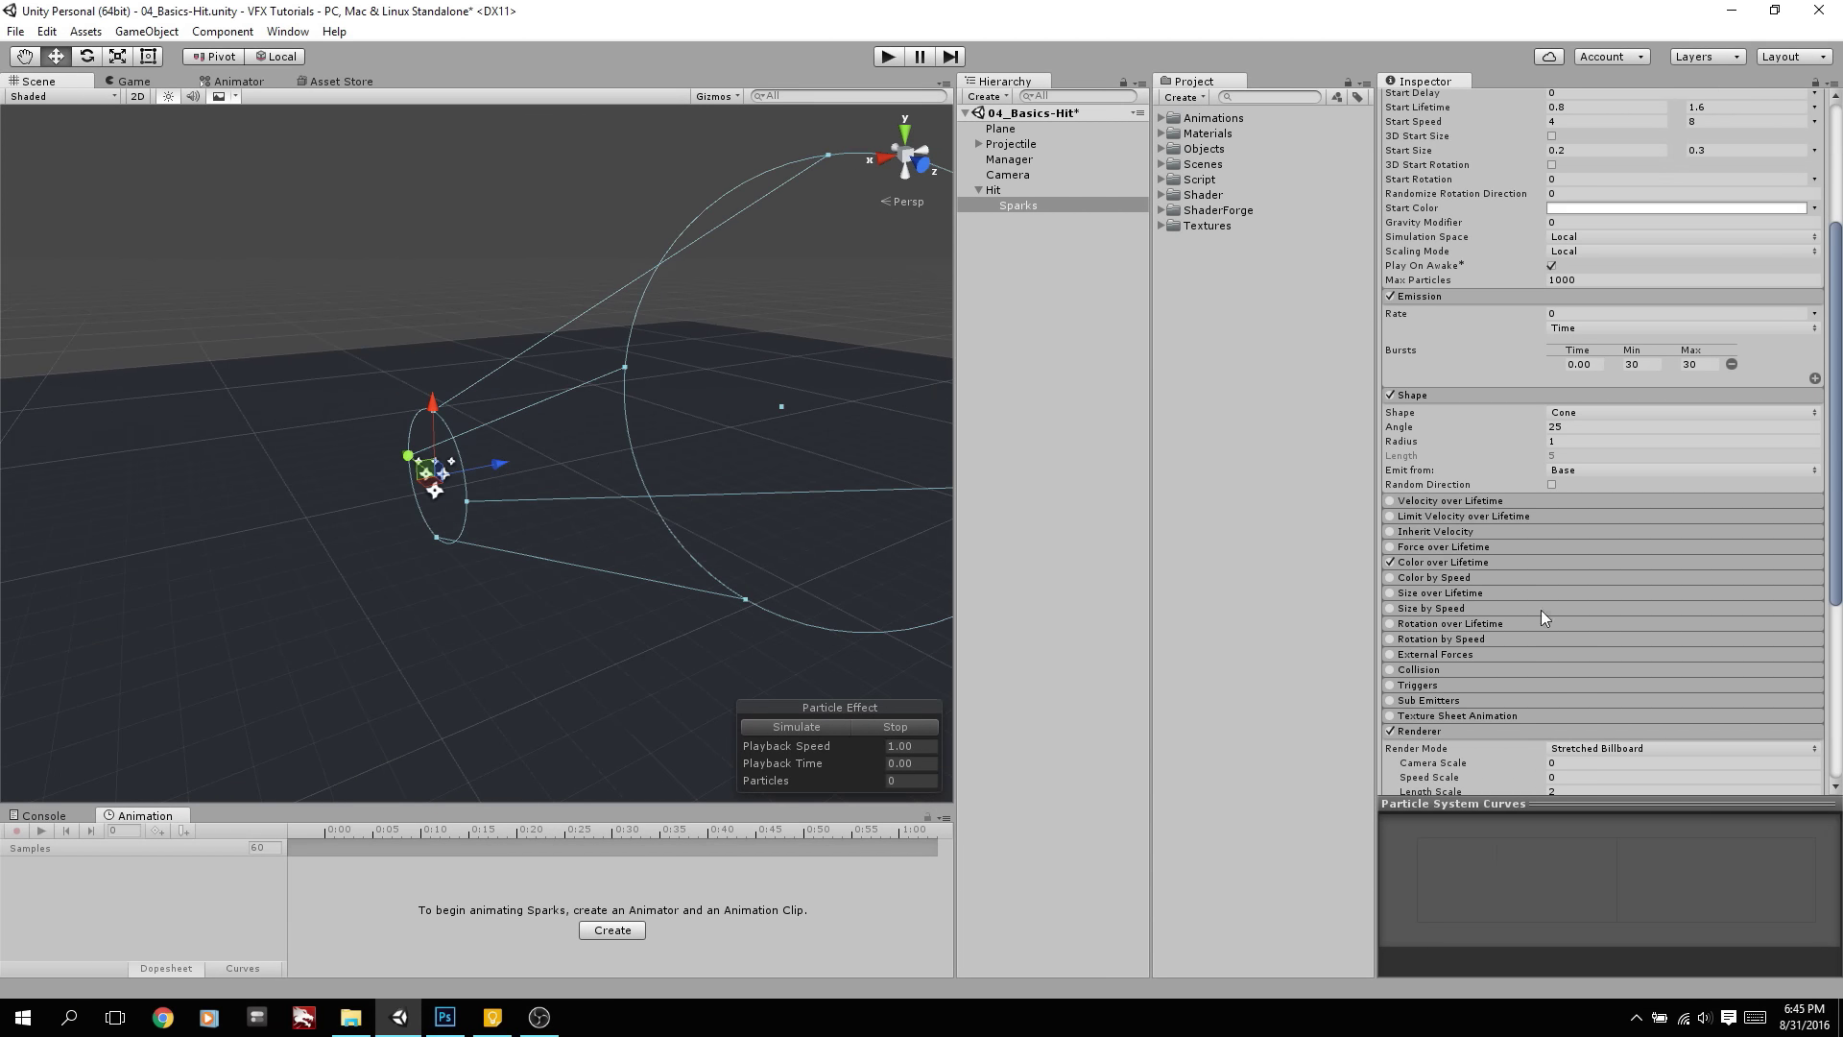
pyautogui.click(789, 727)
pyautogui.keyDown('alt'); pyautogui.moveTo(657, 611); pyautogui.dragTo(676, 566); pyautogui.keyUp('alt')
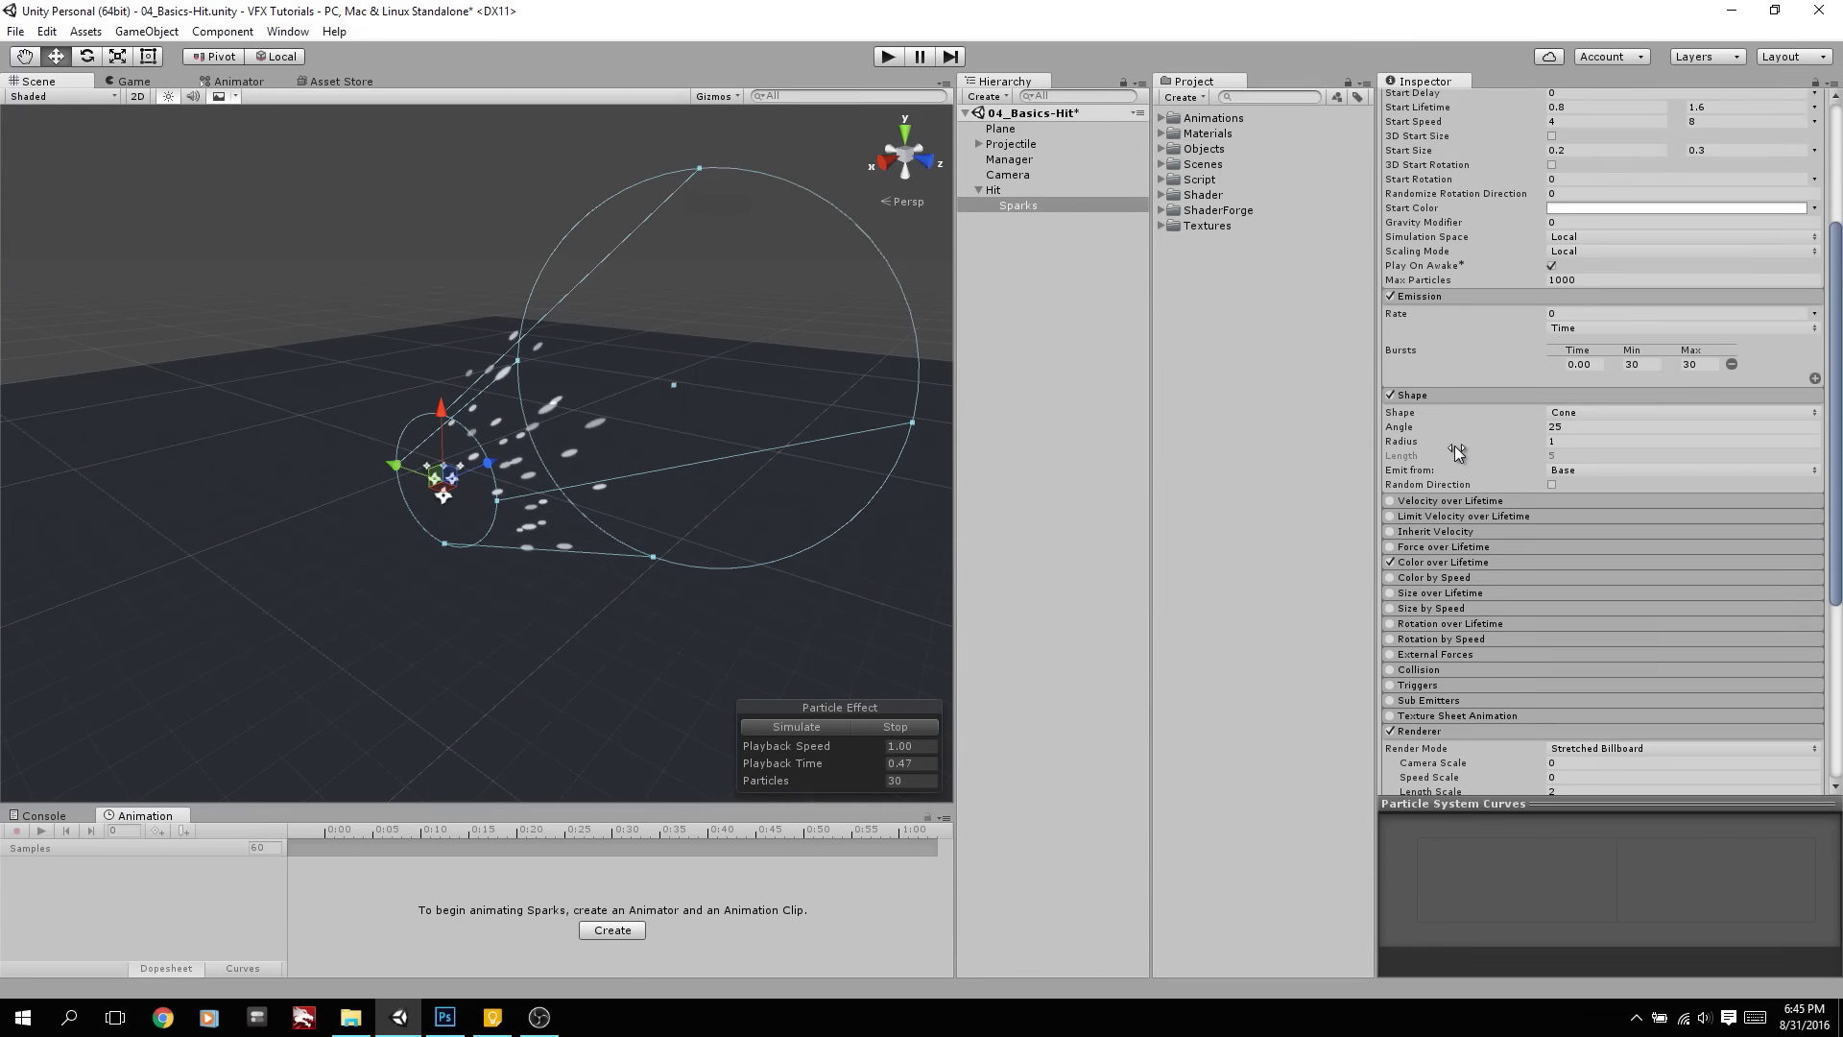
# Reduce the Sparks cone radius to 0.07 and set the minimum Start Size to 0.1
pyautogui.moveTo(1454, 445); pyautogui.dragTo(1420, 445)
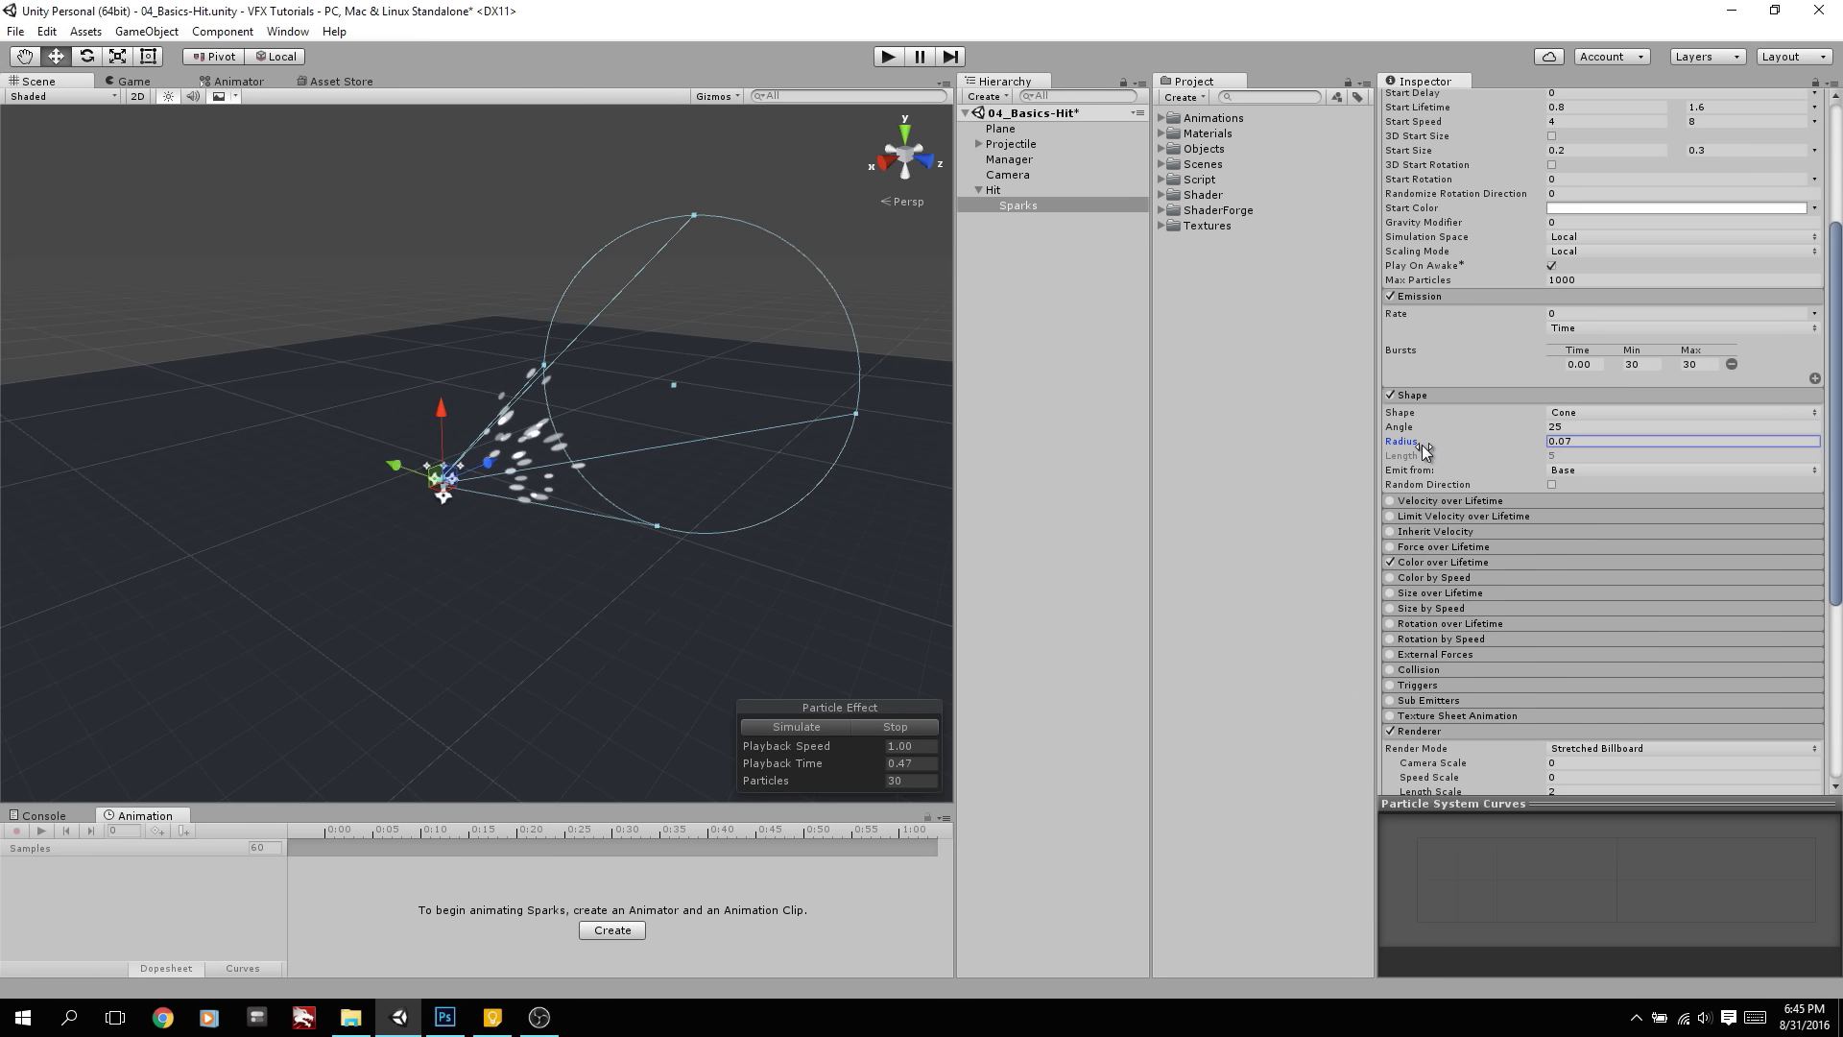
pyautogui.click(1590, 150)
pyautogui.write('0.1')
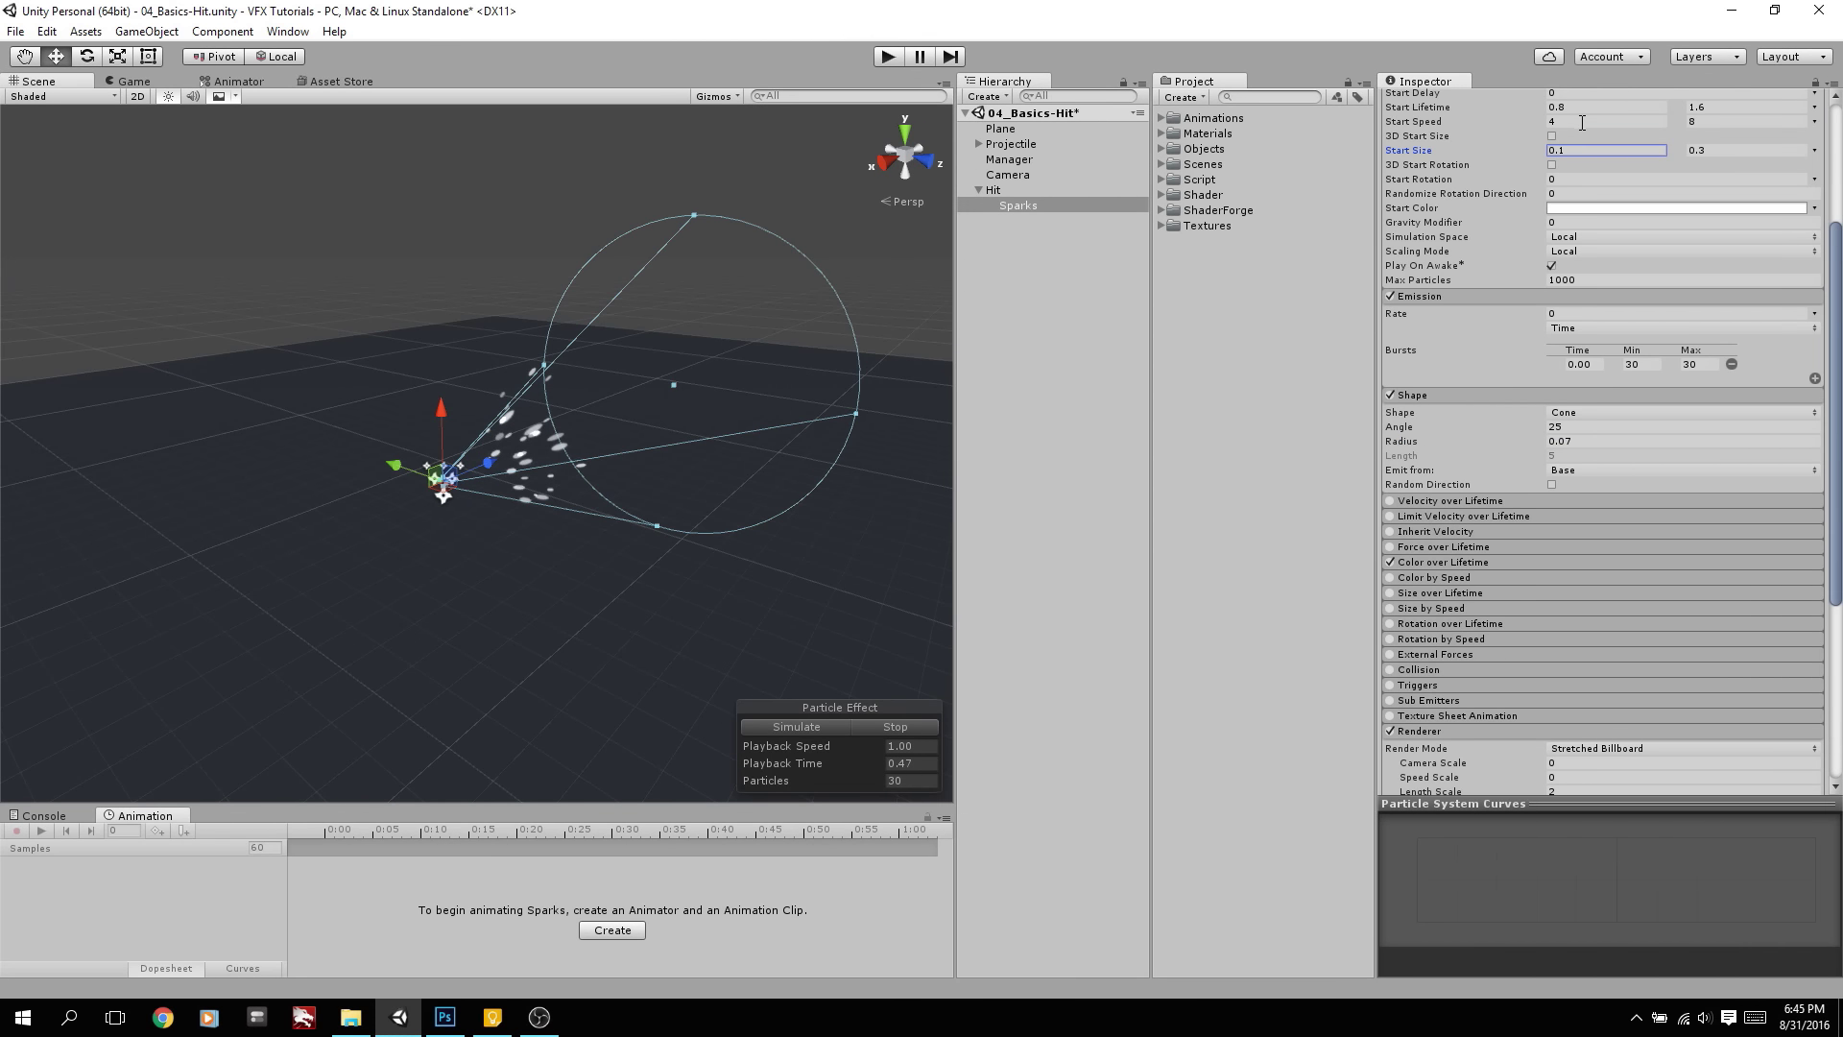
# Widen the Sparks Start Speed range to 2 through 10
pyautogui.click(1582, 123)
pyautogui.write('2')
pyautogui.scroll(3, 1626, 240)
pyautogui.click(1691, 238)
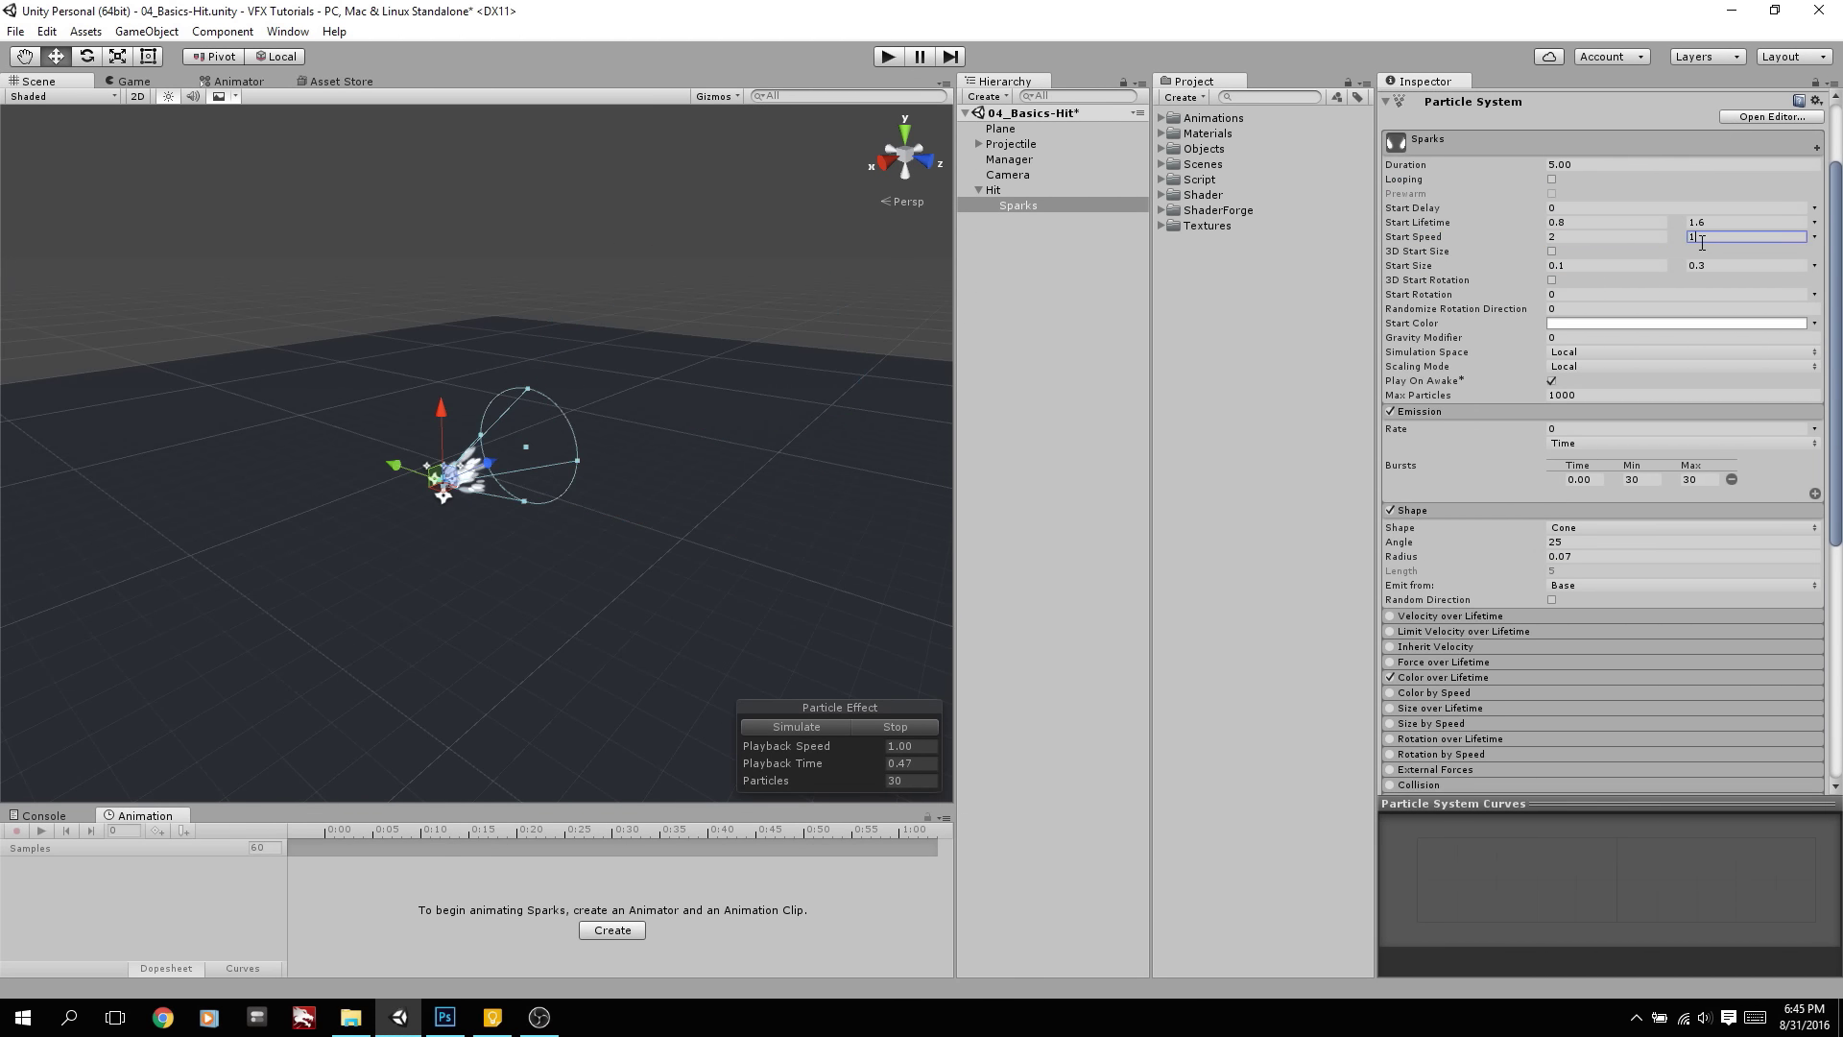
pyautogui.write('10')
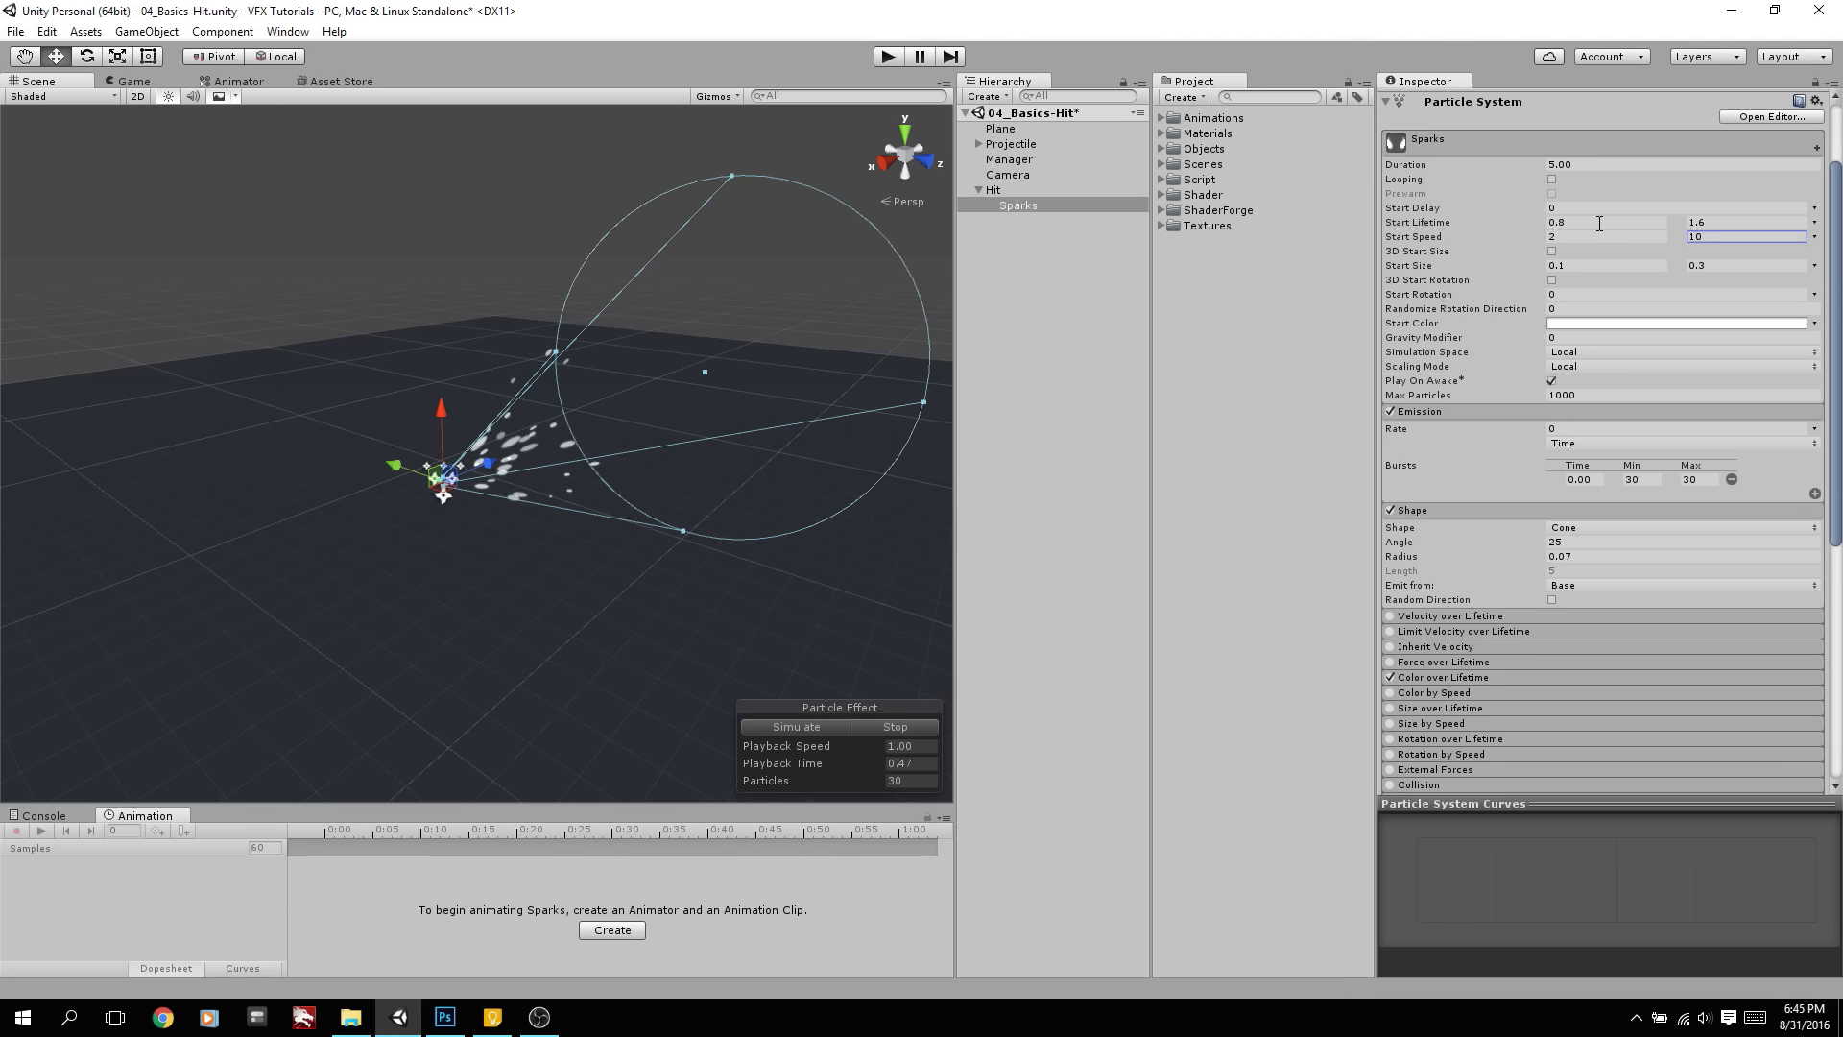
# Widen the Sparks Start Lifetime range to 0.6 through 2
pyautogui.click(1600, 223)
pyautogui.write('05')
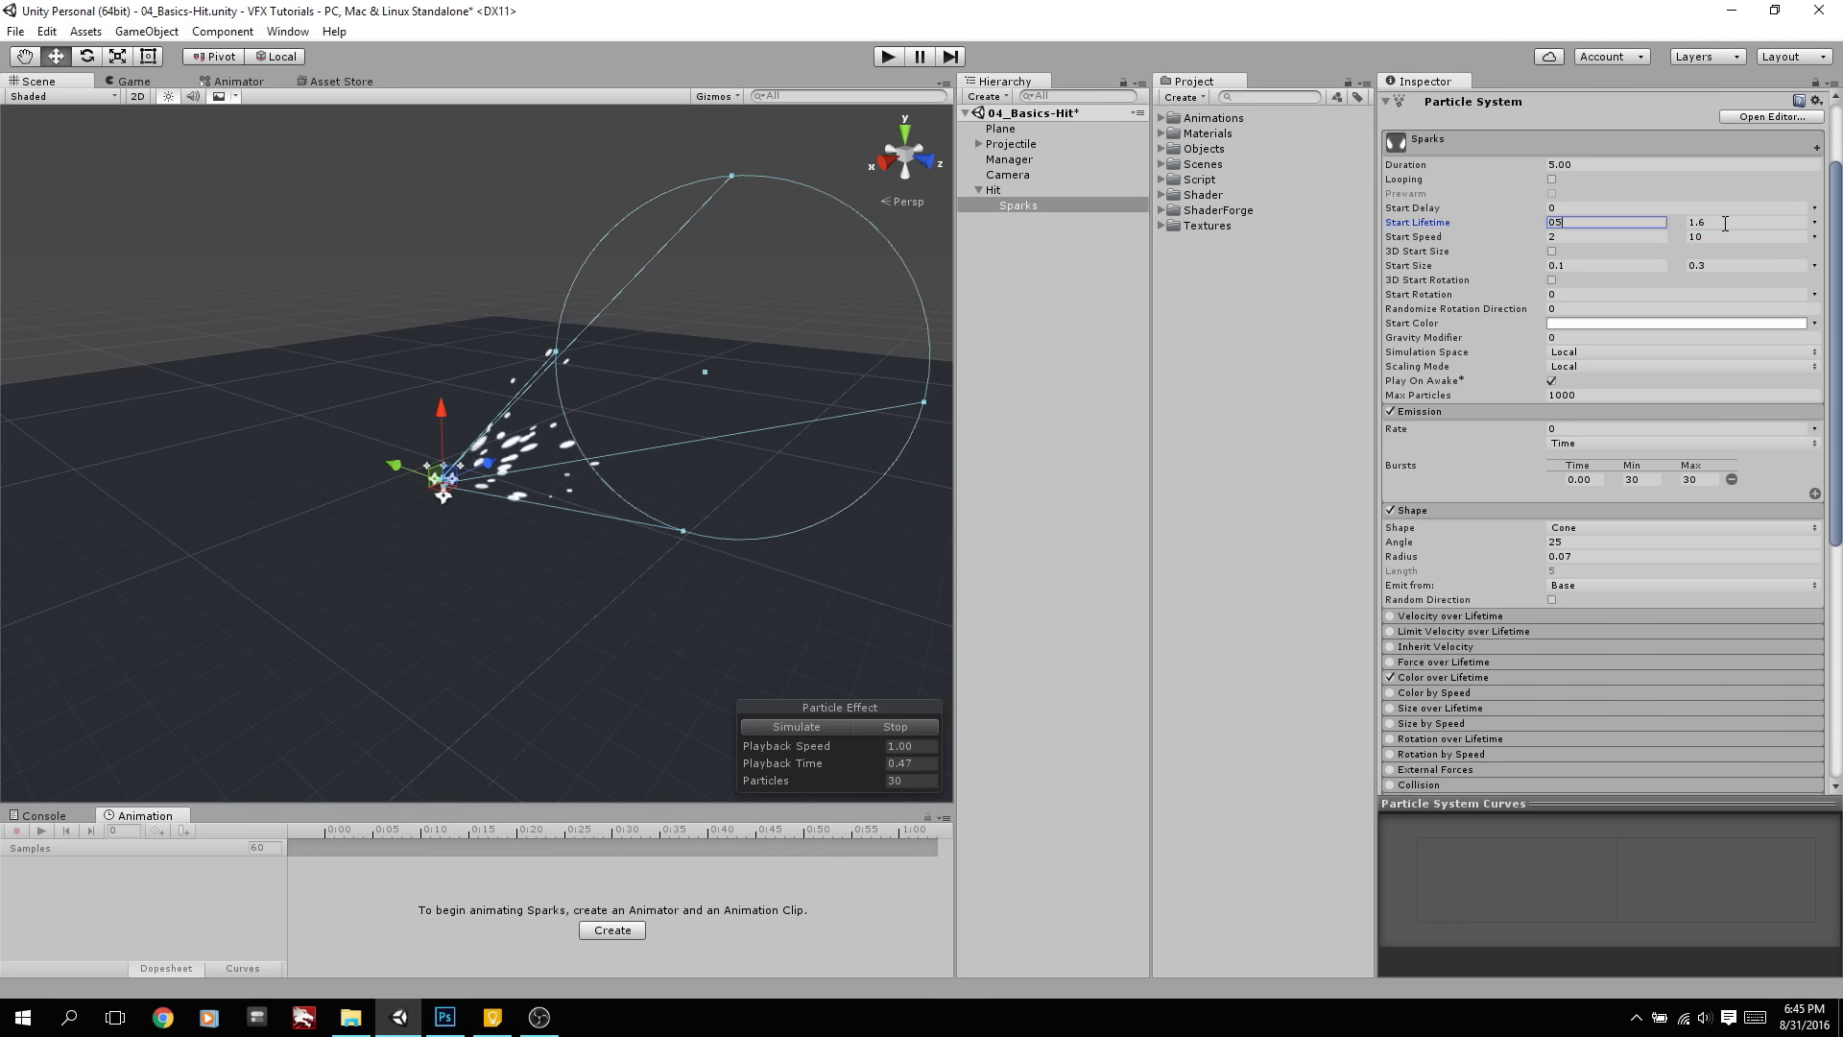
pyautogui.press('BackSpace')
pyautogui.write('.6')
pyautogui.click(1721, 225)
pyautogui.write('2')
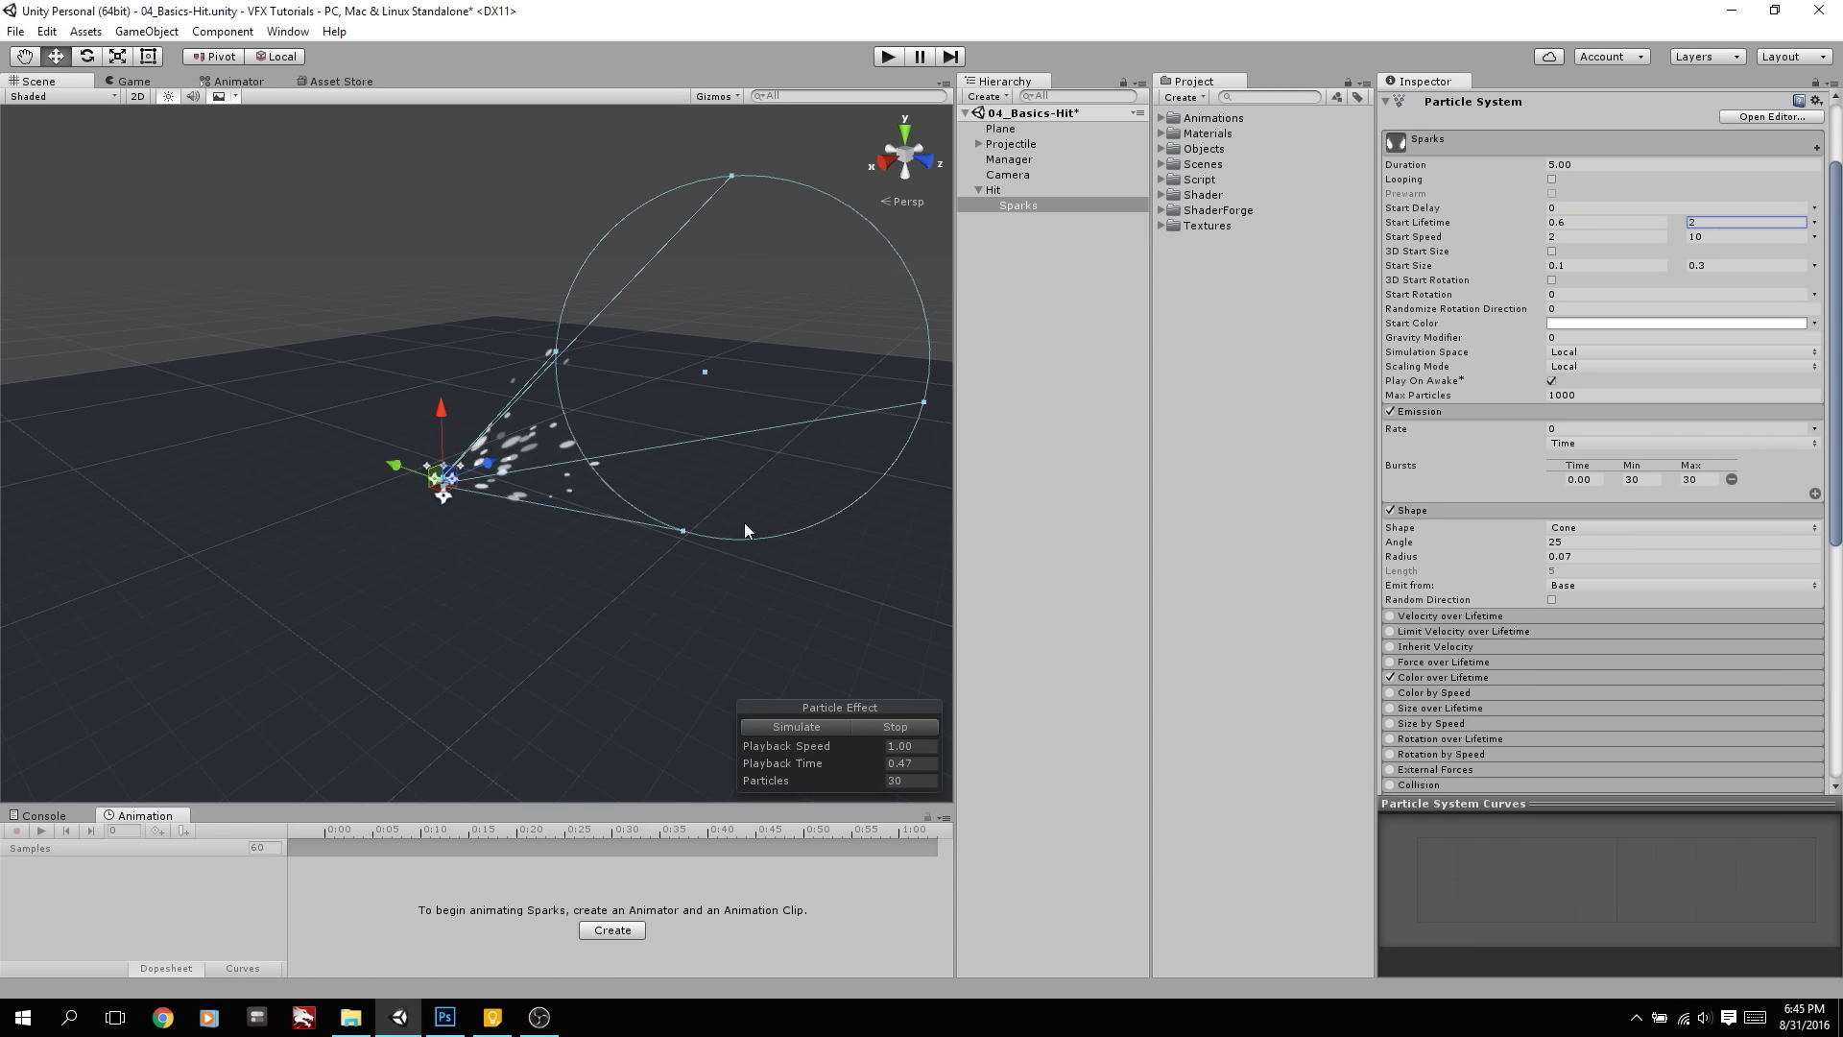
# Replay the combined glow and sparks simulation to examine the burst, and pause it just after the start
pyautogui.click(816, 727)
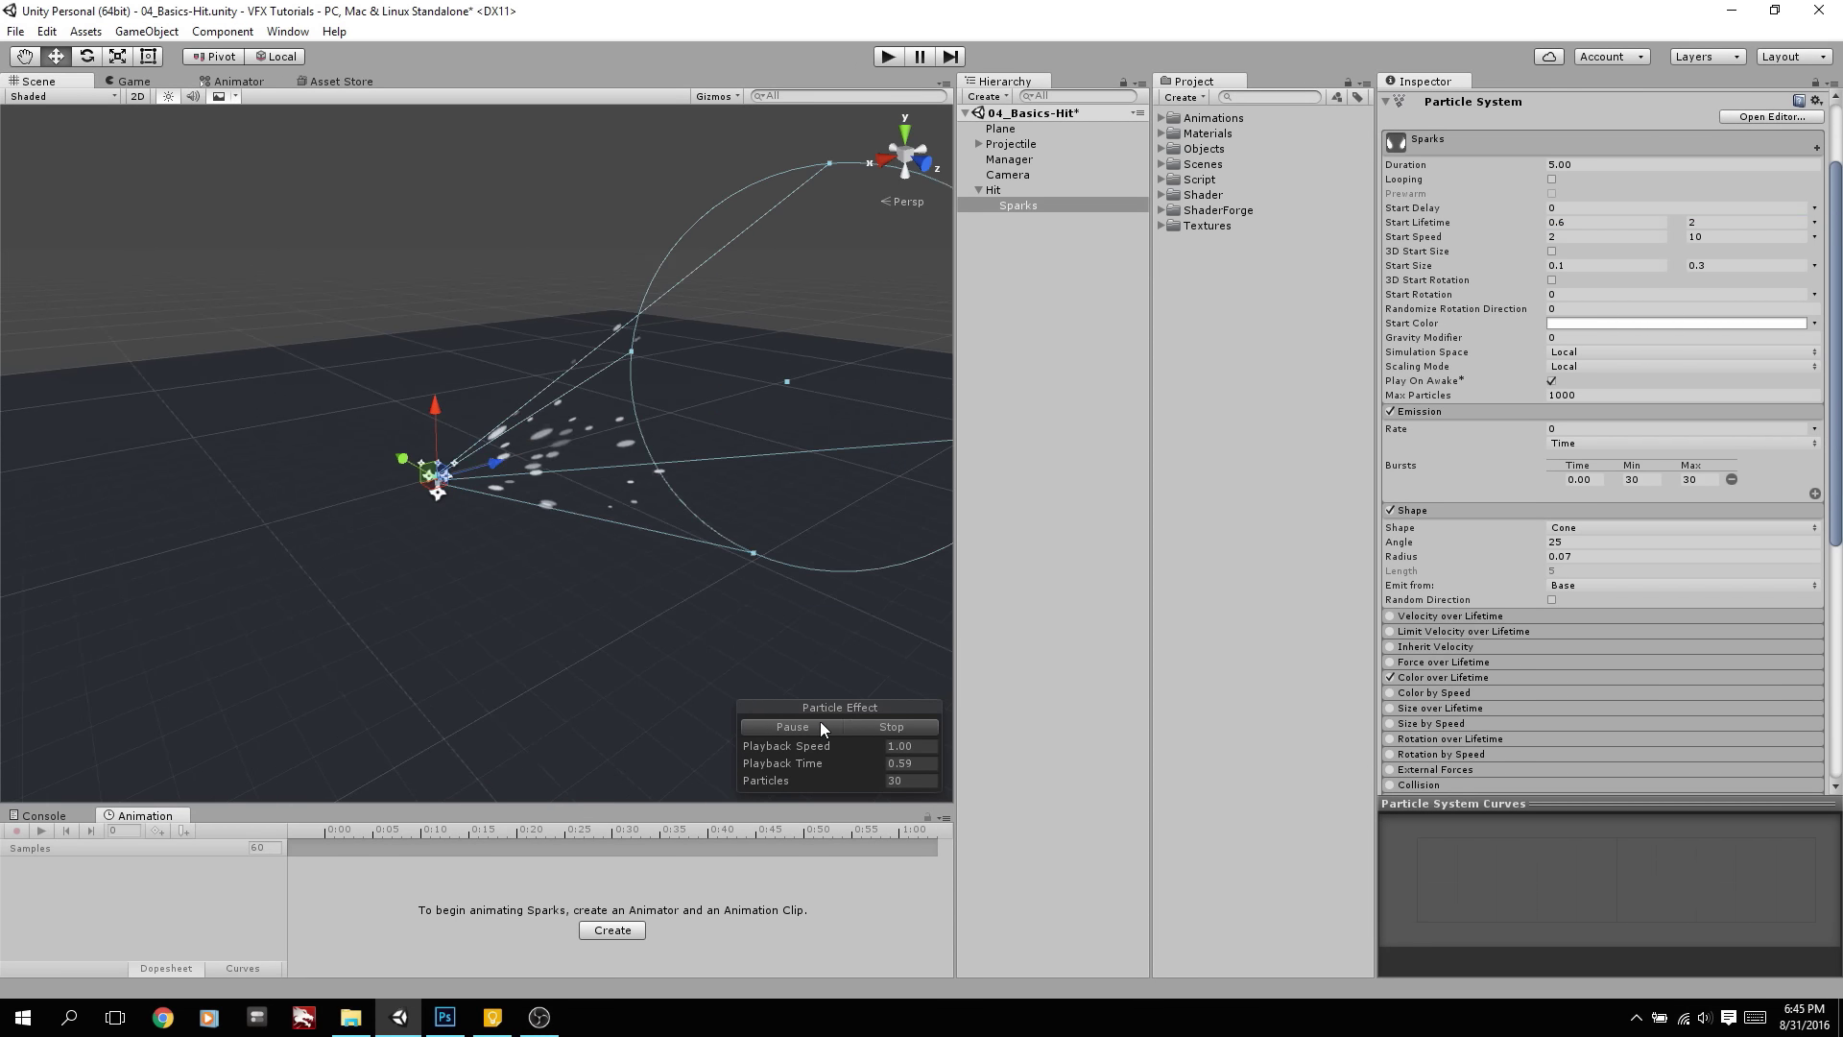
pyautogui.click(861, 723)
pyautogui.click(828, 721)
pyautogui.click(869, 720)
pyautogui.doubleClick(816, 723)
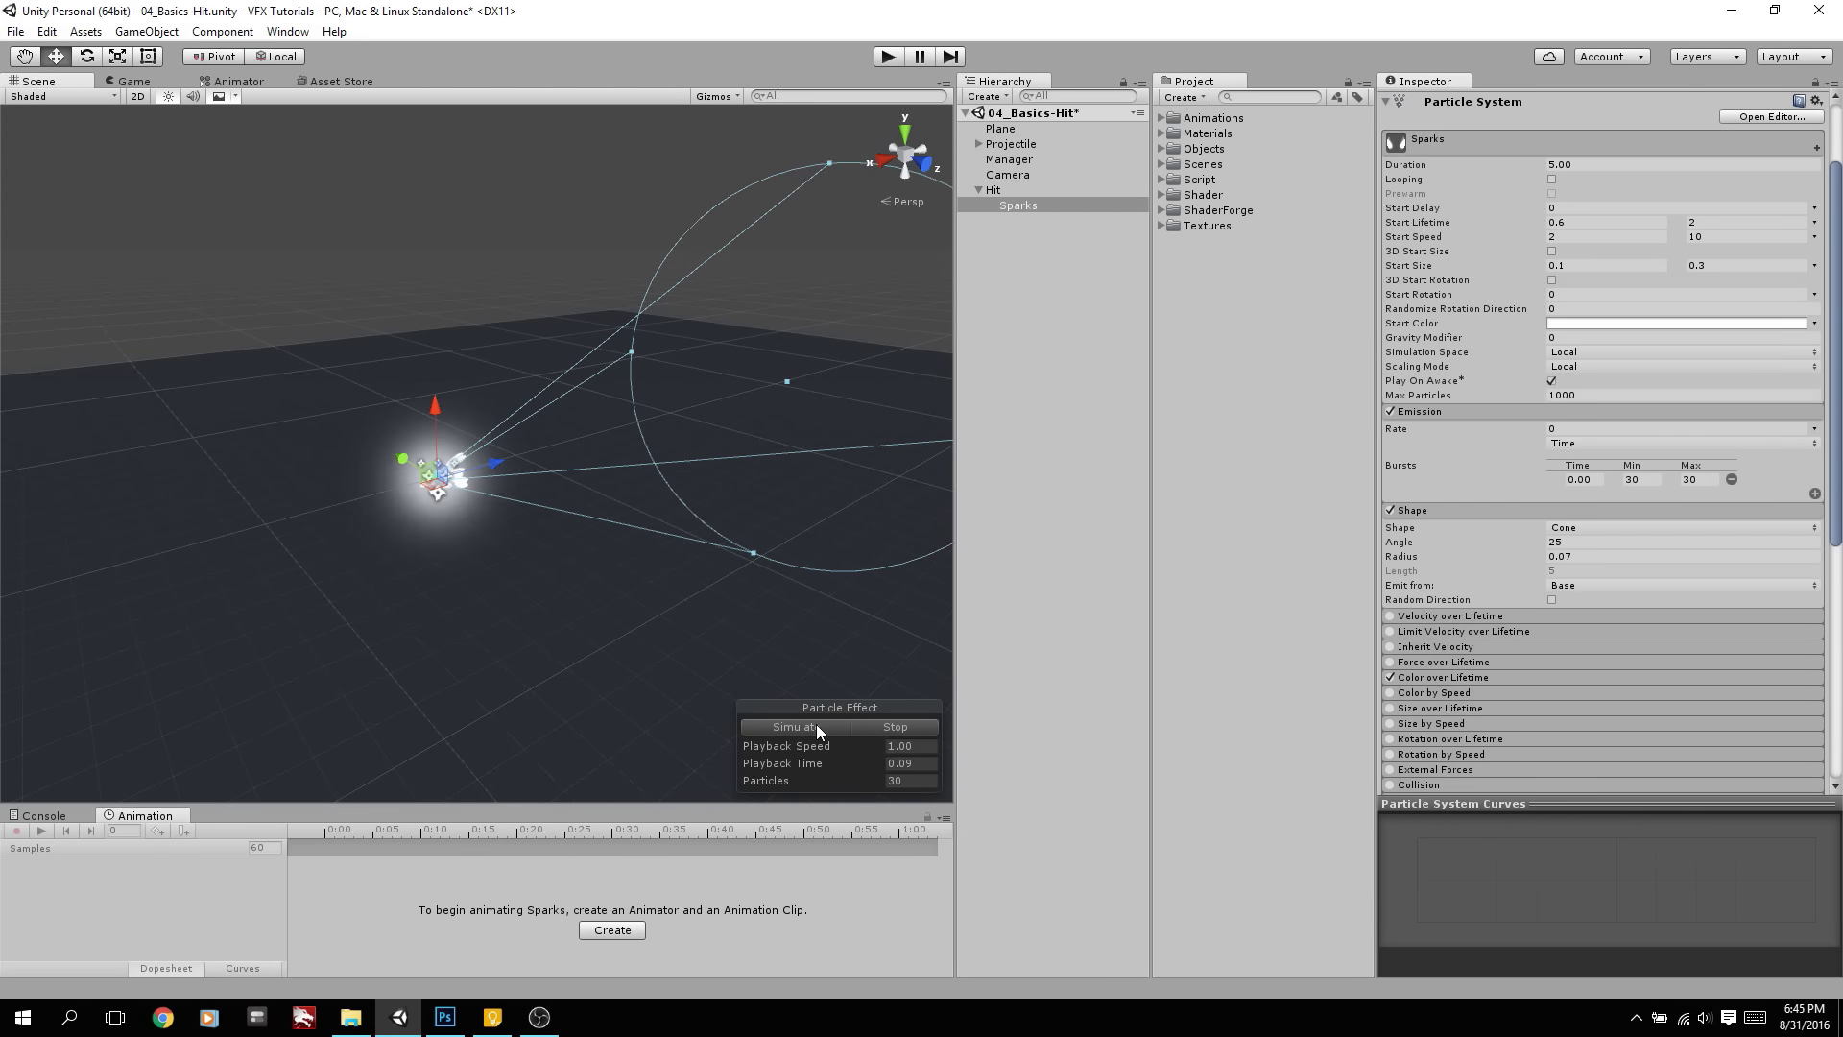
pyautogui.keyDown('alt'); pyautogui.moveTo(831, 676); pyautogui.dragTo(797, 654); pyautogui.keyUp('alt')
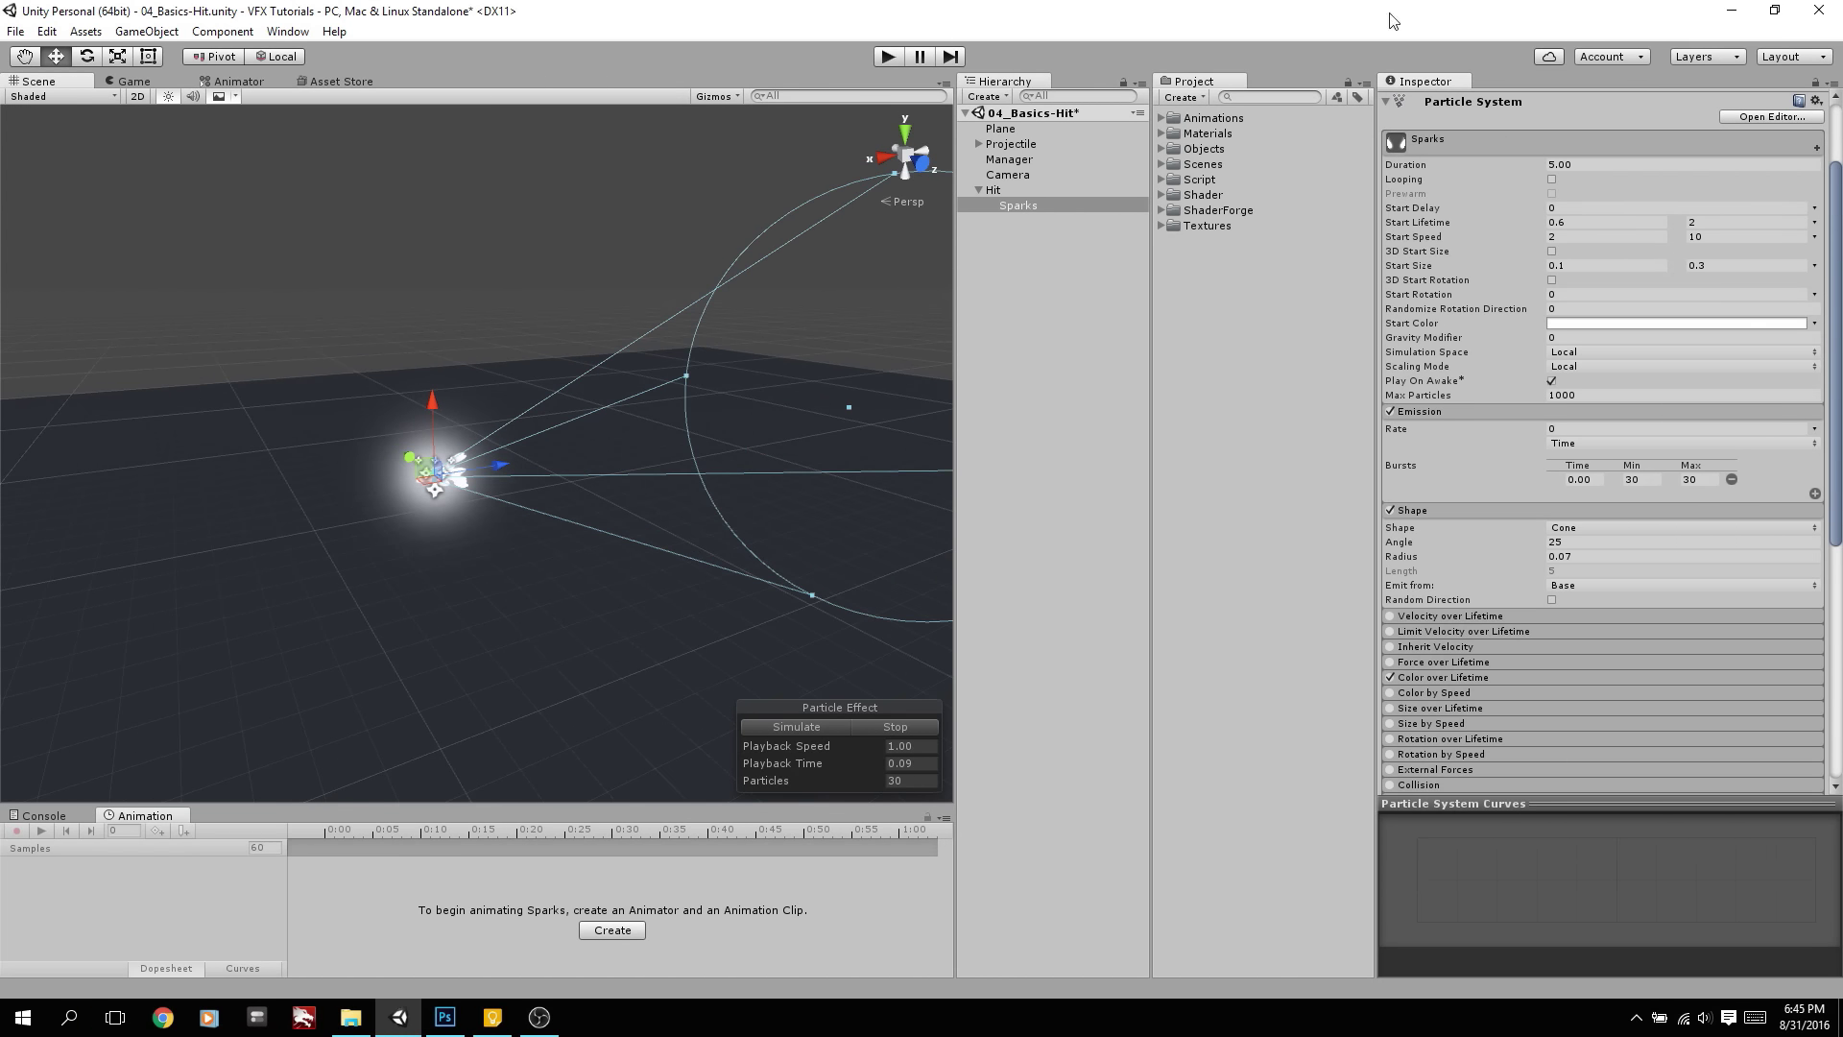
pyautogui.scroll(-6, 1487, 573)
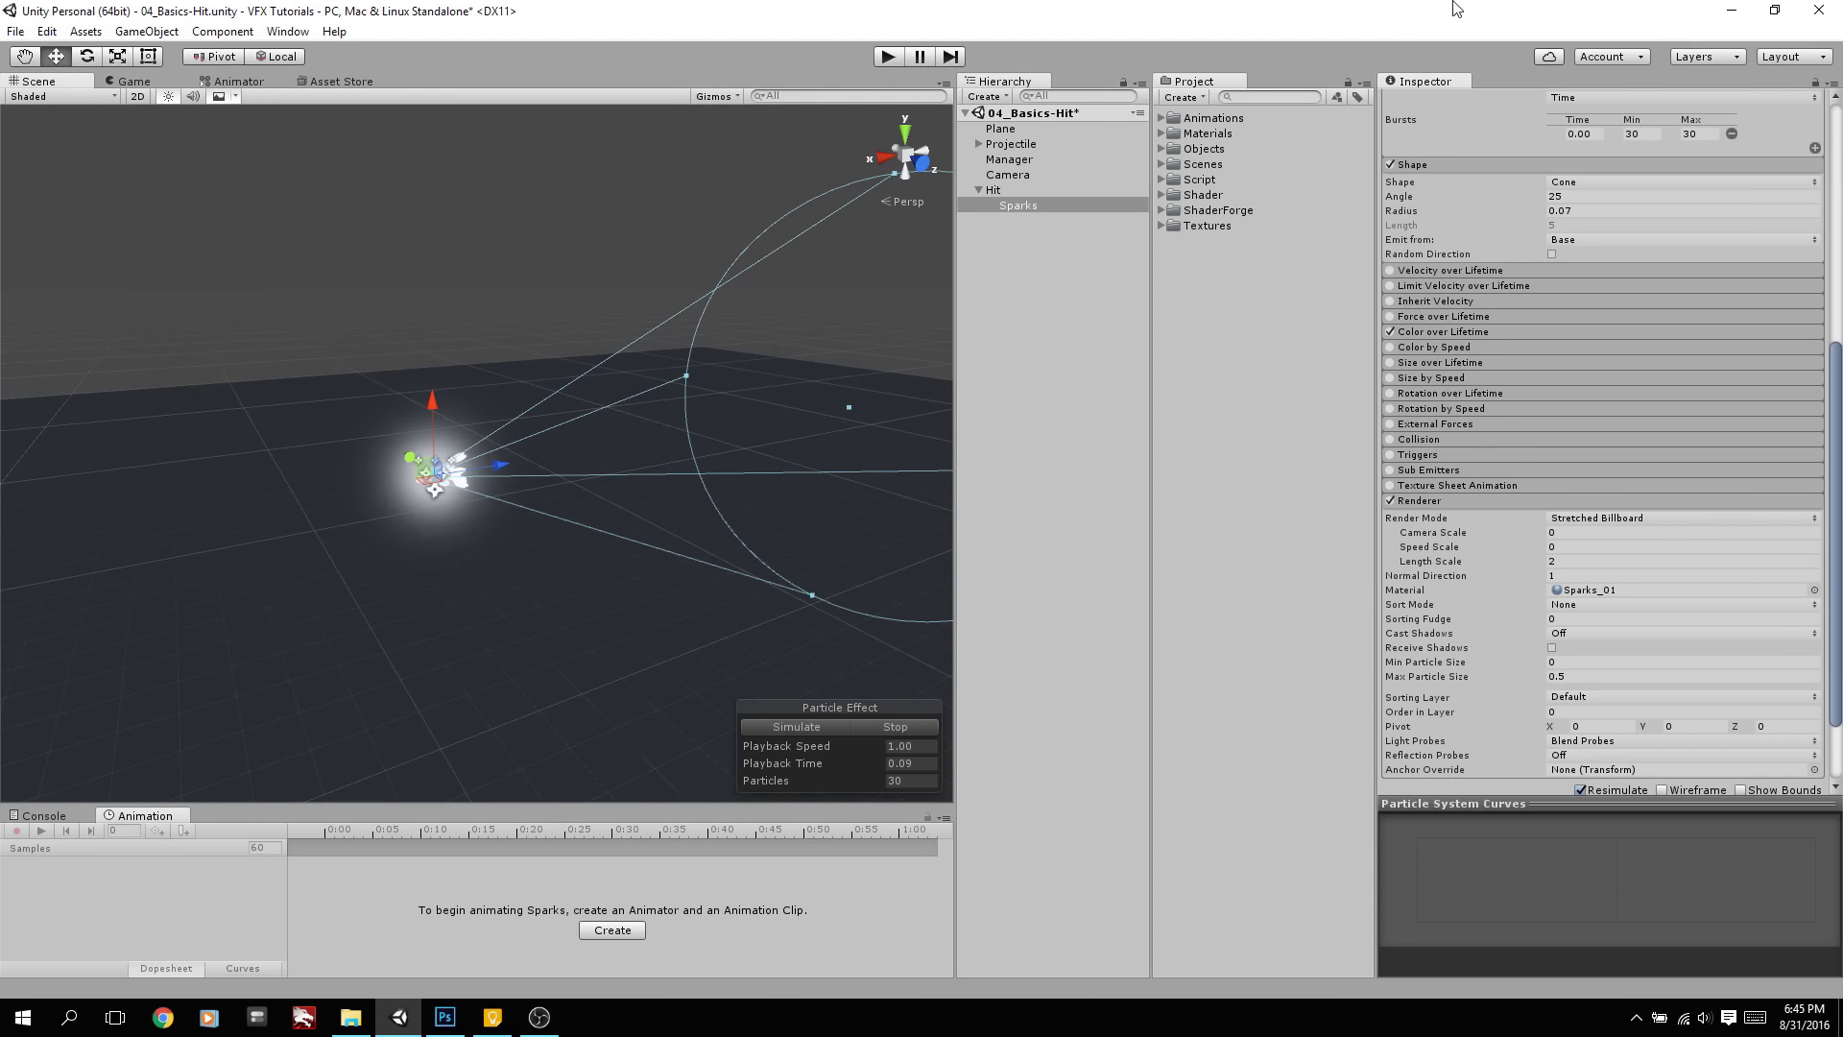
# Try a Speed Scale of 0.05 on the Sparks stretched billboards
pyautogui.click(1561, 547)
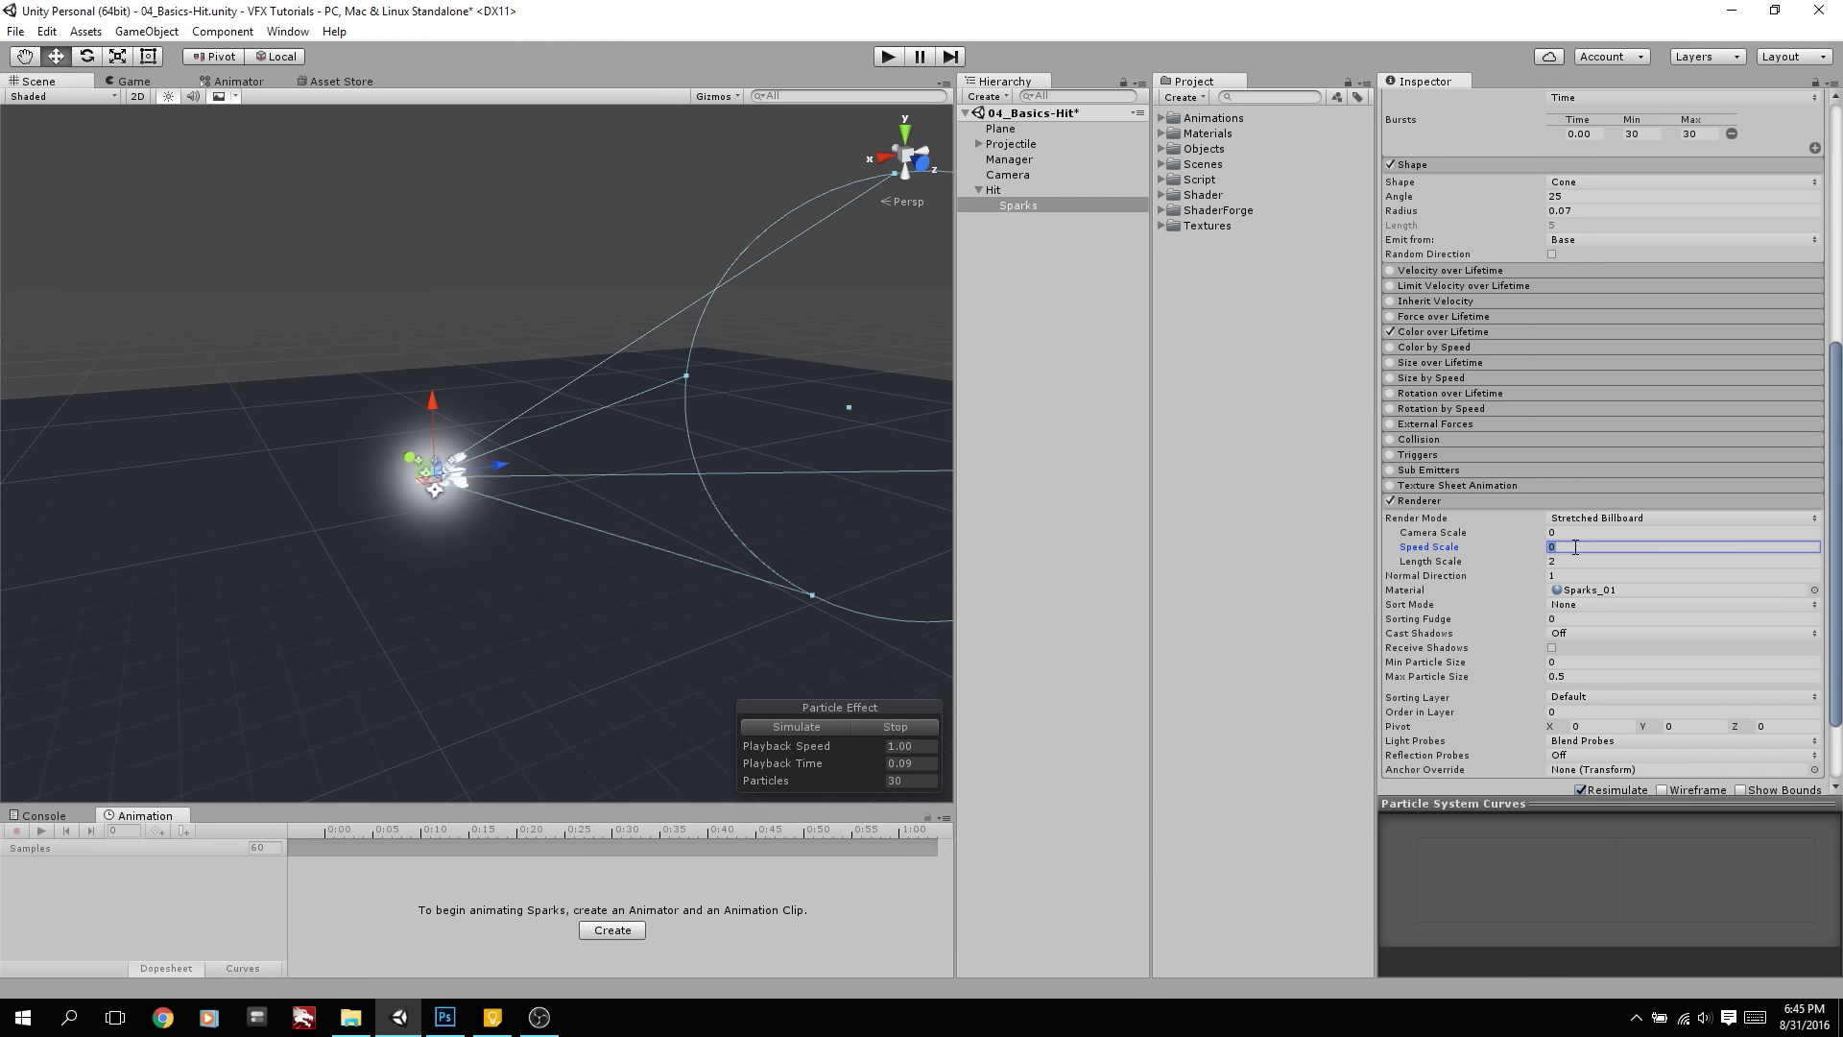
pyautogui.write('0.1')
pyautogui.write('0.05')
# Shift the Sparks emitter slightly along its forward axis and replay the burst, pausing it partway
pyautogui.moveTo(501, 470); pyautogui.dragTo(514, 463)
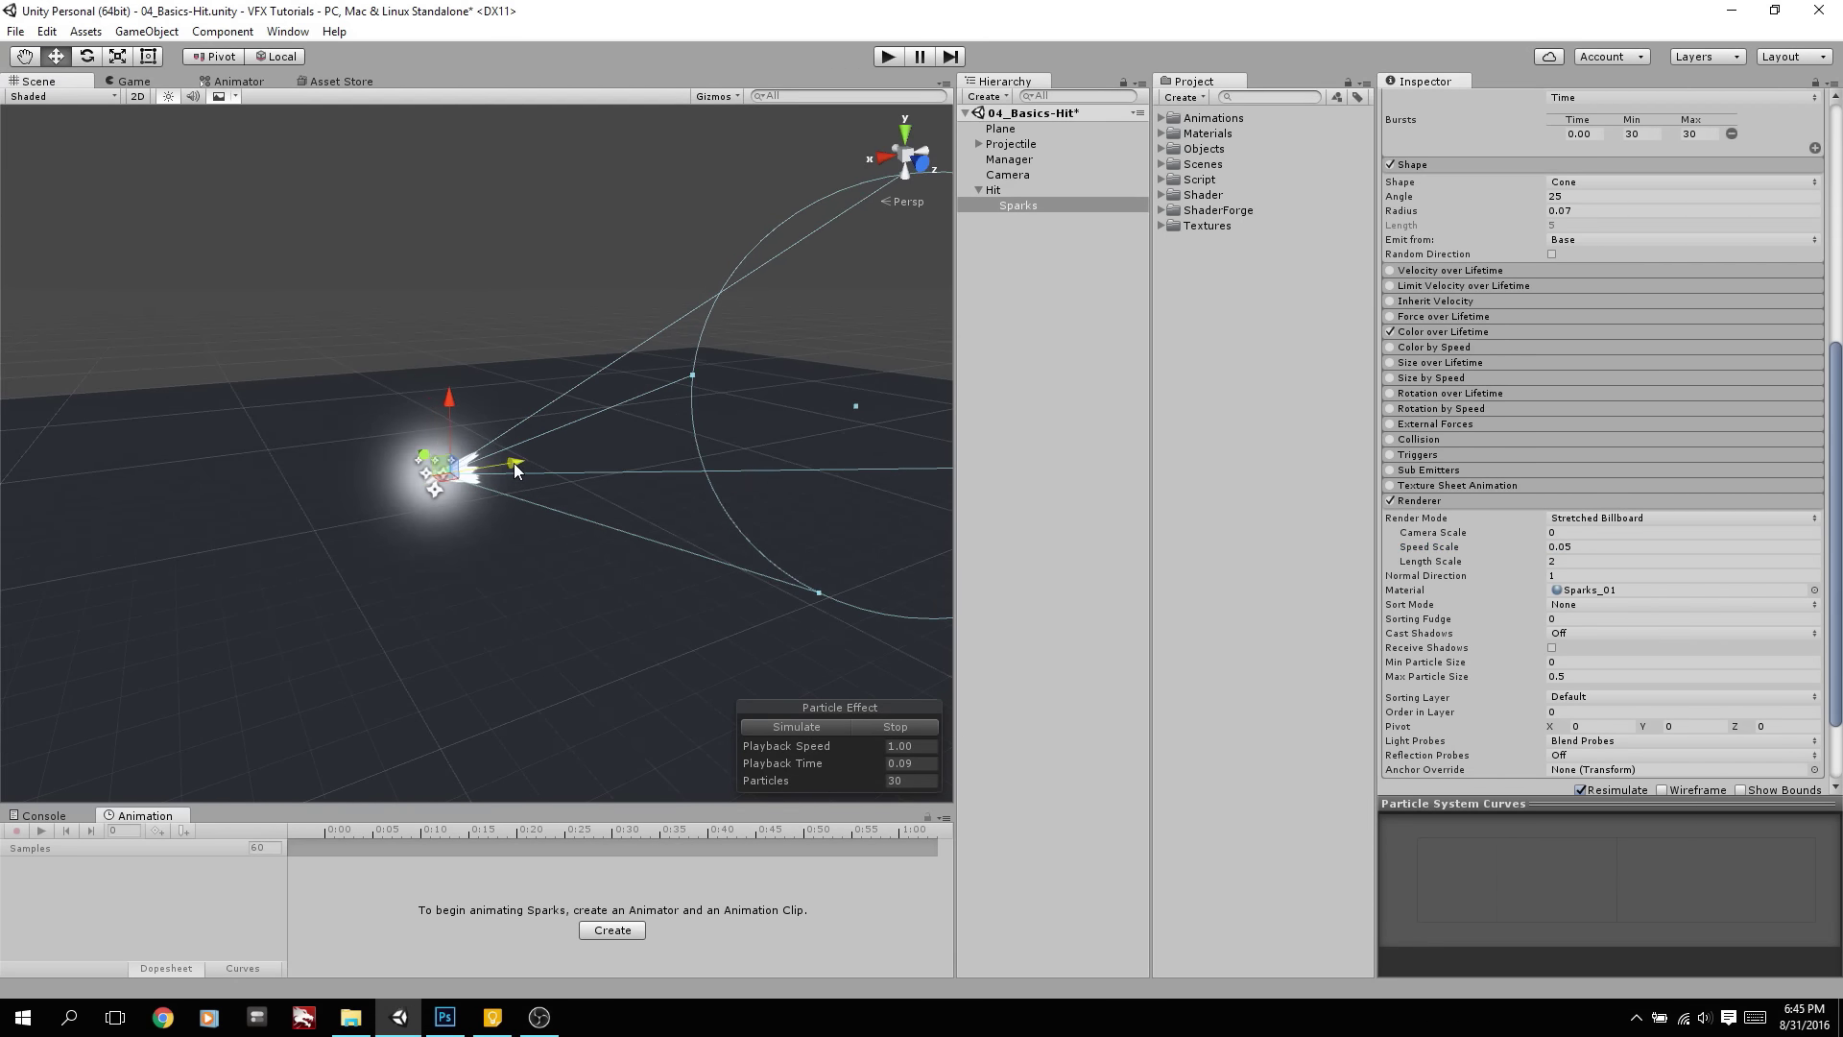
pyautogui.click(835, 732)
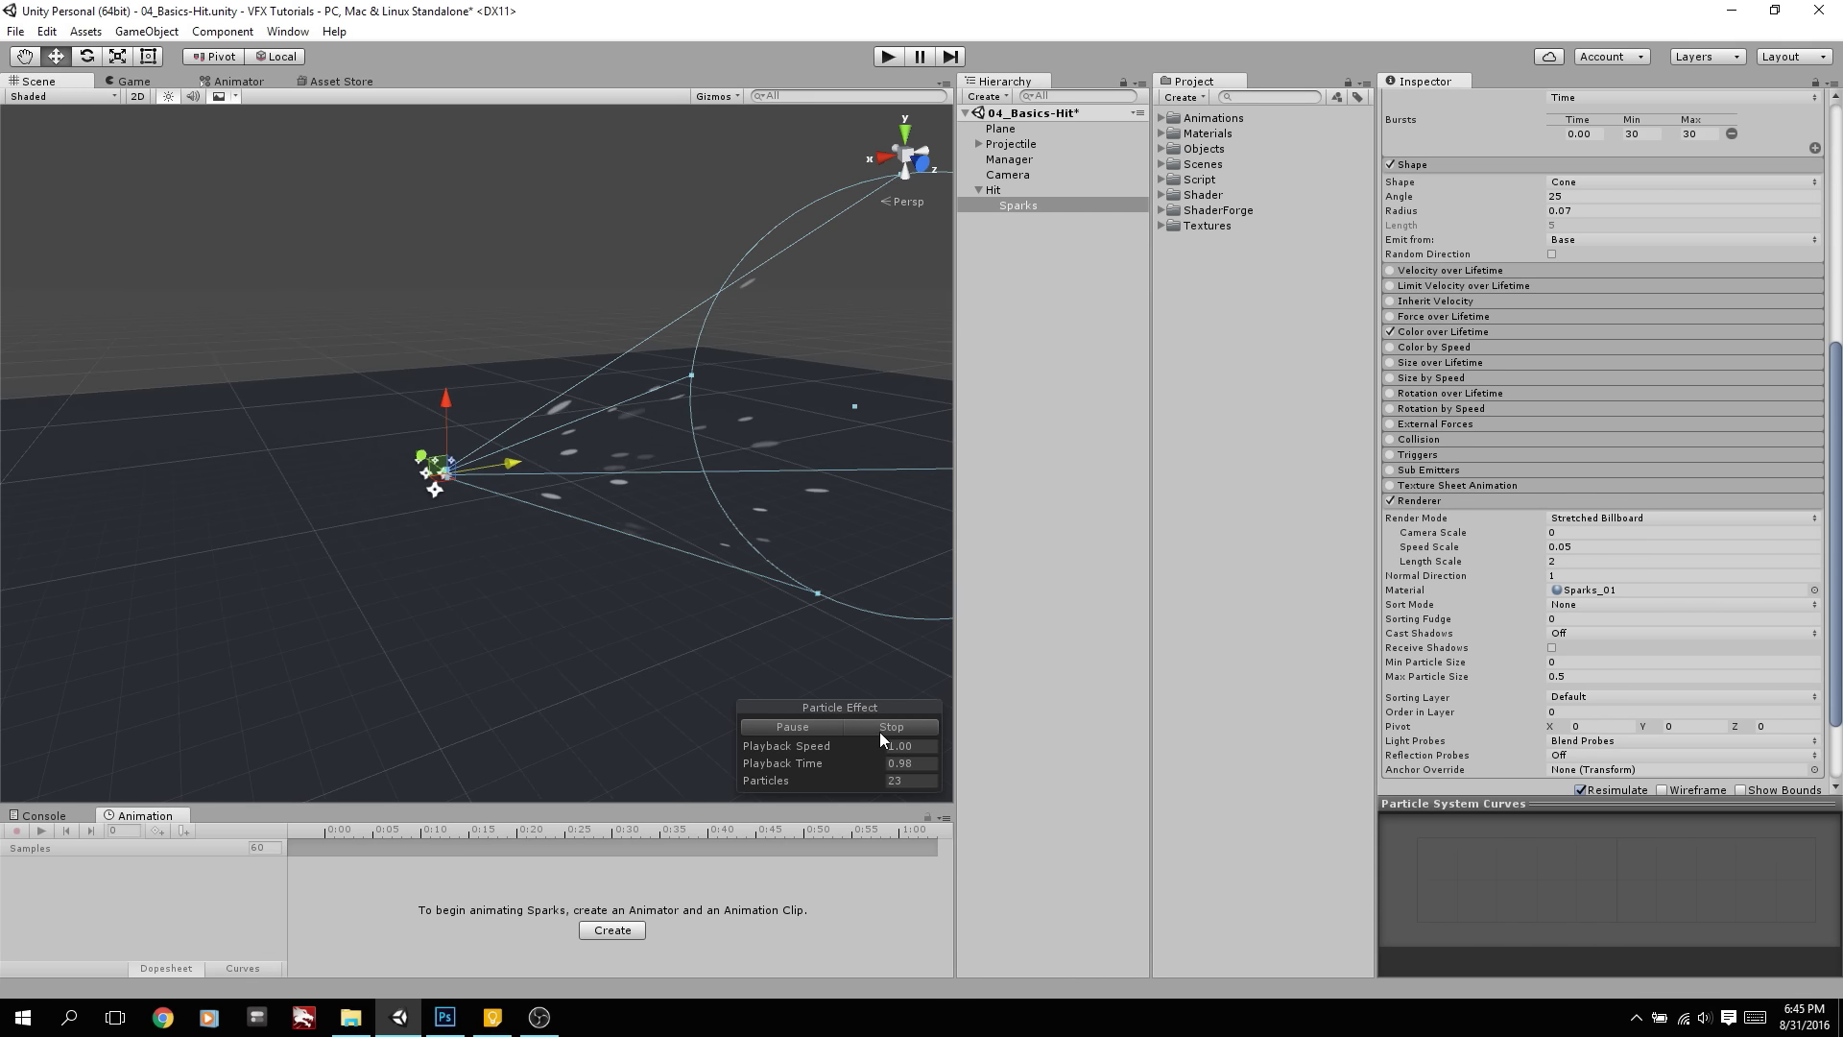
pyautogui.click(820, 726)
pyautogui.moveTo(672, 576)
pyautogui.keyDown('alt'); pyautogui.mouseDown()
pyautogui.moveTo(576, 479)
pyautogui.moveTo(649, 570)
pyautogui.mouseUp(); pyautogui.keyUp('alt')
# Set the Sparks renderer's Speed Scale to 0.1 and Length Scale to 1
pyautogui.click(1559, 544)
pyautogui.write('0.1')
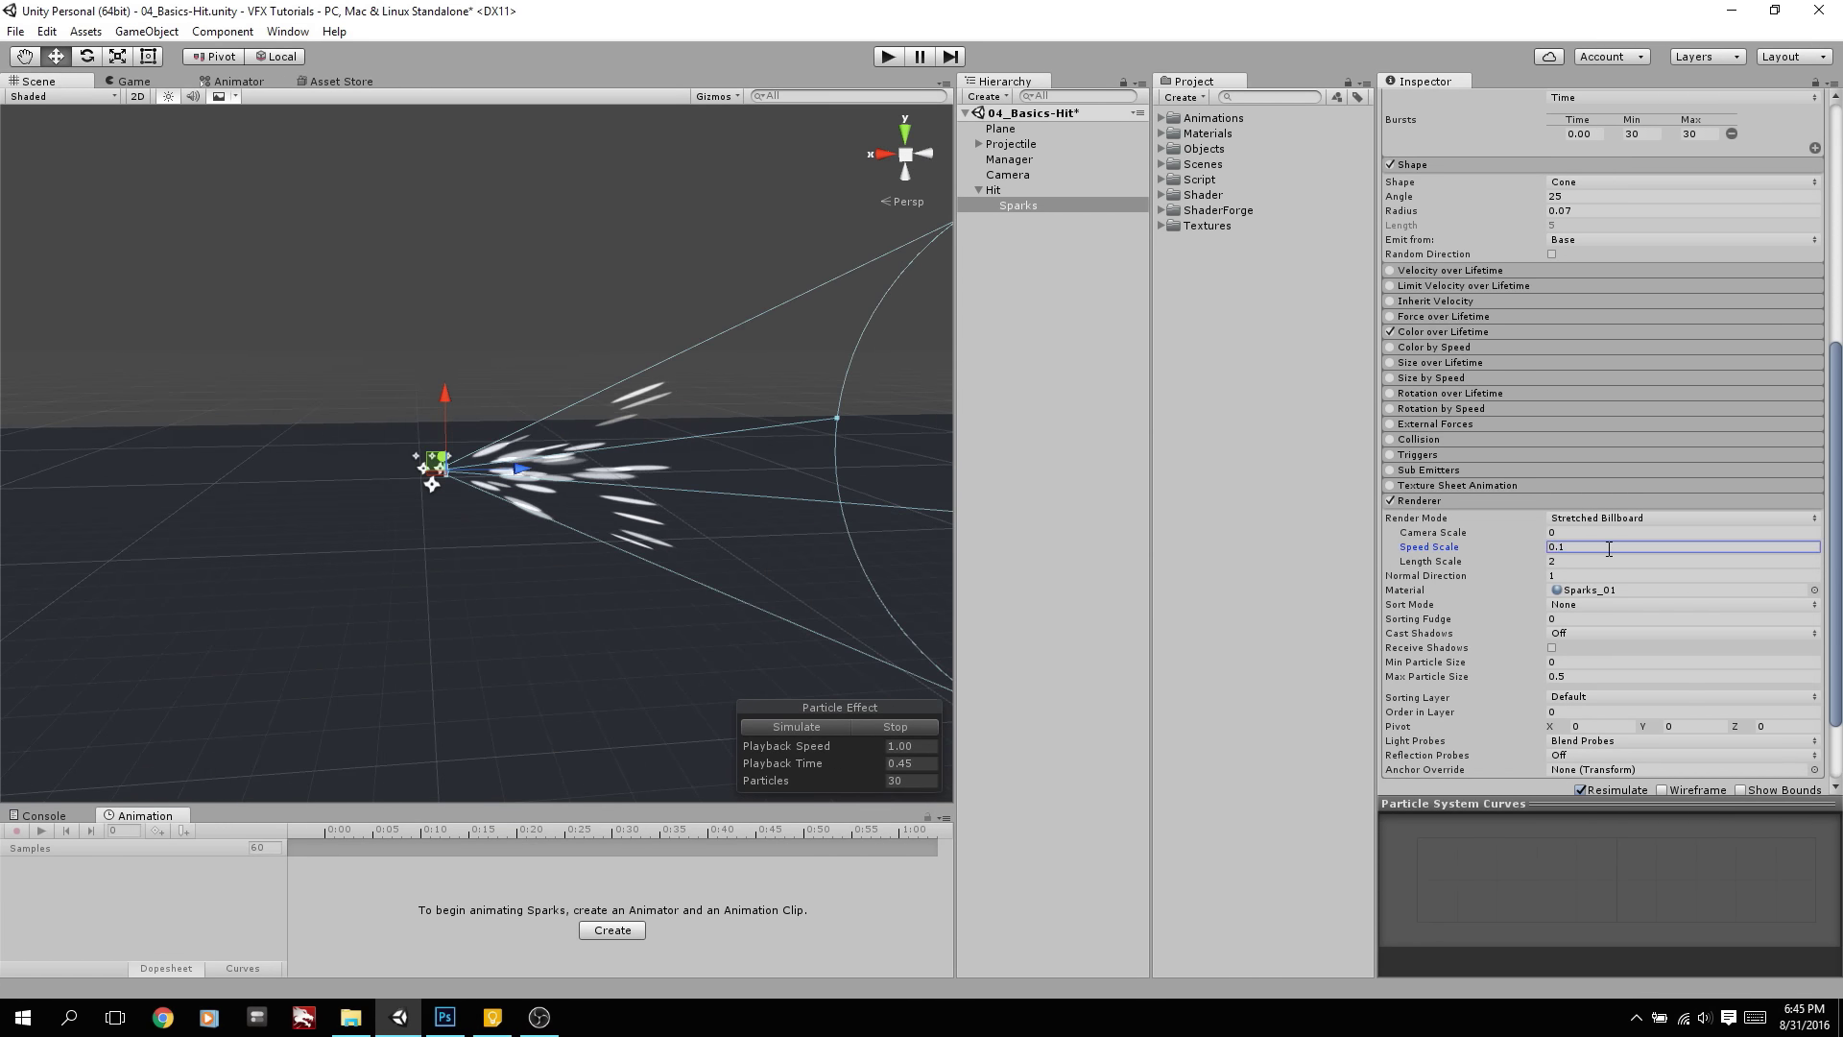
pyautogui.click(1567, 561)
pyautogui.write('1')
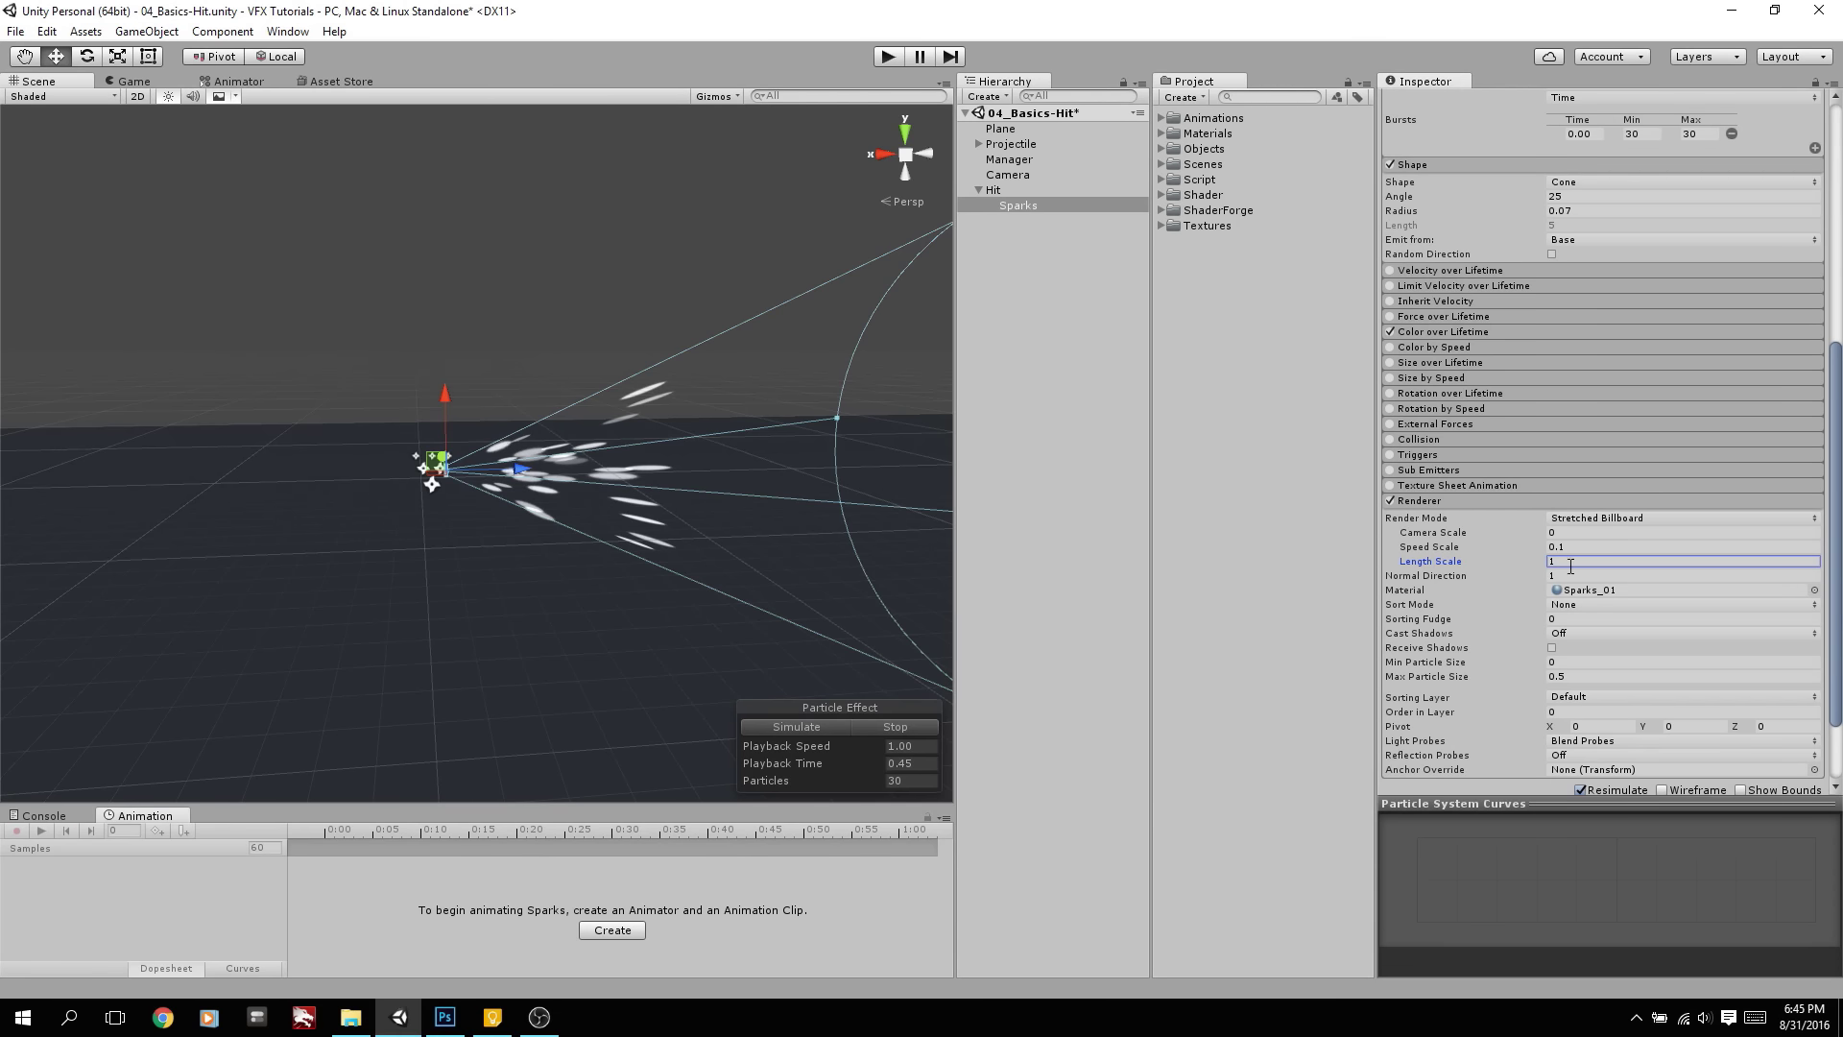
# Replay the hit effect several times to examine the speed-dependent stretching of the sparks
pyautogui.click(898, 725)
pyautogui.click(825, 725)
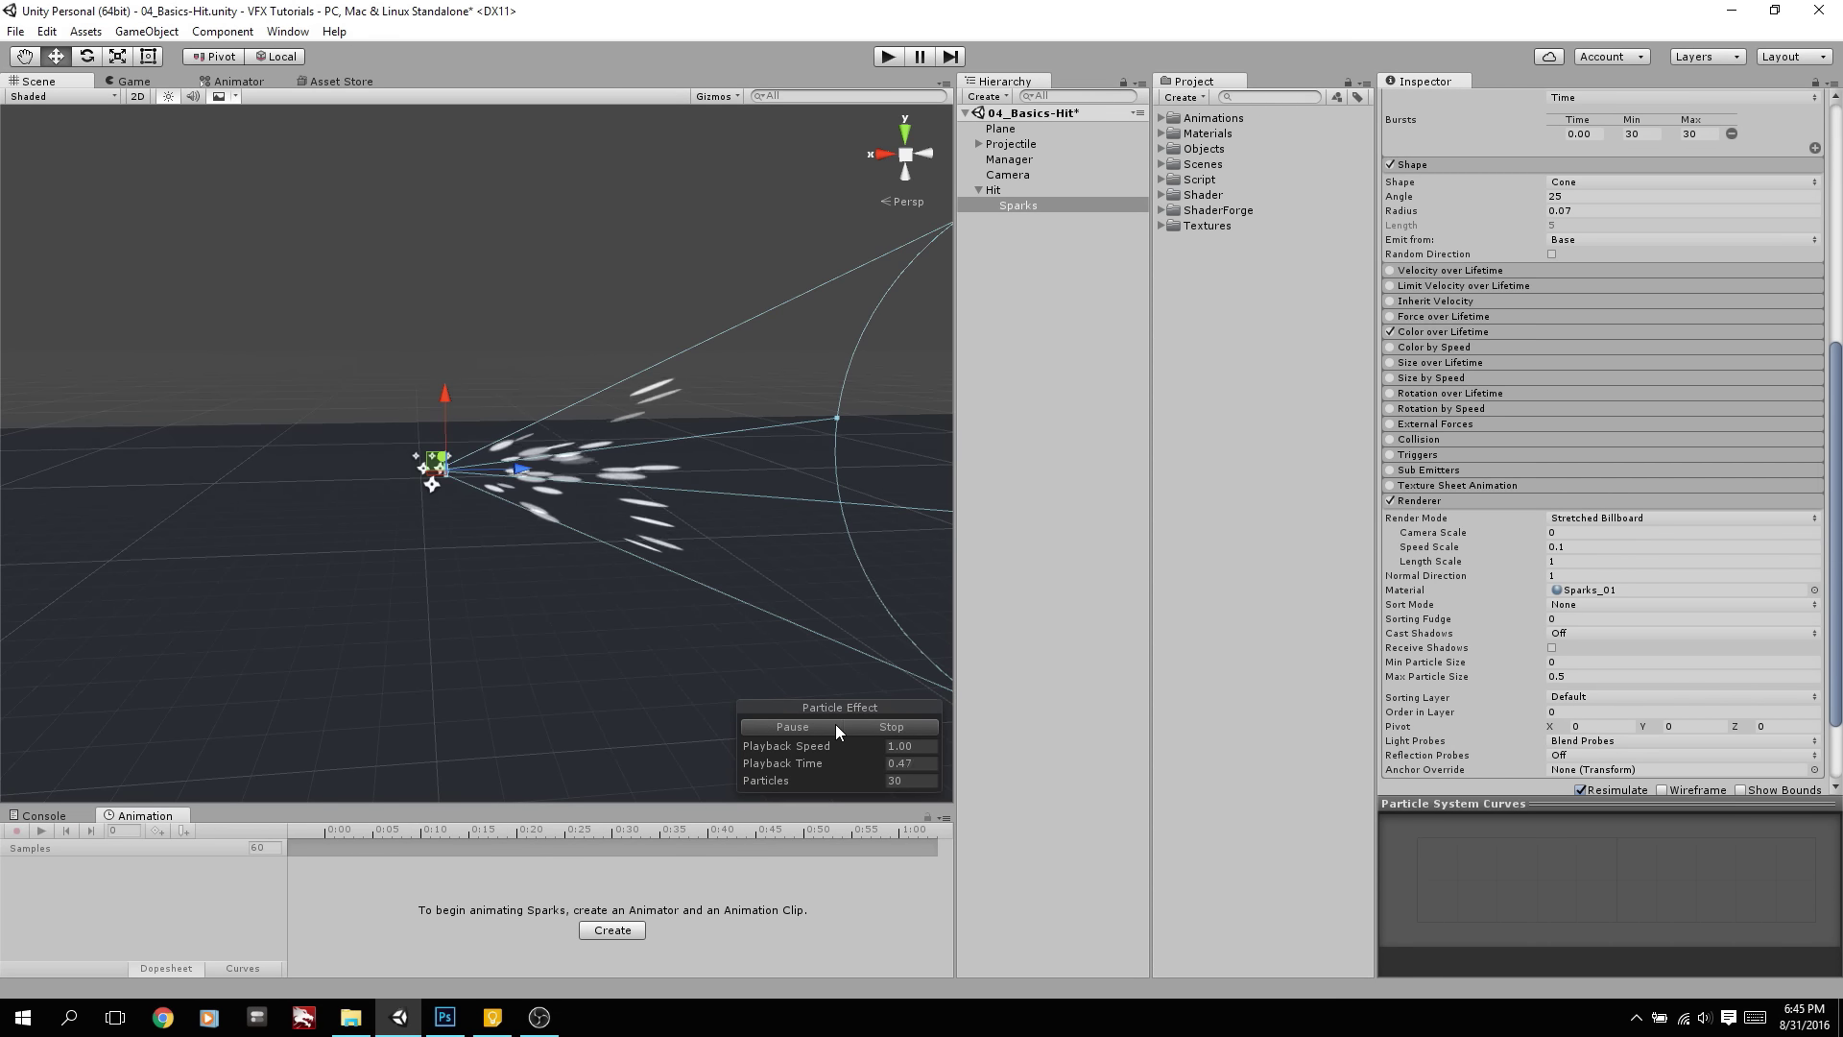
pyautogui.click(888, 725)
pyautogui.keyDown('alt'); pyautogui.moveTo(537, 508); pyautogui.dragTo(657, 566); pyautogui.keyUp('alt')
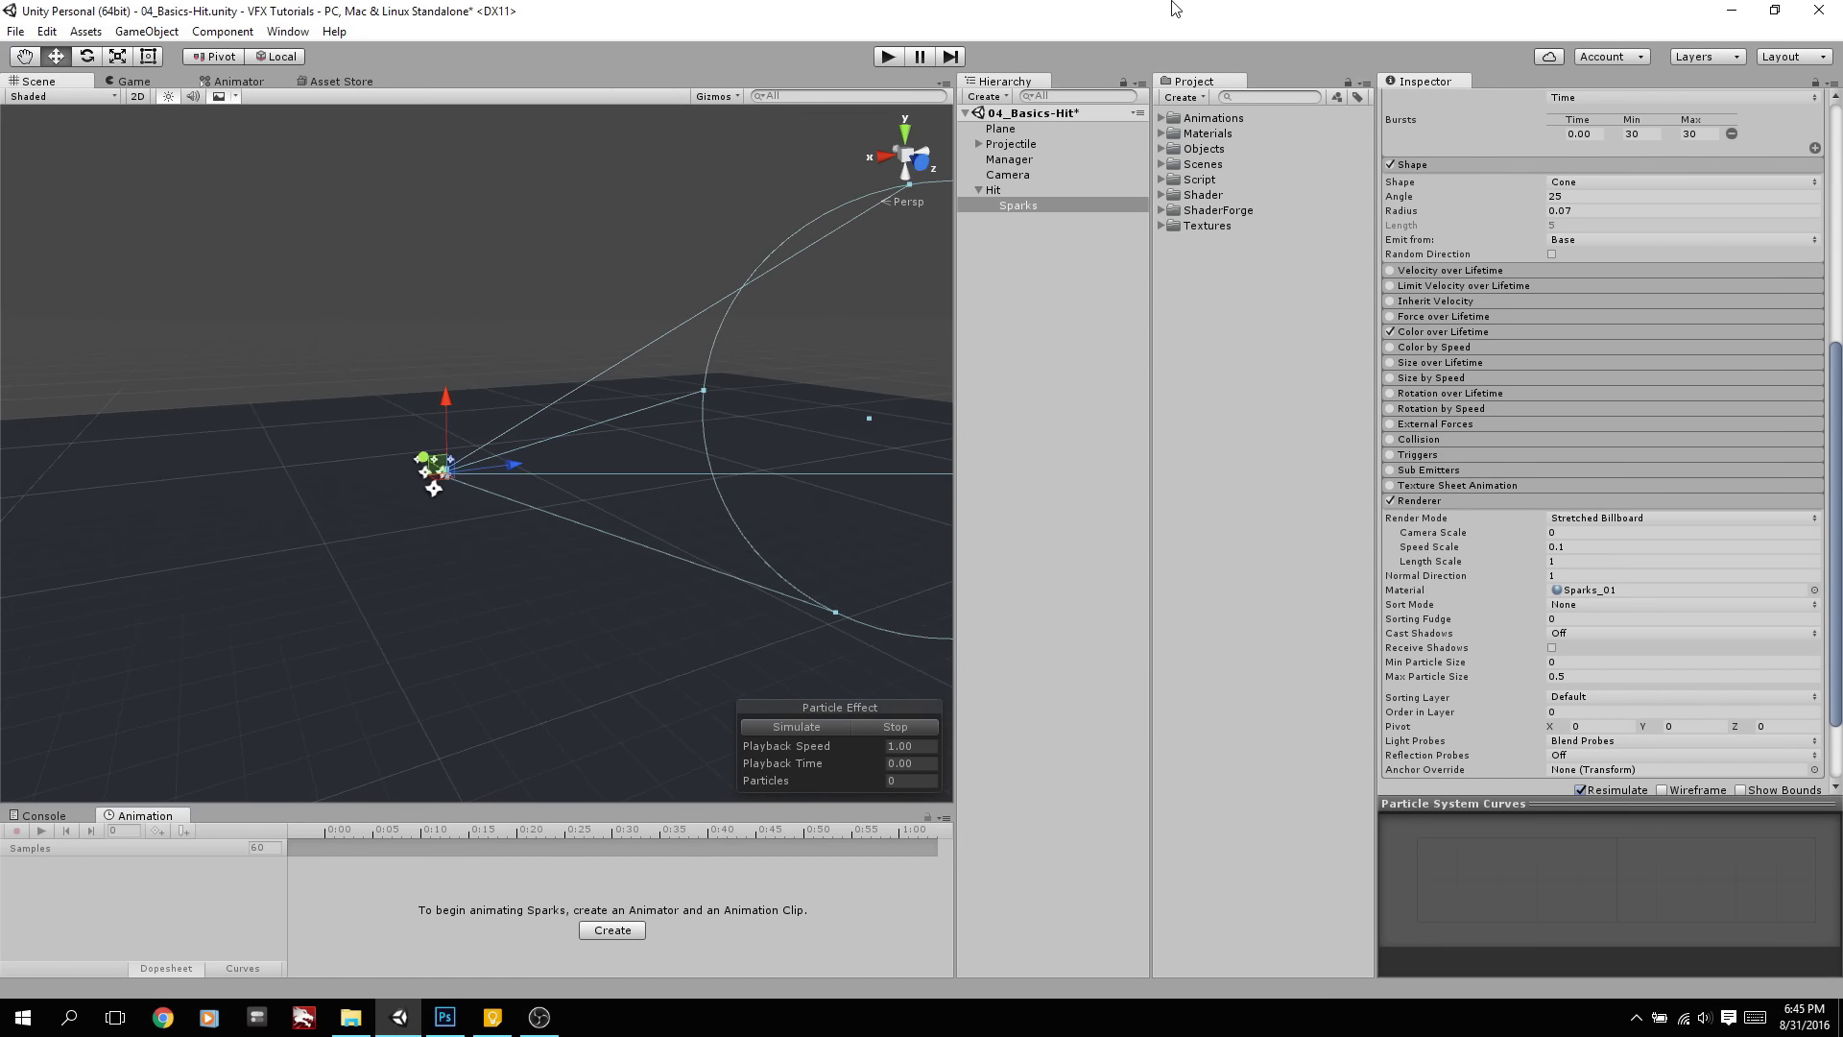
pyautogui.click(845, 727)
pyautogui.click(814, 728)
pyautogui.click(861, 729)
pyautogui.click(821, 725)
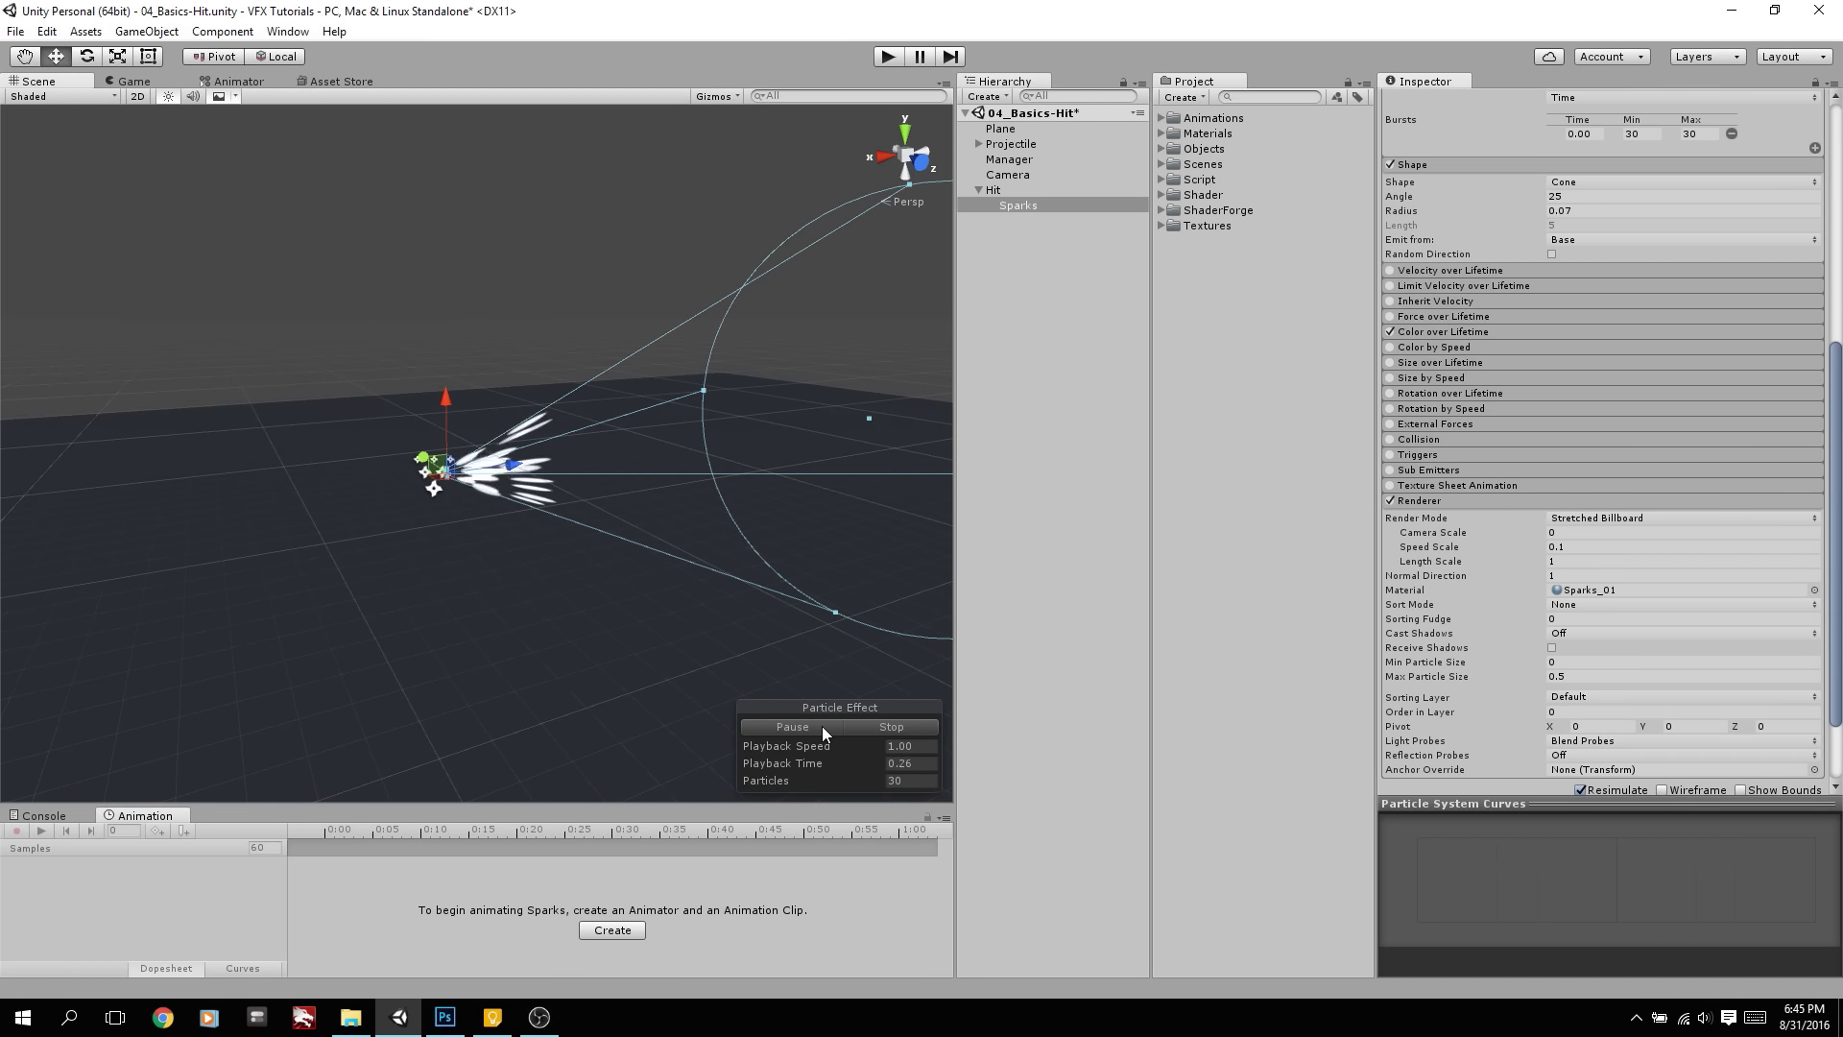
pyautogui.click(822, 726)
# Widen the Sparks emission cone to an angle of about 29 and replay the burst, pausing it partway
pyautogui.moveTo(835, 611); pyautogui.dragTo(831, 643)
pyautogui.keyDown('alt'); pyautogui.moveTo(718, 595); pyautogui.dragTo(649, 627); pyautogui.keyUp('alt')
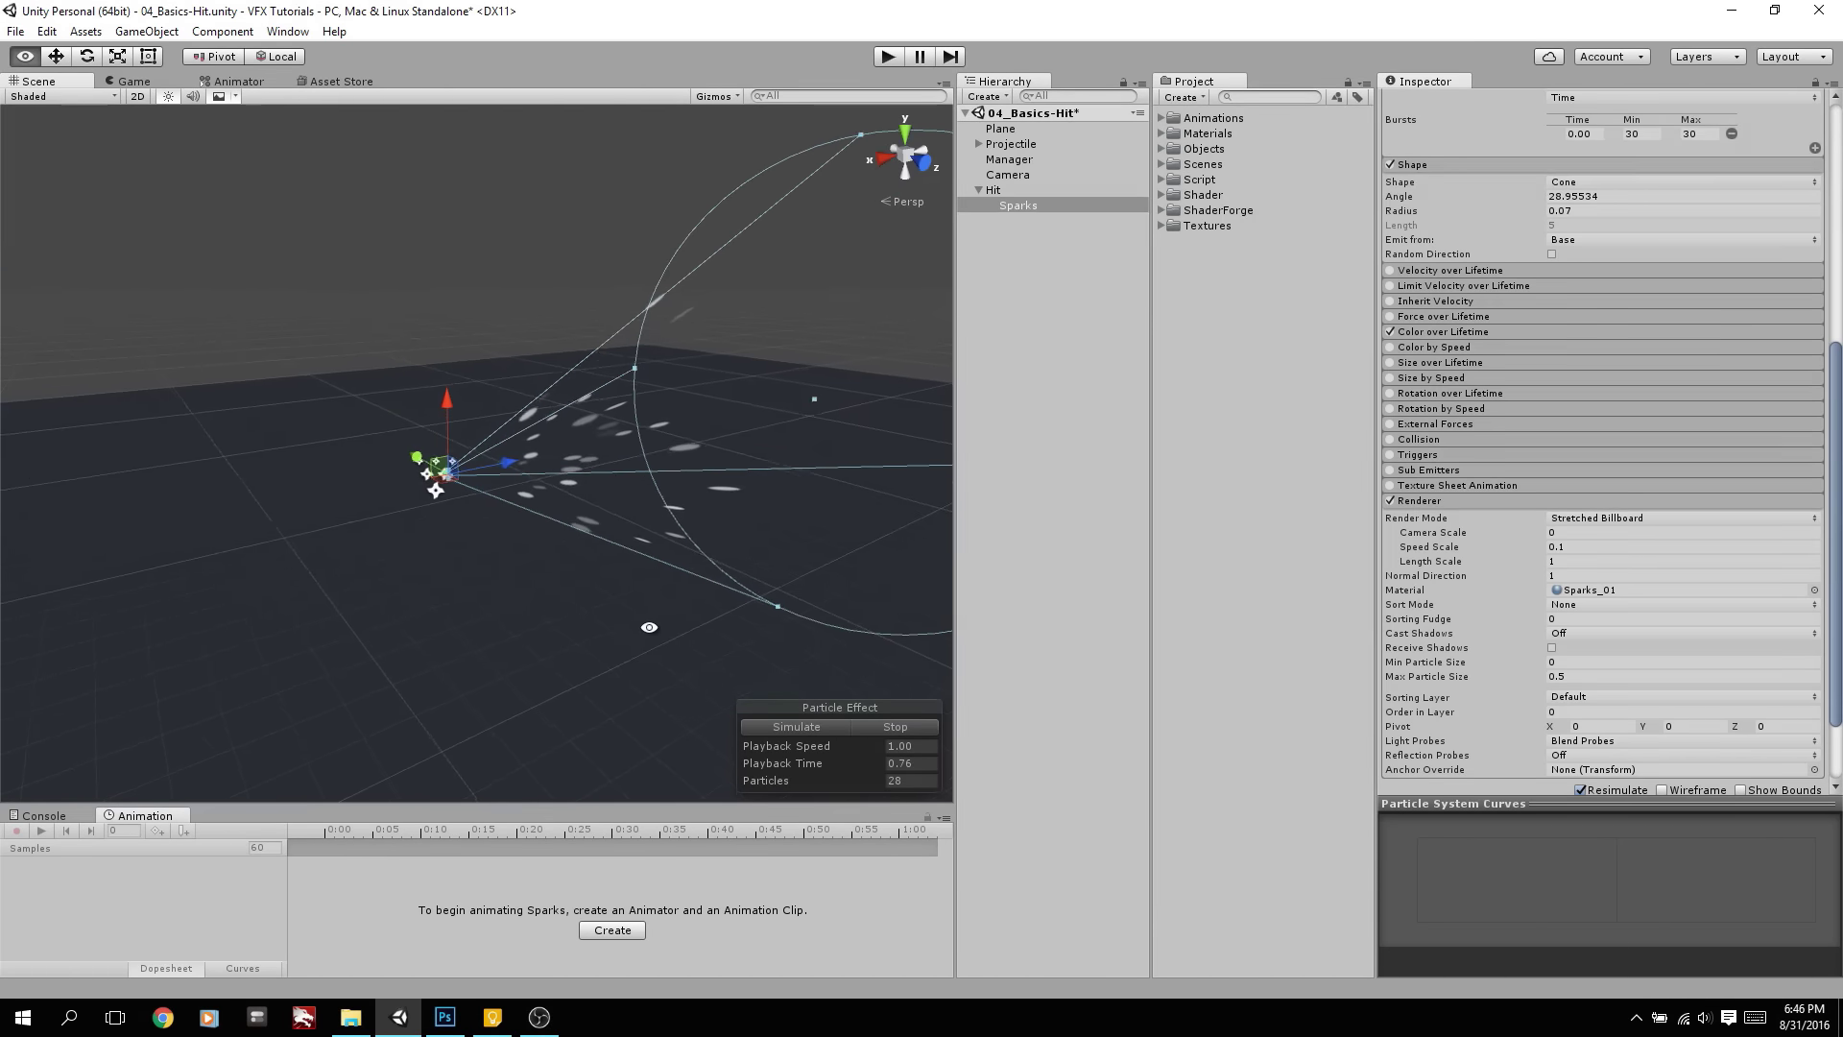
pyautogui.click(832, 729)
pyautogui.click(831, 730)
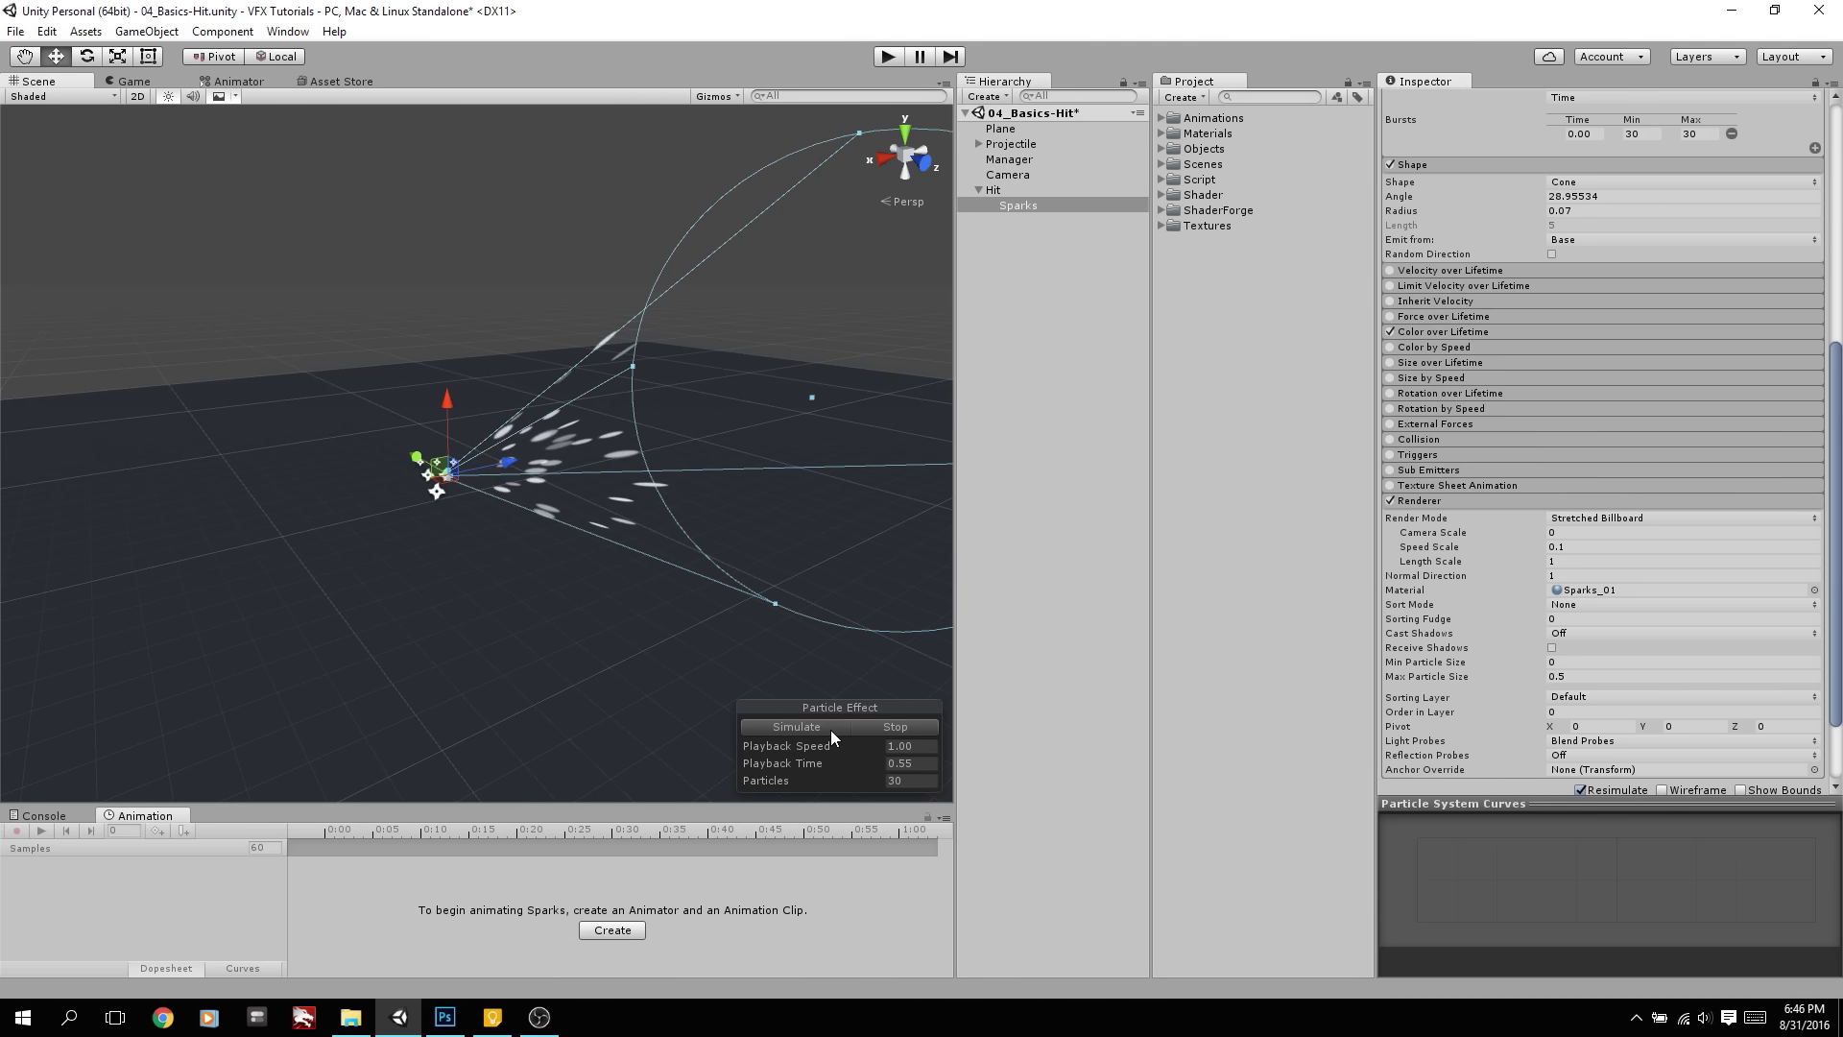
# Enable Limit Velocity over Lifetime on Sparks and switch its Speed to a curve
pyautogui.click(1437, 285)
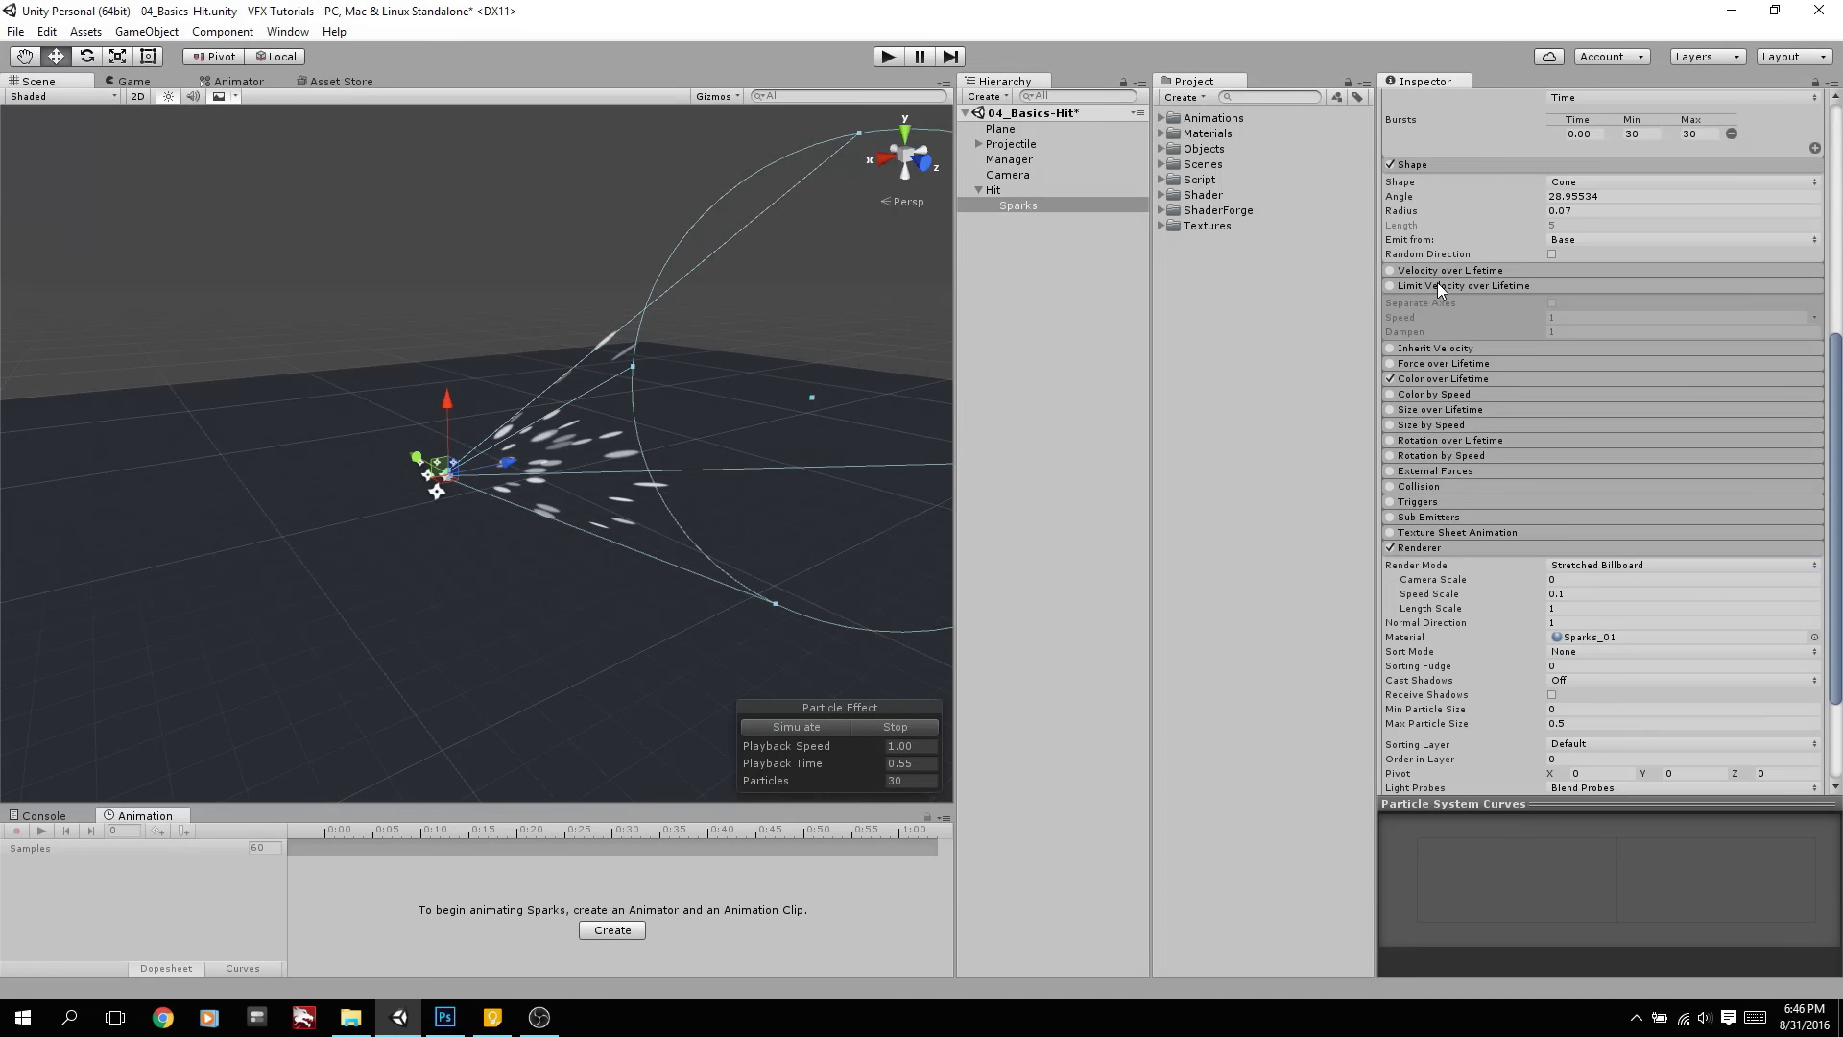
pyautogui.click(1389, 286)
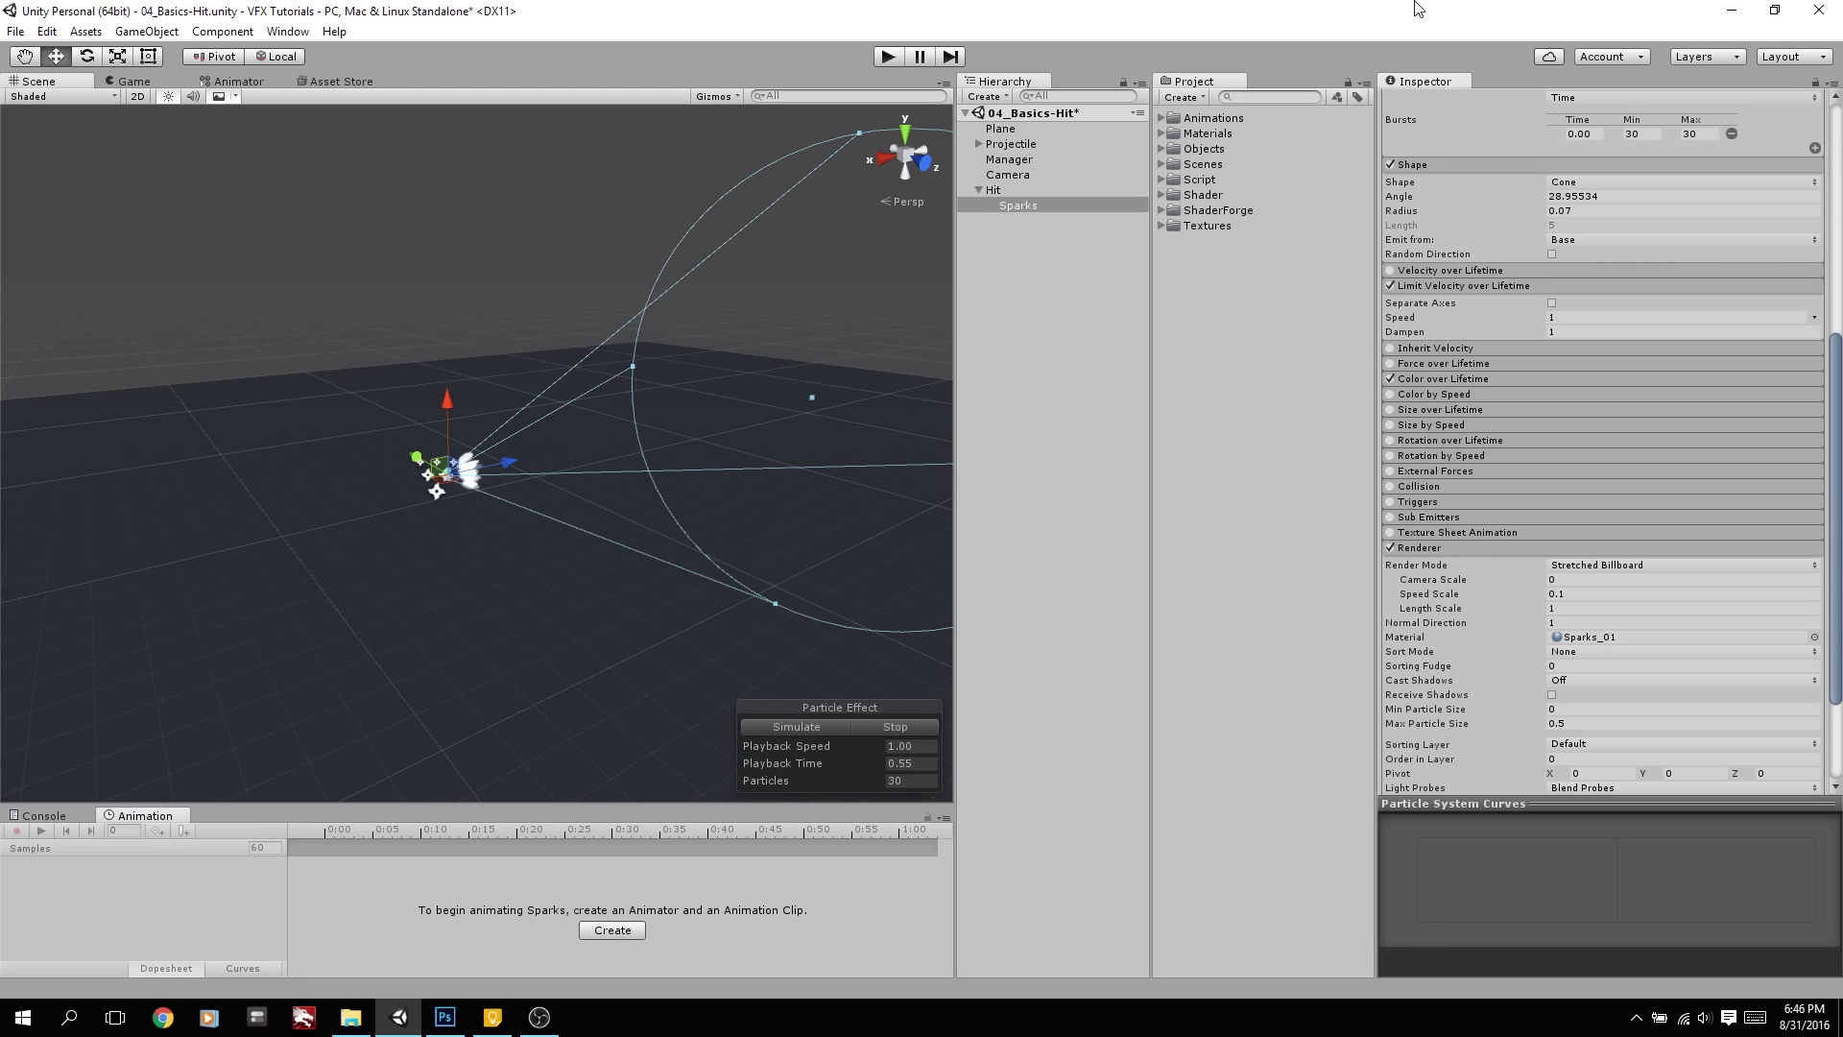
pyautogui.hotkey('ctrl', 's')
pyautogui.click(1814, 317)
pyautogui.click(1756, 358)
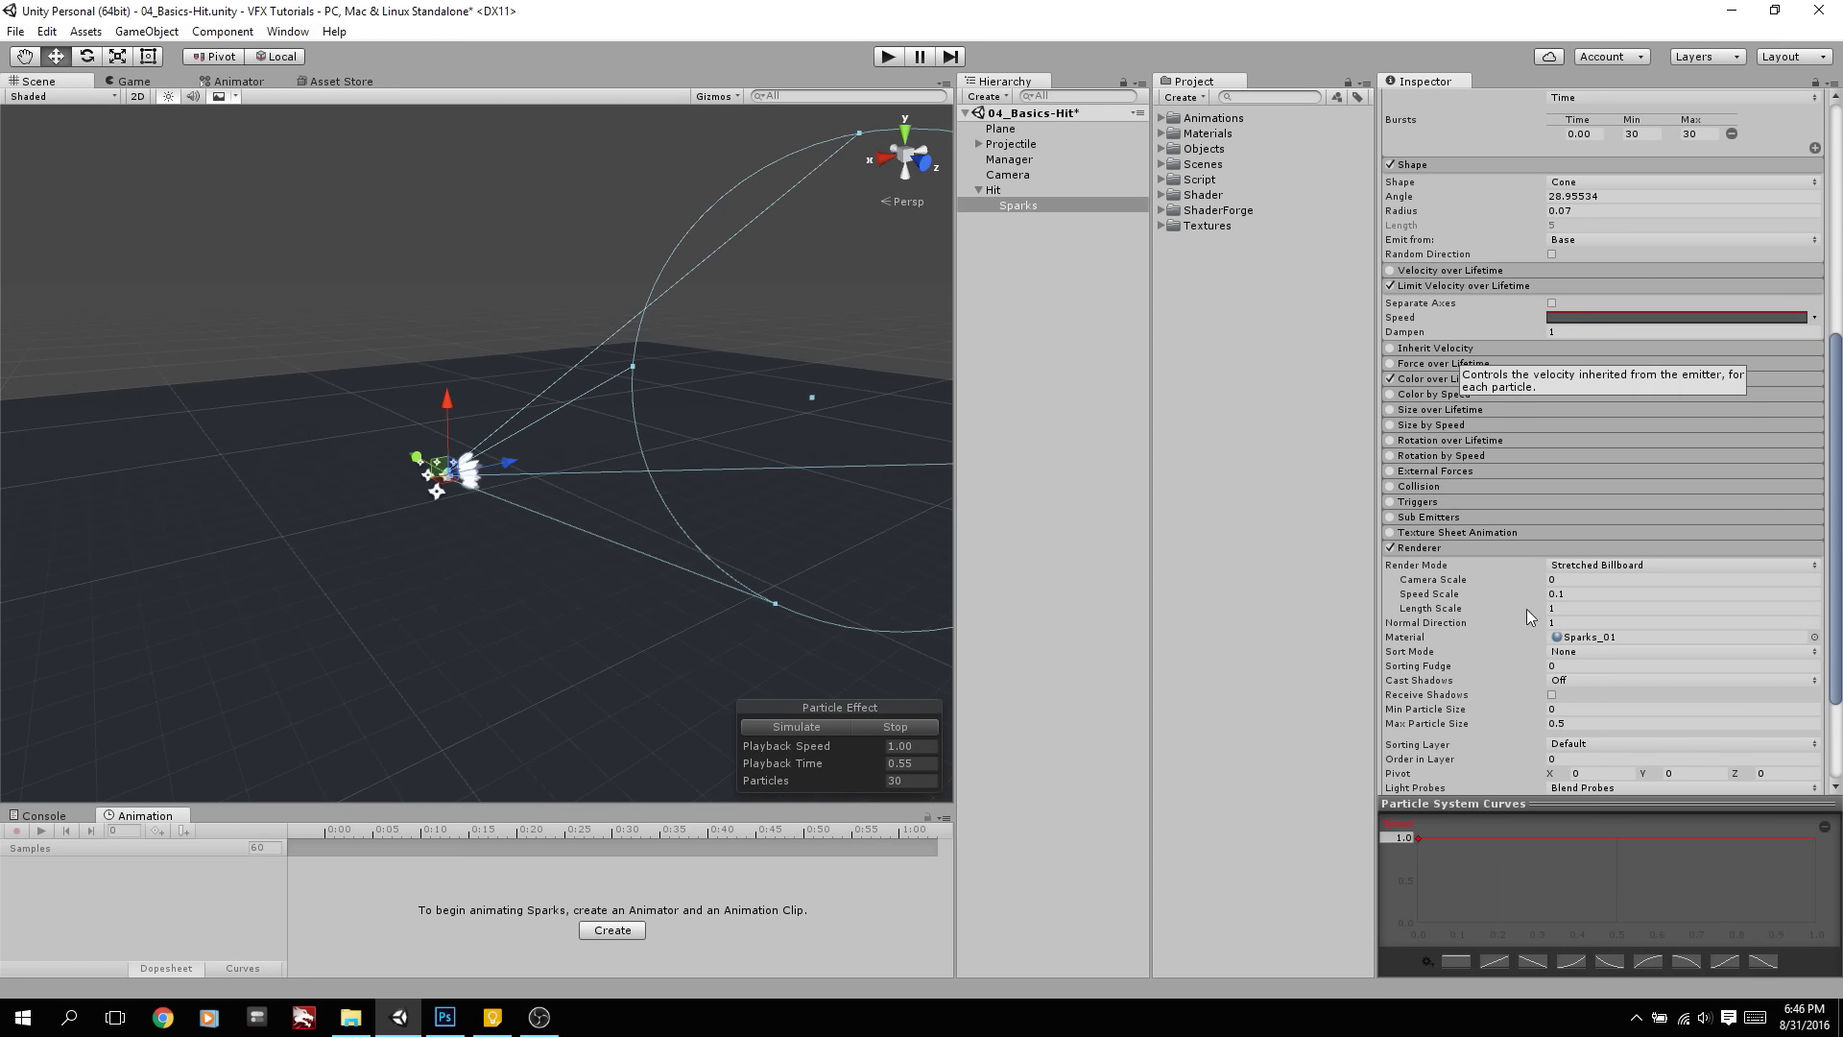
# Set the velocity limit curve's maximum to 10 and apply the preset that eases down to zero
pyautogui.scroll(5, 1488, 486)
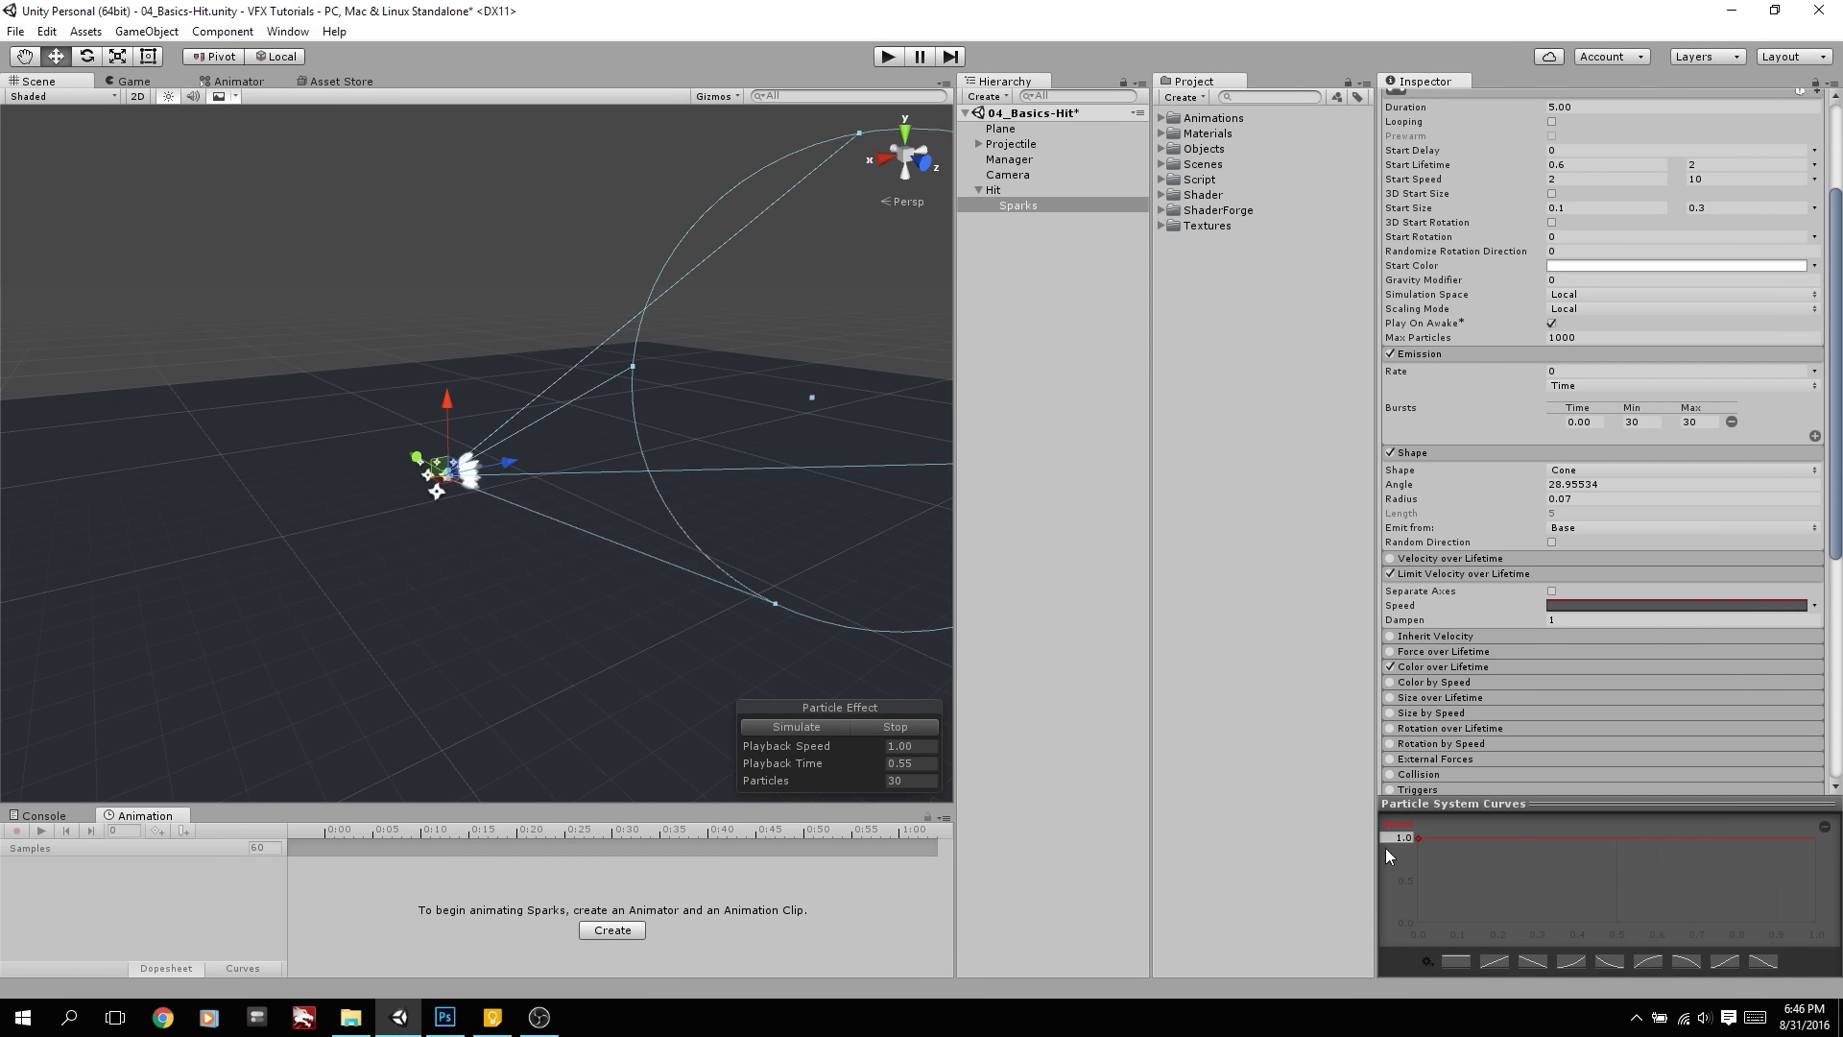
pyautogui.write('10')
pyautogui.press('Return')
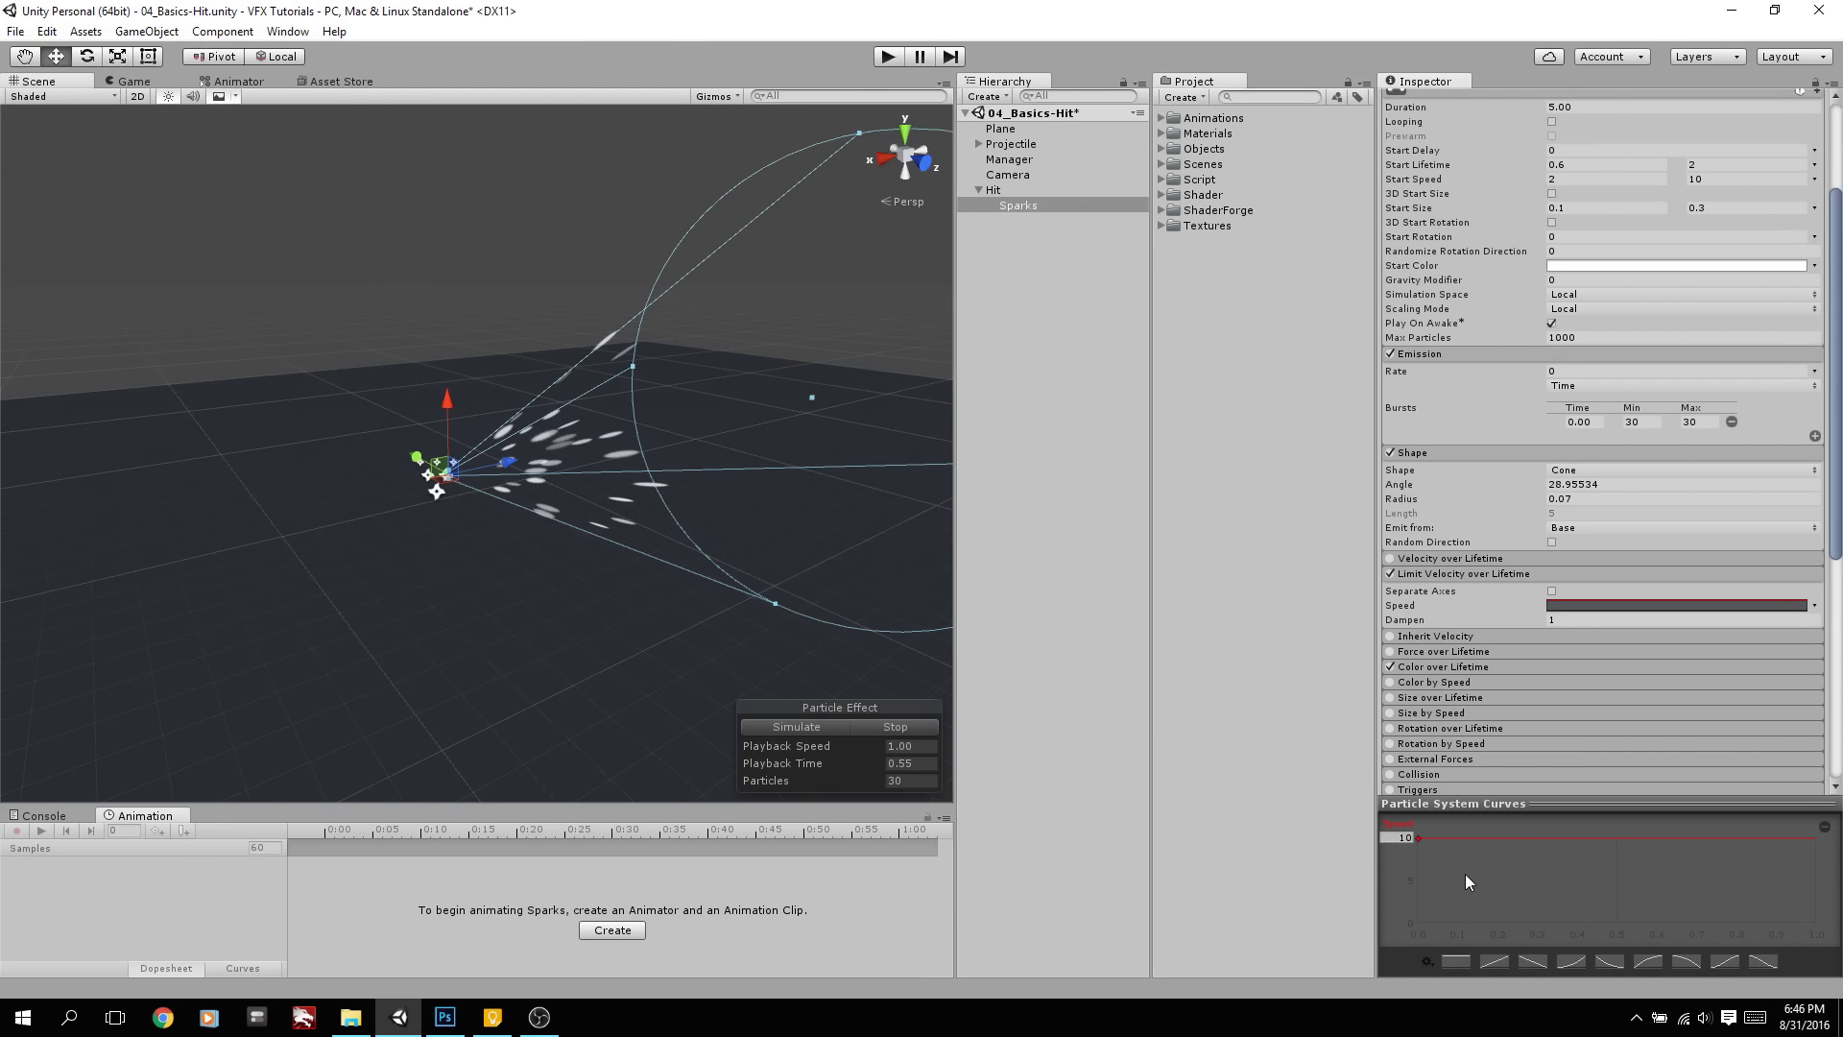
pyautogui.click(1755, 959)
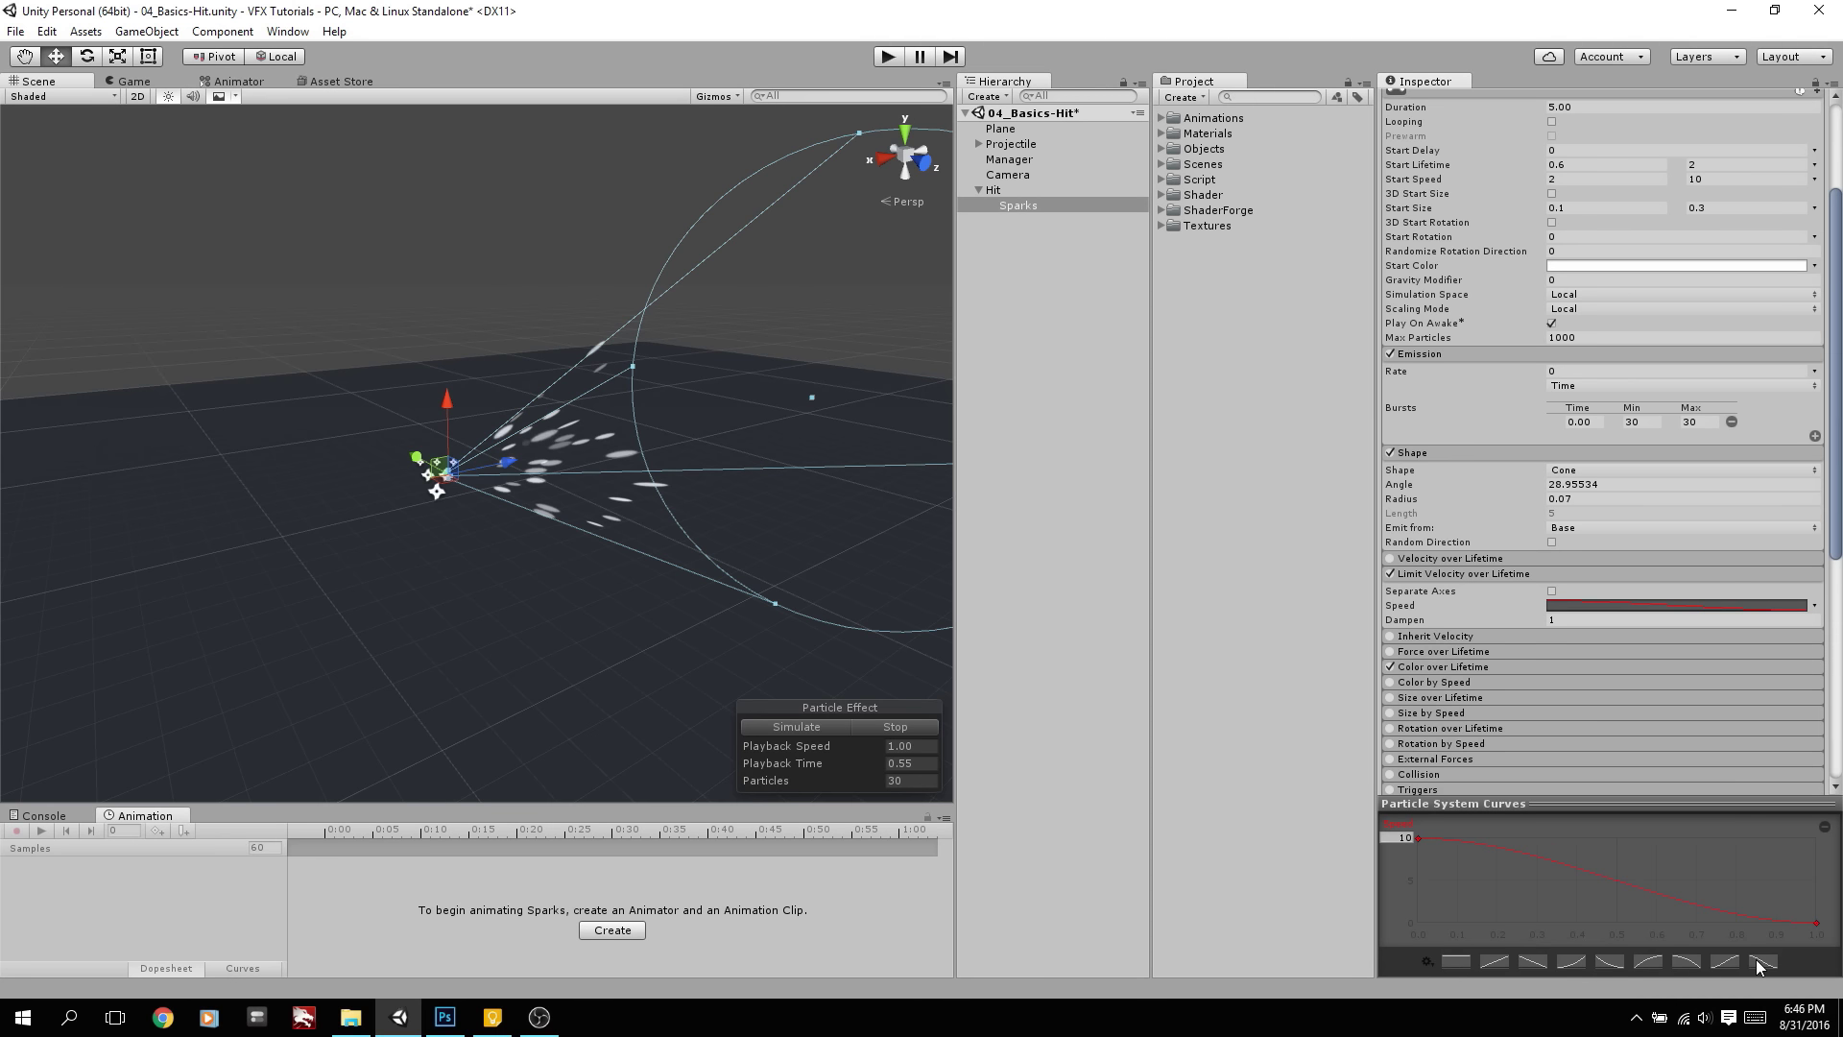
# Replay the effect repeatedly to examine how the sparks slow down over their lifetime
pyautogui.click(841, 730)
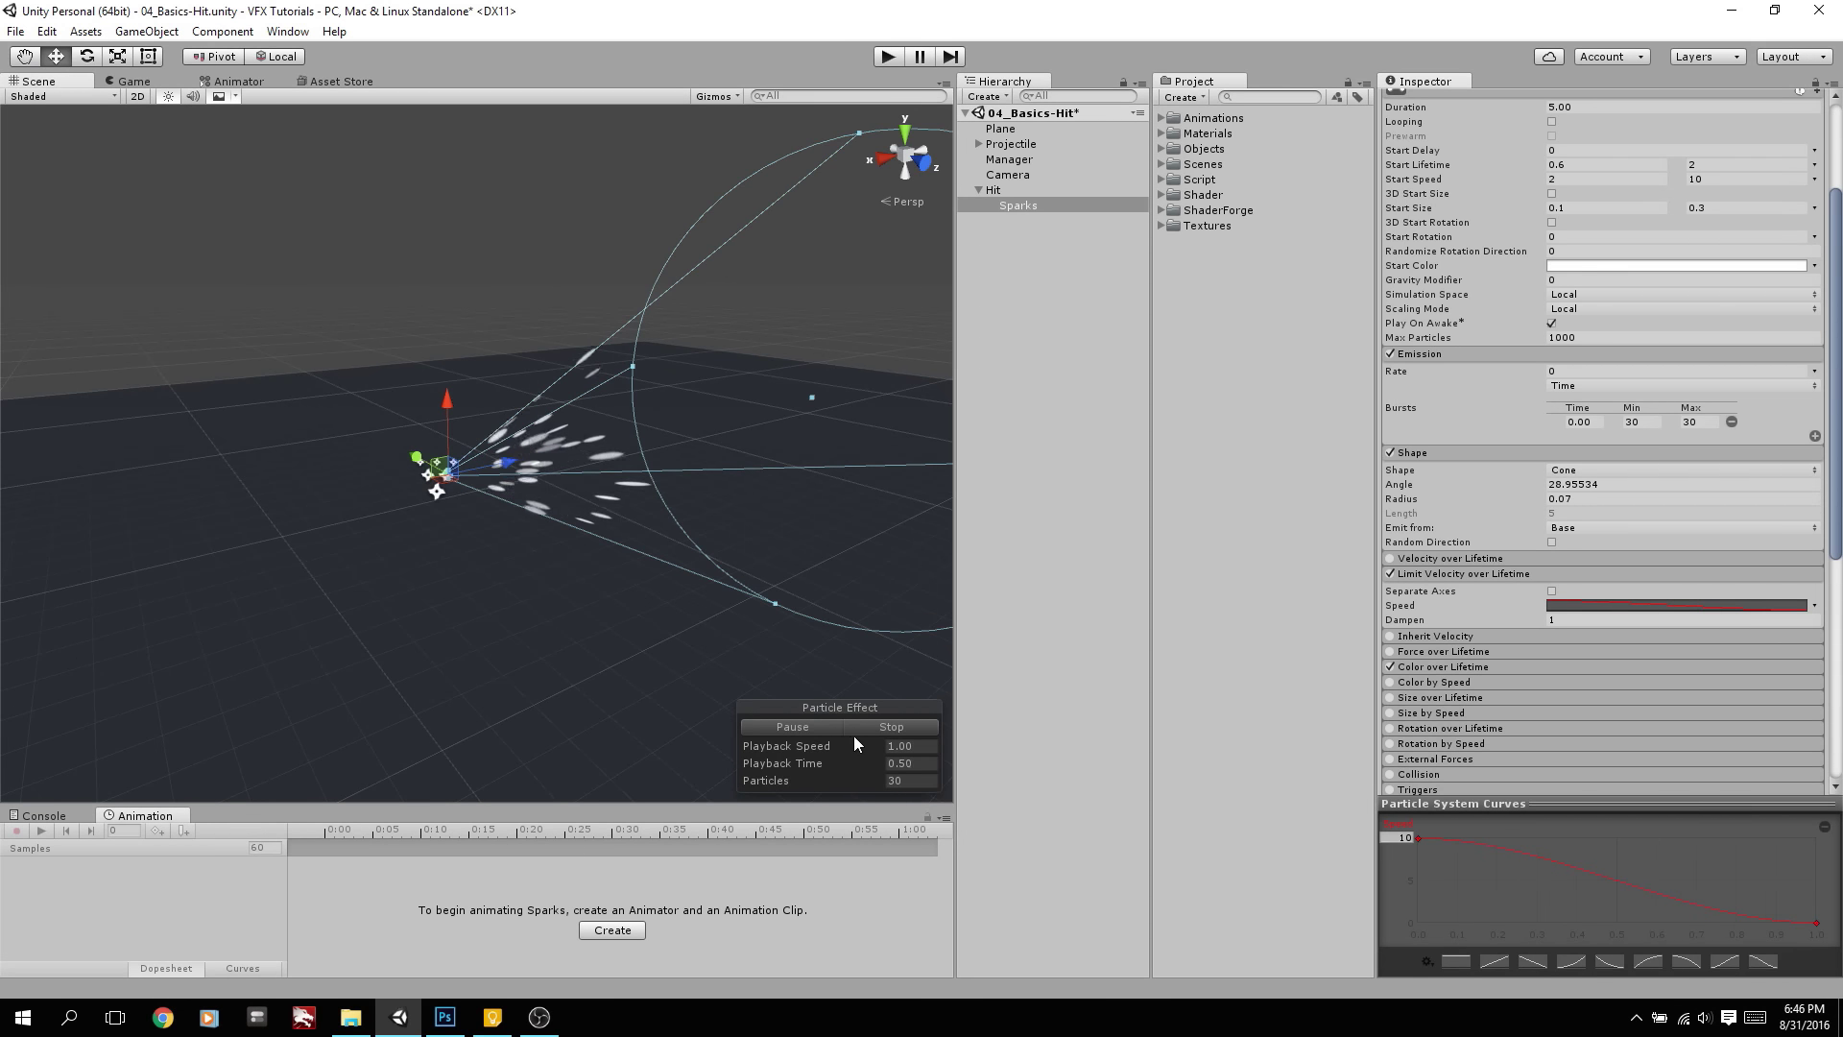
pyautogui.click(878, 729)
pyautogui.click(837, 729)
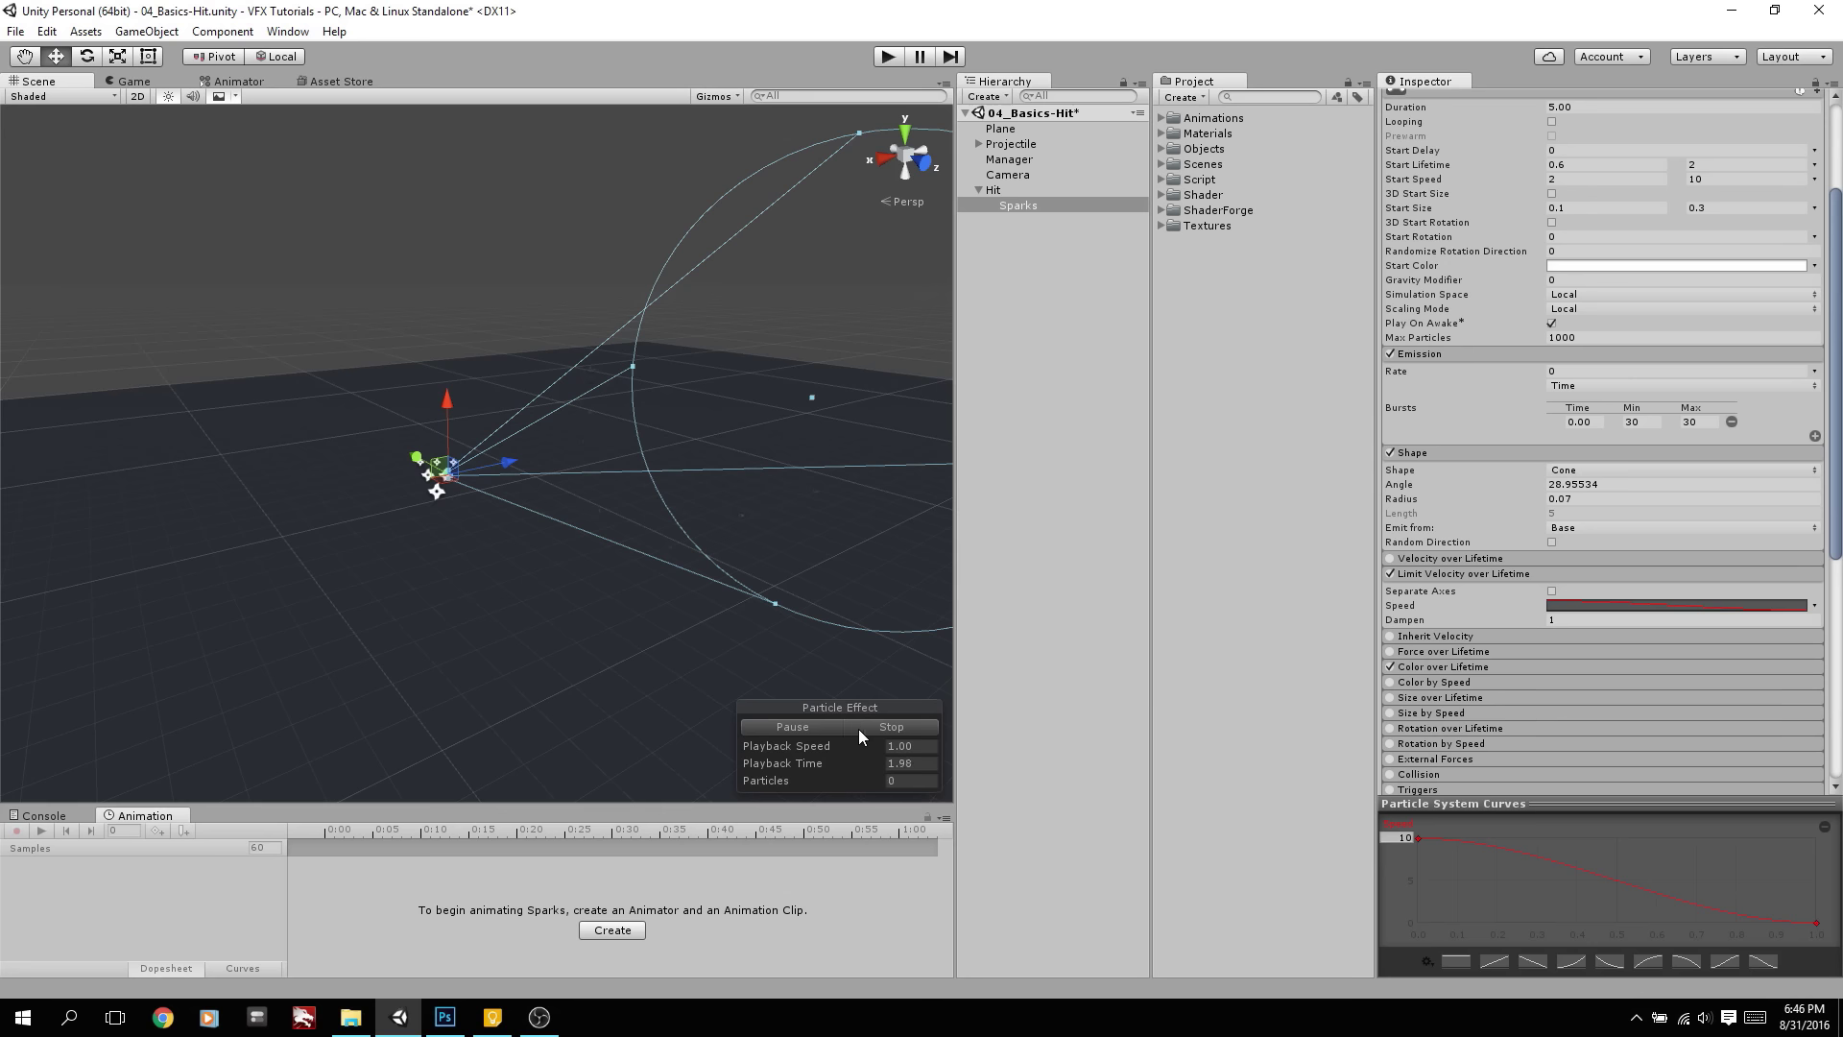
pyautogui.click(858, 729)
pyautogui.click(814, 729)
pyautogui.keyDown('alt'); pyautogui.moveTo(785, 694); pyautogui.dragTo(746, 676); pyautogui.keyUp('alt')
pyautogui.click(865, 743)
pyautogui.click(864, 732)
pyautogui.click(826, 728)
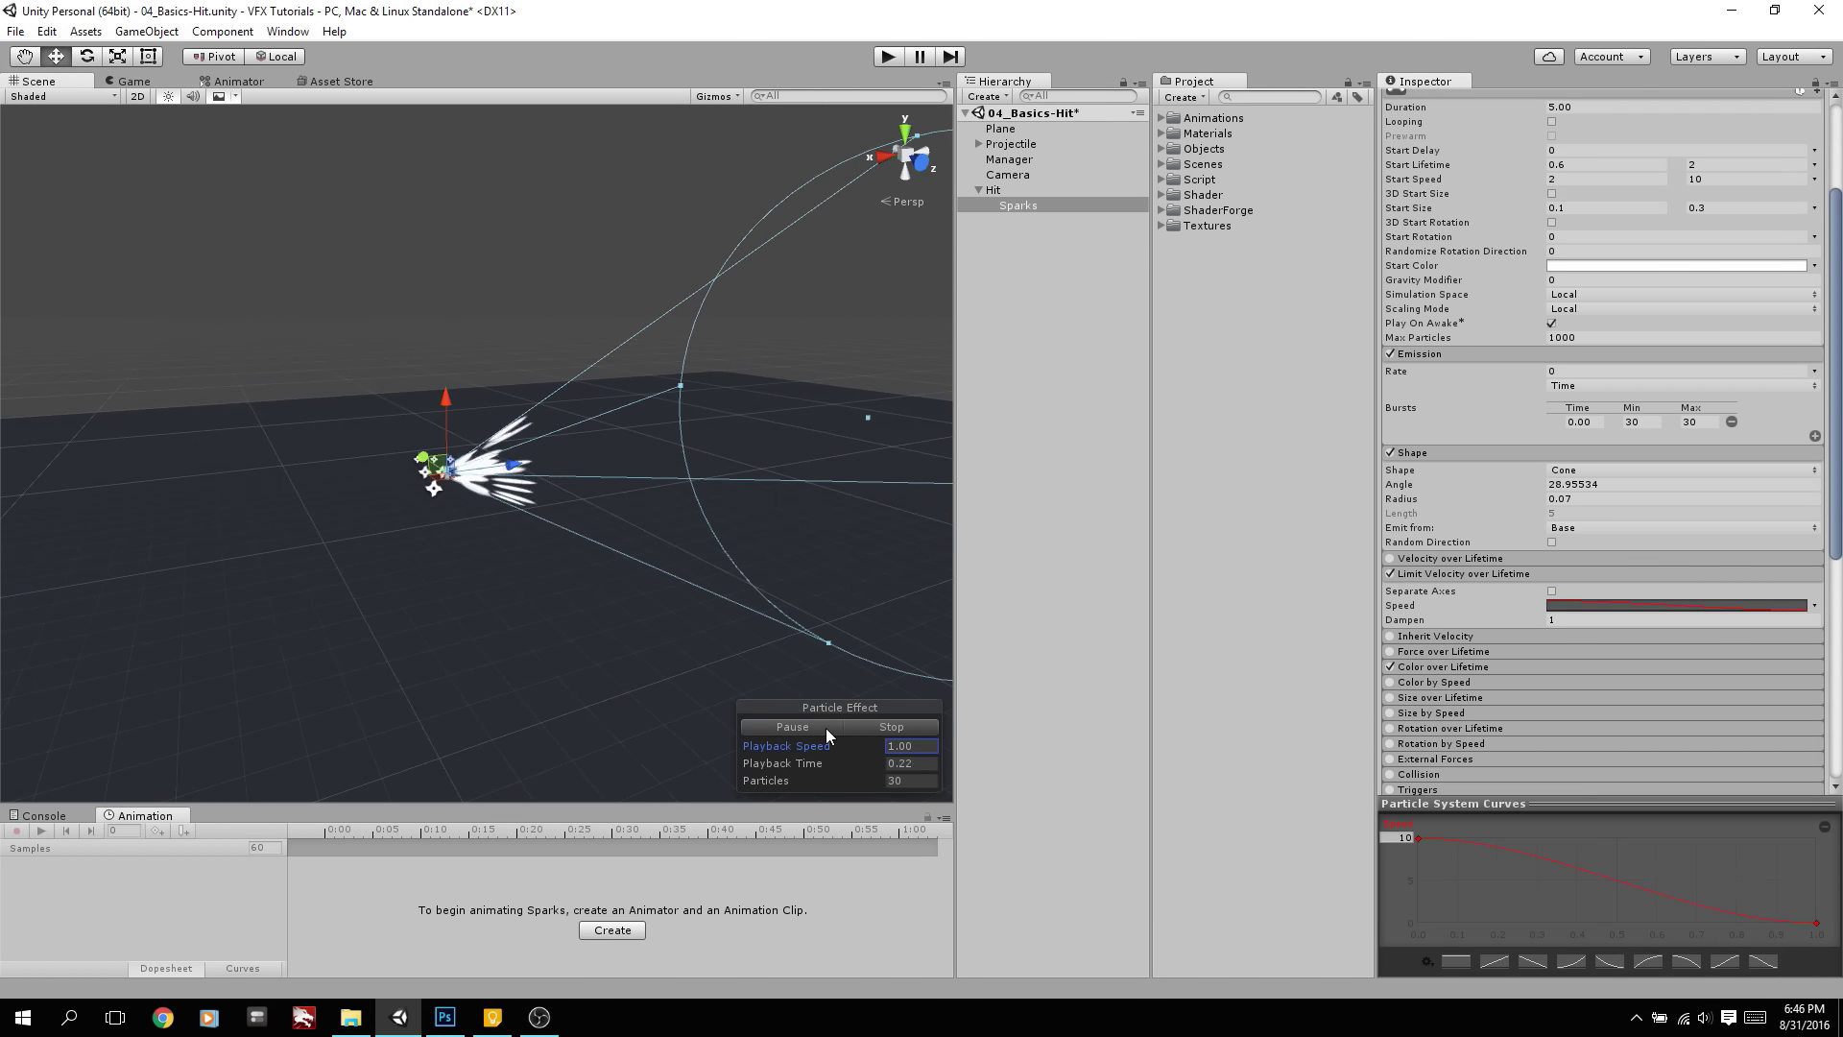
pyautogui.click(854, 727)
pyautogui.click(831, 728)
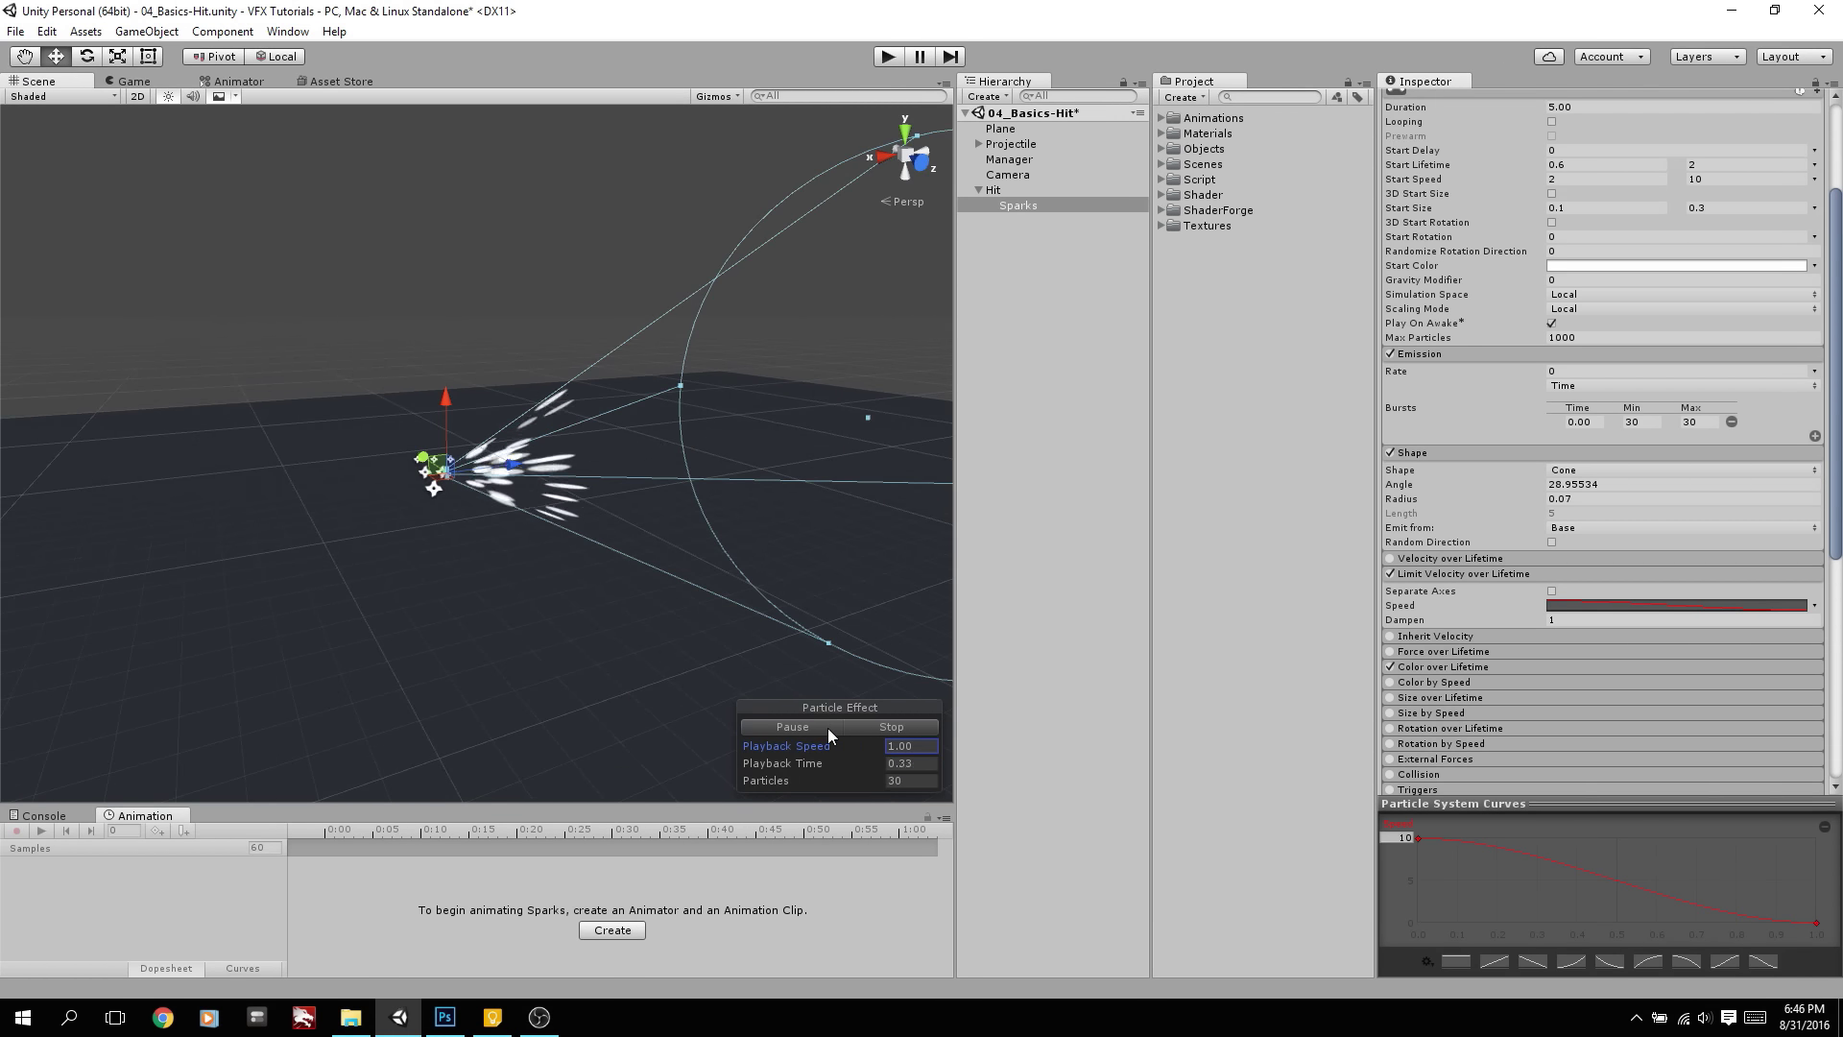
pyautogui.click(892, 731)
# Enable Size over Lifetime on Sparks and shape its curve to fall from 1 to 0
pyautogui.click(1411, 697)
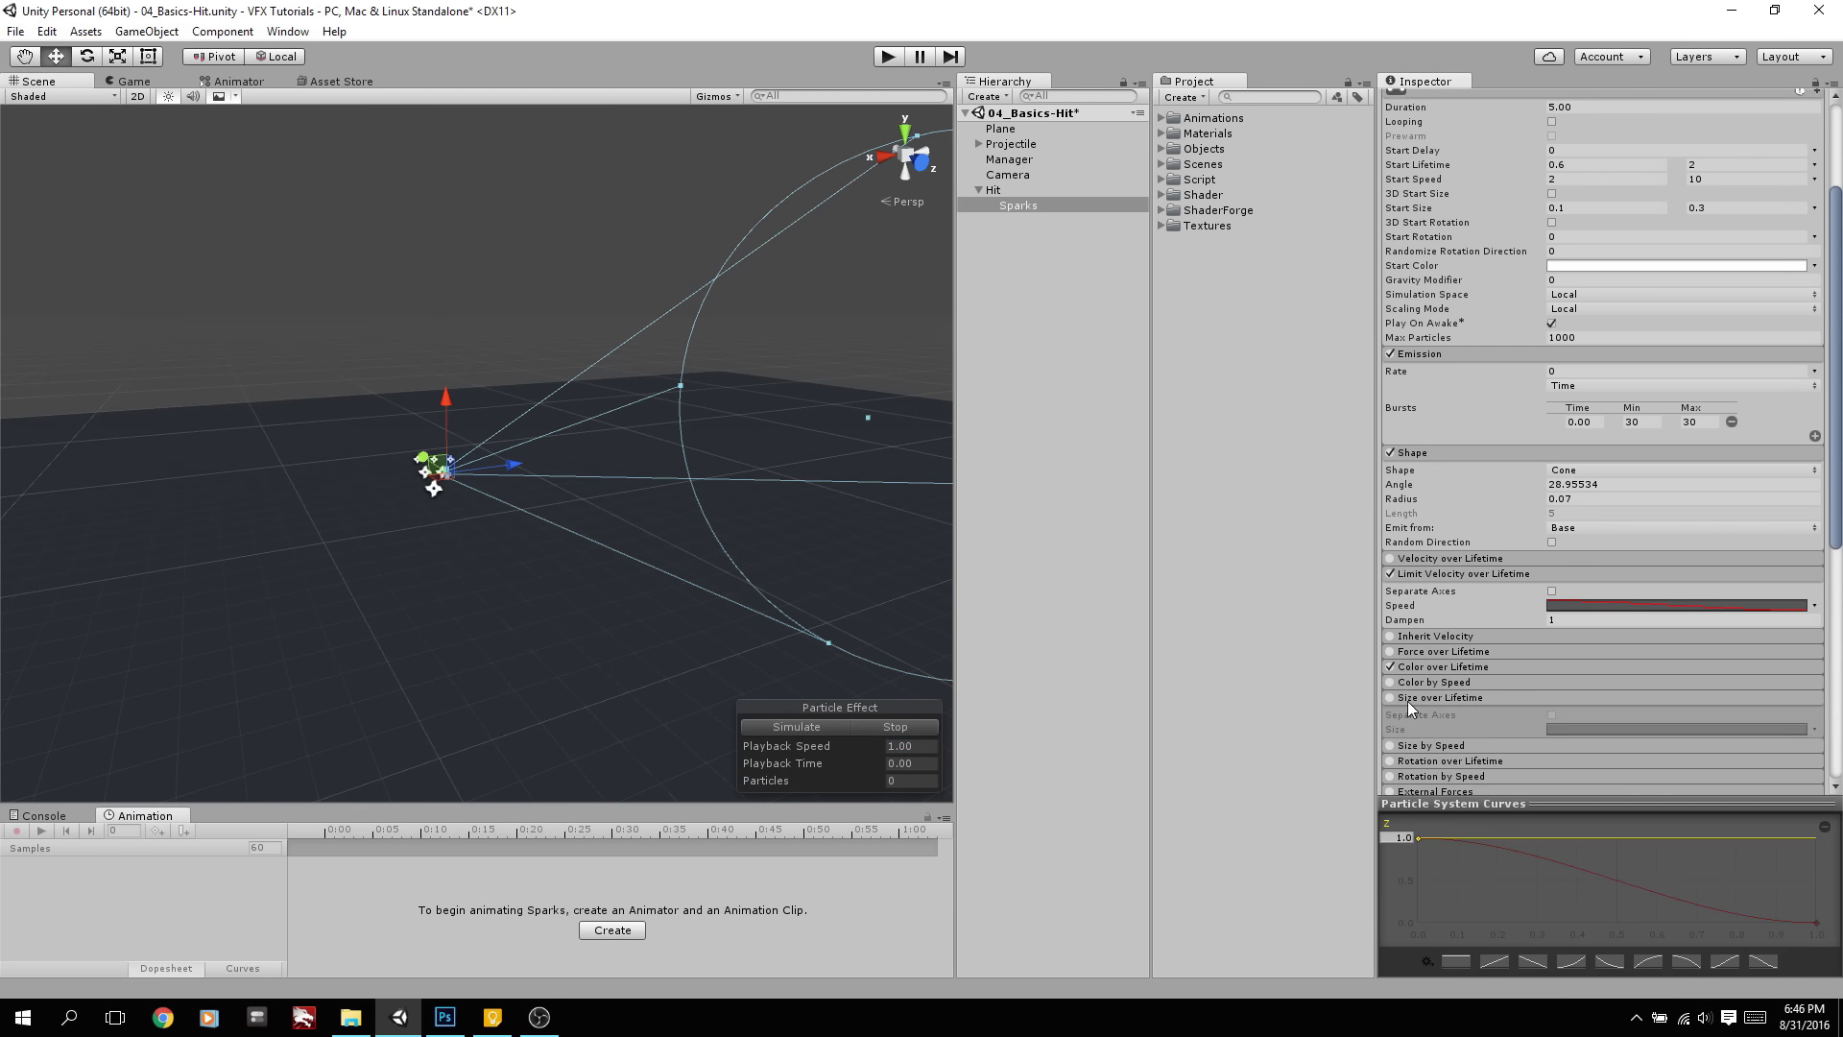
pyautogui.click(1390, 698)
pyautogui.scroll(-2, 1576, 647)
pyautogui.click(1617, 672)
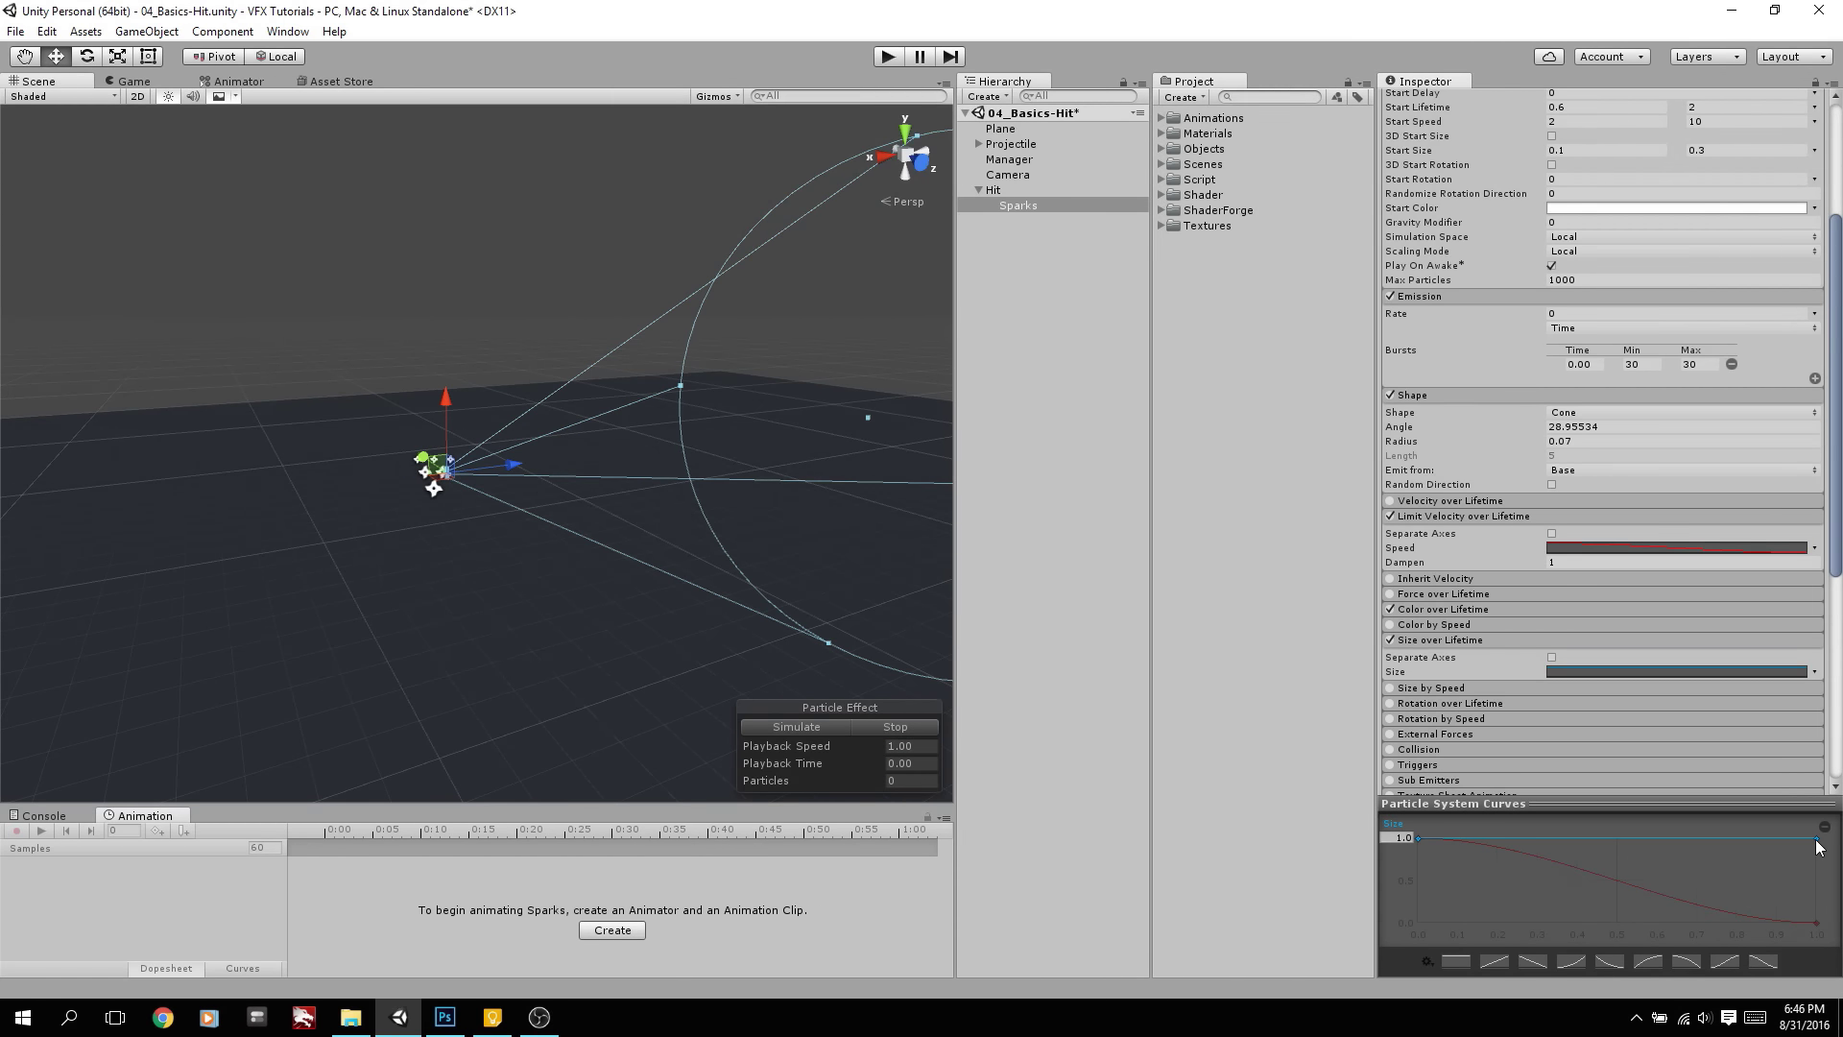
pyautogui.moveTo(1816, 840); pyautogui.dragTo(1817, 922)
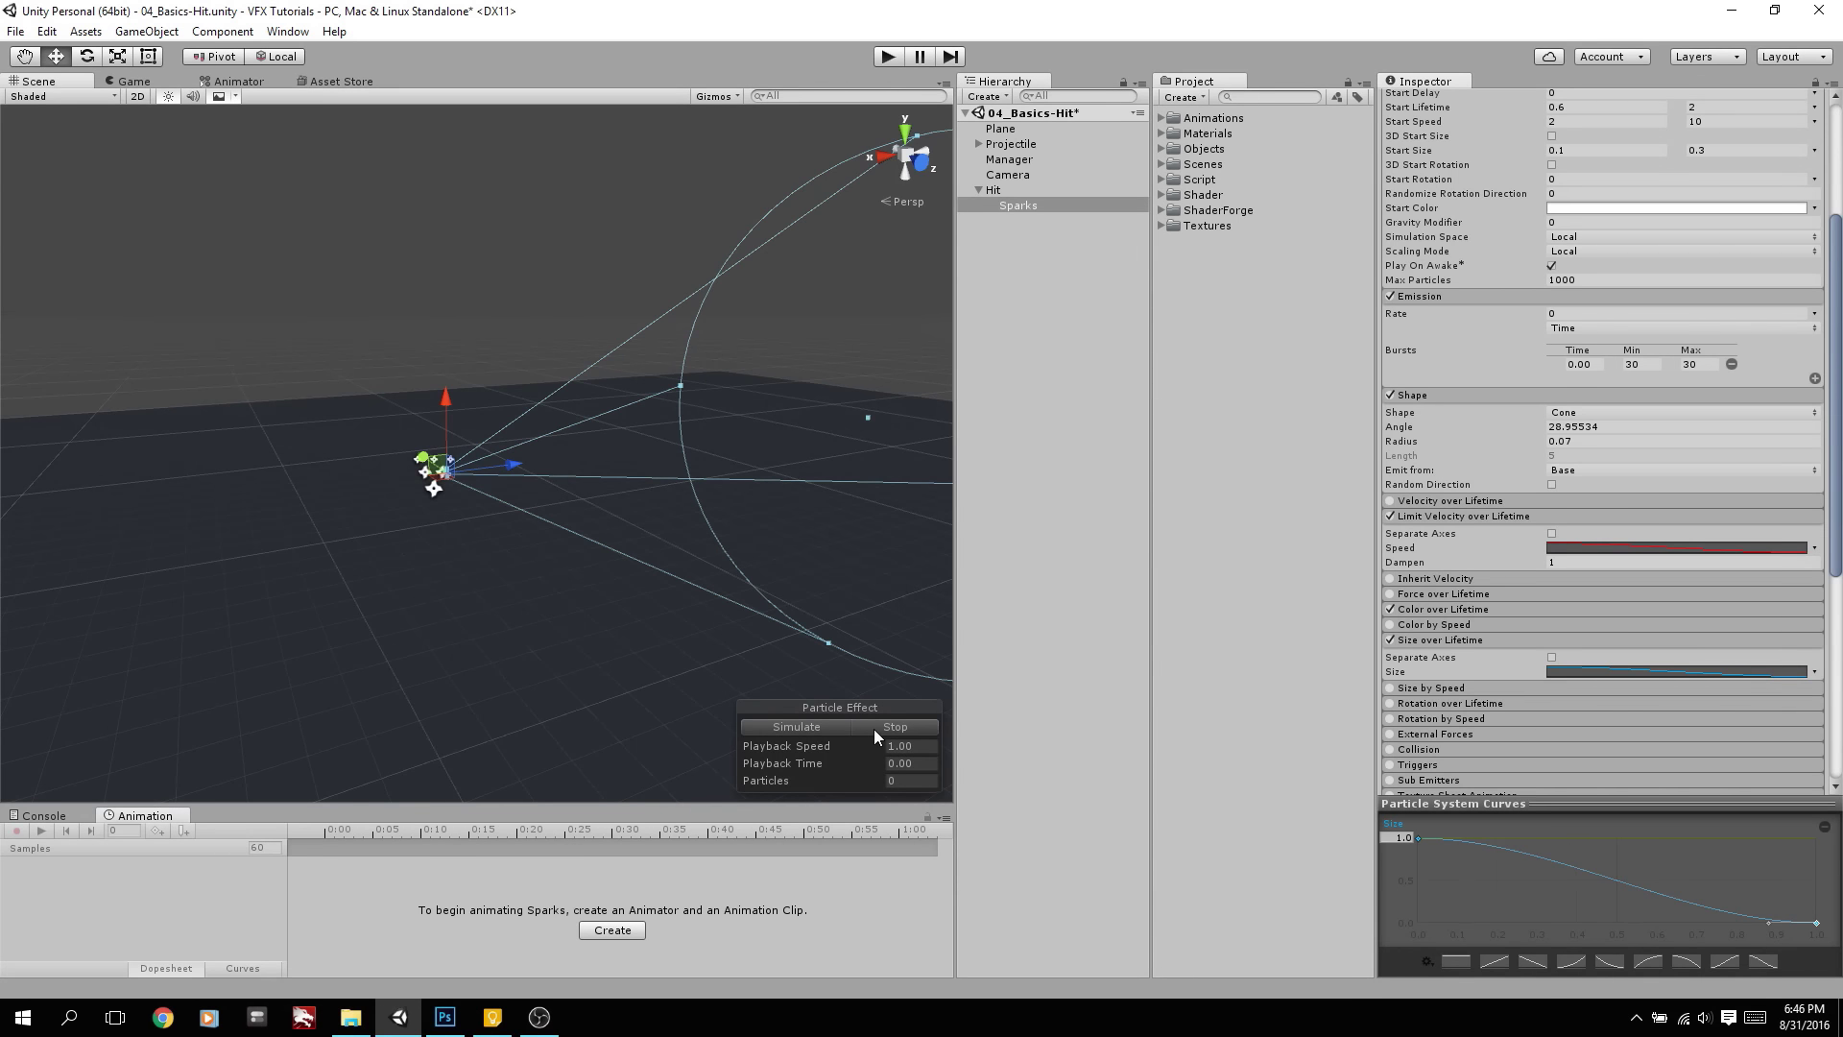
# Replay the burst to examine the shrinking sparks, pausing it partway through the spread
pyautogui.click(828, 744)
pyautogui.keyDown('alt'); pyautogui.moveTo(808, 697); pyautogui.dragTo(839, 724); pyautogui.keyUp('alt')
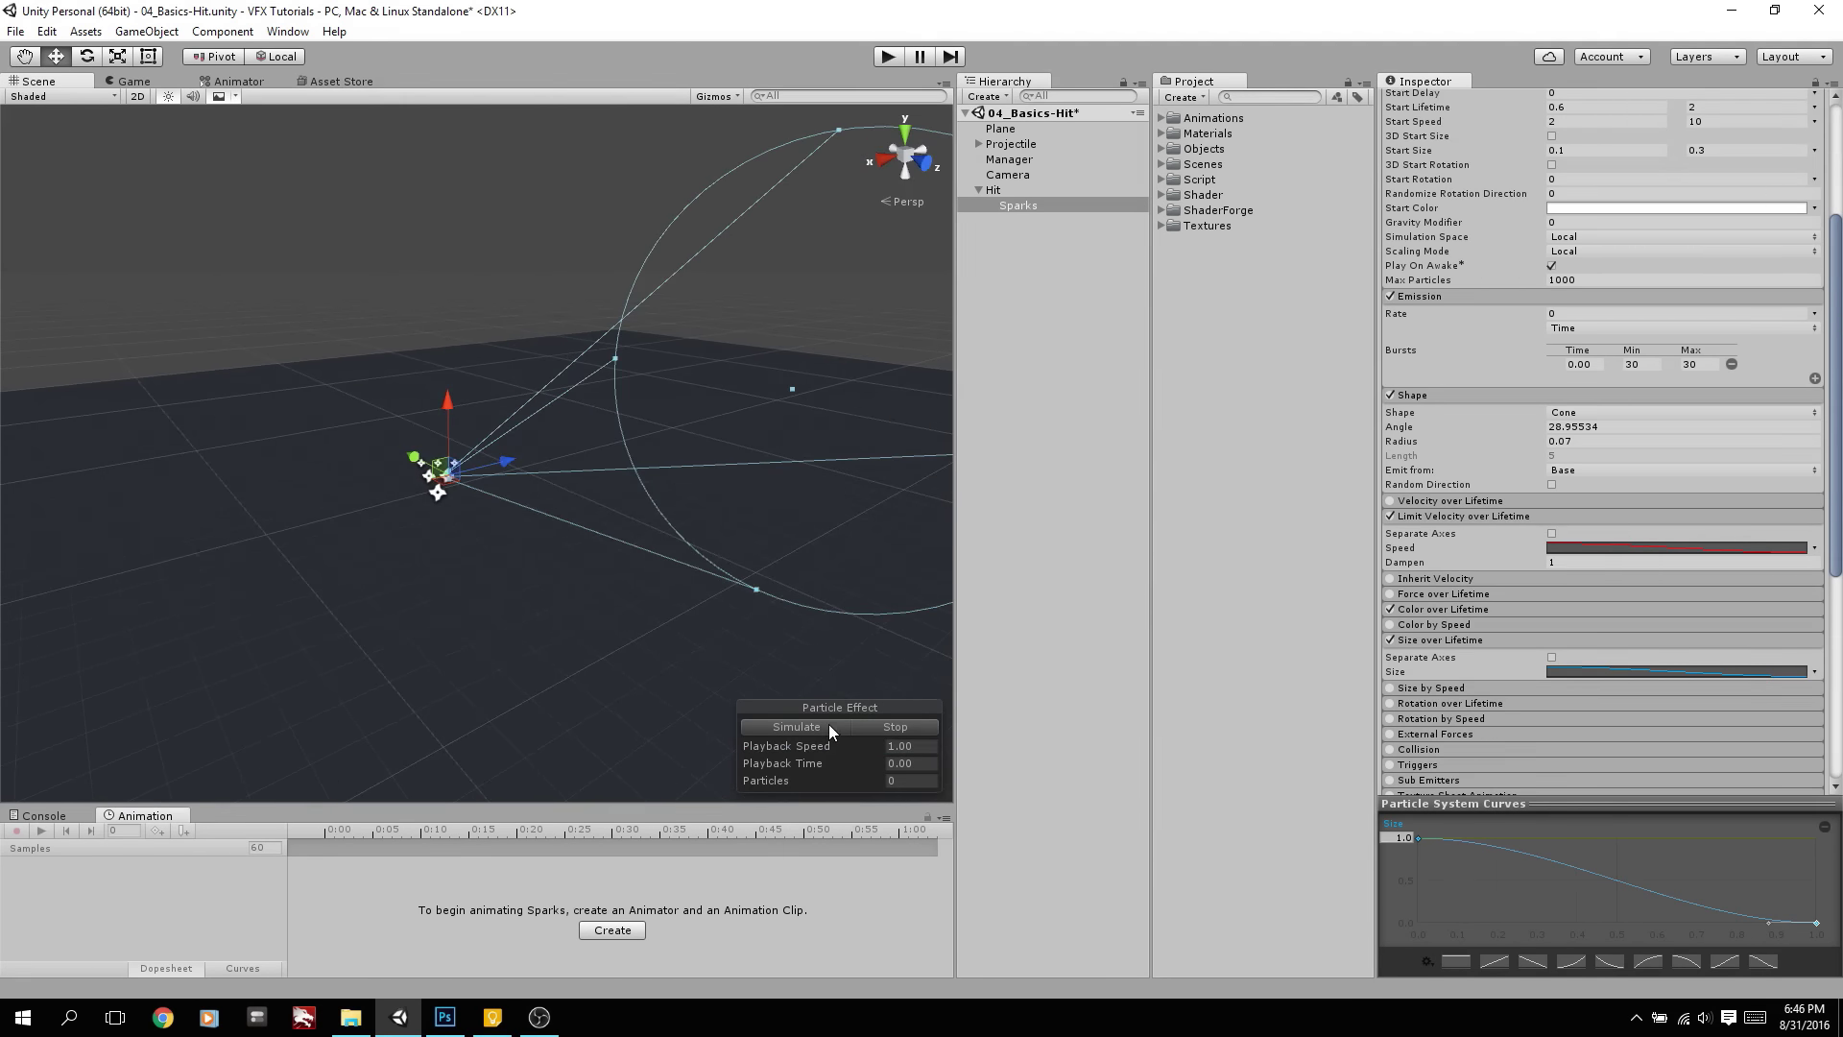
pyautogui.click(827, 724)
pyautogui.click(827, 728)
pyautogui.click(873, 730)
pyautogui.click(826, 728)
pyautogui.click(827, 727)
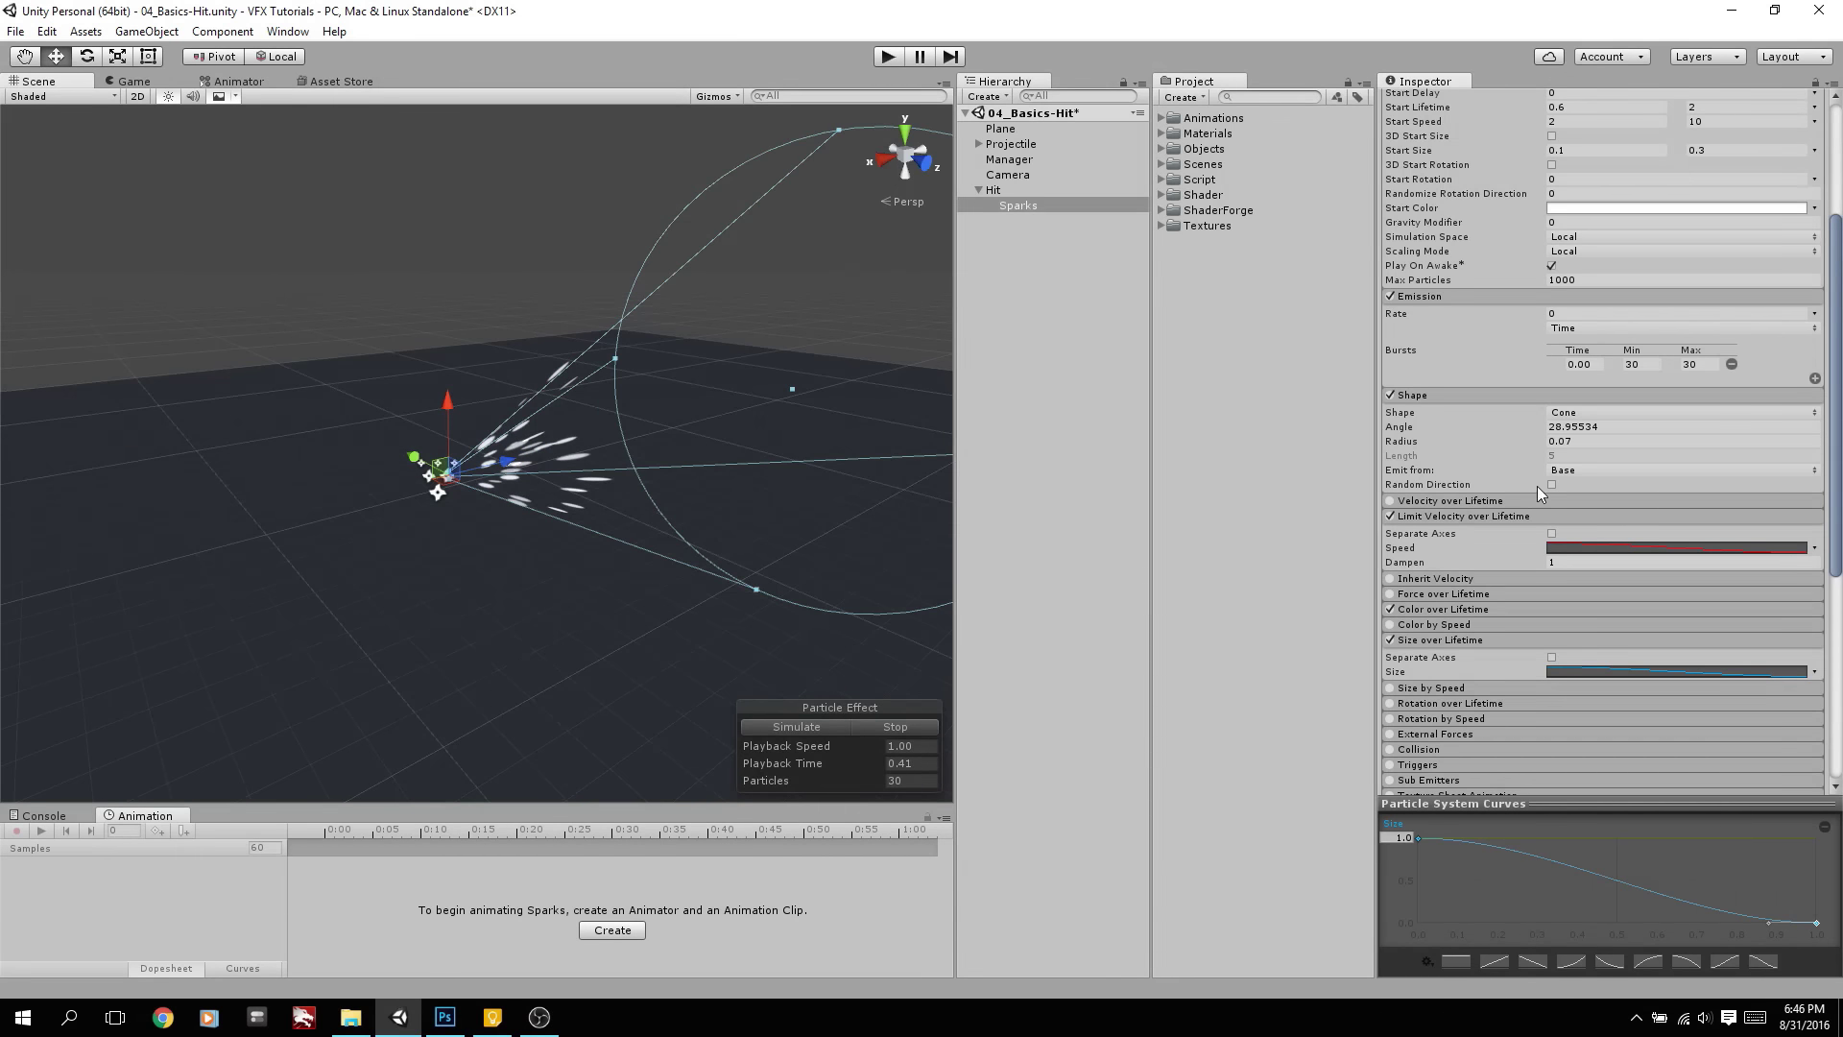
# Raise the Sparks Start Speed range to 6 through 15 and the velocity limit curve's maximum to 15
pyautogui.click(1616, 123)
pyautogui.write('6')
pyautogui.click(1722, 121)
pyautogui.write('15')
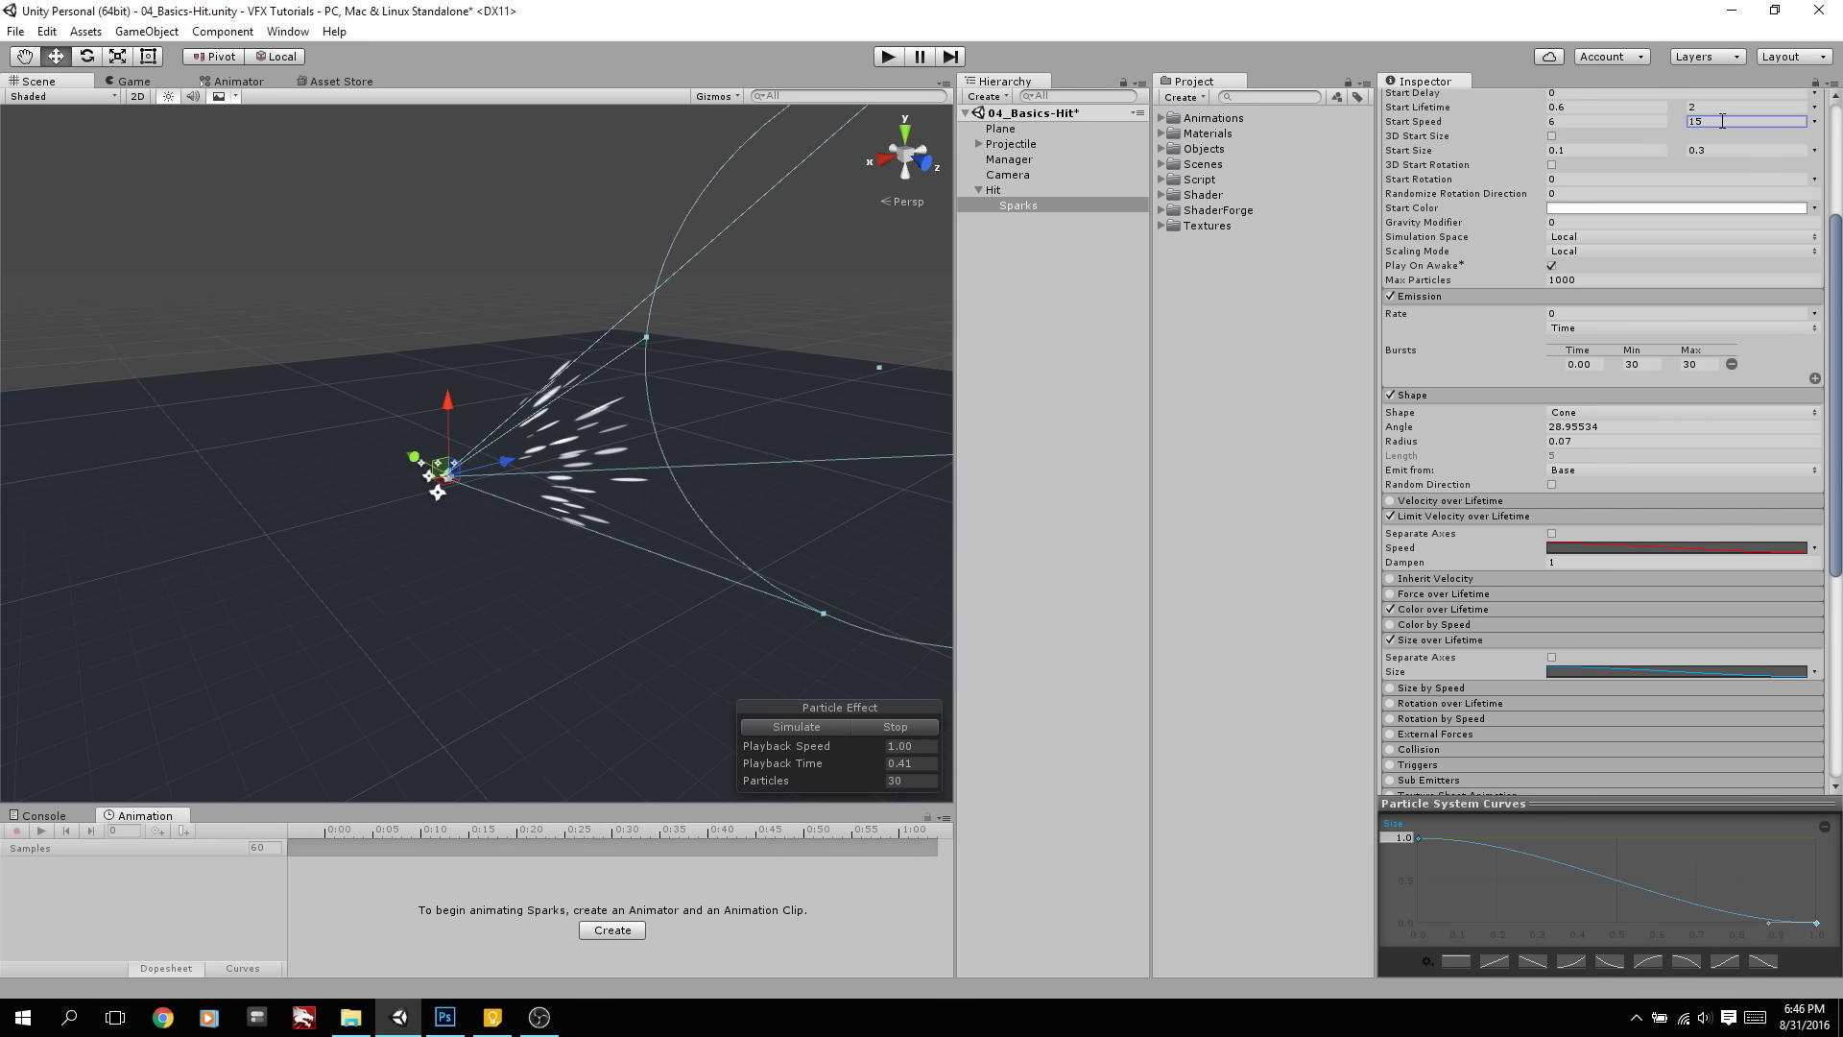
pyautogui.click(1572, 549)
pyautogui.scroll(3, 1547, 597)
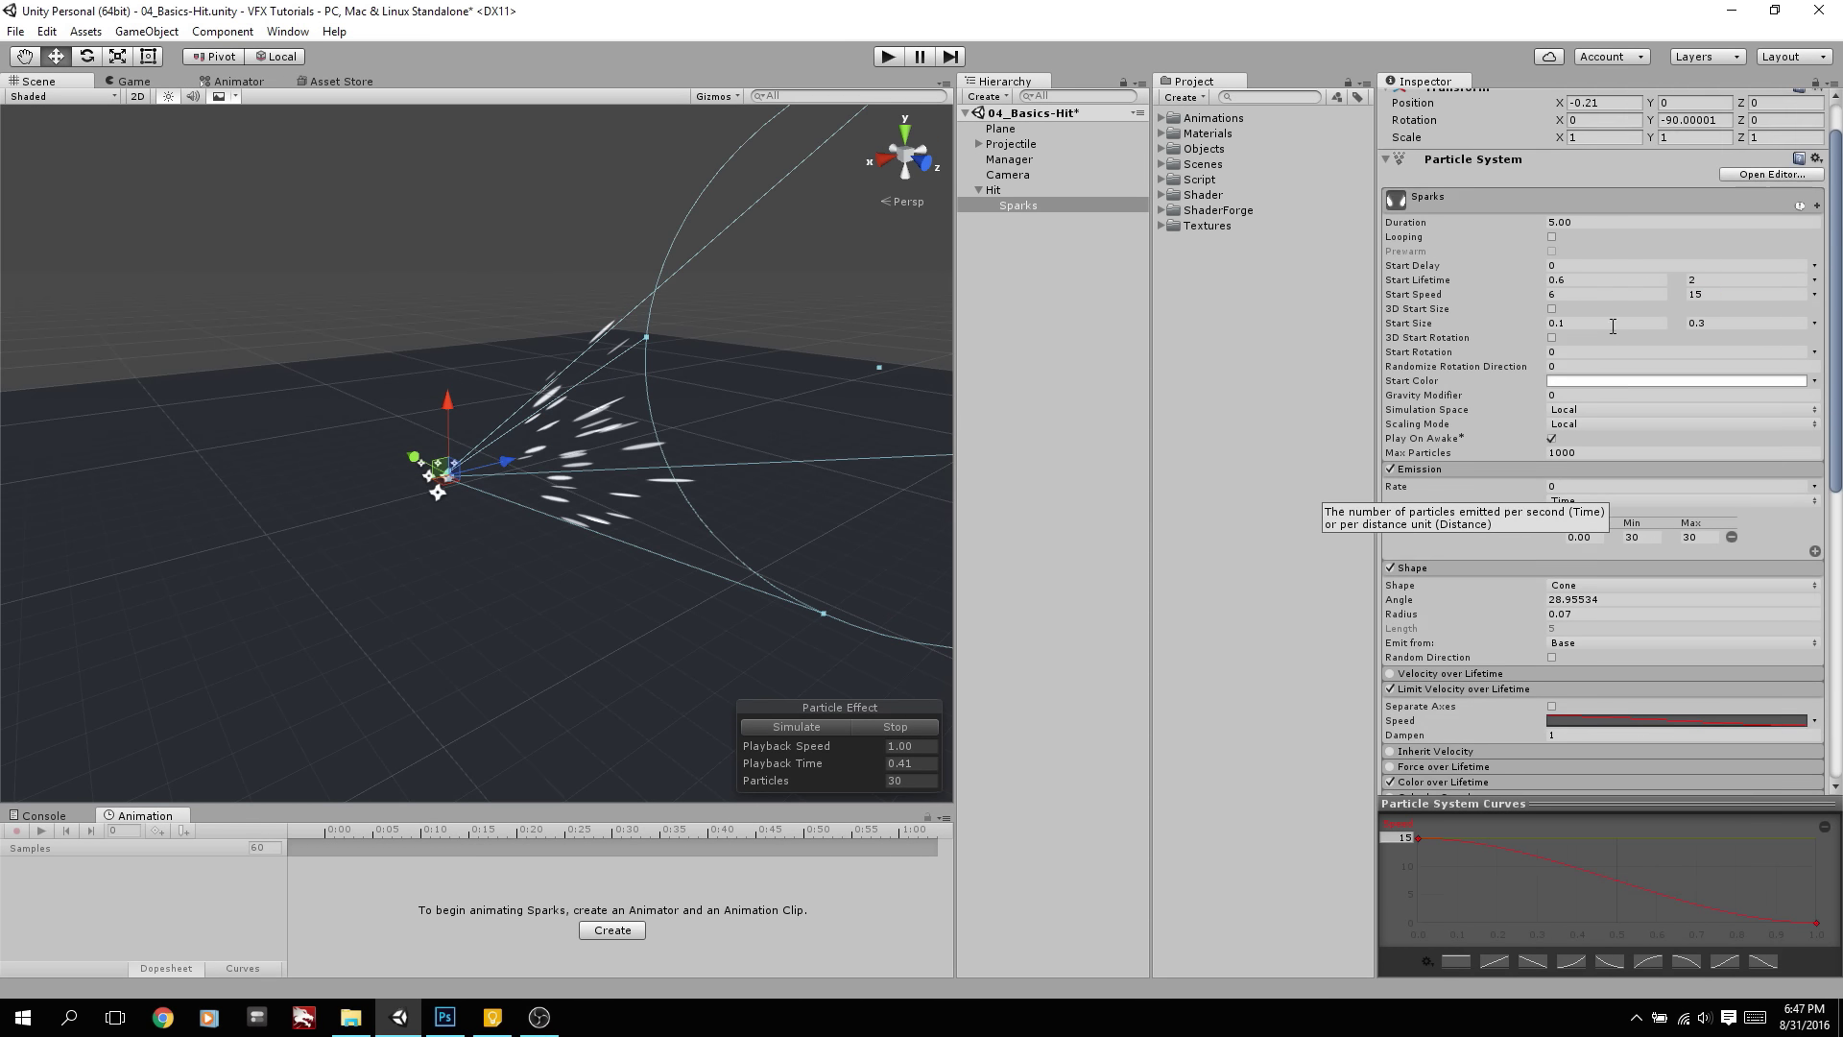
# Reduce the maximum Start Lifetime of Sparks to 1
pyautogui.click(1708, 278)
pyautogui.write('1')
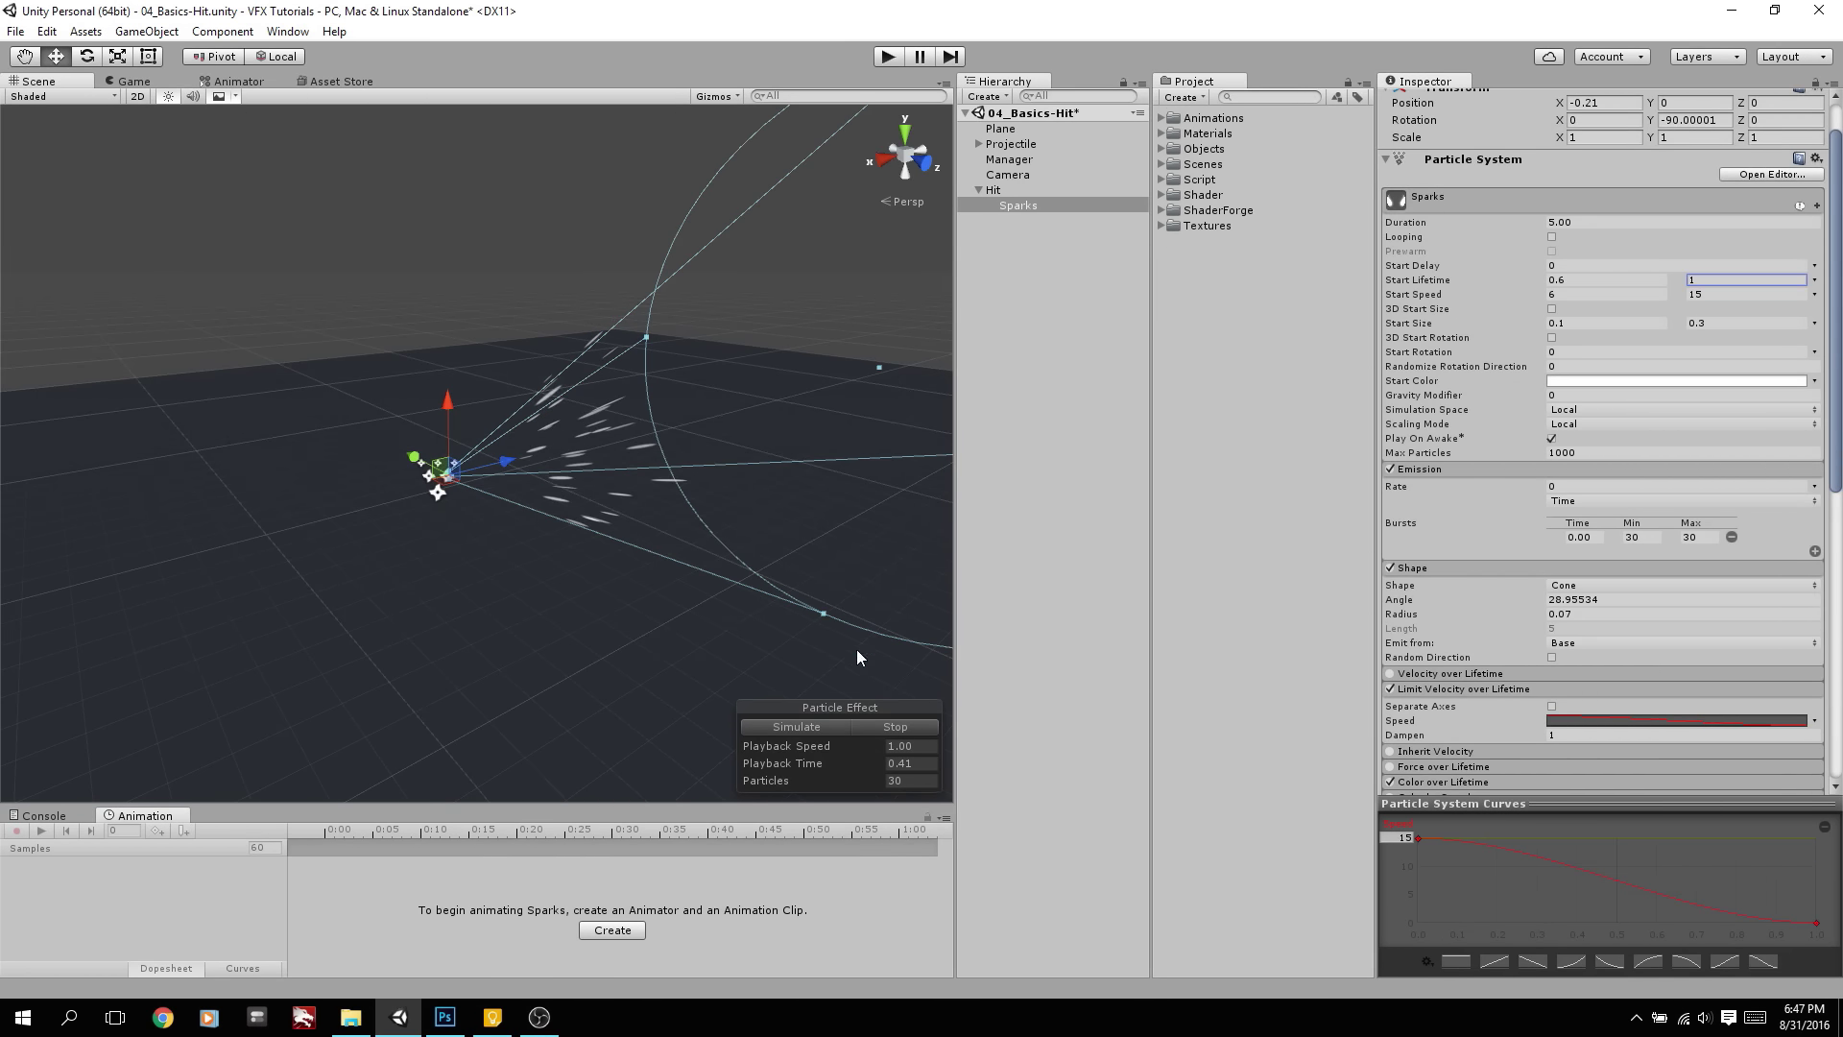
pyautogui.press('Return')
# Replay the effect at normal speed to examine the faster, shorter-lived sparks
pyautogui.click(812, 722)
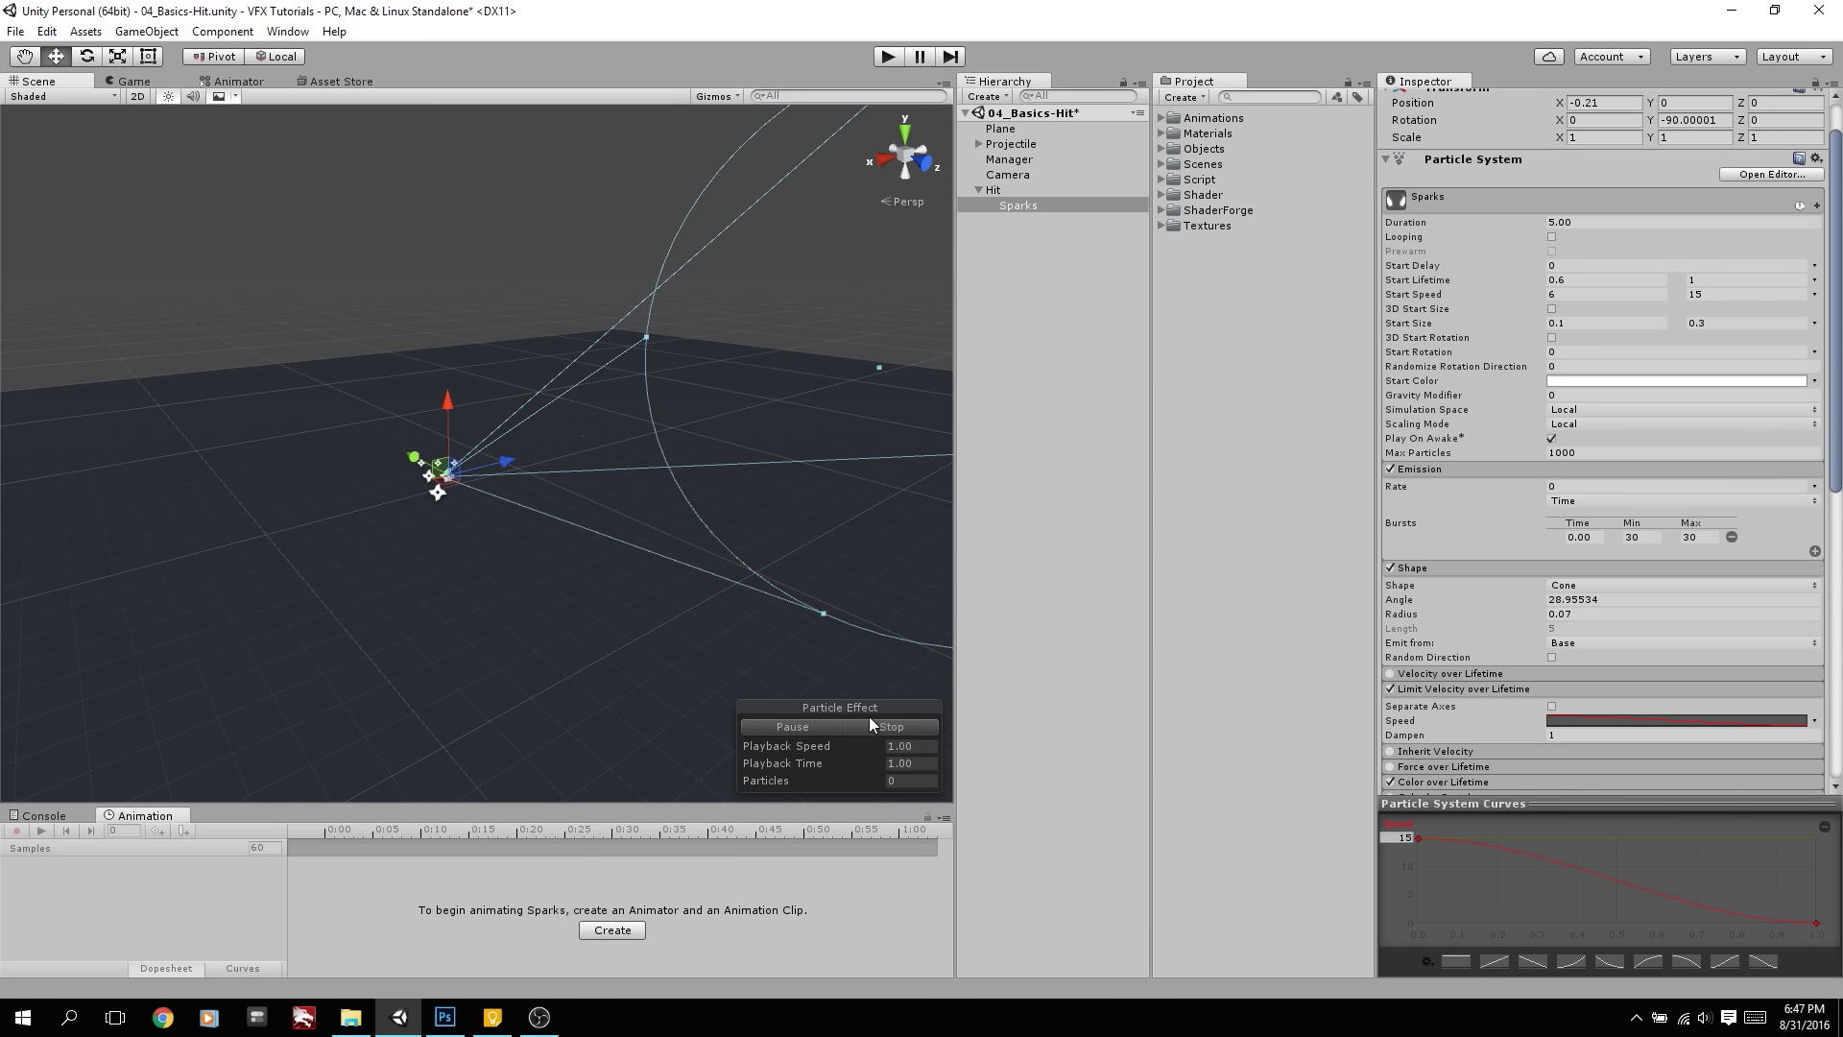
pyautogui.click(827, 730)
pyautogui.click(869, 724)
pyautogui.click(831, 726)
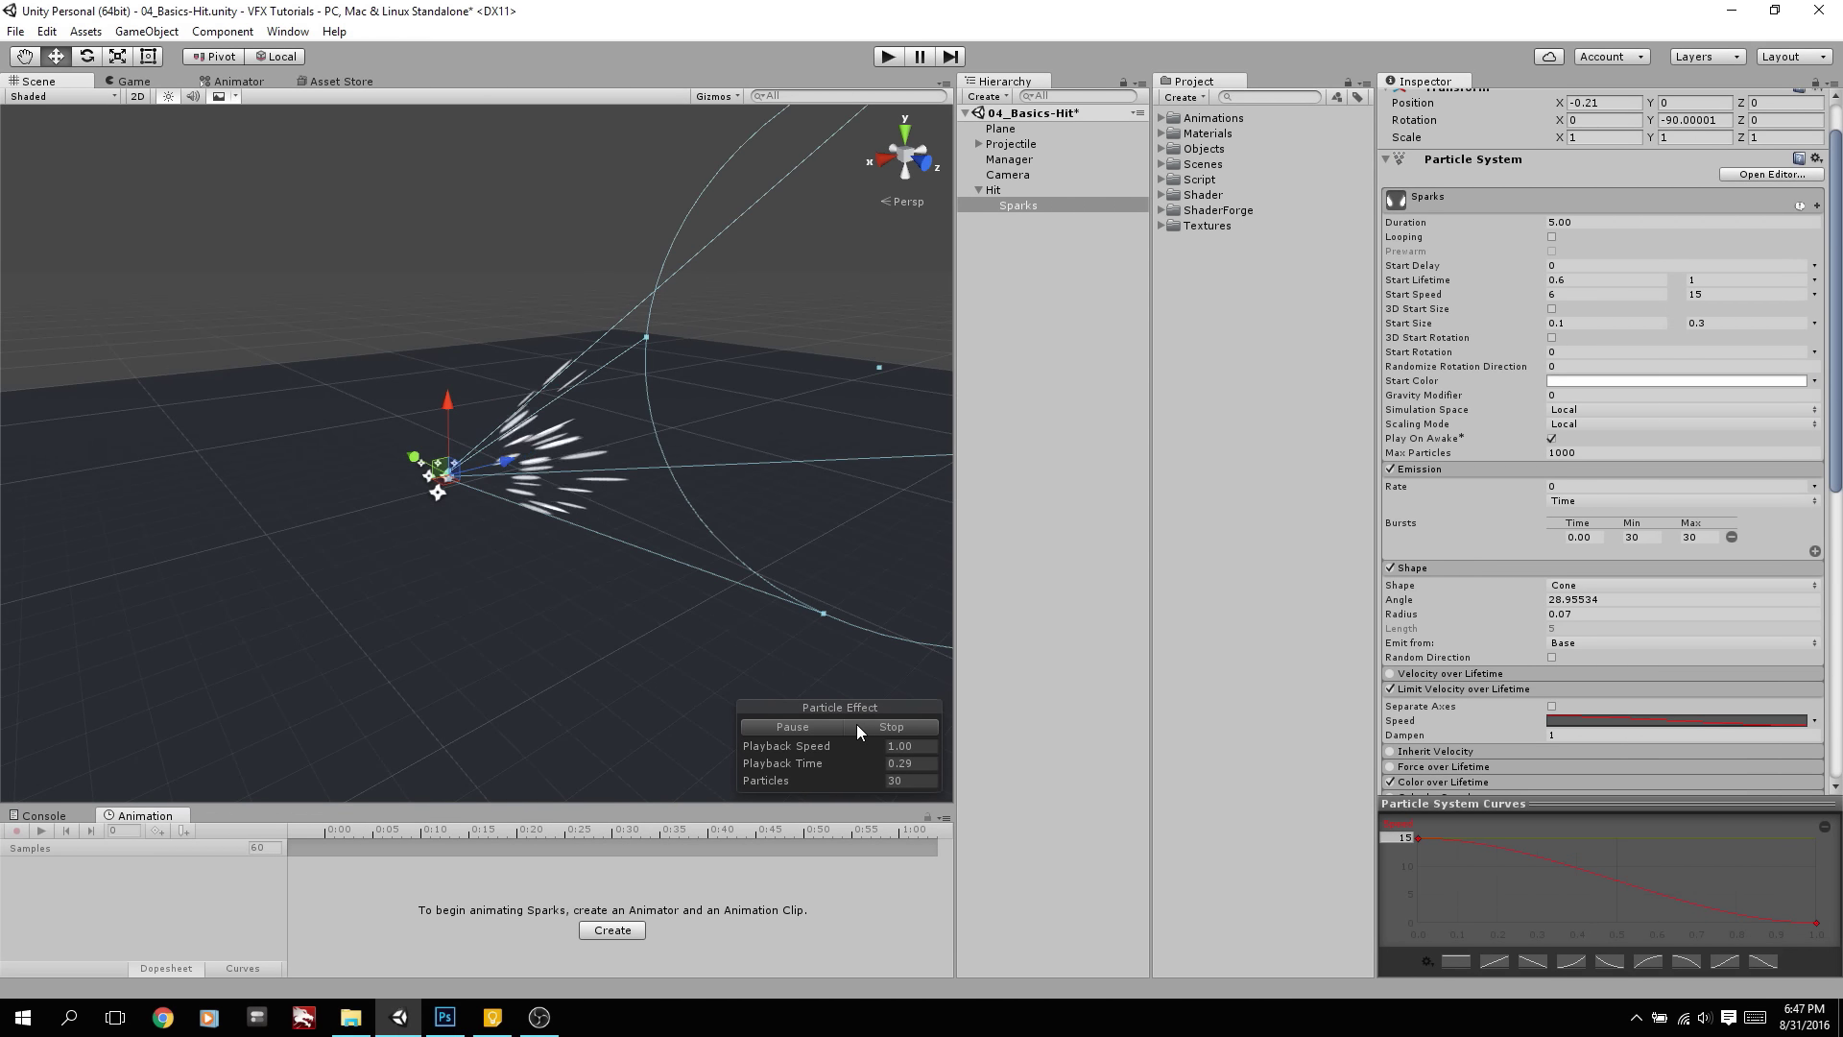
pyautogui.click(858, 725)
pyautogui.click(818, 727)
pyautogui.click(817, 727)
# Simulate the effect at 0.10 playback speed, pause it near the start to examine the flash and sparks, and reset it
pyautogui.click(885, 726)
pyautogui.click(908, 741)
pyautogui.write('0.10')
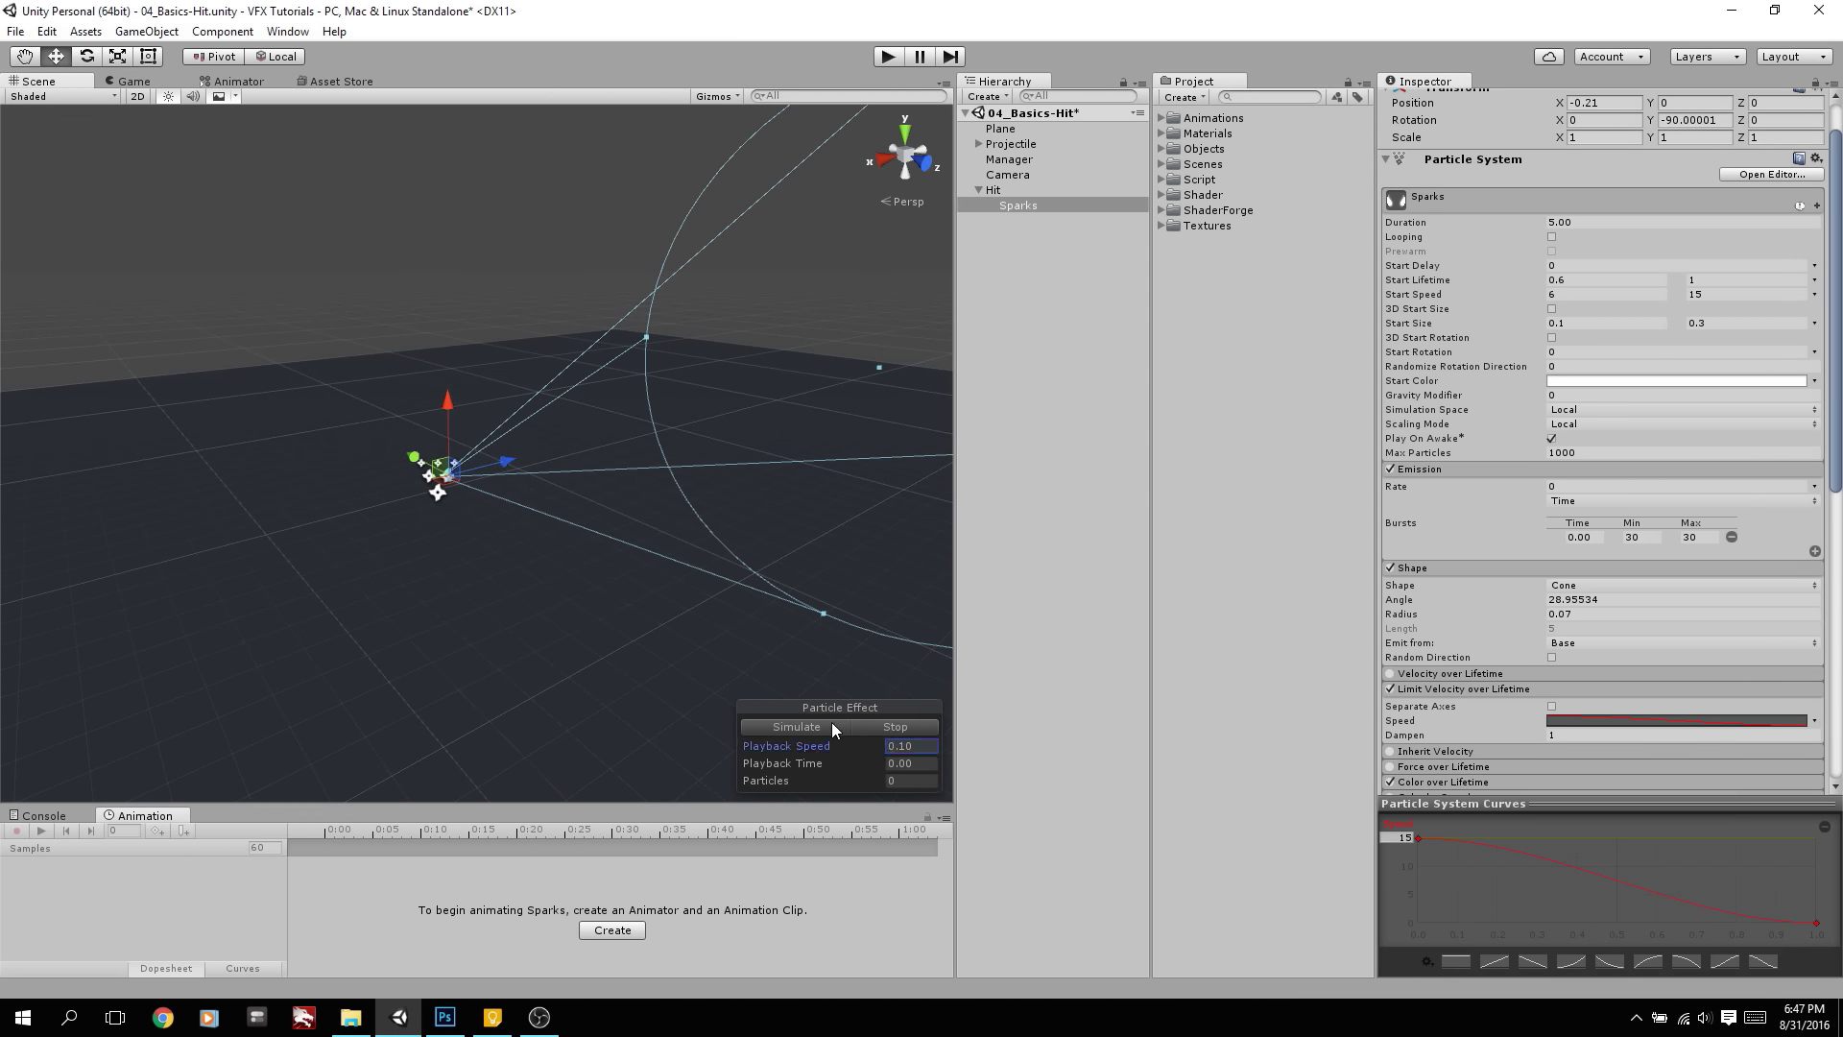
pyautogui.click(825, 726)
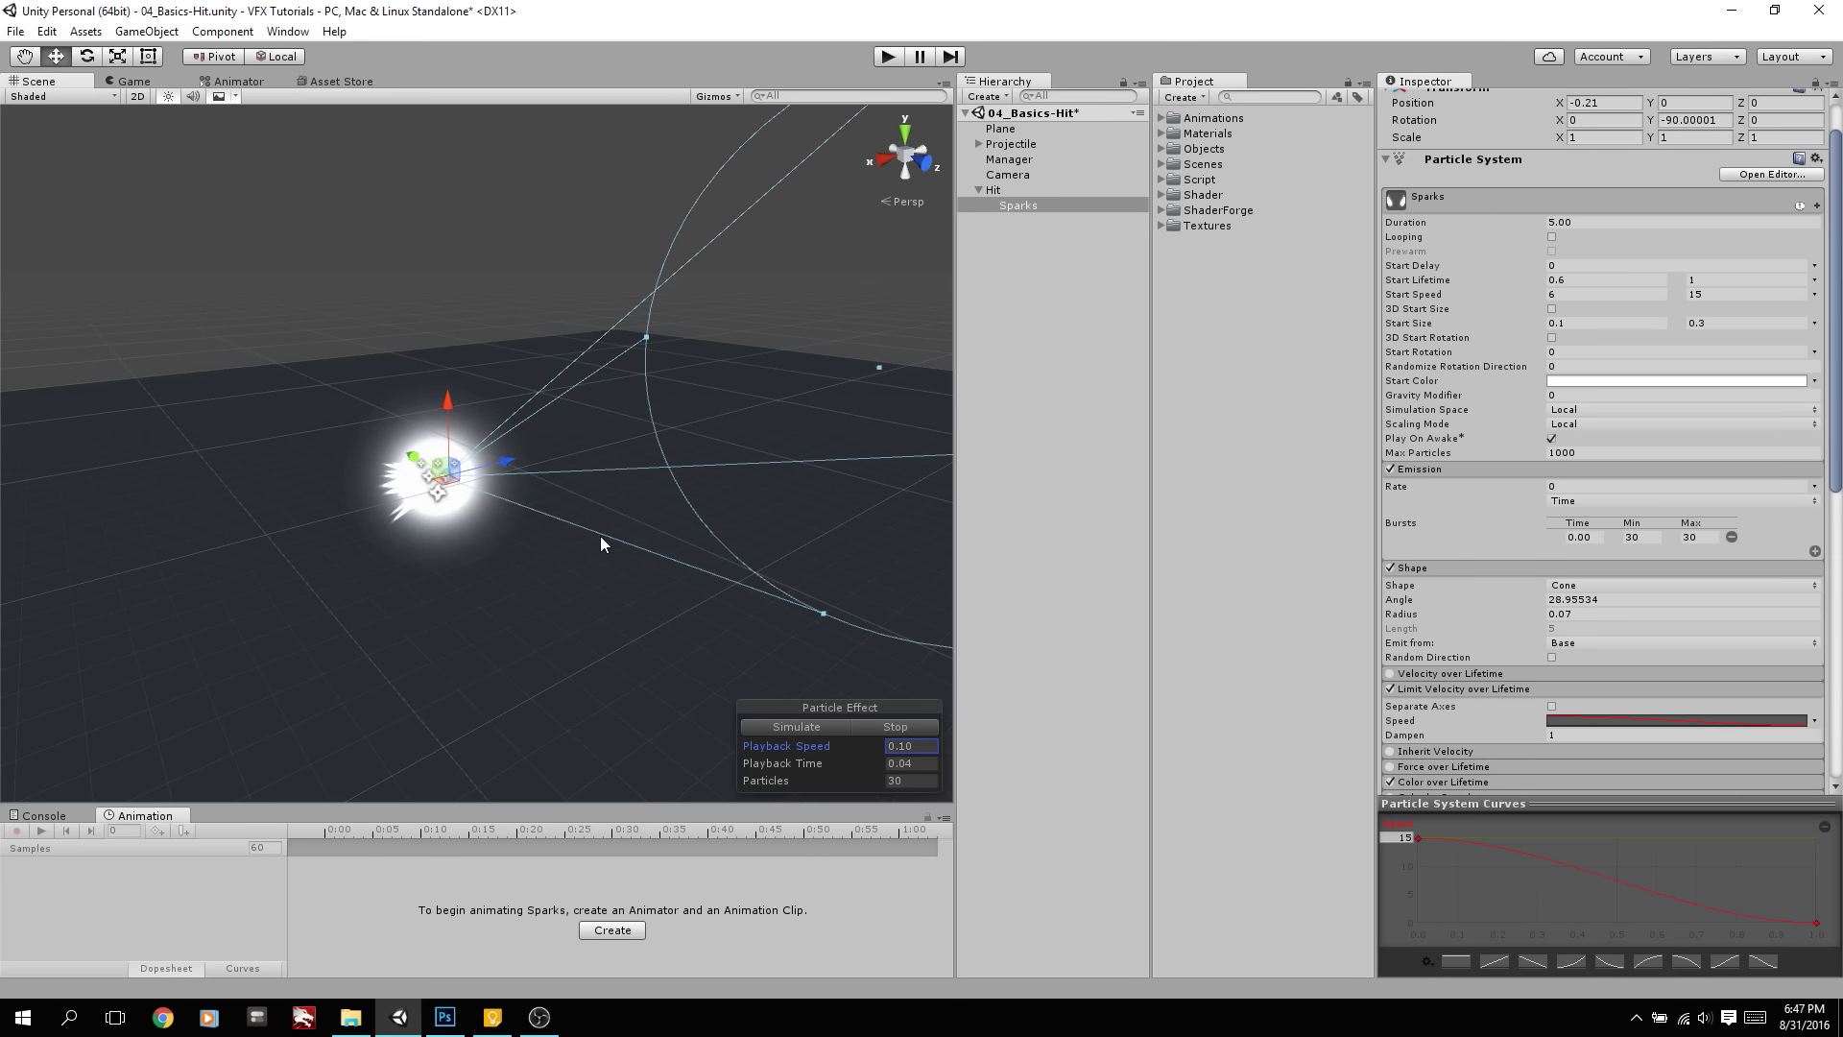
pyautogui.keyDown('alt'); pyautogui.moveTo(320, 493); pyautogui.dragTo(466, 494, button='right'); pyautogui.keyUp('alt')
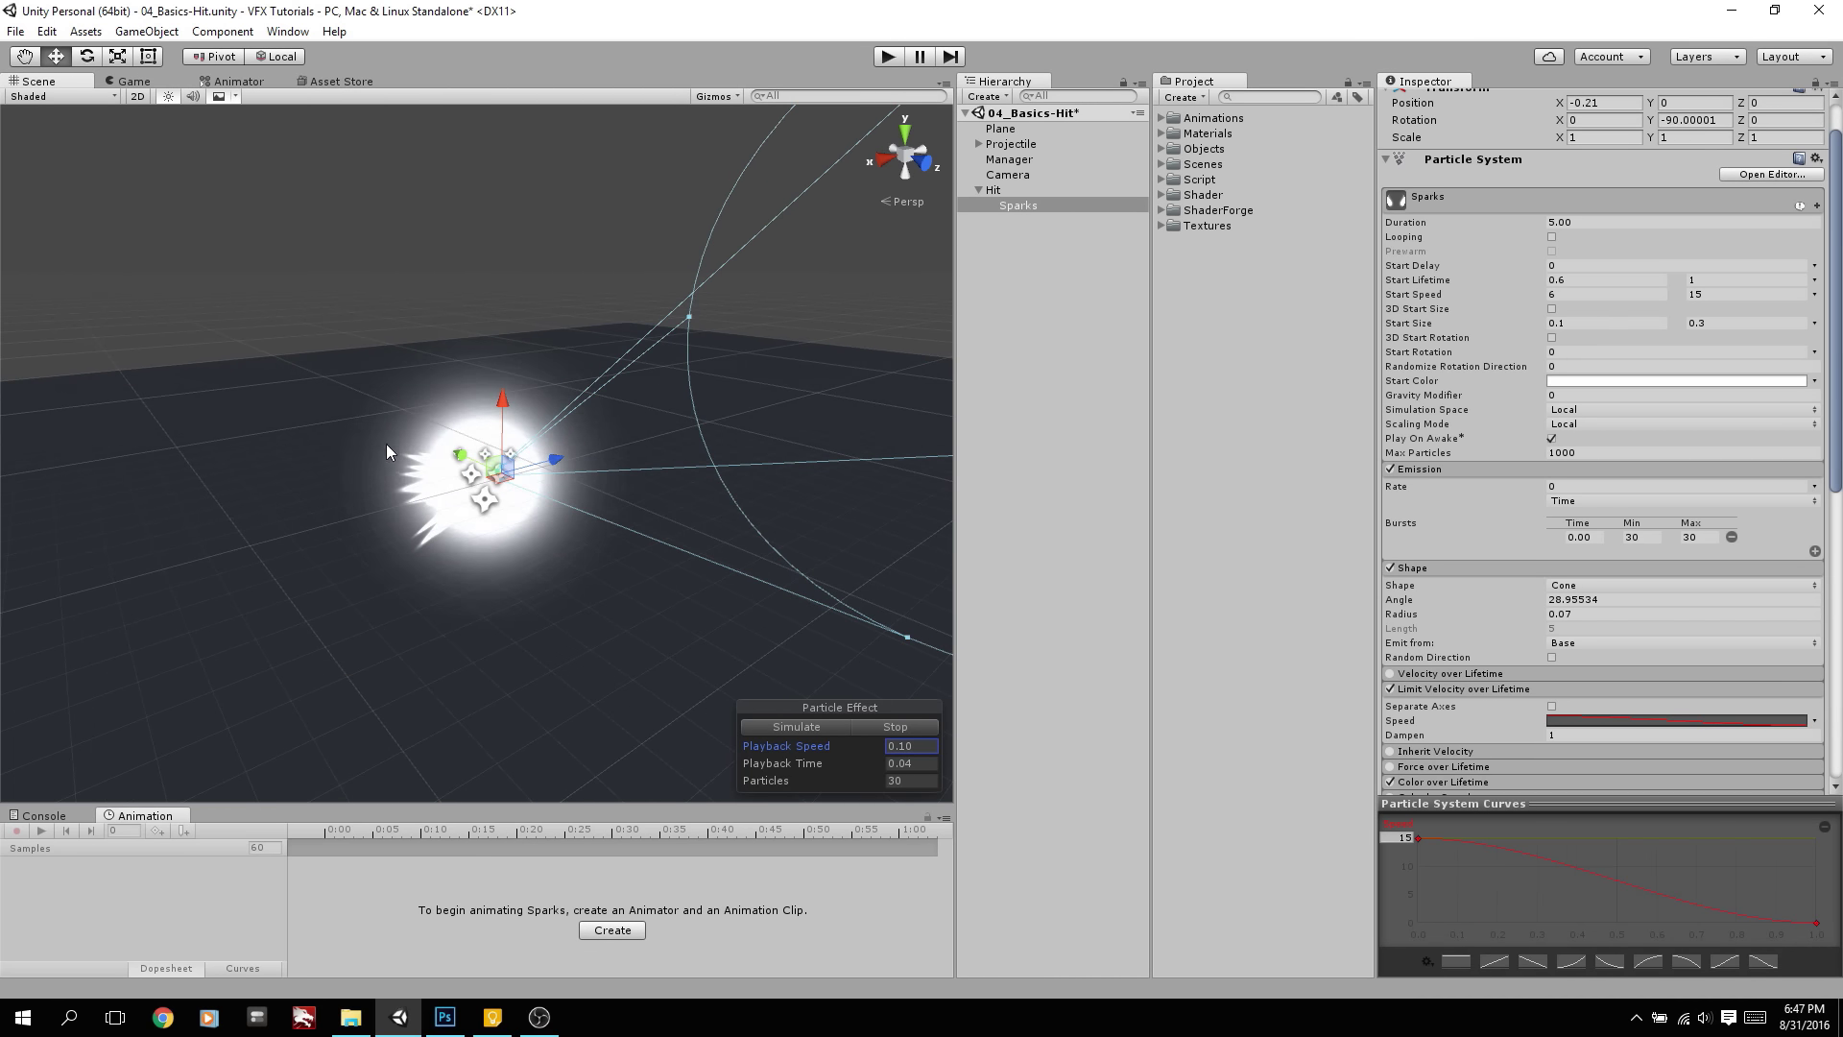
pyautogui.click(902, 728)
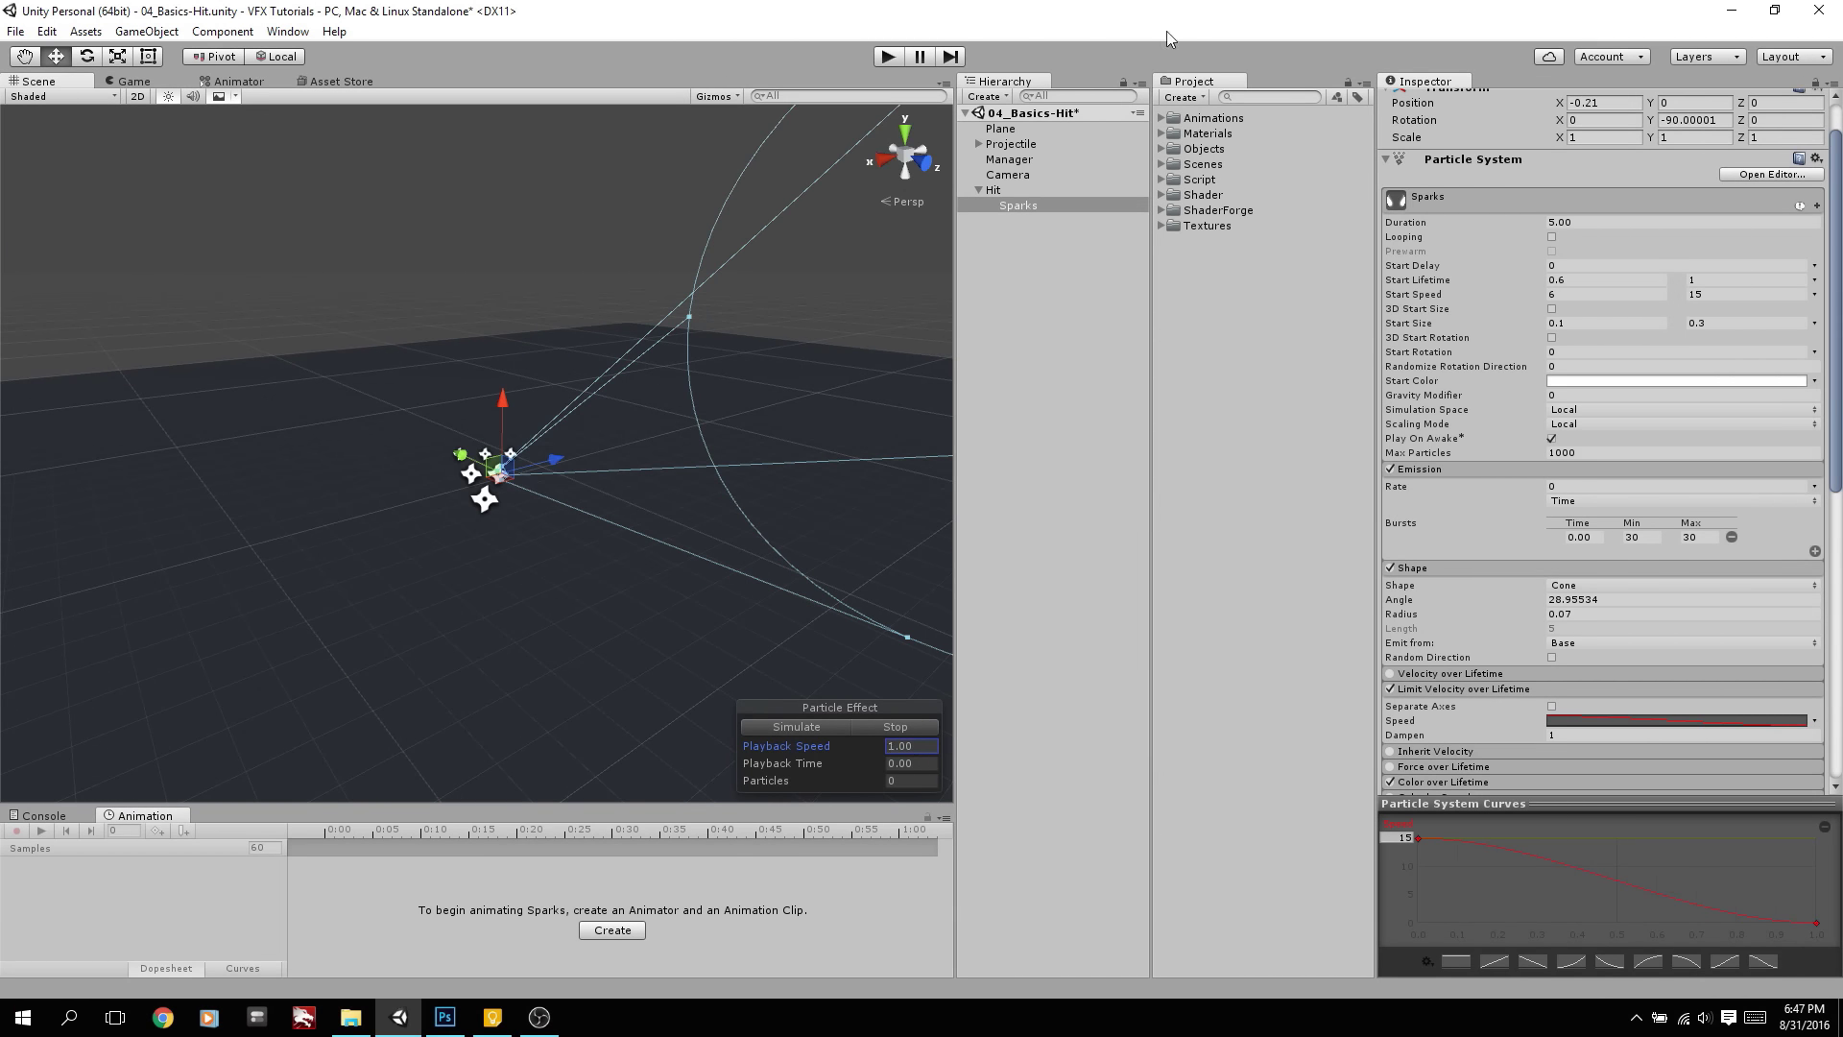
# Add alpha keys near the start of the Sparks Color over Lifetime gradient and lower the first to transparent so the sparks fade in
pyautogui.scroll(-10, 1458, 477)
pyautogui.scroll(-2, 1457, 477)
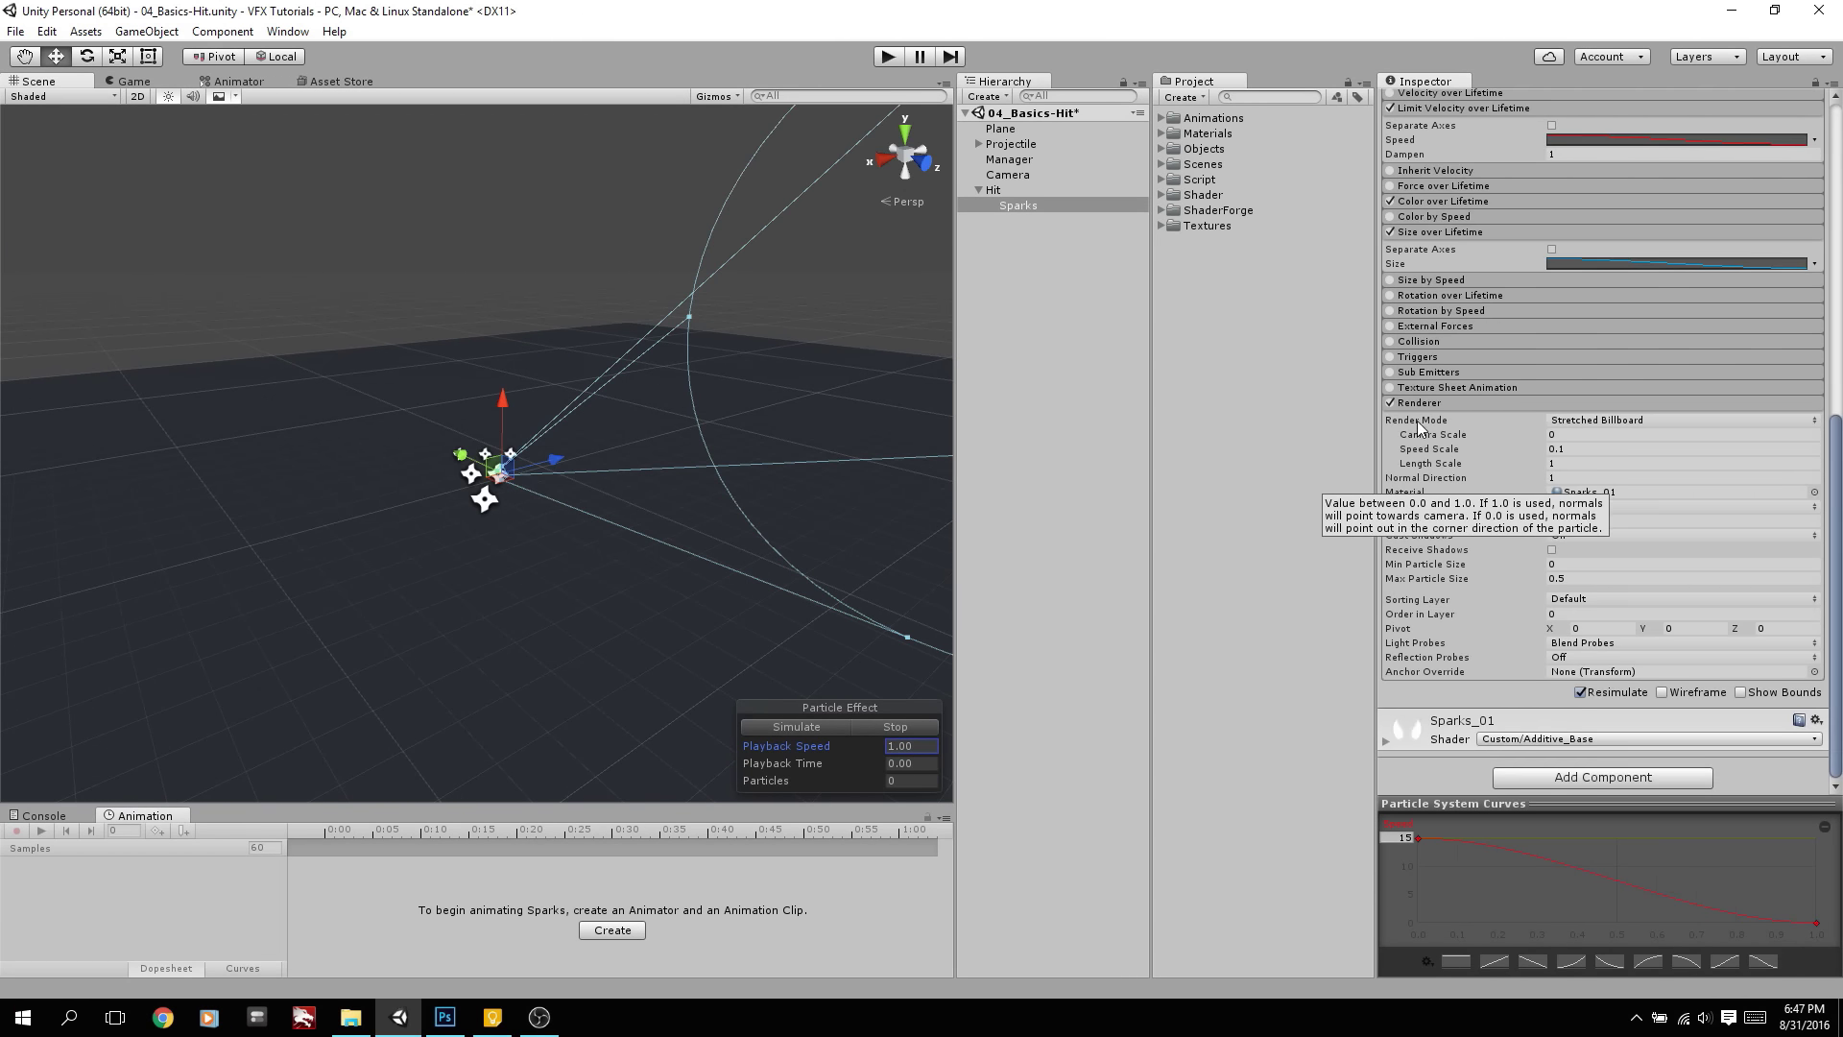
pyautogui.click(1425, 205)
pyautogui.click(1675, 218)
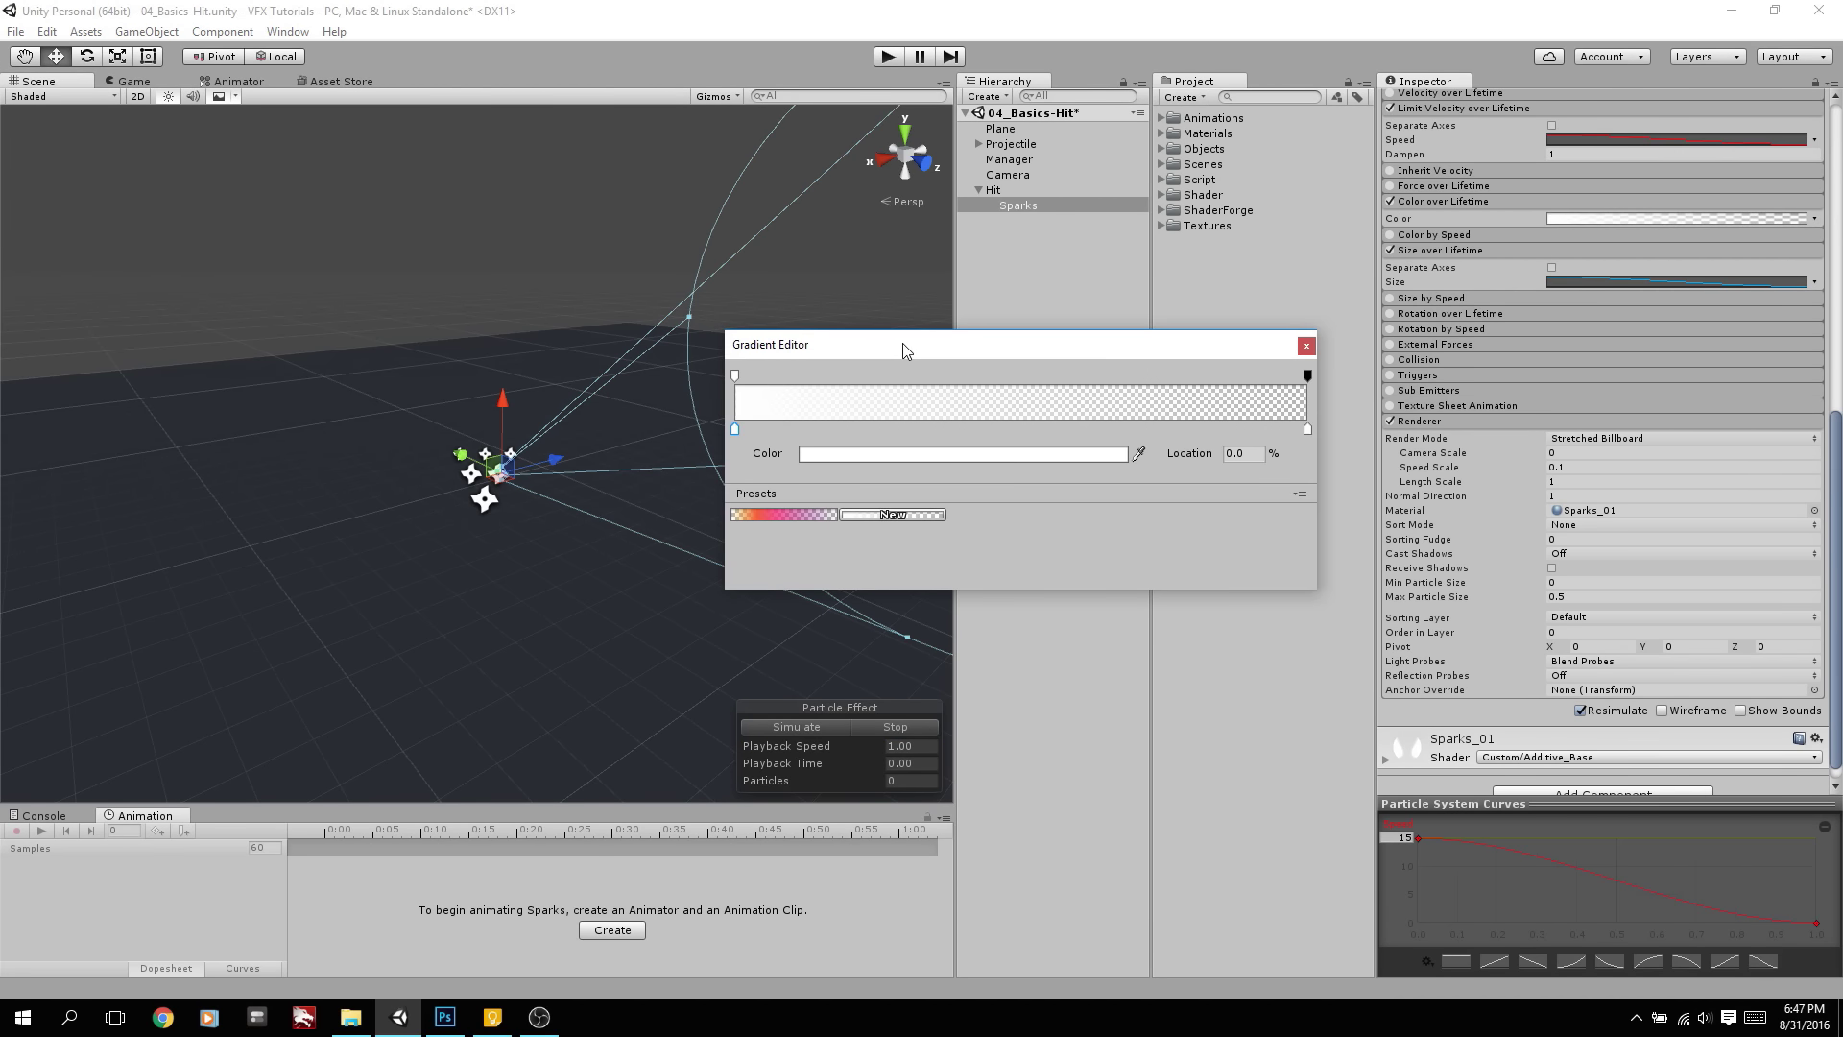
pyautogui.click(748, 374)
pyautogui.click(756, 377)
pyautogui.click(747, 375)
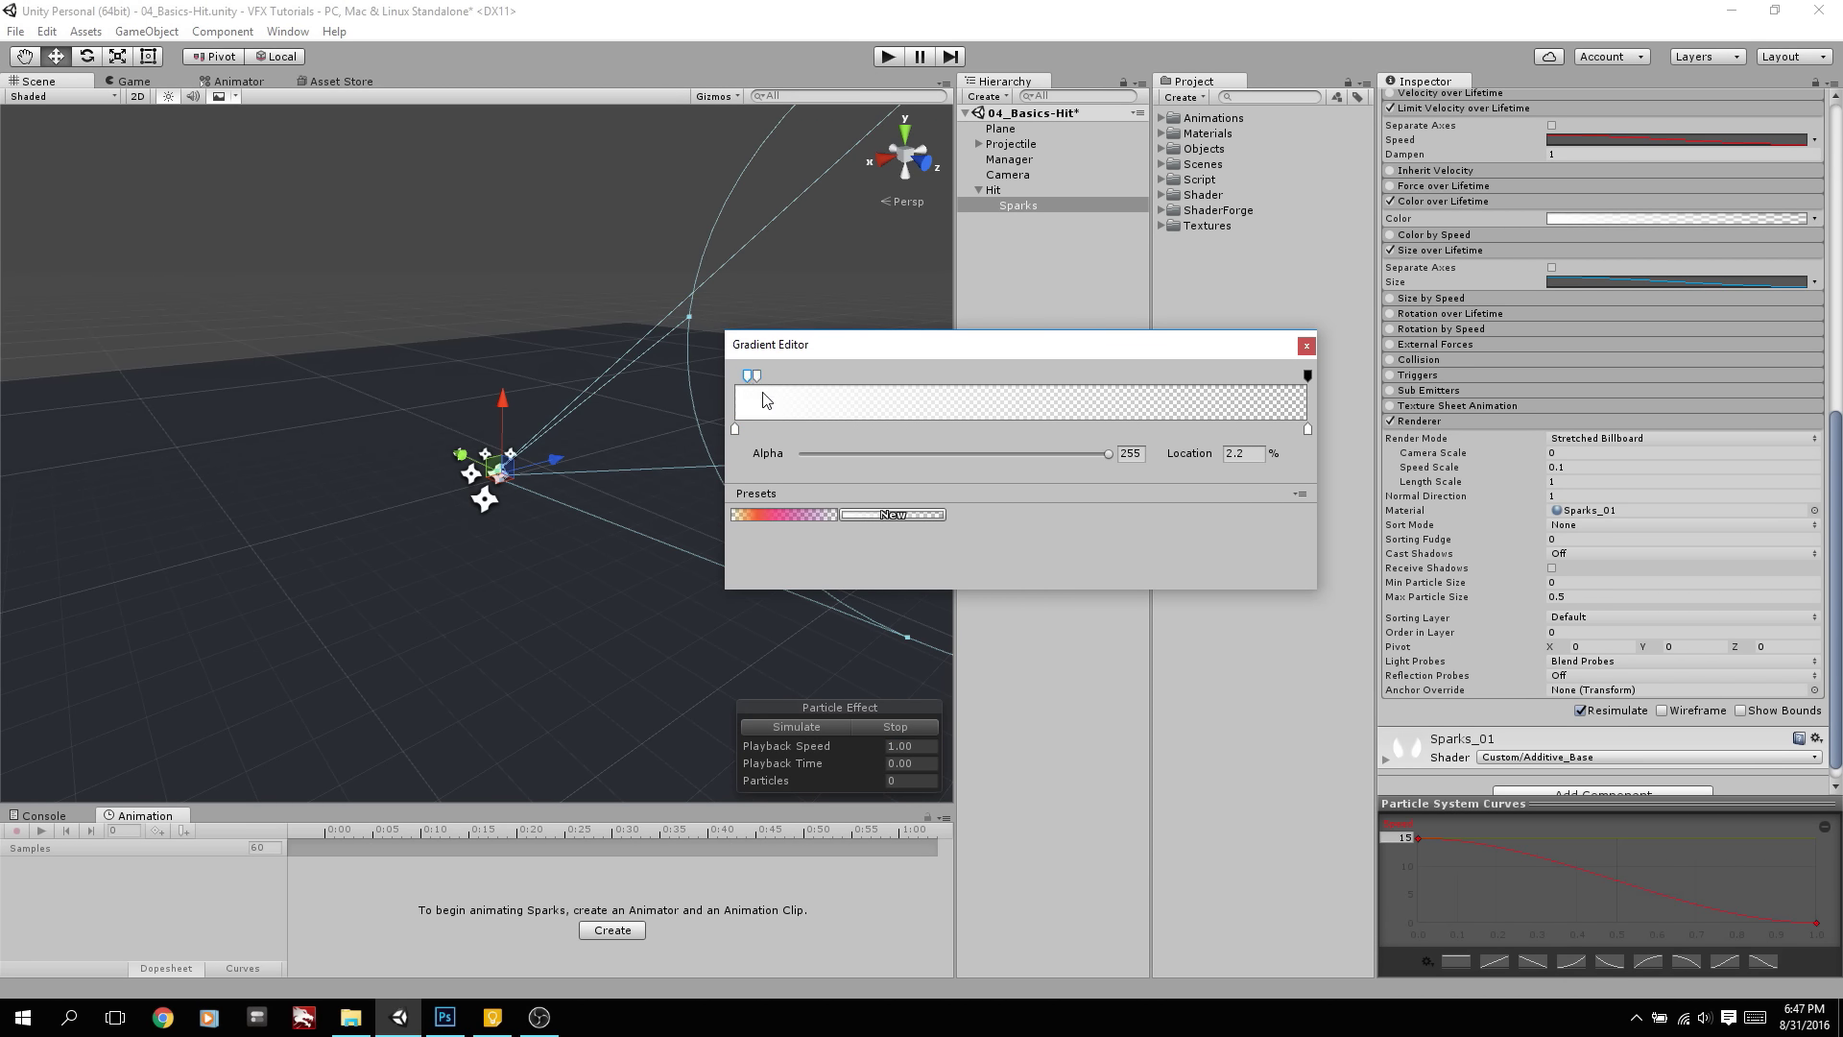
pyautogui.moveTo(852, 453); pyautogui.dragTo(803, 453)
pyautogui.click(827, 132)
# Simulate the effect at normal speed and at 0.10 playback speed to examine how the sparks fade in around the flash
pyautogui.keyDown('alt'); pyautogui.moveTo(773, 481); pyautogui.dragTo(735, 492); pyautogui.keyUp('alt')
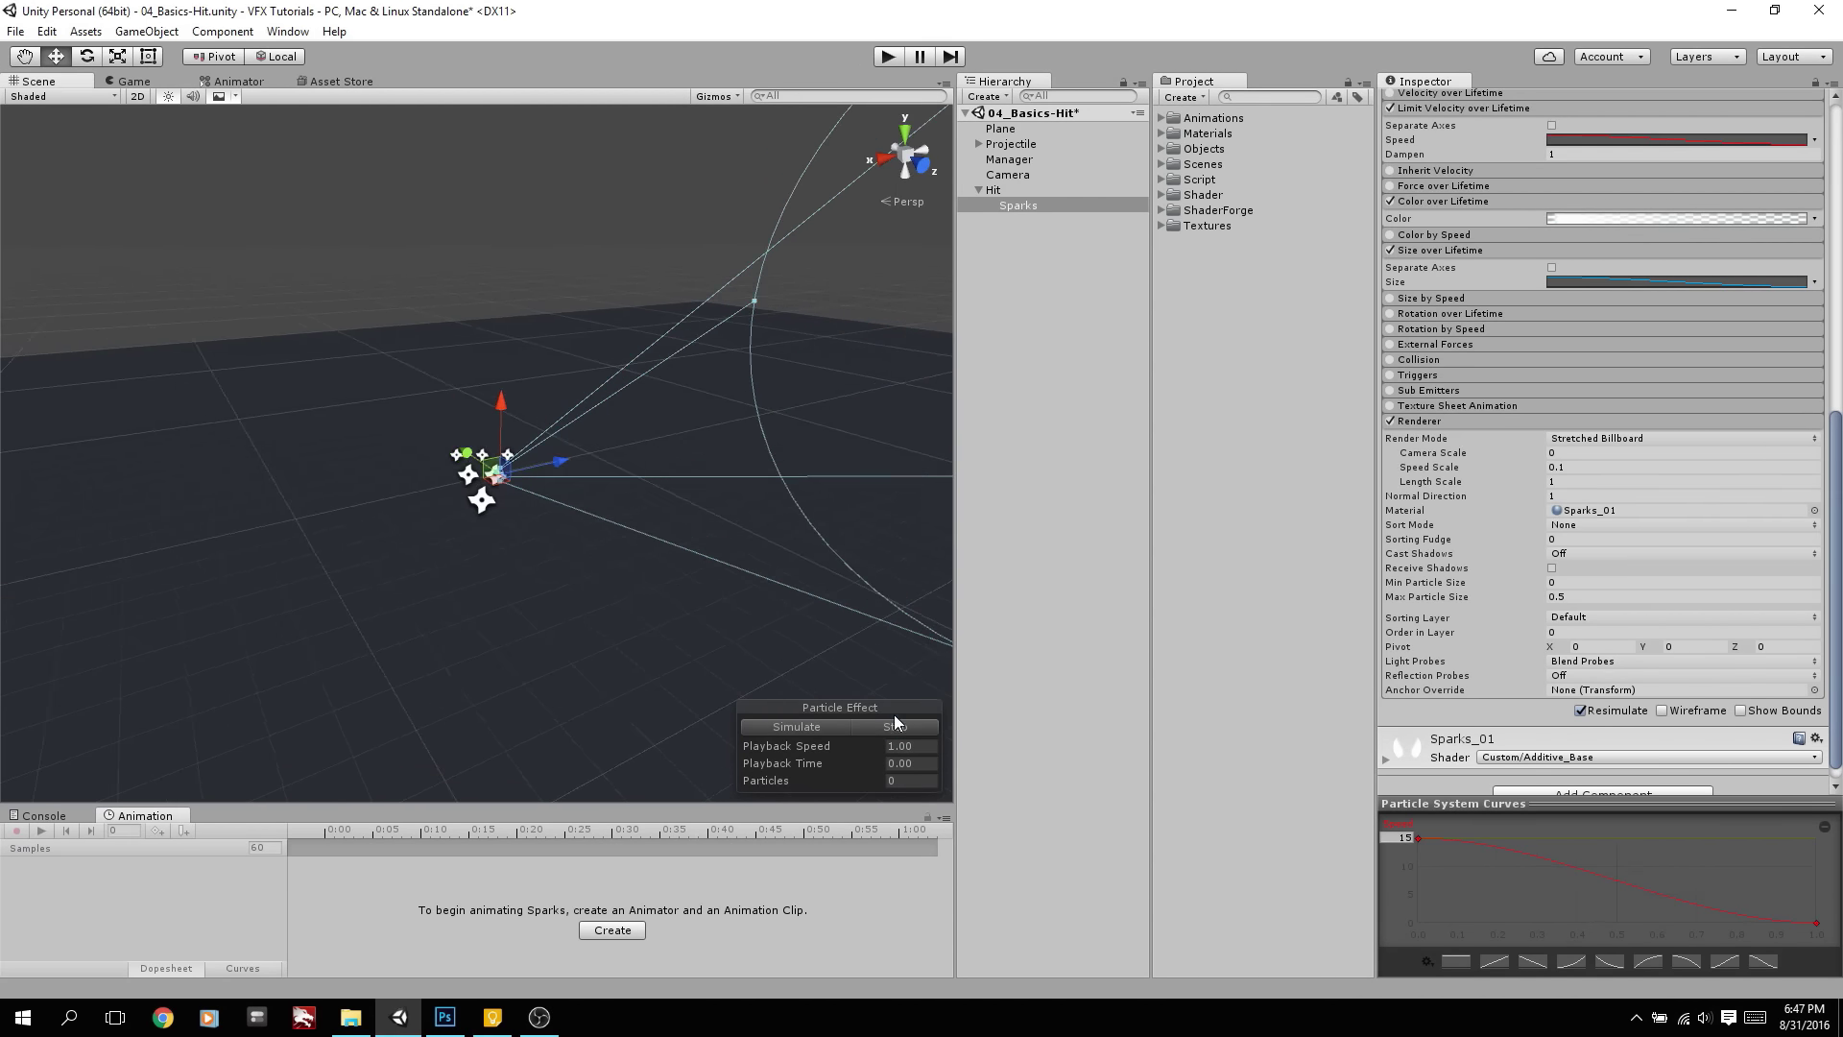
pyautogui.click(820, 728)
pyautogui.doubleClick(827, 728)
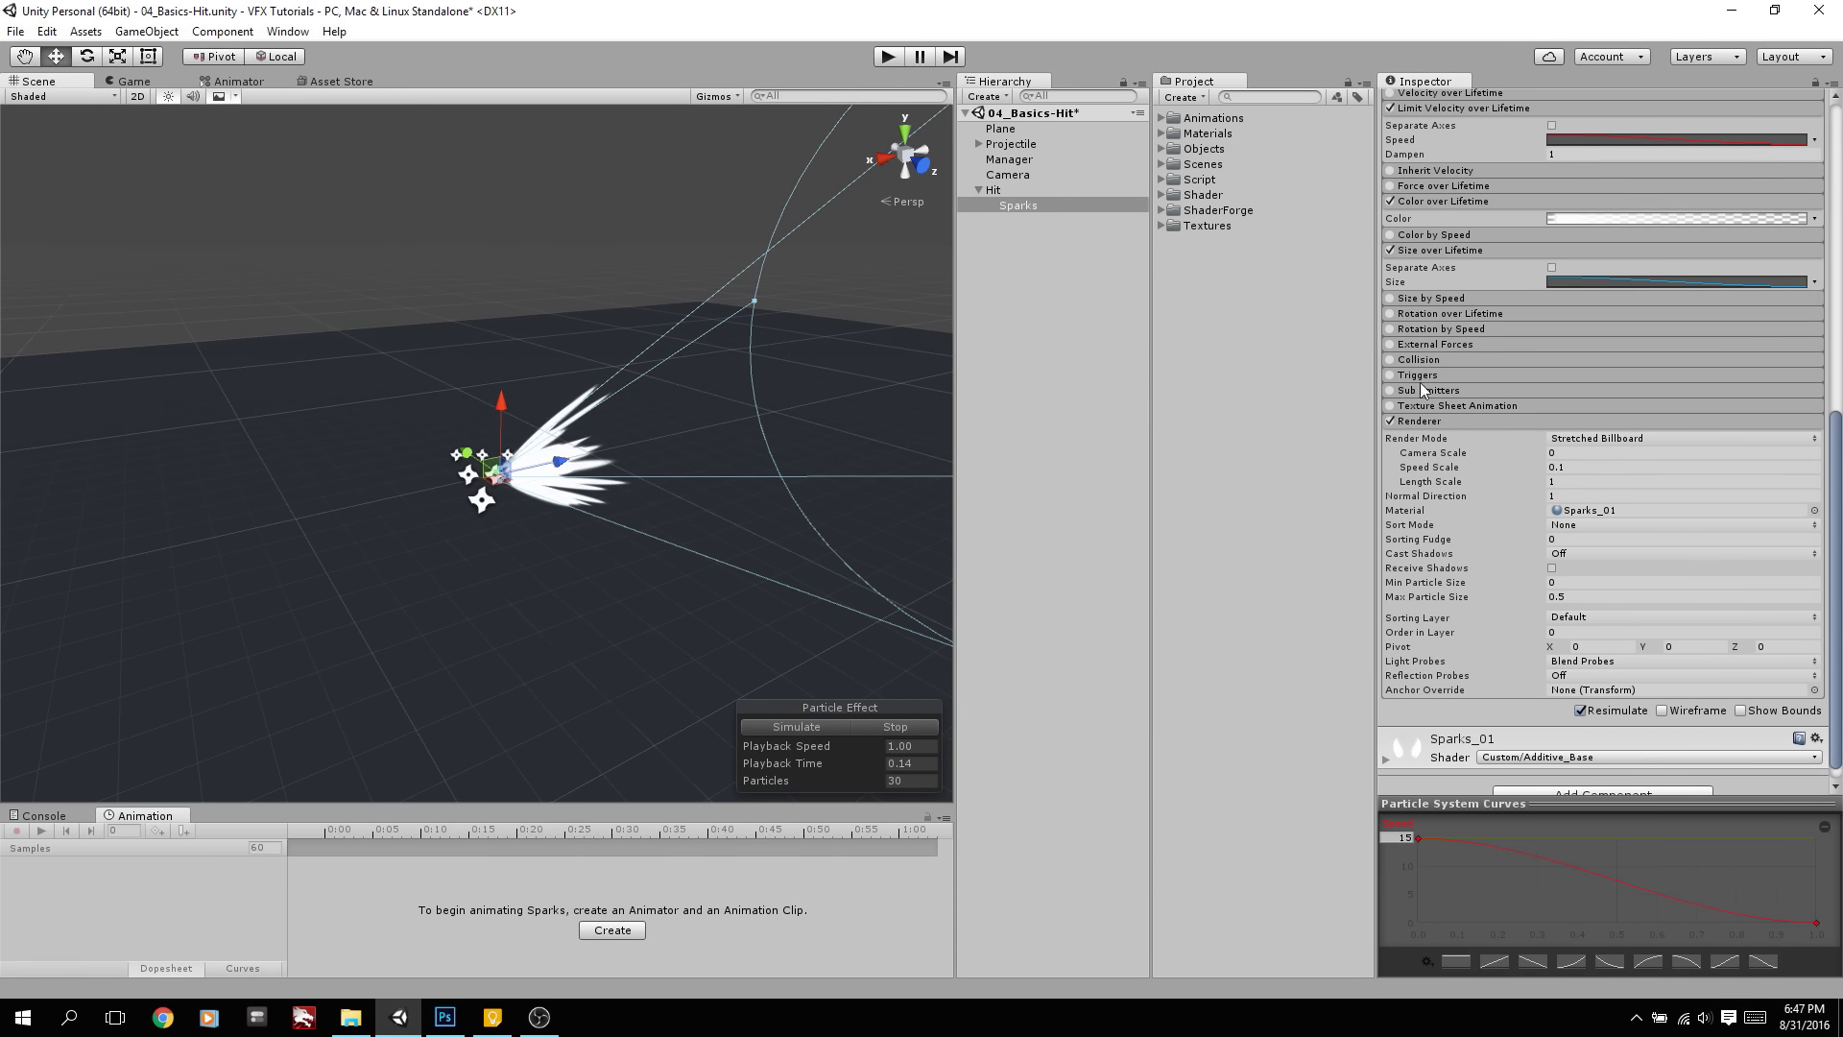
pyautogui.click(902, 727)
pyautogui.click(927, 744)
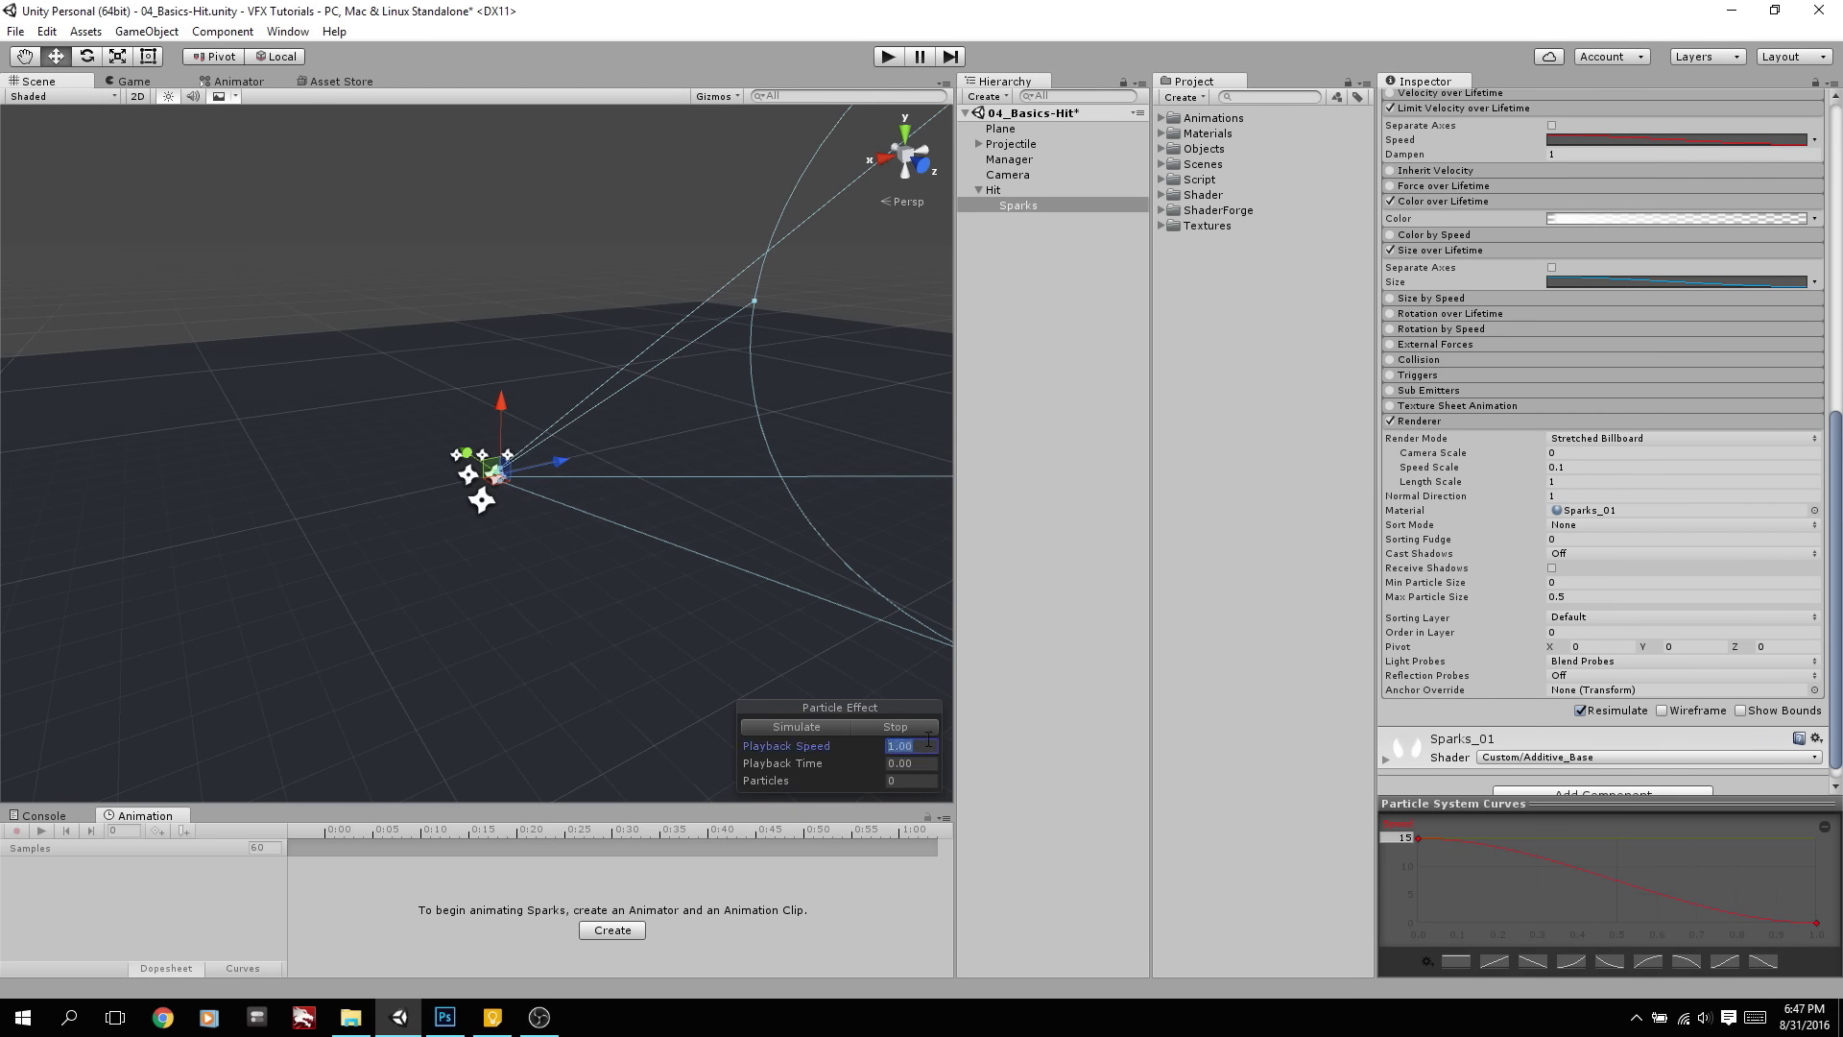
pyautogui.click(832, 724)
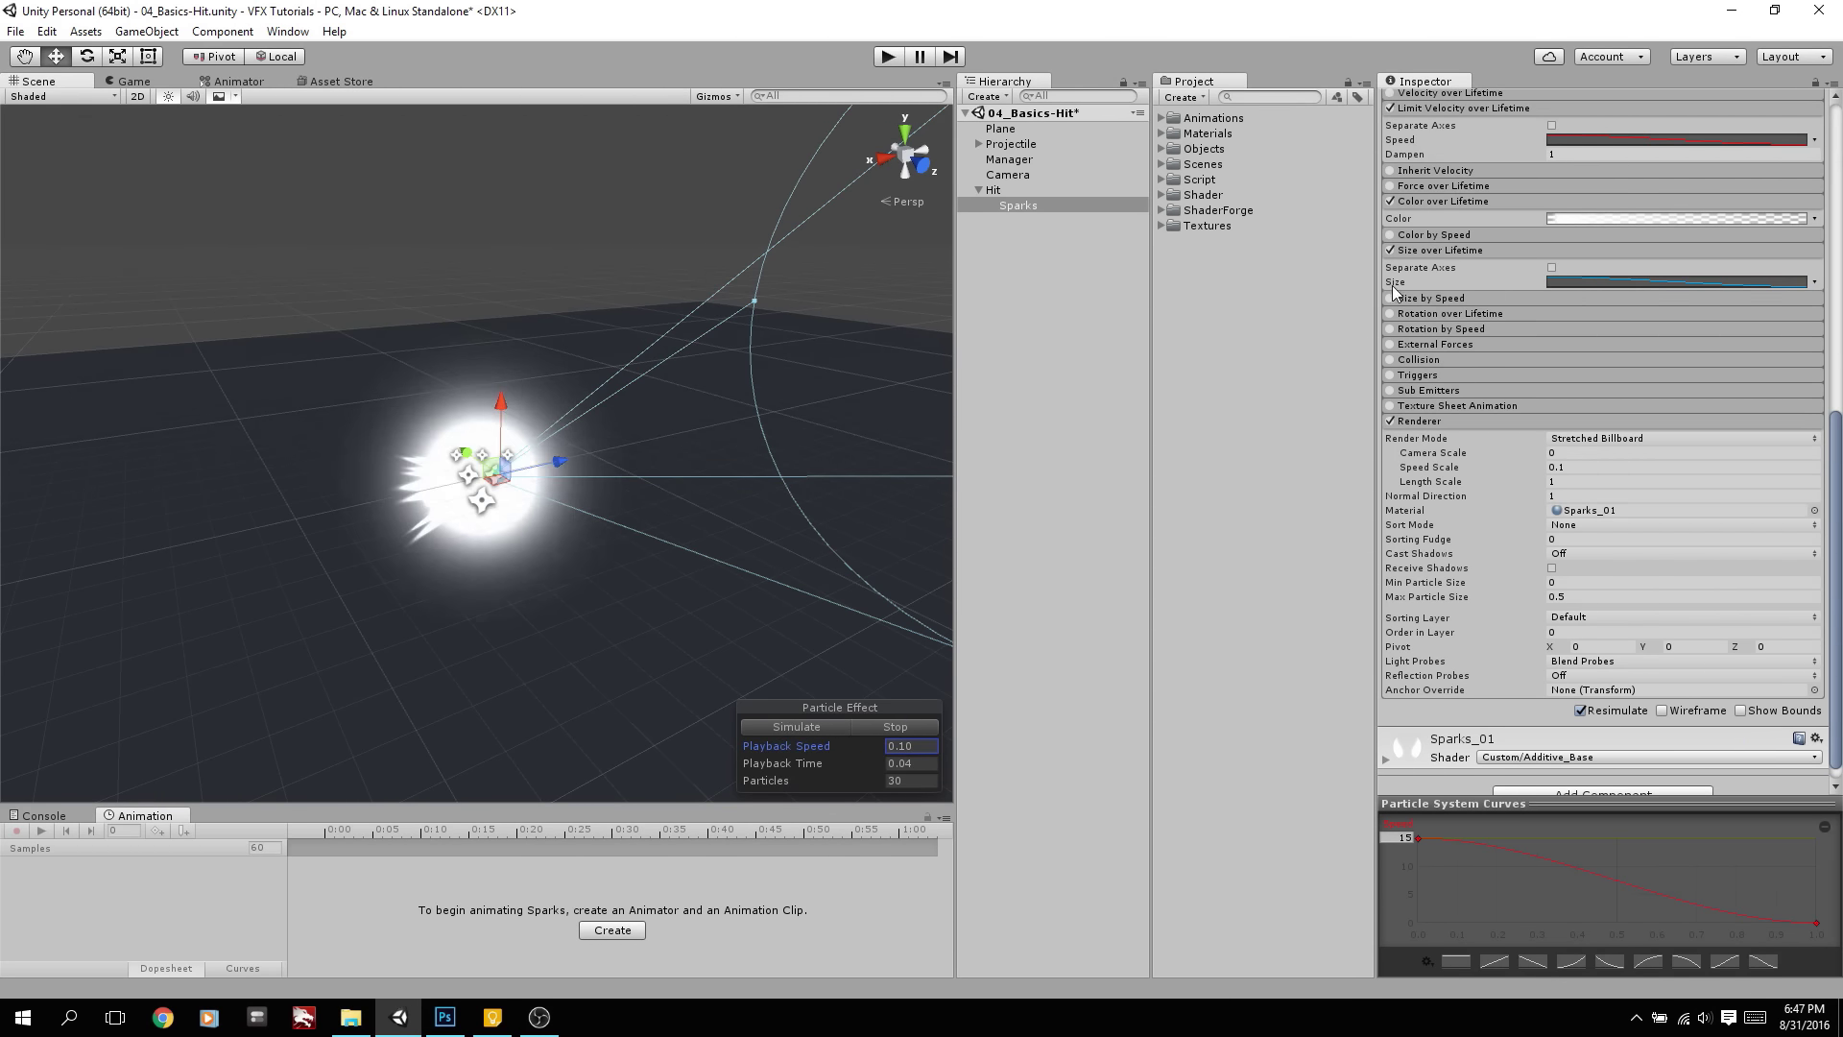
# Move the opaque alpha key near the start of the Sparks color gradient to 6.4% and replay the effect in slow motion
pyautogui.click(1568, 219)
pyautogui.moveTo(754, 380); pyautogui.dragTo(771, 382)
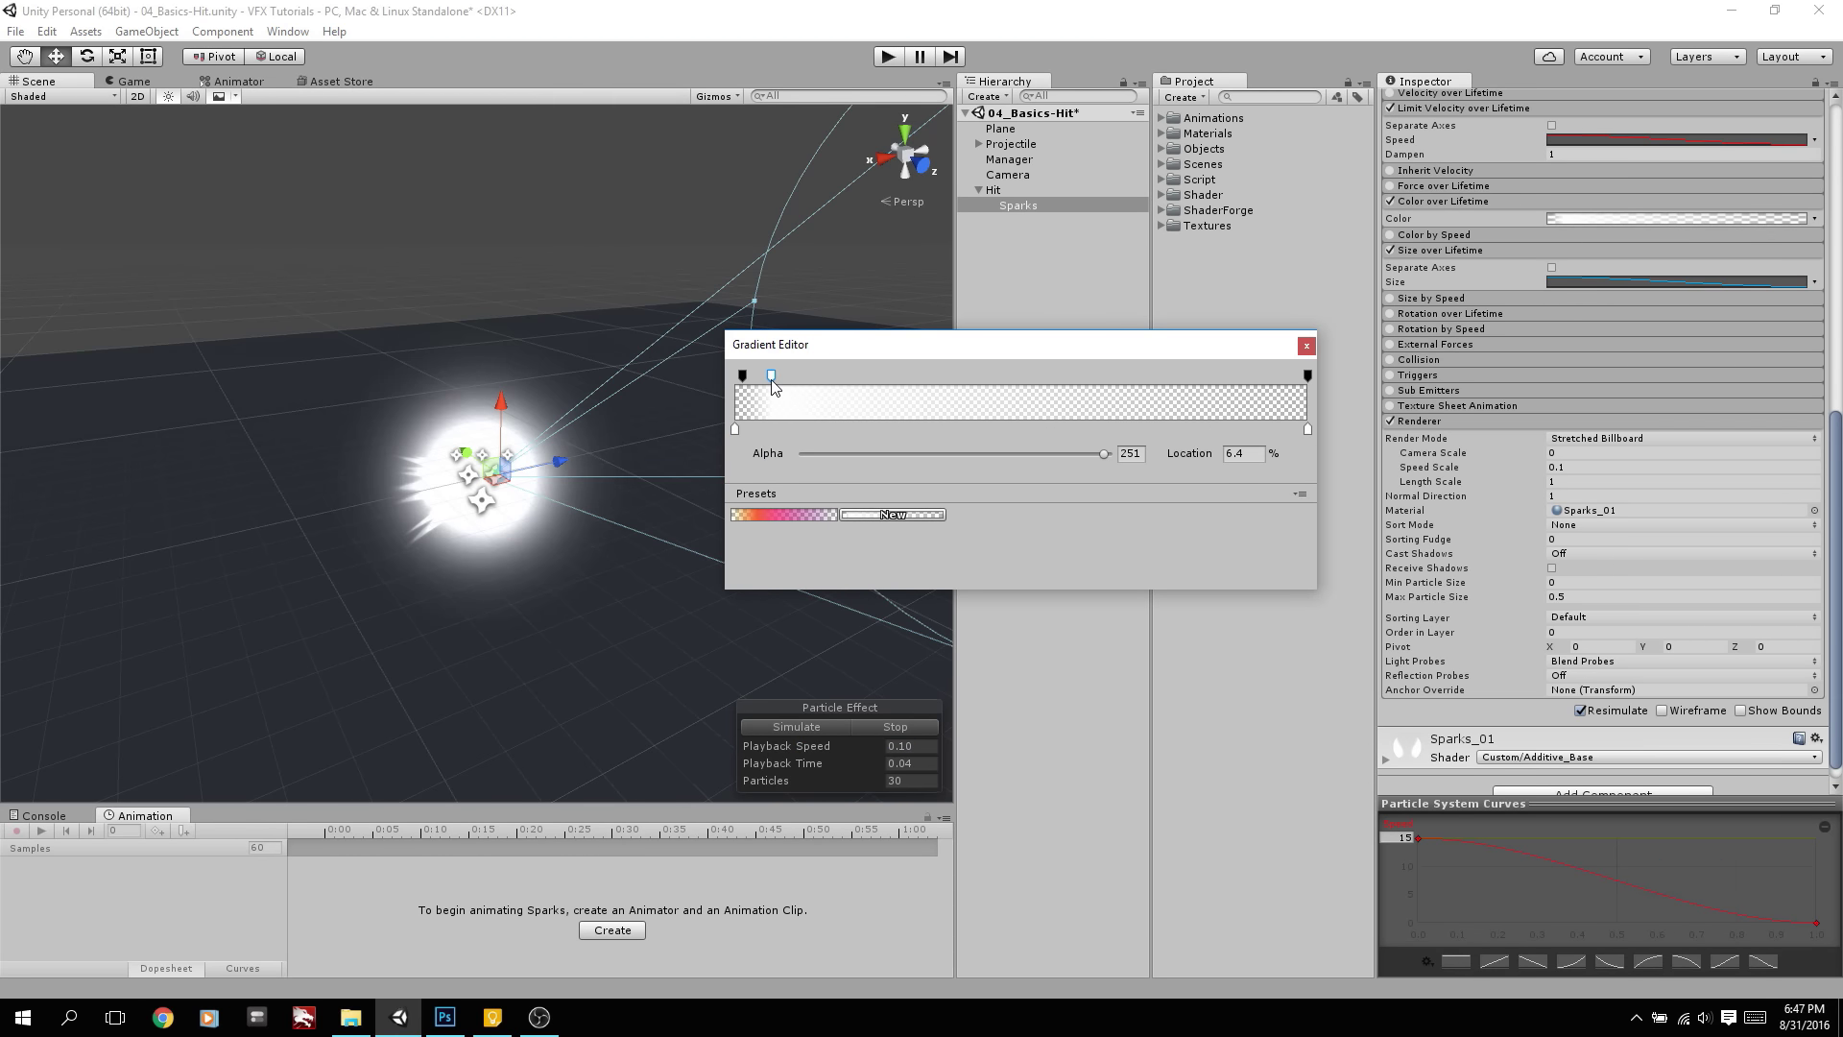
pyautogui.click(887, 729)
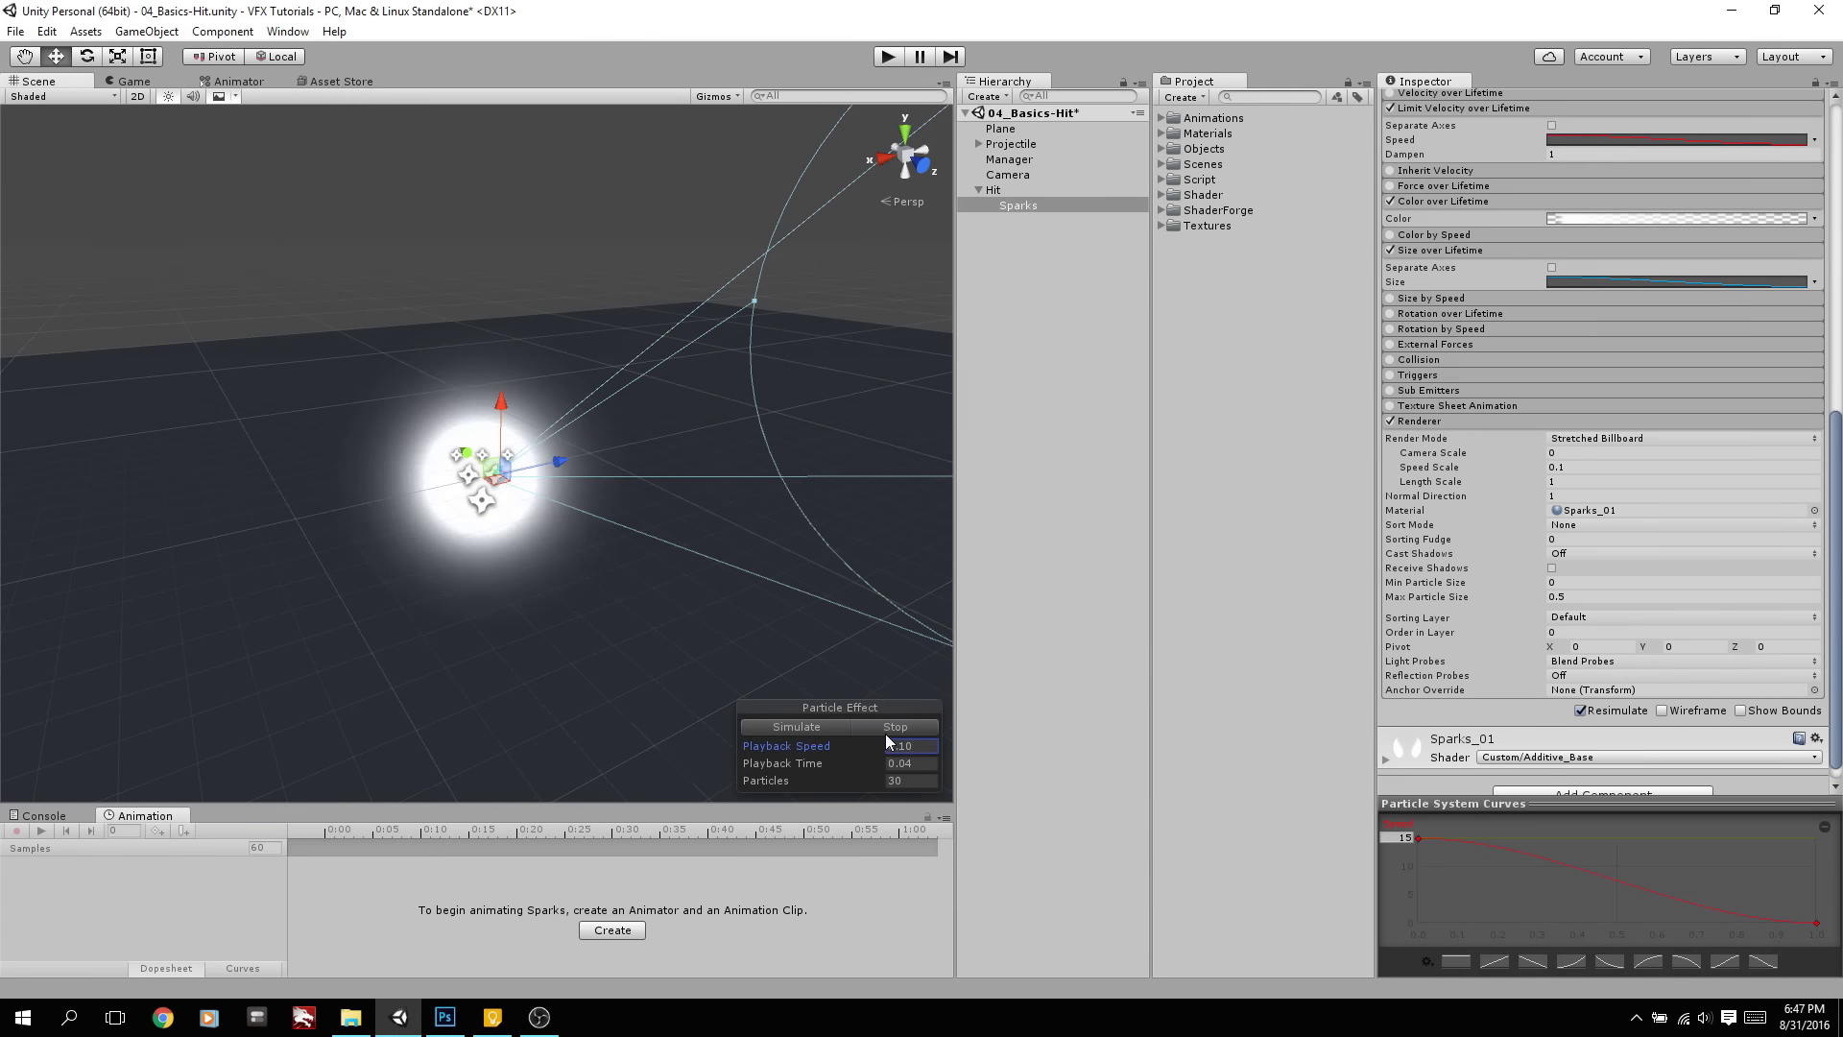
pyautogui.click(822, 728)
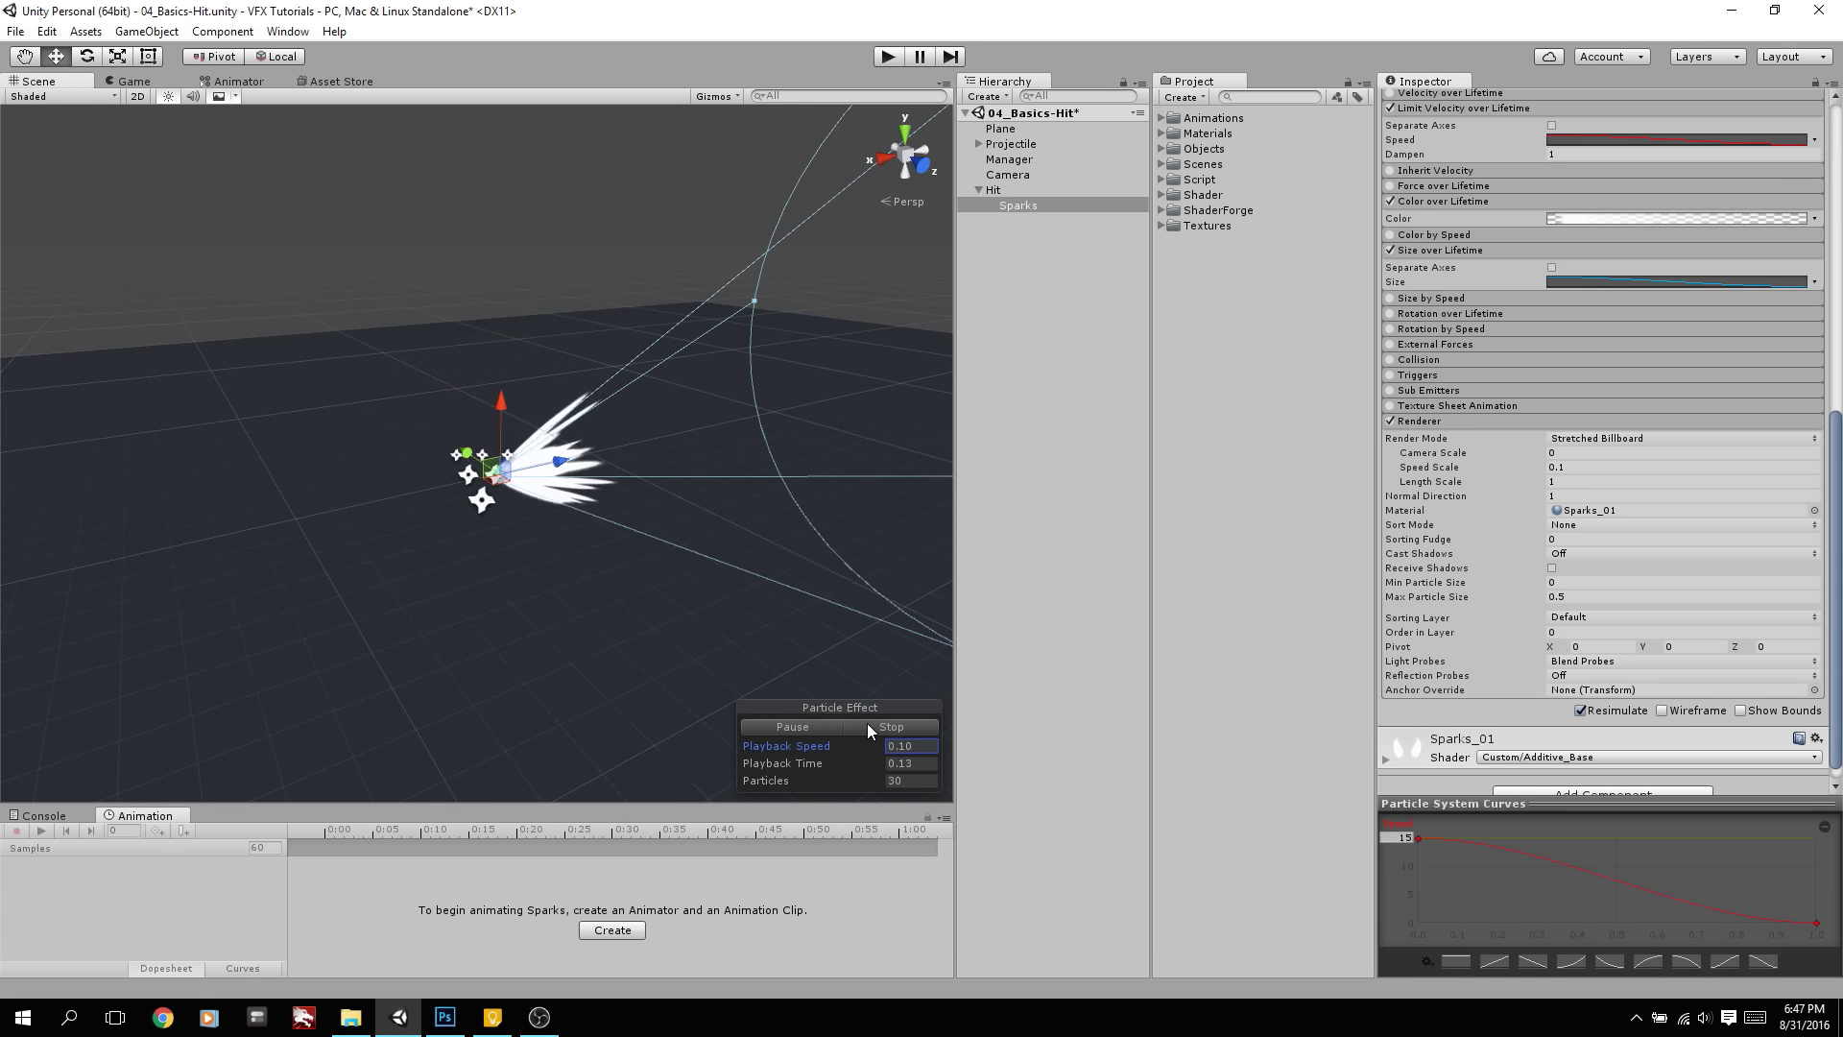
pyautogui.click(867, 725)
# Move the Sparks emitter forward in the scene to an X position of about -0.403 and replay the effect
pyautogui.moveTo(561, 463); pyautogui.dragTo(643, 553)
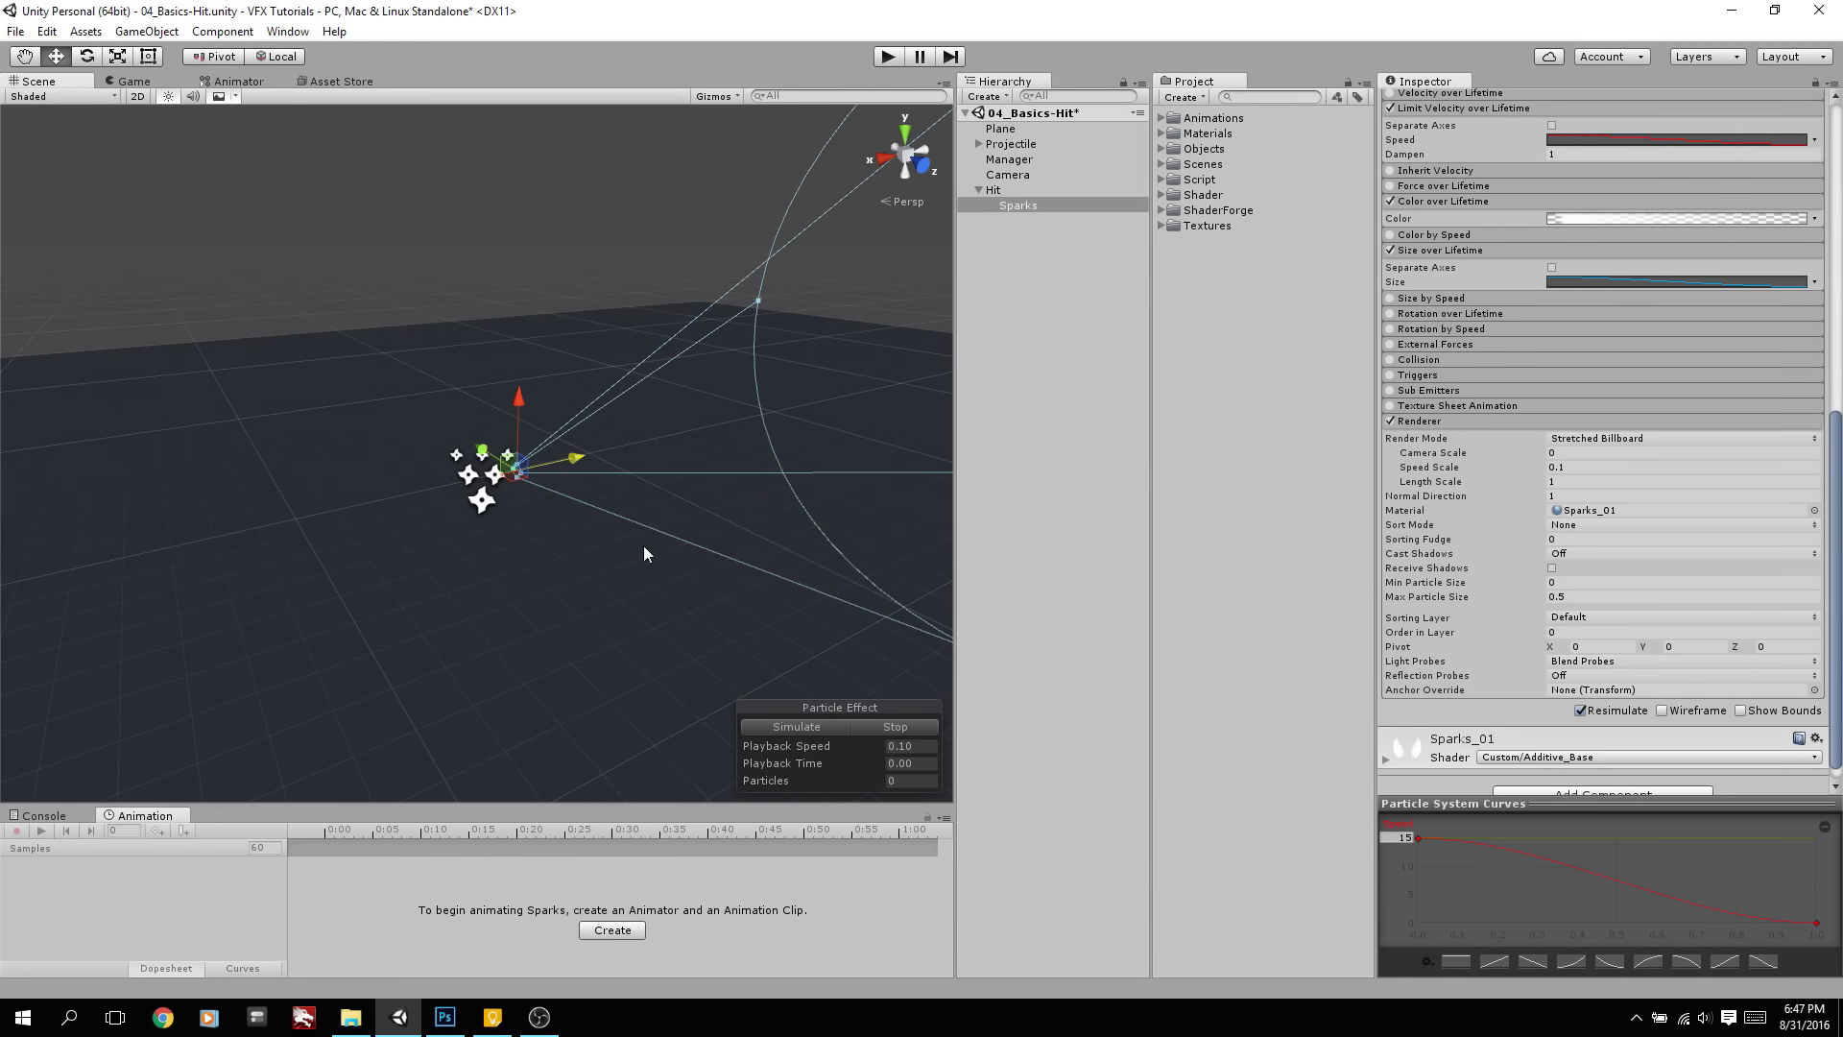
pyautogui.click(821, 729)
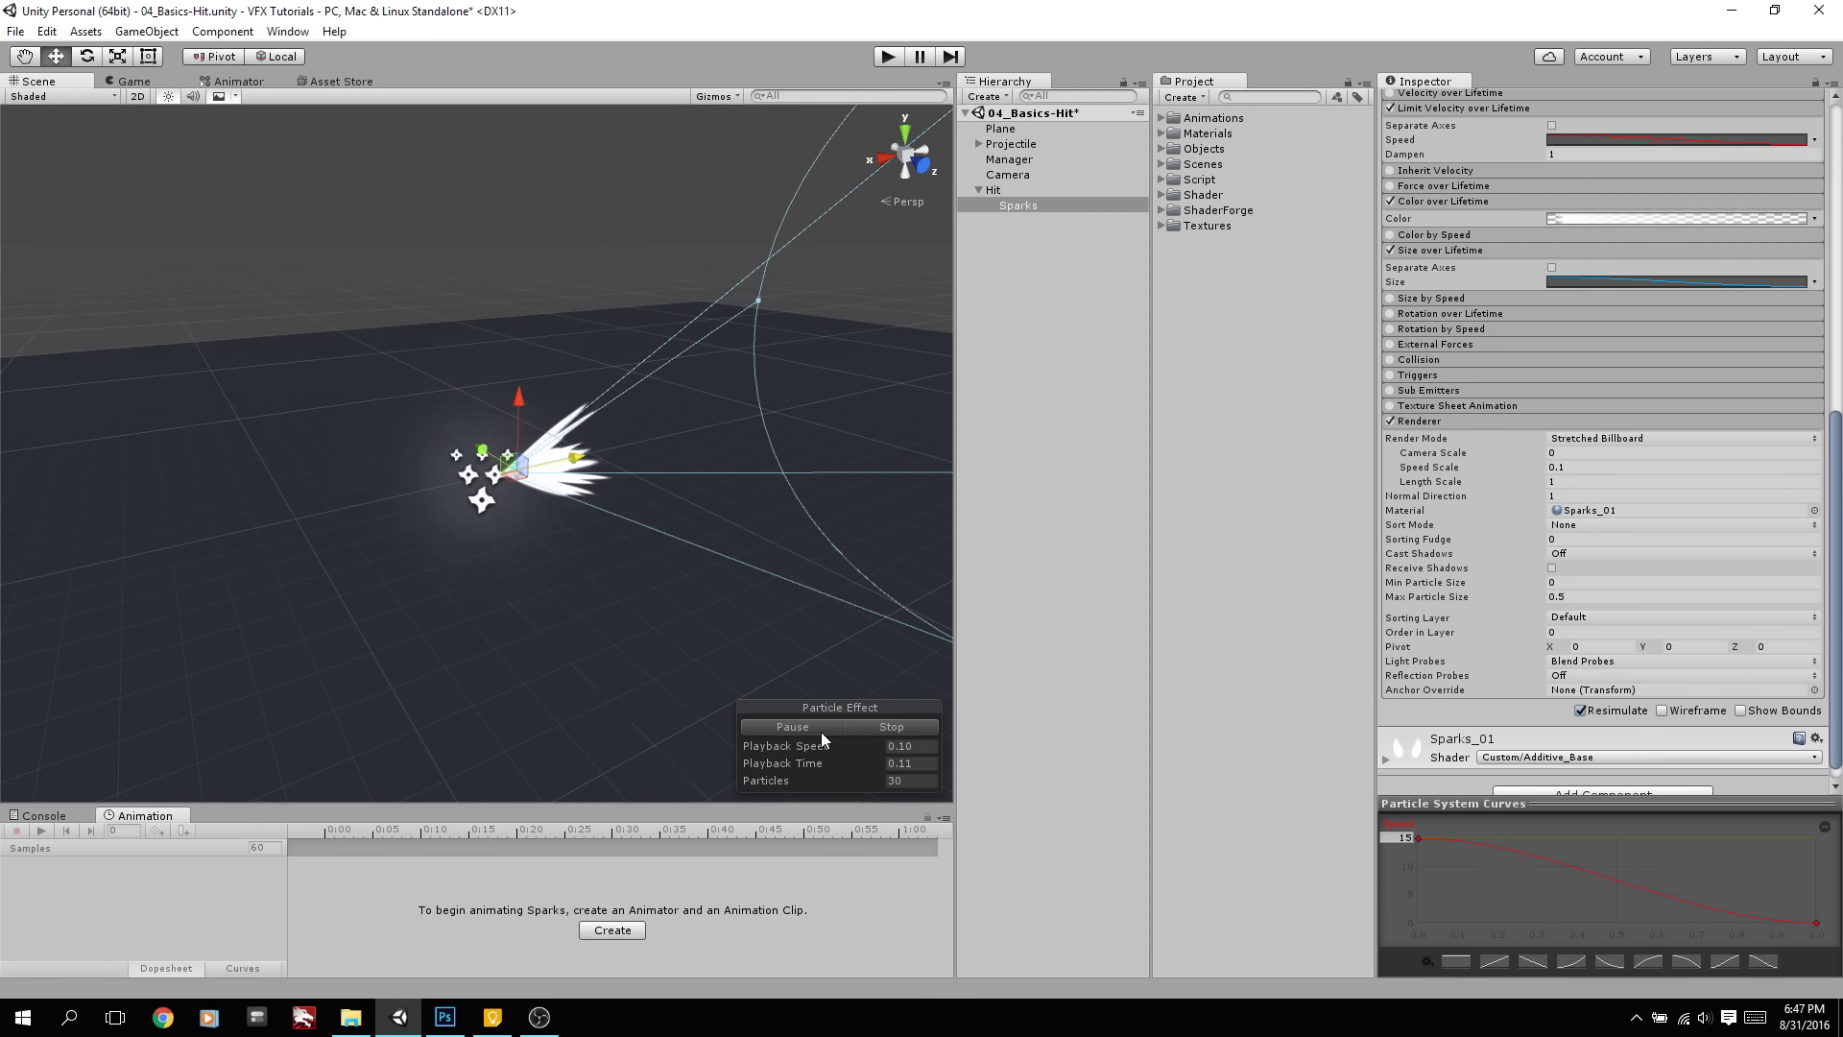
pyautogui.click(862, 727)
# Shift the starting alpha keys of the Sparks color gradient slightly further along to delay the fade-in, and check it in slow motion
pyautogui.click(1570, 217)
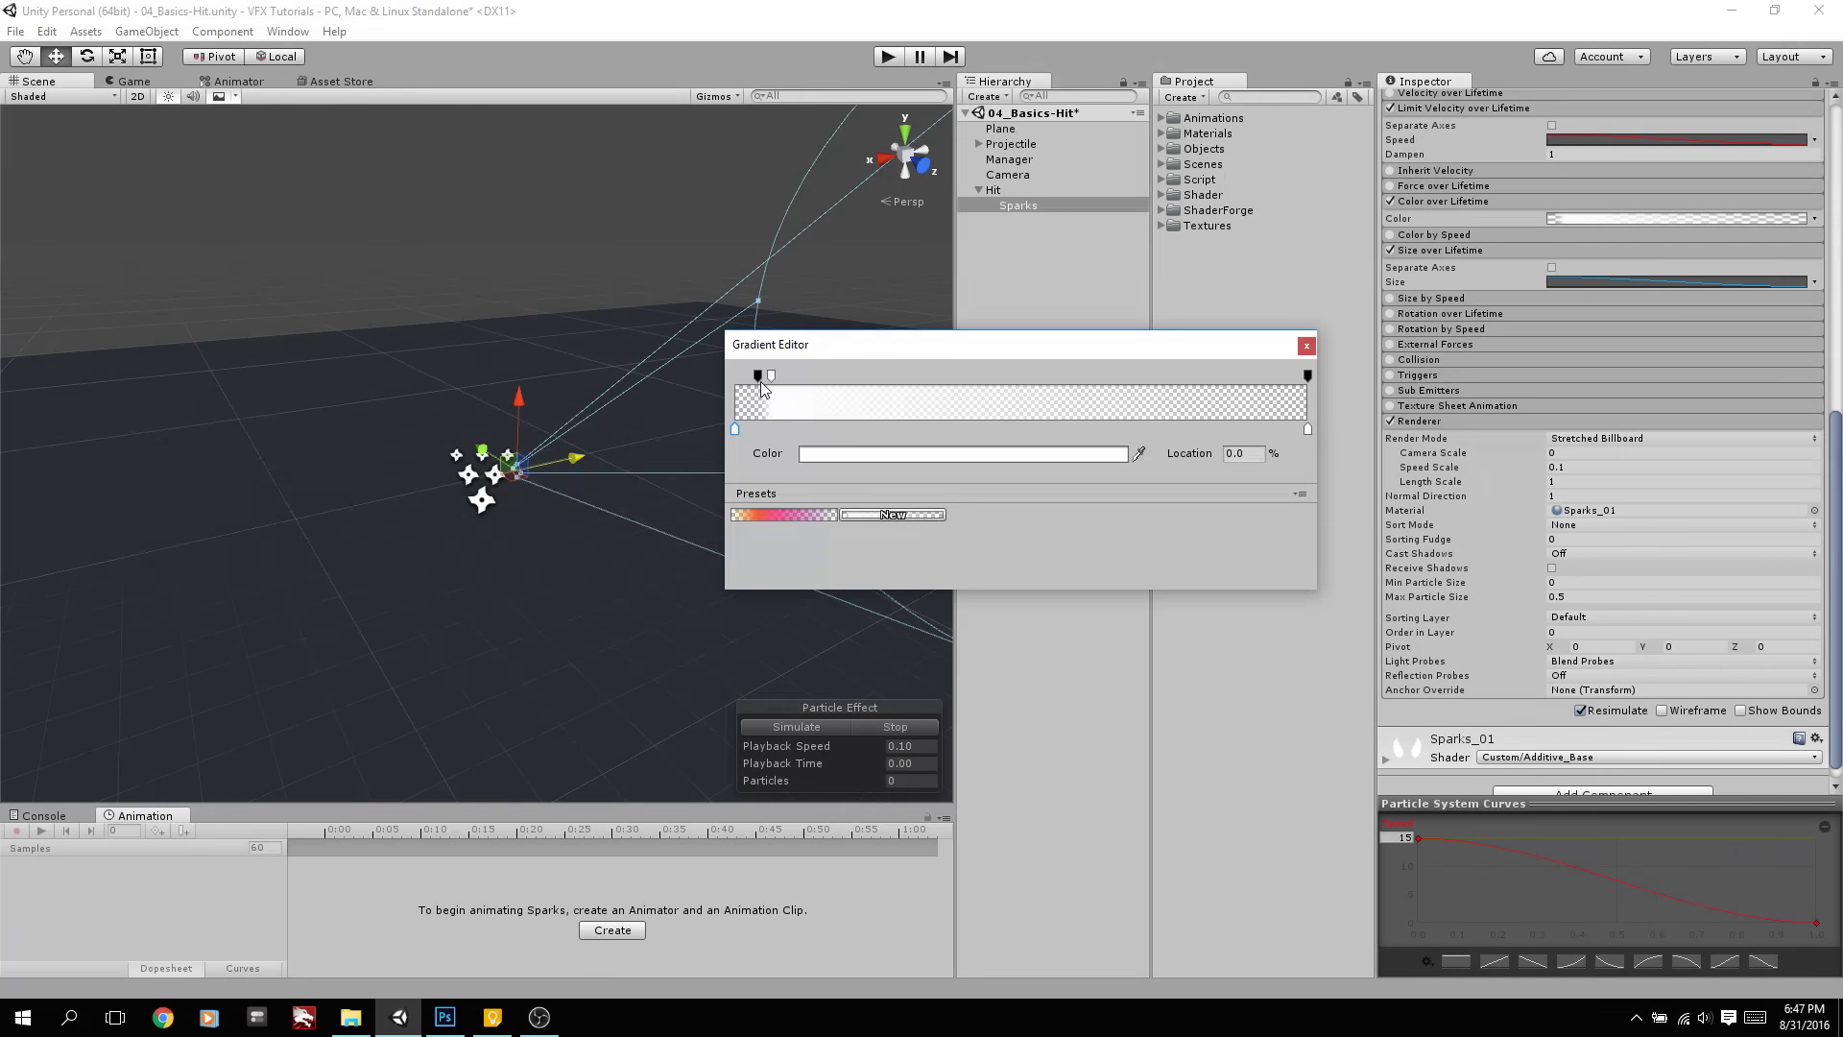
pyautogui.click(771, 376)
pyautogui.click(870, 731)
pyautogui.click(827, 729)
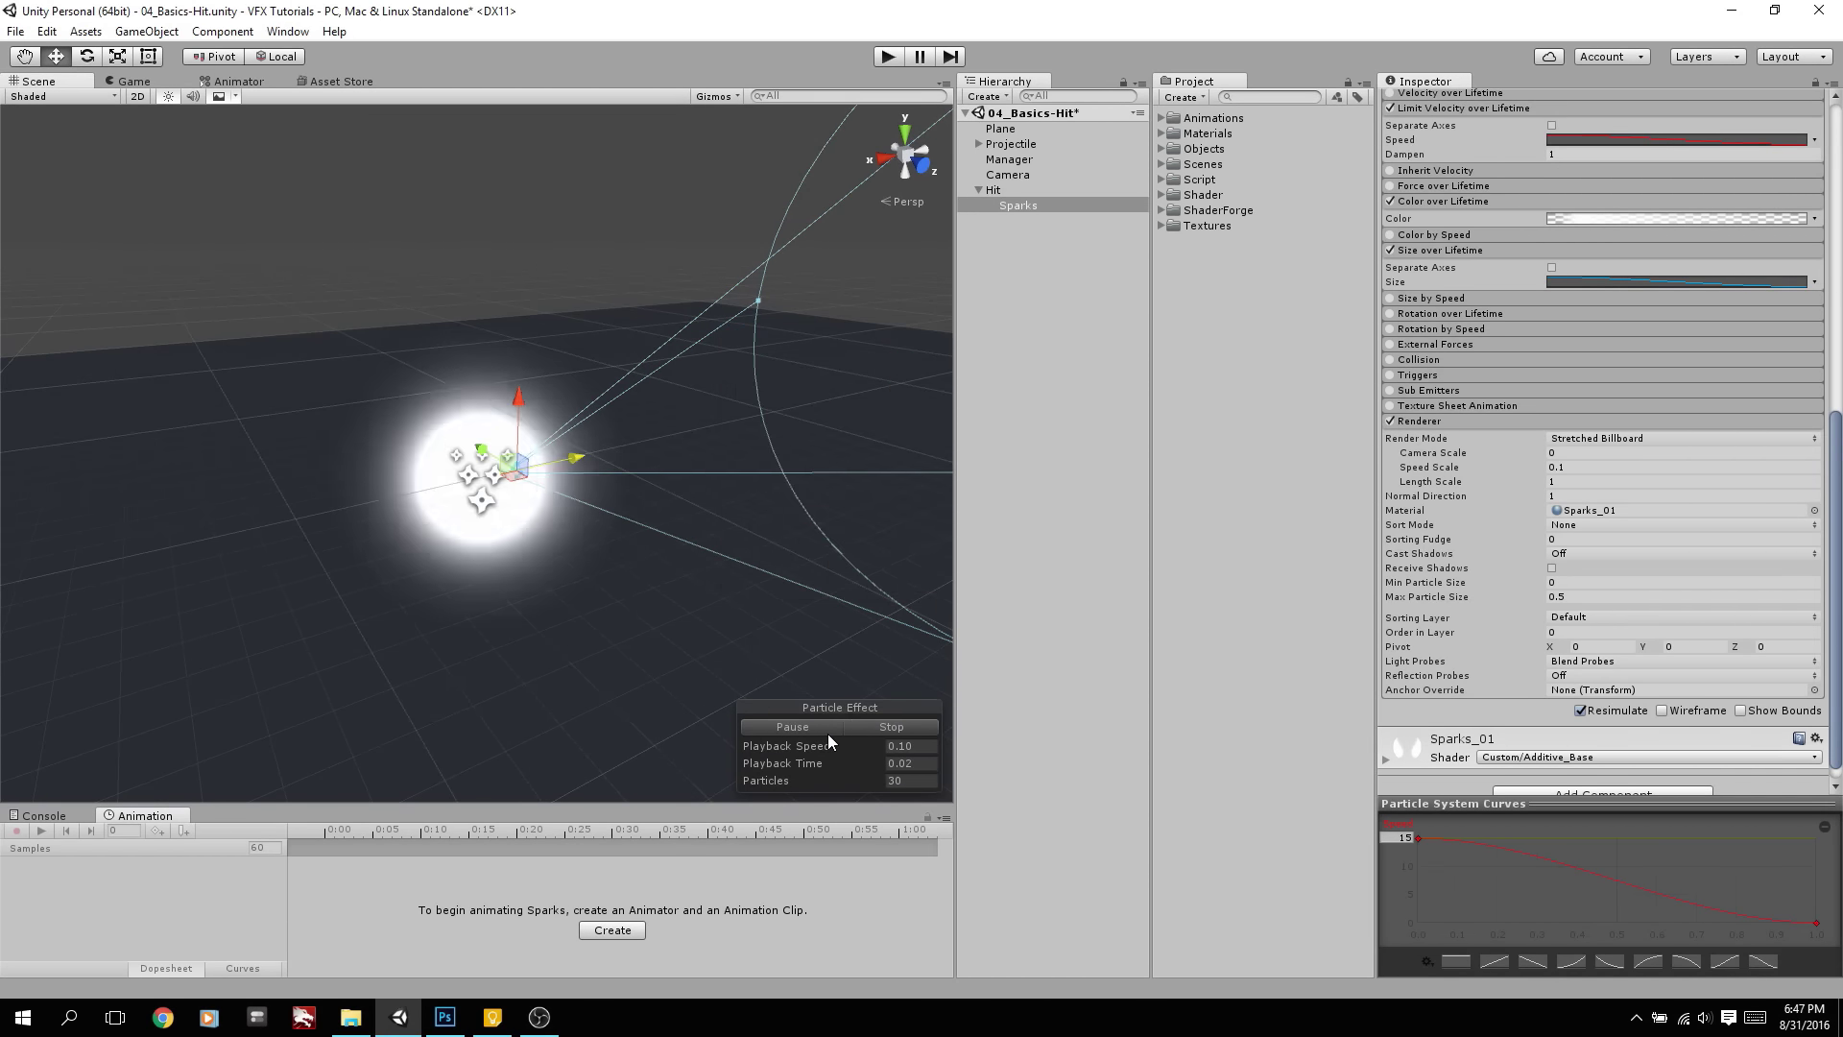
pyautogui.click(879, 722)
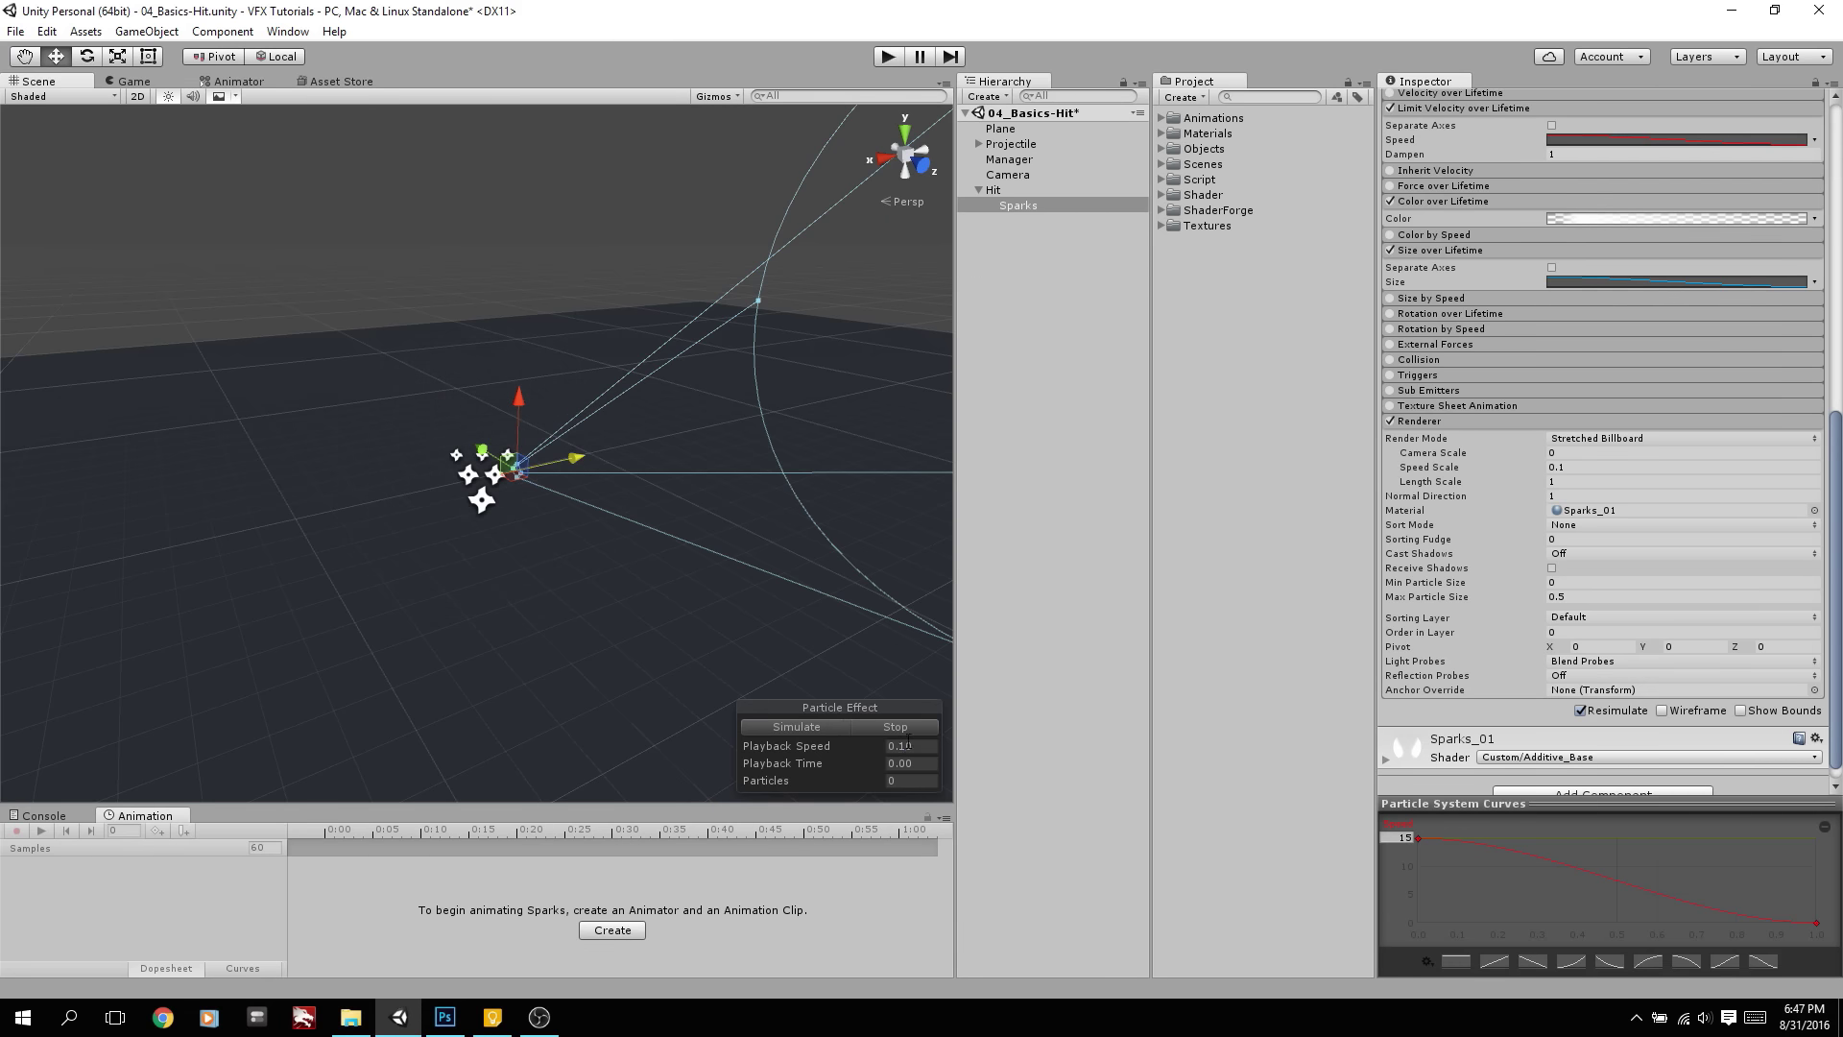
# Return the playback speed to 1.00 and replay the effect to examine the delayed sparks with the flash
pyautogui.click(841, 734)
pyautogui.keyDown('alt'); pyautogui.moveTo(815, 723); pyautogui.dragTo(861, 683); pyautogui.keyUp('alt')
pyautogui.click(826, 730)
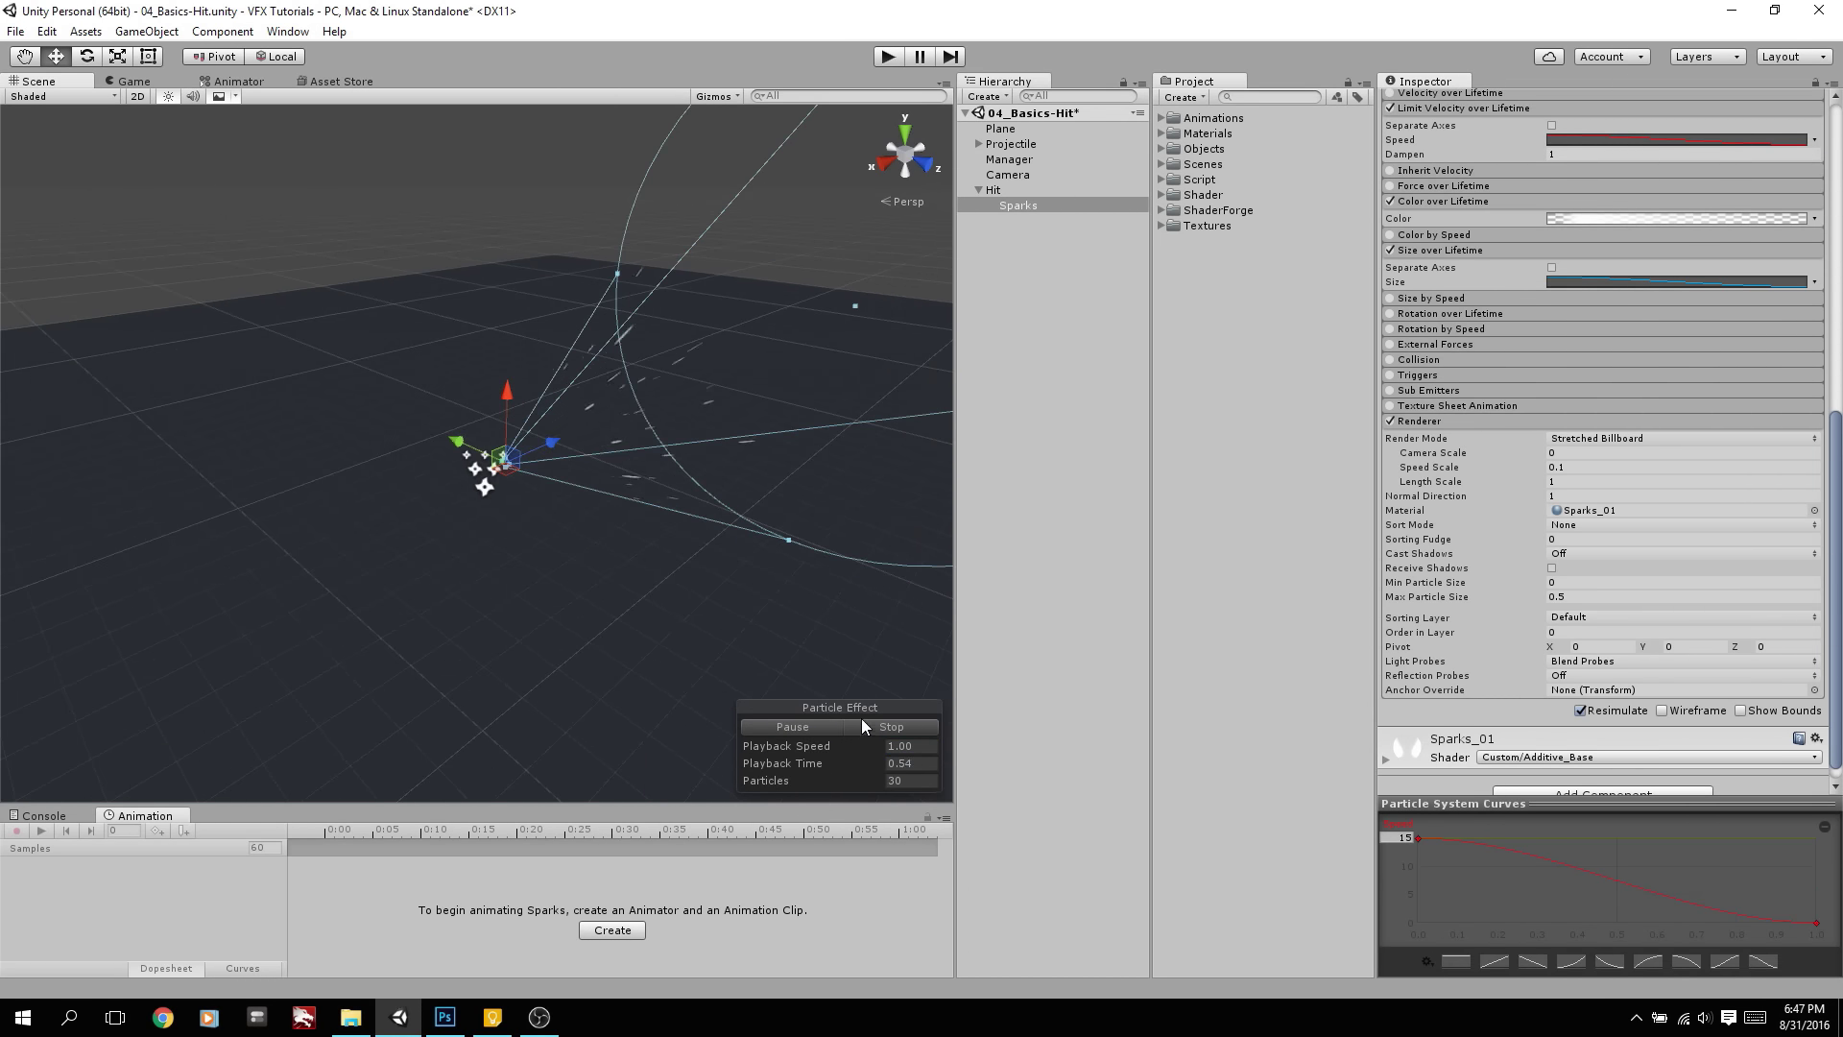
pyautogui.click(804, 728)
pyautogui.click(867, 727)
# Save the 04_Basics-Hit scene
pyautogui.keyDown('alt'); pyautogui.moveTo(869, 672); pyautogui.dragTo(1119, 10); pyautogui.keyUp('alt')
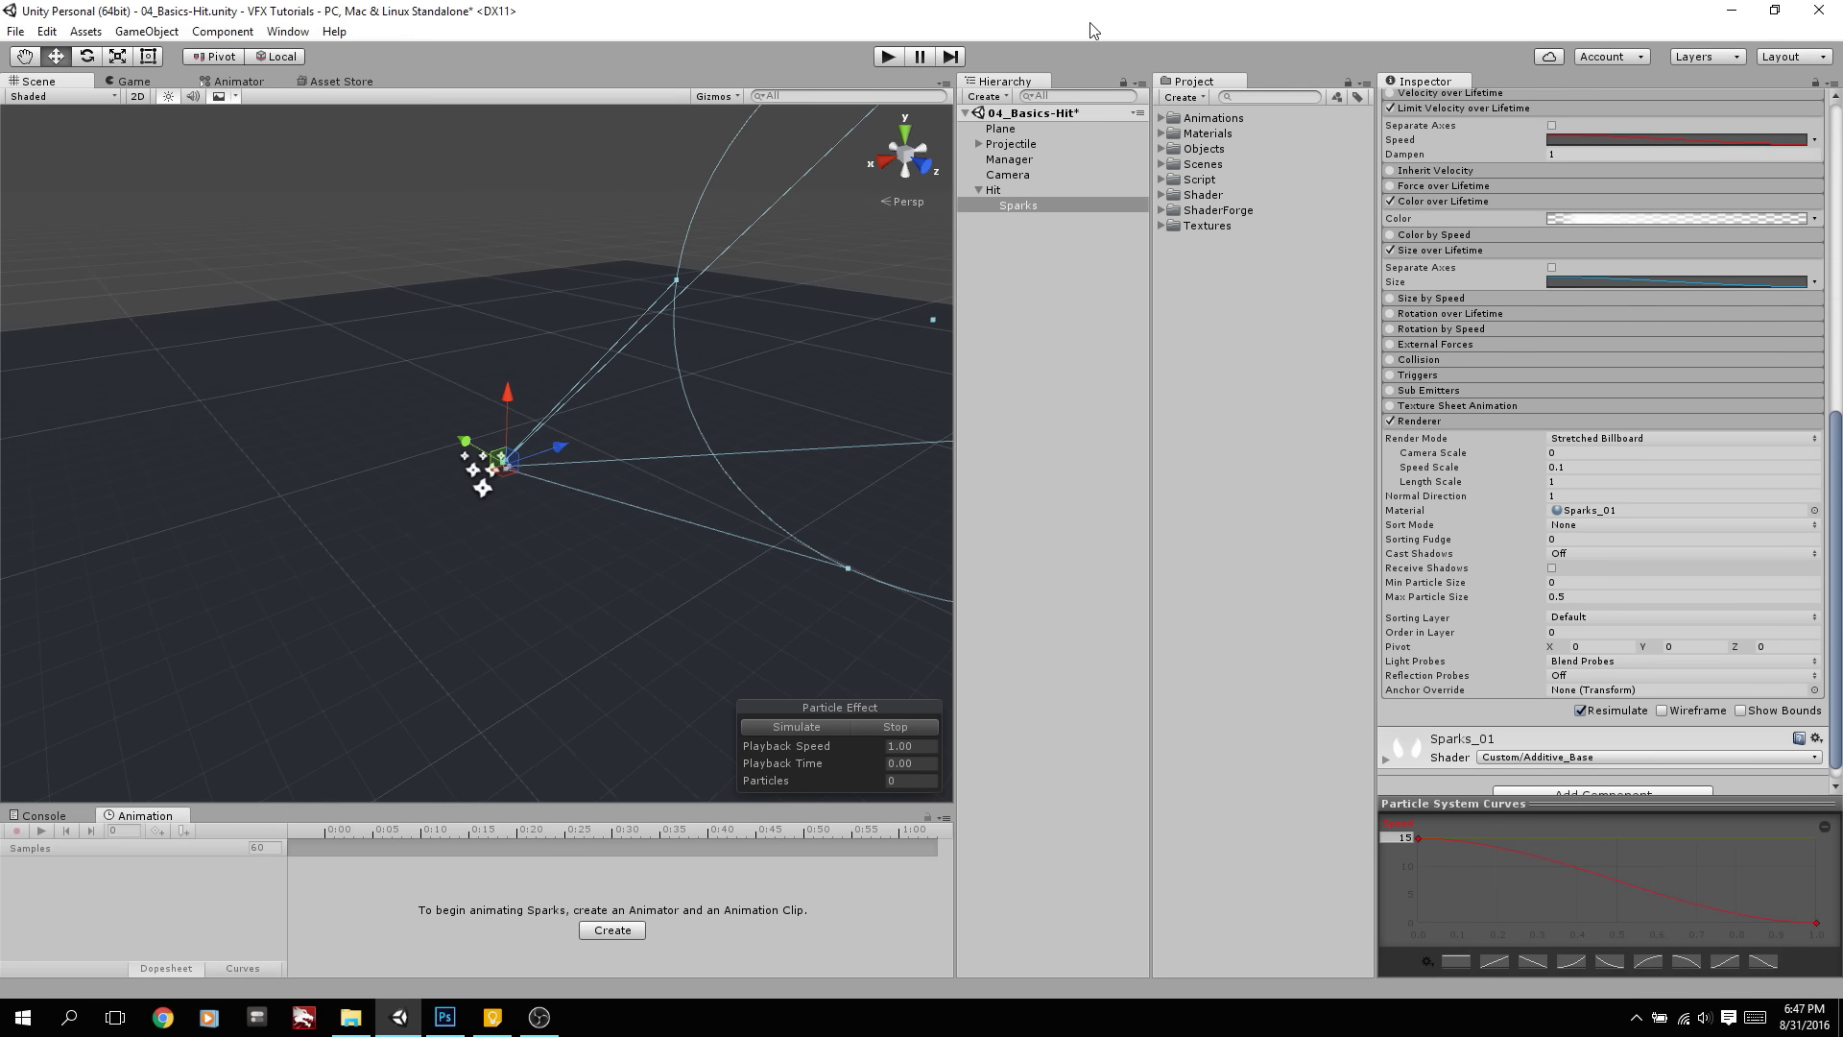
pyautogui.hotkey('ctrl', 's')
pyautogui.moveTo(714, 477); pyautogui.dragTo(758, 477, button='middle')
pyautogui.moveTo(672, 489)
pyautogui.keyDown('alt'); pyautogui.mouseDown()
pyautogui.moveTo(630, 462)
pyautogui.moveTo(693, 509)
pyautogui.mouseUp(); pyautogui.keyUp('alt')
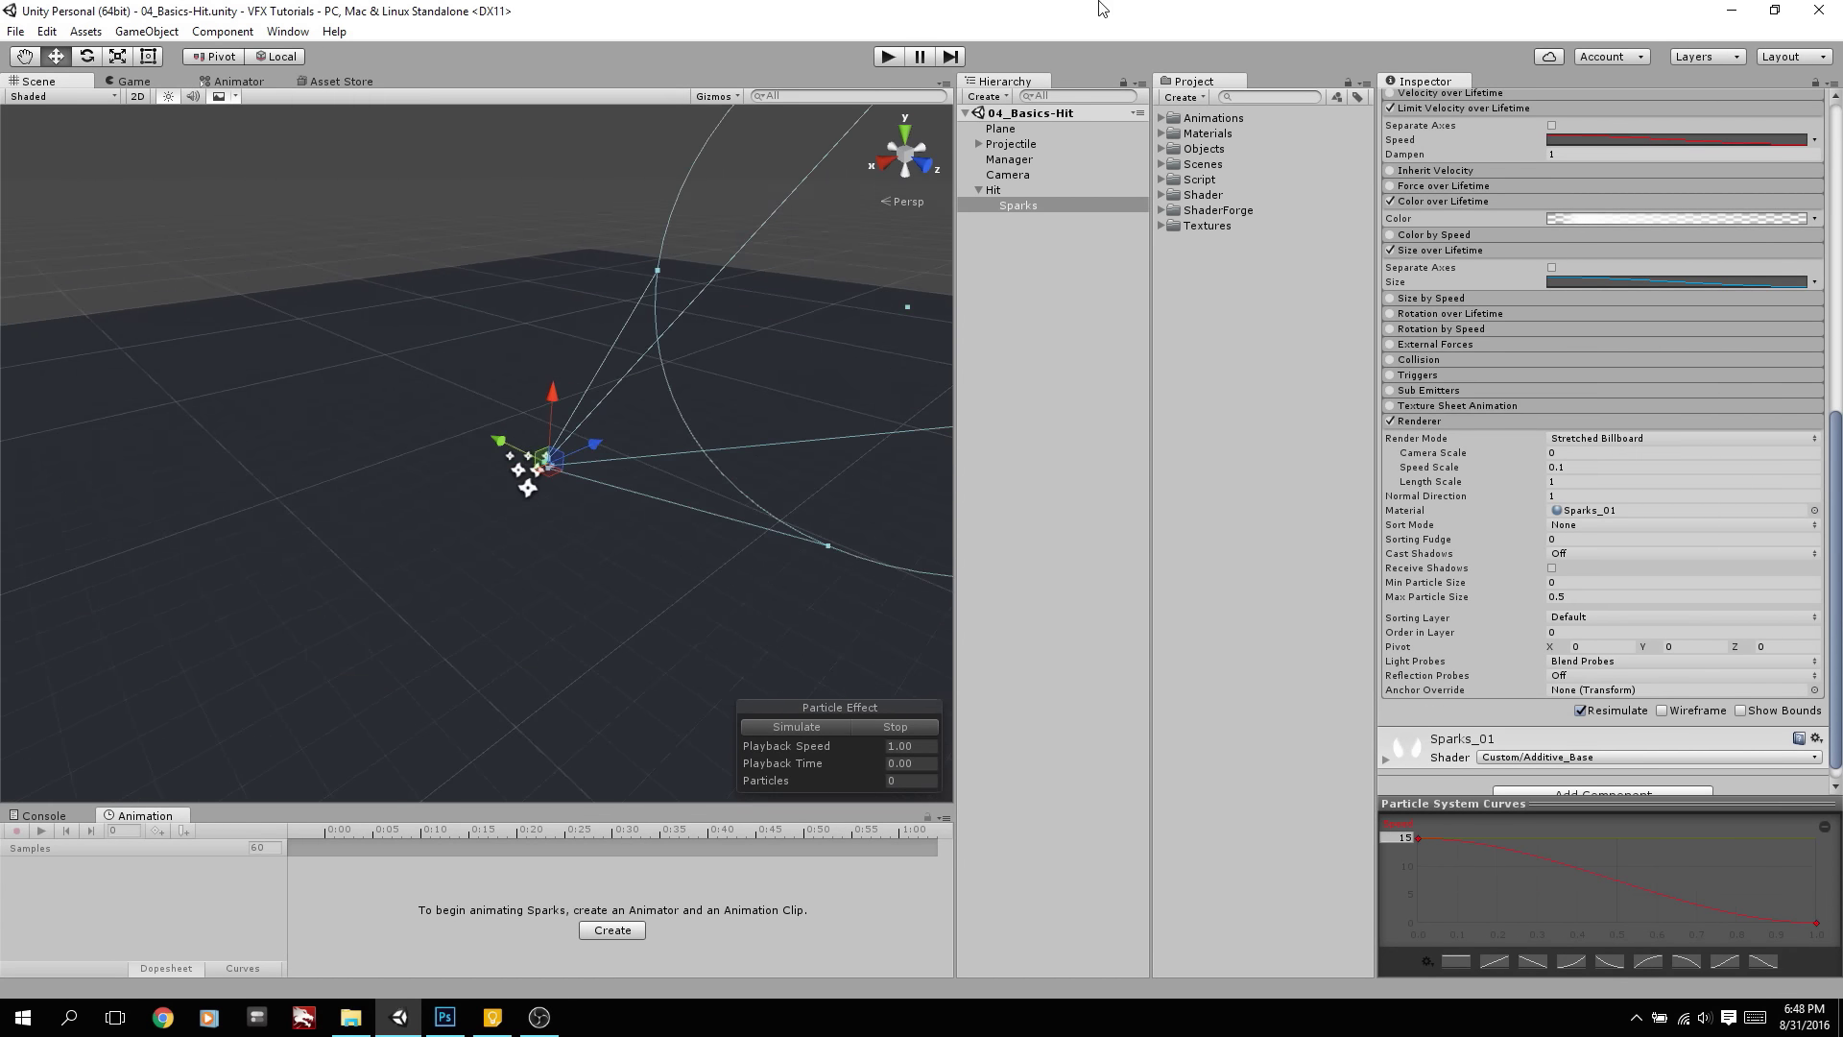
# Copy the Particle System component of the Hit object
pyautogui.click(1023, 189)
pyautogui.scroll(10, 1461, 274)
pyautogui.rightClick(1469, 209)
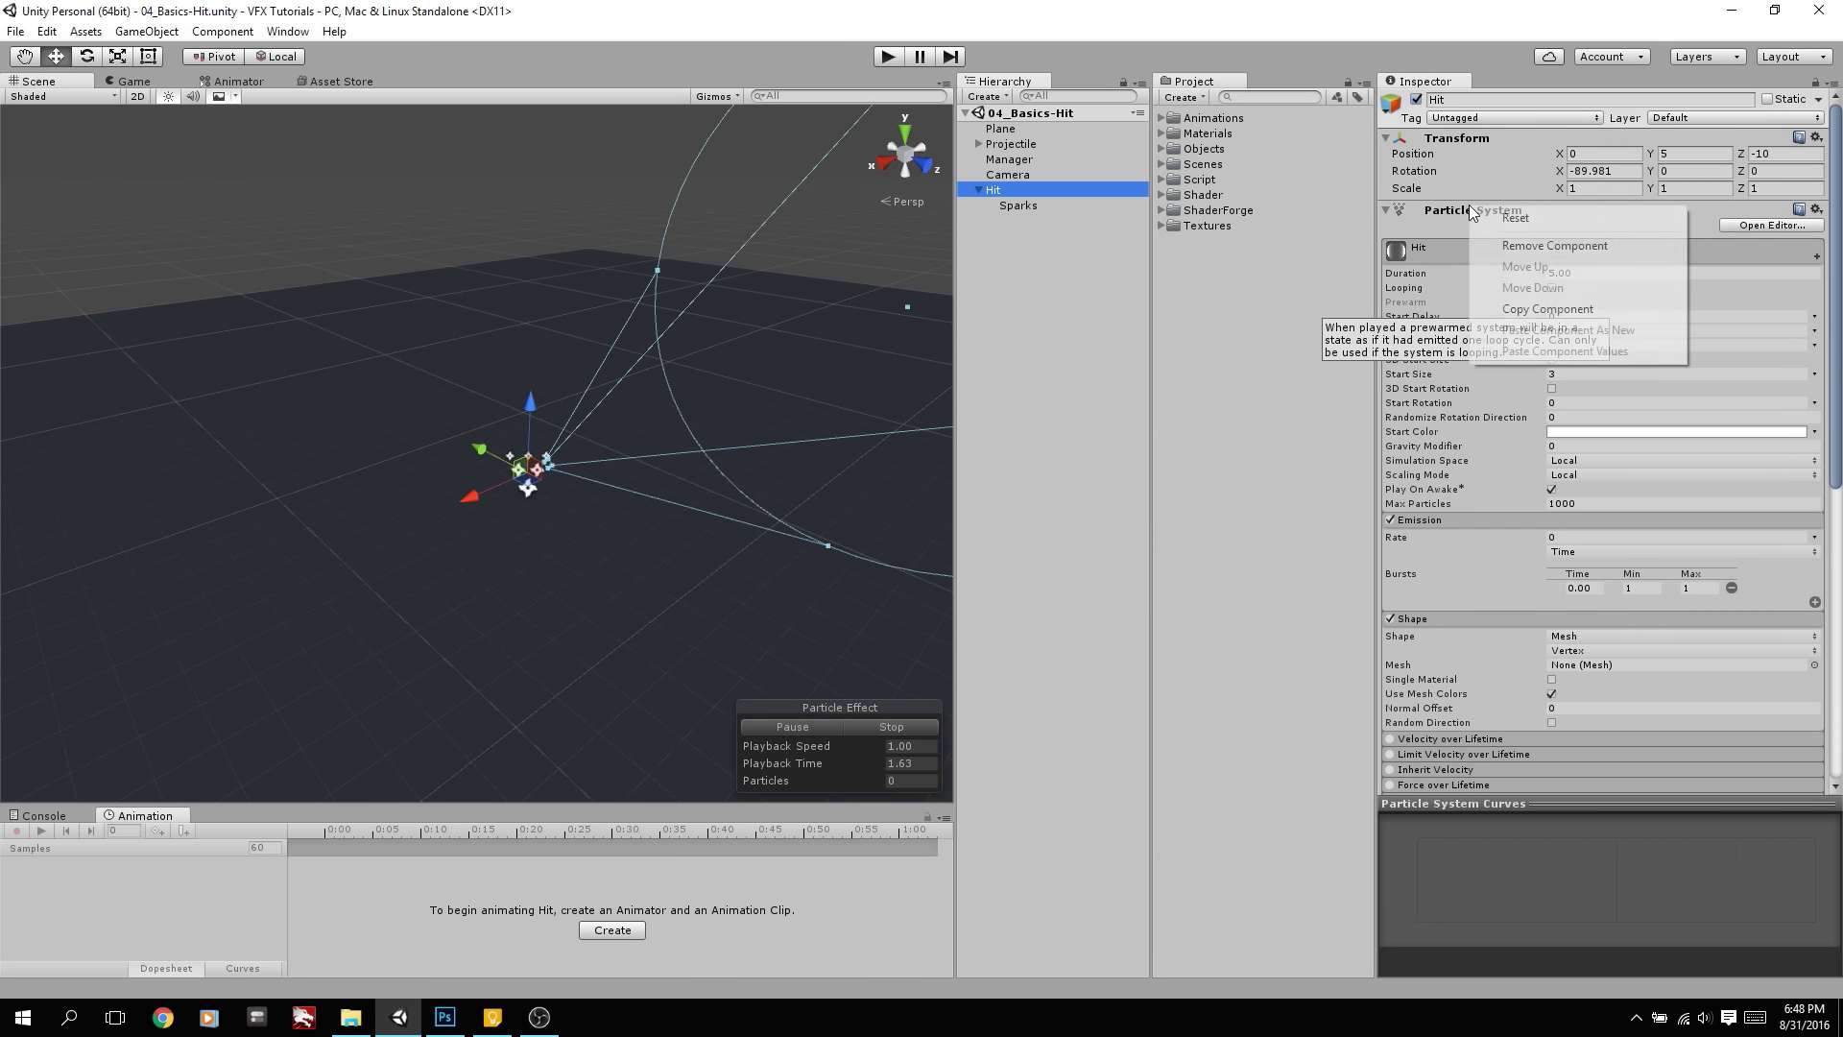
pyautogui.click(1547, 308)
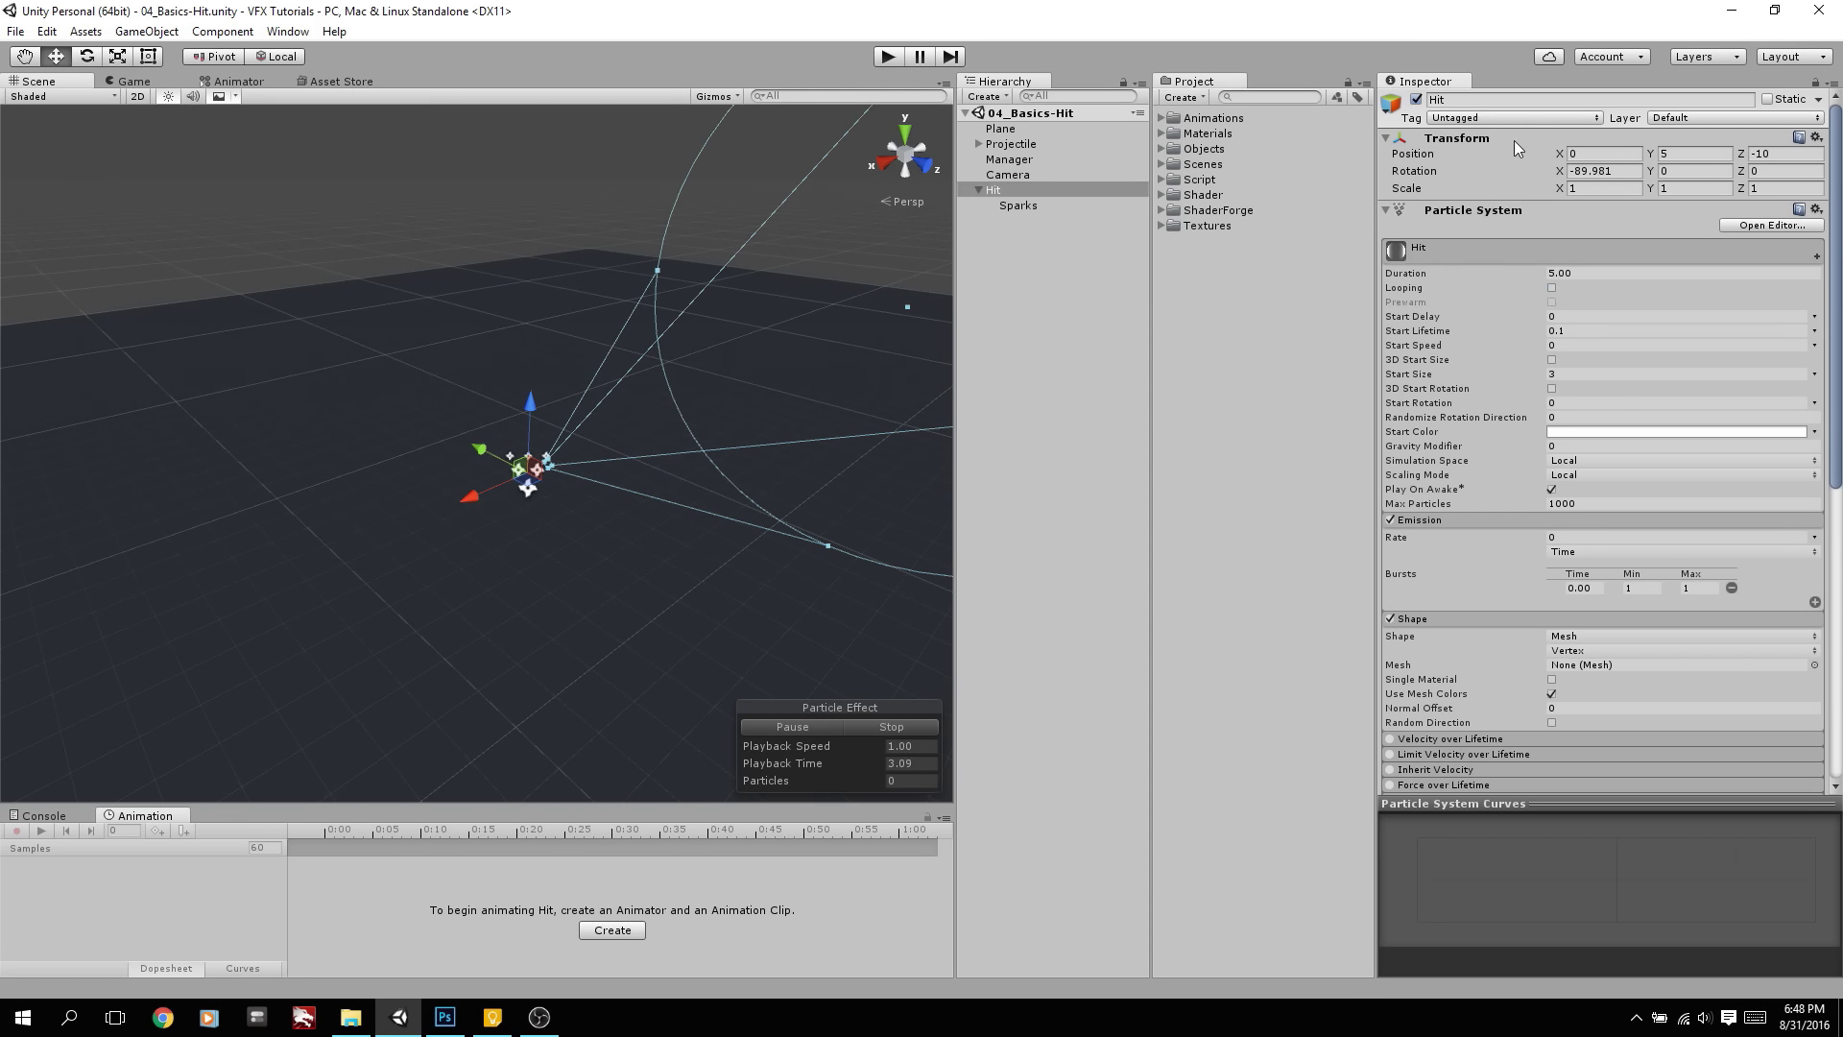
# Duplicate the Sparks object under Hit and paste the copied Hit particle system values onto the duplicate
pyautogui.click(1028, 204)
pyautogui.hotkey('ctrl', 'd')
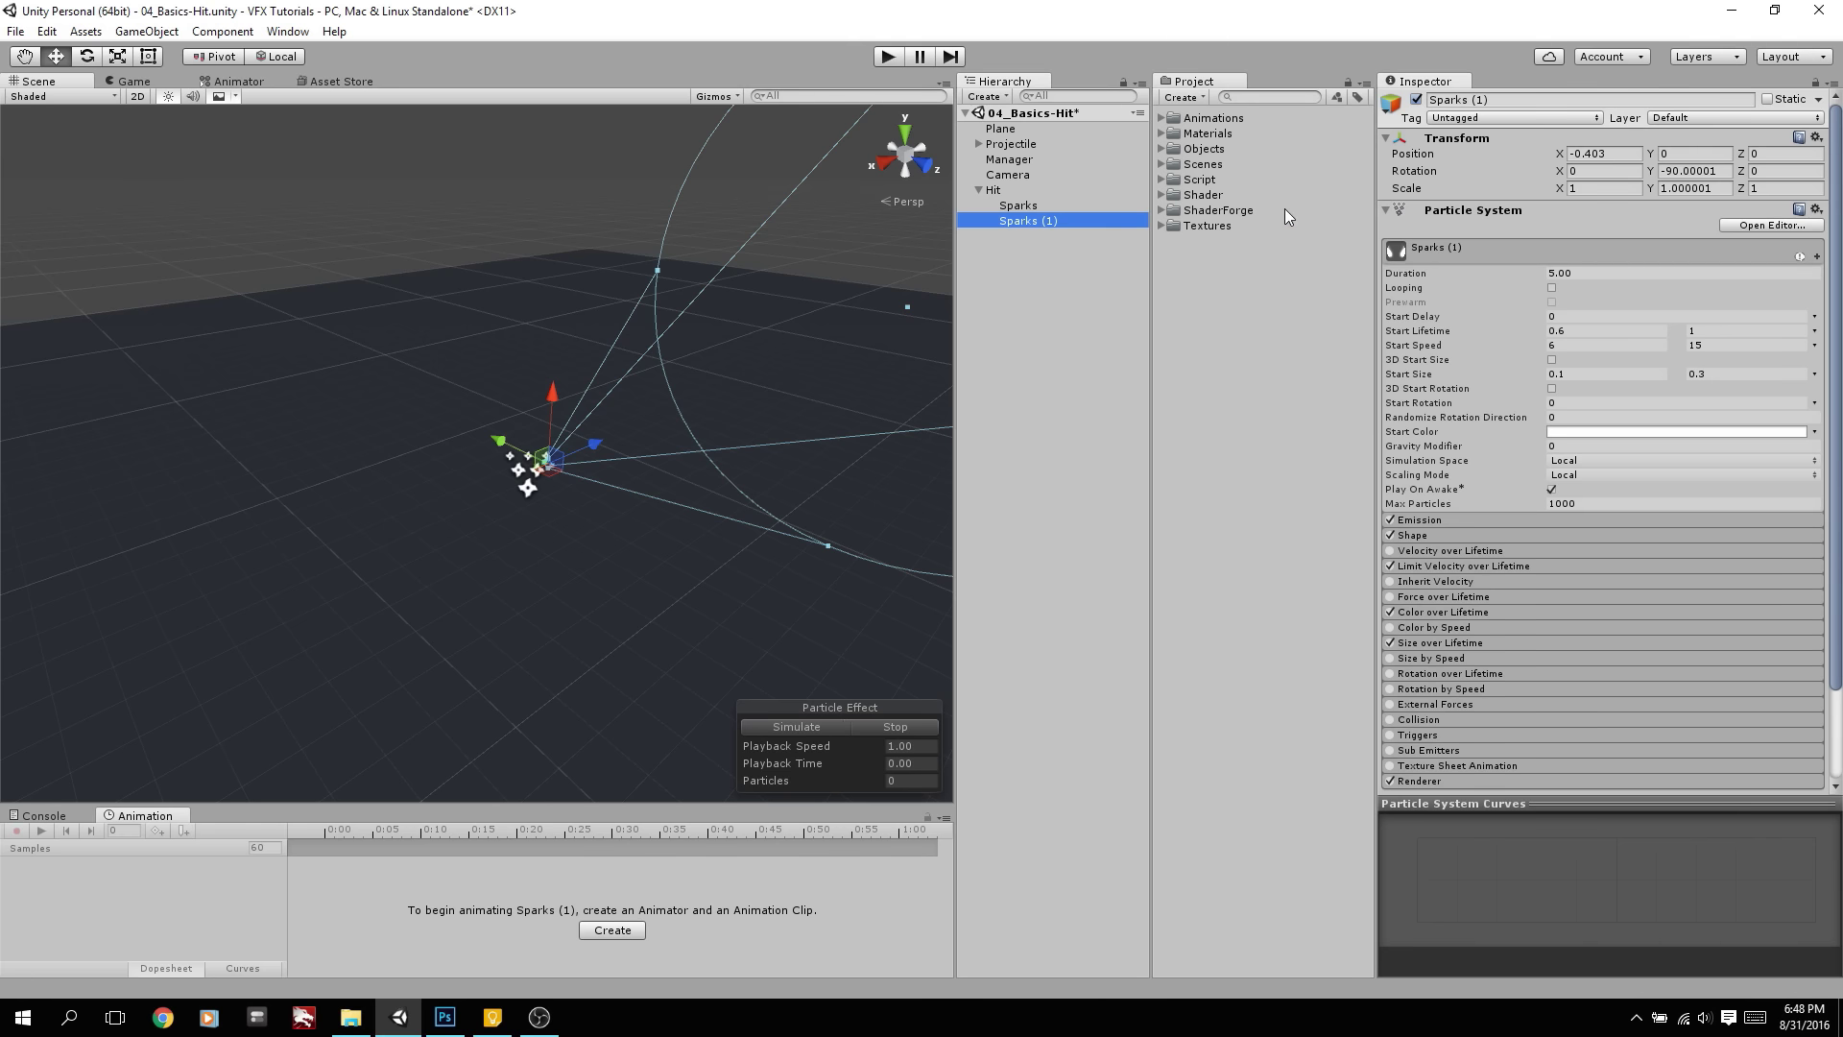
pyautogui.rightClick(1455, 207)
pyautogui.click(1514, 357)
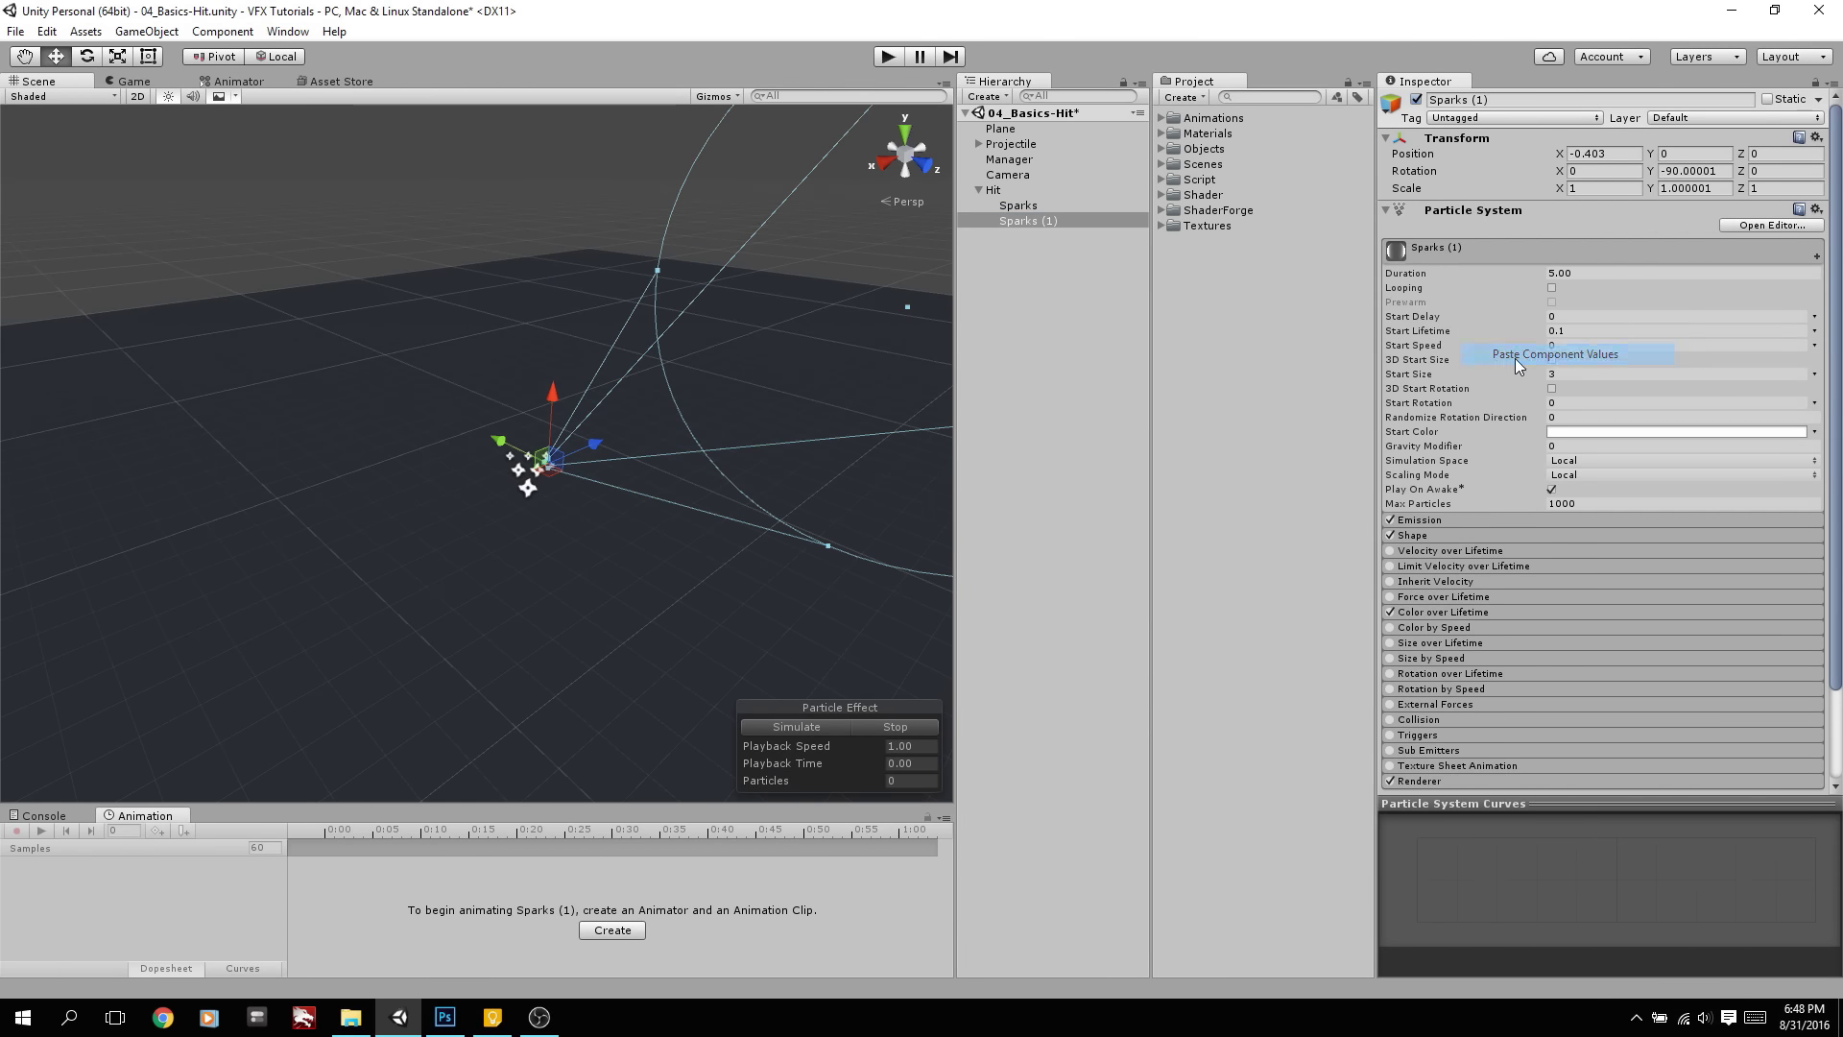
# Rename the duplicated particle system Shockwave
pyautogui.click(1056, 220)
pyautogui.write('Shockwave')
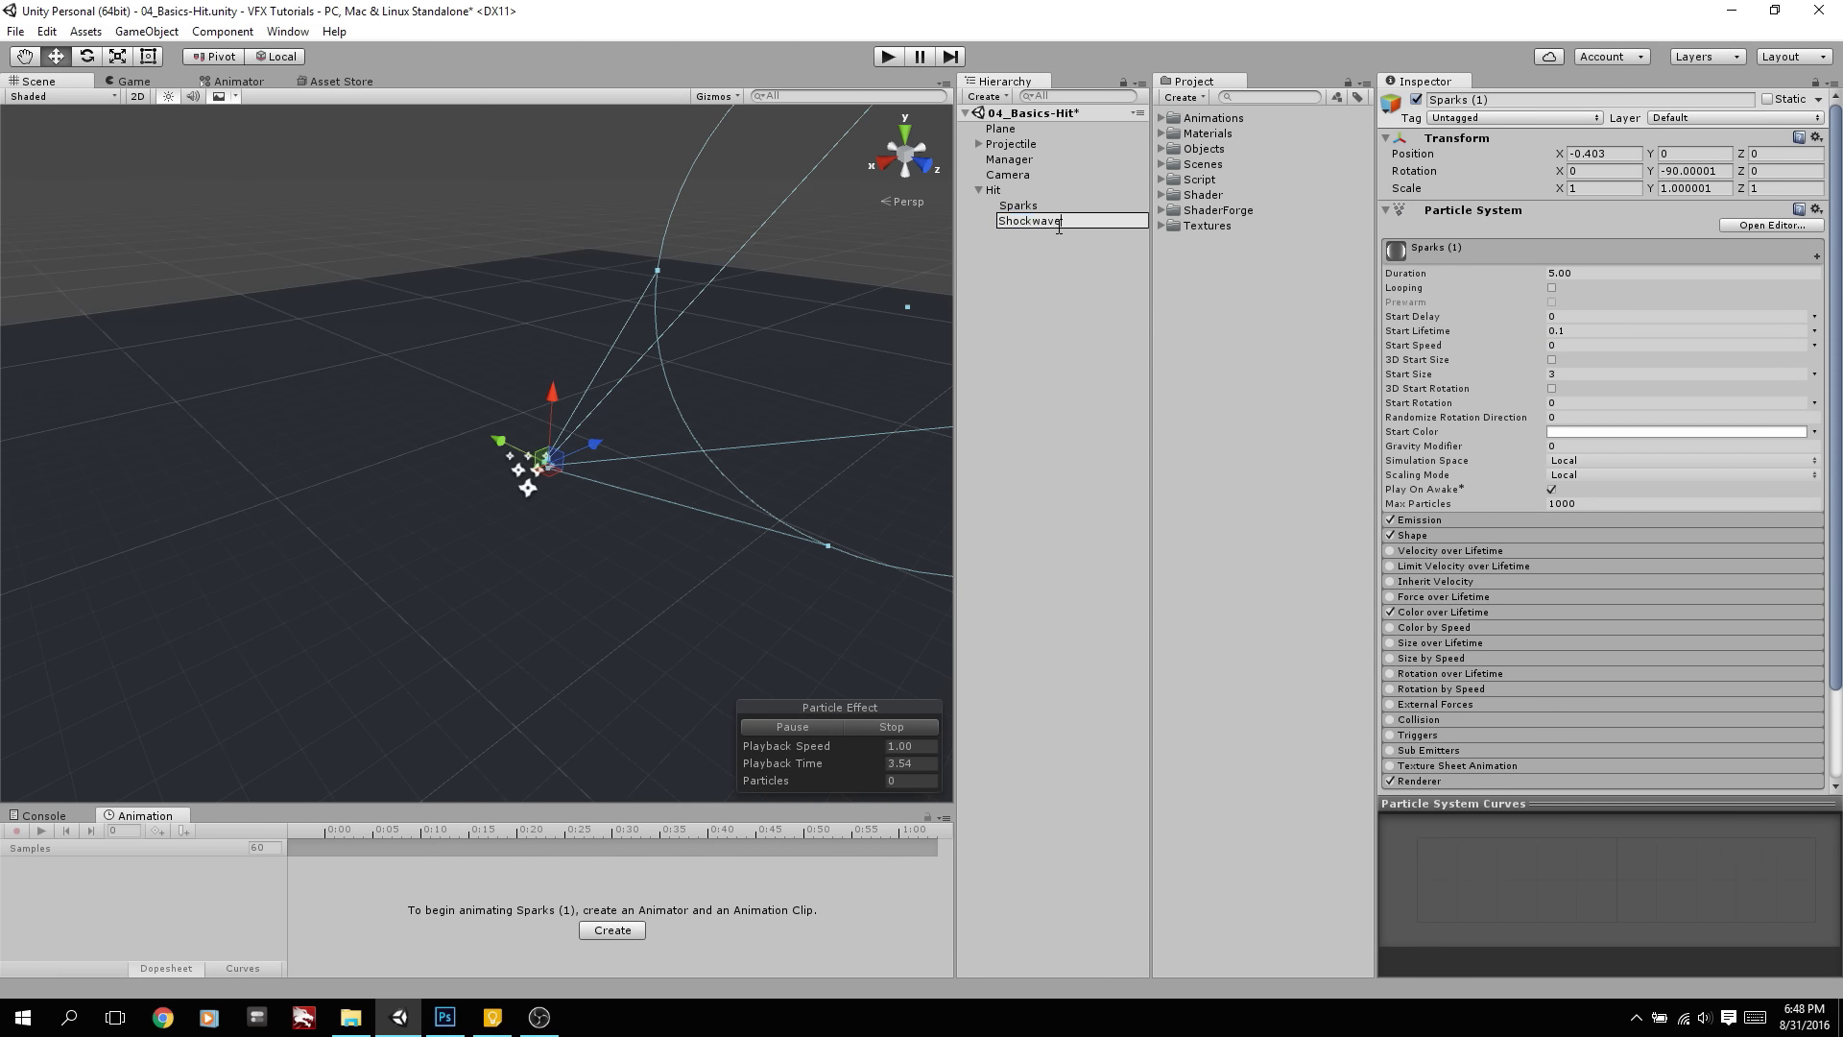
pyautogui.press('Return')
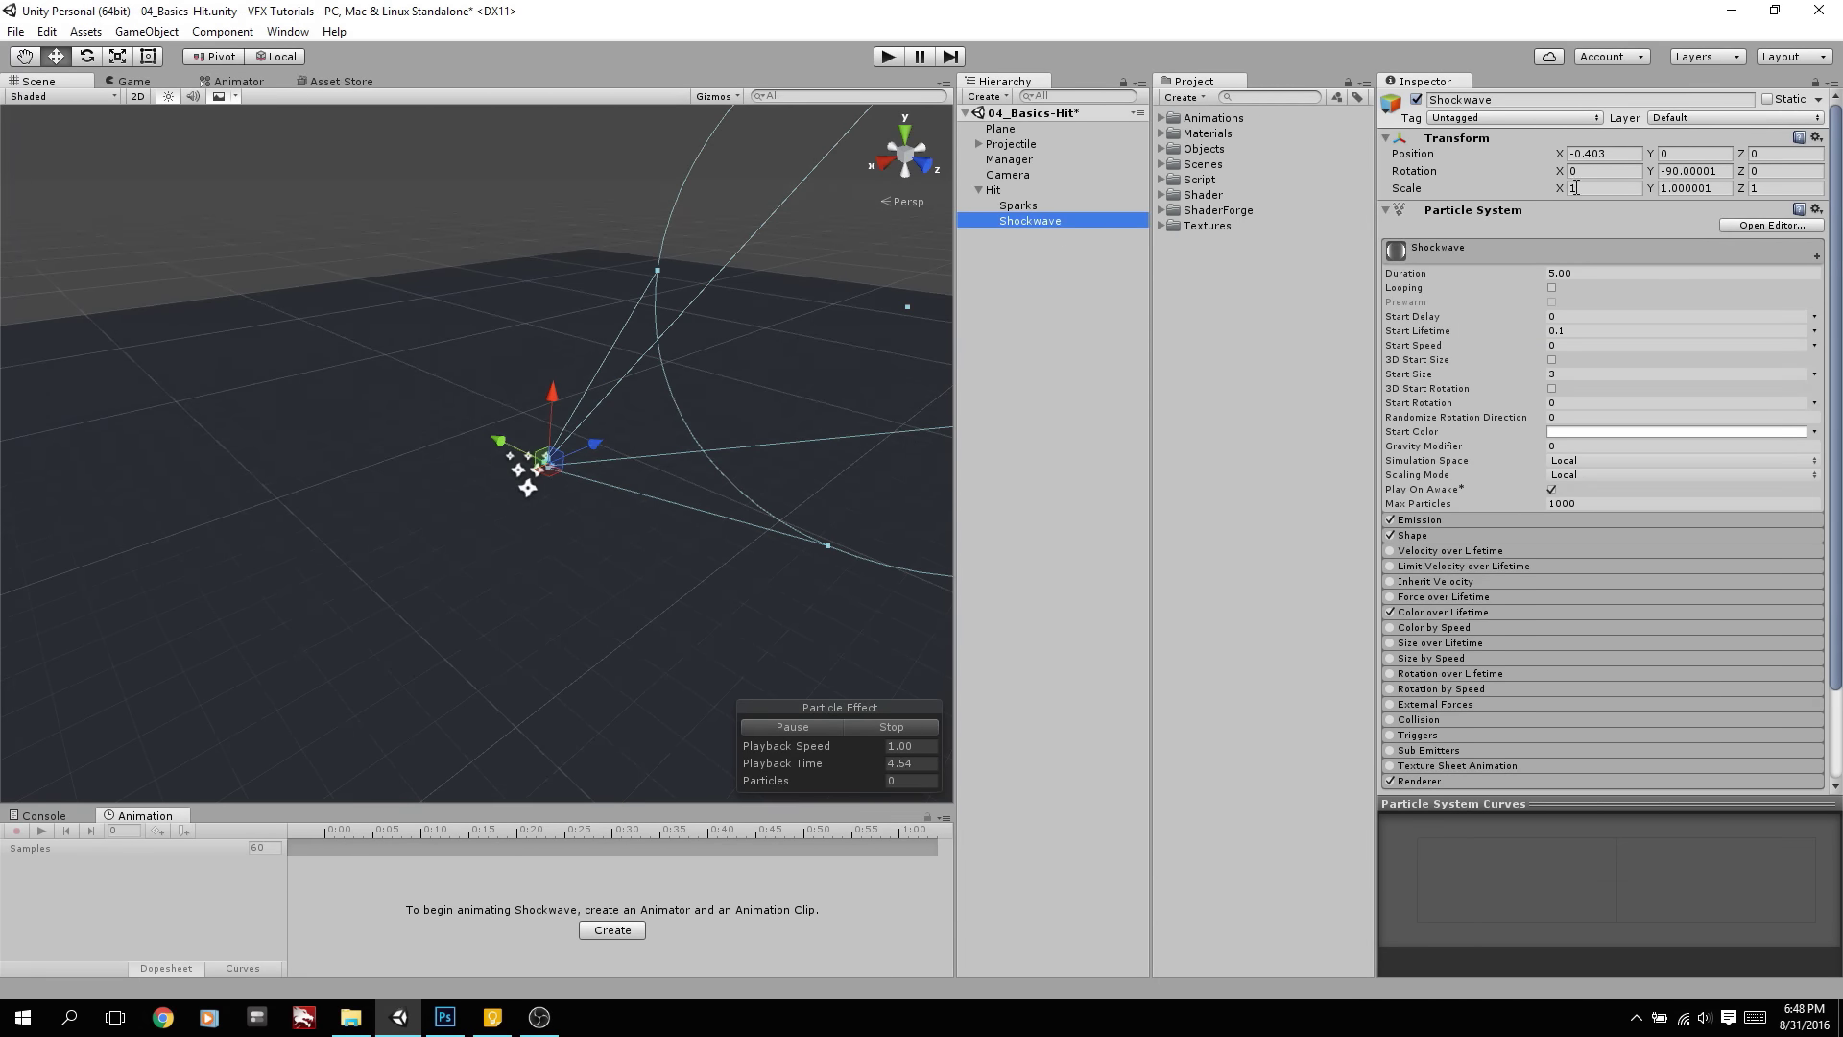
# Reset the Shockwave transform with X position 0, Y rotation 0 and Y scale 1
pyautogui.click(1629, 156)
pyautogui.write('0')
pyautogui.press('Tab')
pyautogui.press('Tab')
pyautogui.press('Tab')
pyautogui.press('Tab')
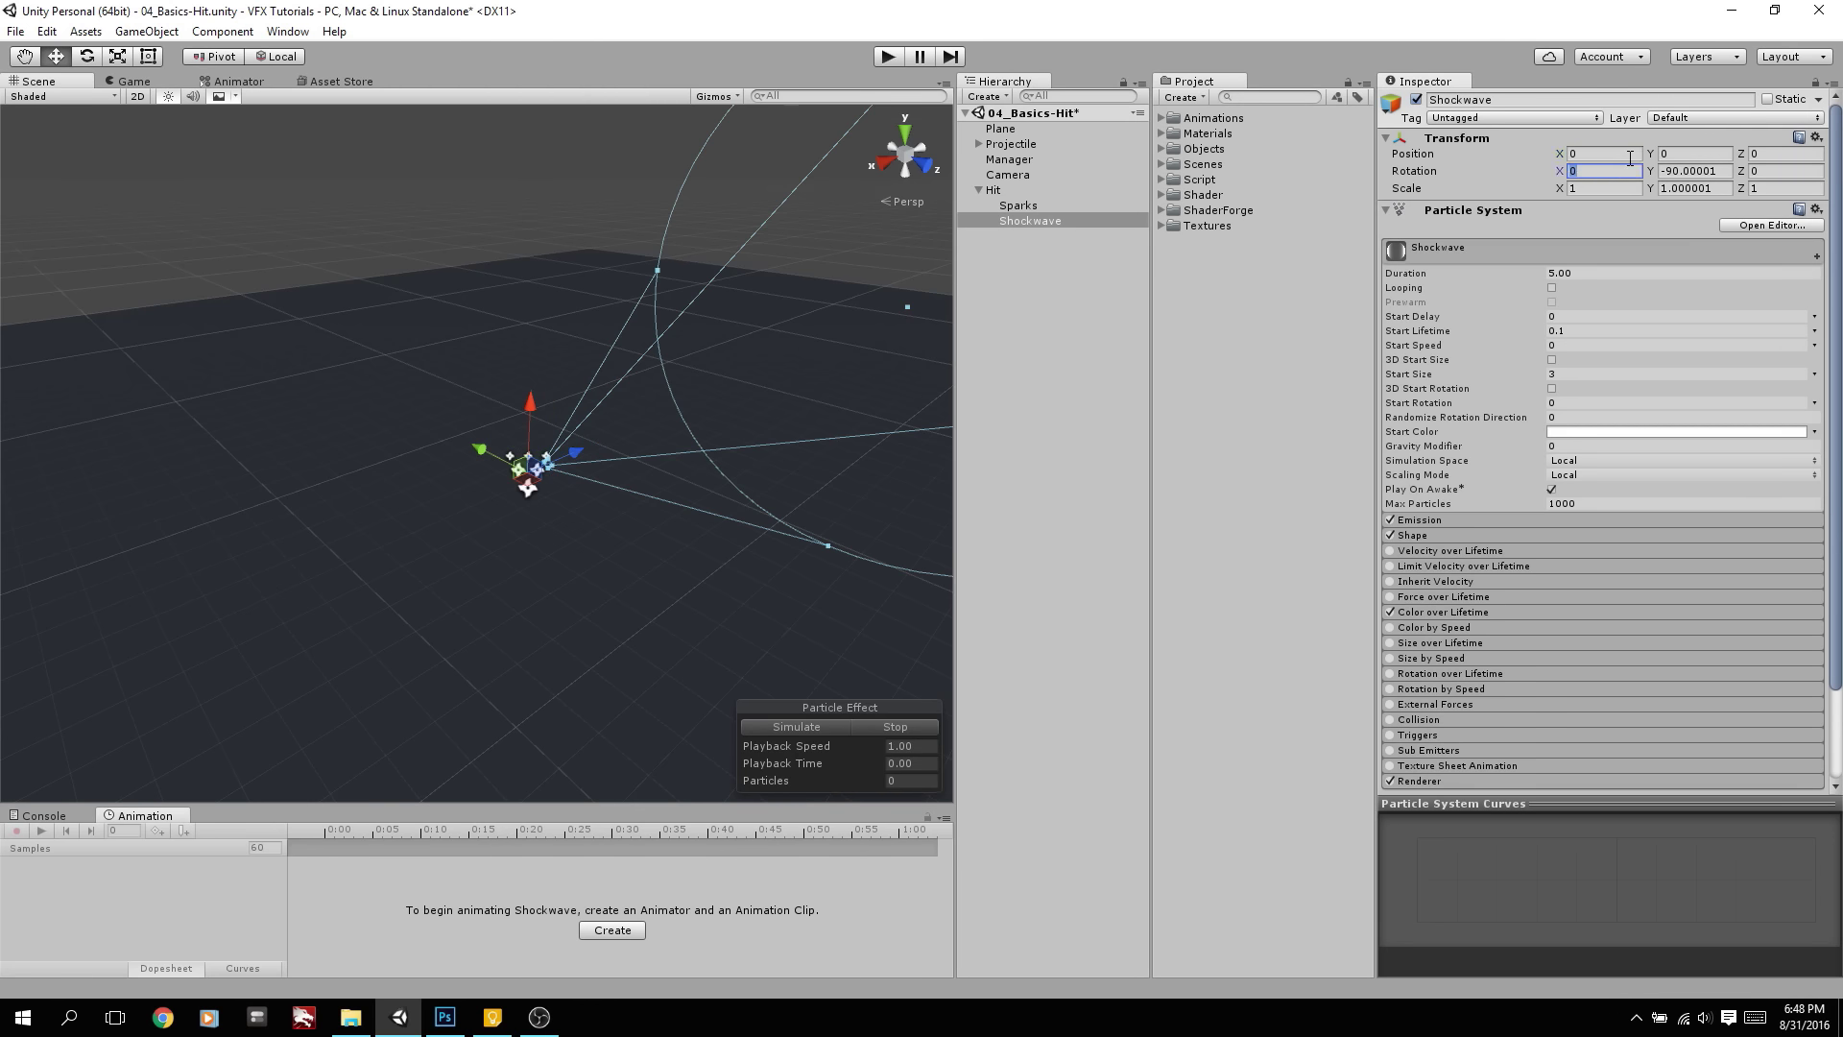
pyautogui.write('0')
pyautogui.press('Tab')
pyautogui.press('Tab')
pyautogui.press('Tab')
pyautogui.write('1')
pyautogui.press('Return')
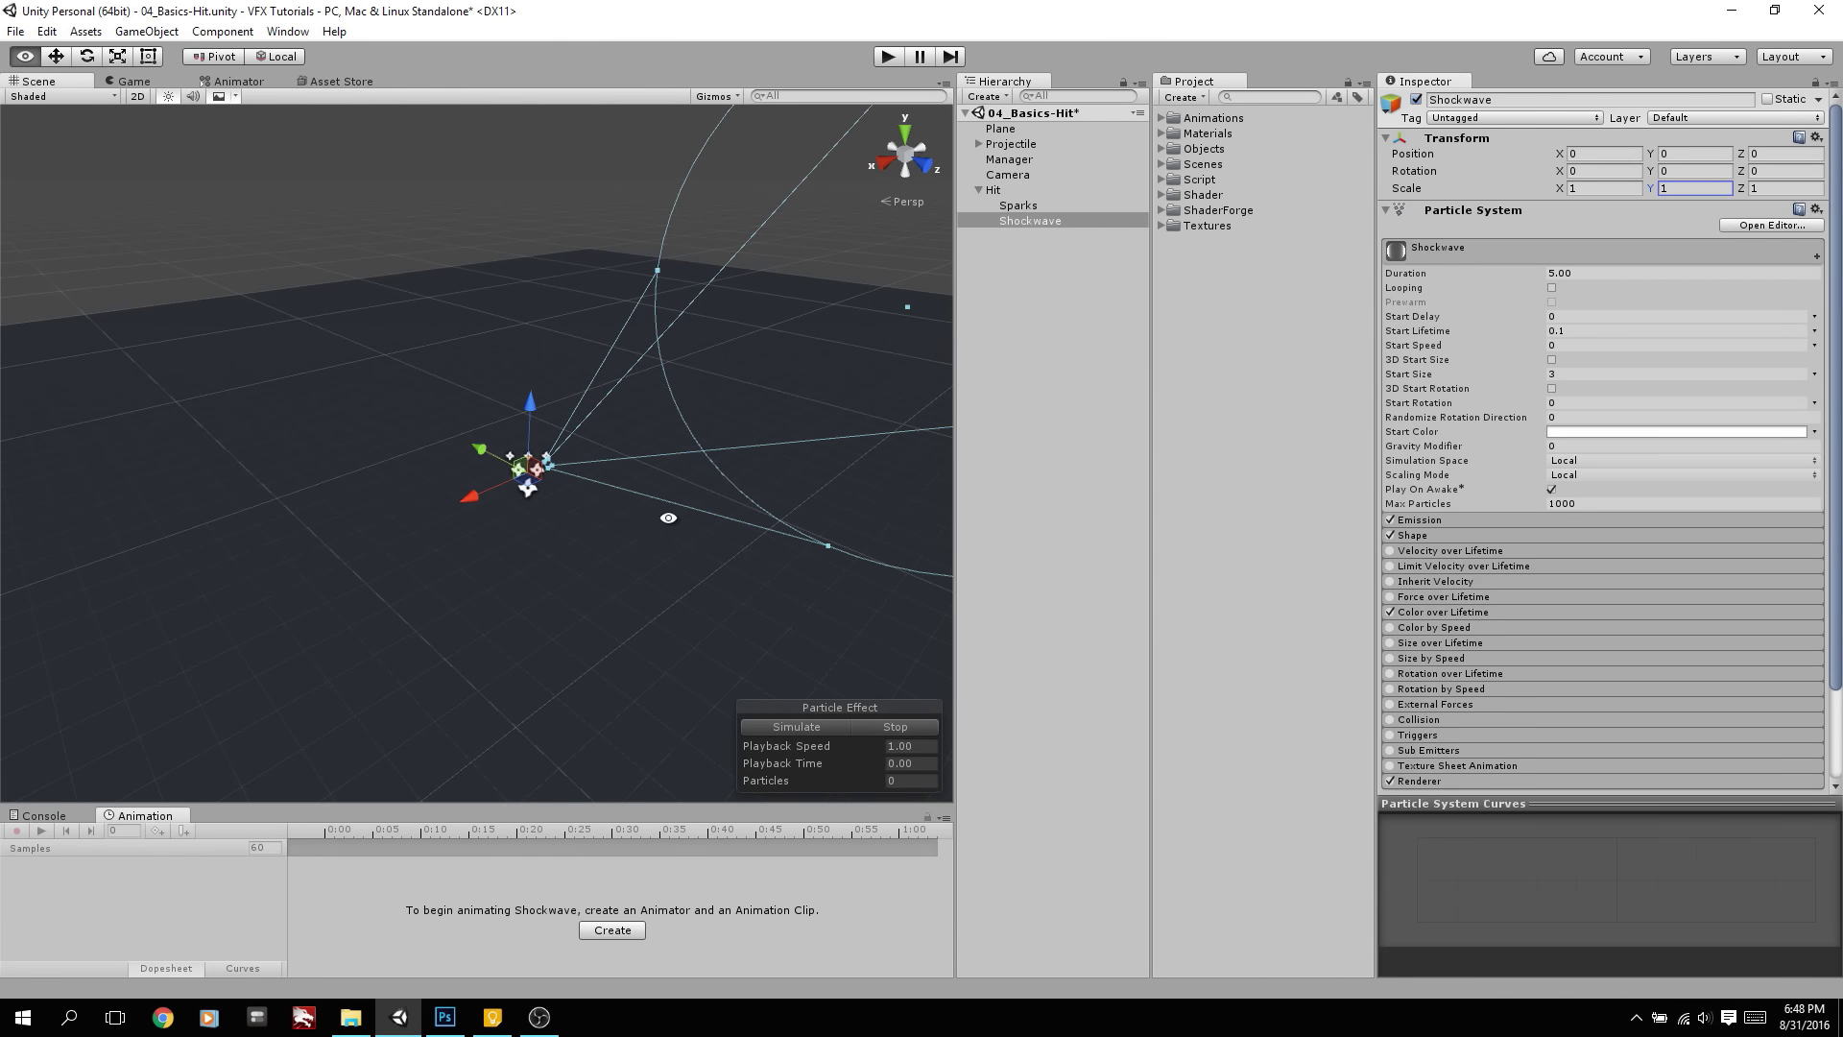
# Duplicate the Glow_01 material used by the Shockwave renderer and name the copy Shockwave
pyautogui.scroll(-3, 1482, 600)
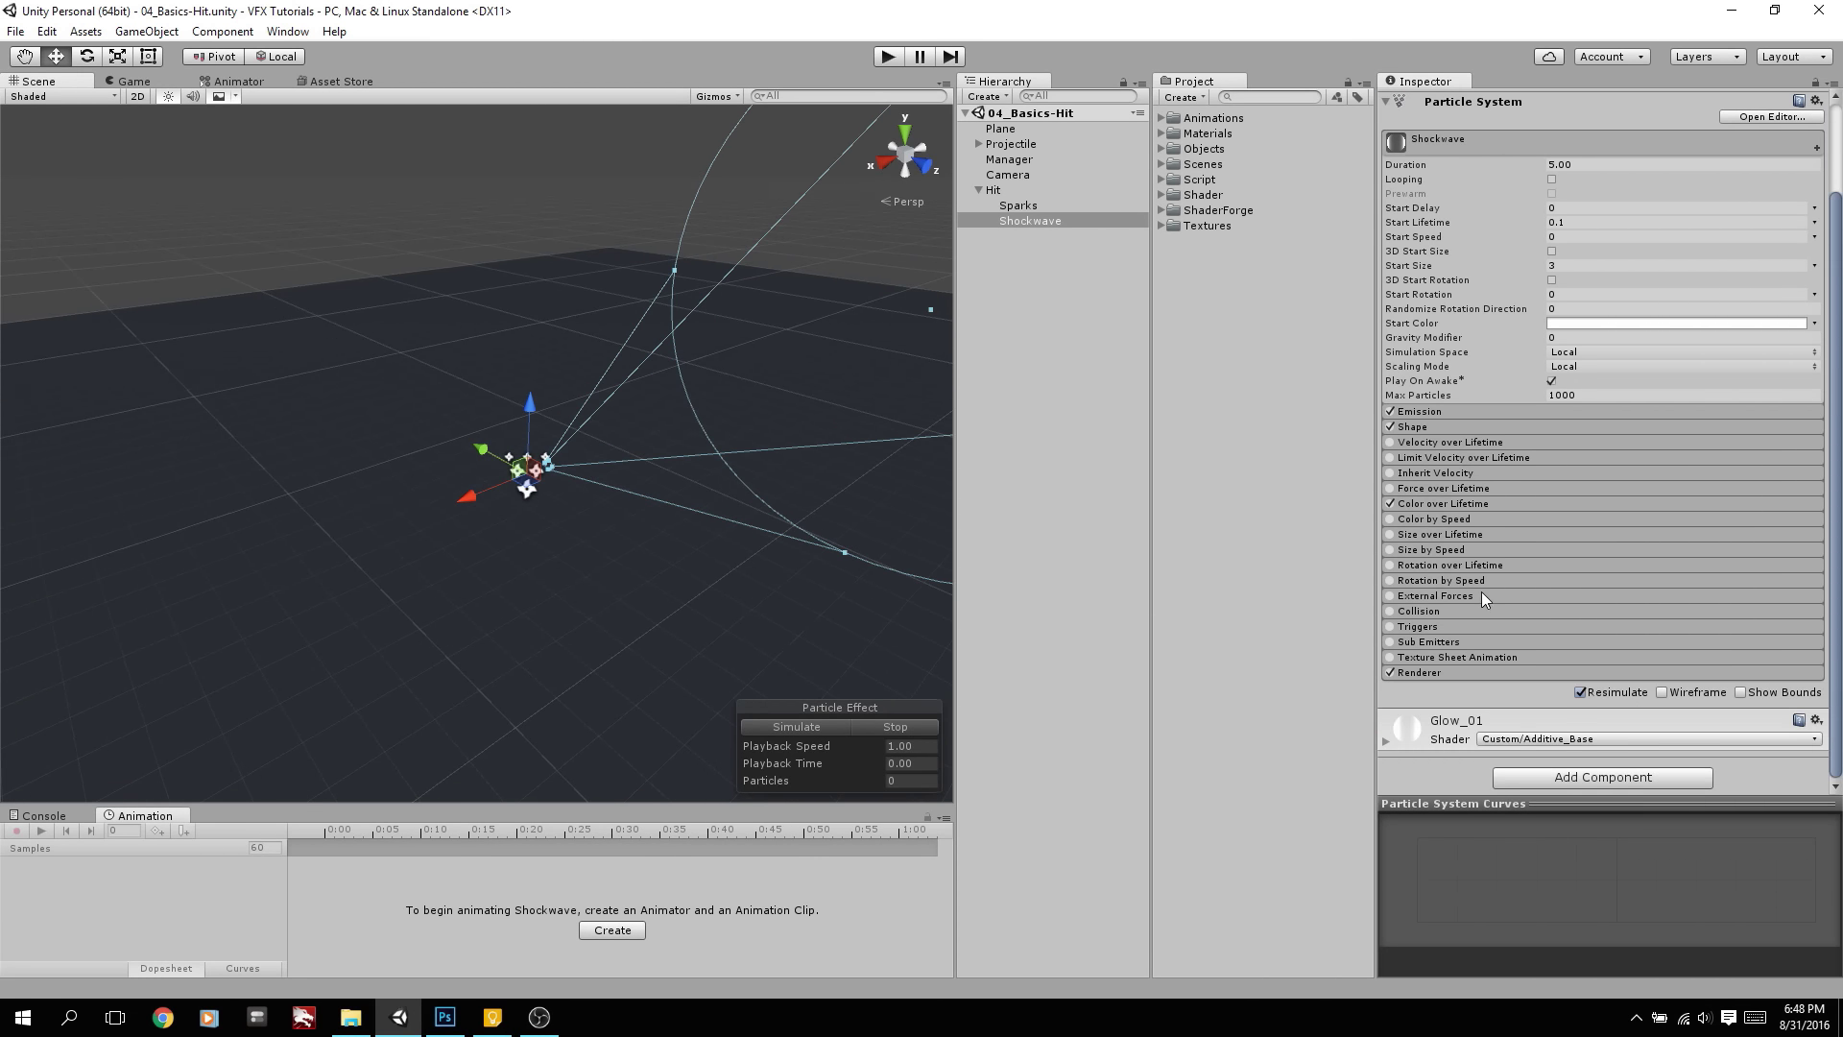
pyautogui.click(1436, 676)
pyautogui.scroll(-2, 1436, 676)
pyautogui.click(1584, 661)
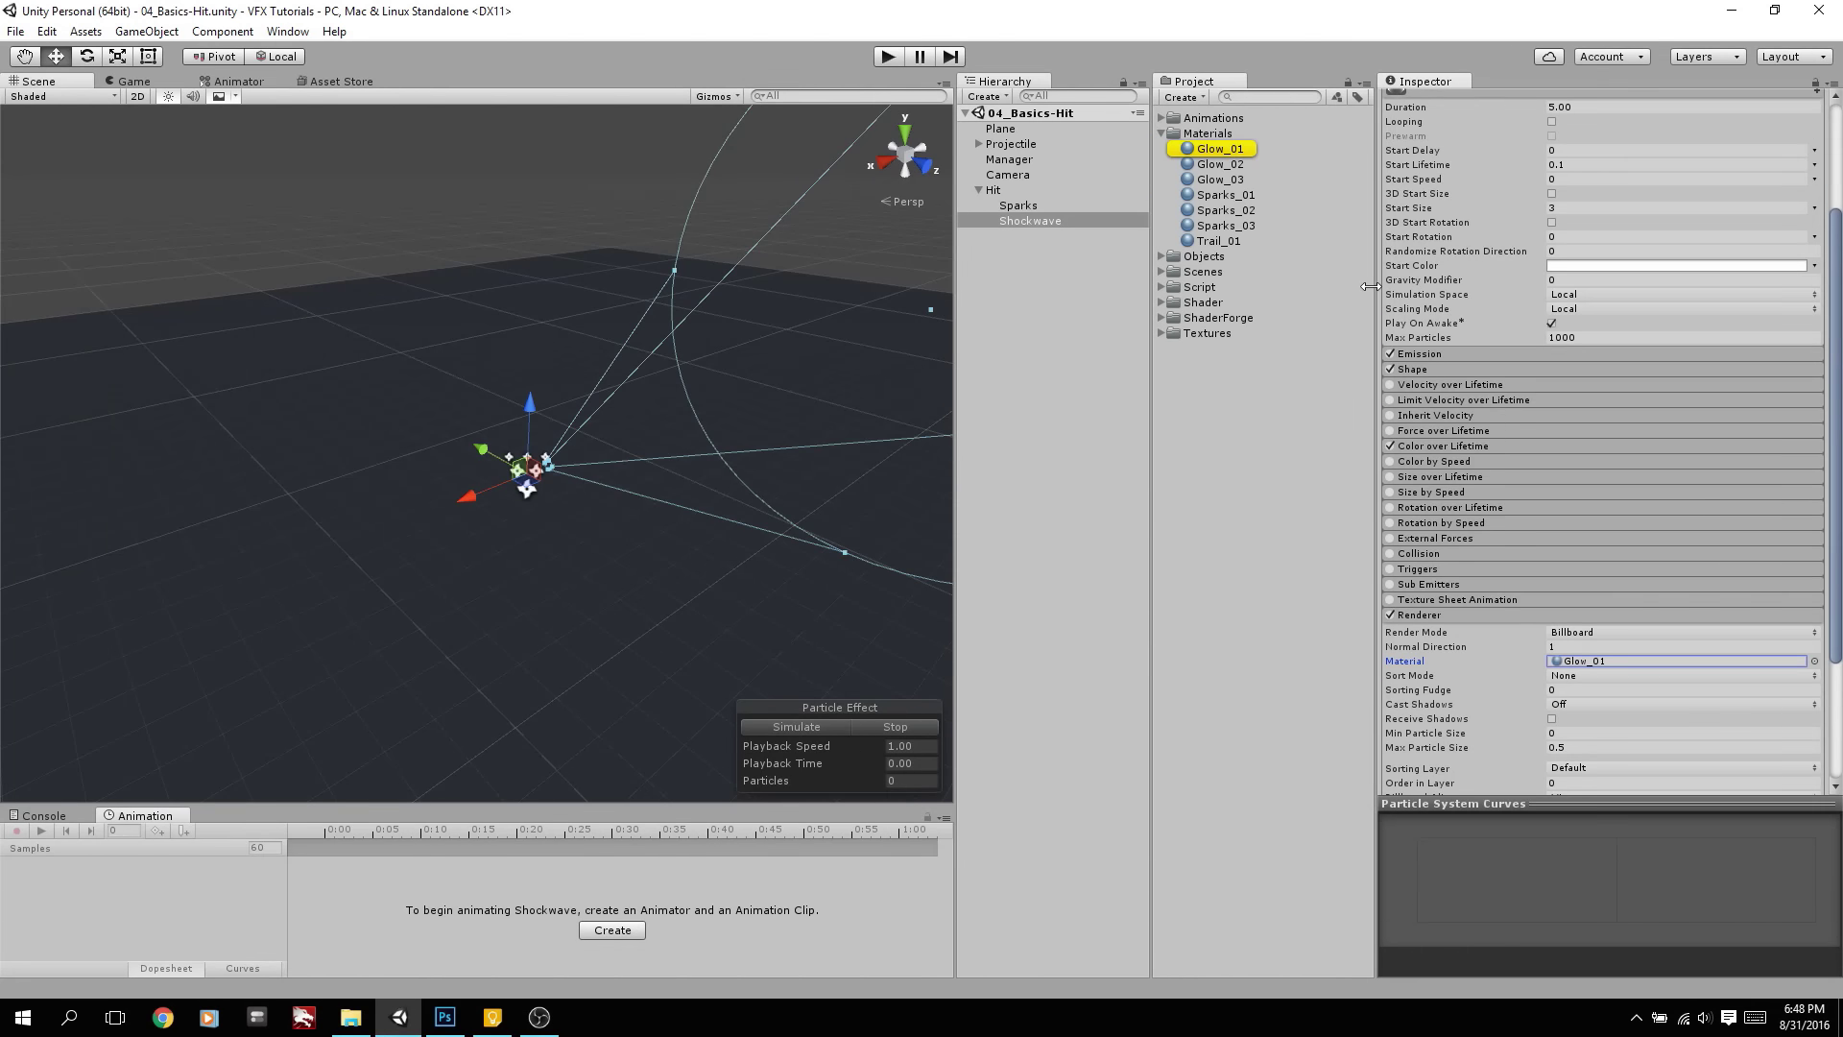
pyautogui.click(1239, 149)
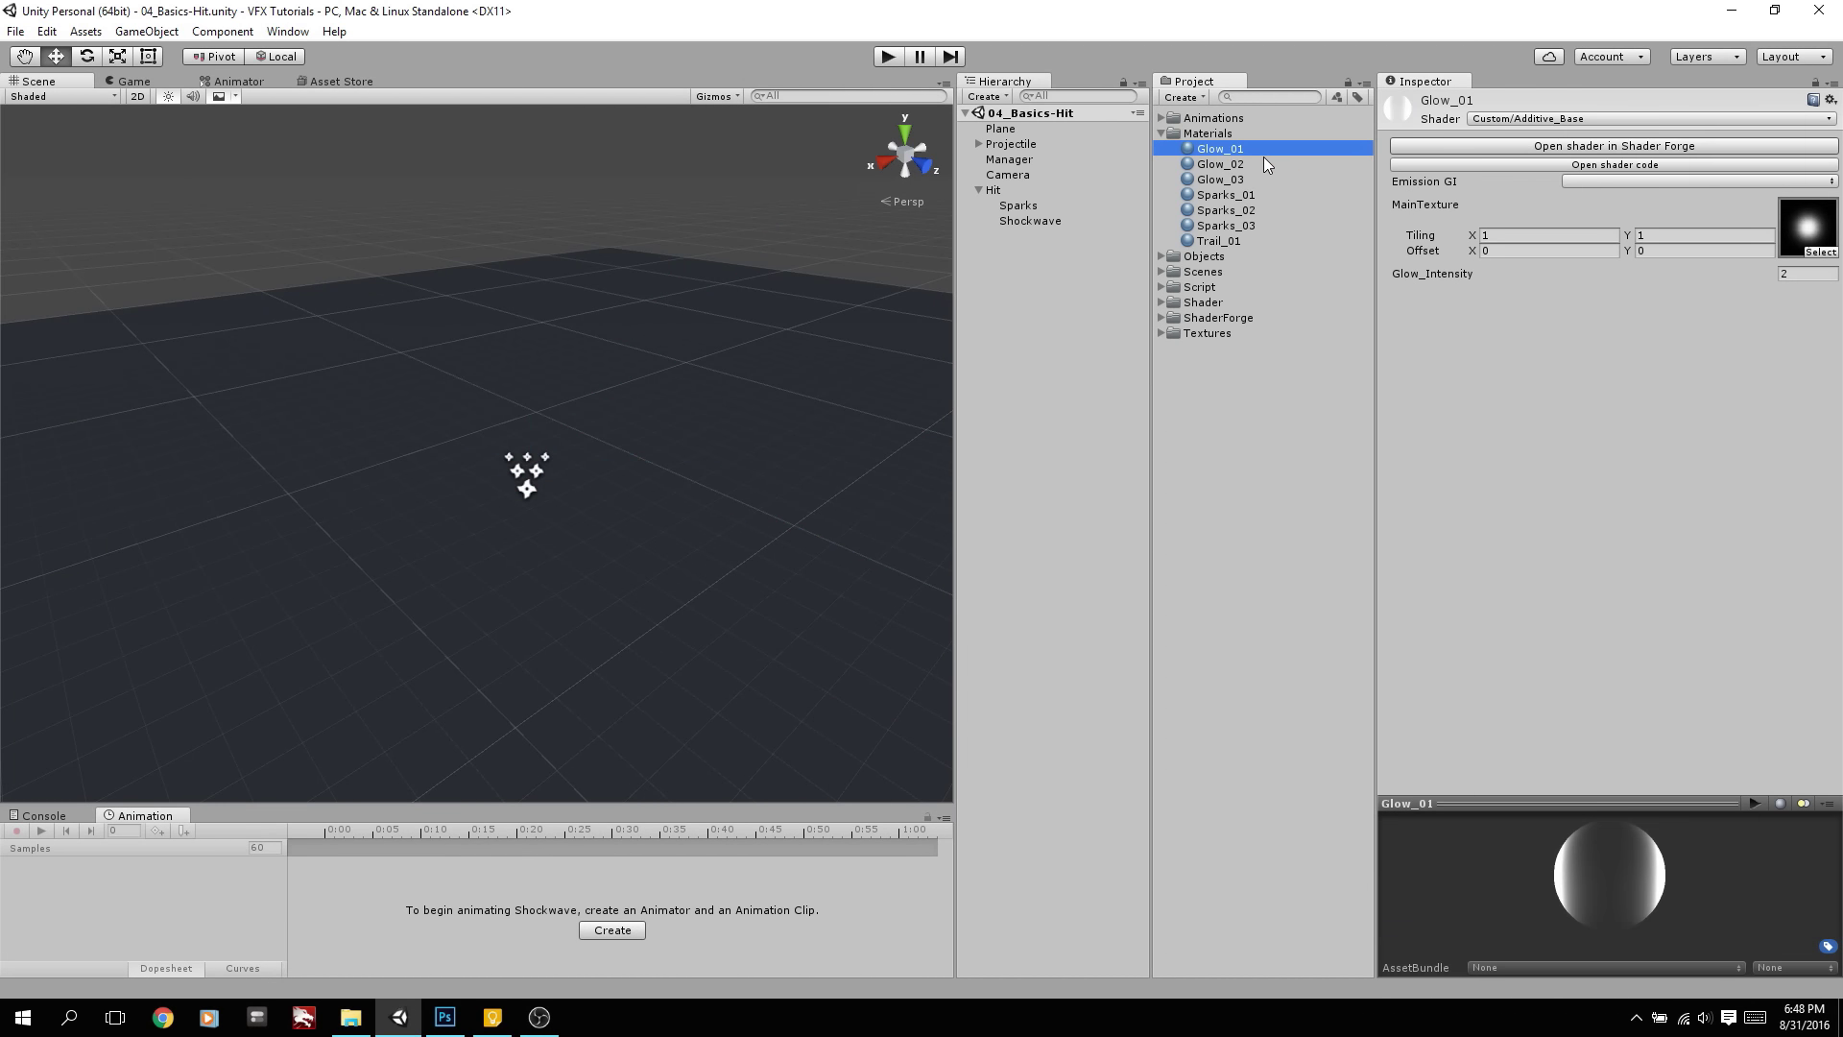
pyautogui.hotkey('ctrl', 'd')
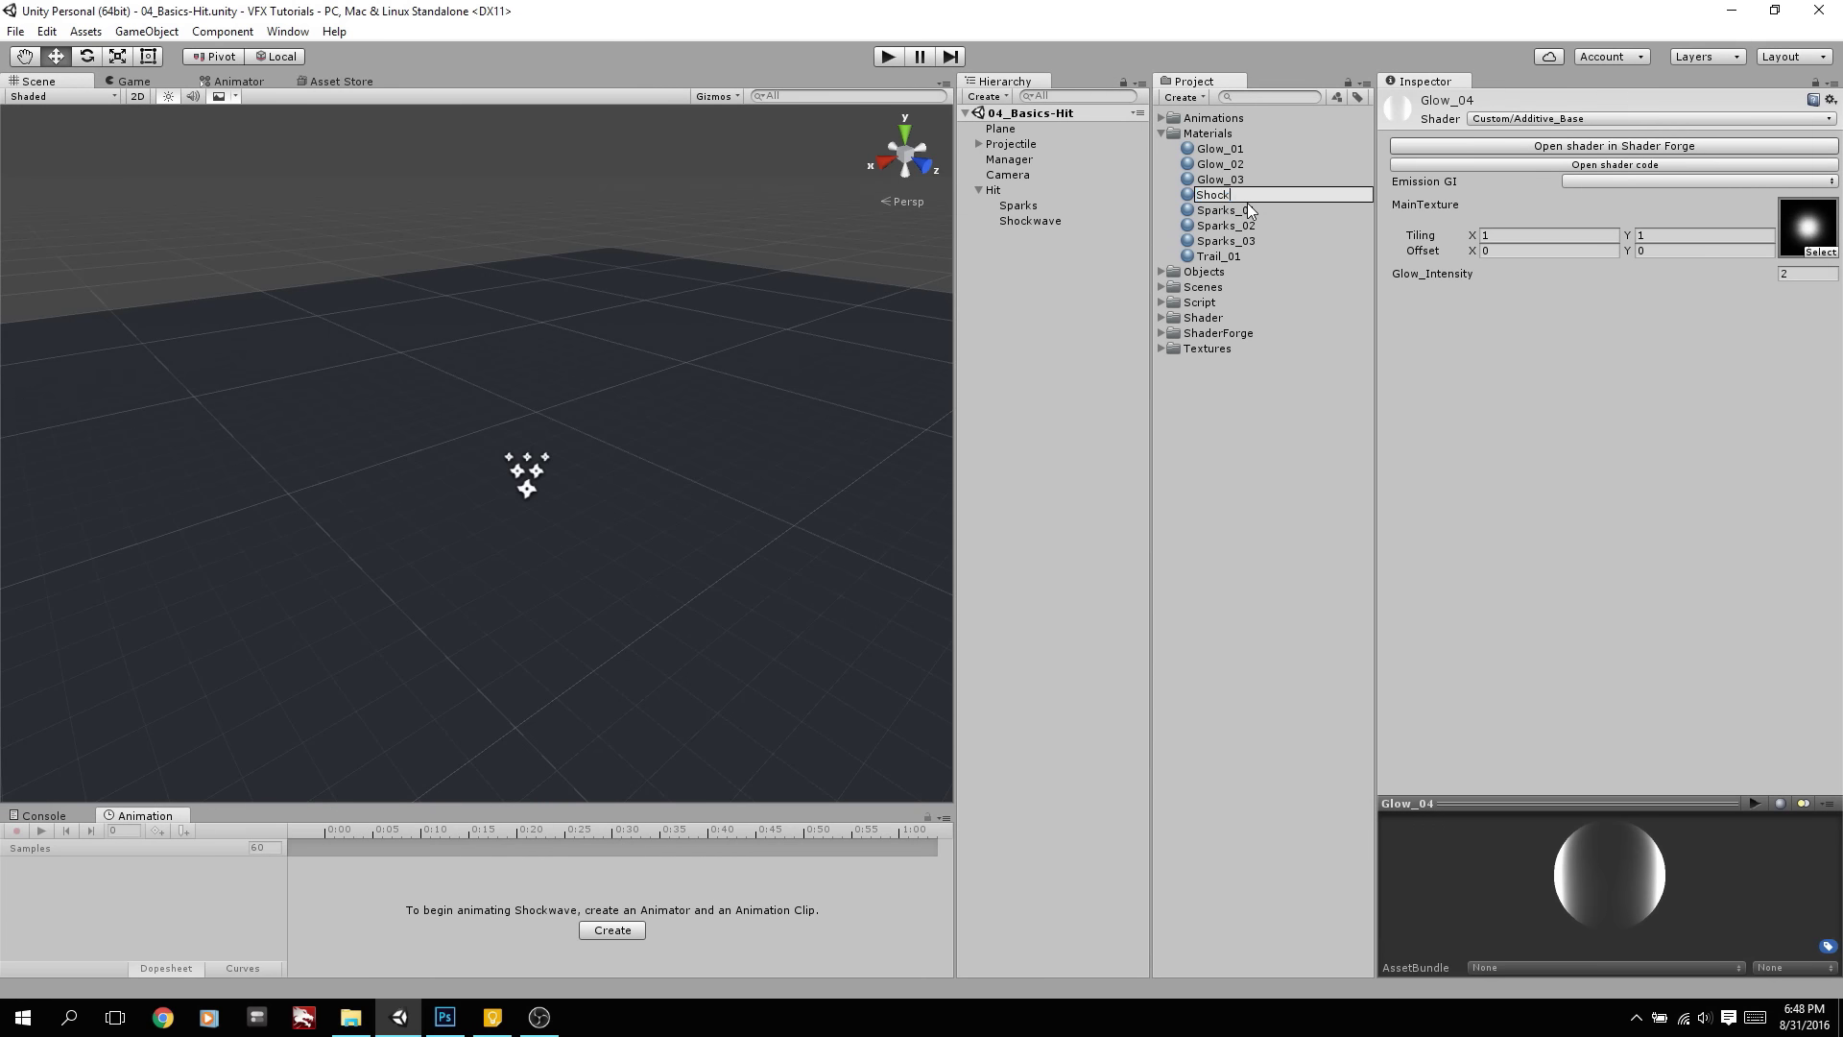
pyautogui.press('Return')
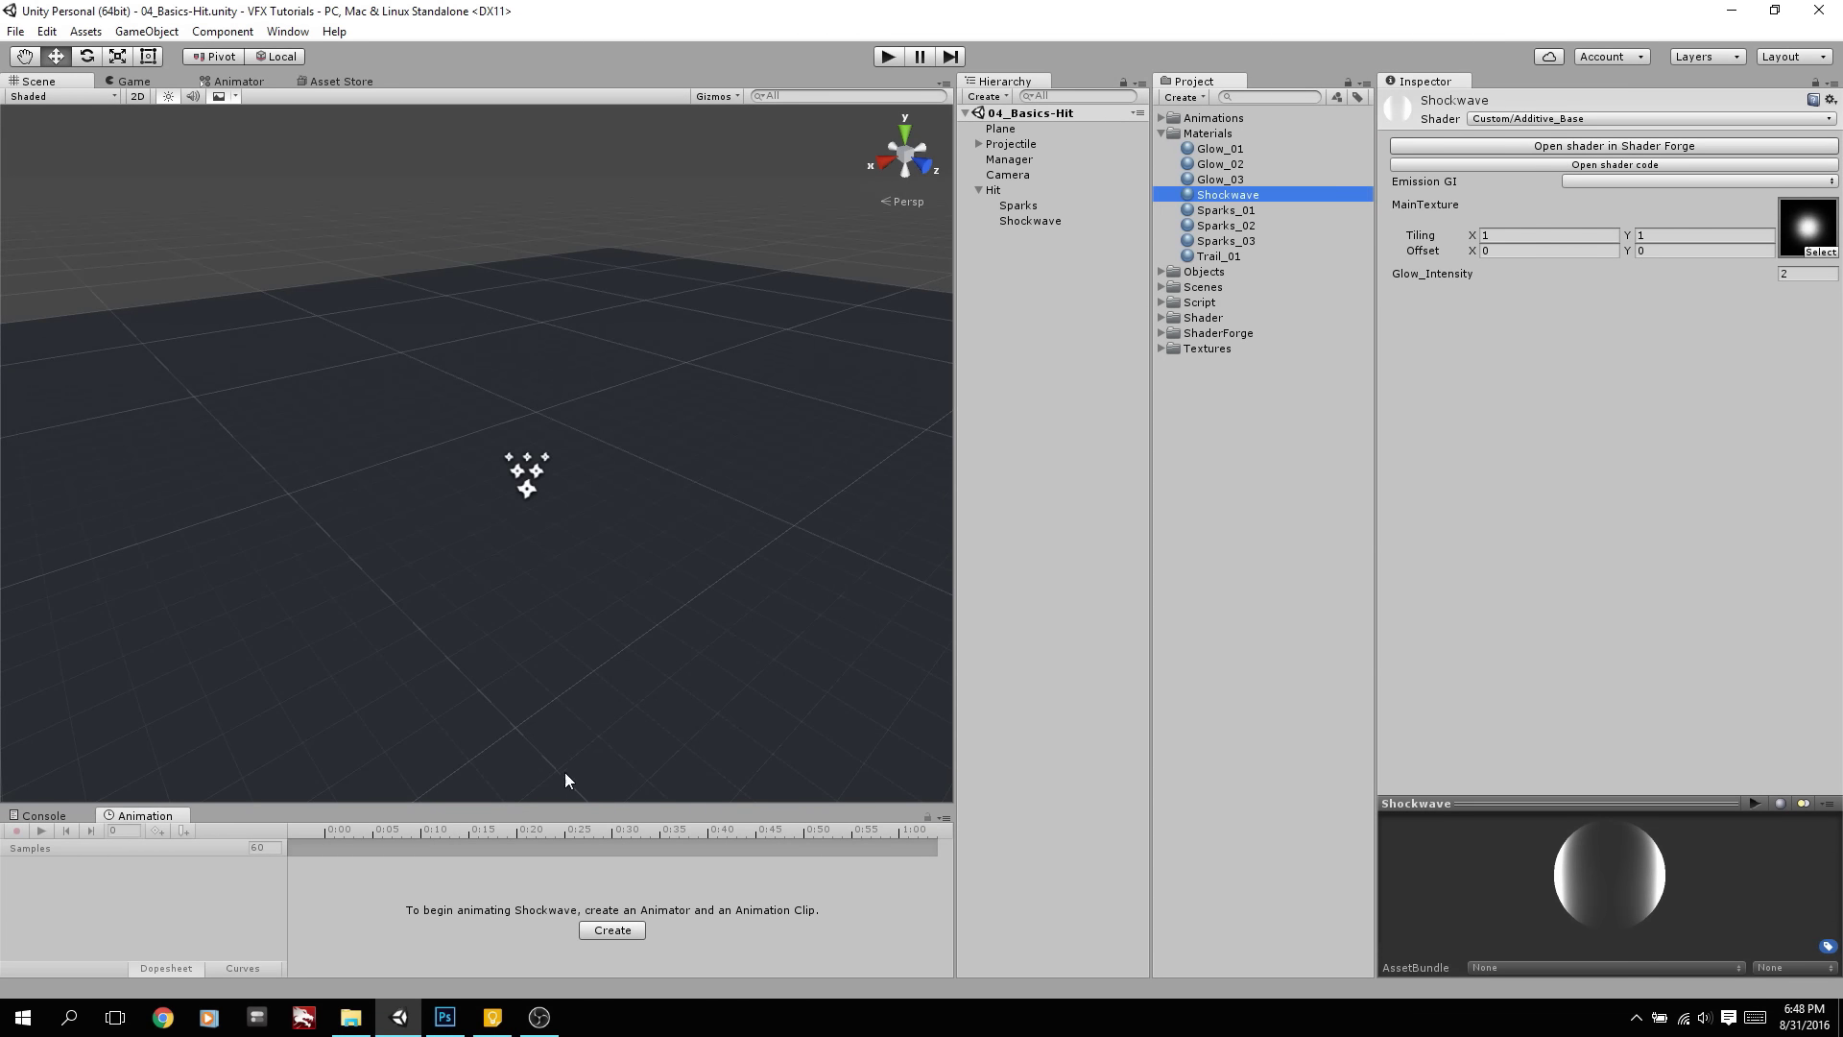
# Switch to Photoshop, close the open logo image and create a new 512 × 512 pixel document
pyautogui.click(444, 1016)
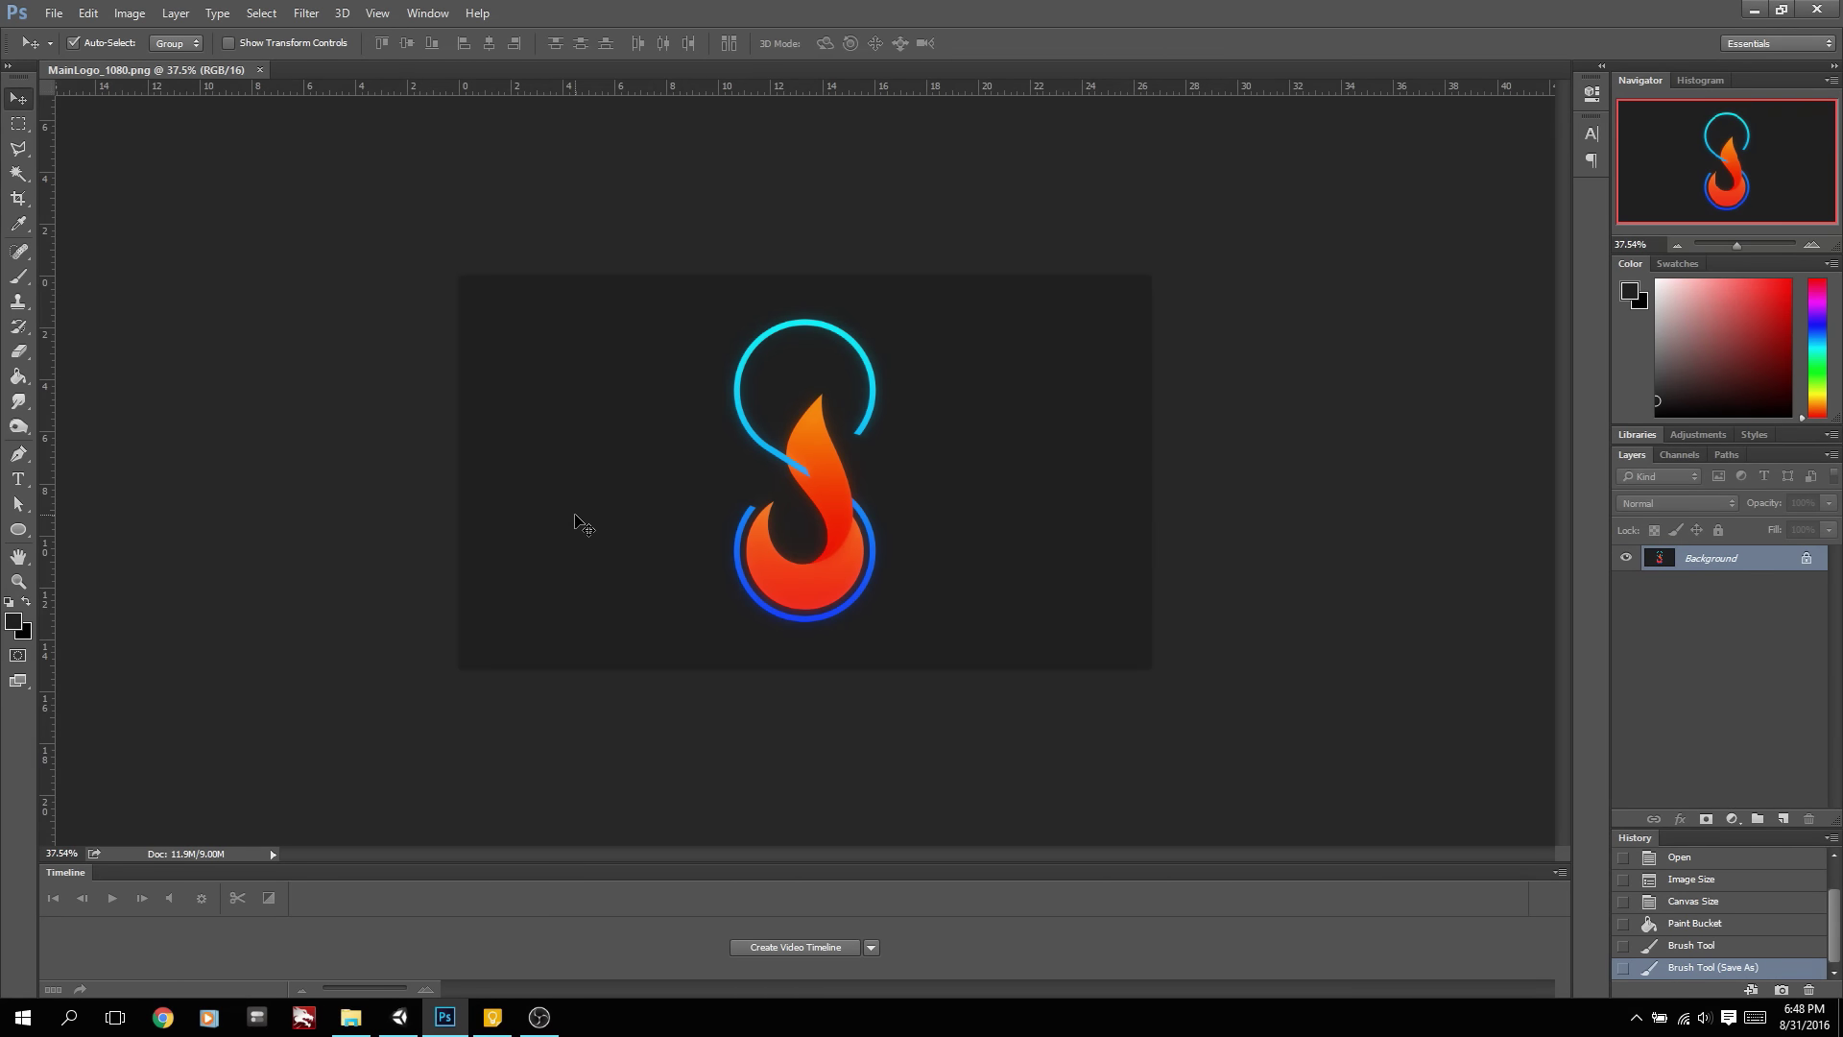
pyautogui.click(259, 70)
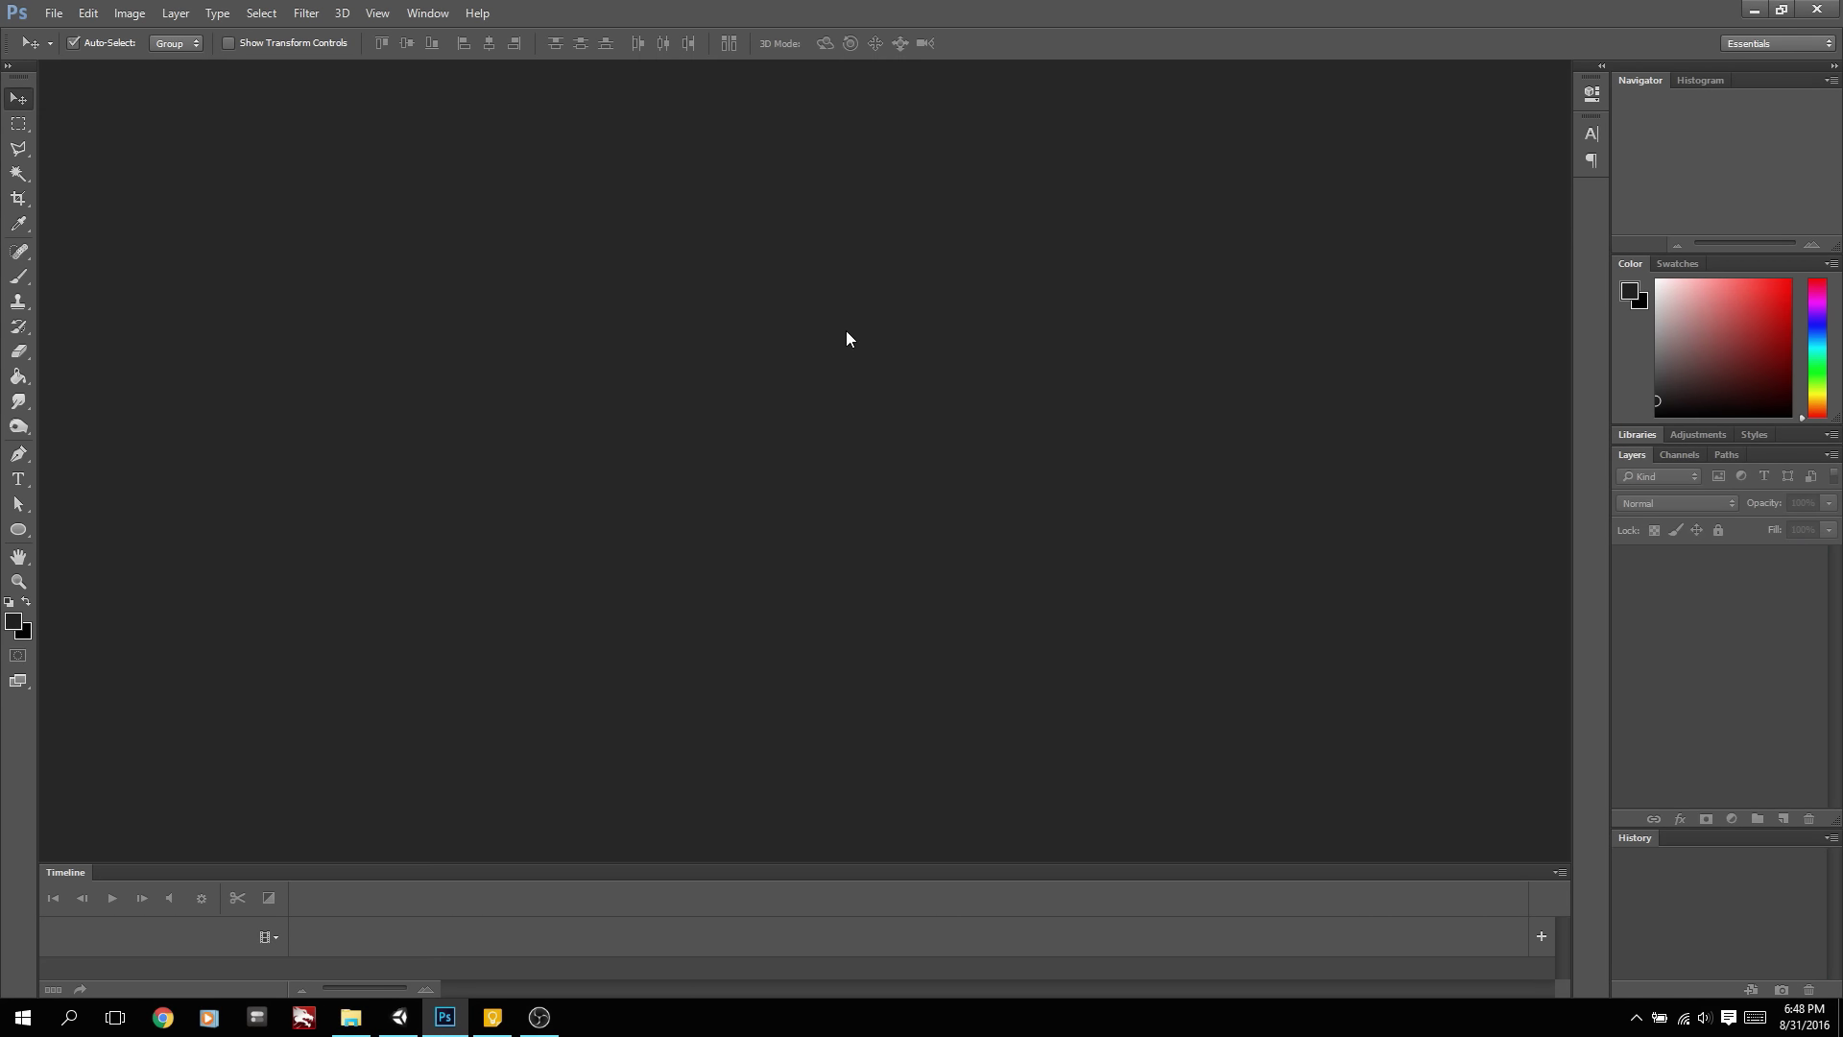
pyautogui.hotkey('ctrl', 'n')
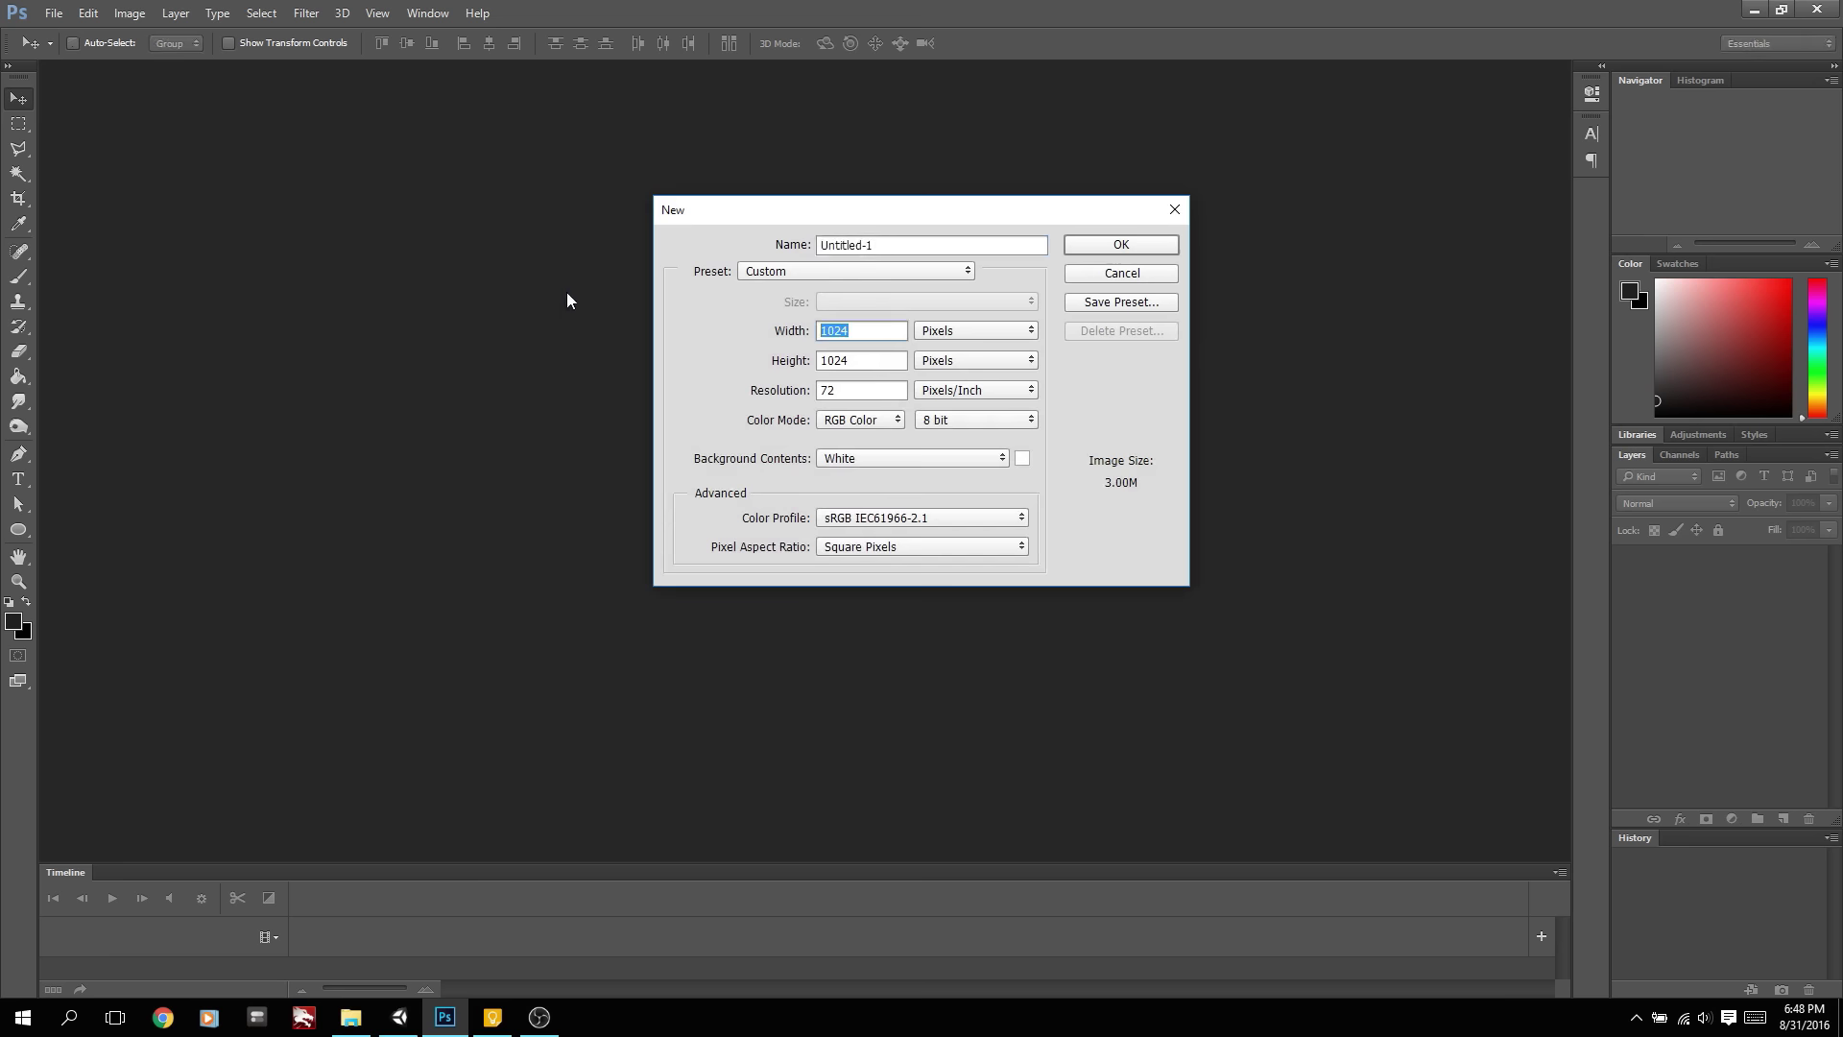
pyautogui.write('512')
pyautogui.press('Tab')
pyautogui.write('512')
pyautogui.press('Return')
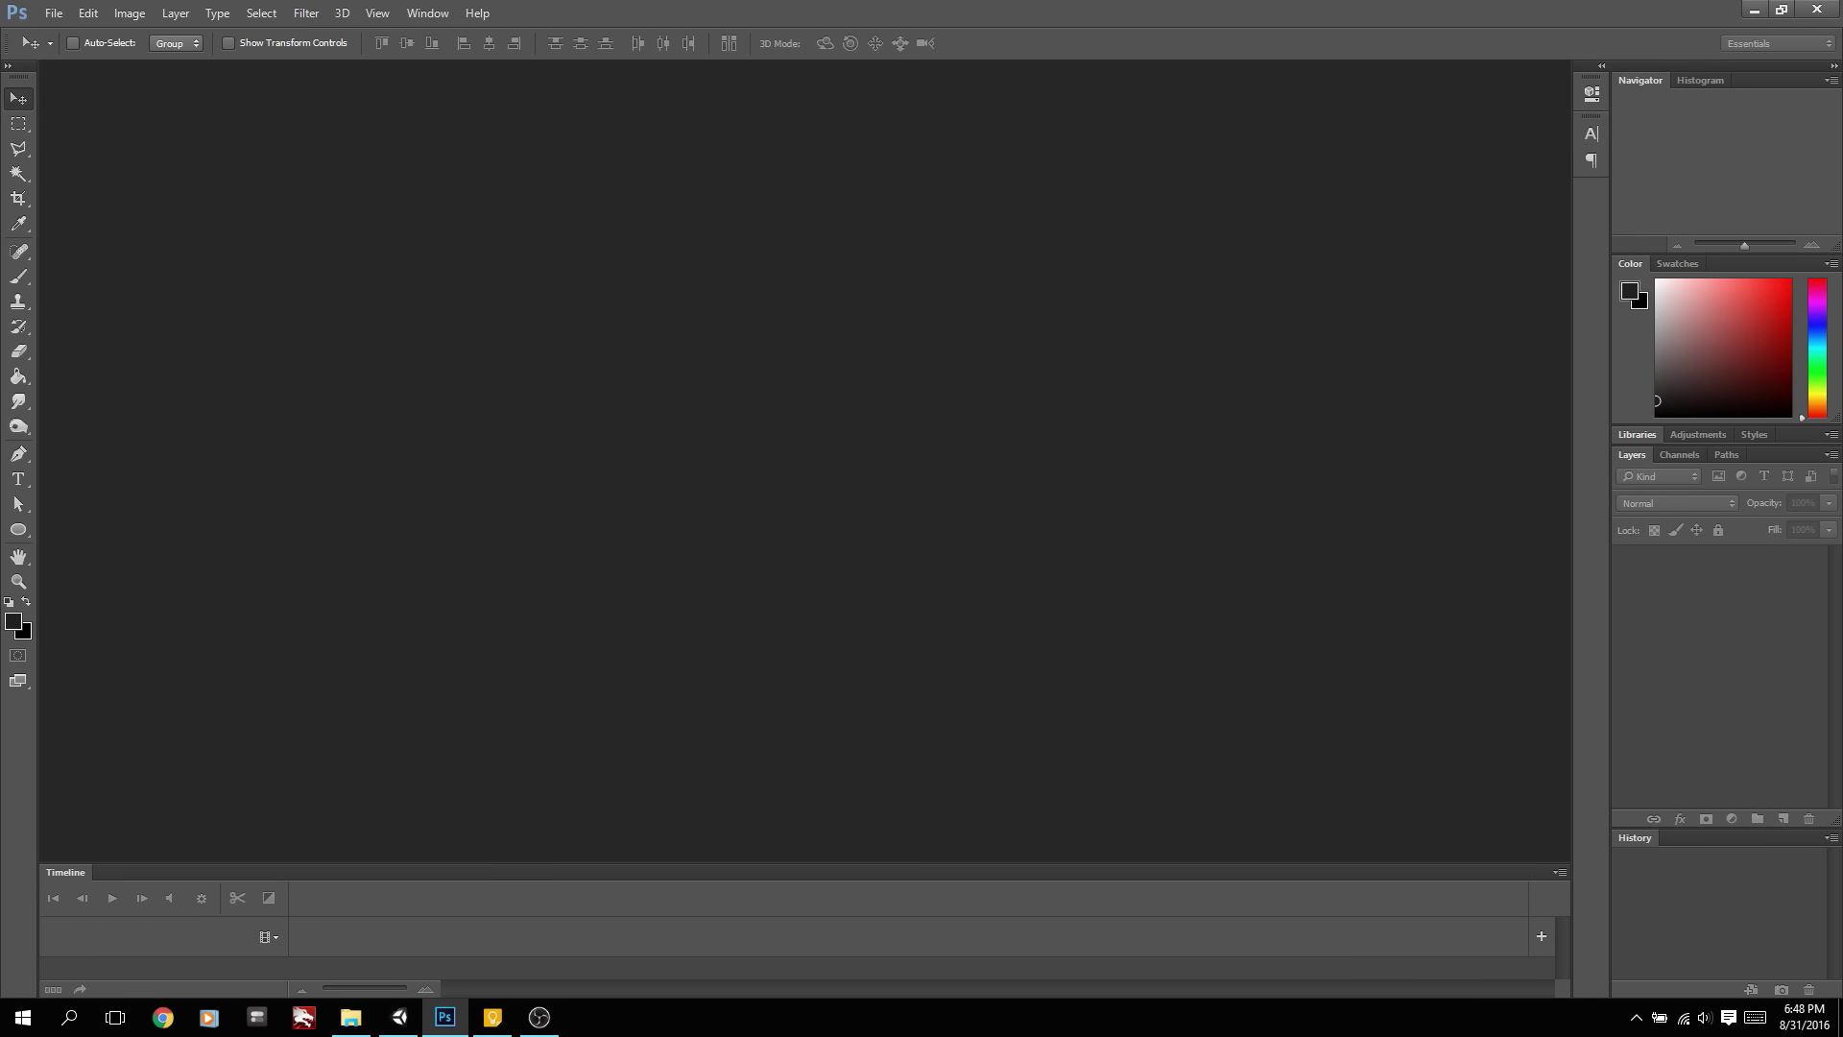
# Invert the blank background to black and add a new empty layer above it
pyautogui.hotkey('ctrl', 'i')
pyautogui.hotkey('ctrl', 'shift', 'n')
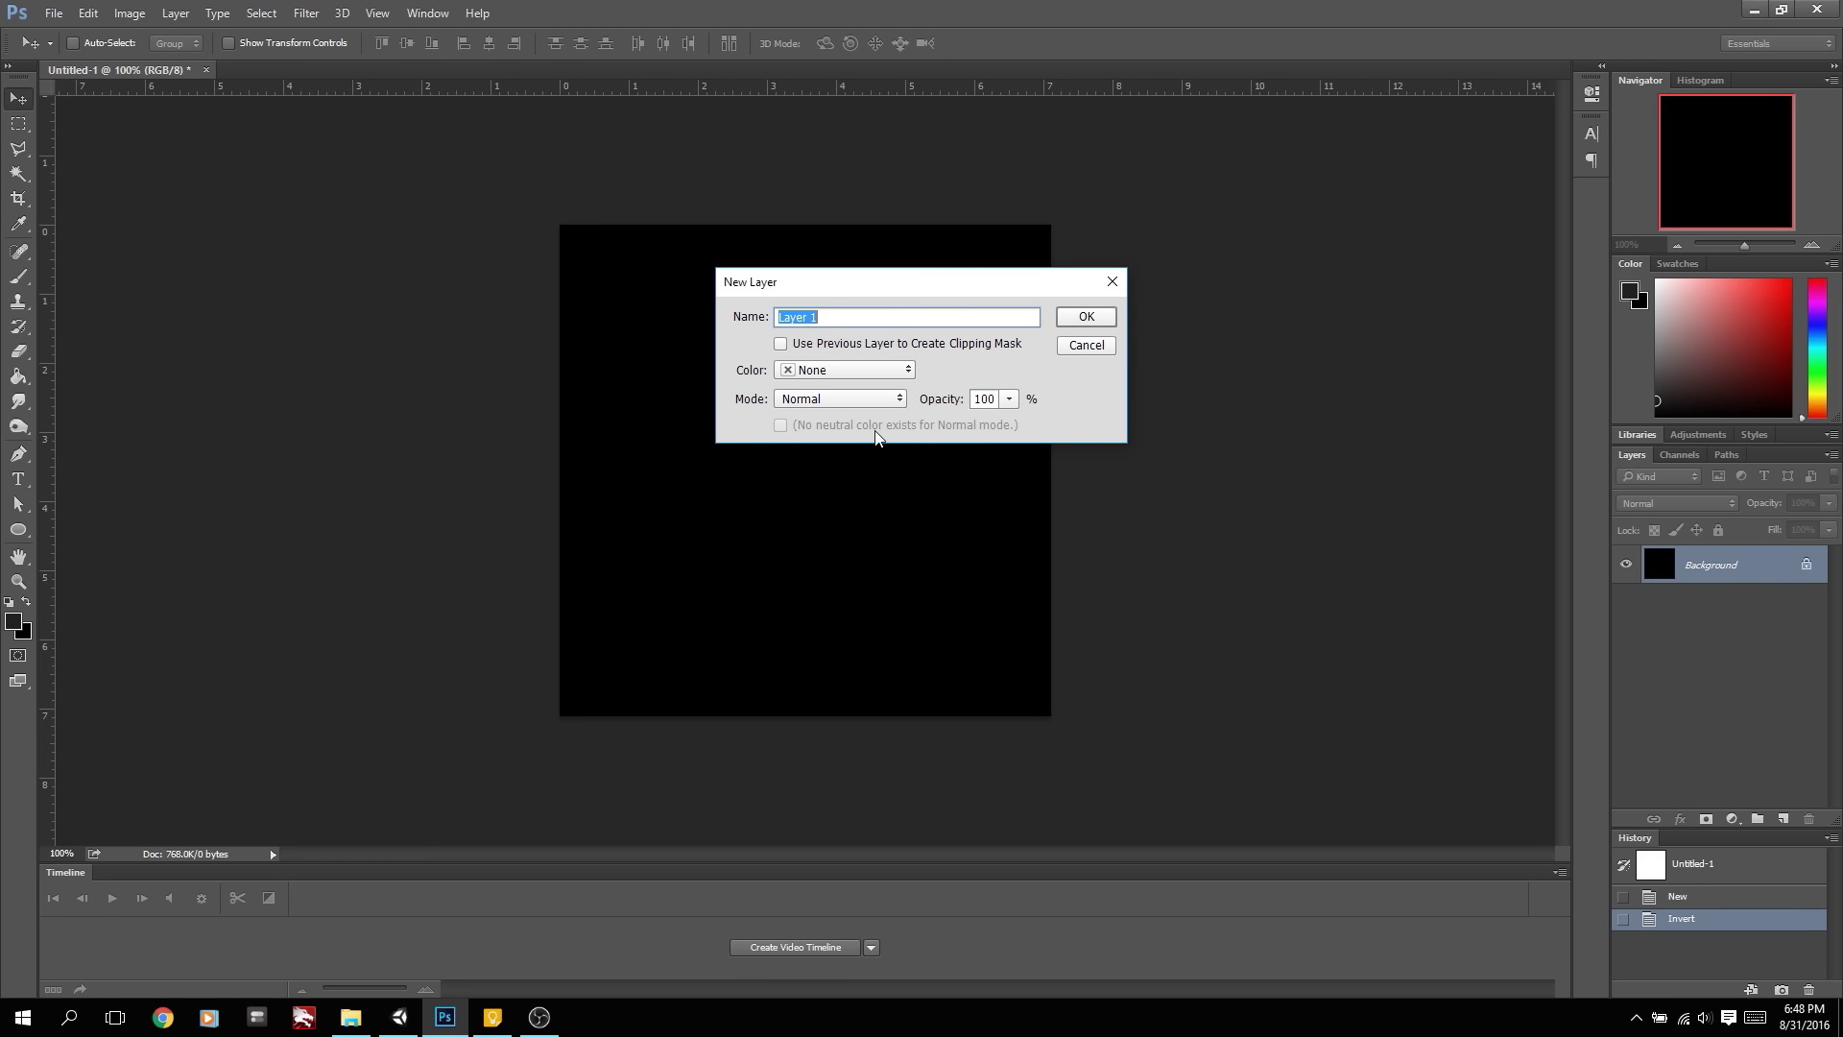
pyautogui.press('Return')
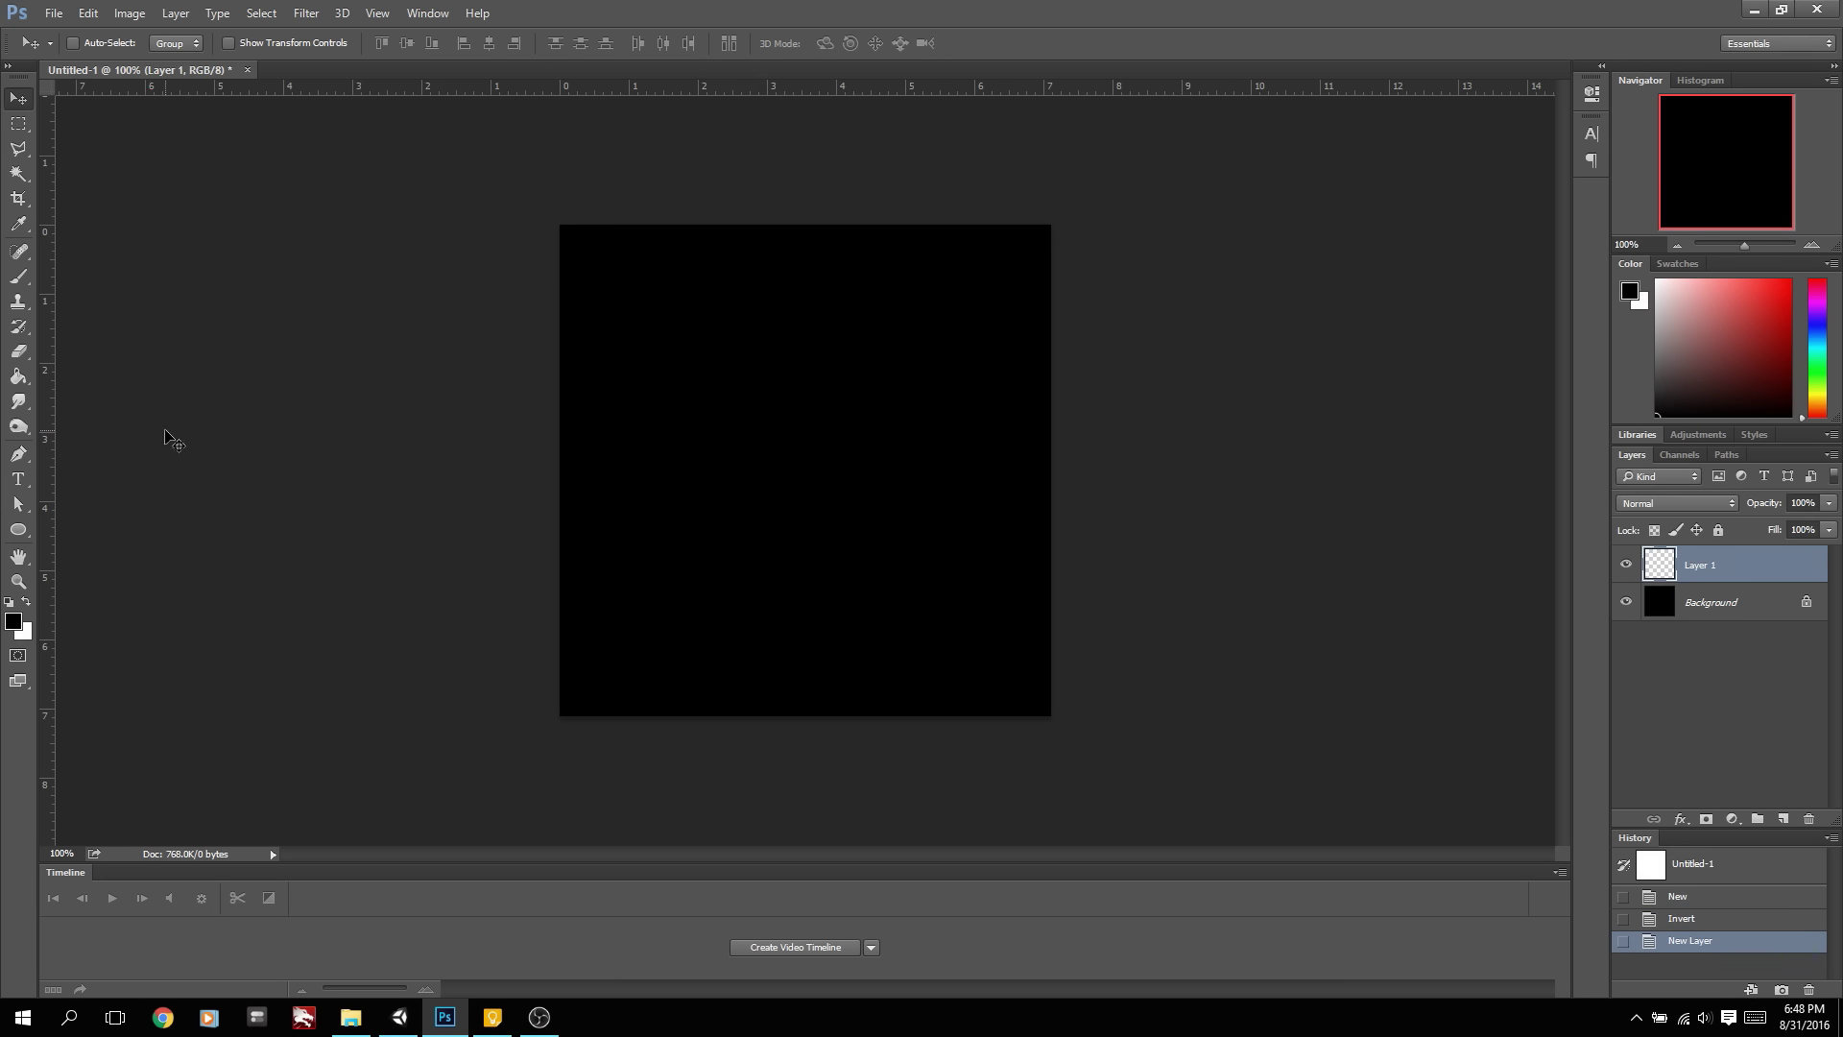
# Make white the foreground colour and draw a white-filled circle about 406 px in diameter with the Ellipse tool
pyautogui.press('x')
pyautogui.click(23, 530)
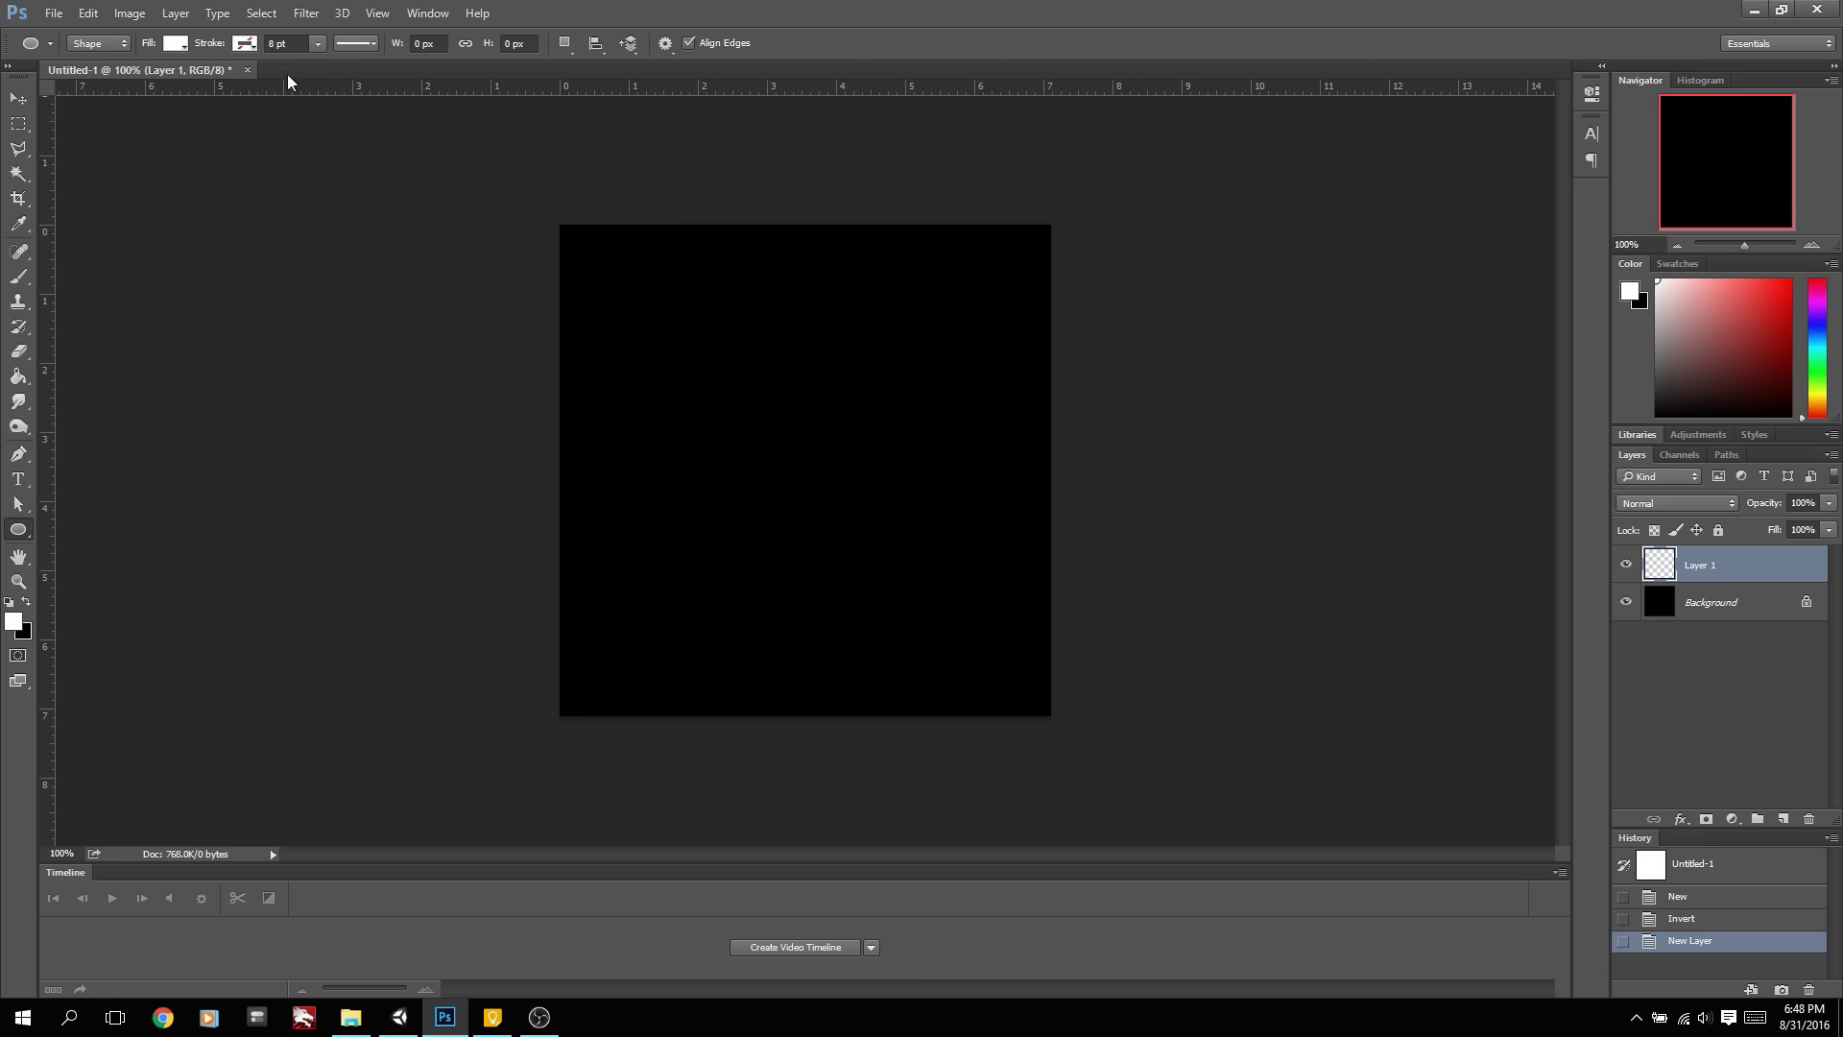
pyautogui.click(860, 480)
pyautogui.press('Escape')
pyautogui.keyDown('alt'); pyautogui.keyDown('shift'); pyautogui.moveTo(837, 463); pyautogui.dragTo(642, 231); pyautogui.keyUp('shift'); pyautogui.keyUp('alt')
# Centre the circle horizontally and vertically on the background, and scale it proportionally from its centre to about 439 px
pyautogui.press('v')
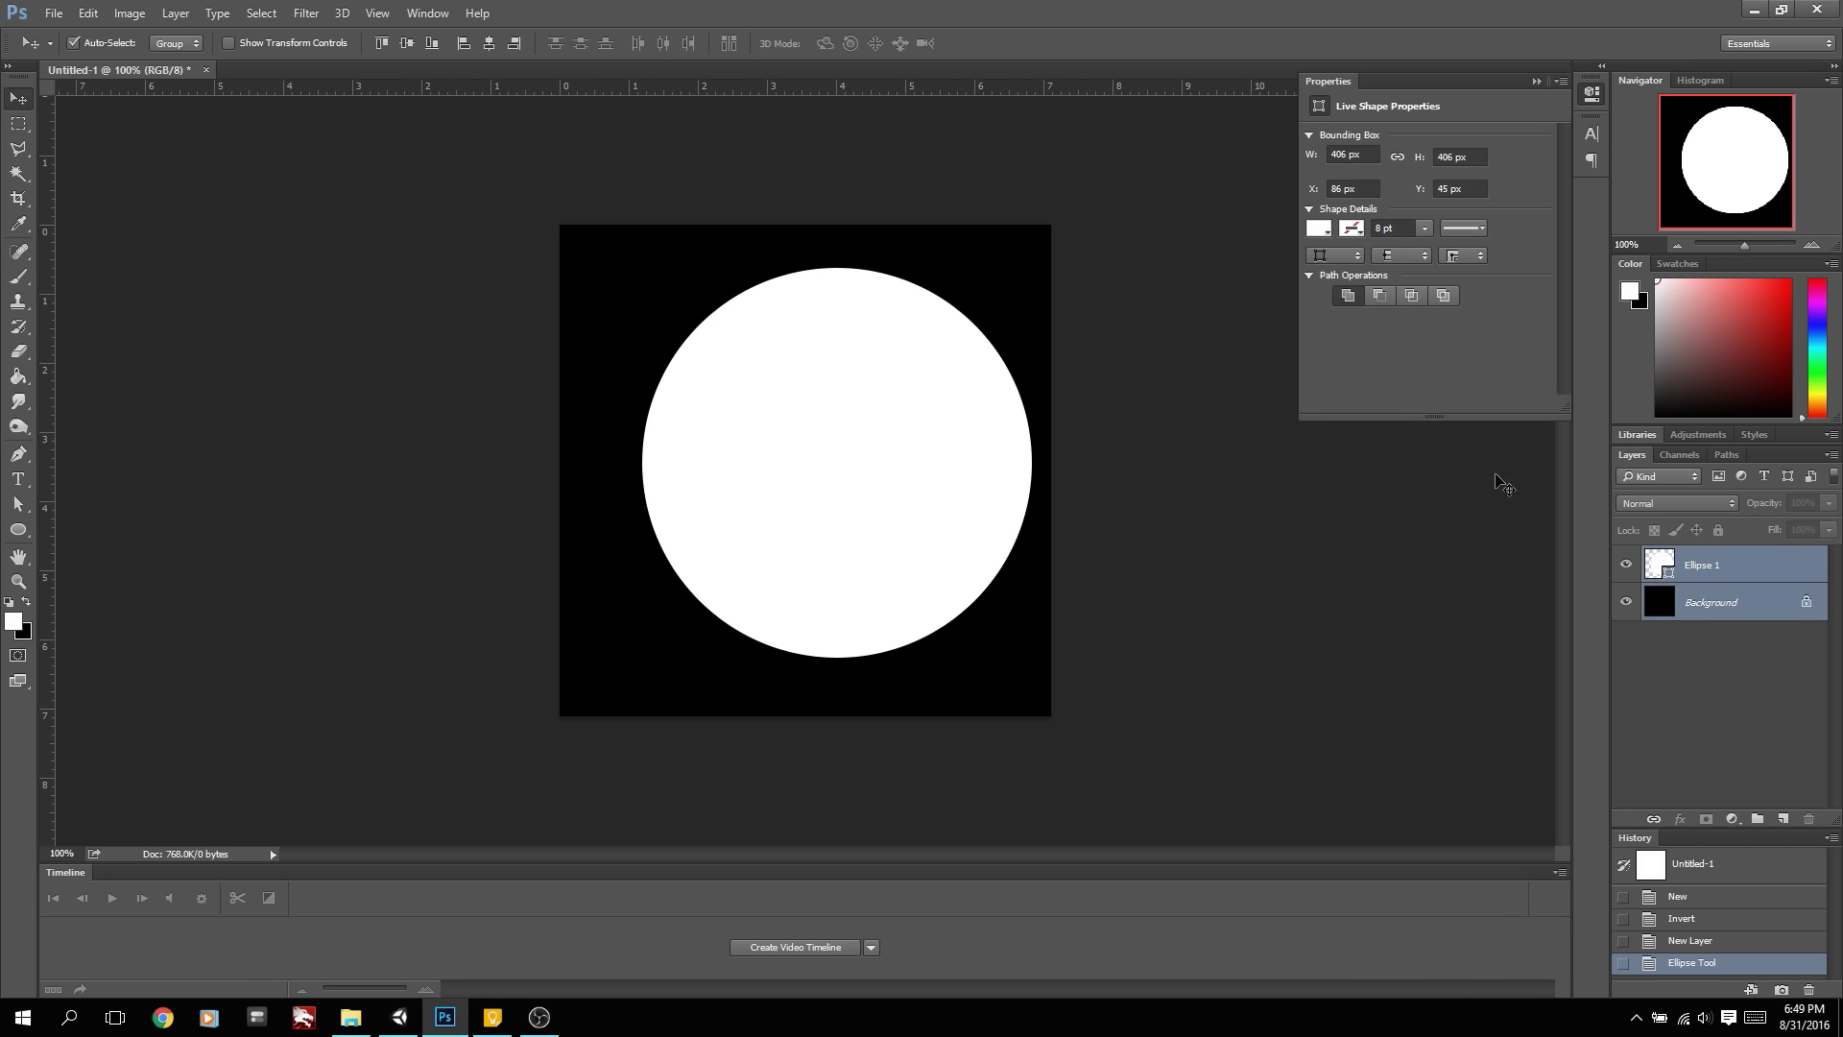
pyautogui.click(489, 43)
pyautogui.click(407, 43)
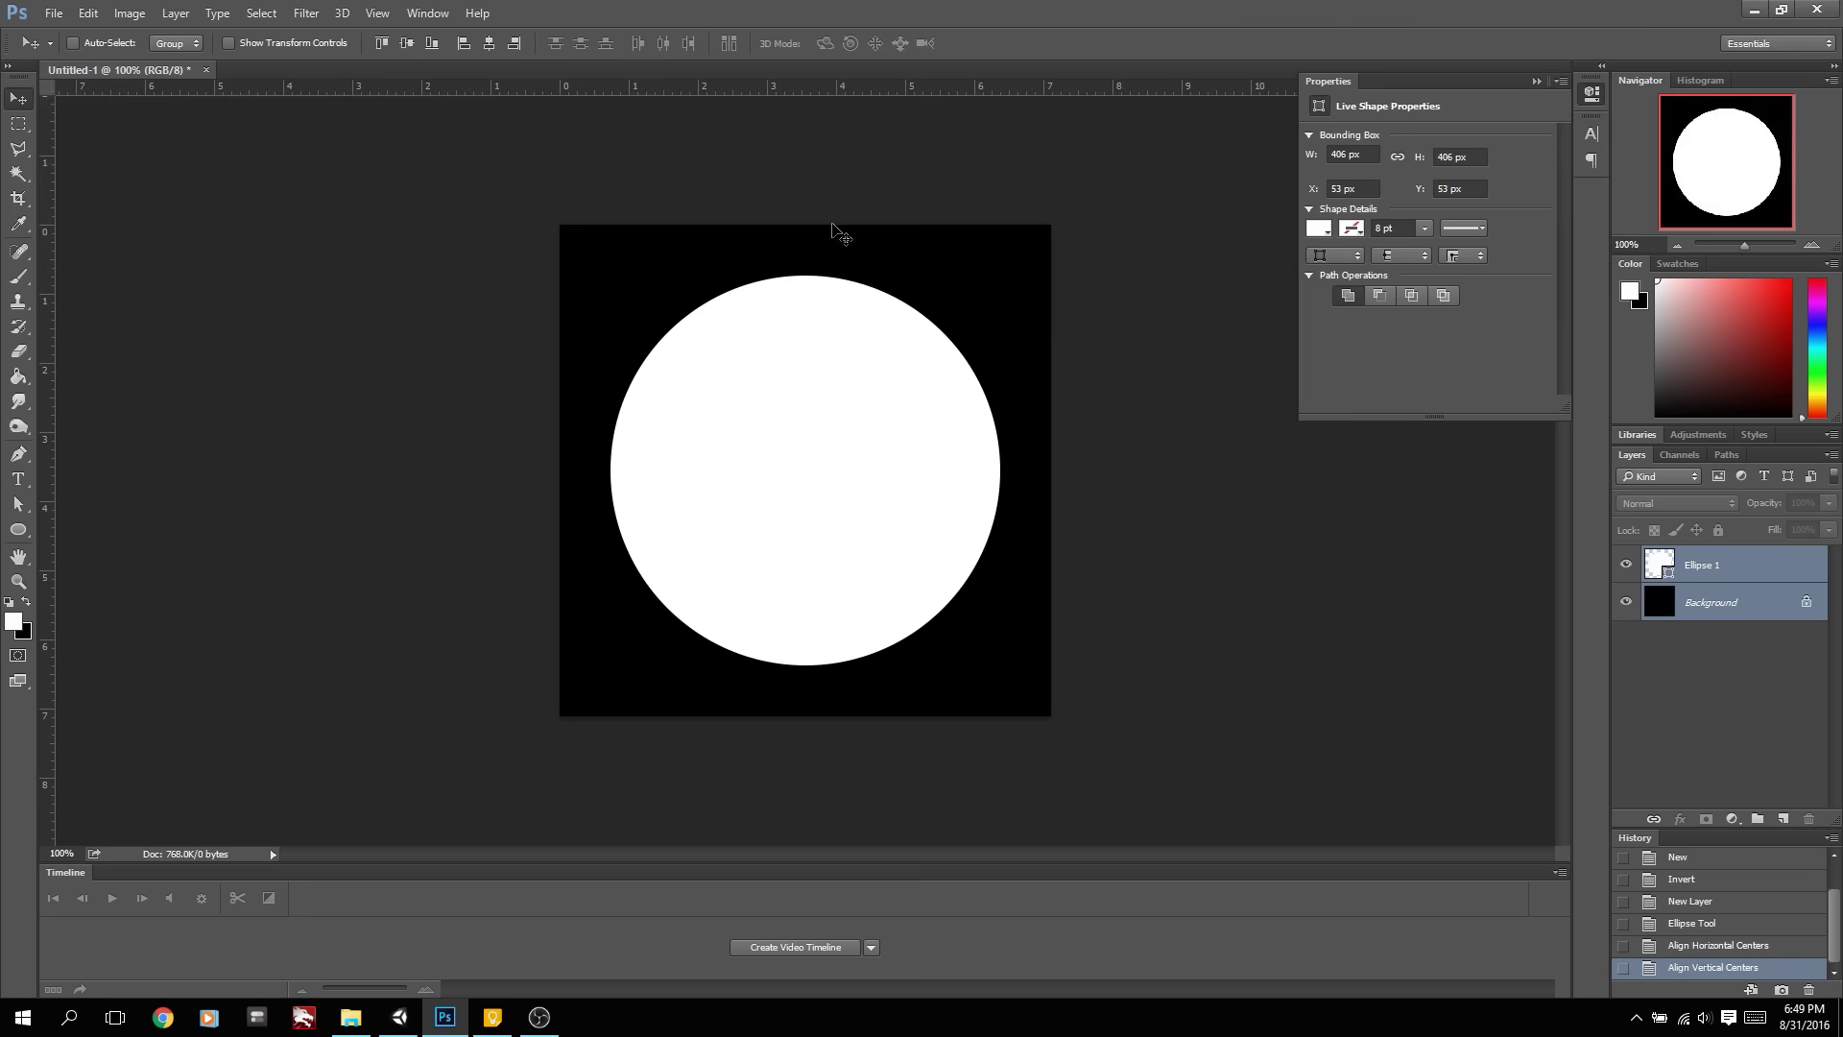
pyautogui.click(1751, 559)
pyautogui.hotkey('ctrl', 't')
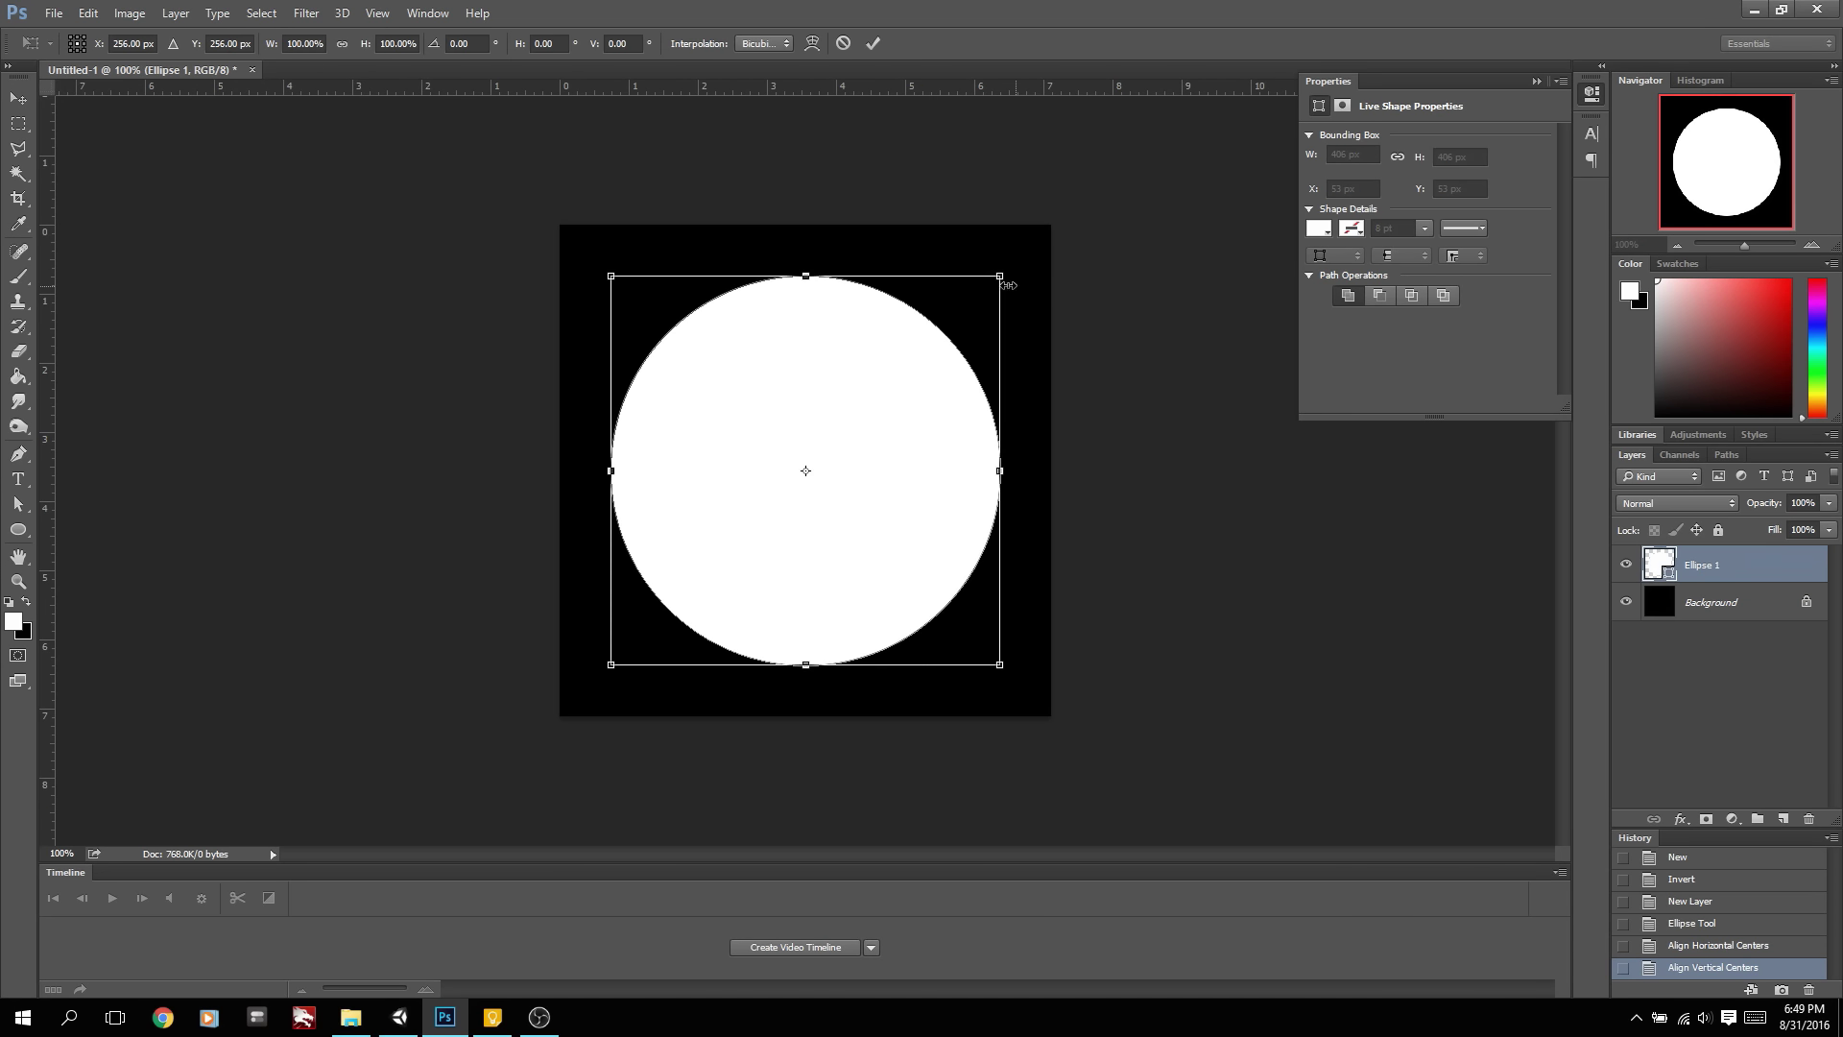
pyautogui.keyDown('alt'); pyautogui.keyDown('shift'); pyautogui.moveTo(1003, 278); pyautogui.dragTo(1028, 261); pyautogui.keyUp('shift'); pyautogui.keyUp('alt')
pyautogui.press('Return')
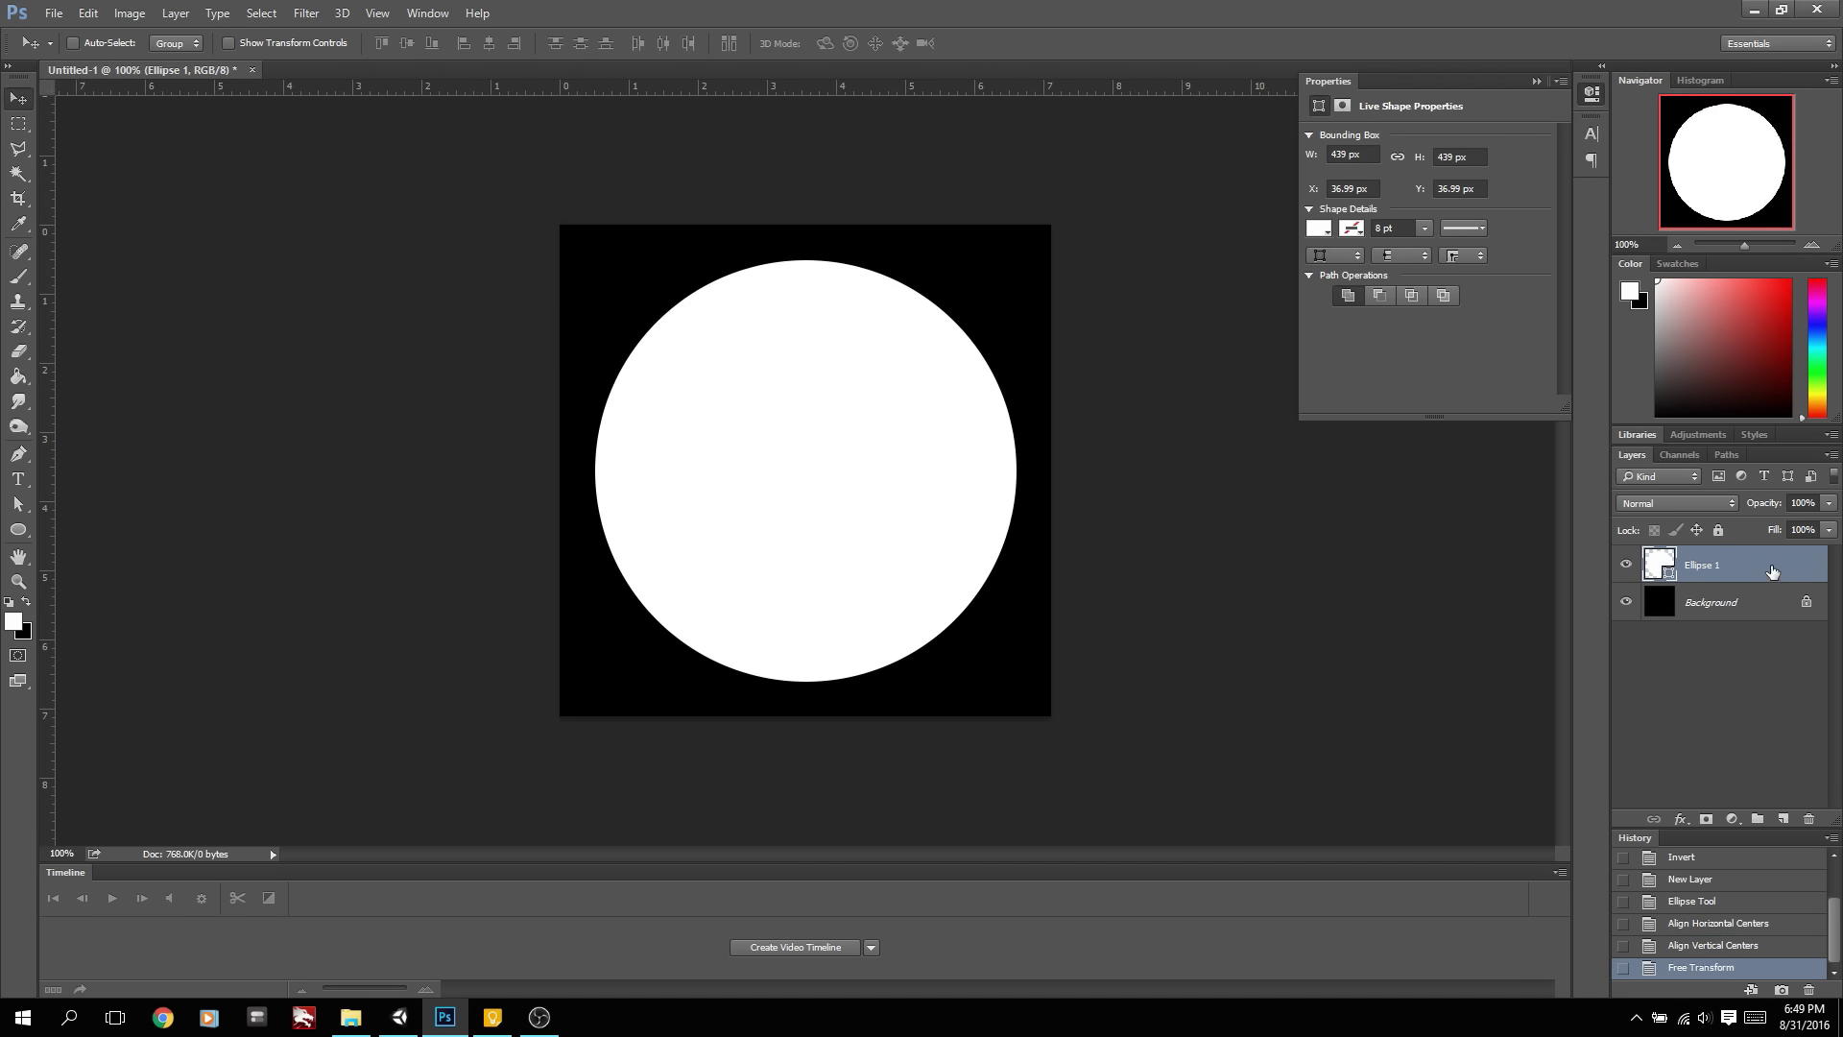
# Add a Gradient Overlay to the ellipse layer using the Foreground to Background preset, with Radial style and Reverse enabled
pyautogui.doubleClick(1772, 571)
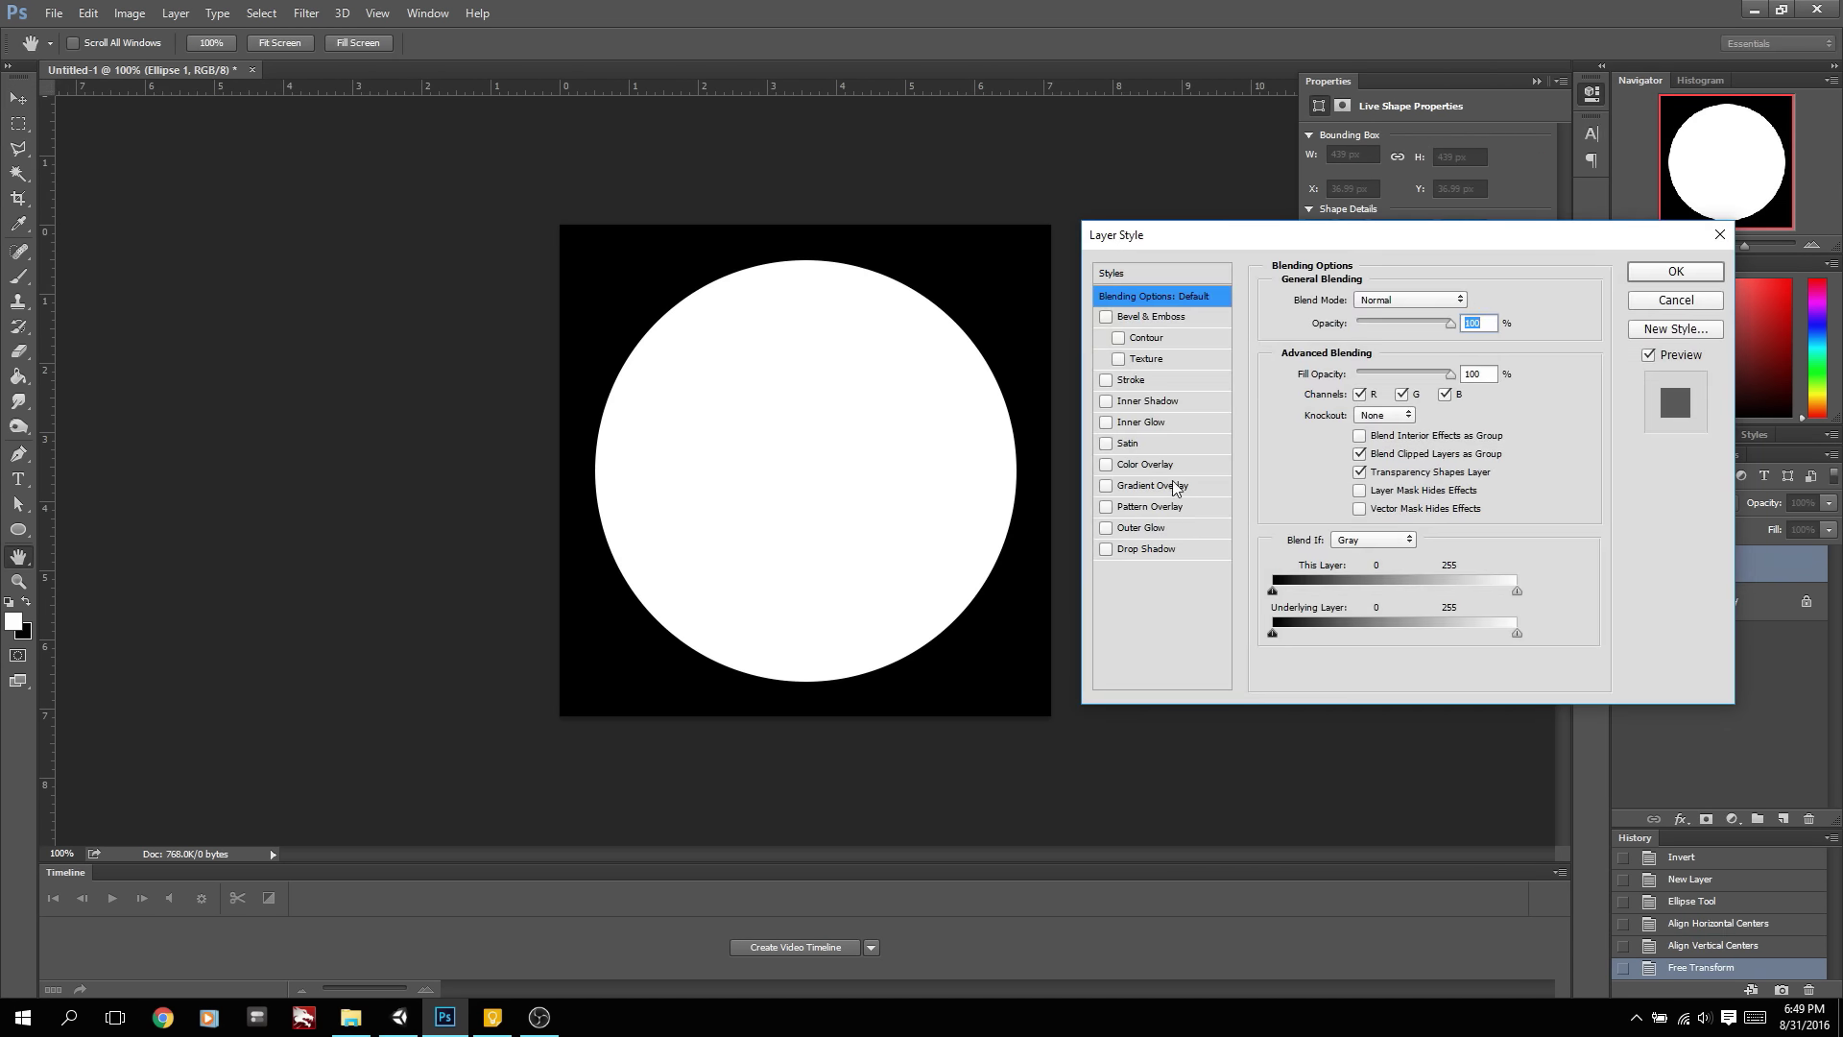
pyautogui.click(1132, 487)
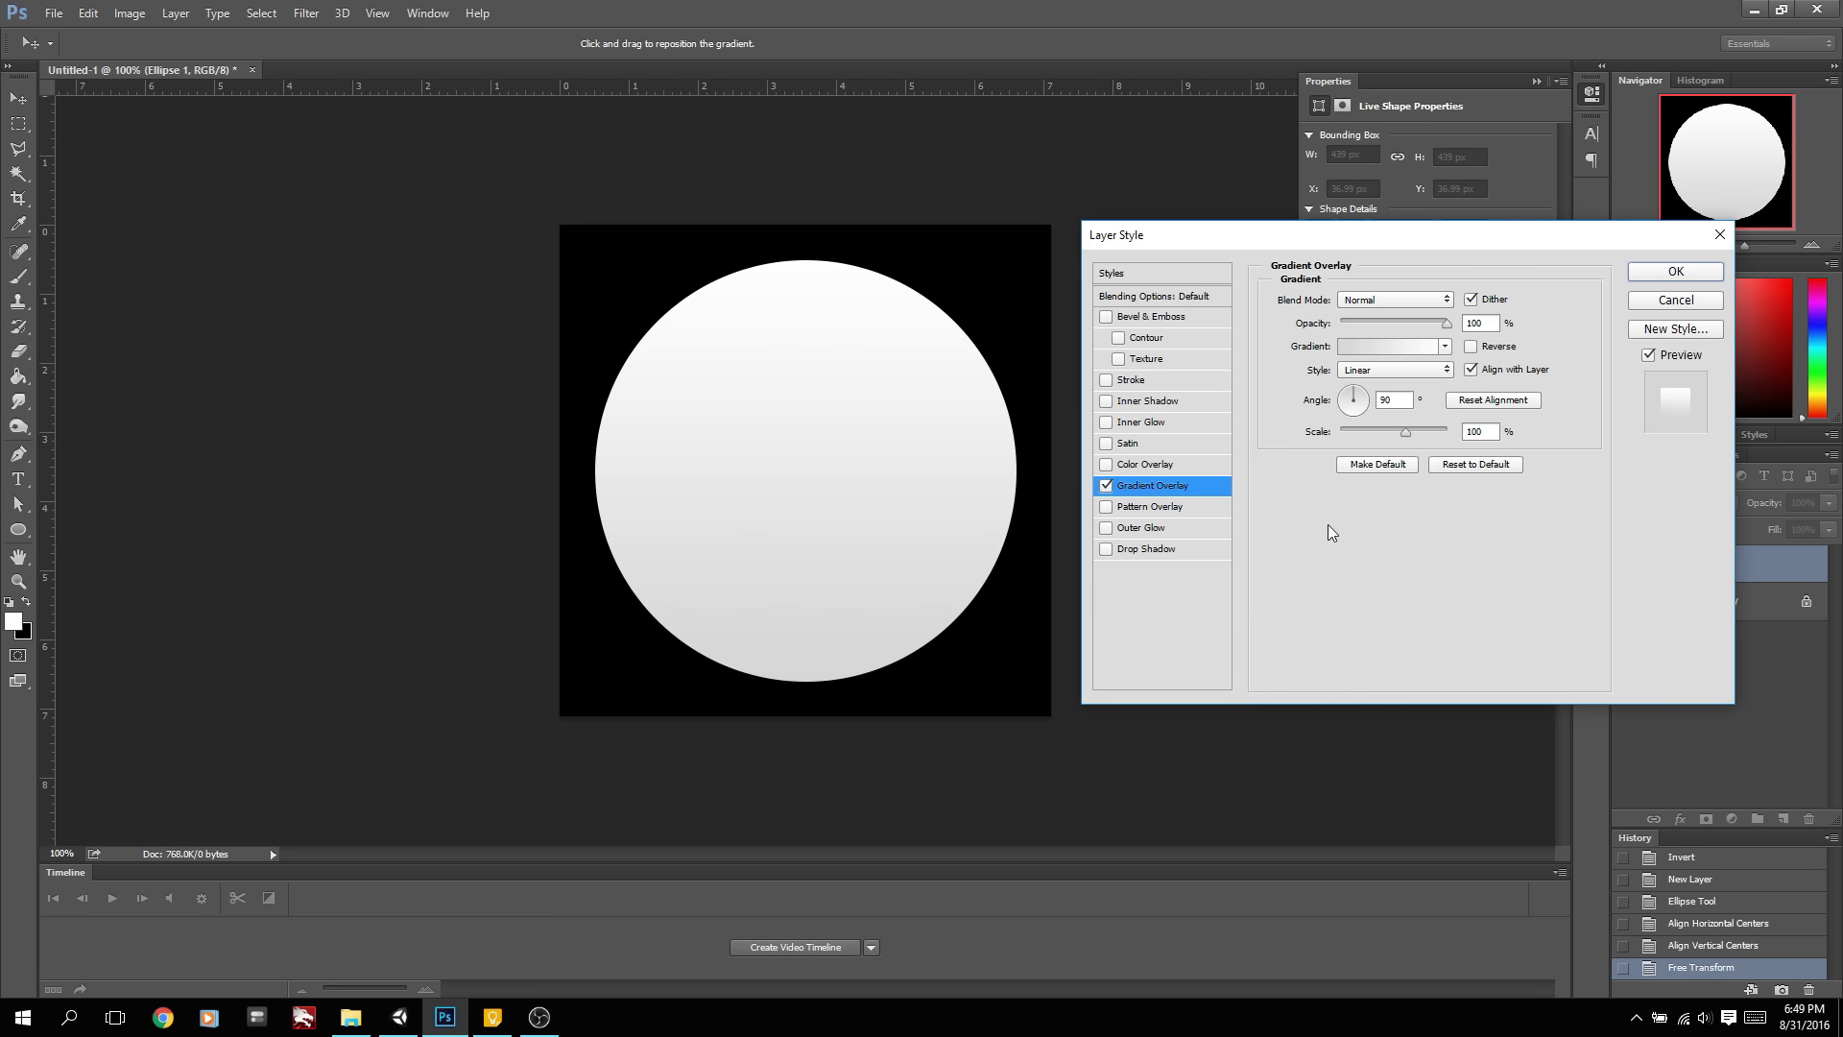
pyautogui.click(1384, 347)
pyautogui.click(1050, 363)
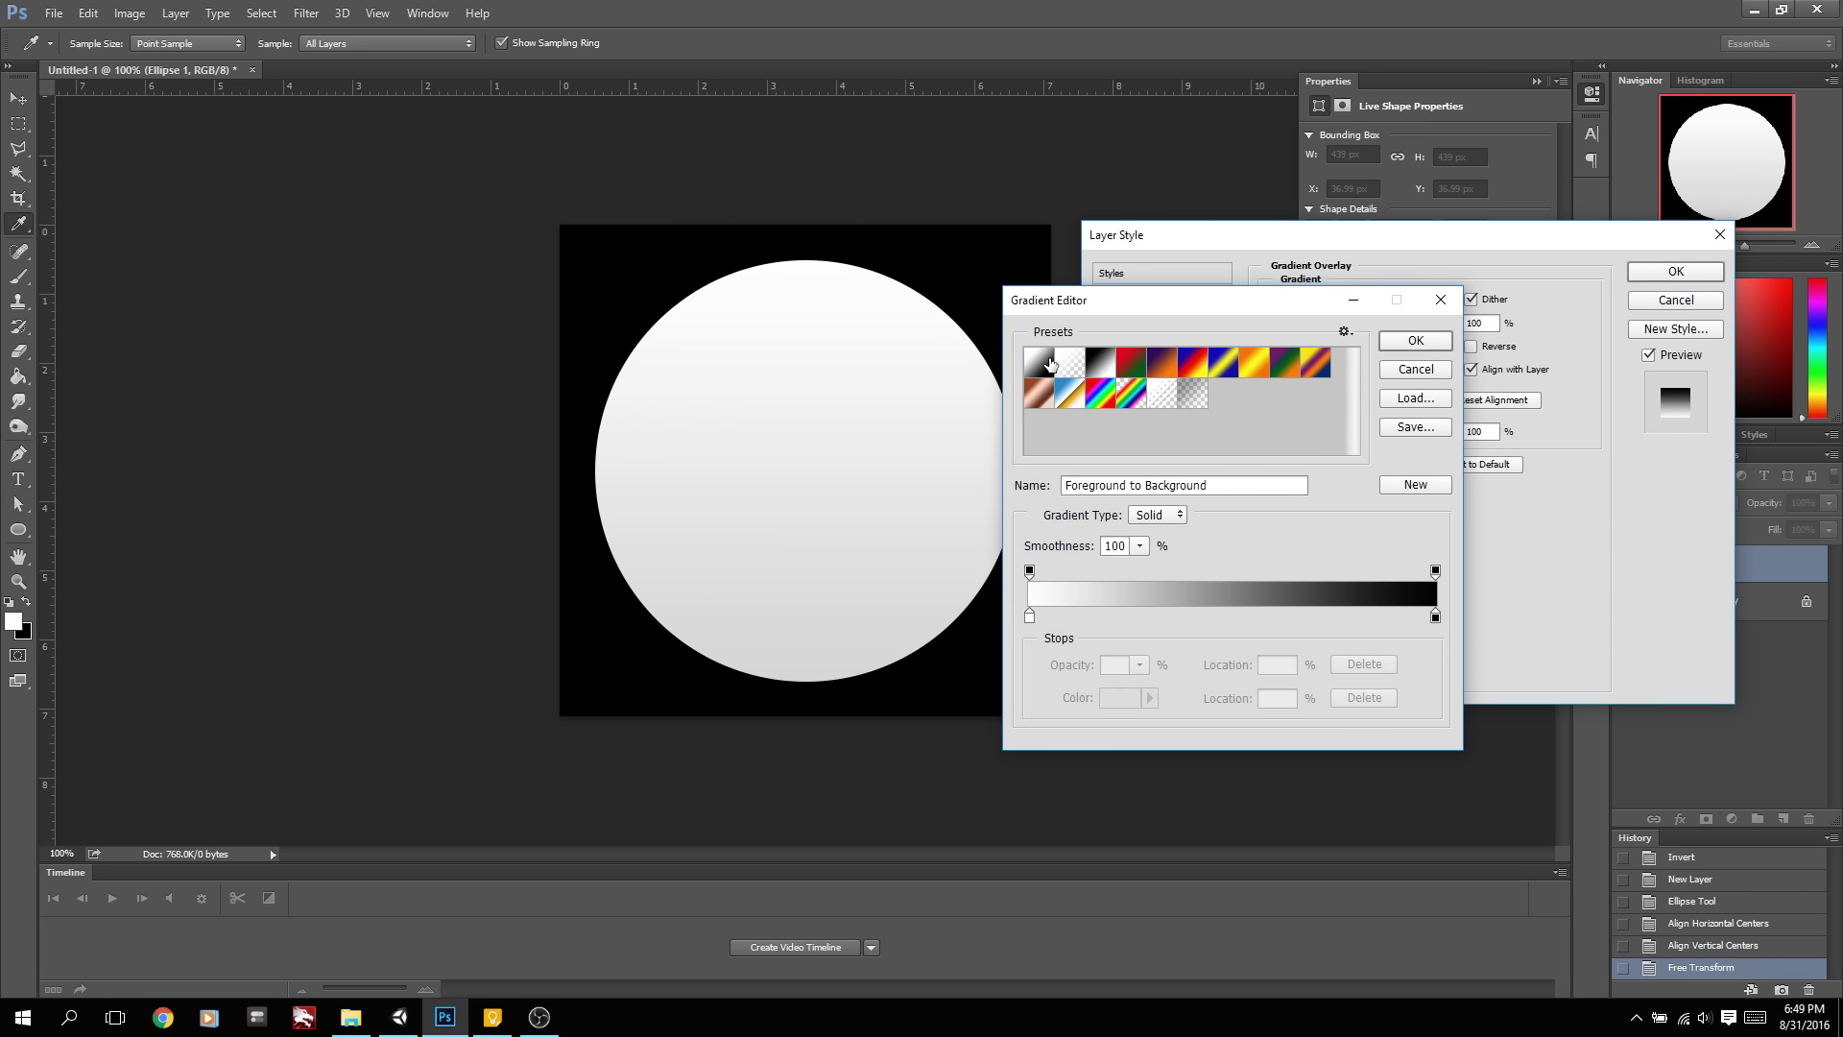
pyautogui.click(1414, 340)
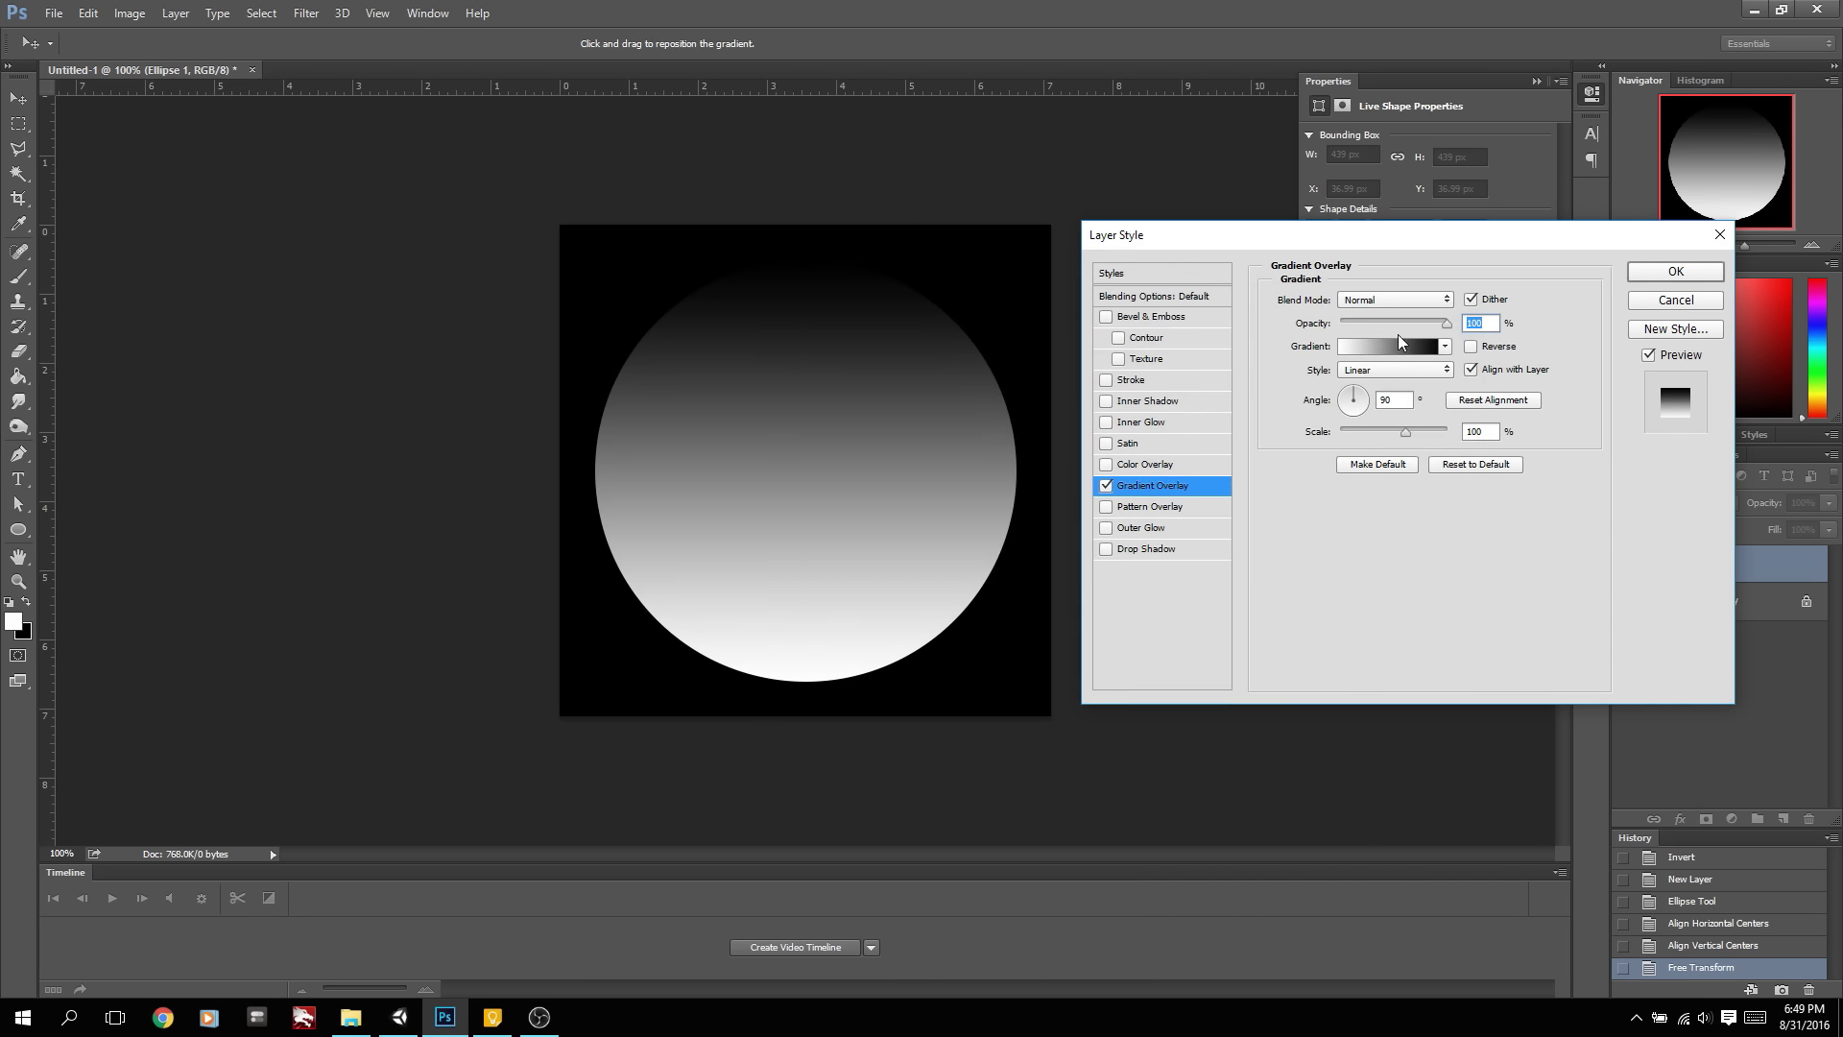
pyautogui.click(1450, 371)
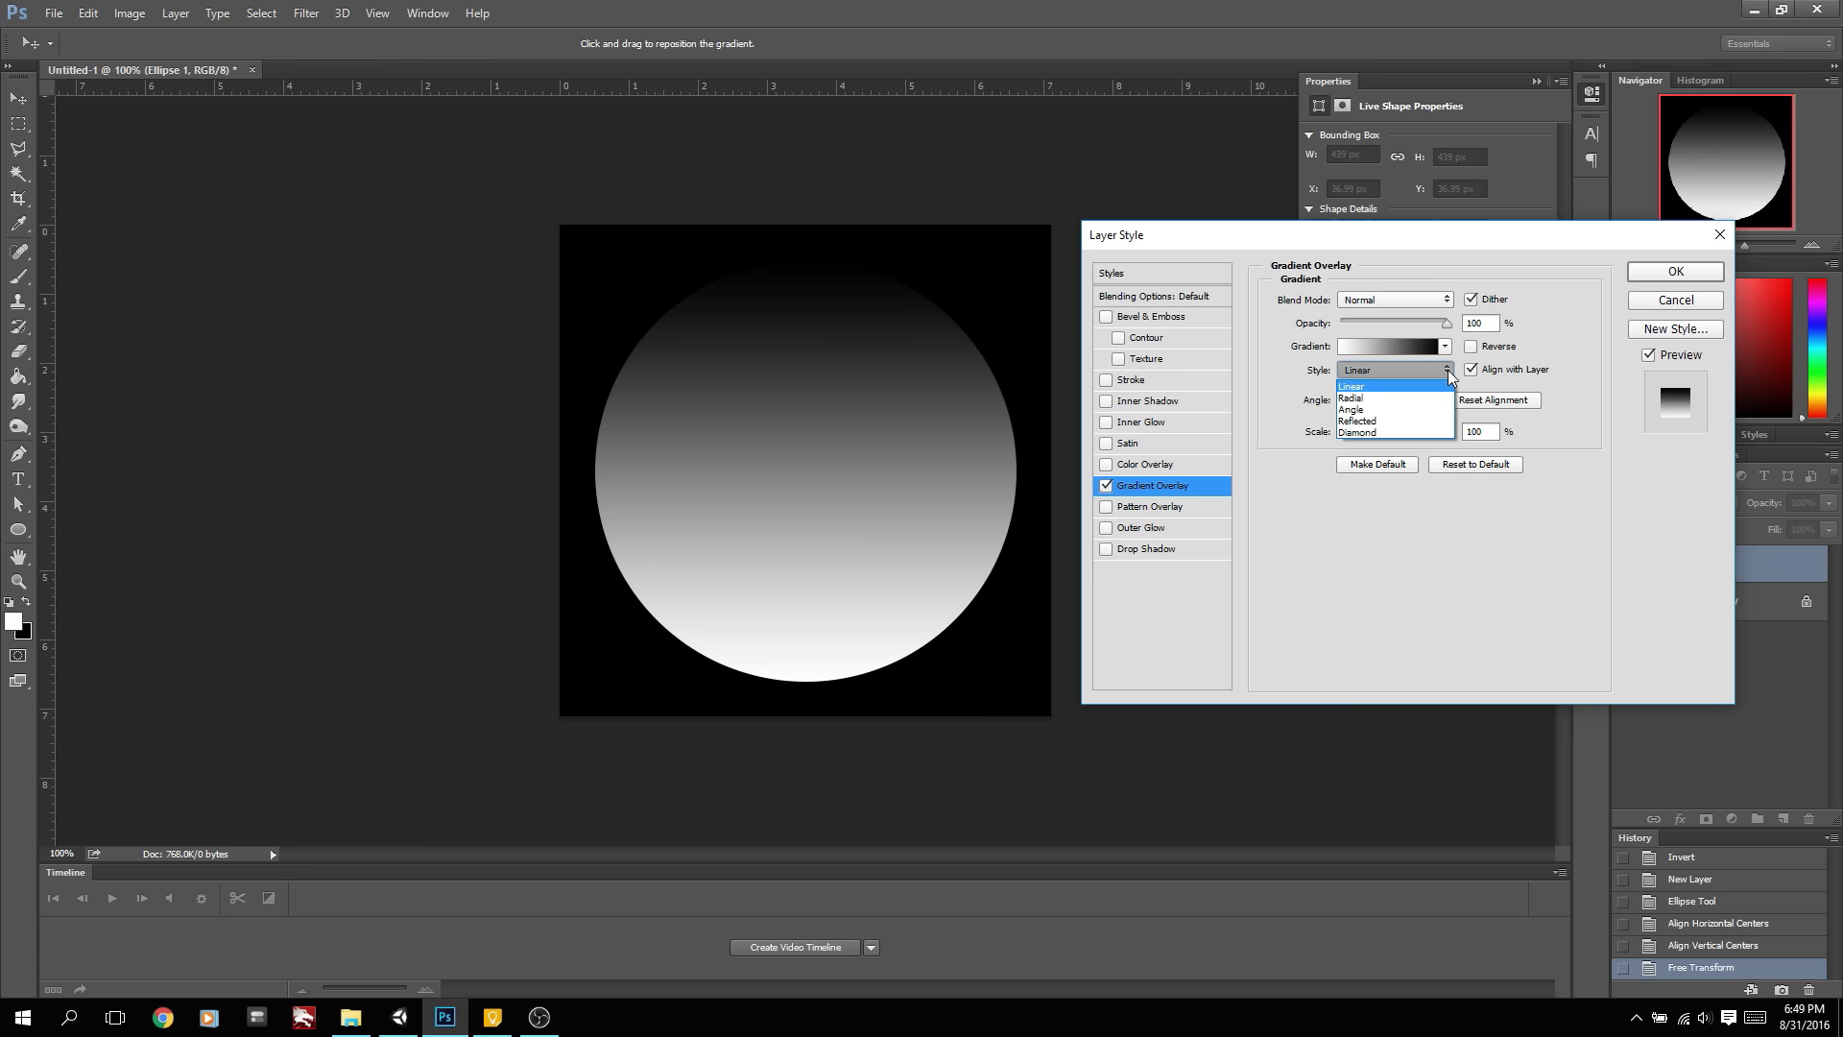
pyautogui.click(1364, 388)
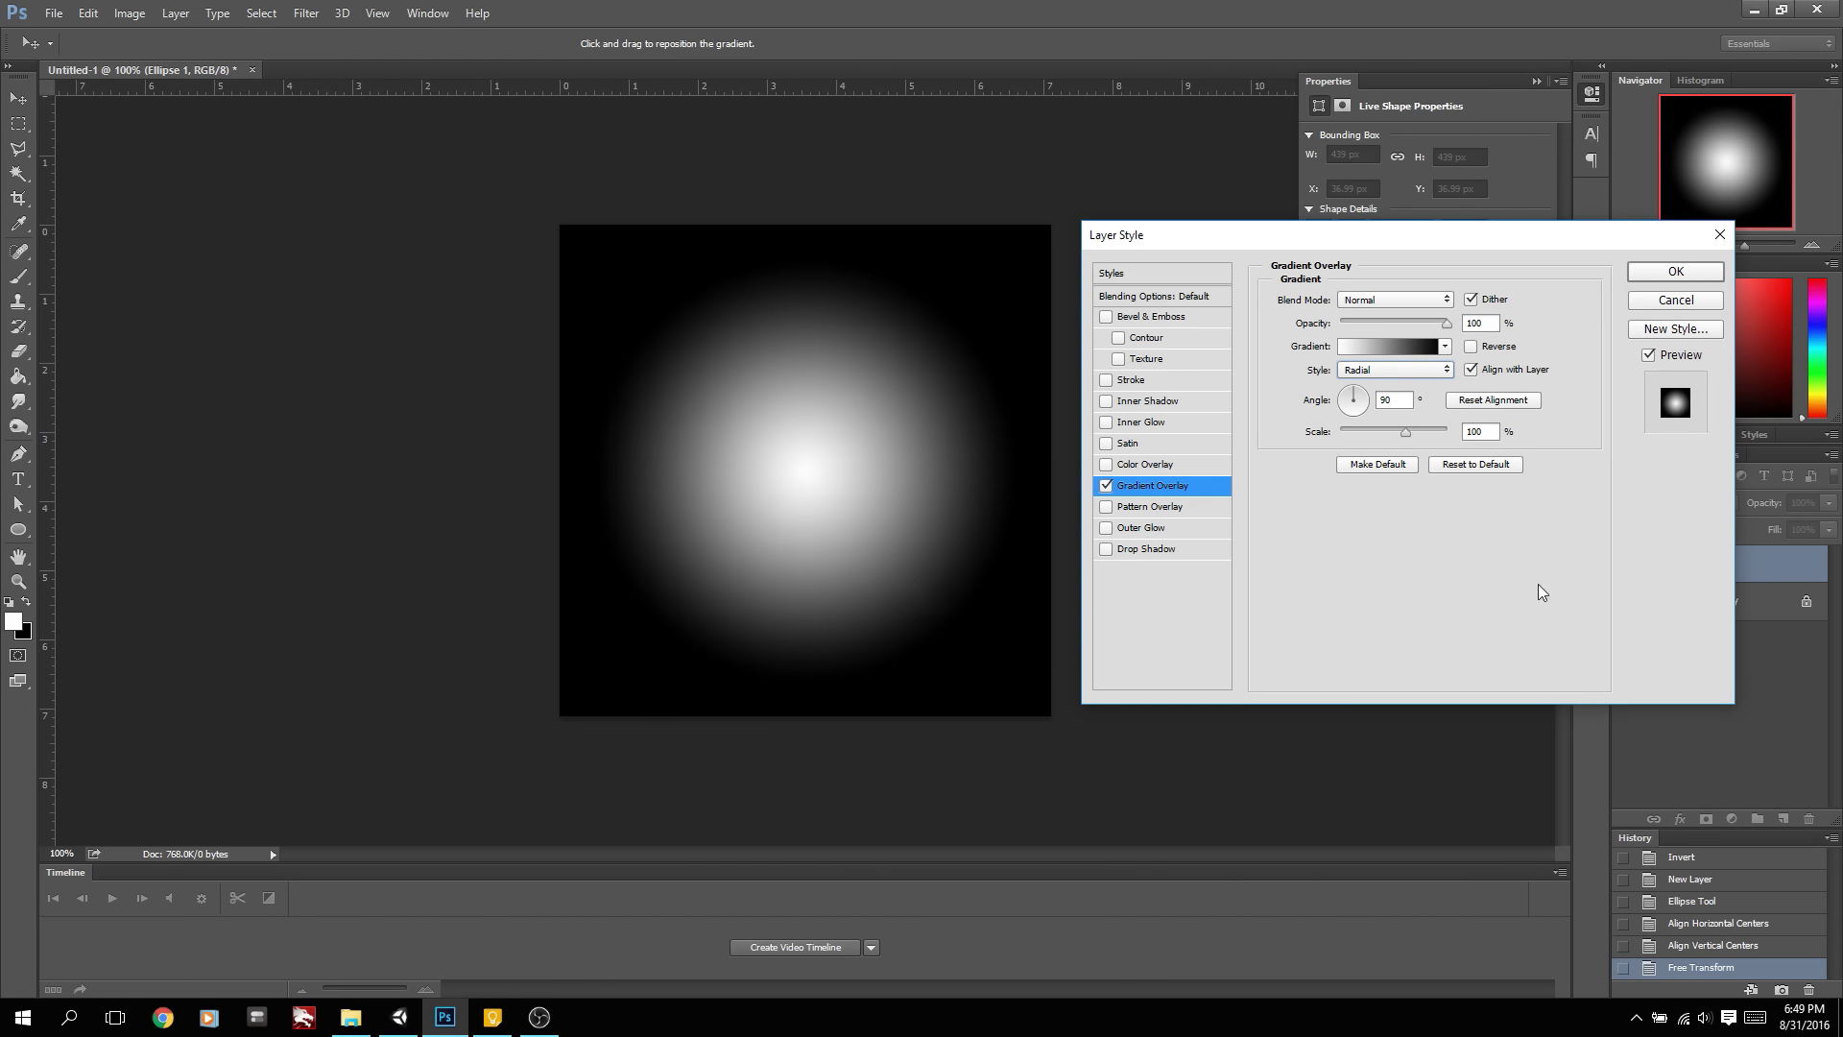
pyautogui.click(1469, 346)
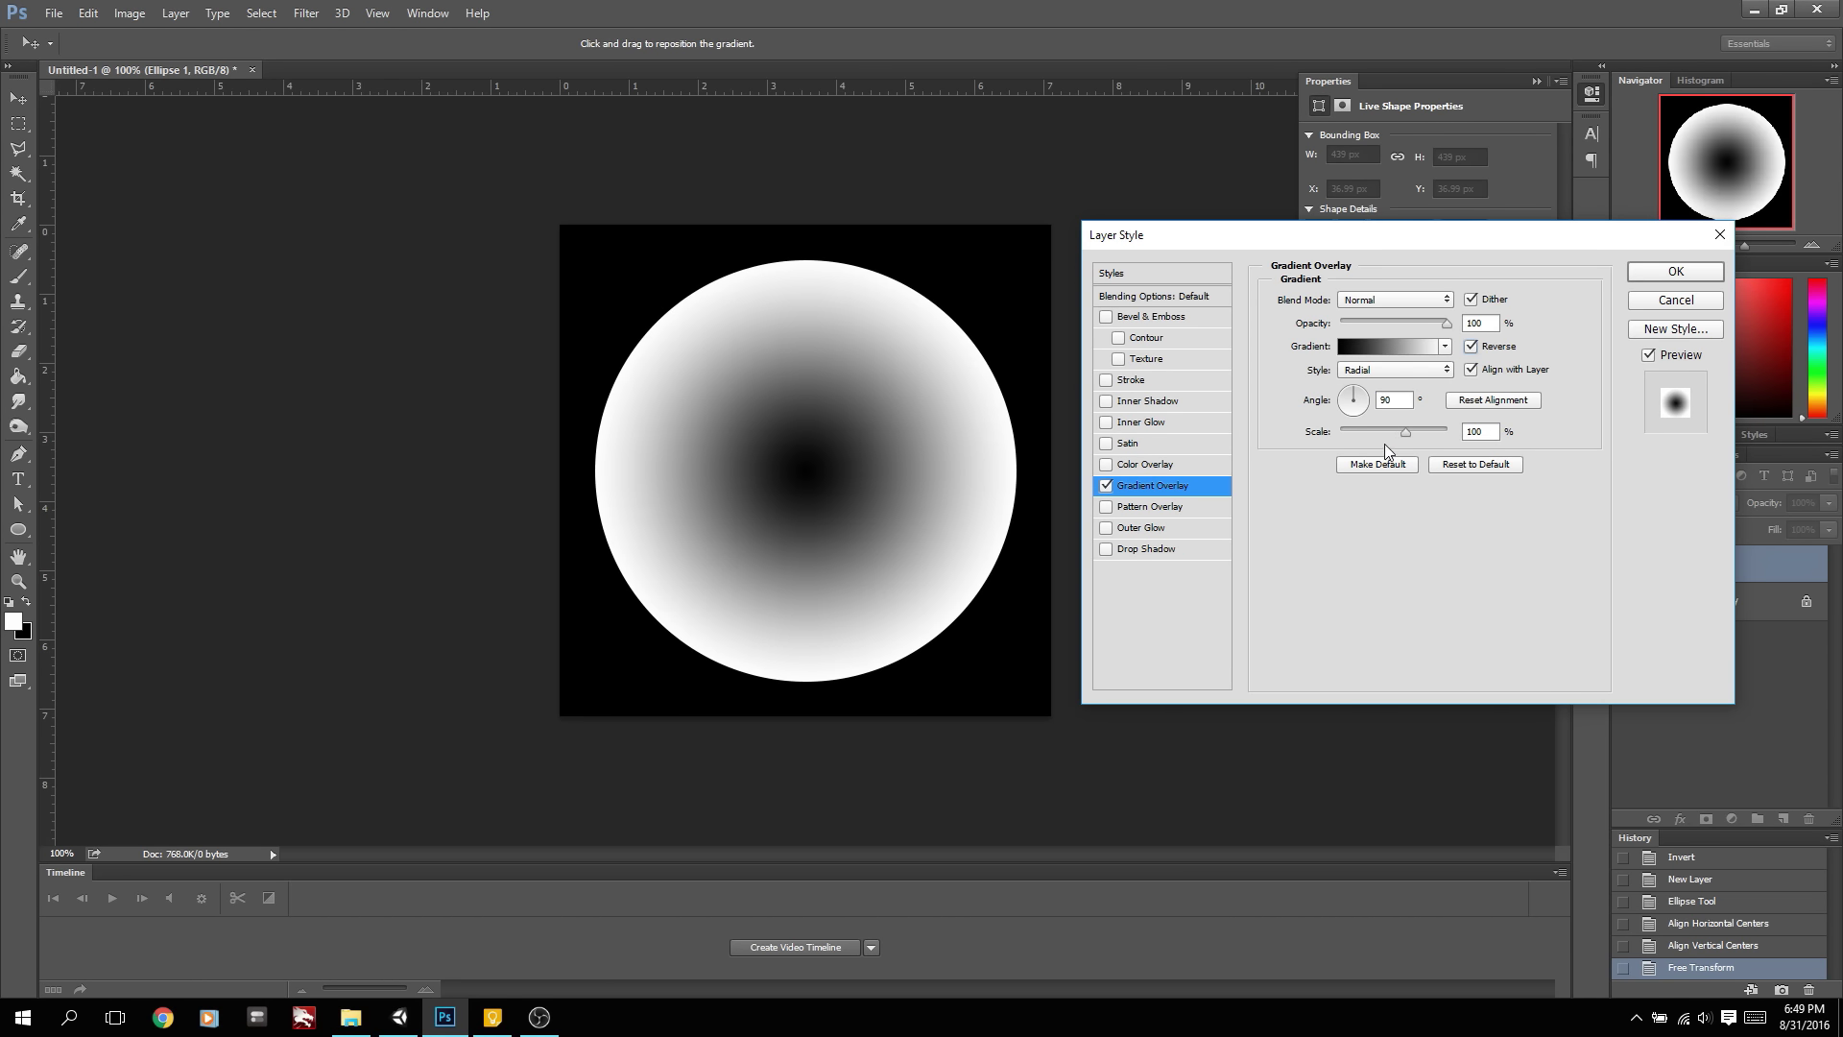
# Narrow the overlay gradient to a white rim by moving the white stop slightly inward and the black stop to location 25%
pyautogui.click(1397, 346)
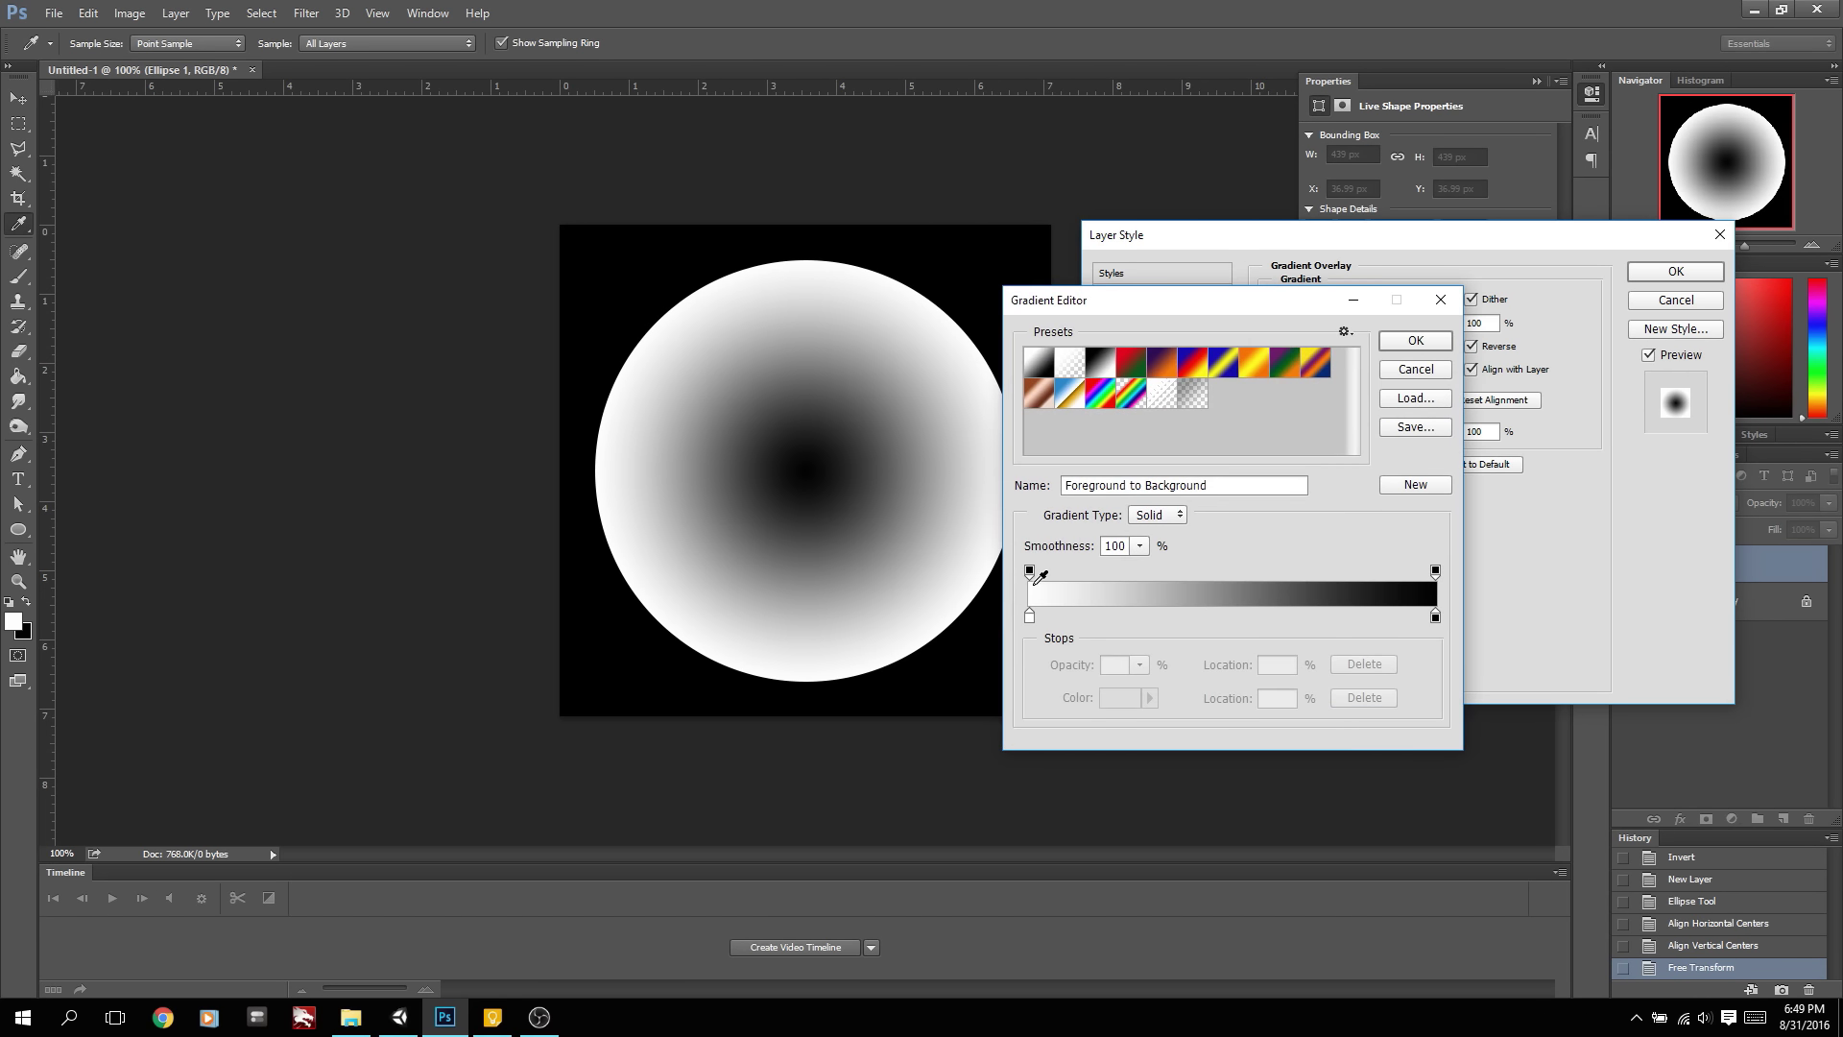
pyautogui.moveTo(1030, 615); pyautogui.dragTo(1063, 615)
pyautogui.moveTo(1435, 615); pyautogui.dragTo(1043, 616)
pyautogui.moveTo(1168, 621)
pyautogui.mouseDown()
pyautogui.moveTo(1185, 626)
pyautogui.moveTo(1134, 624)
pyautogui.mouseUp()
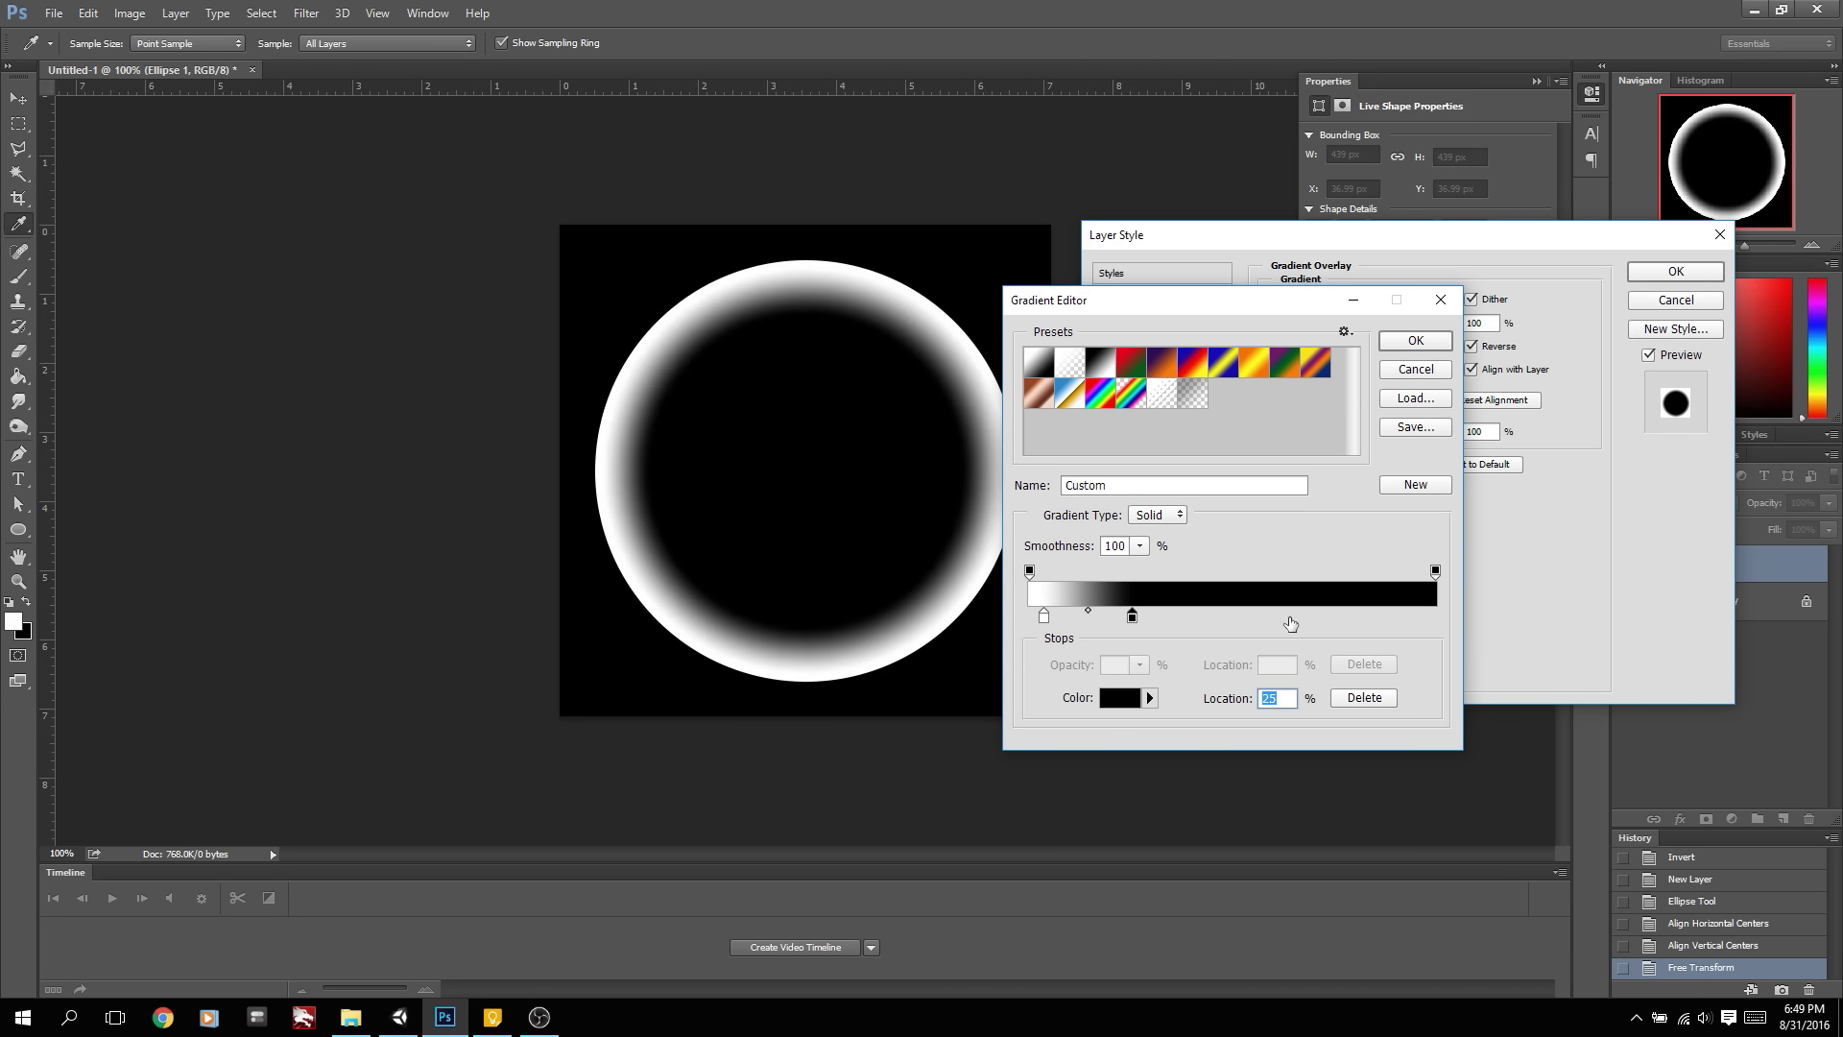
# Add a black gradient stop near the middle, recolour the 25% stop to very dark grey and apply the layer style
pyautogui.click(1240, 619)
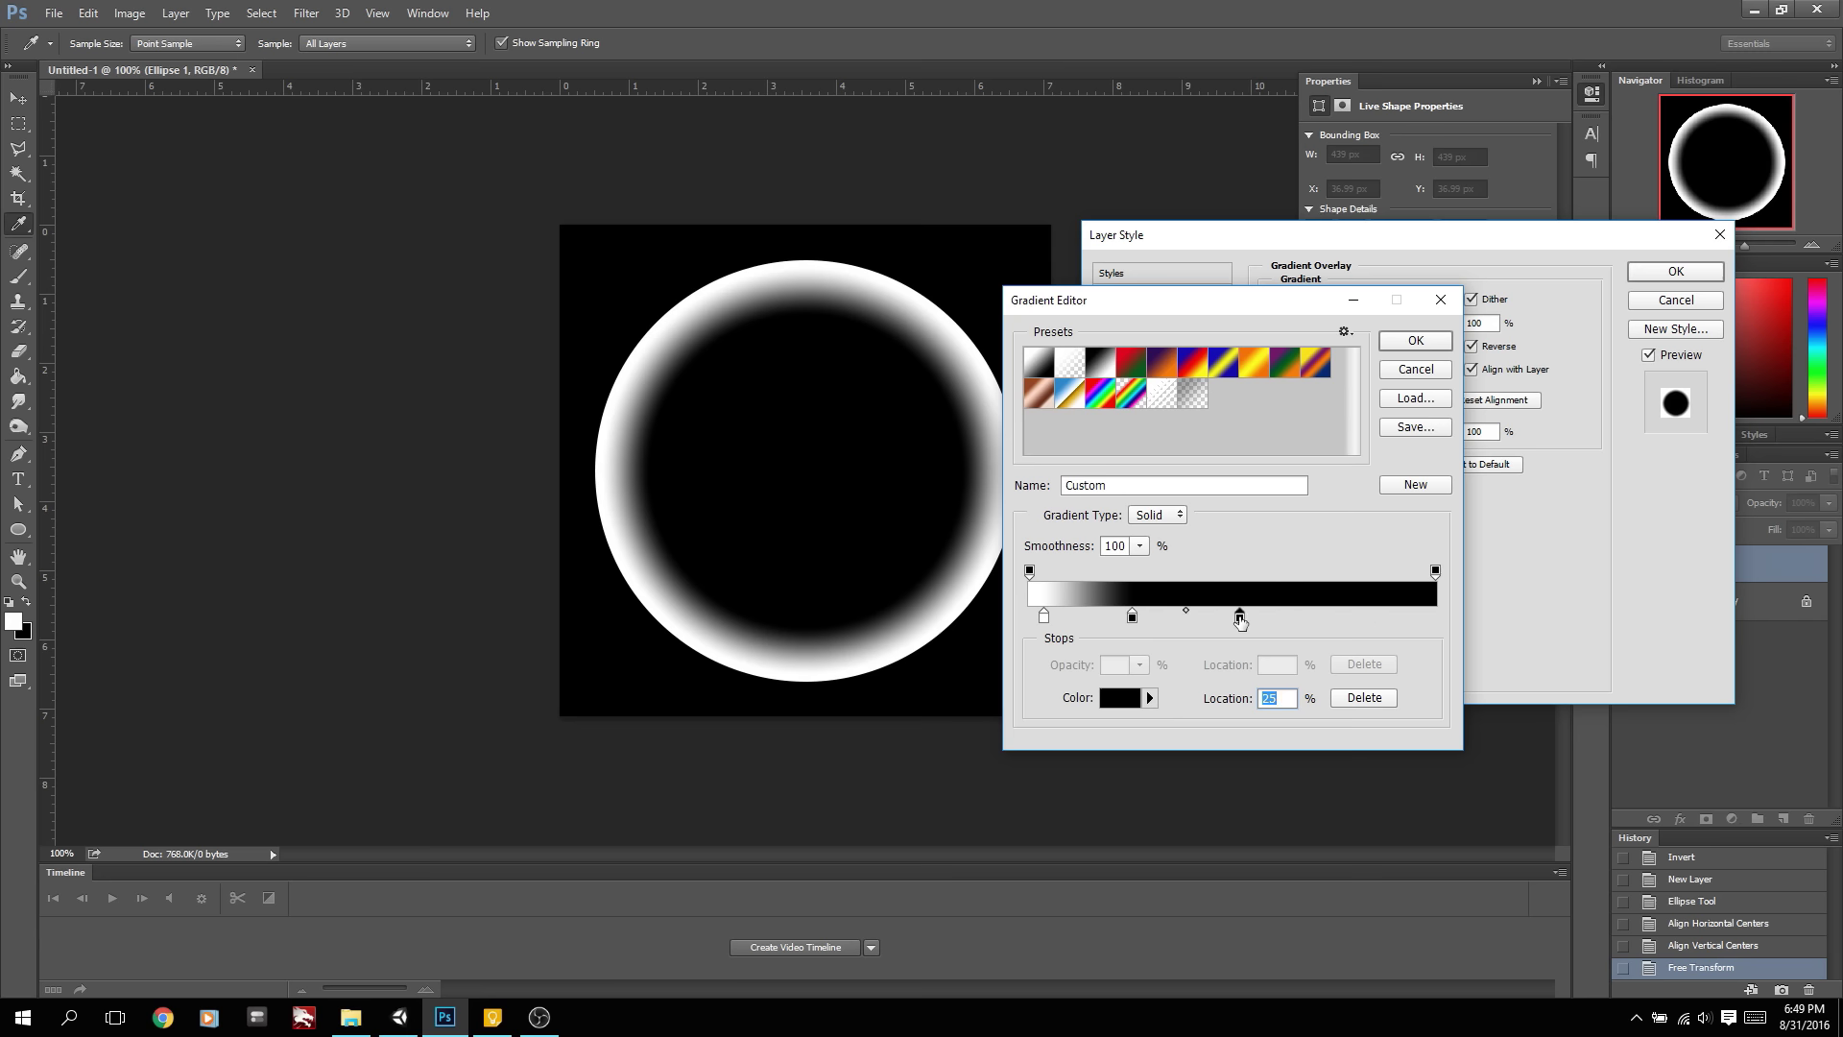
pyautogui.click(1133, 695)
pyautogui.click(1061, 485)
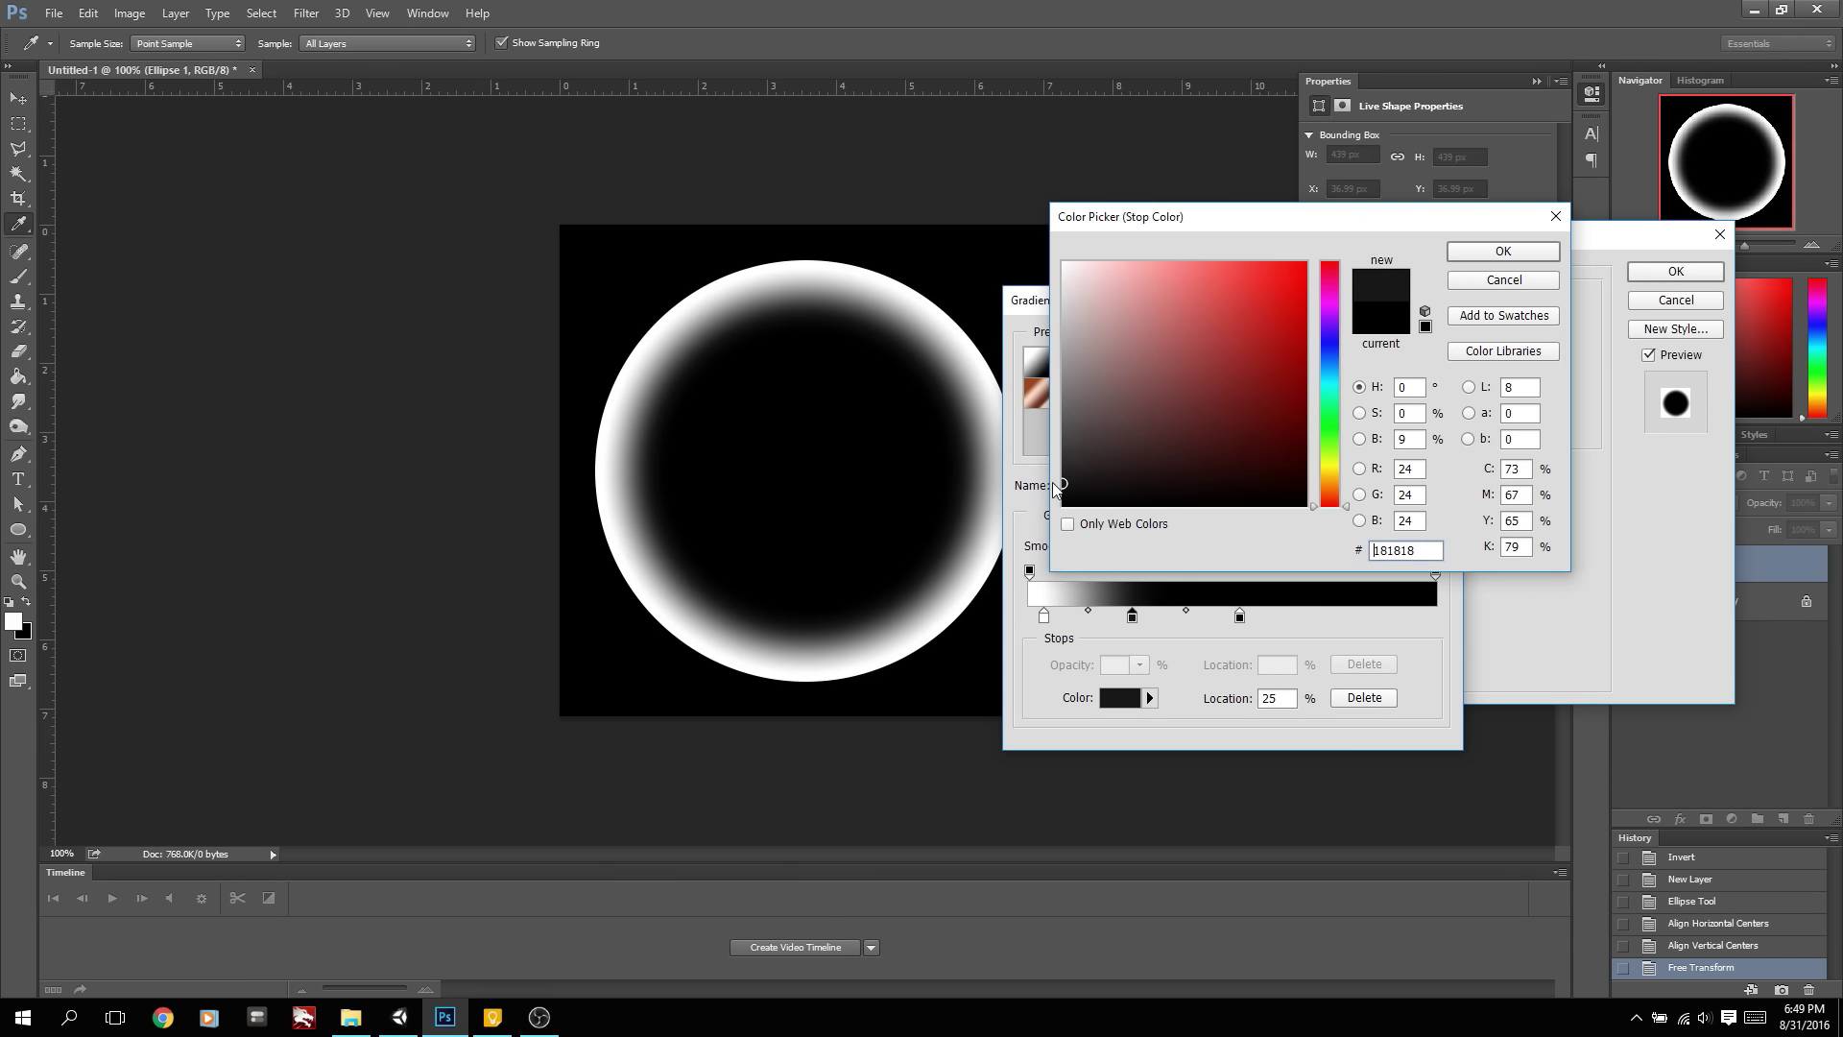
pyautogui.click(1065, 476)
pyautogui.click(1476, 254)
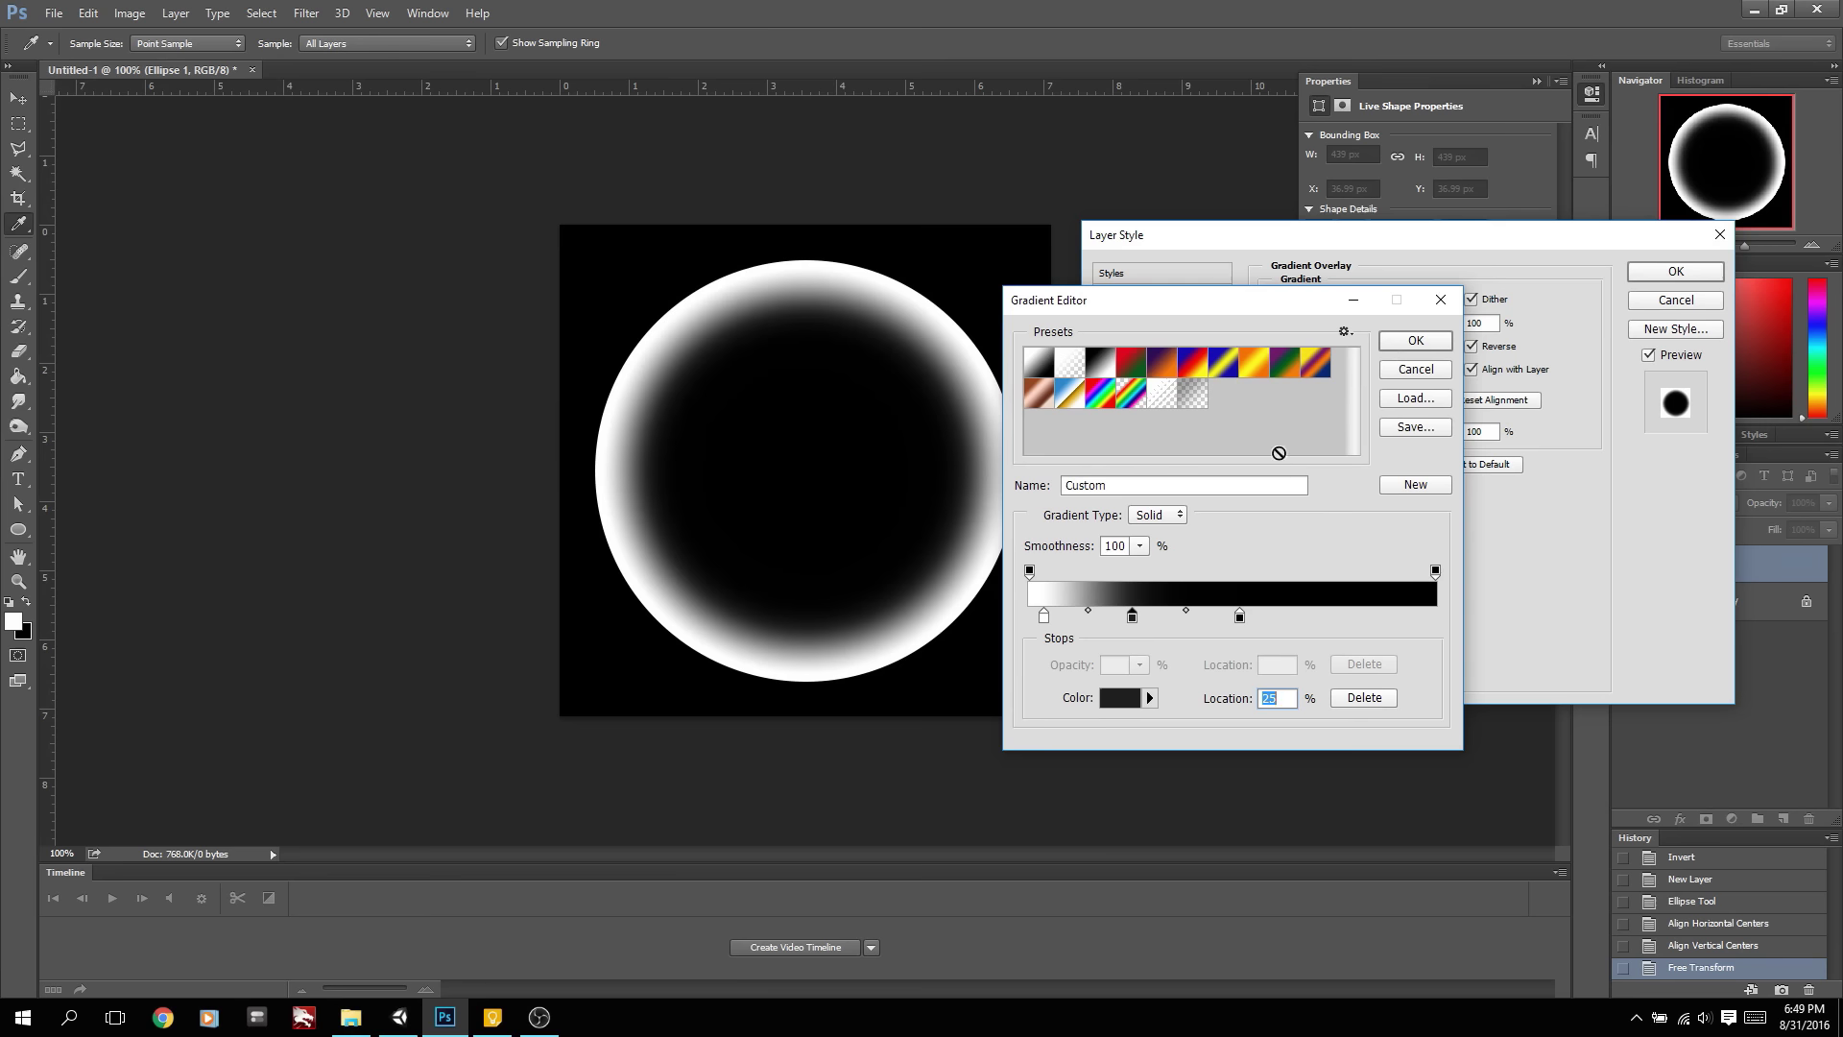
pyautogui.click(1421, 348)
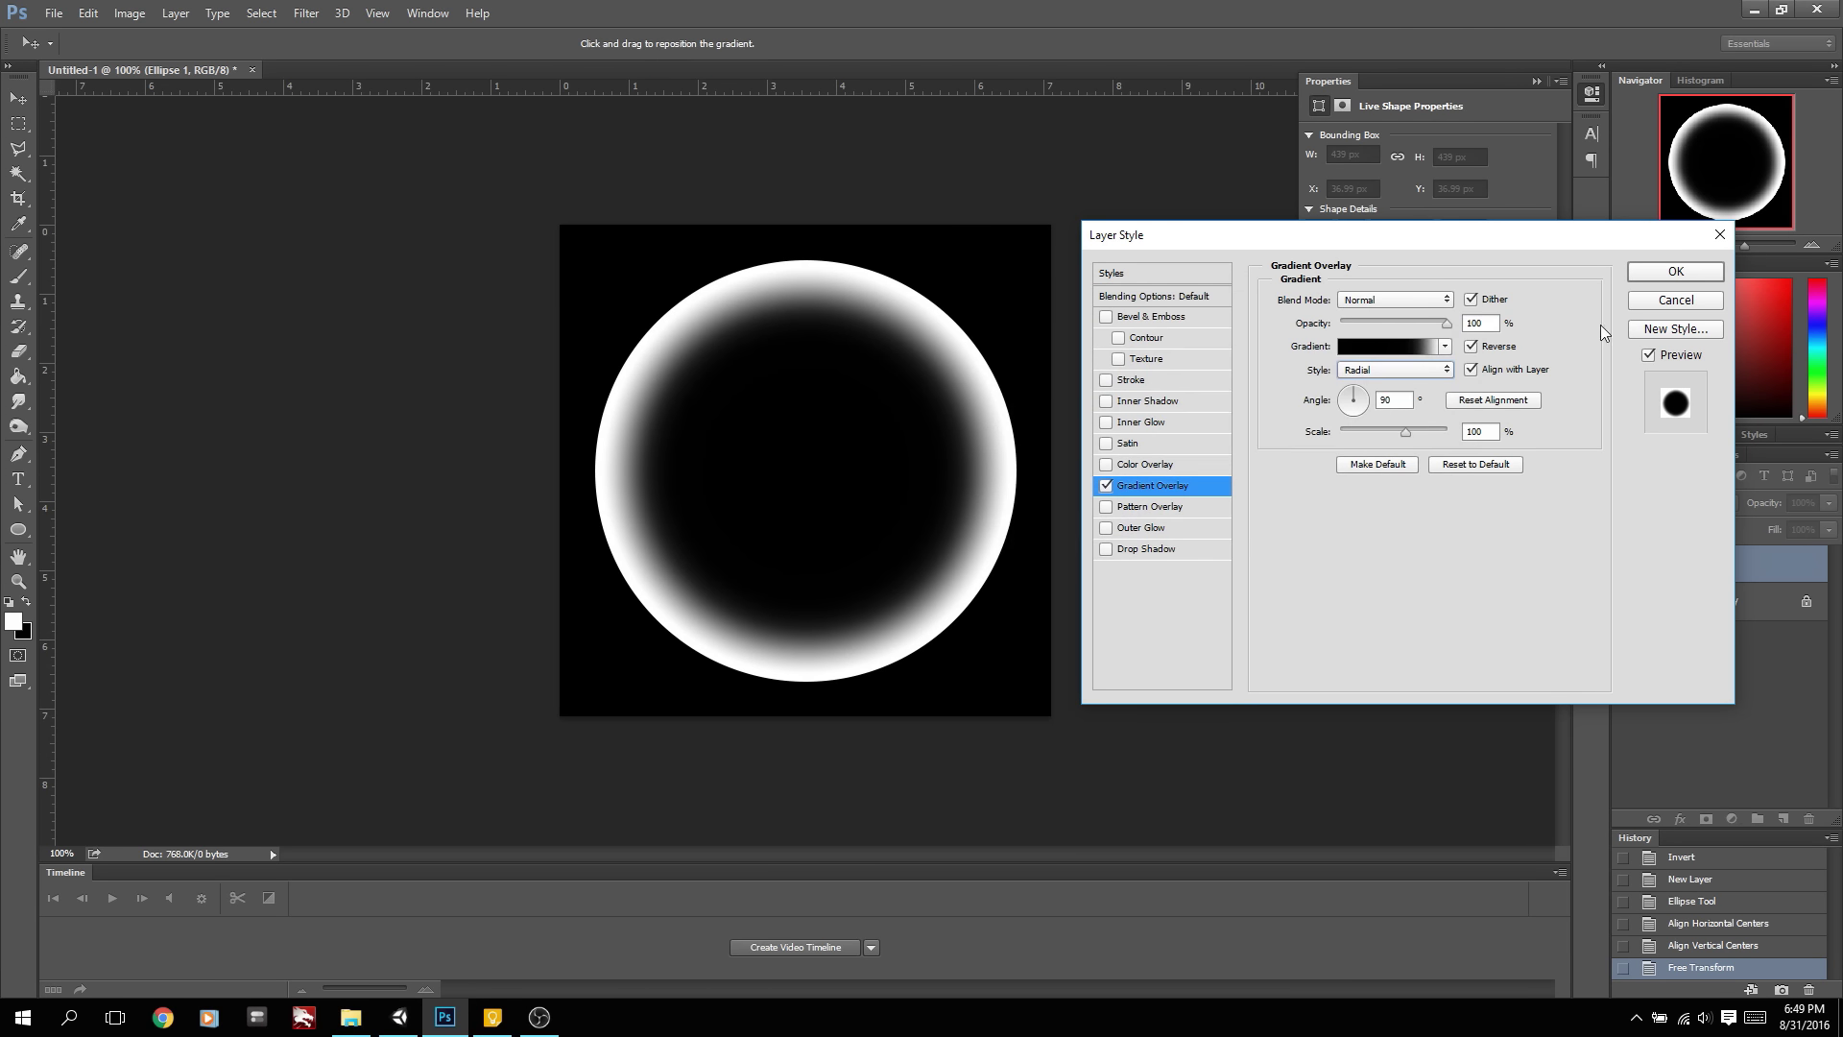
pyautogui.click(1659, 280)
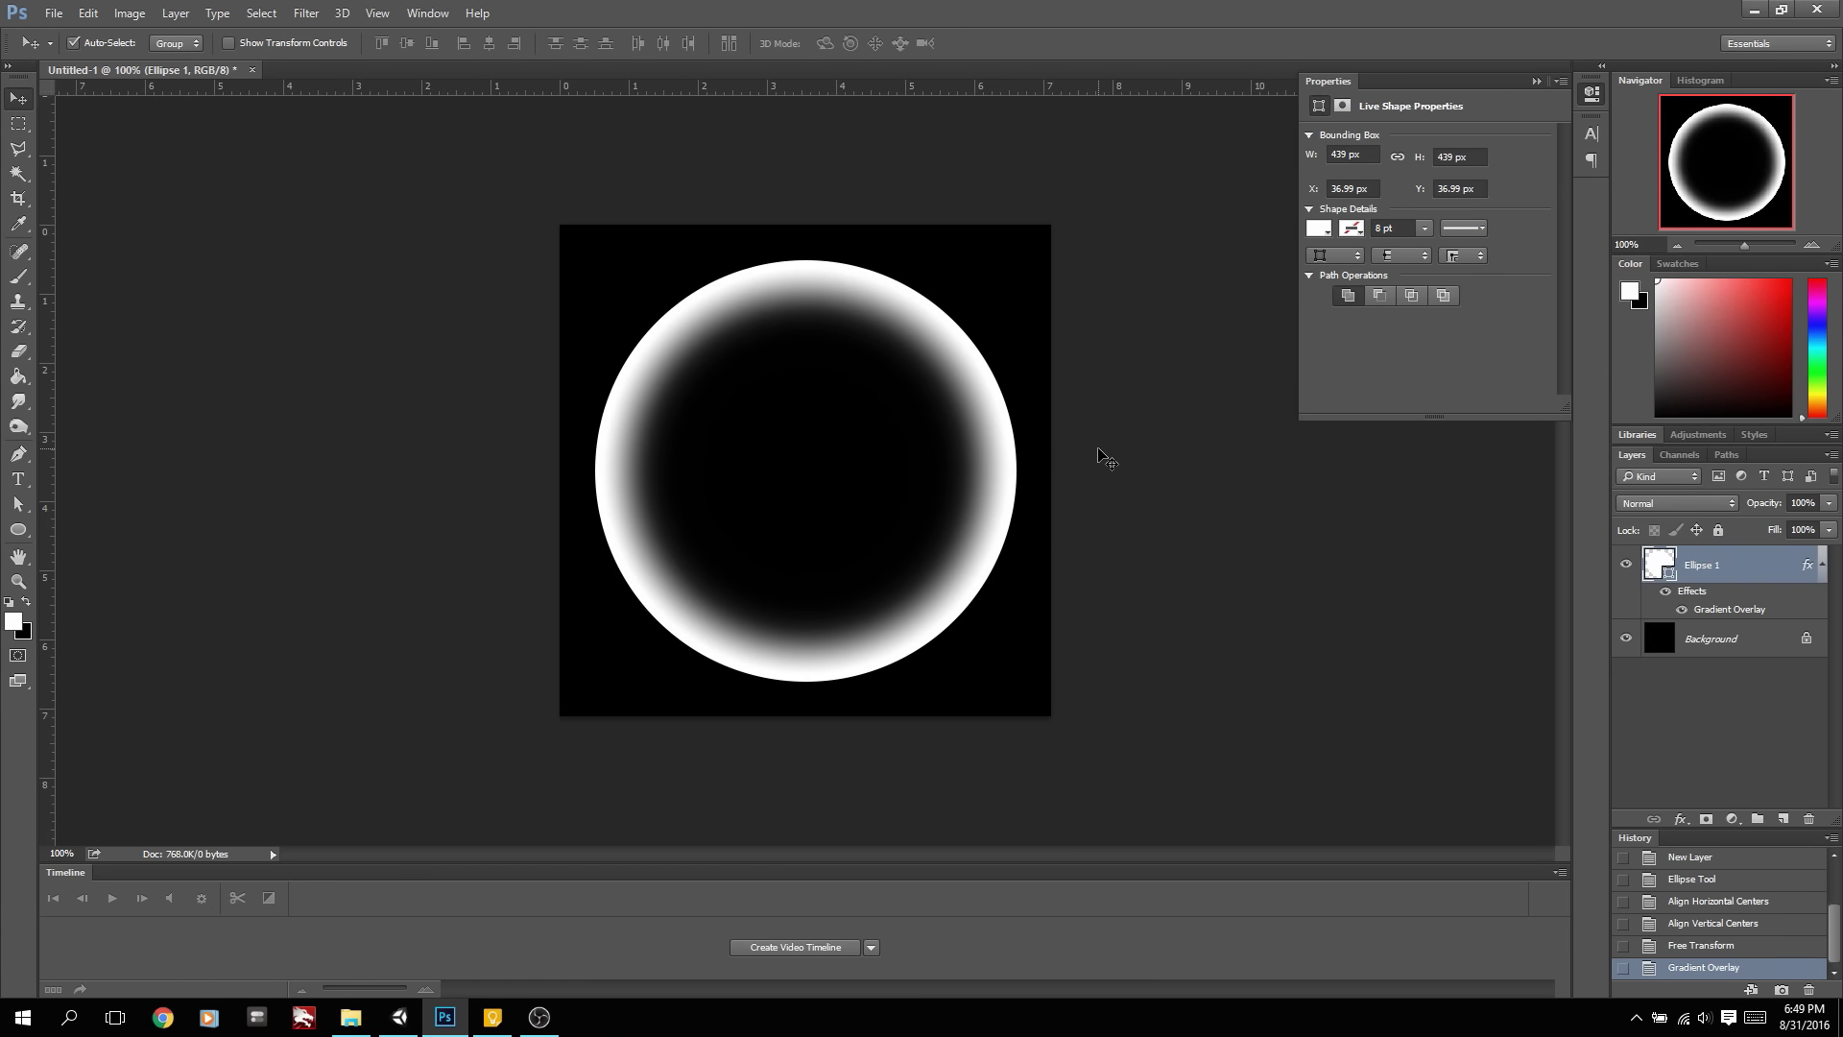
# Paste a merged copy of the whole canvas as a new layer and apply a Gaussian Blur with a 10 pixel radius
pyautogui.hotkey('ctrl', 'a')
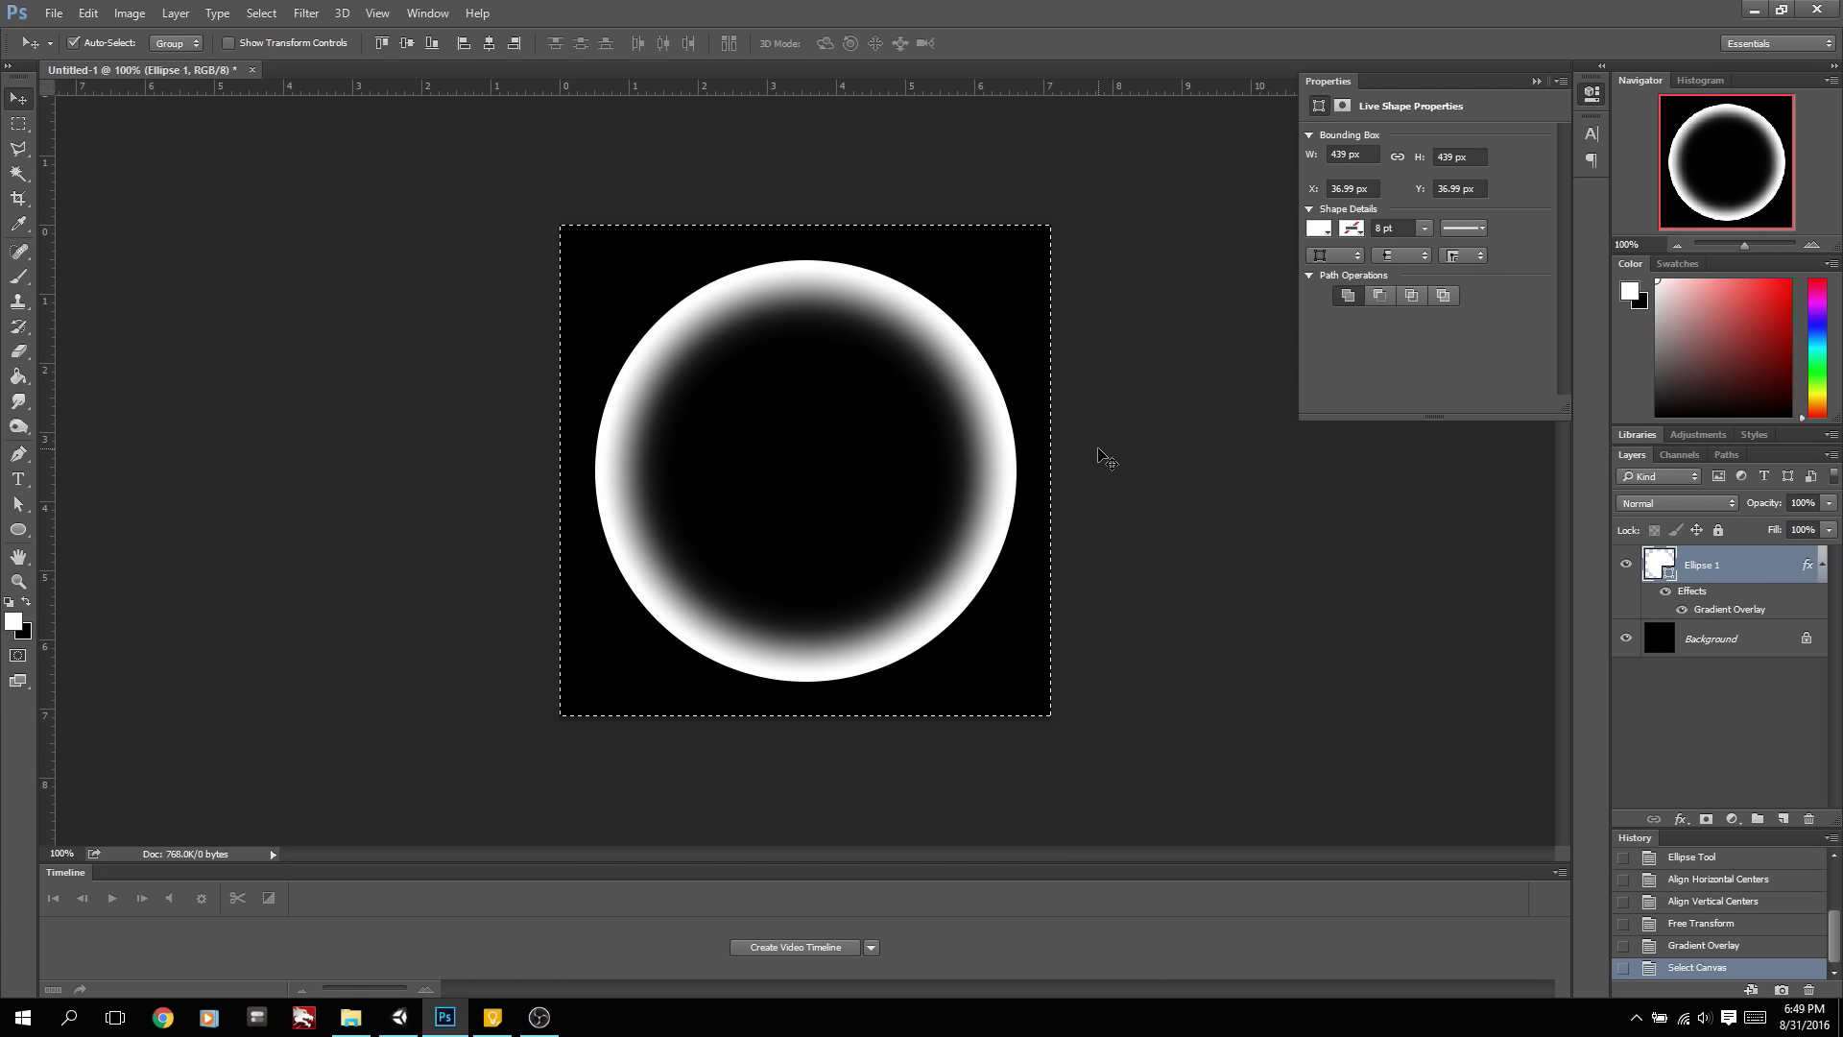
pyautogui.hotkey('ctrl', 'v')
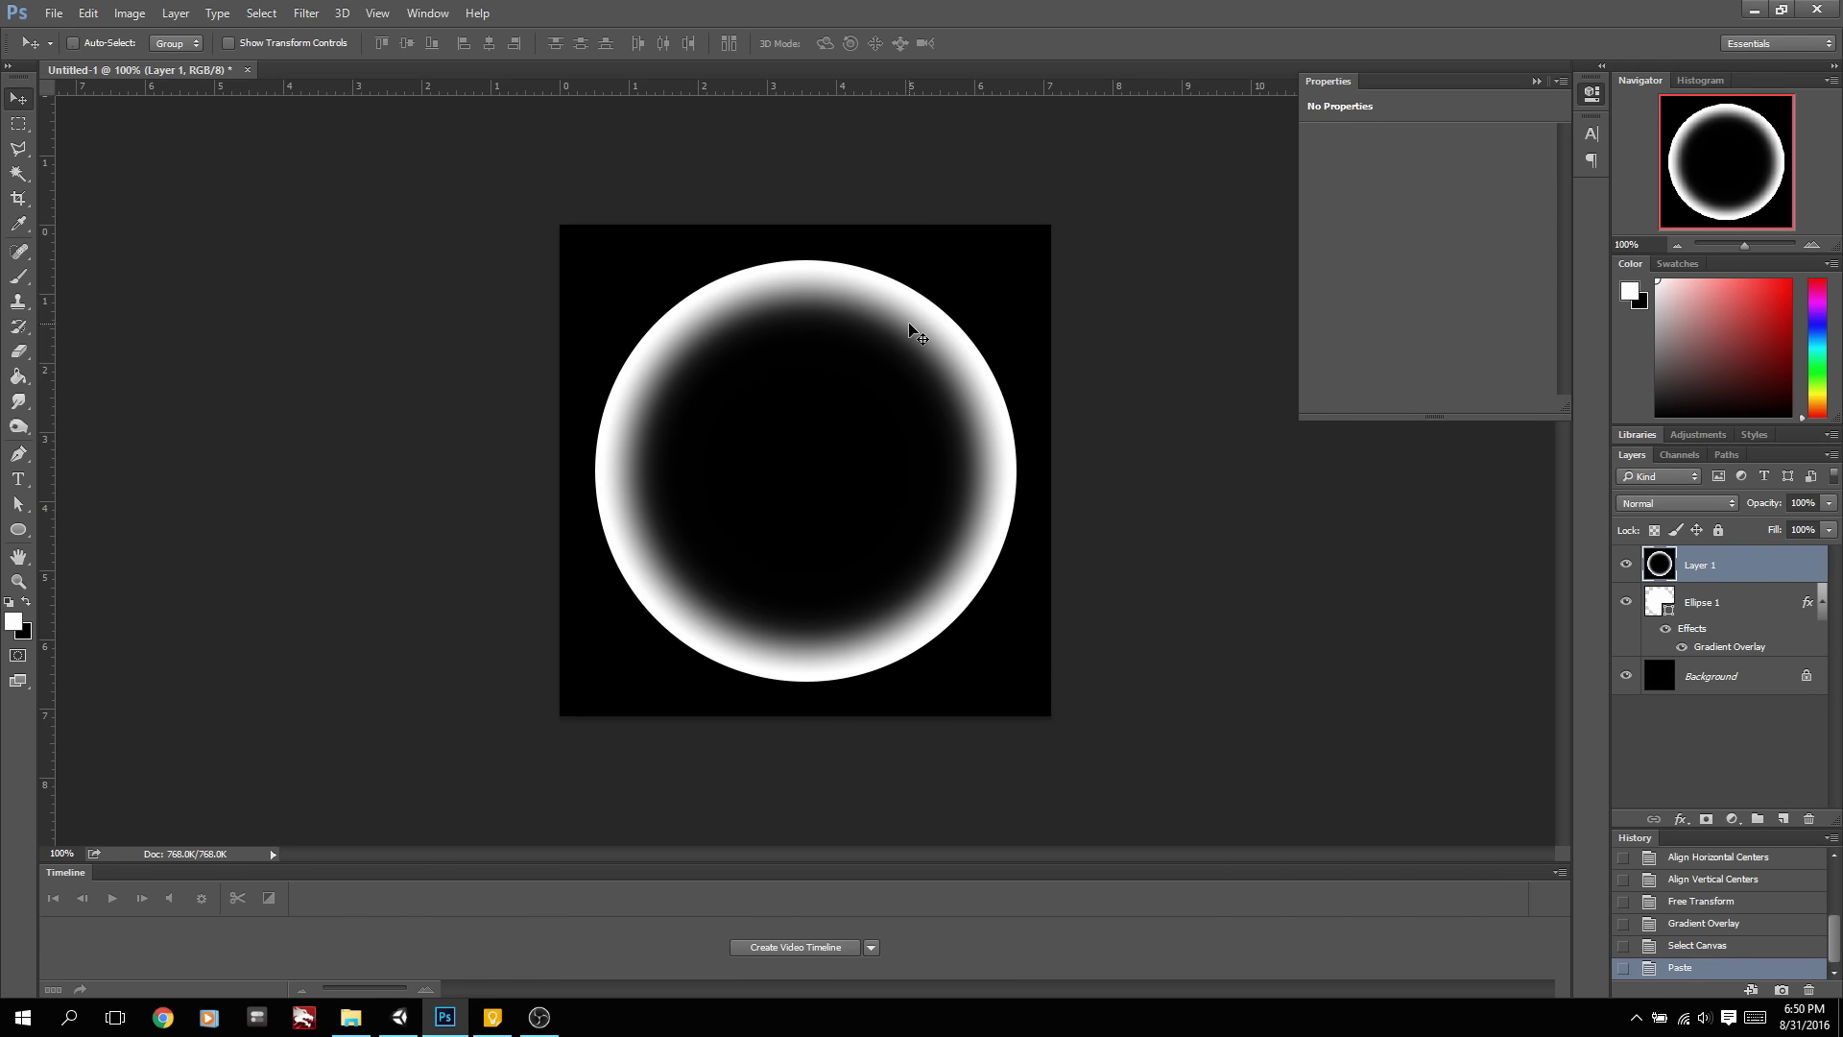
pyautogui.click(308, 13)
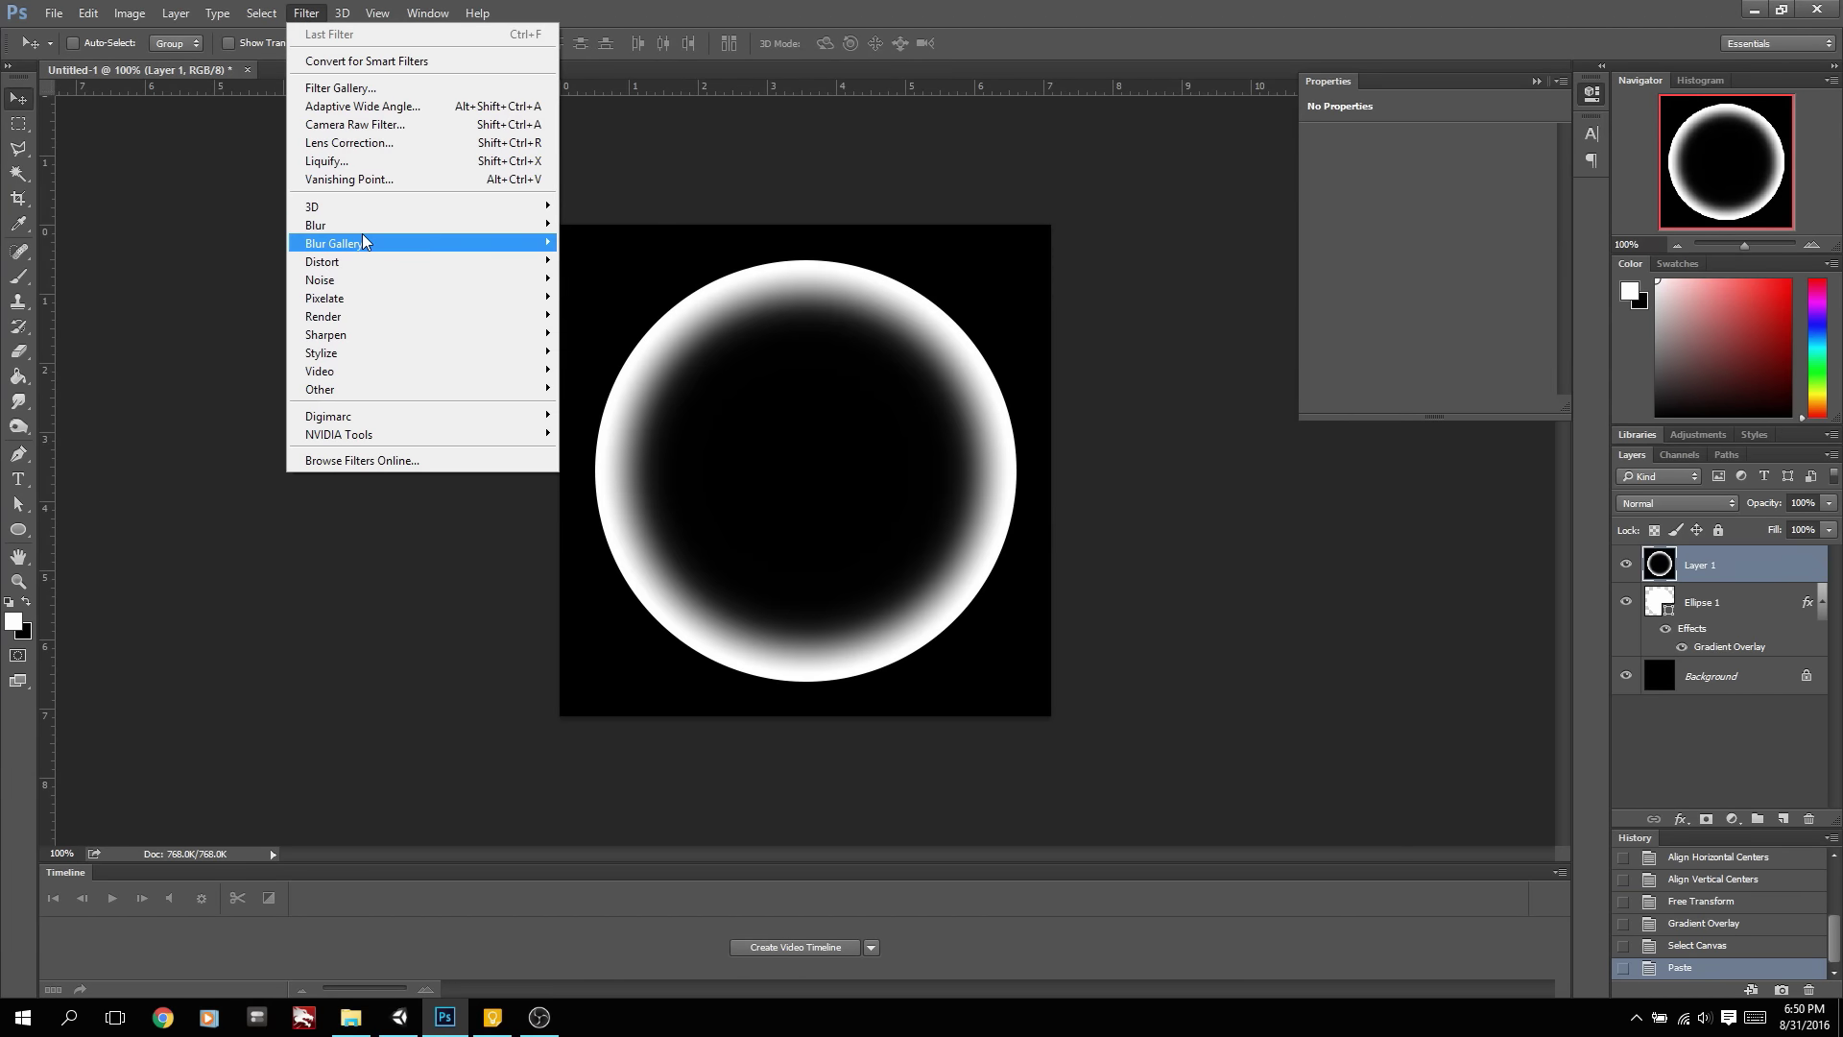
pyautogui.moveTo(384, 225)
pyautogui.click(614, 297)
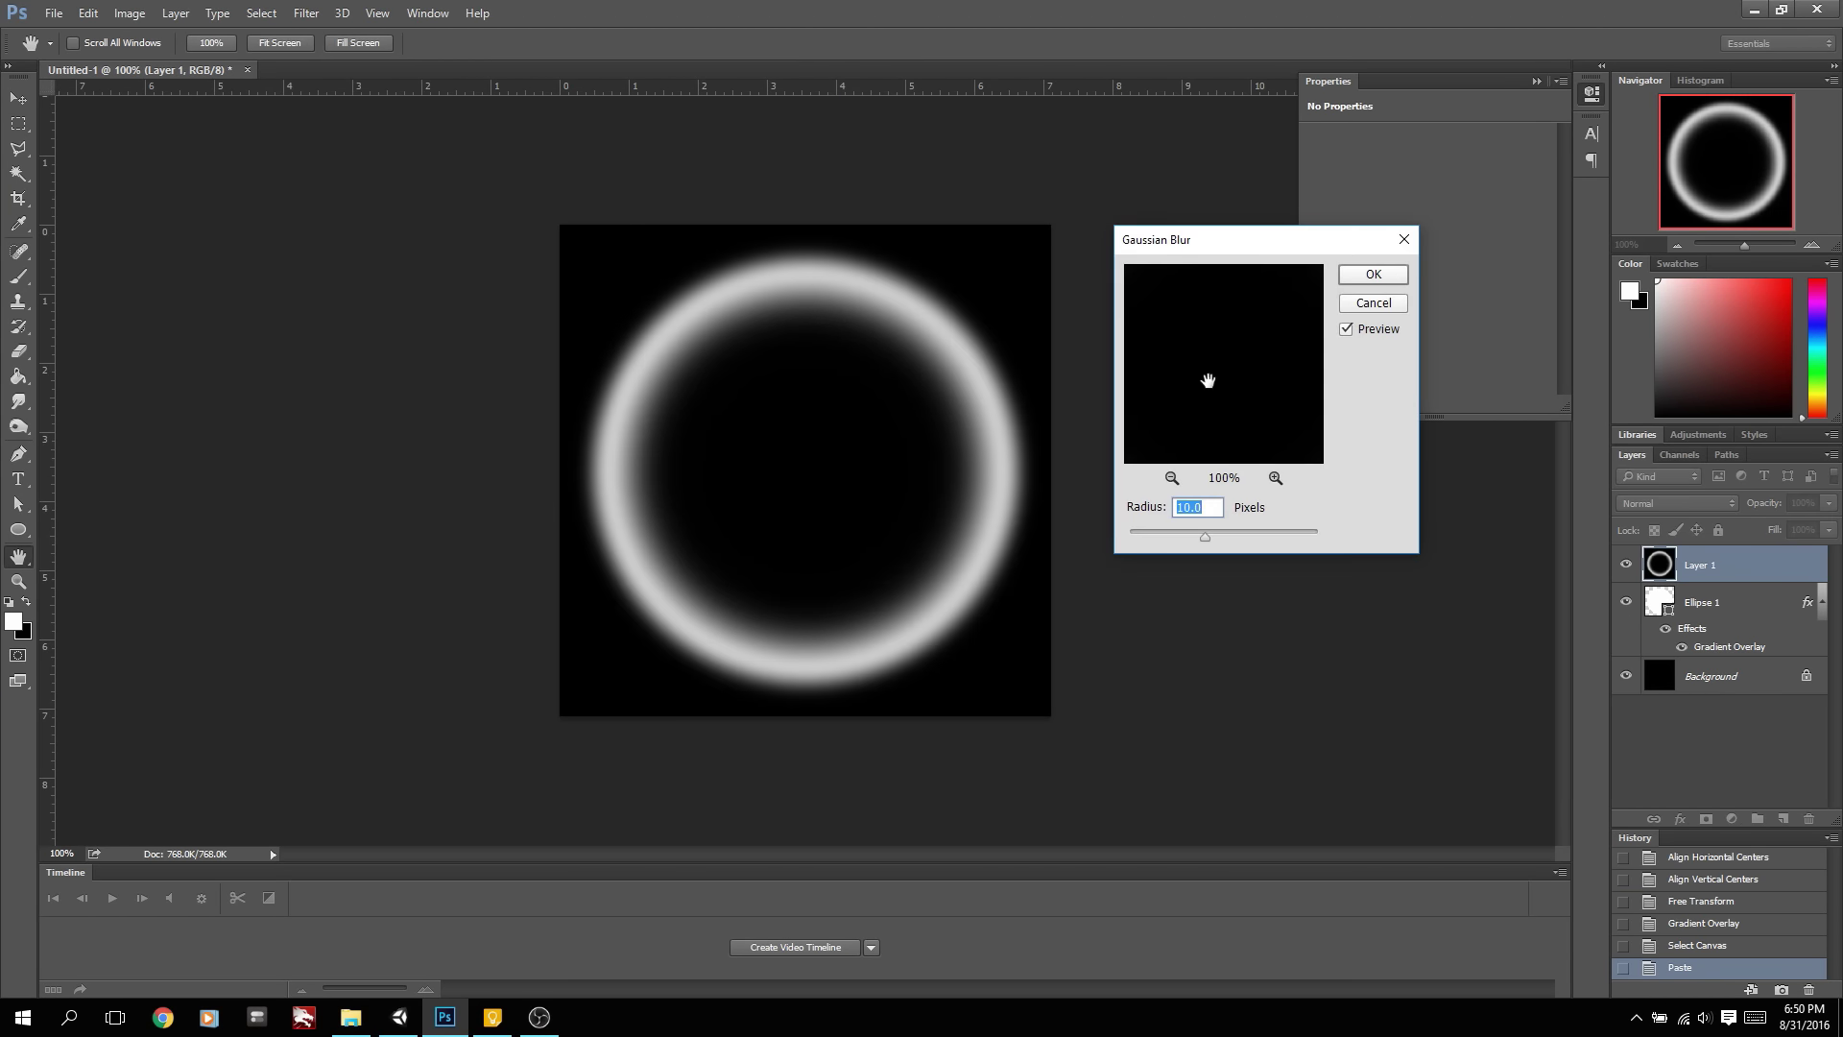
pyautogui.press('Return')
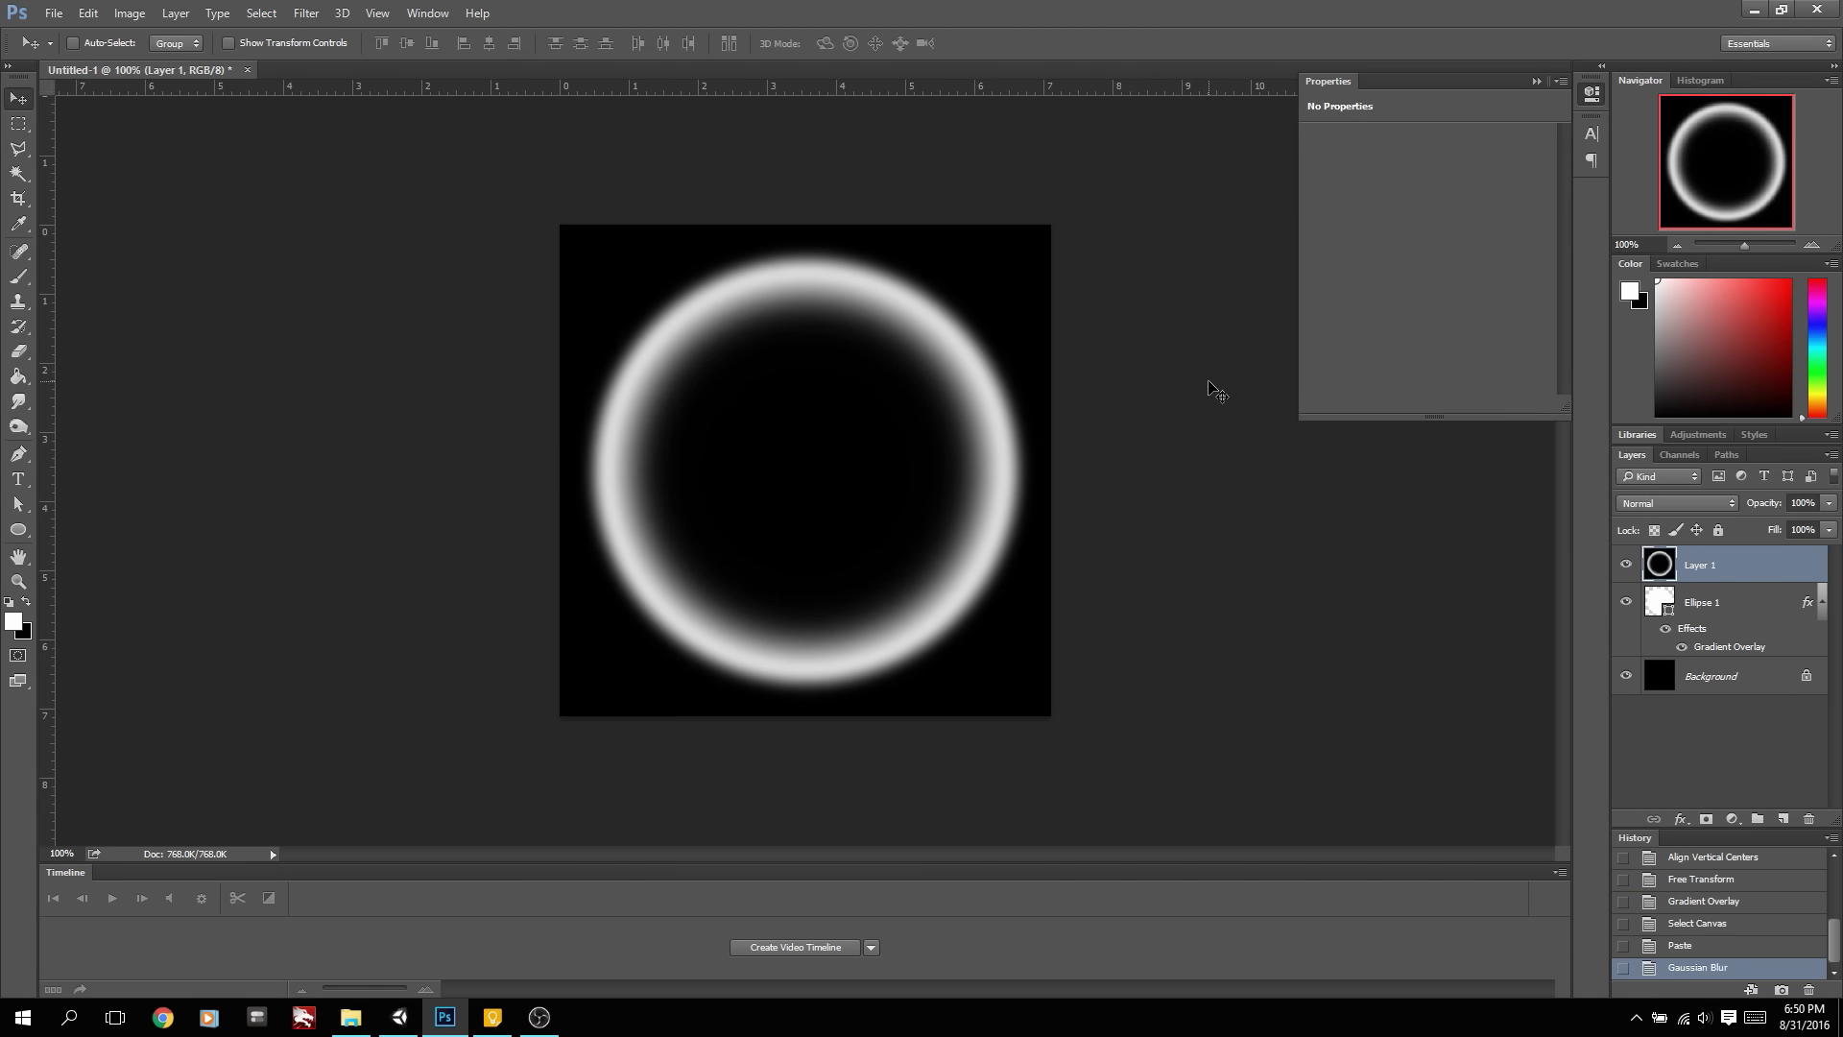
# Set the blurred layer's blend mode to Lighten
pyautogui.click(1678, 503)
pyautogui.click(1634, 624)
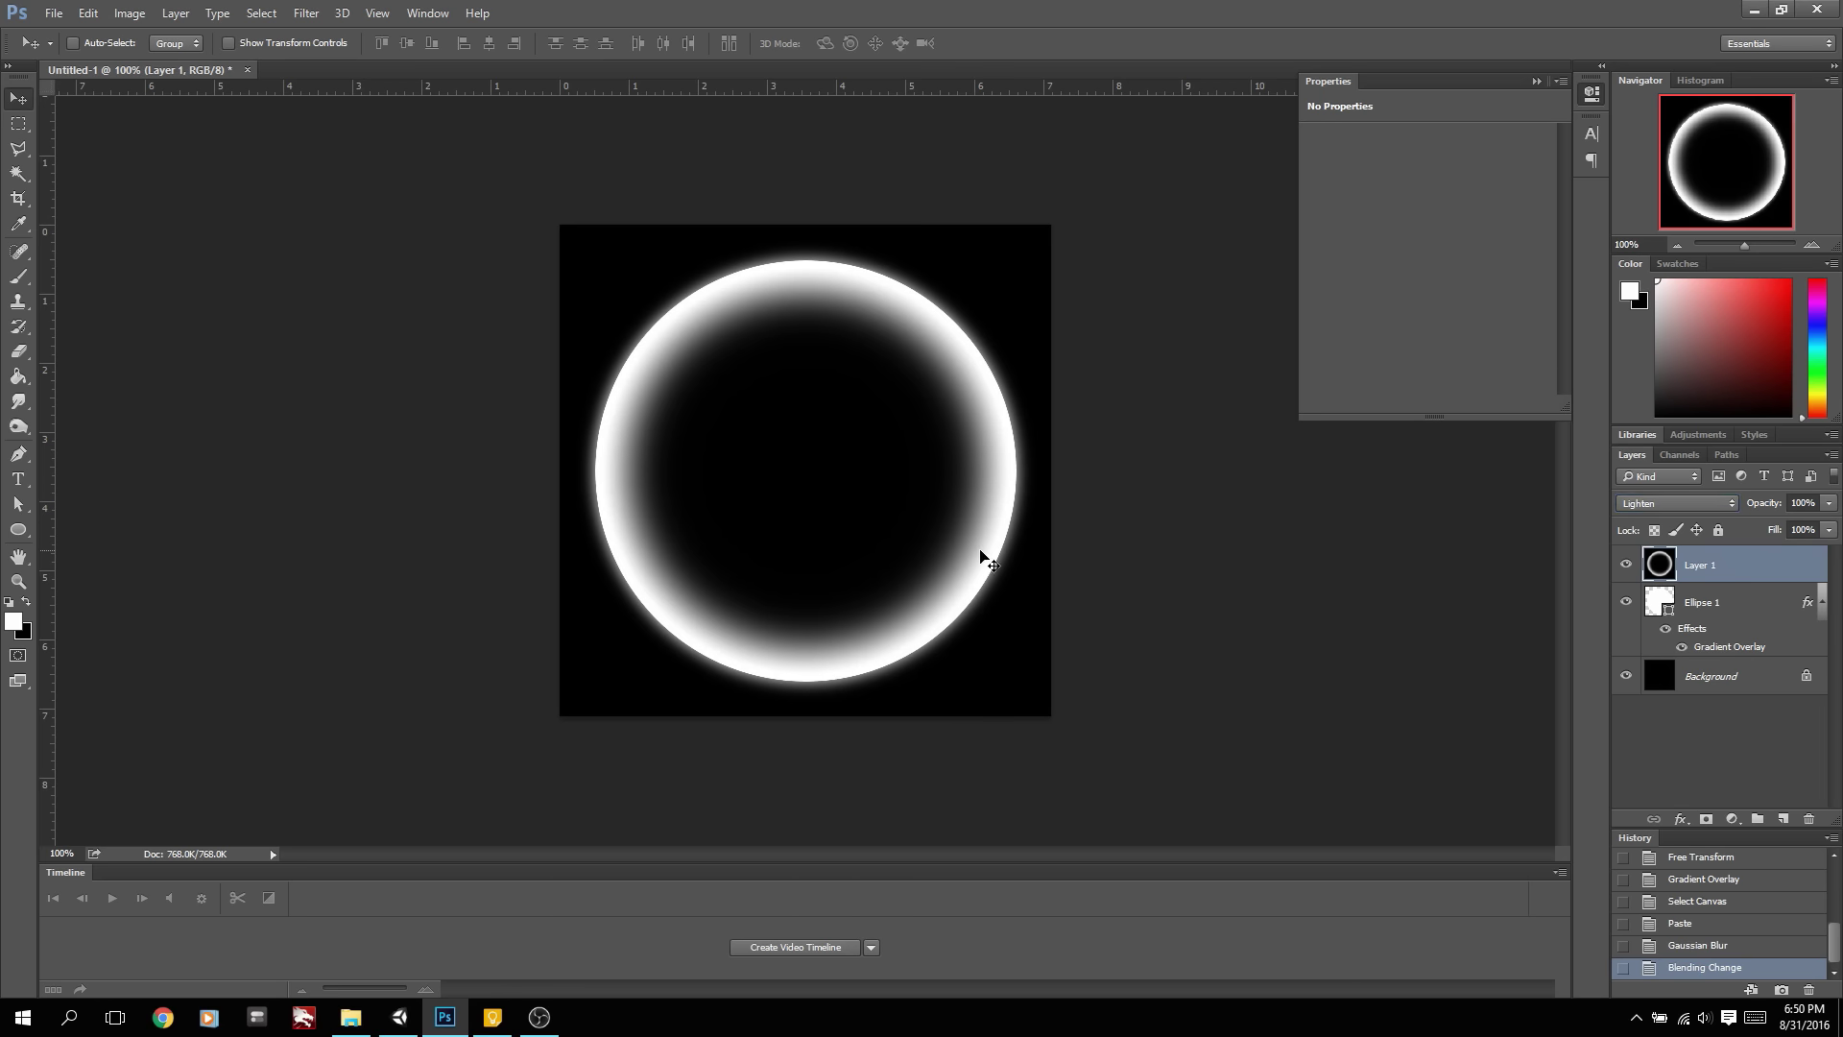
# Start saving the image, locate the Unity project's Textures folder on disk and set it as the save location in Photoshop
pyautogui.hotkey('ctrl', 's')
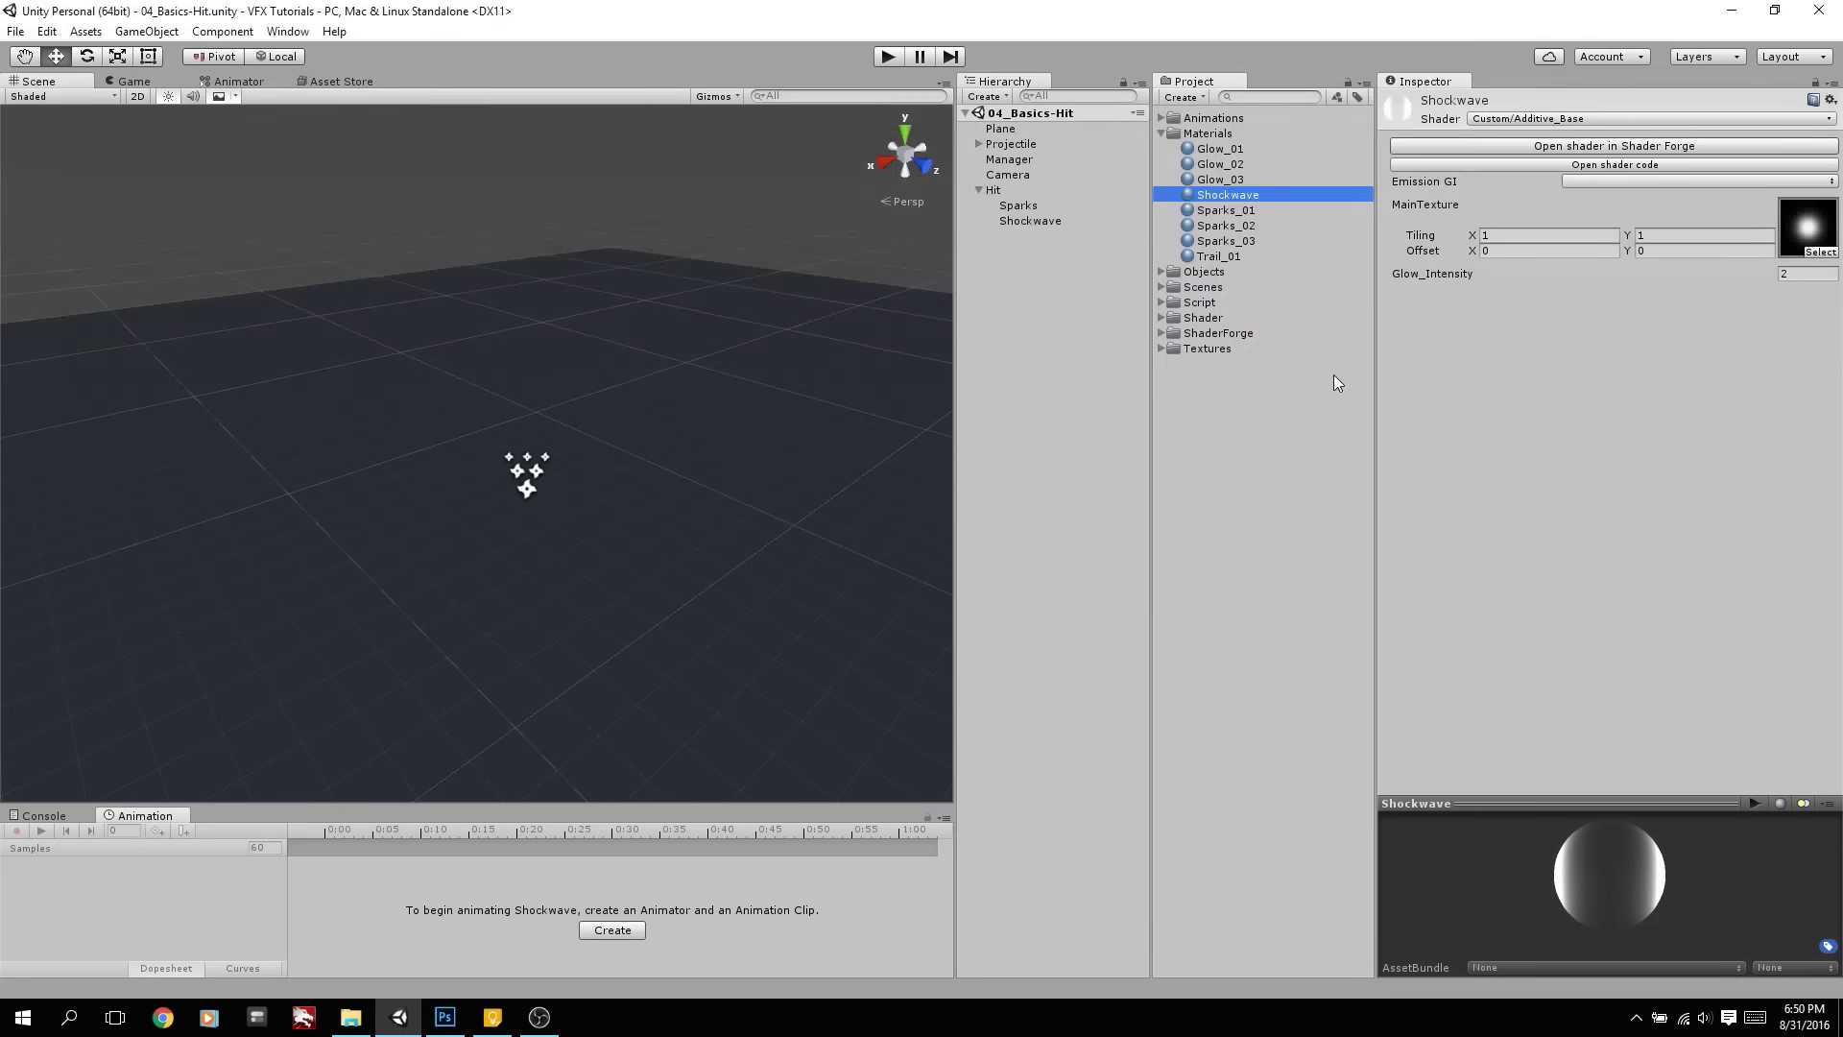
pyautogui.click(1808, 227)
pyautogui.rightClick(1219, 366)
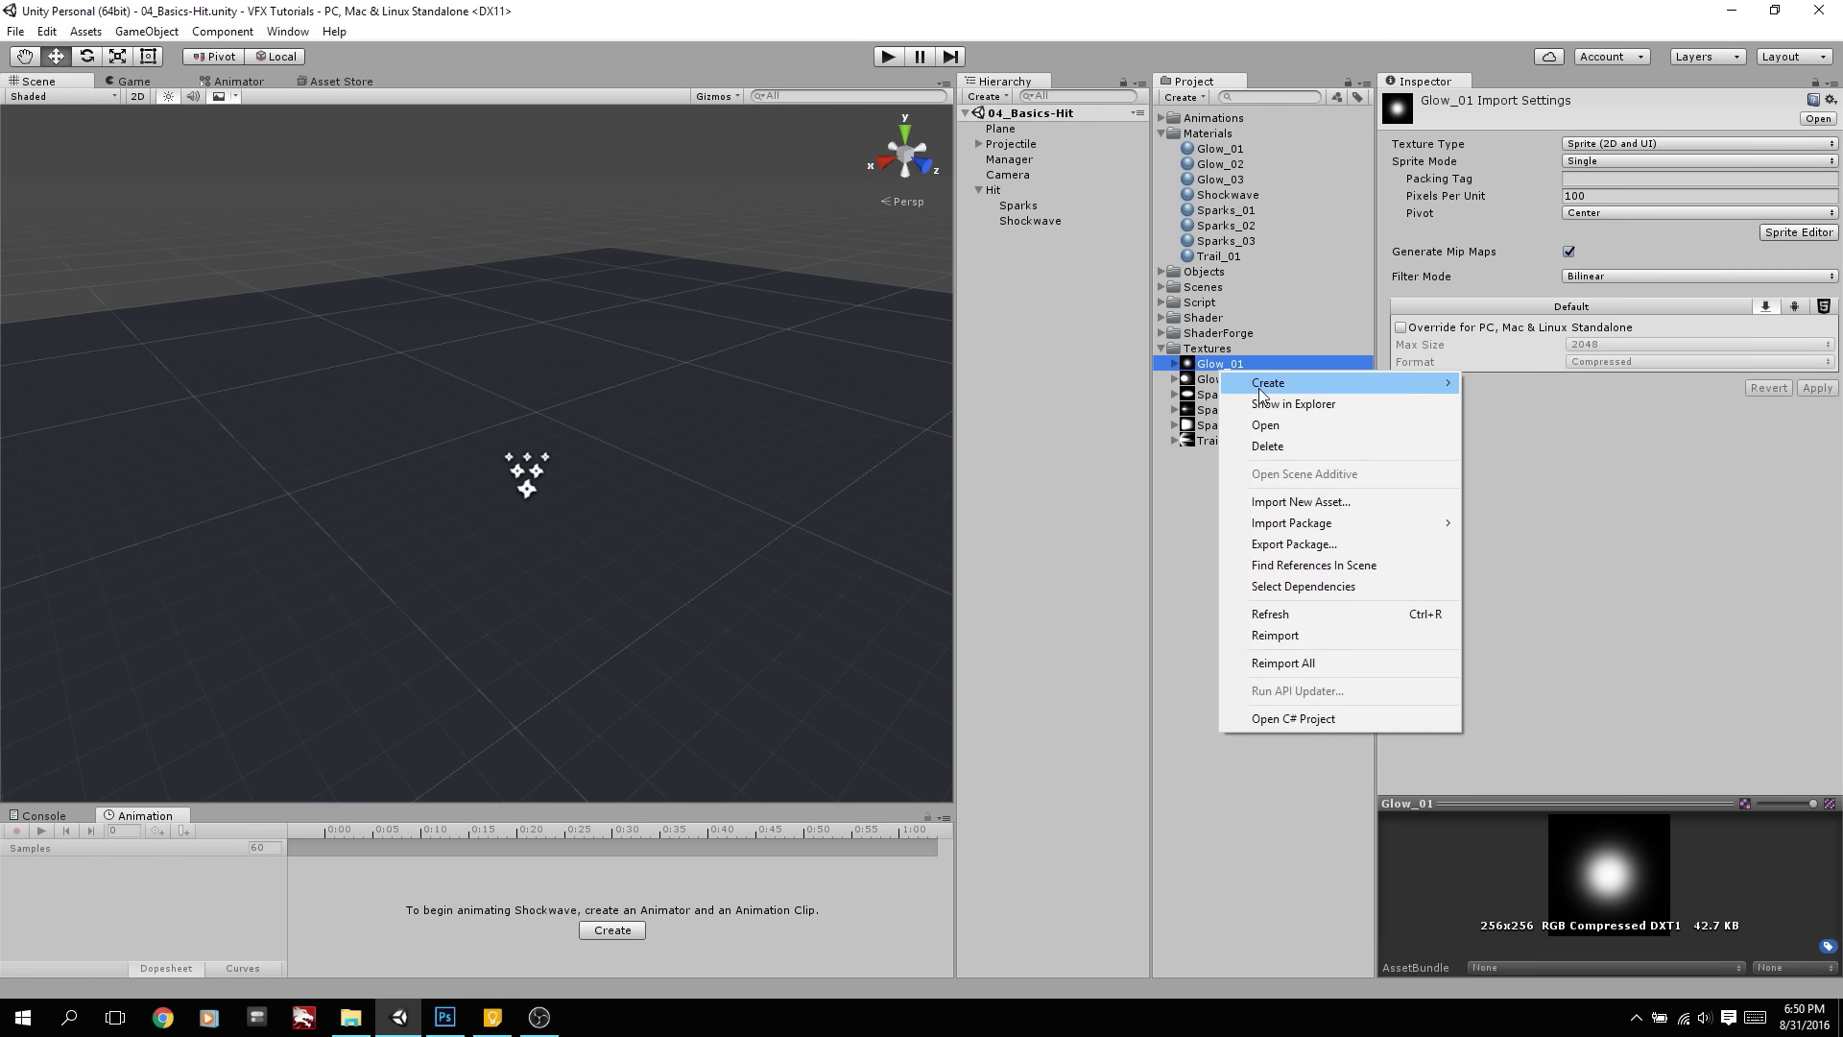
pyautogui.click(1287, 404)
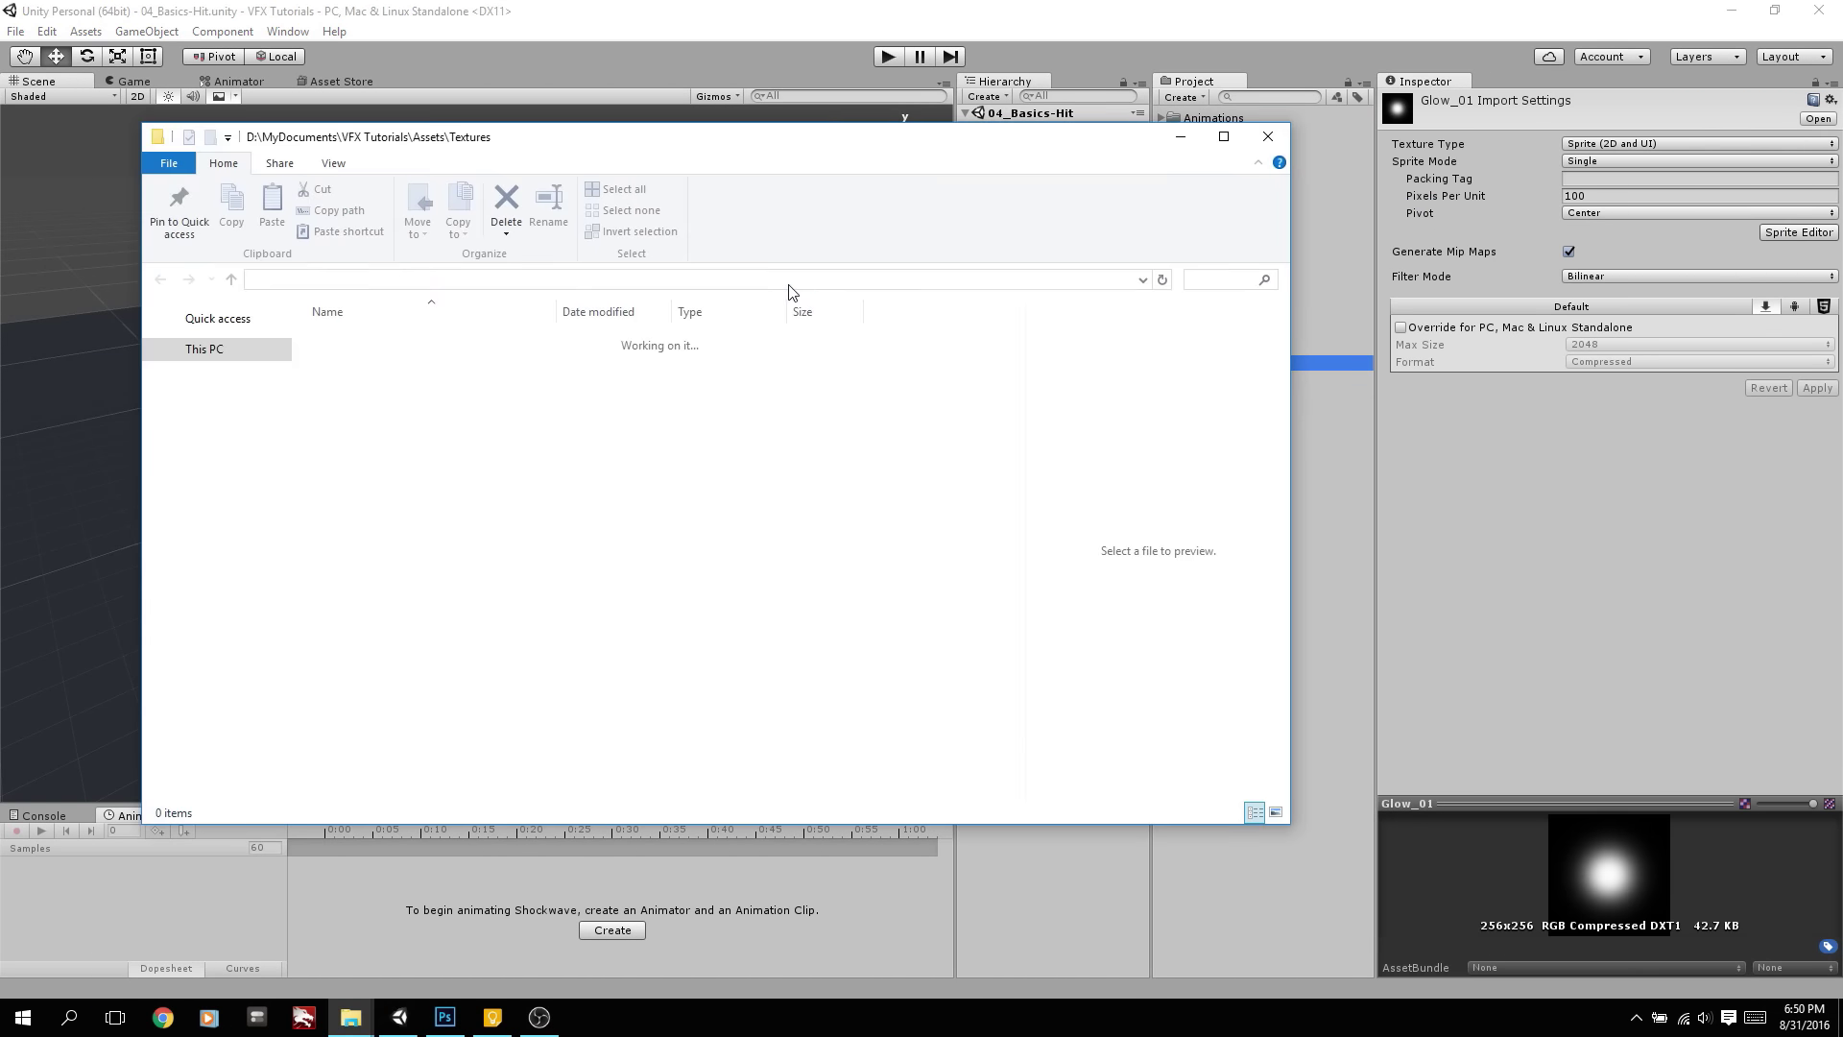
pyautogui.click(445, 1016)
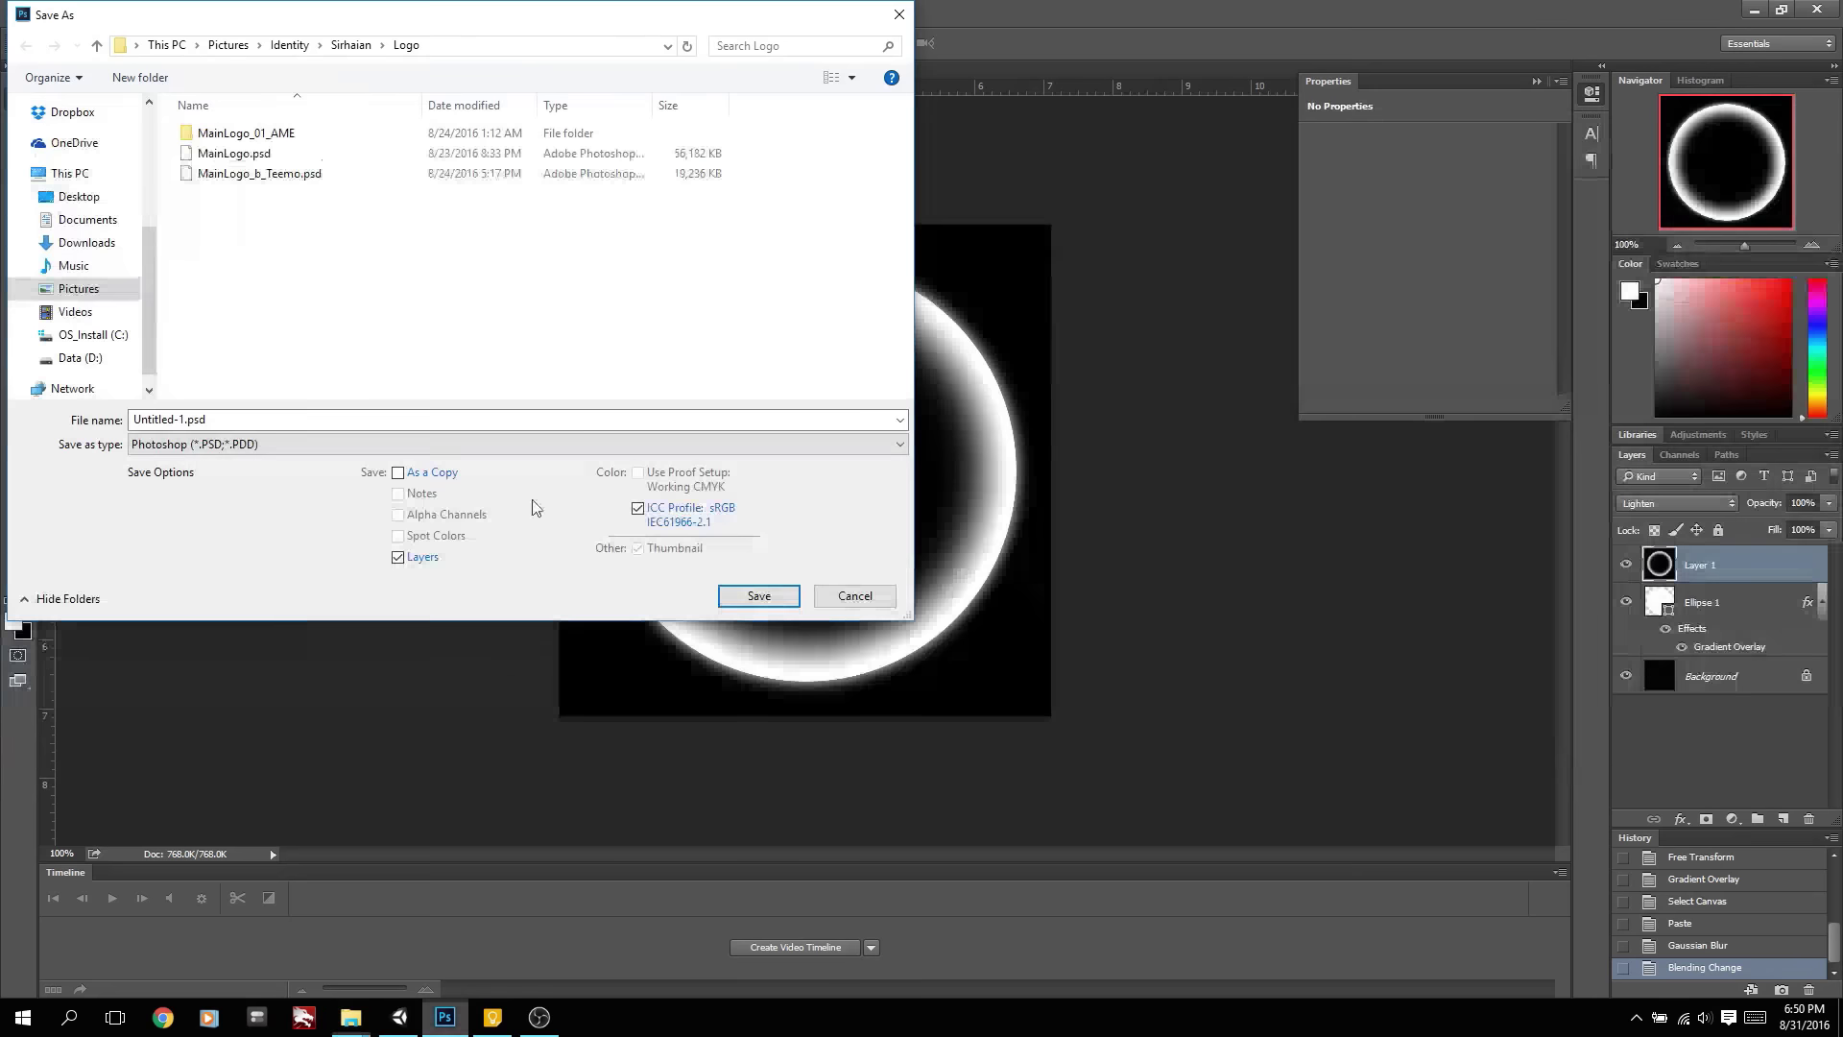
pyautogui.click(513, 45)
pyautogui.write('D:\\MyDocuments\\VFX Tutorials\\Assets\\Textures')
pyautogui.press('Return')
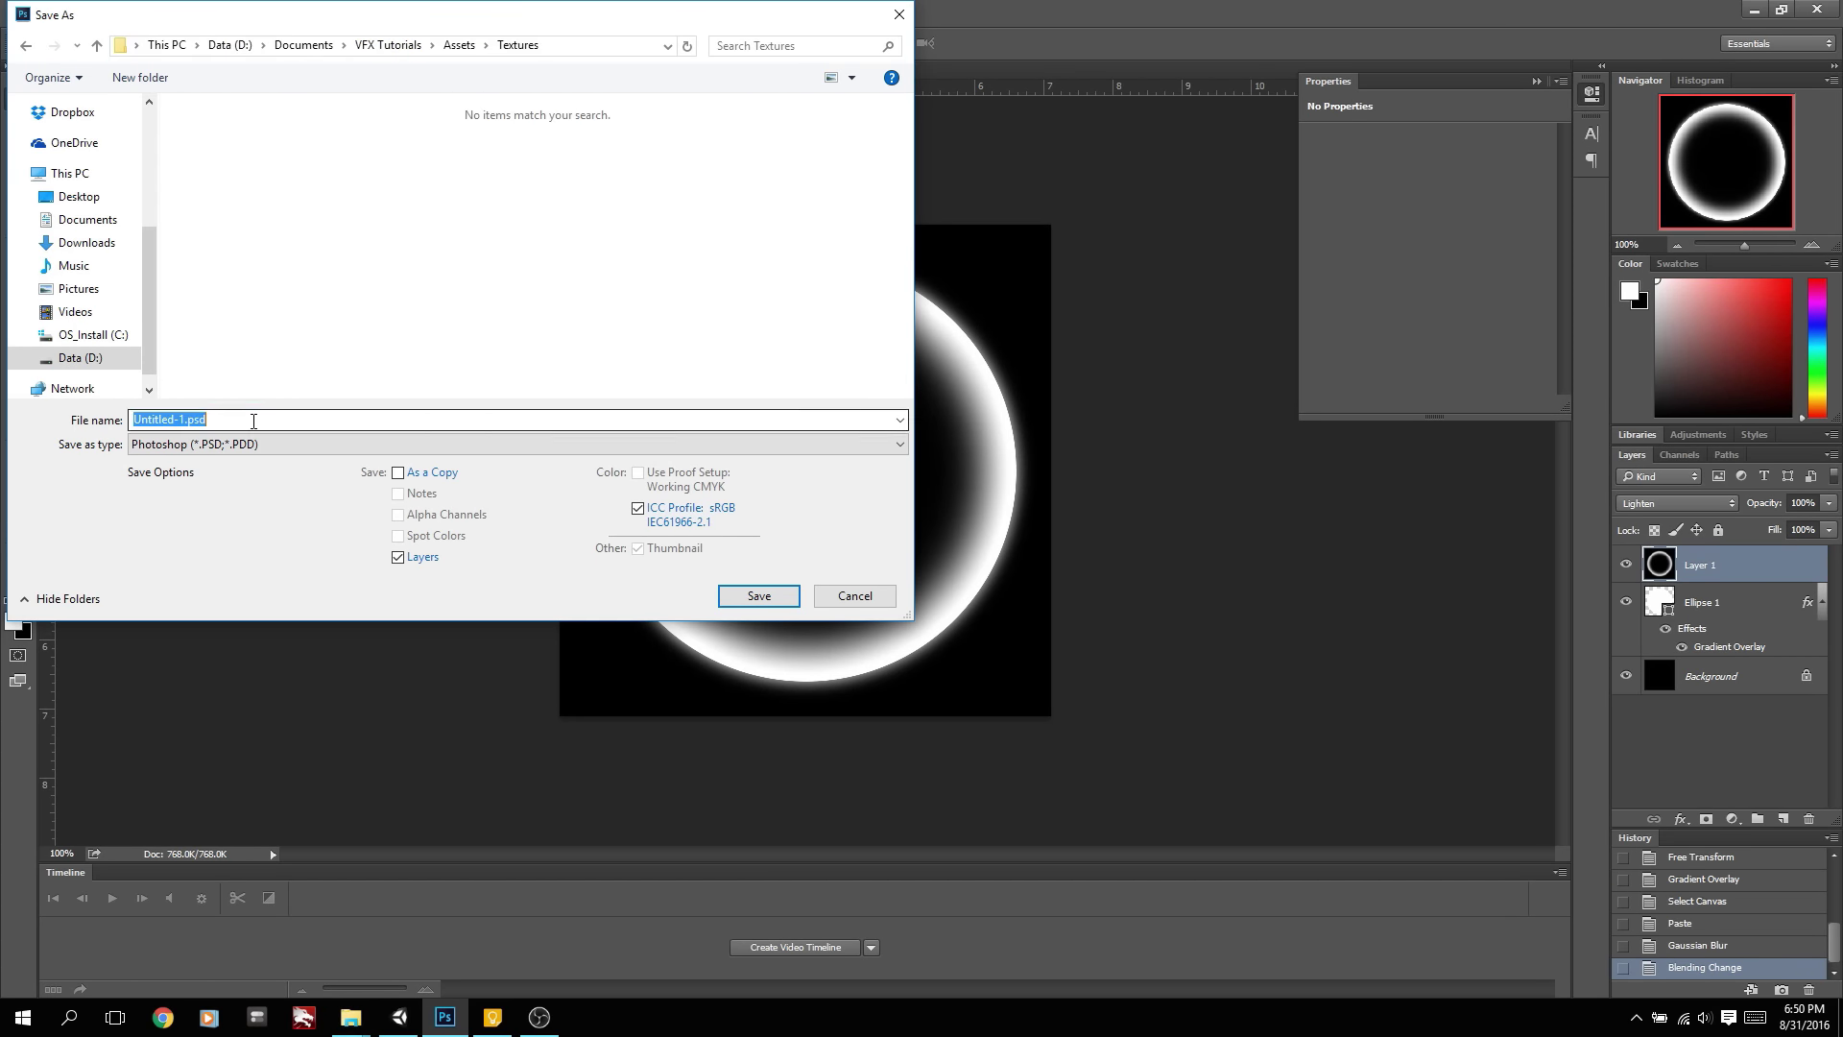
# Save the image as a 24 bits/pixel Targa file named Shockwave_01µ and switch back to Unity
pyautogui.click(288, 443)
pyautogui.click(215, 779)
pyautogui.click(230, 444)
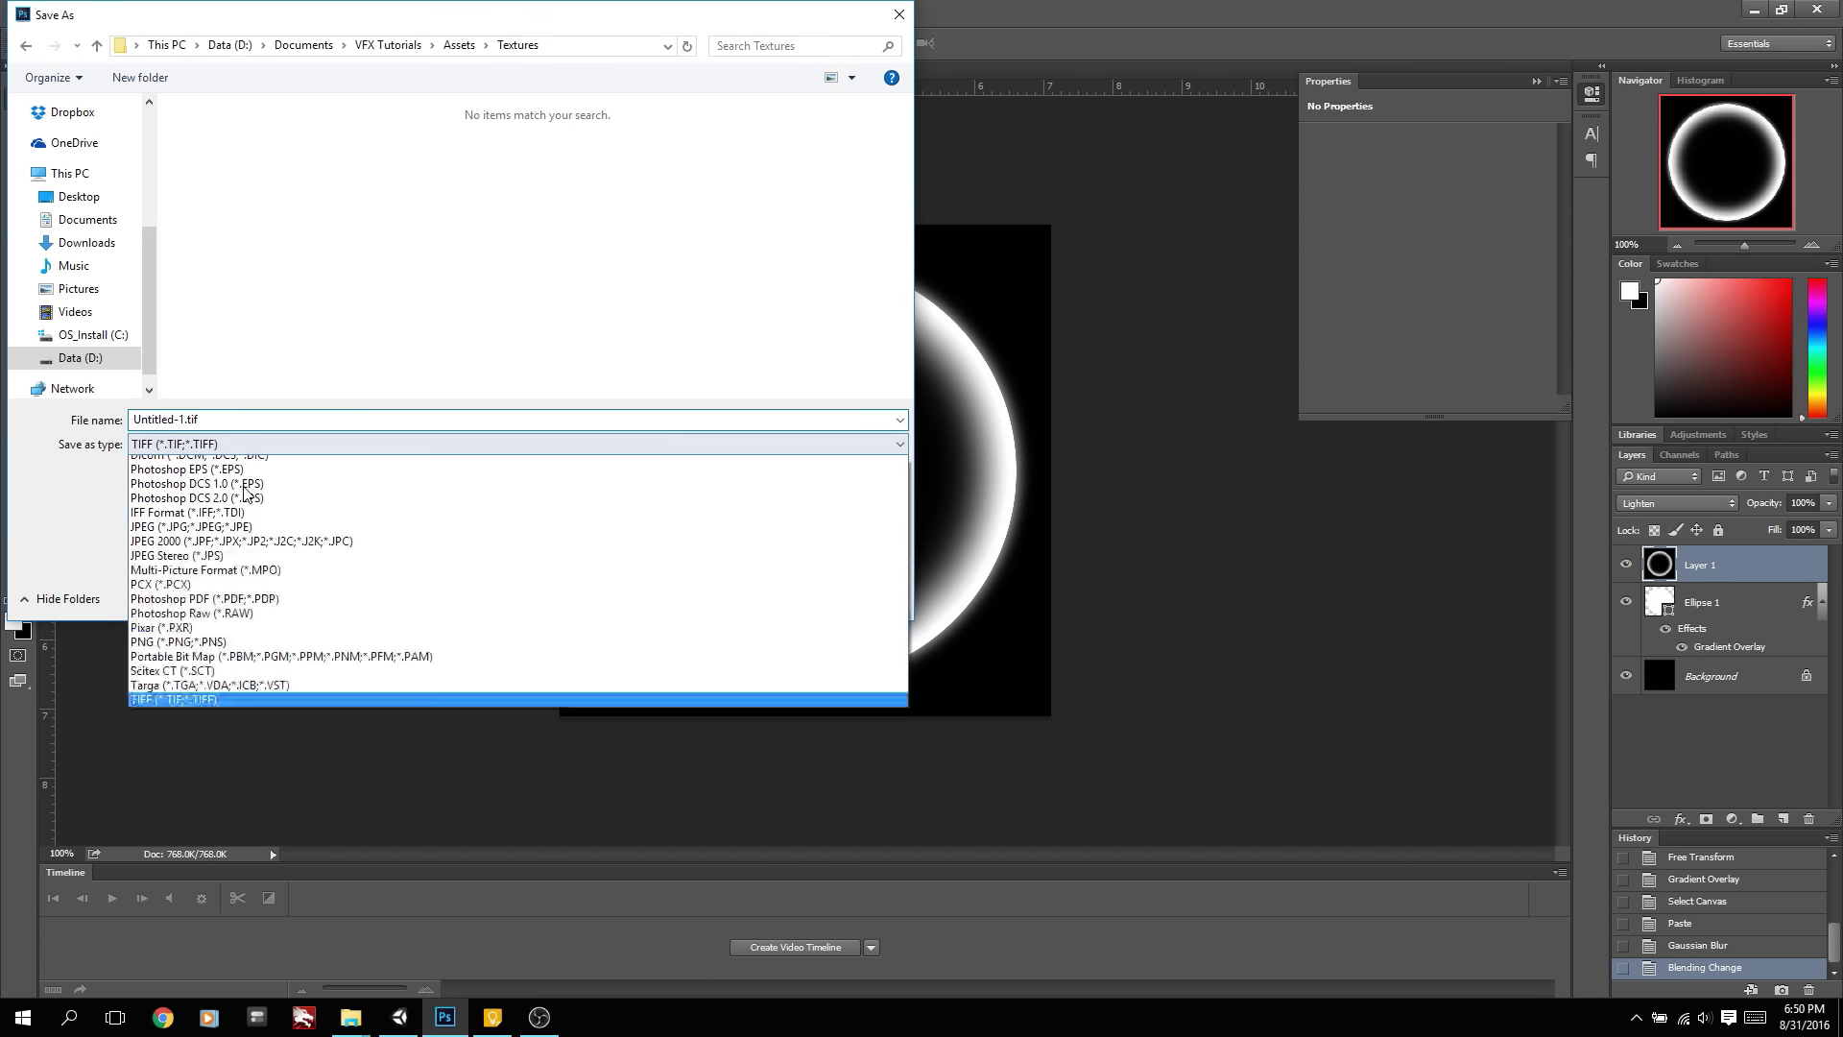
pyautogui.click(212, 765)
pyautogui.doubleClick(247, 422)
pyautogui.write('Sho')
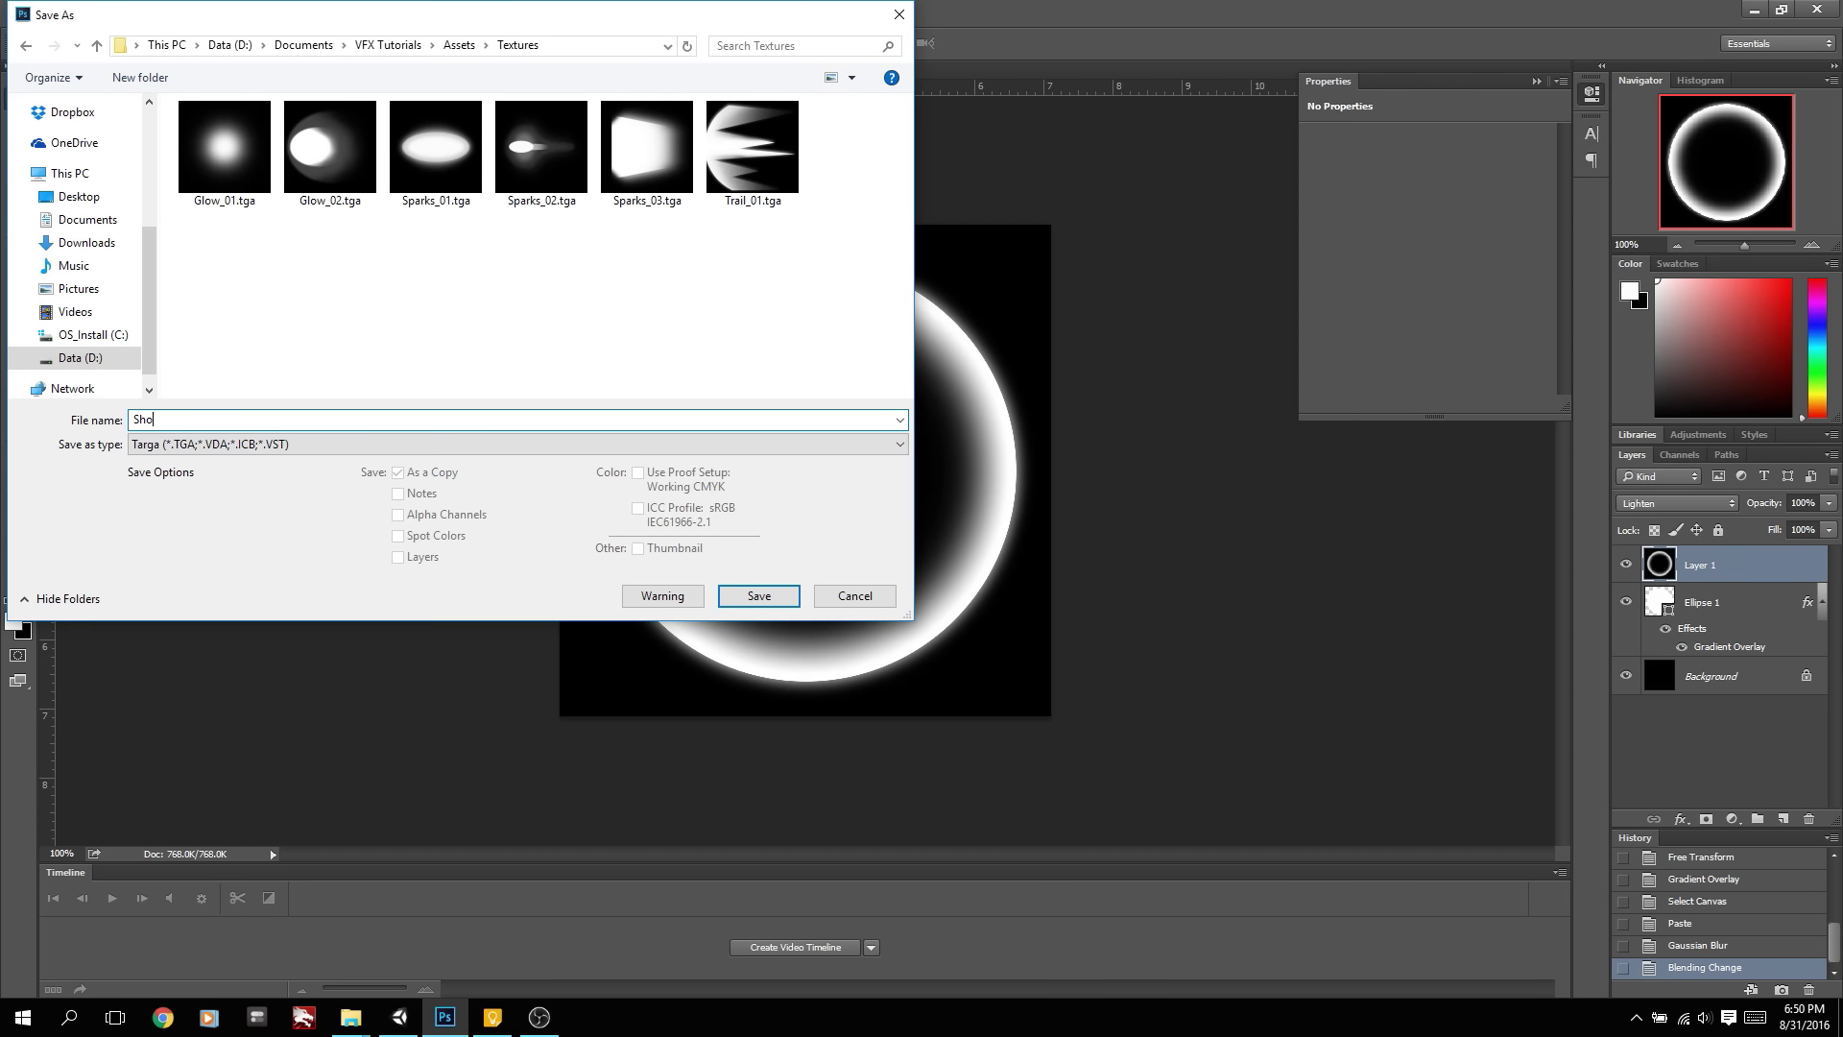
pyautogui.write('ckwave_01')
pyautogui.press('Return')
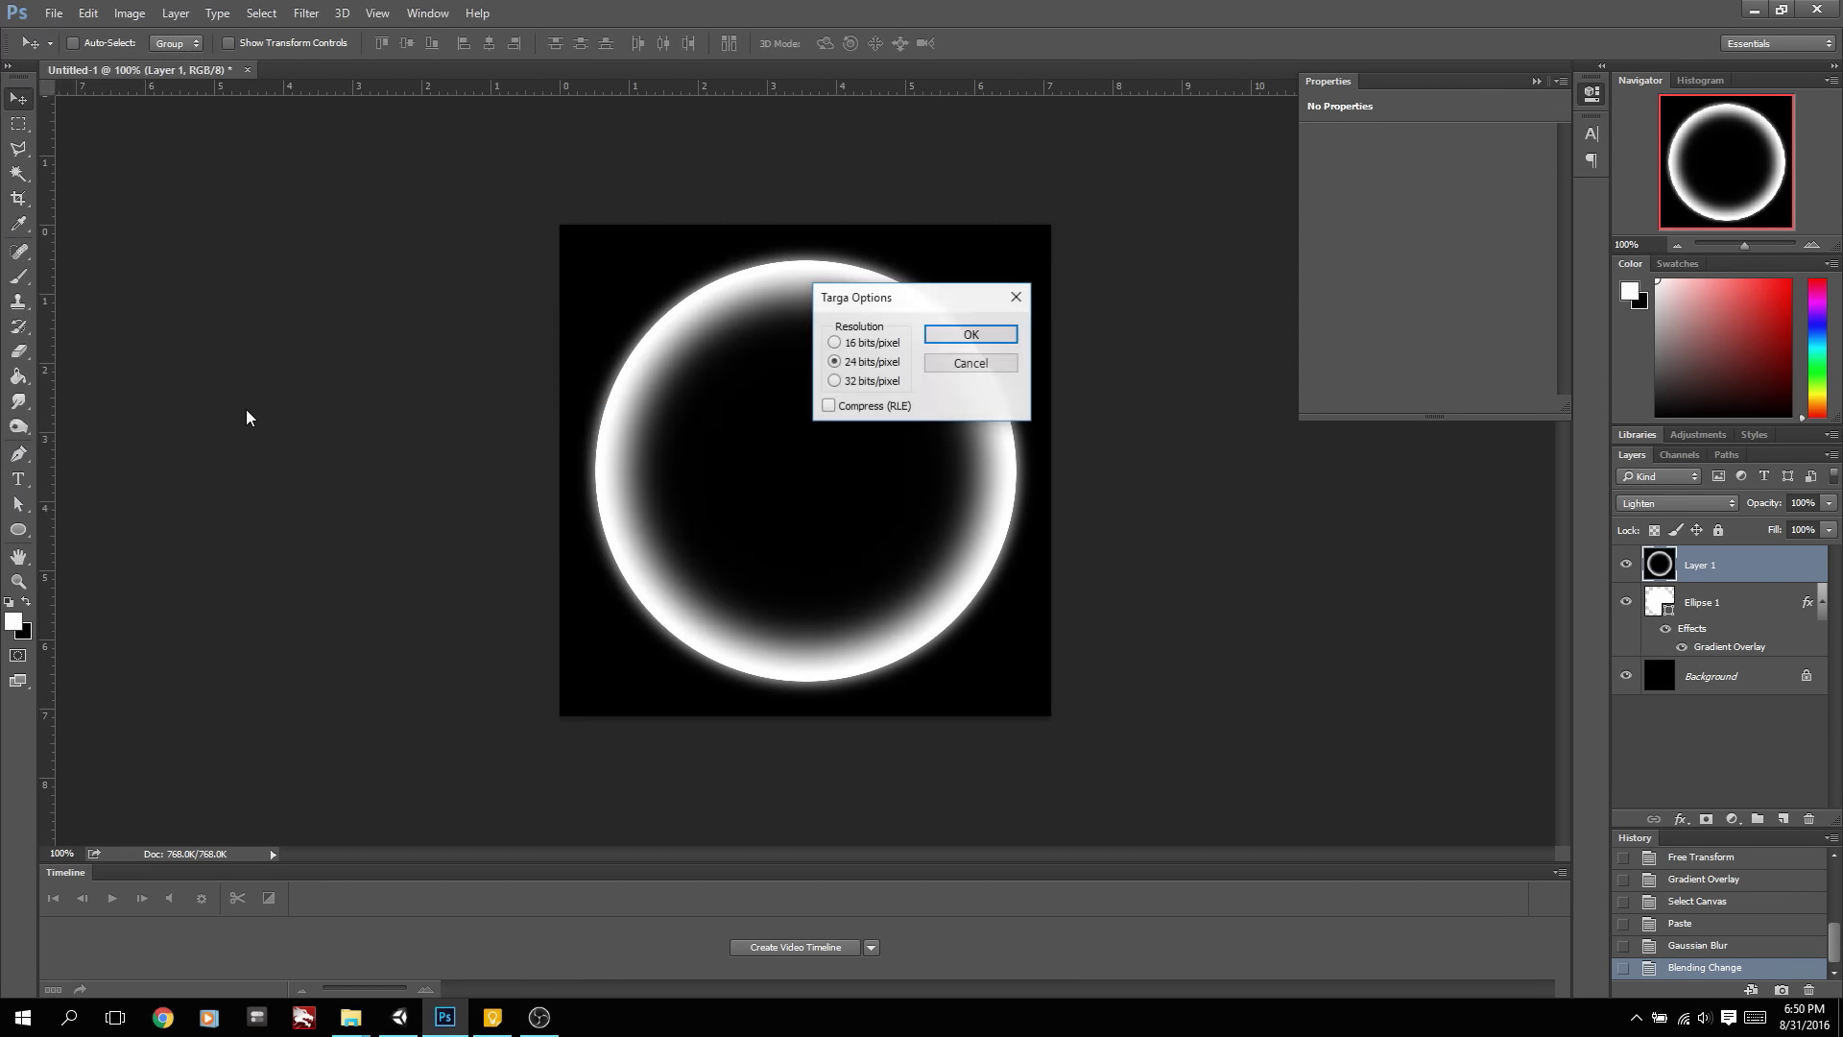
pyautogui.press('Return')
pyautogui.click(399, 1016)
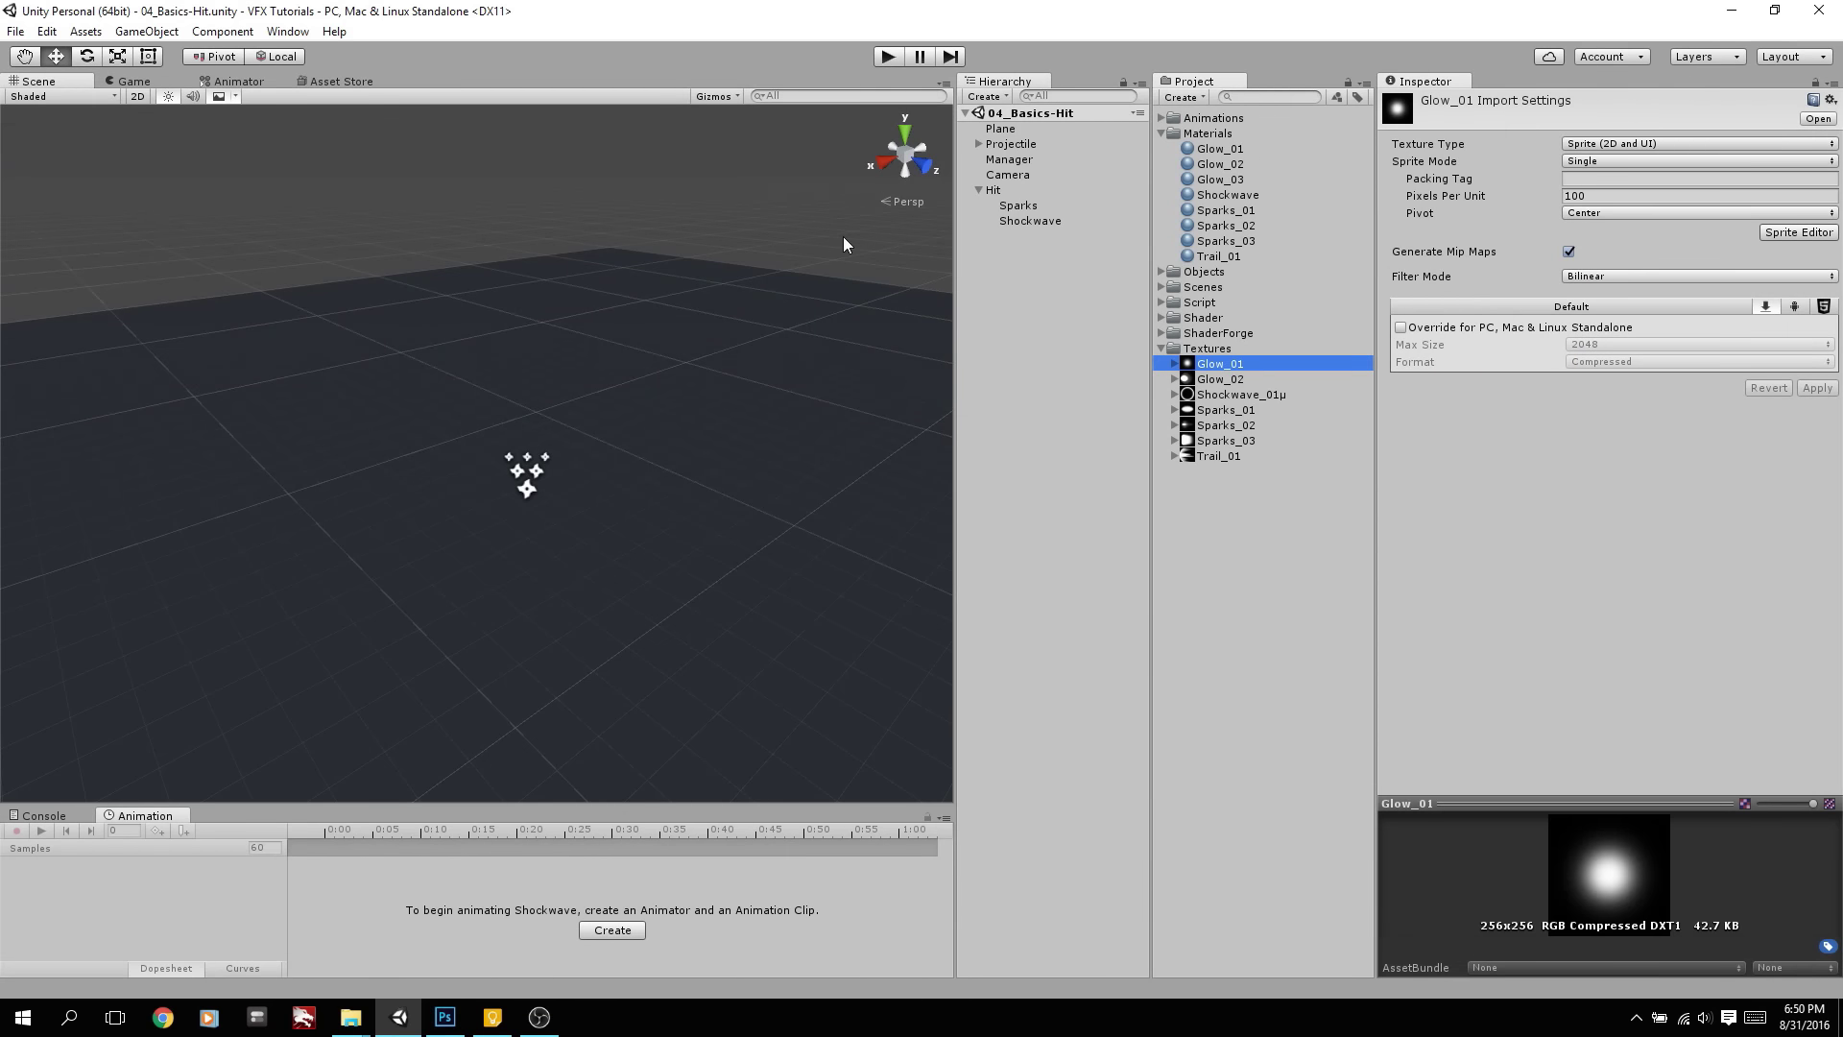
# Assign the new ring texture as the Shockwave material's main texture and rename the texture Shockwave_01
pyautogui.click(1023, 231)
pyautogui.moveTo(1024, 228)
pyautogui.mouseDown()
pyautogui.moveTo(1106, 200)
pyautogui.moveTo(1281, 203)
pyautogui.moveTo(1062, 223)
pyautogui.mouseUp()
pyautogui.scroll(-5, 1431, 469)
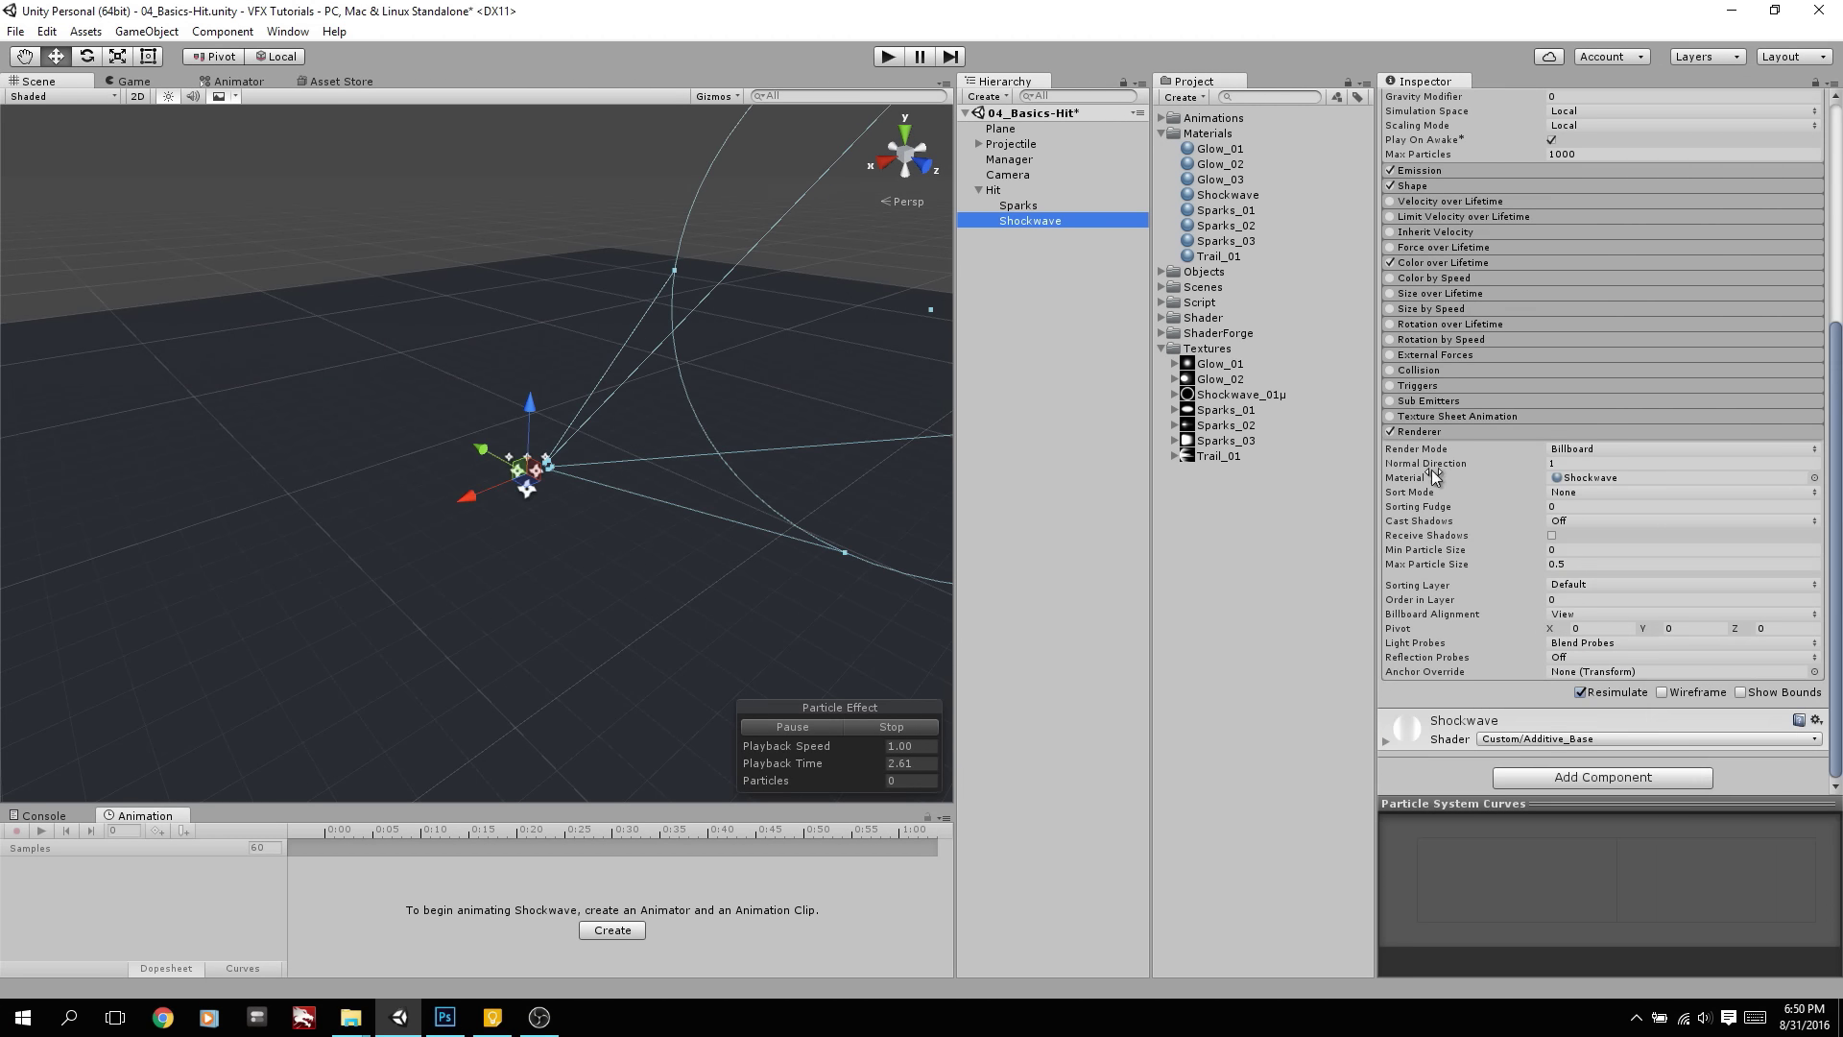
pyautogui.scroll(-4, 1536, 643)
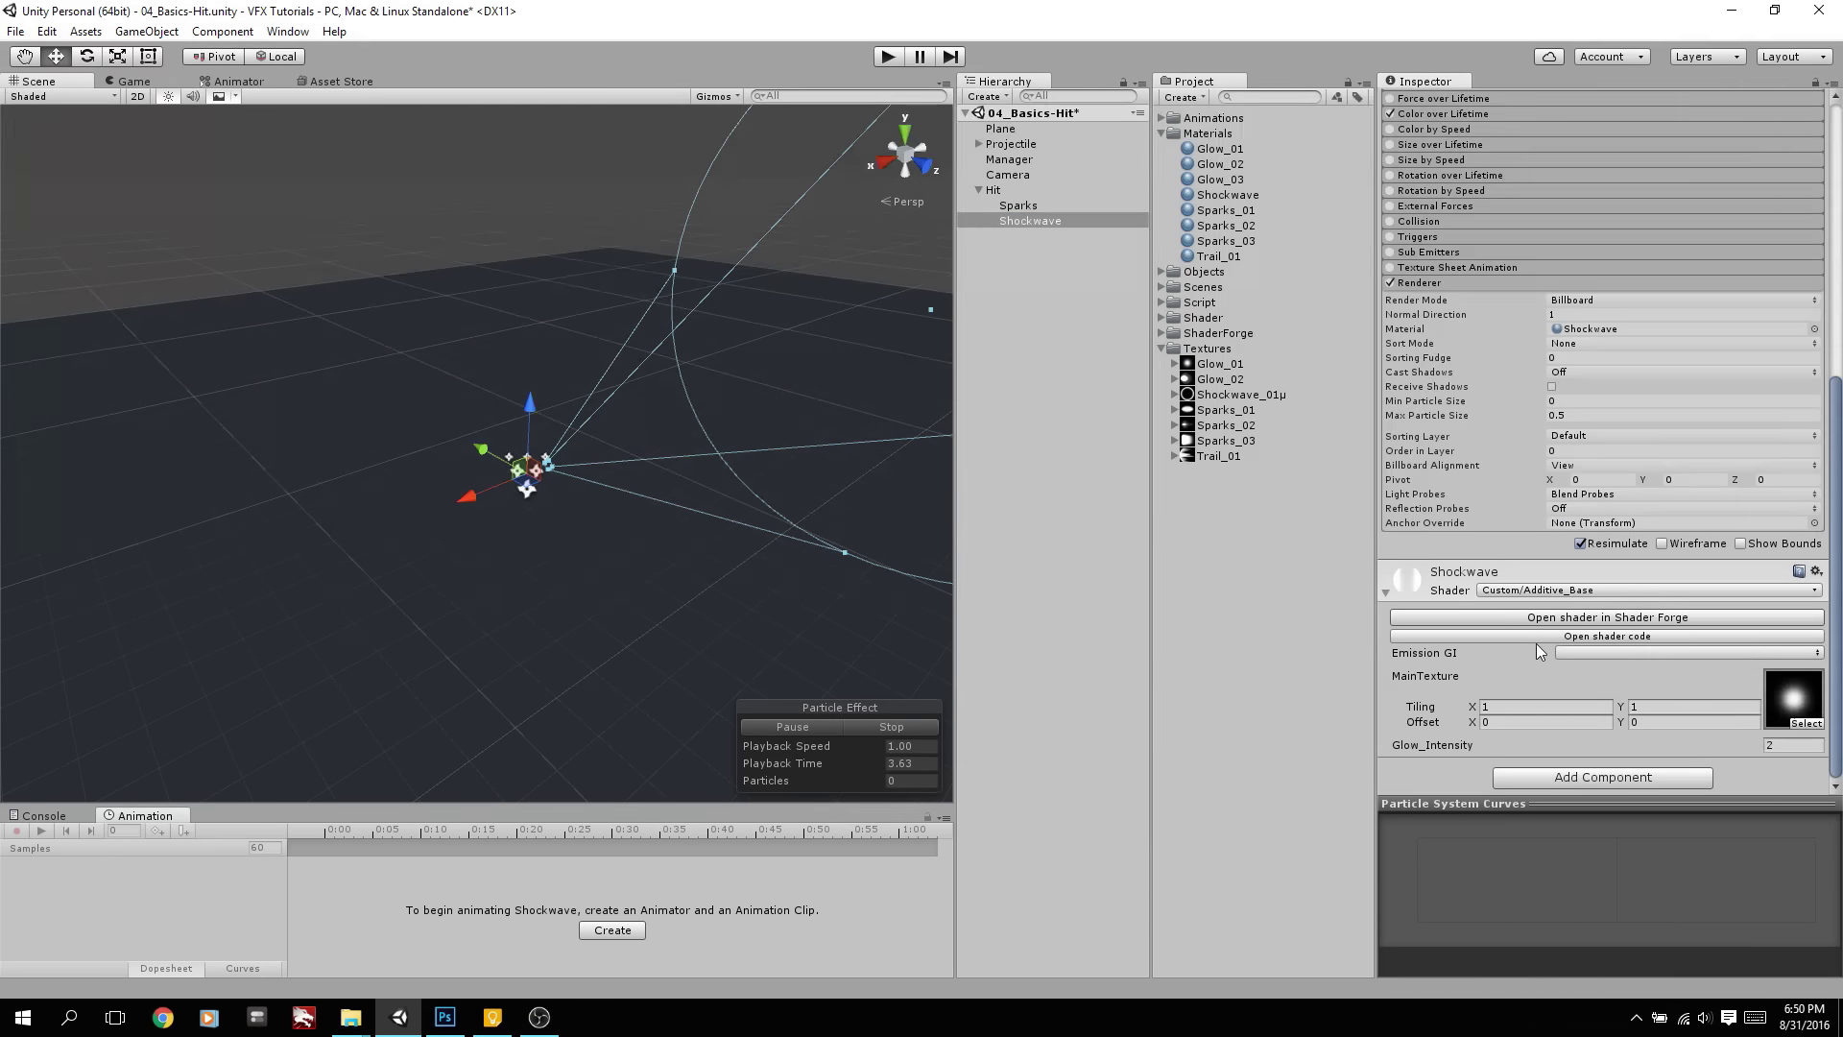
pyautogui.click(1248, 394)
pyautogui.click(1310, 395)
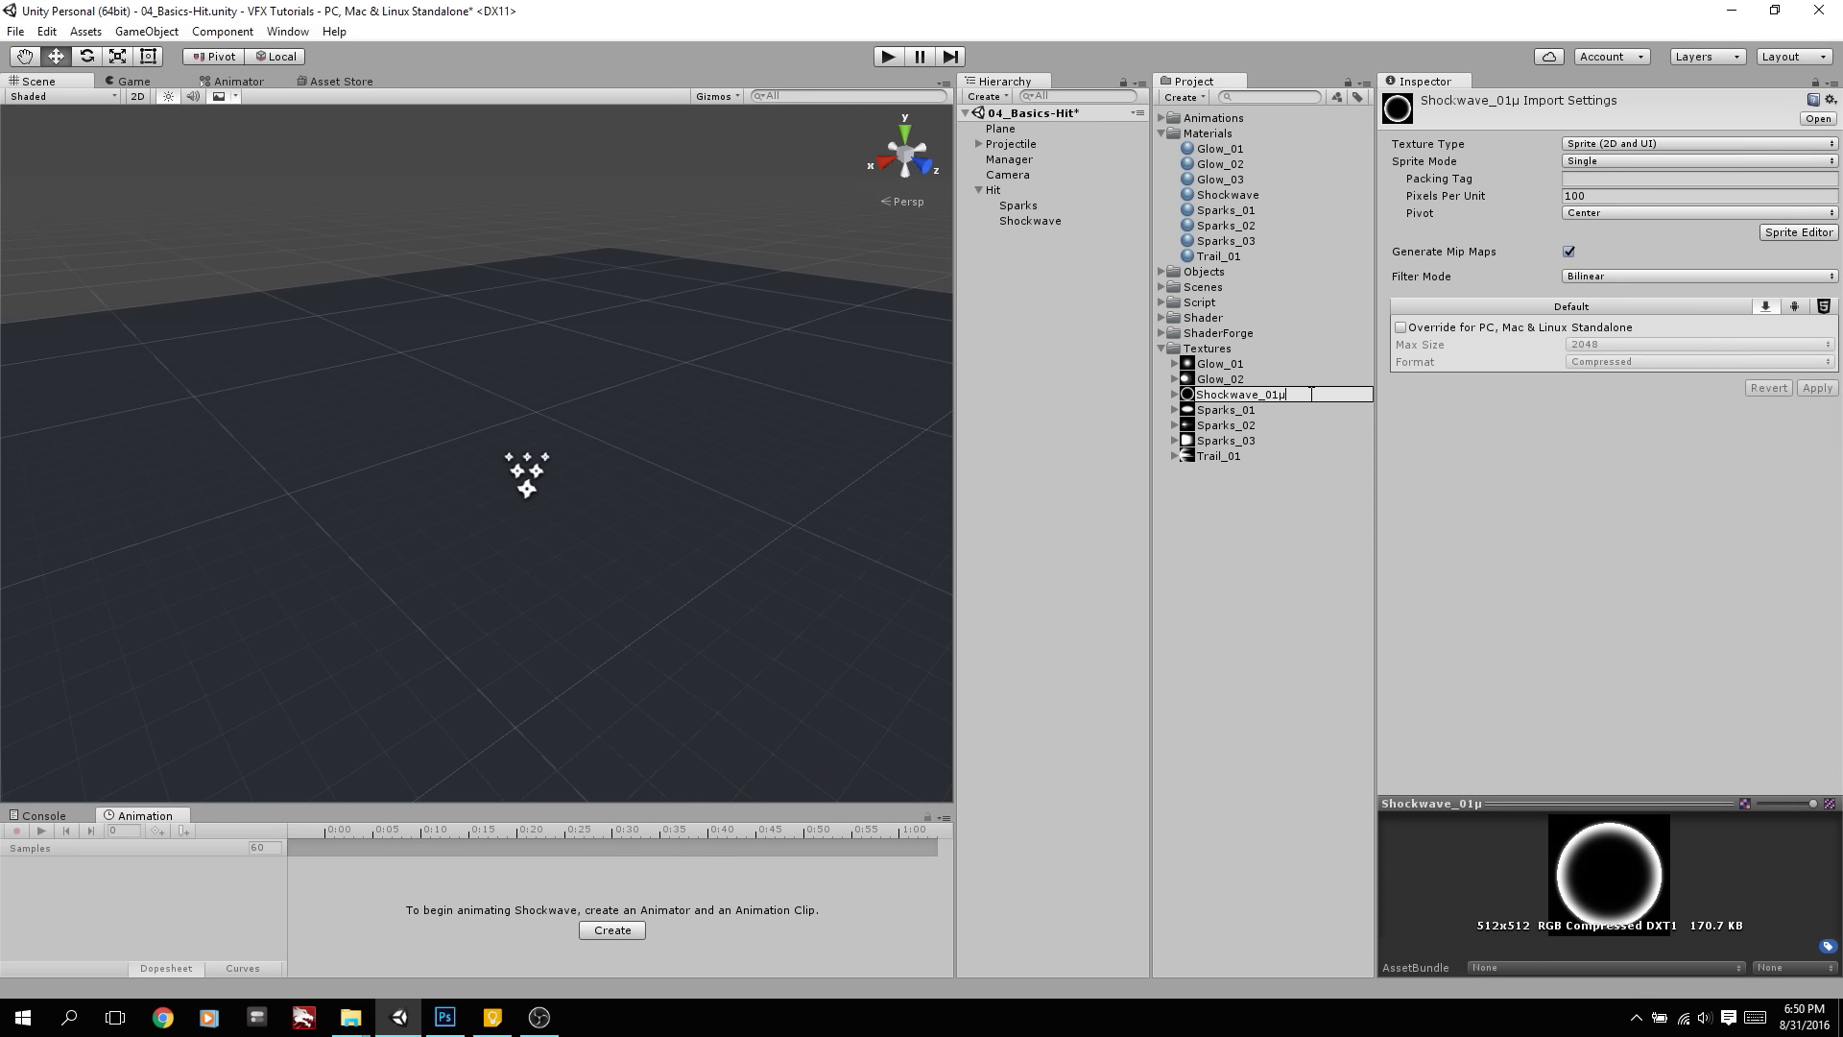
pyautogui.press('Return')
# Set the Shockwave particle system's Start Lifetime to 1, with its preview paused
pyautogui.click(1051, 220)
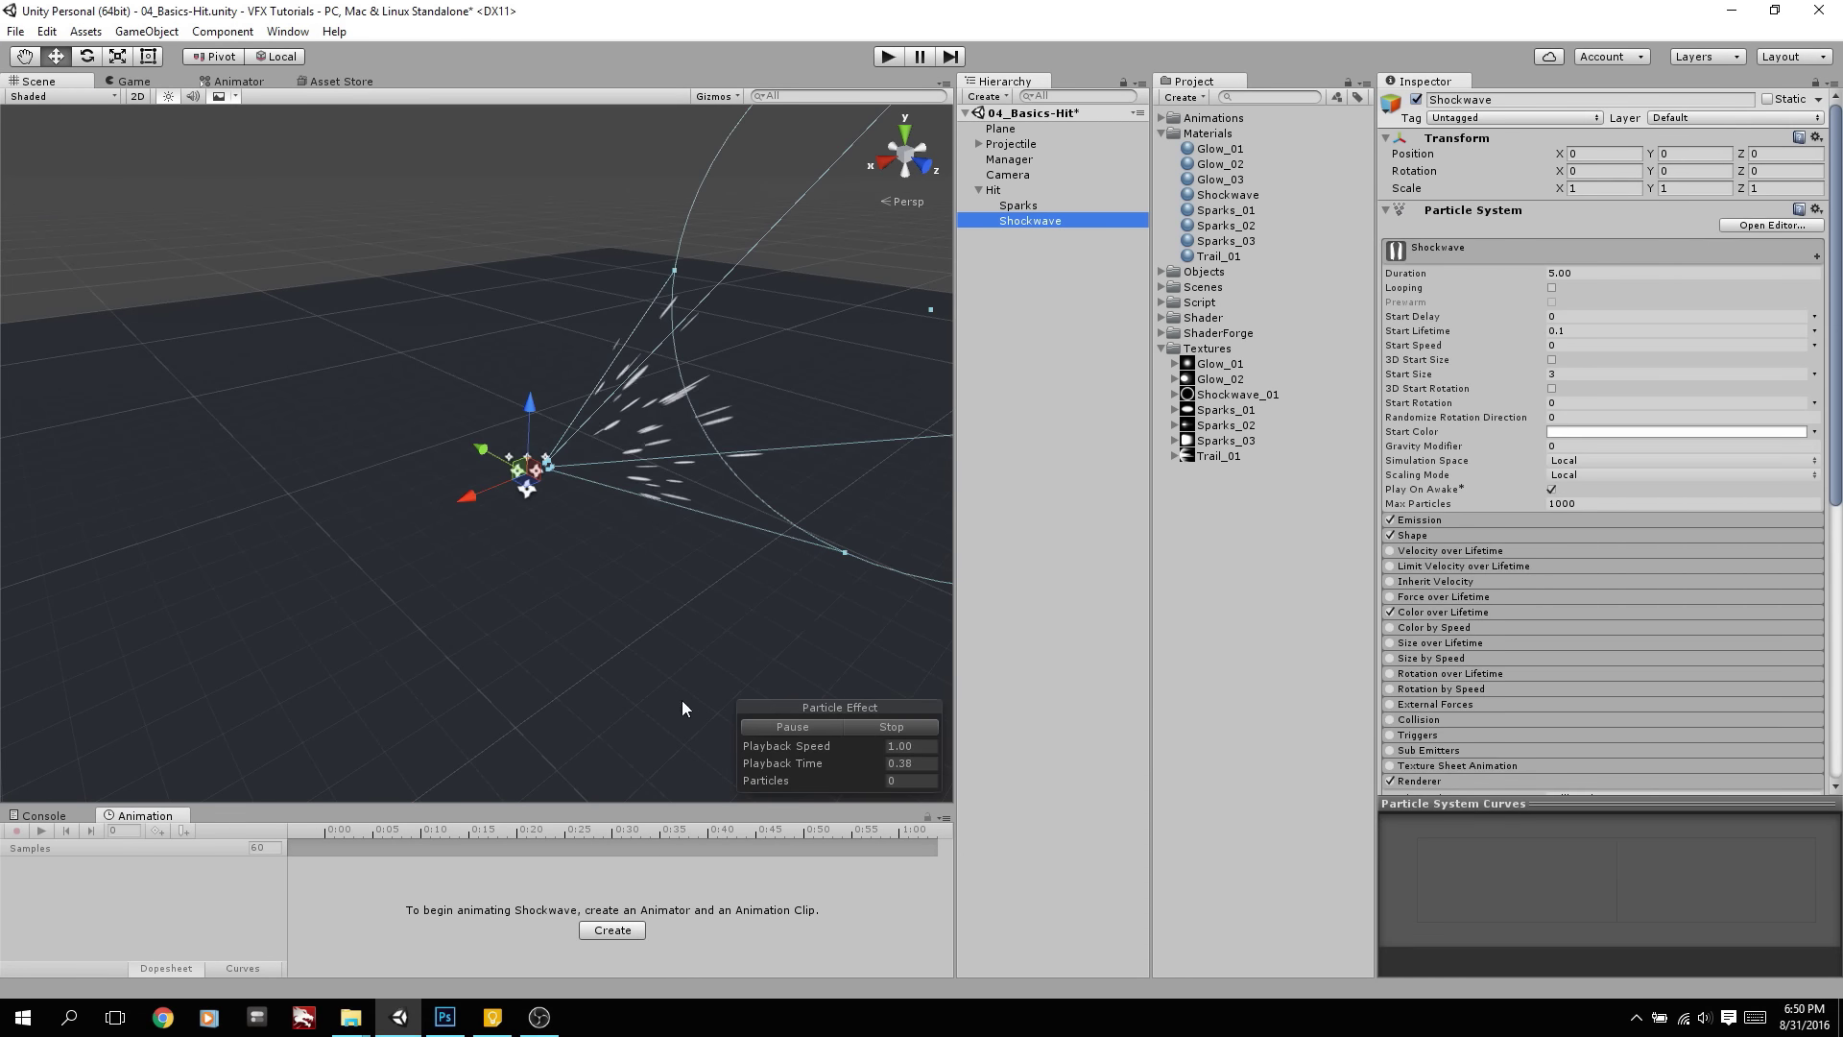
pyautogui.click(816, 728)
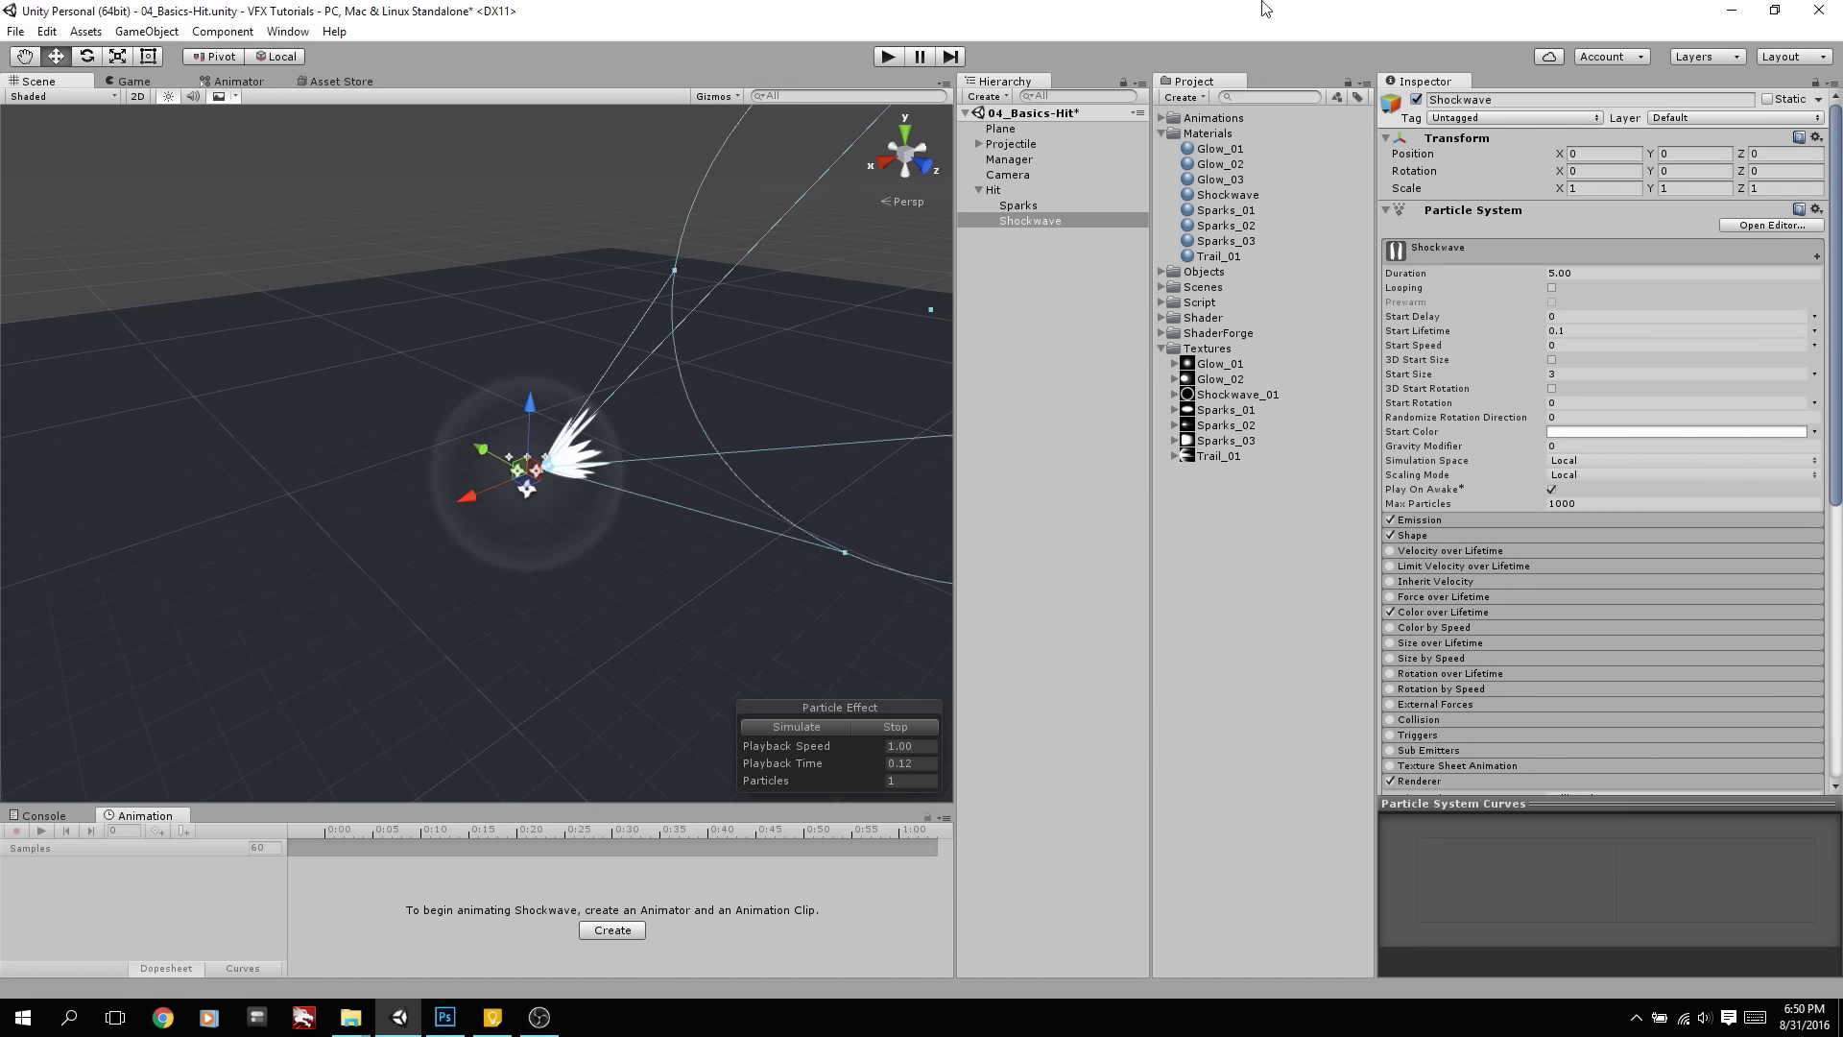
pyautogui.click(1603, 331)
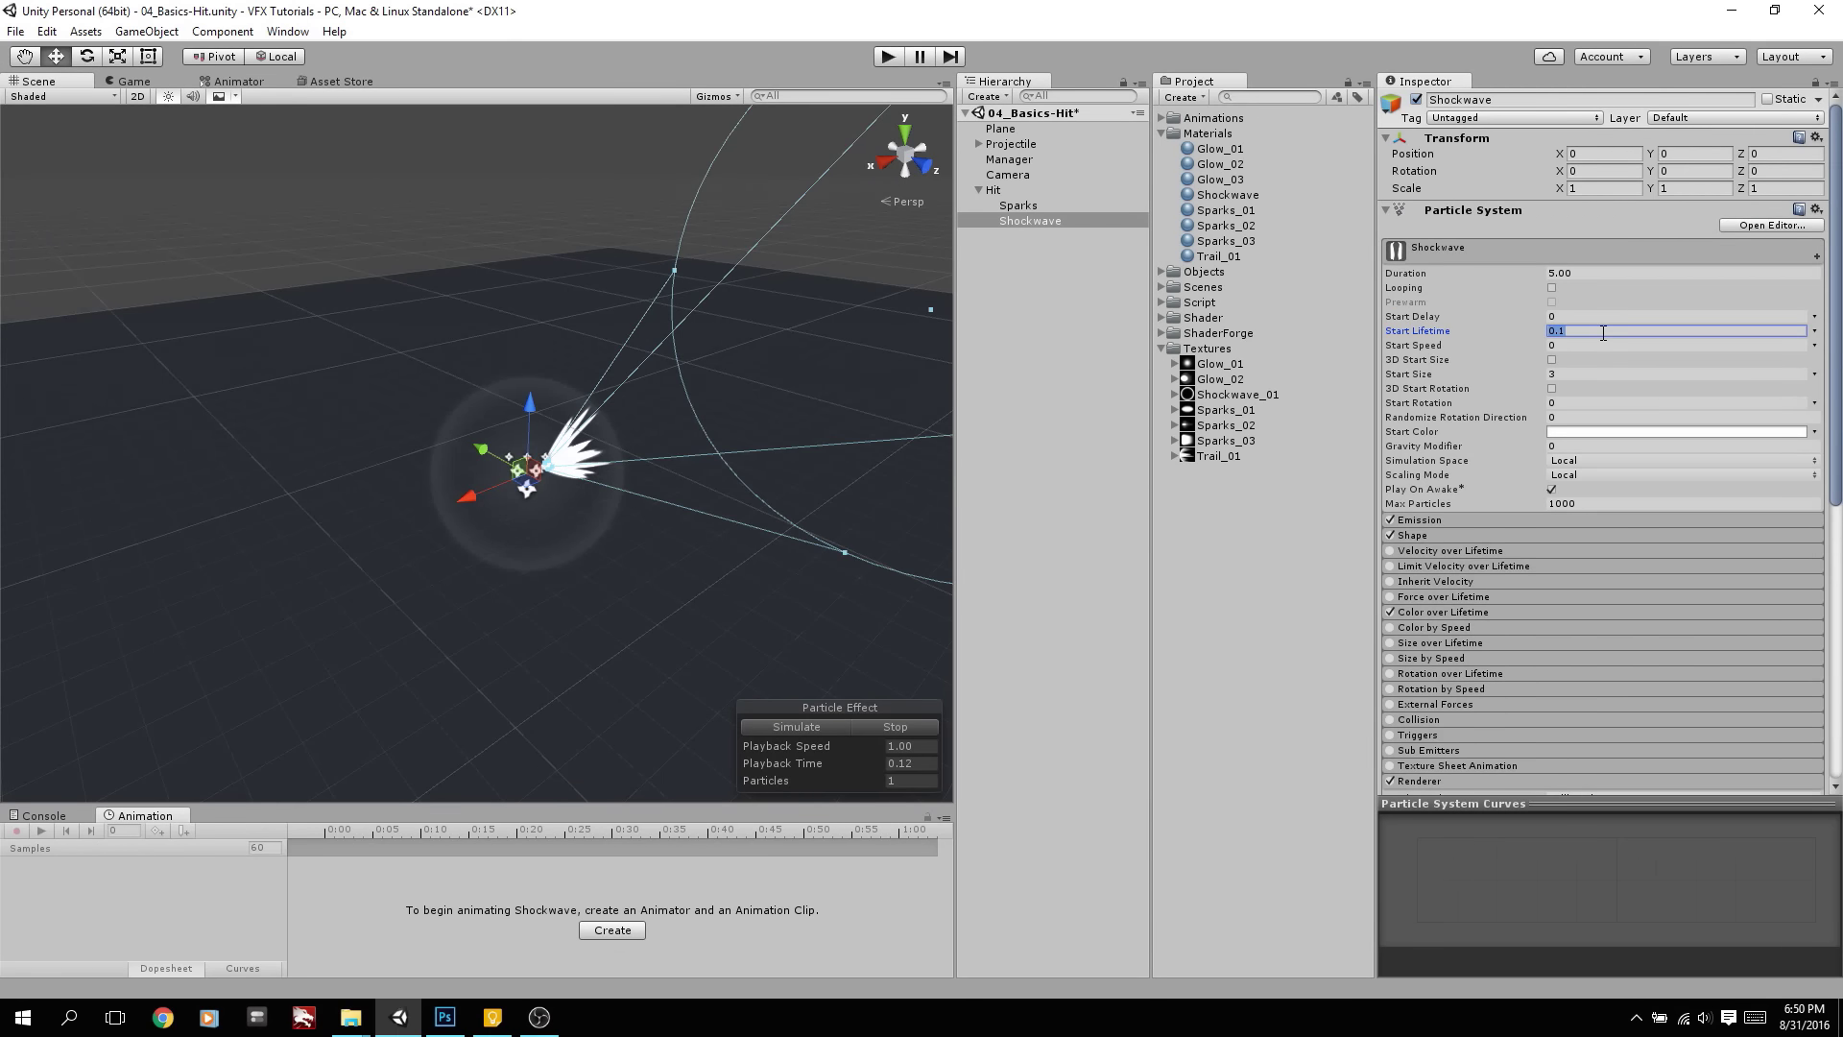
pyautogui.write('0.6')
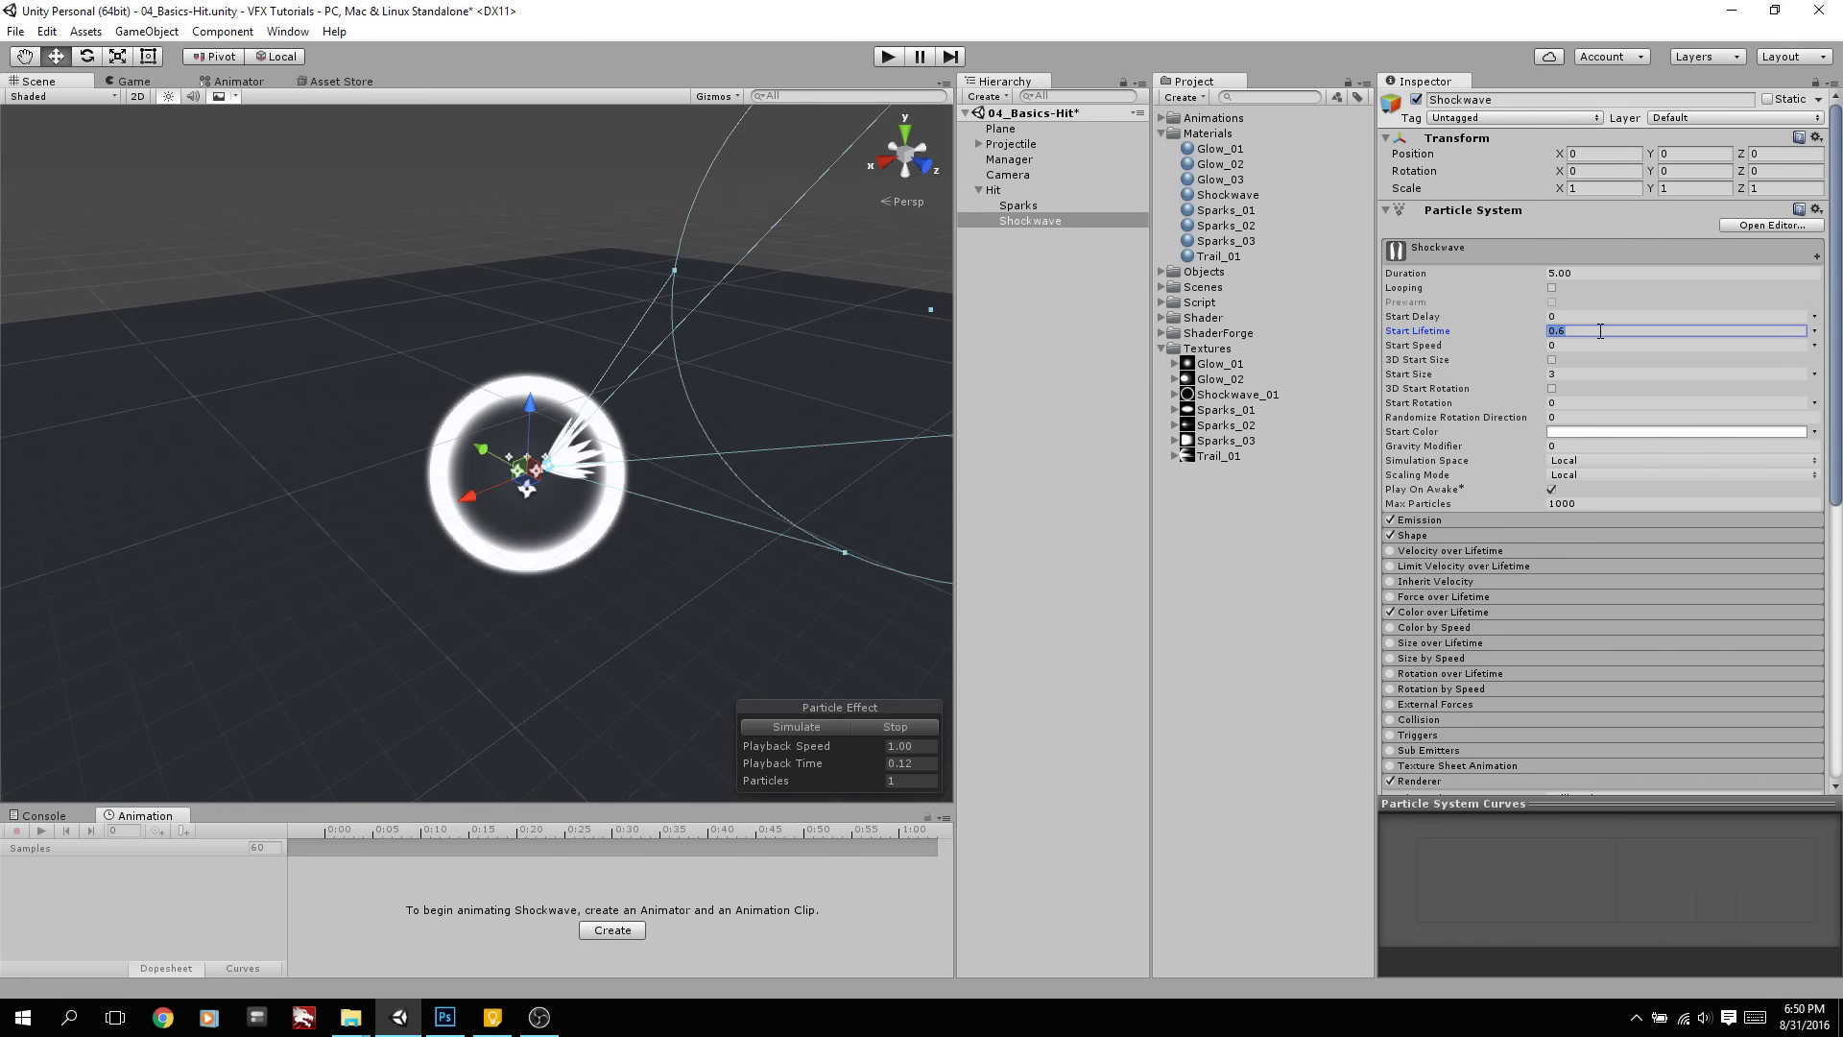
pyautogui.write('1')
# Set the Shockwave material's Glow_Intensity to 1
pyautogui.click(1411, 536)
pyautogui.click(1430, 521)
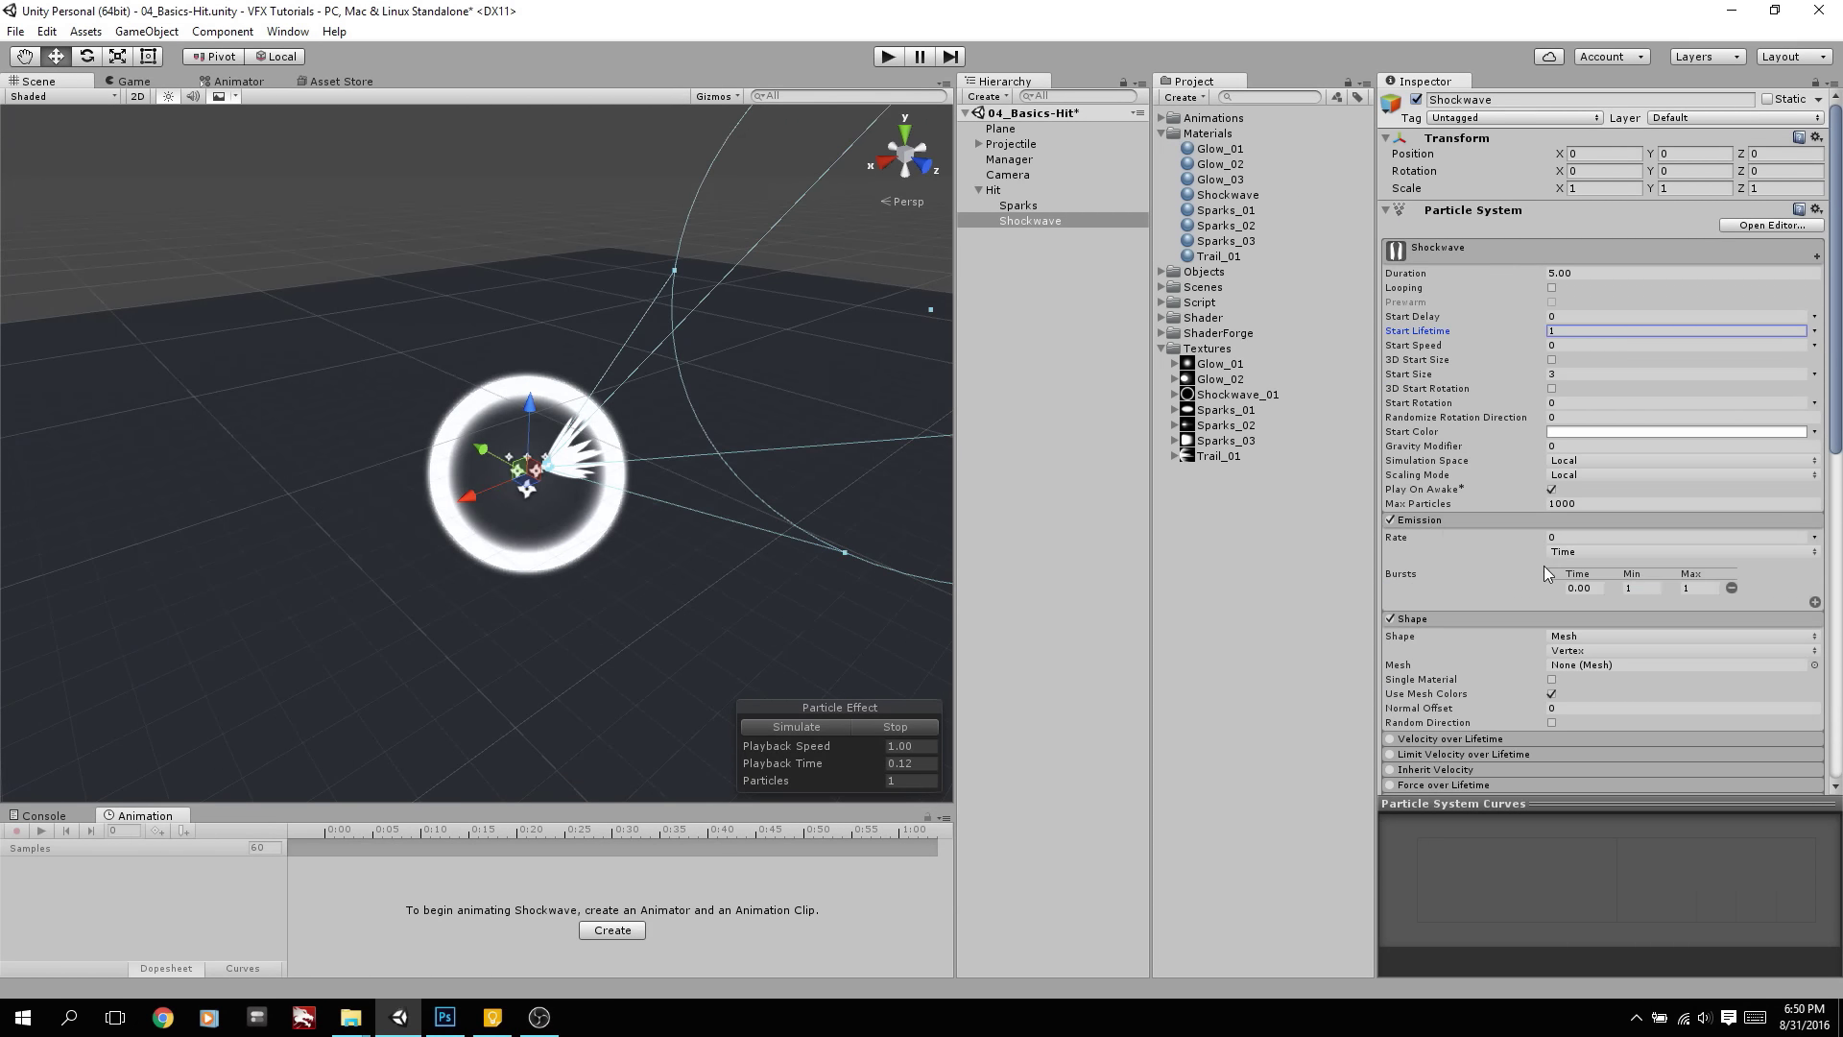
pyautogui.scroll(-15, 1559, 493)
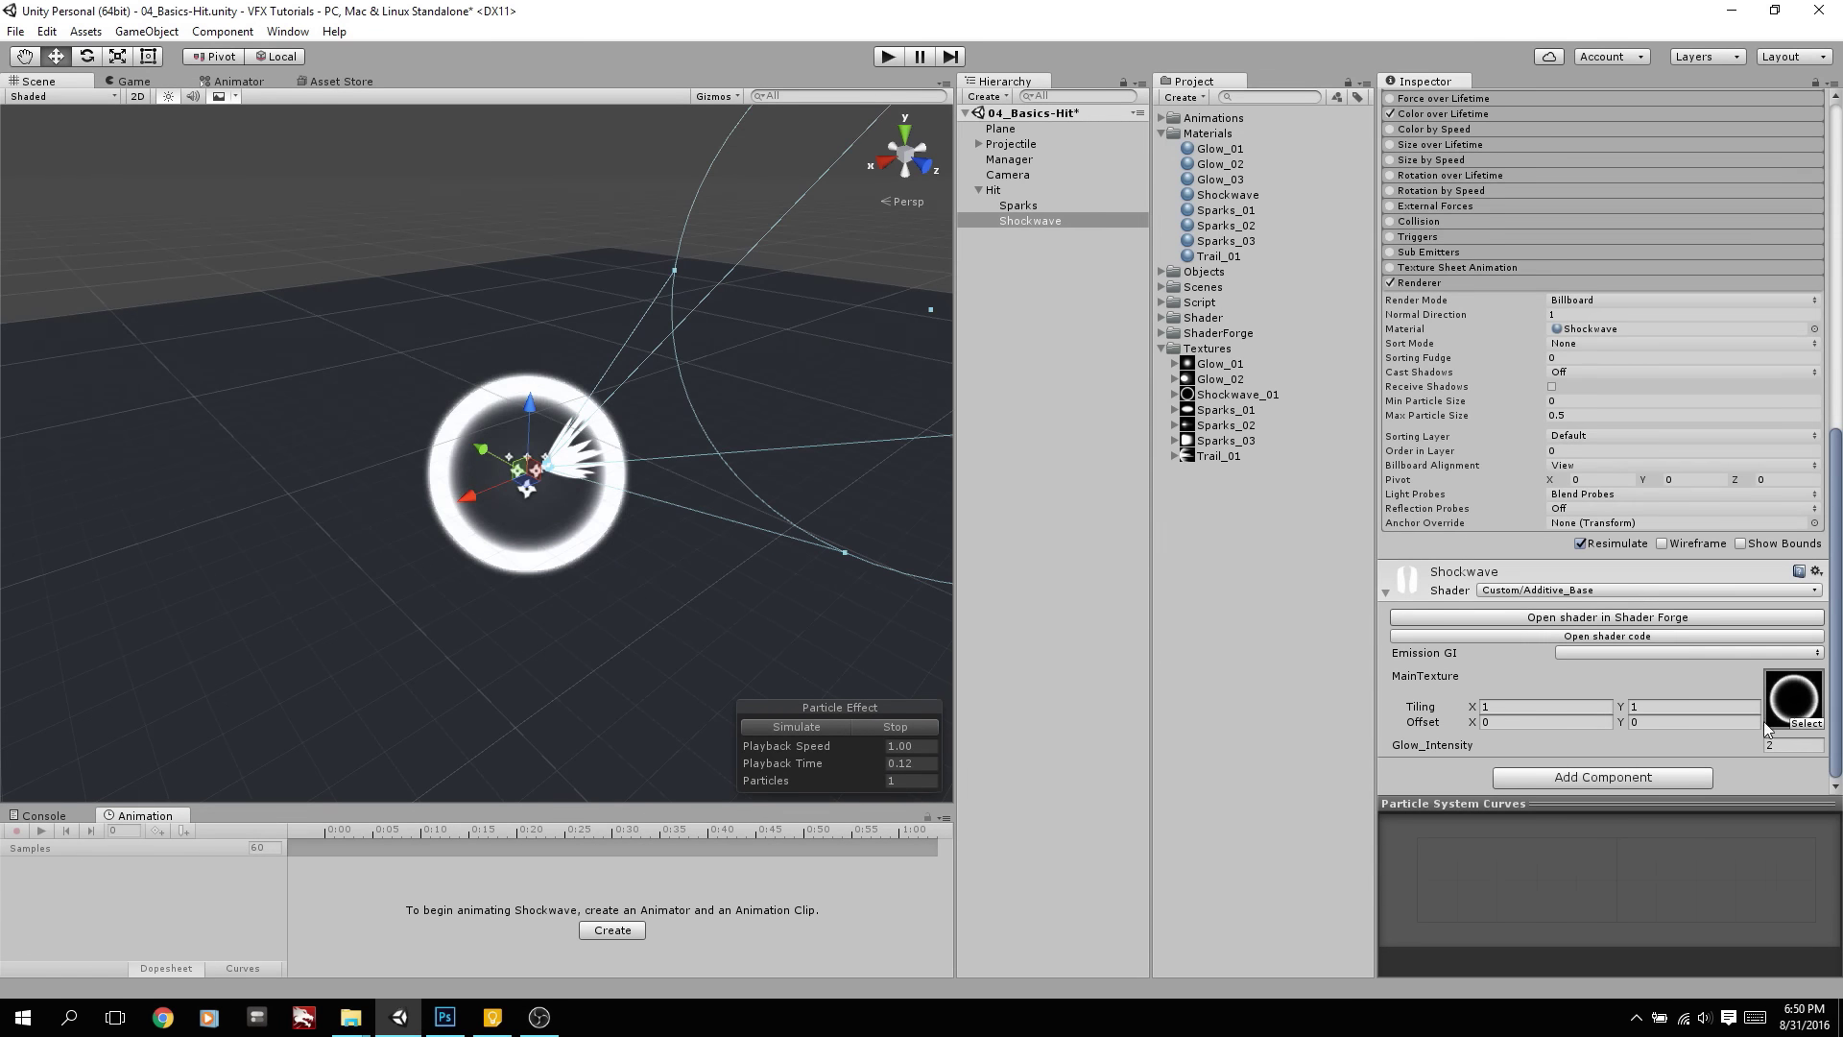
pyautogui.click(1777, 744)
pyautogui.write('1')
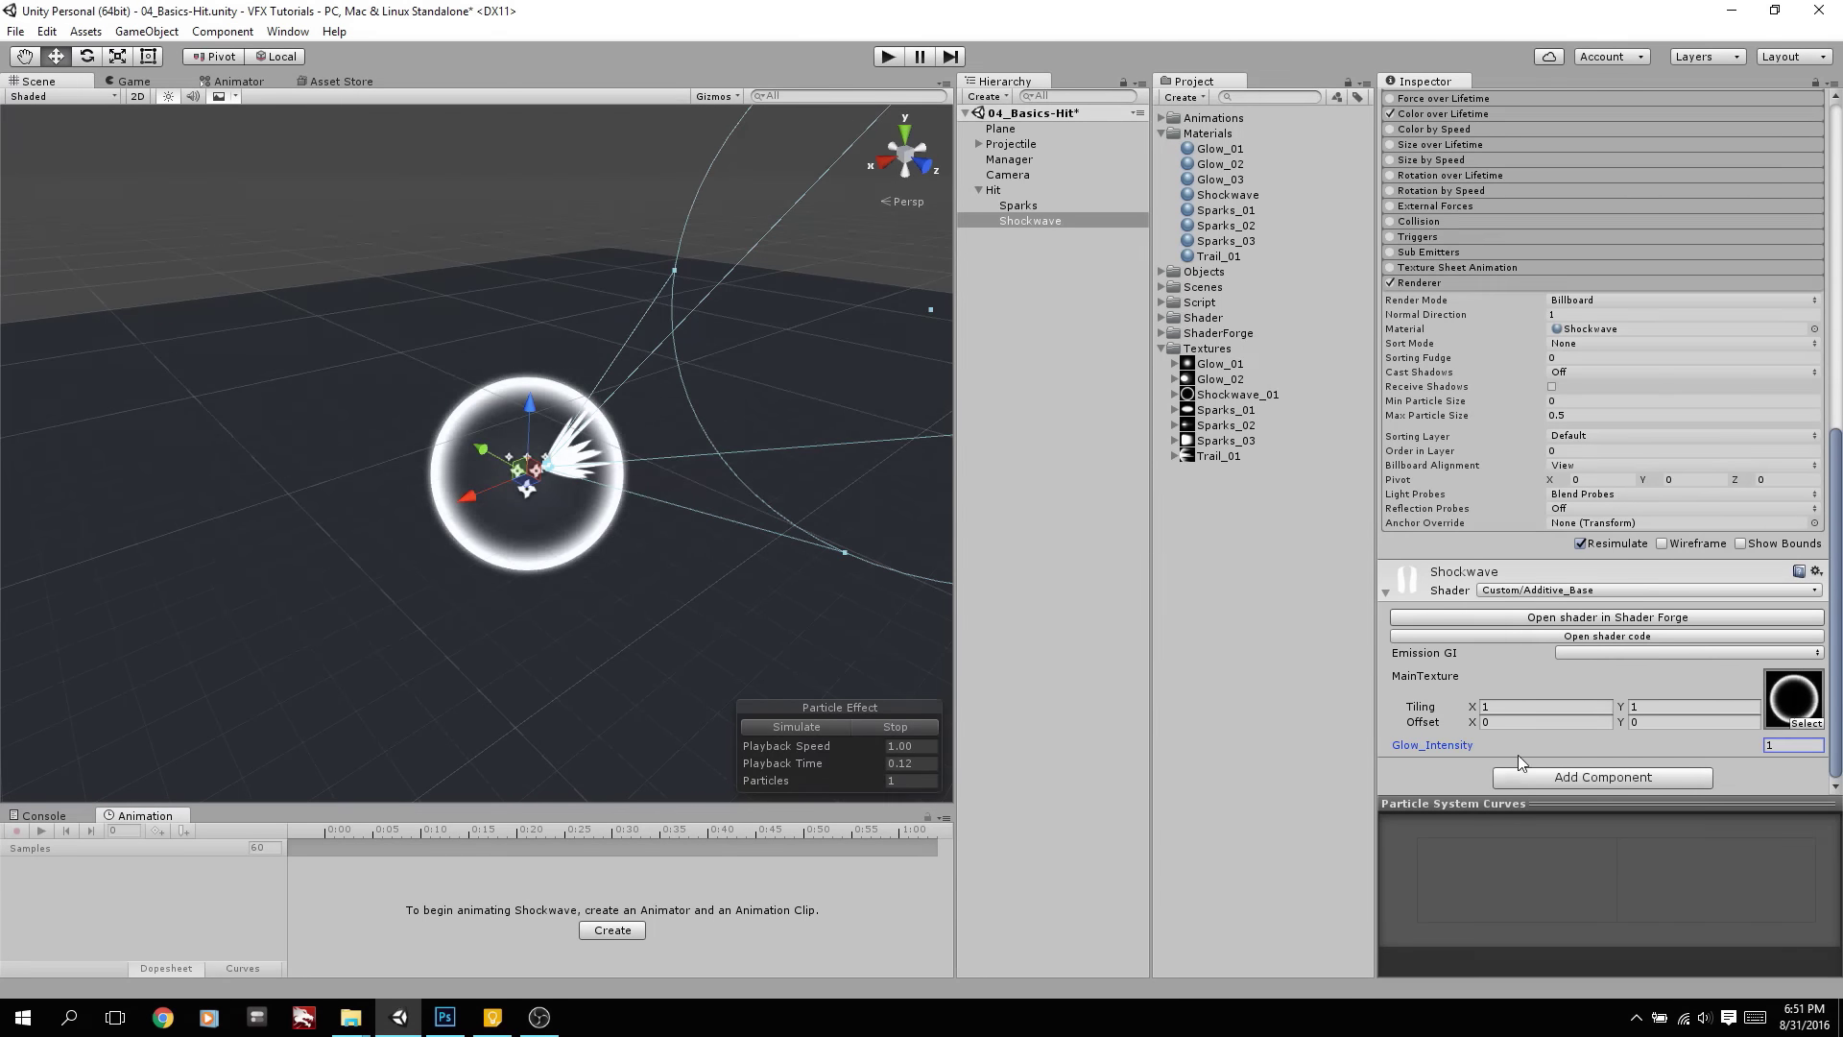
# Check the gradient of the Shockwave's Color over Lifetime module
pyautogui.scroll(12, 1512, 411)
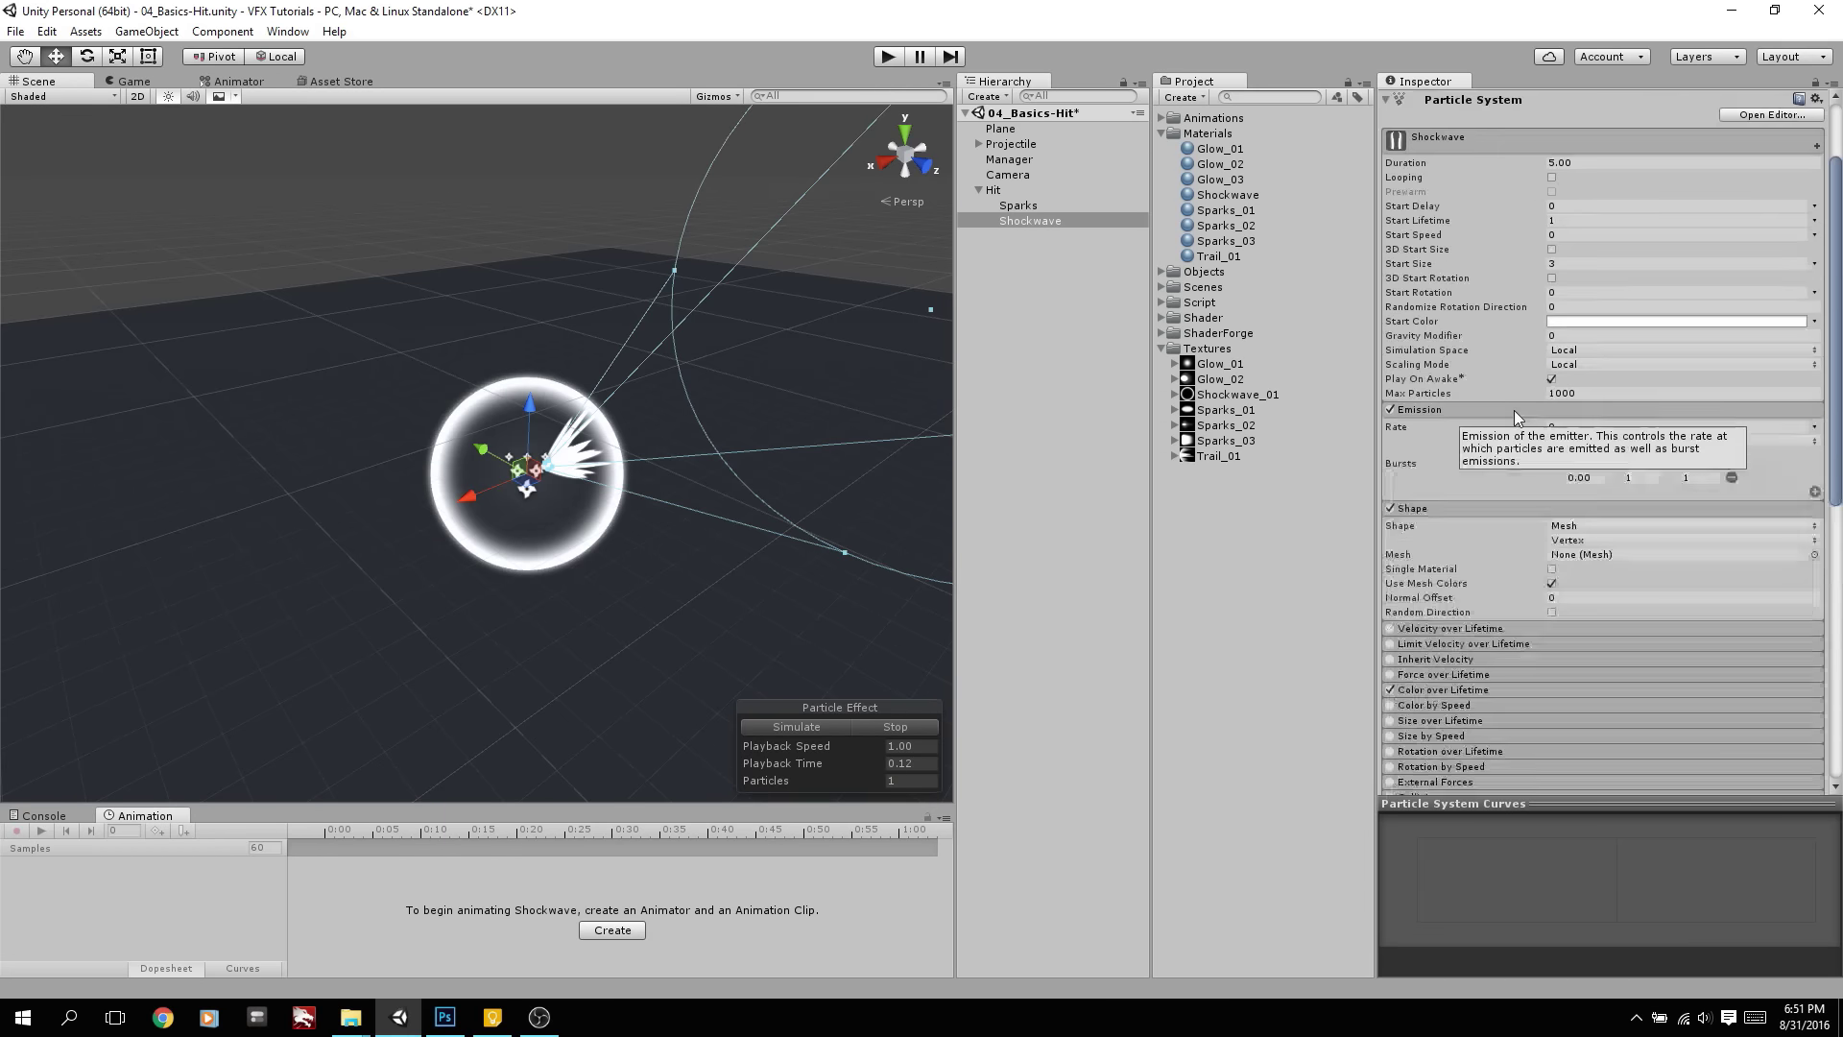
pyautogui.scroll(-5, 1471, 539)
pyautogui.click(1419, 459)
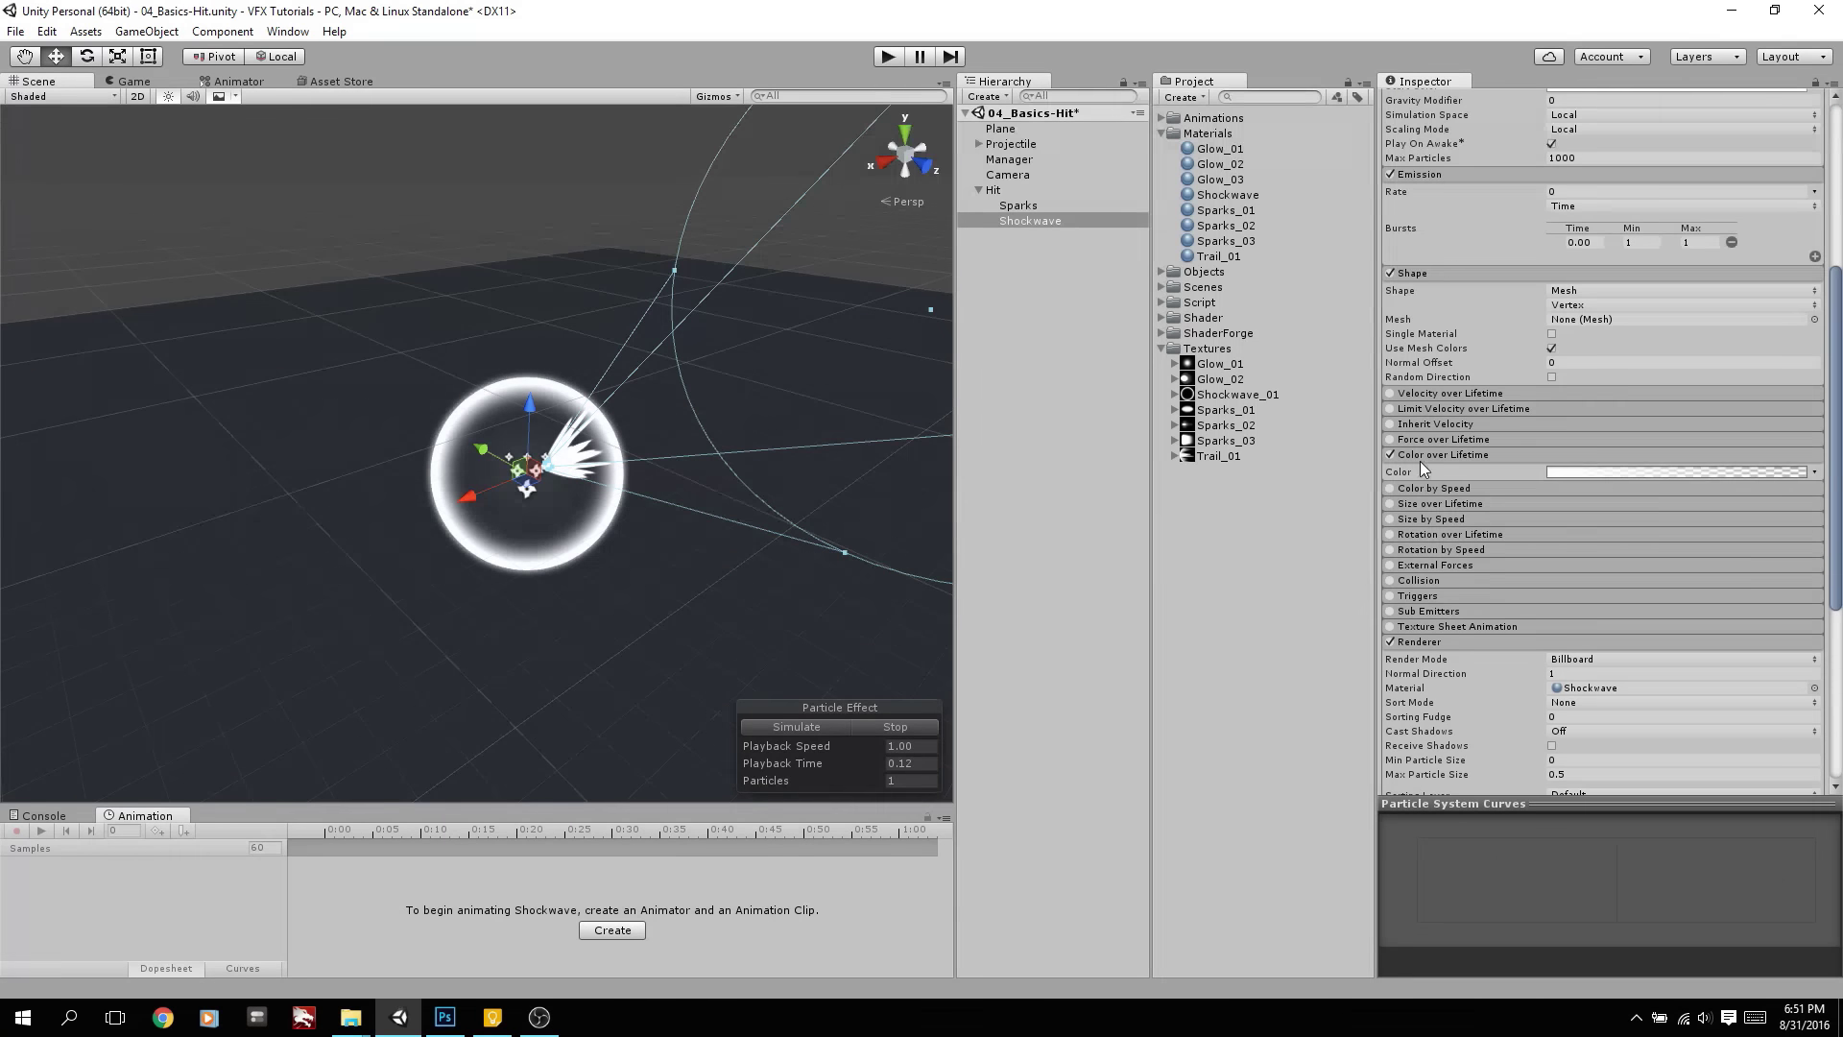
pyautogui.click(1568, 476)
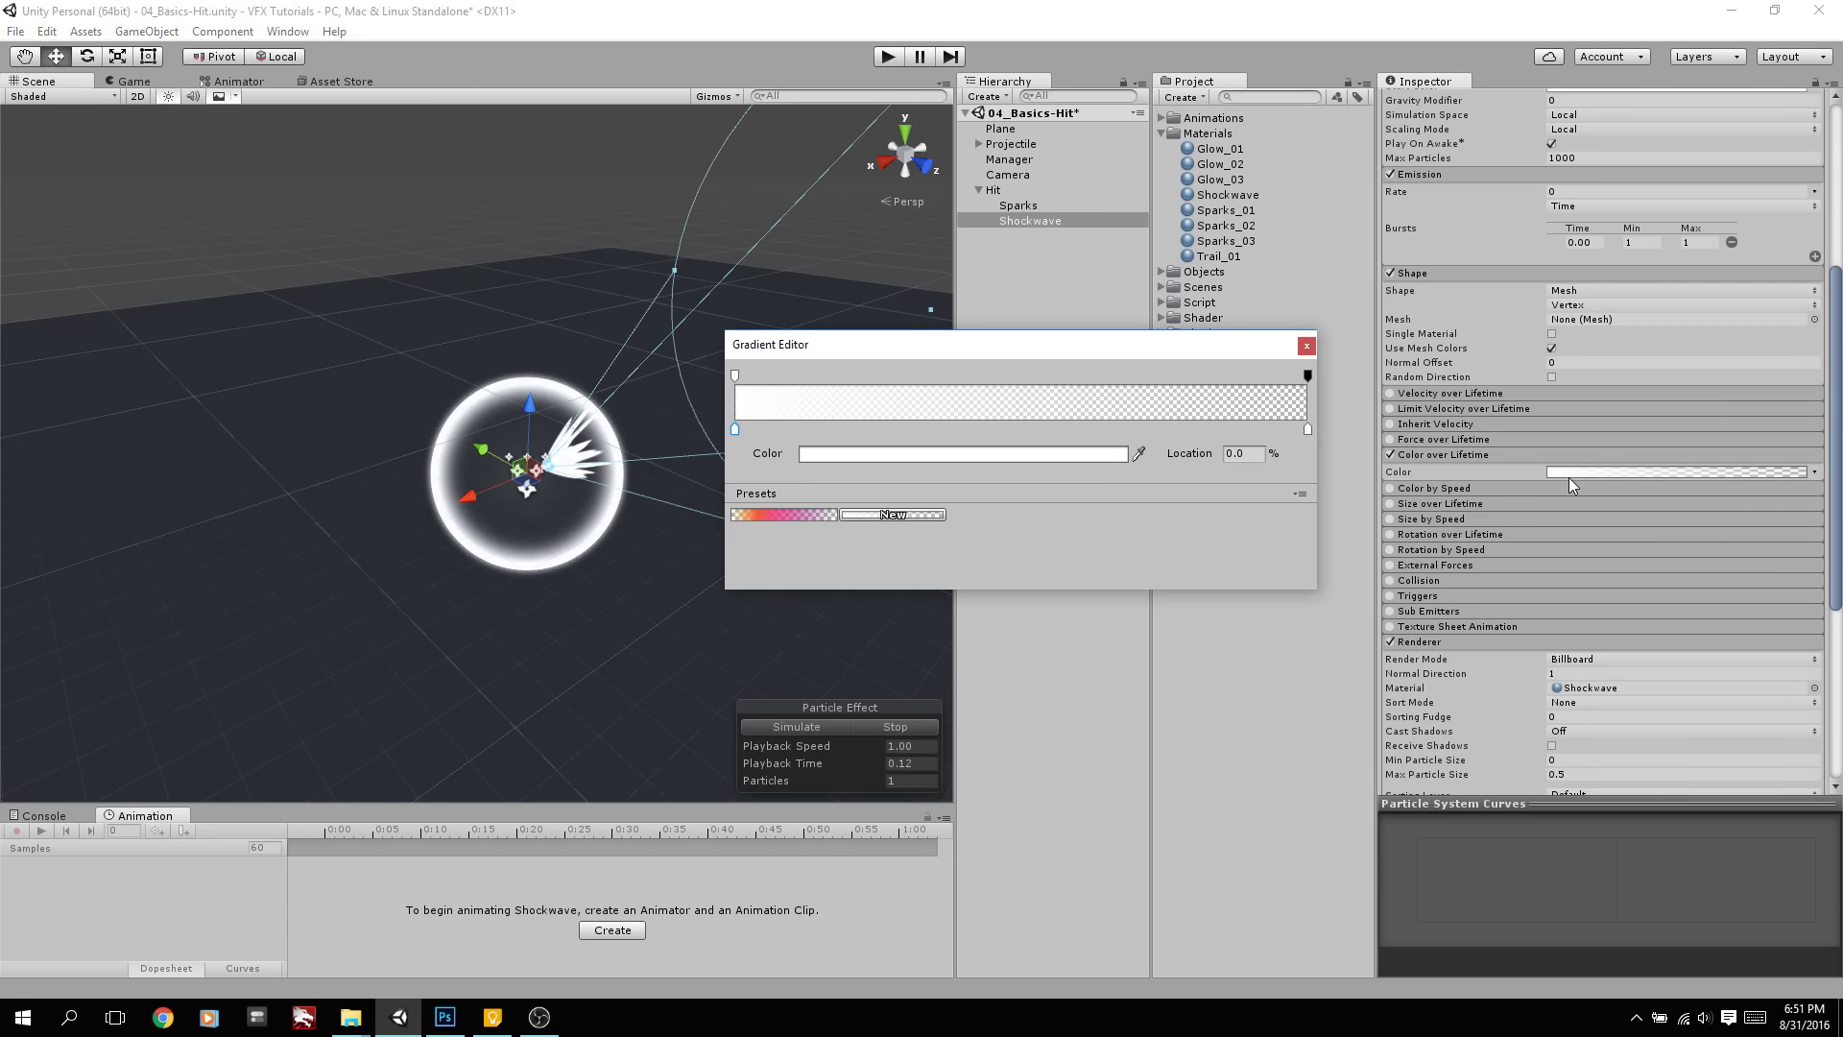
pyautogui.click(1307, 347)
pyautogui.scroll(4, 1513, 457)
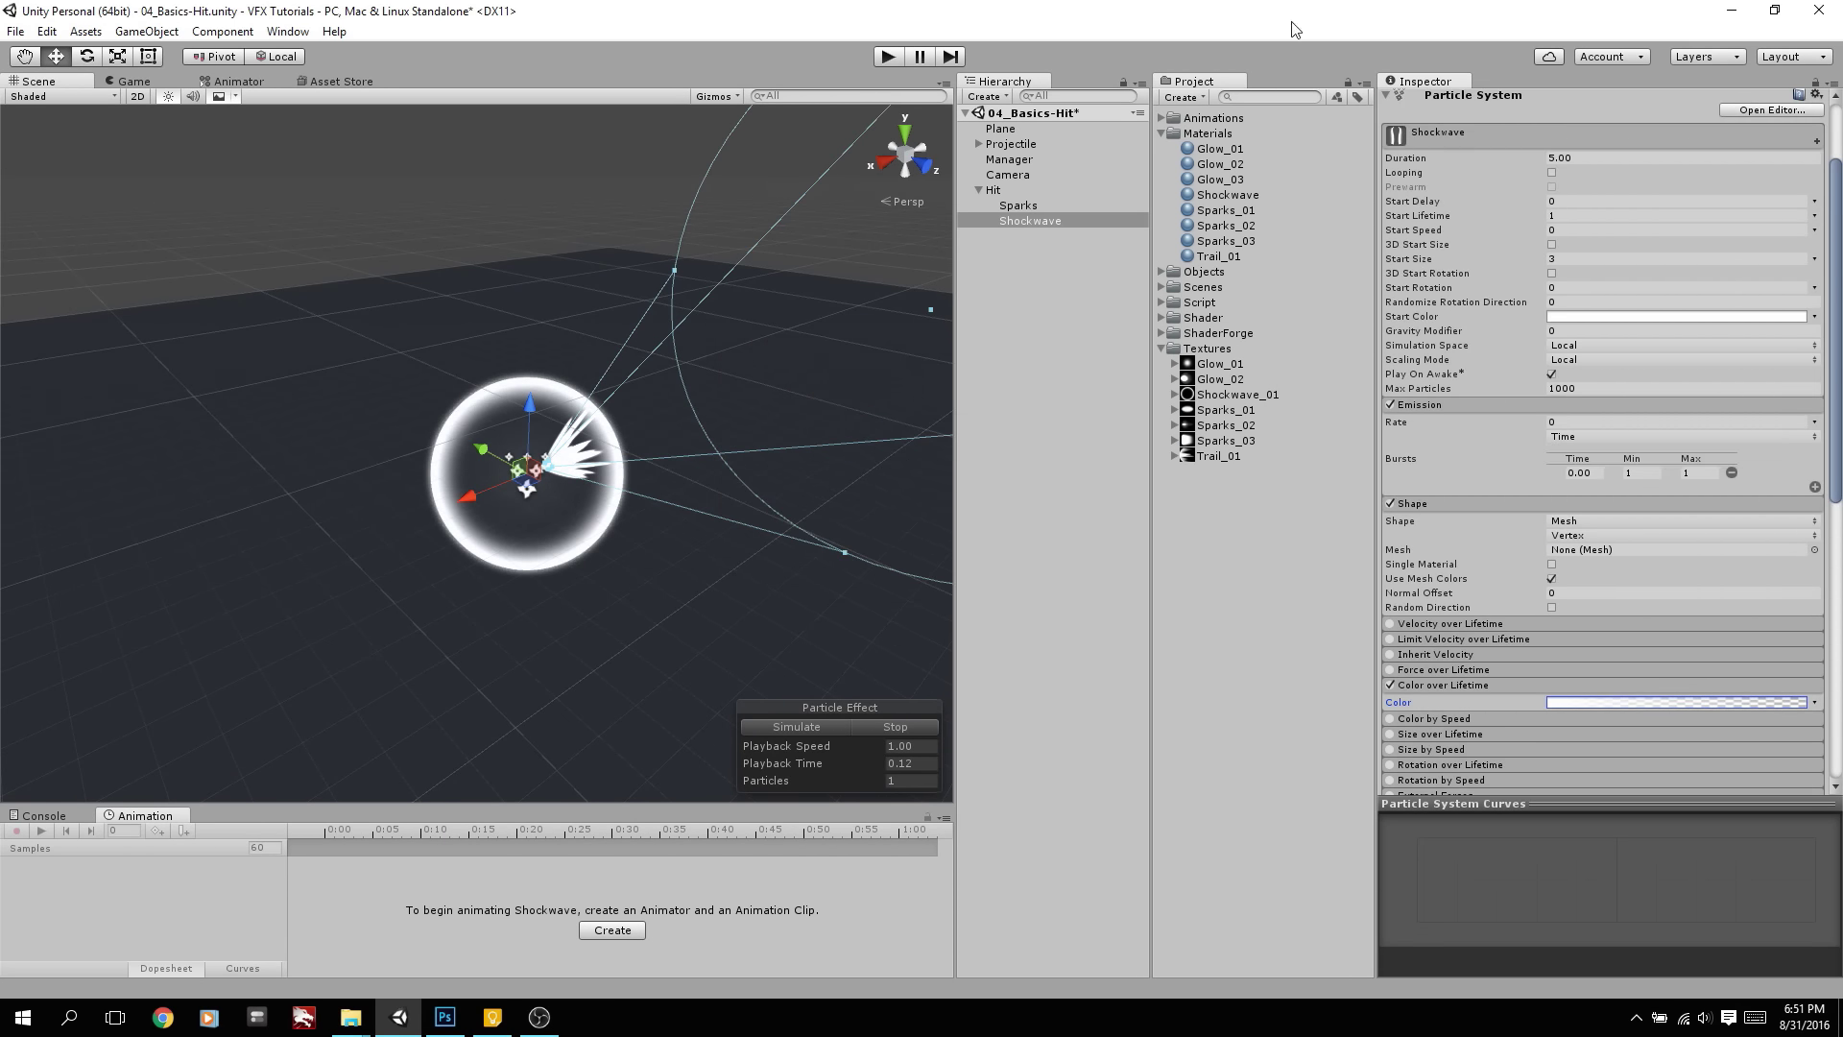
# Replay the particle effect several times to examine how the shockwave fades, and stop the simulation
pyautogui.click(858, 725)
pyautogui.click(833, 727)
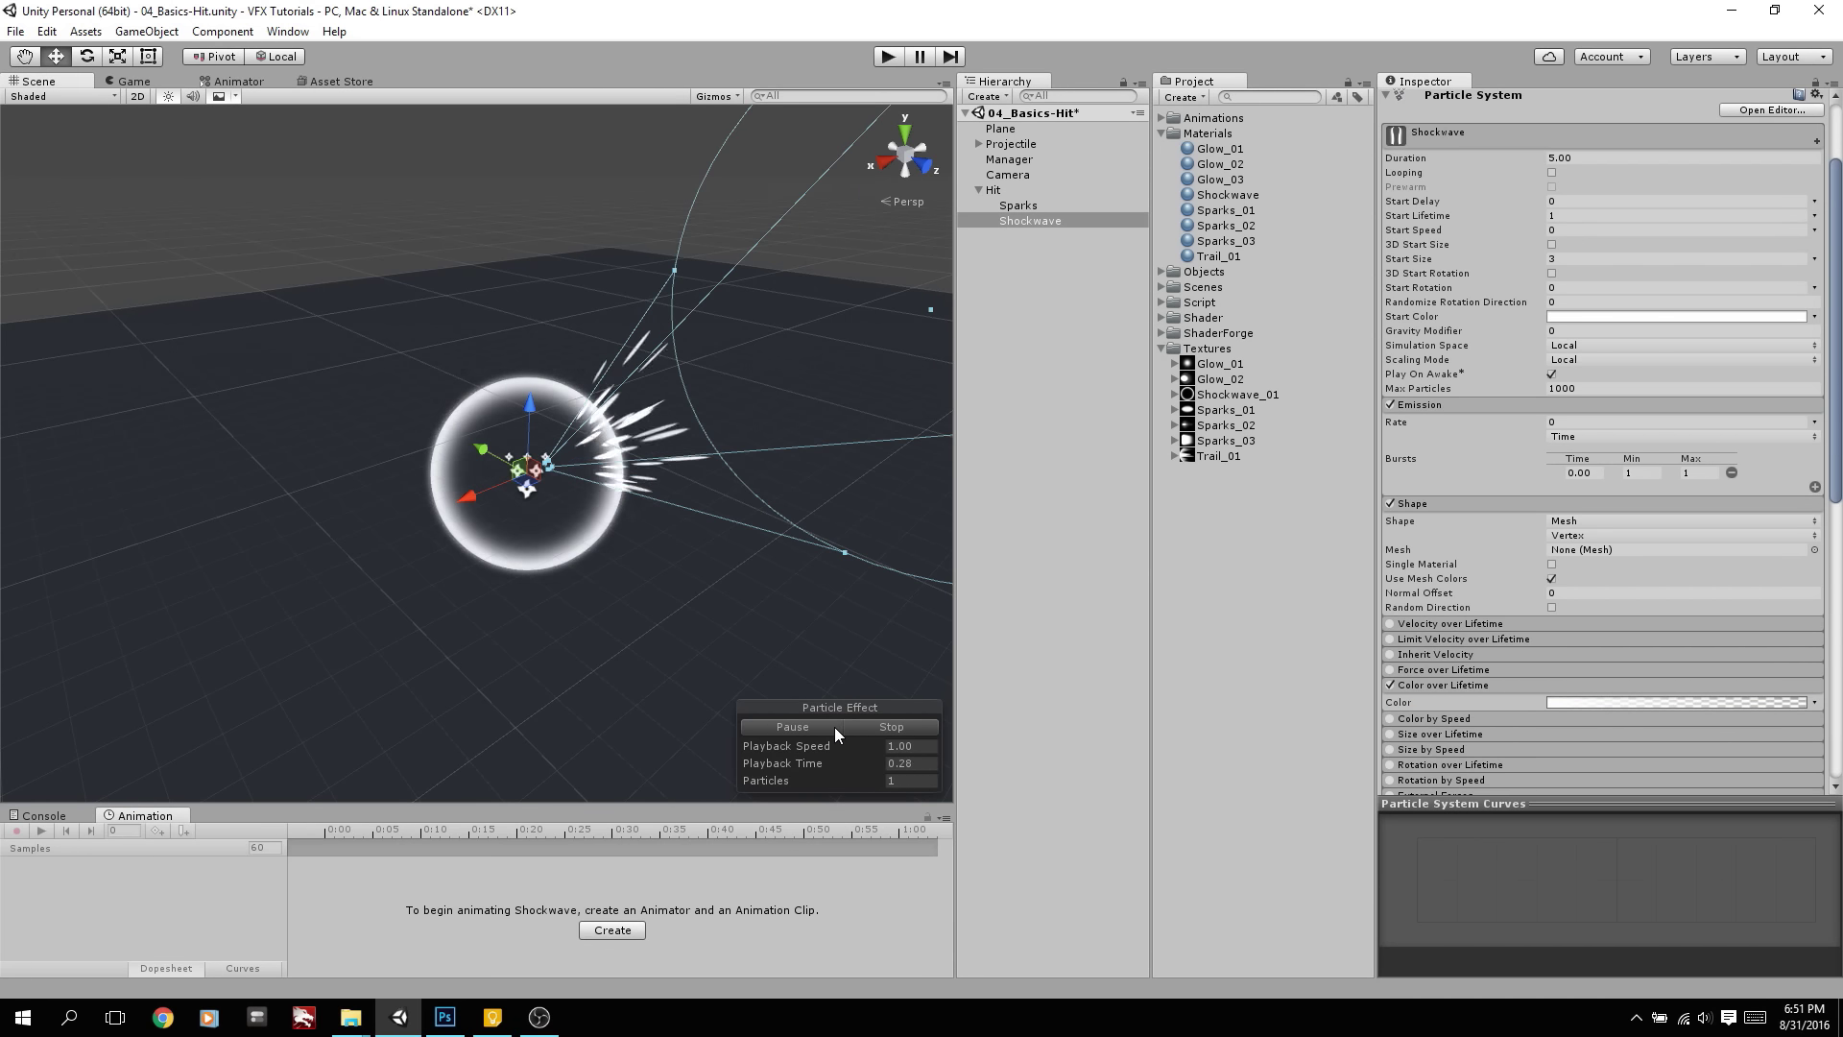
pyautogui.click(849, 730)
pyautogui.click(827, 731)
pyautogui.click(825, 733)
pyautogui.click(854, 729)
pyautogui.click(827, 729)
pyautogui.click(827, 728)
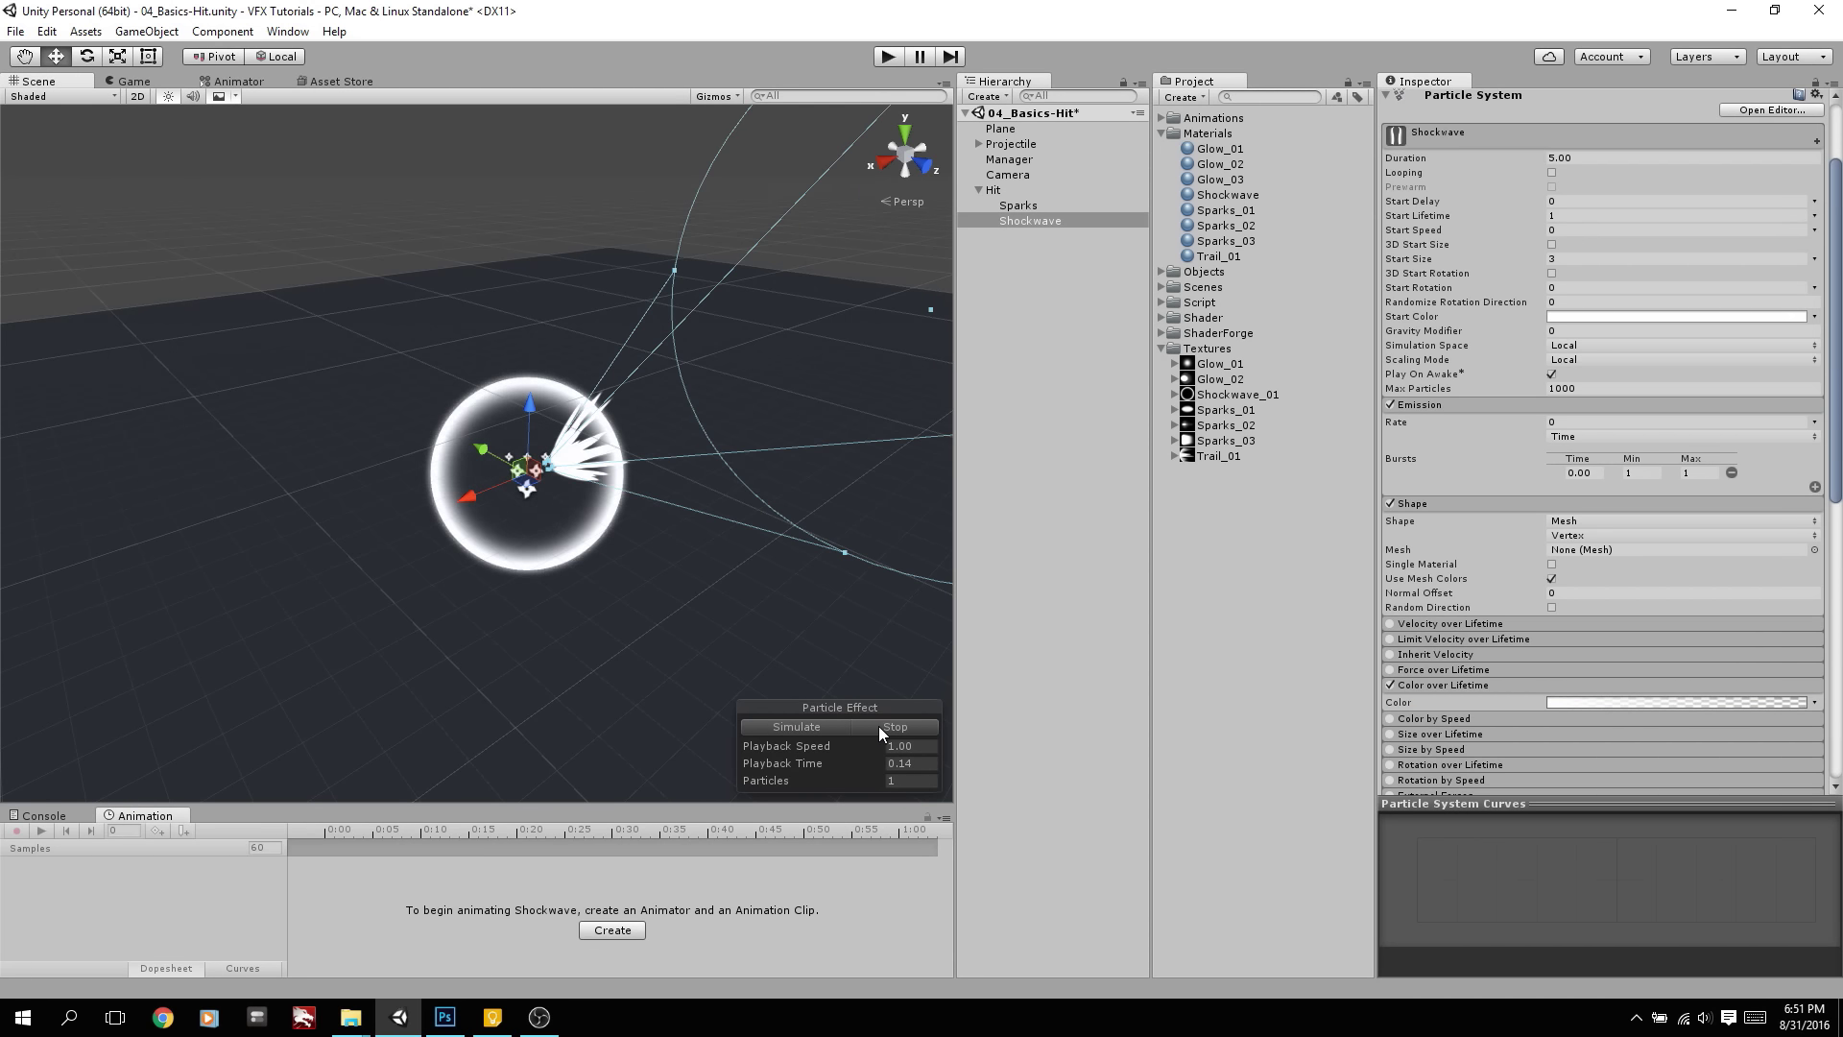
pyautogui.click(878, 726)
pyautogui.click(827, 725)
pyautogui.click(828, 726)
pyautogui.keyDown('alt'); pyautogui.moveTo(768, 672); pyautogui.dragTo(828, 645); pyautogui.keyUp('alt')
pyautogui.scroll(-3, 1459, 526)
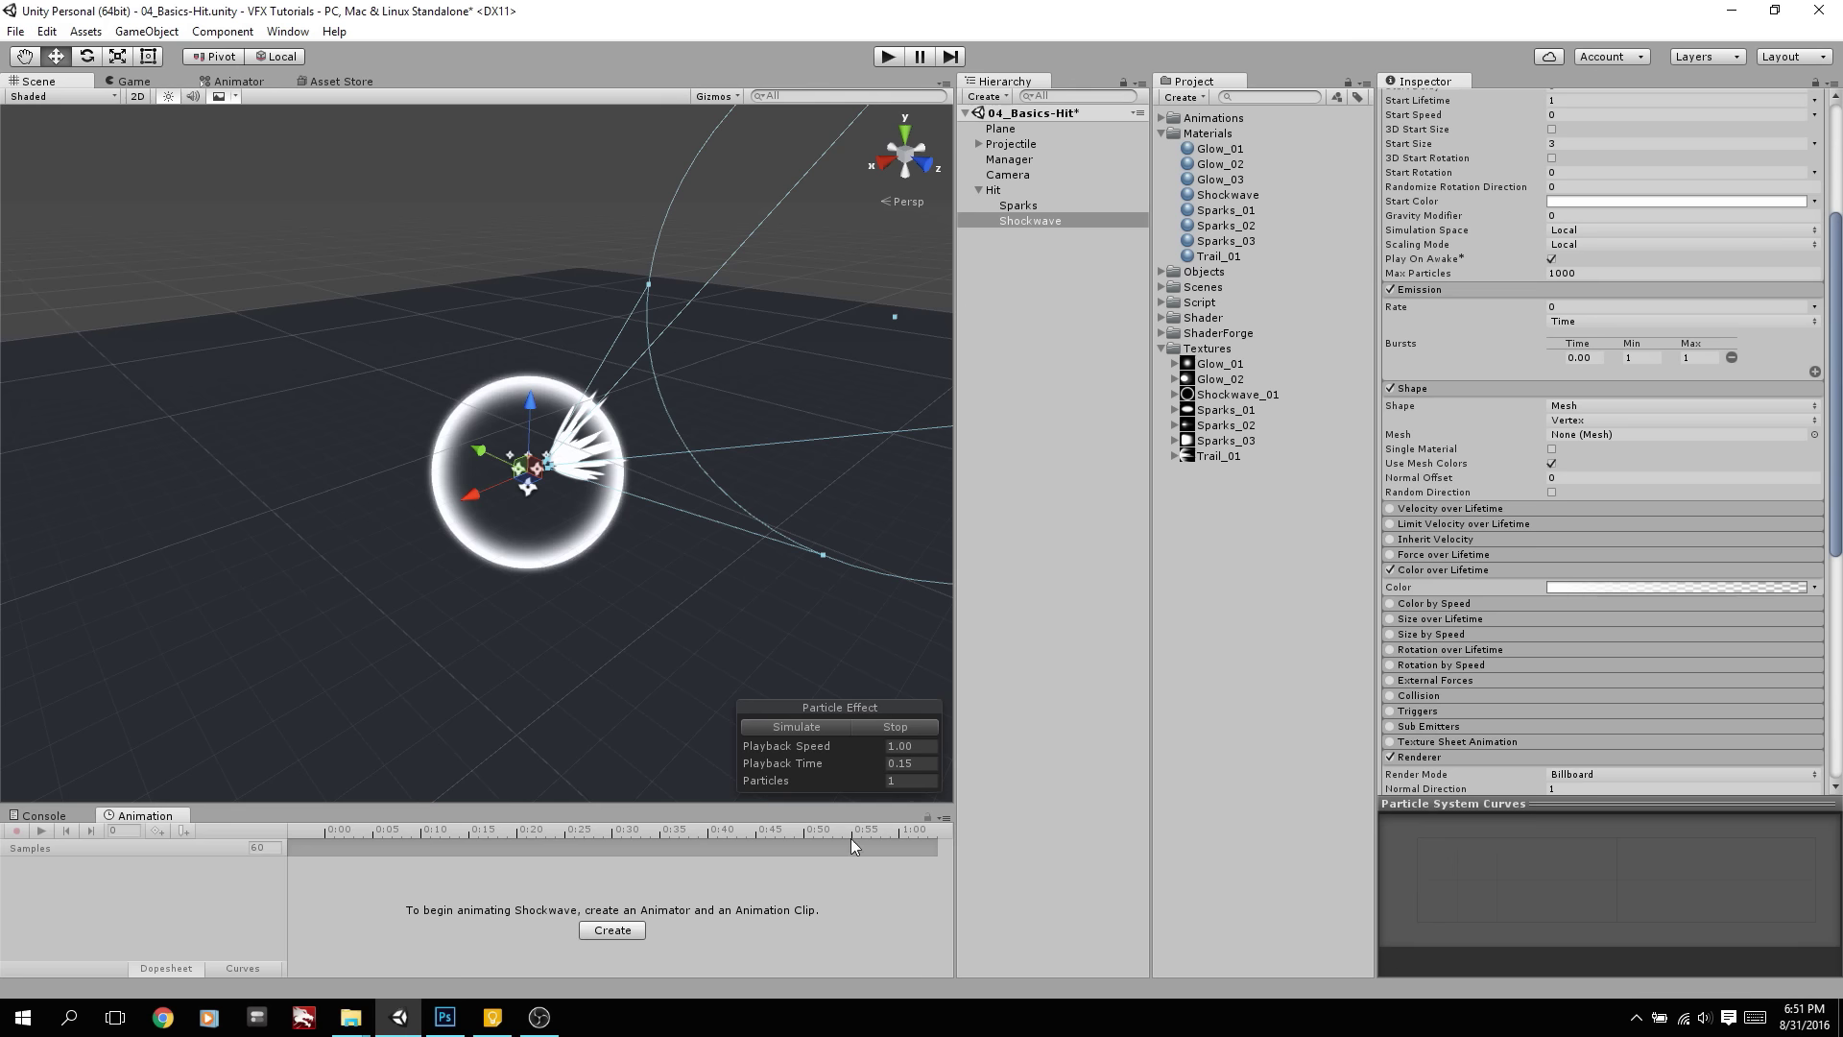
pyautogui.click(848, 729)
pyautogui.click(868, 727)
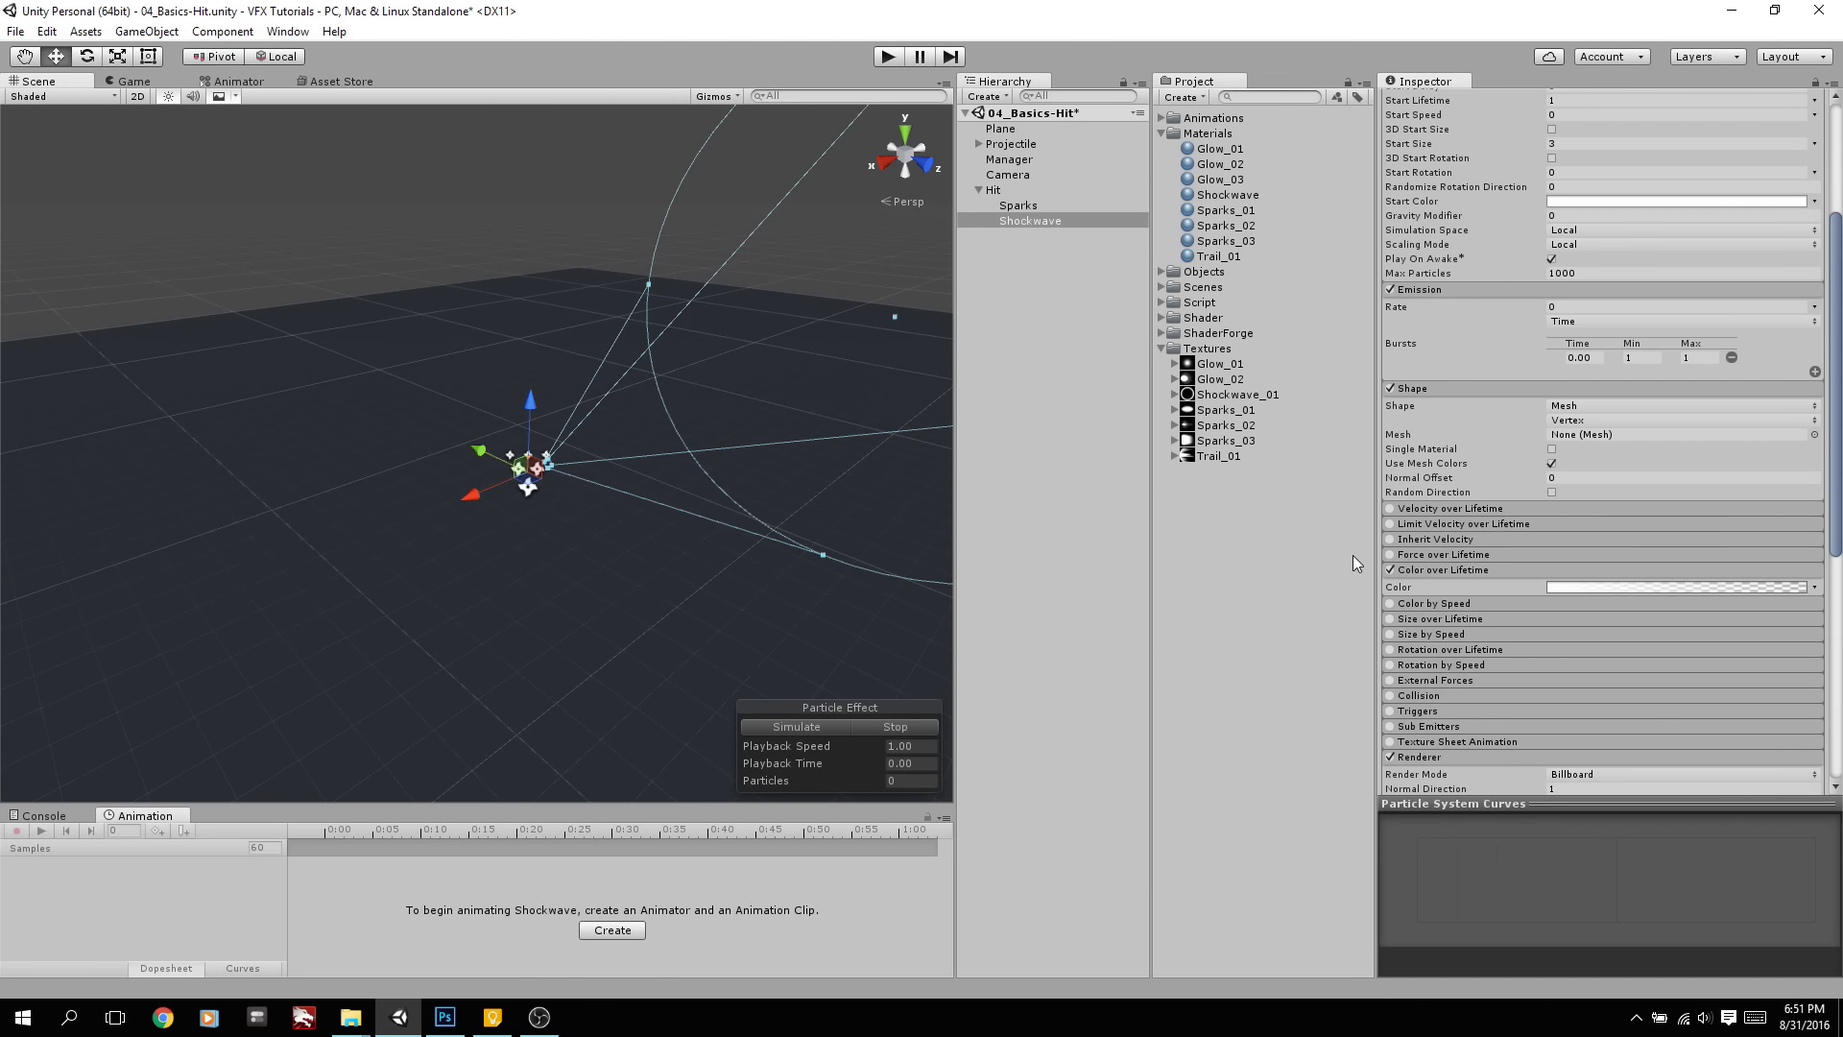
# Enable the Shockwave's Size over Lifetime with a fast-rising curve from 0 to 1, bent at about 0.17 and 0.73, and preview it
pyautogui.click(1391, 618)
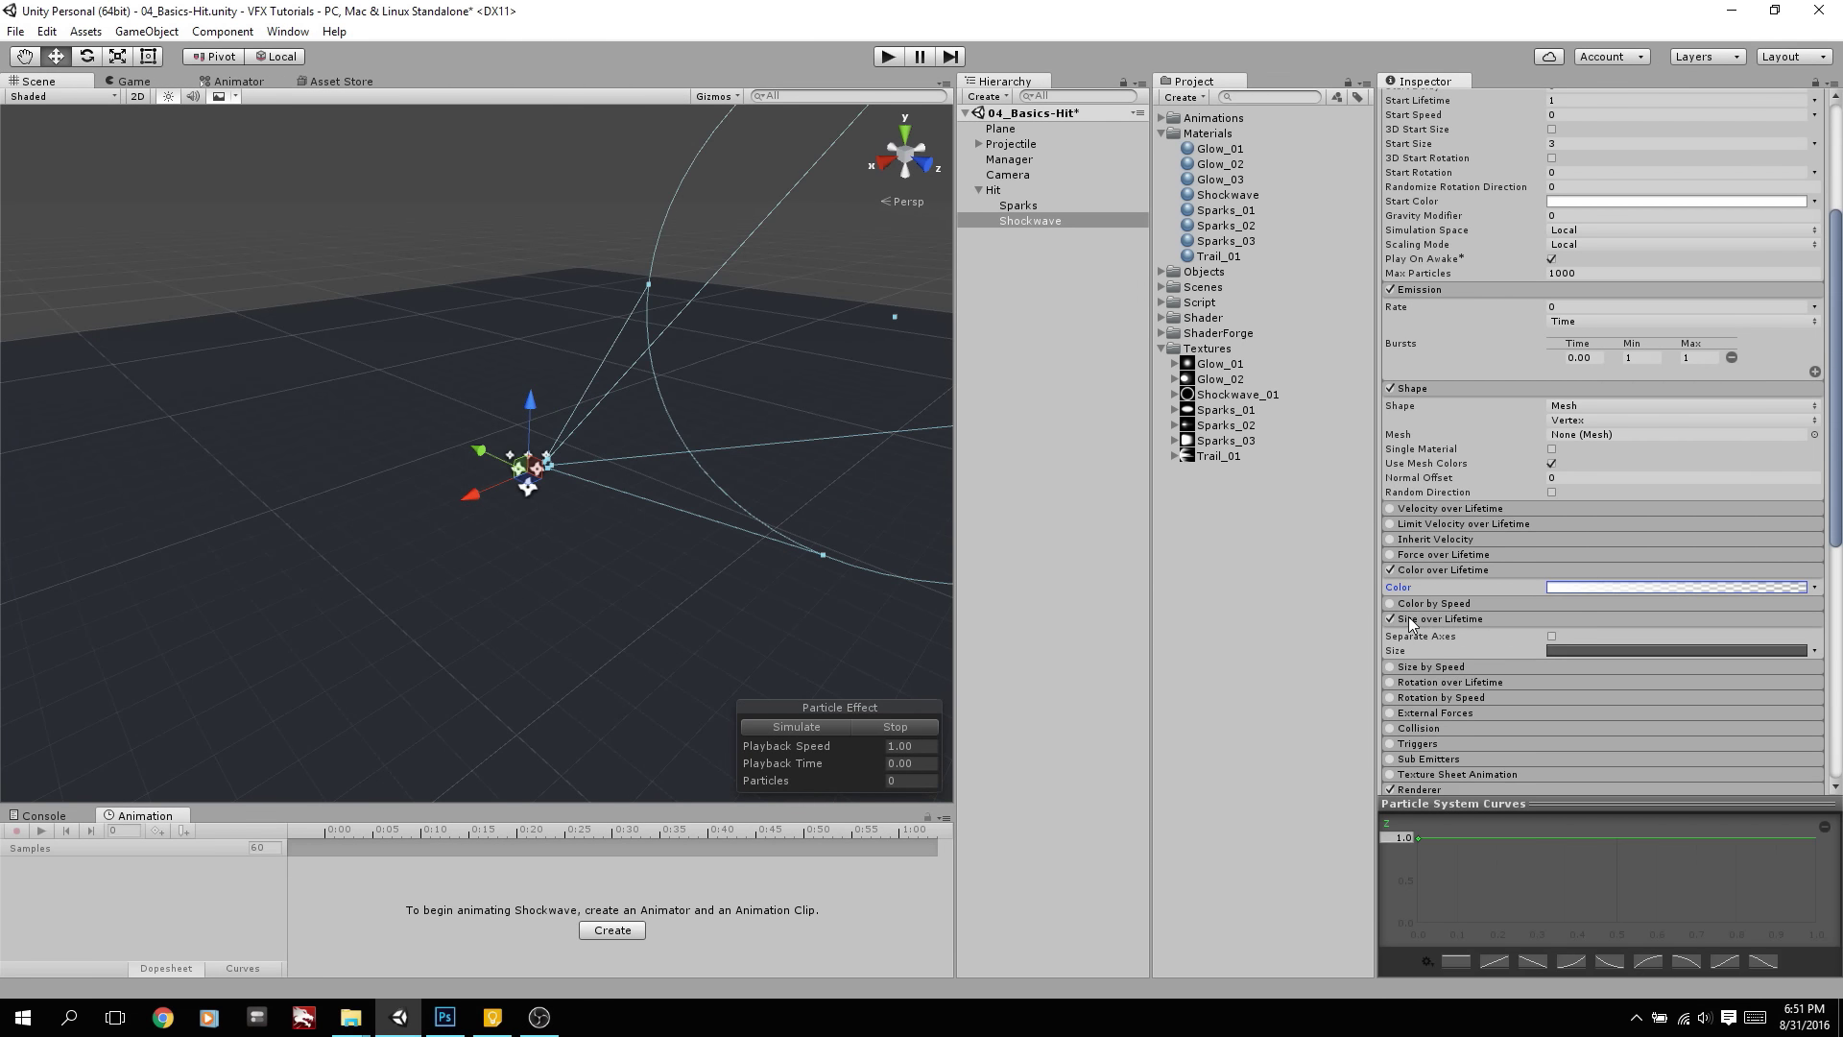
pyautogui.click(1593, 646)
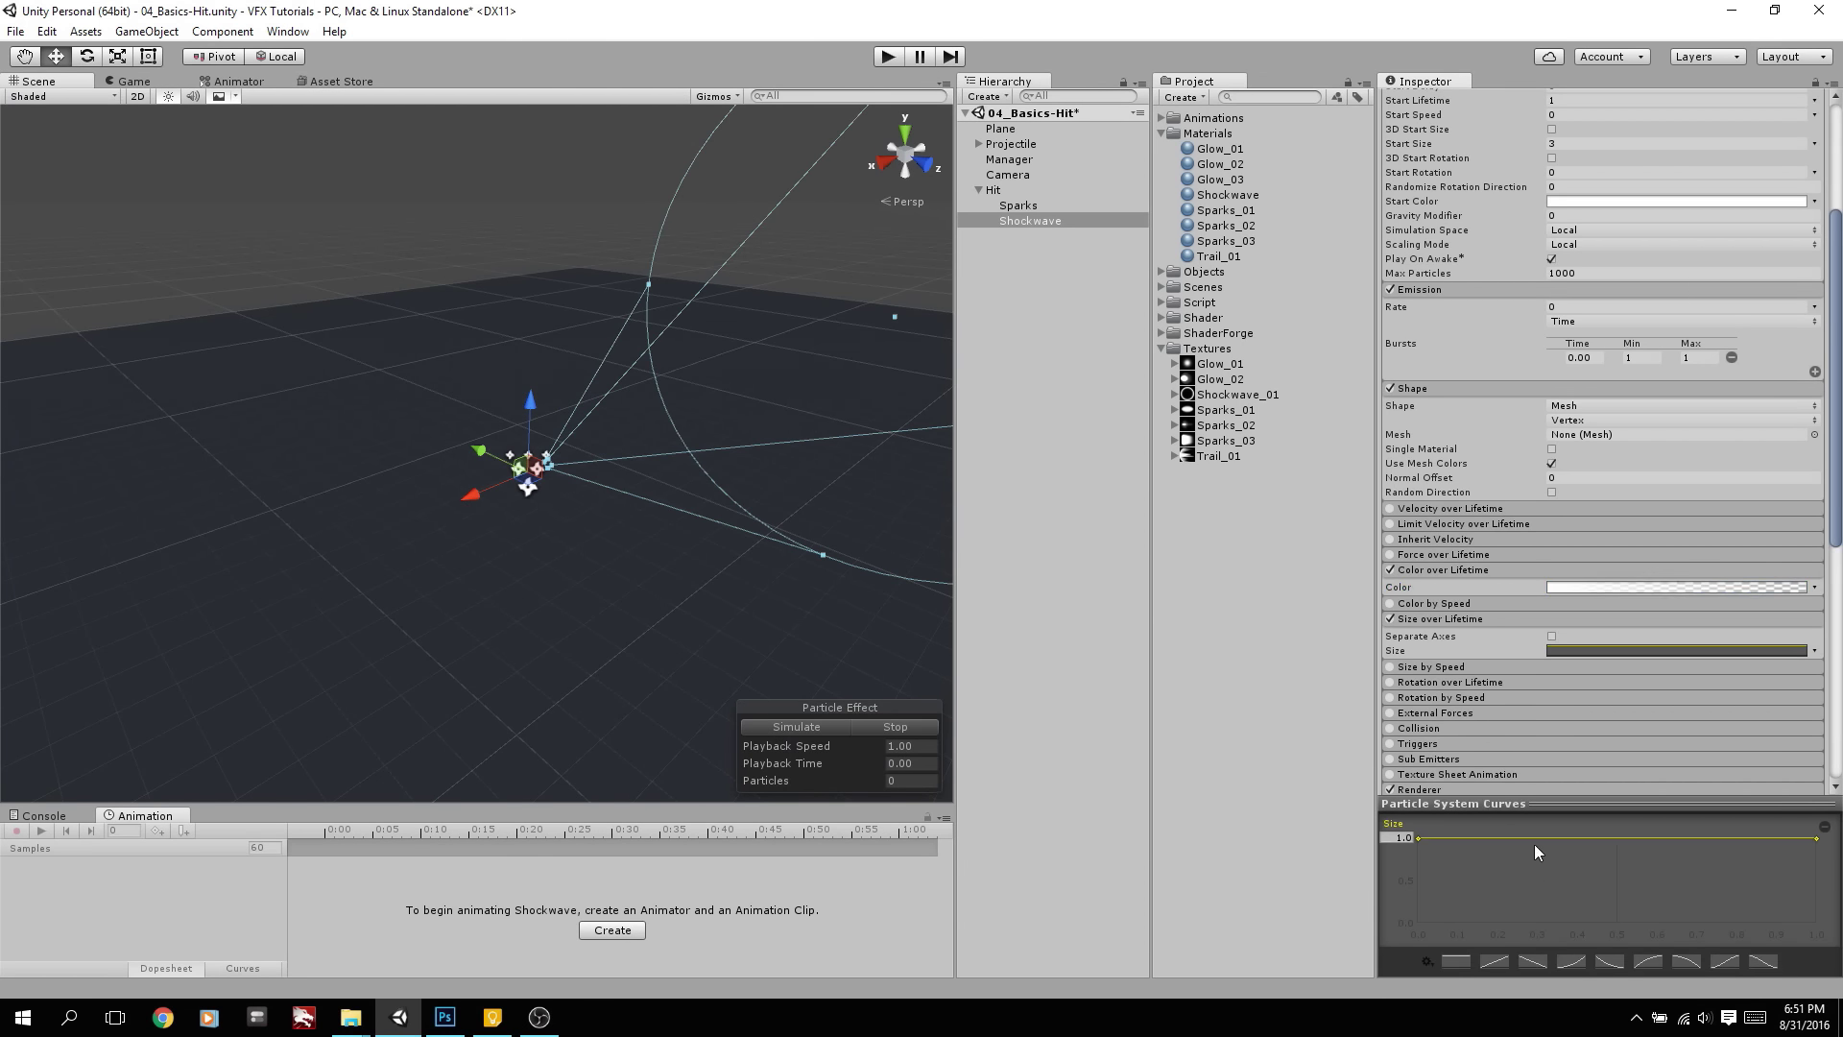
pyautogui.moveTo(1501, 807); pyautogui.dragTo(1503, 625)
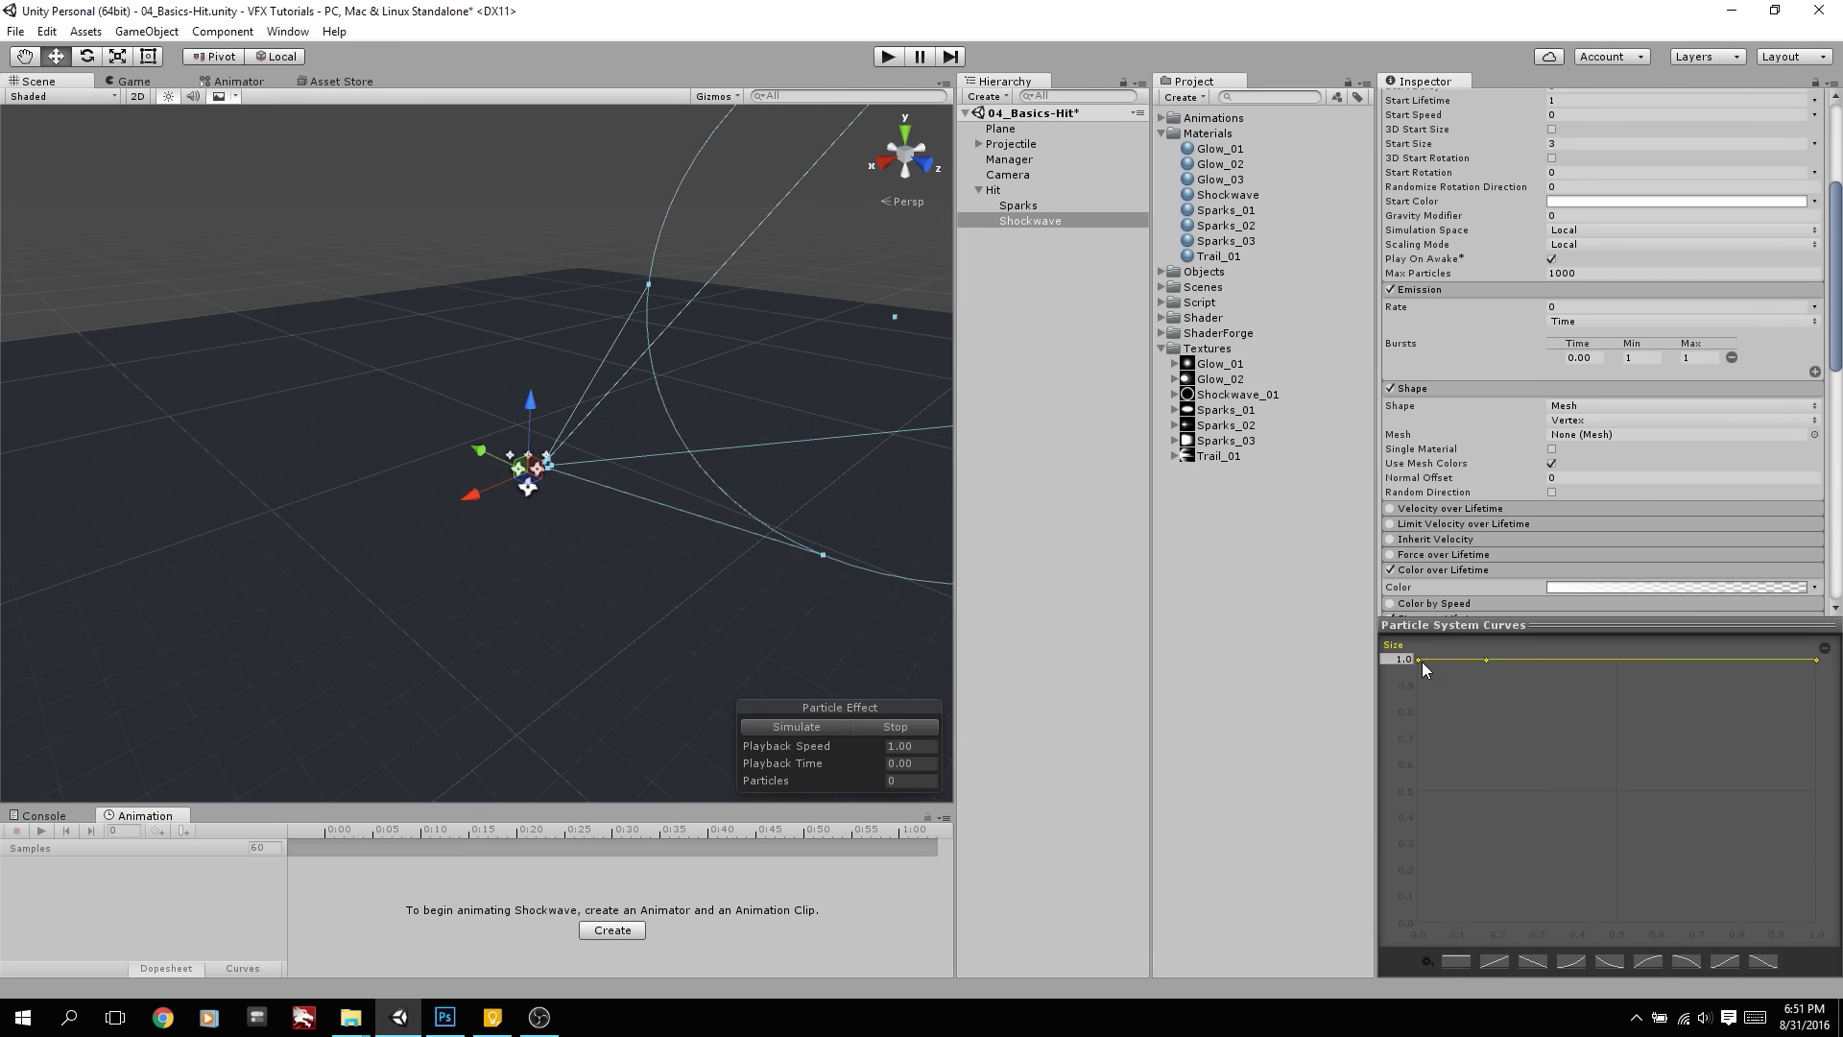
pyautogui.moveTo(1421, 661); pyautogui.dragTo(1430, 849)
pyautogui.moveTo(1490, 660); pyautogui.dragTo(1555, 691)
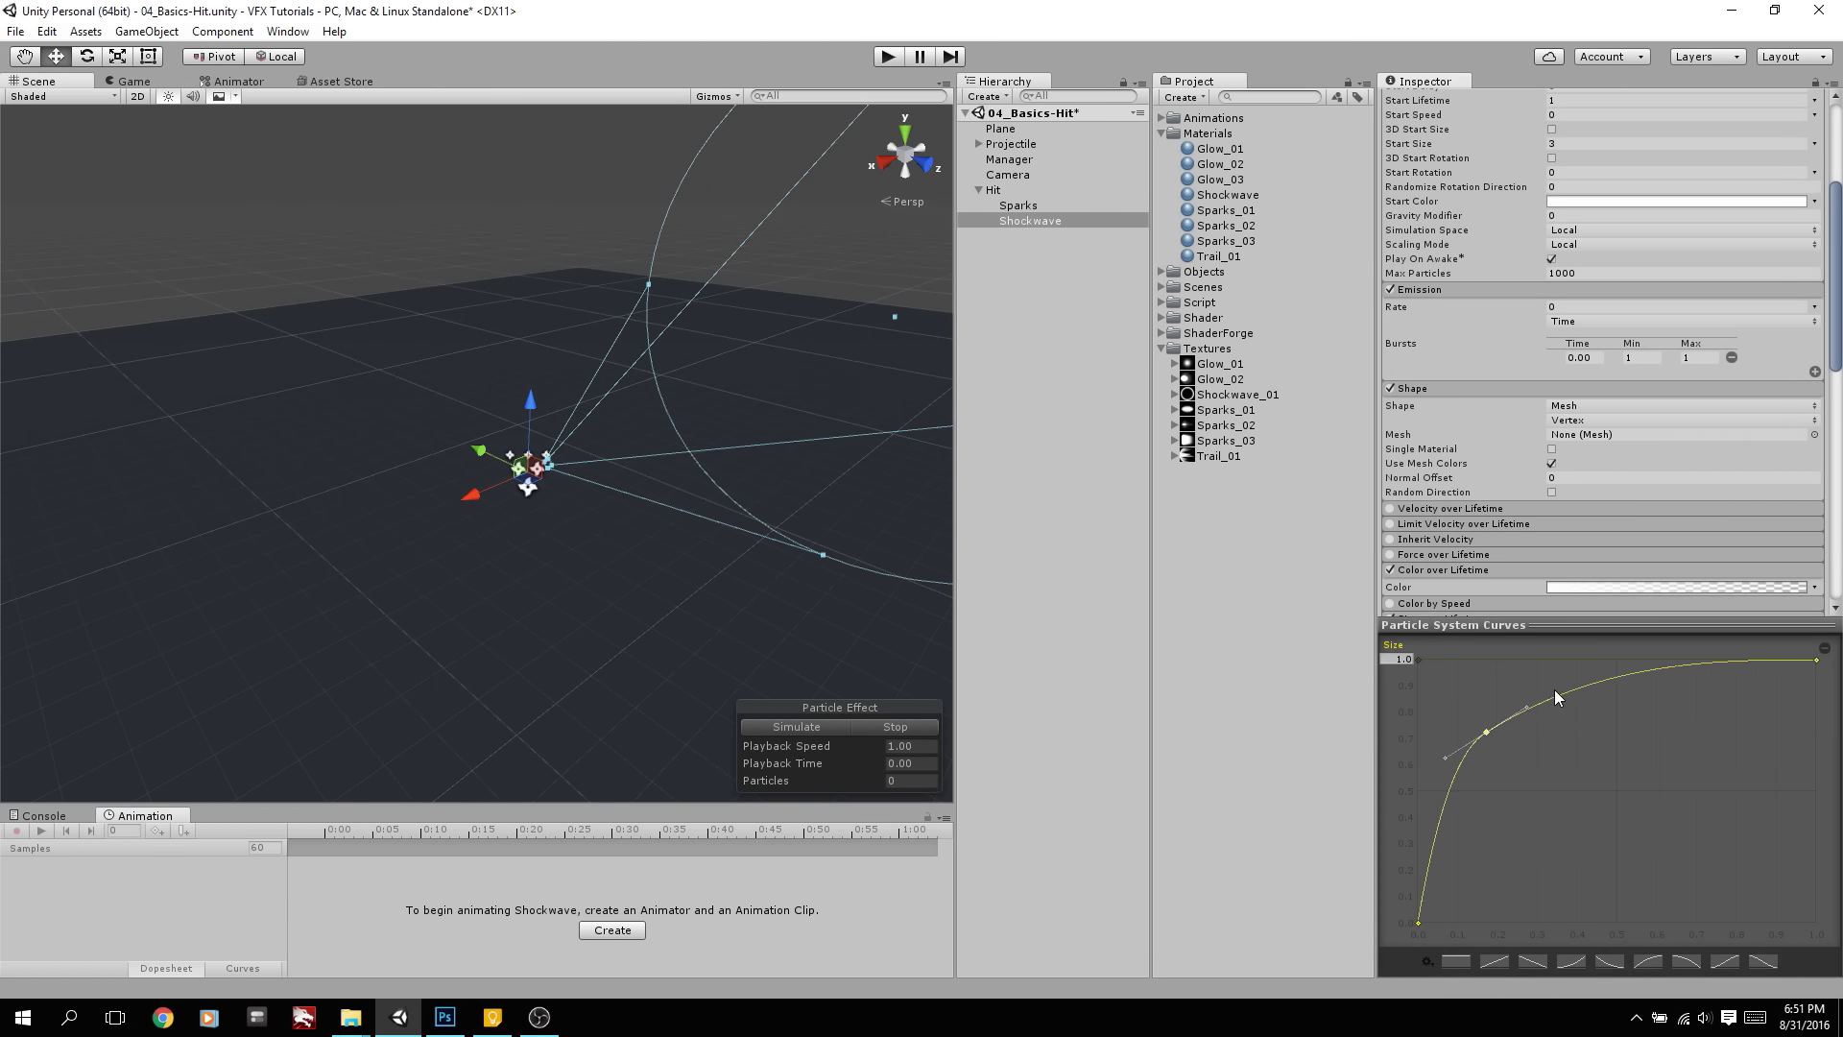
pyautogui.click(1565, 733)
pyautogui.click(847, 726)
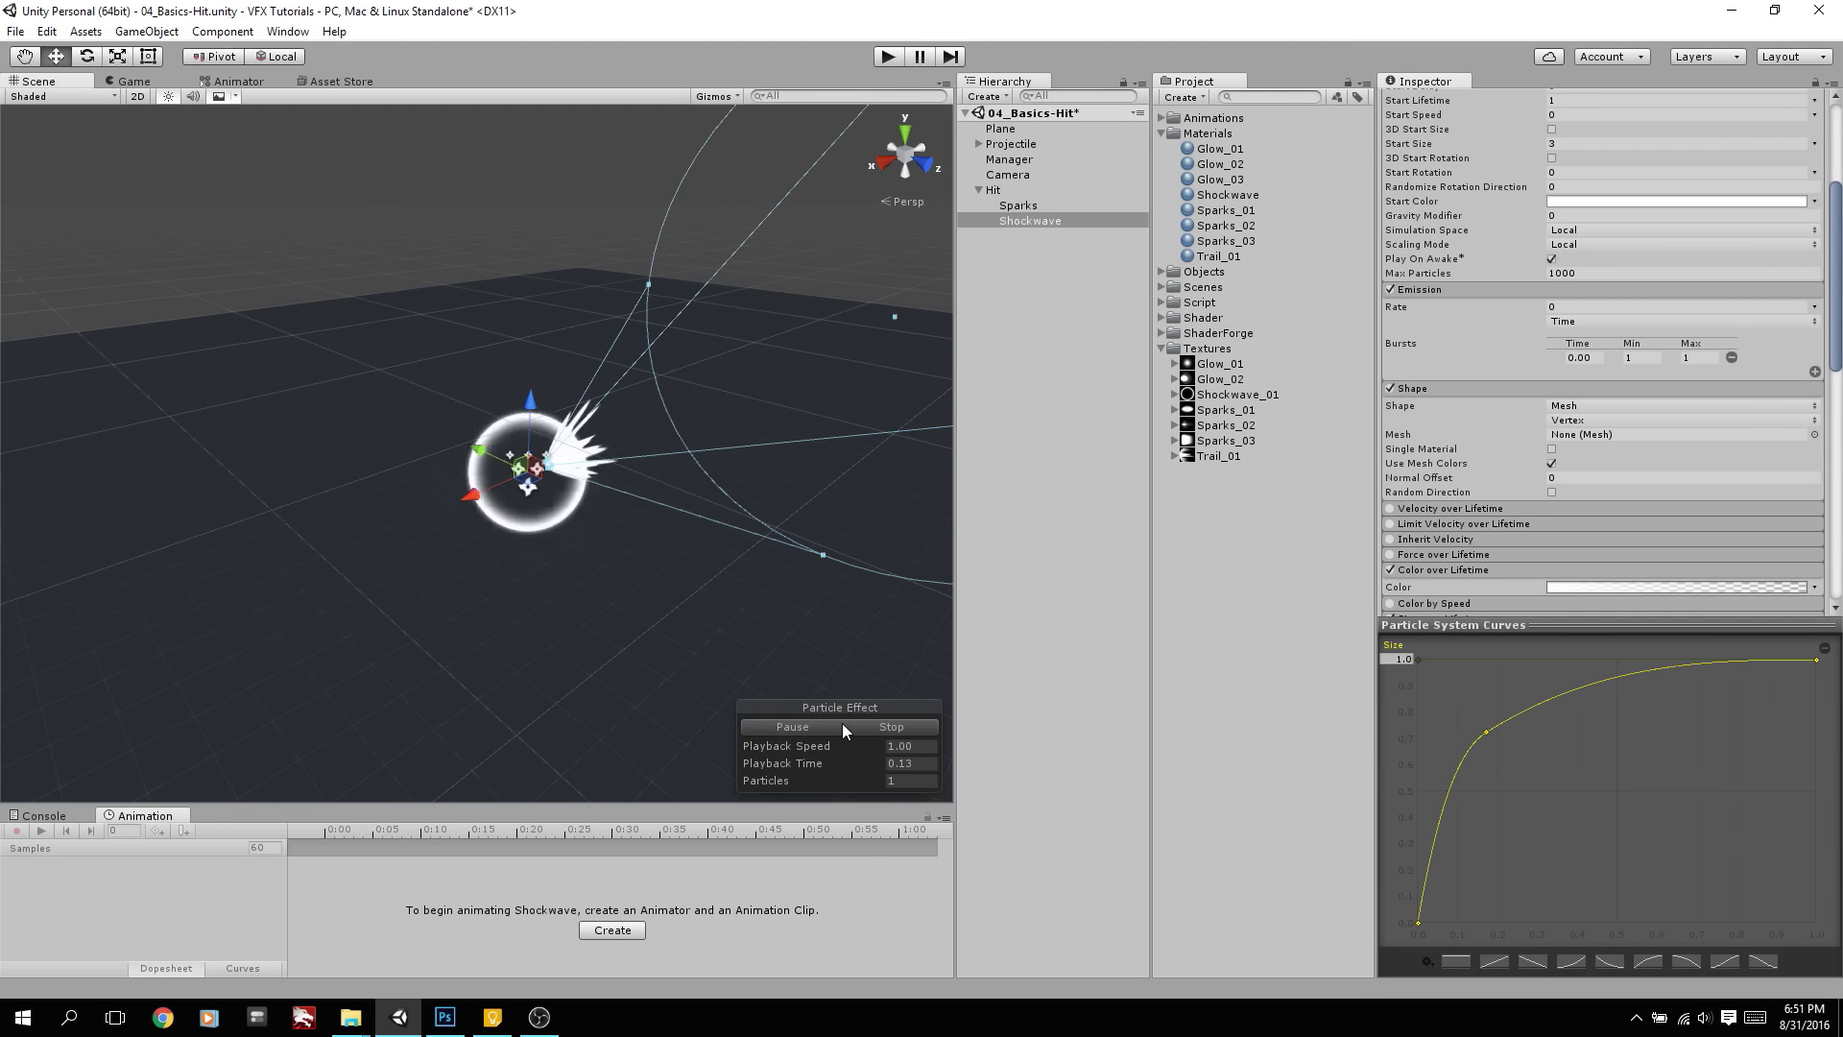
pyautogui.click(835, 726)
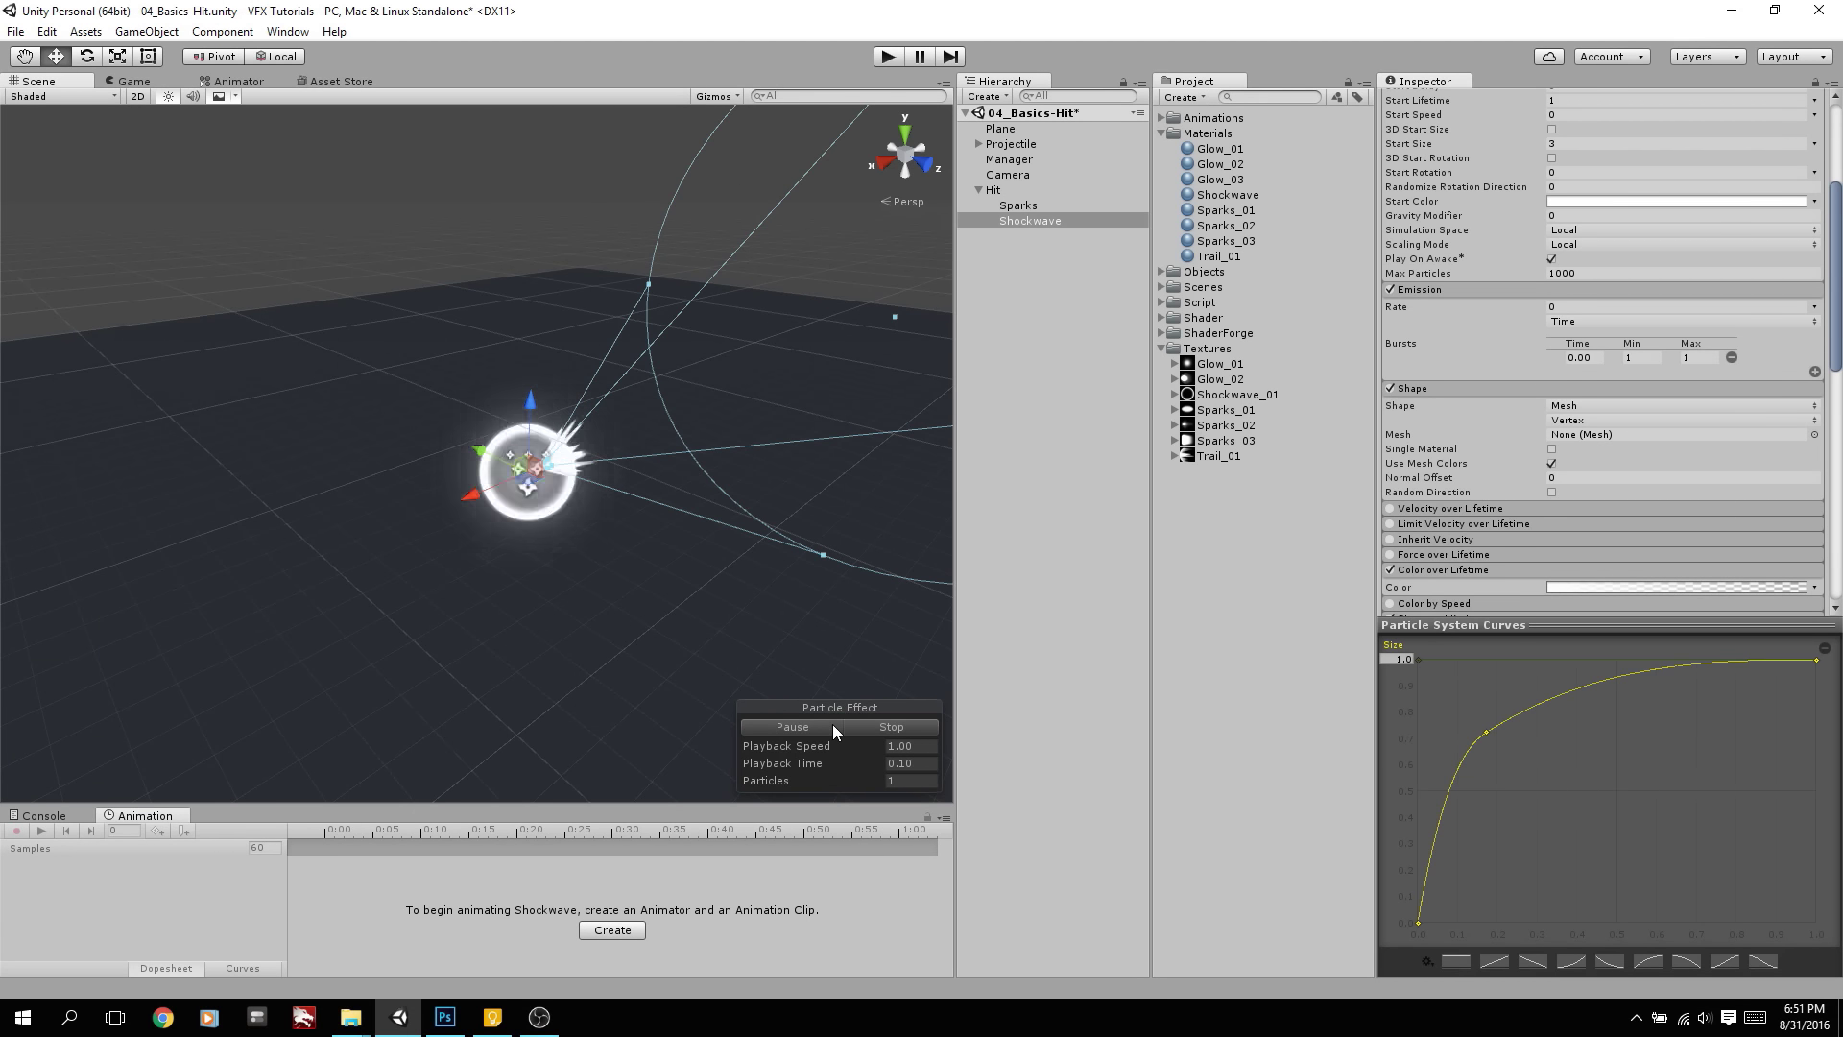
pyautogui.click(837, 726)
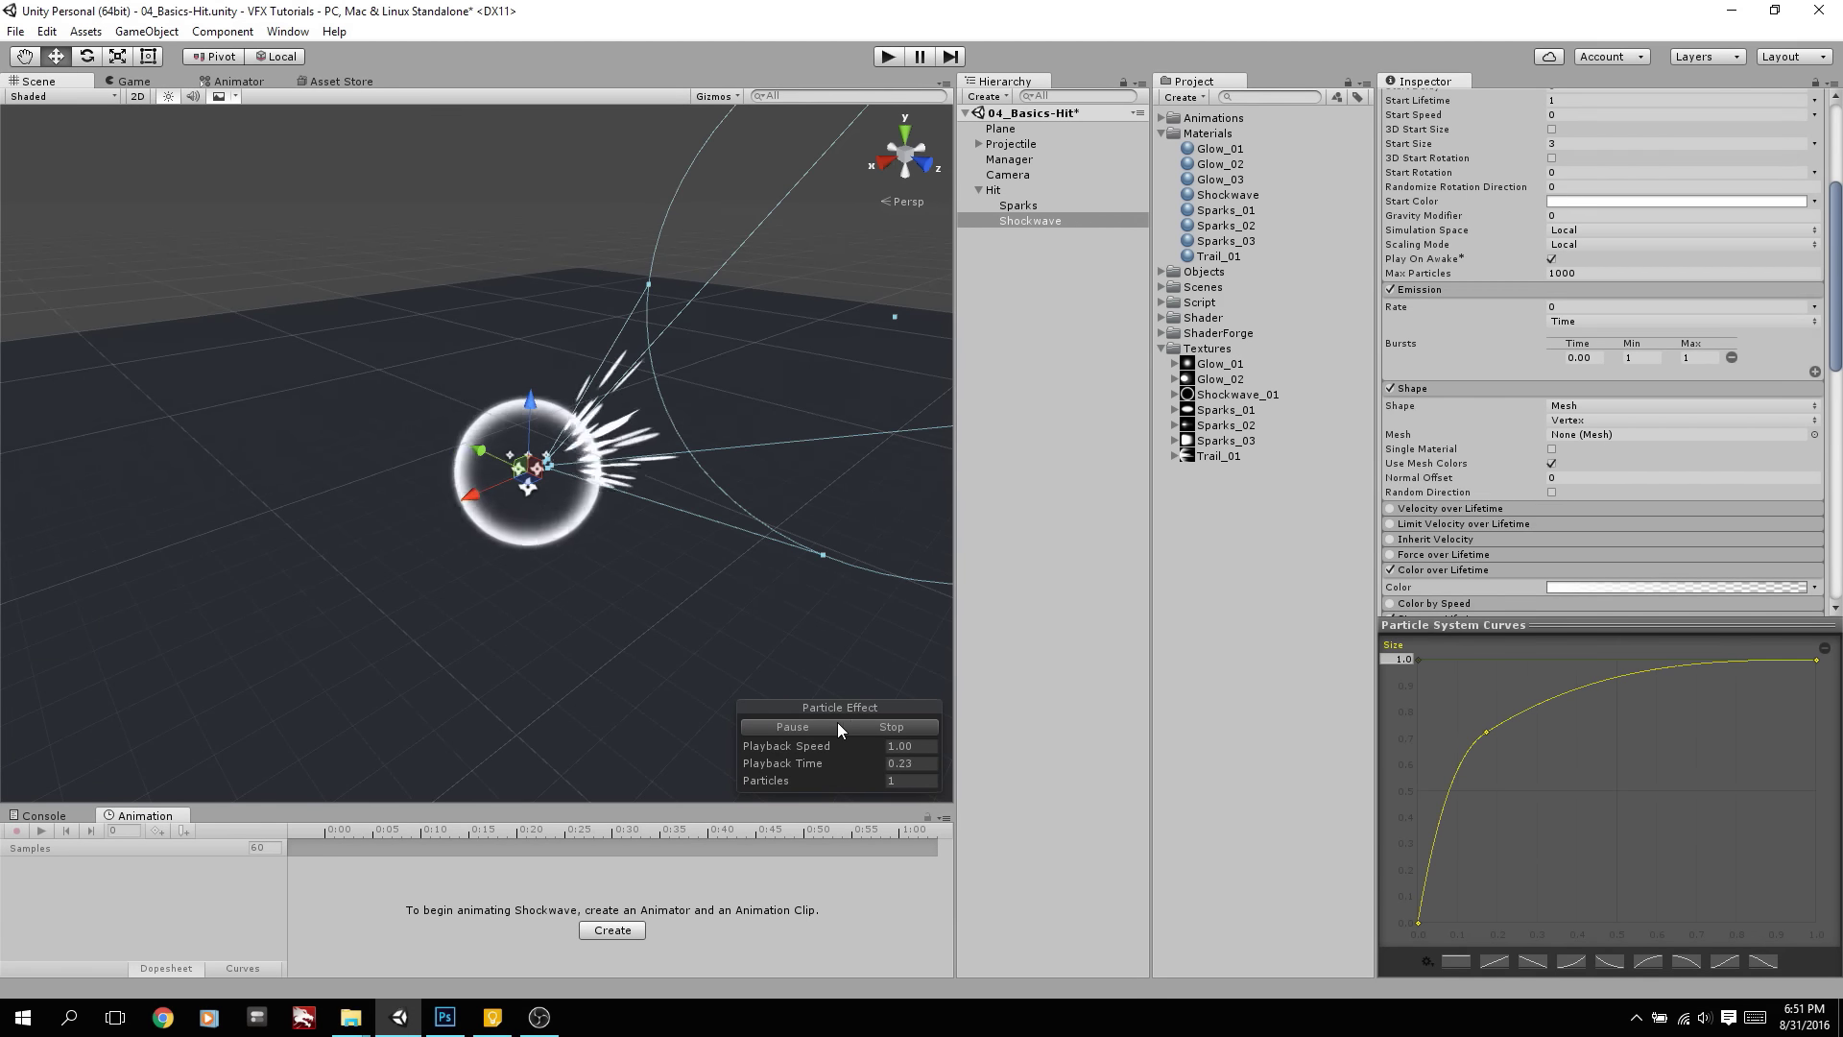
pyautogui.click(874, 726)
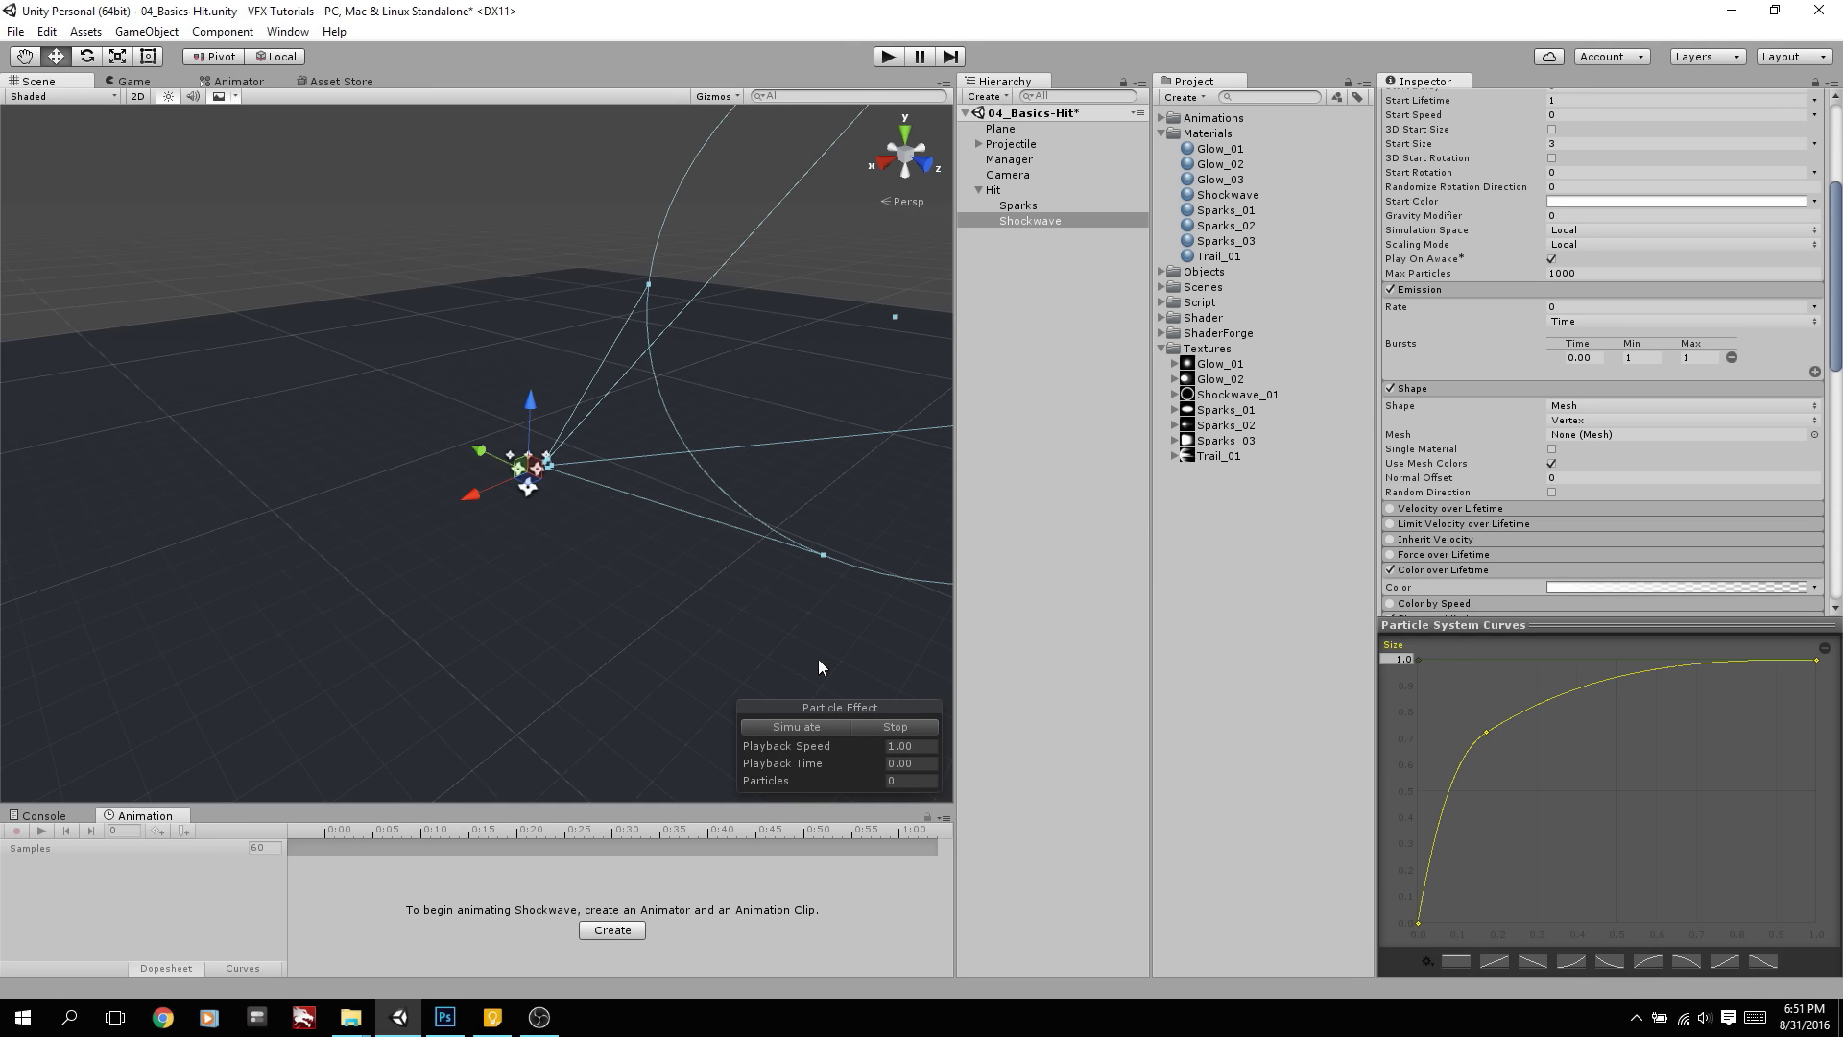
# Hide the particle system icons in the Scene view and replay the hit effect
pyautogui.click(718, 96)
pyautogui.click(820, 114)
pyautogui.click(832, 725)
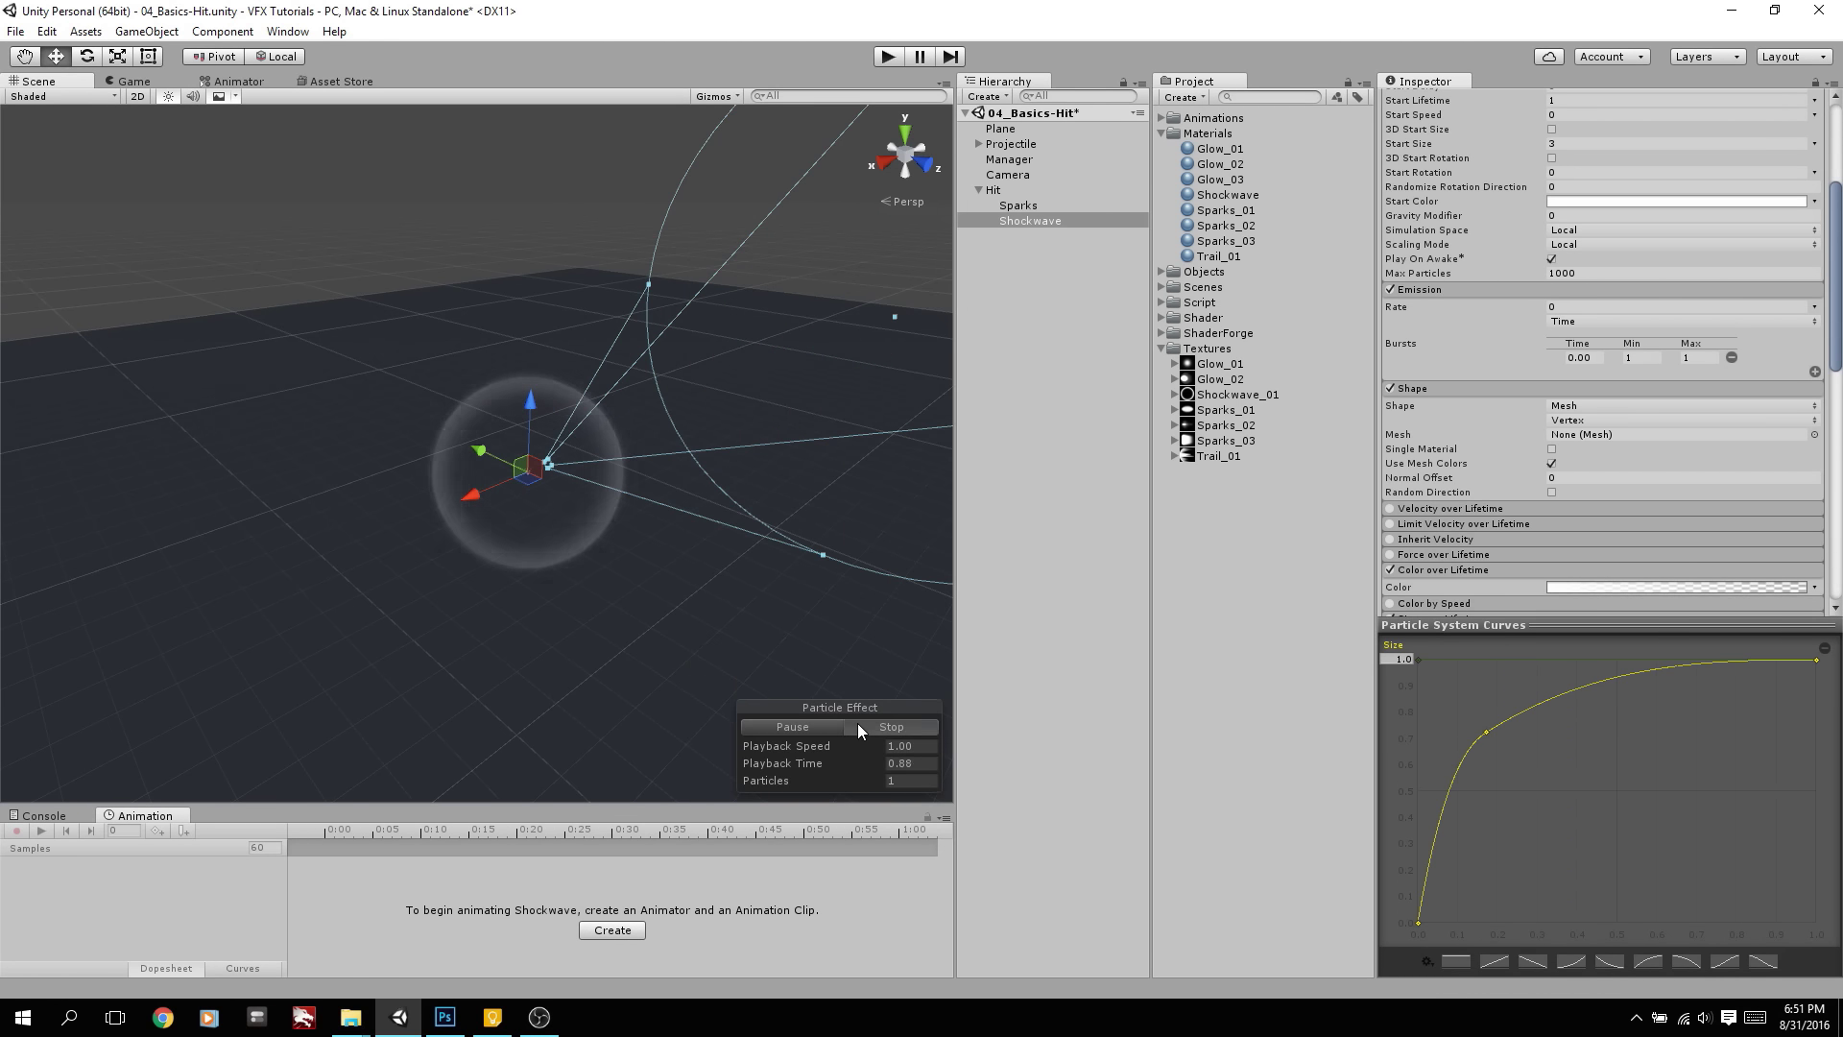
pyautogui.click(856, 724)
pyautogui.click(837, 725)
pyautogui.click(855, 726)
pyautogui.click(824, 727)
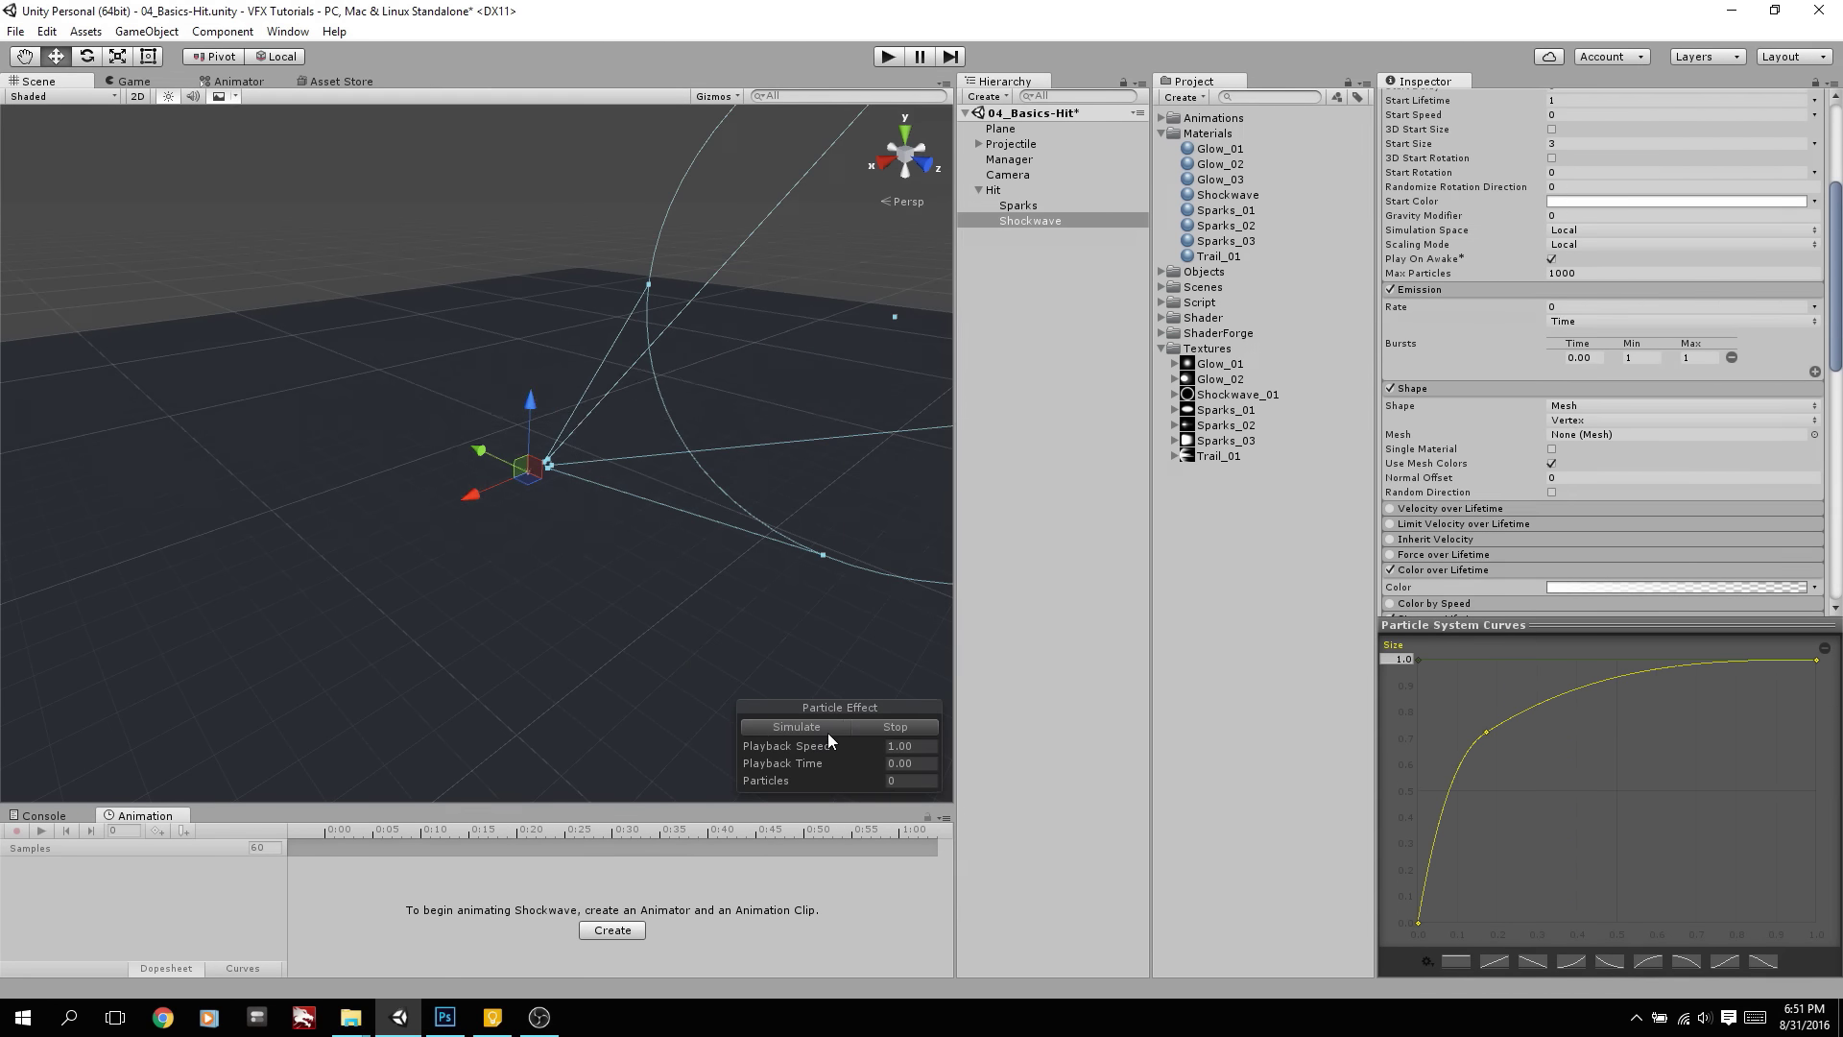
pyautogui.click(820, 732)
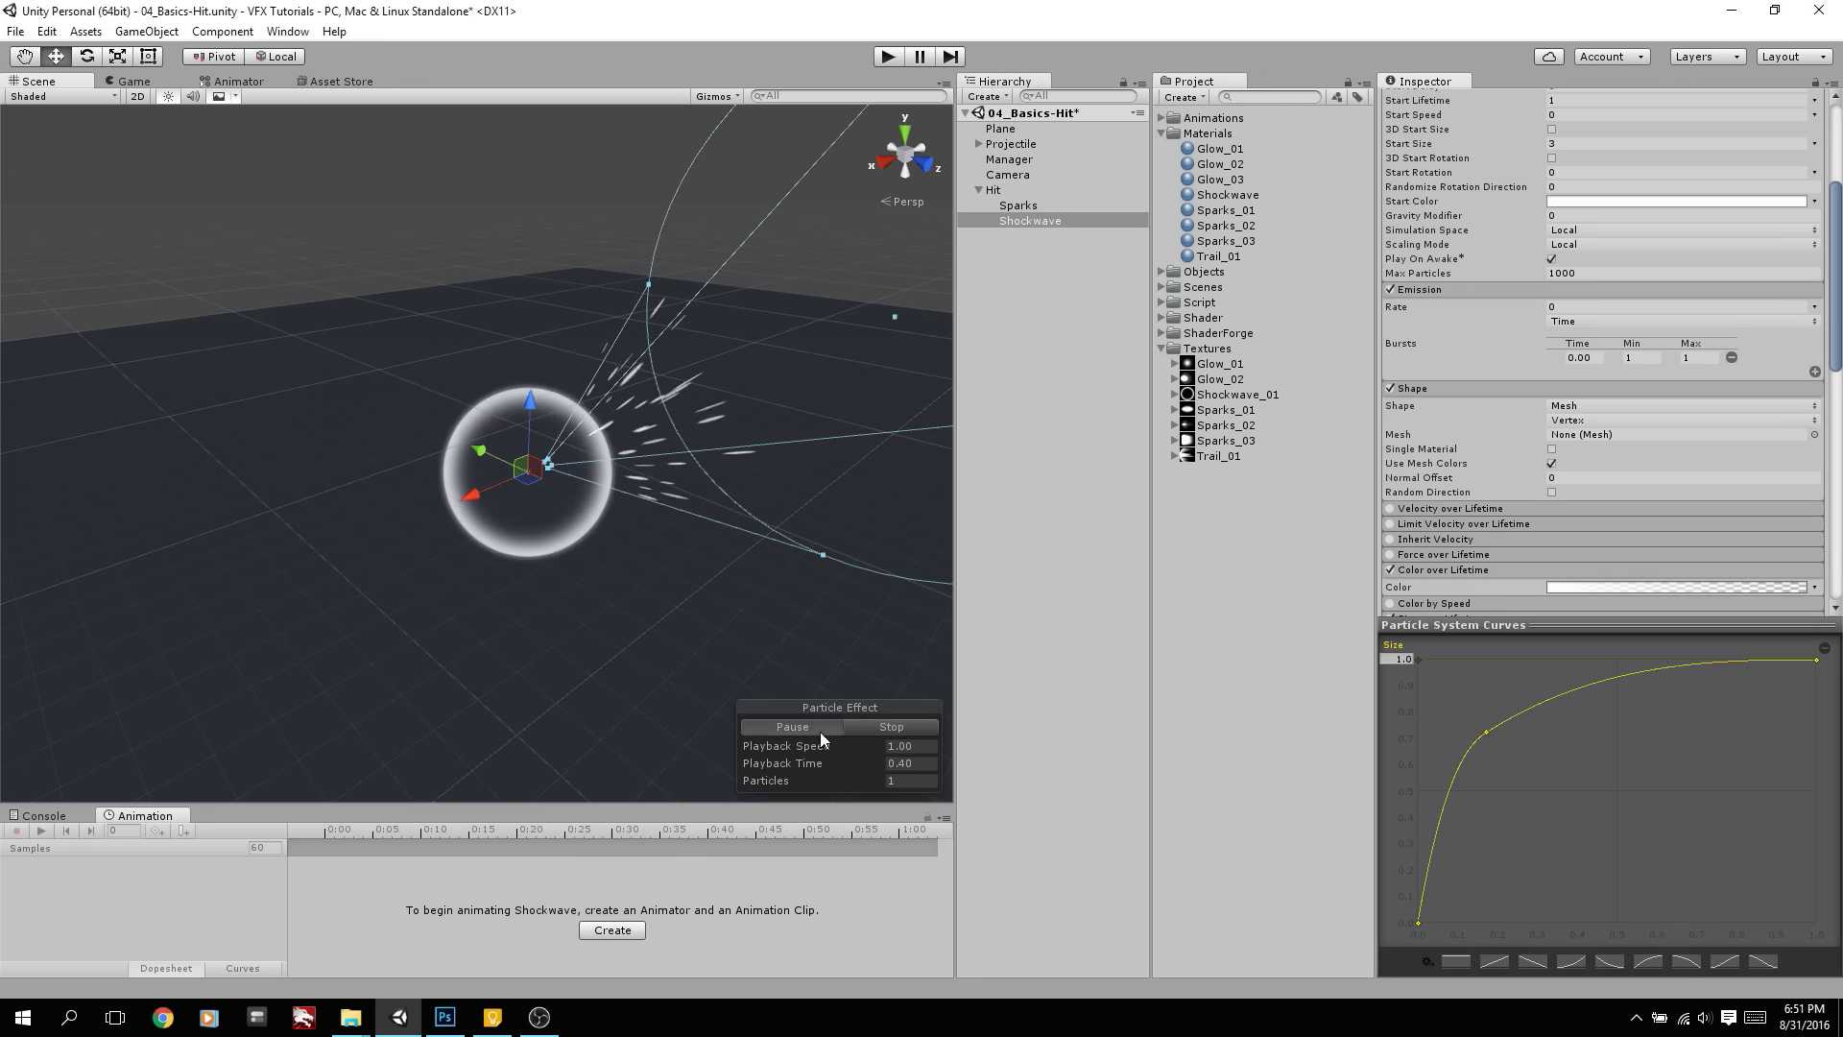
# Set the Shockwave's Start Size to 4, replay the effect and save the scene
pyautogui.scroll(5, 1529, 378)
pyautogui.click(1564, 374)
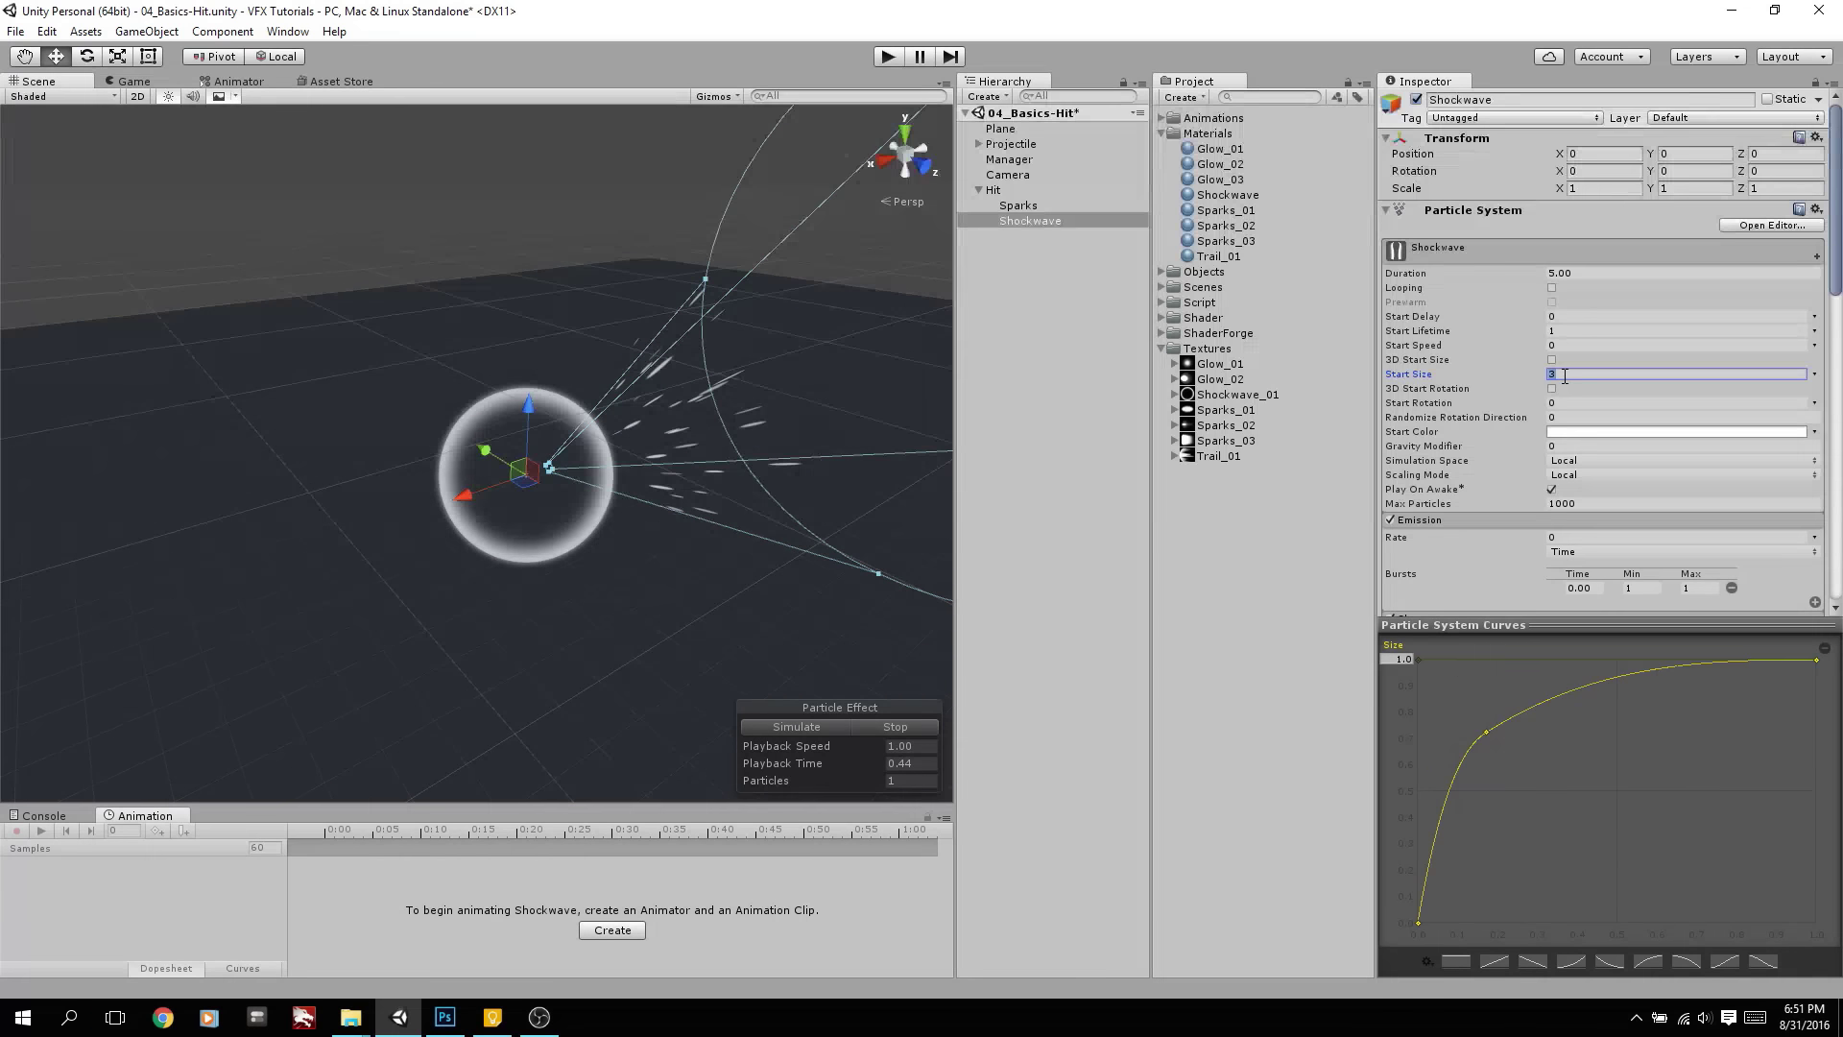
pyautogui.write('4')
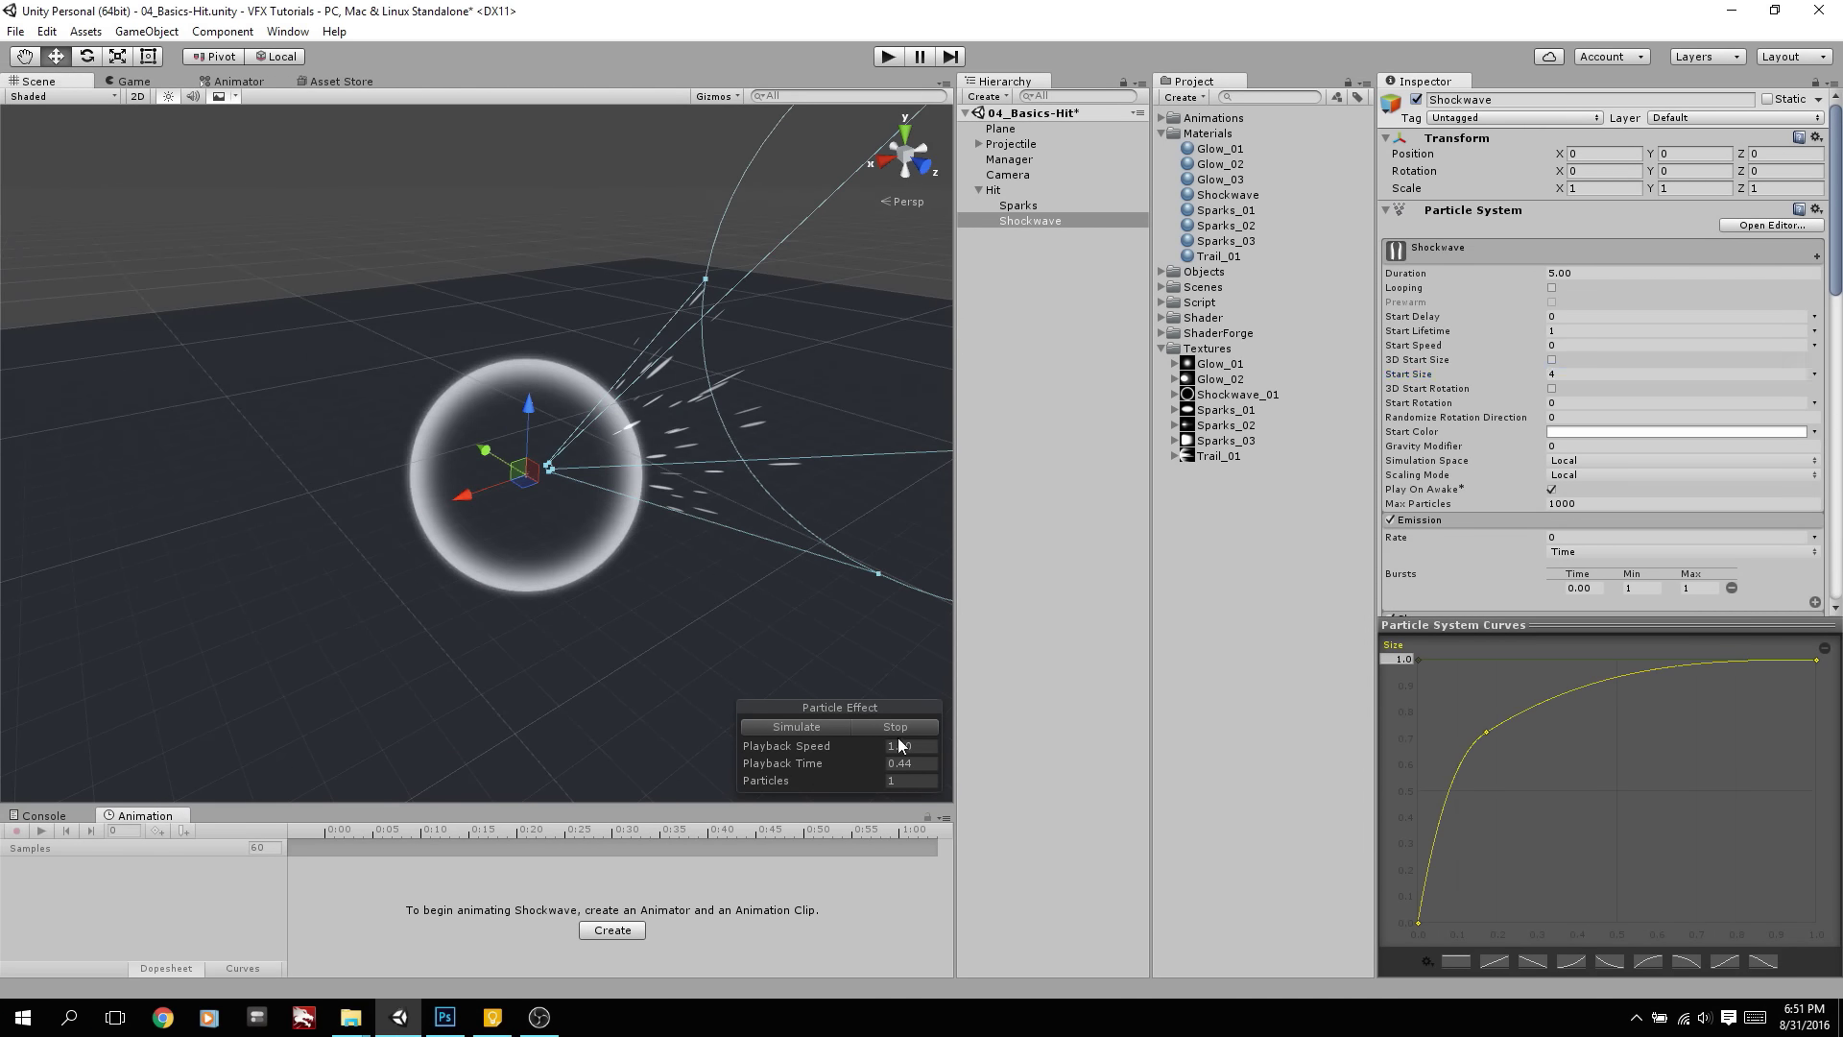
pyautogui.click(843, 730)
pyautogui.click(839, 733)
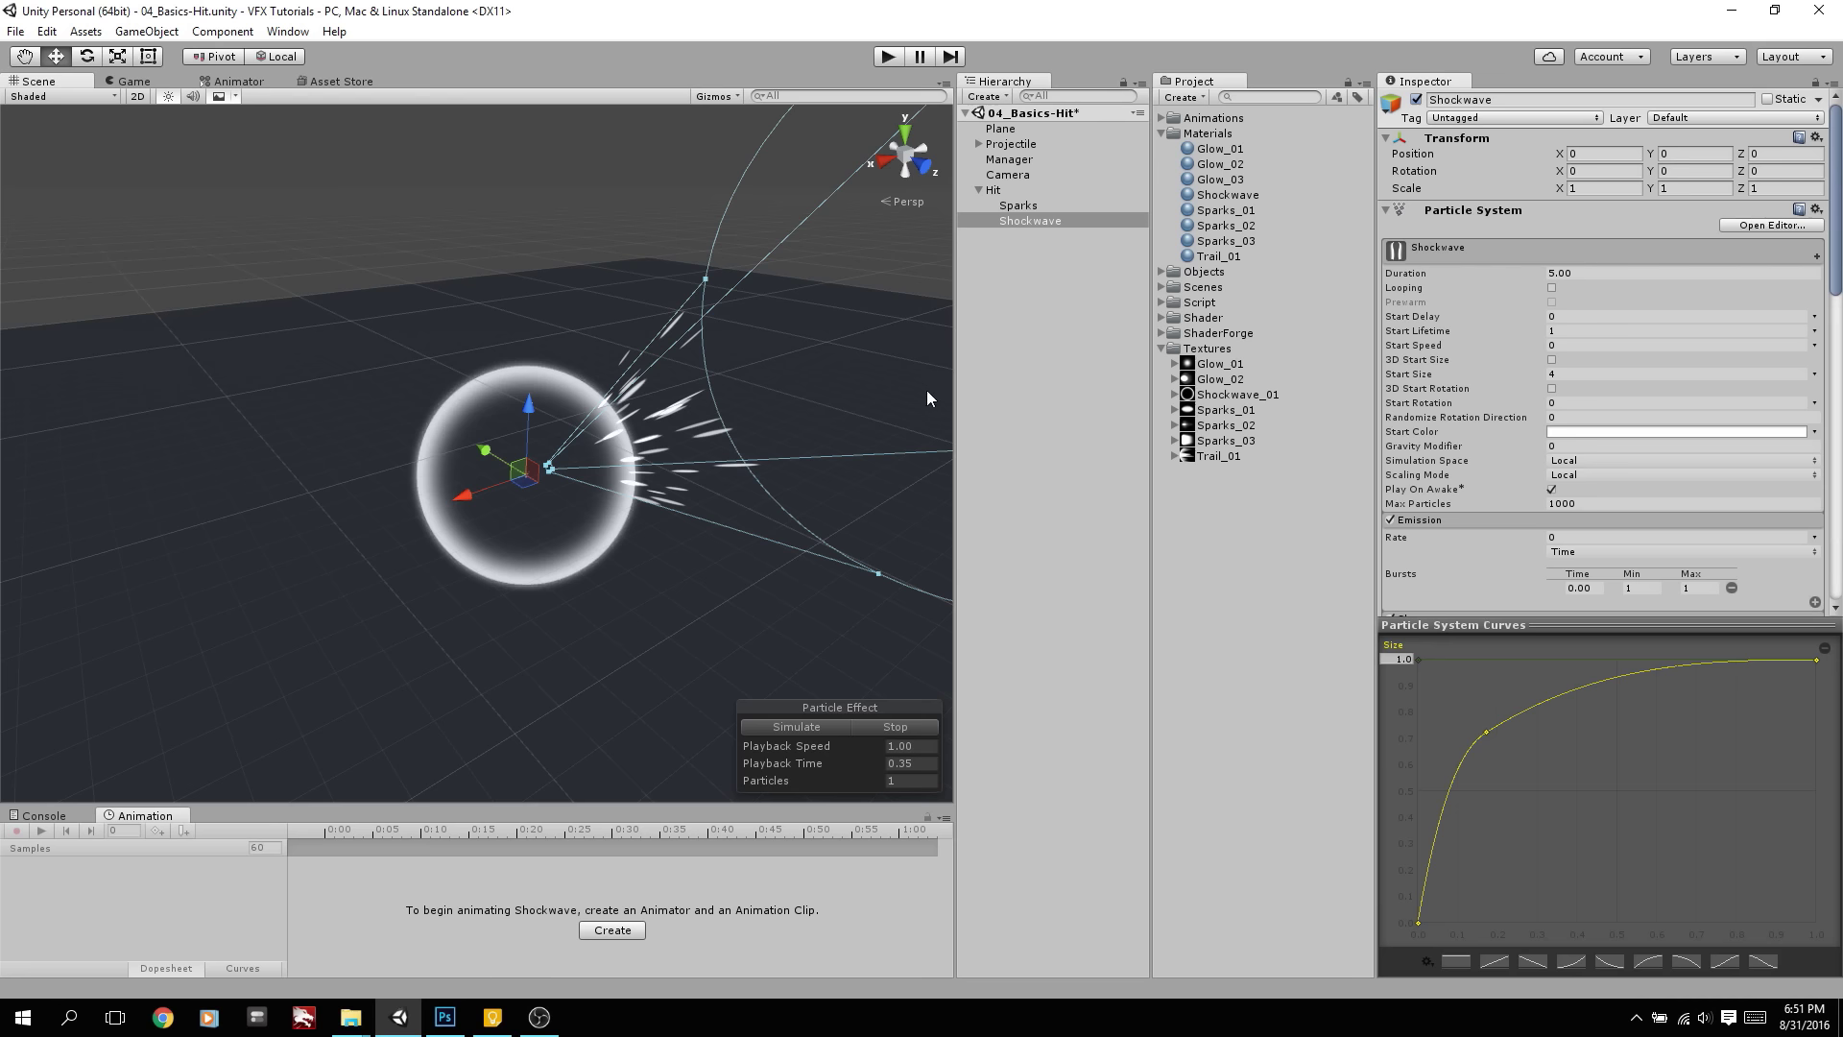
# Set the Start Color of the Hit particle system to light blue (9FD3FF)
pyautogui.click(1028, 191)
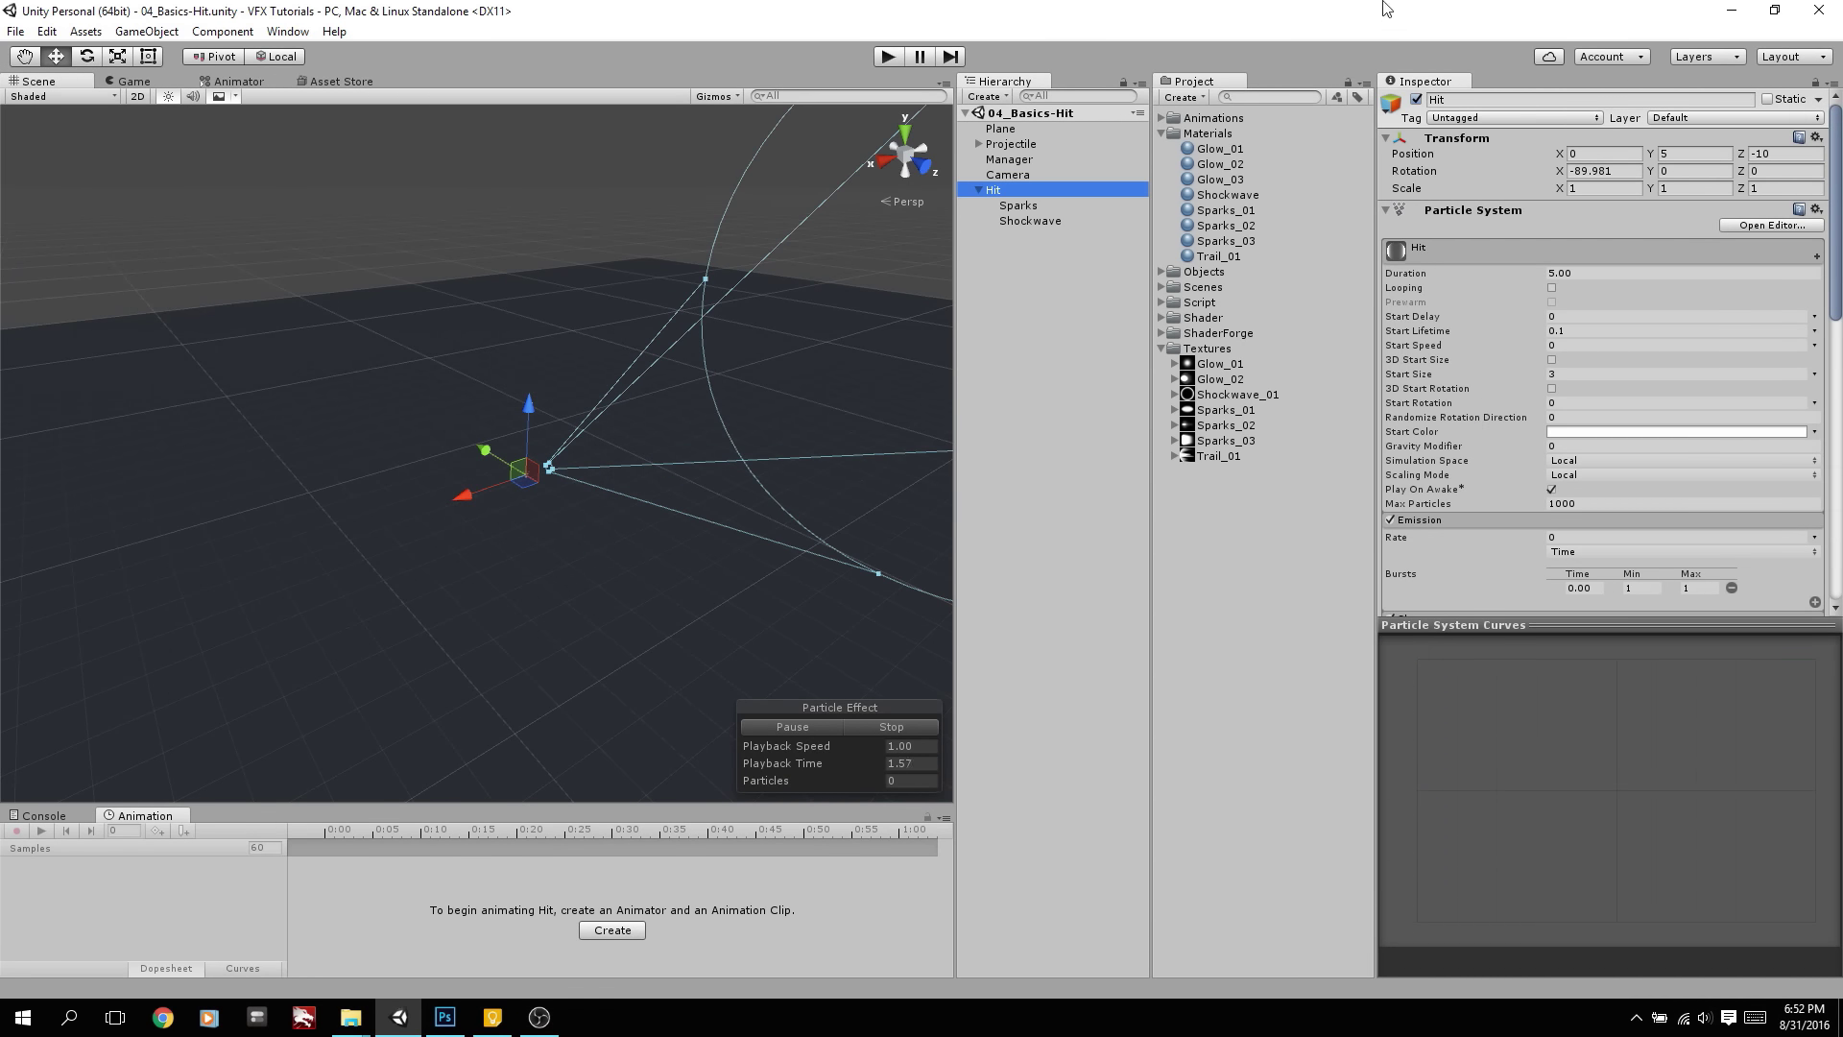
pyautogui.click(1012, 144)
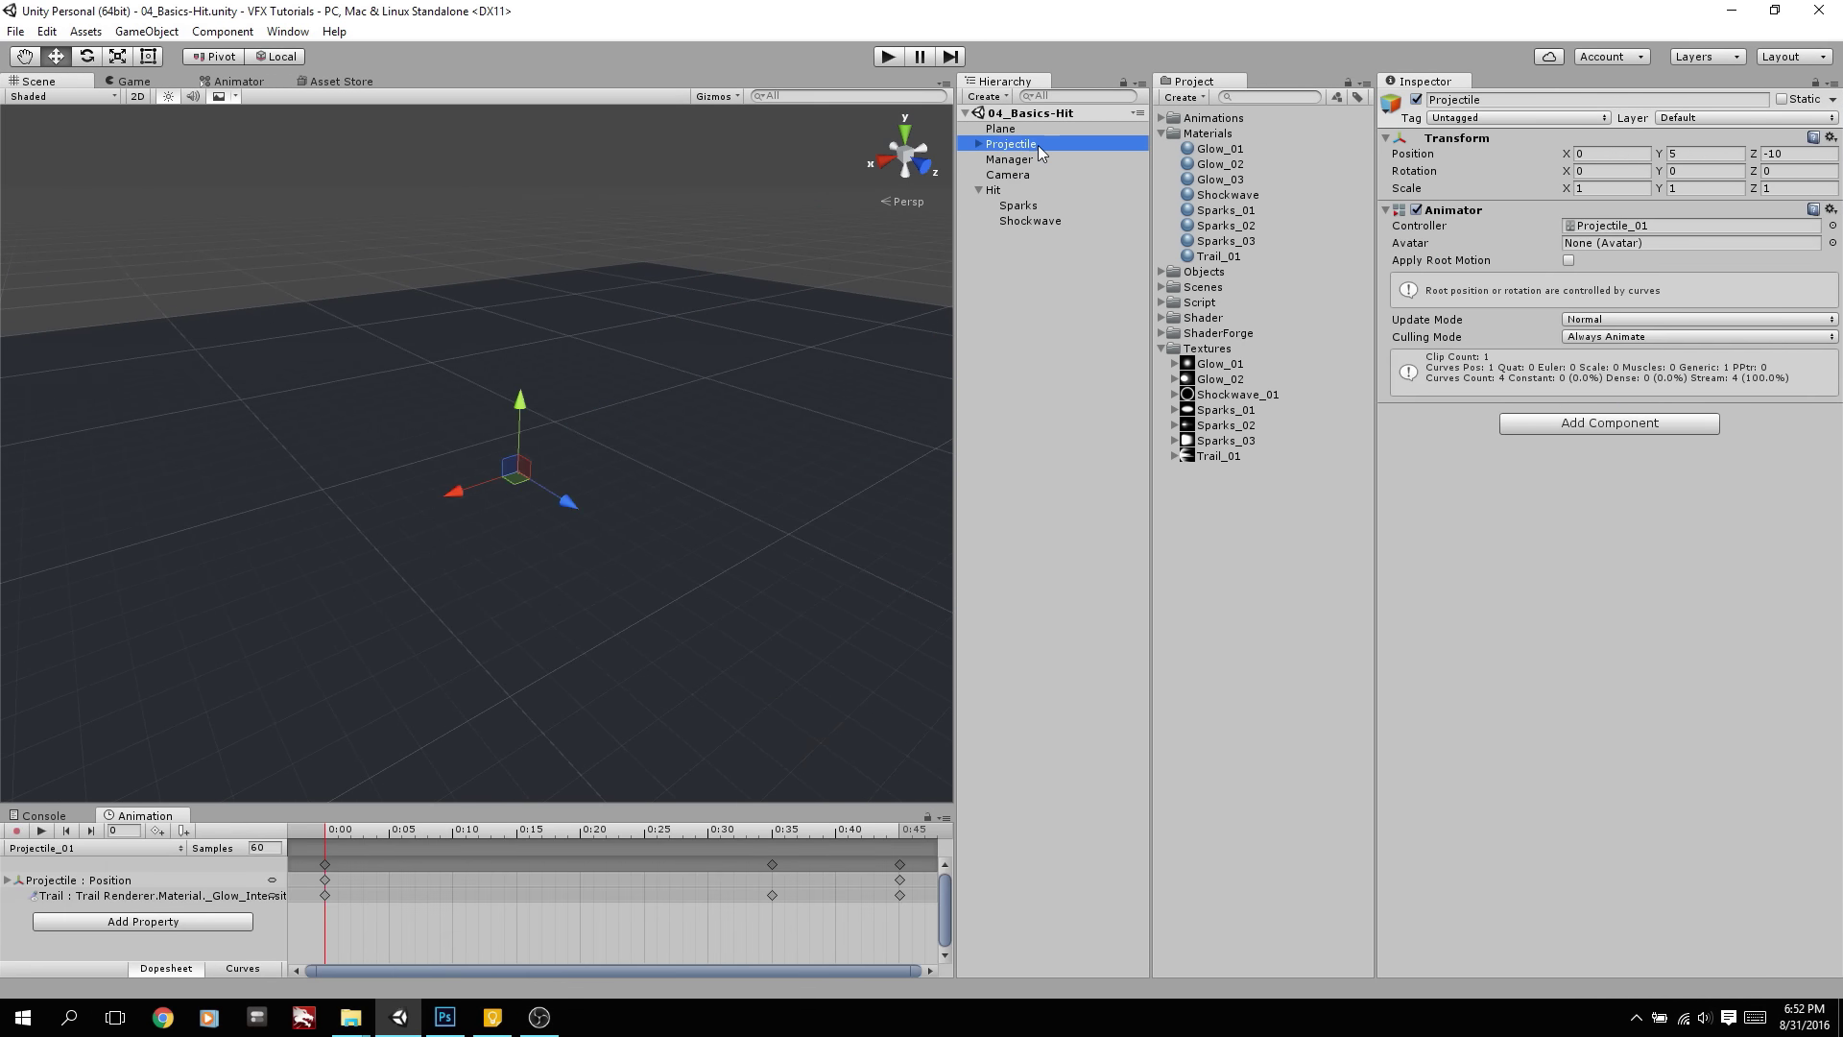
pyautogui.click(998, 190)
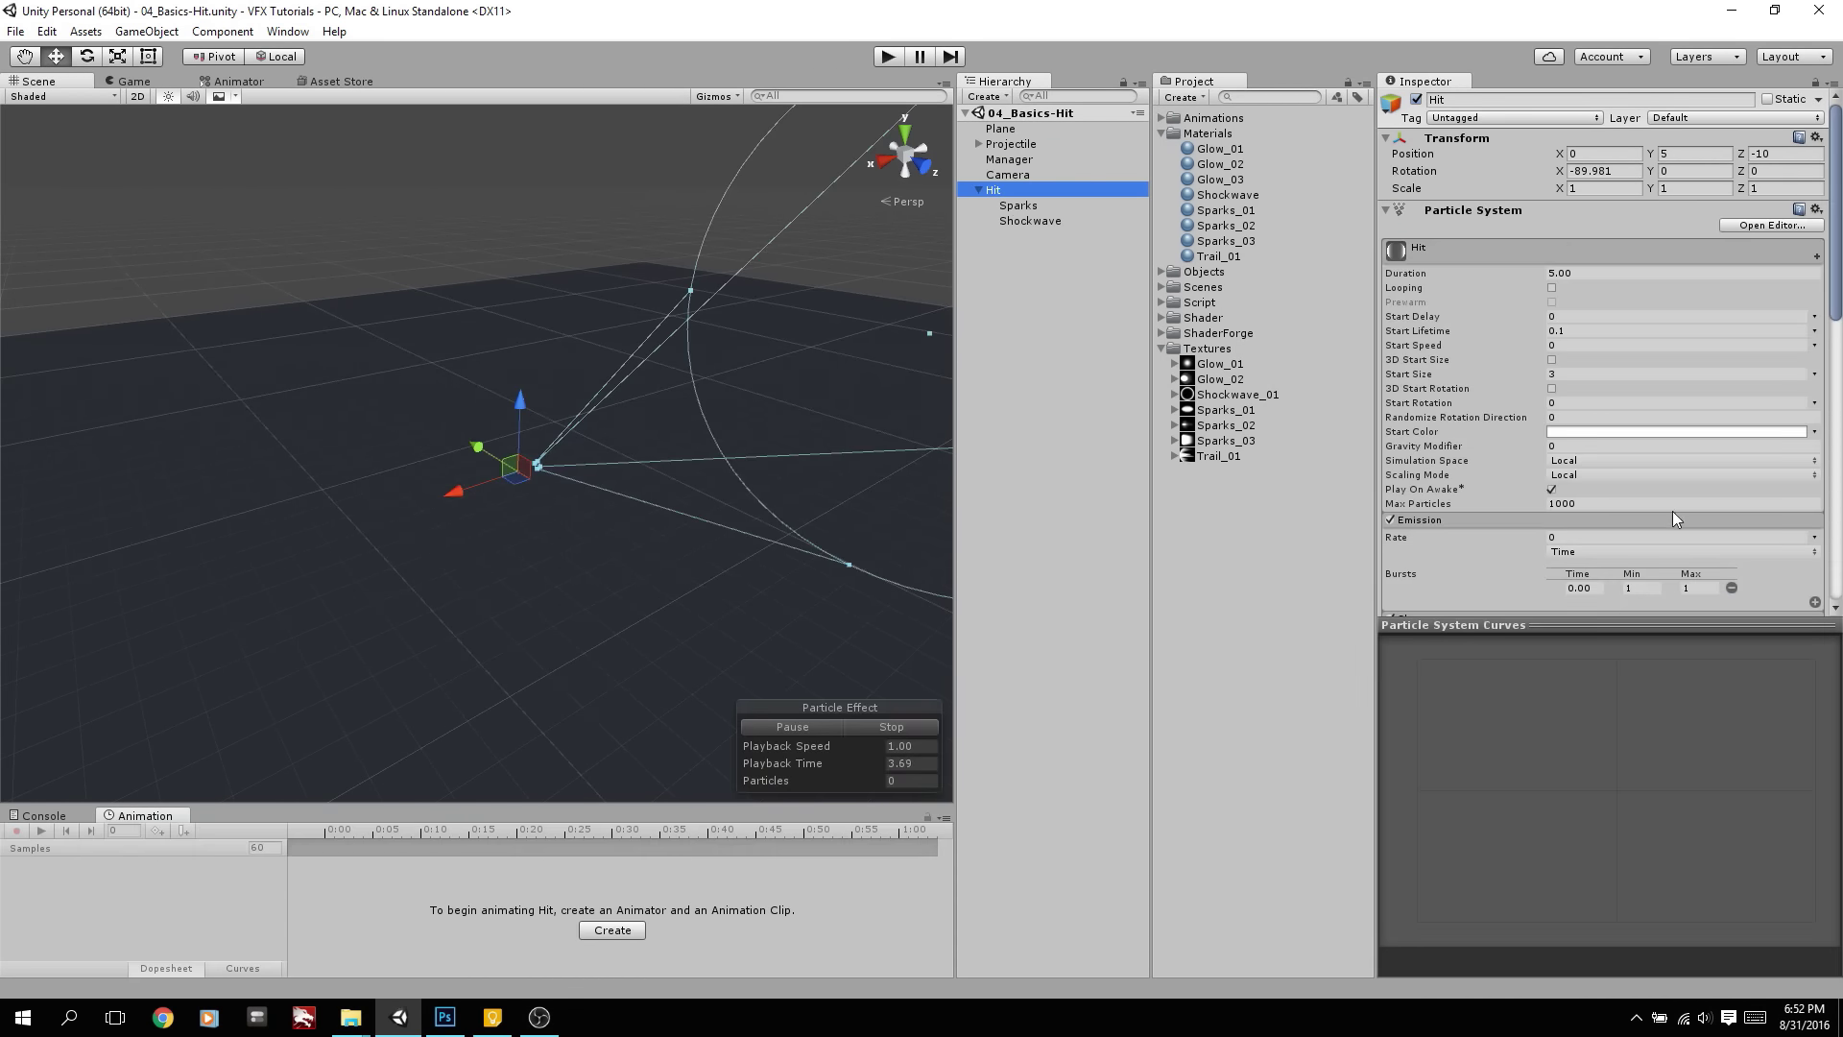
pyautogui.click(1580, 431)
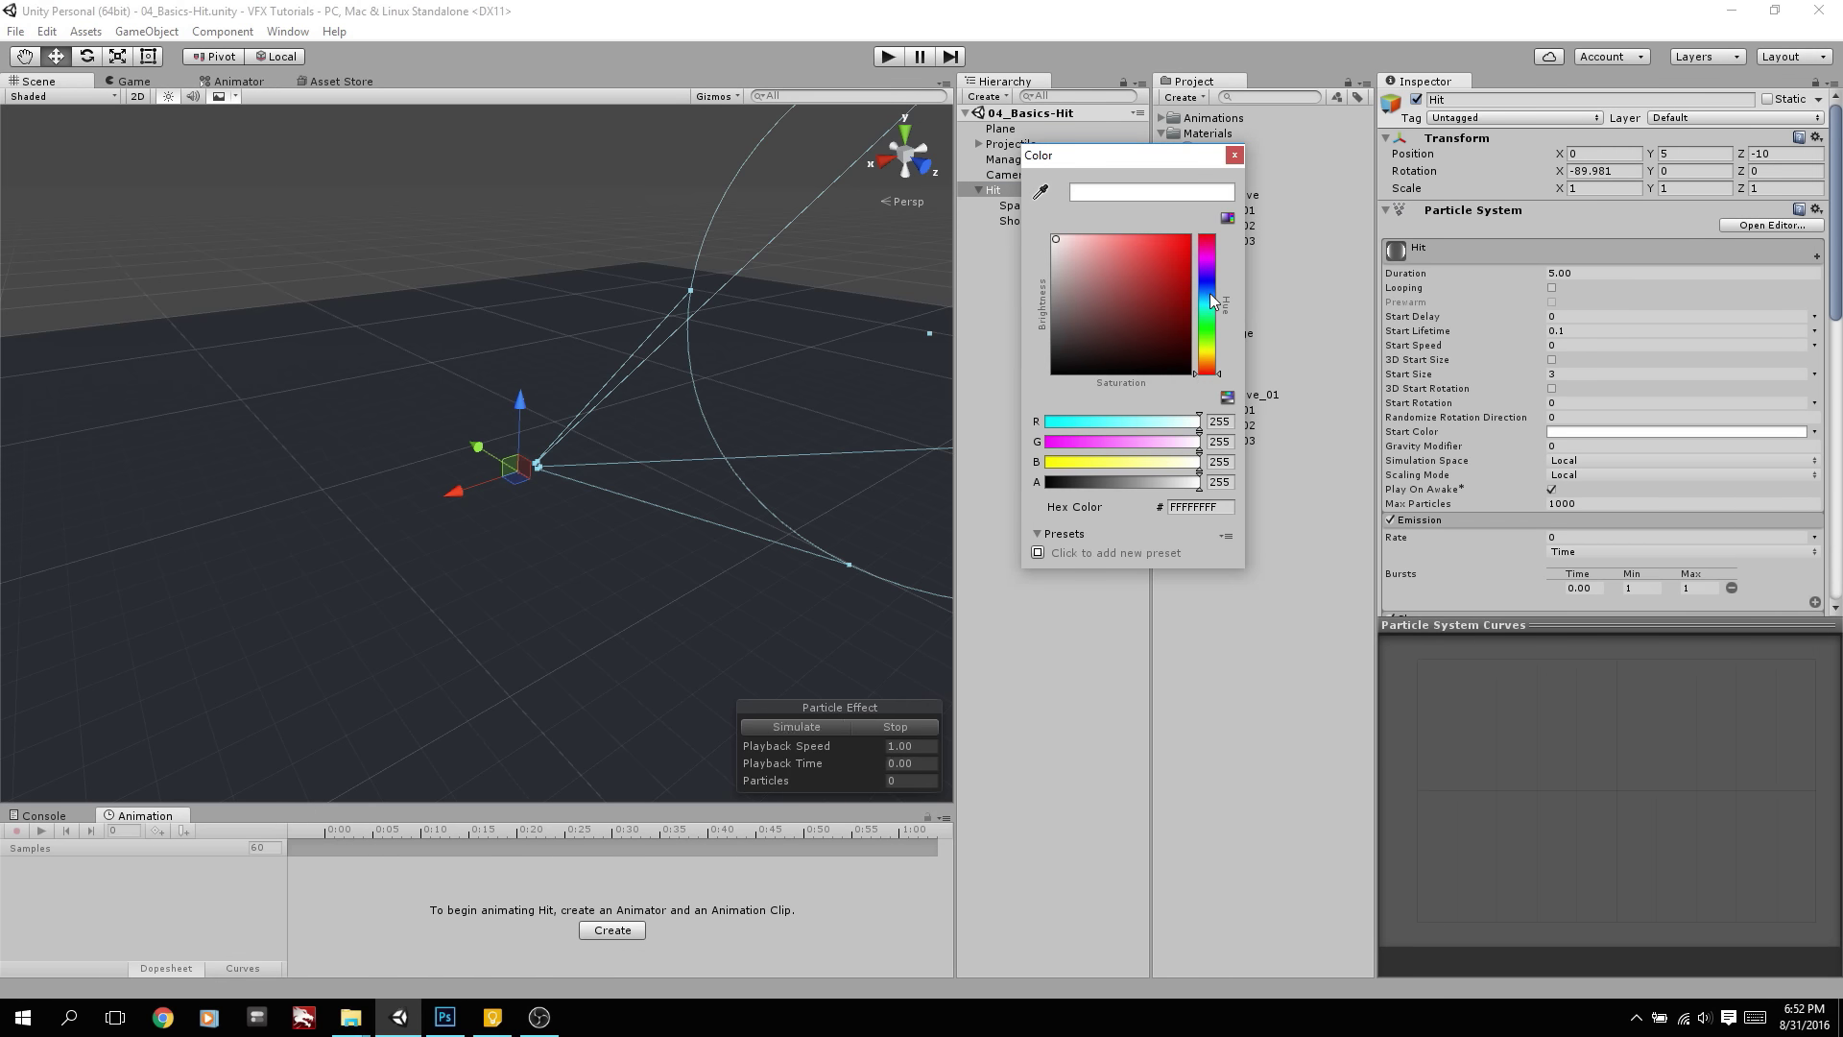
pyautogui.click(1210, 292)
pyautogui.click(1136, 257)
pyautogui.click(1315, 31)
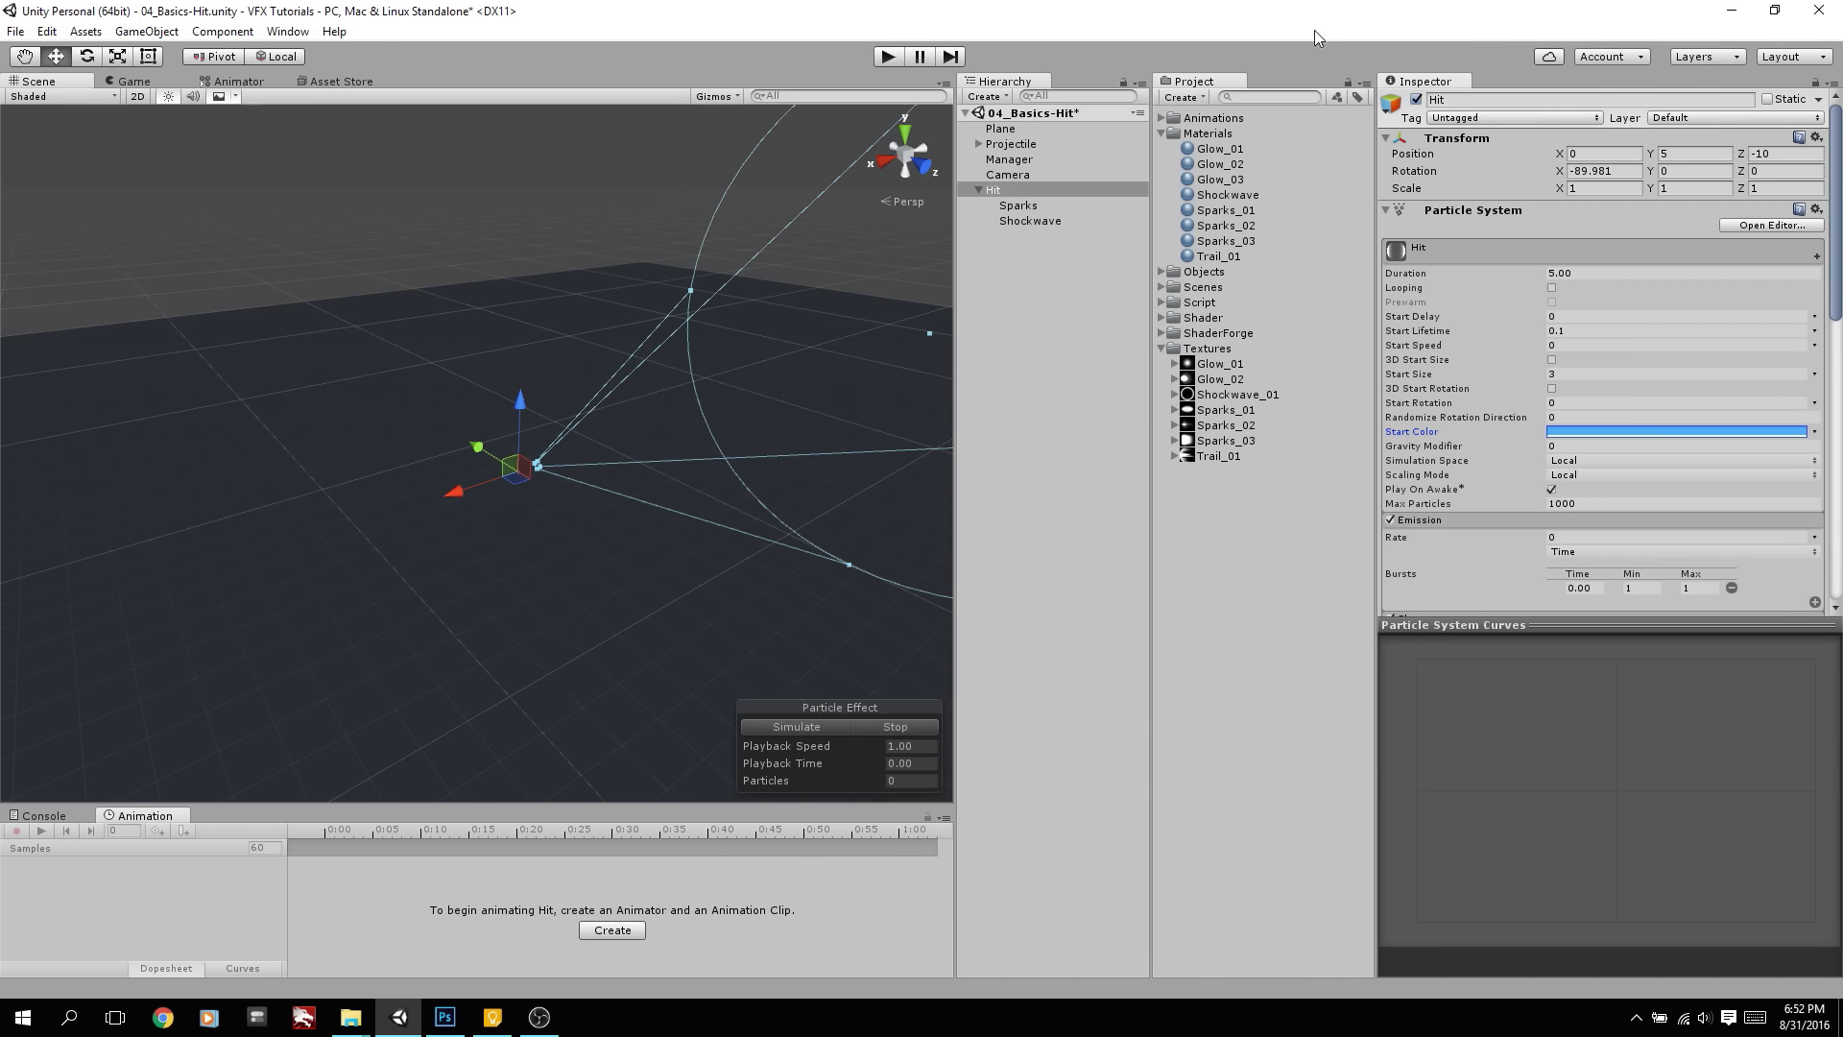
pyautogui.click(1555, 434)
pyautogui.click(1107, 244)
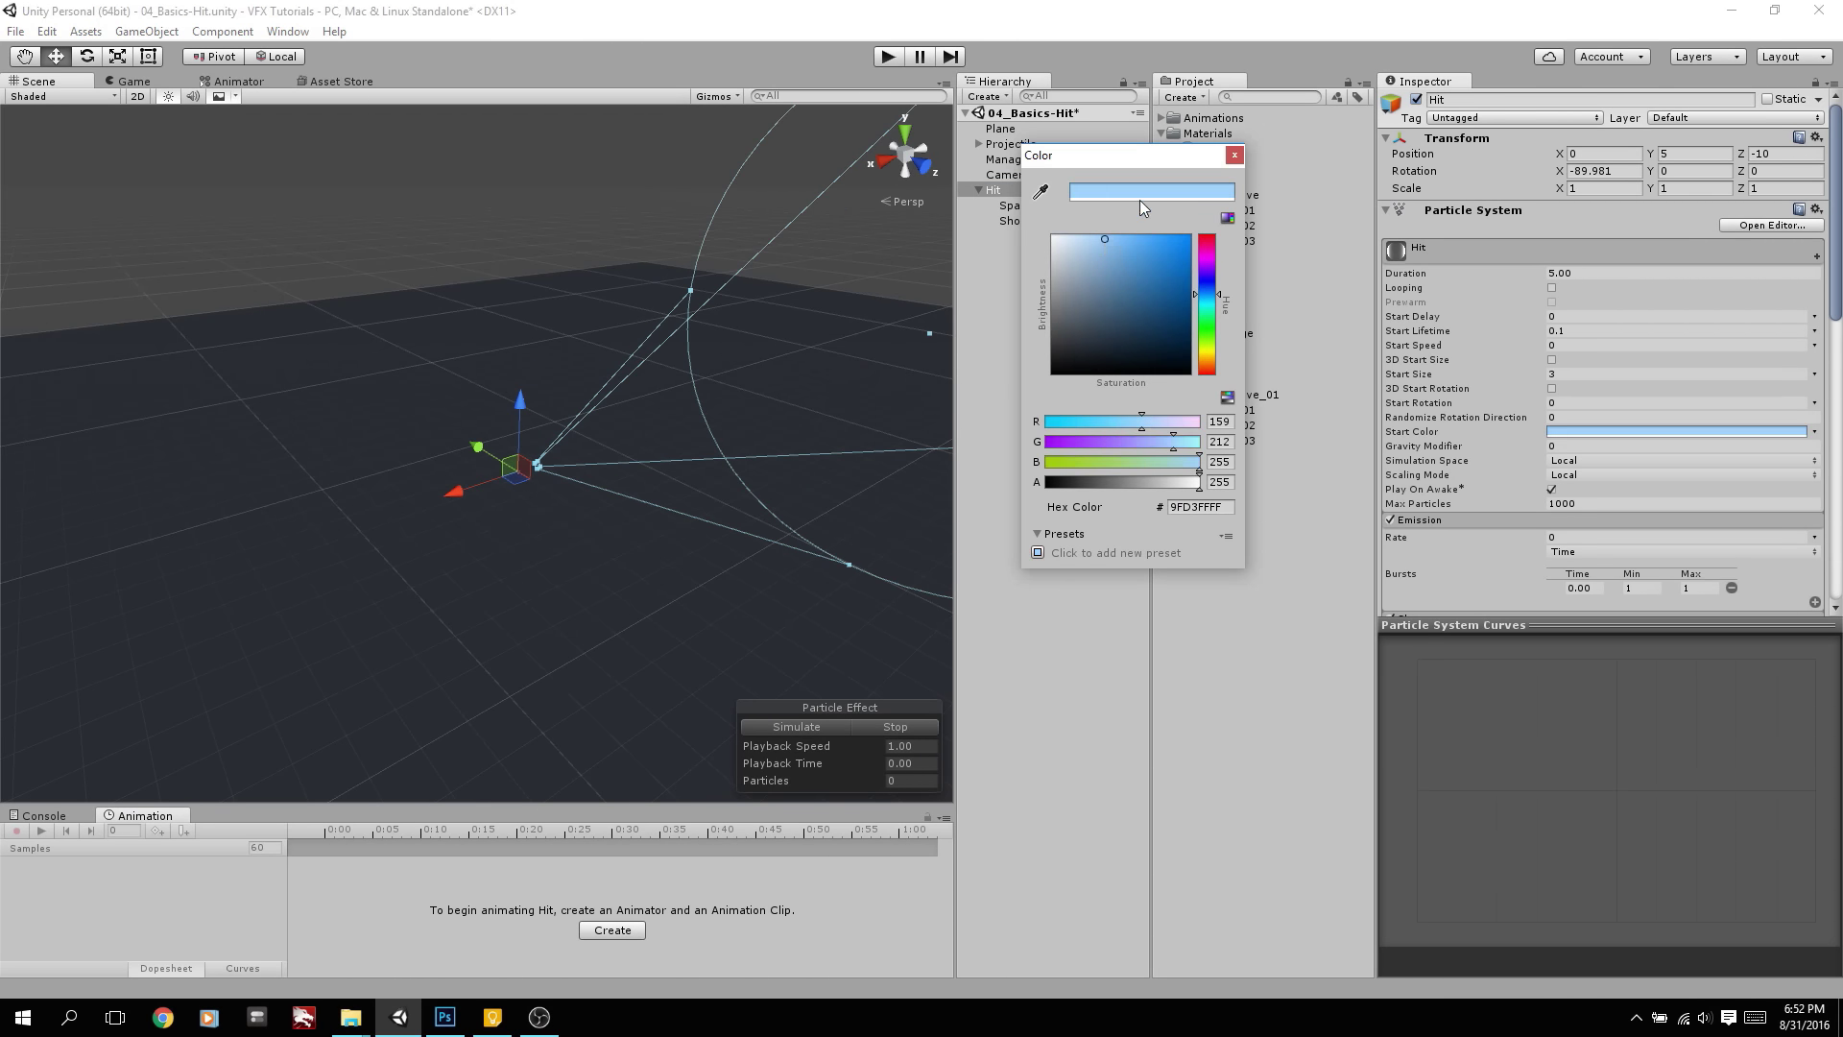
pyautogui.click(1238, 159)
pyautogui.click(1574, 432)
pyautogui.click(1230, 157)
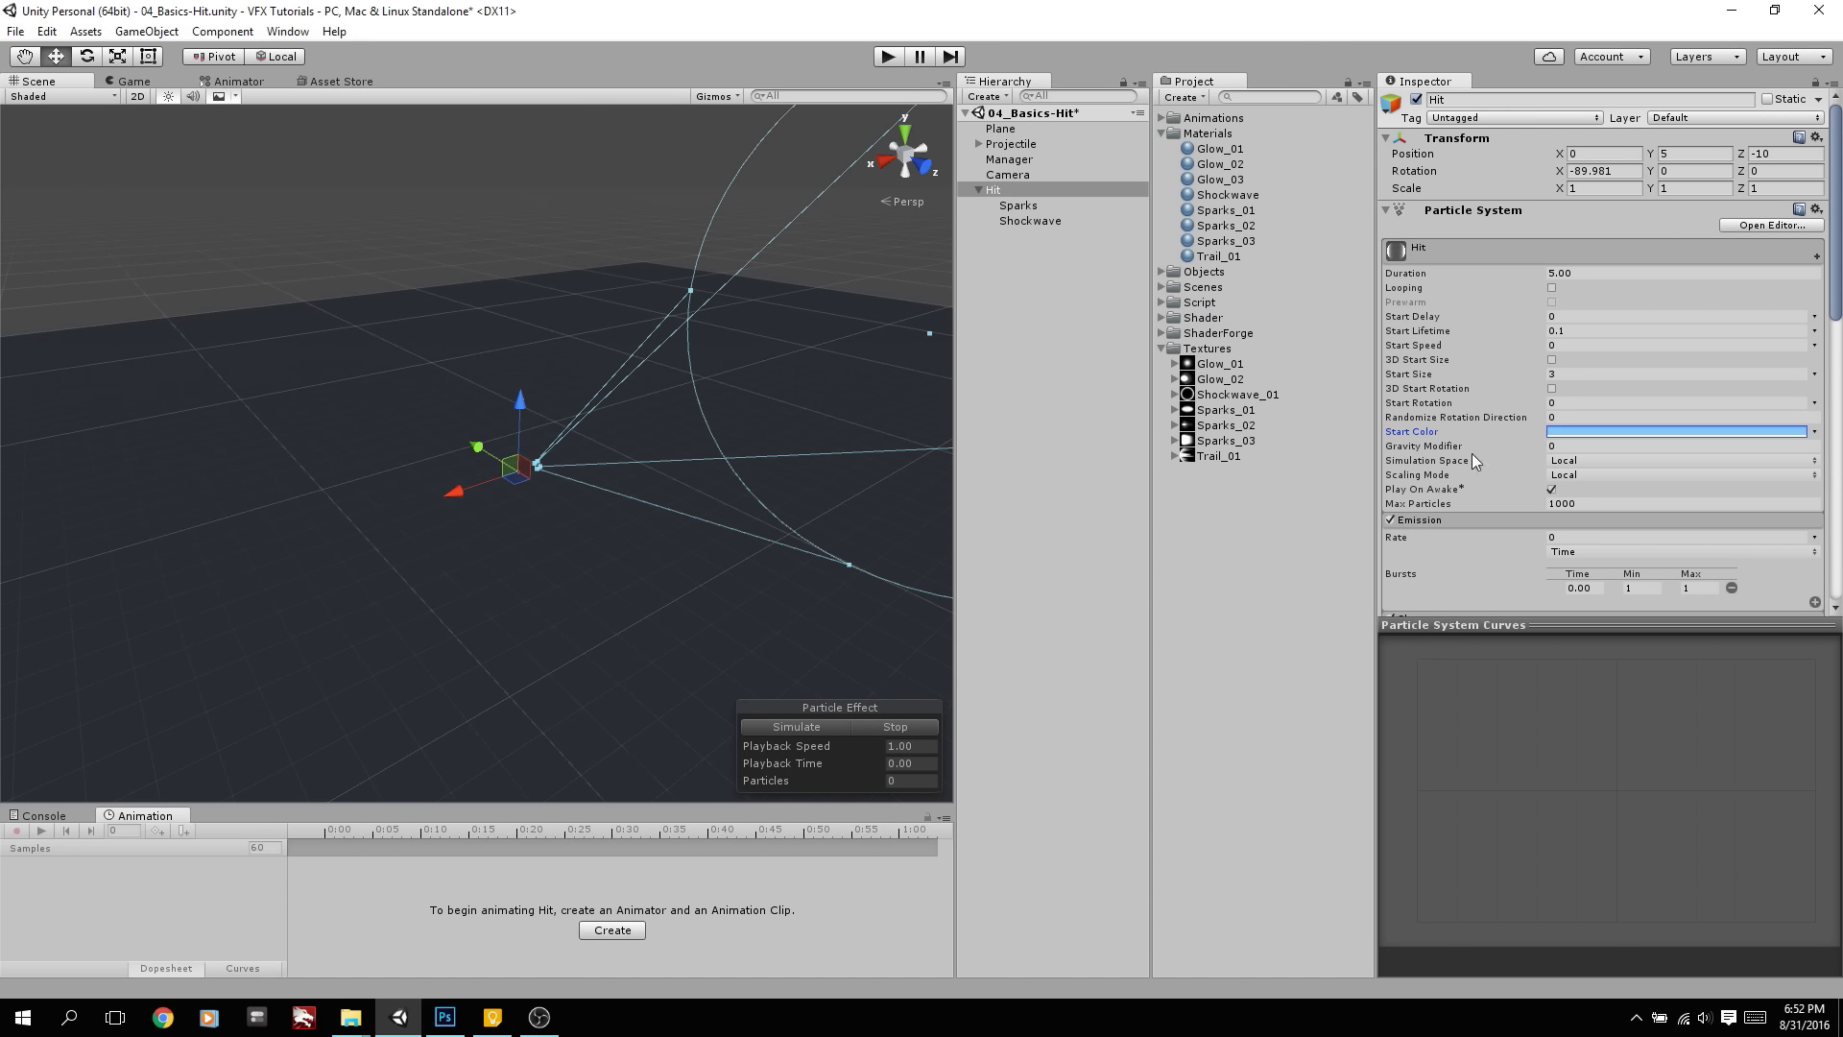
# Set the starting color key of the Hit system's Color over Lifetime gradient to a light cyan blue
pyautogui.scroll(-4, 1471, 453)
pyautogui.click(1445, 454)
pyautogui.click(1553, 472)
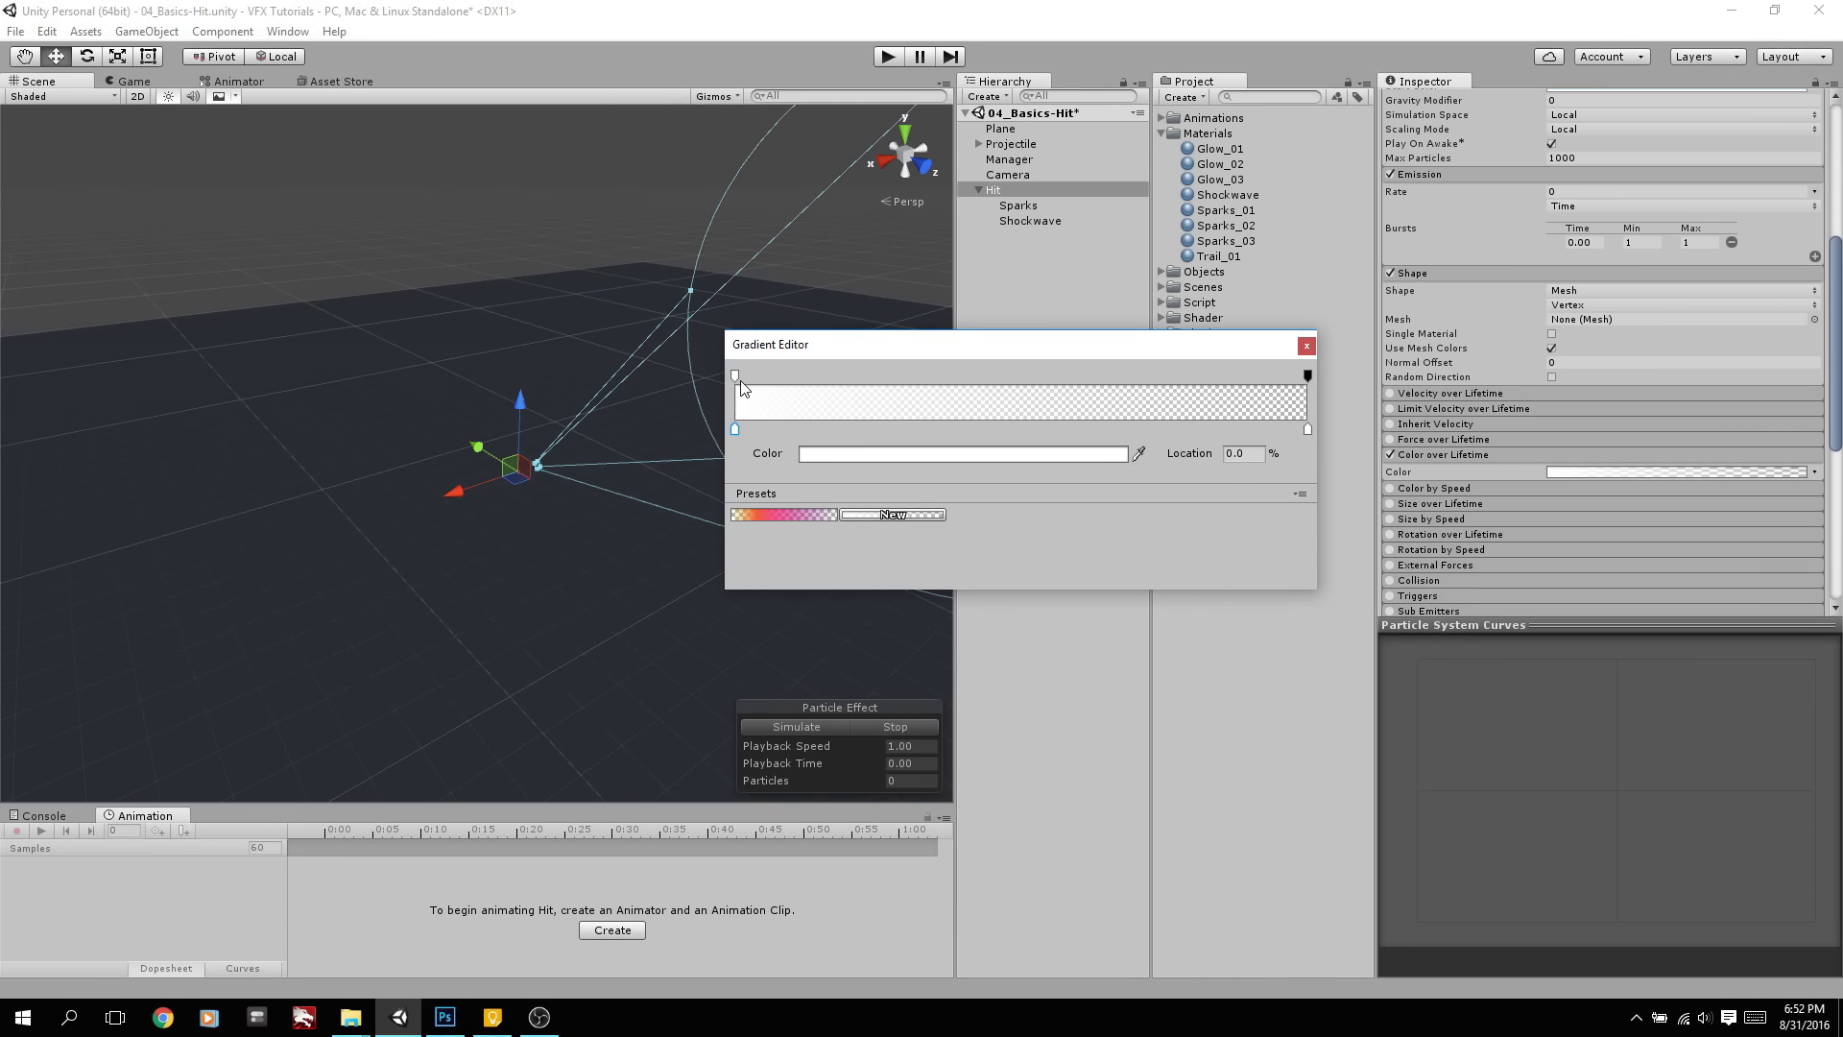
pyautogui.click(911, 453)
pyautogui.moveTo(1206, 316); pyautogui.dragTo(1204, 301)
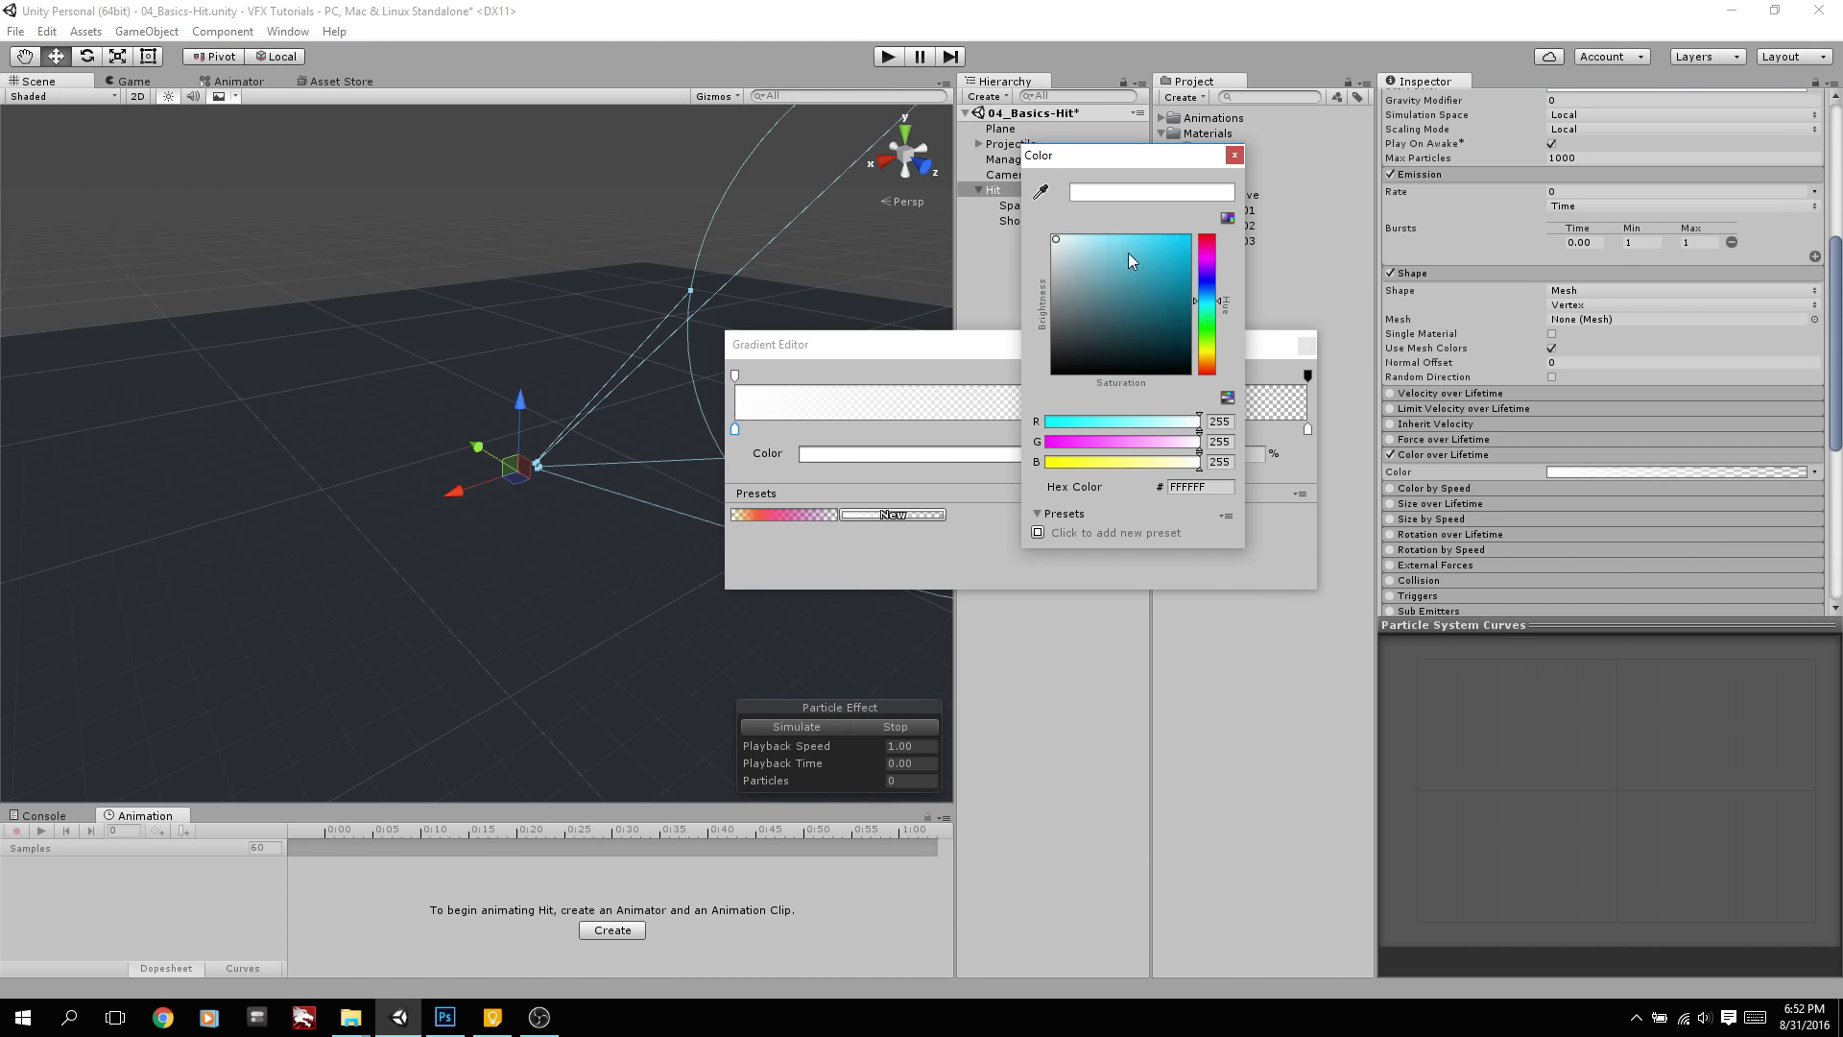
pyautogui.moveTo(1127, 252); pyautogui.dragTo(1145, 239)
pyautogui.click(1234, 155)
# Set the end color key of the Hit's Color over Lifetime gradient to blue 5463FF and save the scene
pyautogui.click(1307, 429)
pyautogui.click(1080, 453)
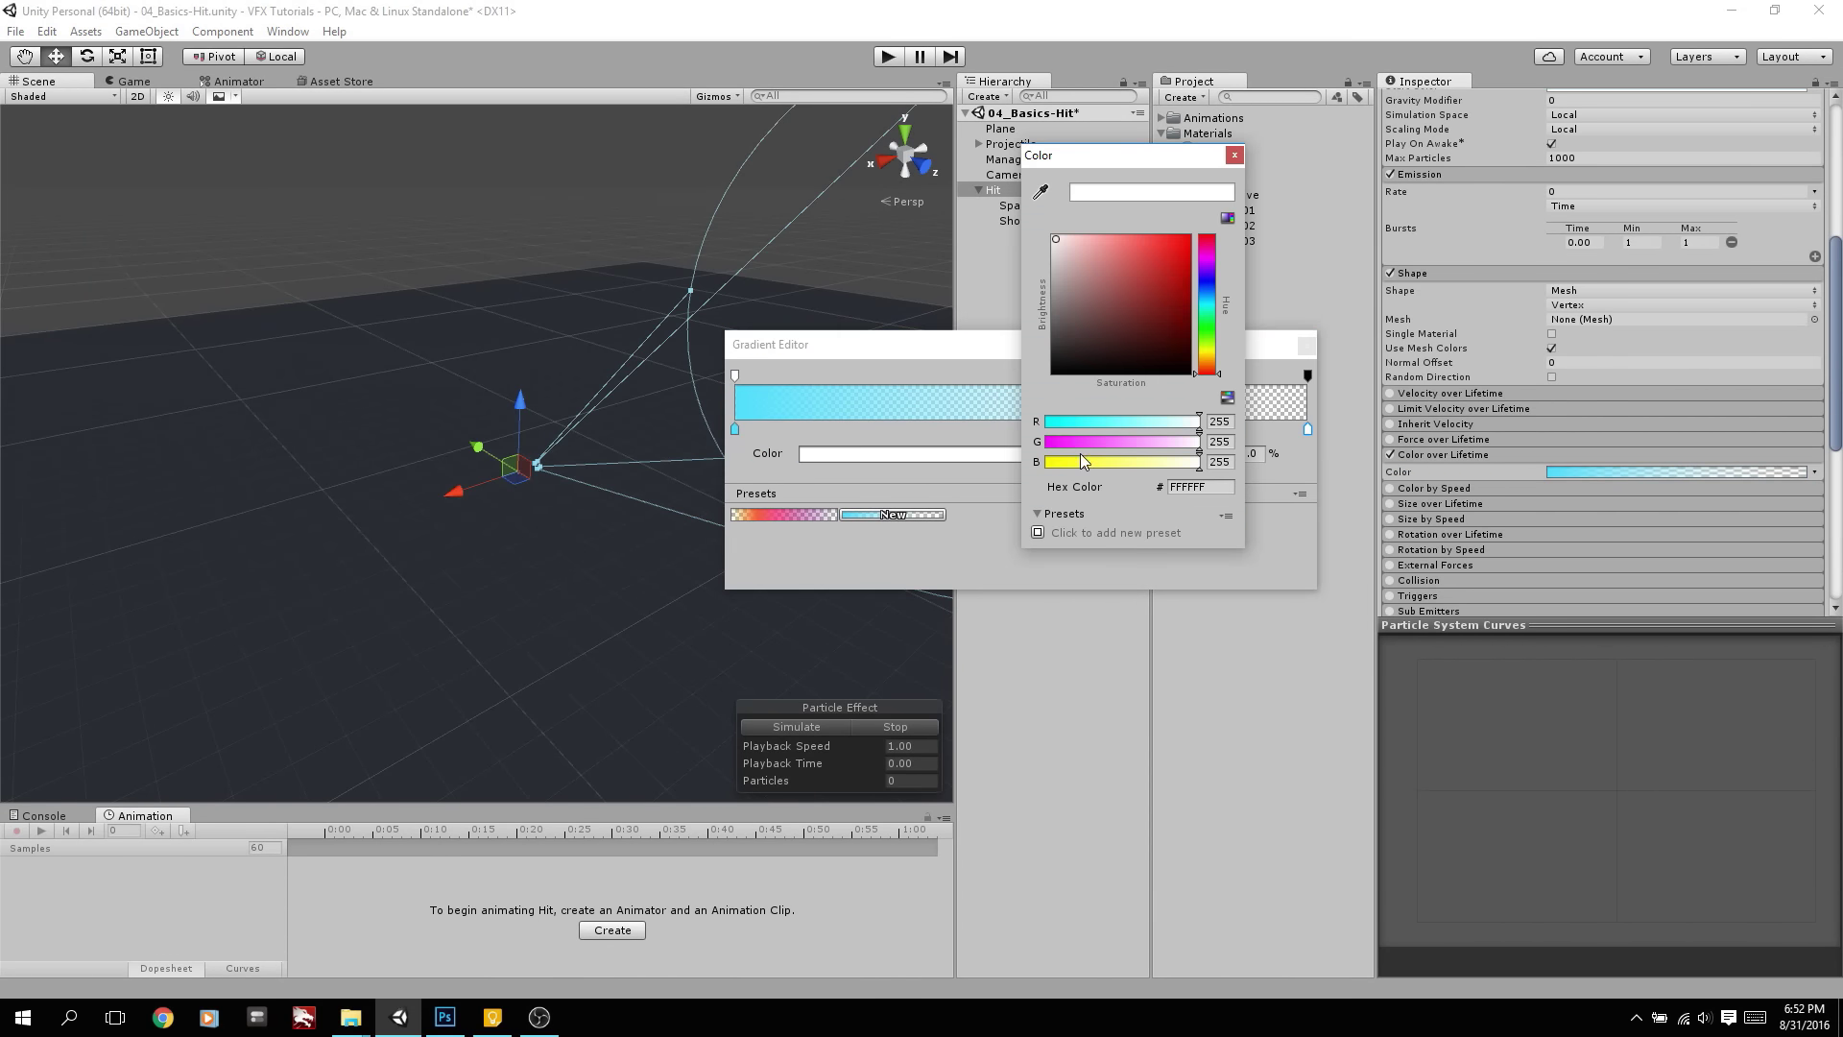
pyautogui.click(1207, 283)
pyautogui.click(1143, 239)
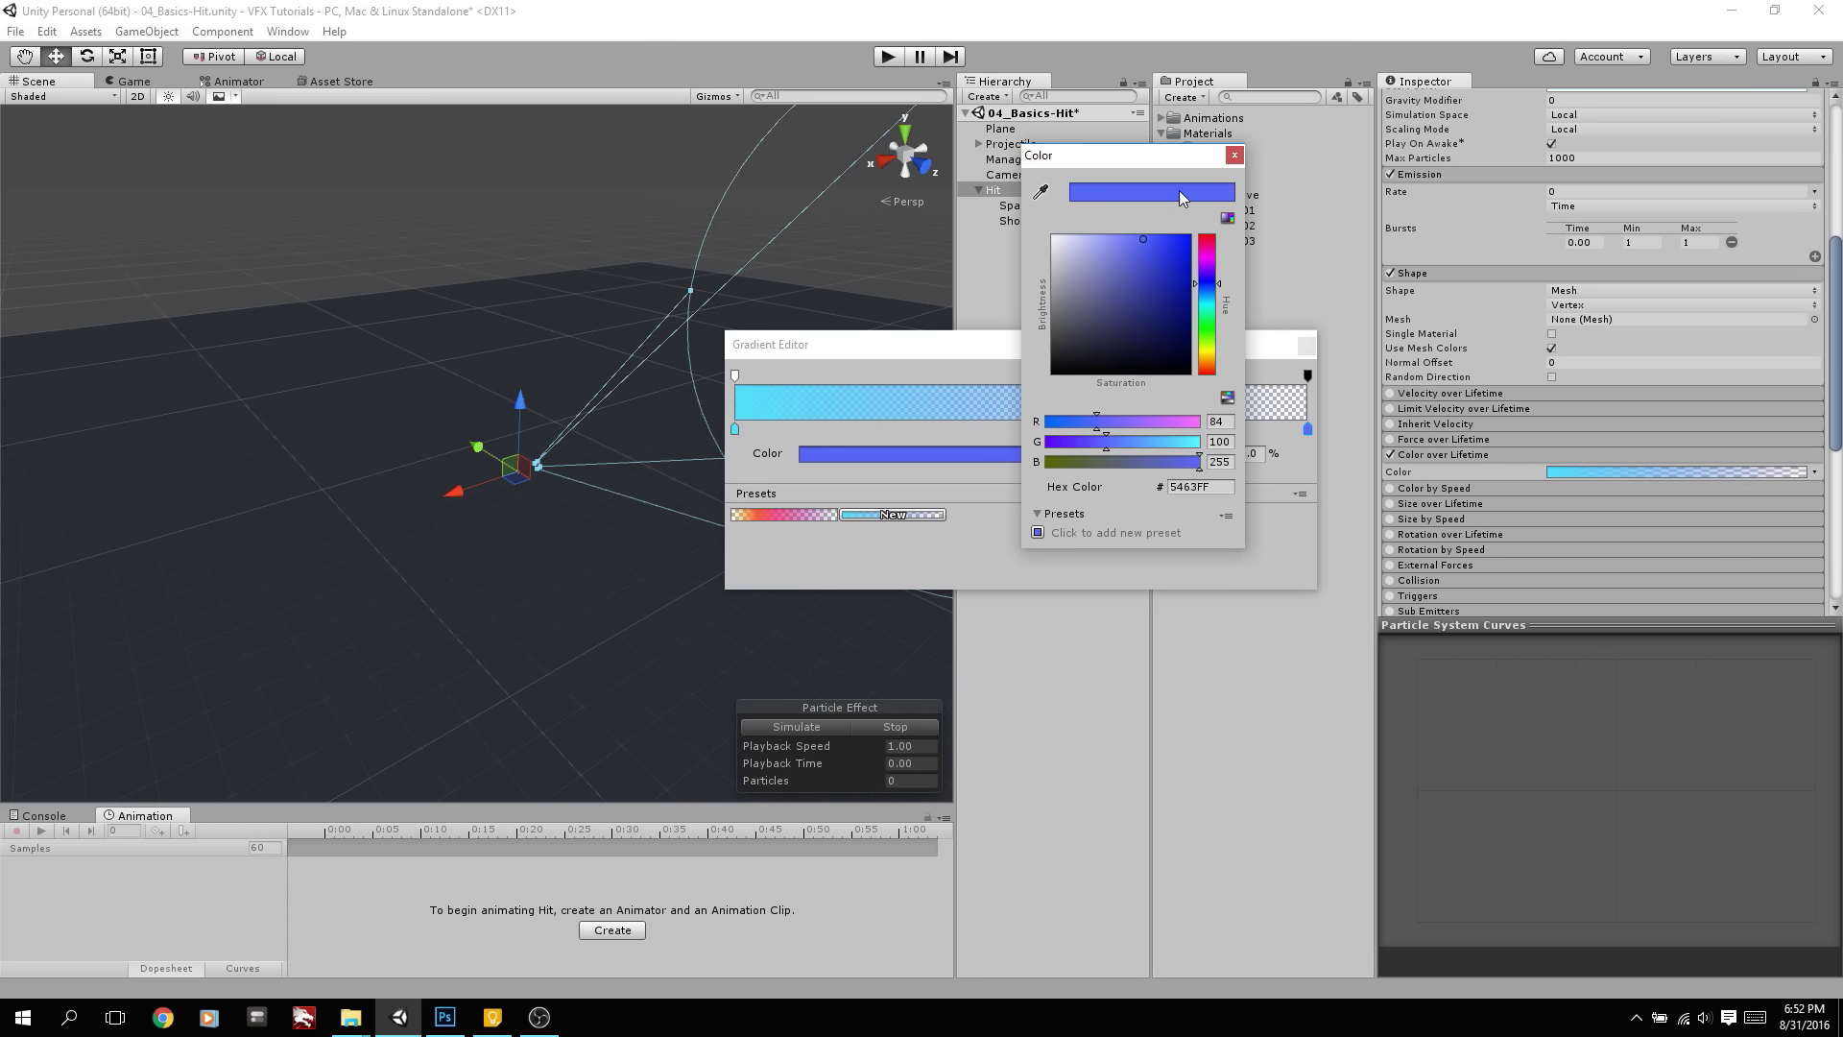
pyautogui.click(1234, 156)
pyautogui.click(1305, 345)
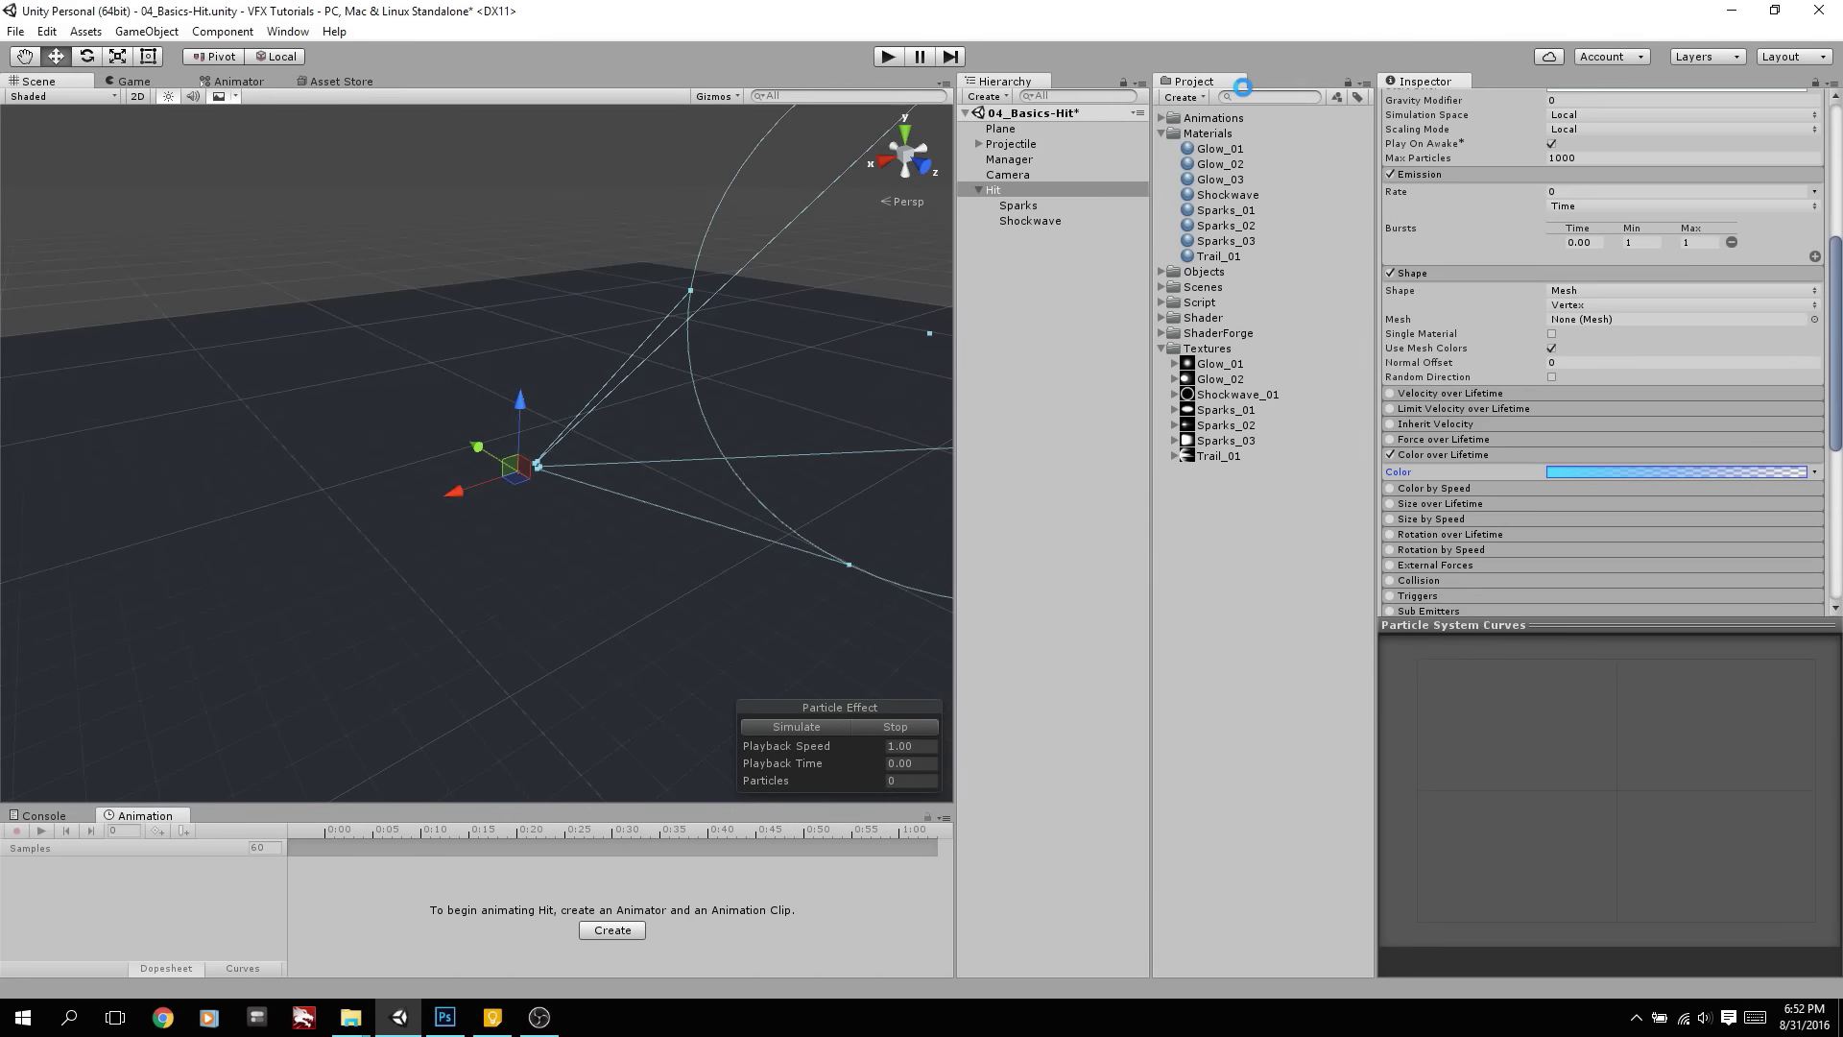
# Set the first color key of the Sparks' Color over Lifetime gradient to a bright sky blue
pyautogui.click(1054, 221)
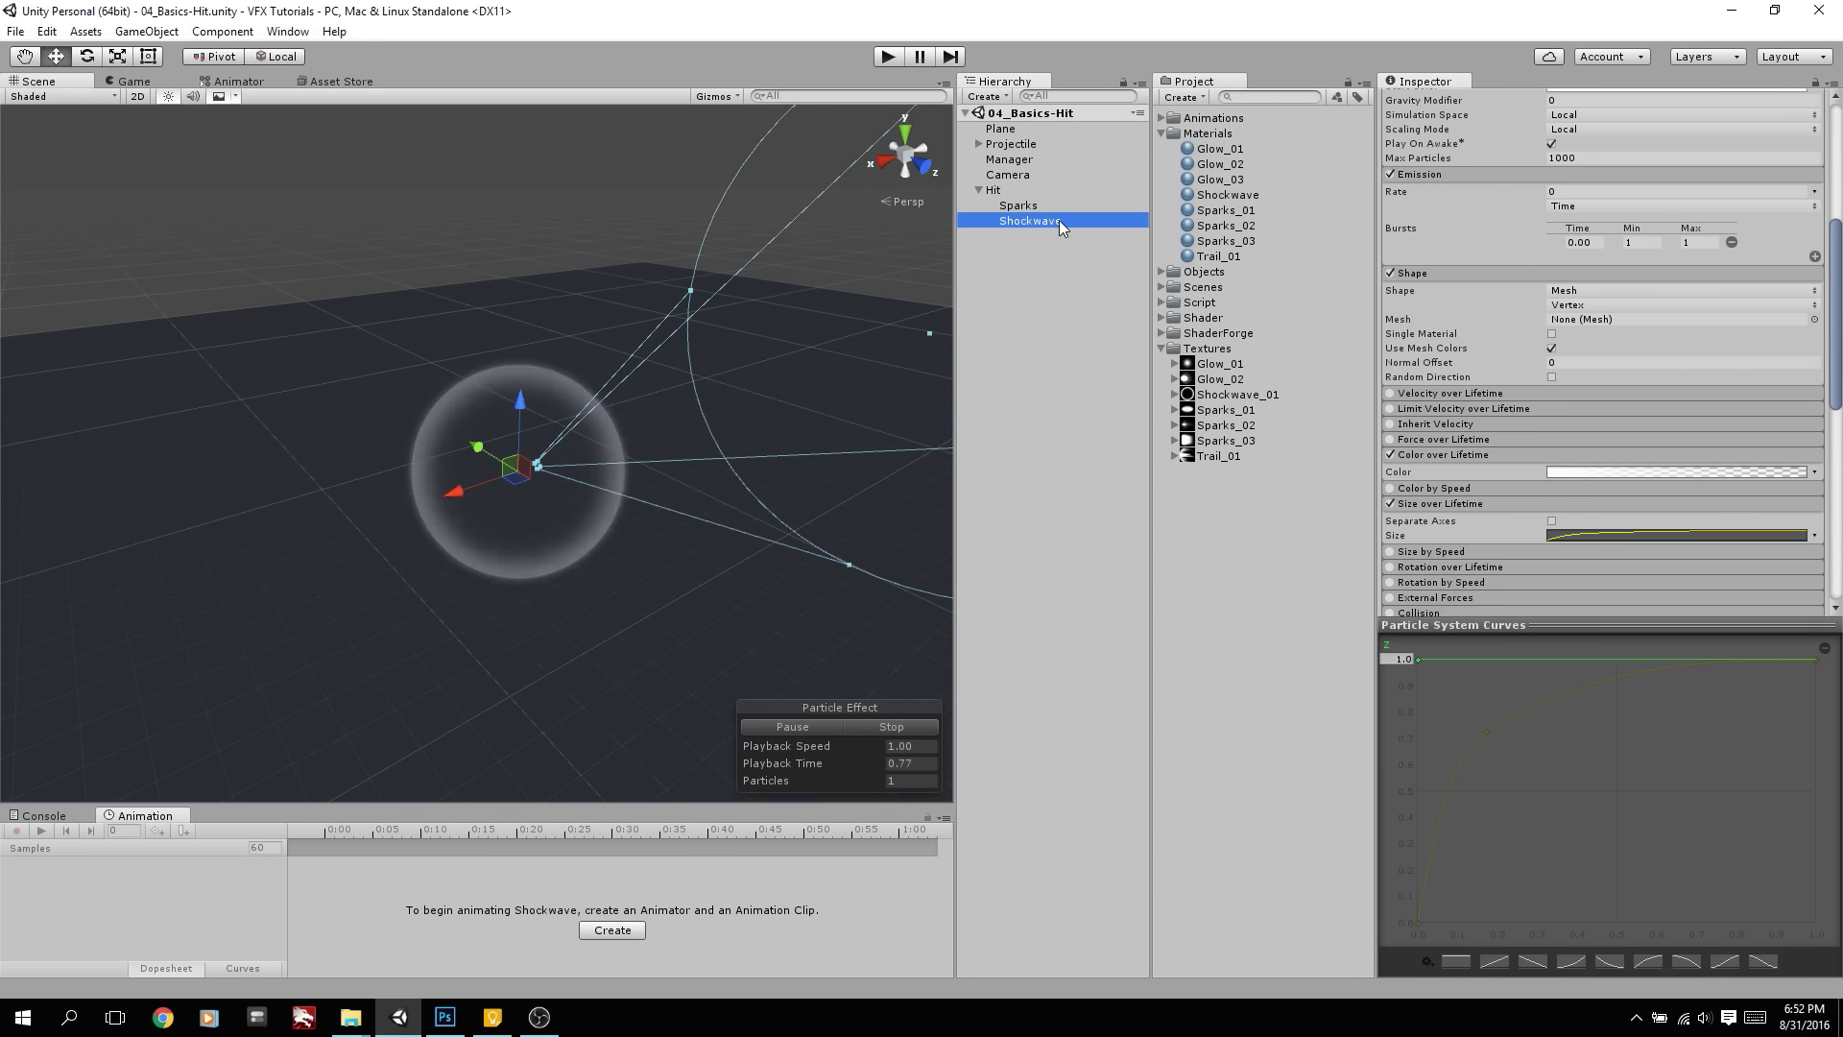
pyautogui.press('Up')
pyautogui.click(1592, 502)
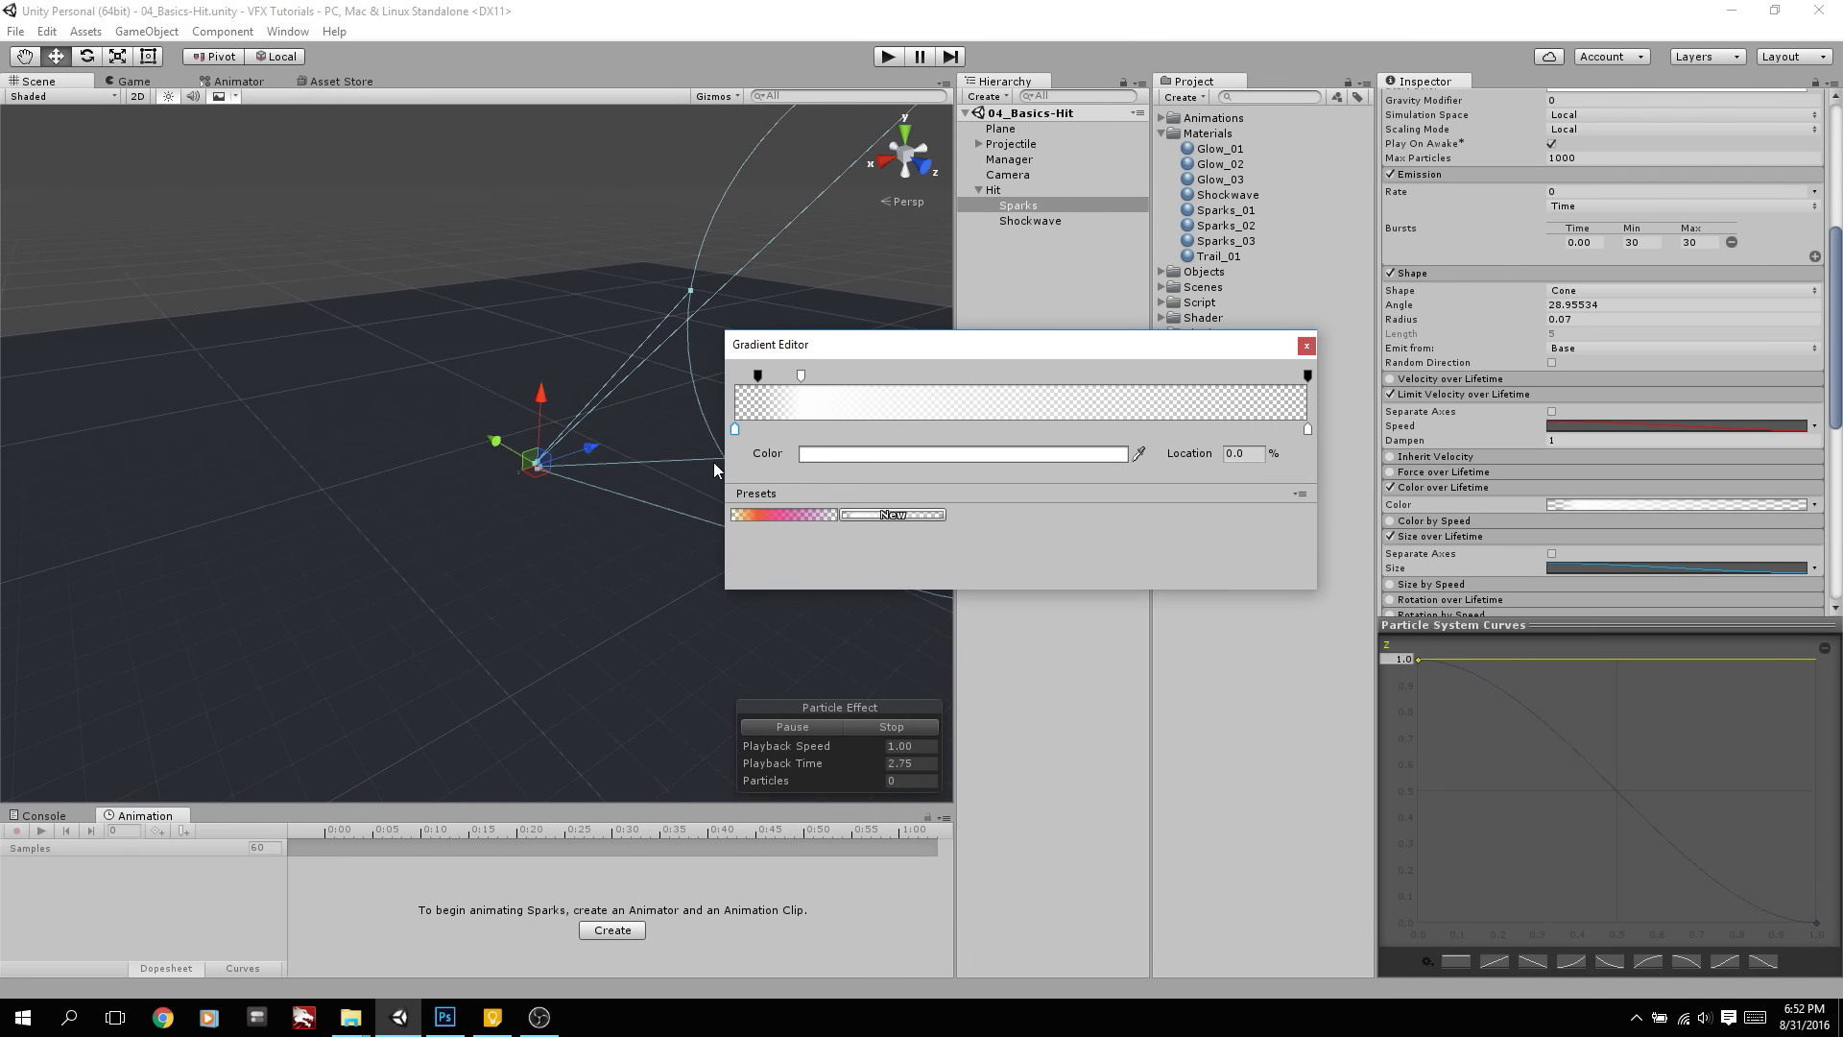
pyautogui.click(866, 458)
pyautogui.click(1207, 300)
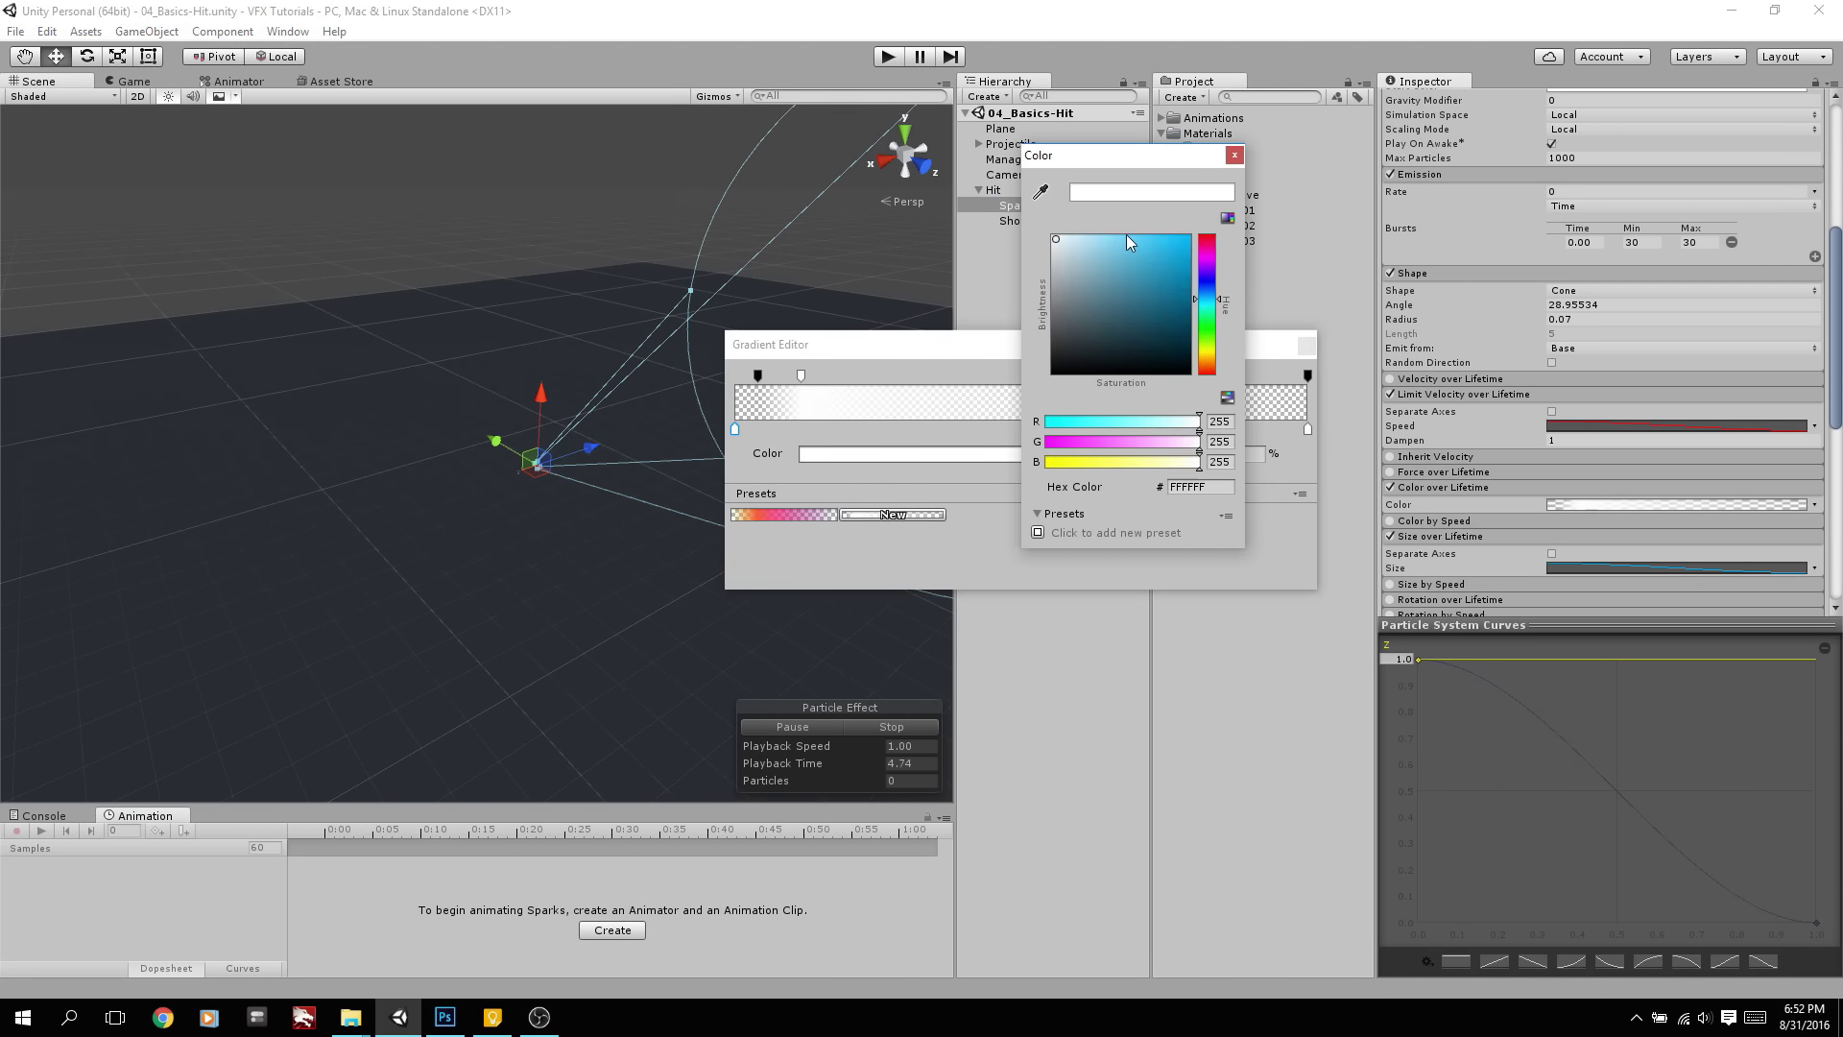
pyautogui.moveTo(1126, 234); pyautogui.dragTo(1154, 232)
pyautogui.click(1234, 154)
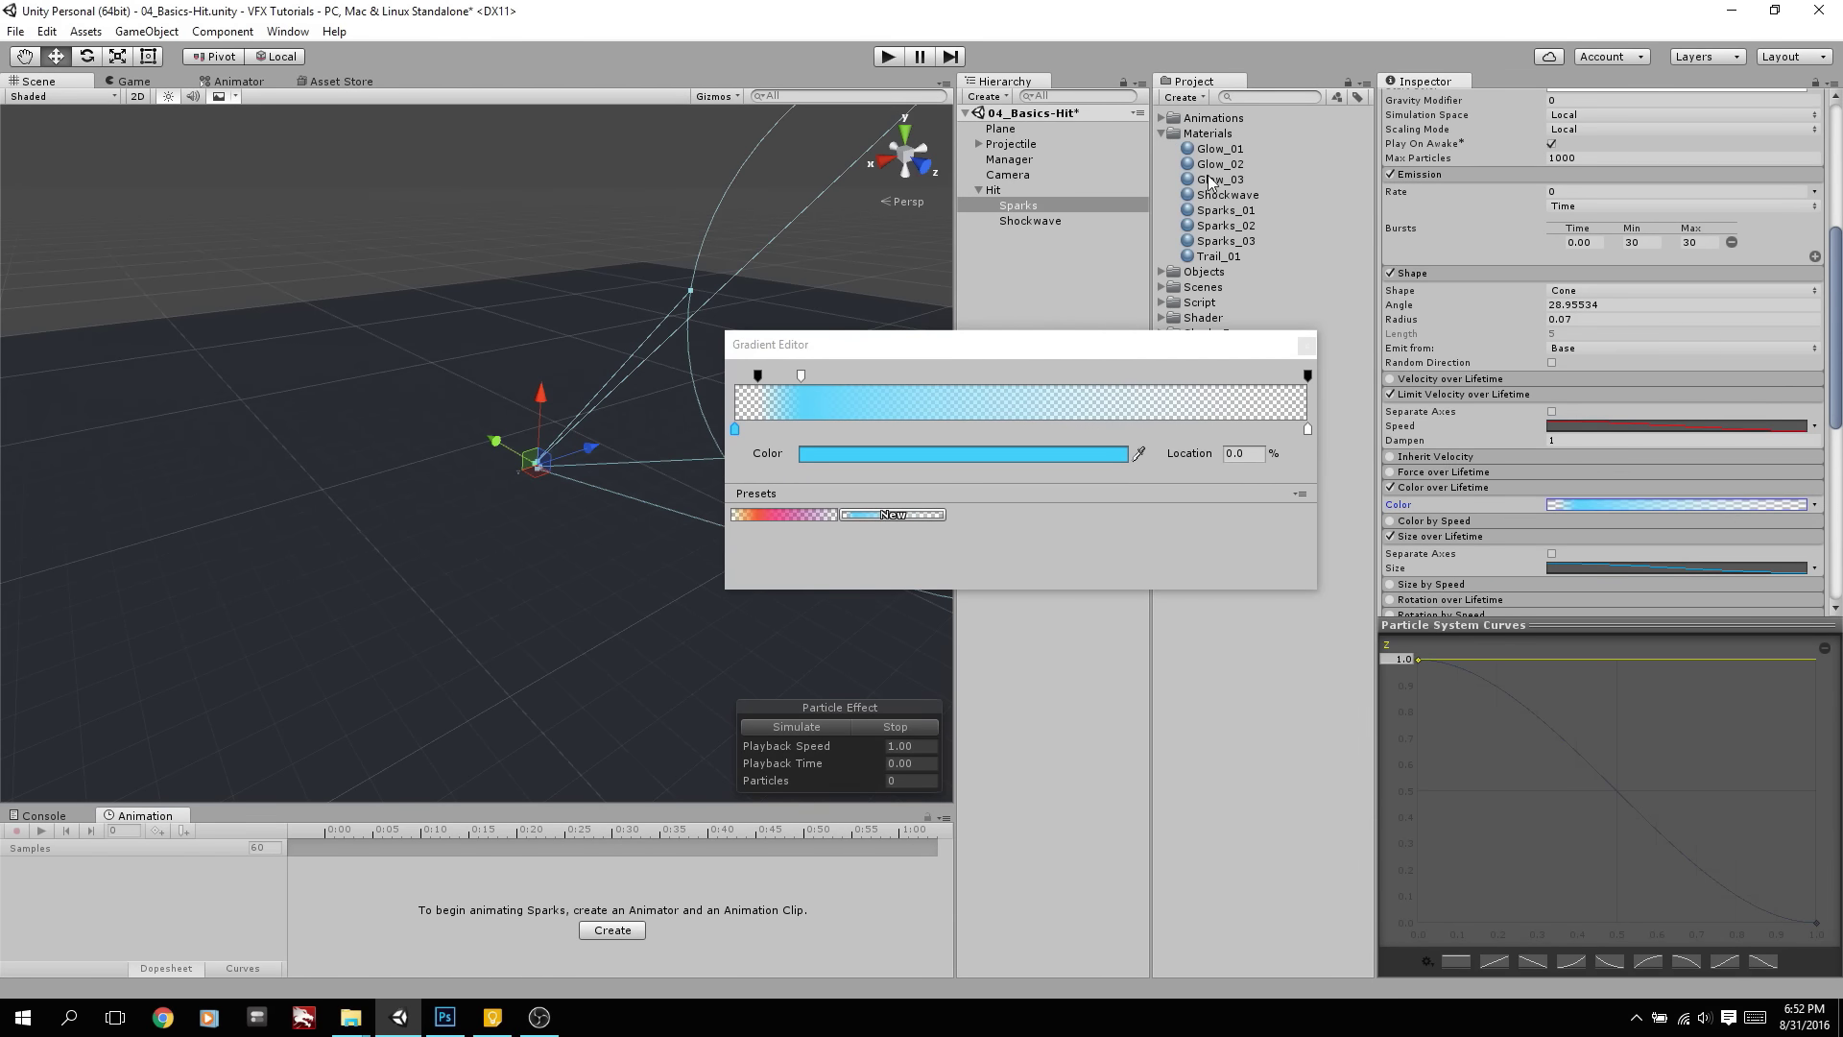
# Color the end key of the Sparks' gradient purple (7709FF) and shift it to 69.3%
pyautogui.click(1308, 428)
pyautogui.click(1104, 453)
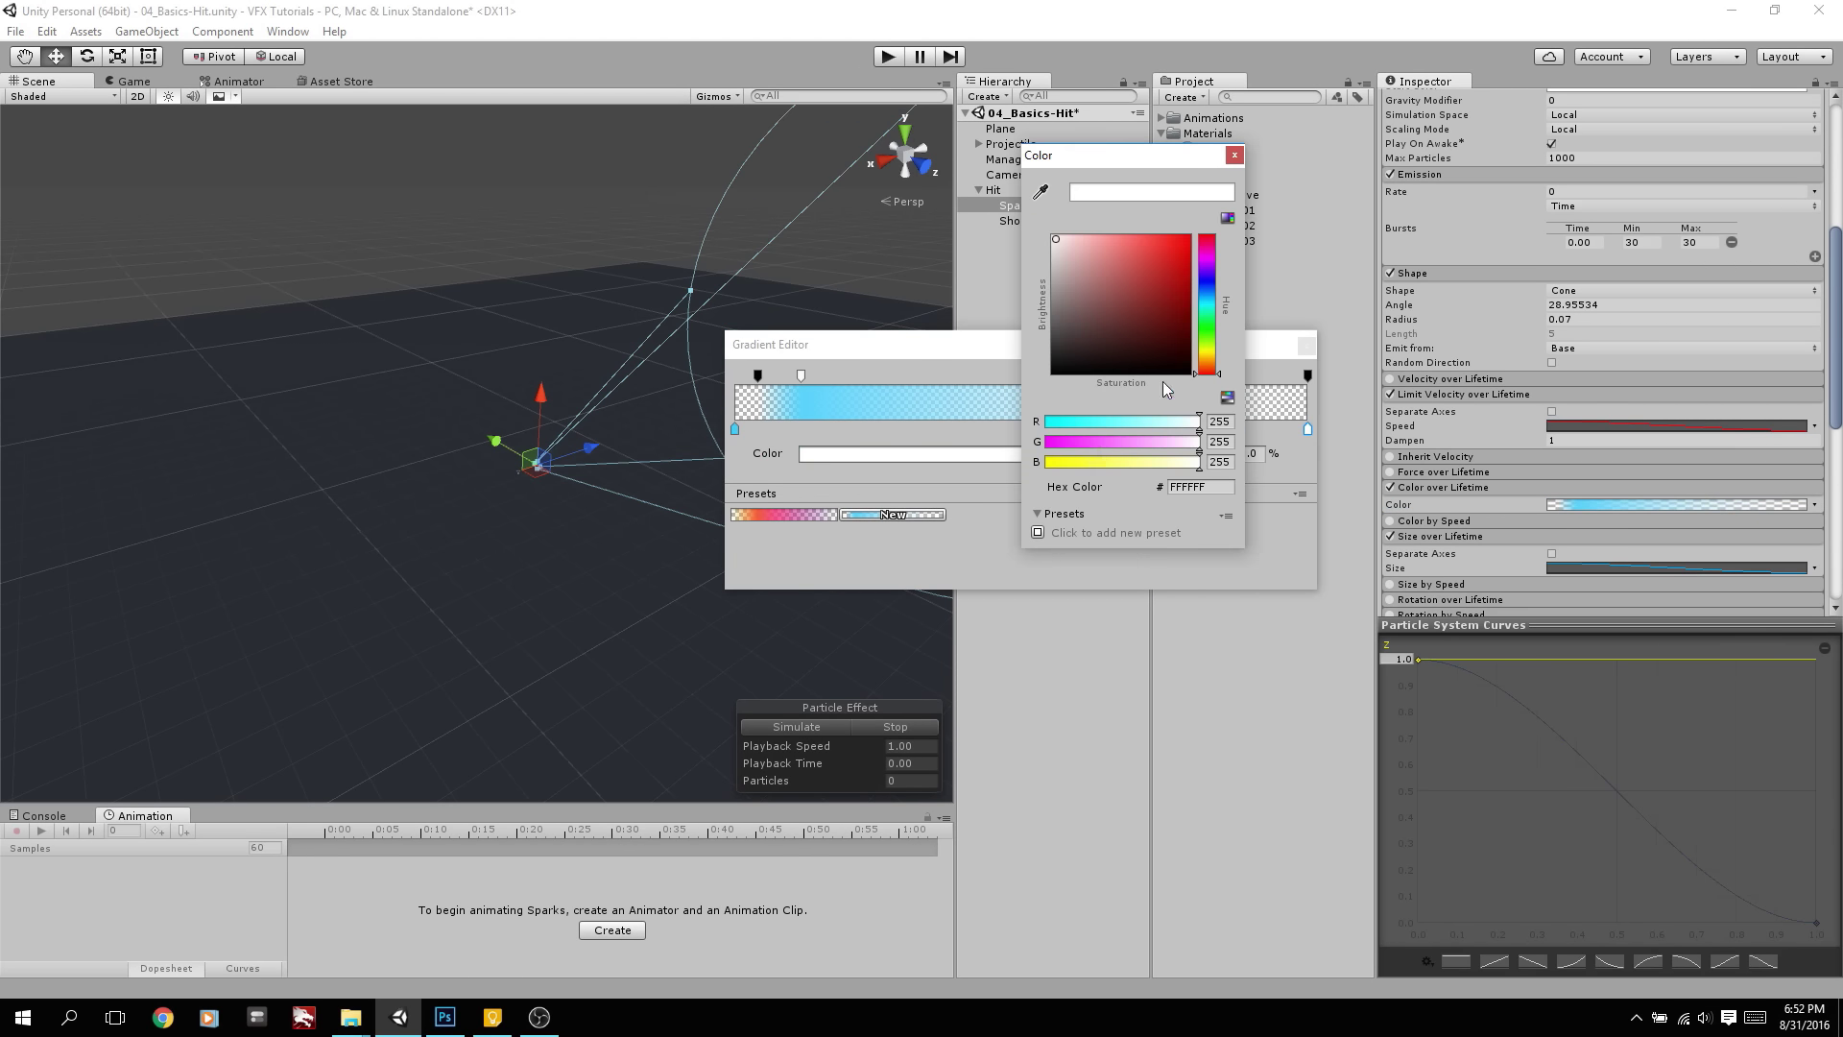
pyautogui.click(1212, 277)
pyautogui.moveTo(1188, 238); pyautogui.dragTo(1182, 223)
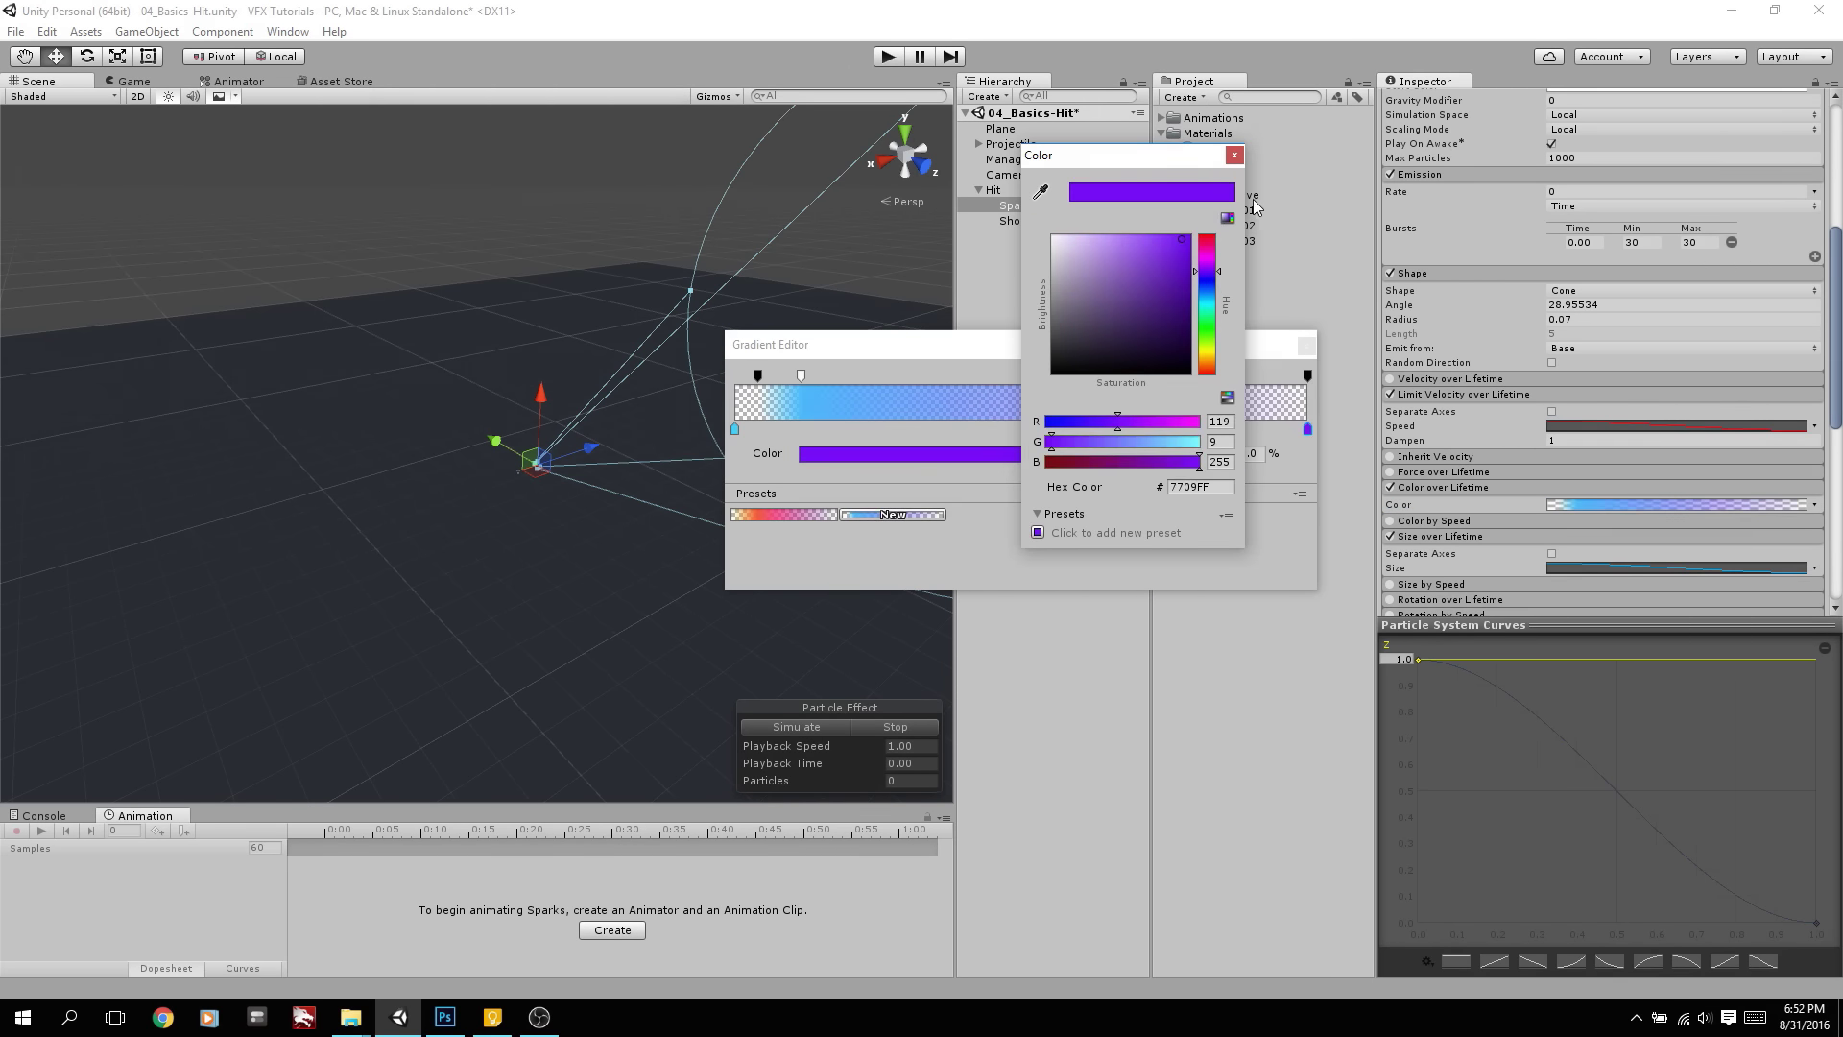
pyautogui.click(1234, 155)
pyautogui.moveTo(1311, 428); pyautogui.dragTo(1133, 445)
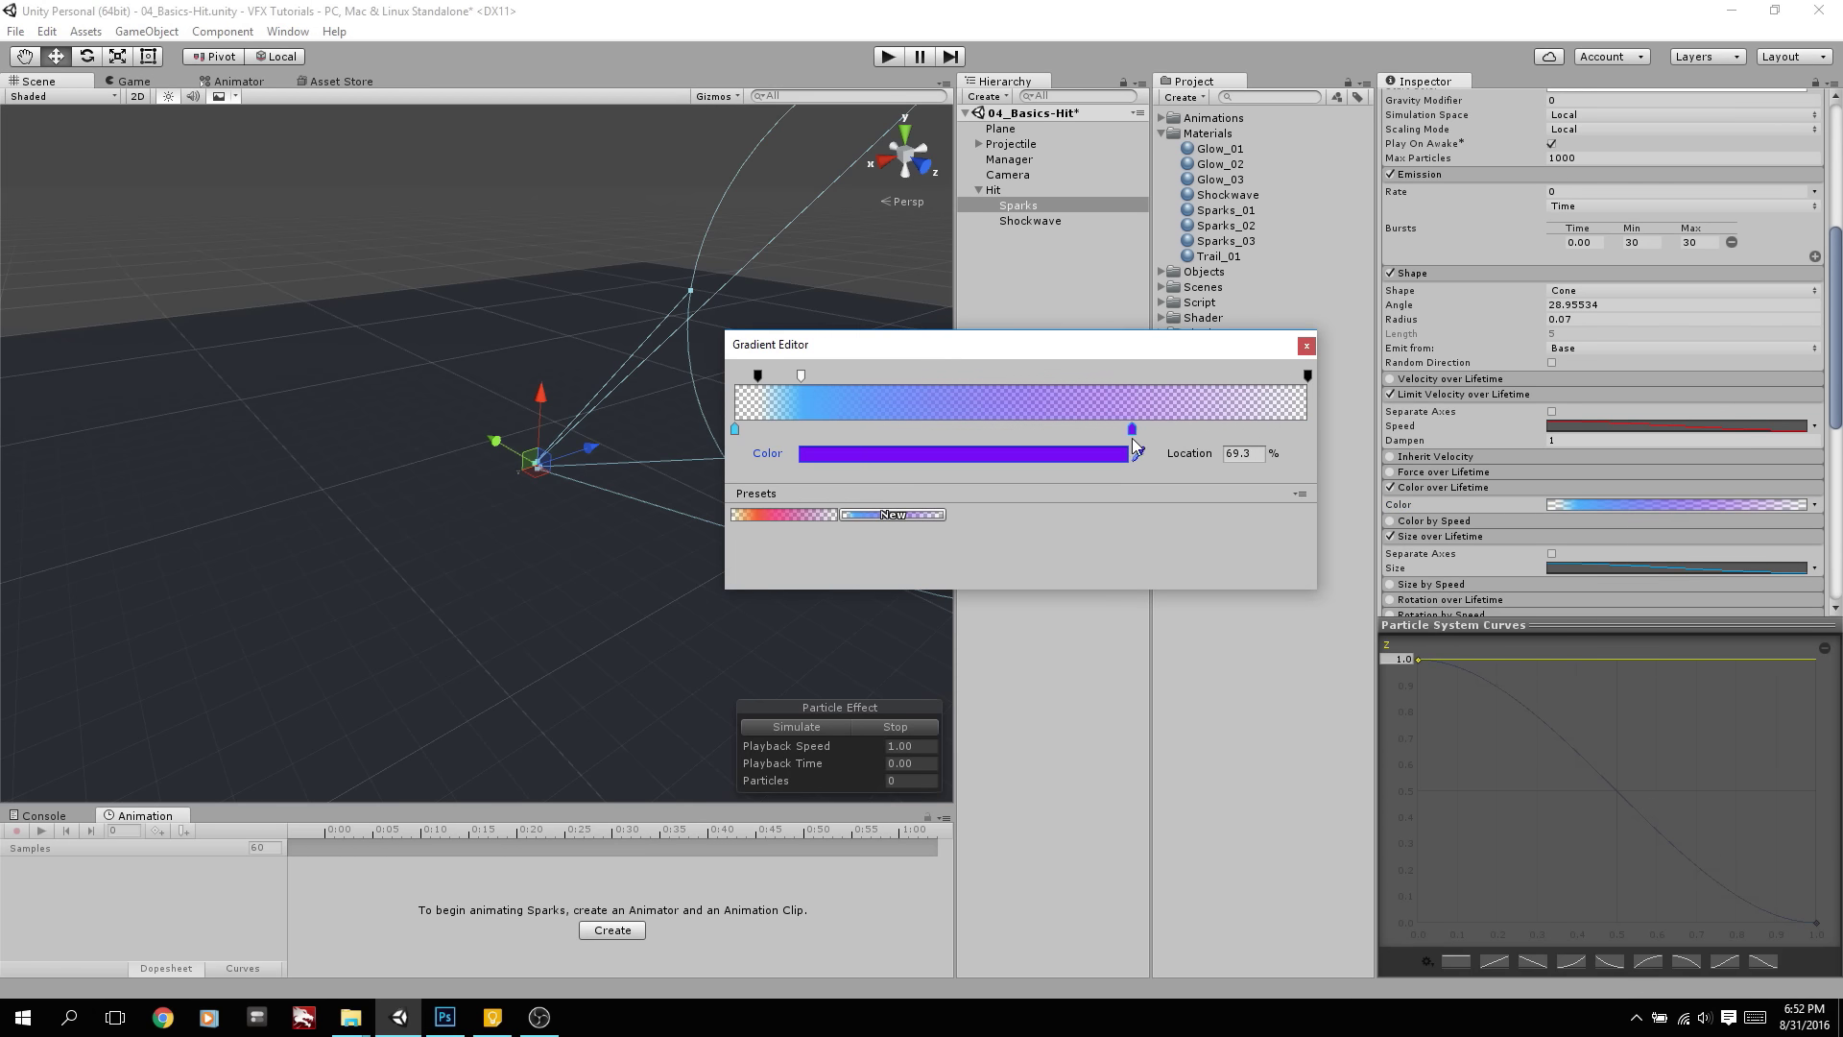
# Add a sky-blue key at about 12% in the Sparks' gradient, with the first key near-white (E8F9FF) at 4.2%, and save the scene
pyautogui.click(735, 430)
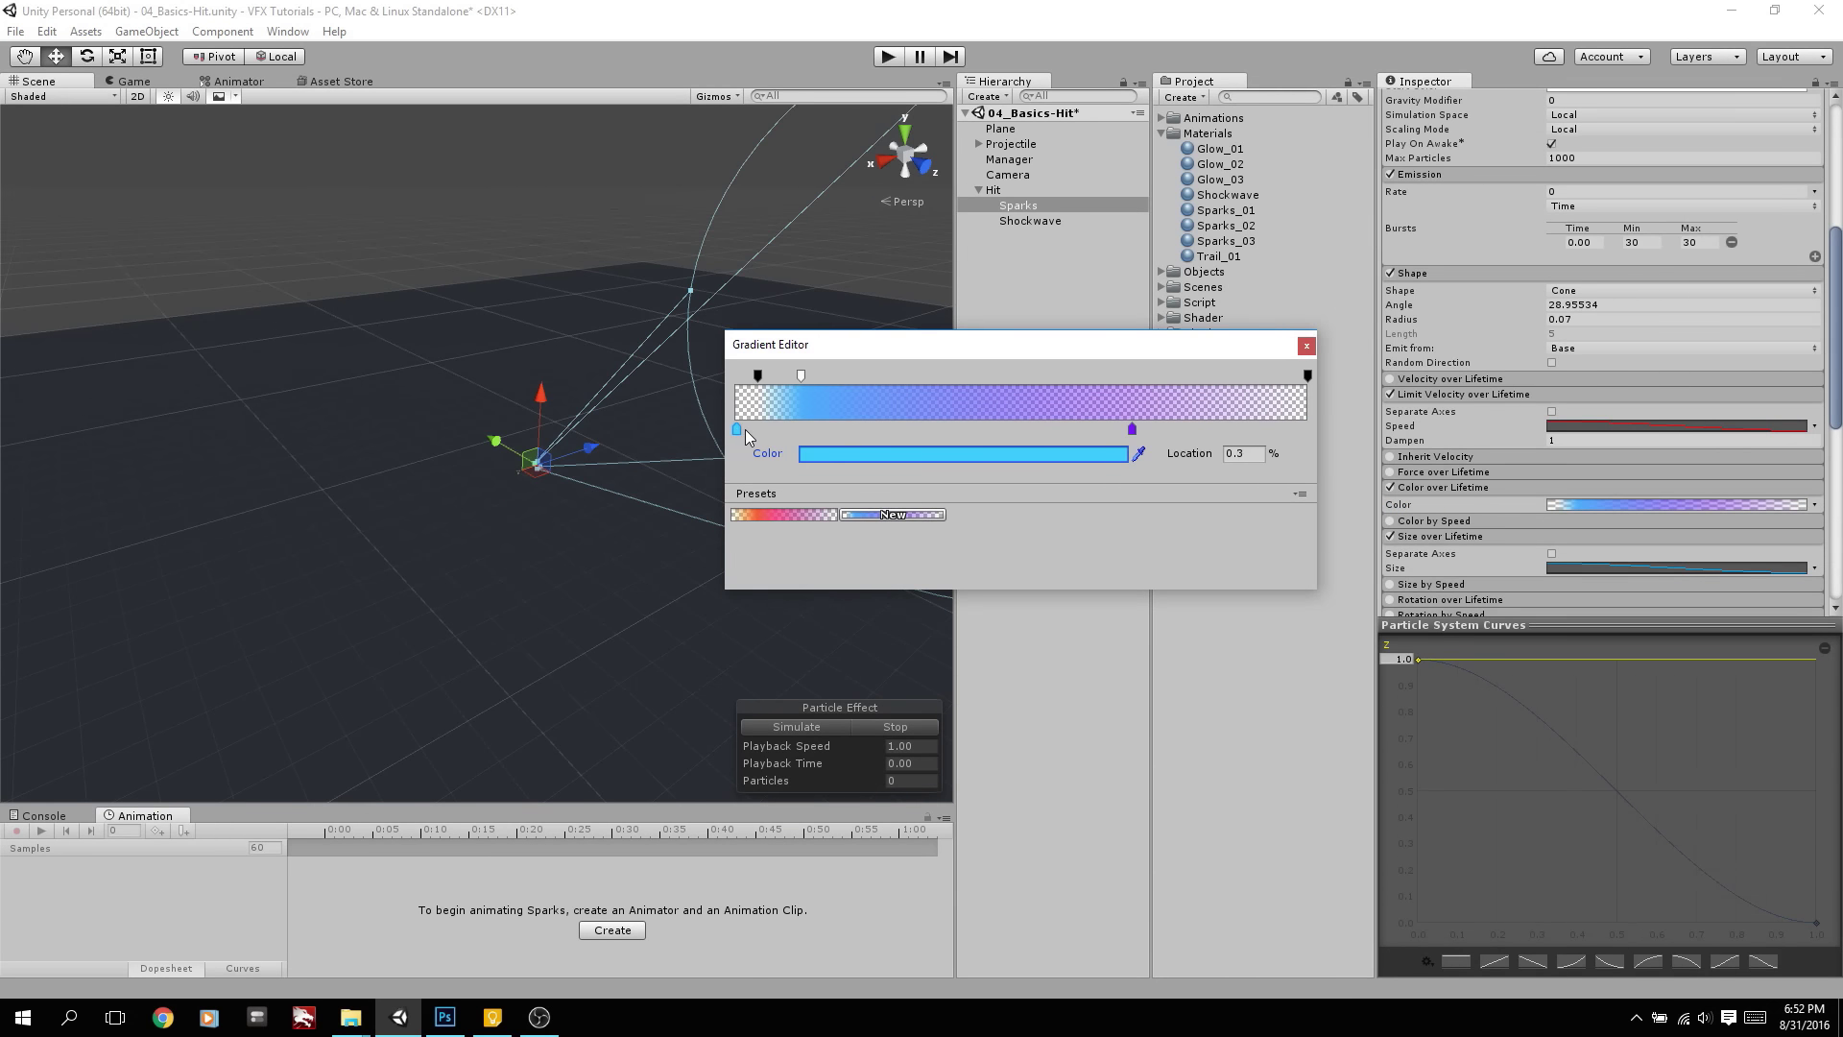
pyautogui.click(873, 453)
pyautogui.moveTo(1154, 262); pyautogui.dragTo(1067, 239)
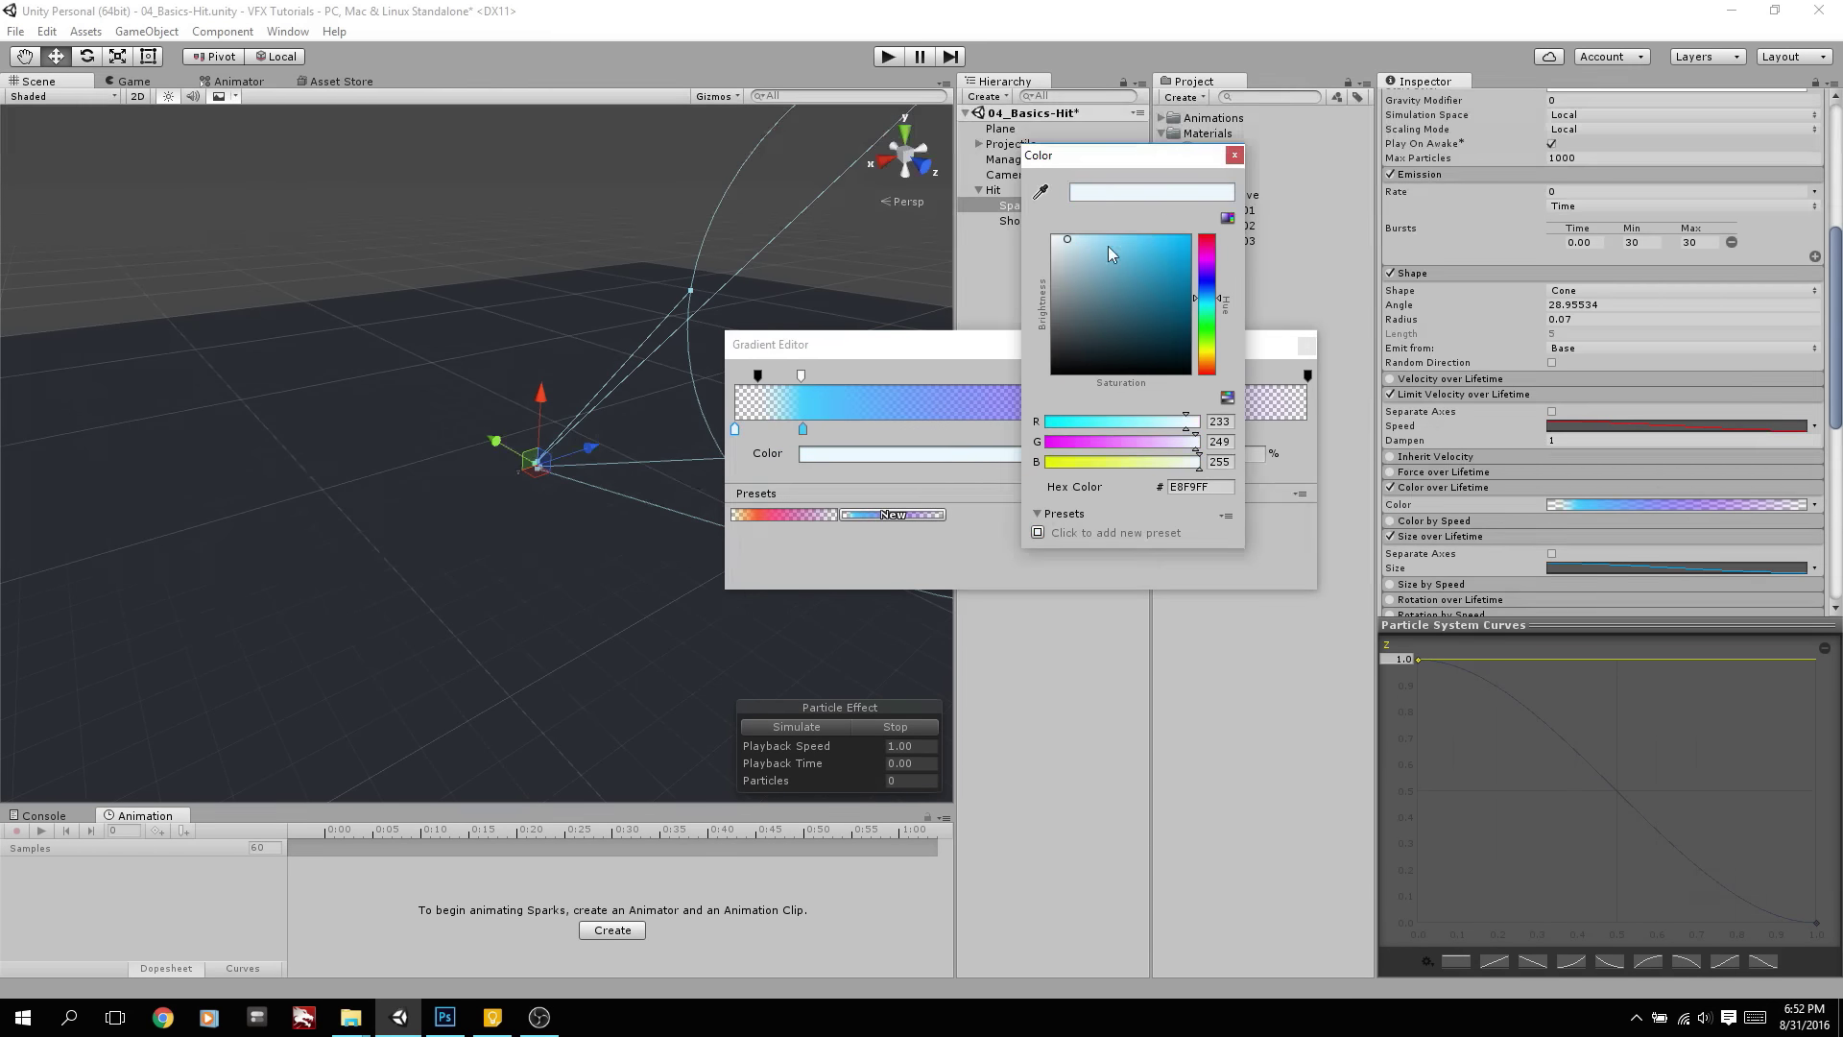
pyautogui.click(1234, 156)
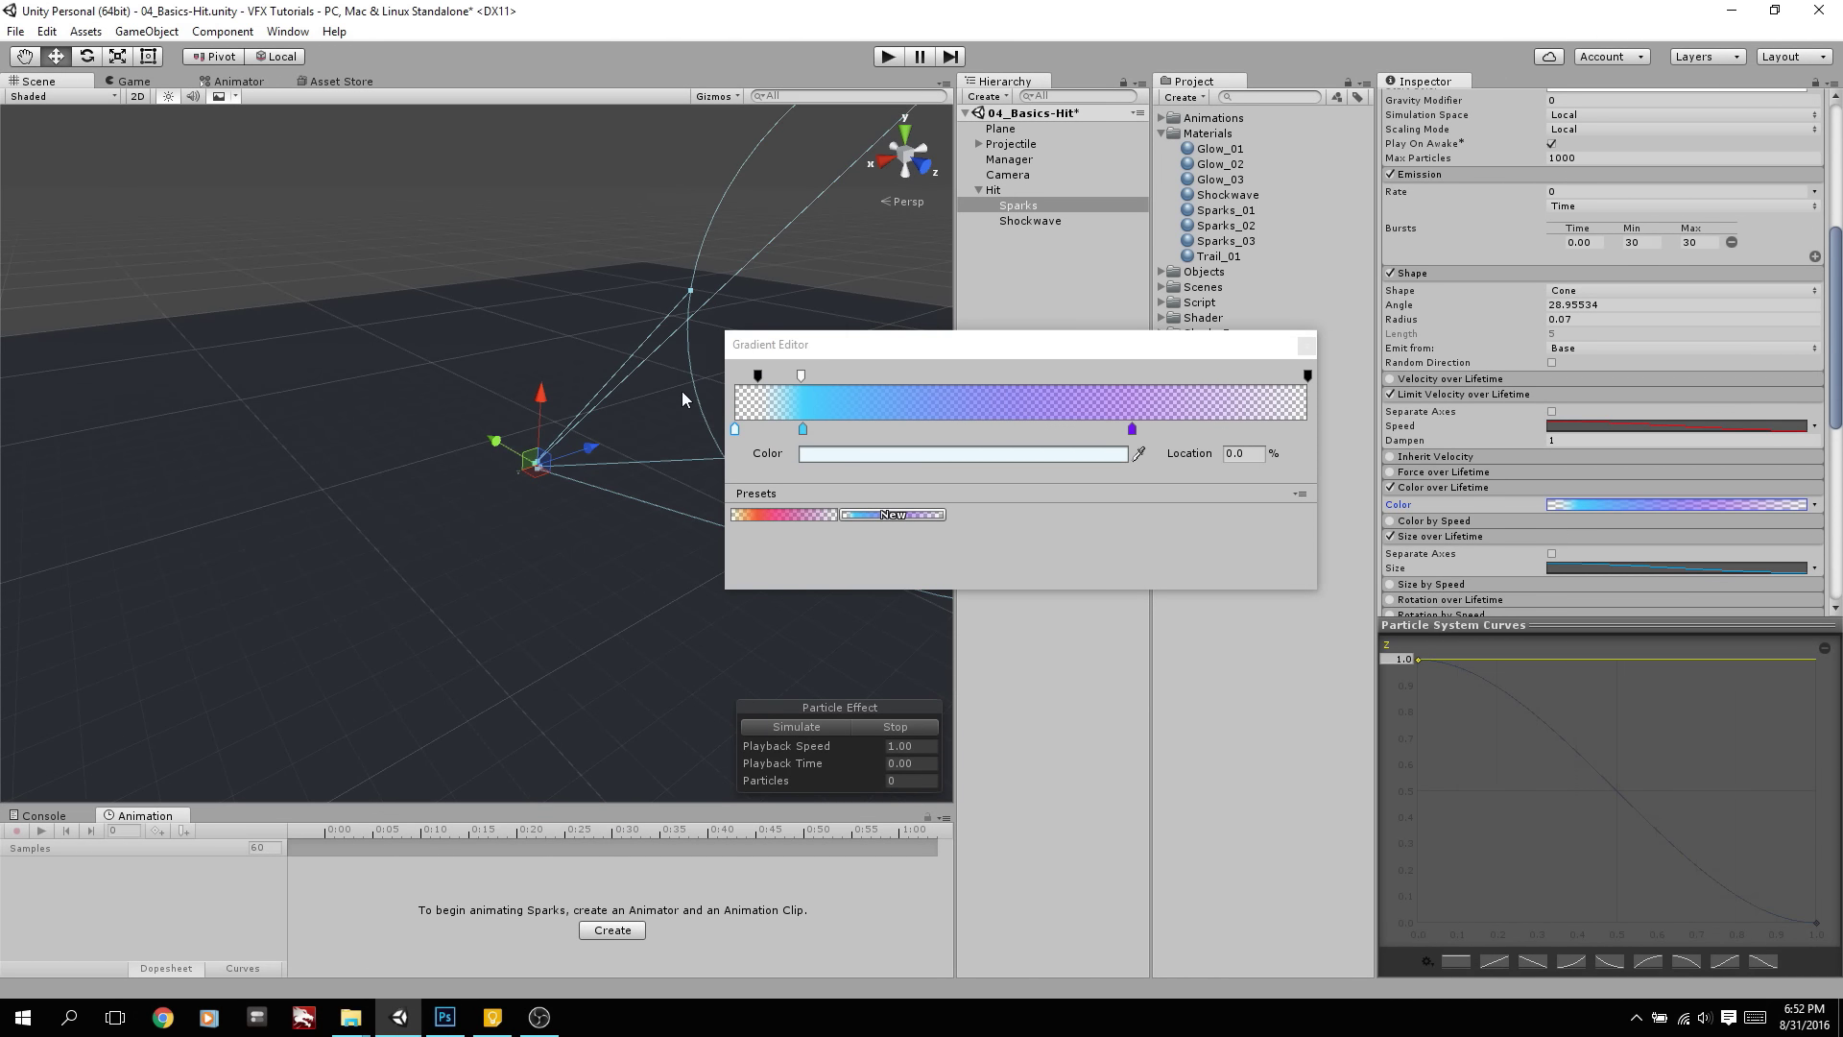
pyautogui.moveTo(737, 430); pyautogui.dragTo(758, 430)
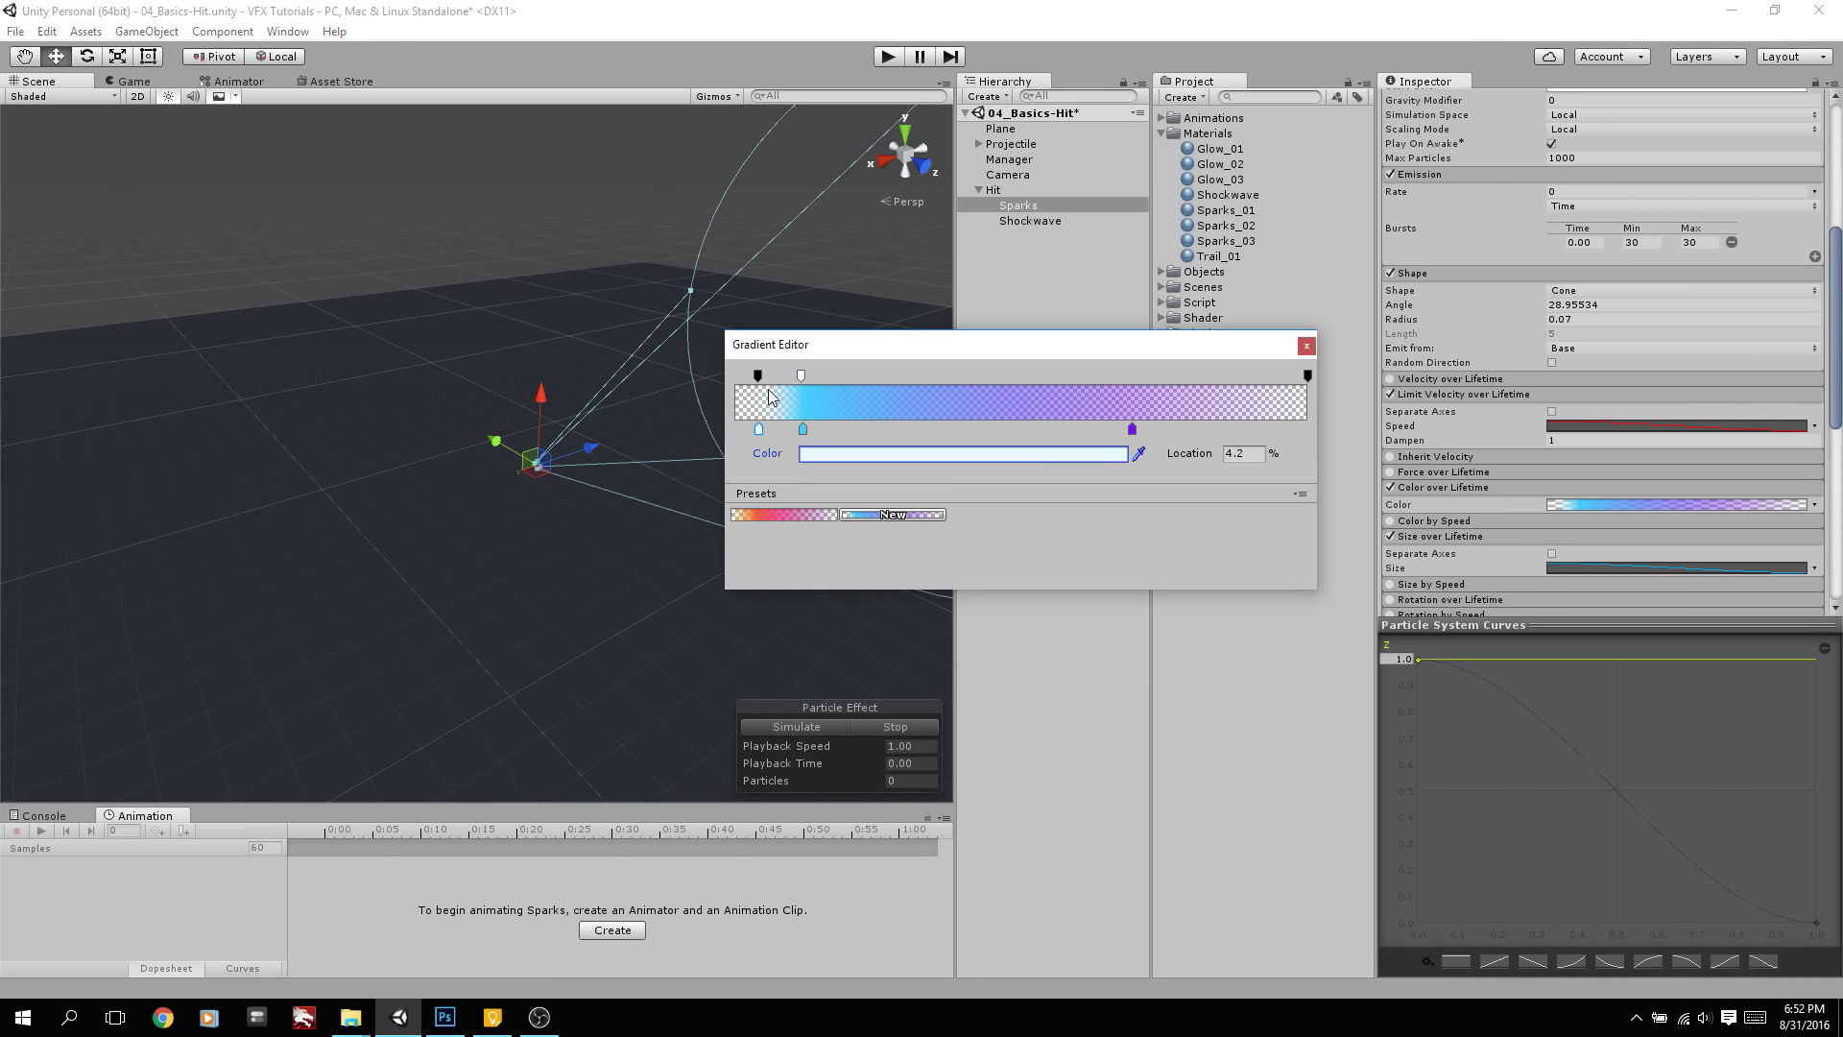
pyautogui.click(1302, 347)
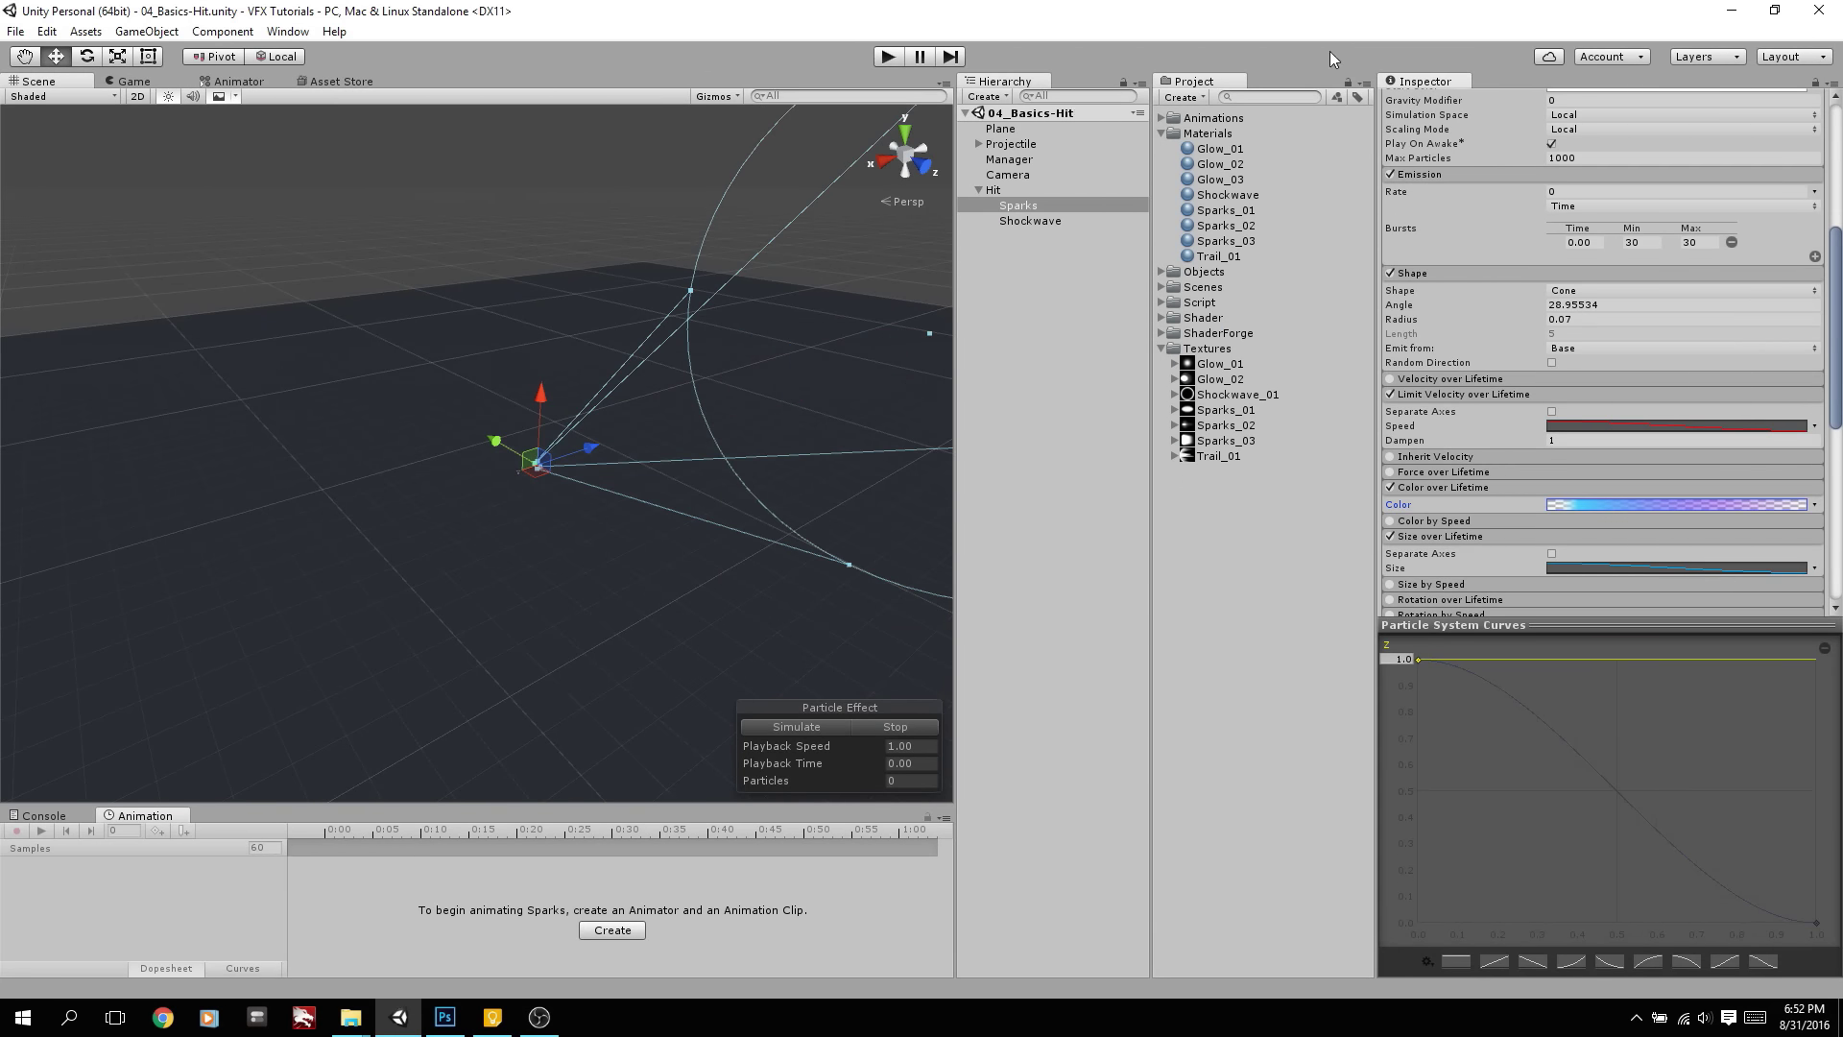
# Replay the hit effect several times to examine the recolored sparks, and stop the simulation
pyautogui.click(826, 728)
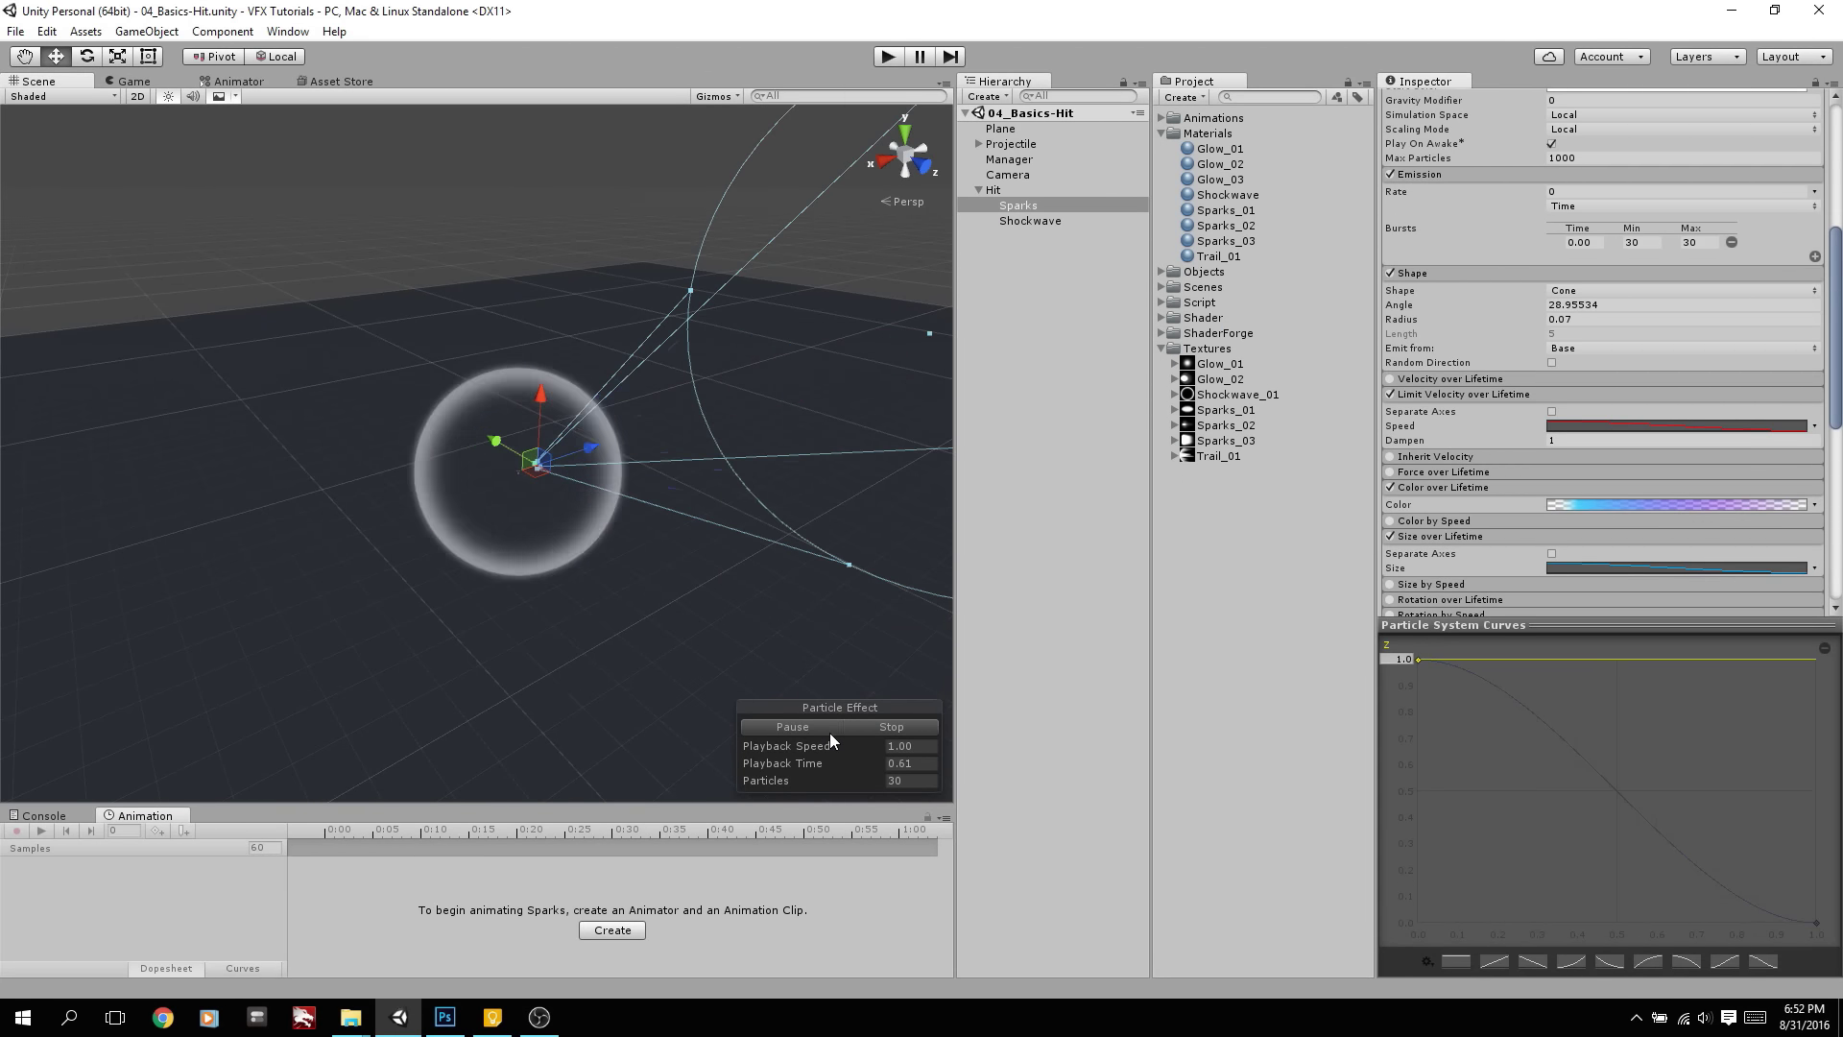
pyautogui.click(821, 727)
pyautogui.click(860, 728)
pyautogui.click(822, 724)
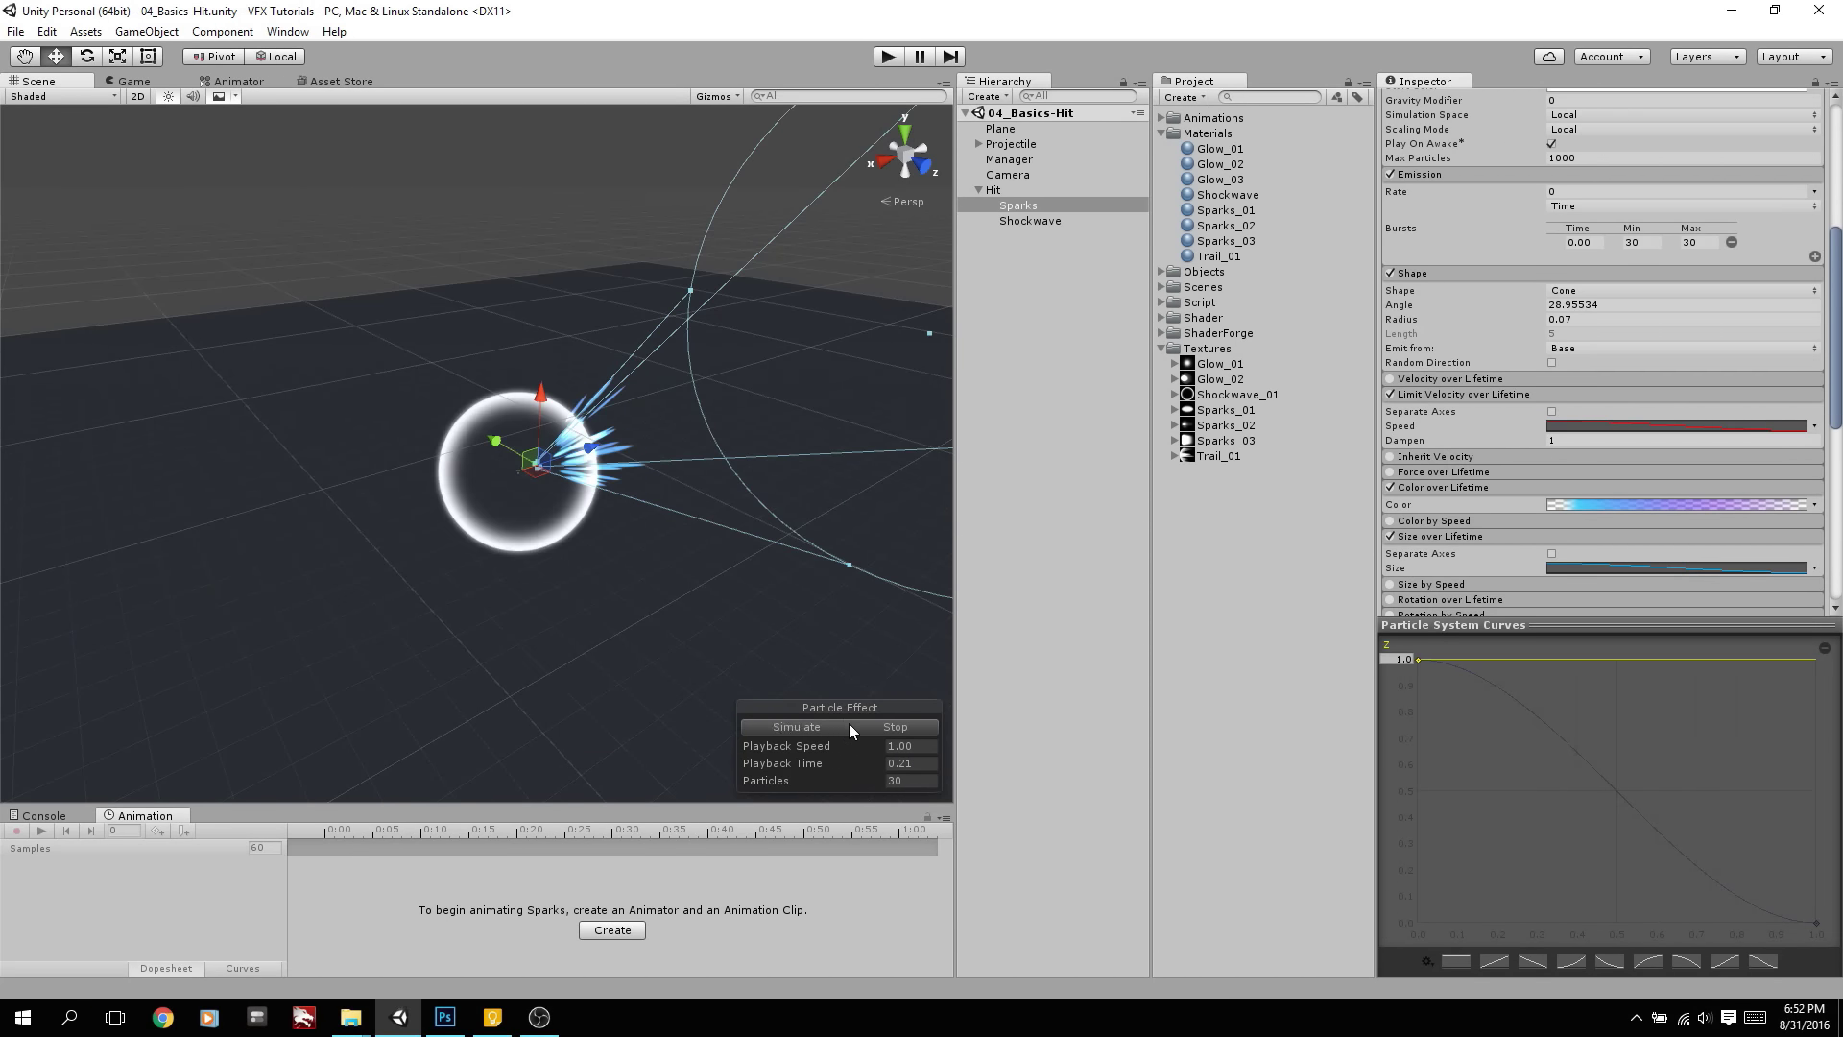
pyautogui.click(850, 723)
pyautogui.click(826, 722)
pyautogui.click(827, 723)
pyautogui.click(874, 726)
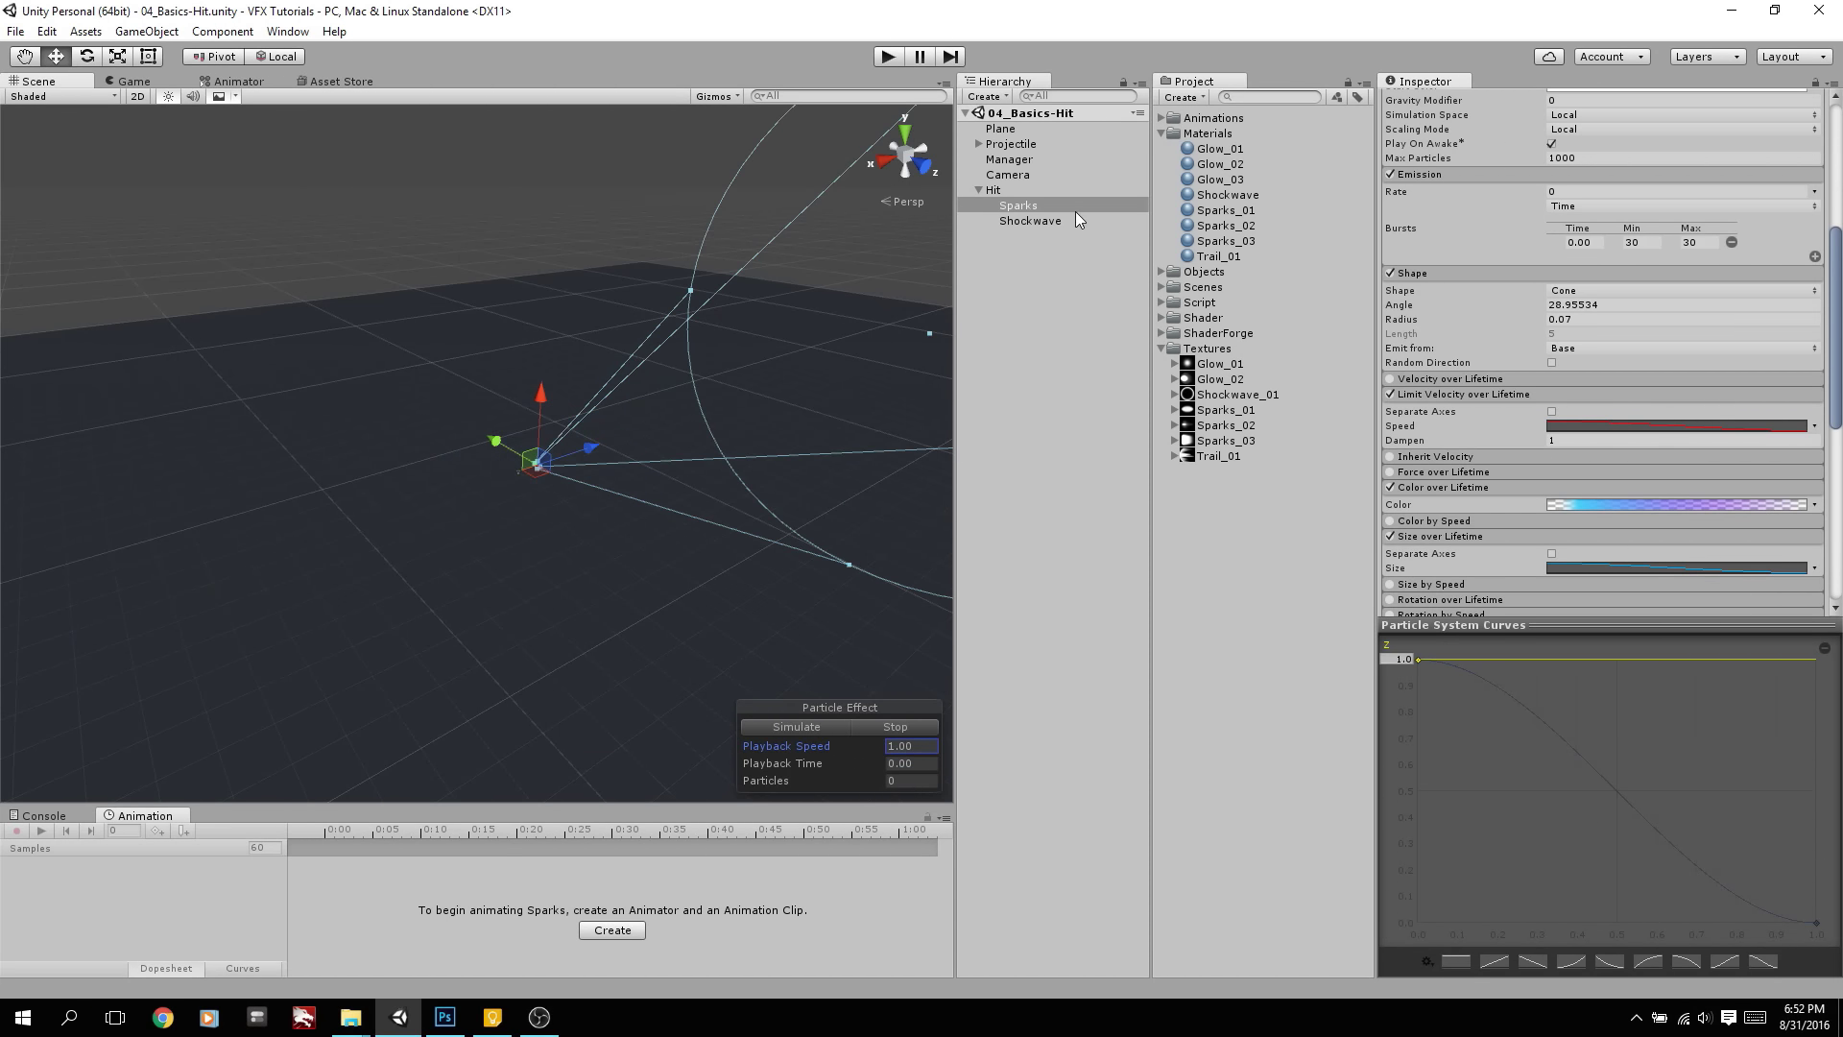
# Copy the Sparks' Color over Lifetime gradient and paste it into the Shockwave's Color over Lifetime
pyautogui.click(1074, 217)
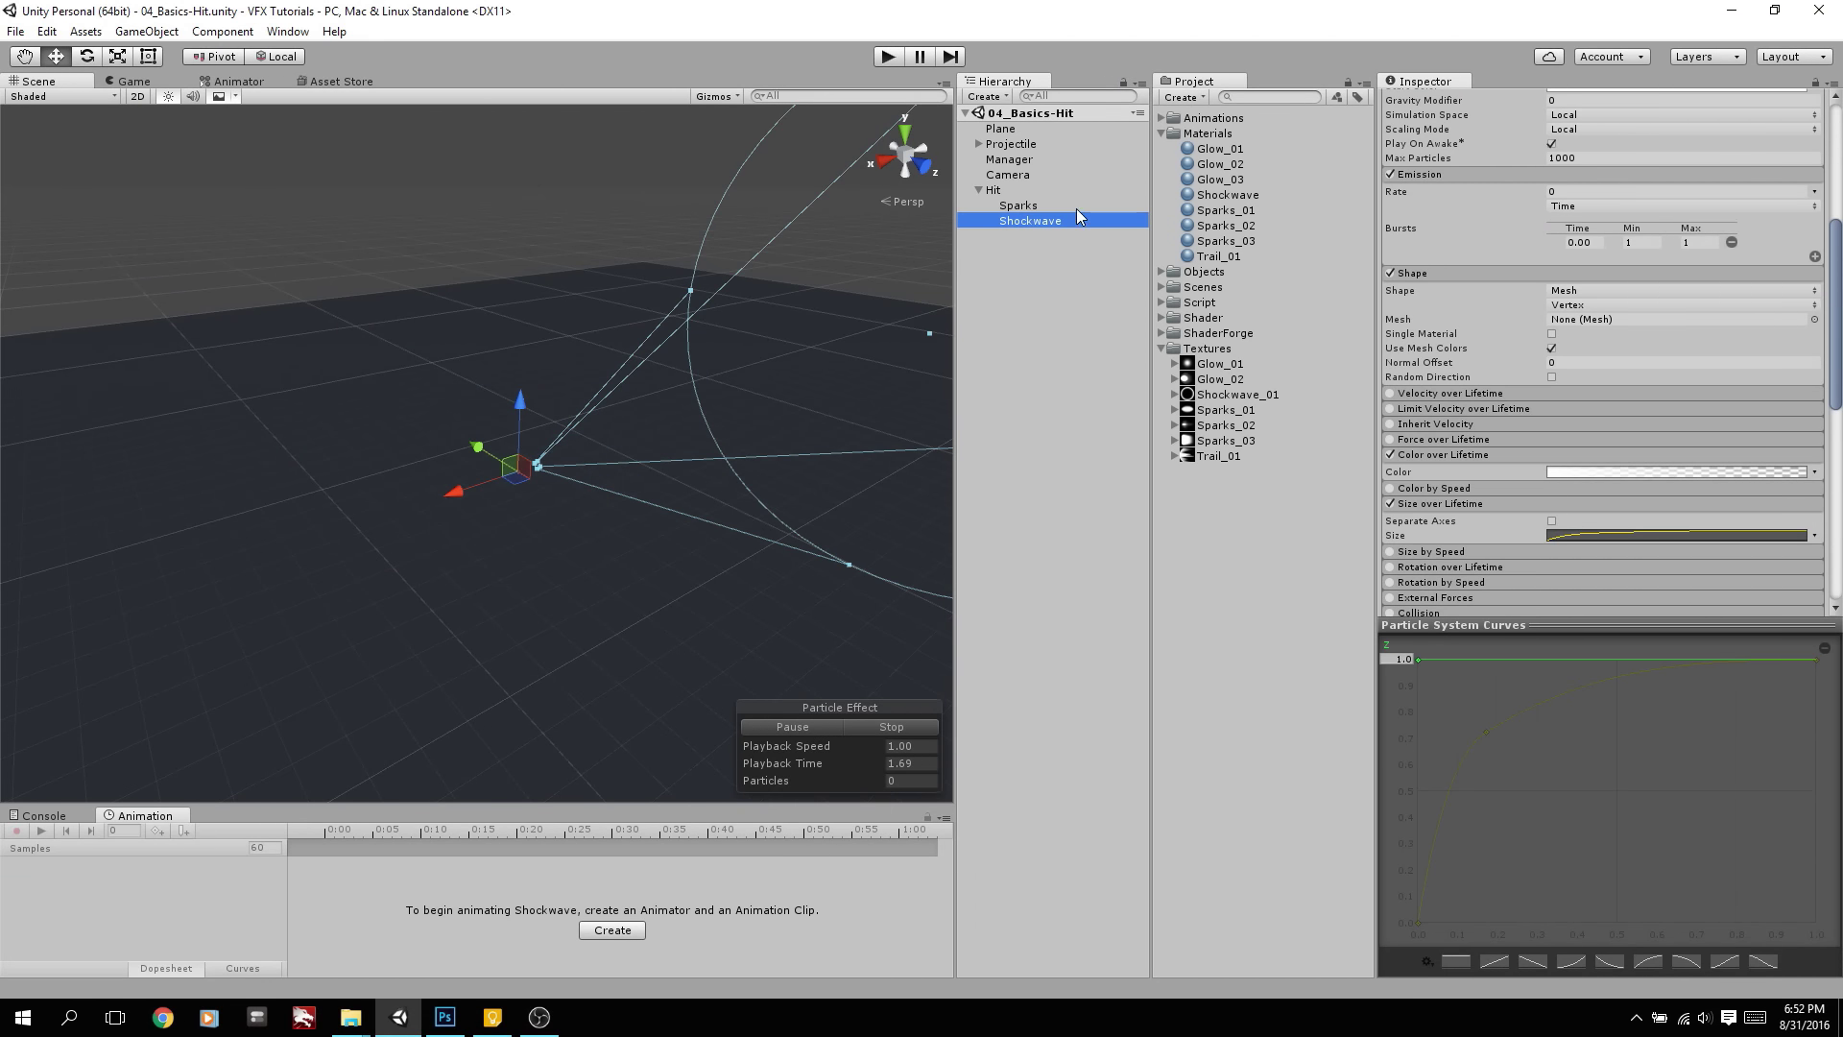
pyautogui.click(1056, 205)
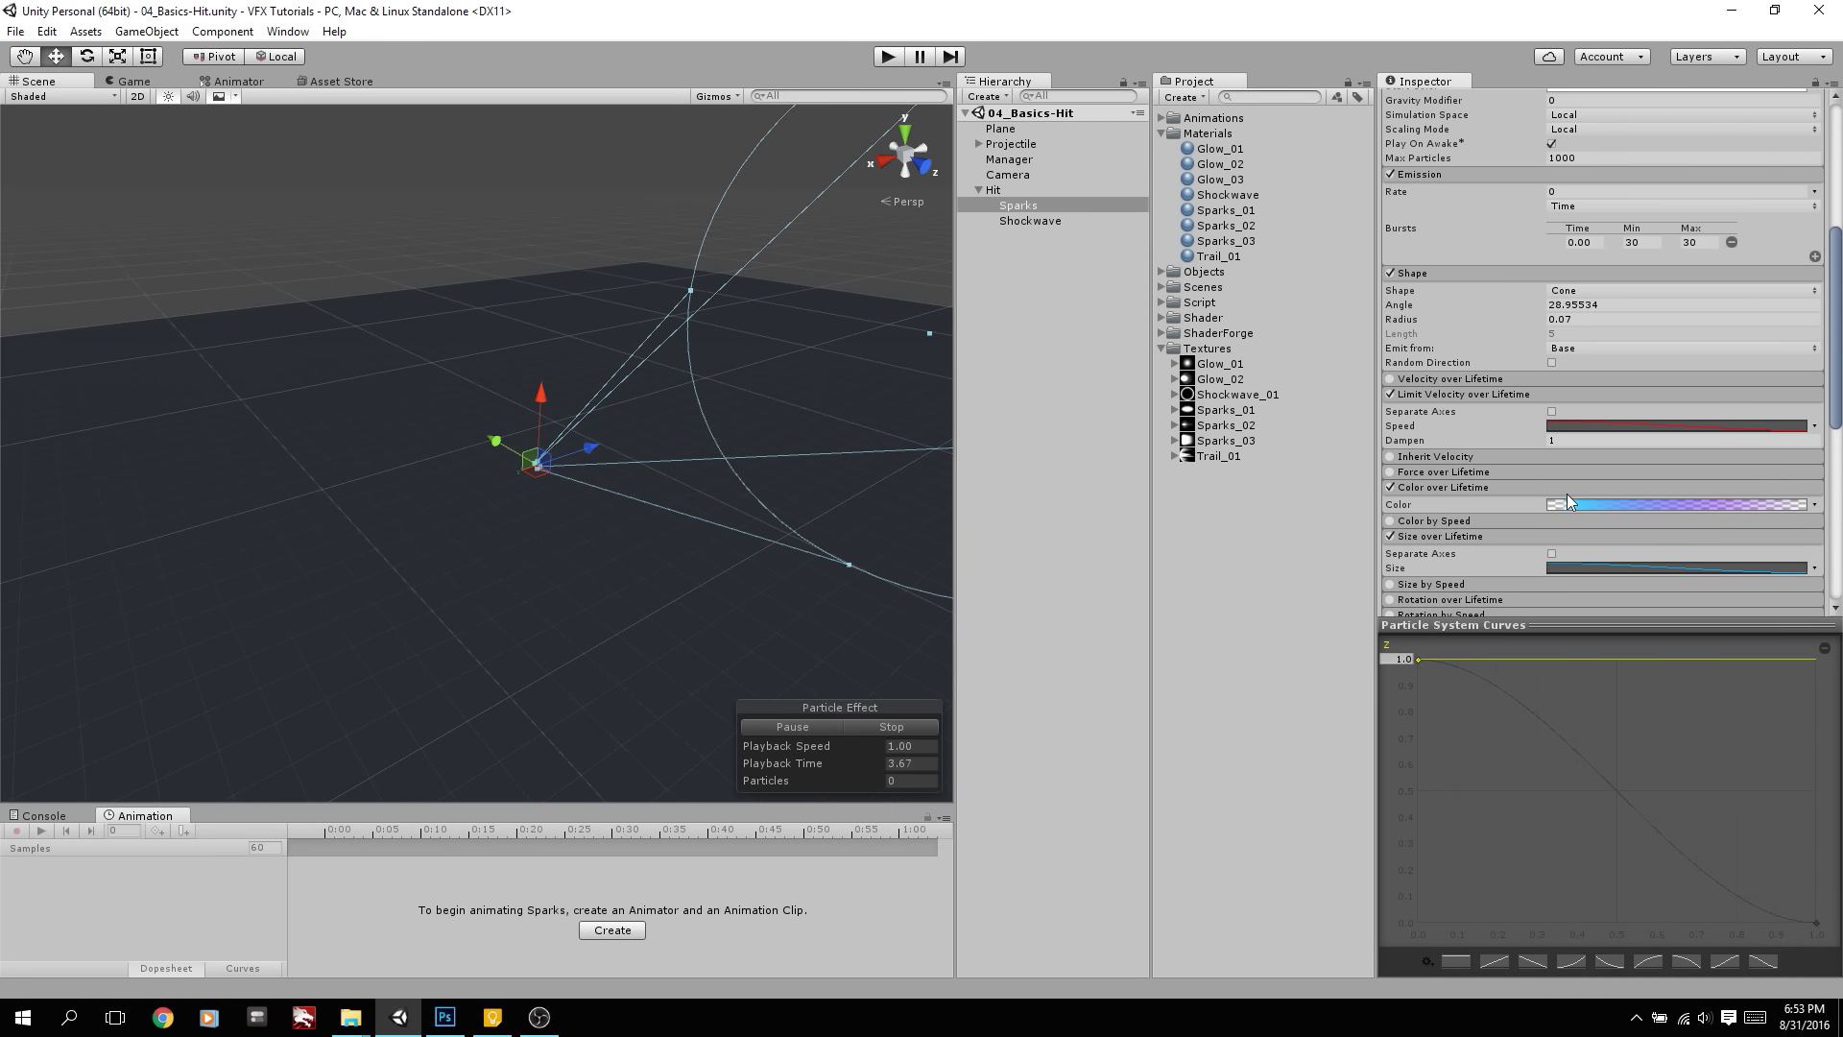
pyautogui.rightClick(1568, 501)
pyautogui.click(1594, 510)
pyautogui.click(1046, 220)
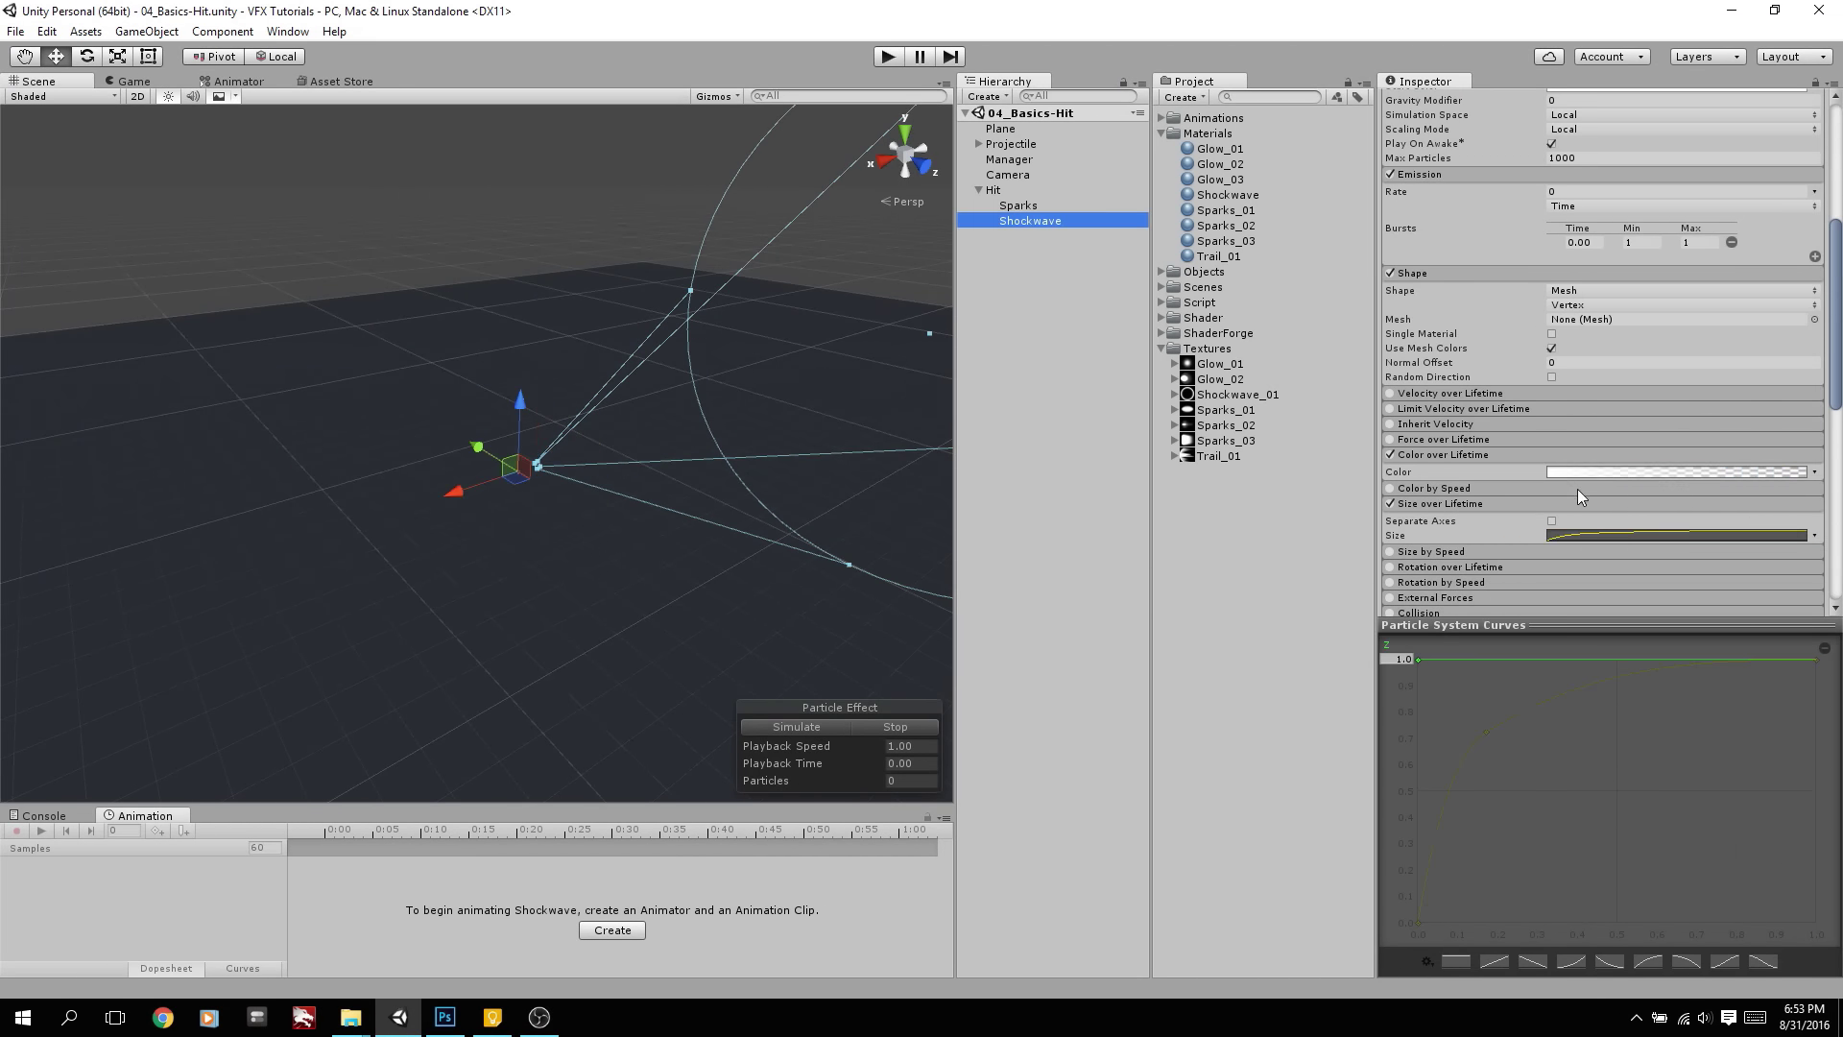
pyautogui.rightClick(1587, 478)
pyautogui.click(1613, 510)
# Move the Shockwave gradient's first transparent alpha key to 0% and its opaque key to 1.8%, and replay the effect
pyautogui.click(1580, 470)
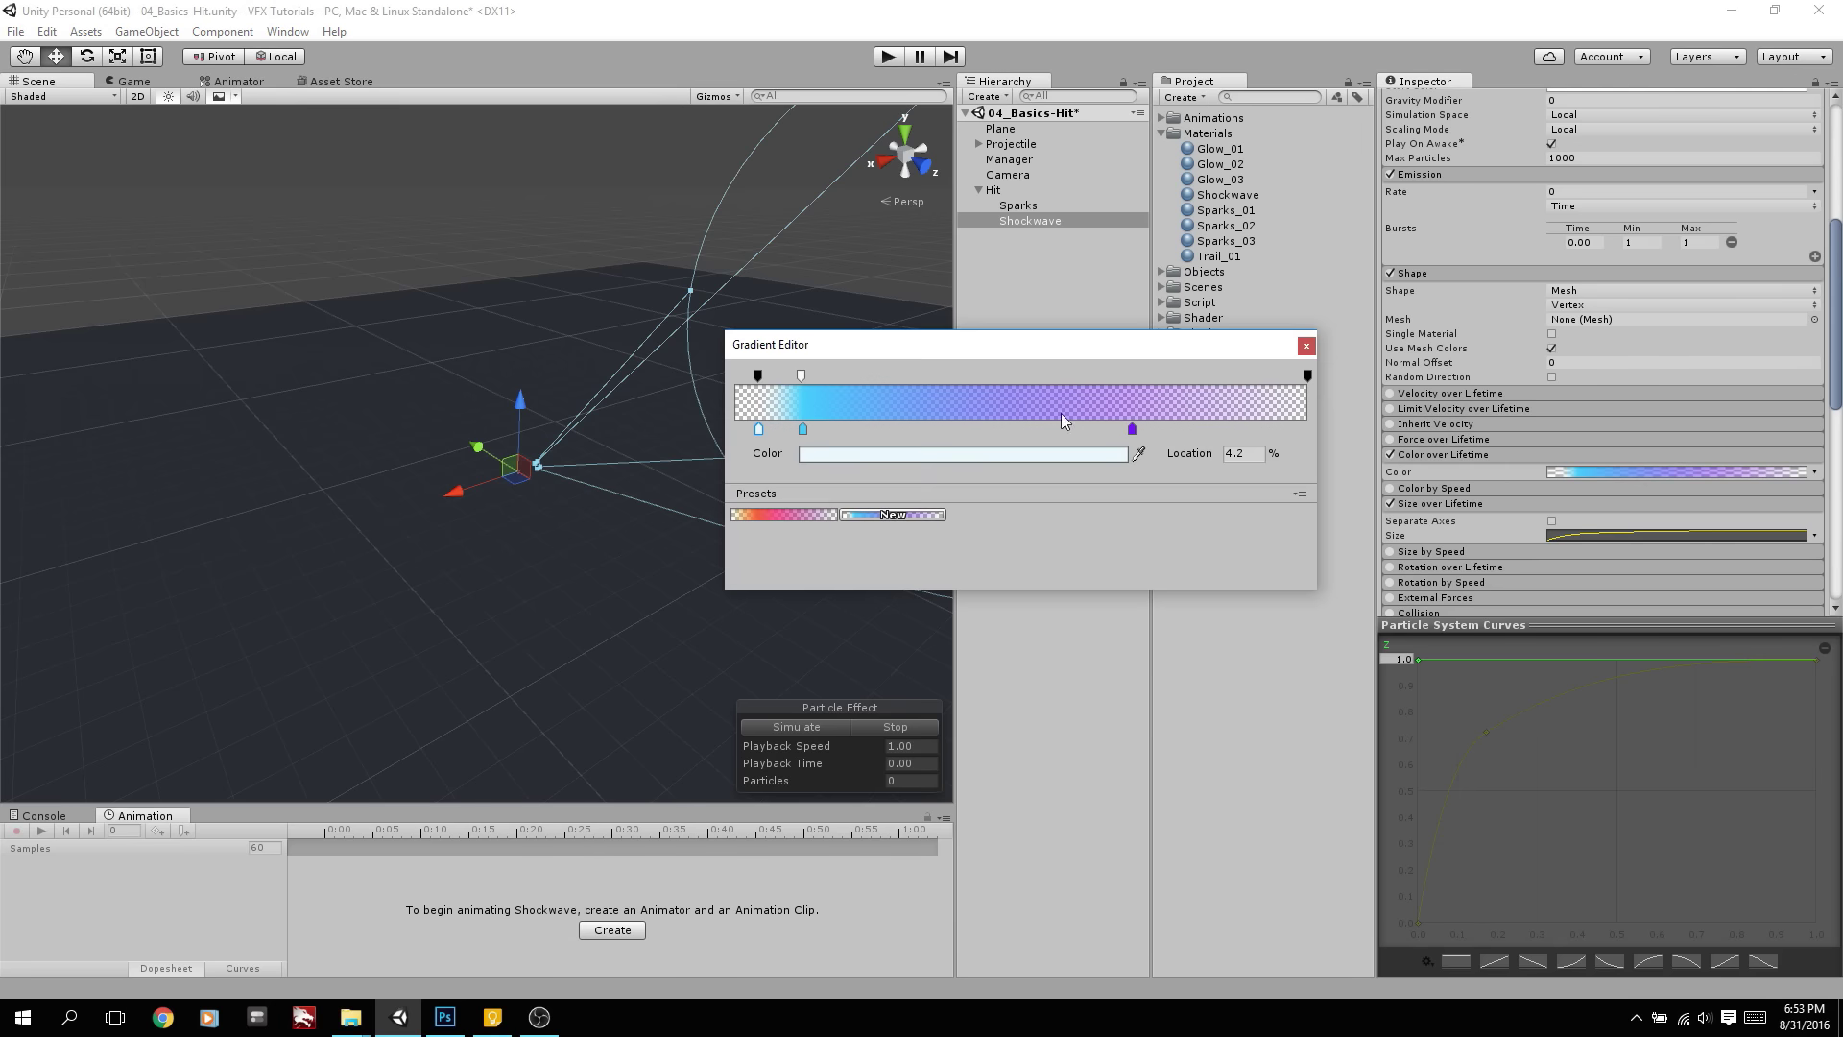
pyautogui.moveTo(760, 376); pyautogui.dragTo(746, 373)
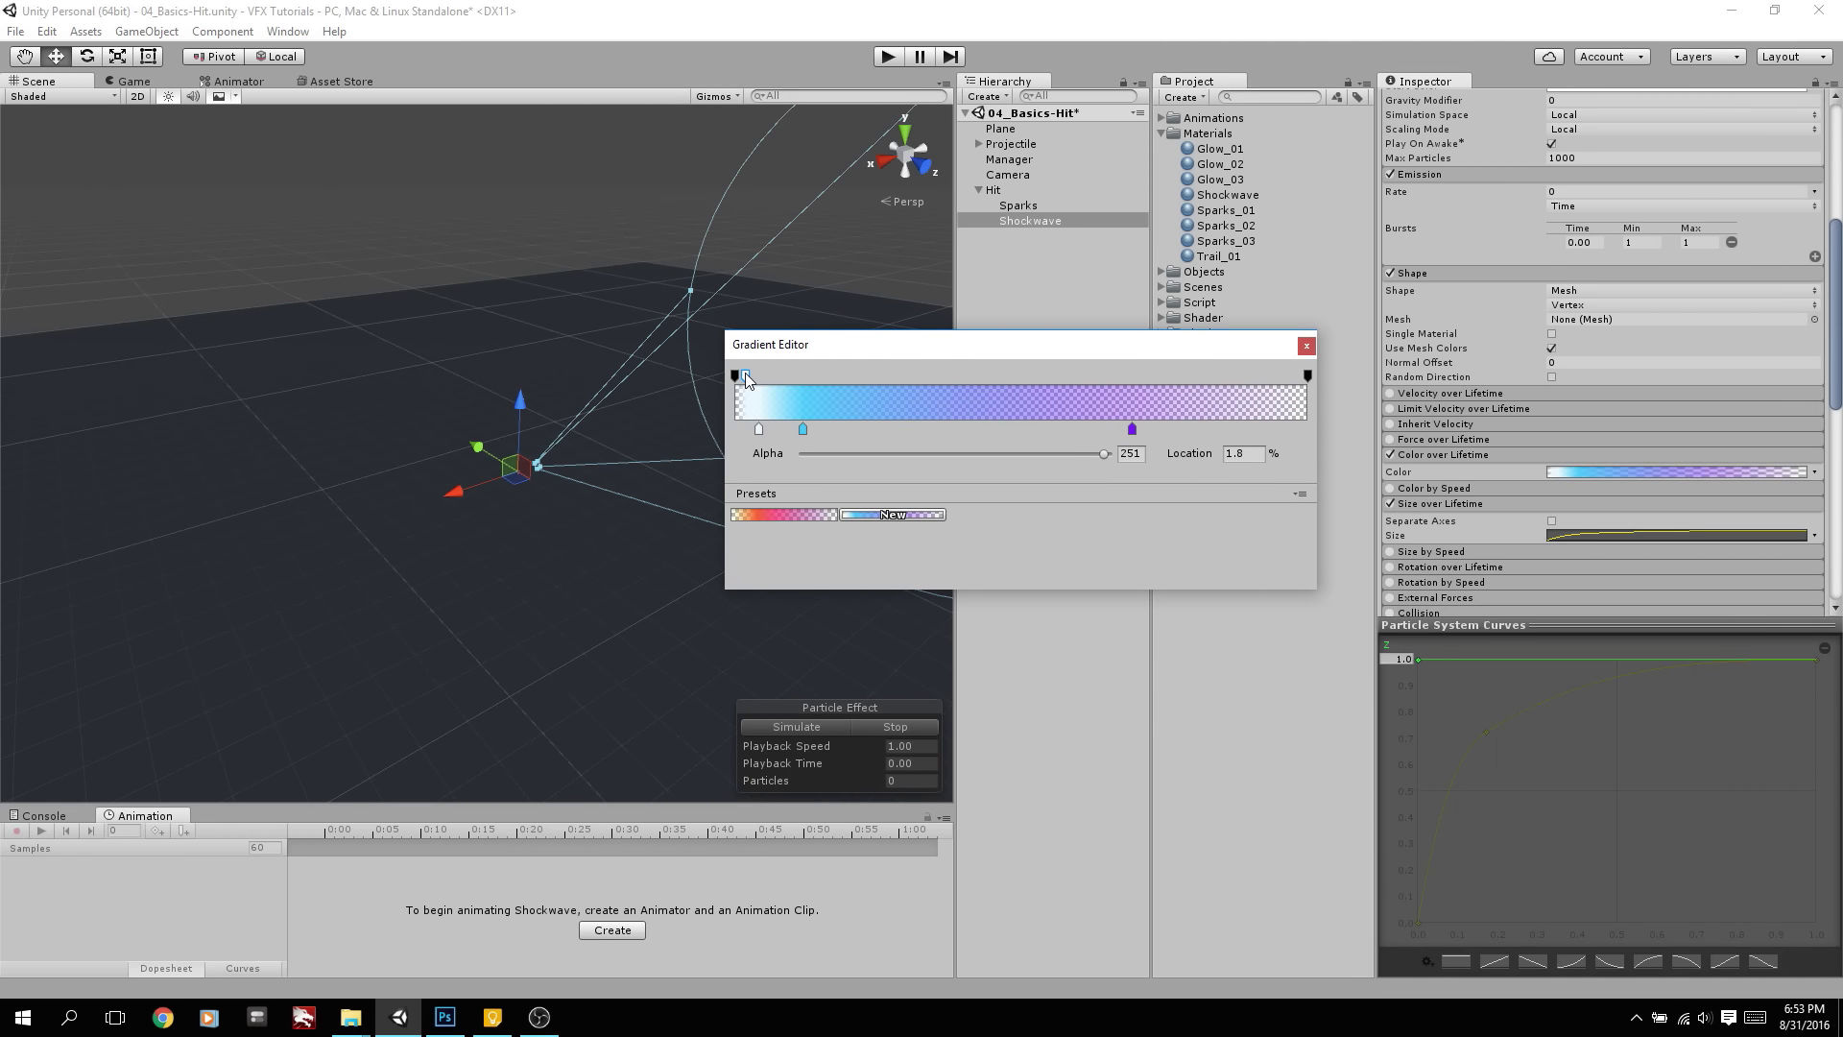
pyautogui.click(877, 722)
pyautogui.click(827, 722)
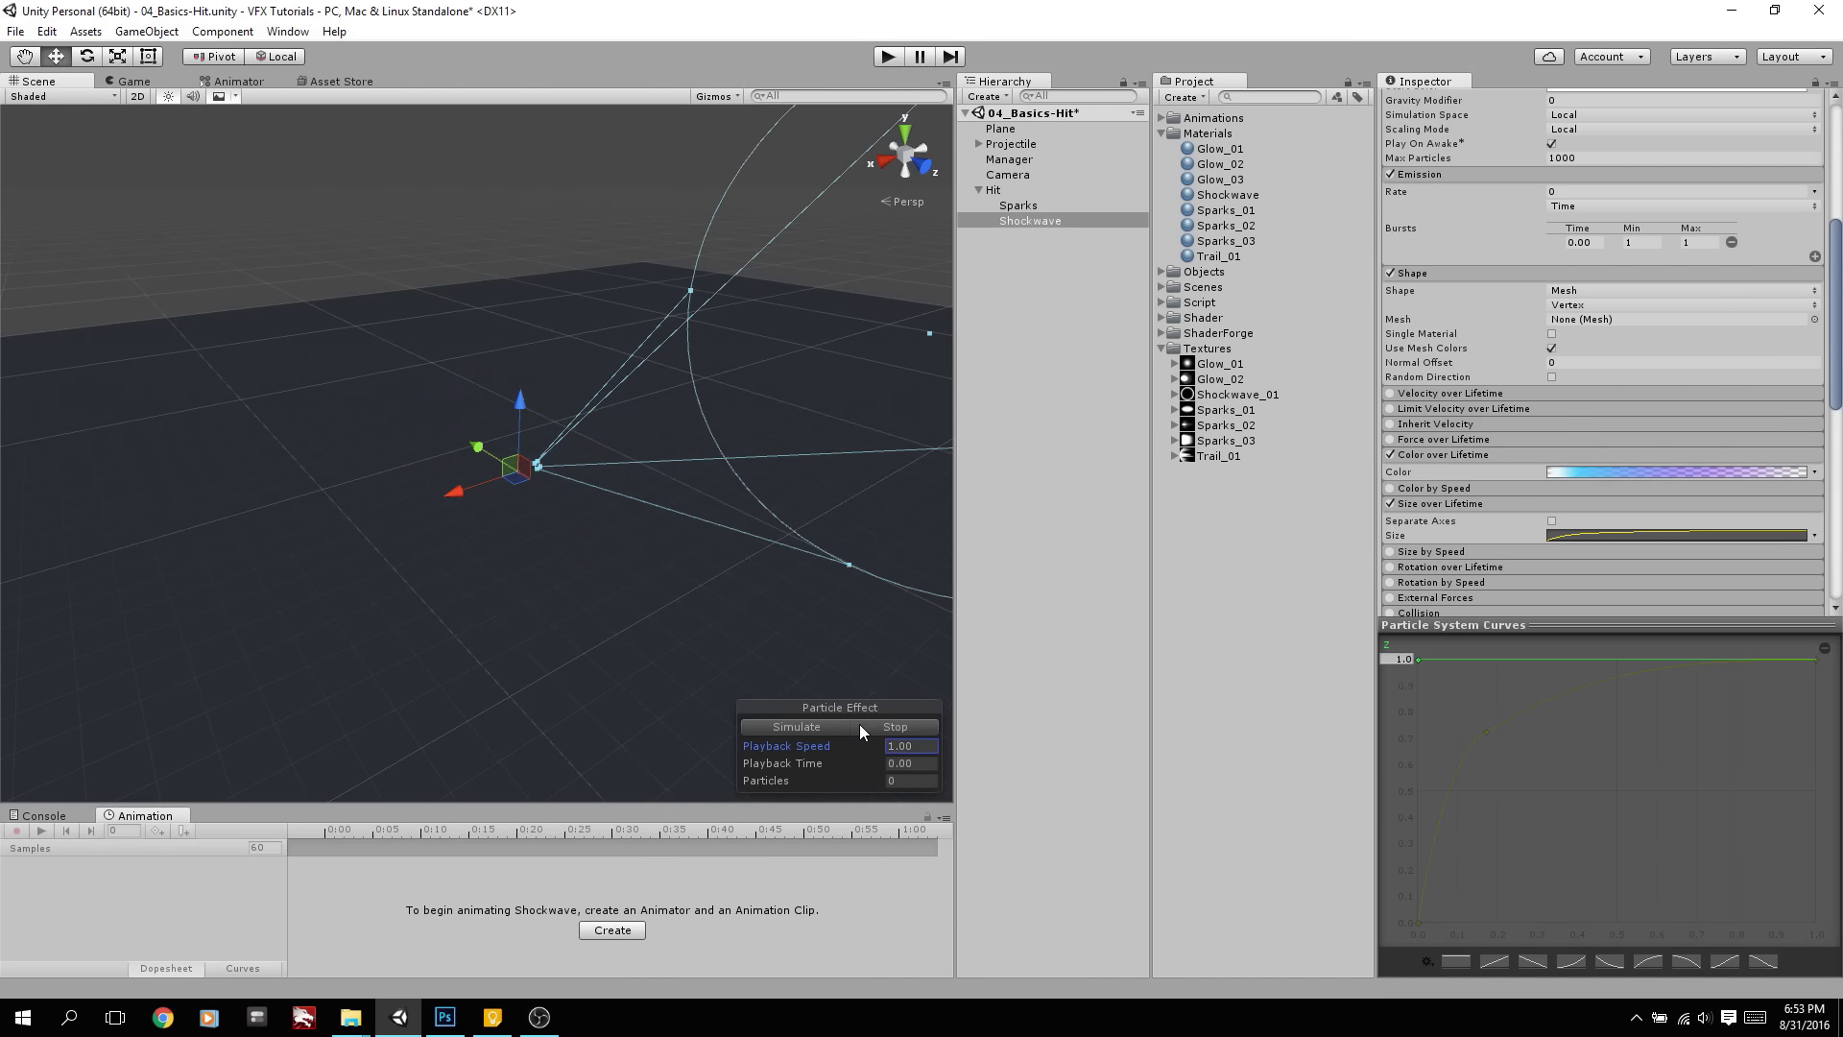
pyautogui.click(831, 730)
pyautogui.click(862, 731)
pyautogui.click(804, 727)
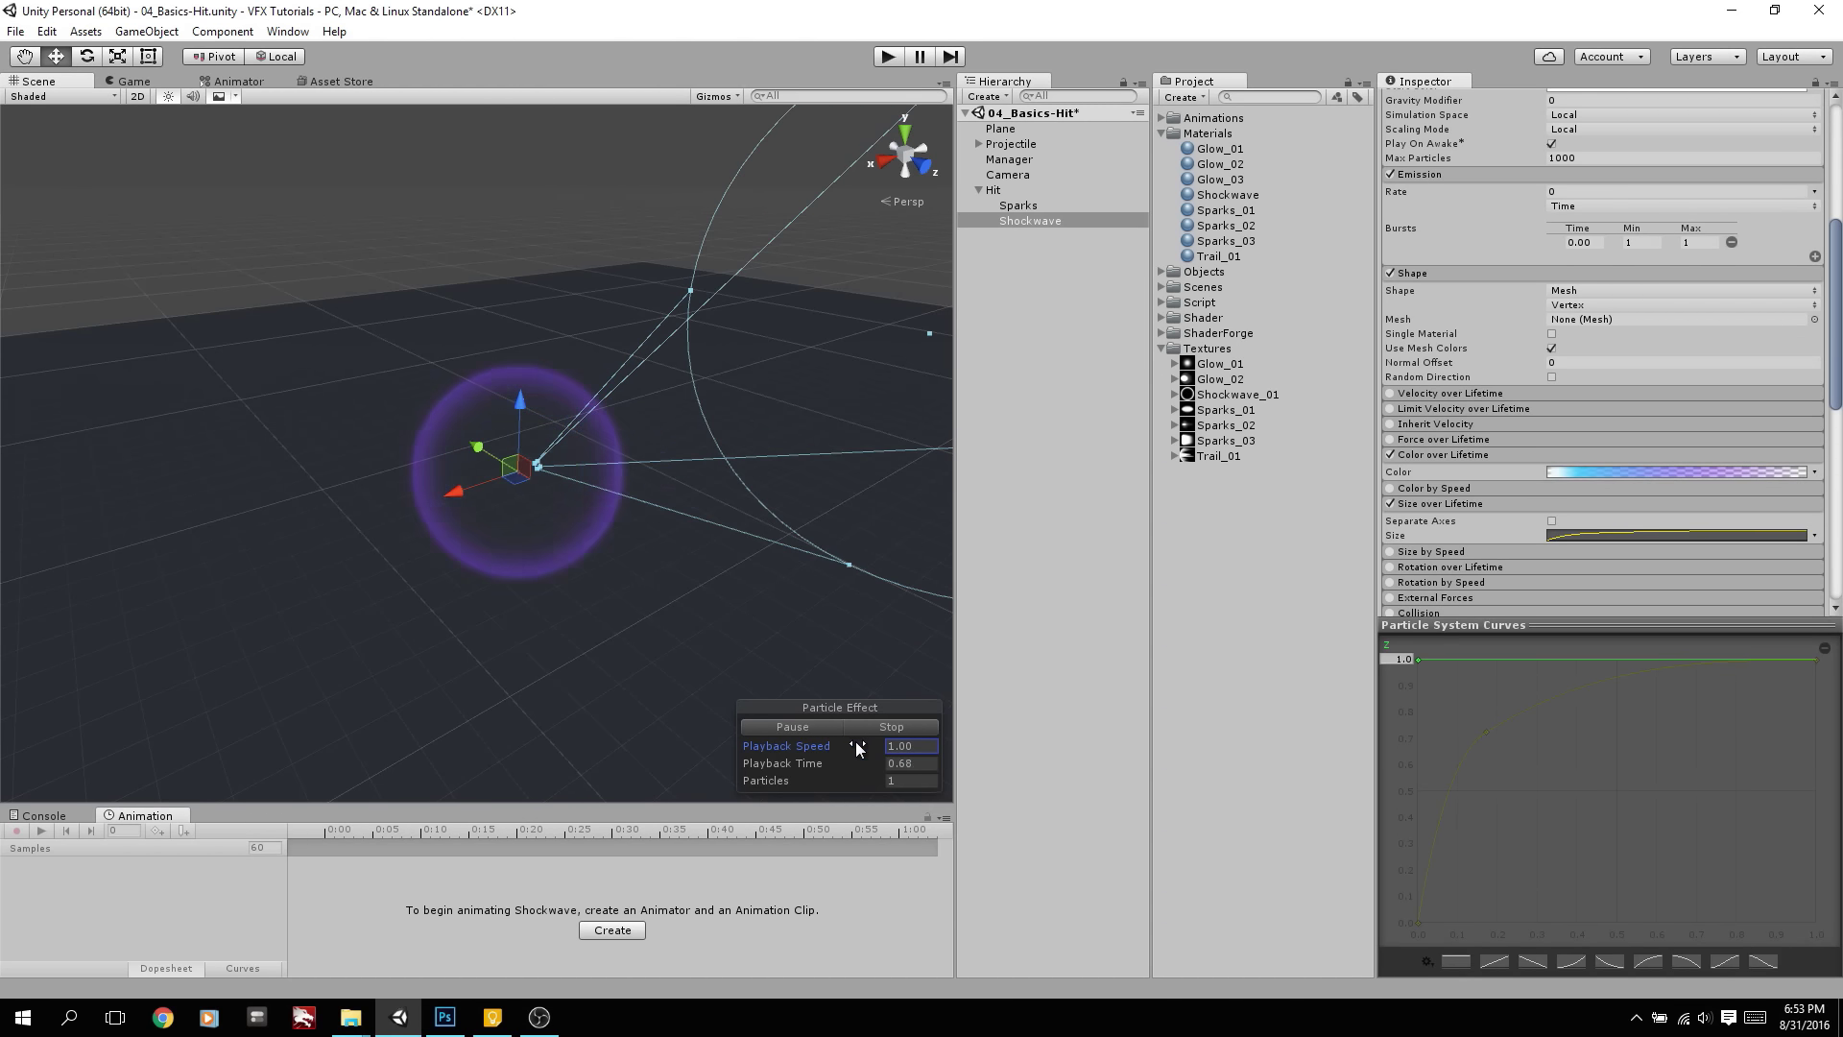
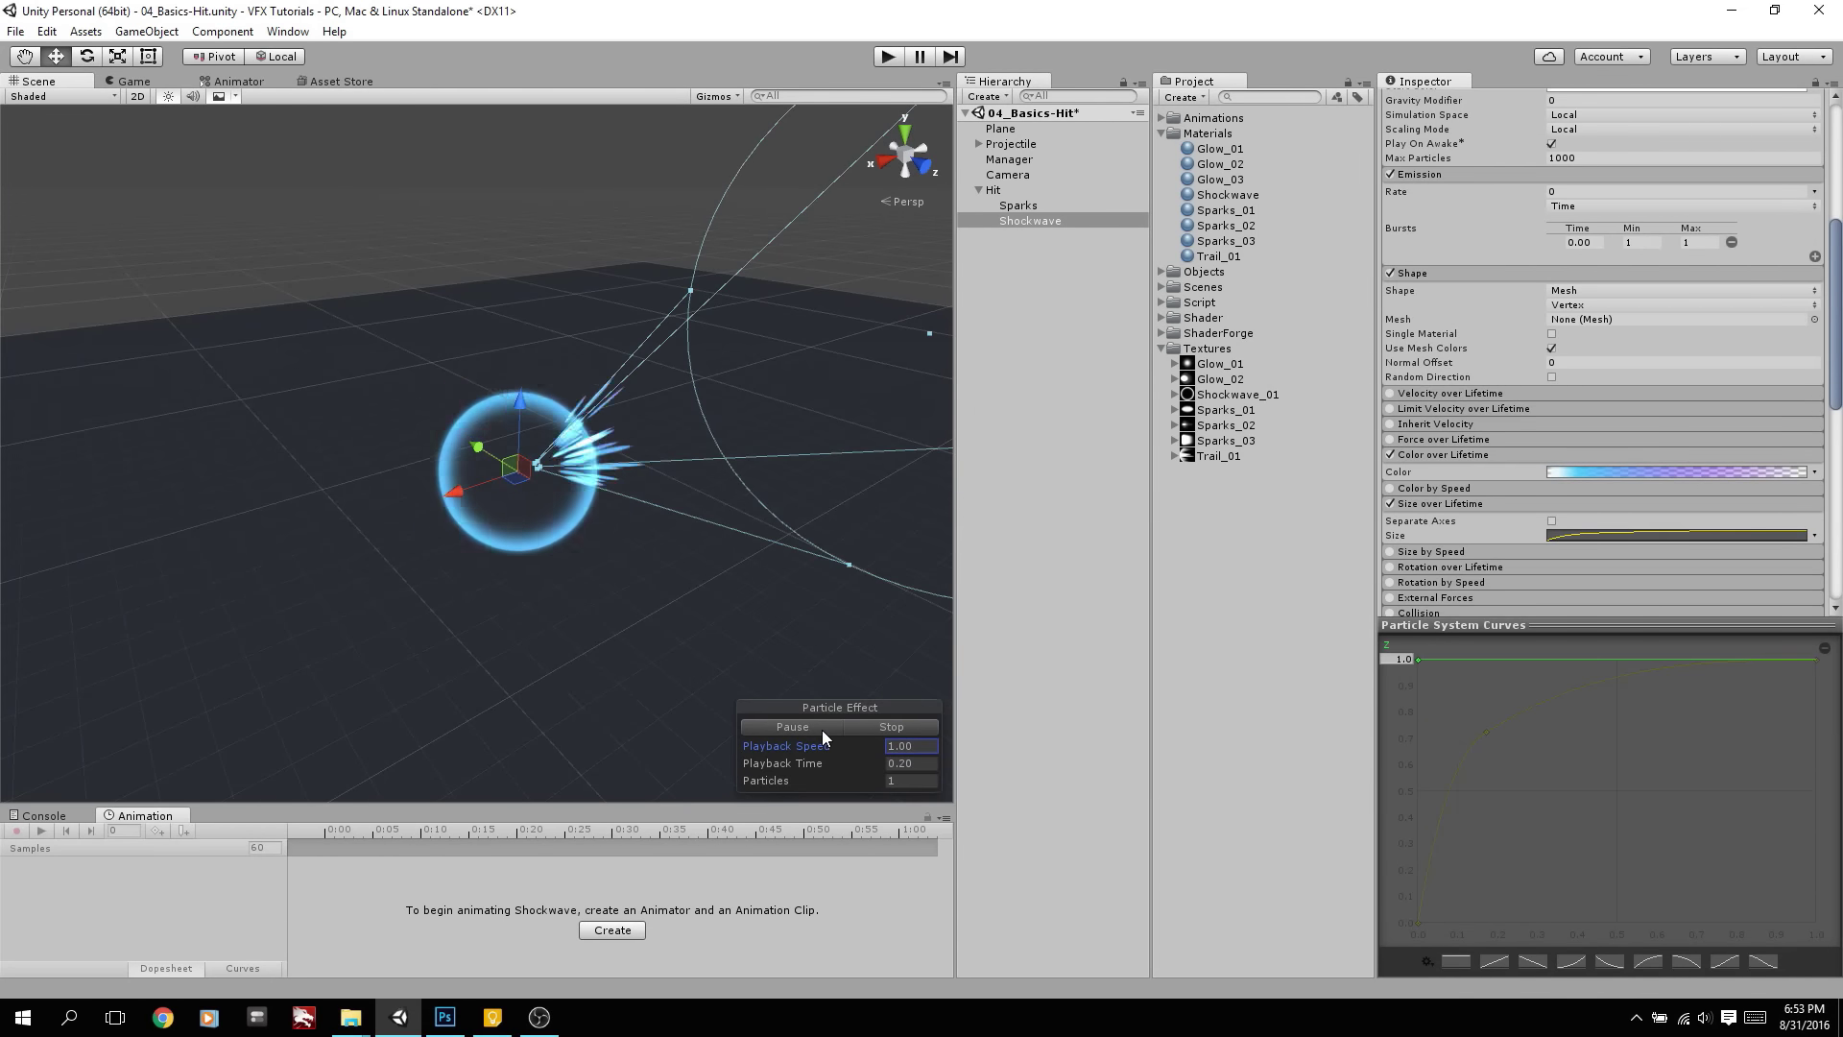
# Replay and pause the hit effect, and examine the recolored shockwave and sparks from several angles
pyautogui.click(822, 730)
pyautogui.keyDown('alt'); pyautogui.moveTo(813, 576); pyautogui.dragTo(813, 609); pyautogui.keyUp('alt')
pyautogui.keyDown('alt'); pyautogui.moveTo(819, 355); pyautogui.dragTo(764, 482); pyautogui.keyUp('alt')
pyautogui.moveTo(779, 506); pyautogui.dragTo(805, 473, button='middle')
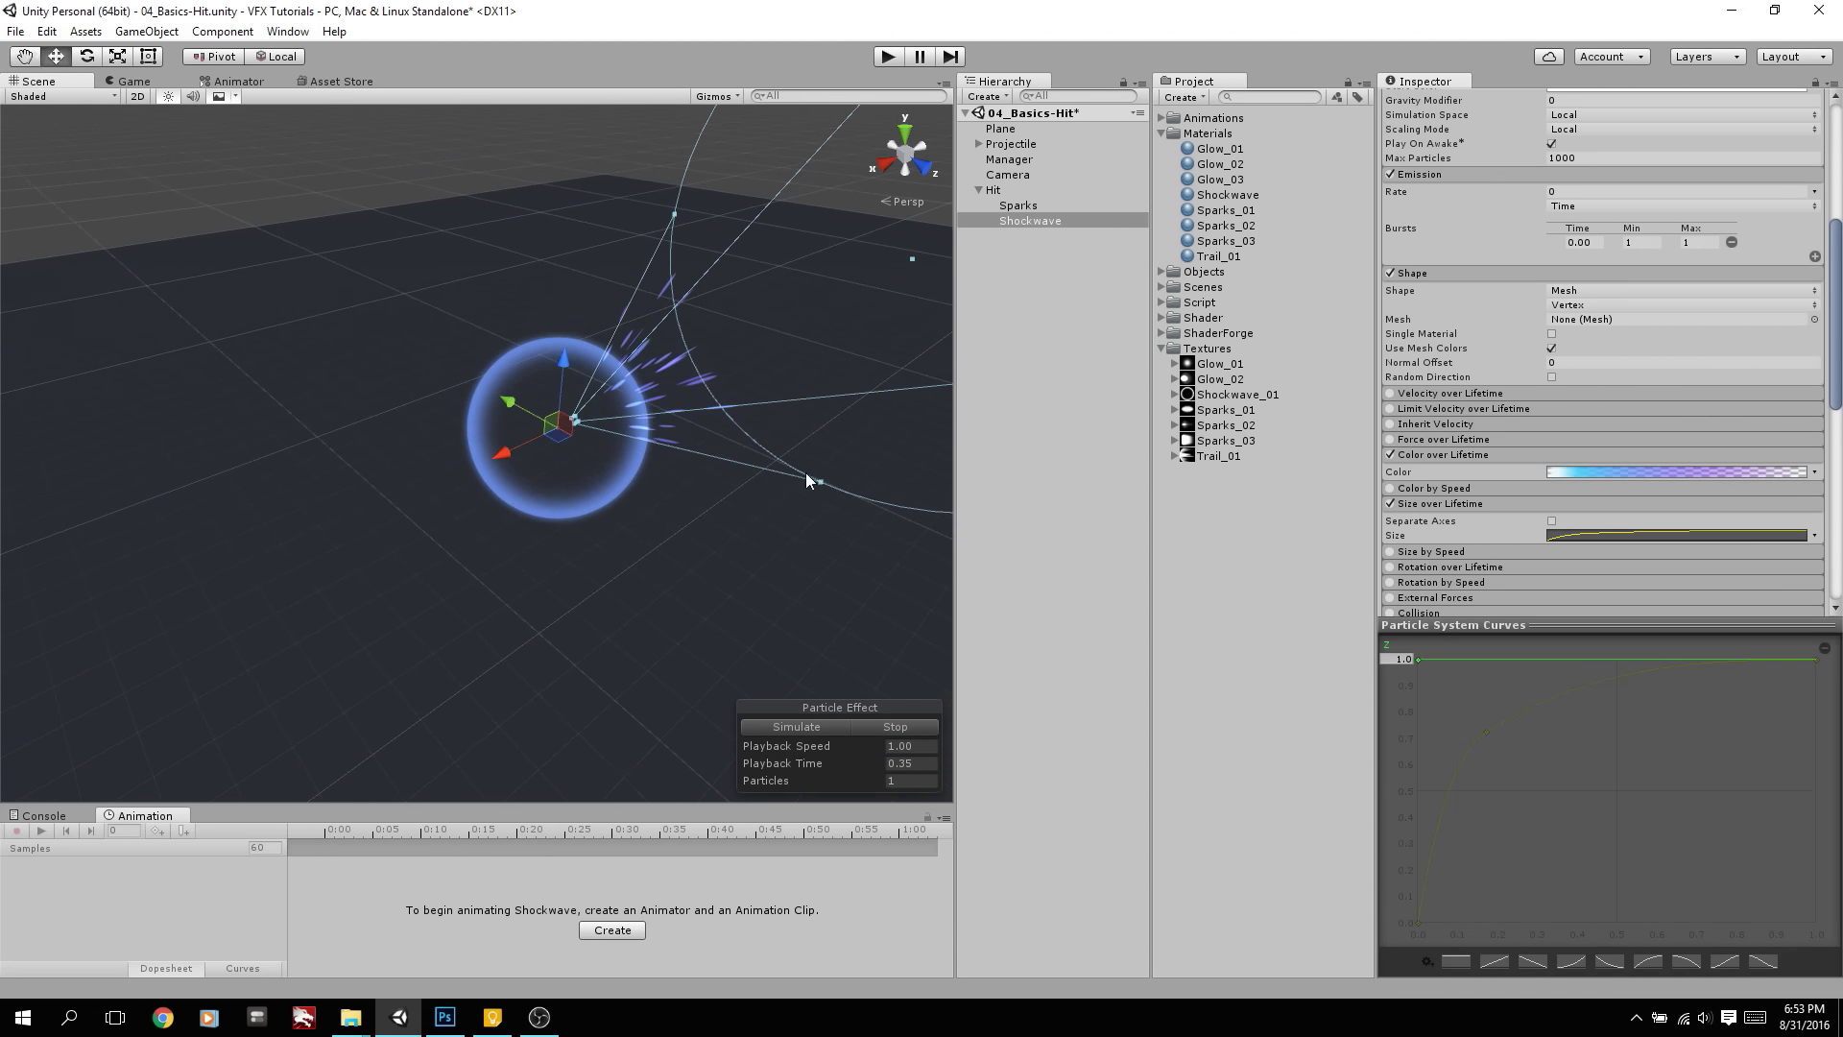
pyautogui.keyDown('alt'); pyautogui.moveTo(804, 472); pyautogui.dragTo(759, 418); pyautogui.keyUp('alt')
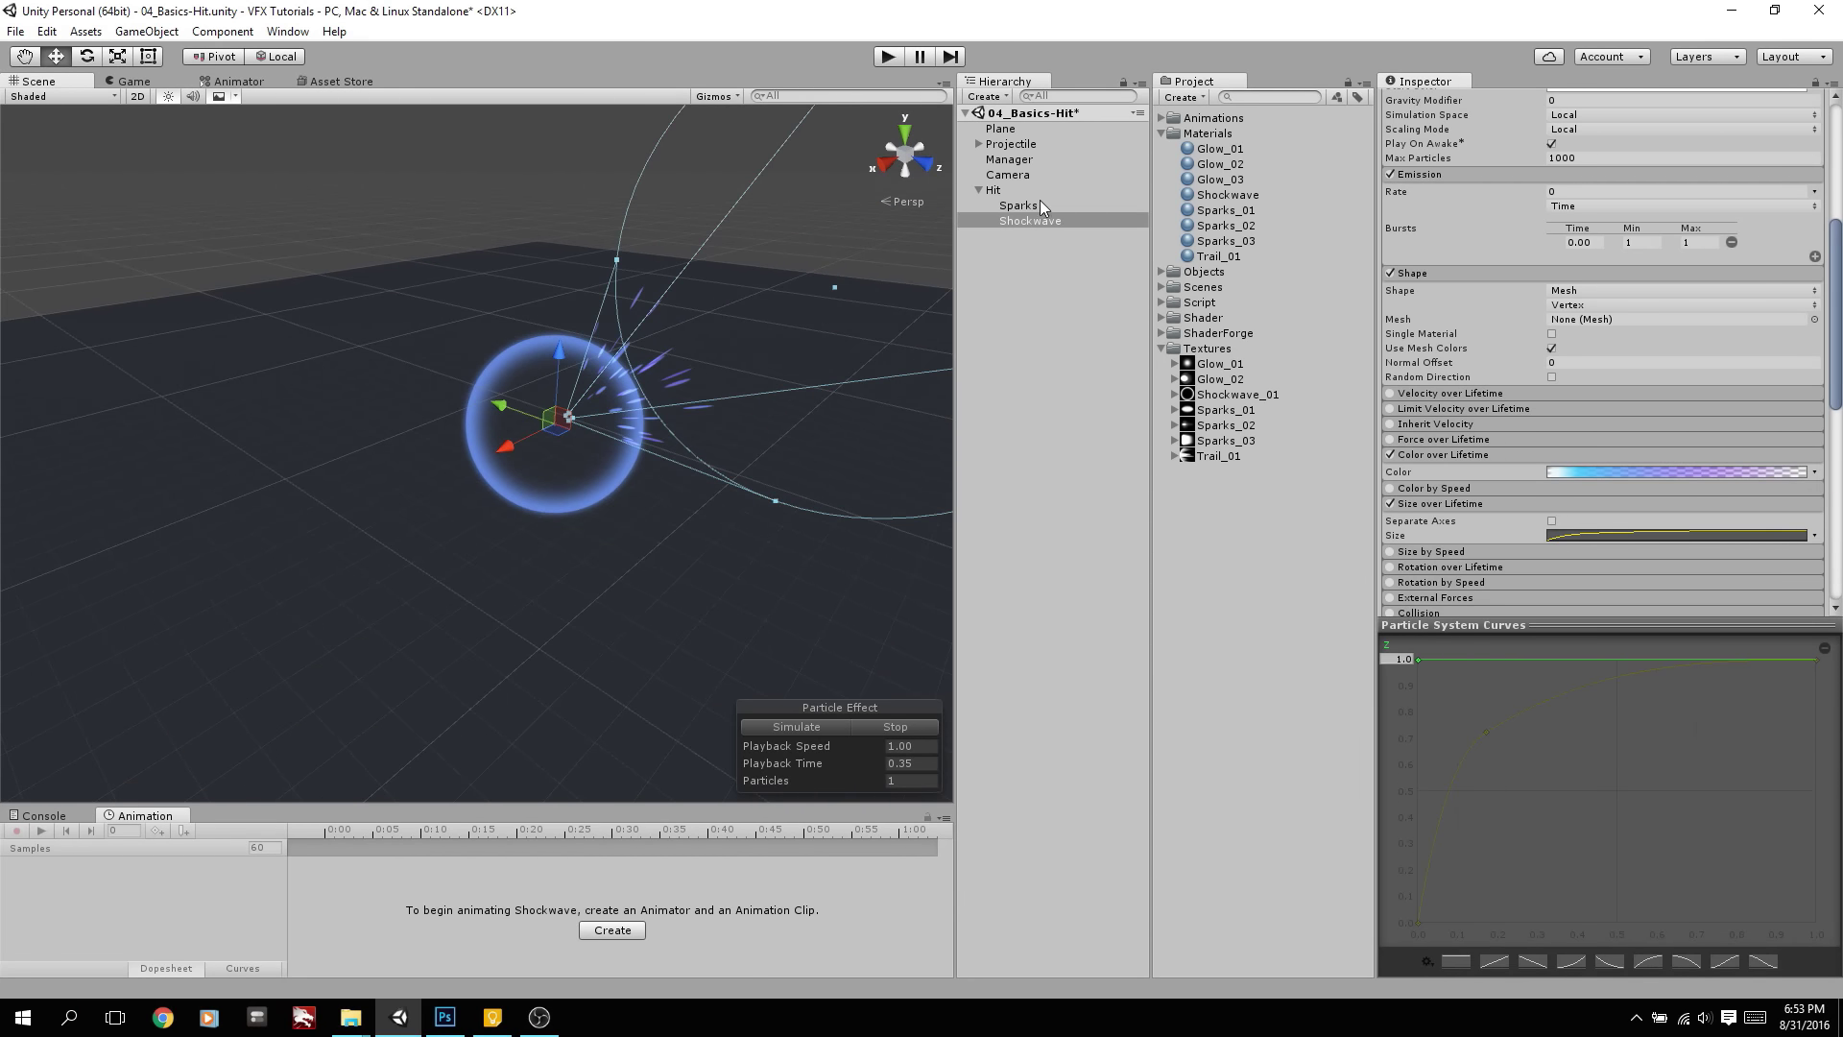
pyautogui.keyDown('alt'); pyautogui.moveTo(907, 343); pyautogui.dragTo(758, 340); pyautogui.keyUp('alt')
pyautogui.keyDown('alt'); pyautogui.moveTo(666, 297); pyautogui.dragTo(720, 316); pyautogui.keyUp('alt')
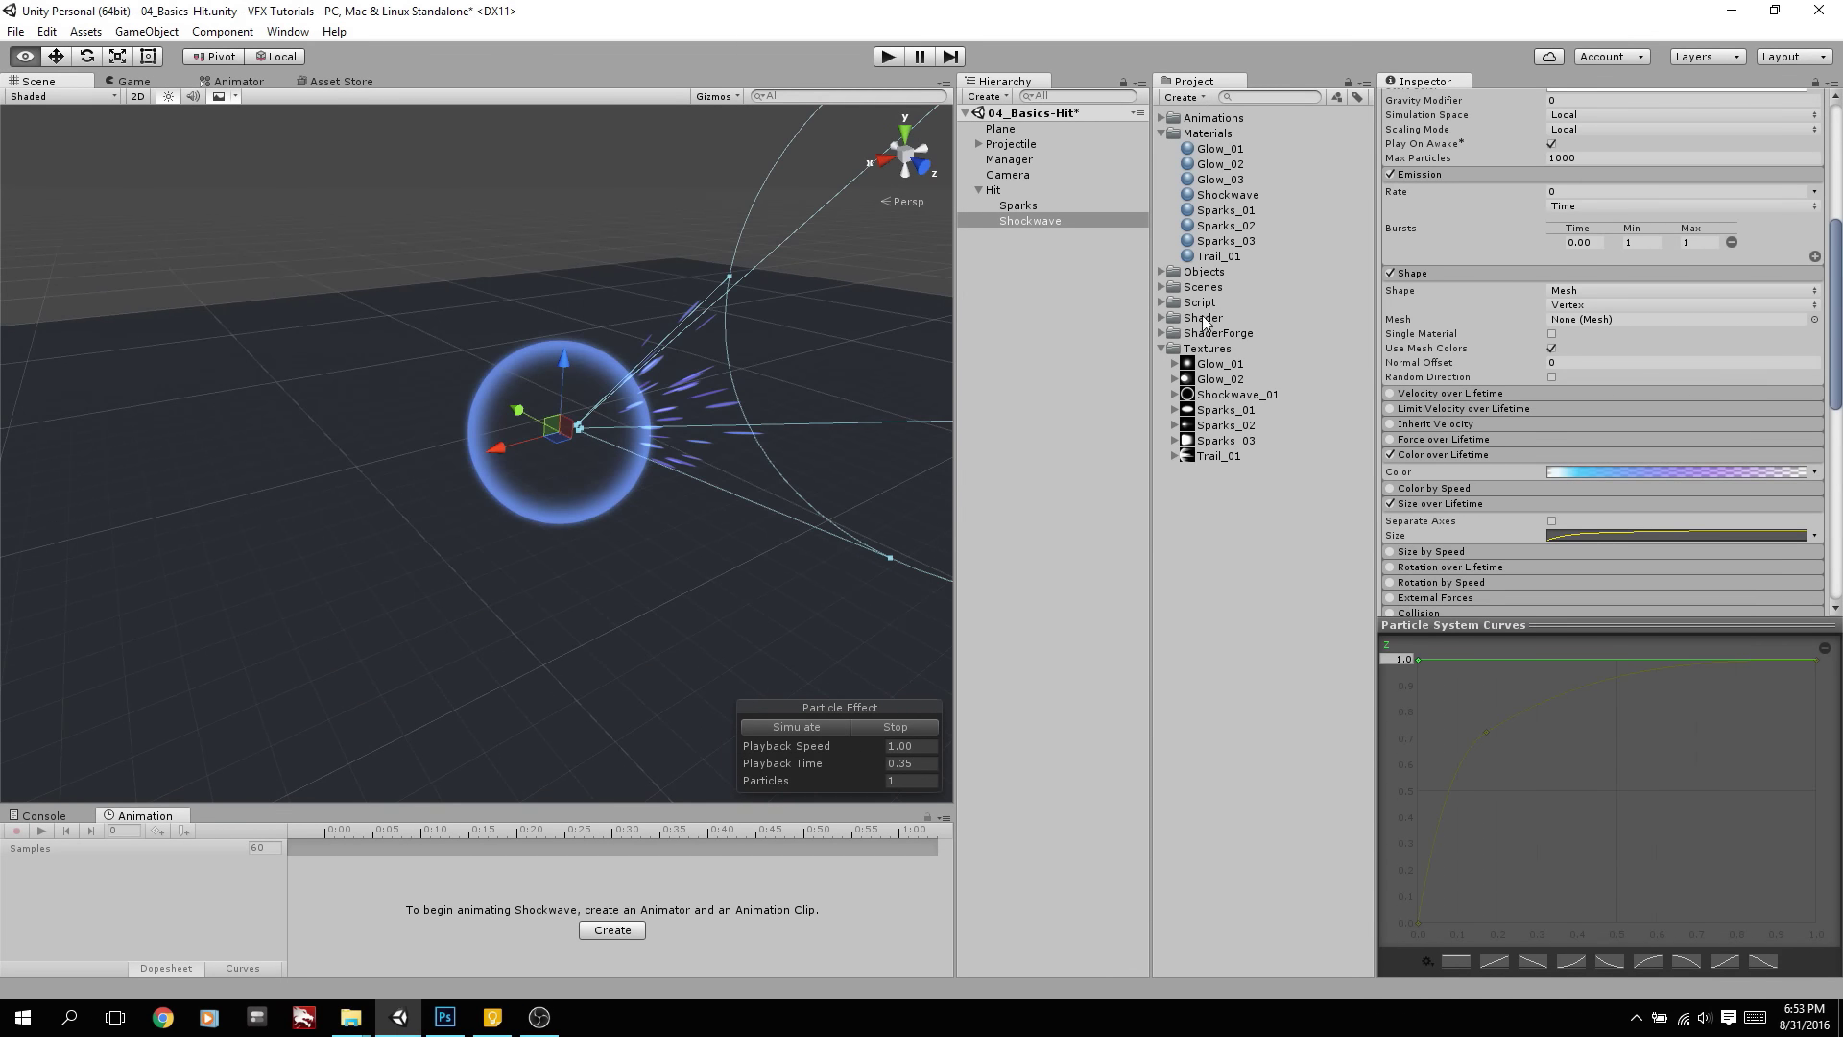
# Change the Sparks' emission shape from Cone to Sphere and set the object's X position to 0
pyautogui.click(1017, 205)
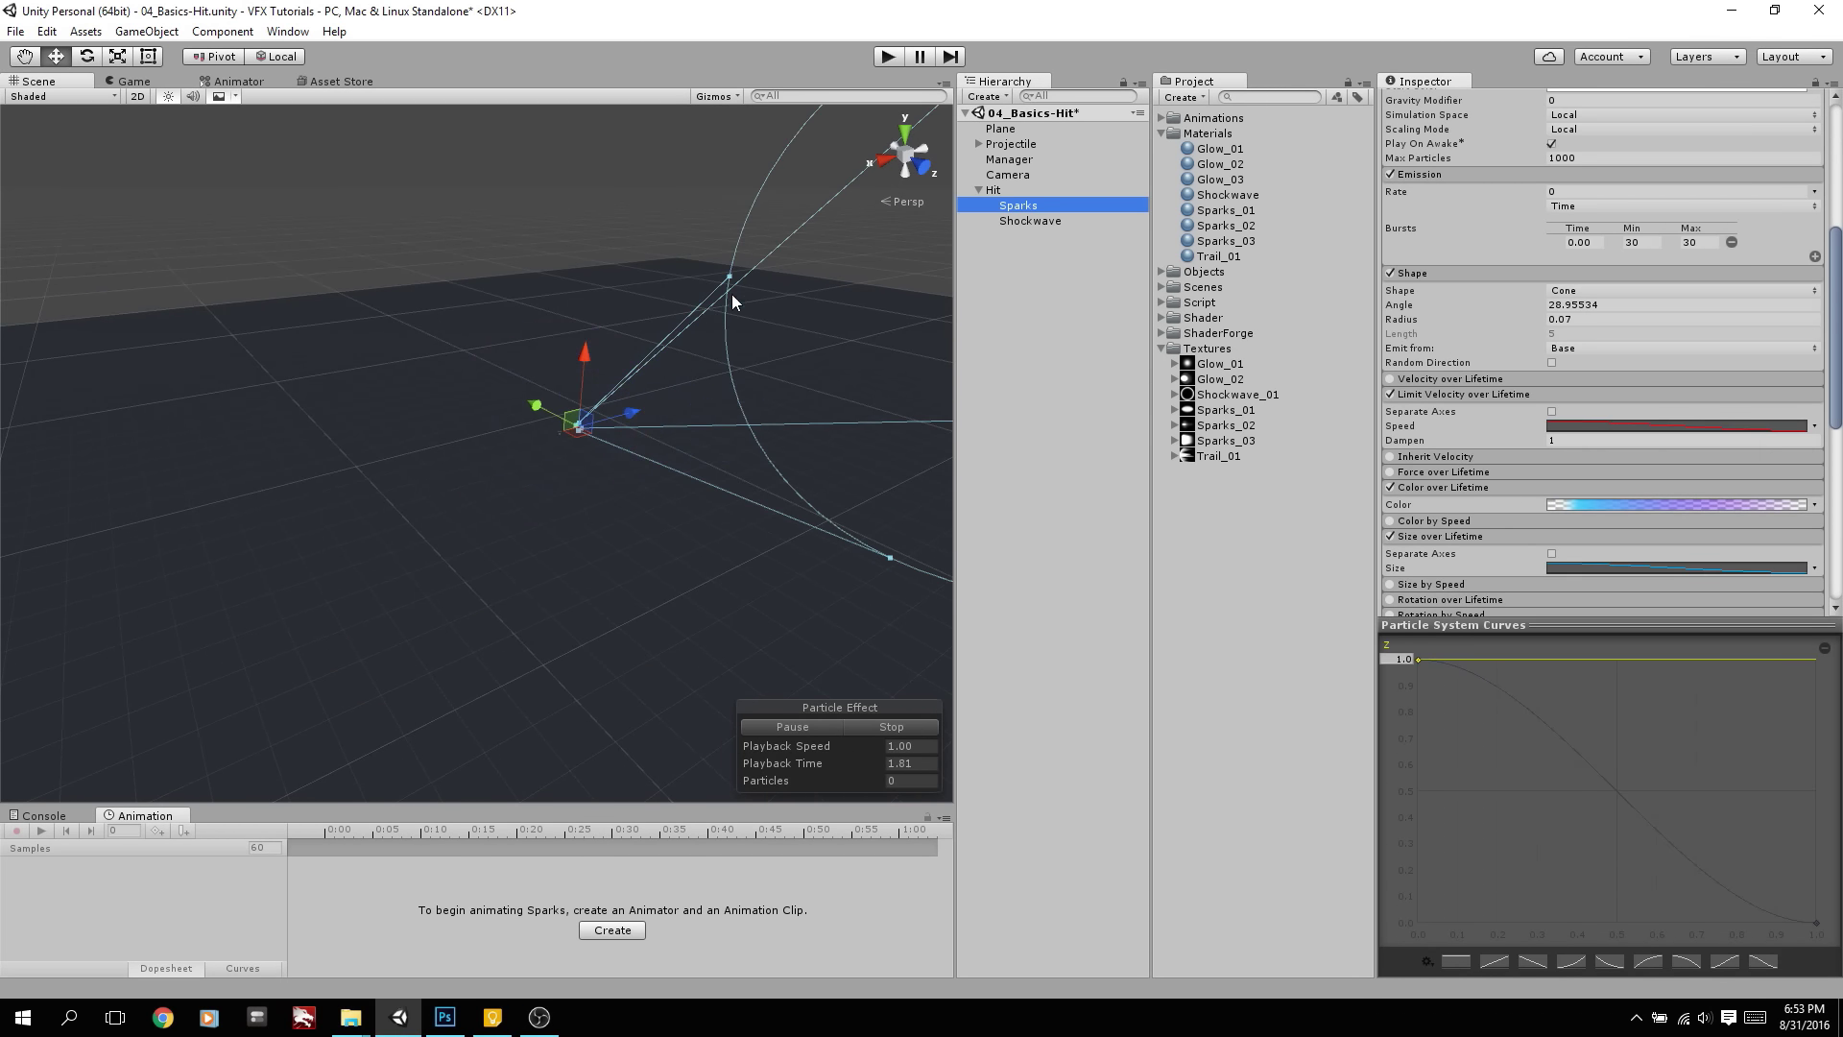
pyautogui.click(816, 732)
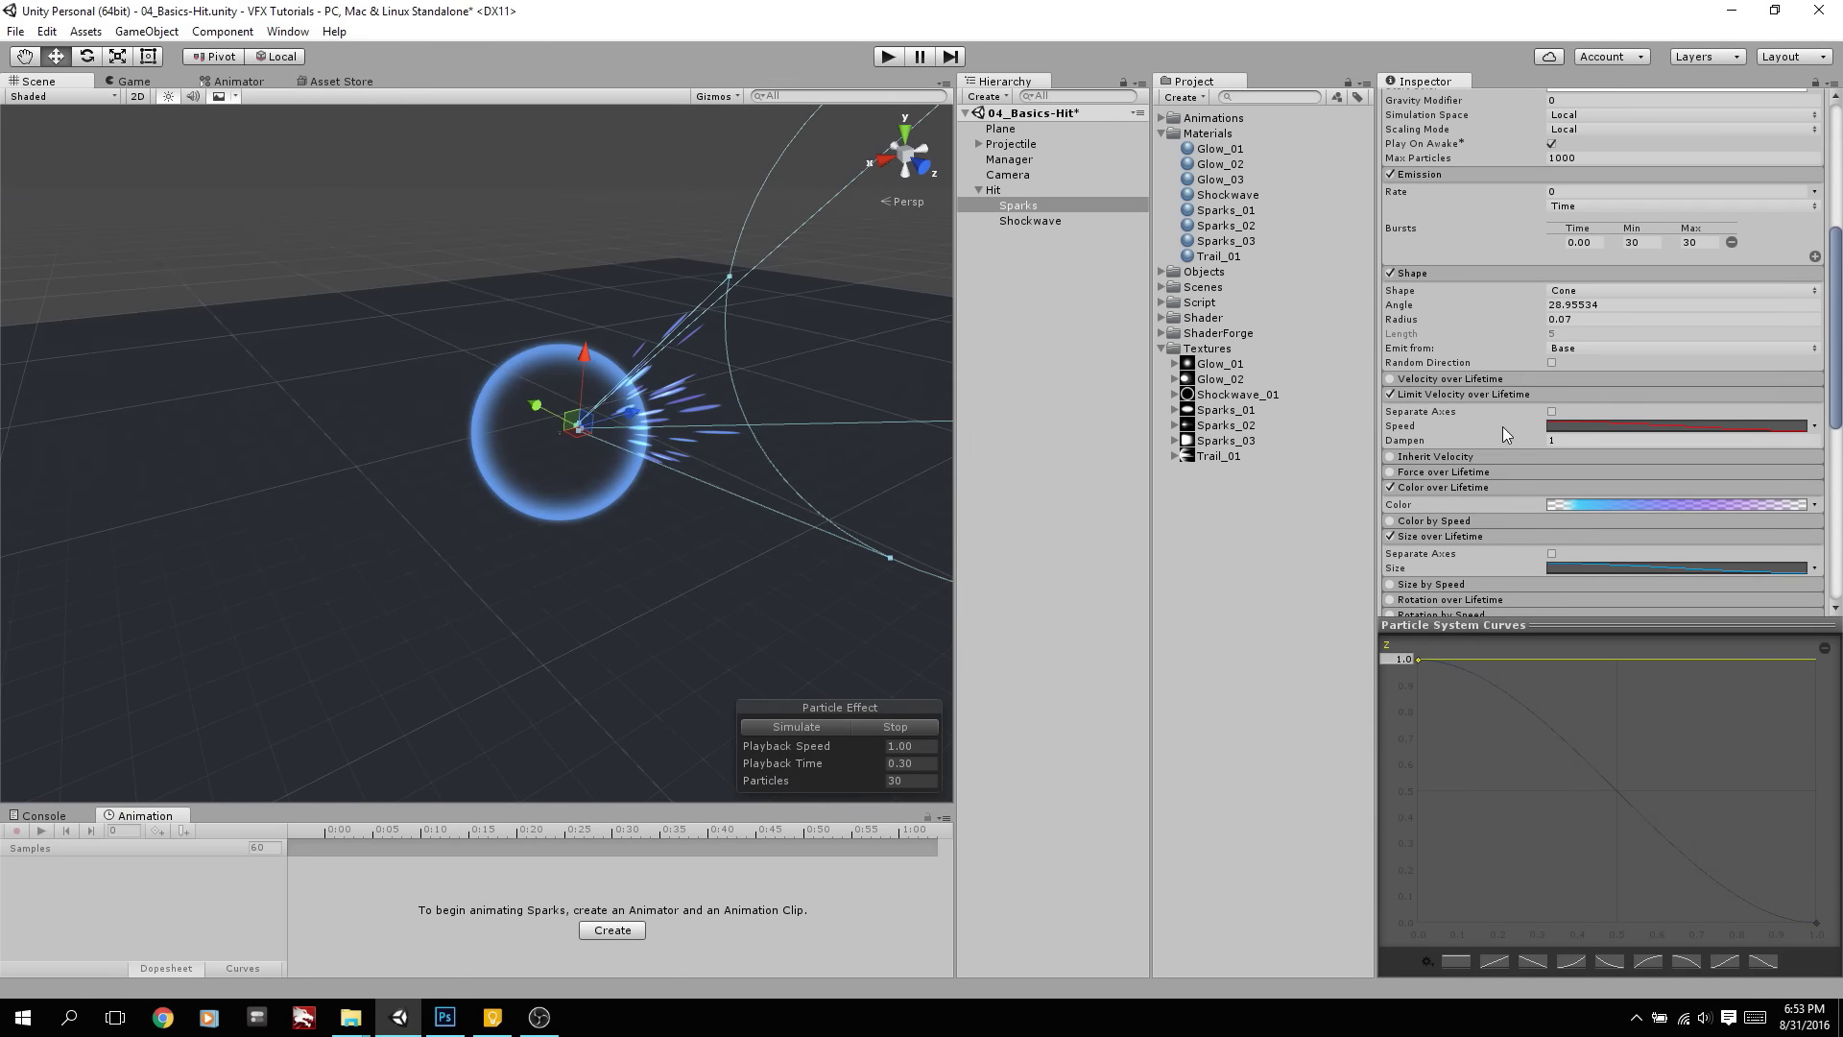
pyautogui.scroll(5, 1487, 427)
pyautogui.click(1584, 521)
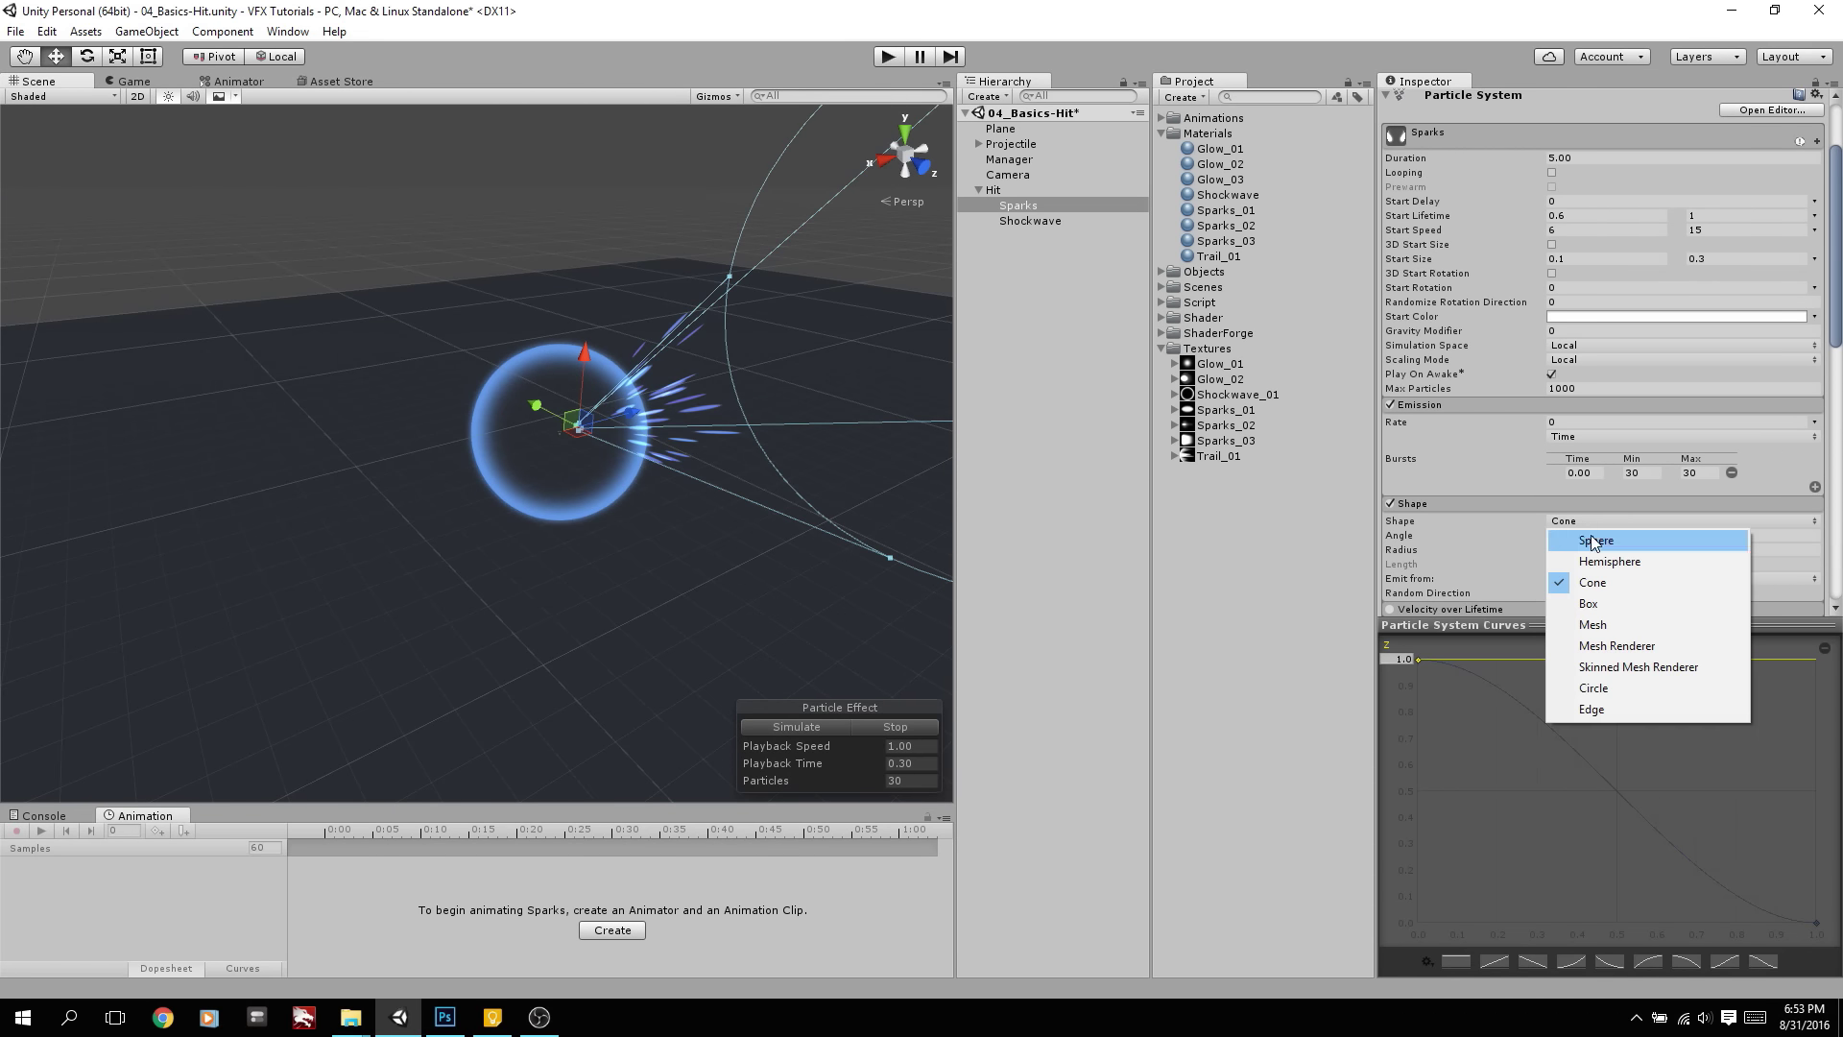
pyautogui.click(1593, 540)
pyautogui.scroll(3, 1578, 215)
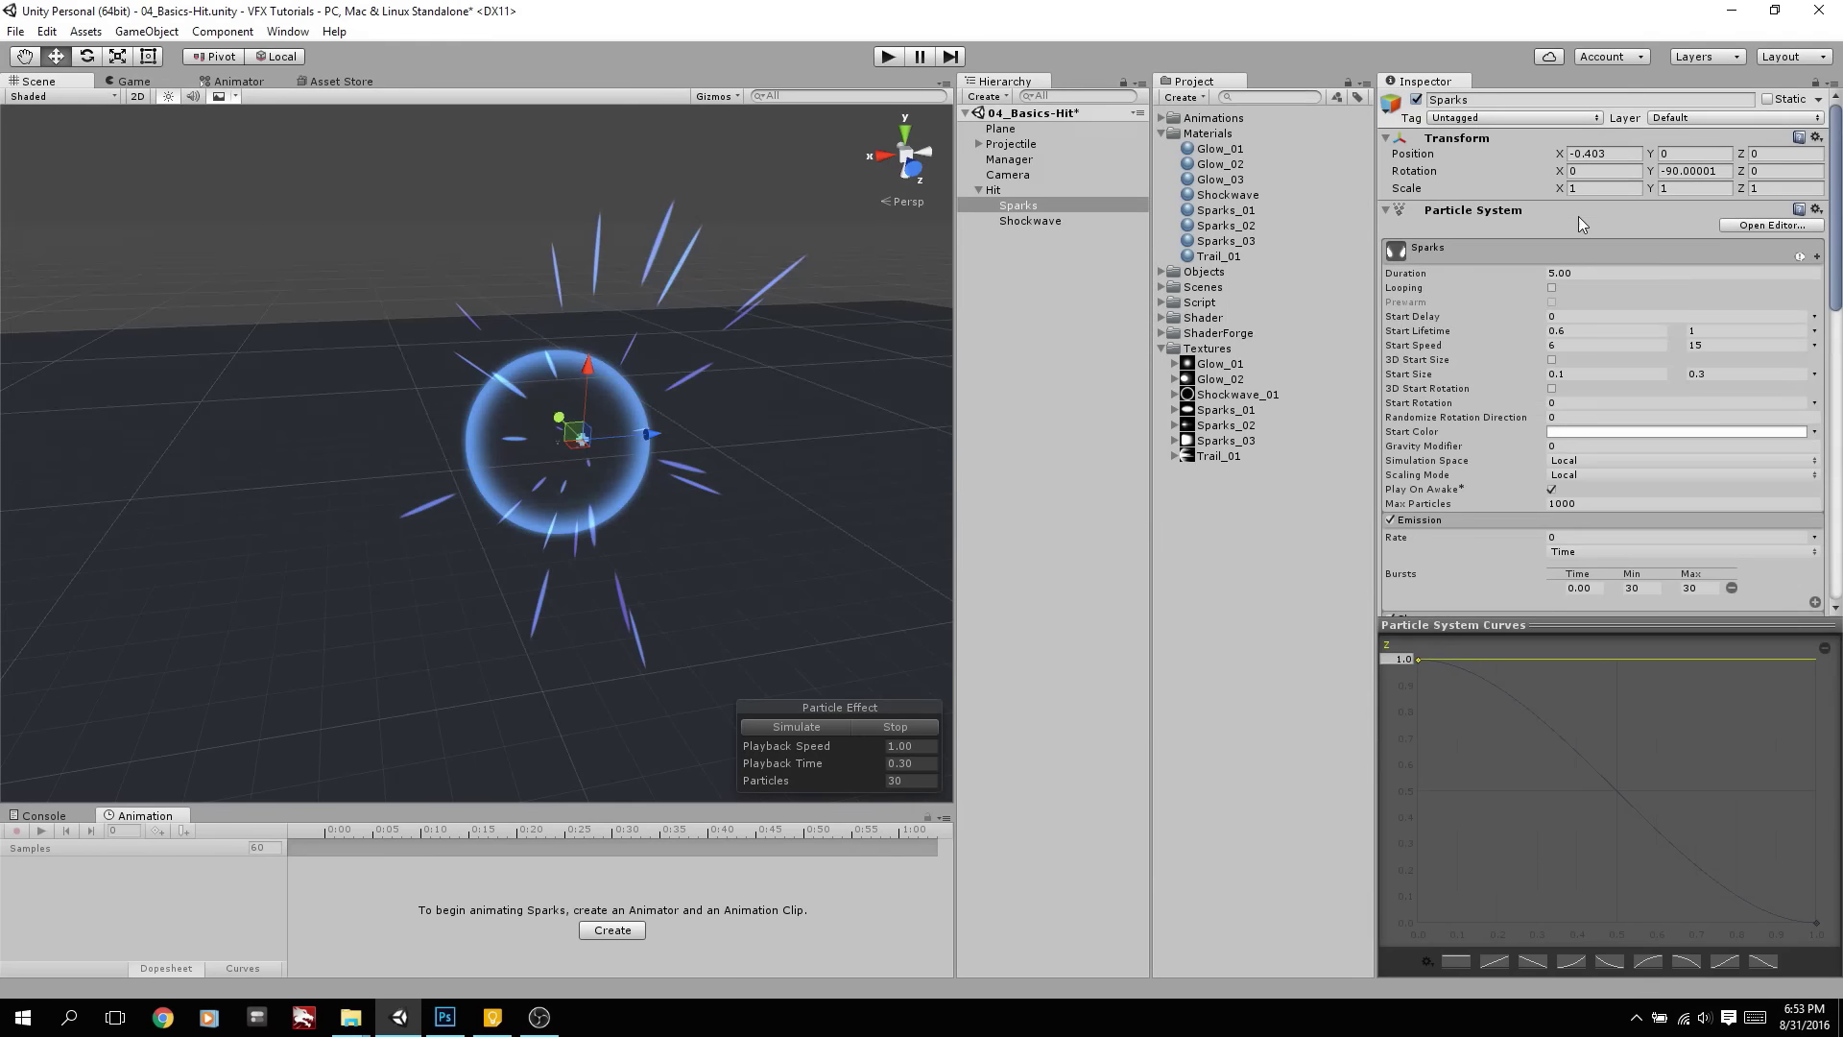
pyautogui.write('0')
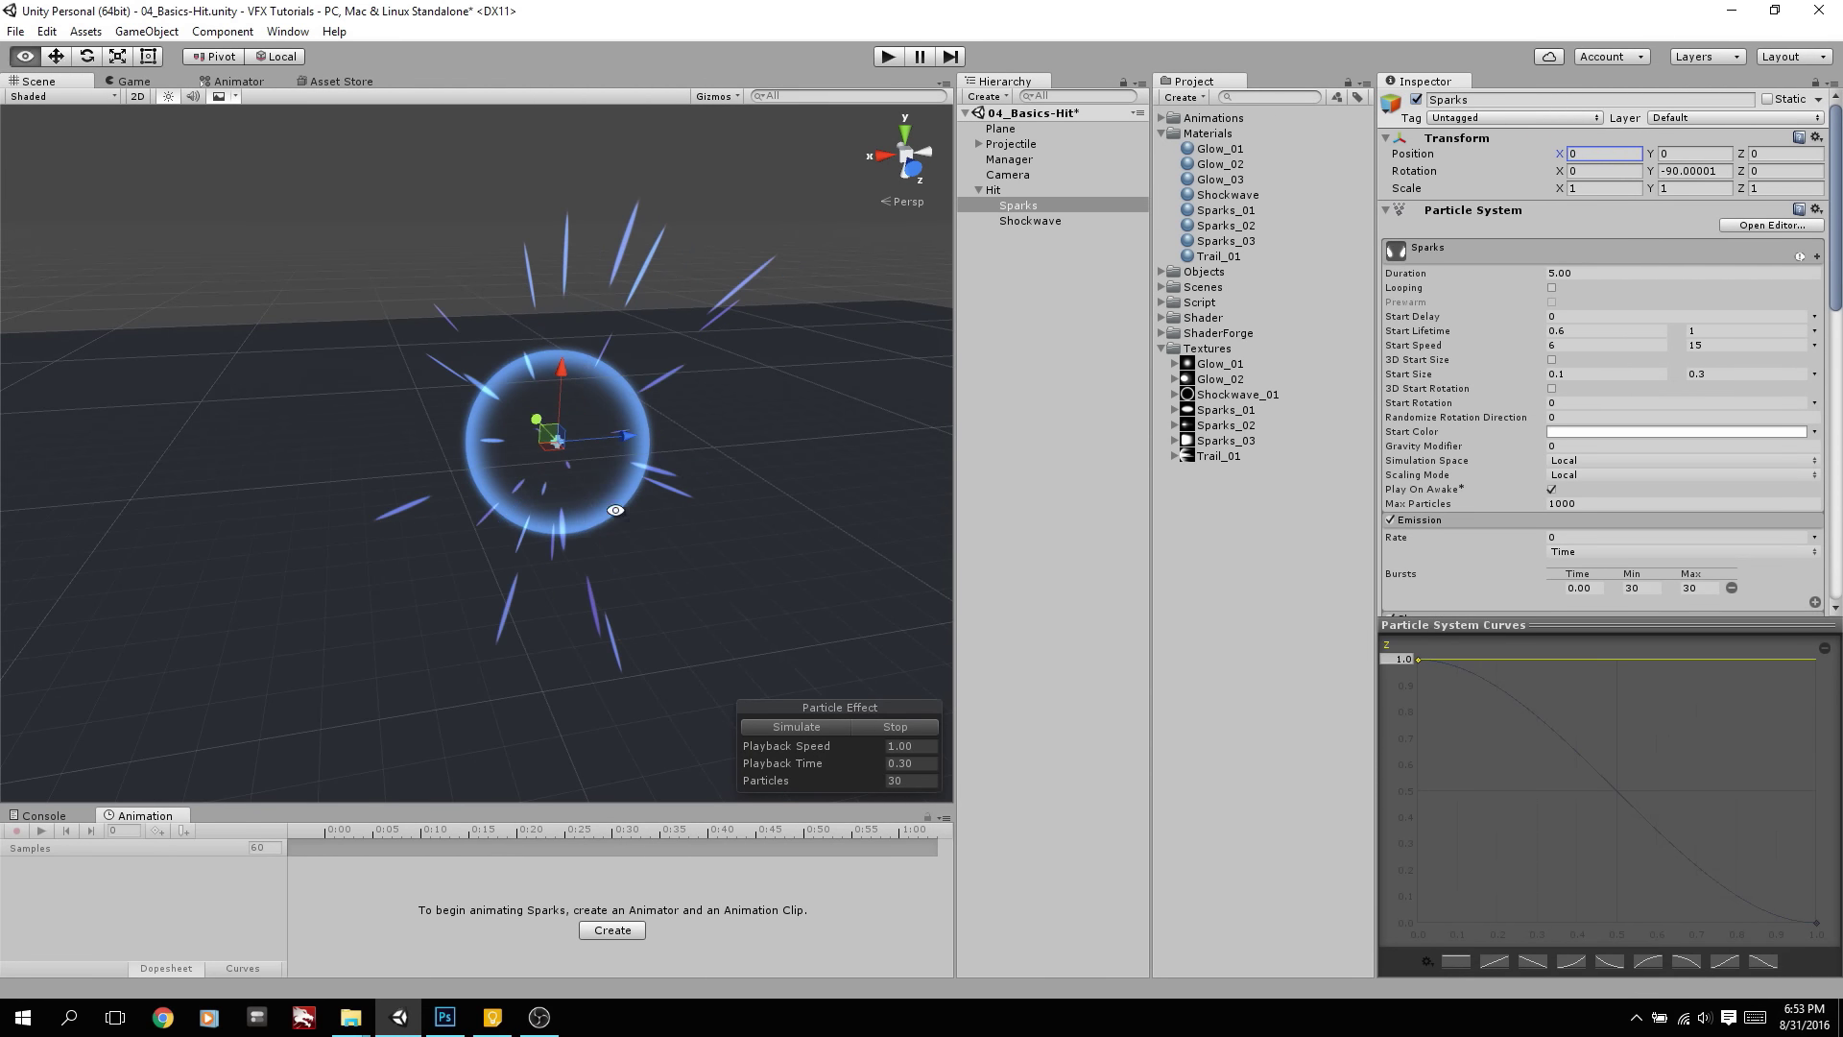
# Replay the hit effect several times to examine the spherical spread of the sparks
pyautogui.keyDown('alt'); pyautogui.moveTo(616, 510); pyautogui.dragTo(732, 474); pyautogui.keyUp('alt')
pyautogui.click(891, 725)
pyautogui.click(830, 726)
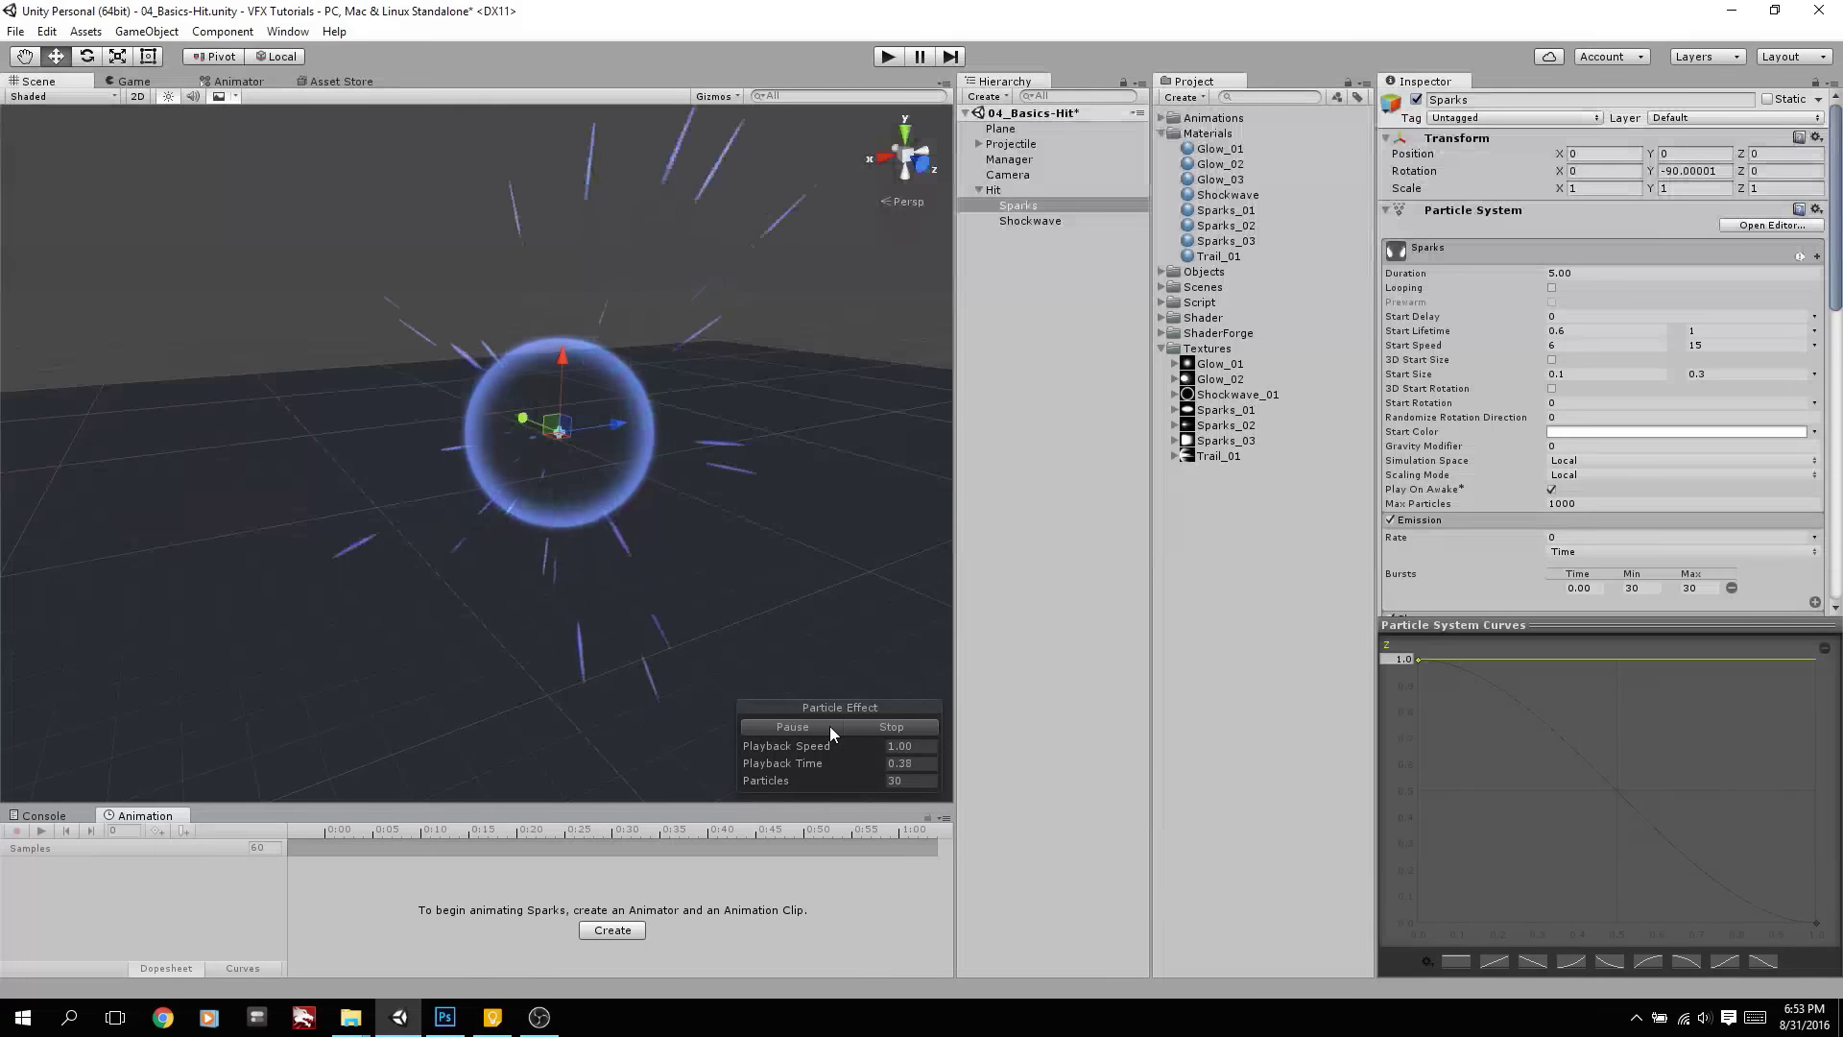
pyautogui.click(847, 728)
pyautogui.click(847, 728)
pyautogui.click(847, 727)
pyautogui.click(838, 723)
pyautogui.click(838, 723)
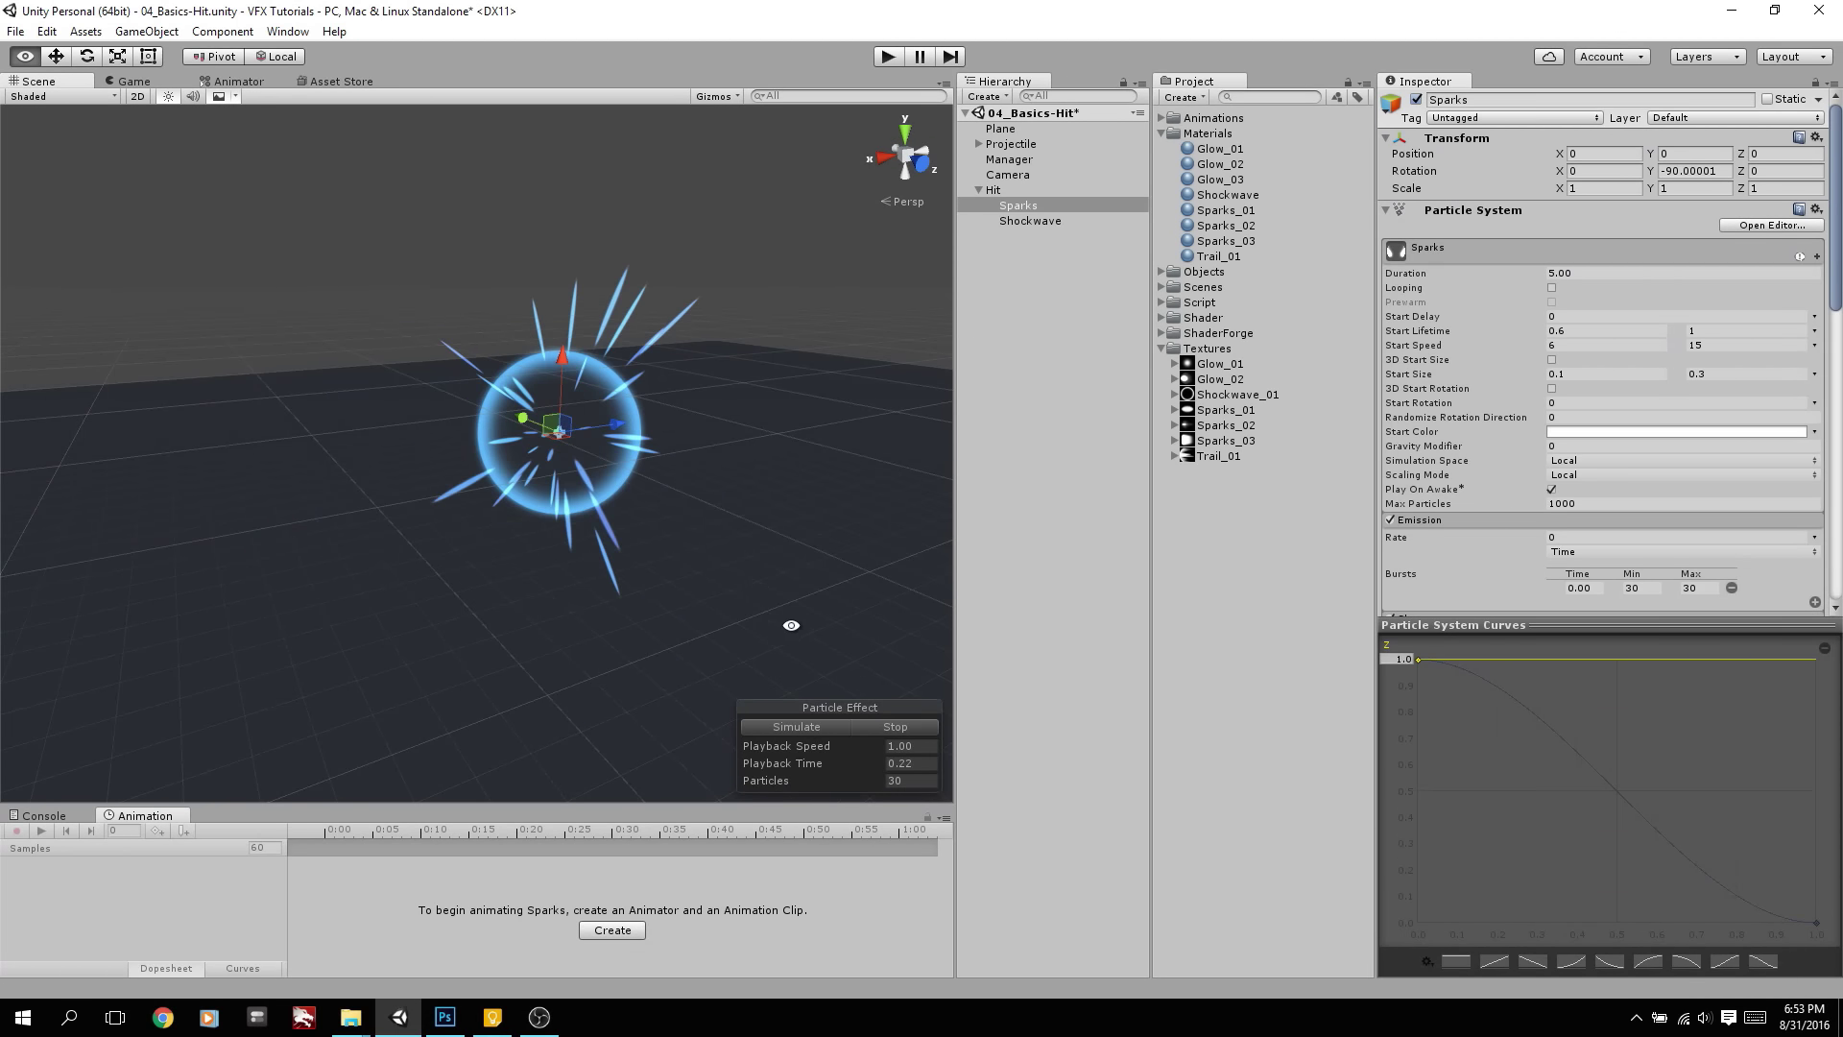
pyautogui.keyDown('alt'); pyautogui.moveTo(790, 625); pyautogui.dragTo(814, 629); pyautogui.keyUp('alt')
# Set the Sparks' emission burst to 60 particles for both minimum and maximum
pyautogui.scroll(-4, 1494, 491)
pyautogui.doubleClick(1662, 357)
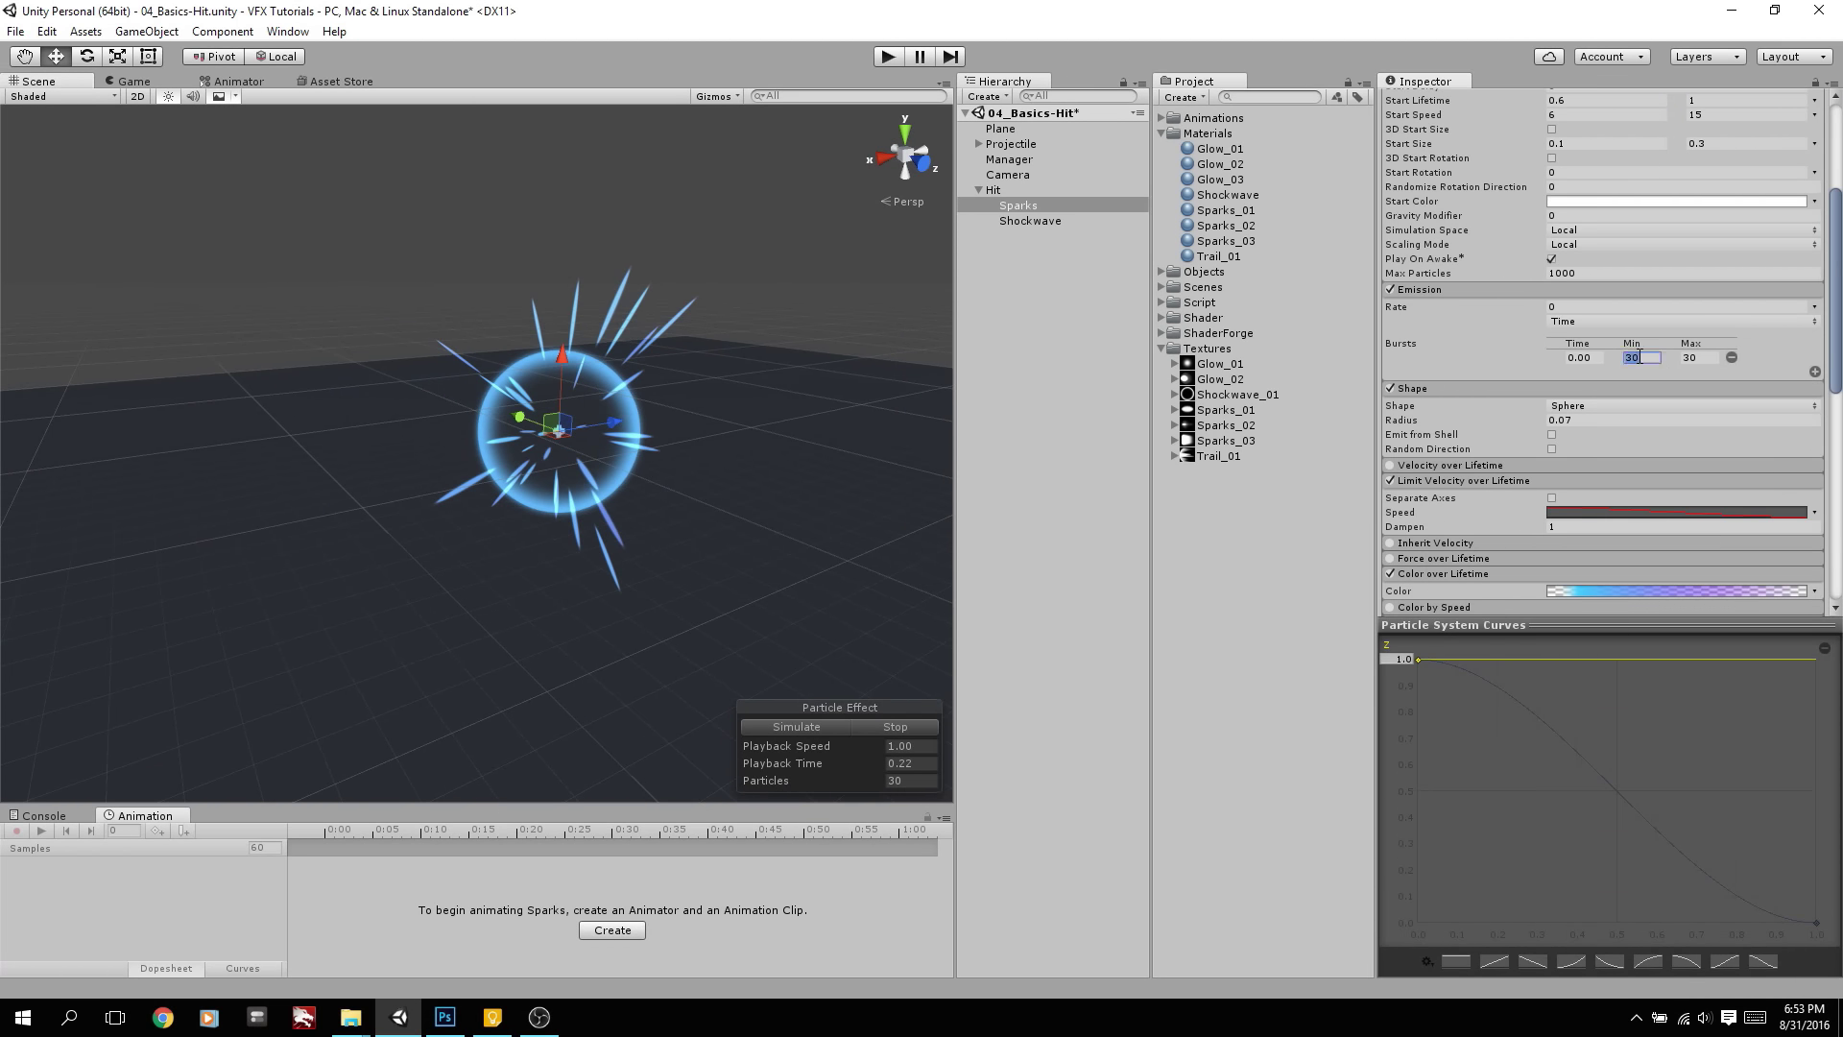
pyautogui.write('60')
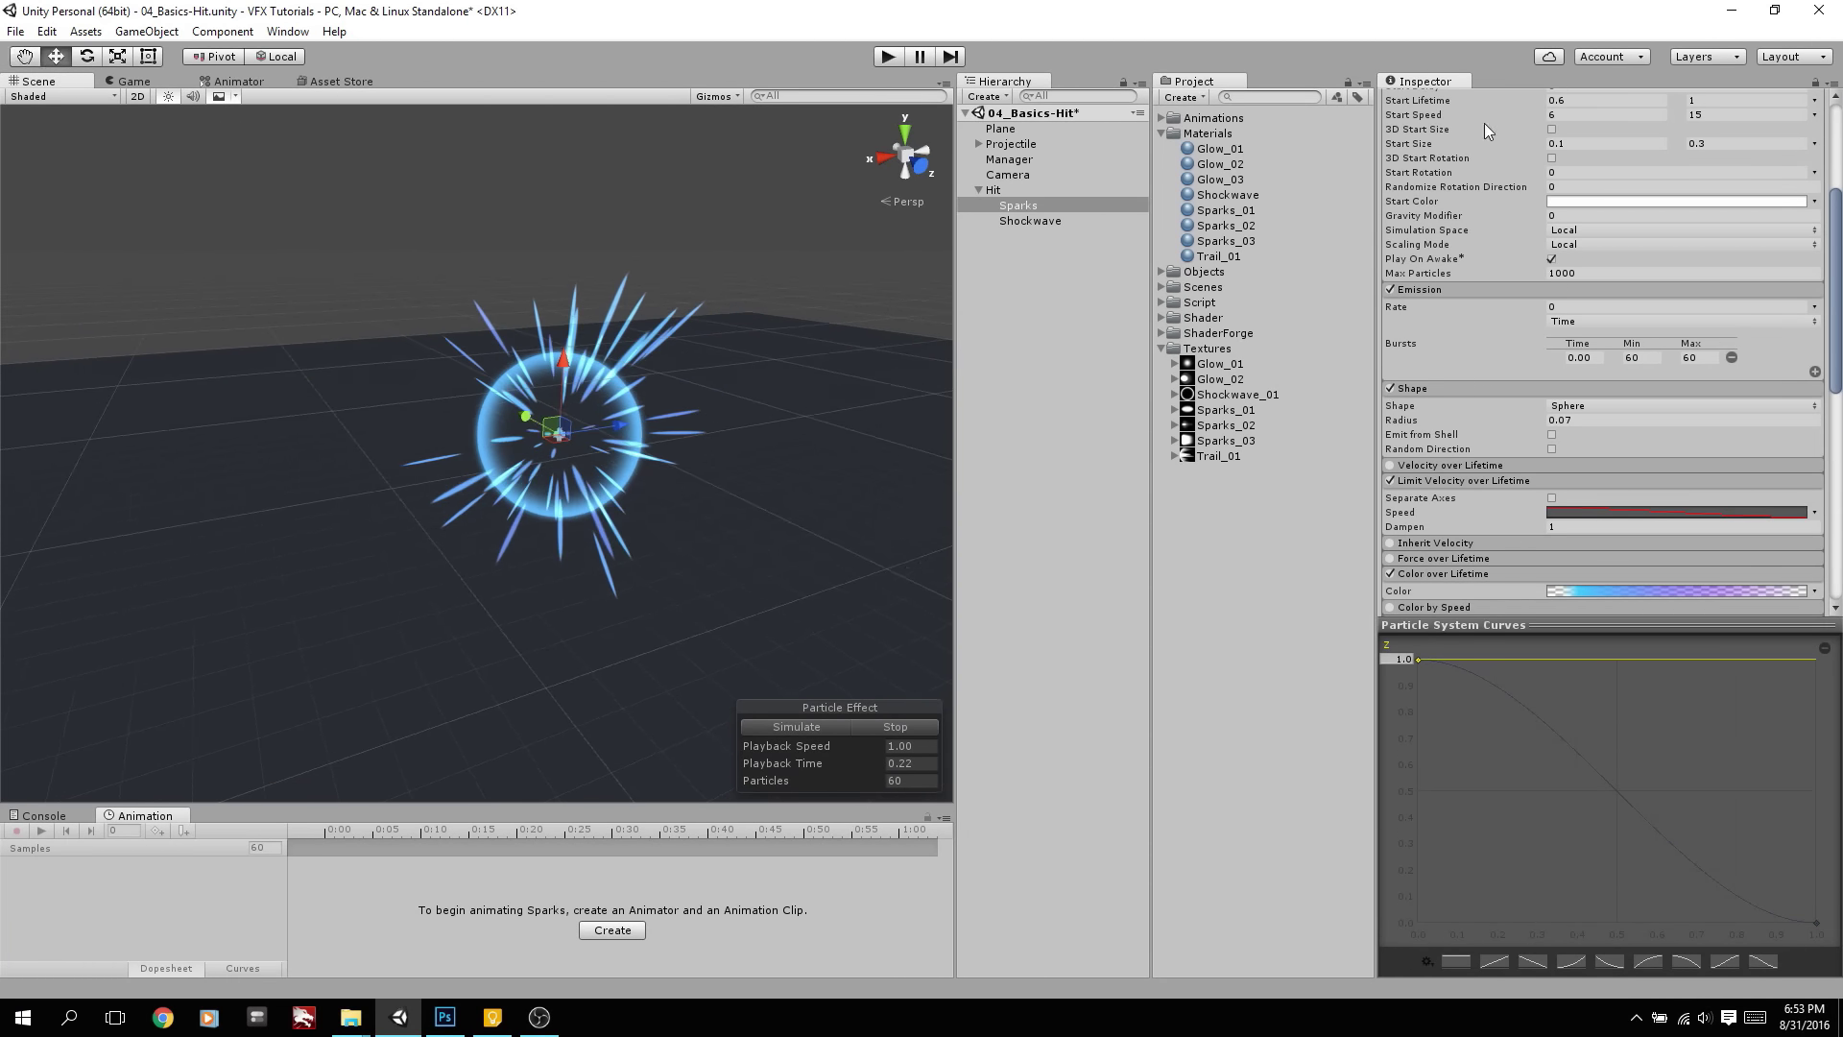
# Shift the sky-blue key slightly later in the Sparks' Color over Lifetime gradient, and replay the effect
pyautogui.scroll(-3, 1498, 143)
pyautogui.click(1622, 419)
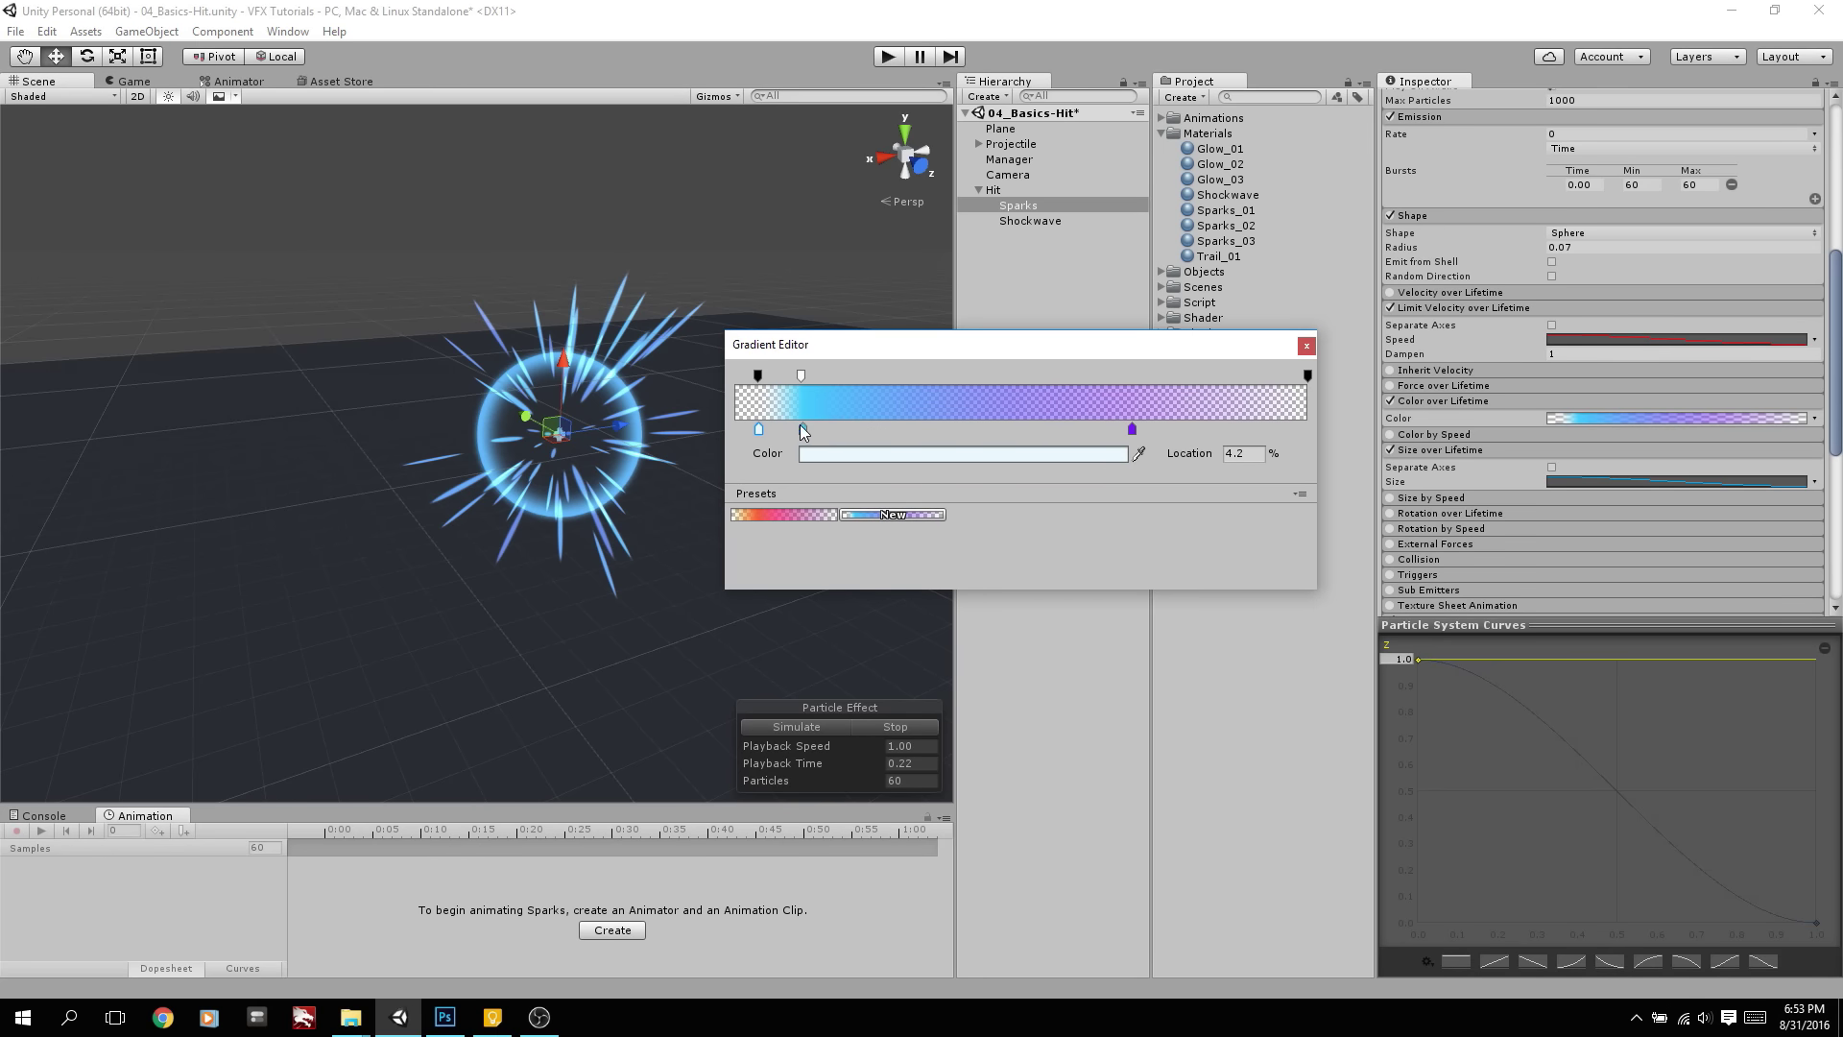
pyautogui.moveTo(803, 429)
pyautogui.mouseDown()
pyautogui.moveTo(832, 435)
pyautogui.moveTo(791, 435)
pyautogui.moveTo(806, 442)
pyautogui.mouseUp()
pyautogui.click(886, 704)
pyautogui.click(878, 729)
pyautogui.click(843, 720)
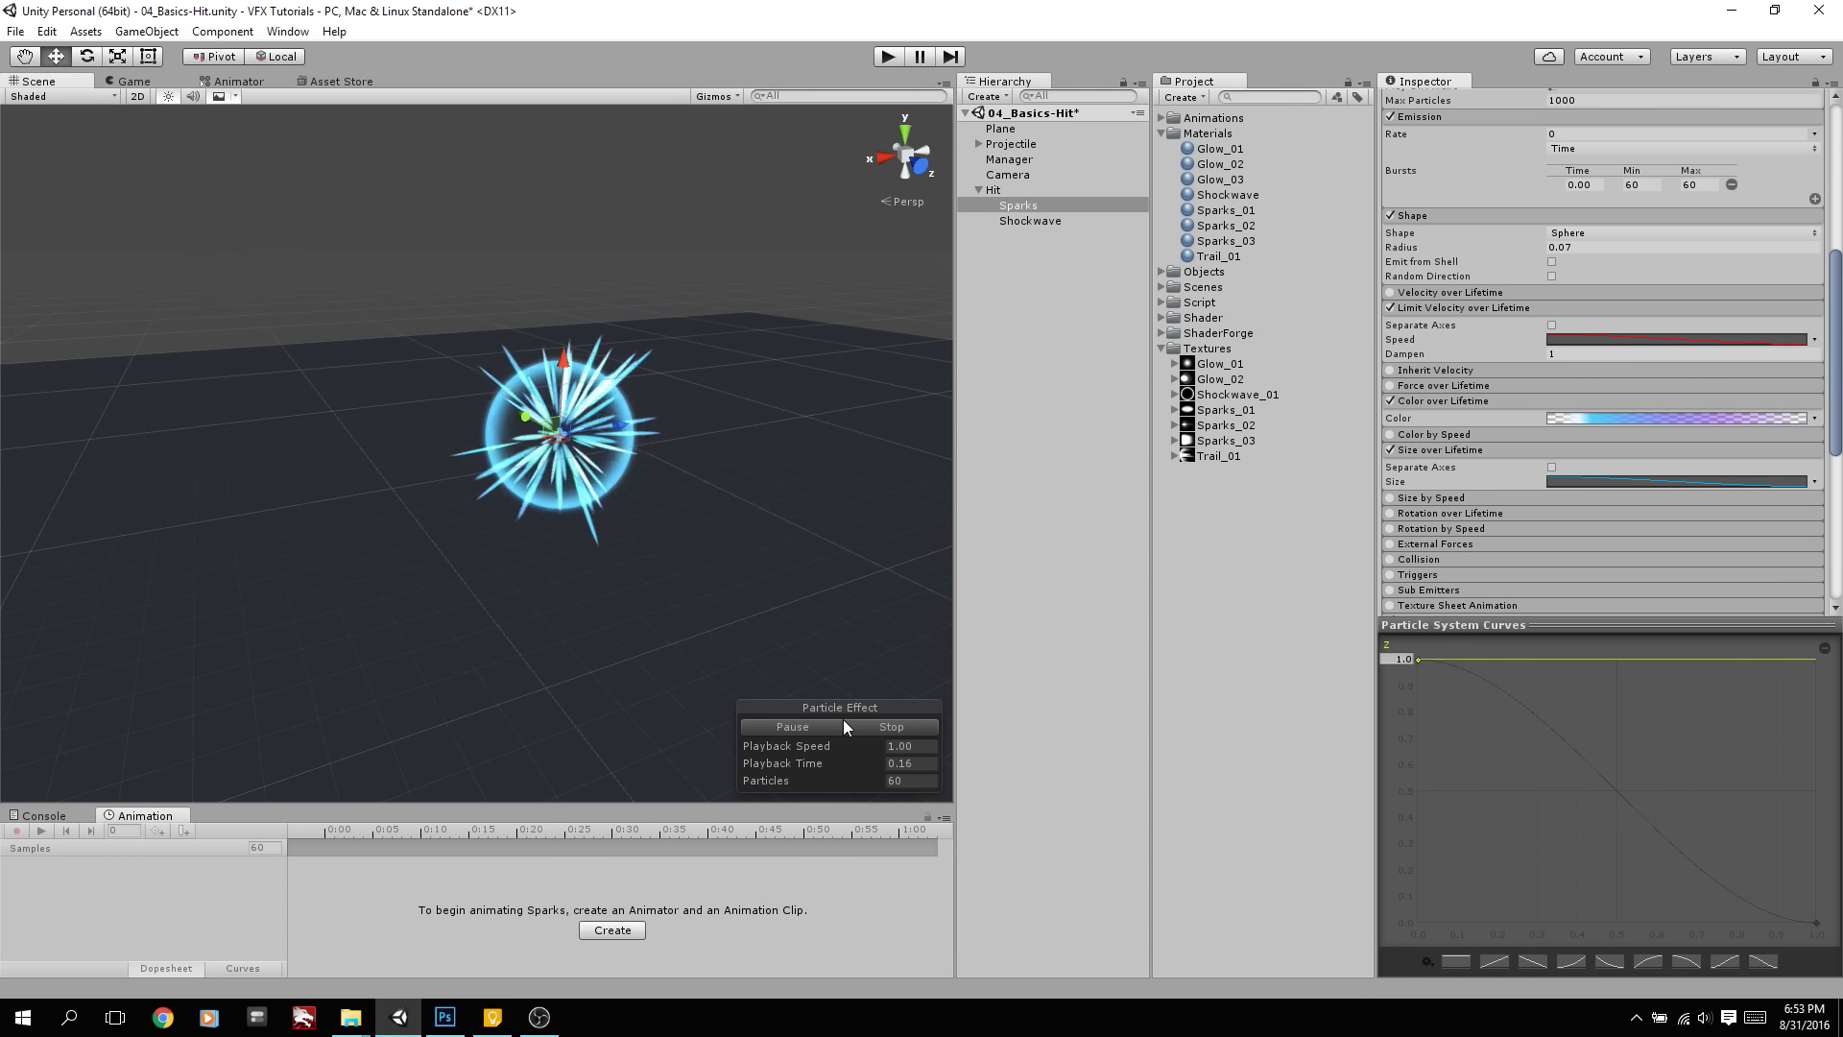
pyautogui.click(865, 720)
pyautogui.click(835, 726)
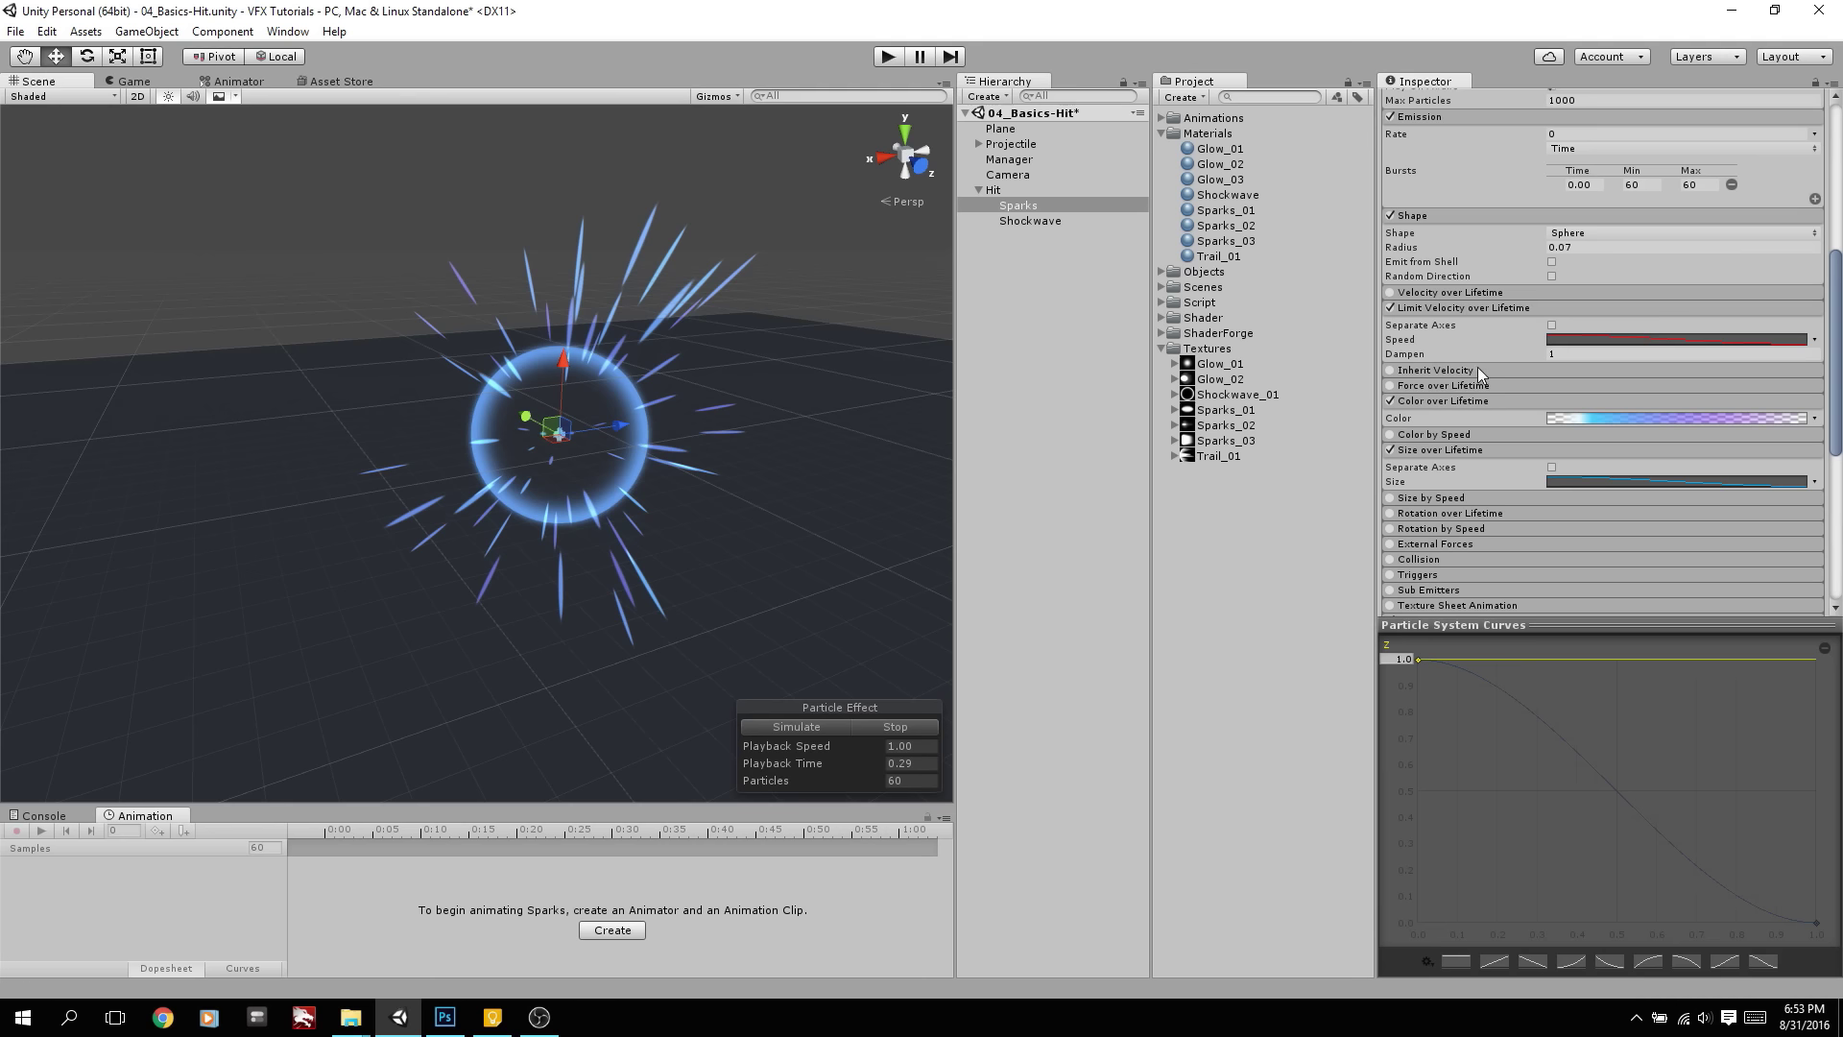
# Enable Emit from Shell for the Sparks' sphere shape and set its radius to 1
pyautogui.click(1552, 262)
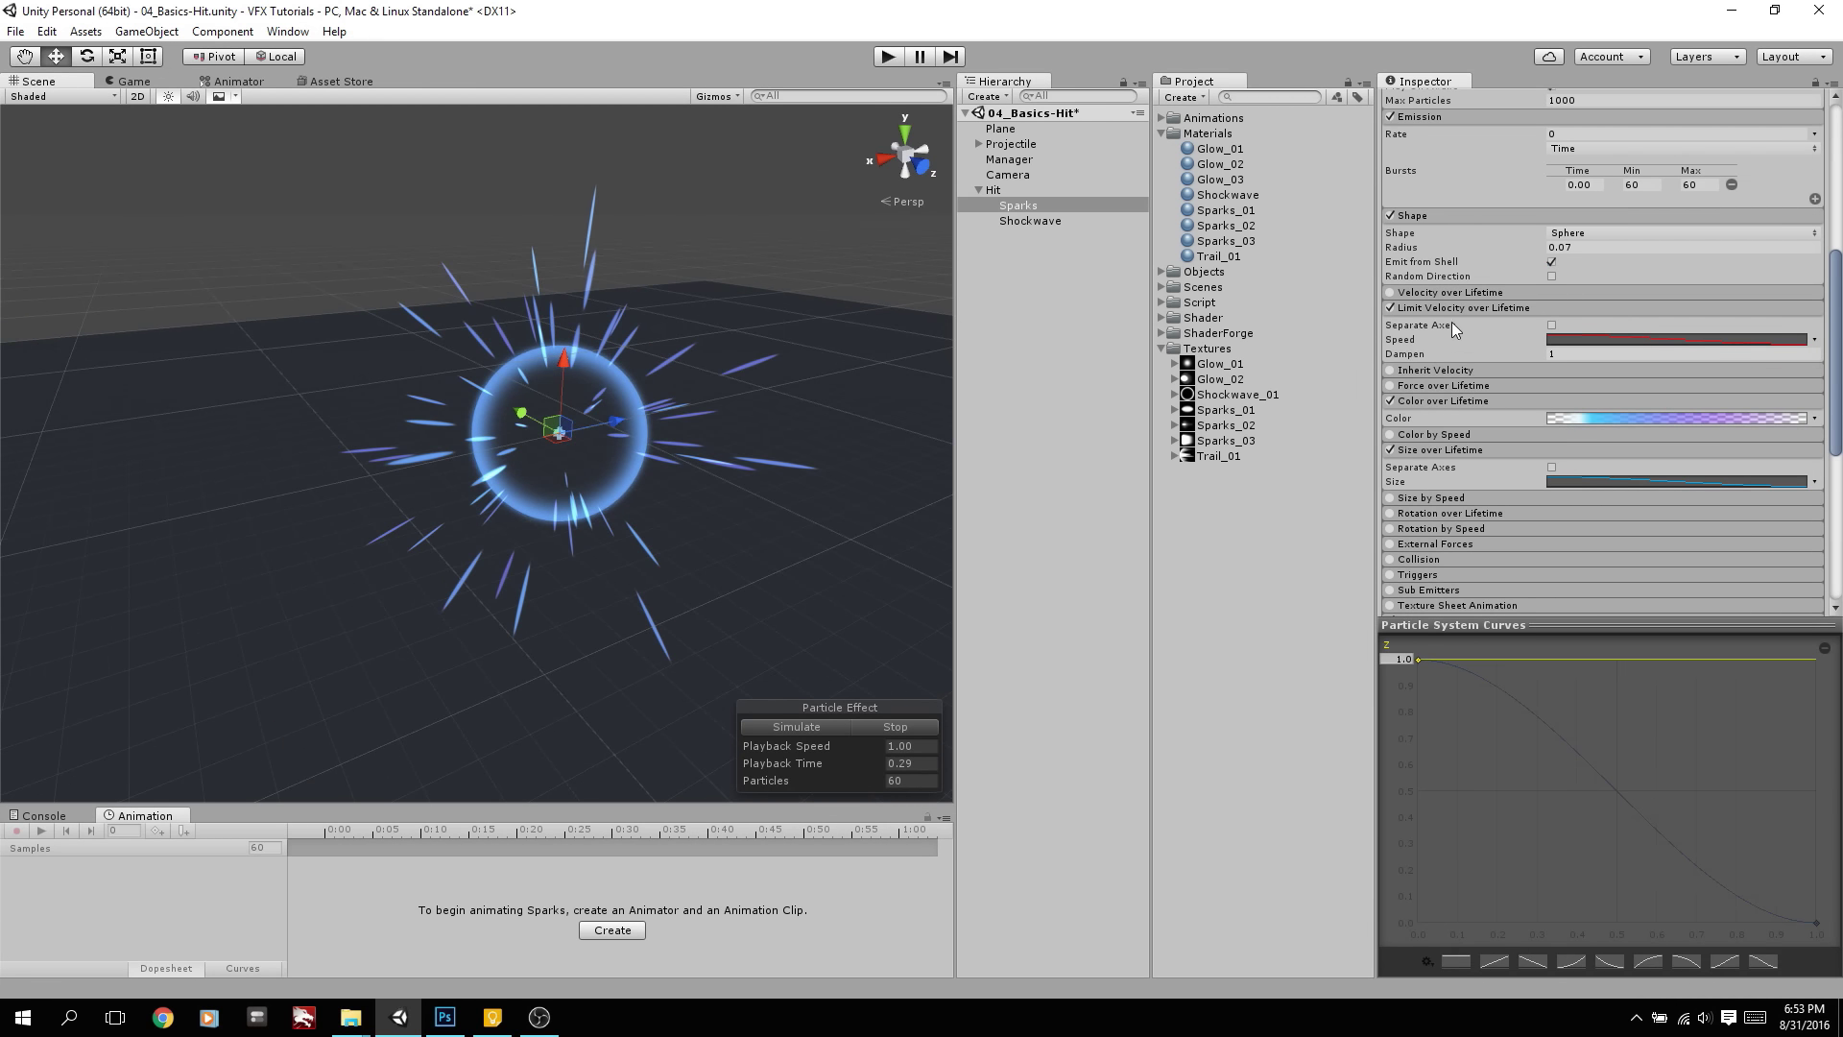
pyautogui.moveTo(1401, 248); pyautogui.dragTo(1432, 250)
pyautogui.keyDown('alt'); pyautogui.moveTo(825, 451); pyautogui.dragTo(784, 540); pyautogui.keyUp('alt')
pyautogui.click(875, 726)
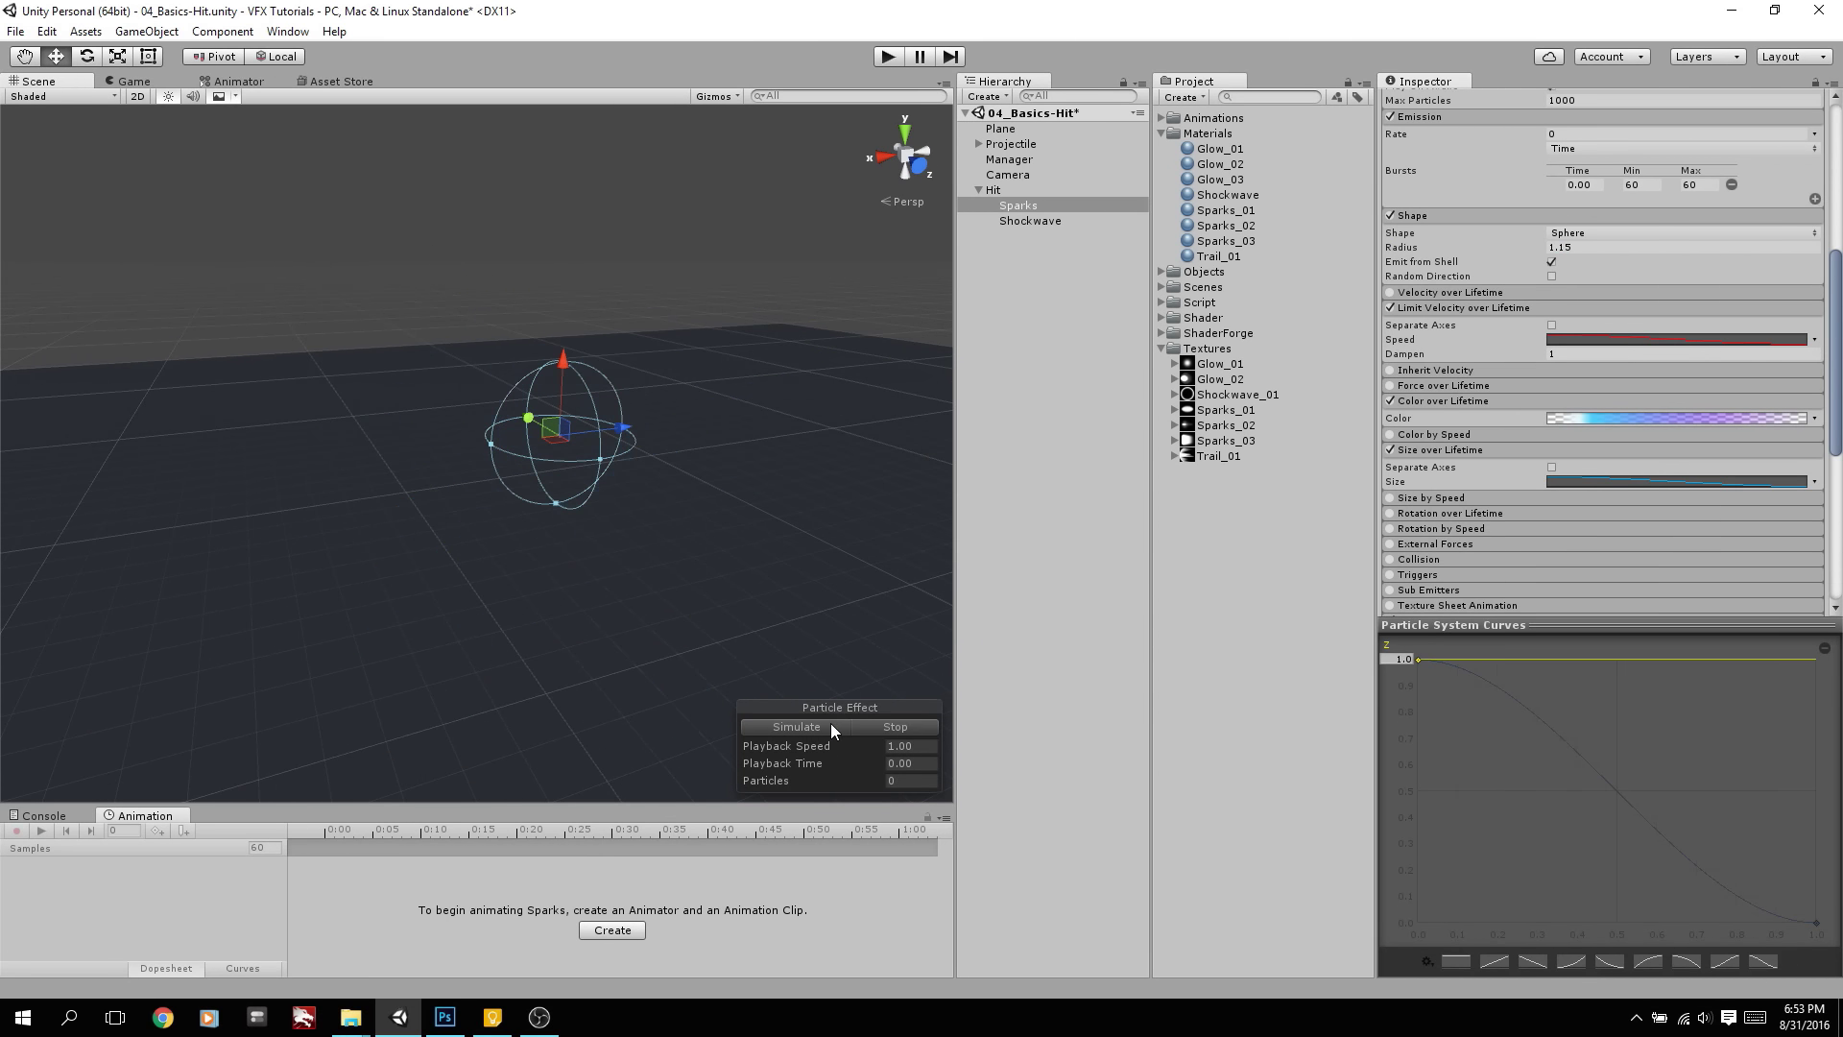
pyautogui.click(1567, 248)
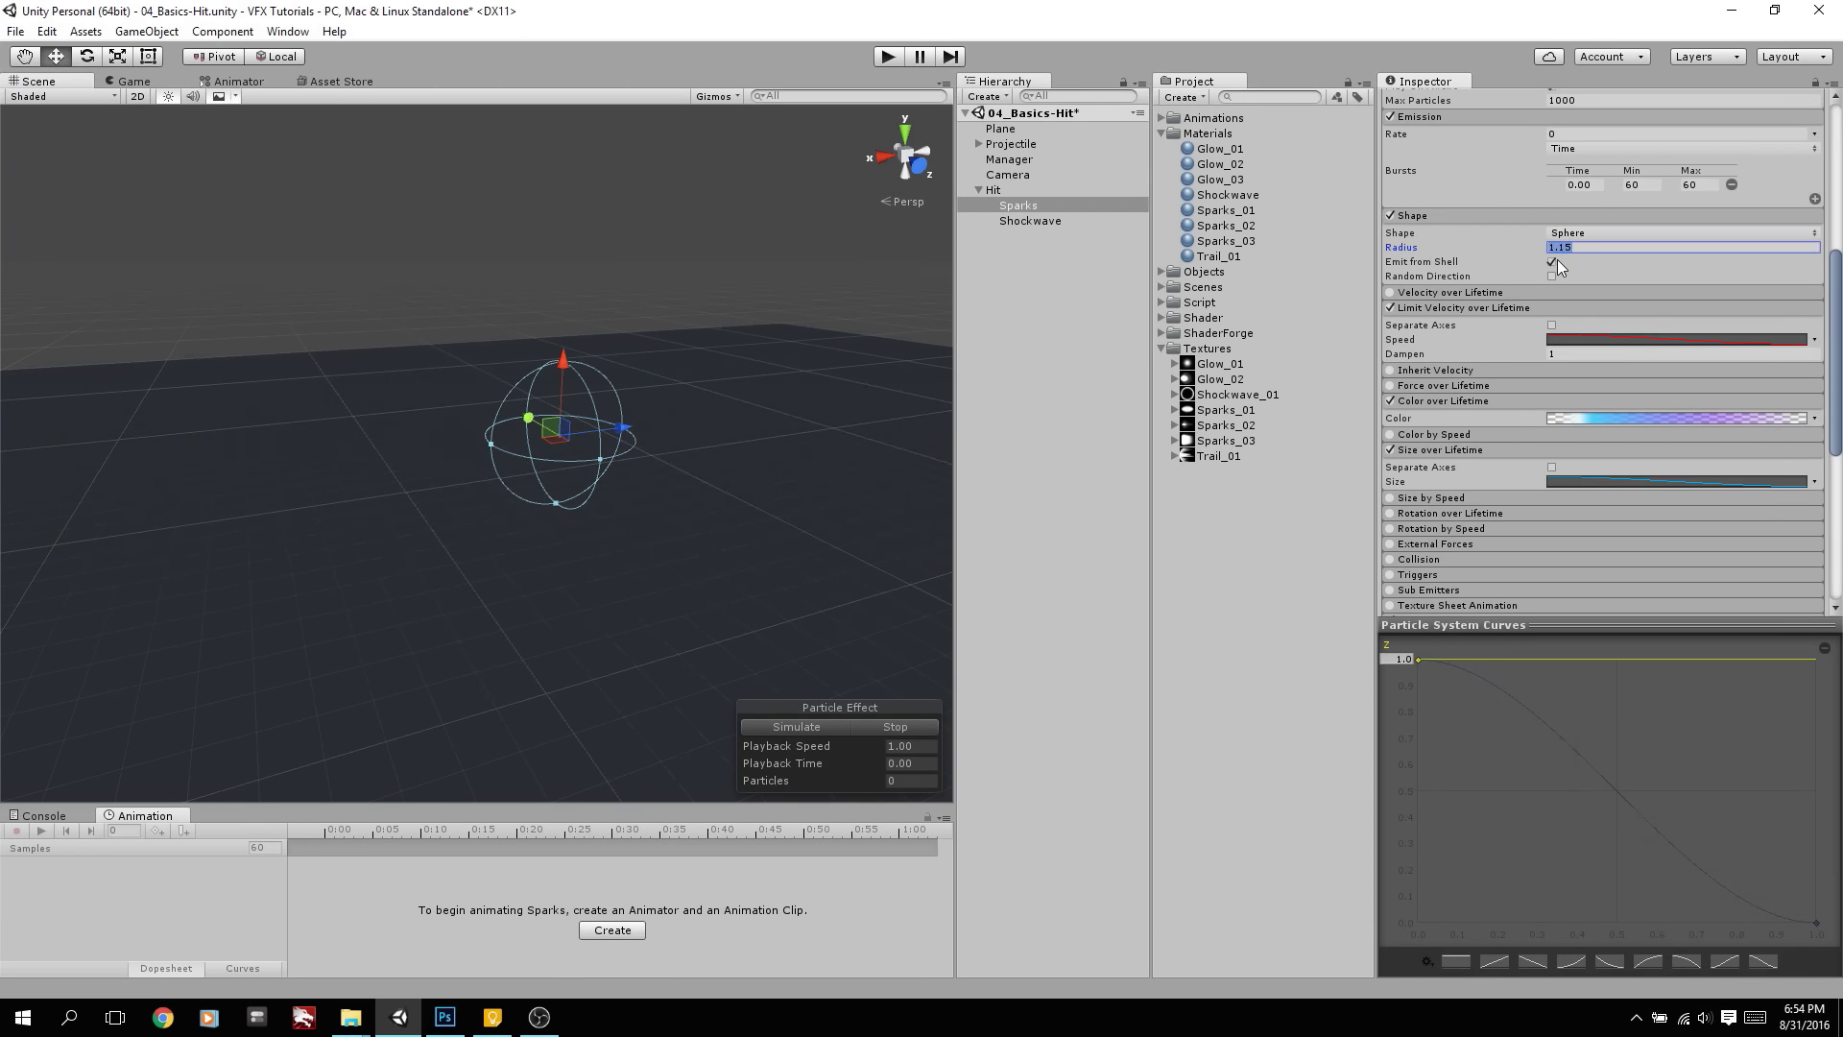
pyautogui.write('1')
pyautogui.keyDown('alt'); pyautogui.moveTo(555, 609); pyautogui.dragTo(562, 605); pyautogui.keyUp('alt')
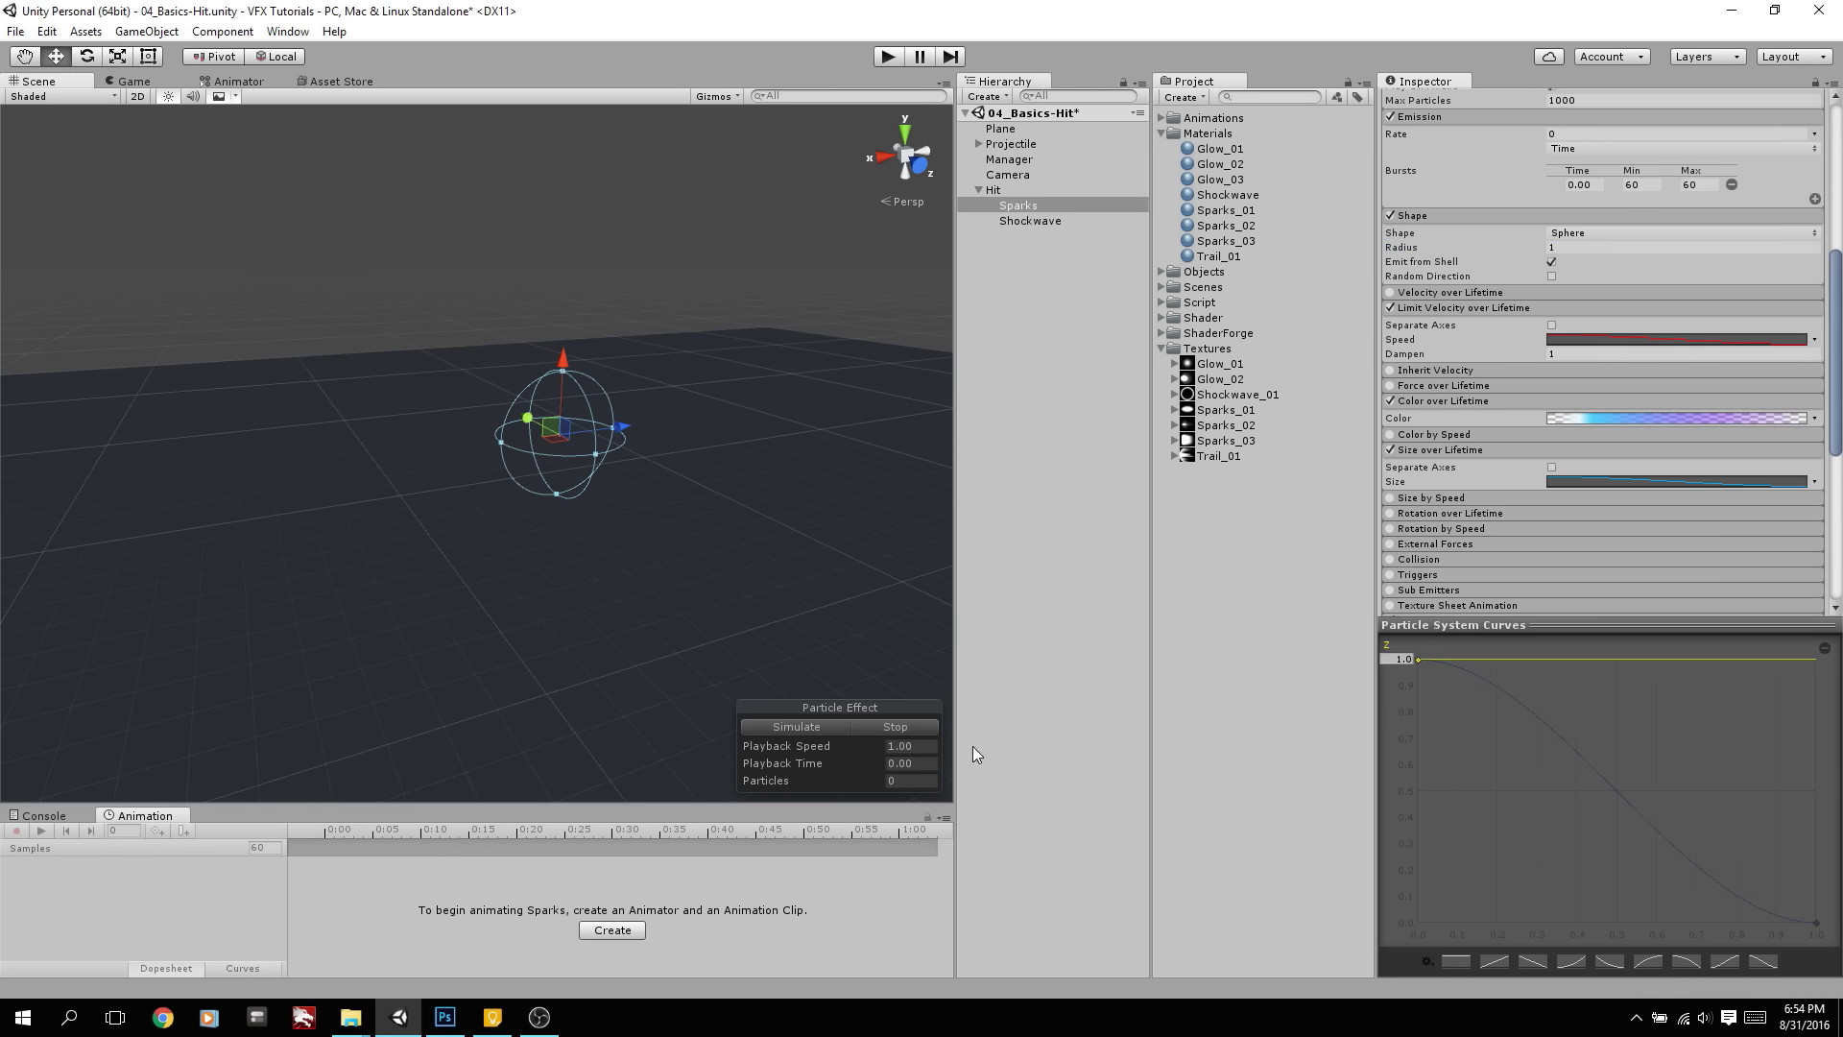
# Replay the hit effect to check the shell-emitted sparks, stop the simulation, and save the scene
pyautogui.click(811, 721)
pyautogui.click(826, 730)
pyautogui.click(843, 729)
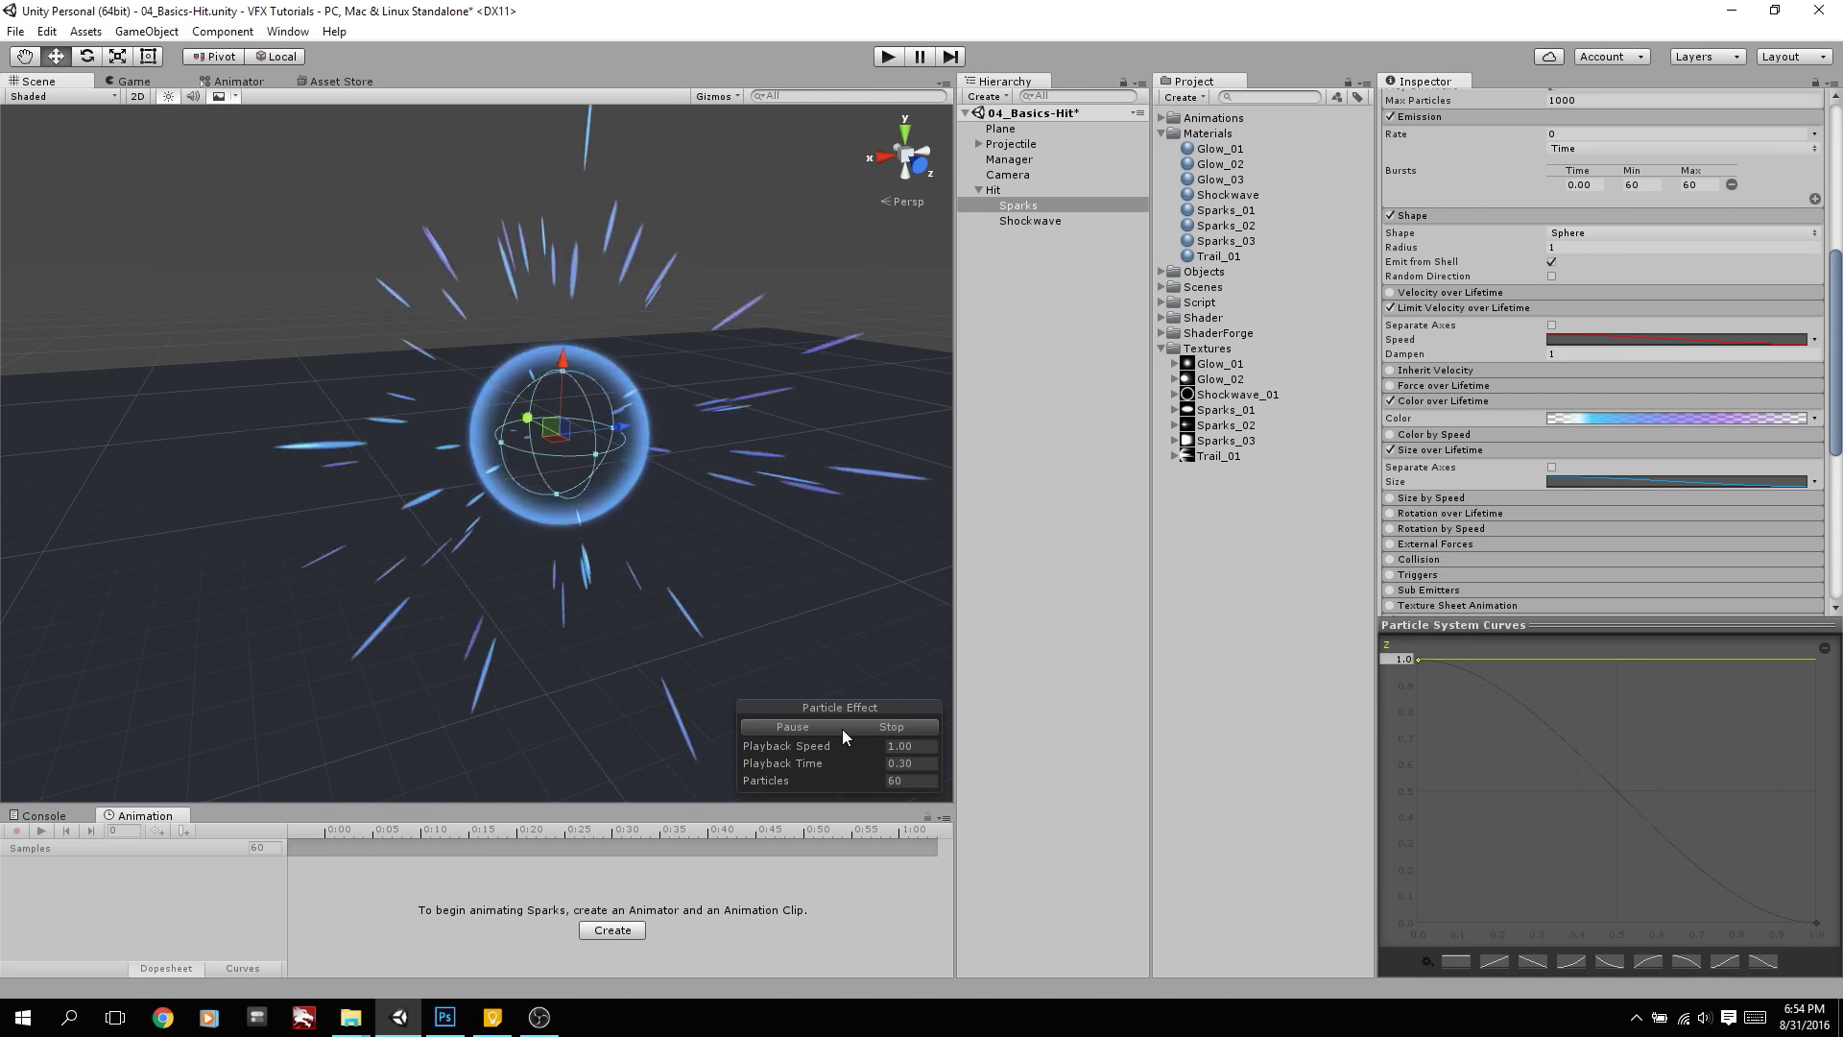
pyautogui.click(825, 727)
pyautogui.keyDown('alt'); pyautogui.moveTo(790, 577); pyautogui.dragTo(796, 566); pyautogui.keyUp('alt')
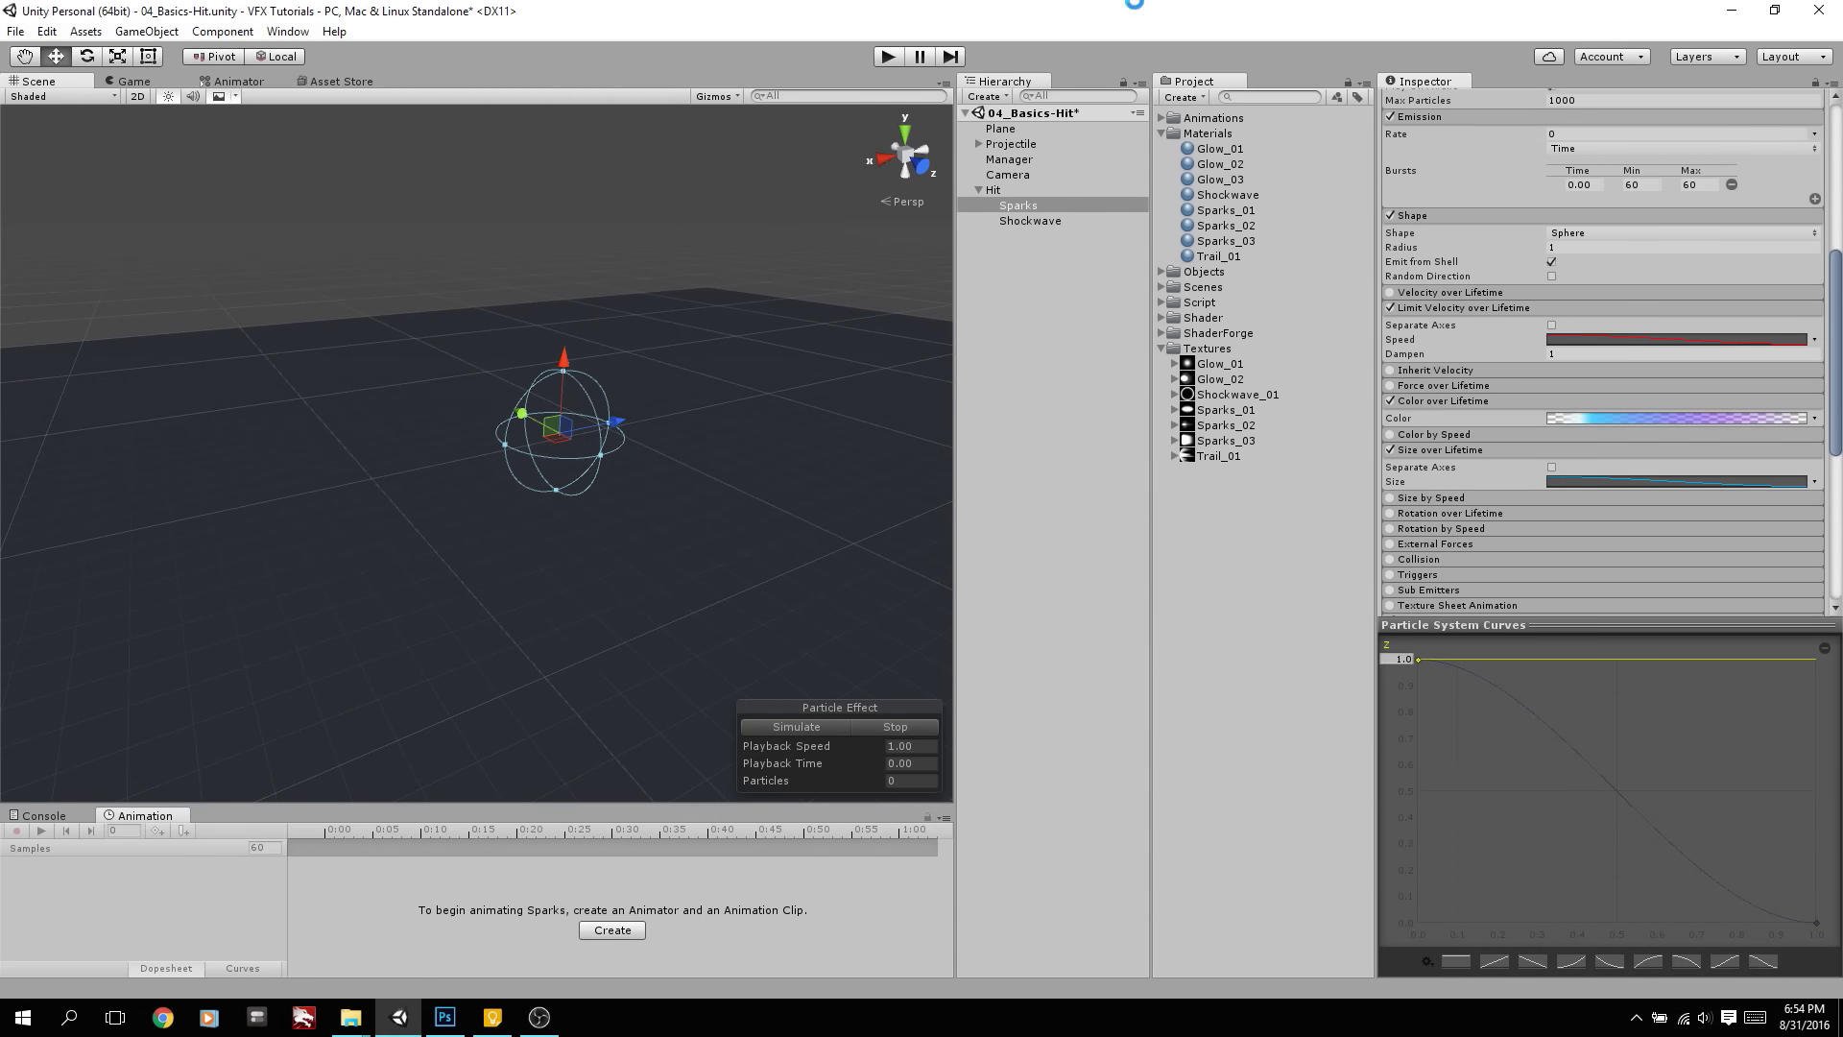
pyautogui.hotkey('ctrl', 's')
# Show the Projectile's Projectile_01 animation in an enlarged Animation window with a longer visible time range
pyautogui.click(71, 814)
pyautogui.click(122, 818)
pyautogui.click(970, 144)
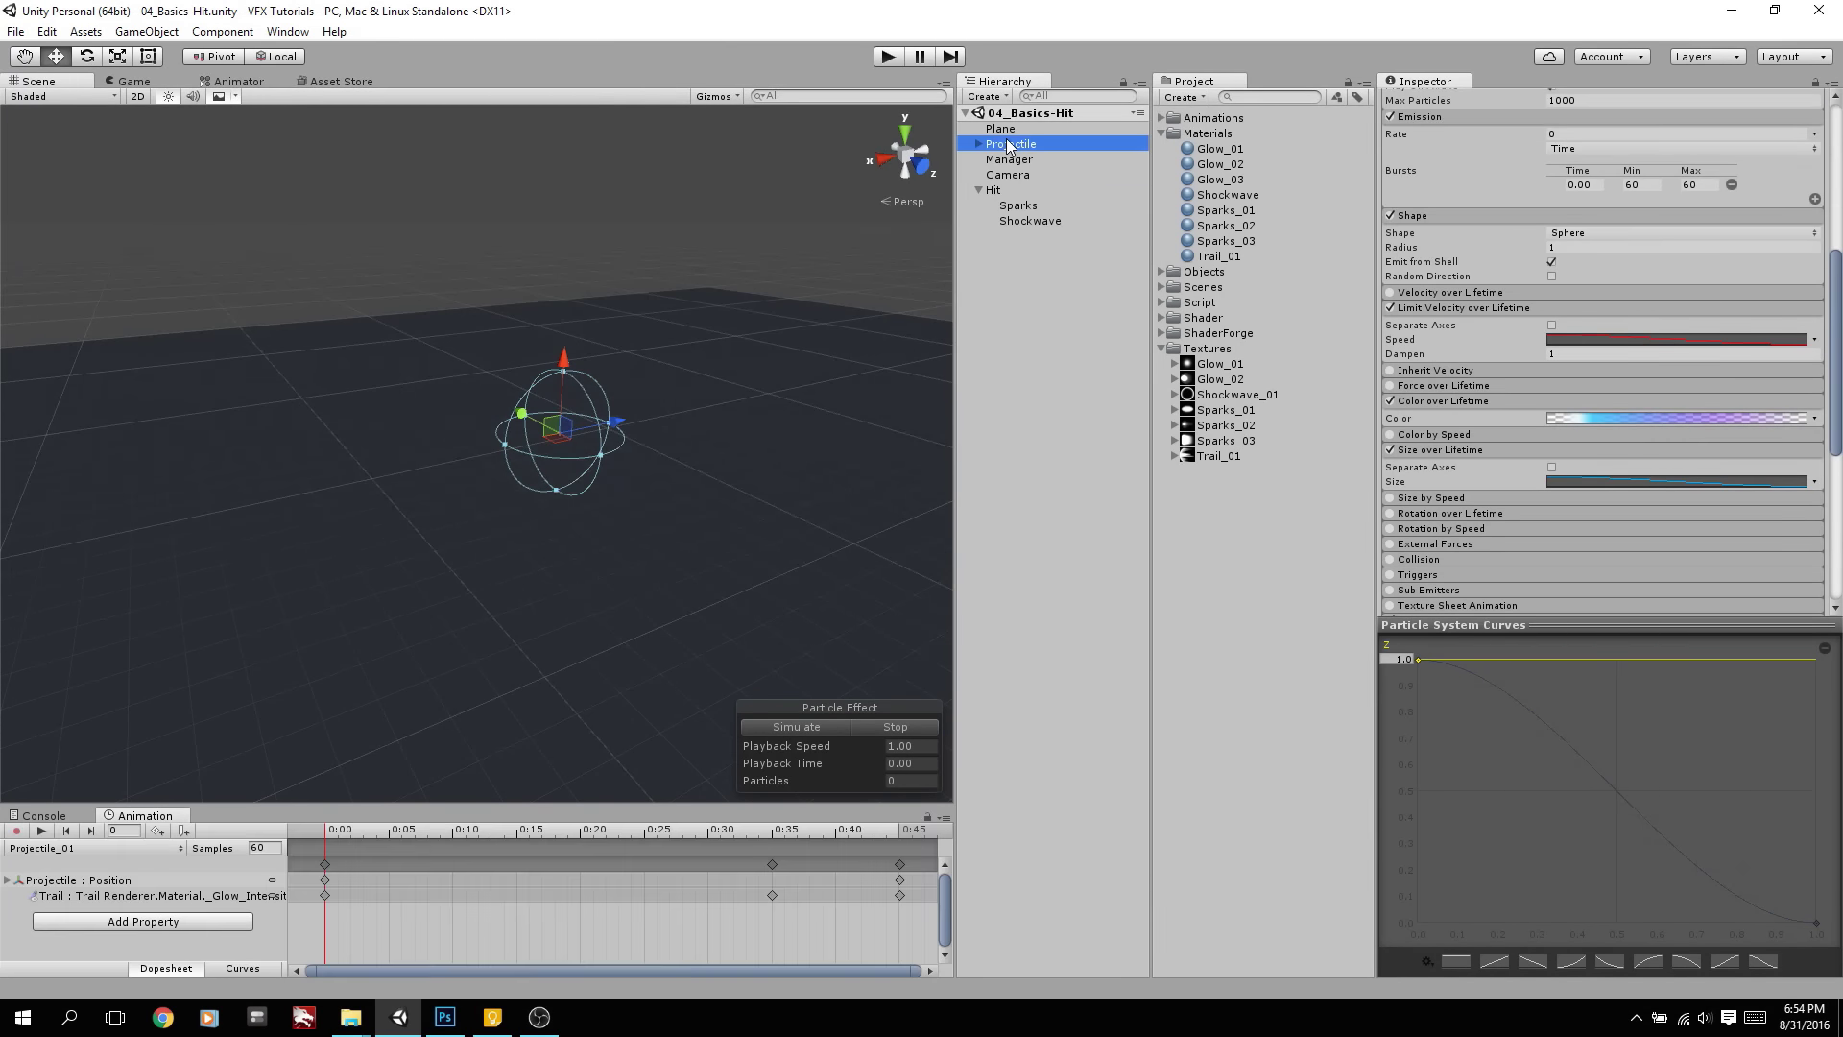
pyautogui.moveTo(612, 802); pyautogui.dragTo(614, 494)
pyautogui.scroll(-5, 666, 664)
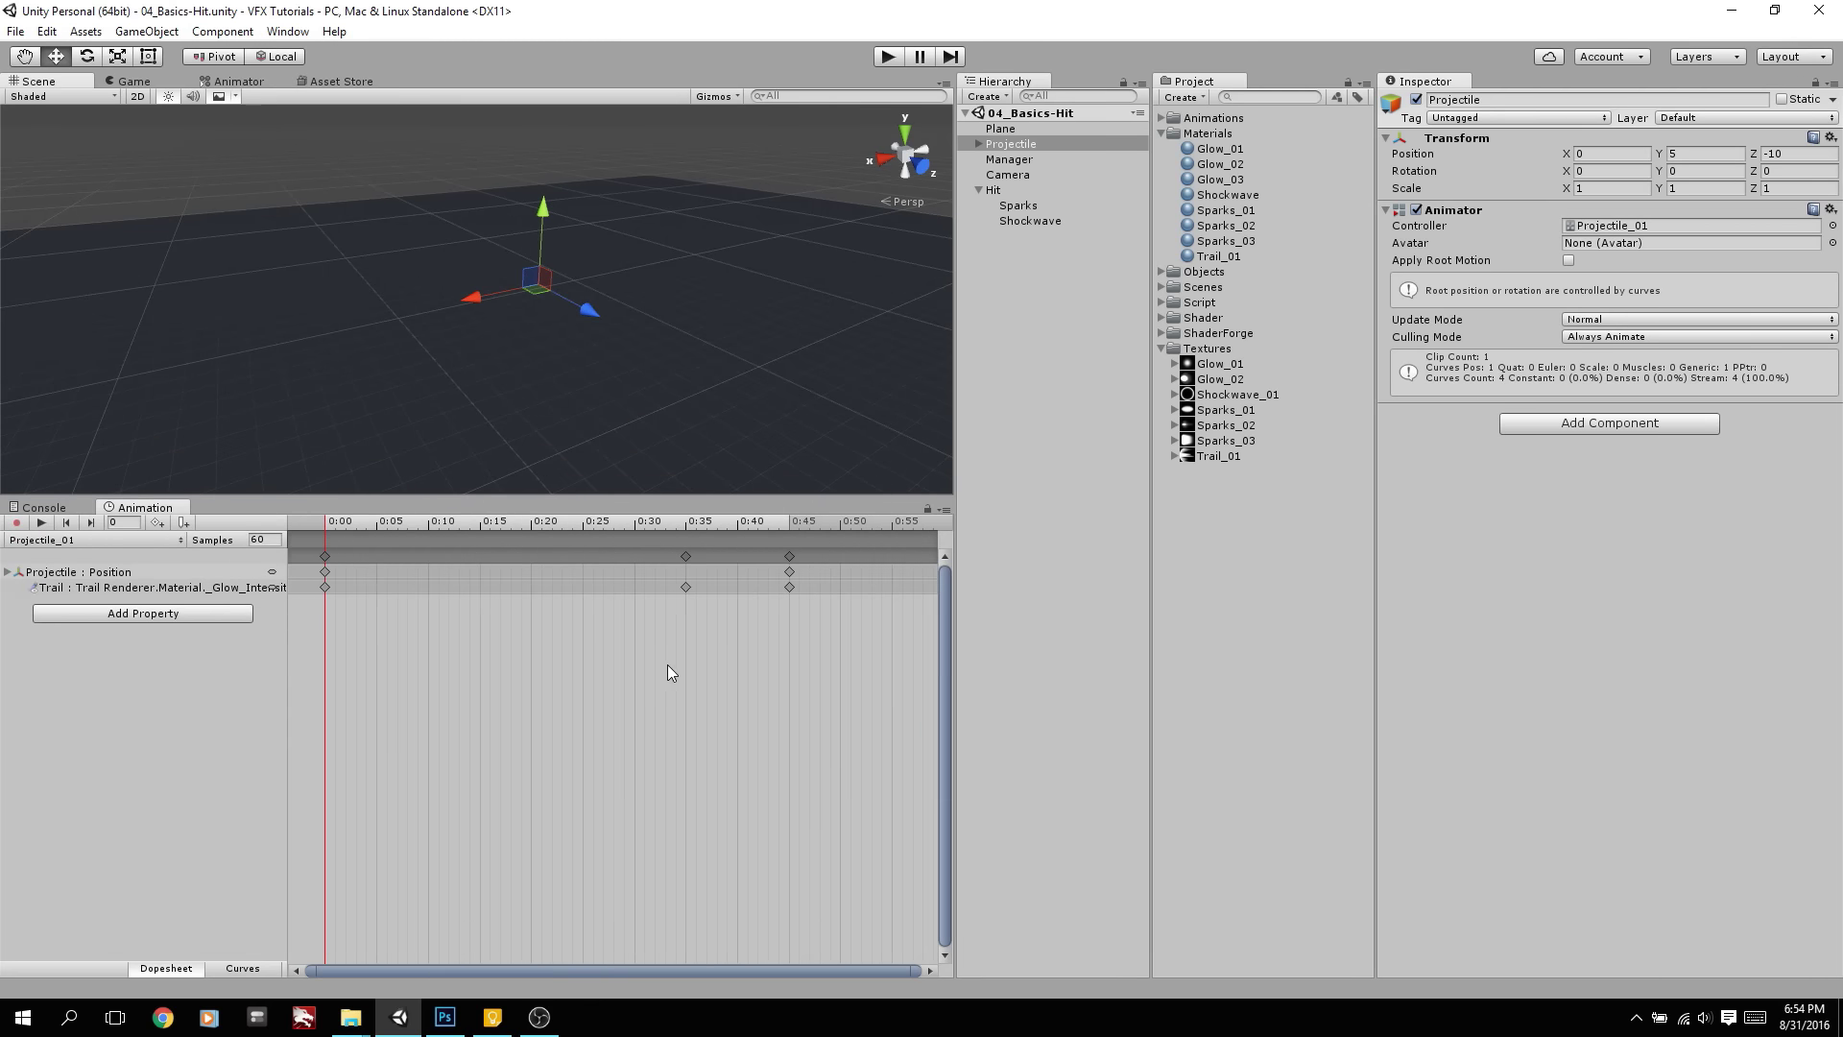
pyautogui.scroll(-2, 645, 612)
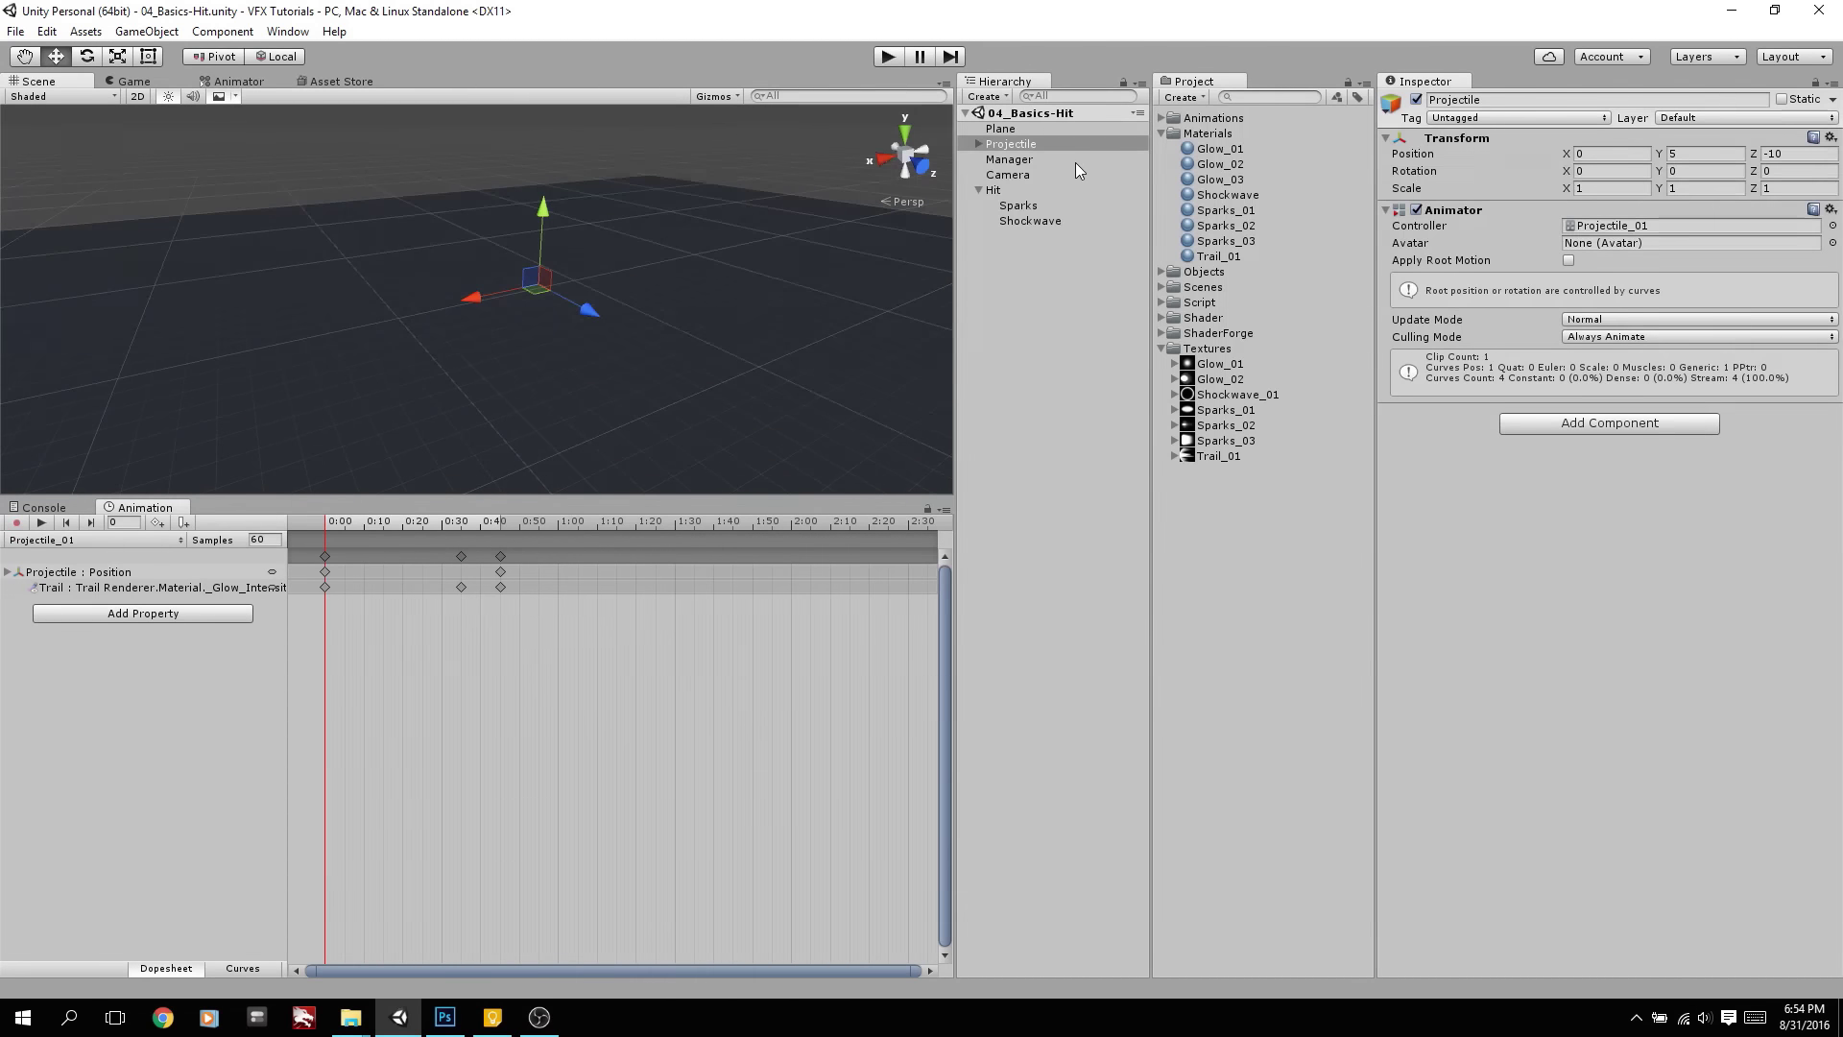
# Make the Hit object a child of Projectile and stop its particle simulation
pyautogui.moveTo(1002, 189); pyautogui.dragTo(999, 148)
pyautogui.click(886, 417)
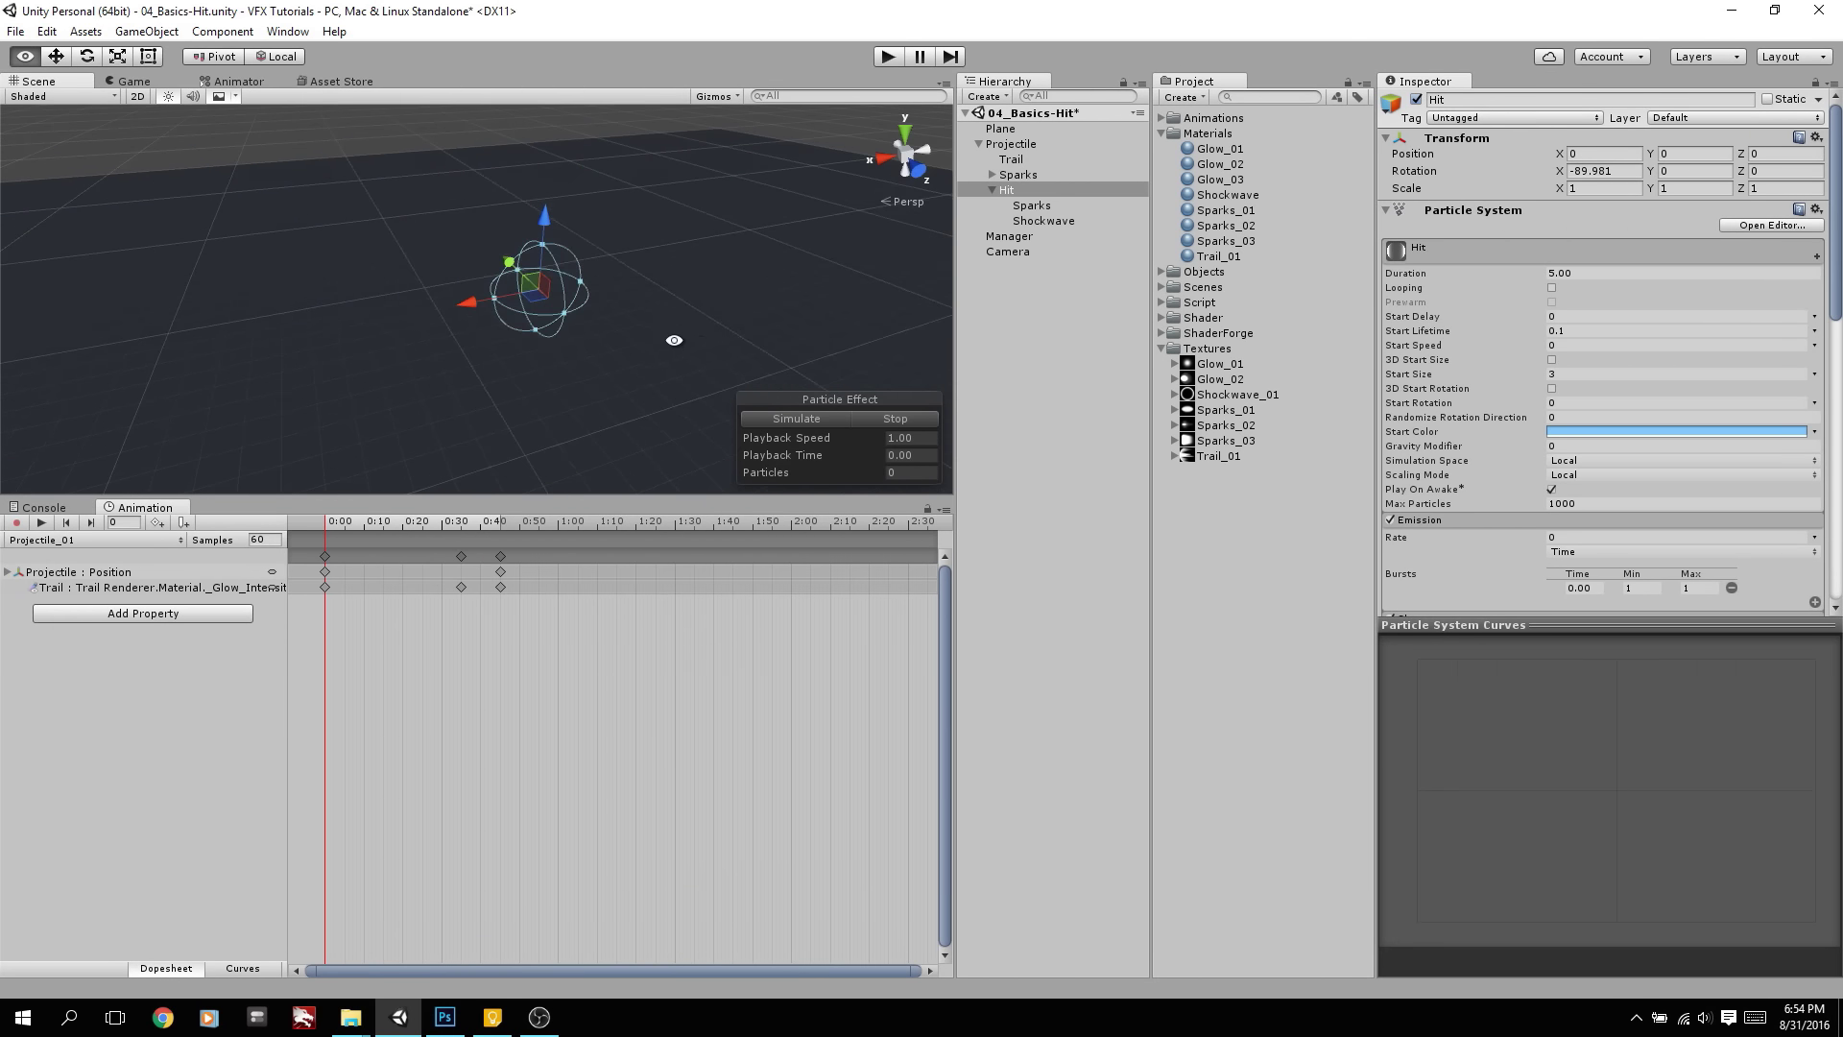
# Scrub the Projectile_01 animation to frame 45, expand its position channels, and examine Hit at the impact point
pyautogui.click(501, 523)
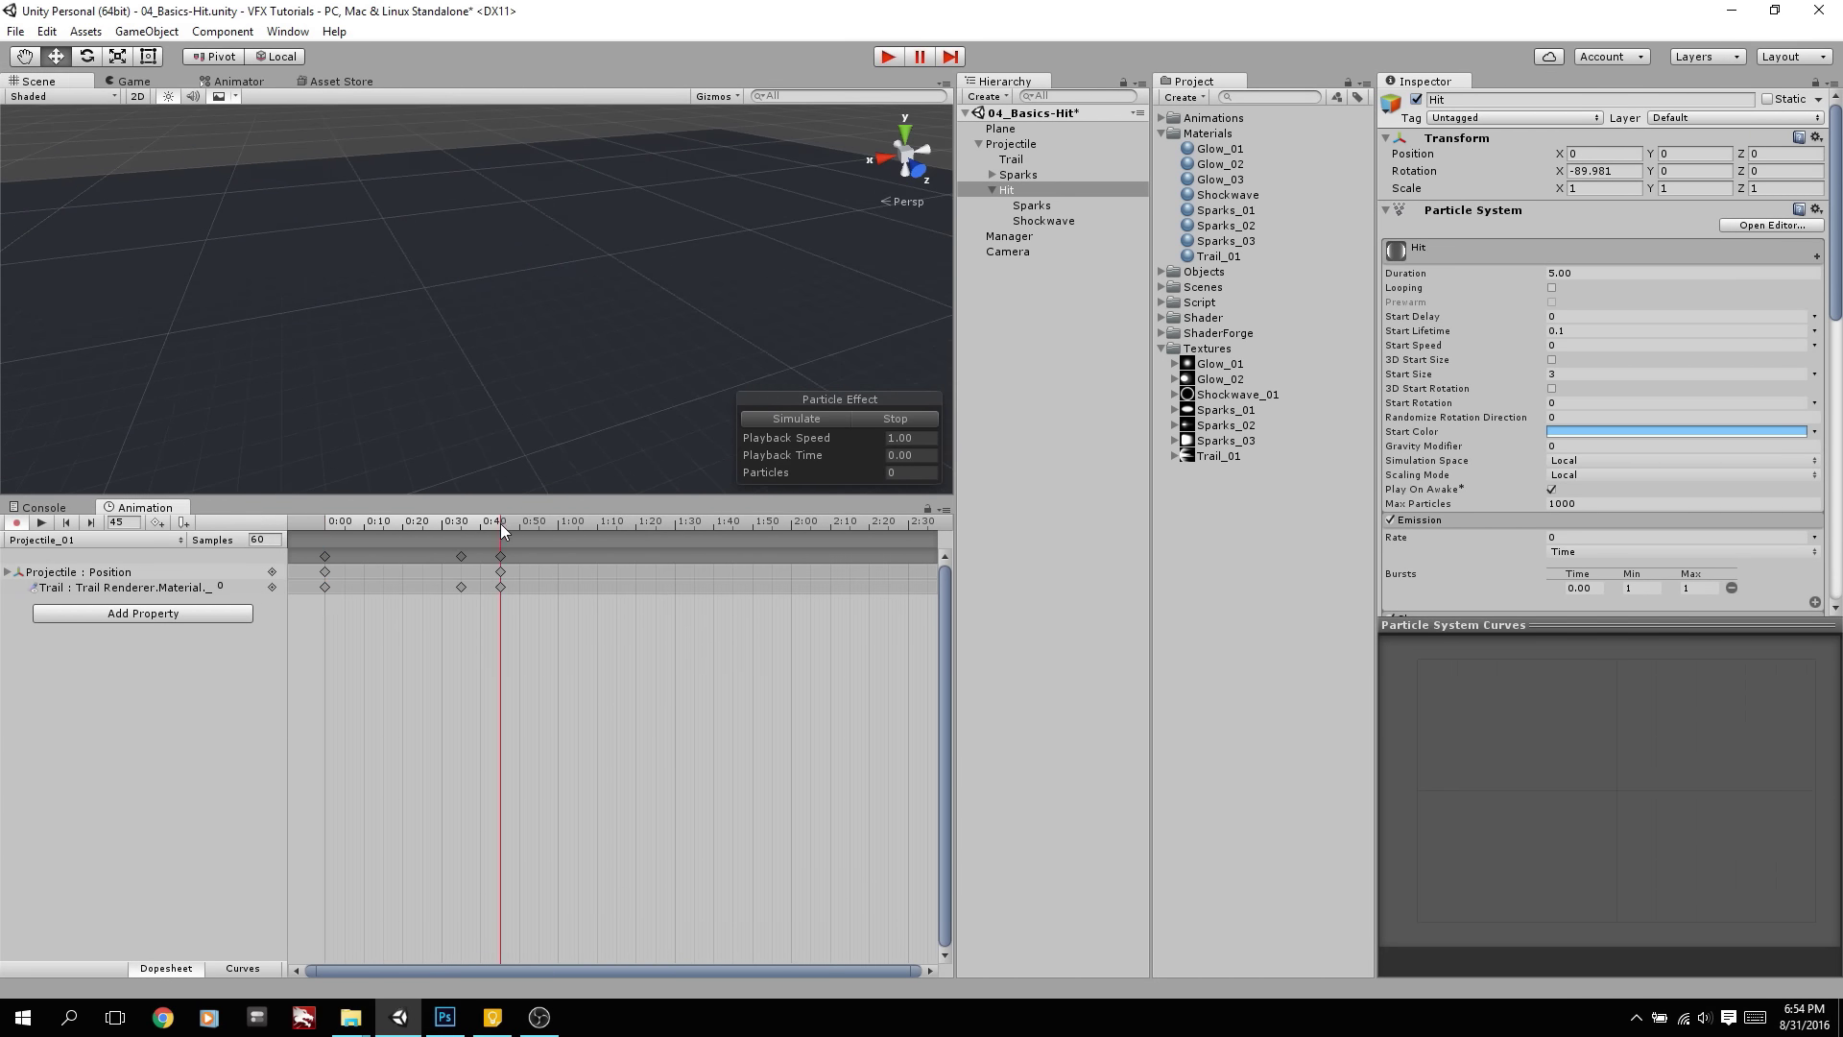
pyautogui.moveTo(458, 527); pyautogui.dragTo(499, 516)
pyautogui.click(9, 572)
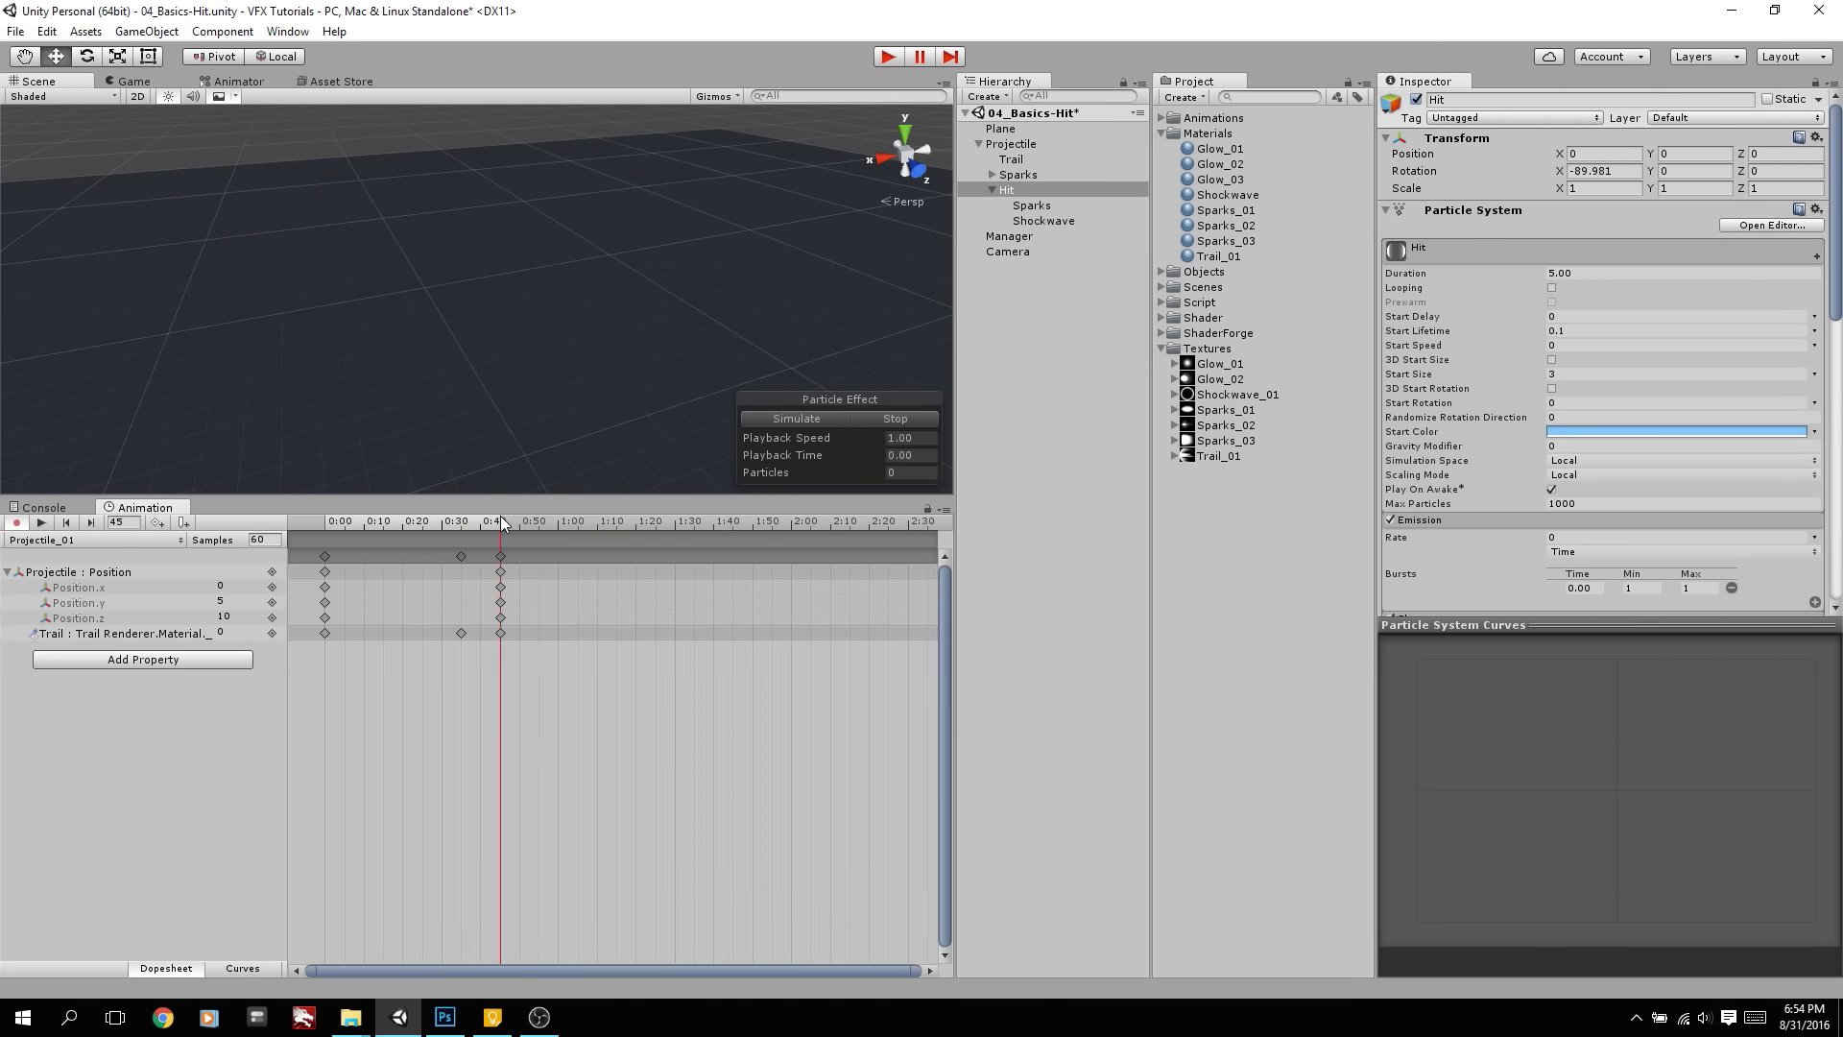
pyautogui.moveTo(533, 301); pyautogui.dragTo(523, 327, button='middle')
pyautogui.press('f')
pyautogui.keyDown('alt'); pyautogui.moveTo(532, 323); pyautogui.dragTo(590, 371); pyautogui.keyUp('alt')
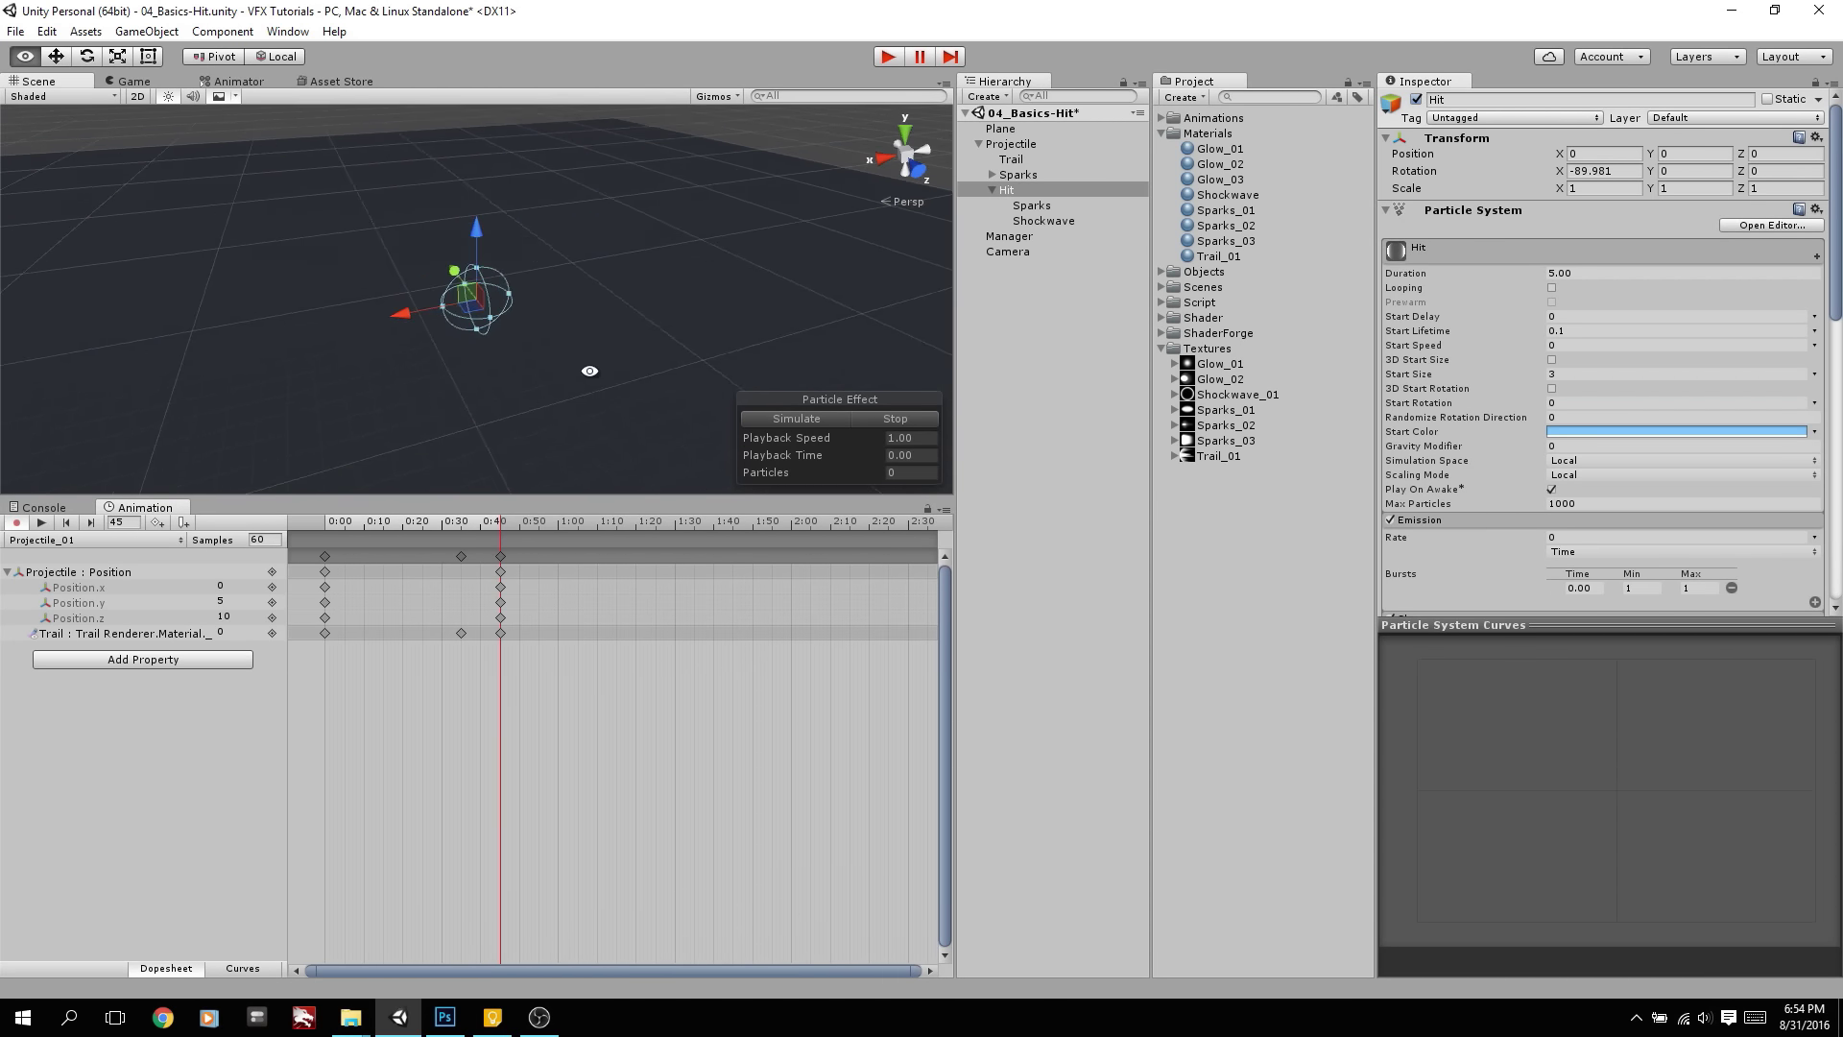
pyautogui.moveTo(500, 520)
pyautogui.mouseDown()
pyautogui.moveTo(464, 526)
pyautogui.moveTo(501, 527)
pyautogui.mouseUp()
# Leave animation recording mode and deactivate the Hit object
pyautogui.click(1033, 192)
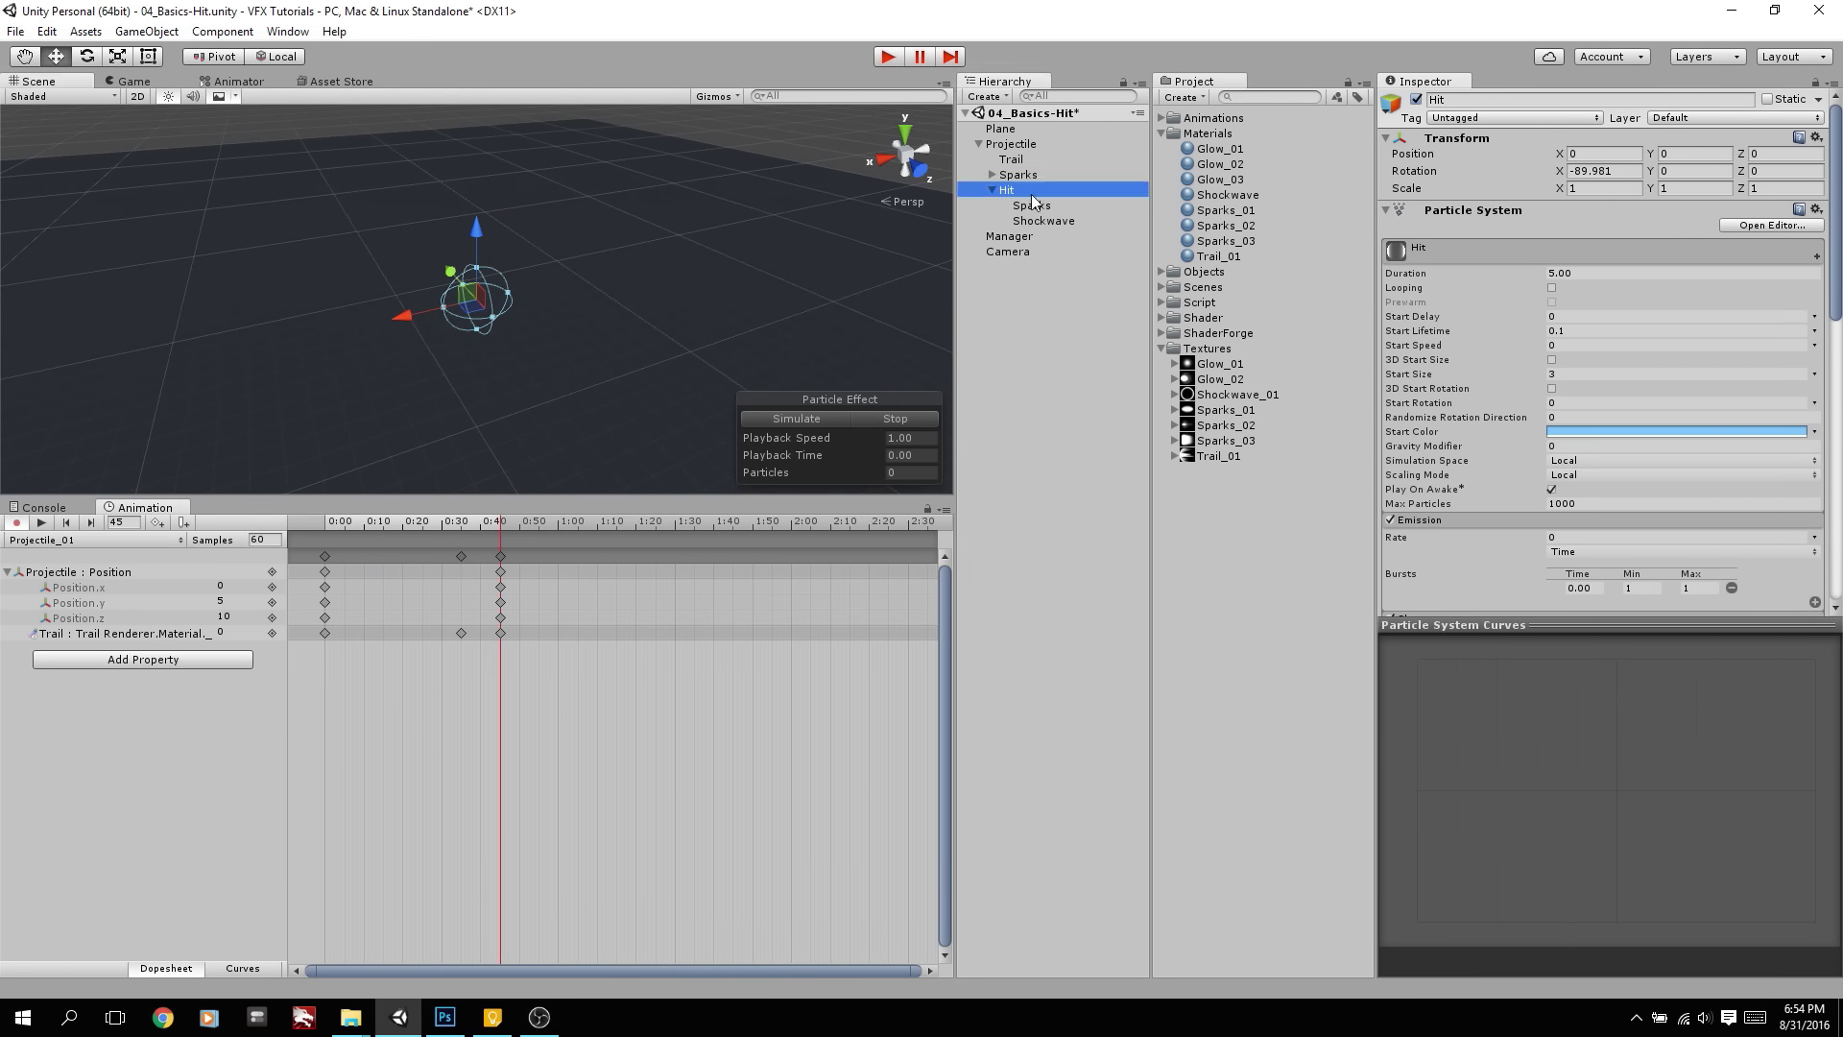
pyautogui.click(16, 521)
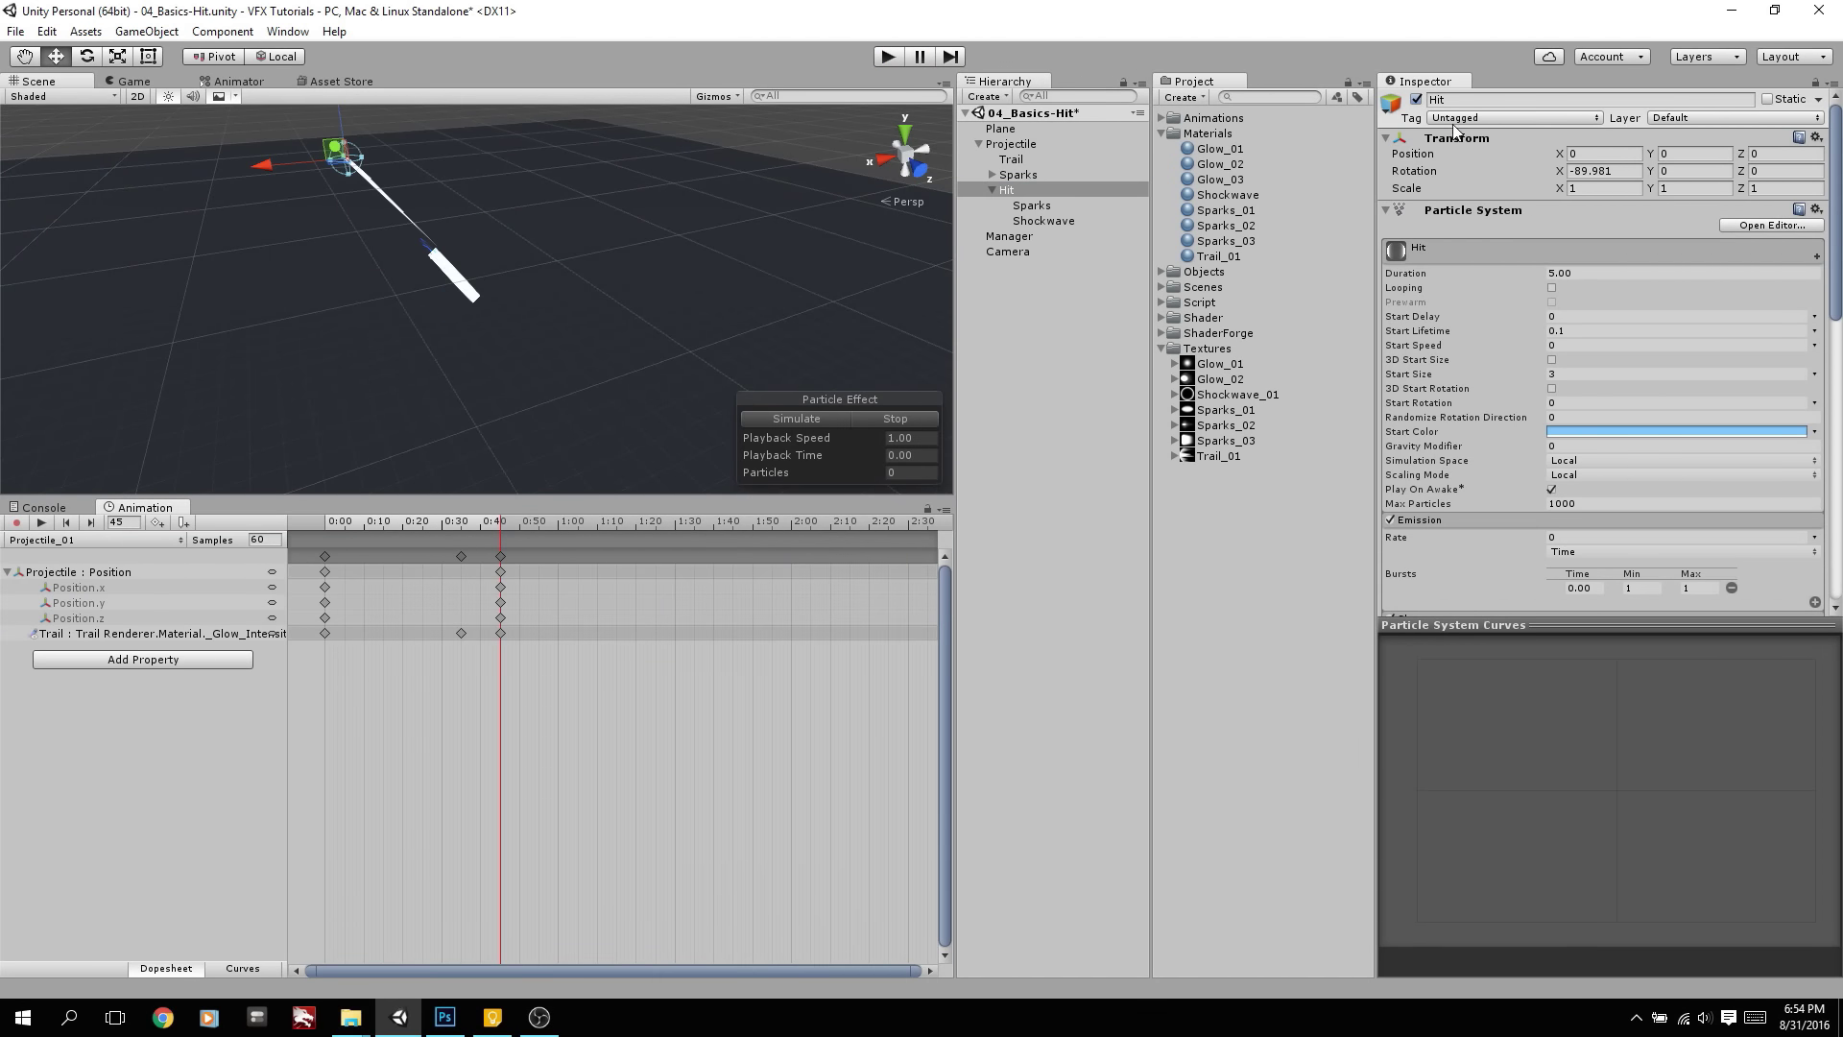
pyautogui.click(1416, 100)
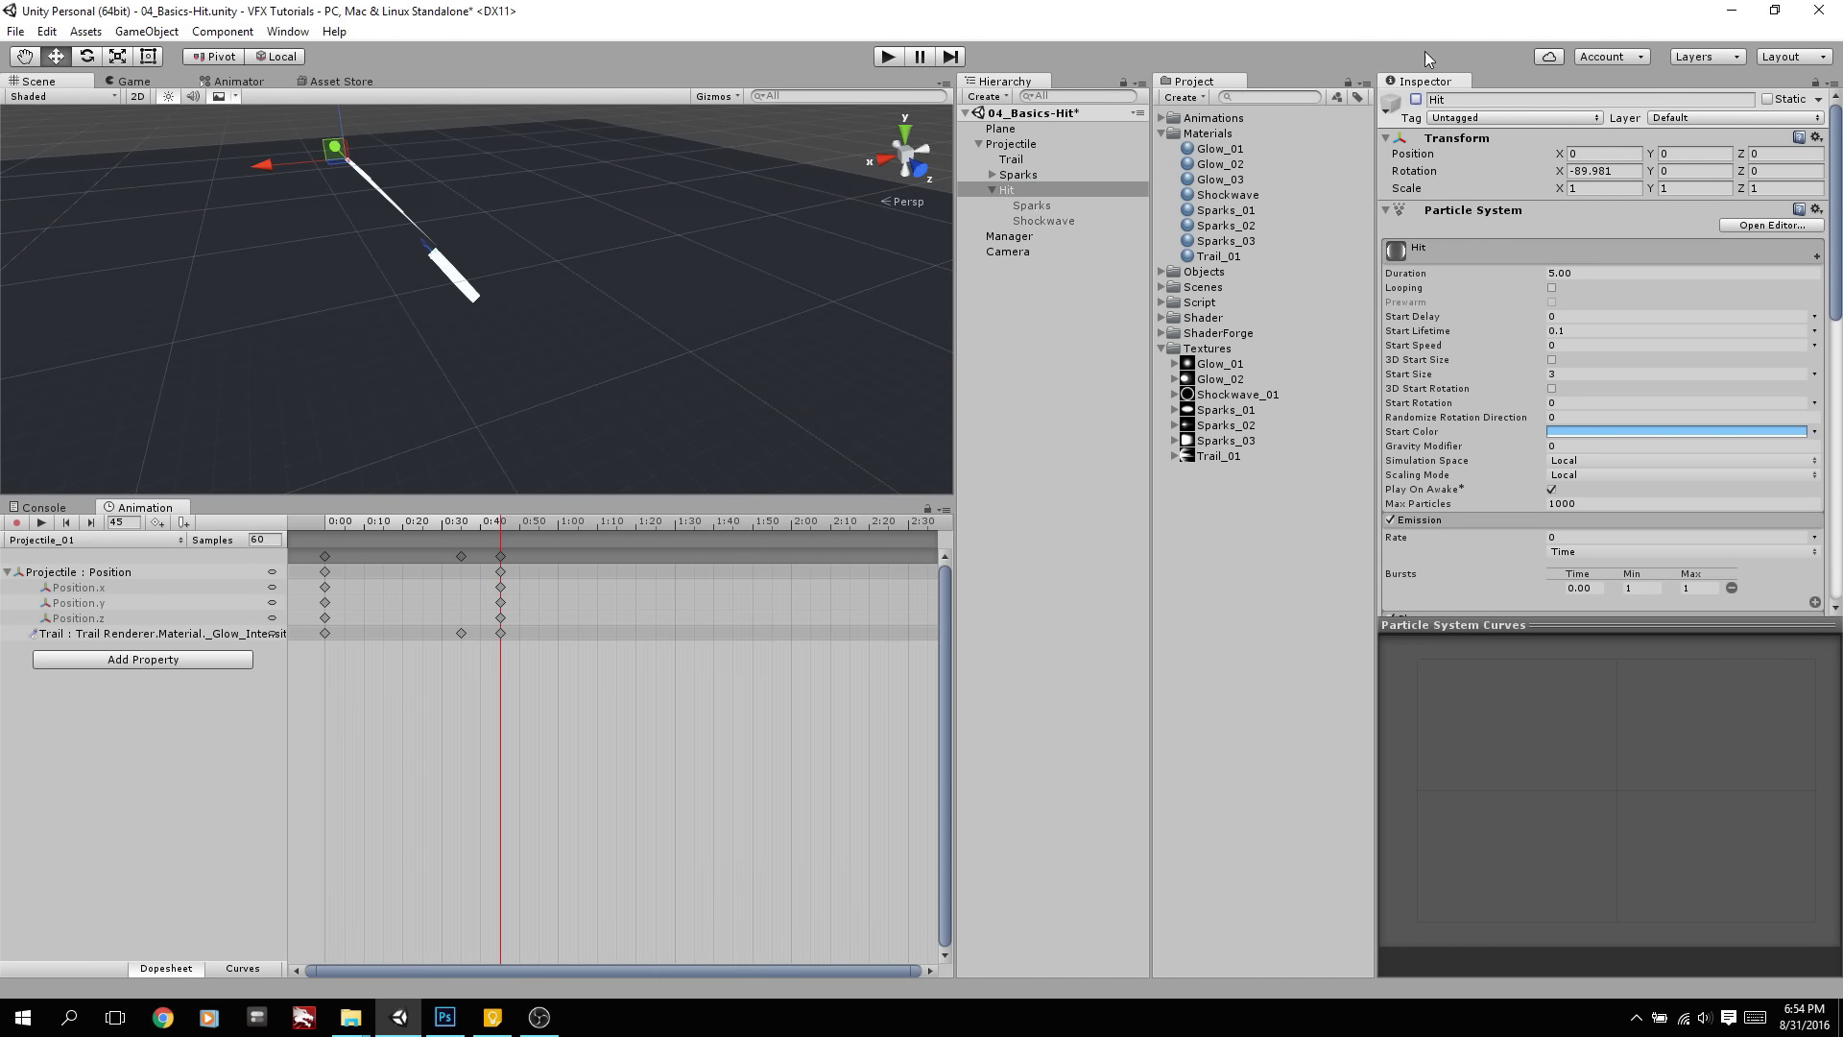
# Resume animation recording and add Hit's Is Active property to the Projectile_01 animation
pyautogui.click(16, 522)
pyautogui.click(215, 657)
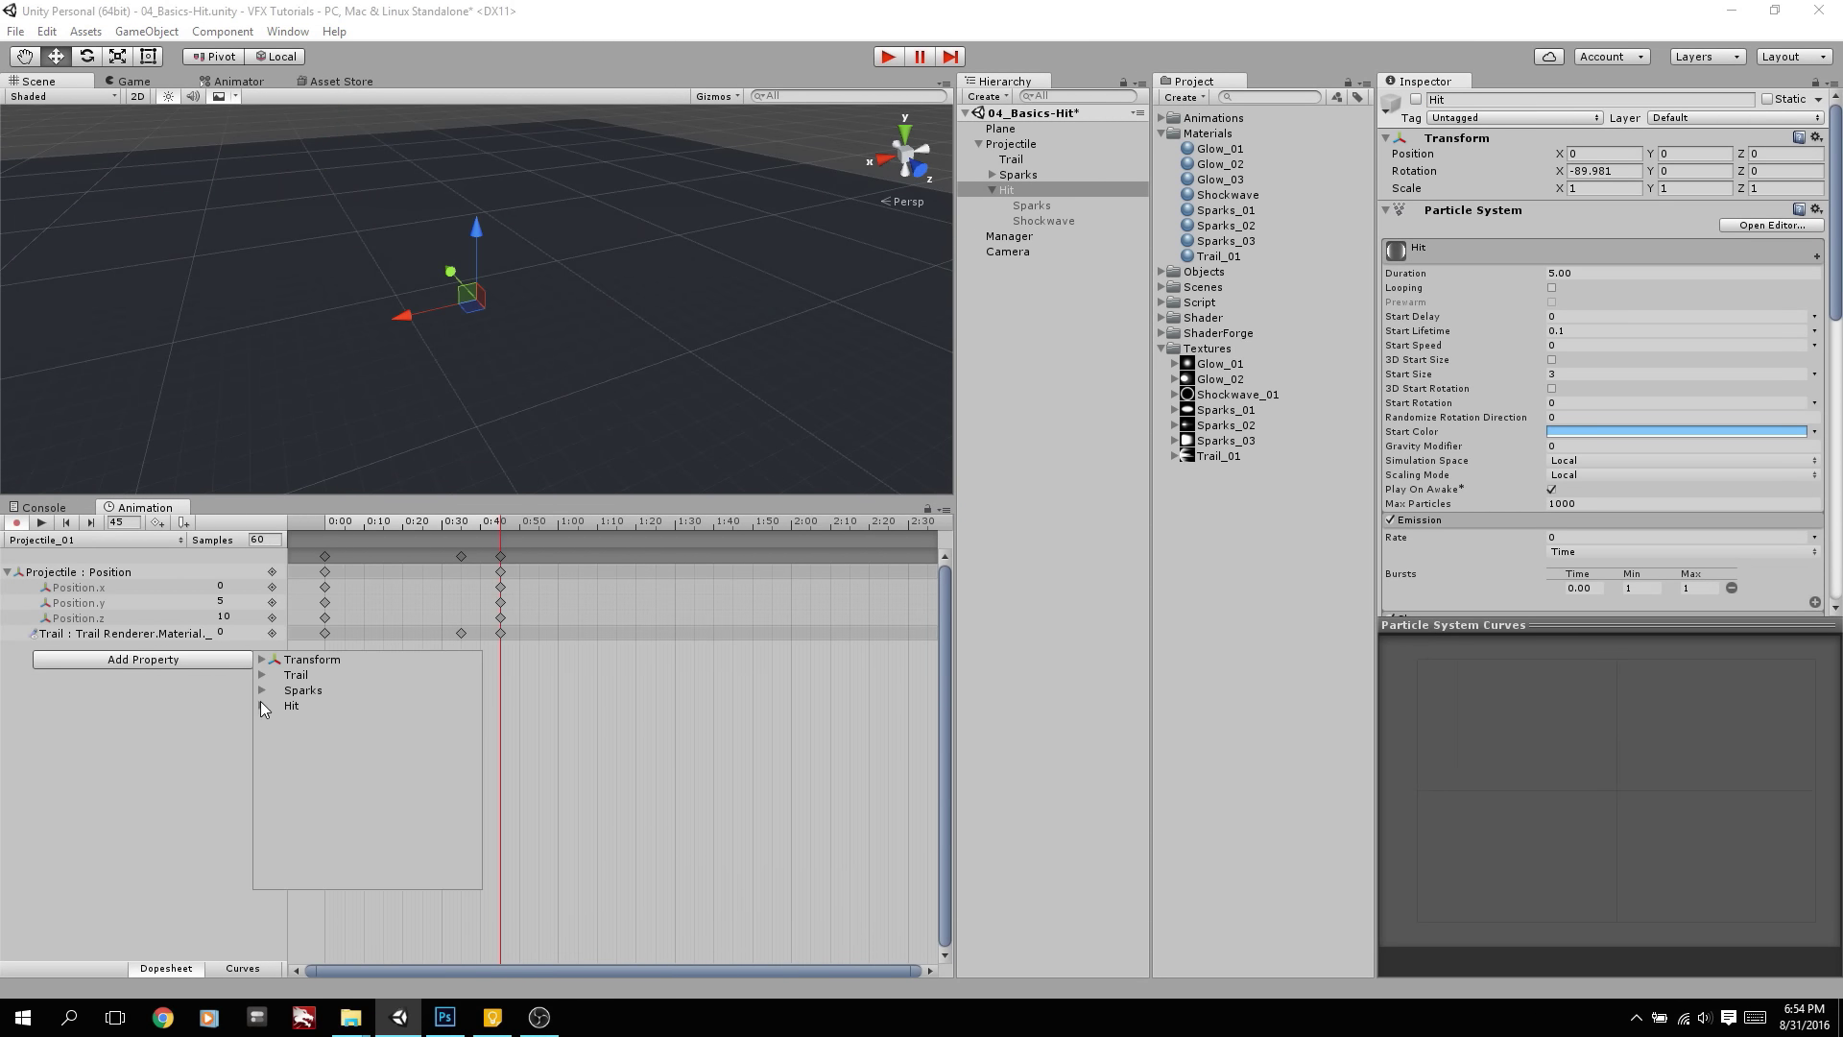
pyautogui.click(262, 706)
pyautogui.click(471, 721)
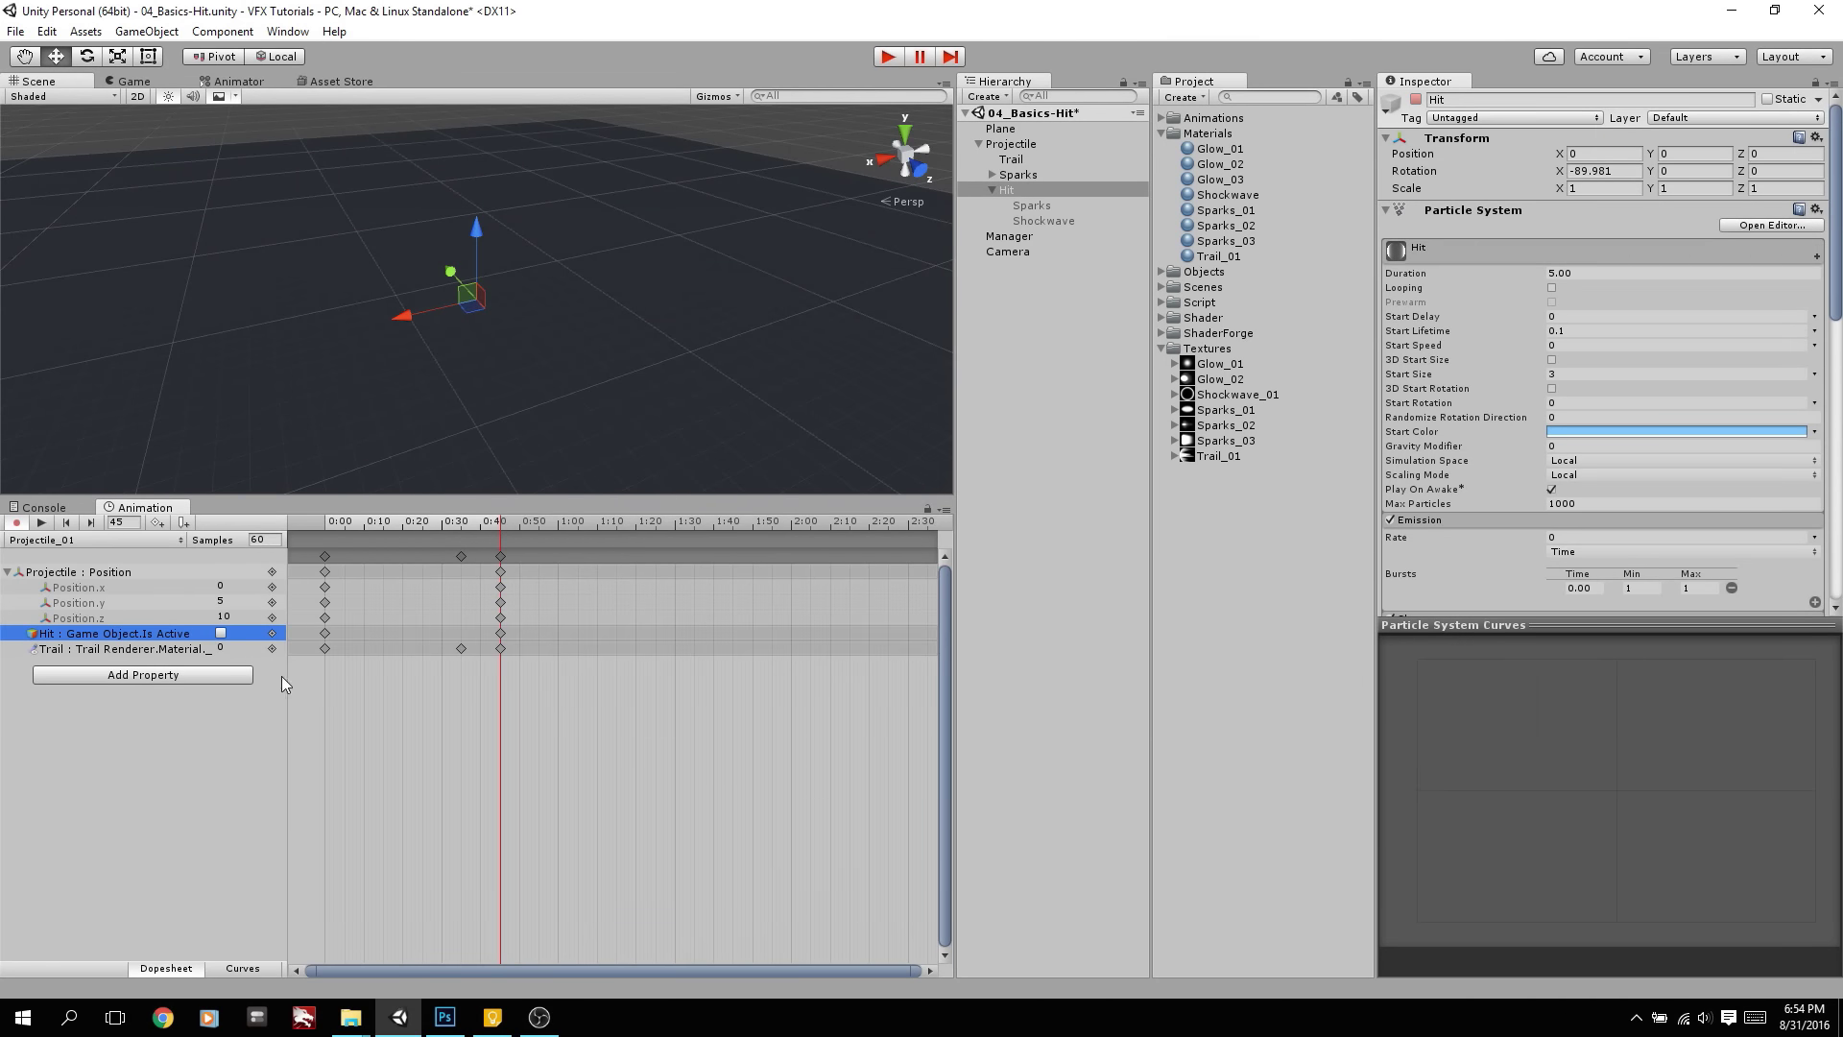
# Enable Hit's Is Active value at frame 45 and scrub the animation onward to frame 150
pyautogui.click(220, 632)
pyautogui.click(395, 704)
pyautogui.moveTo(470, 528)
pyautogui.mouseDown()
pyautogui.moveTo(351, 538)
pyautogui.moveTo(500, 534)
pyautogui.mouseUp()
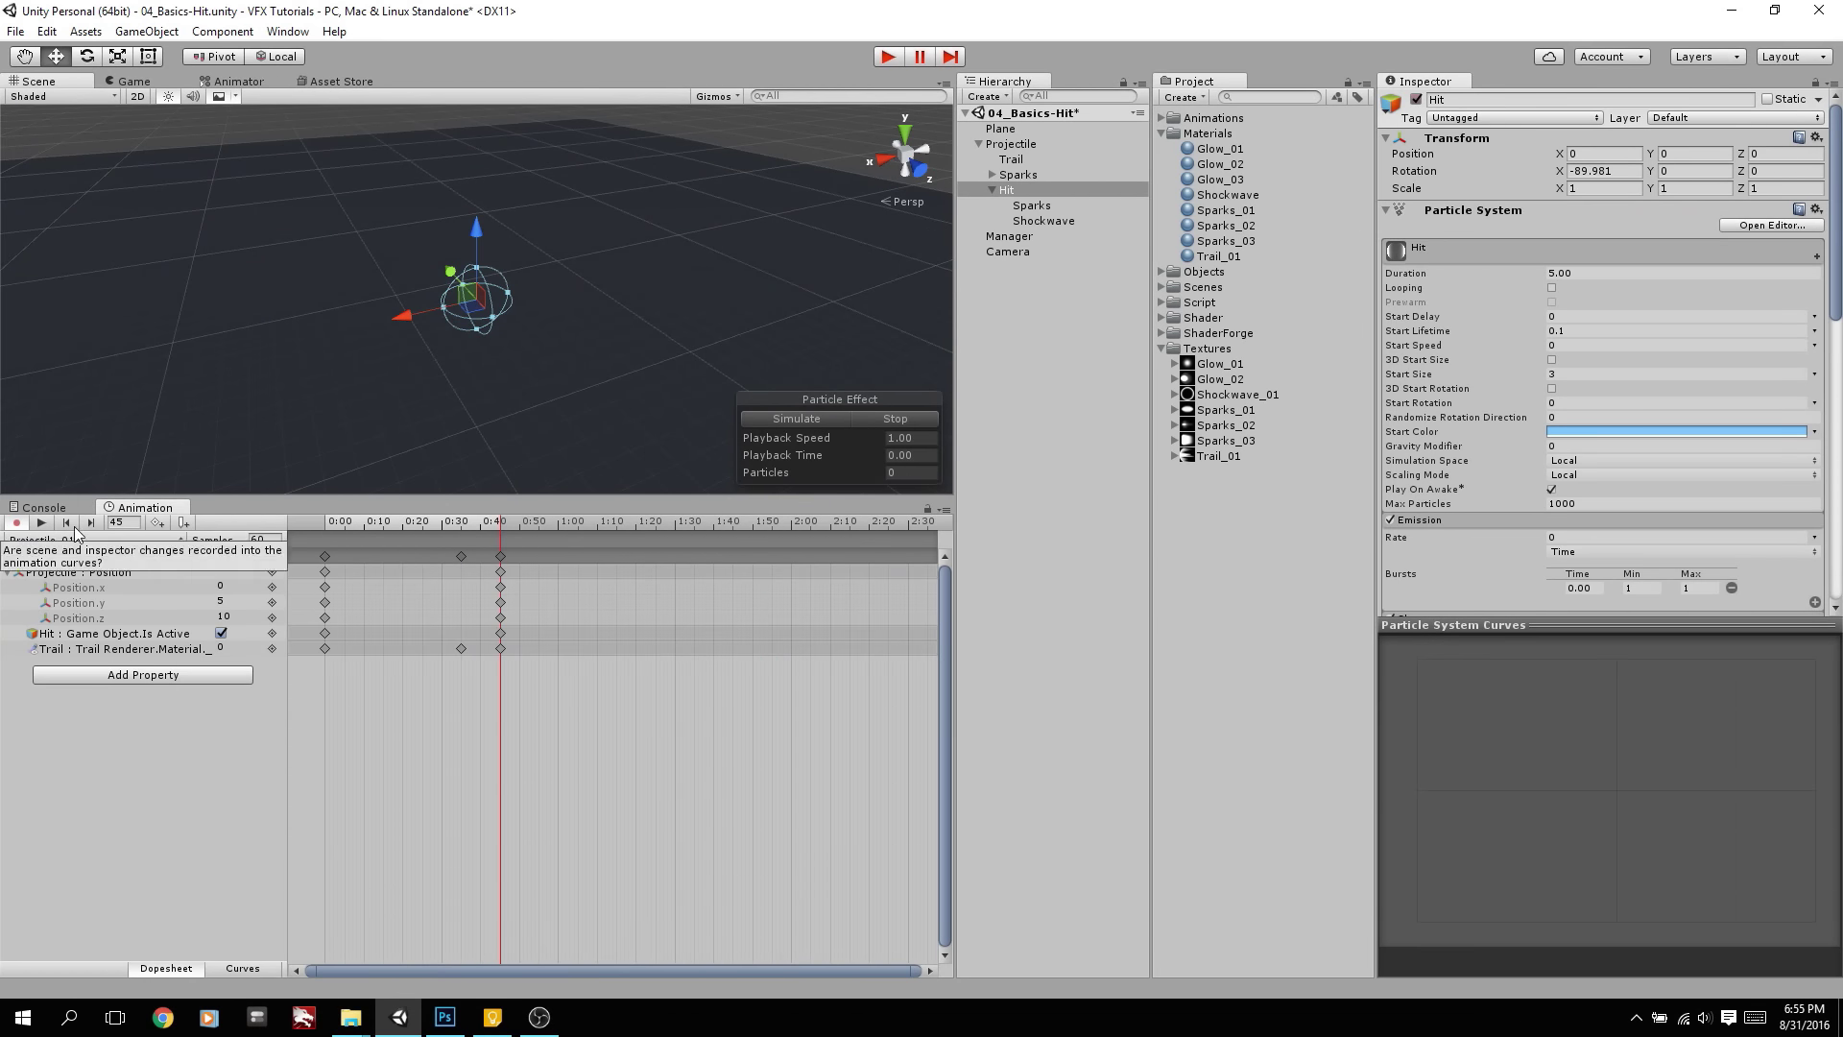
pyautogui.moveTo(556, 522); pyautogui.dragTo(908, 528)
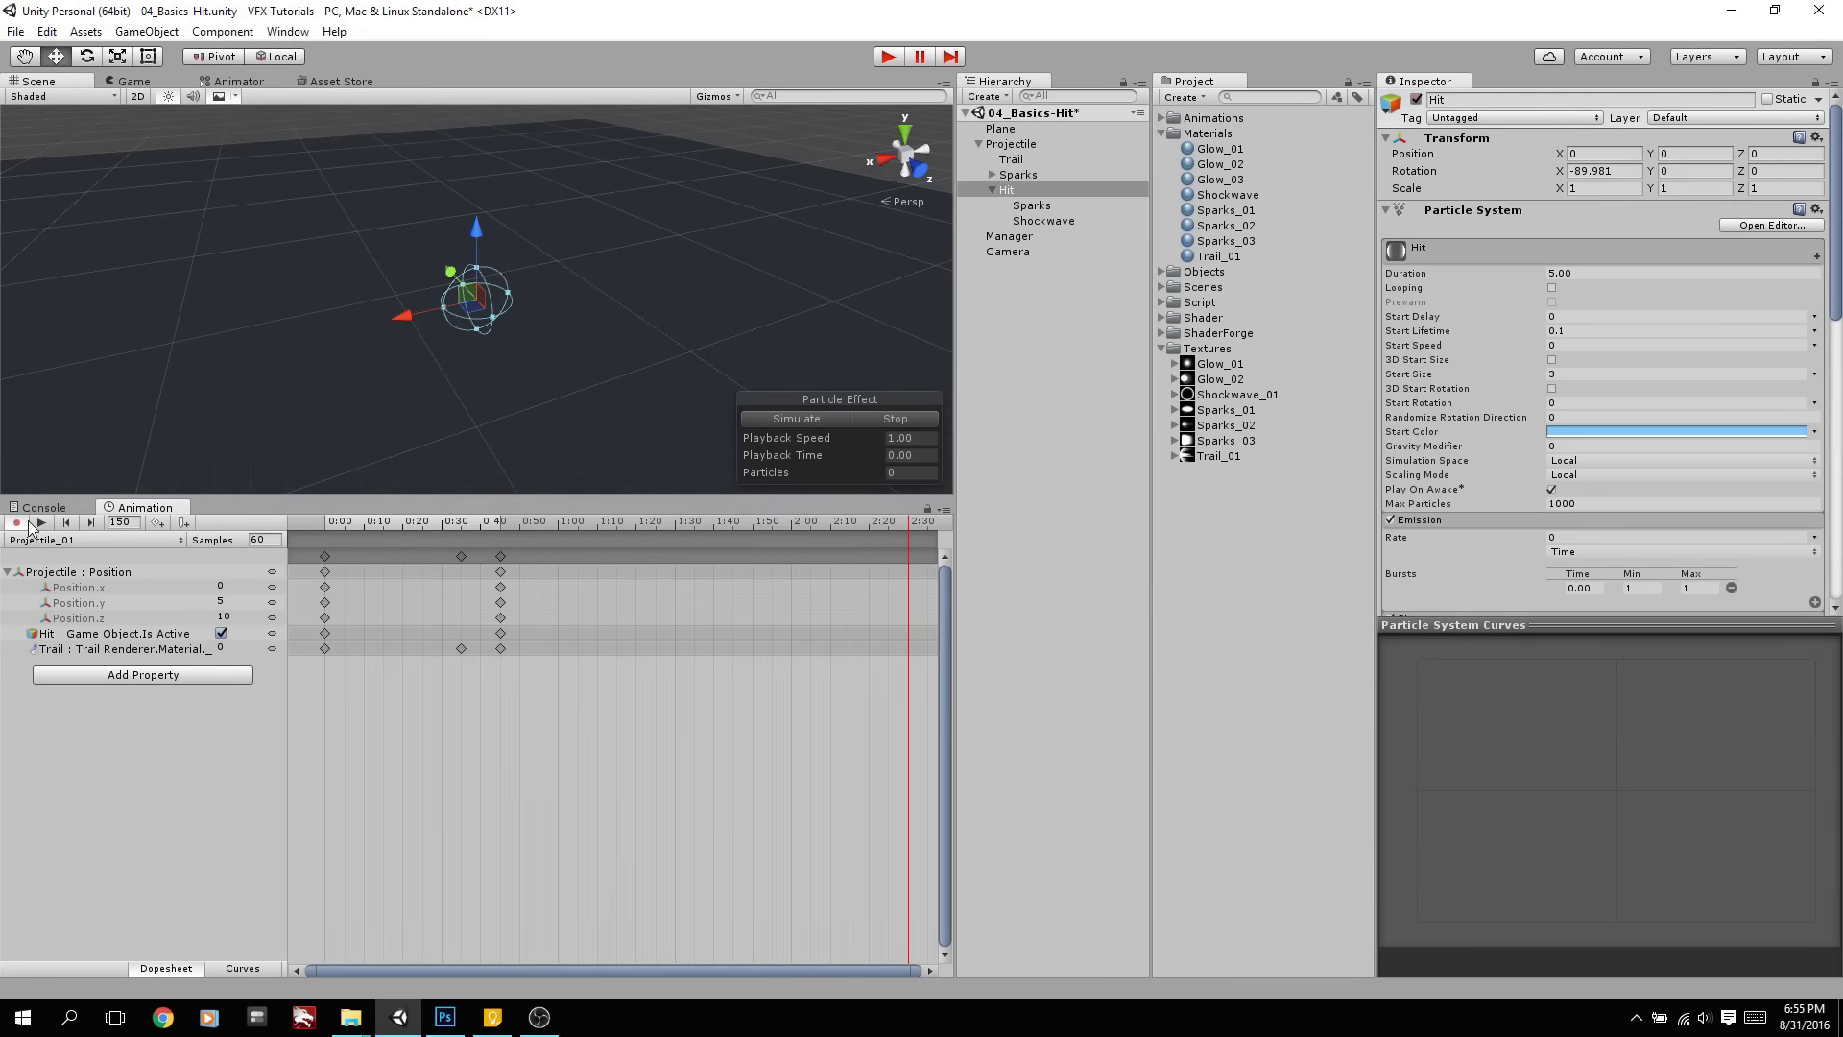
pyautogui.click(1417, 100)
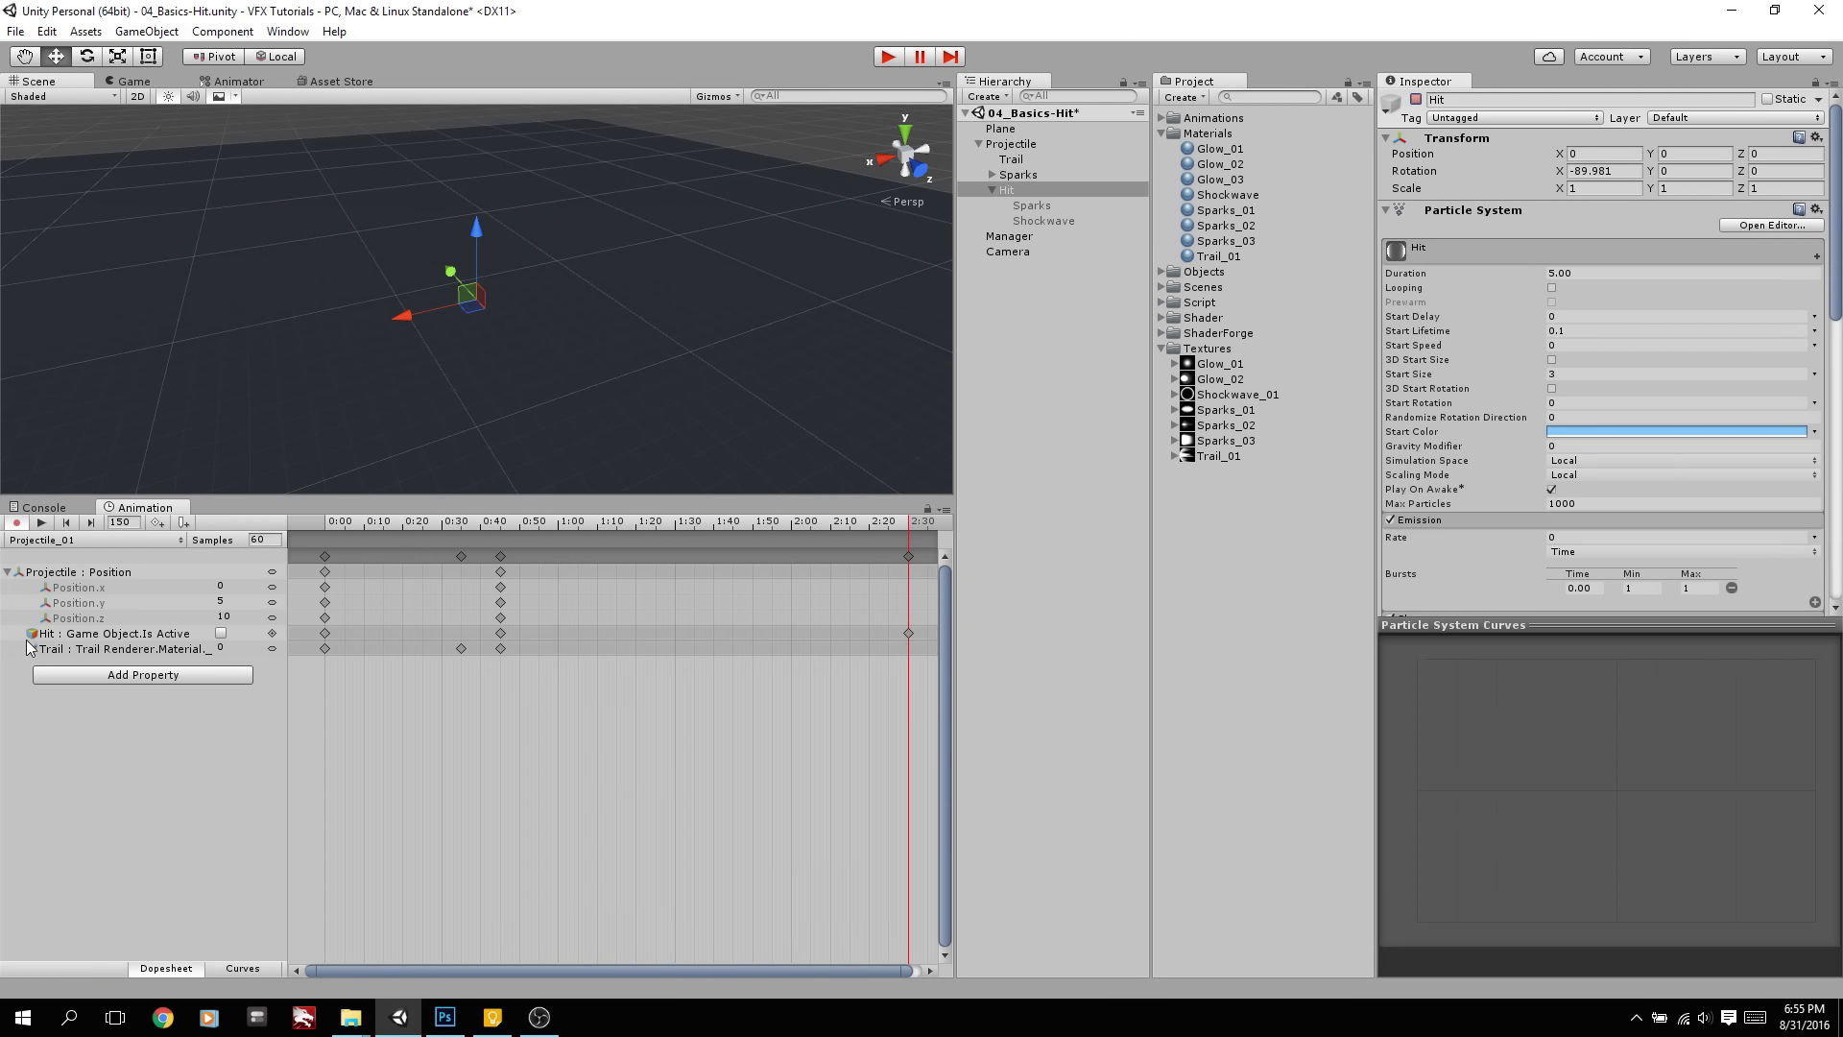
pyautogui.click(283, 528)
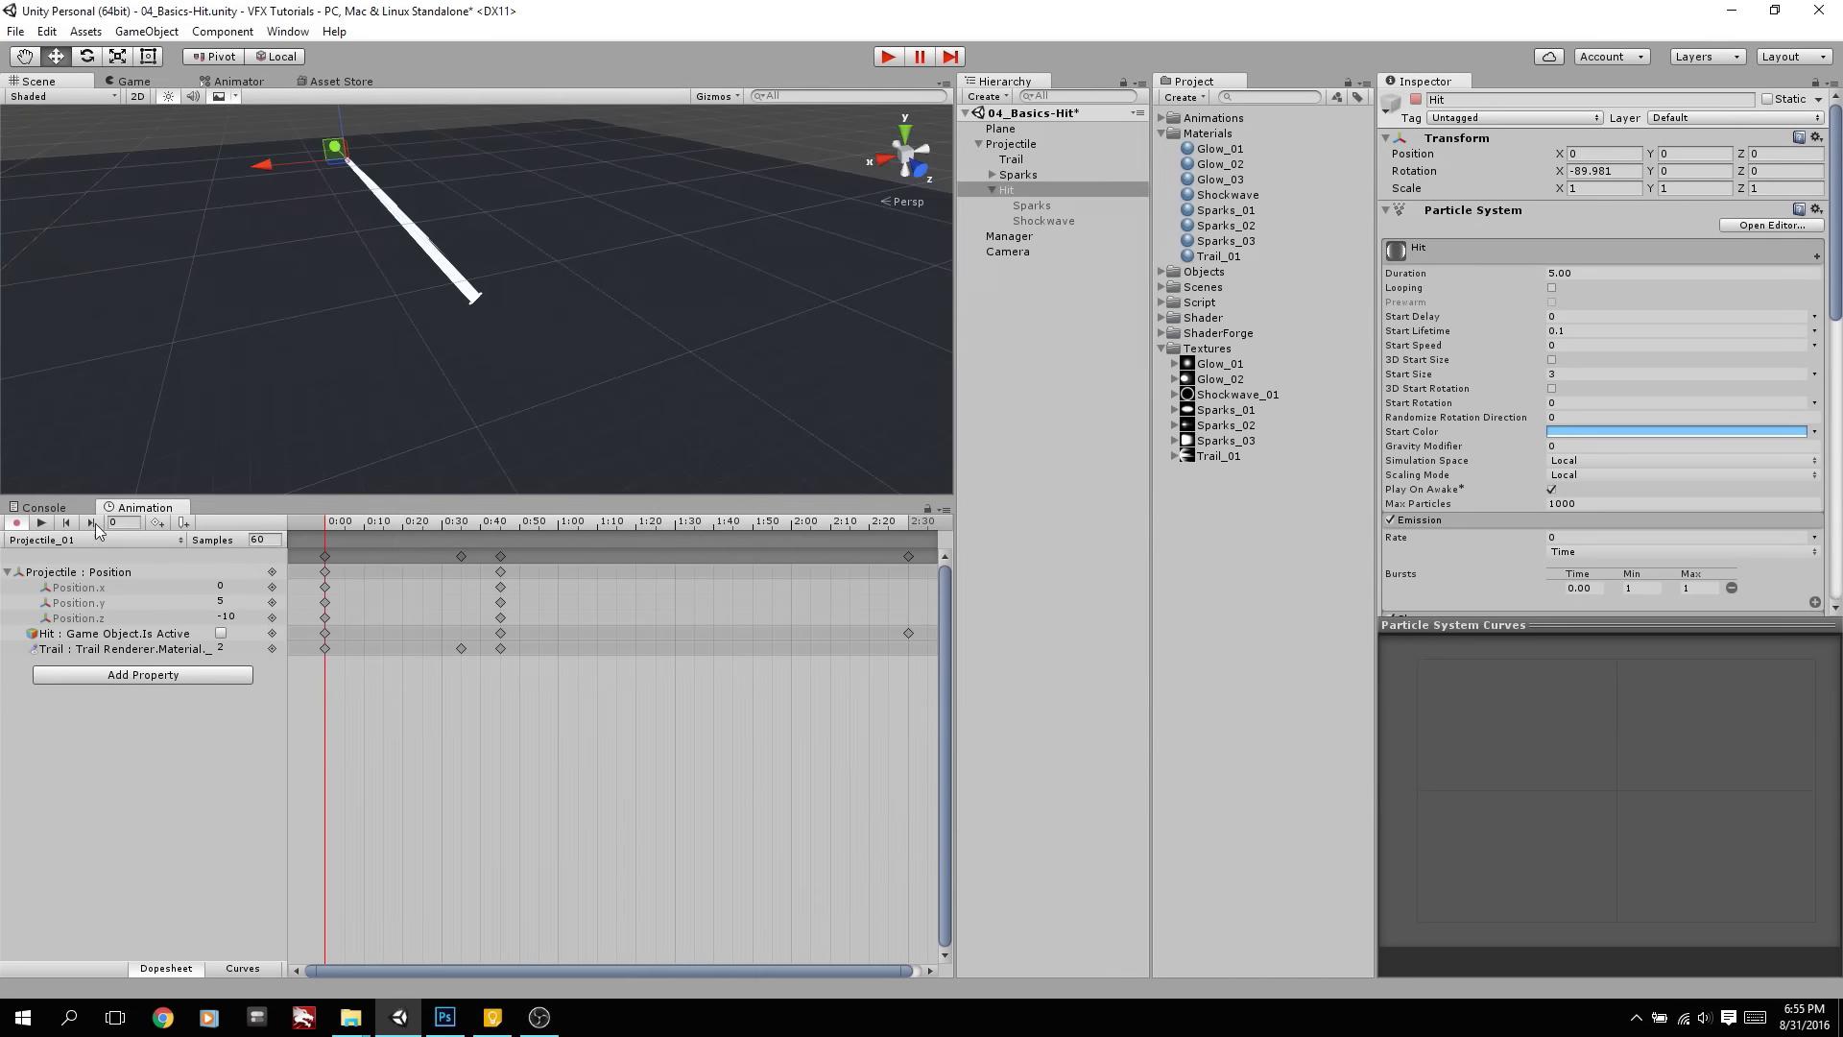
pyautogui.press('Delete')
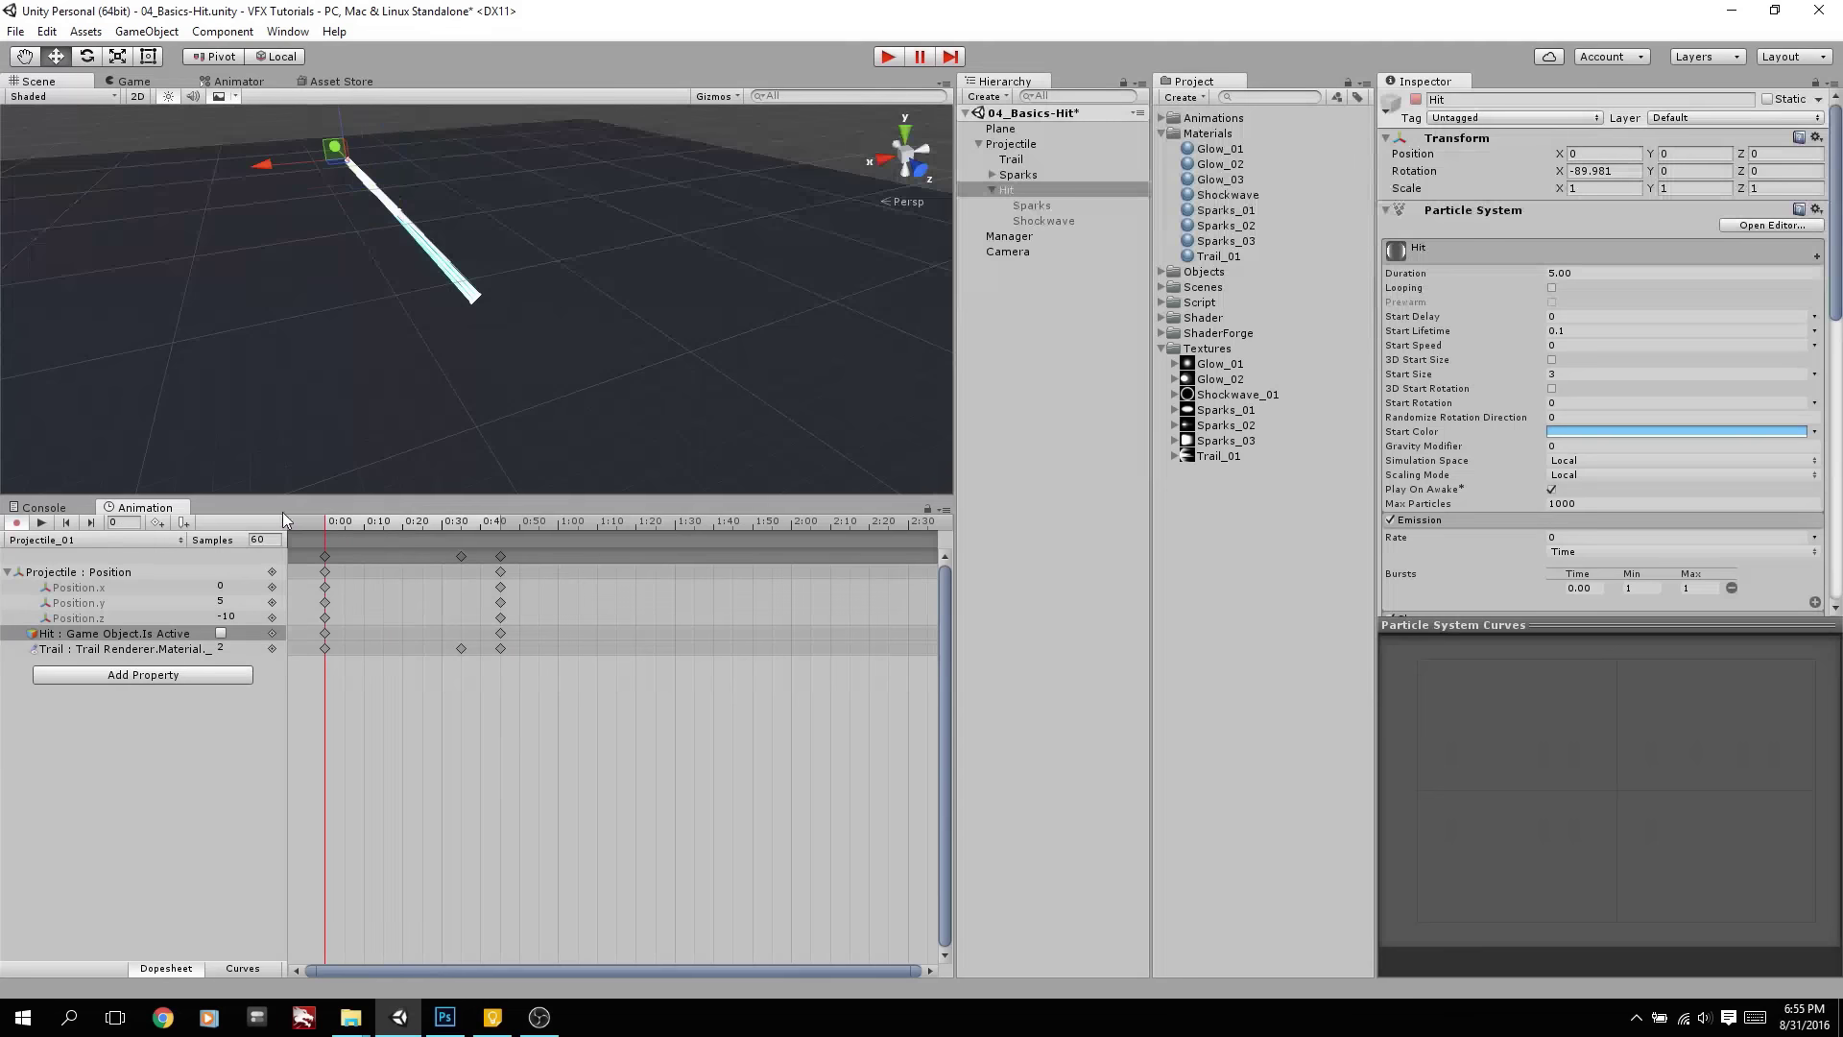
# Keep the Projectile_01 animation at frame 0, leave recording mode, and clear the object selection
pyautogui.moveTo(322, 531); pyautogui.dragTo(270, 533)
pyautogui.click(16, 523)
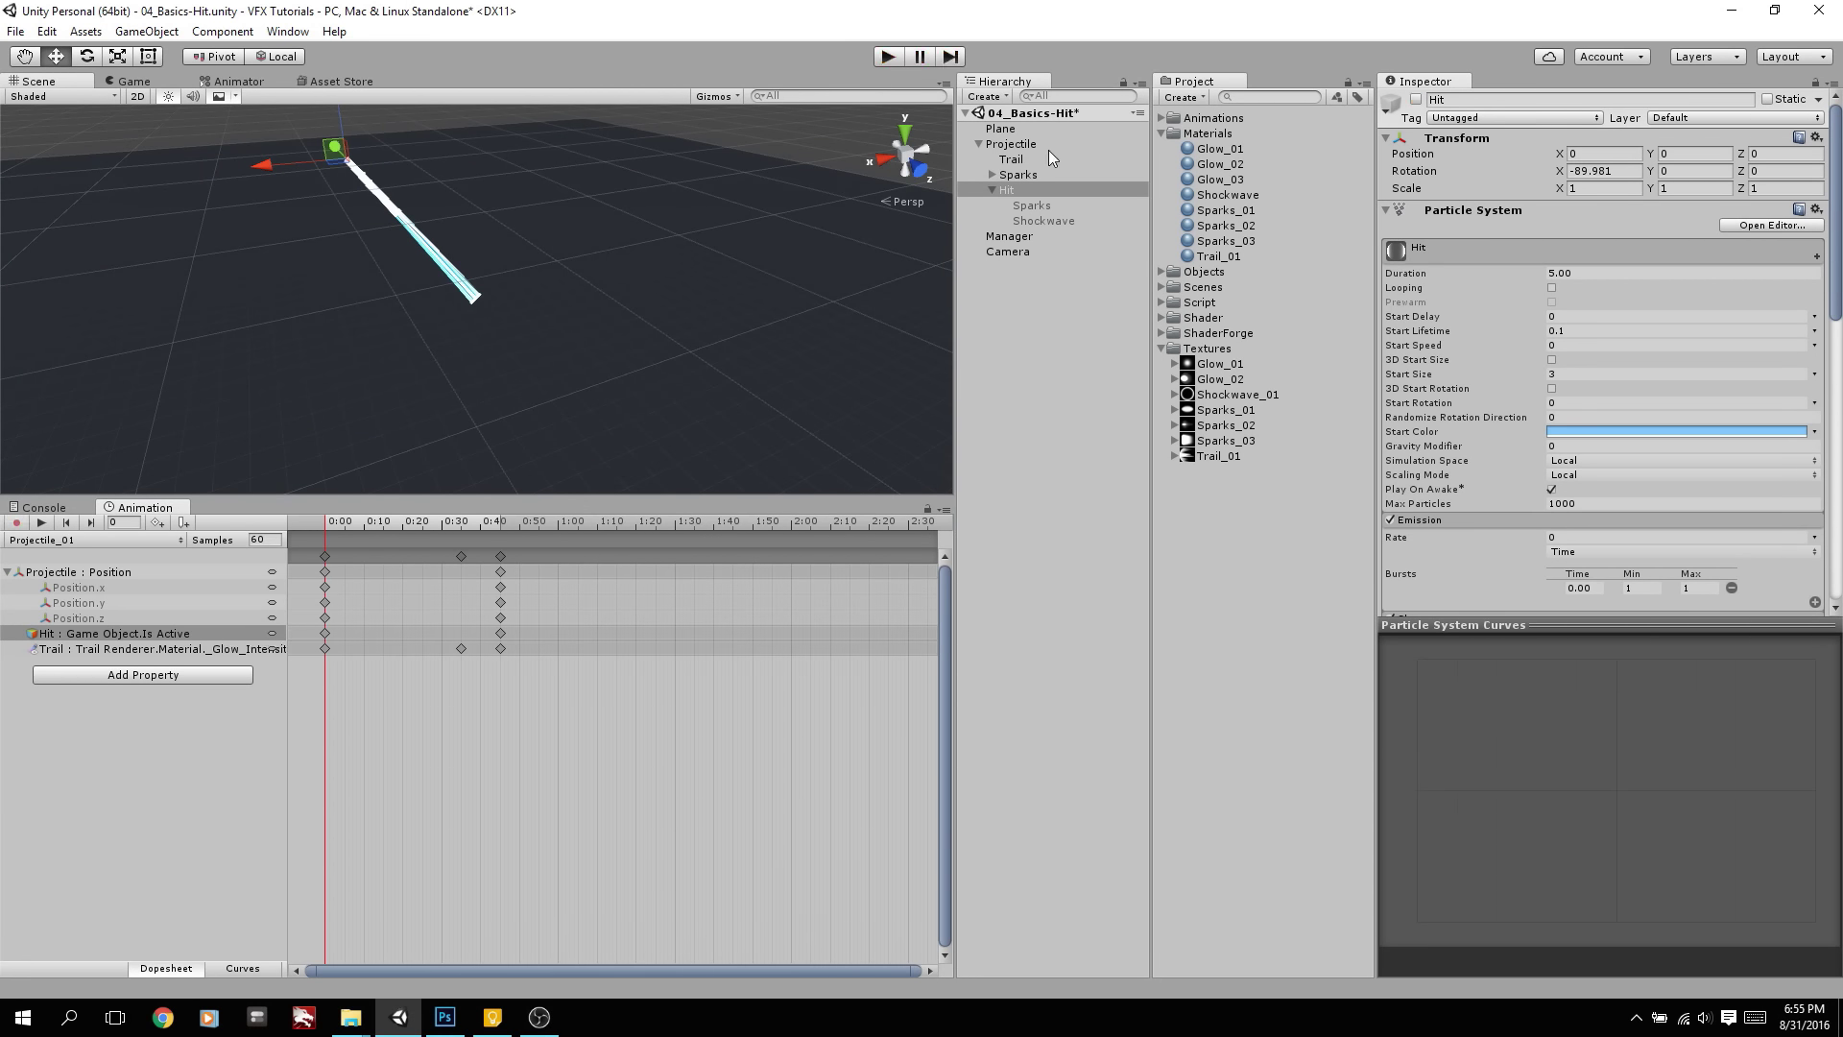
pyautogui.click(1016, 328)
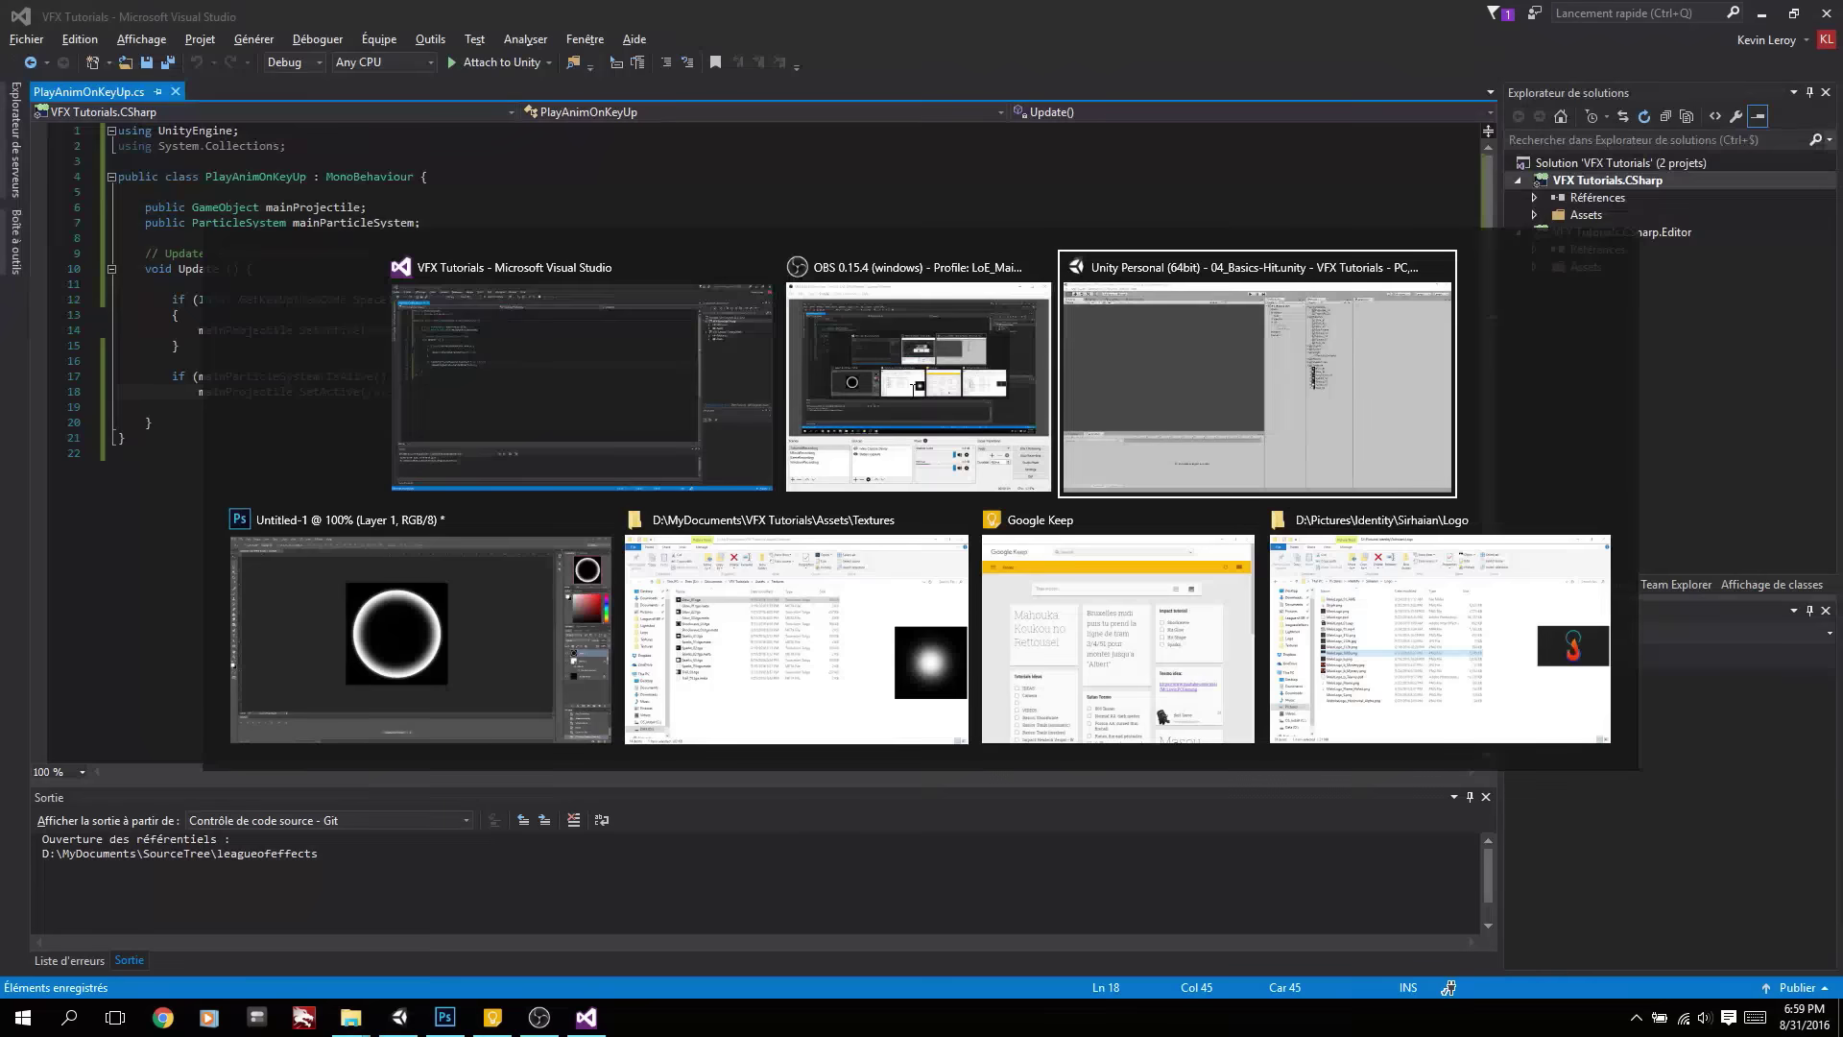
# Switch from Visual Studio back to Unity and examine the Manager's Play Anim On Key Up script and the projectile Sparks' Duration
pyautogui.hotkey('alt', 'Tab')
pyautogui.click(1094, 174)
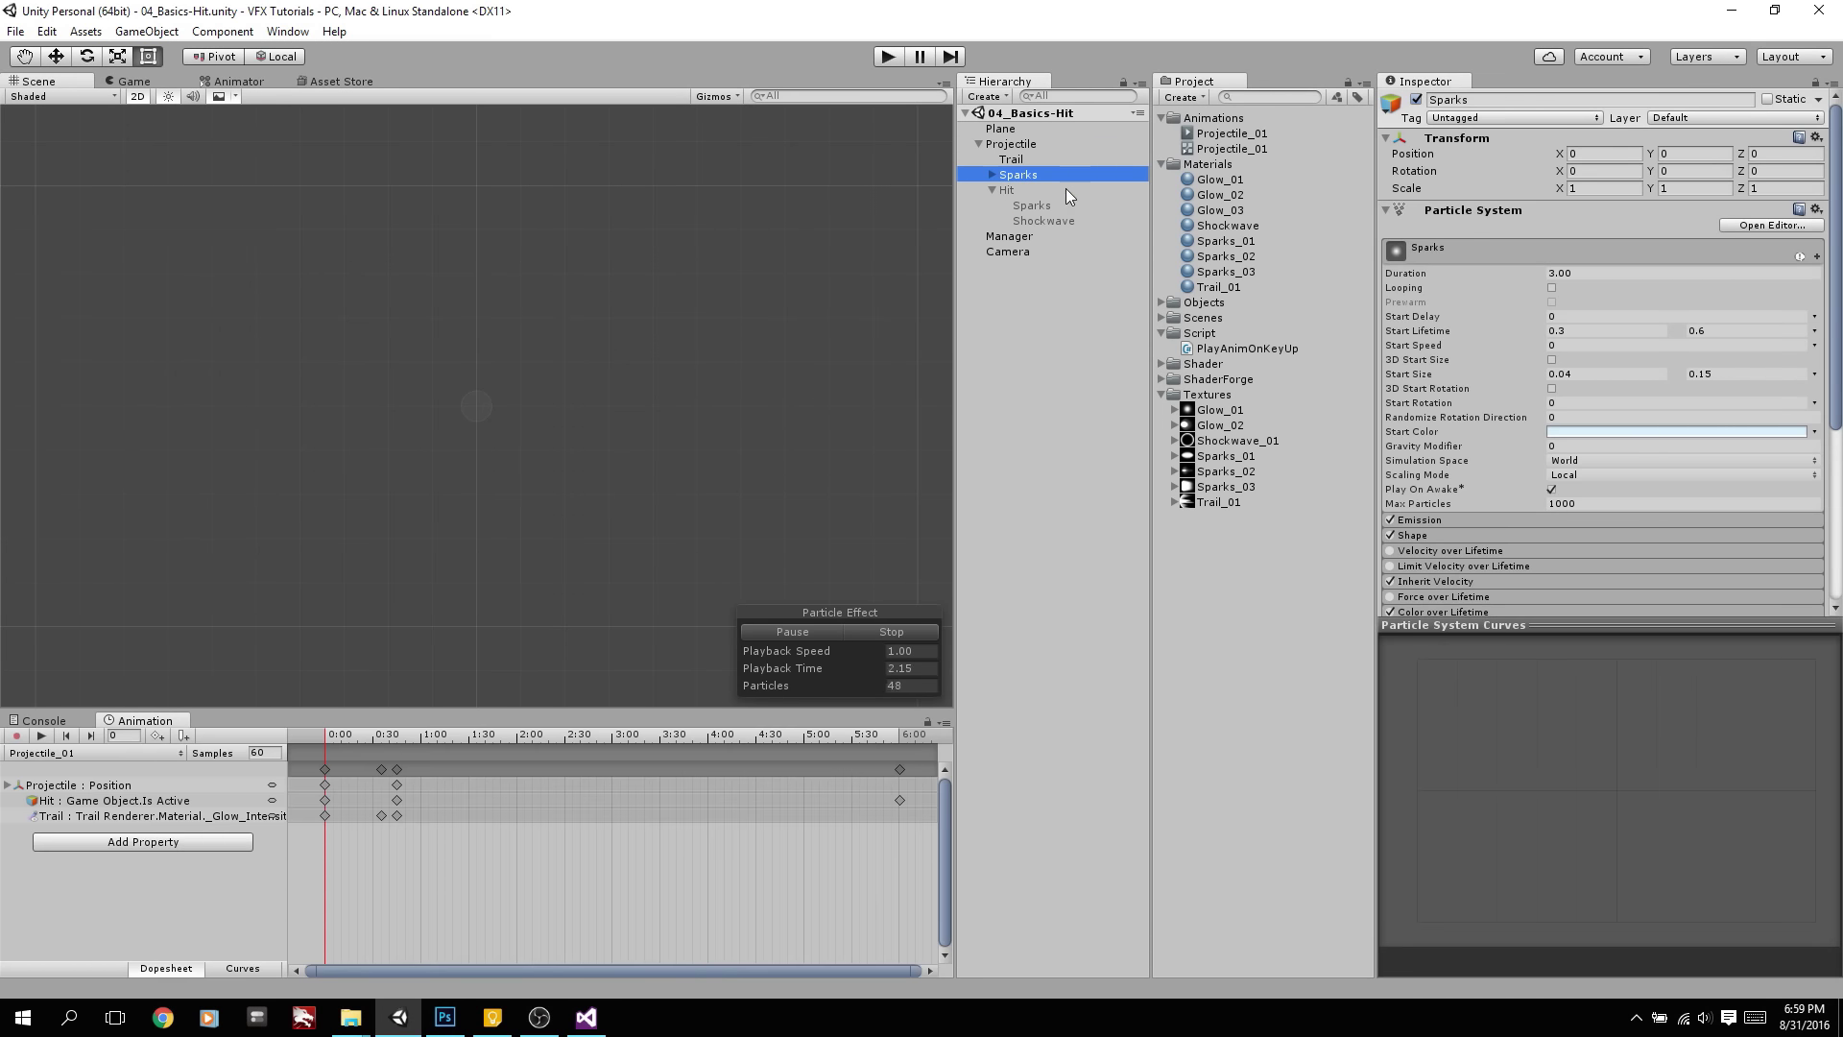
pyautogui.click(1019, 237)
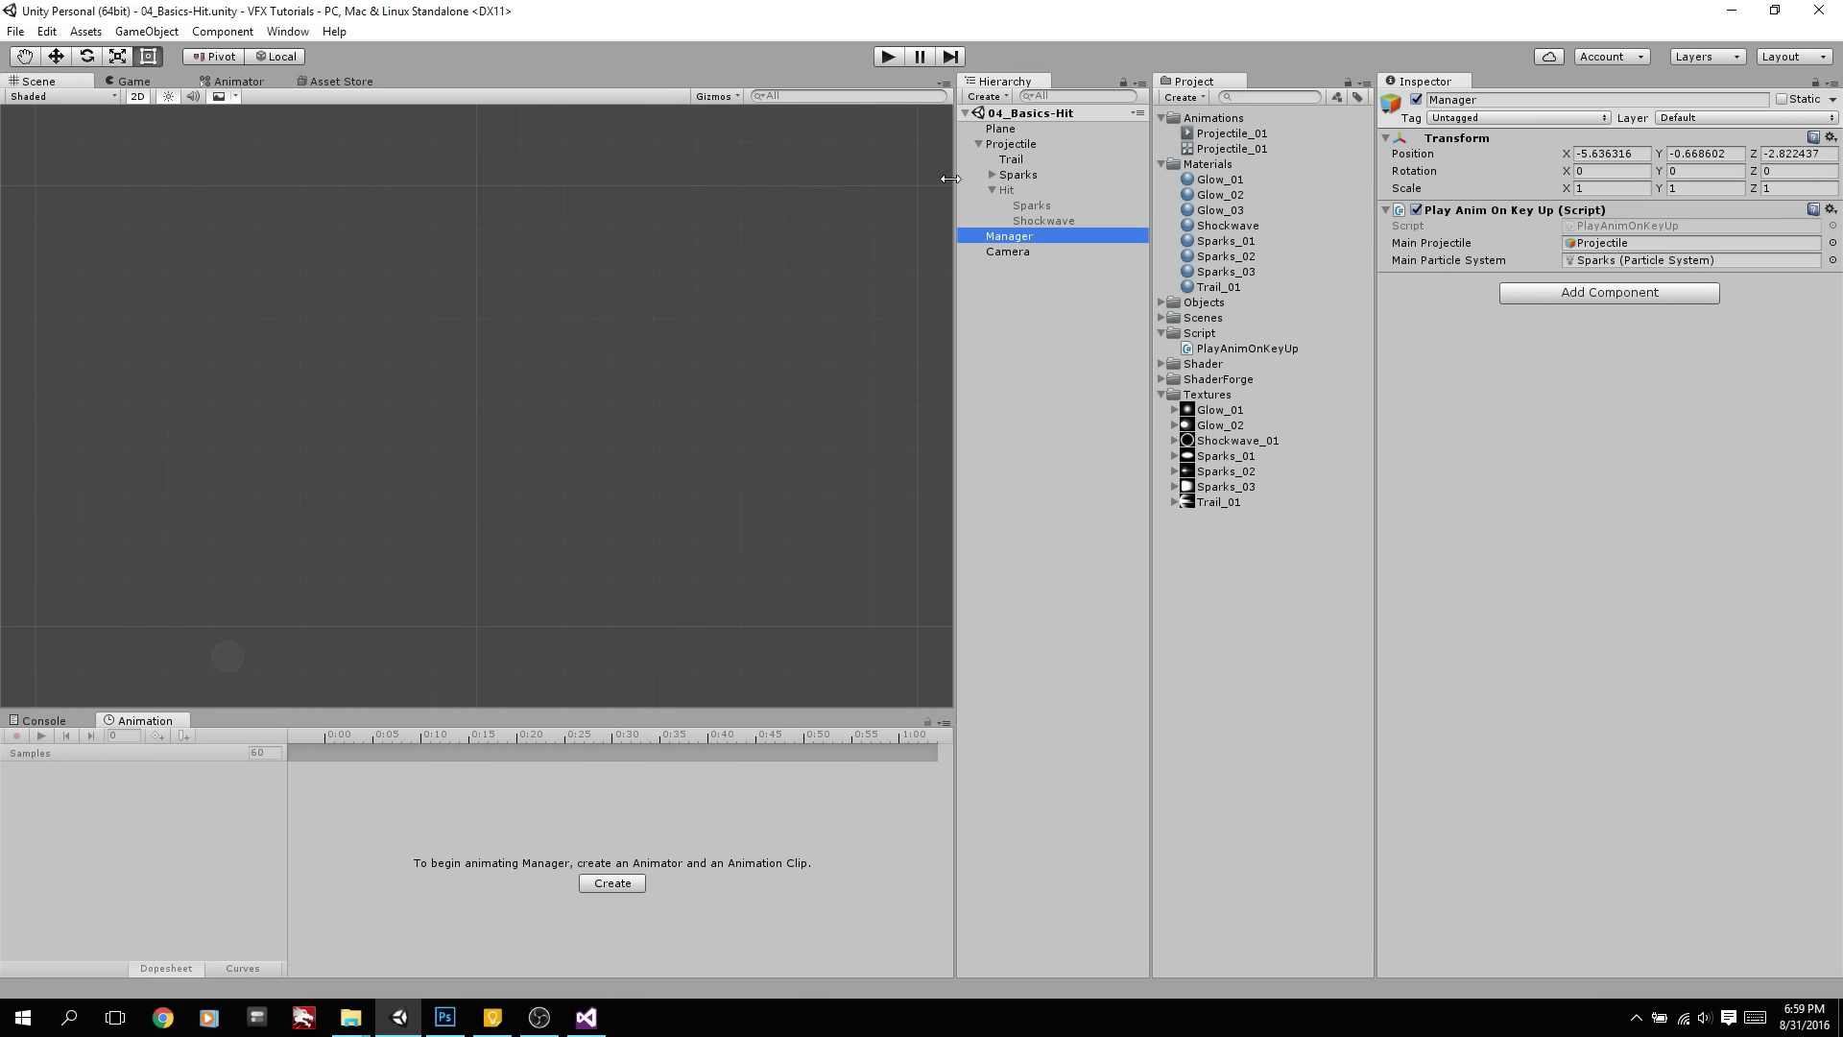
pyautogui.click(1013, 179)
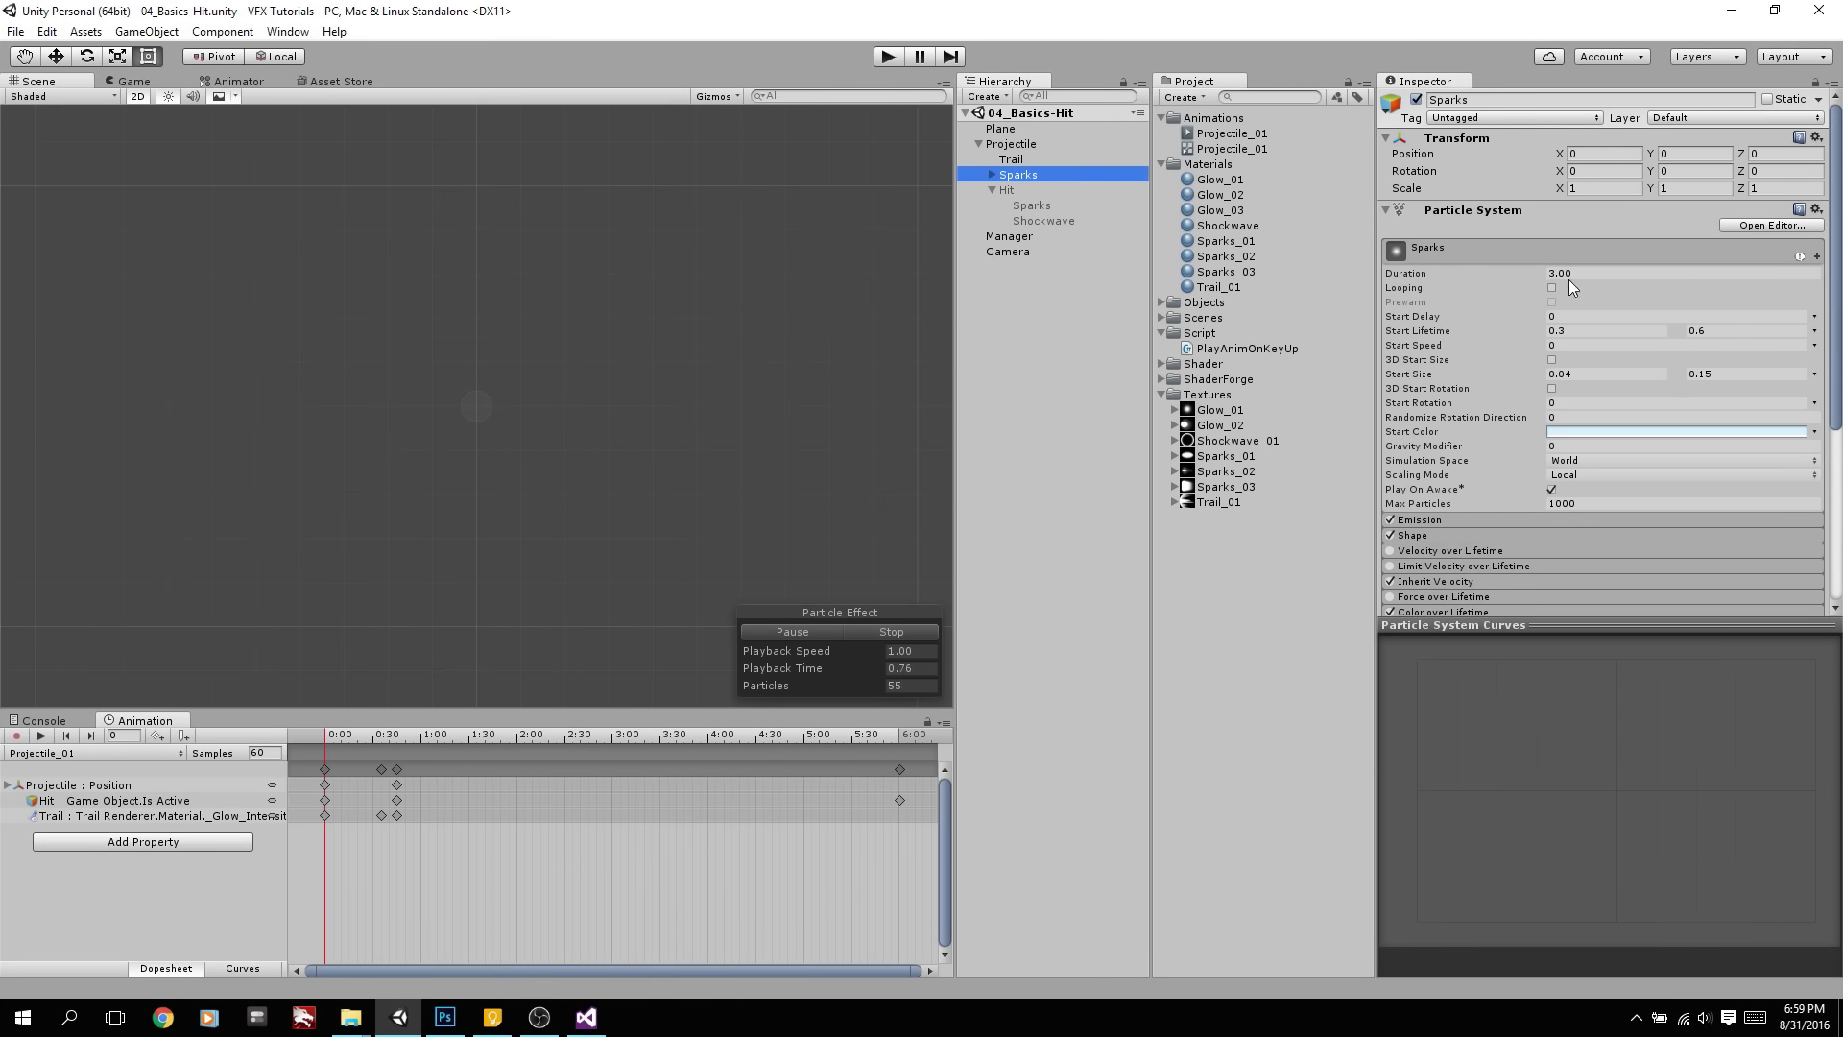
pyautogui.click(1617, 275)
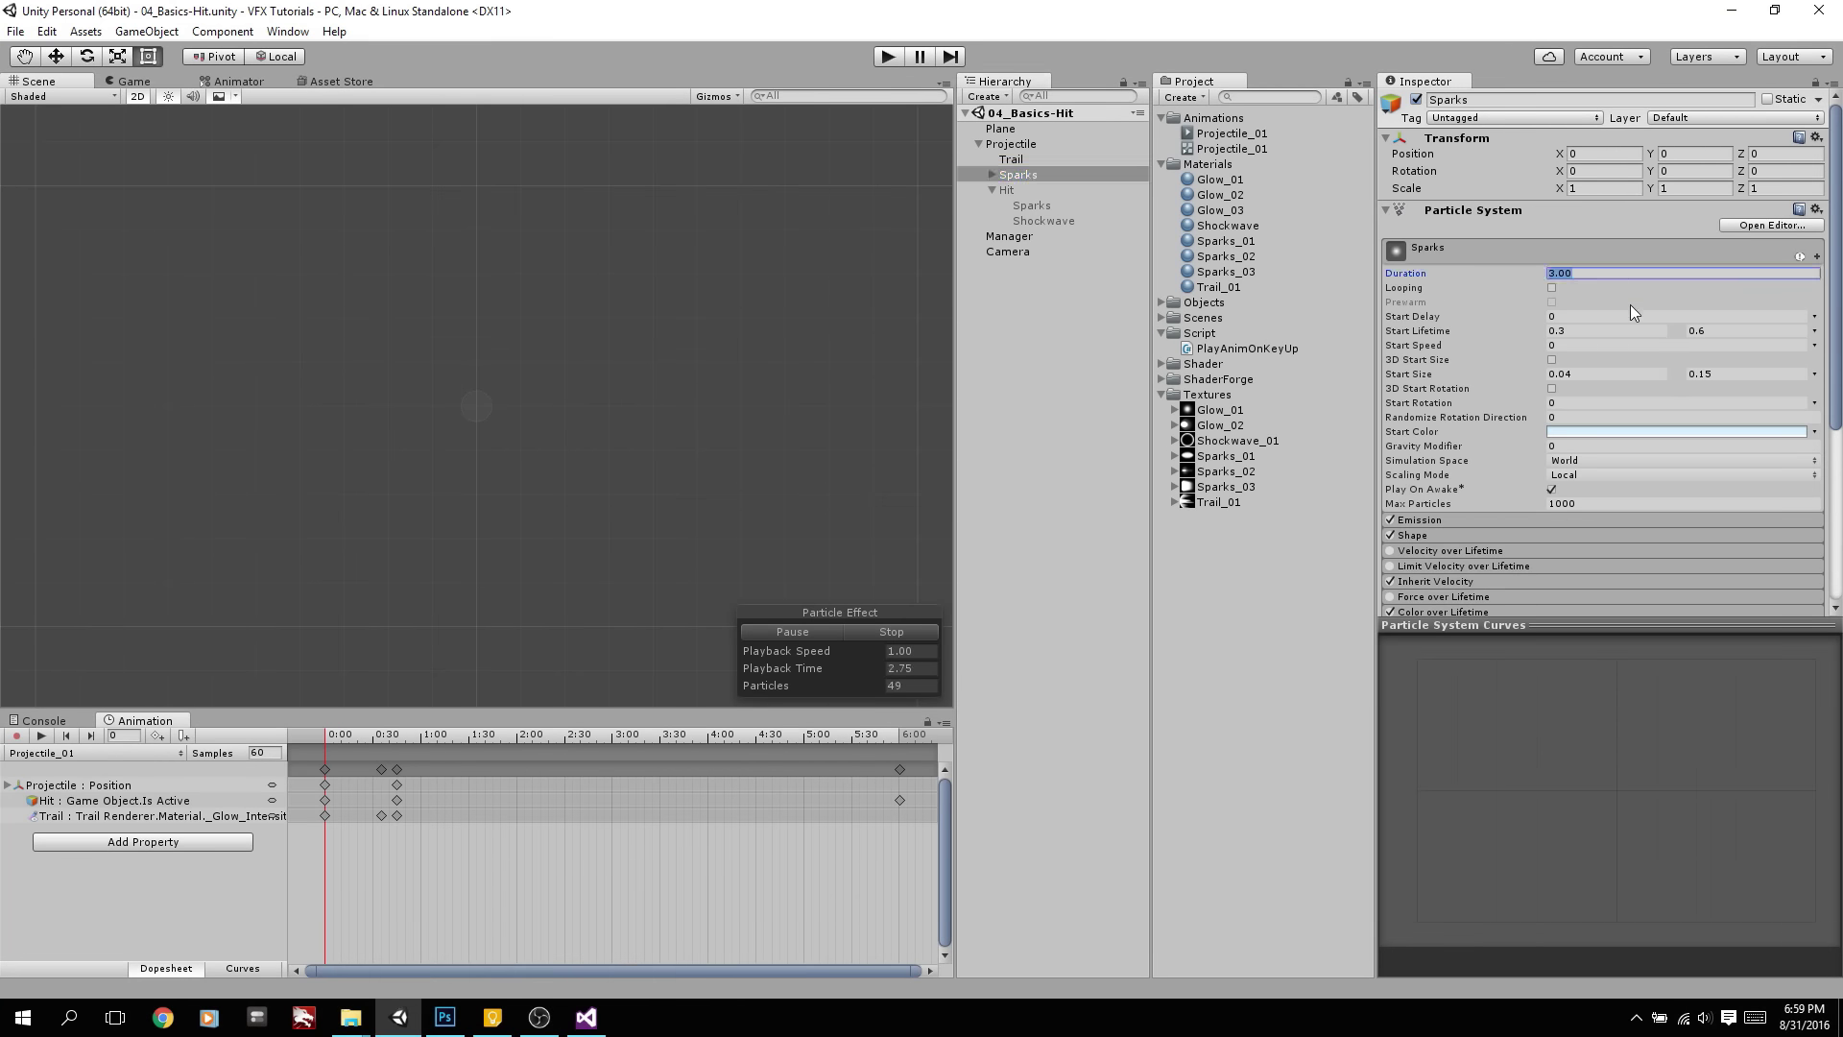
pyautogui.click(1117, 434)
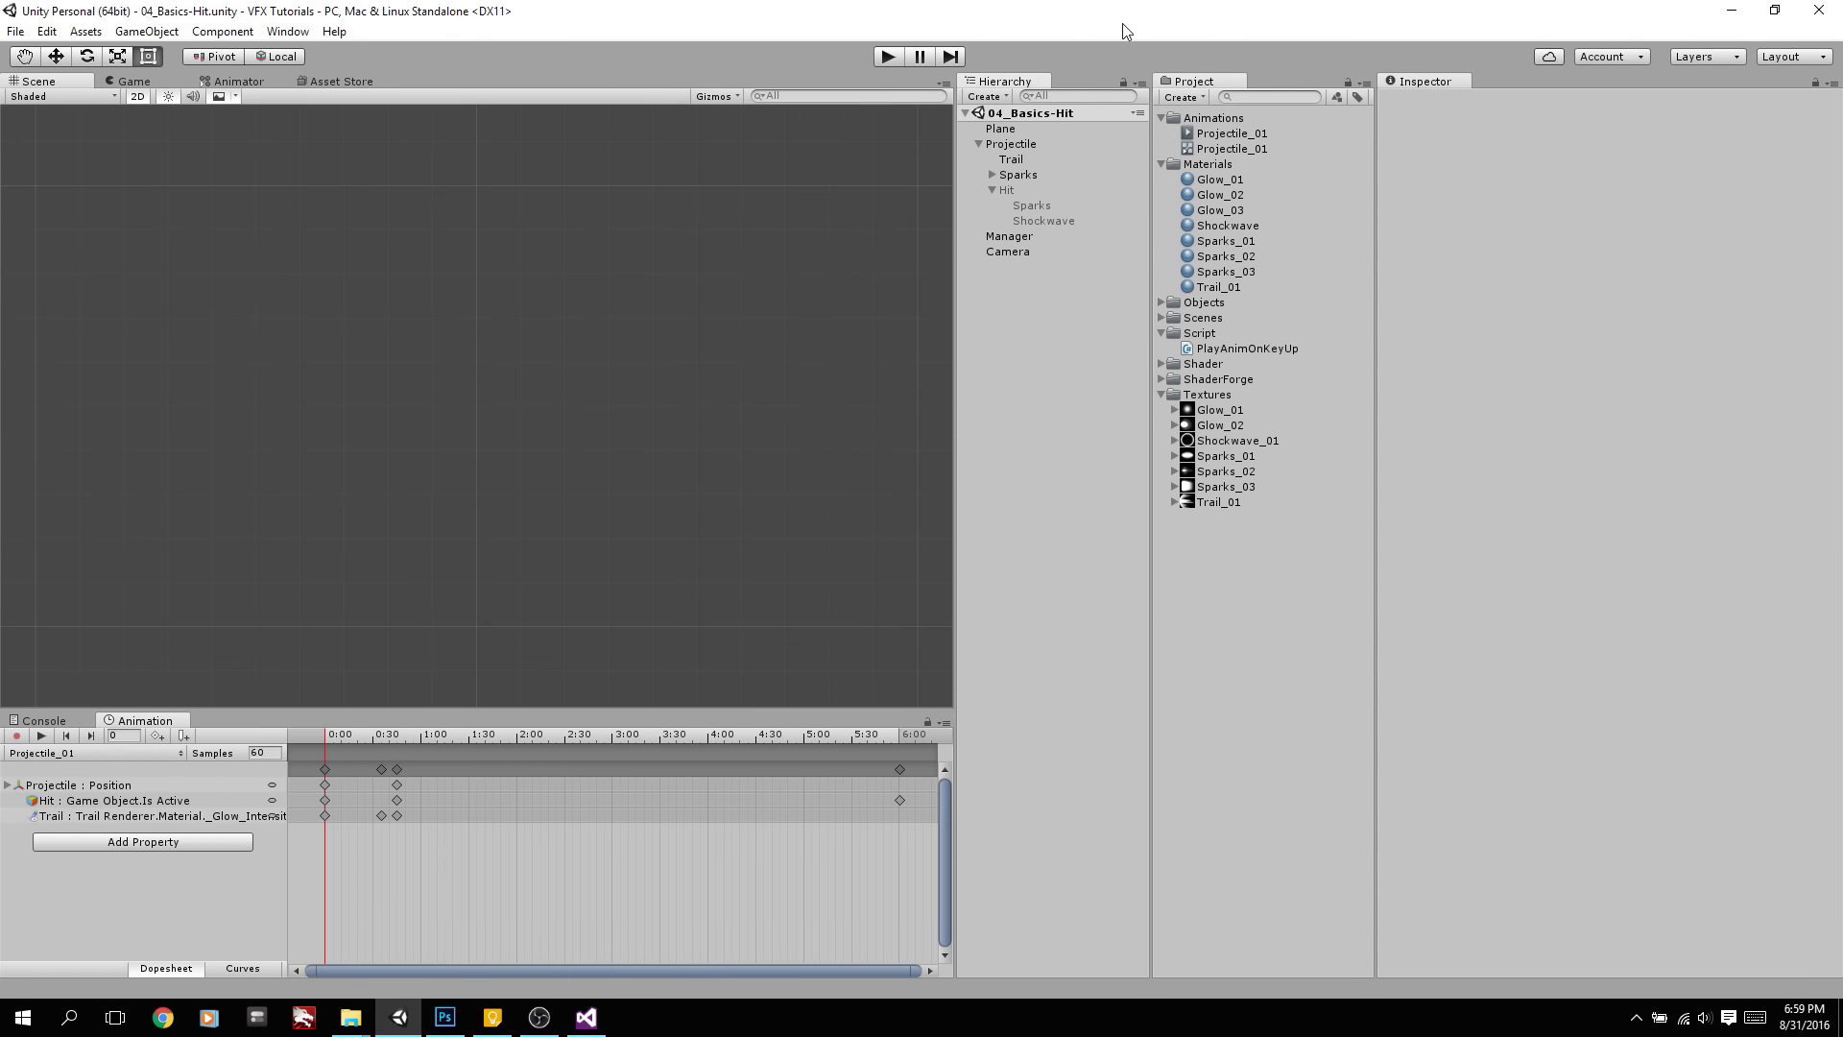
# Play the scene and pause it while the projectile is in flight
pyautogui.click(889, 55)
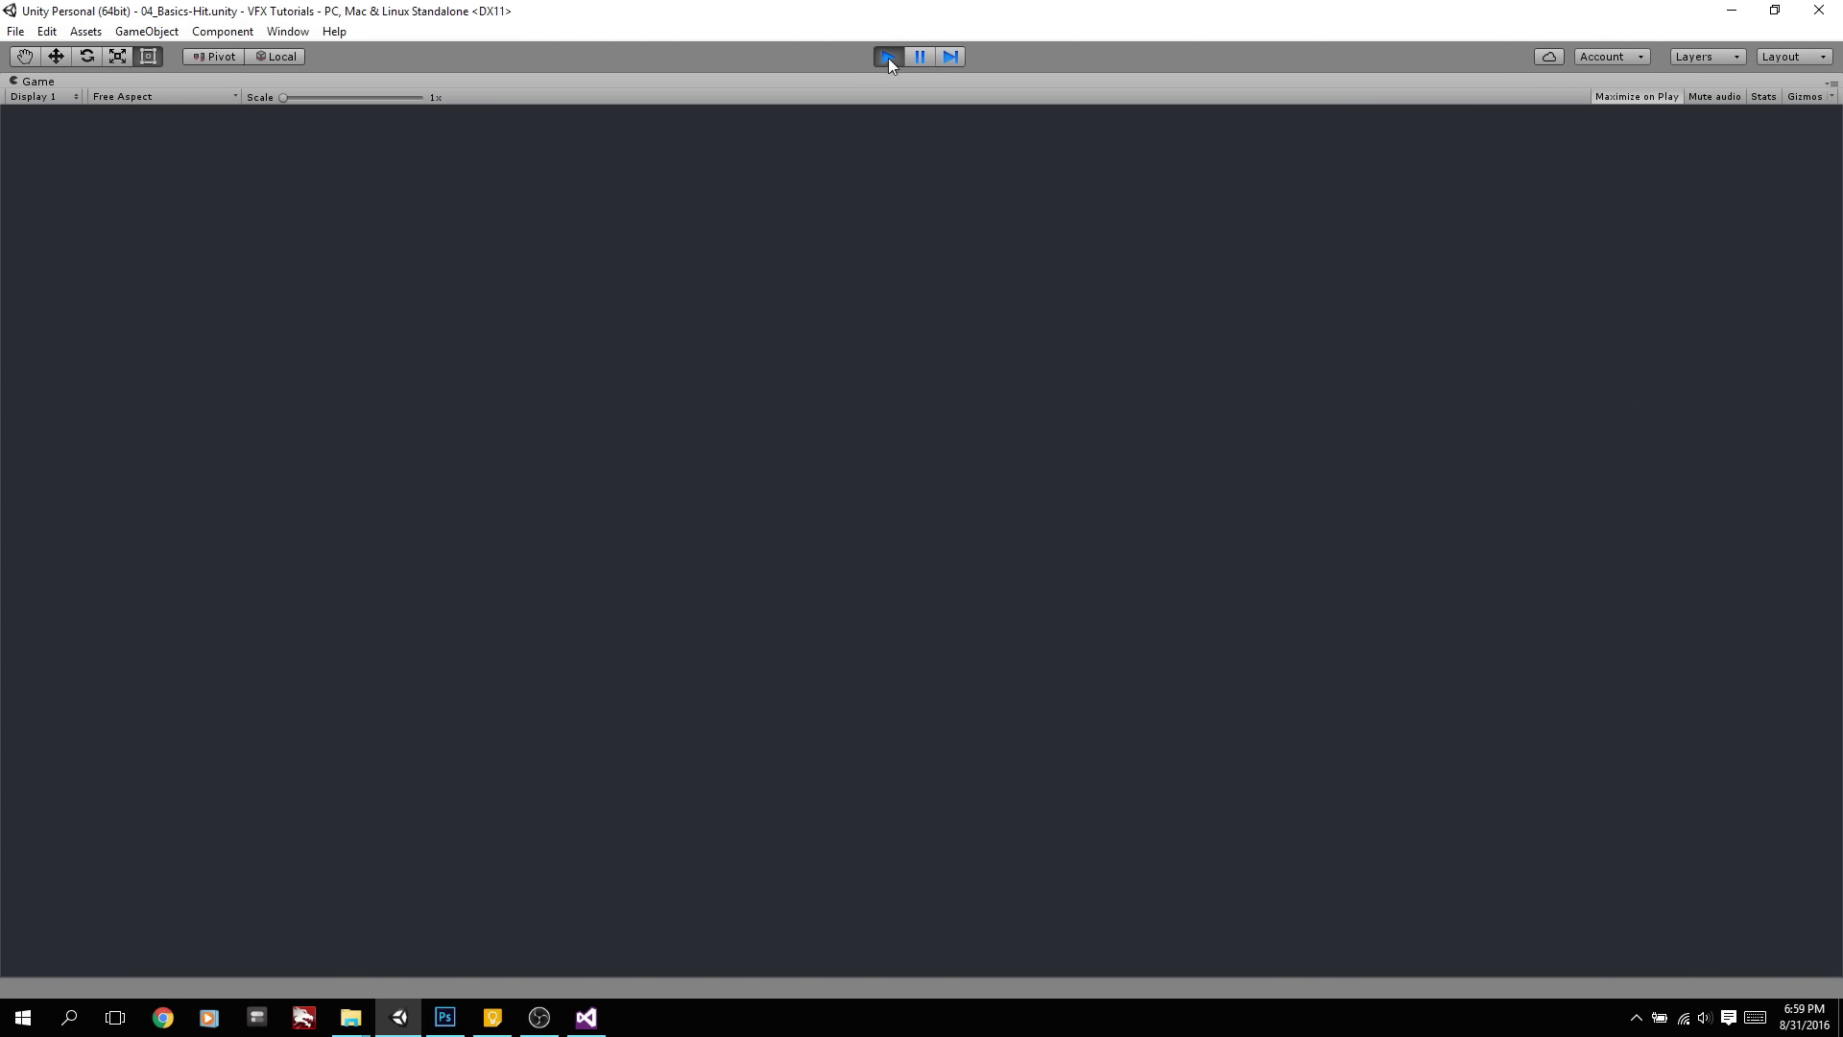
pyautogui.click(922, 57)
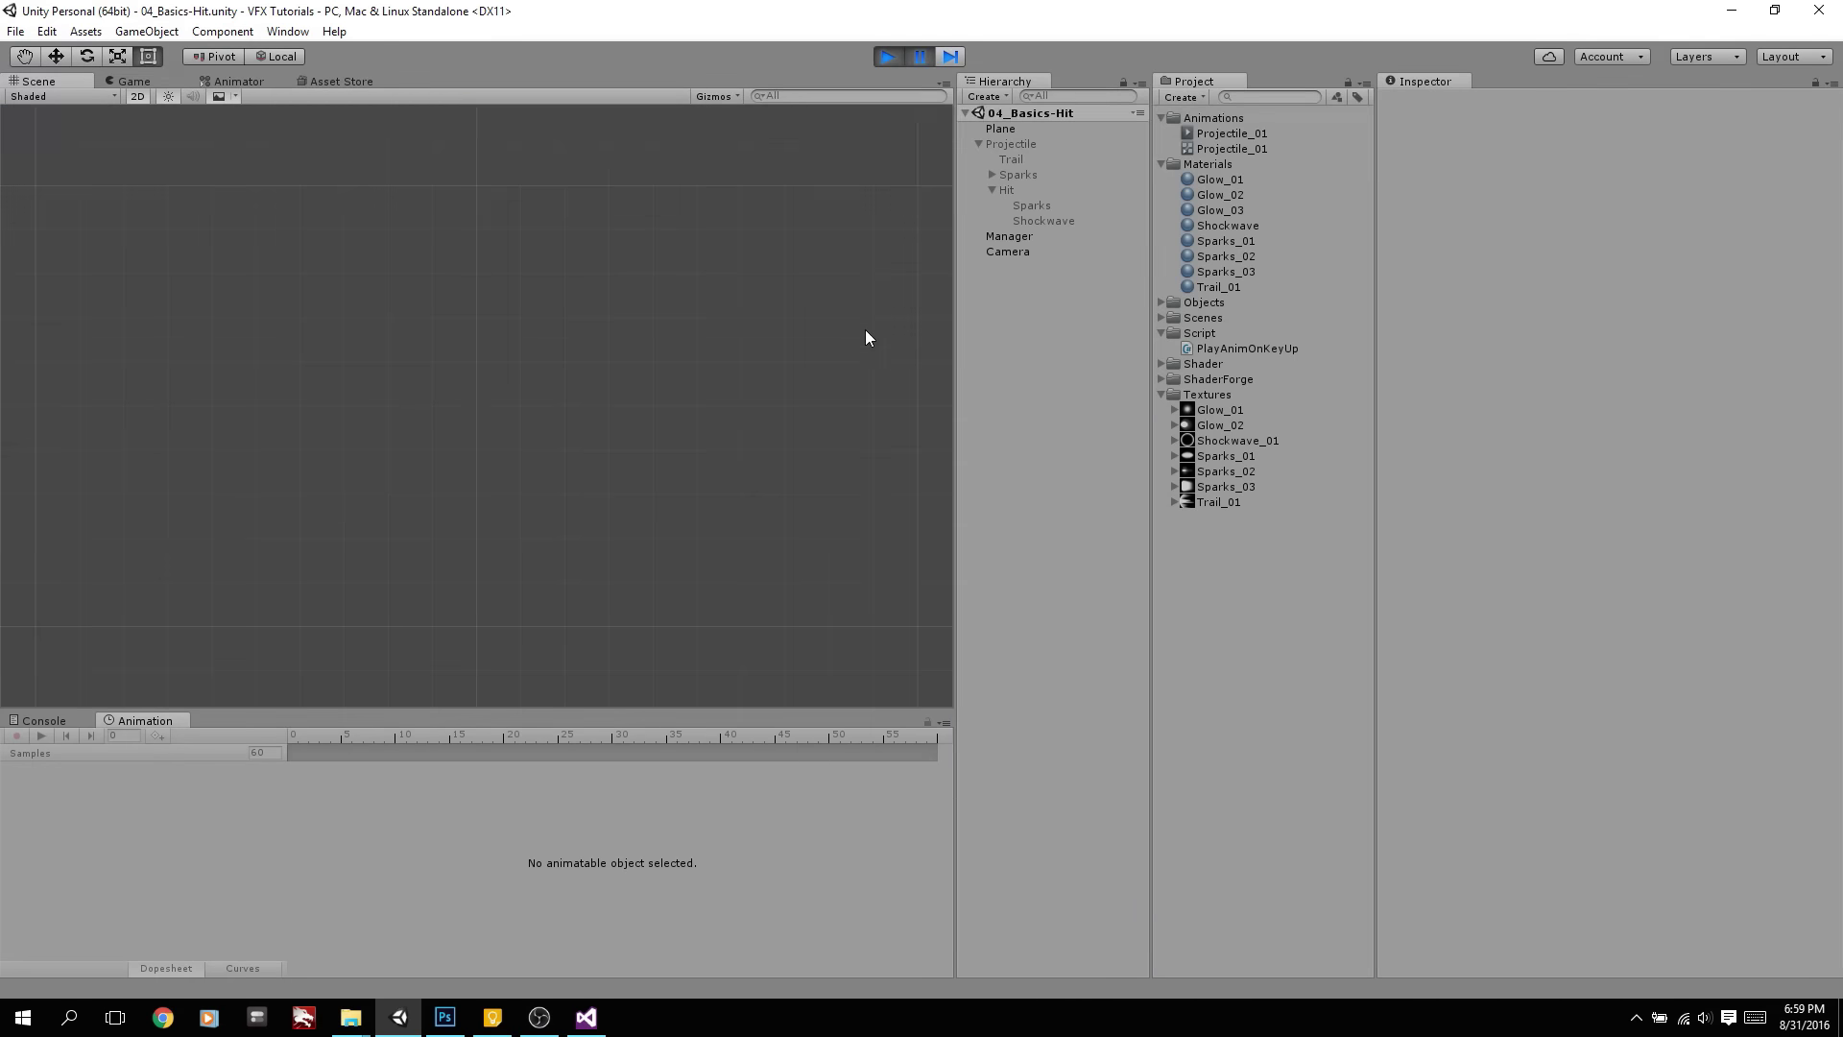
pyautogui.click(912, 57)
pyautogui.click(916, 56)
# With the Camera selected, dock the Game view beside the Scene view and widen it
pyautogui.click(1012, 254)
pyautogui.moveTo(144, 81); pyautogui.dragTo(763, 370)
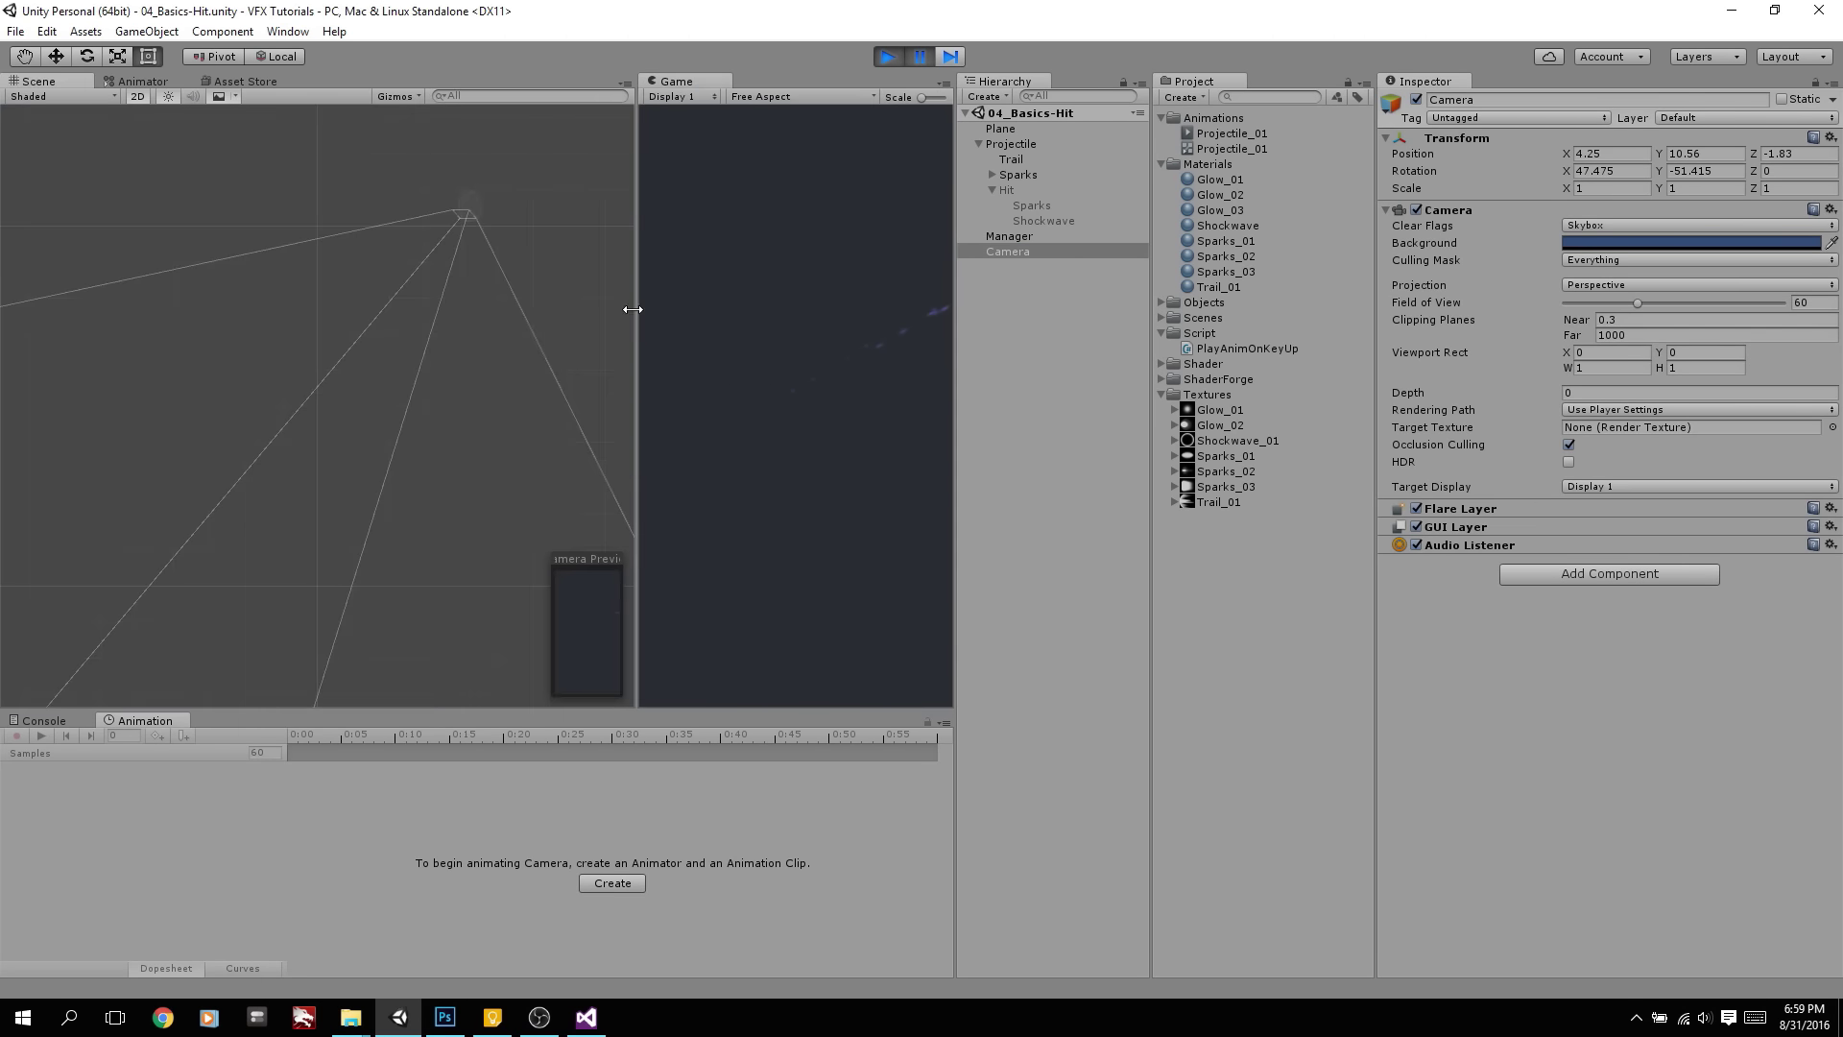
pyautogui.moveTo(632, 309); pyautogui.dragTo(287, 305)
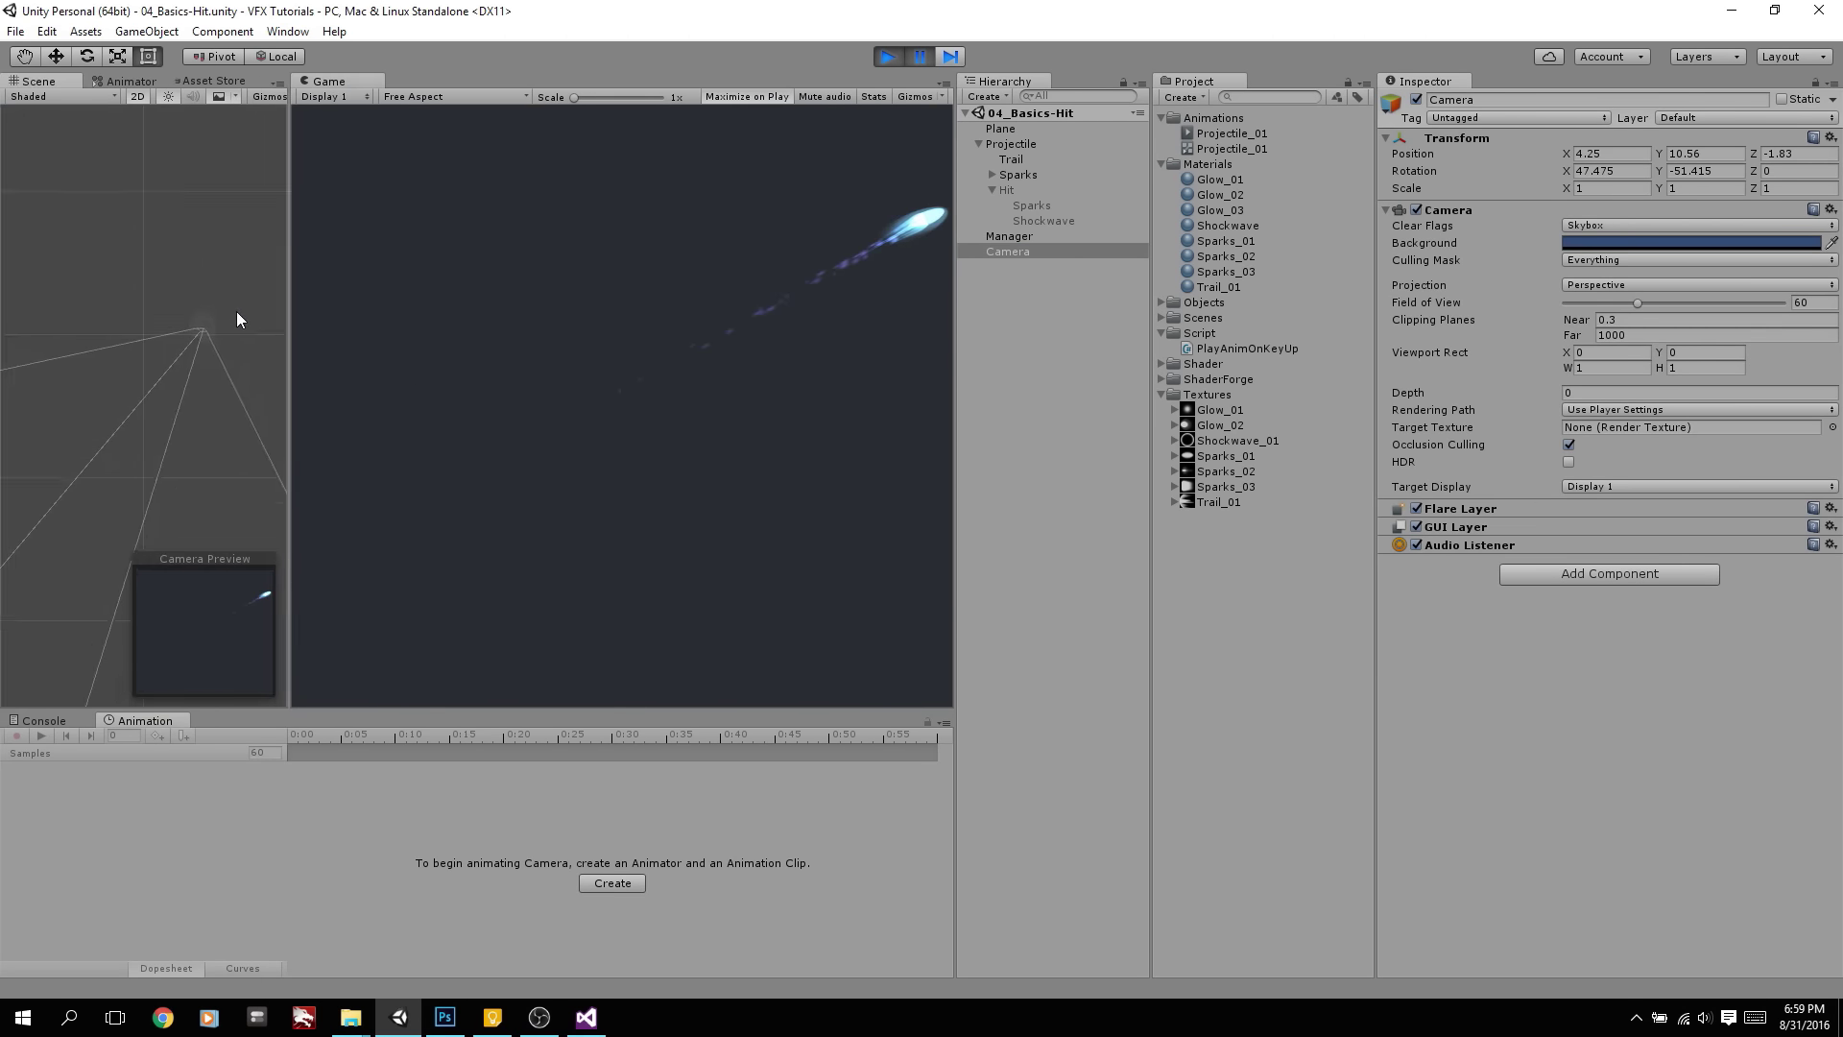
# In a 3D Scene view, move the Camera to about X 5.72, Y 10.56, Z 7.9 and rotate it to about 47.475, -75.406, 0
pyautogui.click(140, 96)
pyautogui.keyDown('alt'); pyautogui.moveTo(144, 384); pyautogui.dragTo(207, 441); pyautogui.keyUp('alt')
pyautogui.press('e')
pyautogui.click(272, 59)
pyautogui.press('w')
pyautogui.press('e')
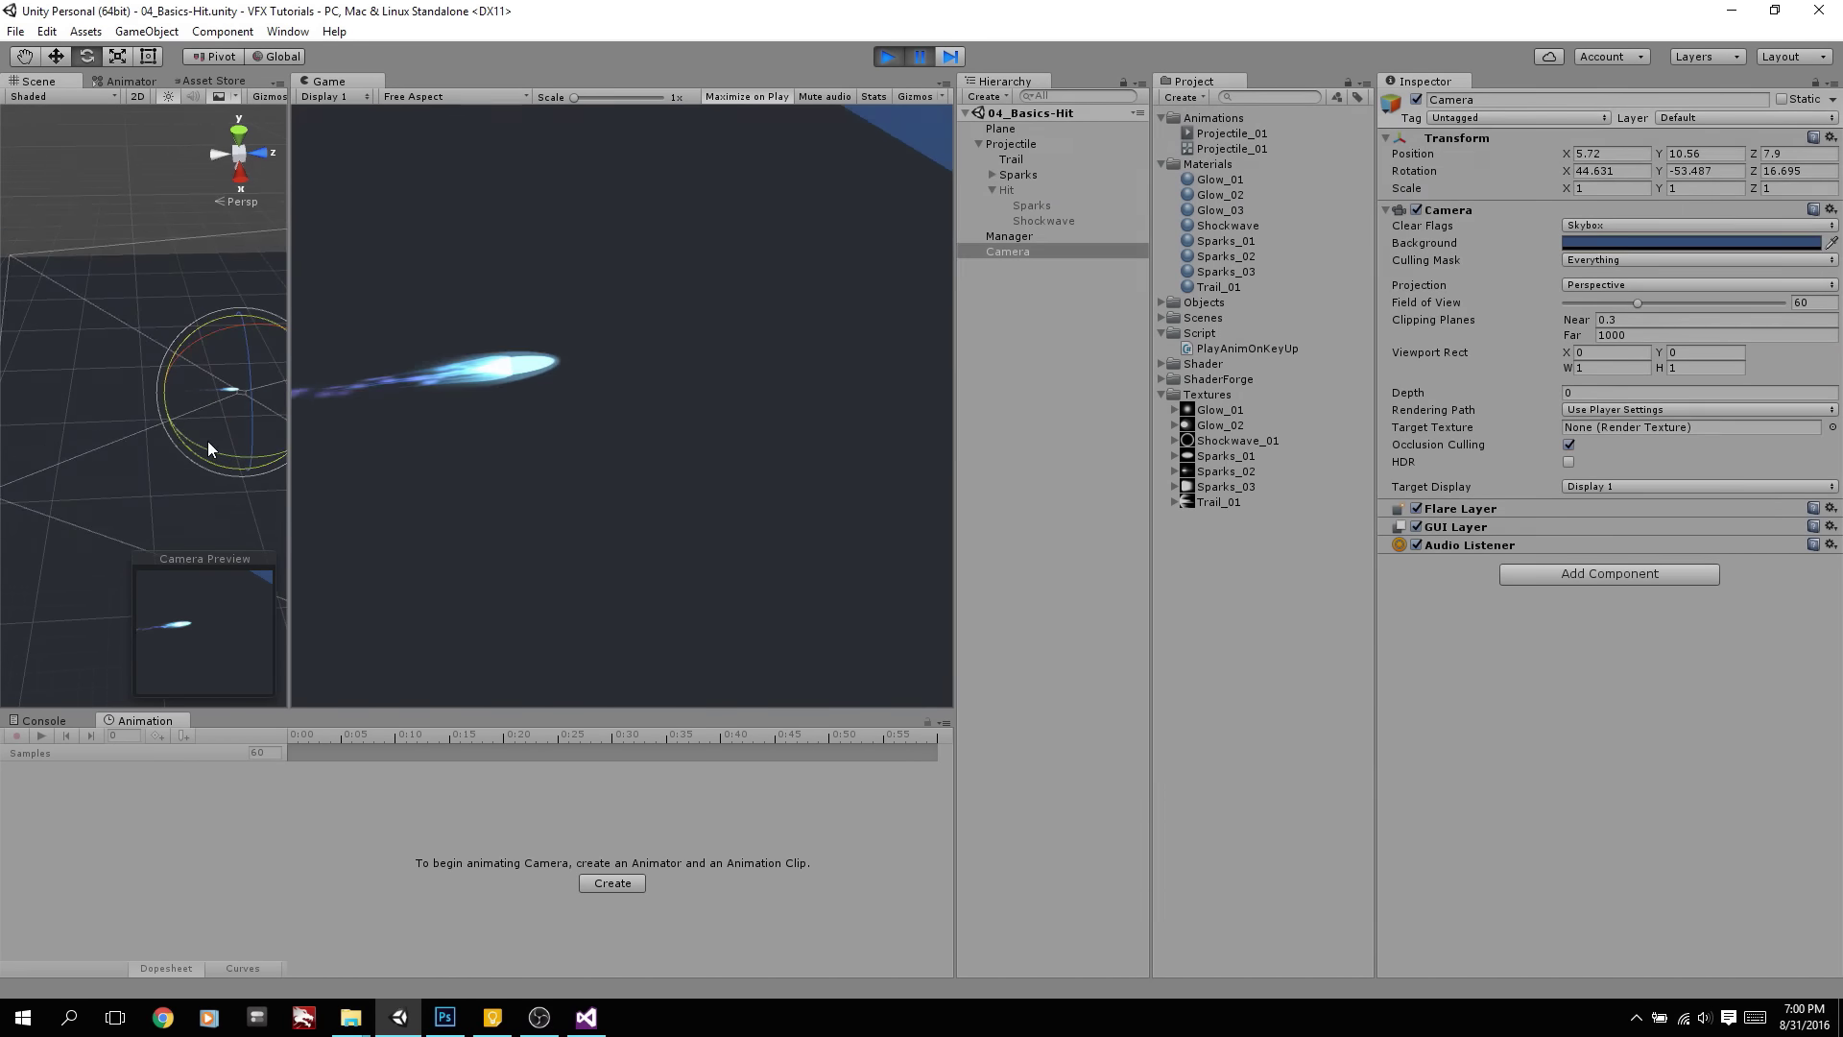
pyautogui.hotkey('ctrl', 'z')
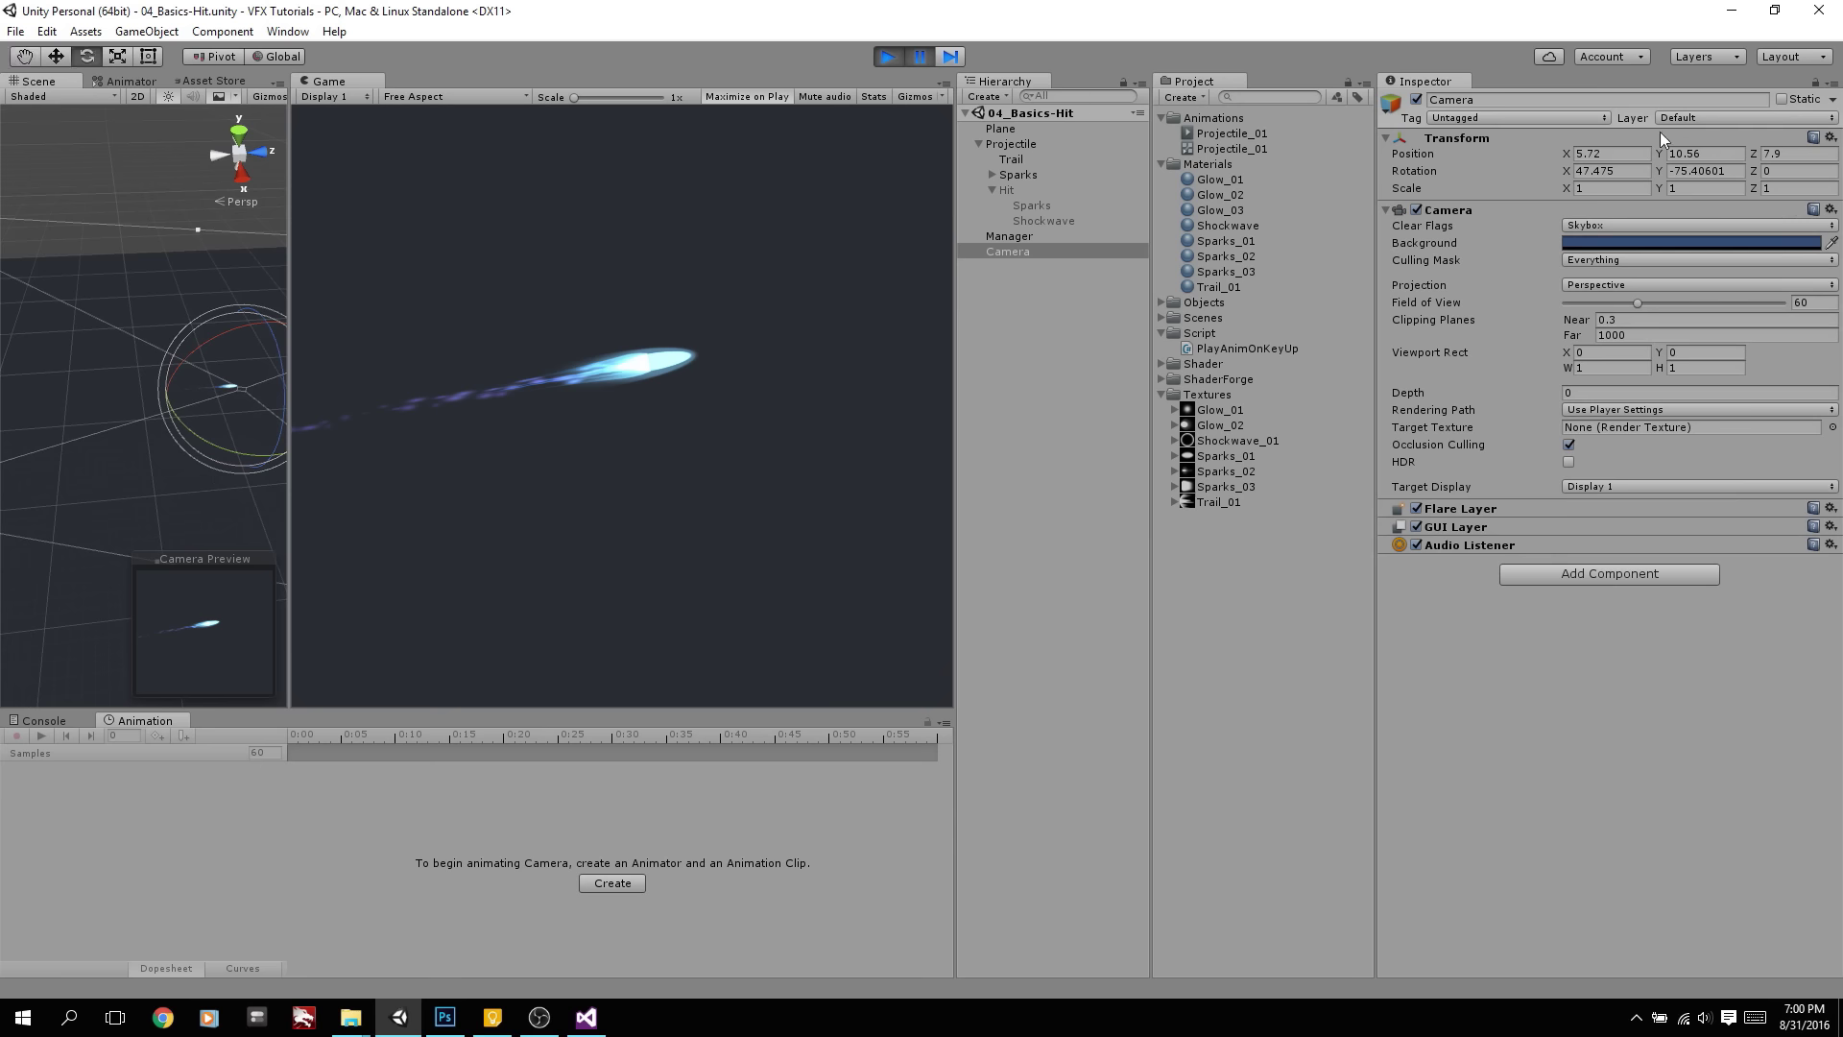
# Copy the Camera's Transform component, resume the game to watch the hit effect, and stop playback
pyautogui.rightClick(1466, 141)
pyautogui.click(1524, 228)
pyautogui.click(927, 56)
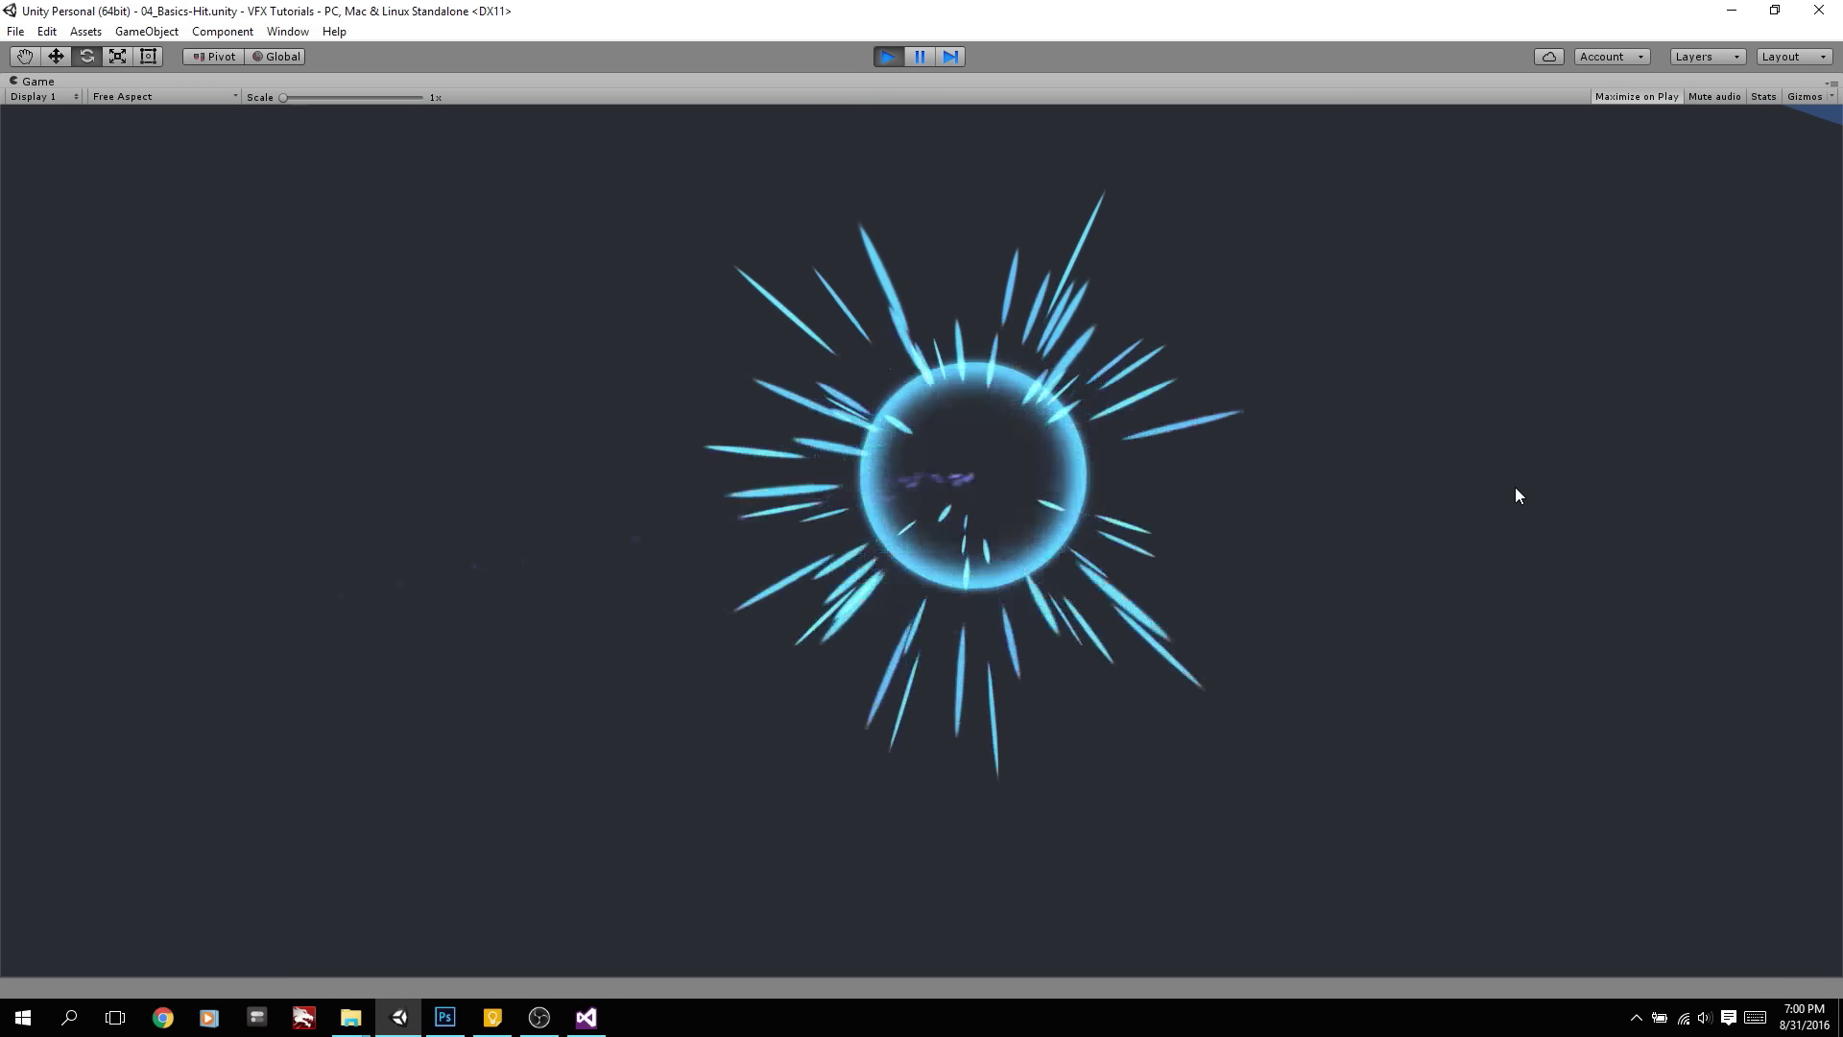
pyautogui.click(889, 56)
# Activate the Hit object and set the Start Speed range of its child Sparks to 3 and 7
pyautogui.click(1017, 189)
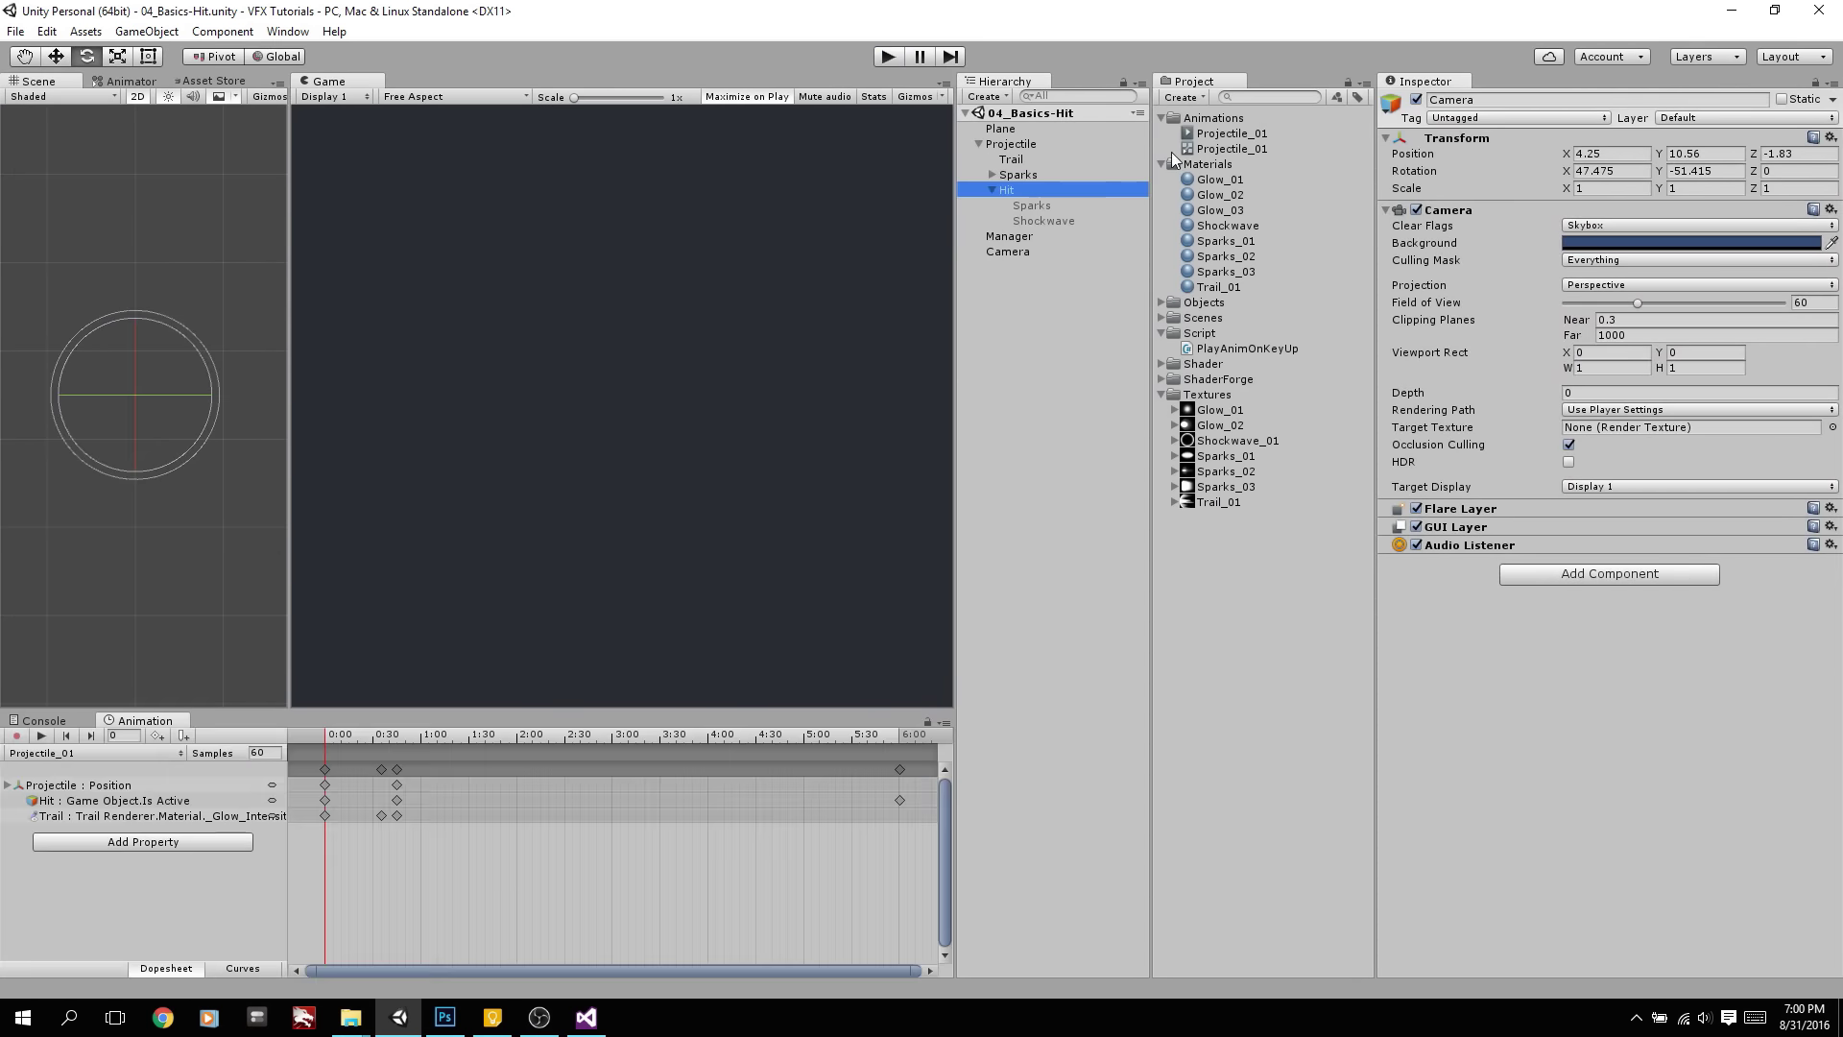
pyautogui.click(1080, 205)
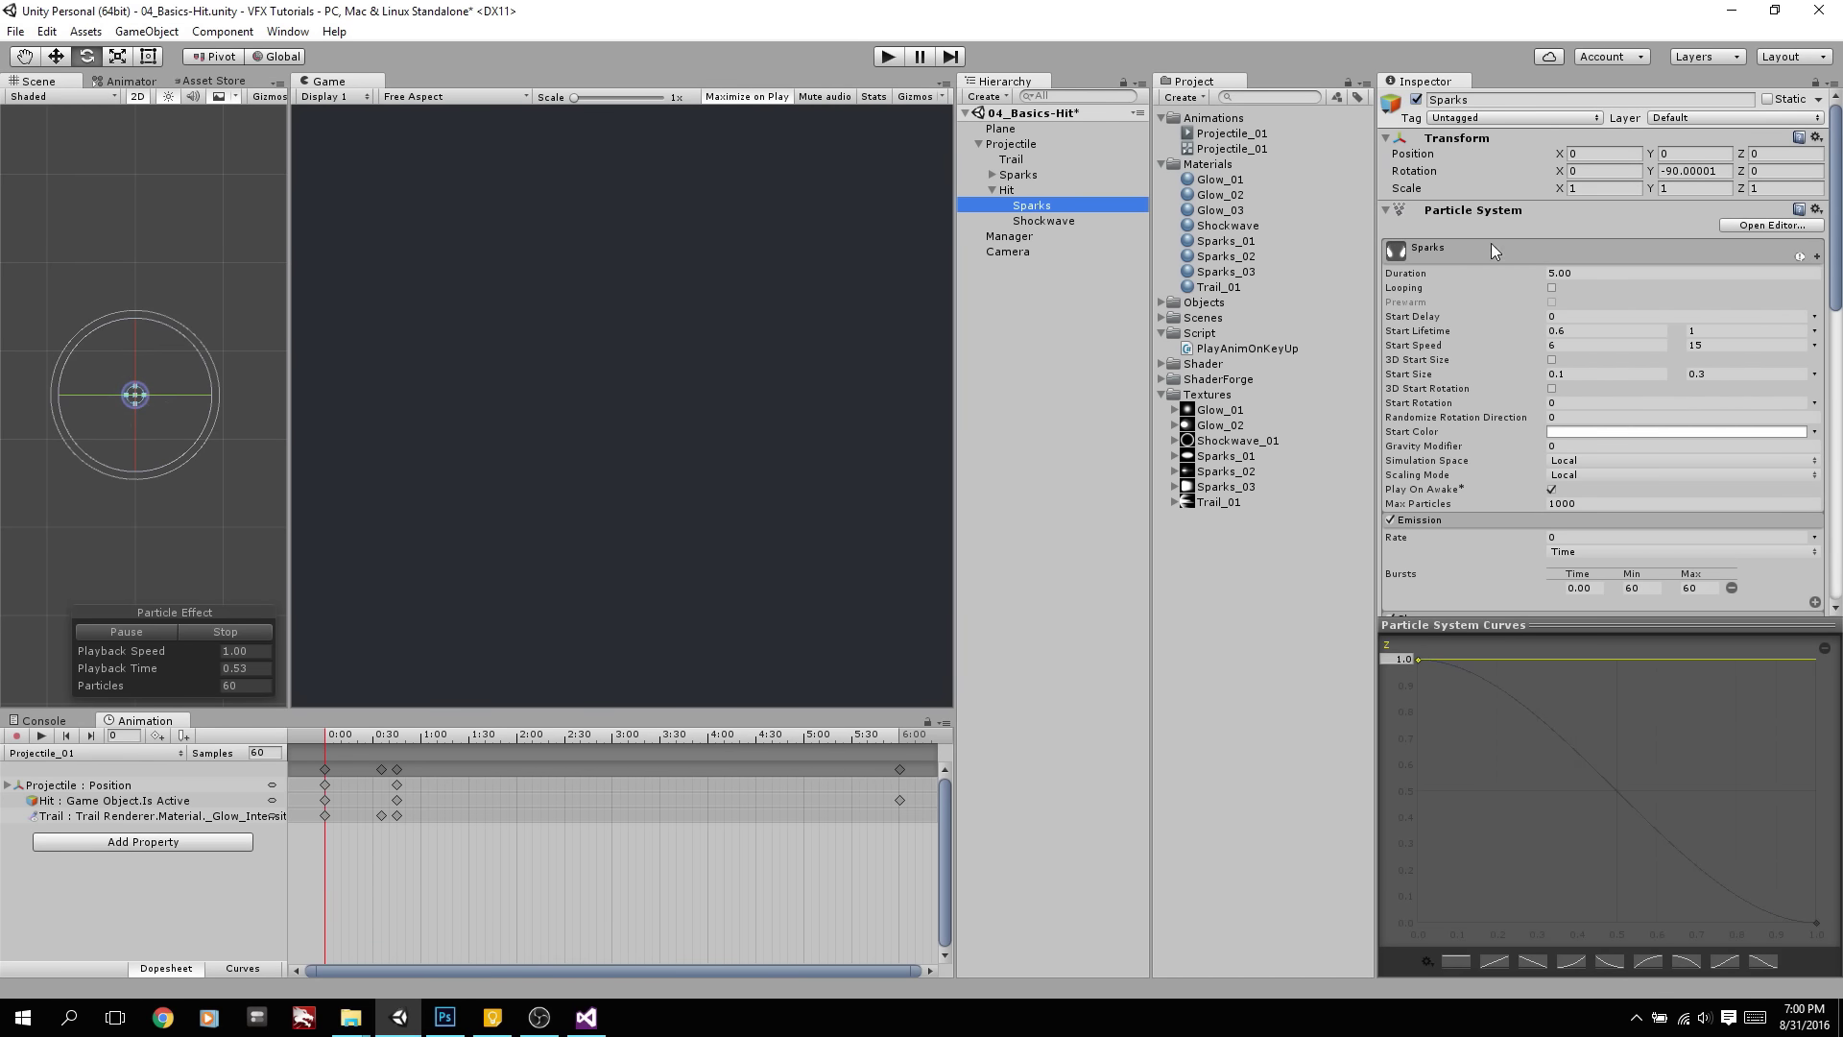
pyautogui.click(1599, 346)
pyautogui.click(1724, 346)
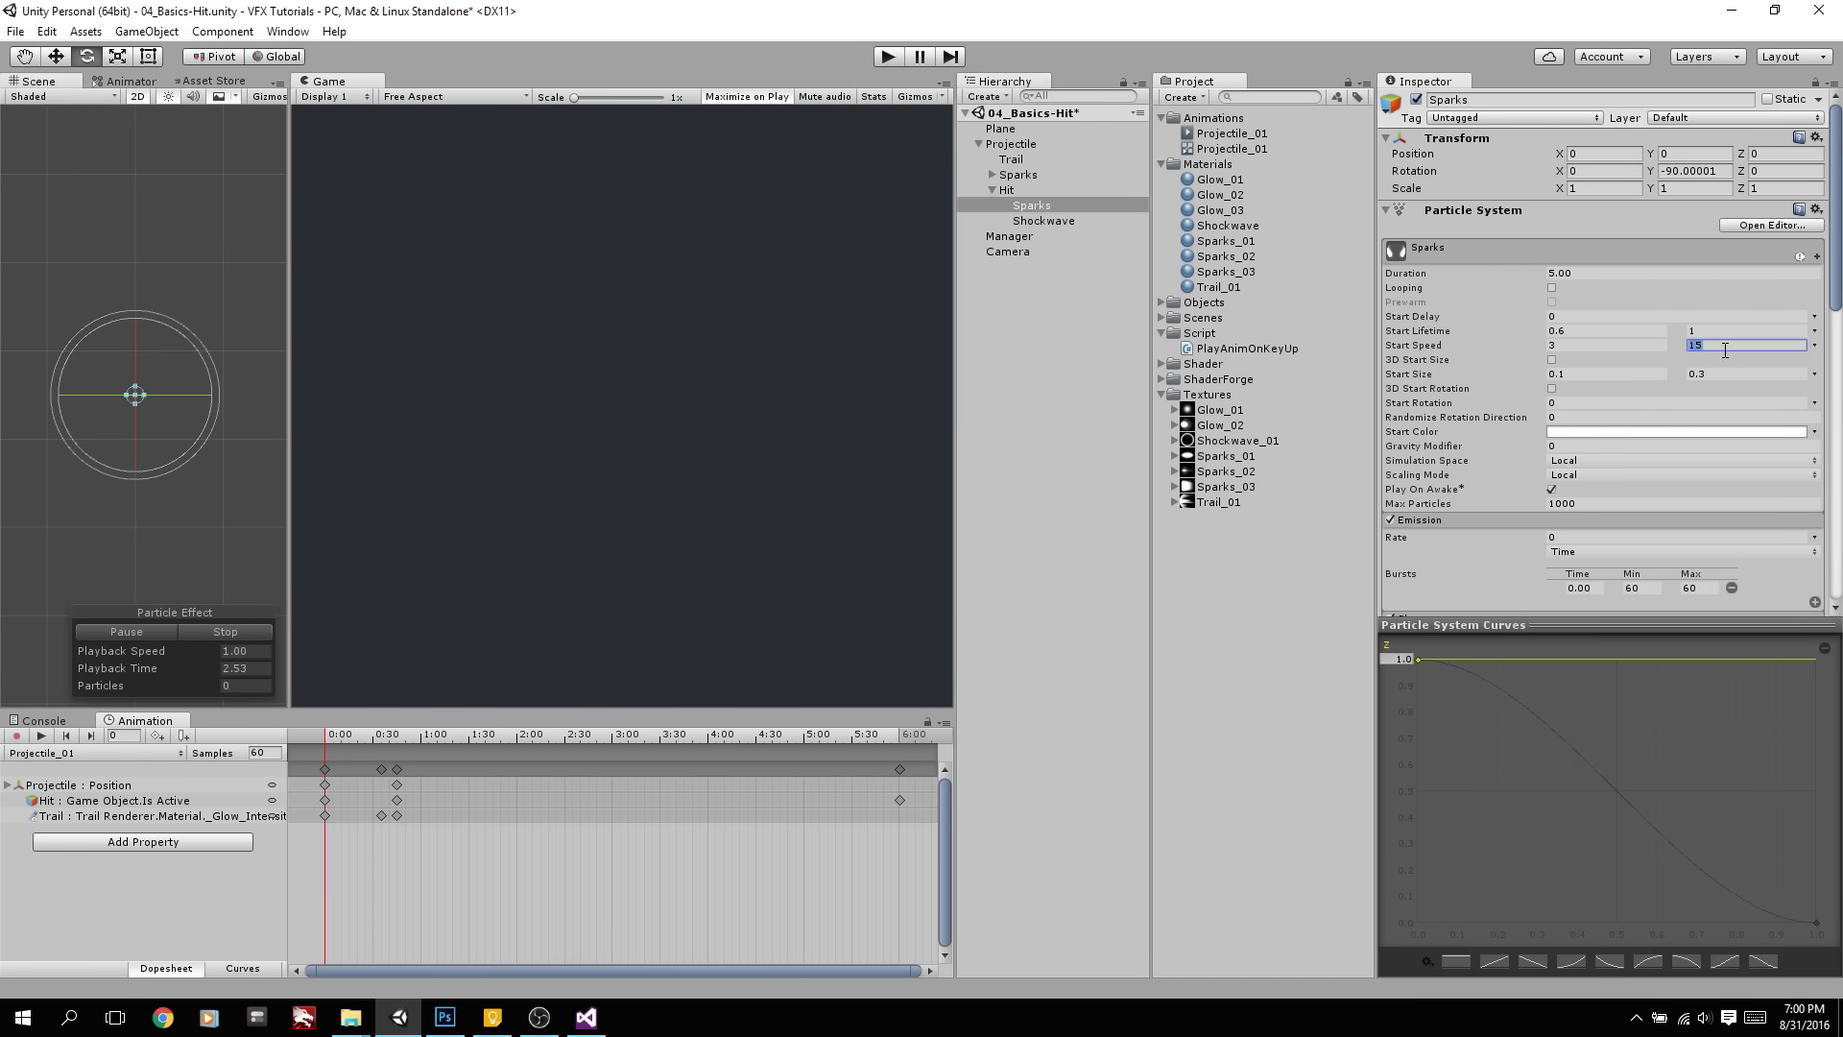
# Set the maximum of the Sparks' Limit Velocity over Lifetime speed curve to 7 and save the scene
pyautogui.scroll(-5, 1580, 452)
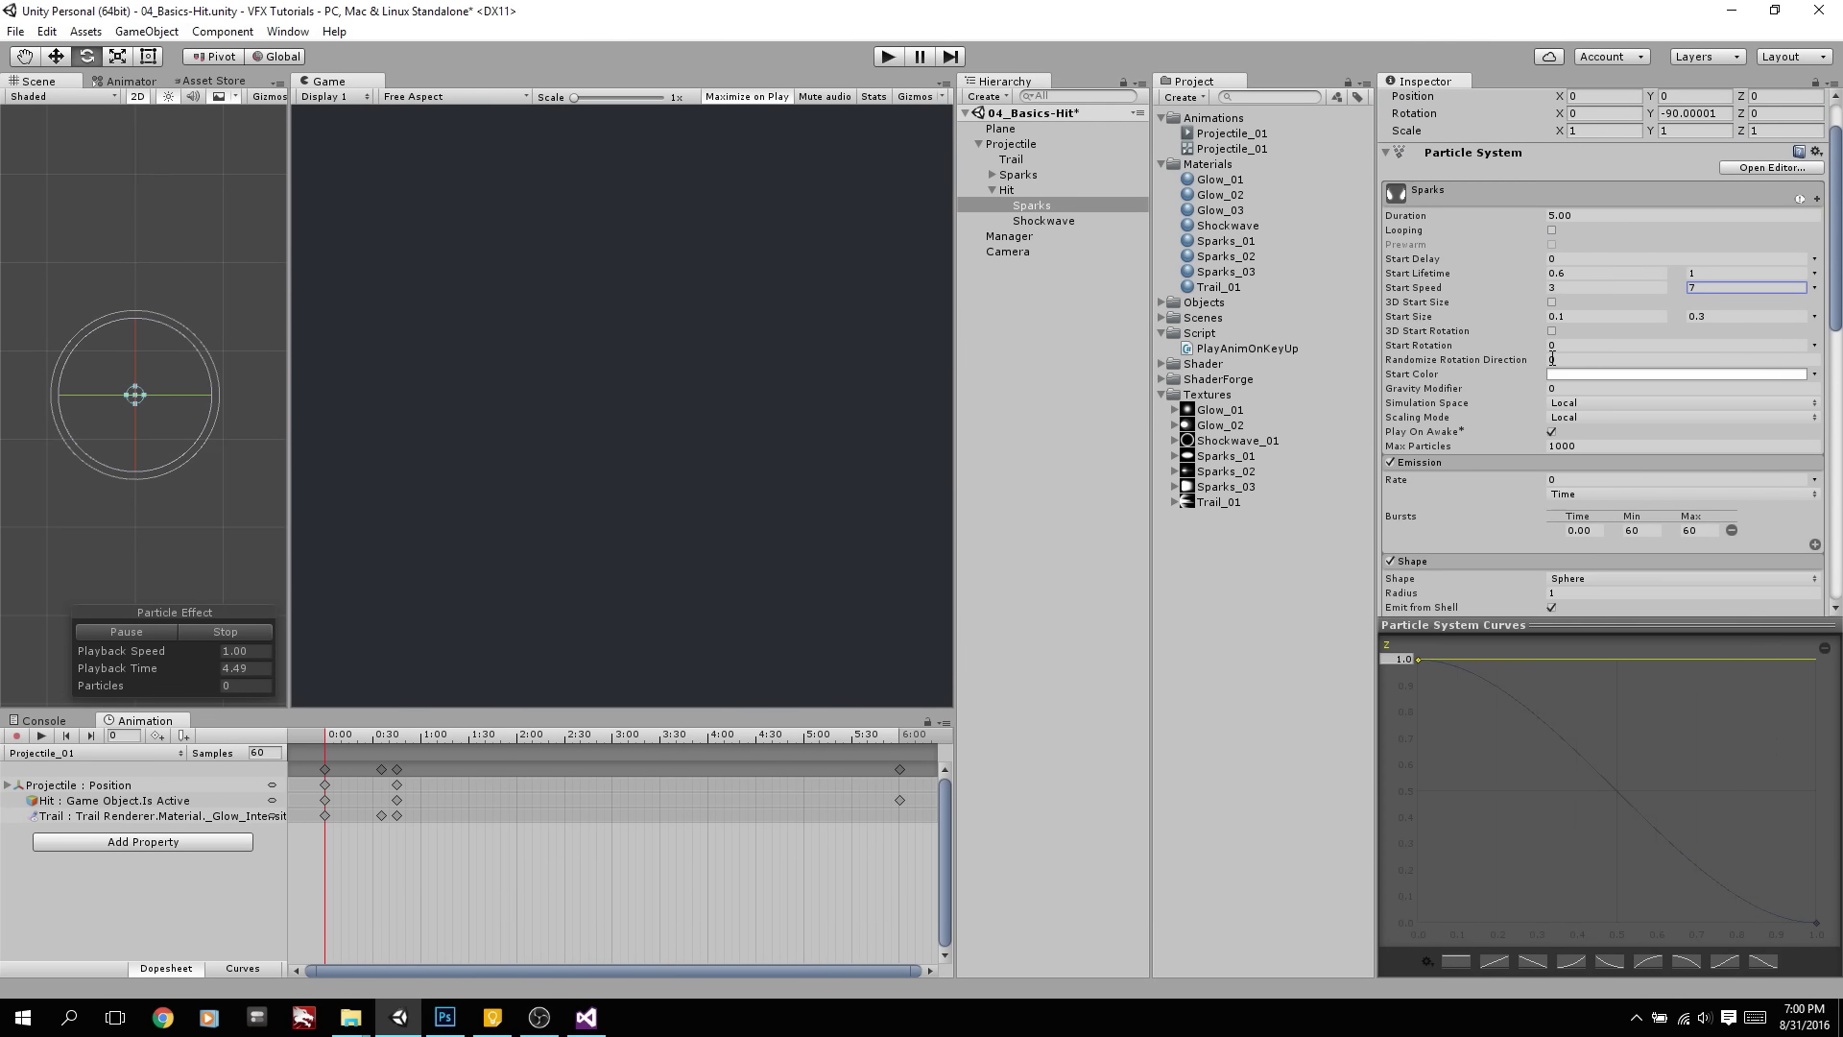
pyautogui.click(1580, 453)
pyautogui.click(1399, 657)
pyautogui.write('7')
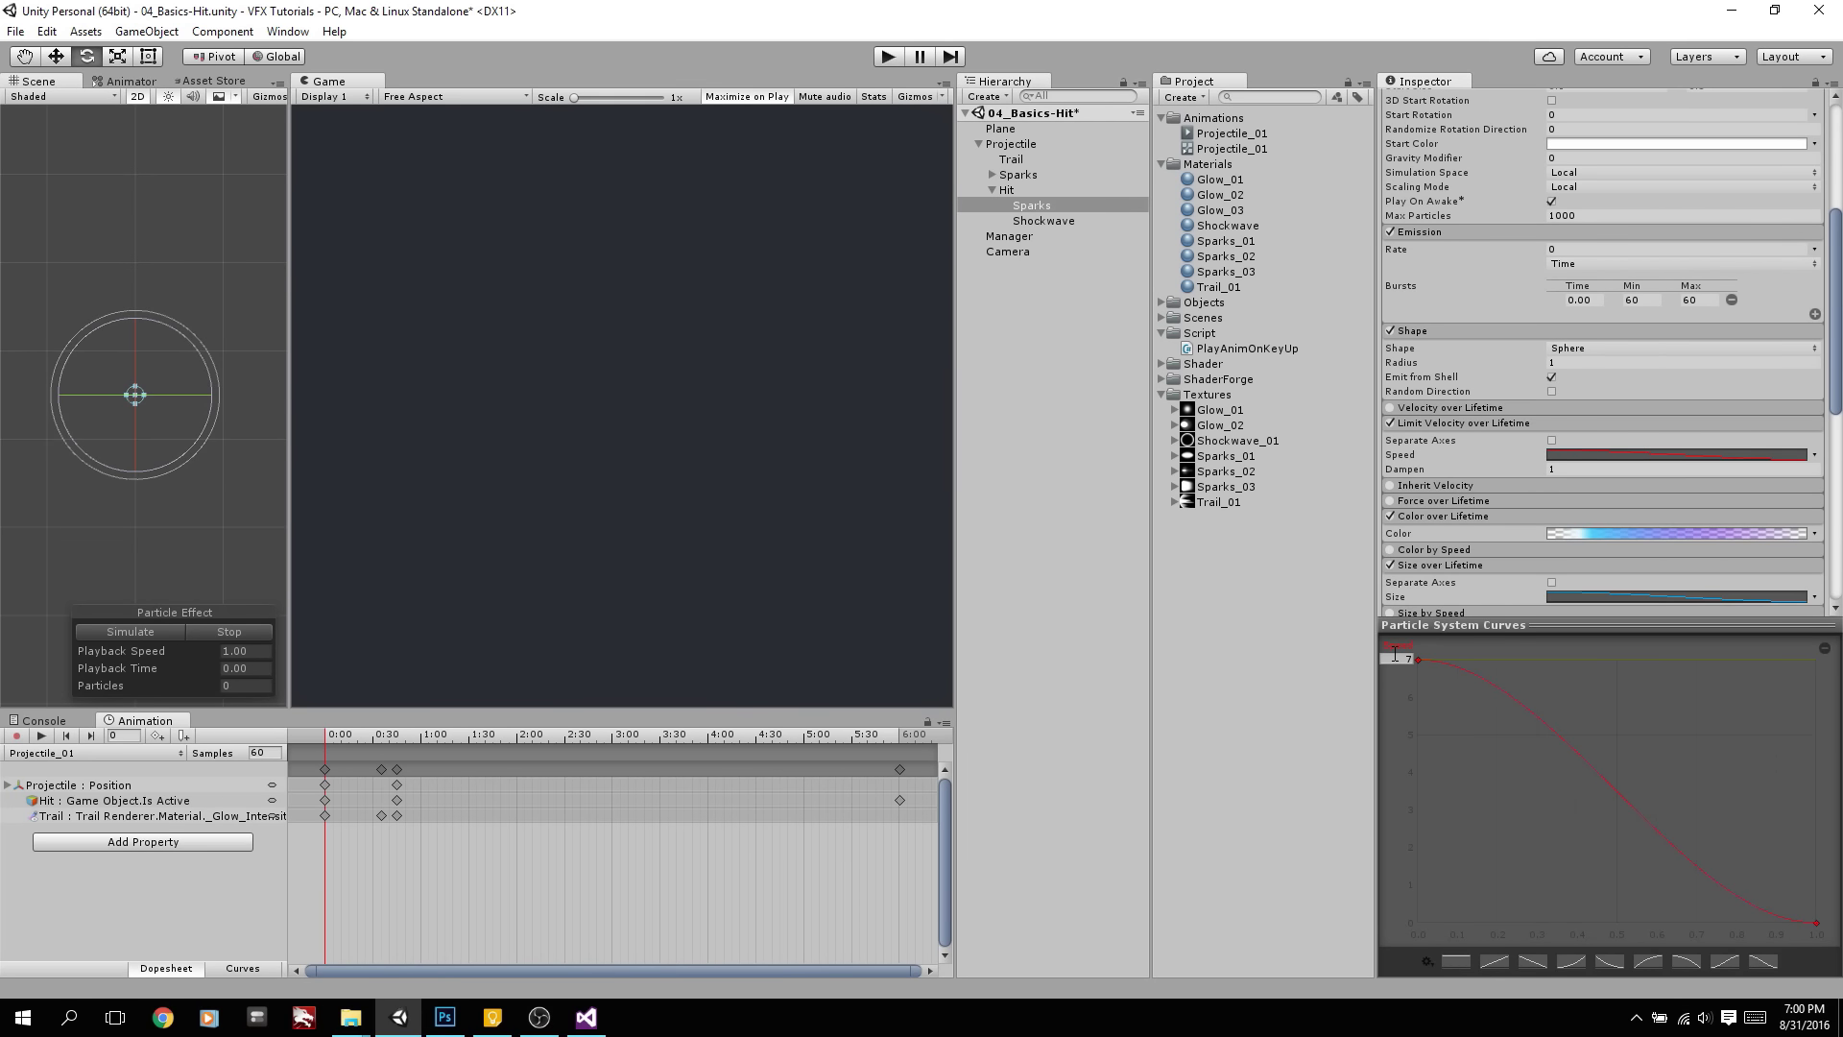
pyautogui.click(1081, 377)
pyautogui.hotkey('ctrl', 's')
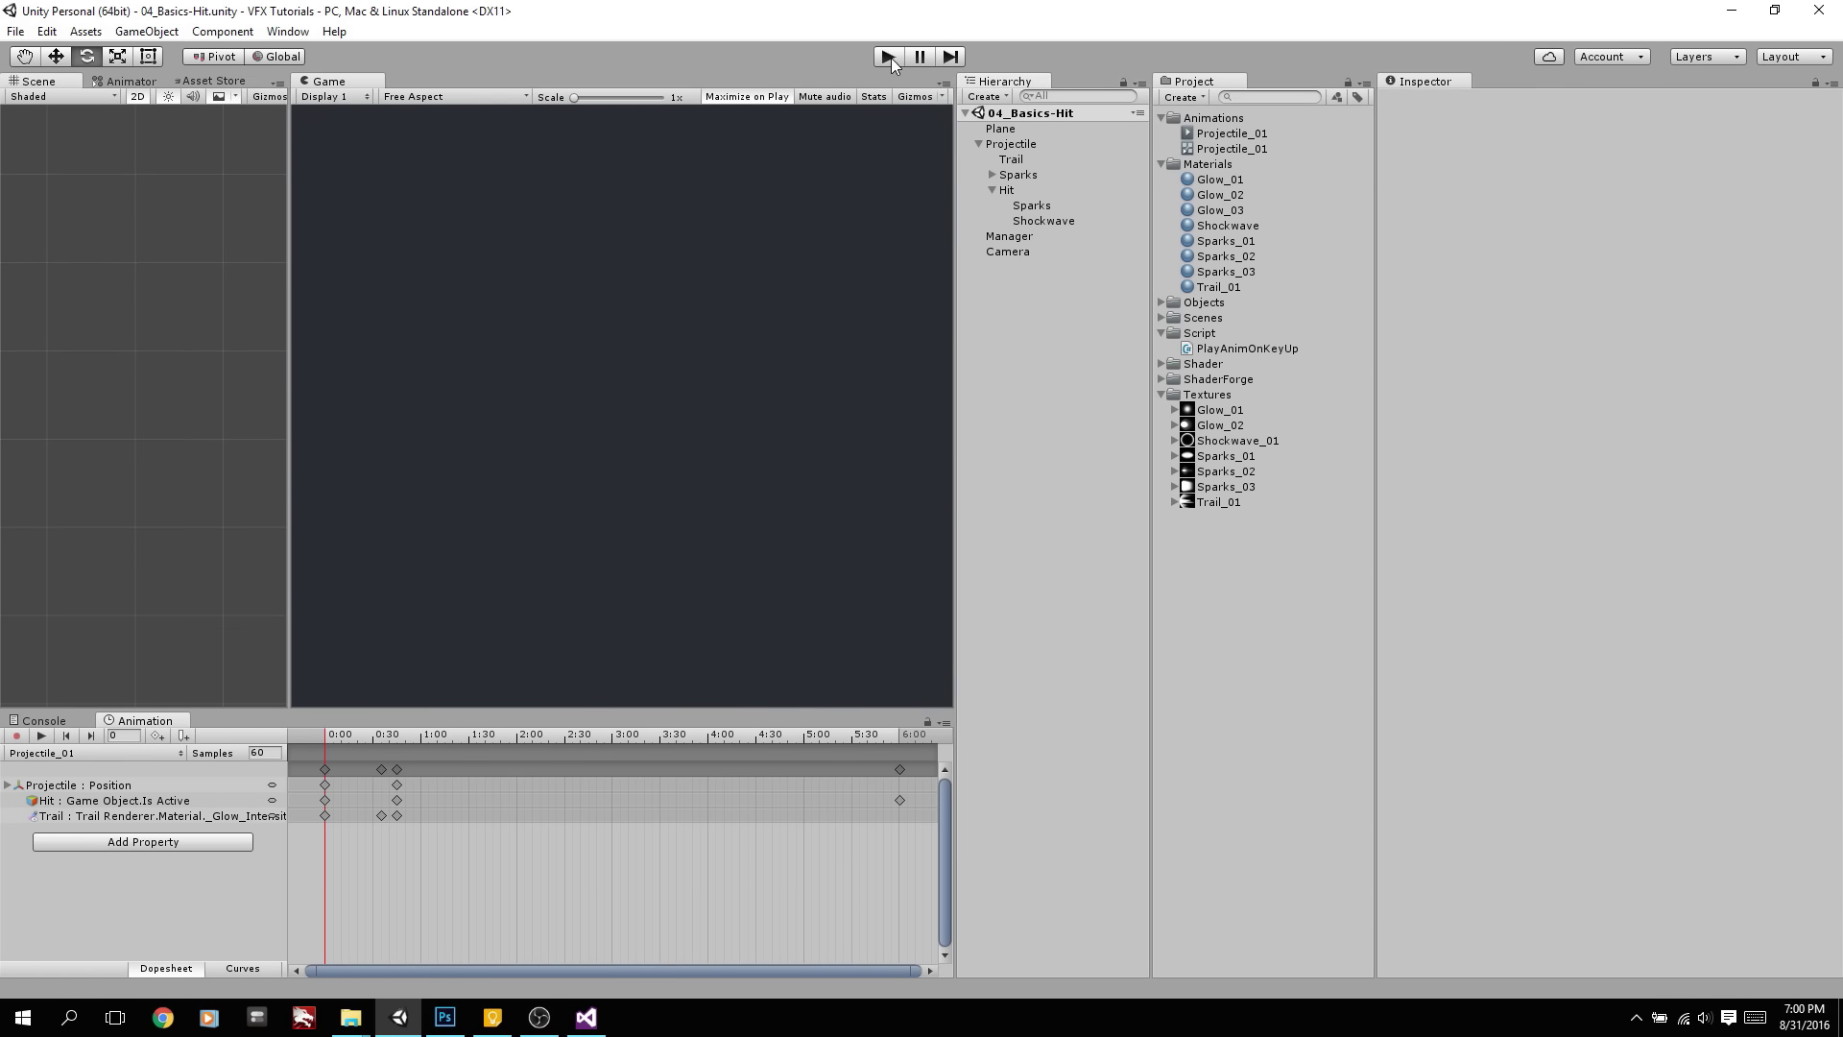
# Deactivate the Hit object in the scene and clear the selection
pyautogui.click(1029, 191)
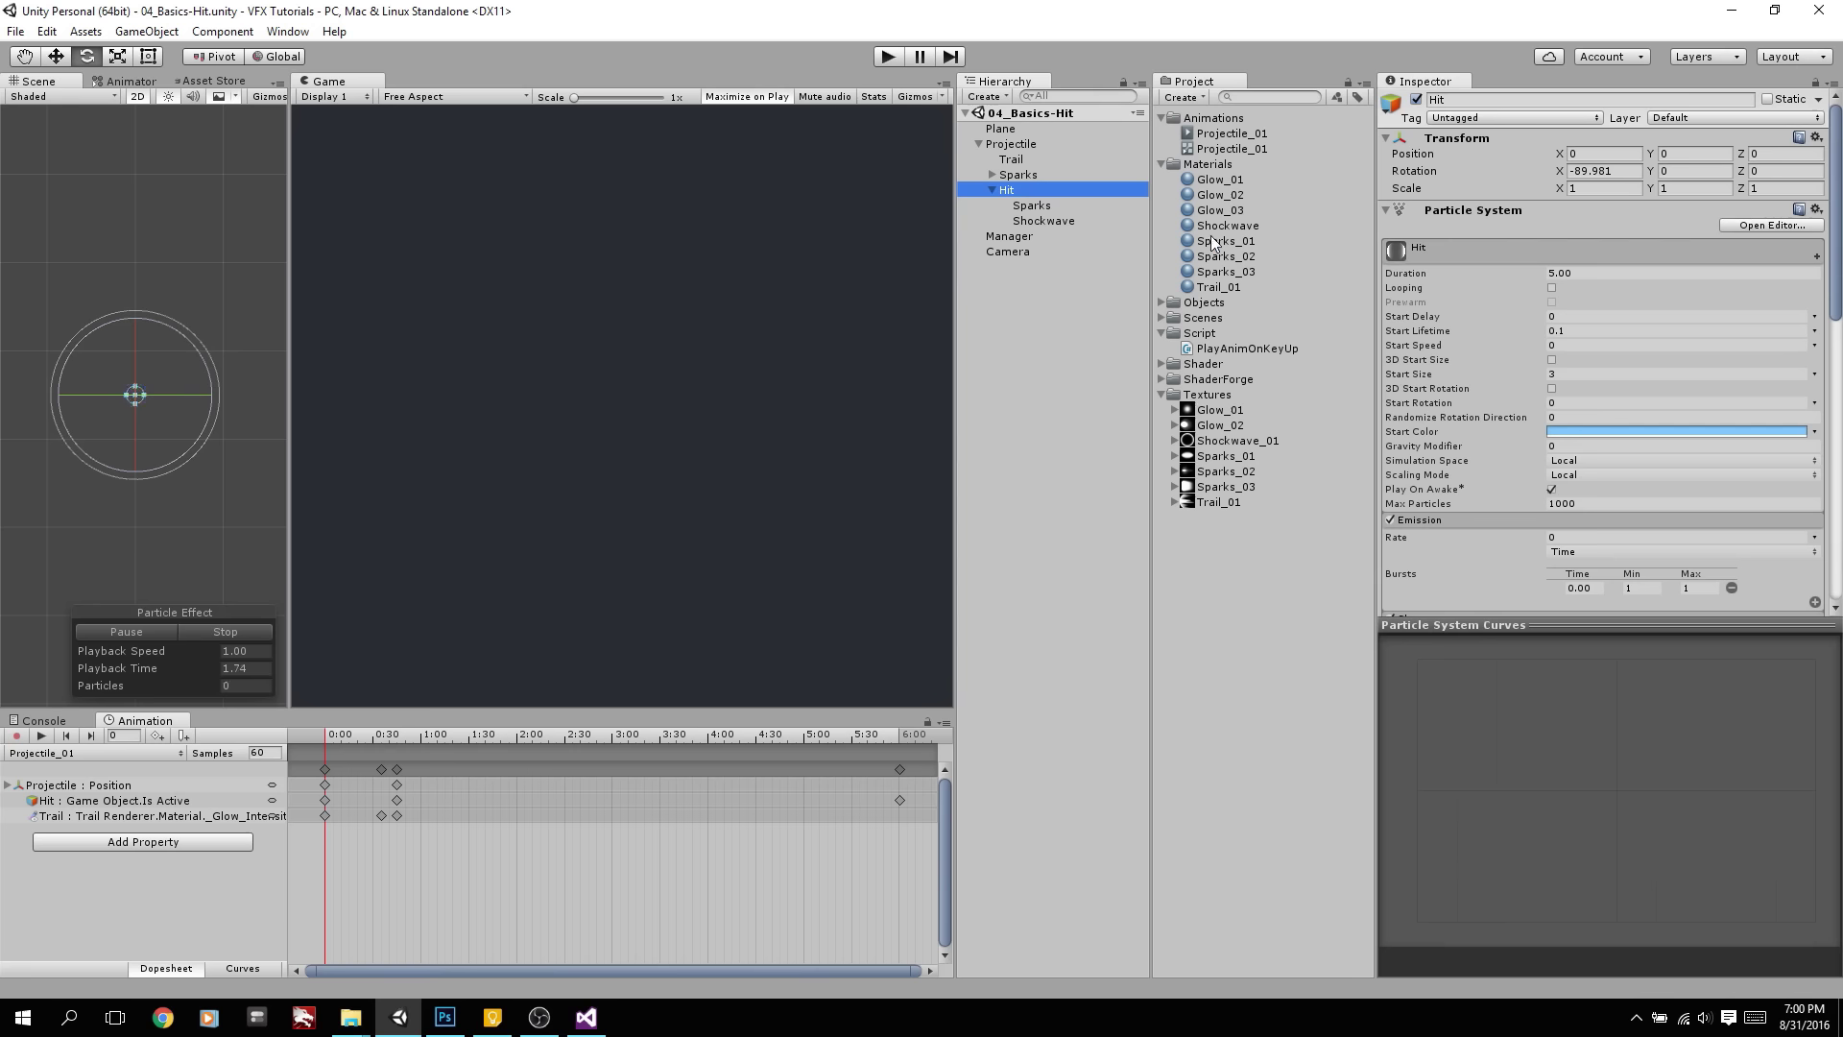
pyautogui.click(1416, 99)
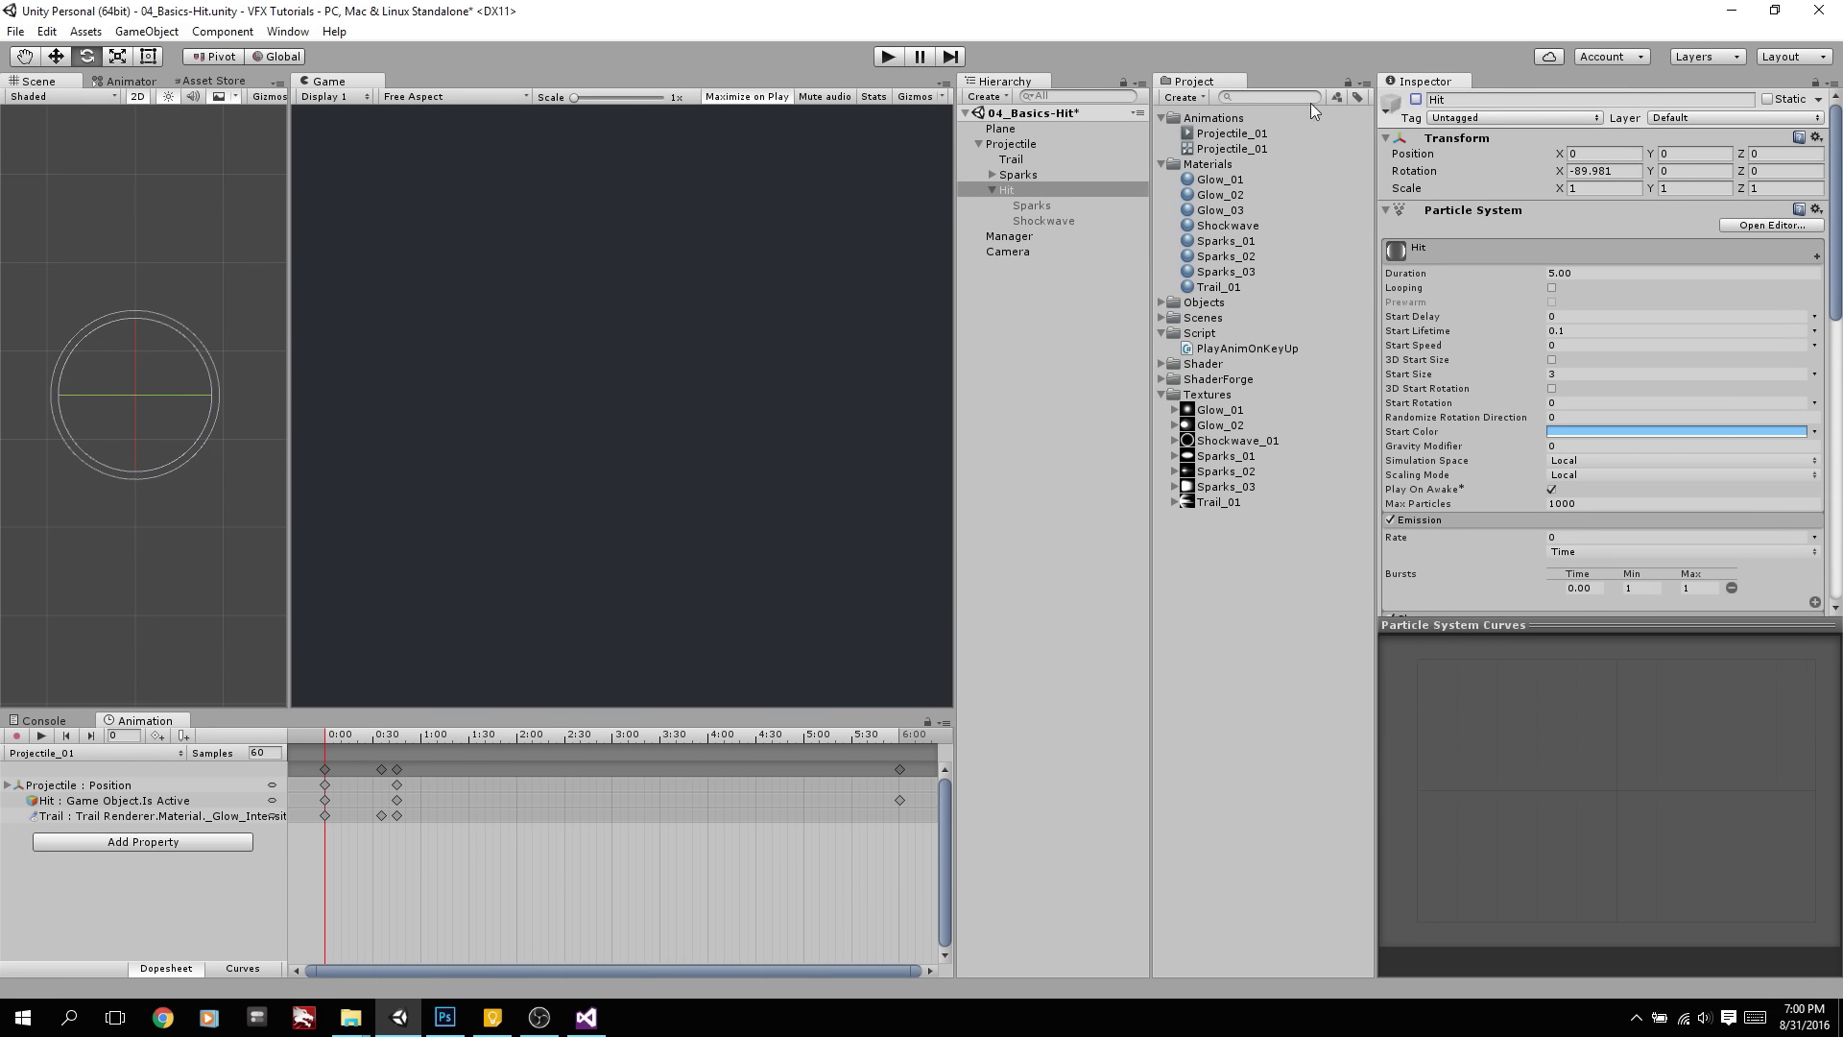
pyautogui.click(1011, 118)
# Play the scene, fire the projectile to preview the slower hit sparks, and stop playback
pyautogui.click(887, 56)
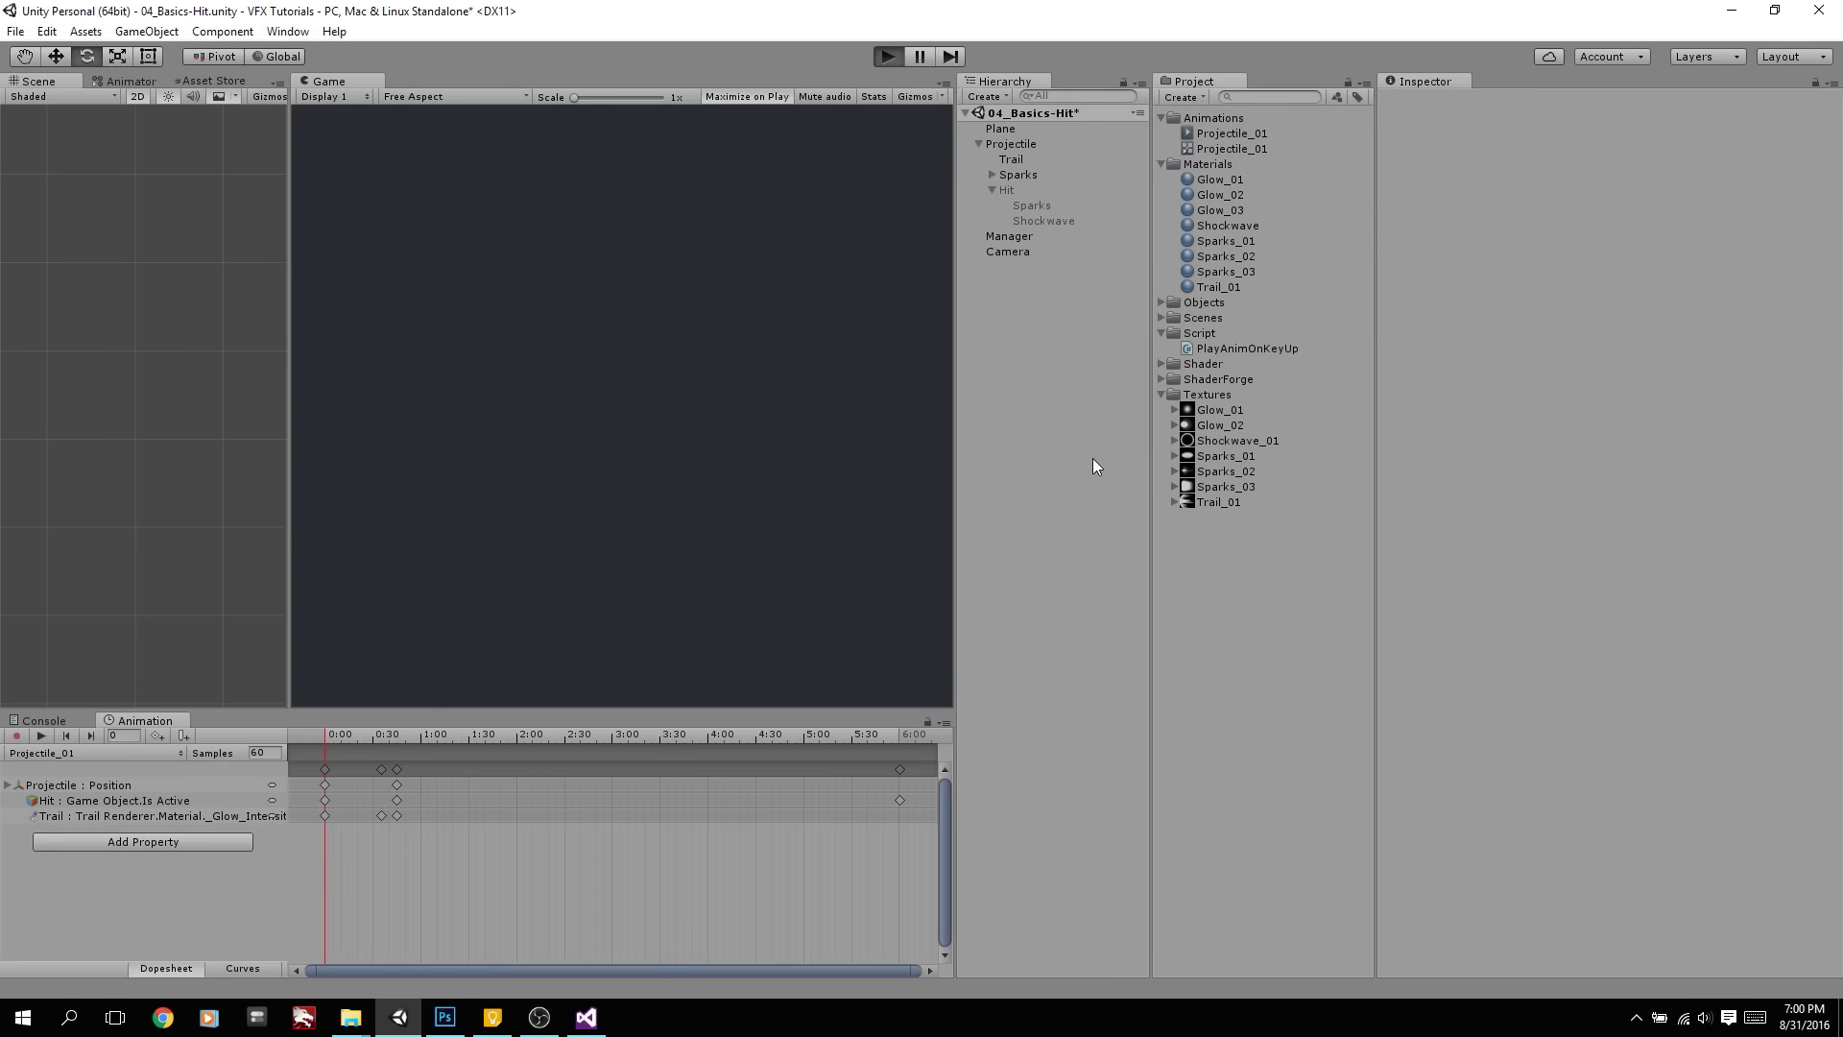
pyautogui.press('space')
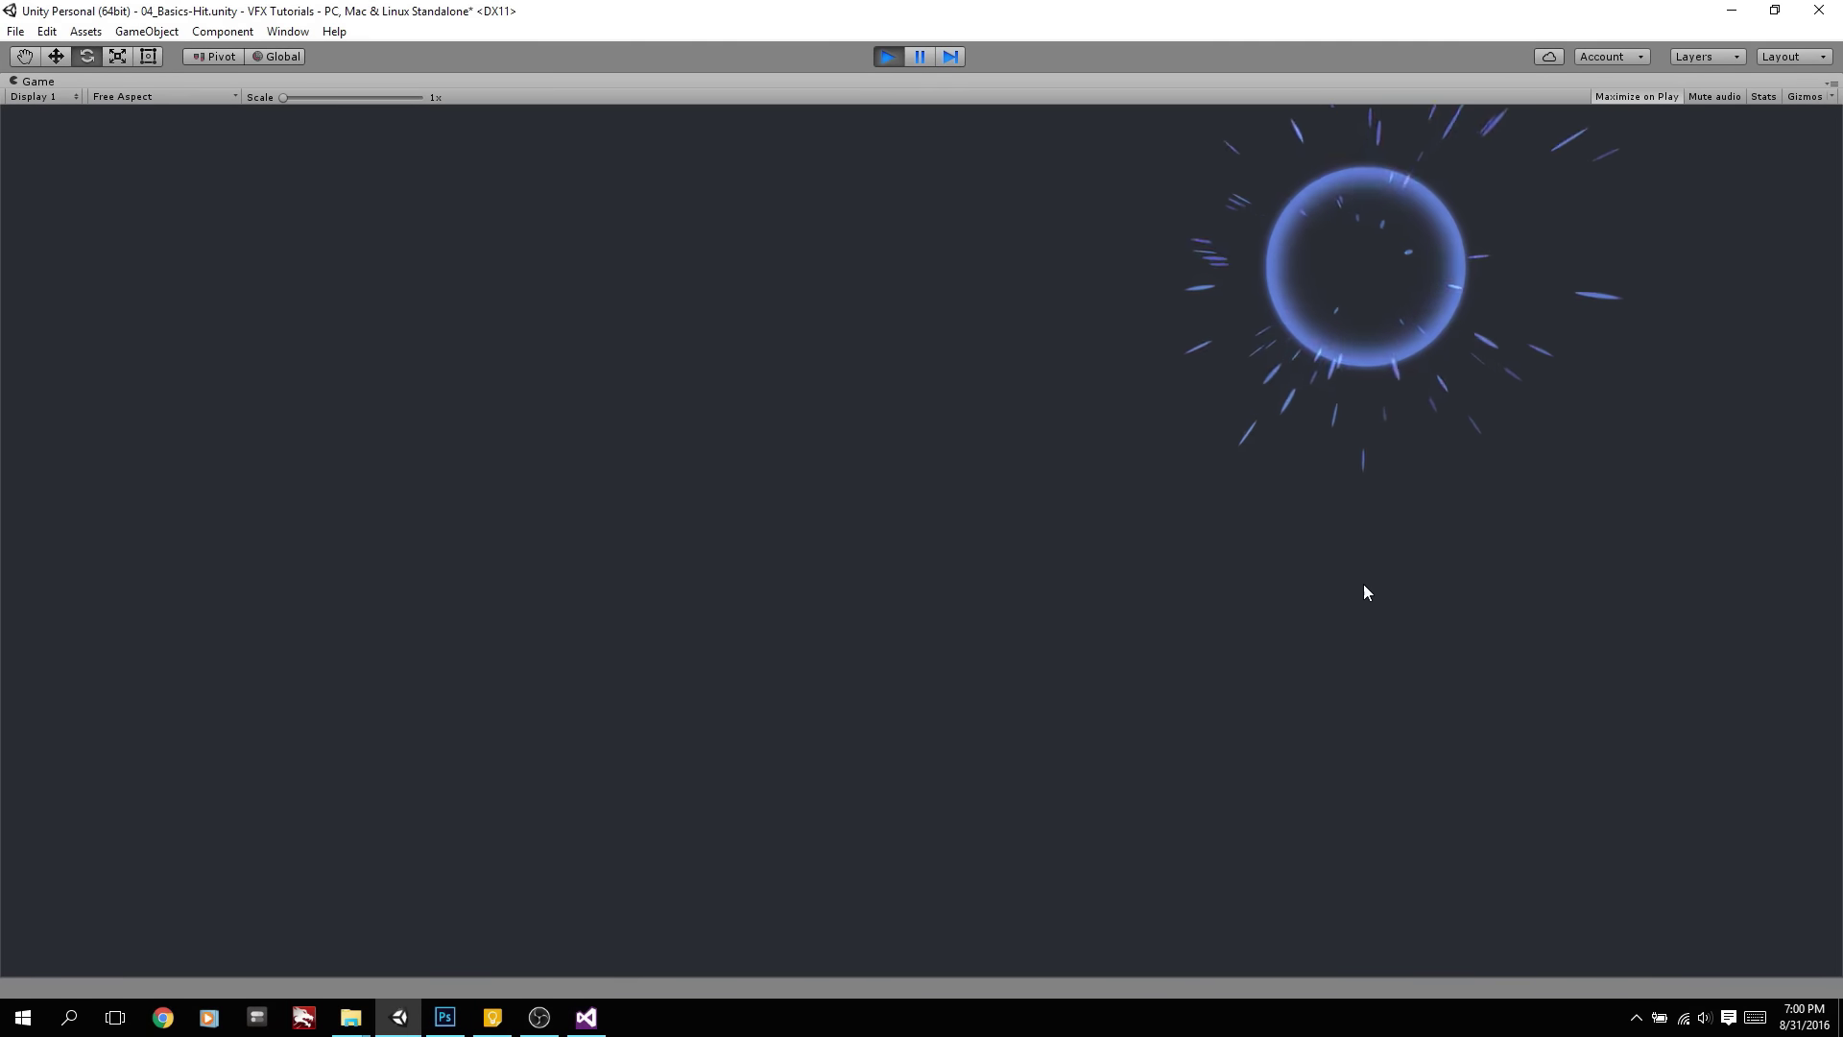
pyautogui.click(897, 57)
# Paste the copied Transform values onto the Camera
pyautogui.click(1006, 249)
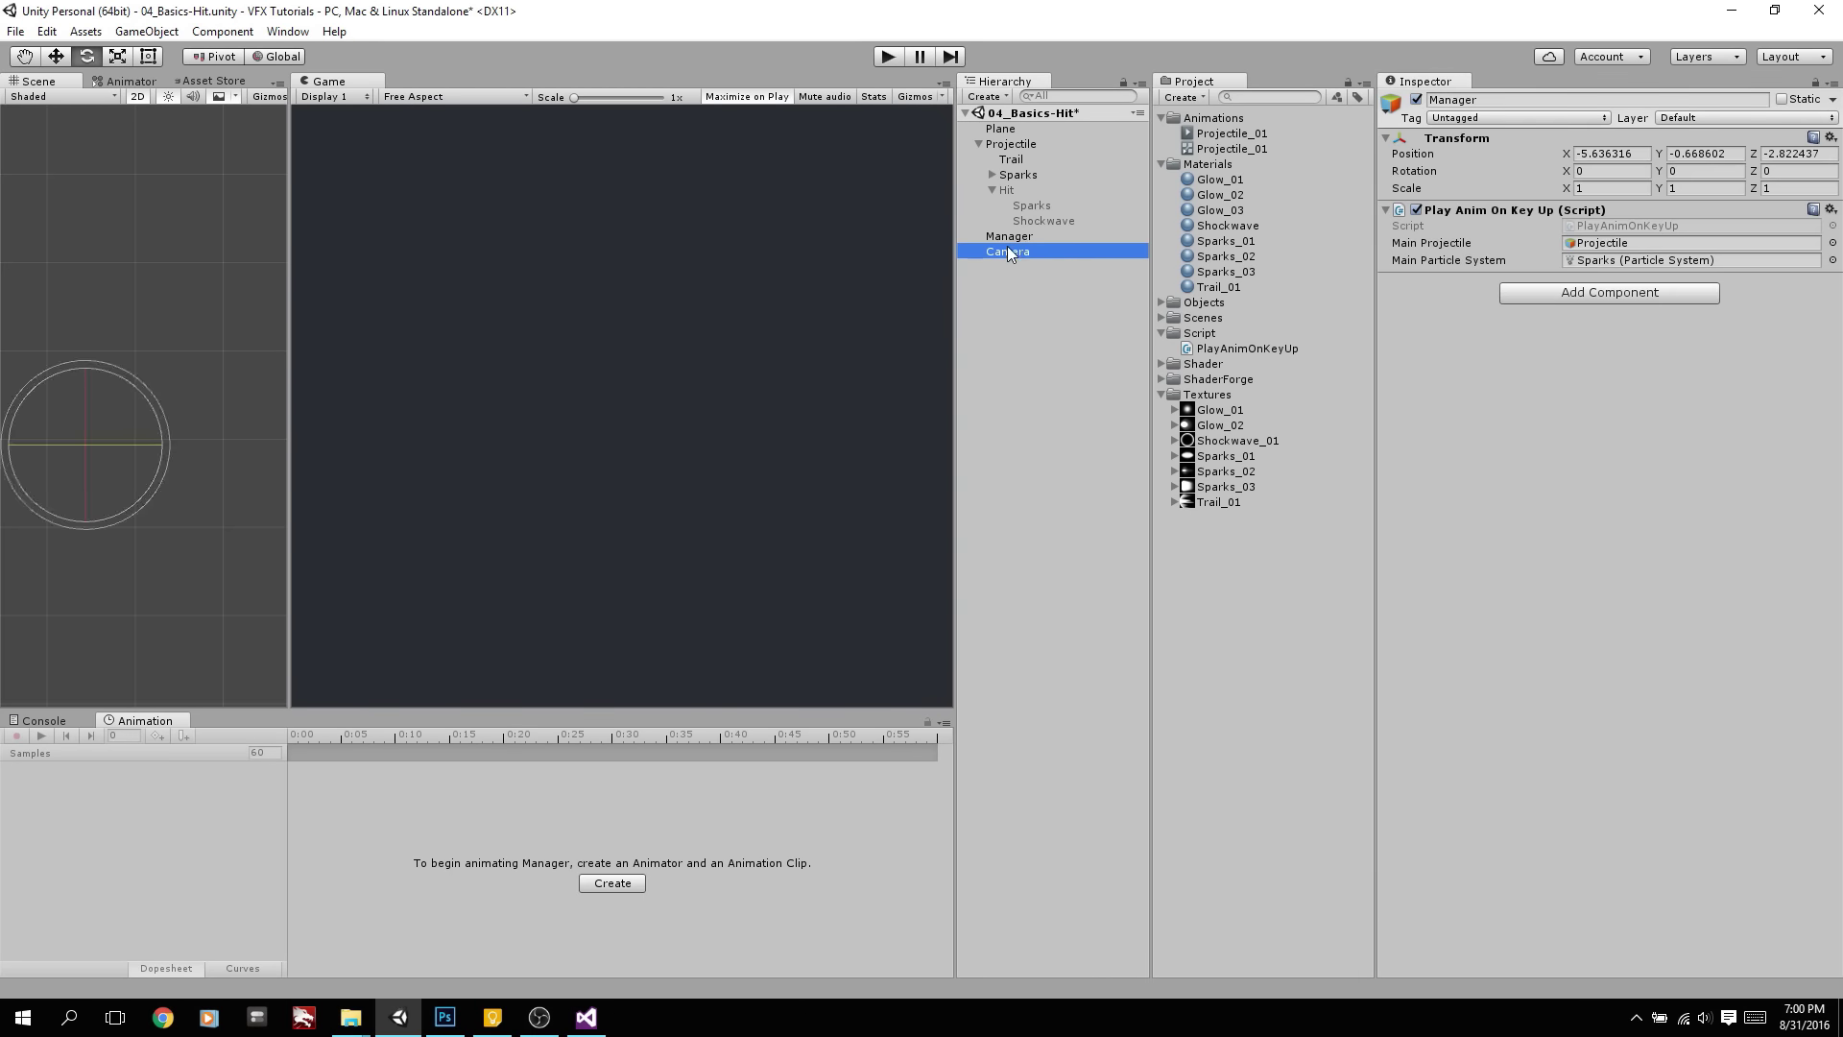
pyautogui.rightClick(1478, 141)
pyautogui.click(1483, 268)
pyautogui.click(1048, 271)
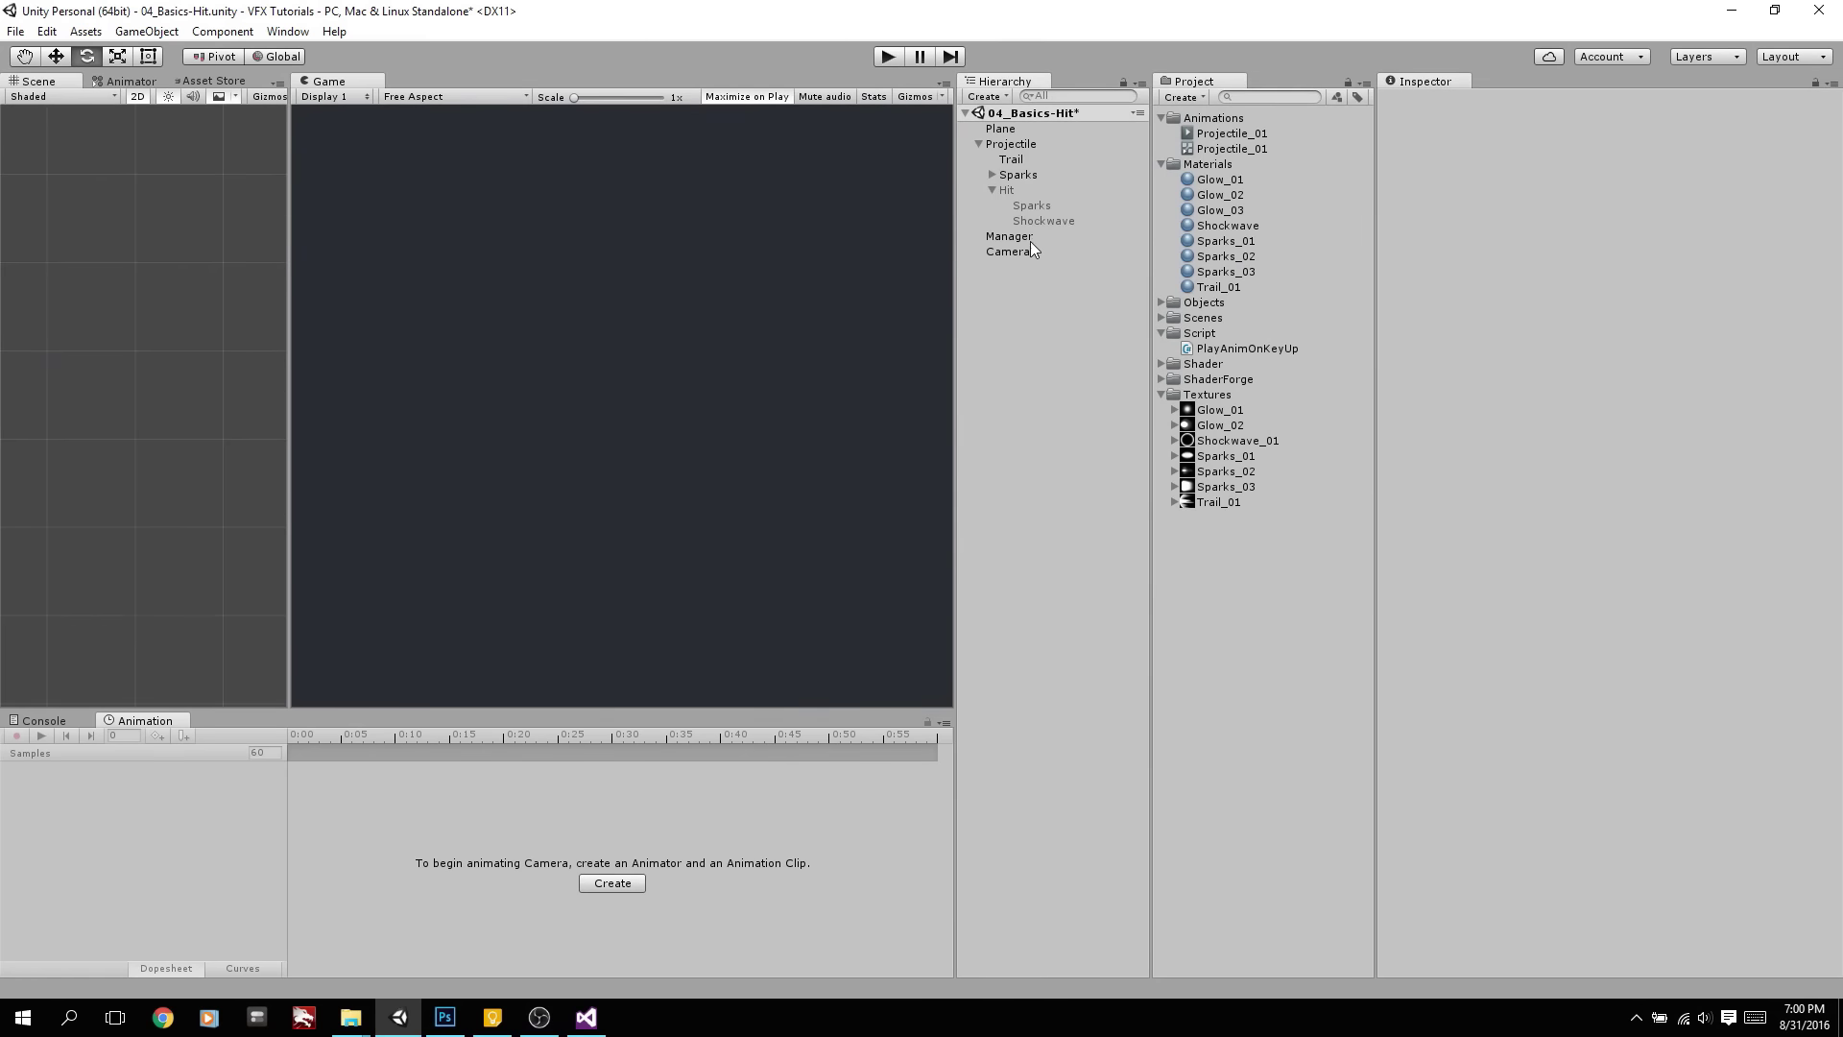
# Play the scene and fire the projectile to check the hit from the adjusted camera angle
pyautogui.click(884, 56)
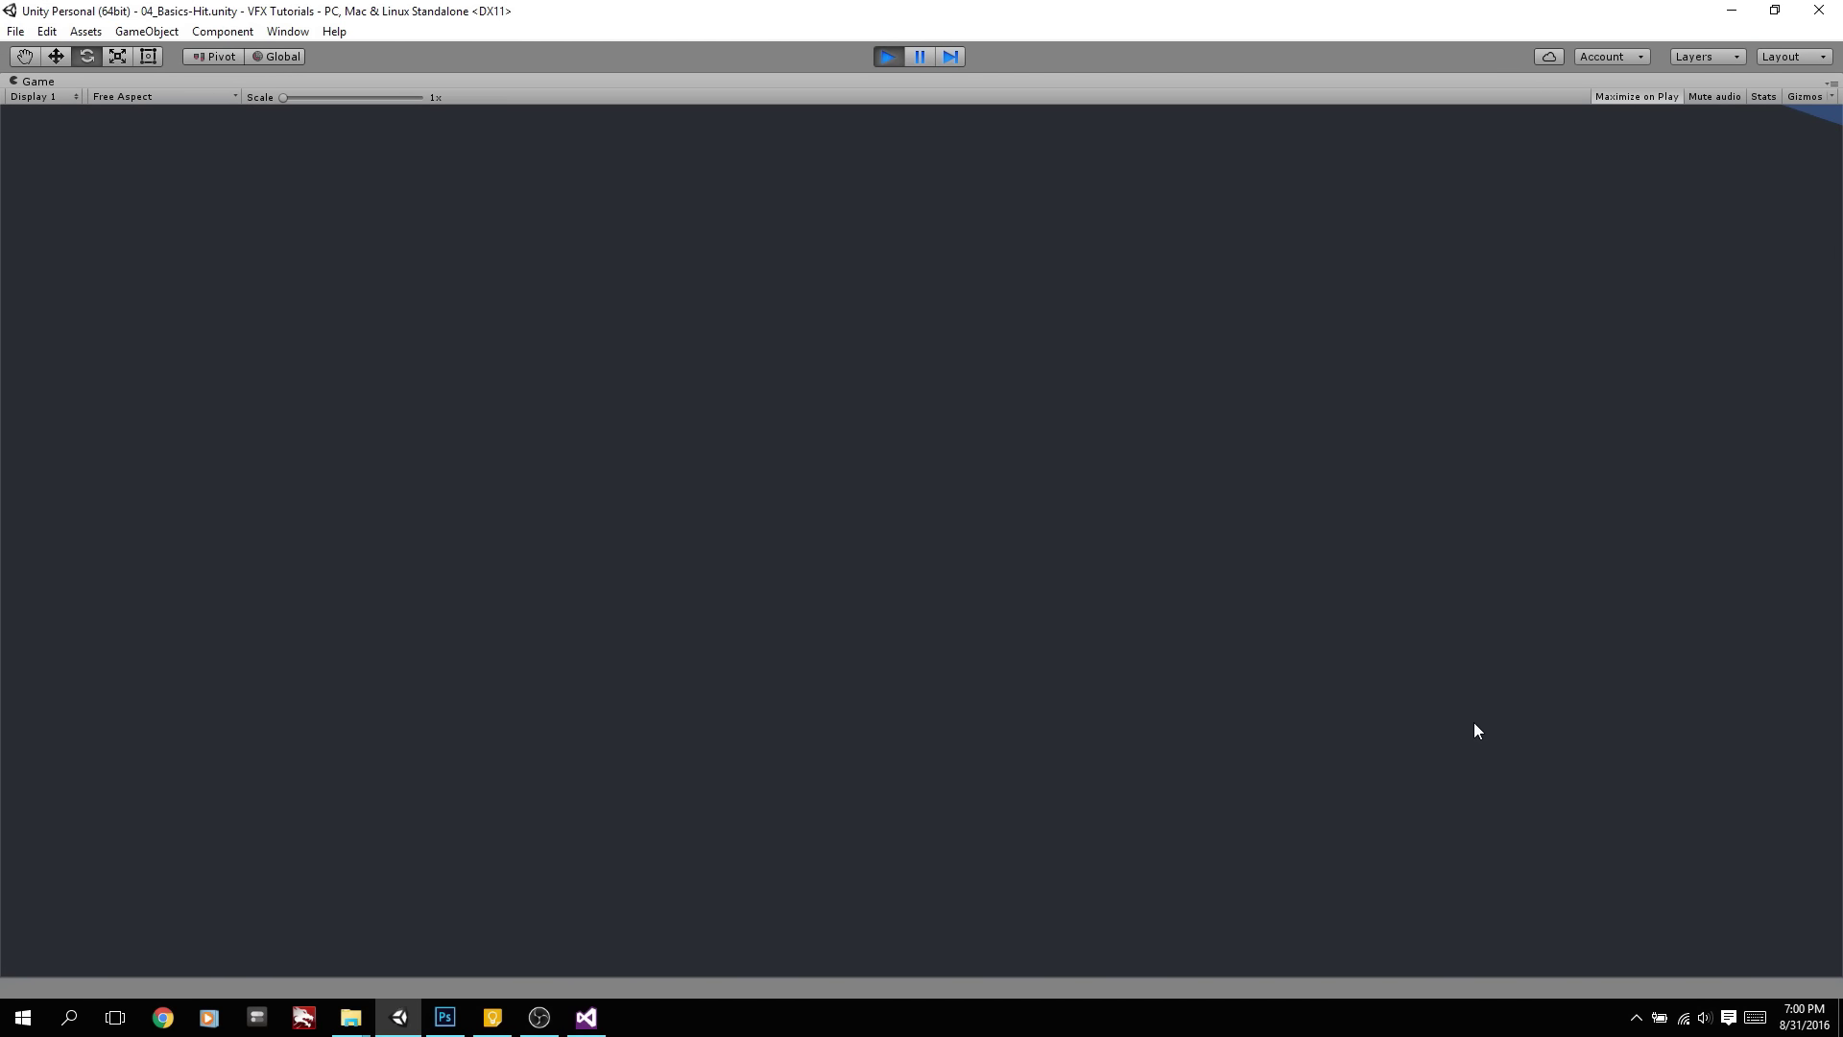
pyautogui.press('space')
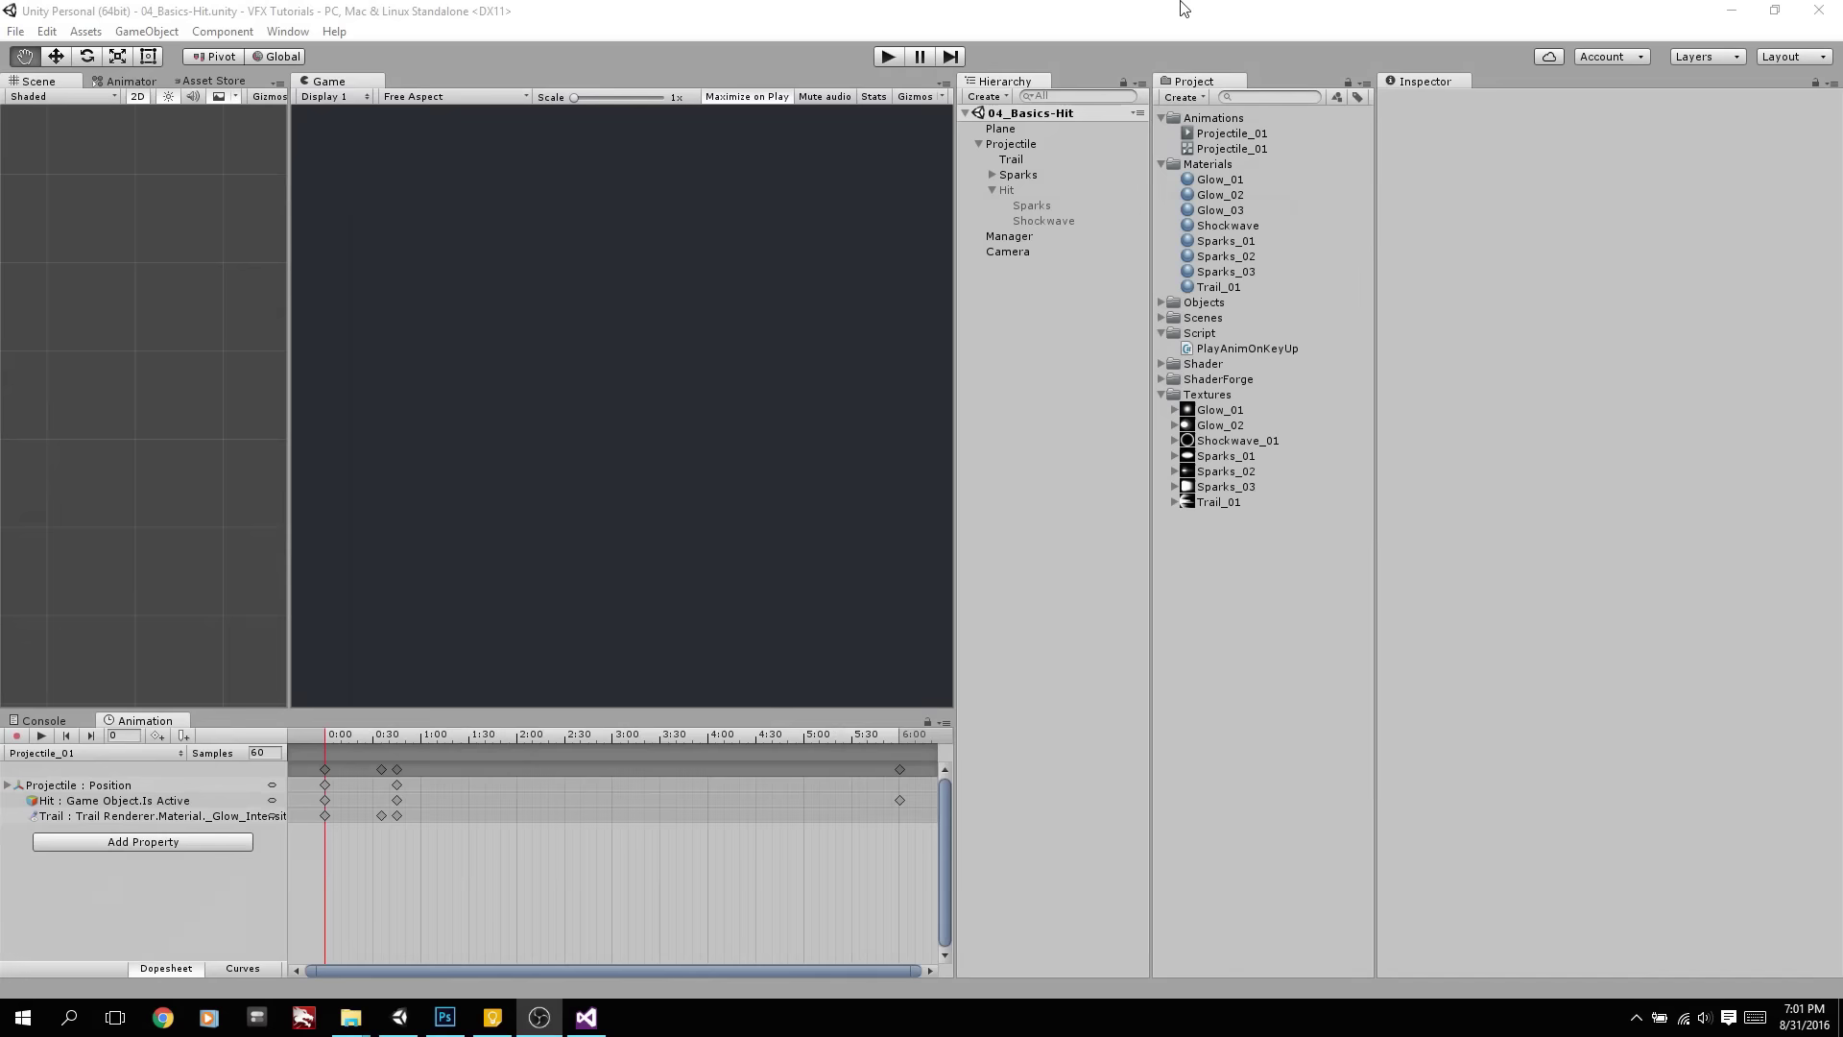
pyautogui.click(1030, 515)
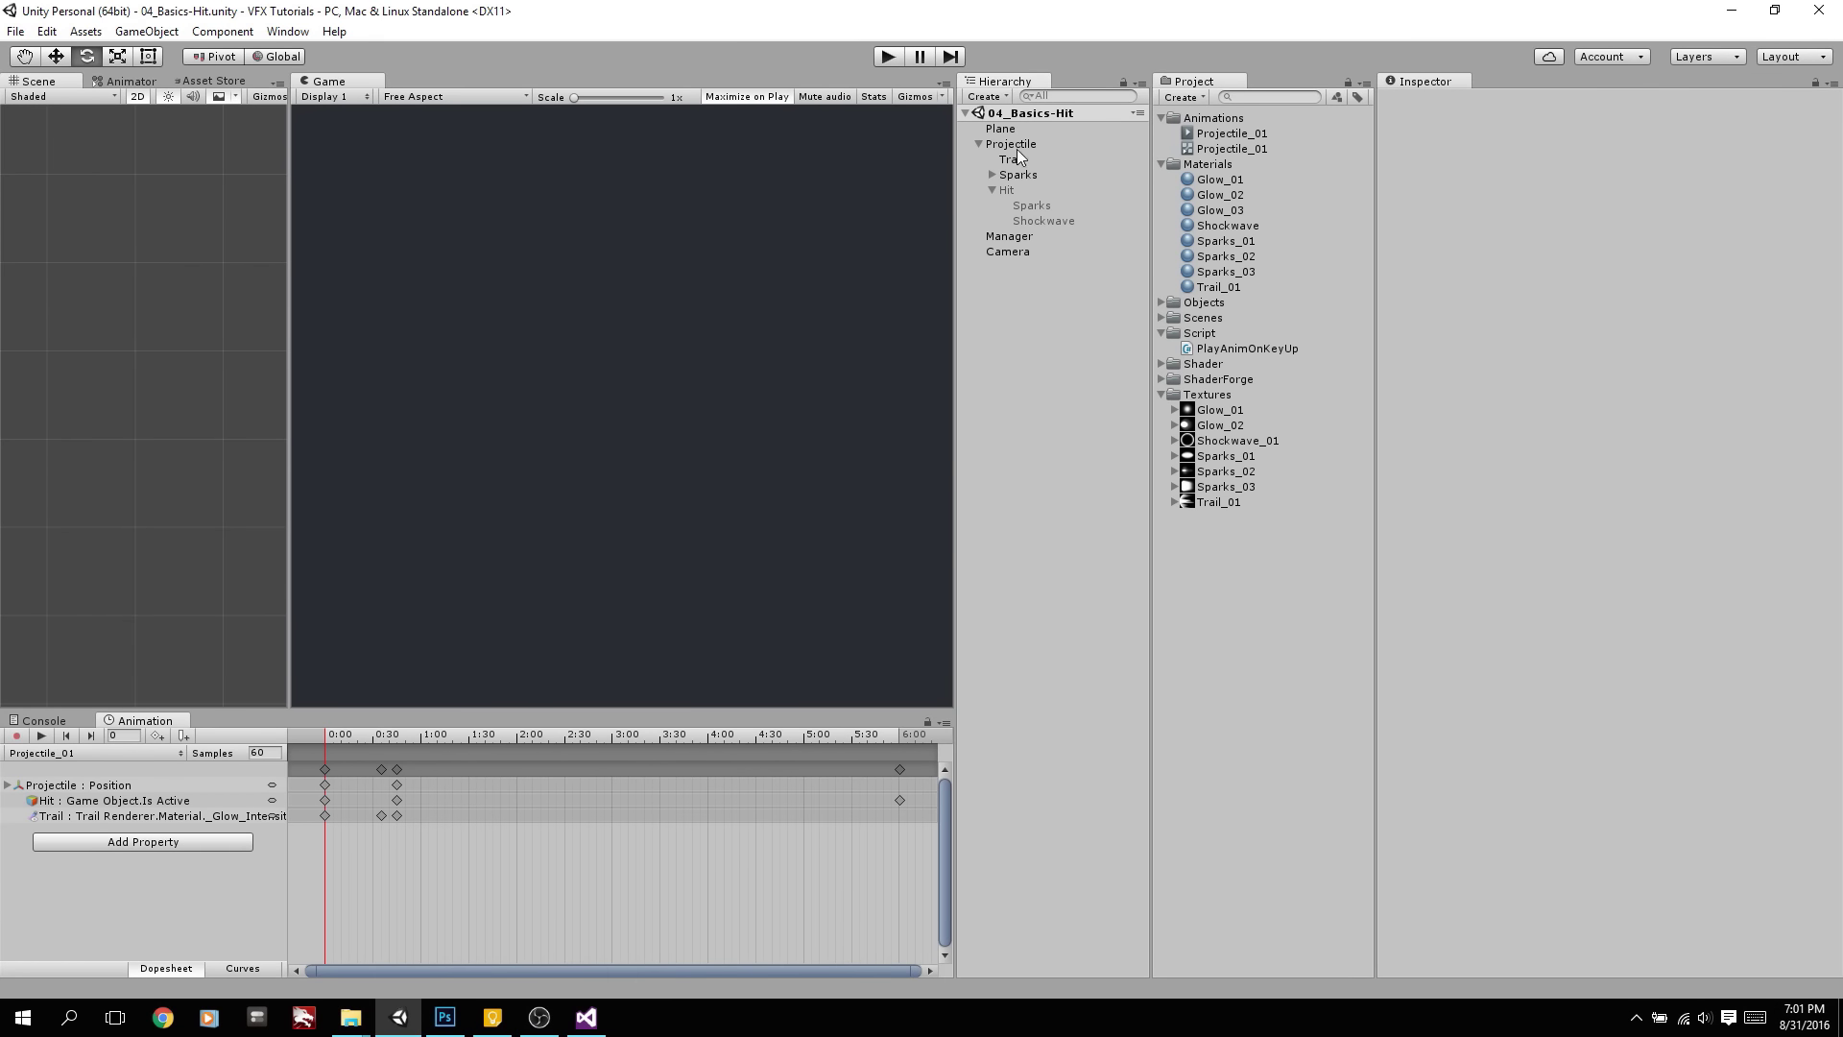
# Set the Hit particle system's Start Size to 5, activate Hit, and widen the Scene view for previewing it
pyautogui.click(1017, 187)
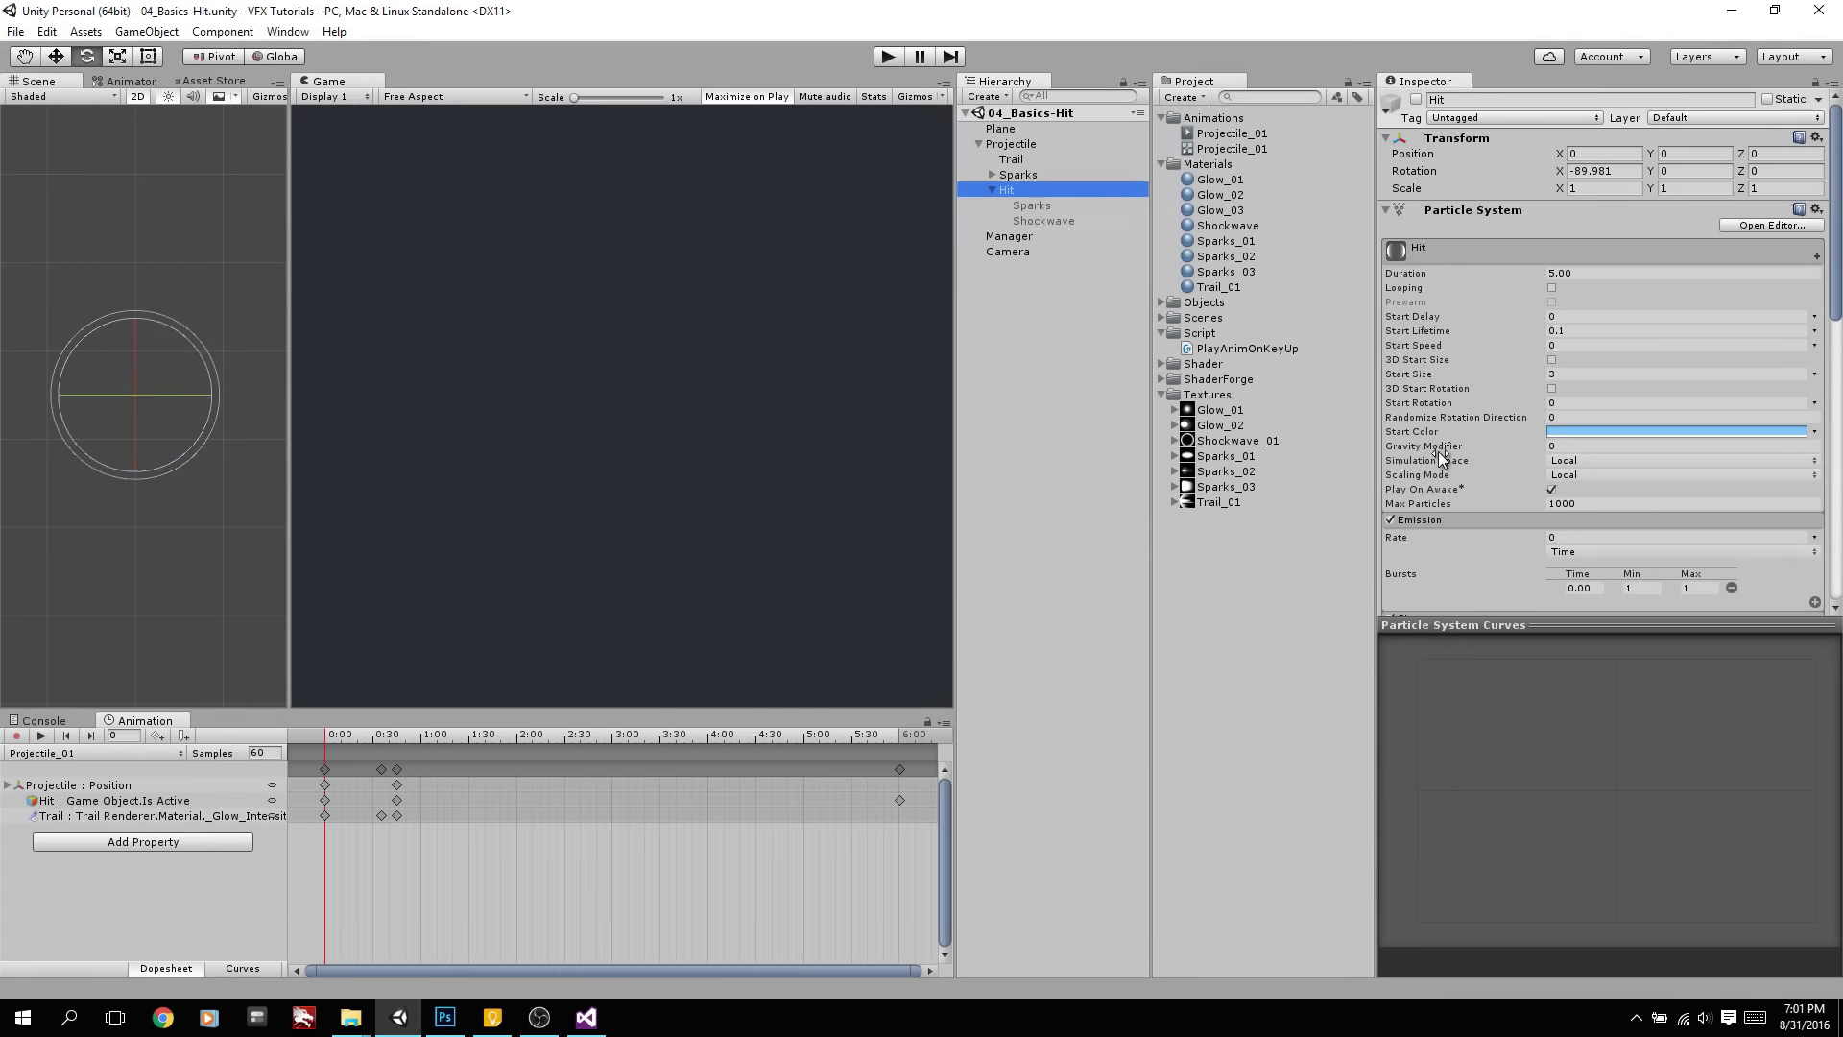
pyautogui.click(1603, 374)
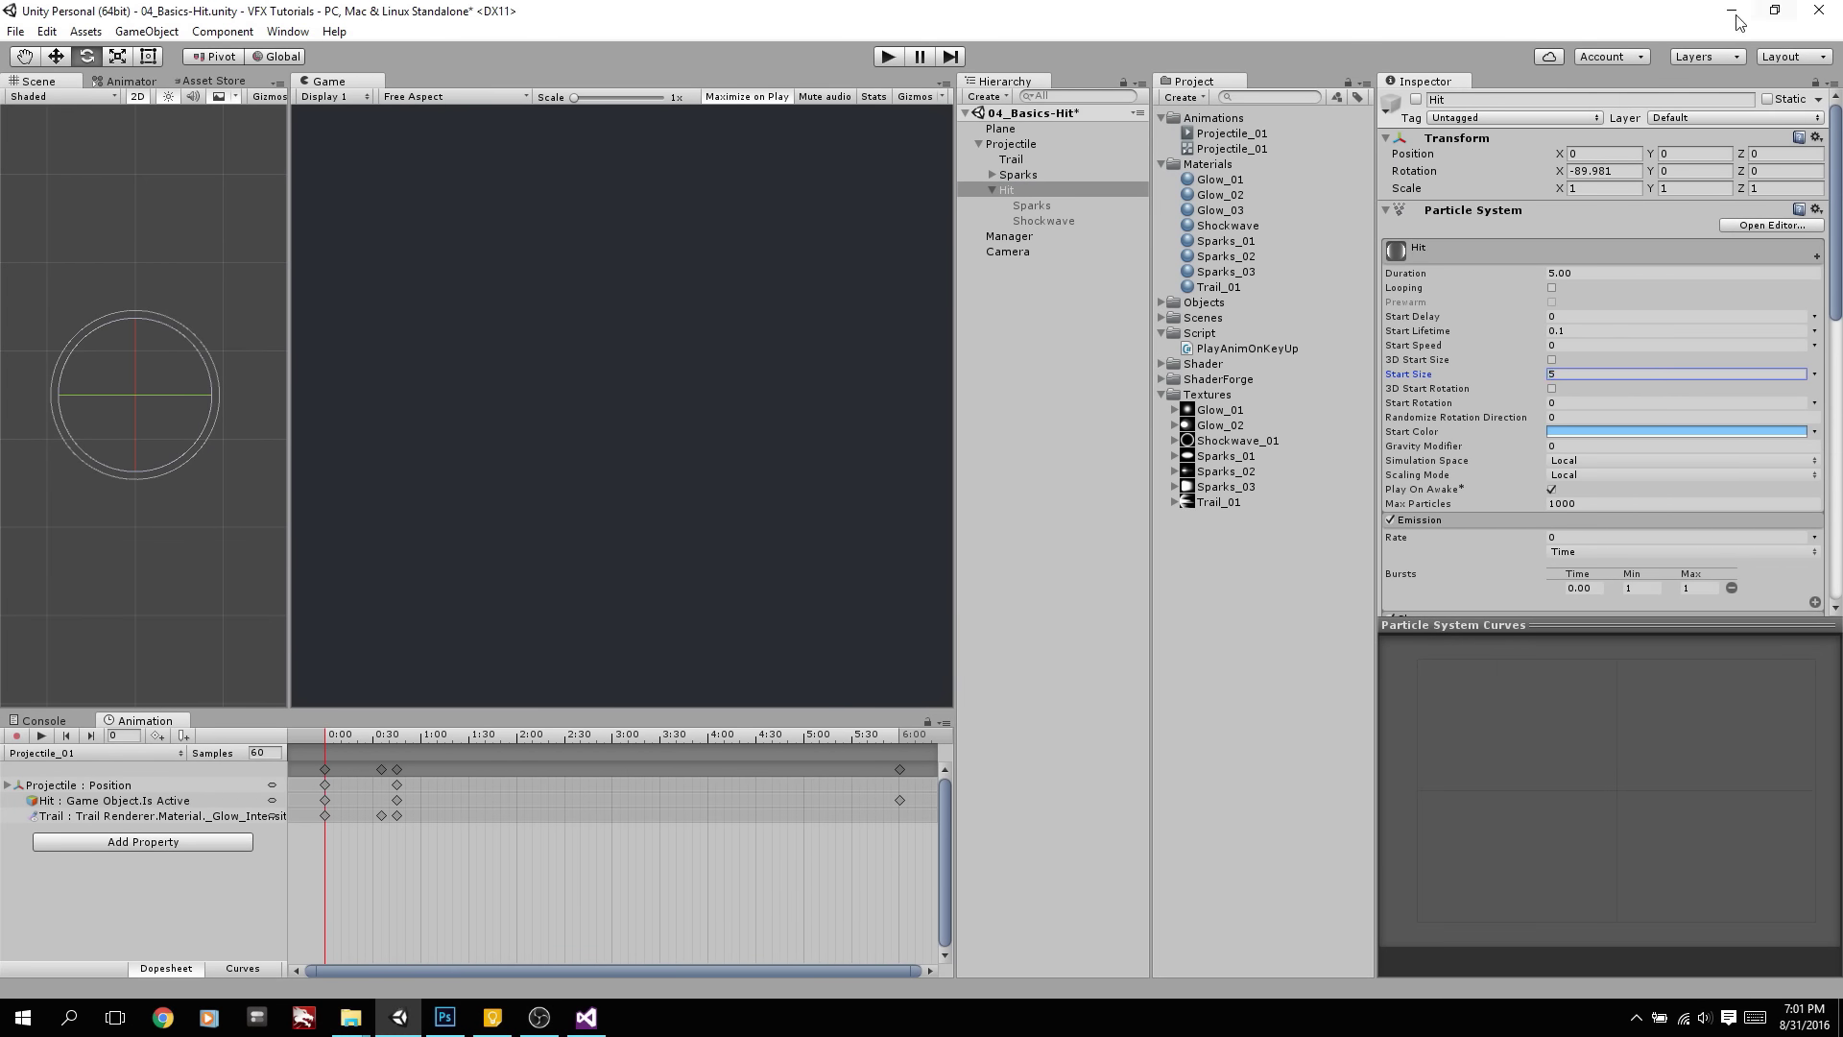
pyautogui.click(1415, 99)
pyautogui.moveTo(289, 363); pyautogui.dragTo(447, 365)
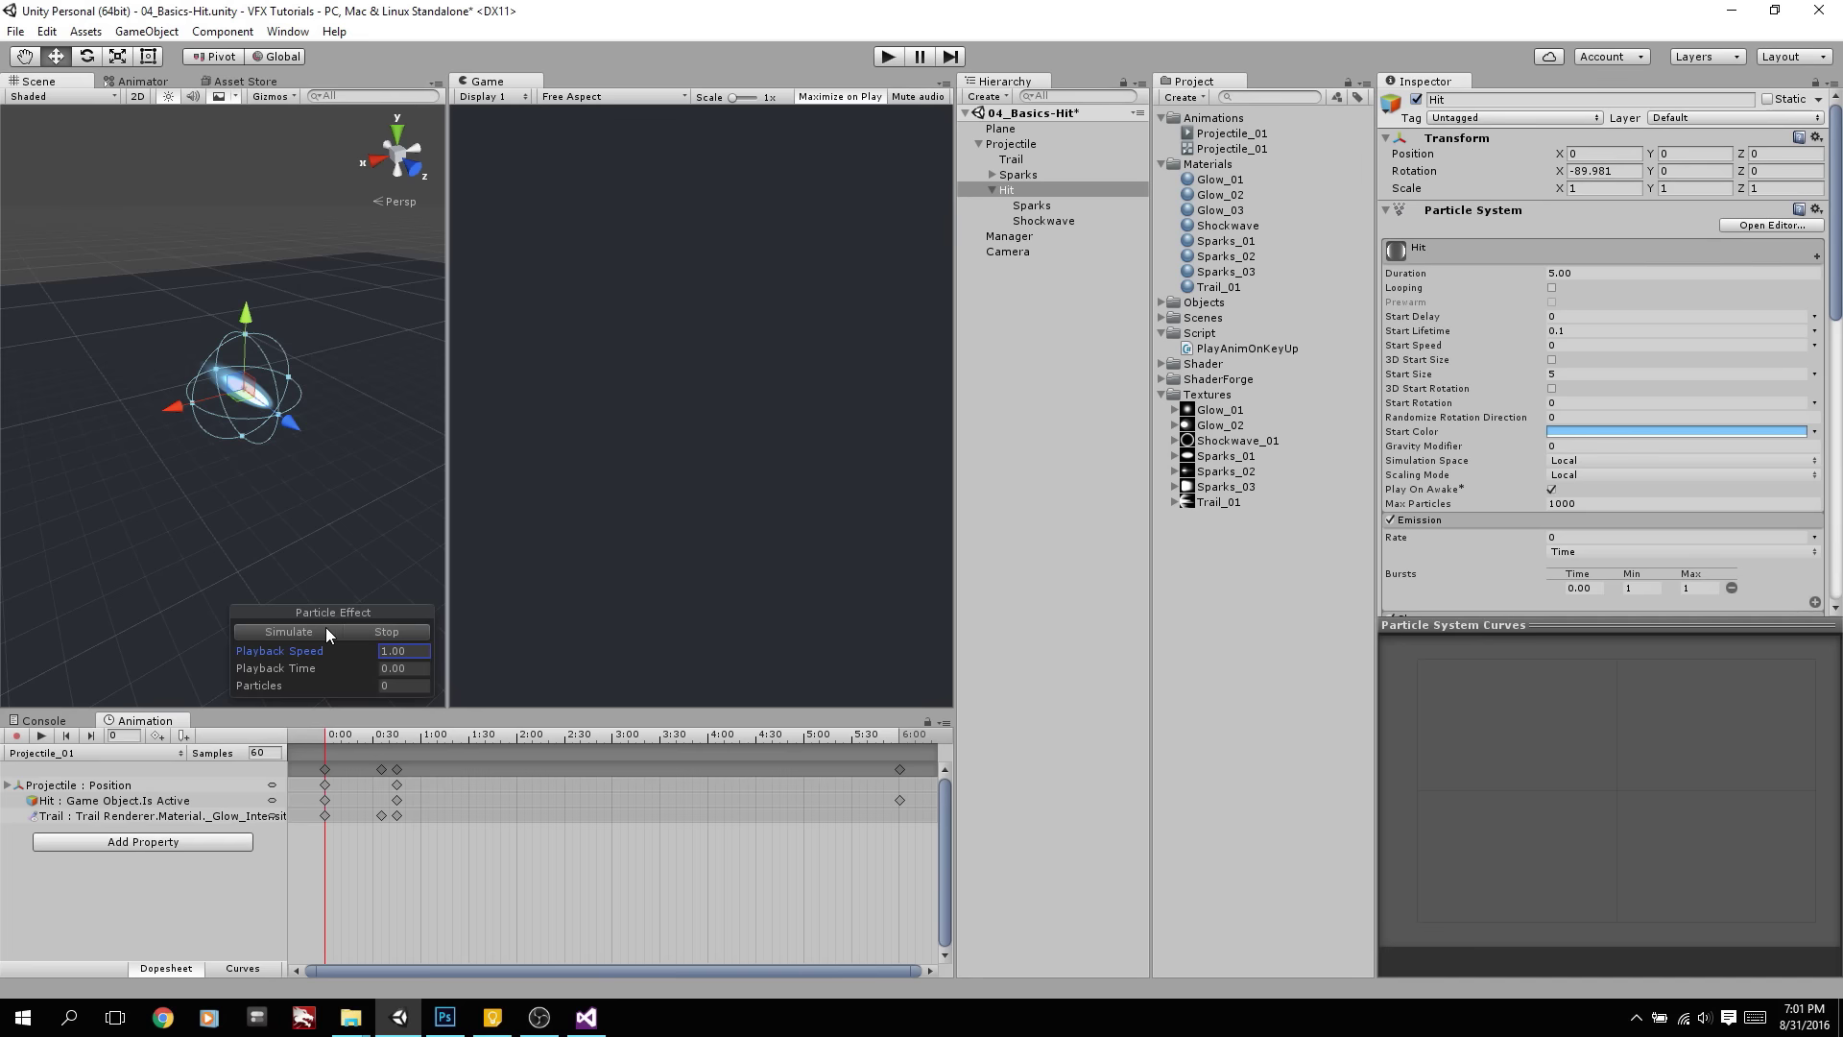
# Simulate the Hit effect, select its child Sparks system, and pause the replay while the burst is expanding
pyautogui.click(325, 631)
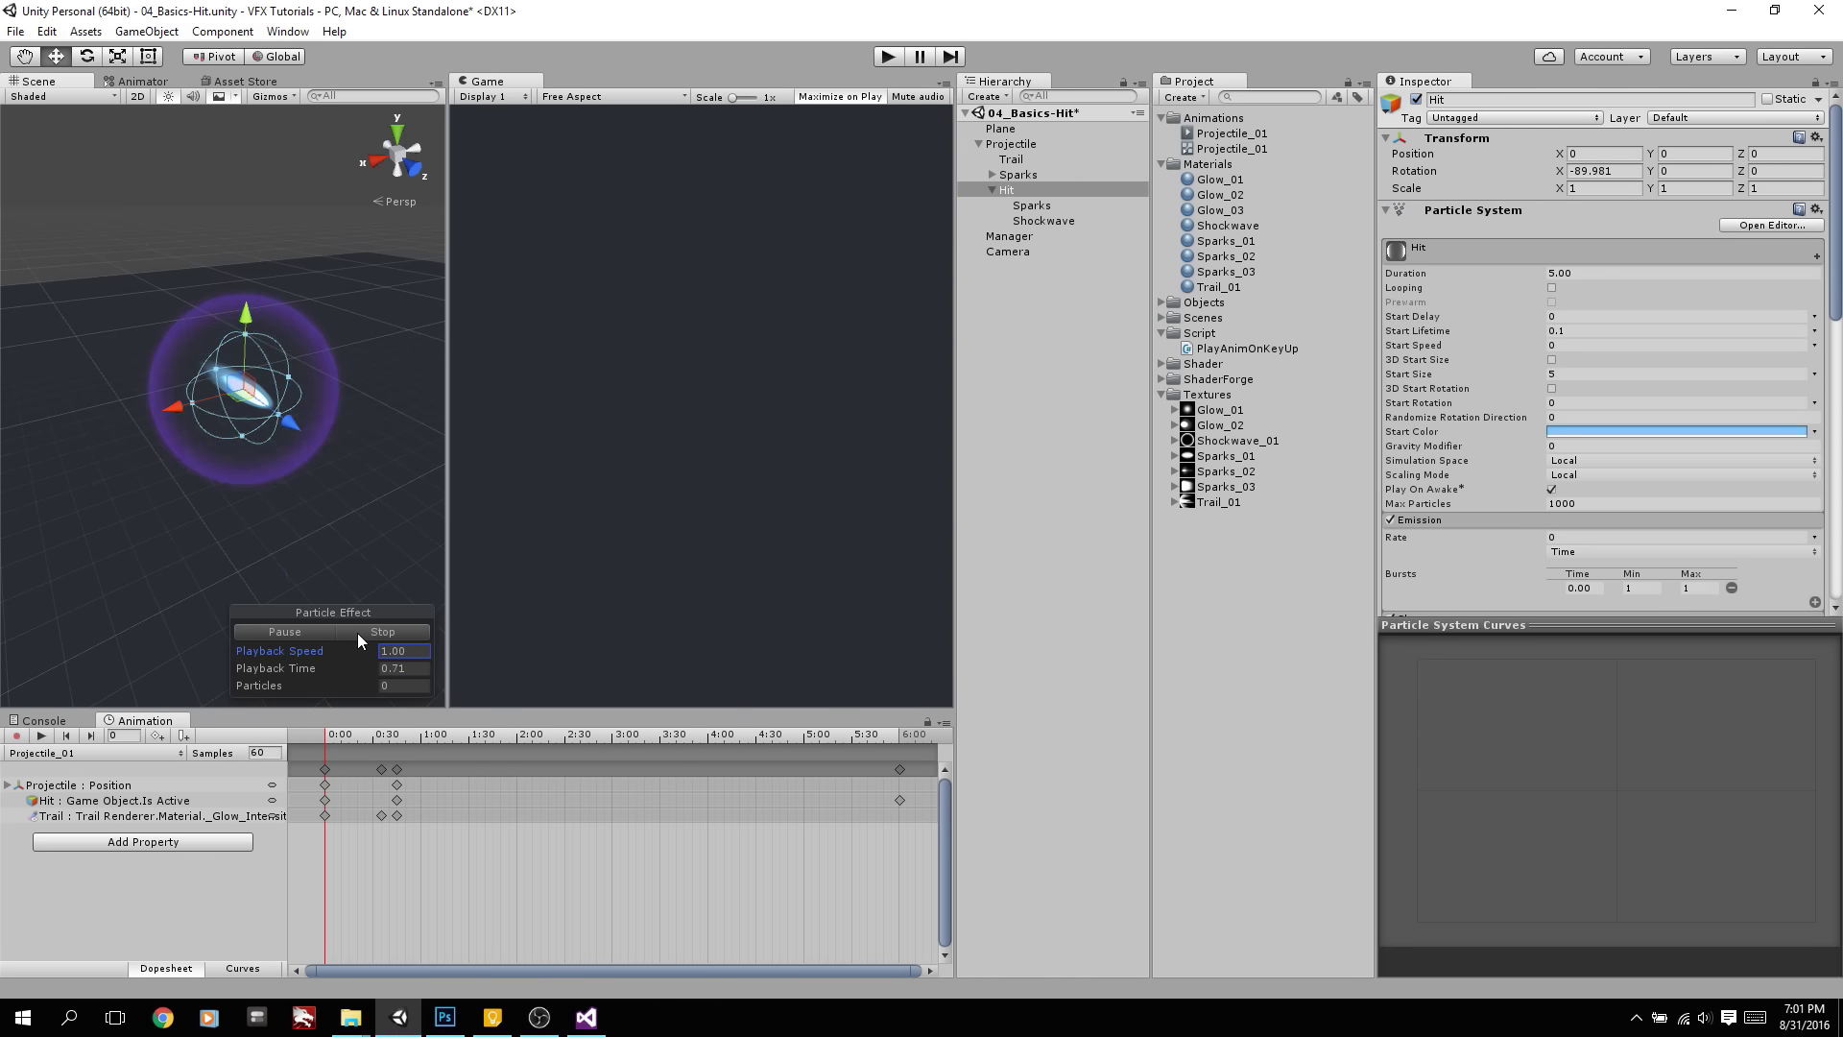
pyautogui.click(315, 631)
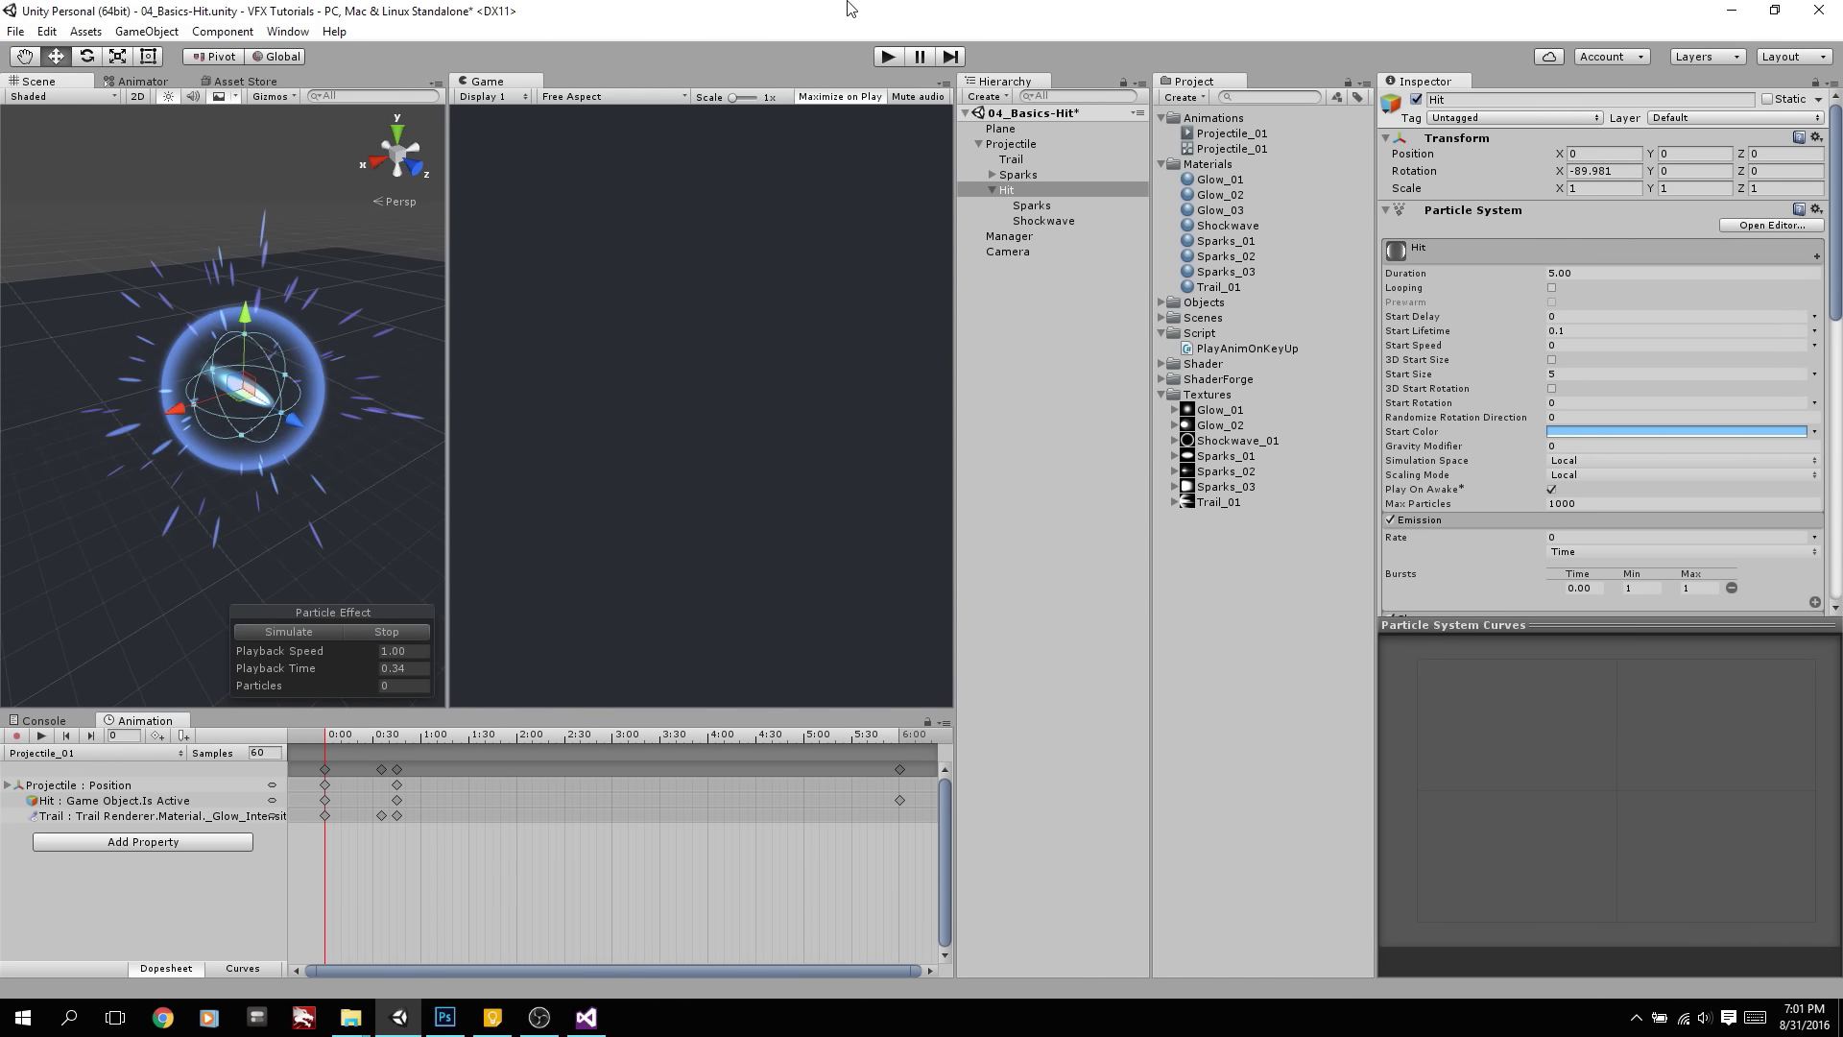
pyautogui.click(1032, 204)
pyautogui.click(349, 643)
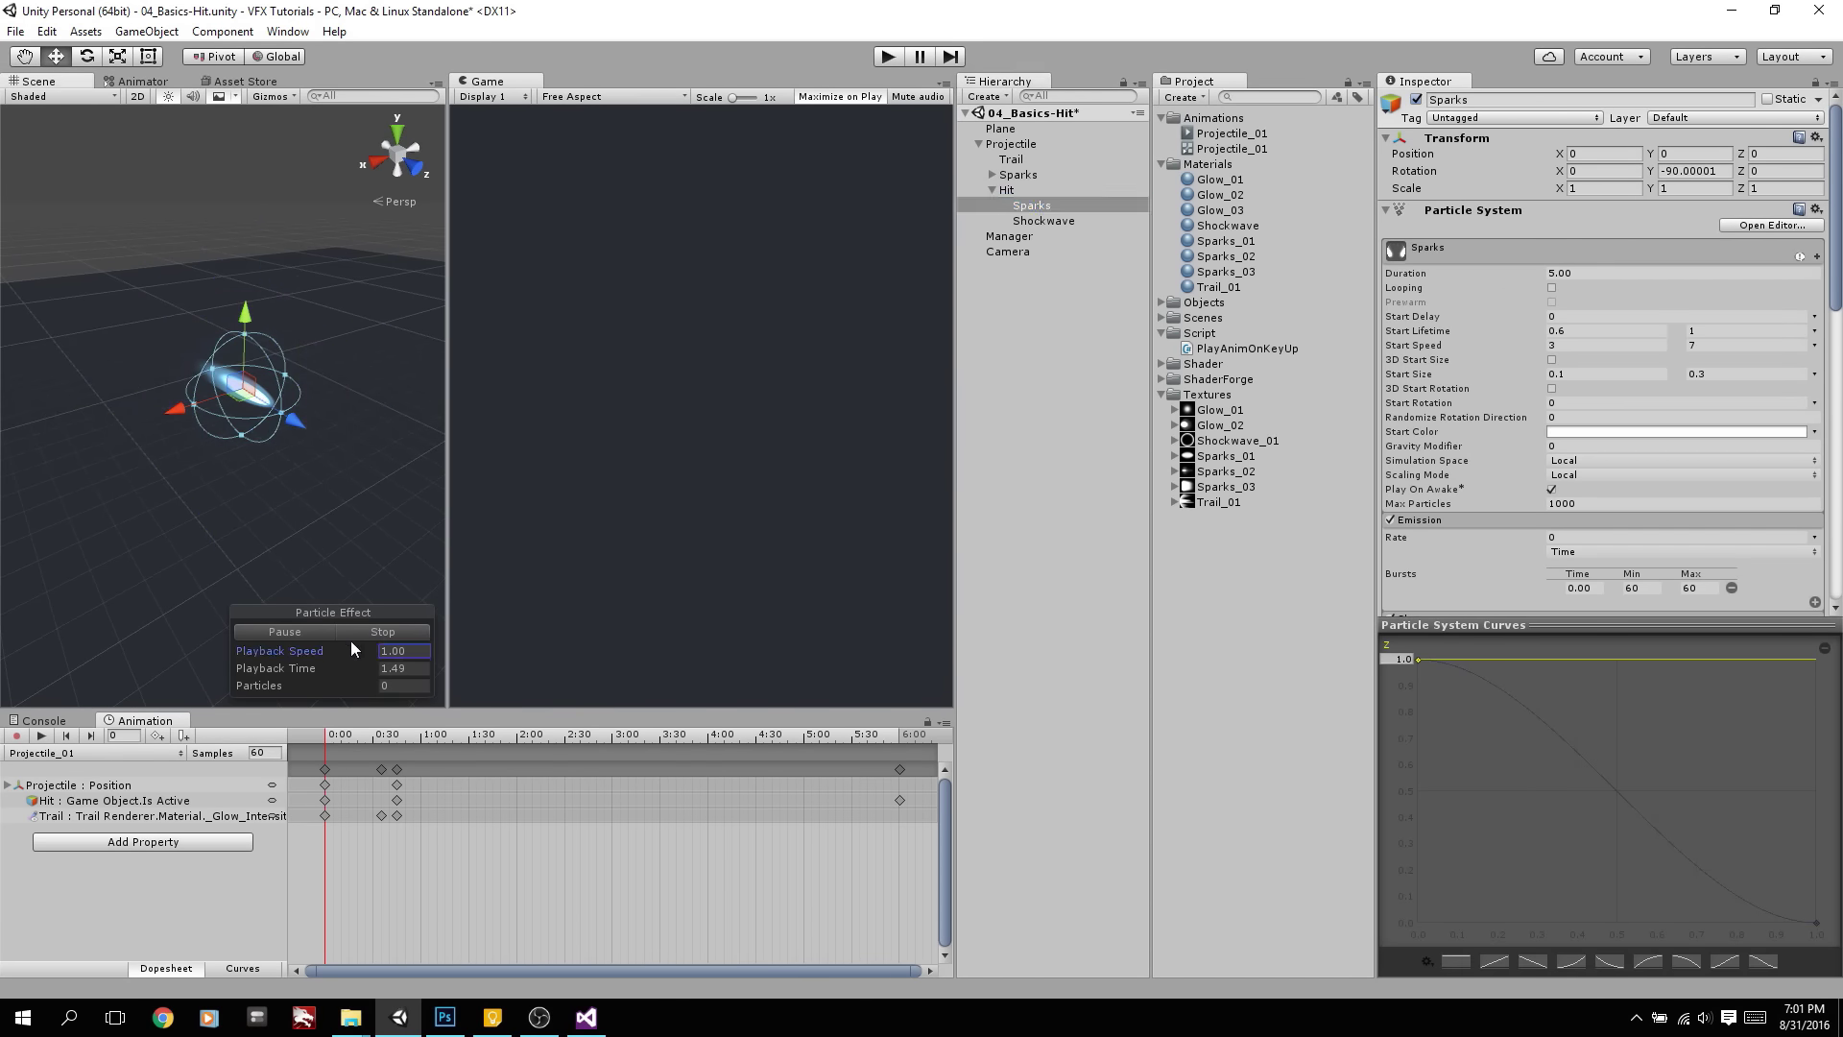
pyautogui.click(328, 630)
# Set the renderer Speed Scale of Hit's Sparks to 0.15 and replay the effect simulation
pyautogui.scroll(-10, 1630, 413)
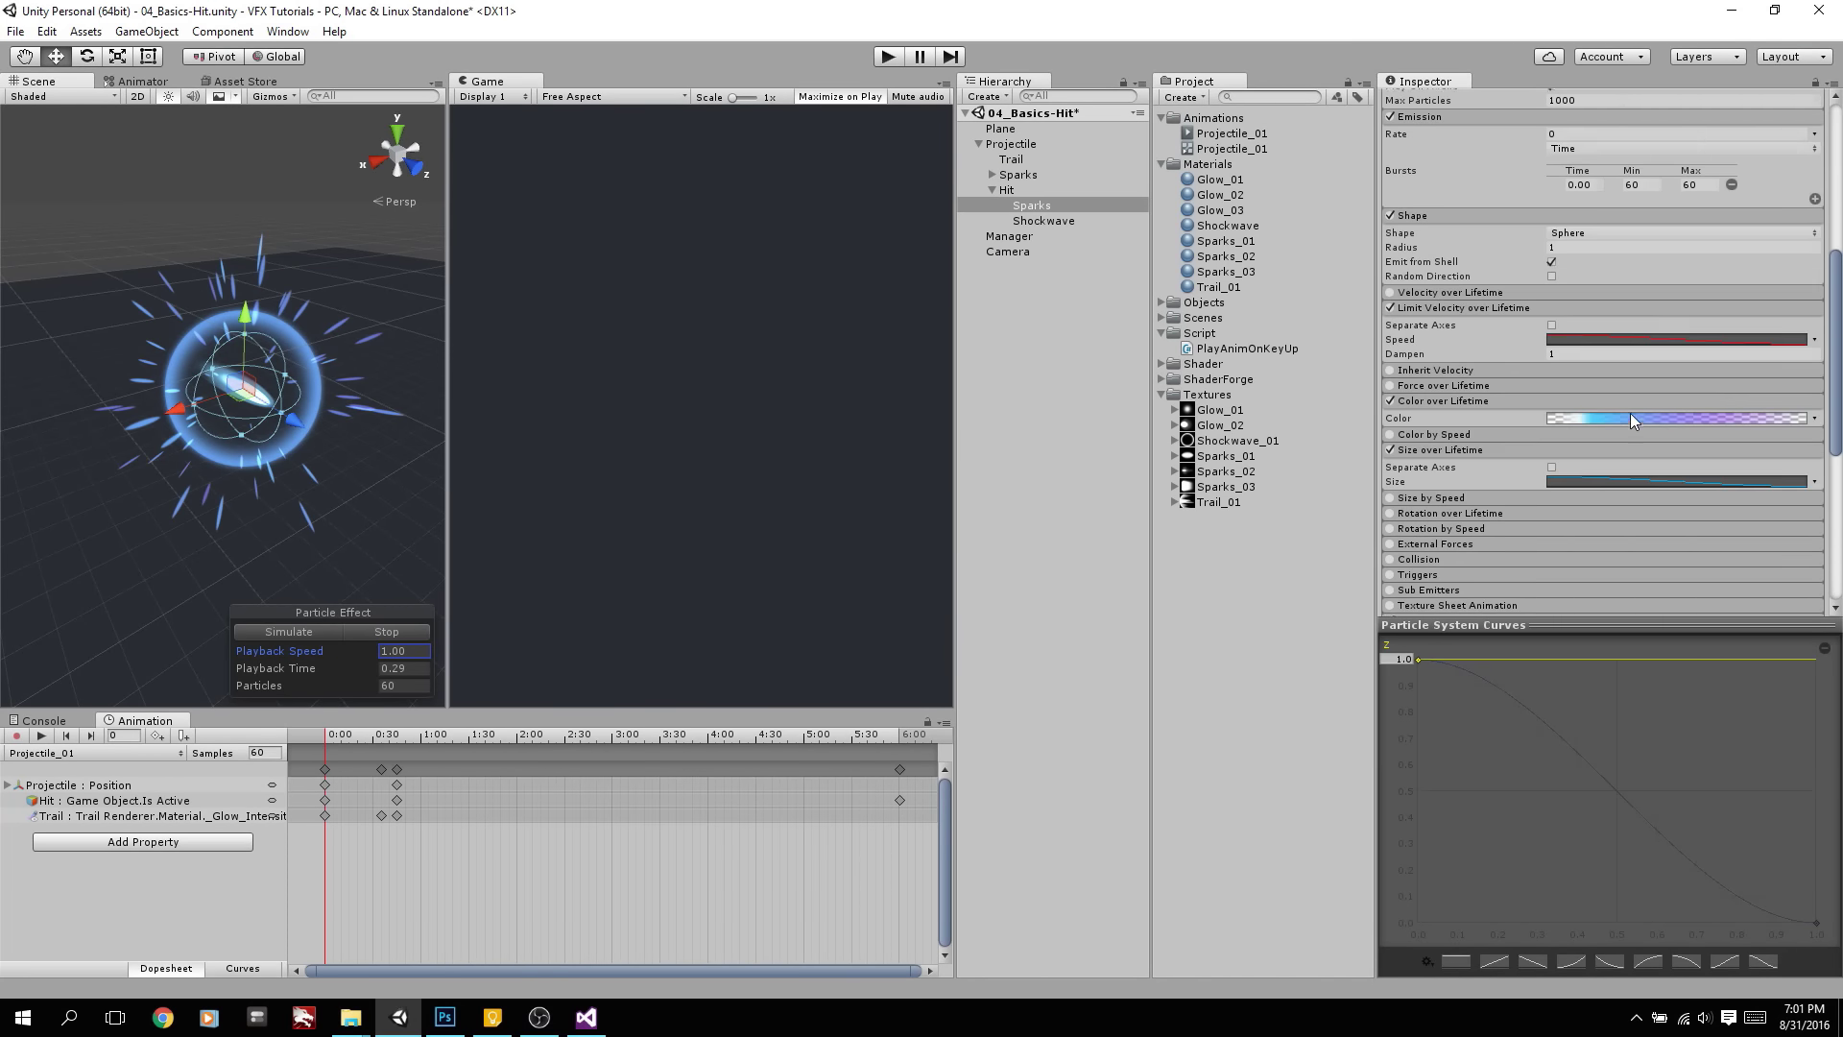
pyautogui.click(1584, 271)
pyautogui.write('.1')
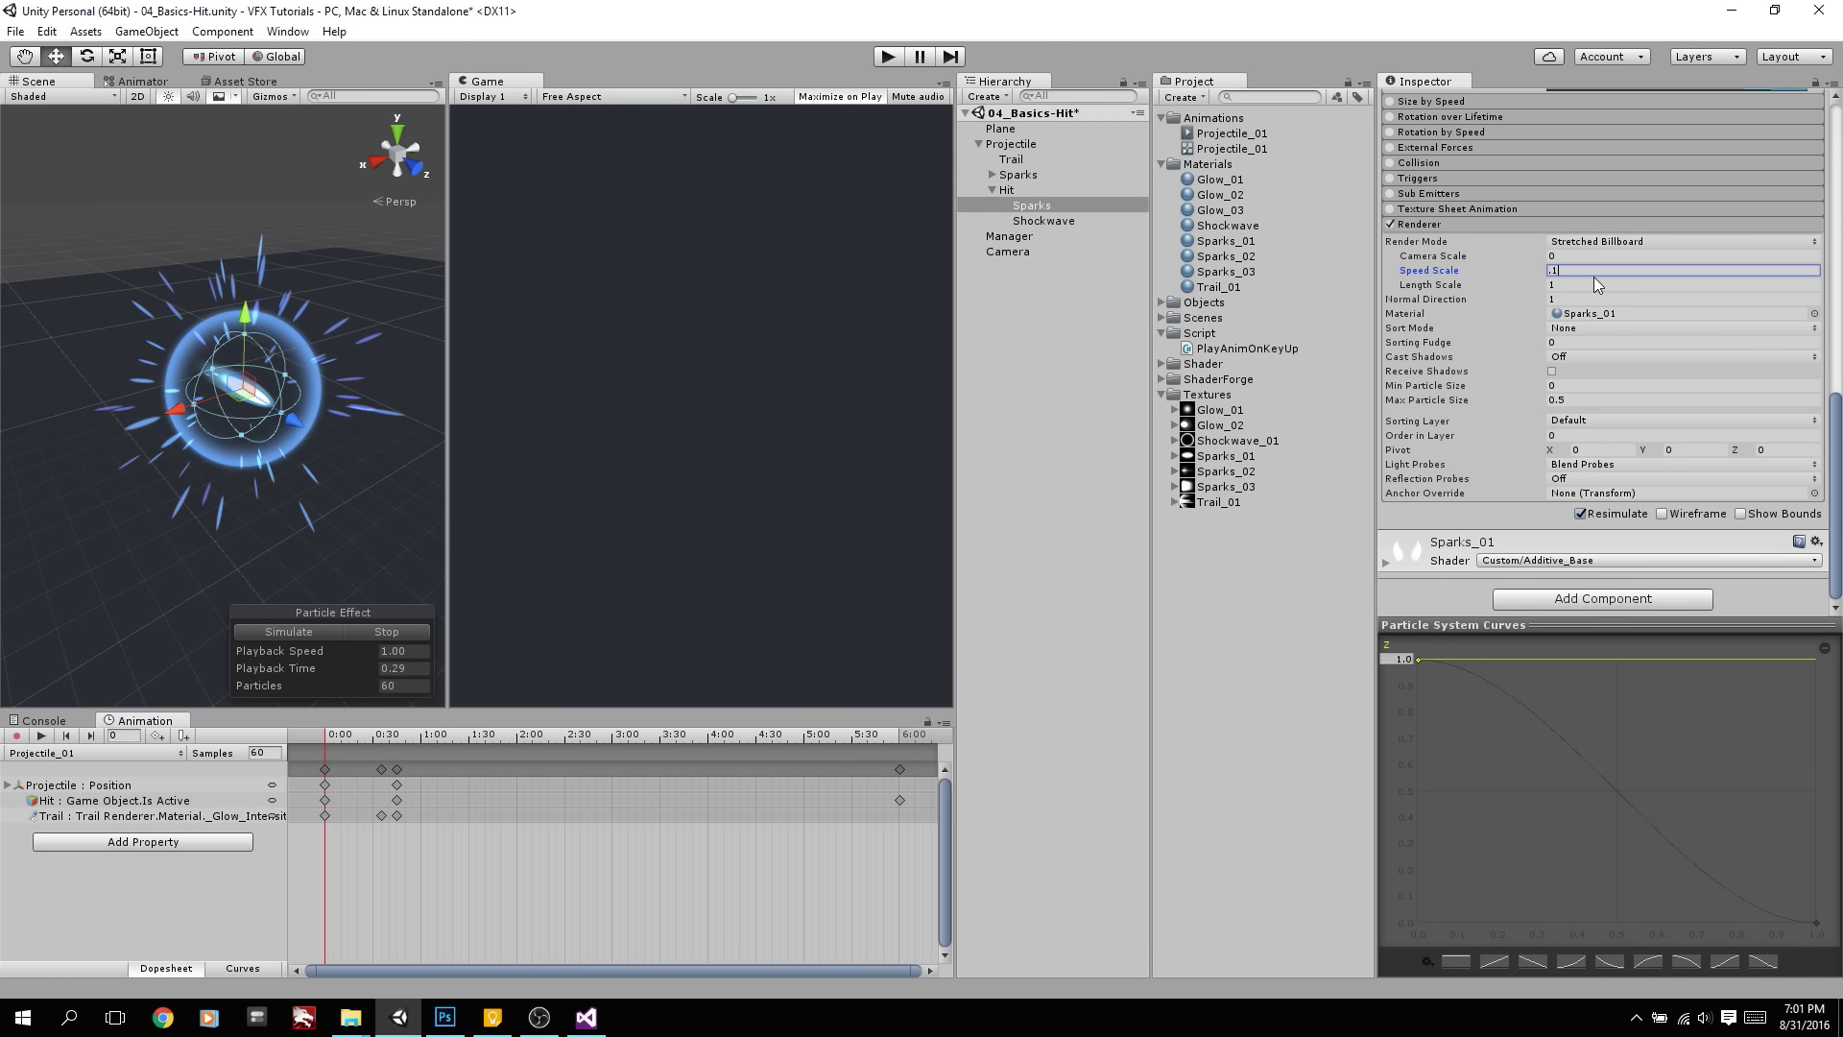
pyautogui.write('5')
pyautogui.press('Return')
pyautogui.click(384, 621)
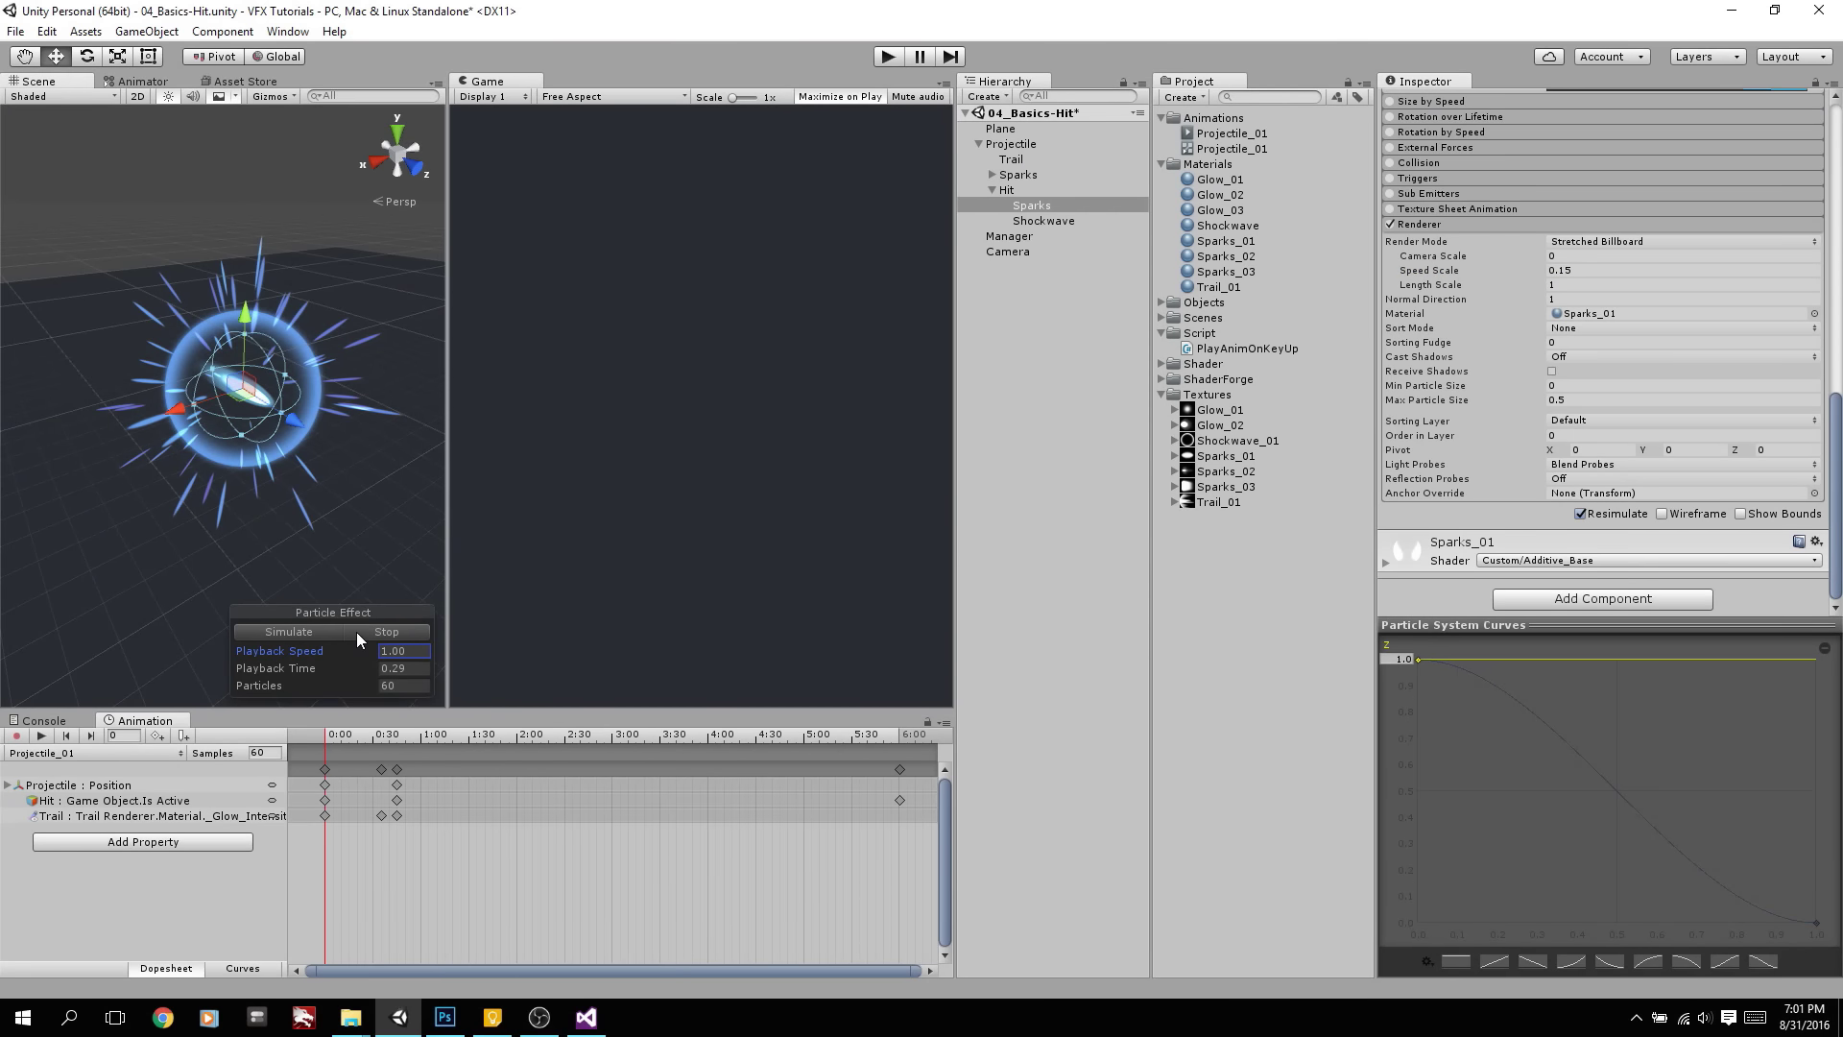
pyautogui.click(355, 632)
pyautogui.click(321, 631)
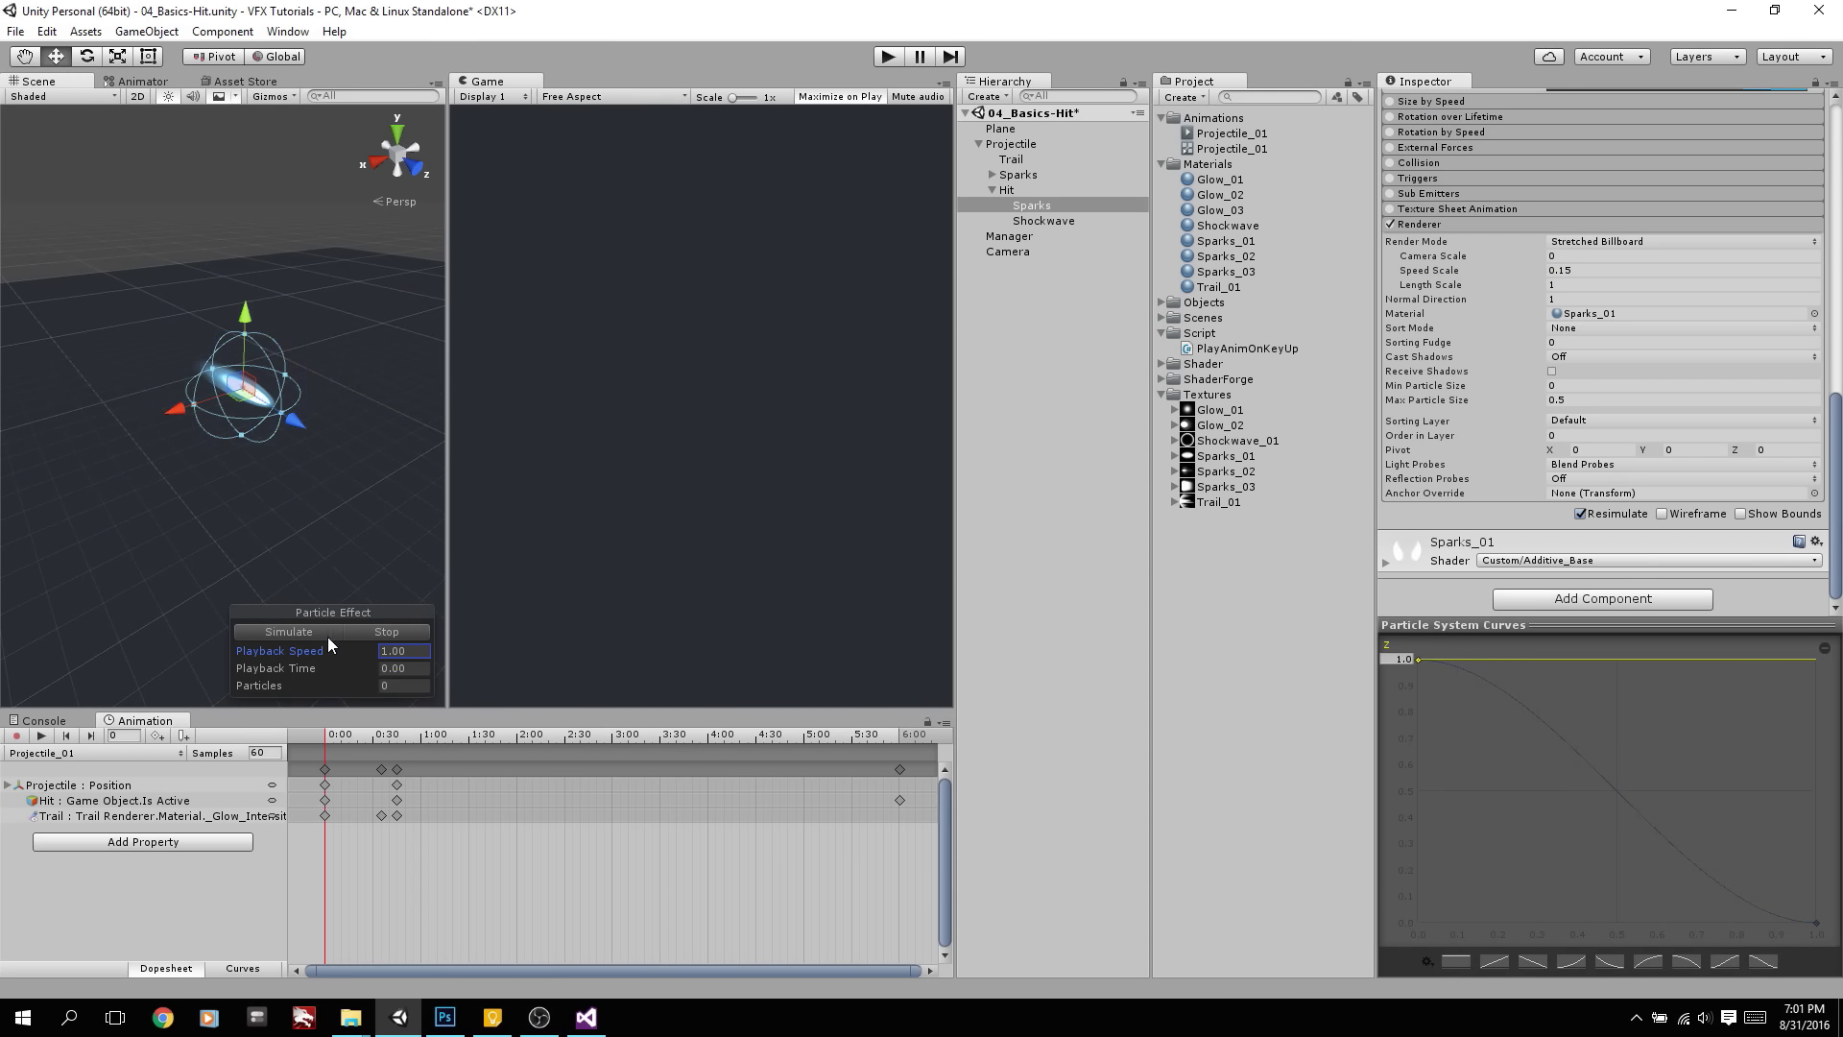
pyautogui.click(338, 637)
# Set the Start Lifetime range of Hit's Sparks to 0.5–0.8 and replay the simulation several times to check the timing
pyautogui.scroll(15, 1708, 306)
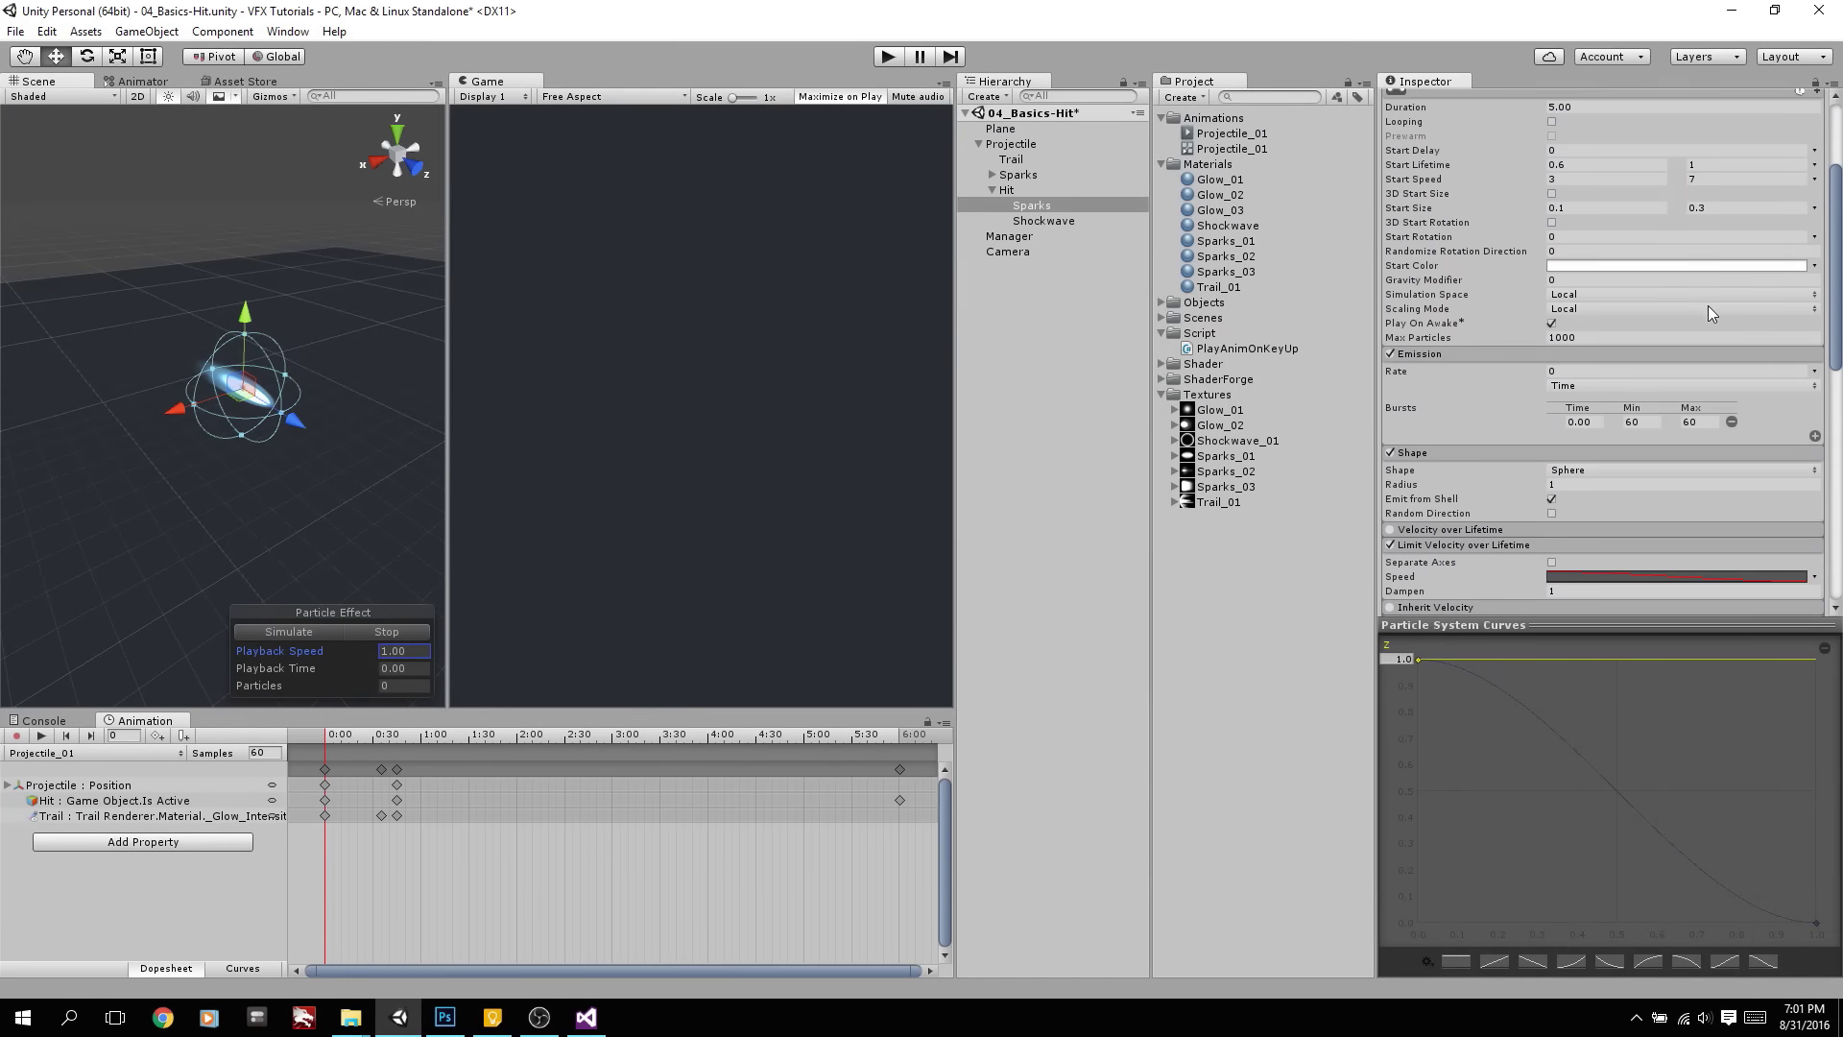
pyautogui.click(1712, 329)
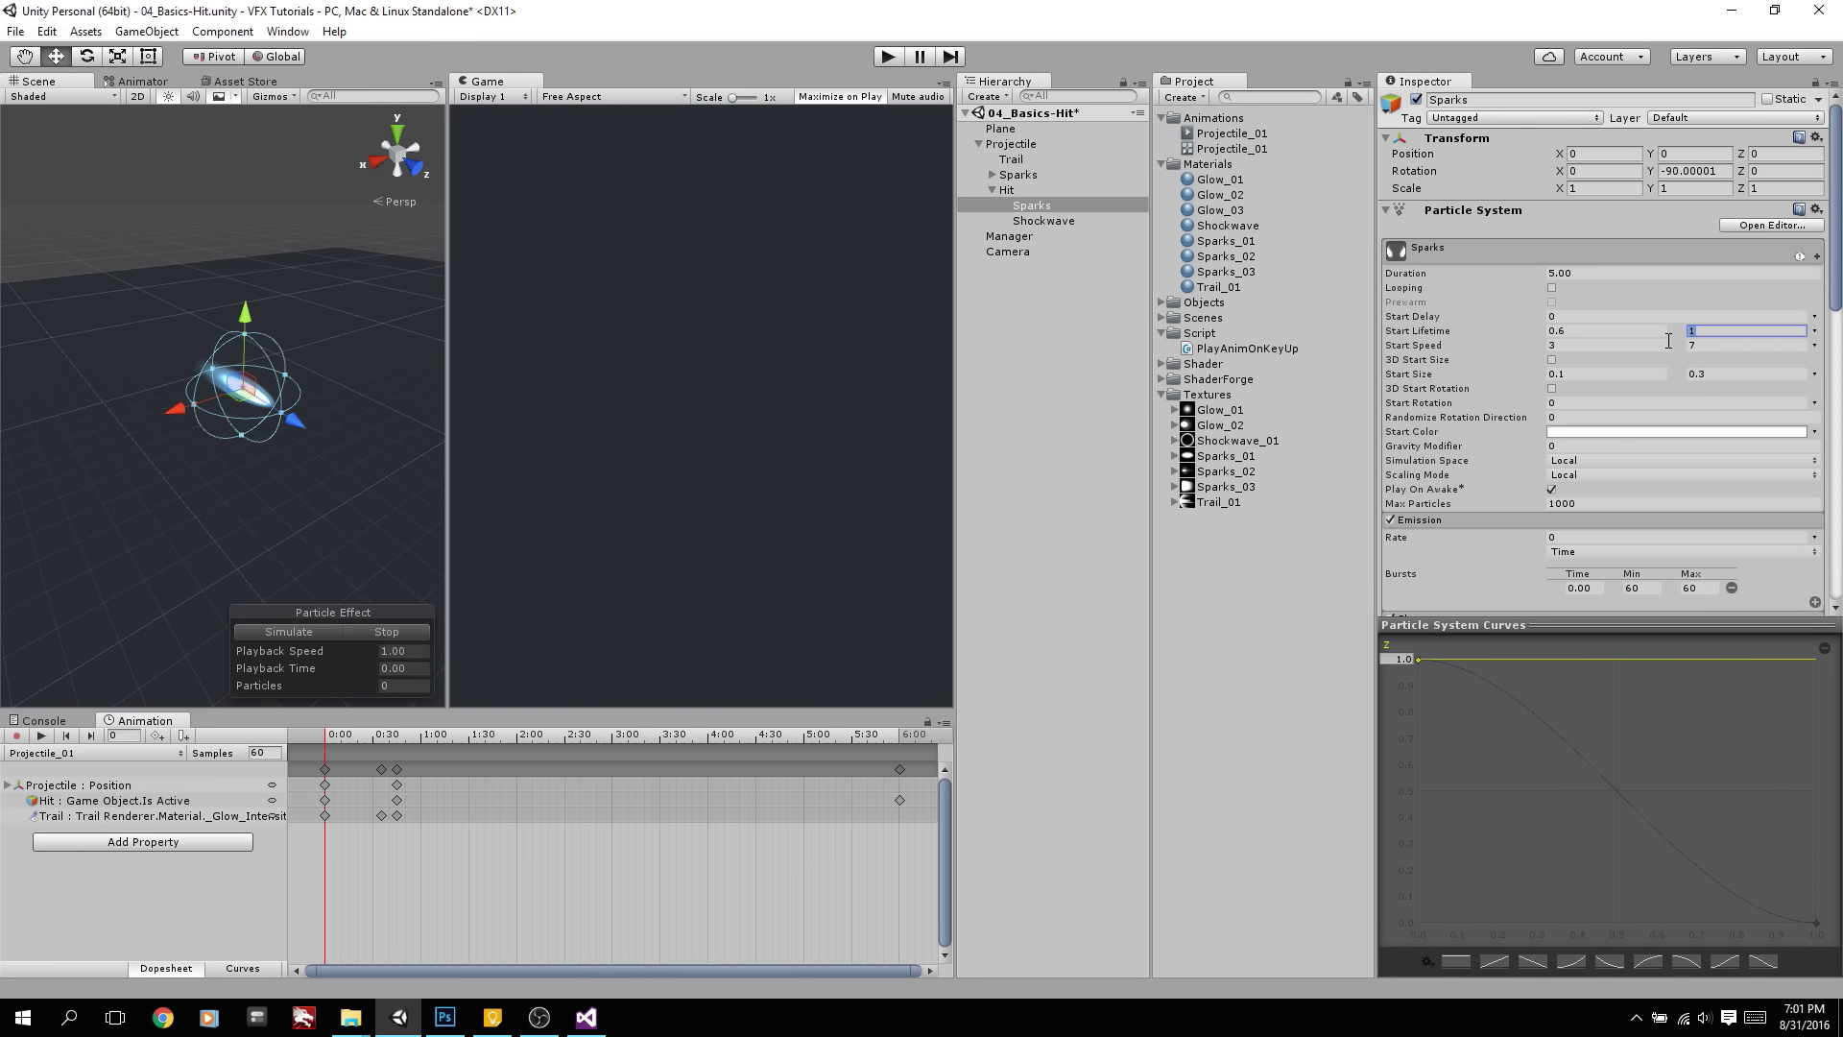
pyautogui.click(1634, 333)
pyautogui.write('.5')
pyautogui.click(361, 629)
pyautogui.click(321, 631)
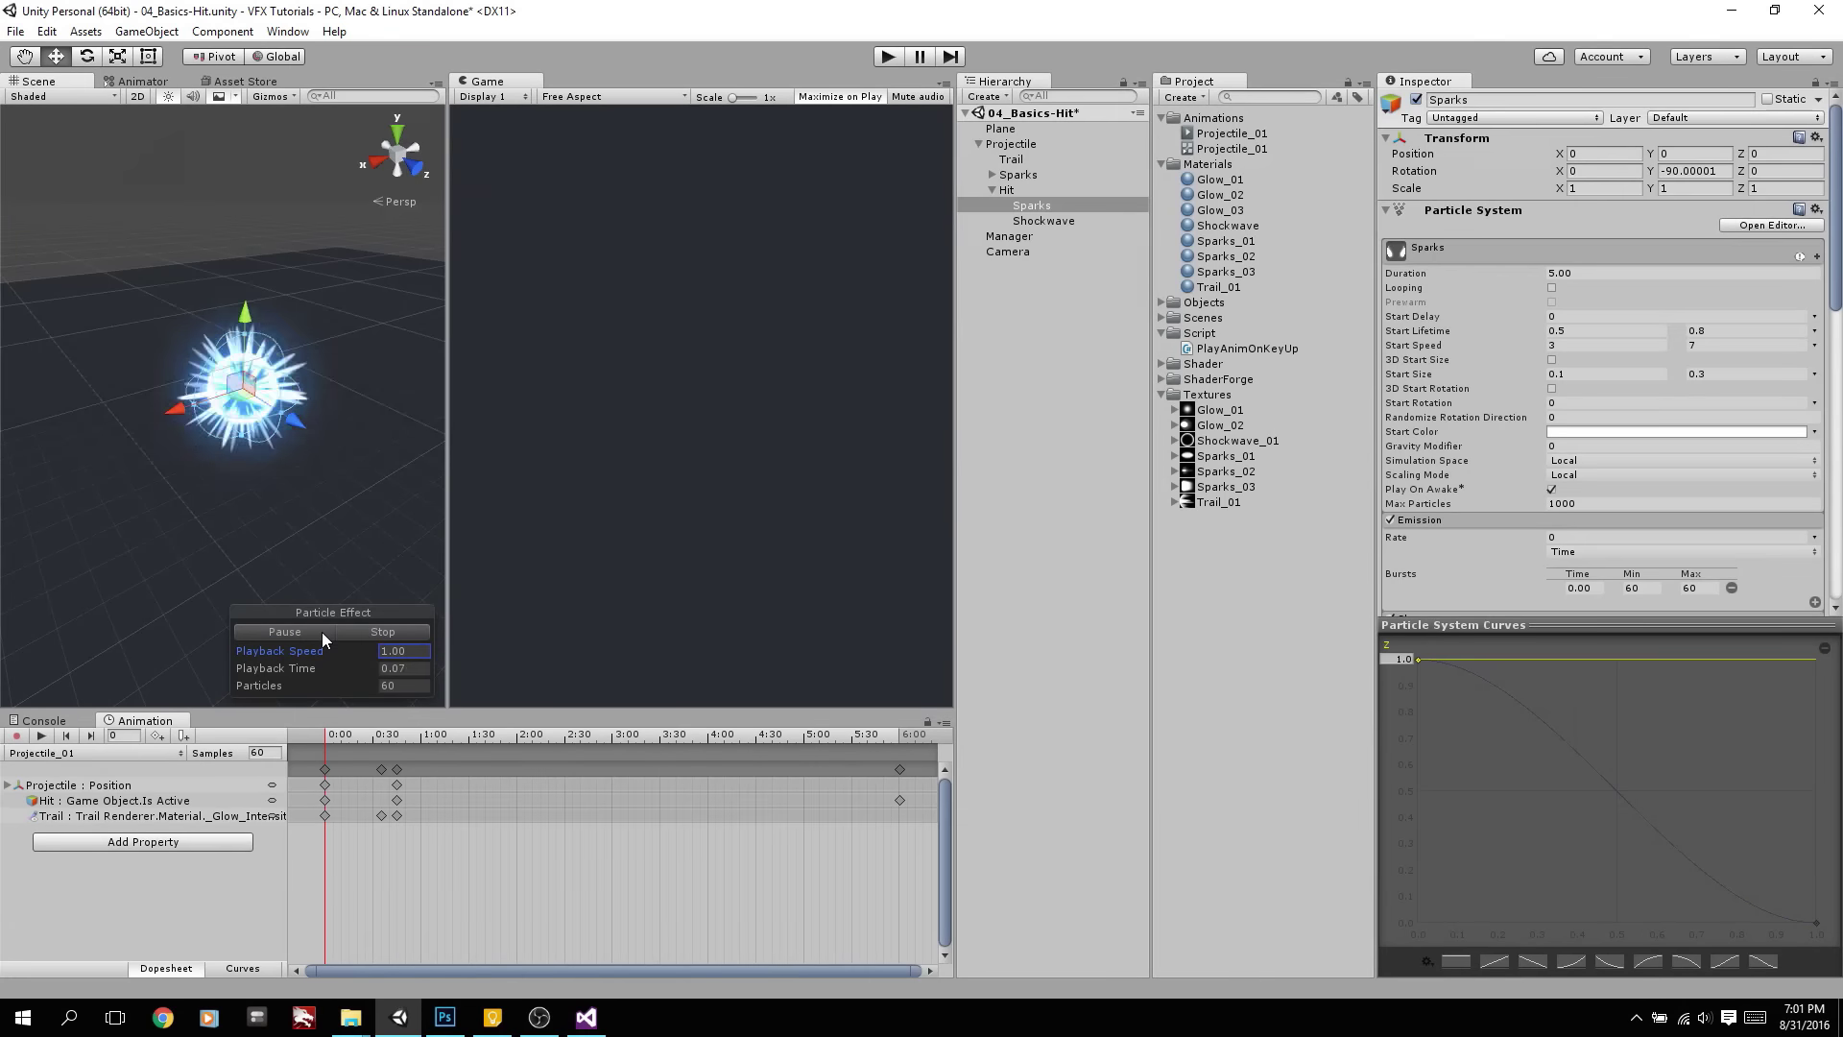
pyautogui.click(359, 633)
pyautogui.click(317, 634)
pyautogui.click(361, 633)
pyautogui.click(319, 630)
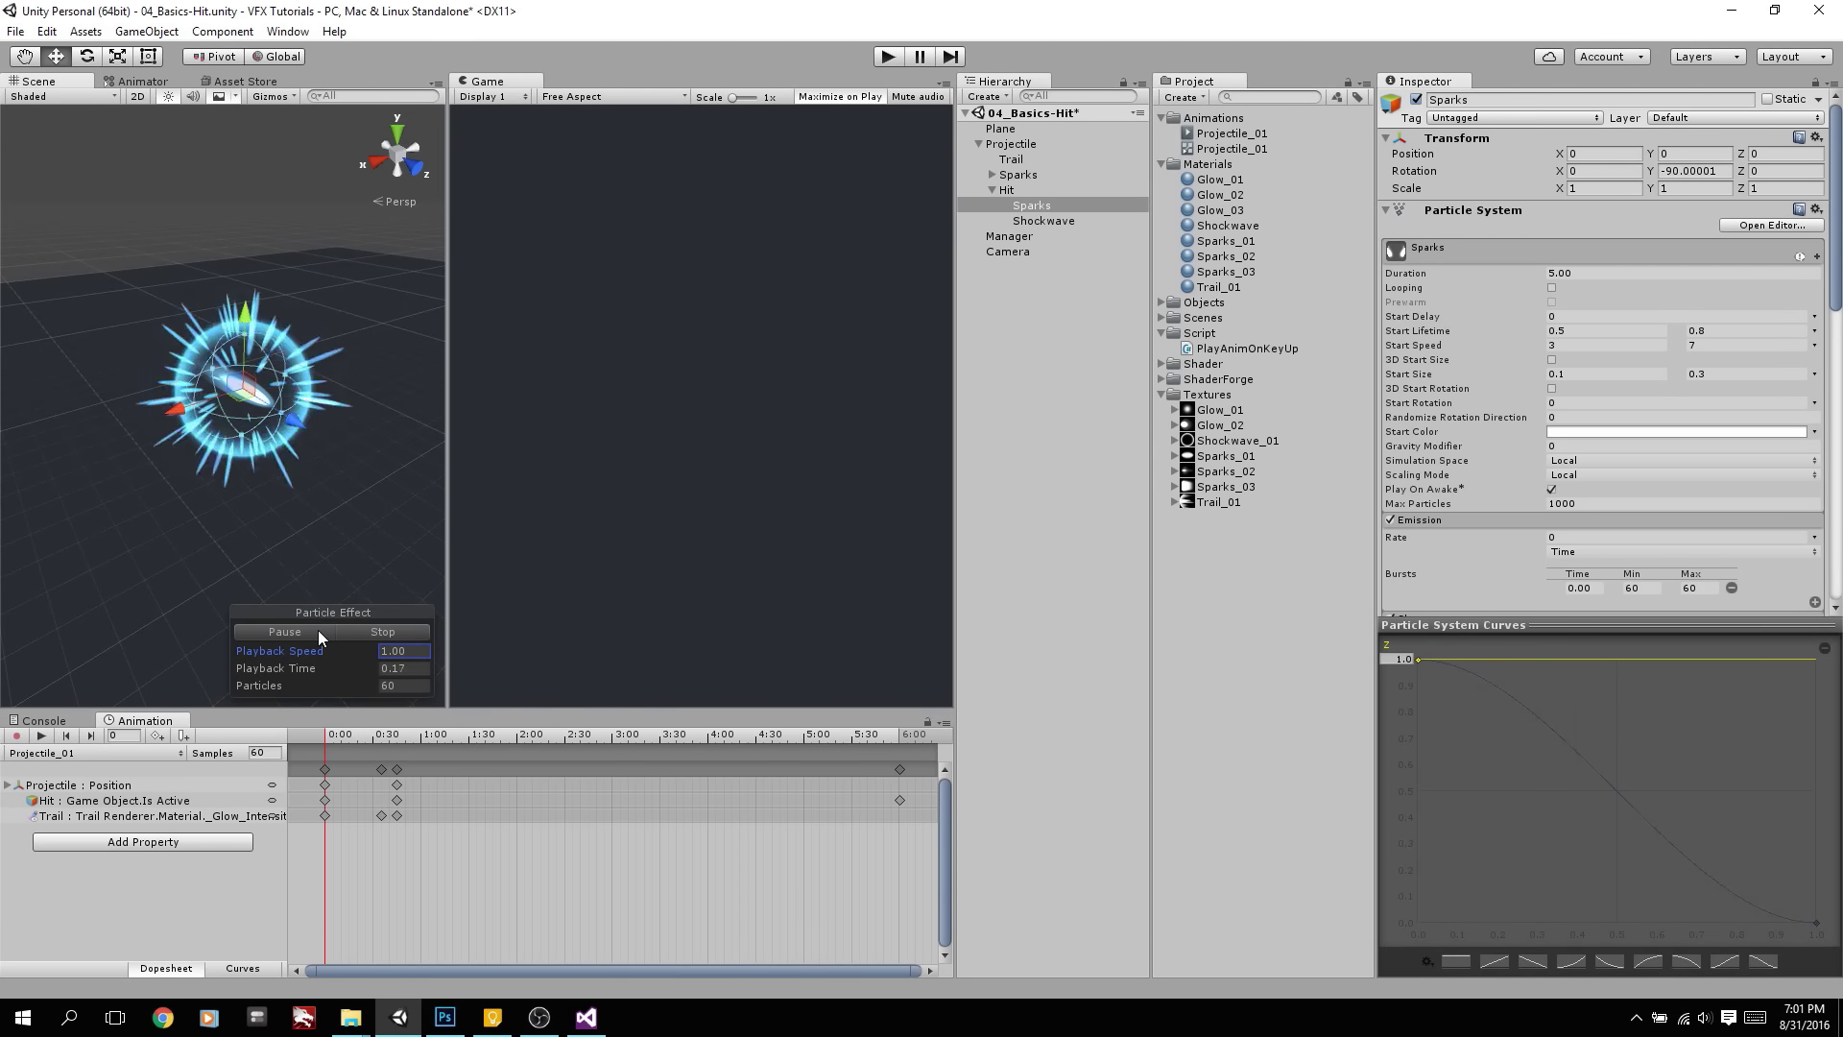
pyautogui.click(361, 634)
# Set the Shockwave particle system's Start Lifetime to 0.7 and replay the hit effect
pyautogui.click(1075, 221)
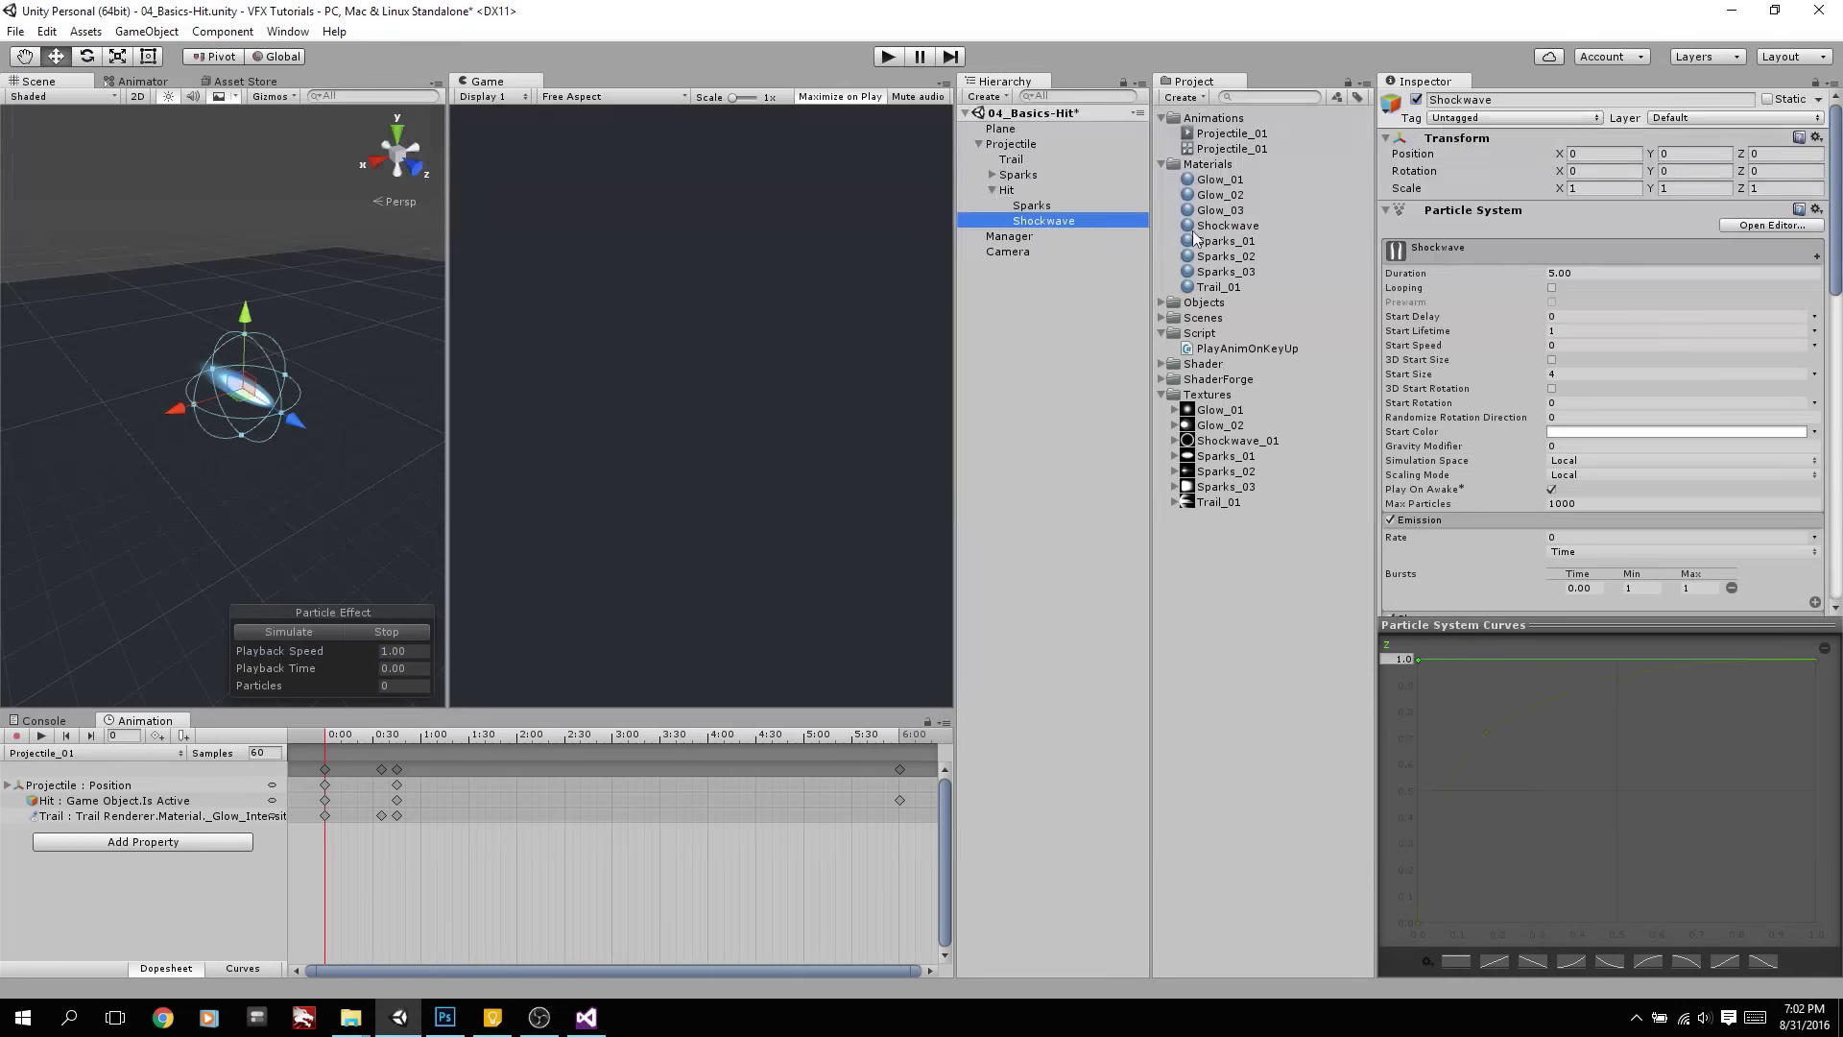
pyautogui.click(1636, 333)
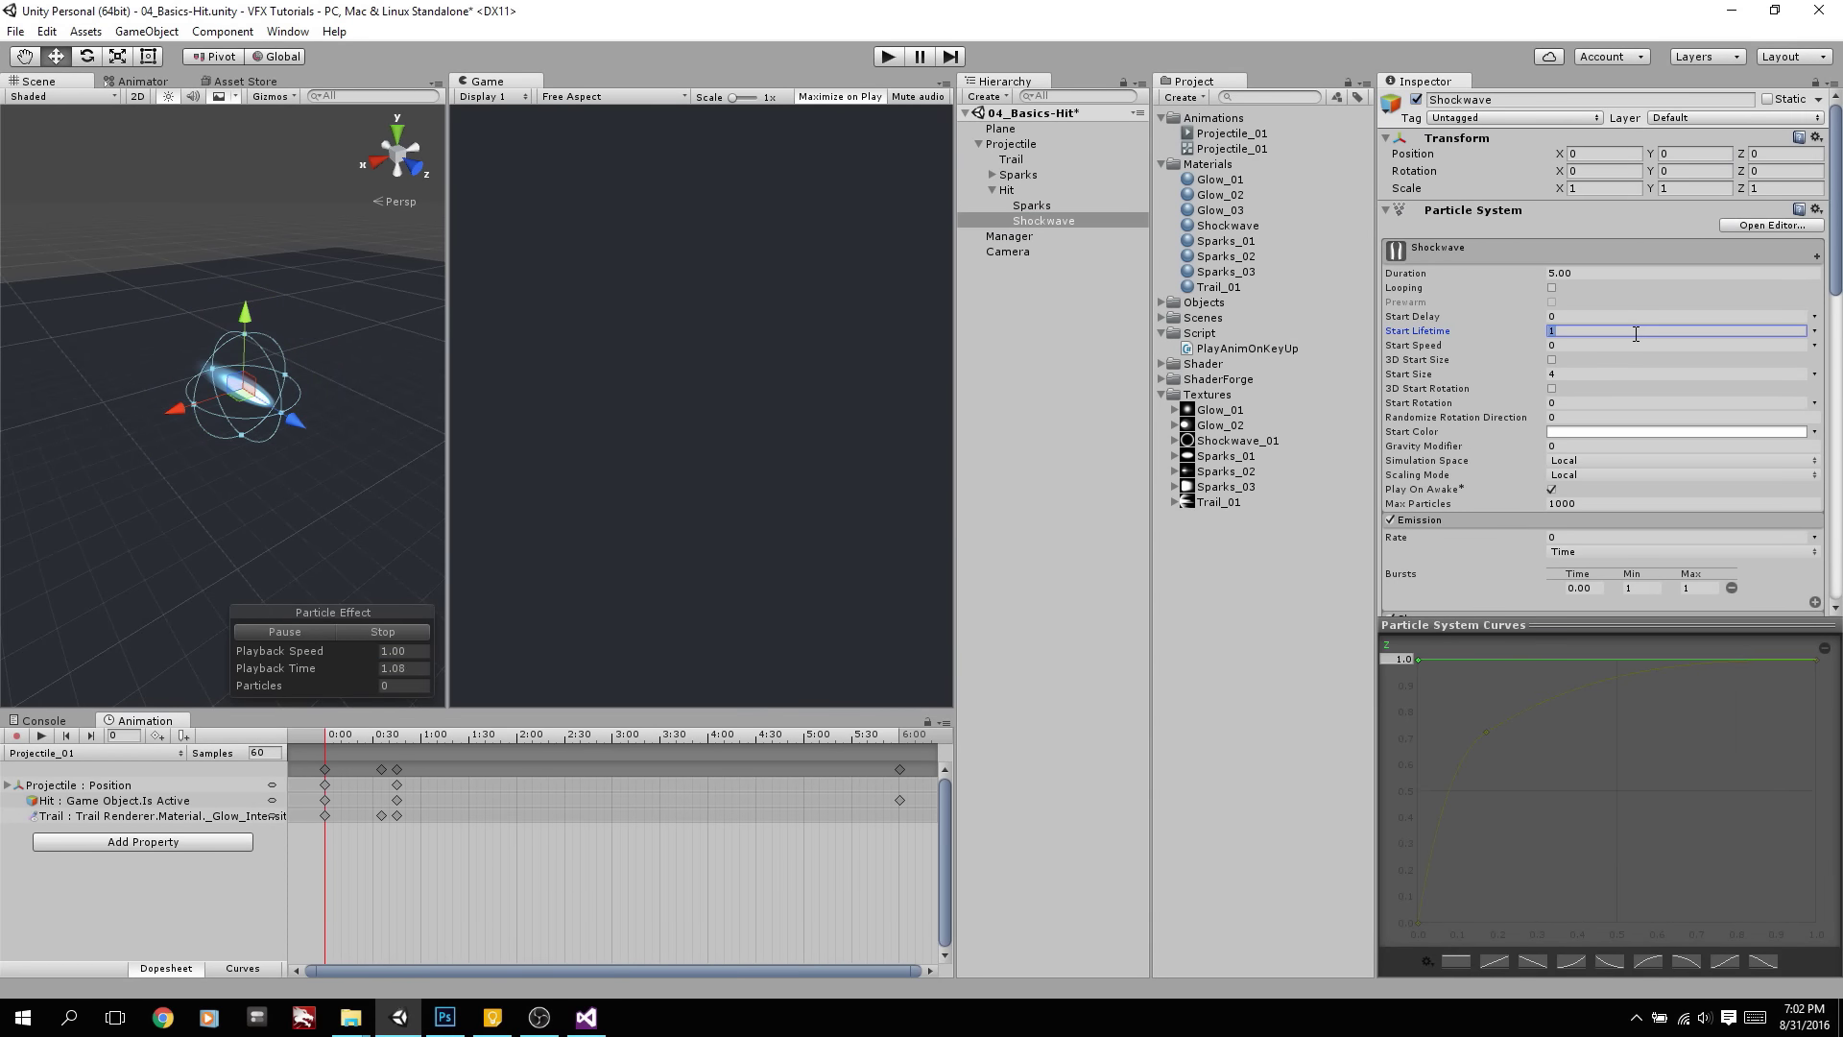
pyautogui.click(359, 636)
pyautogui.click(317, 627)
pyautogui.click(358, 632)
pyautogui.click(315, 635)
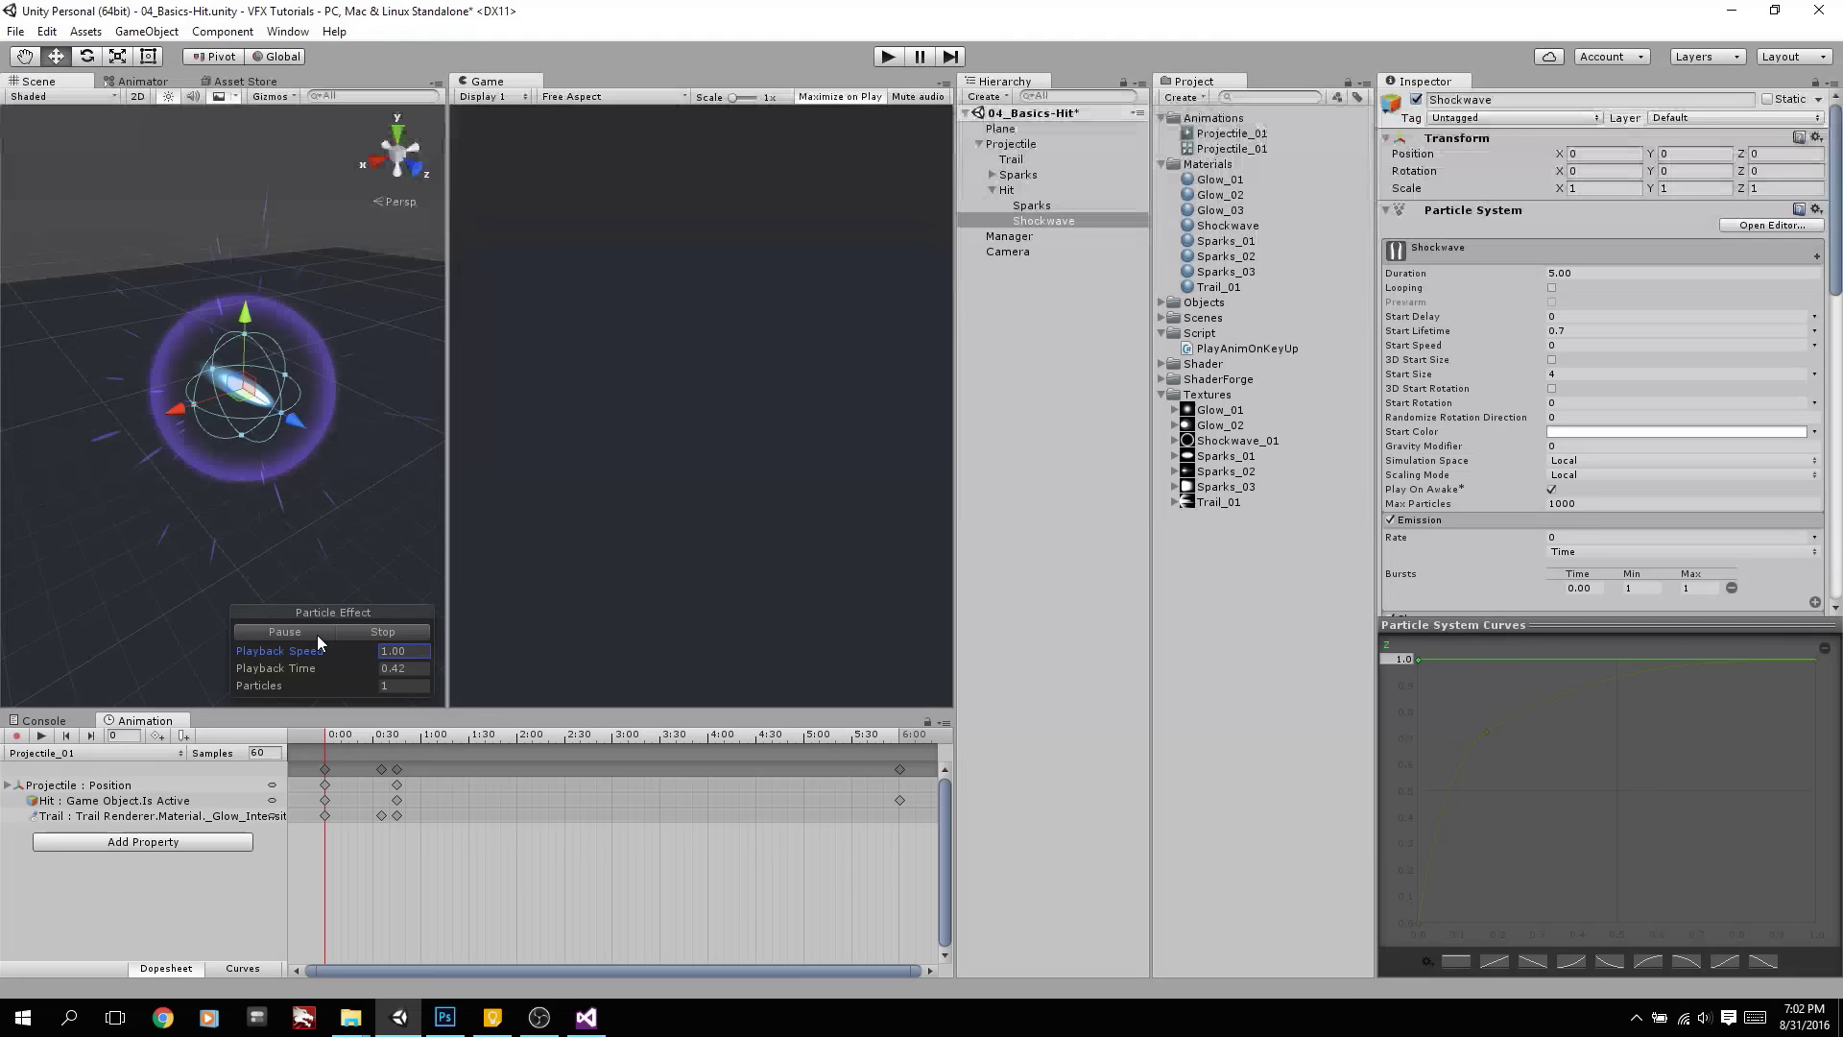
# Move the middle key of the Shockwave's Size over Lifetime curve to about 0.14 in time and 0.65 in size, and replay the effect
pyautogui.scroll(-10, 1603, 390)
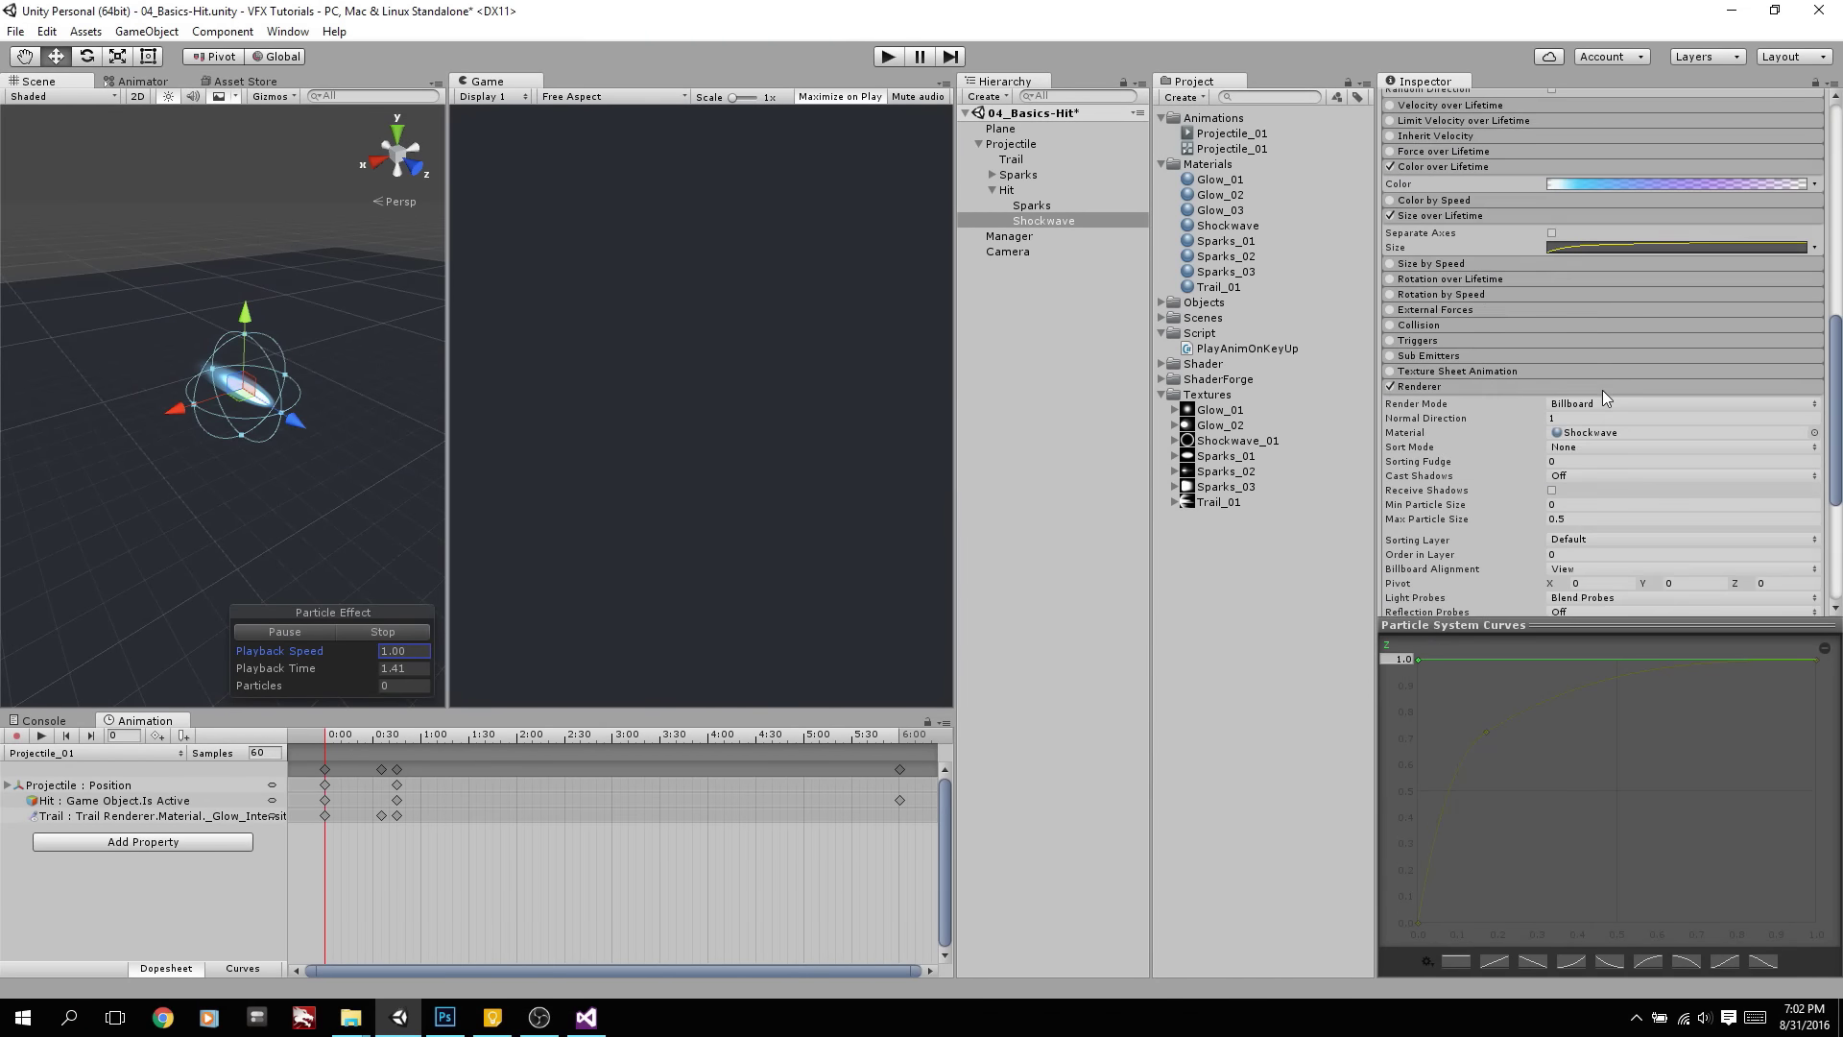
pyautogui.click(1678, 248)
pyautogui.moveTo(1486, 732); pyautogui.dragTo(1475, 750)
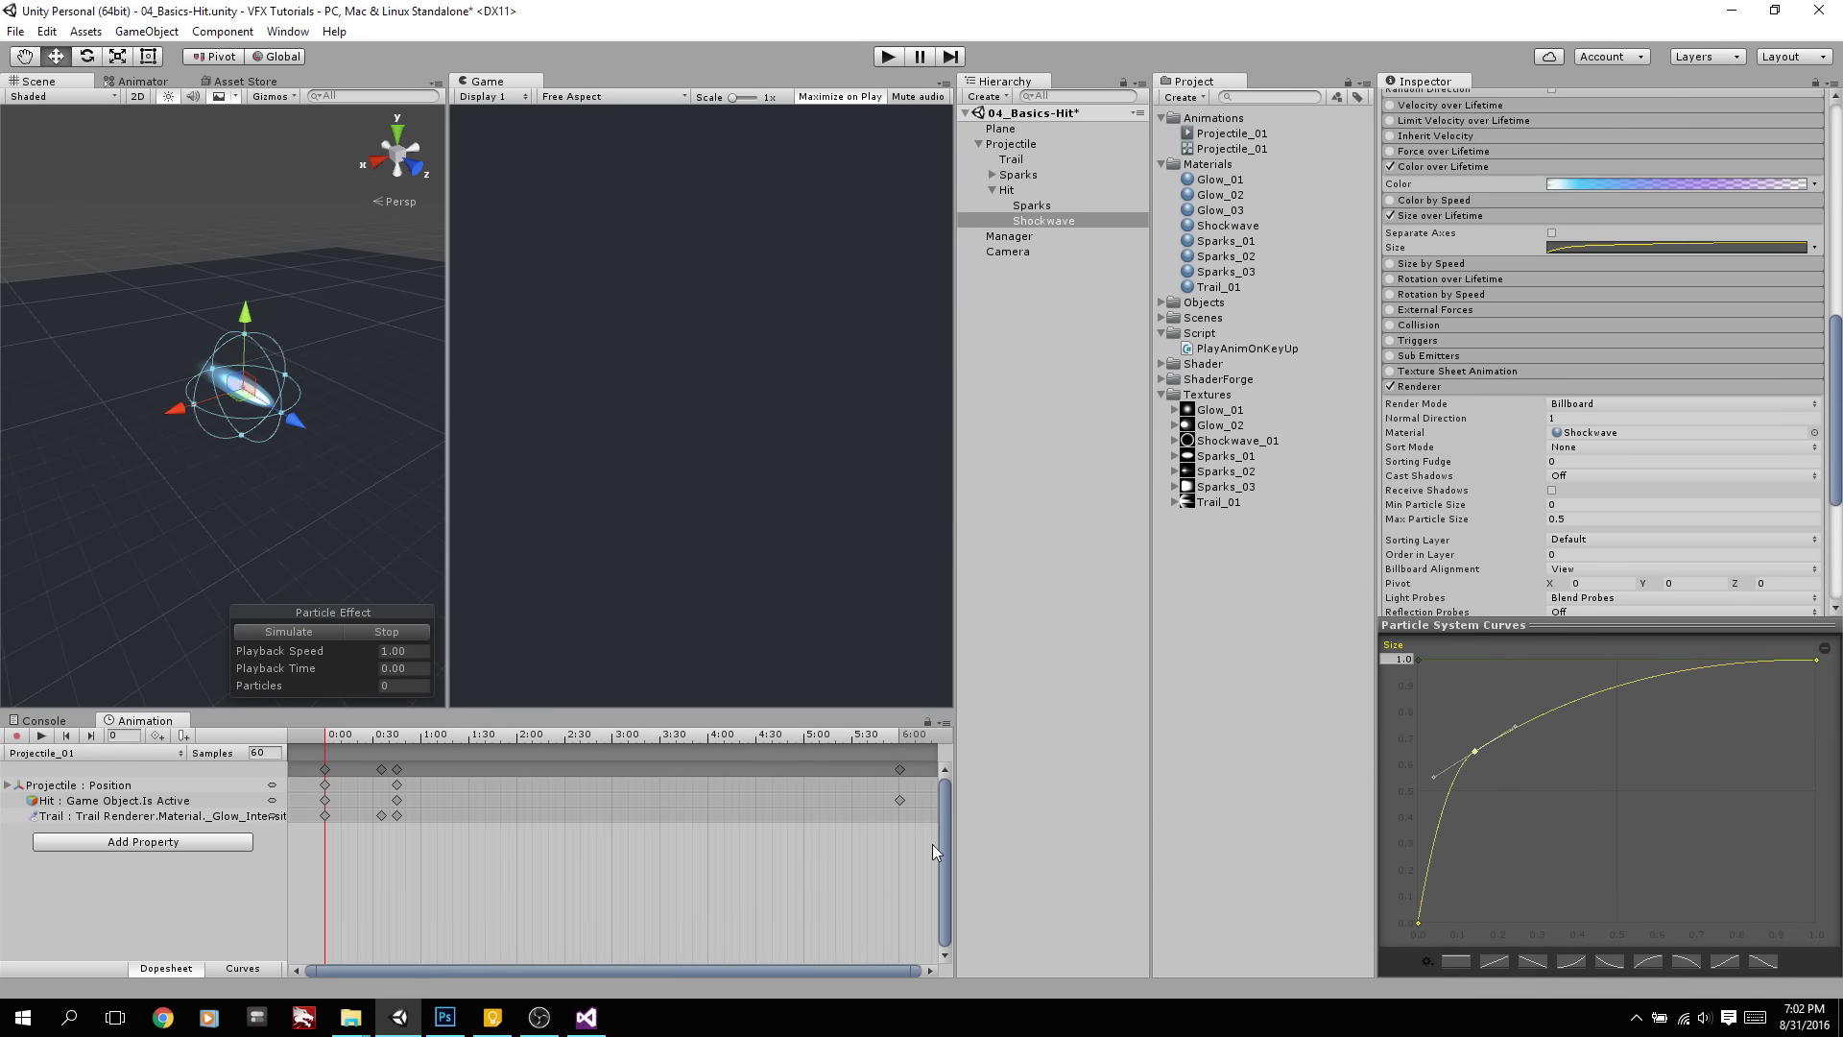
pyautogui.click(394, 650)
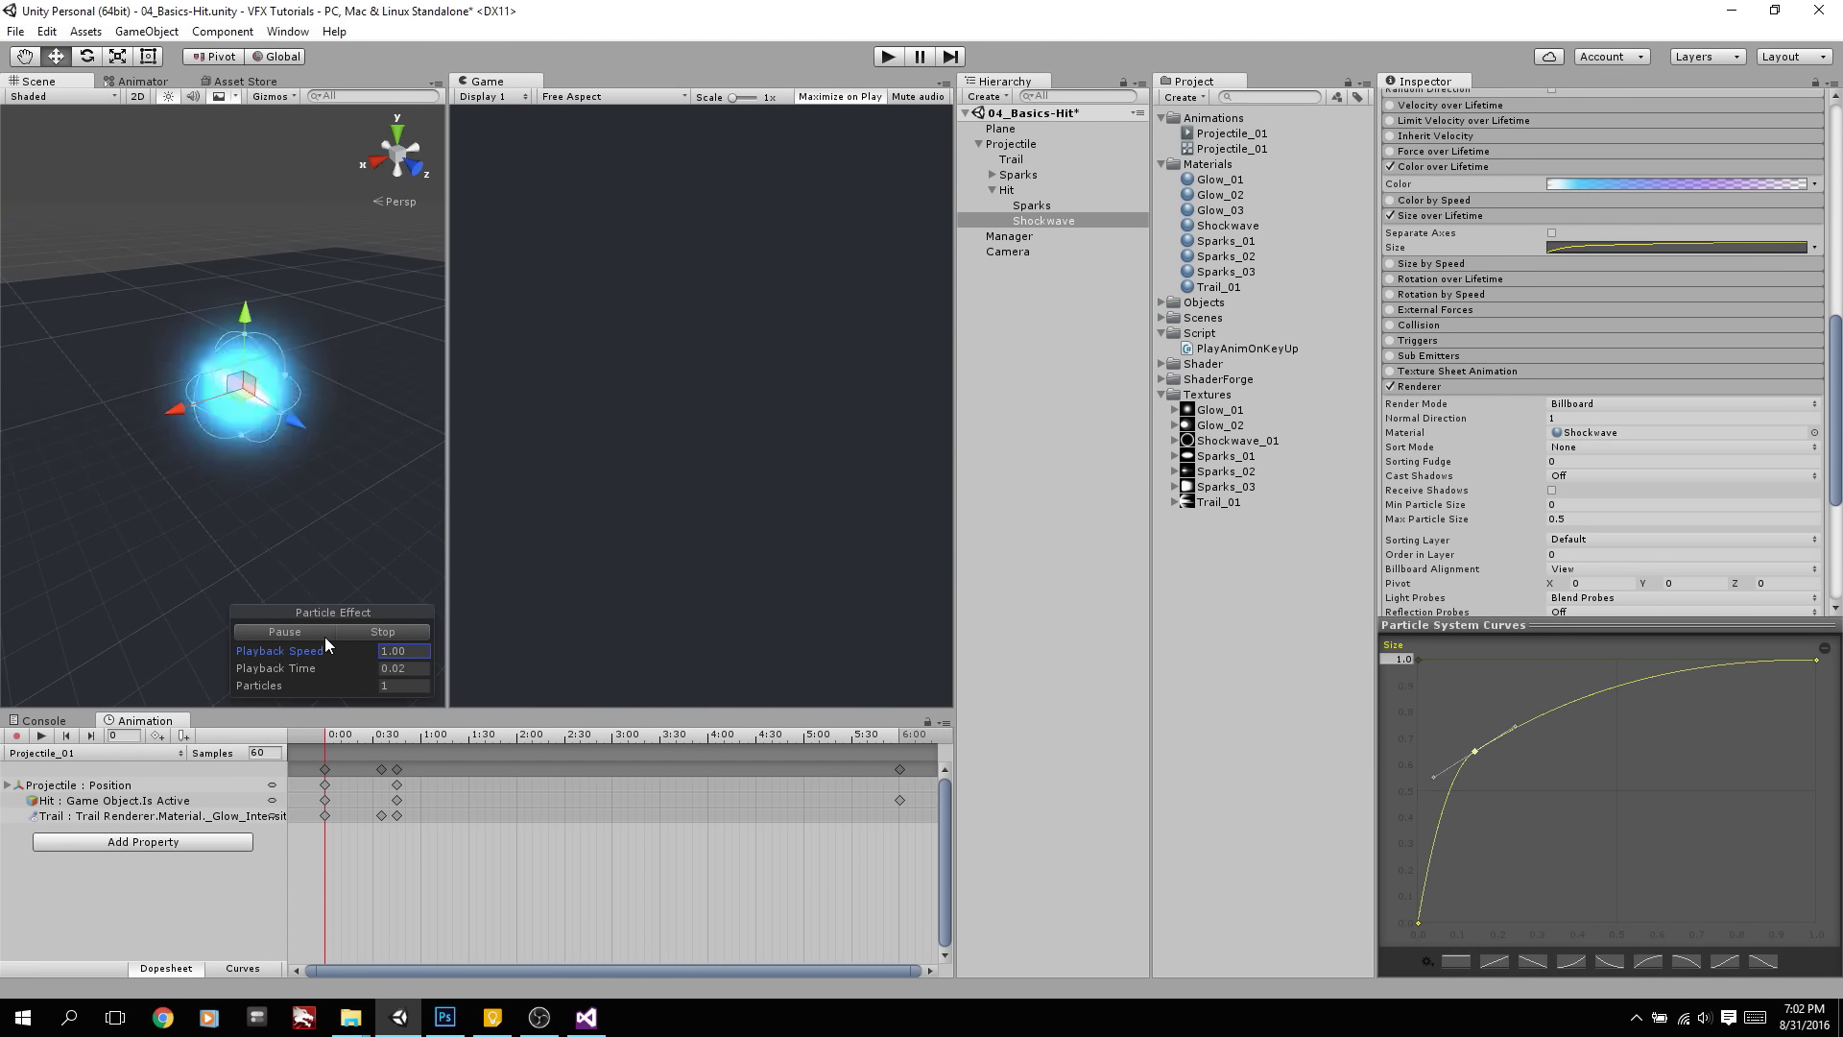
pyautogui.click(1015, 192)
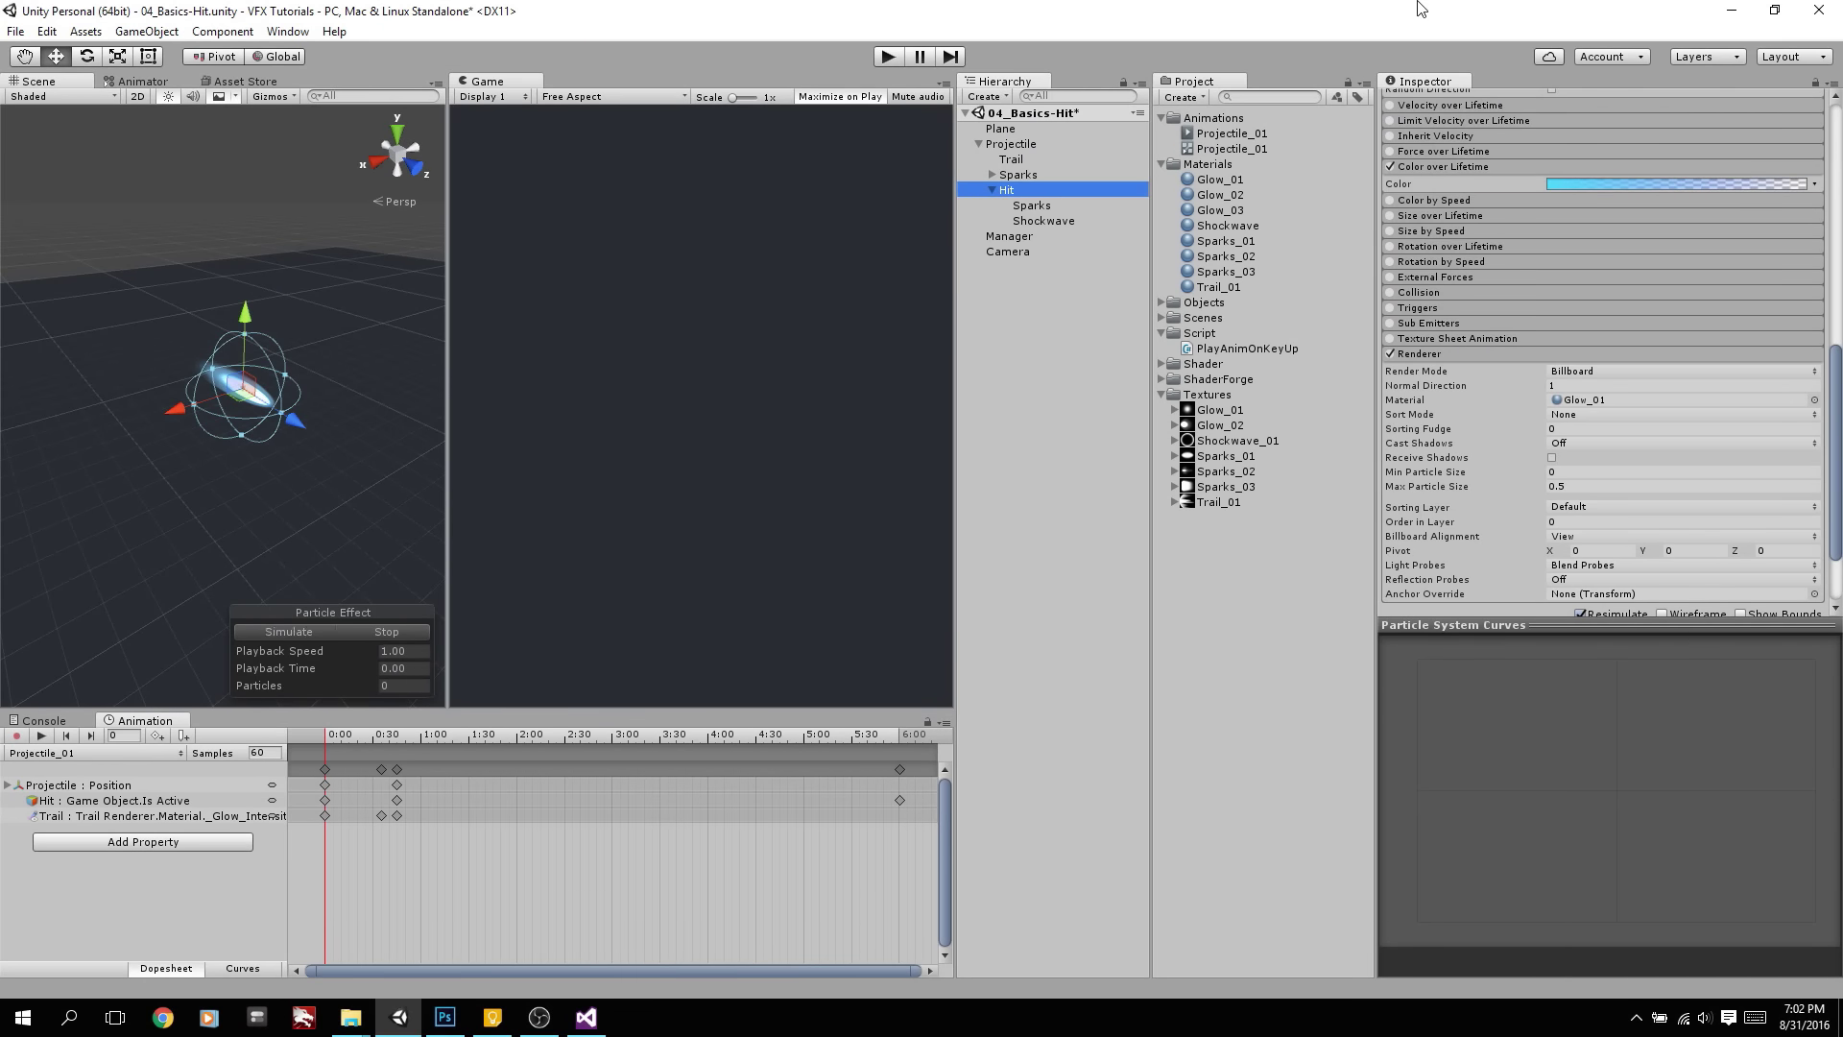
# Switch to Photoshop and create a 512 × 512 pixel document with its background inverted to black and a new empty layer
pyautogui.hotkey('alt', 'Tab')
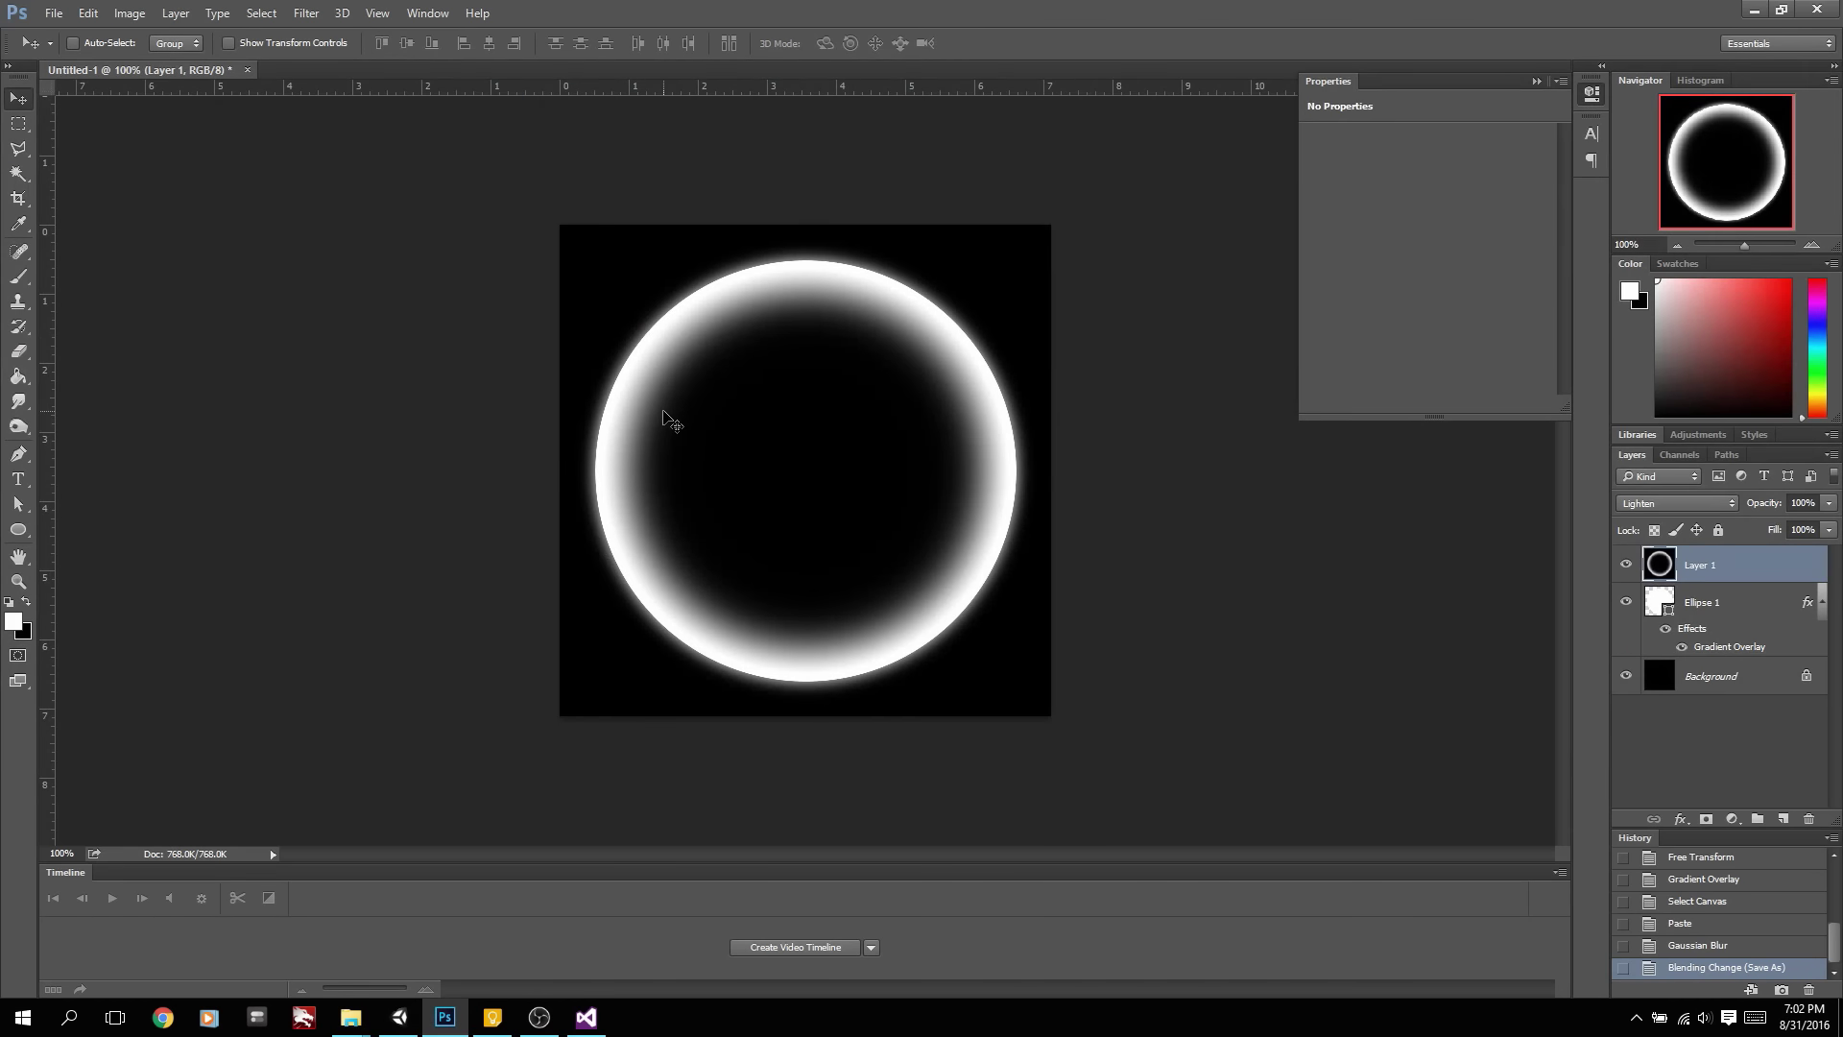
pyautogui.hotkey('ctrl', 'n')
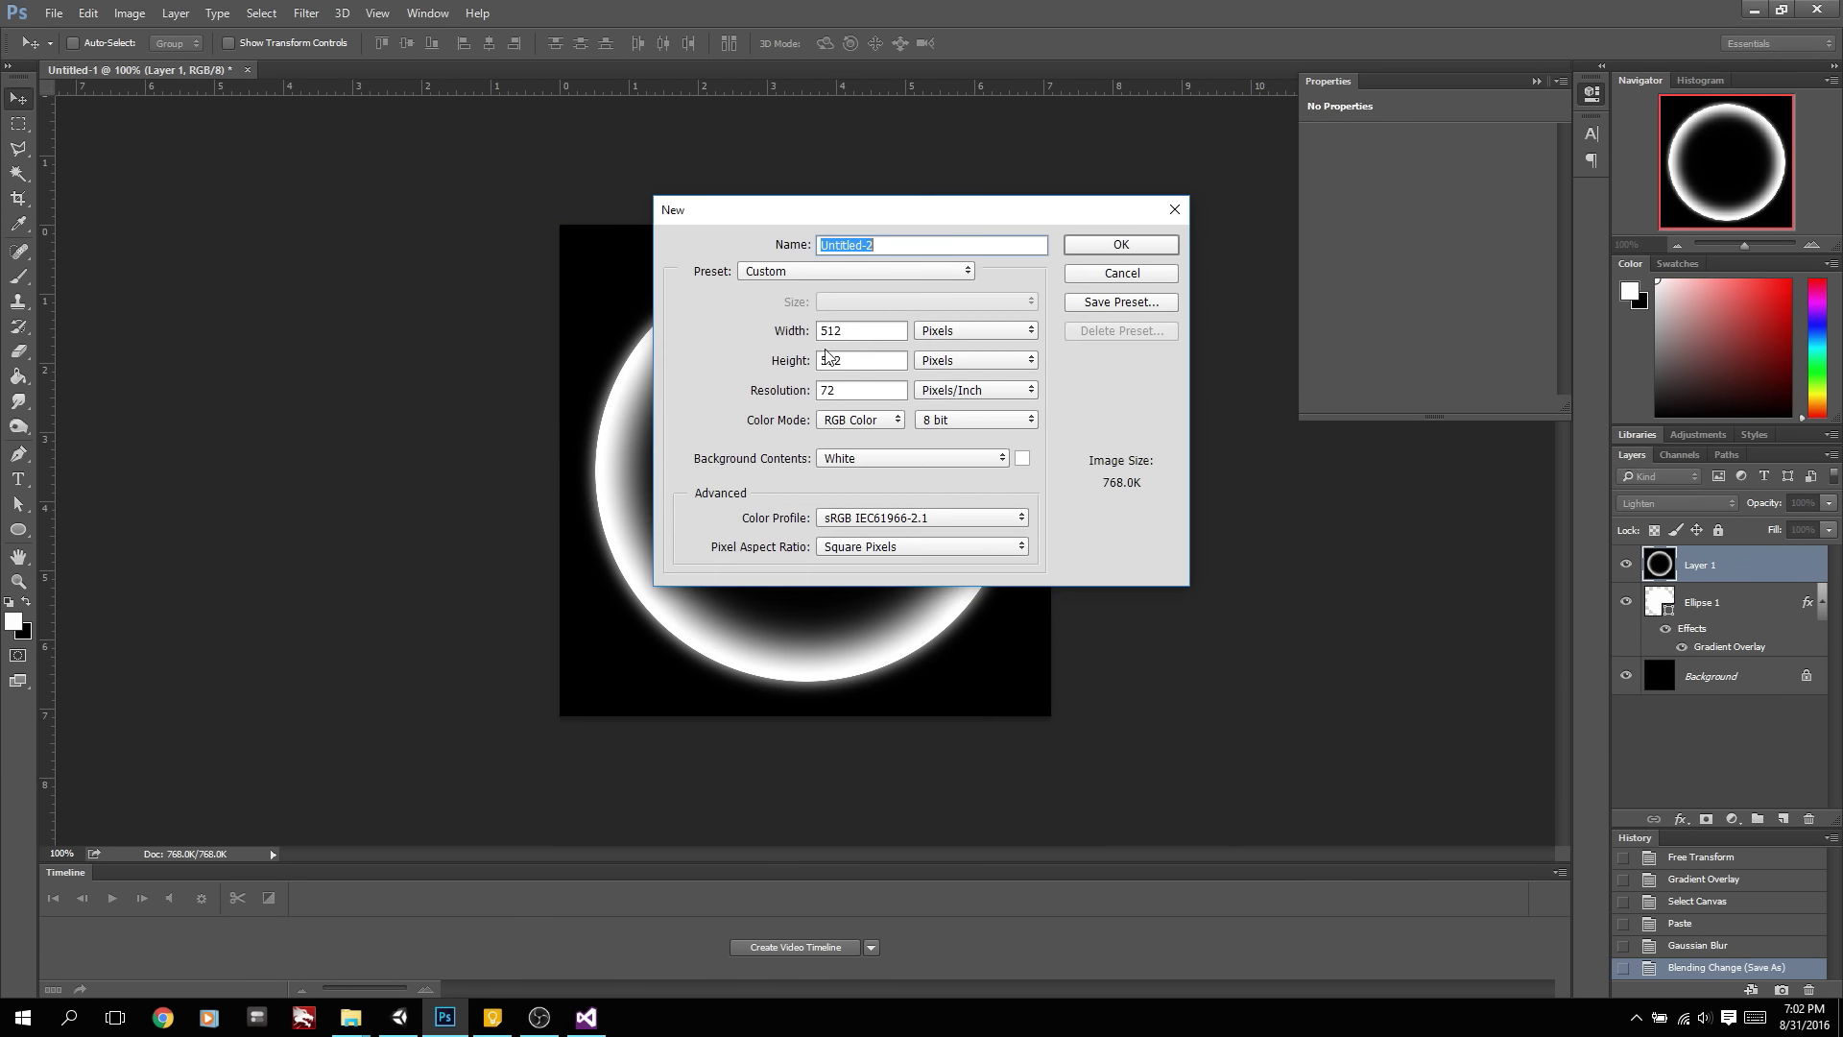
pyautogui.press('Return')
pyautogui.hotkey('ctrl', 'i')
pyautogui.hotkey('ctrl', 'shift', 'n')
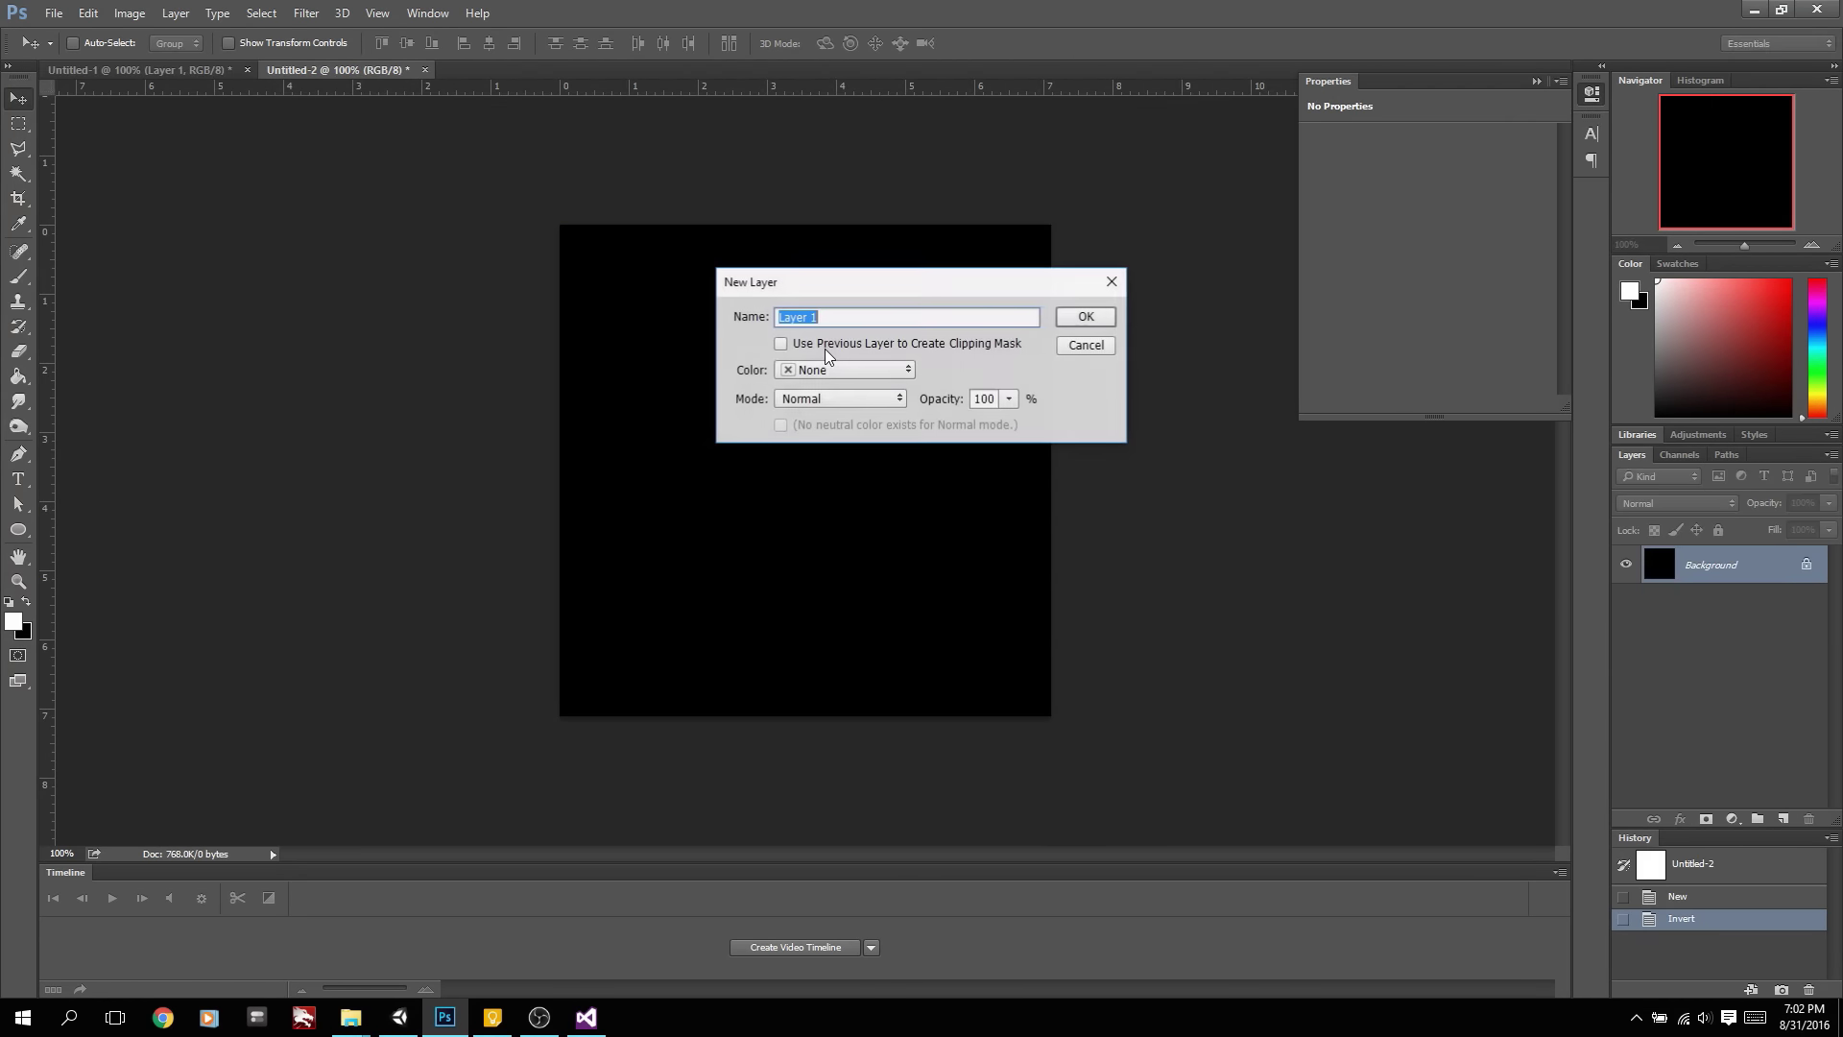
pyautogui.press('Return')
# Show the grid, outline a narrow upward-pointing spike with the Polygonal Lasso at the canvas centre, and fill it white
pyautogui.press('l')
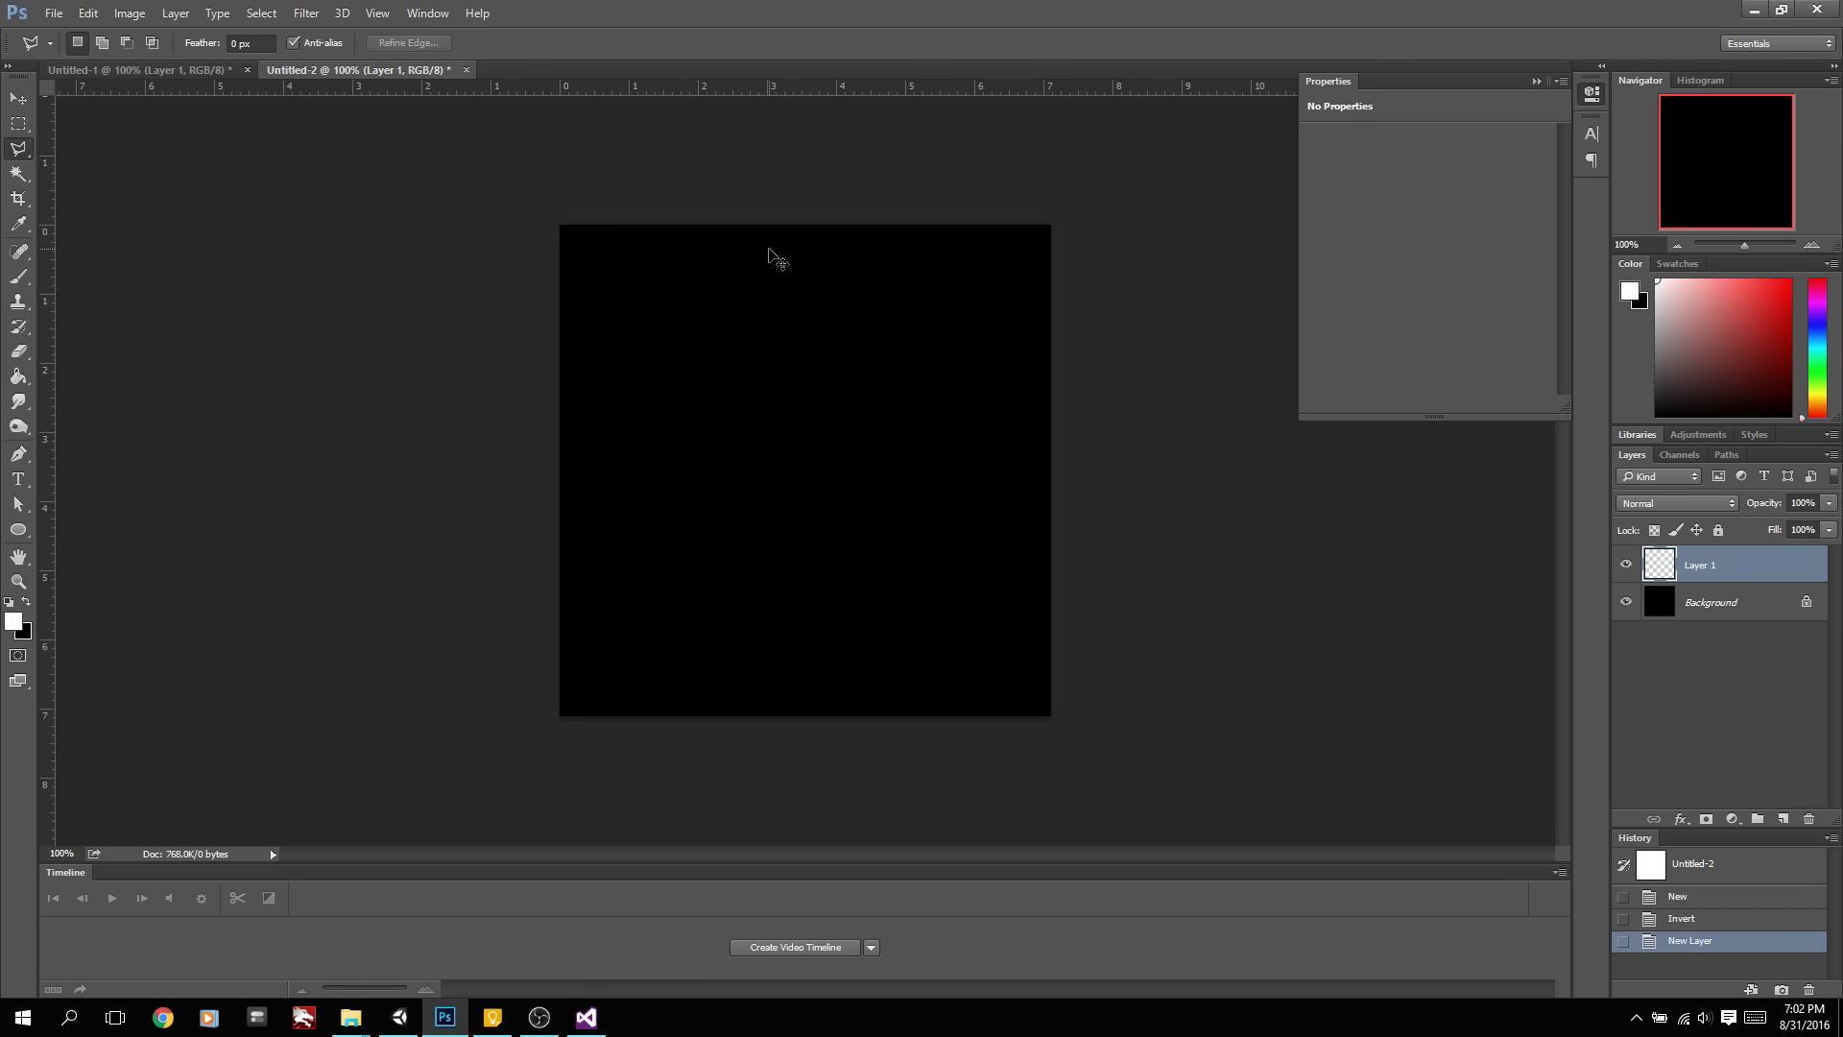
pyautogui.hotkey('ctrl', "'")
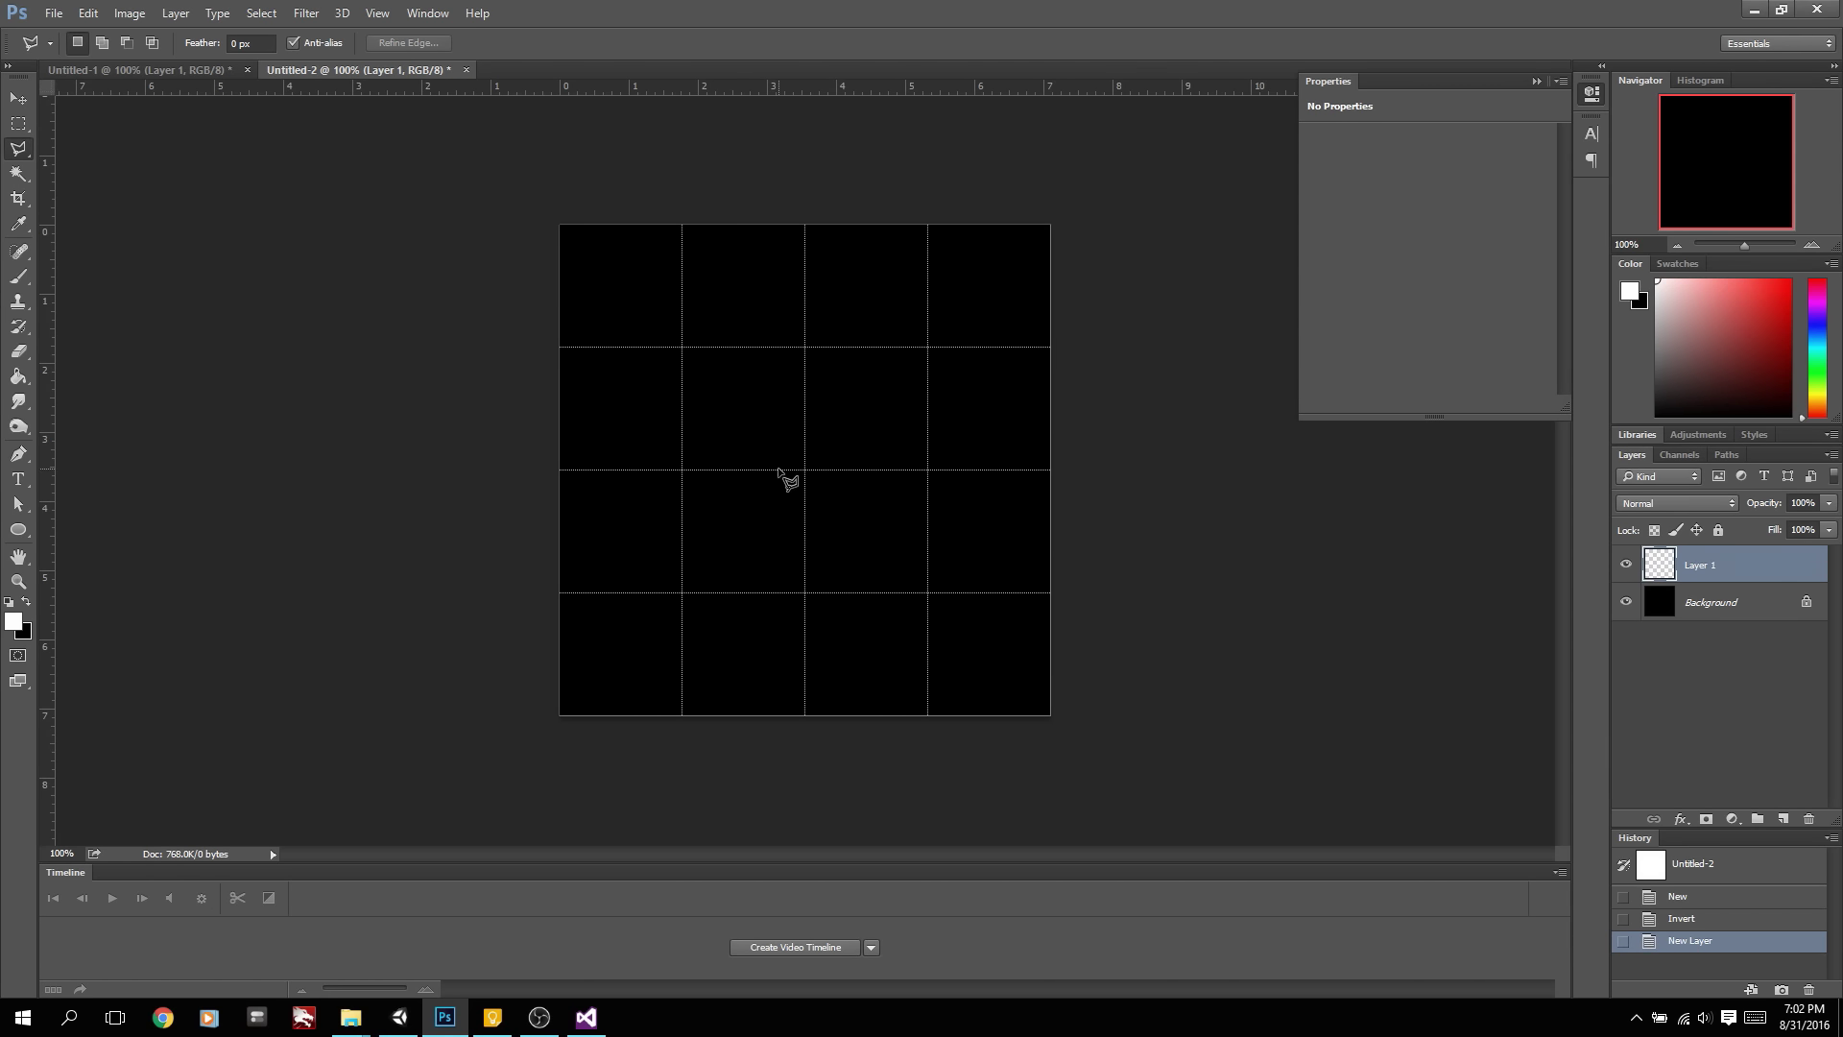
pyautogui.click(783, 469)
pyautogui.click(805, 263)
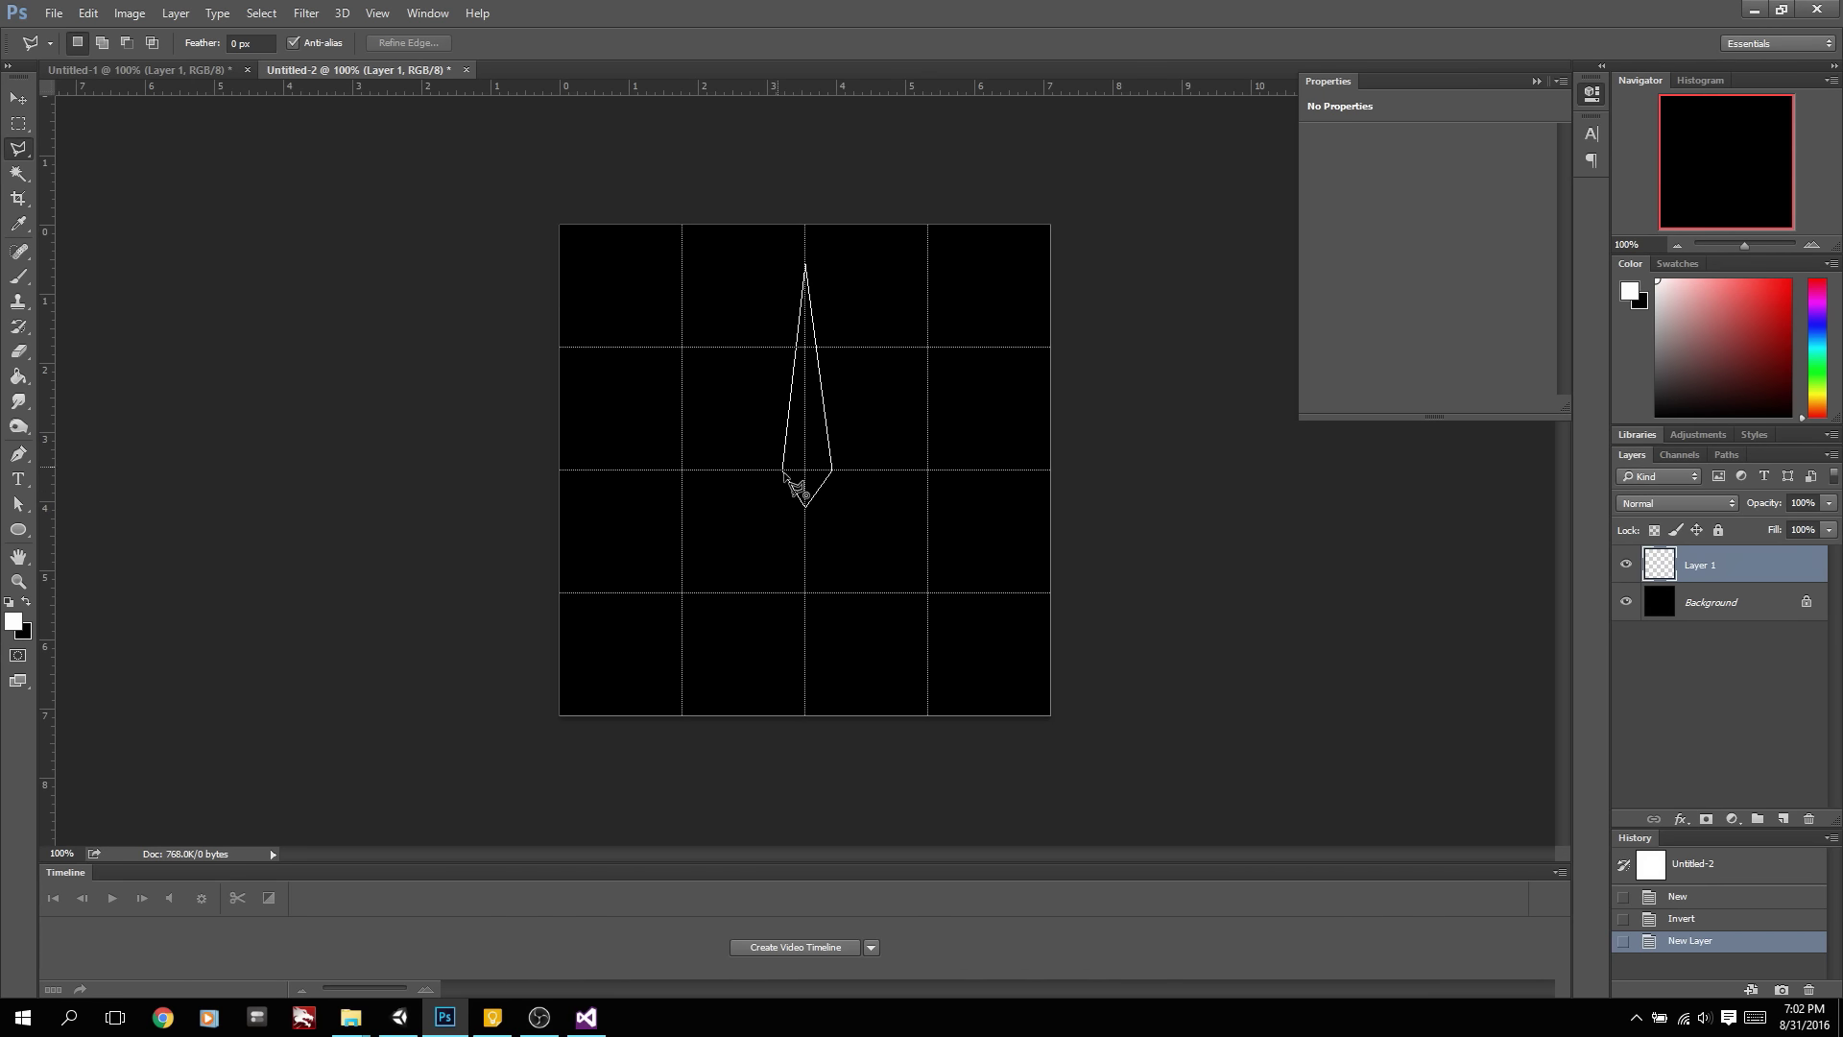
pyautogui.click(784, 471)
pyautogui.press('x')
pyautogui.hotkey('ctrl', 'BackSpace')
pyautogui.hotkey('ctrl', 'd')
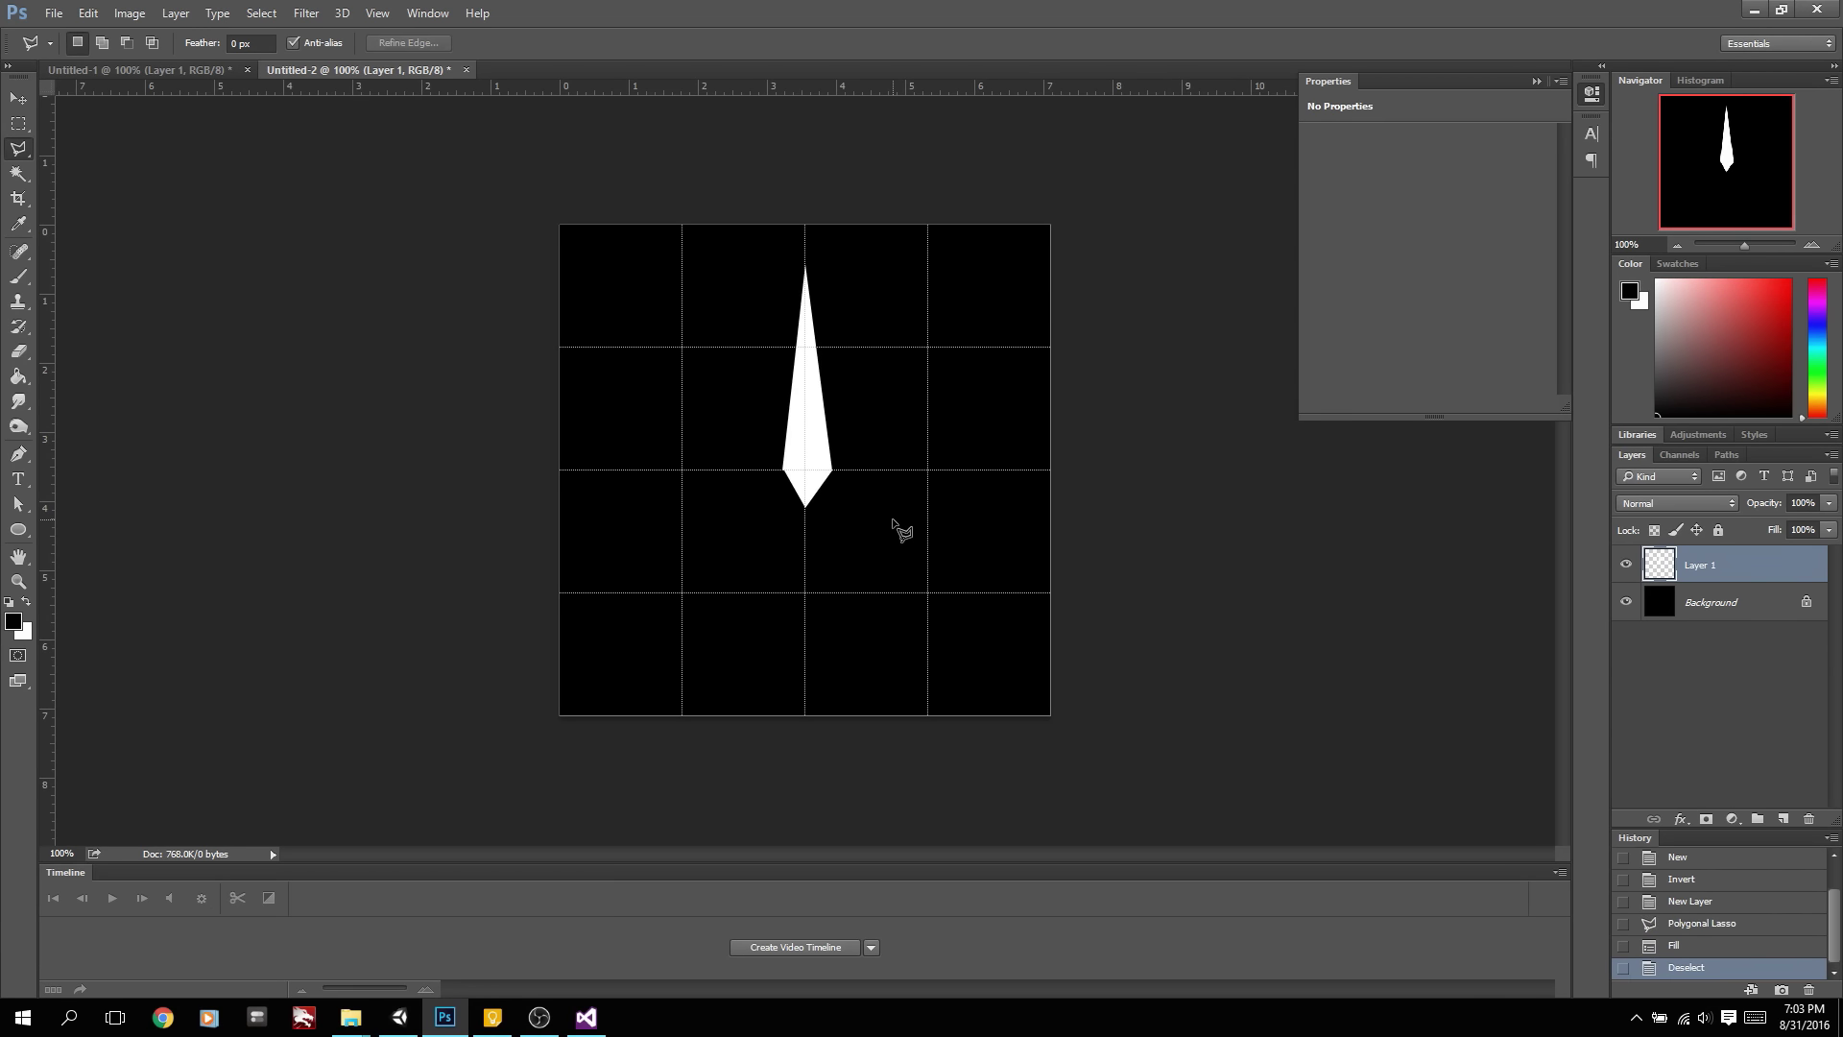
pyautogui.hotkey('ctrl', 't')
pyautogui.moveTo(809, 387); pyautogui.dragTo(812, 498)
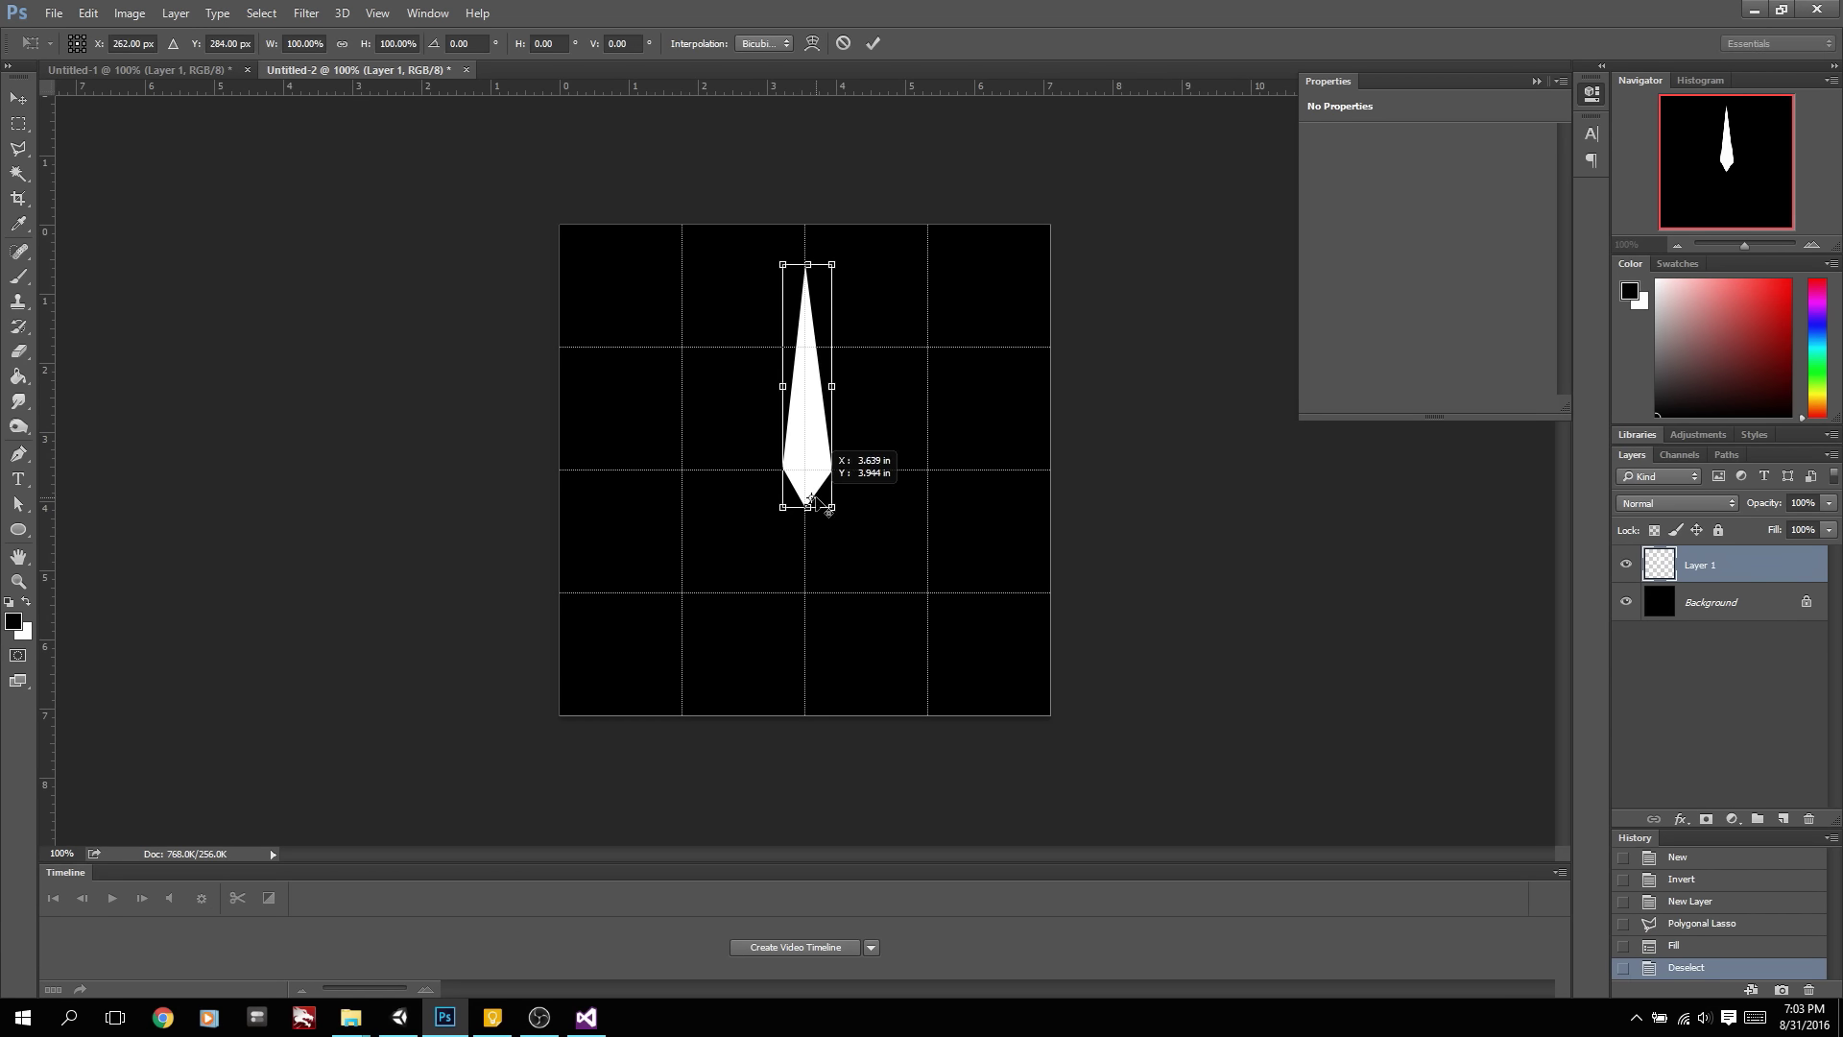
pyautogui.press('Return')
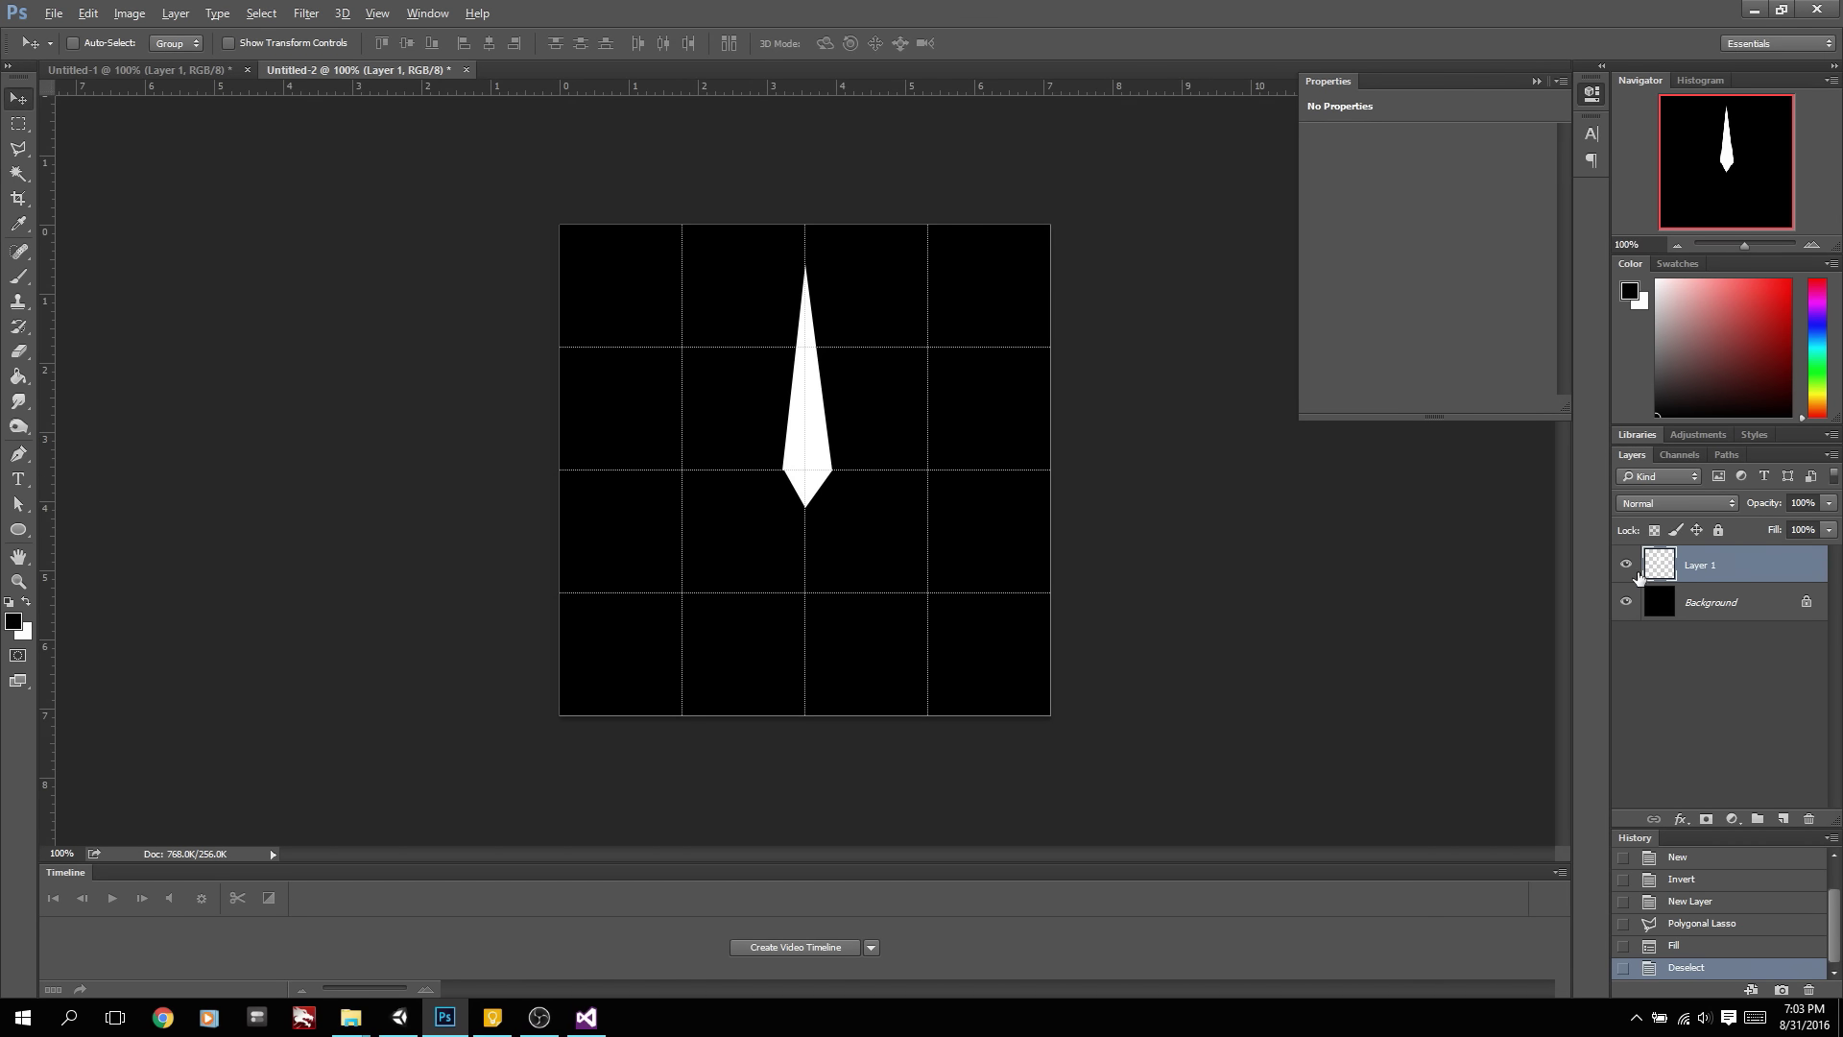
# Duplicate the spike layer, then rotate, shrink and move the copy into a shorter spike pointing right from the centre
pyautogui.keyDown('alt'); pyautogui.moveTo(1638, 574); pyautogui.dragTo(1727, 562); pyautogui.keyUp('alt')
pyautogui.hotkey('ctrl', 't')
pyautogui.moveTo(807, 386); pyautogui.dragTo(1019, 629)
pyautogui.keyDown('shift'); pyautogui.moveTo(1012, 472); pyautogui.dragTo(976, 512); pyautogui.keyUp('shift')
pyautogui.press('Return')
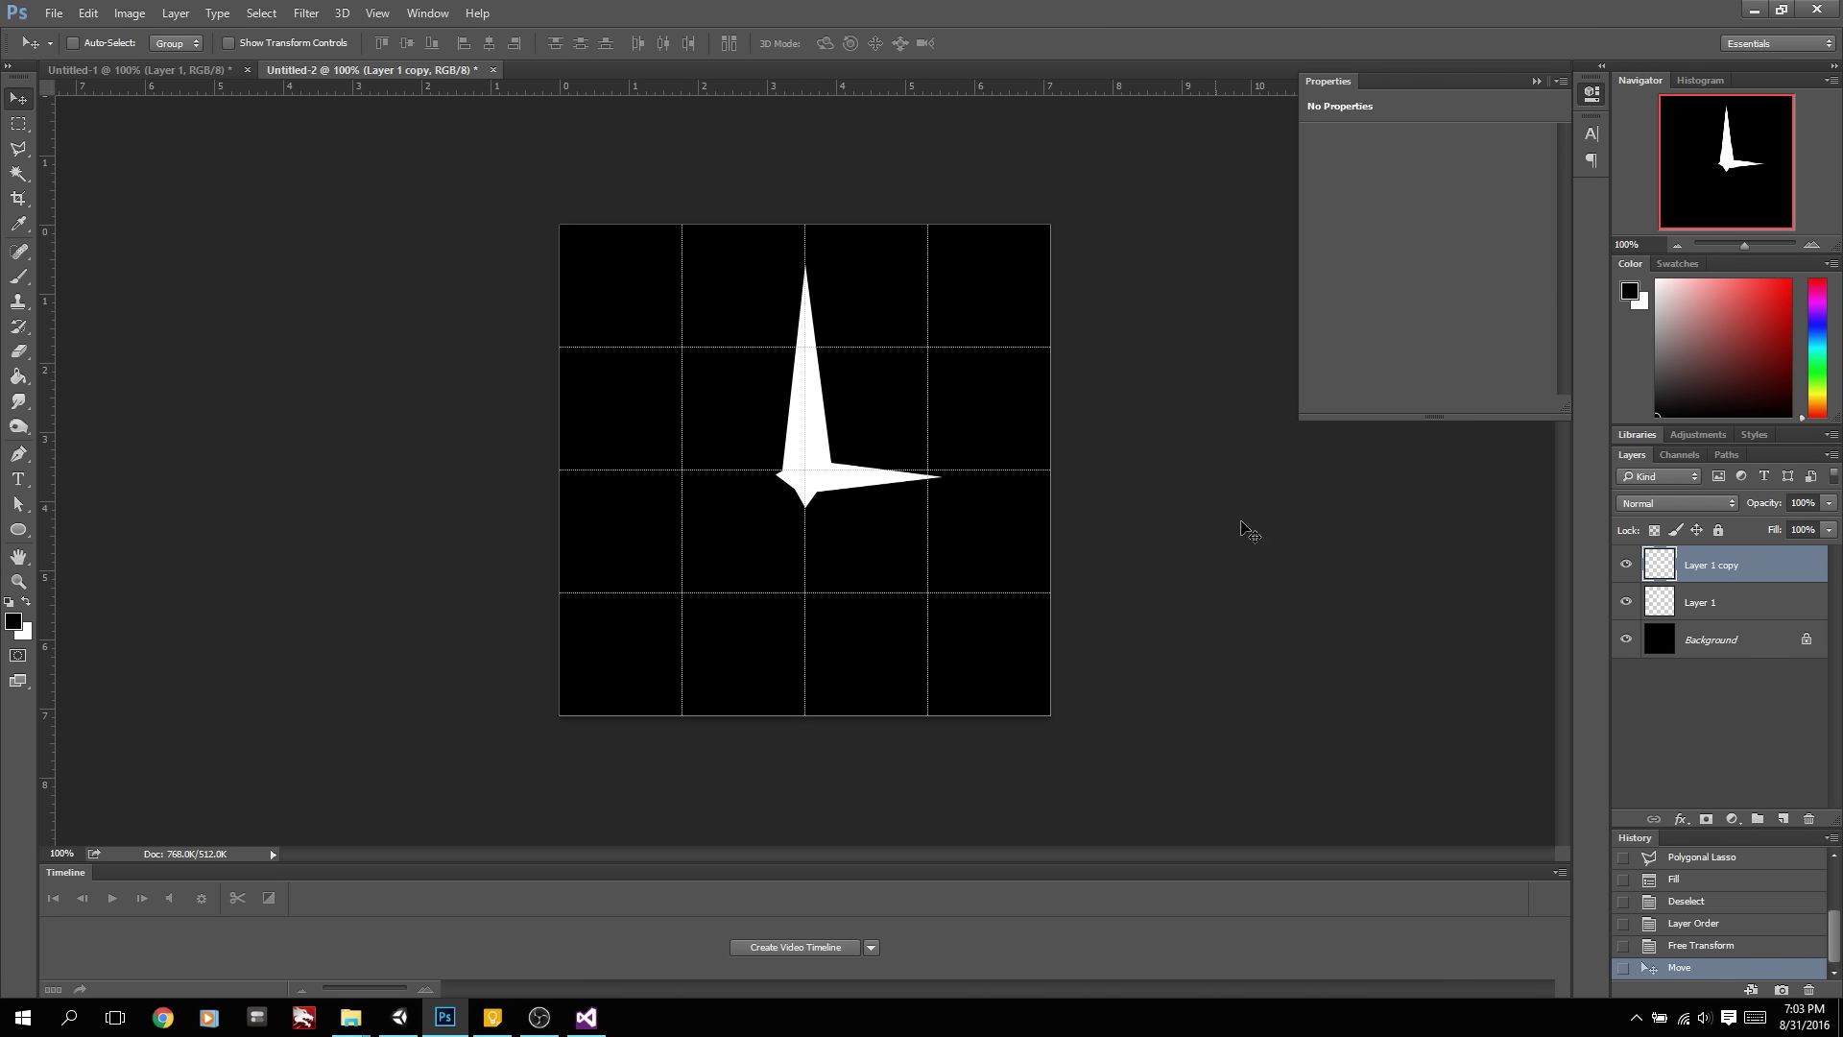
# Duplicate the right-pointing spike and transform the copy into a longer spike pointing down and to the right from the centre
pyautogui.keyDown('alt'); pyautogui.moveTo(1696, 573); pyautogui.dragTo(1696, 563); pyautogui.keyUp('alt')
pyautogui.hotkey('ctrl', 't')
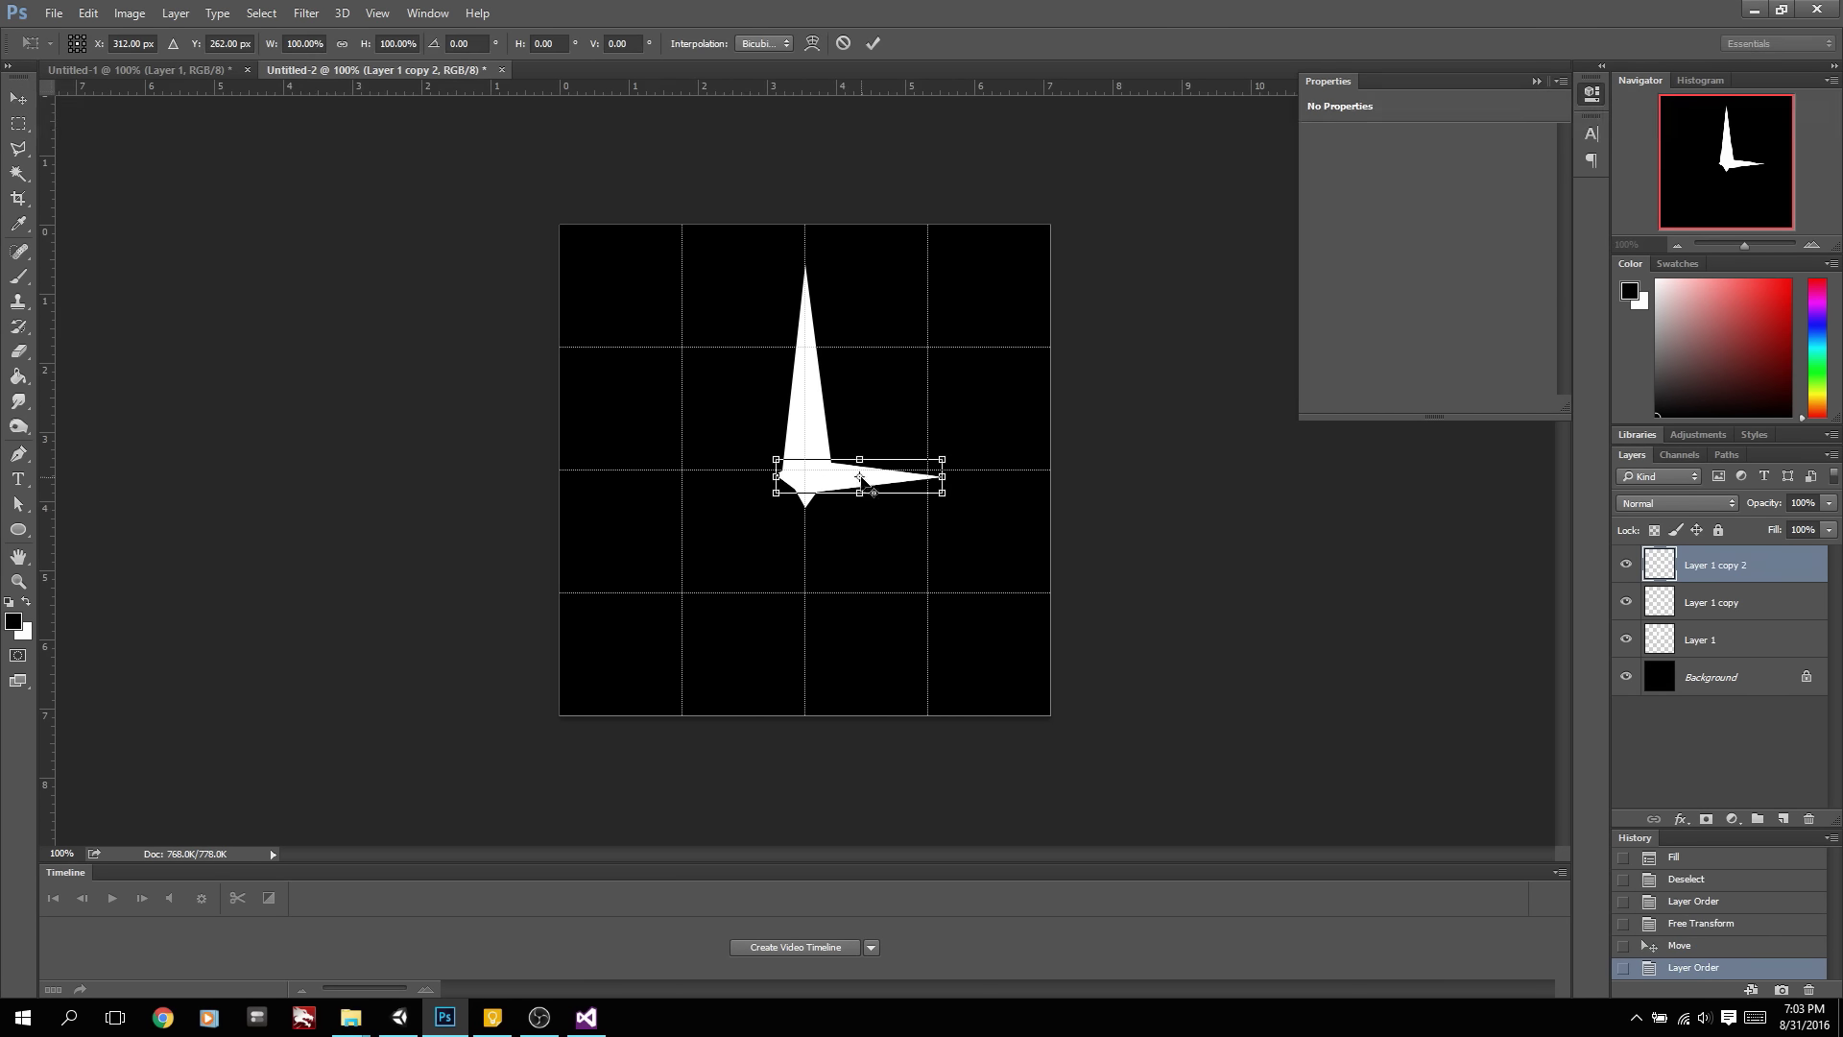
pyautogui.moveTo(861, 477); pyautogui.dragTo(805, 475)
pyautogui.moveTo(1008, 459); pyautogui.dragTo(923, 649)
pyautogui.press('Return')
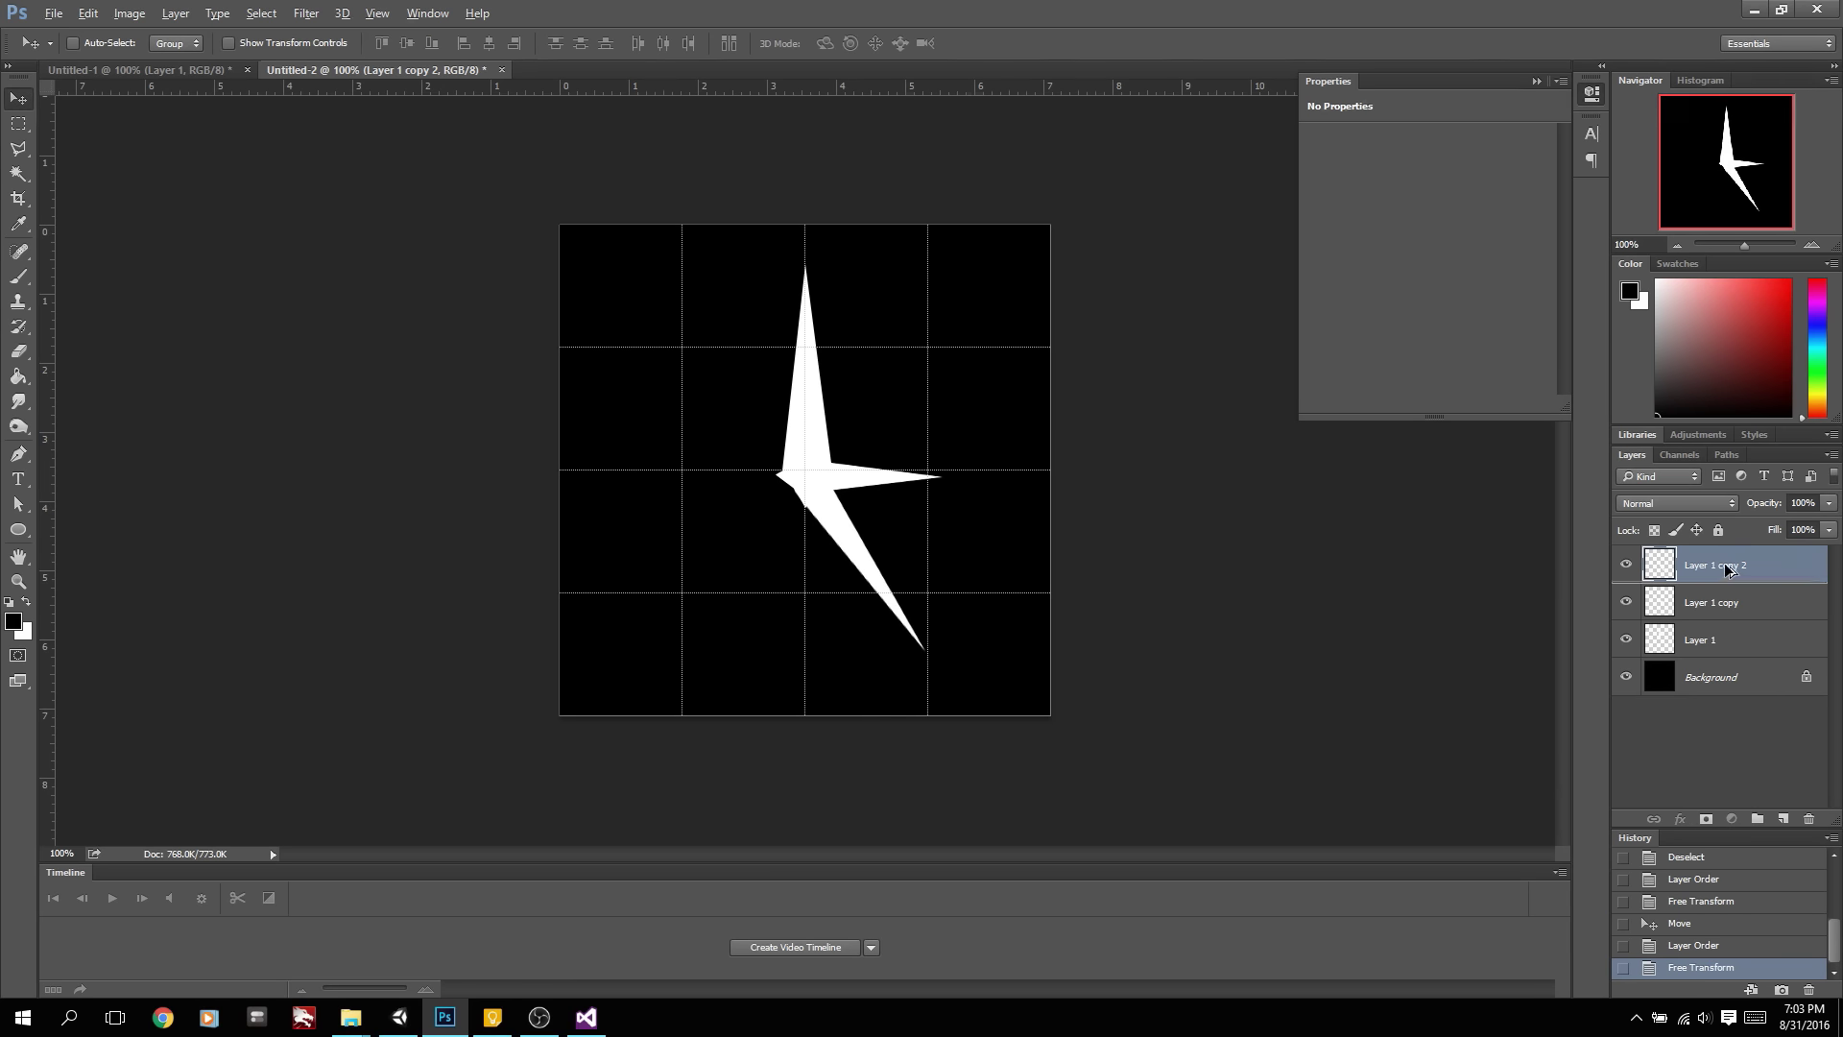
# Duplicate the lower-right spike and rotate the copy about the centre so it points down and to the left
pyautogui.keyDown('alt'); pyautogui.moveTo(1725, 569); pyautogui.dragTo(1726, 588); pyautogui.keyUp('alt')
pyautogui.hotkey('ctrl', 't')
pyautogui.moveTo(858, 551); pyautogui.dragTo(807, 480)
pyautogui.moveTo(932, 400); pyautogui.dragTo(821, 644)
pyautogui.moveTo(874, 636); pyautogui.dragTo(912, 614)
pyautogui.press('Return')
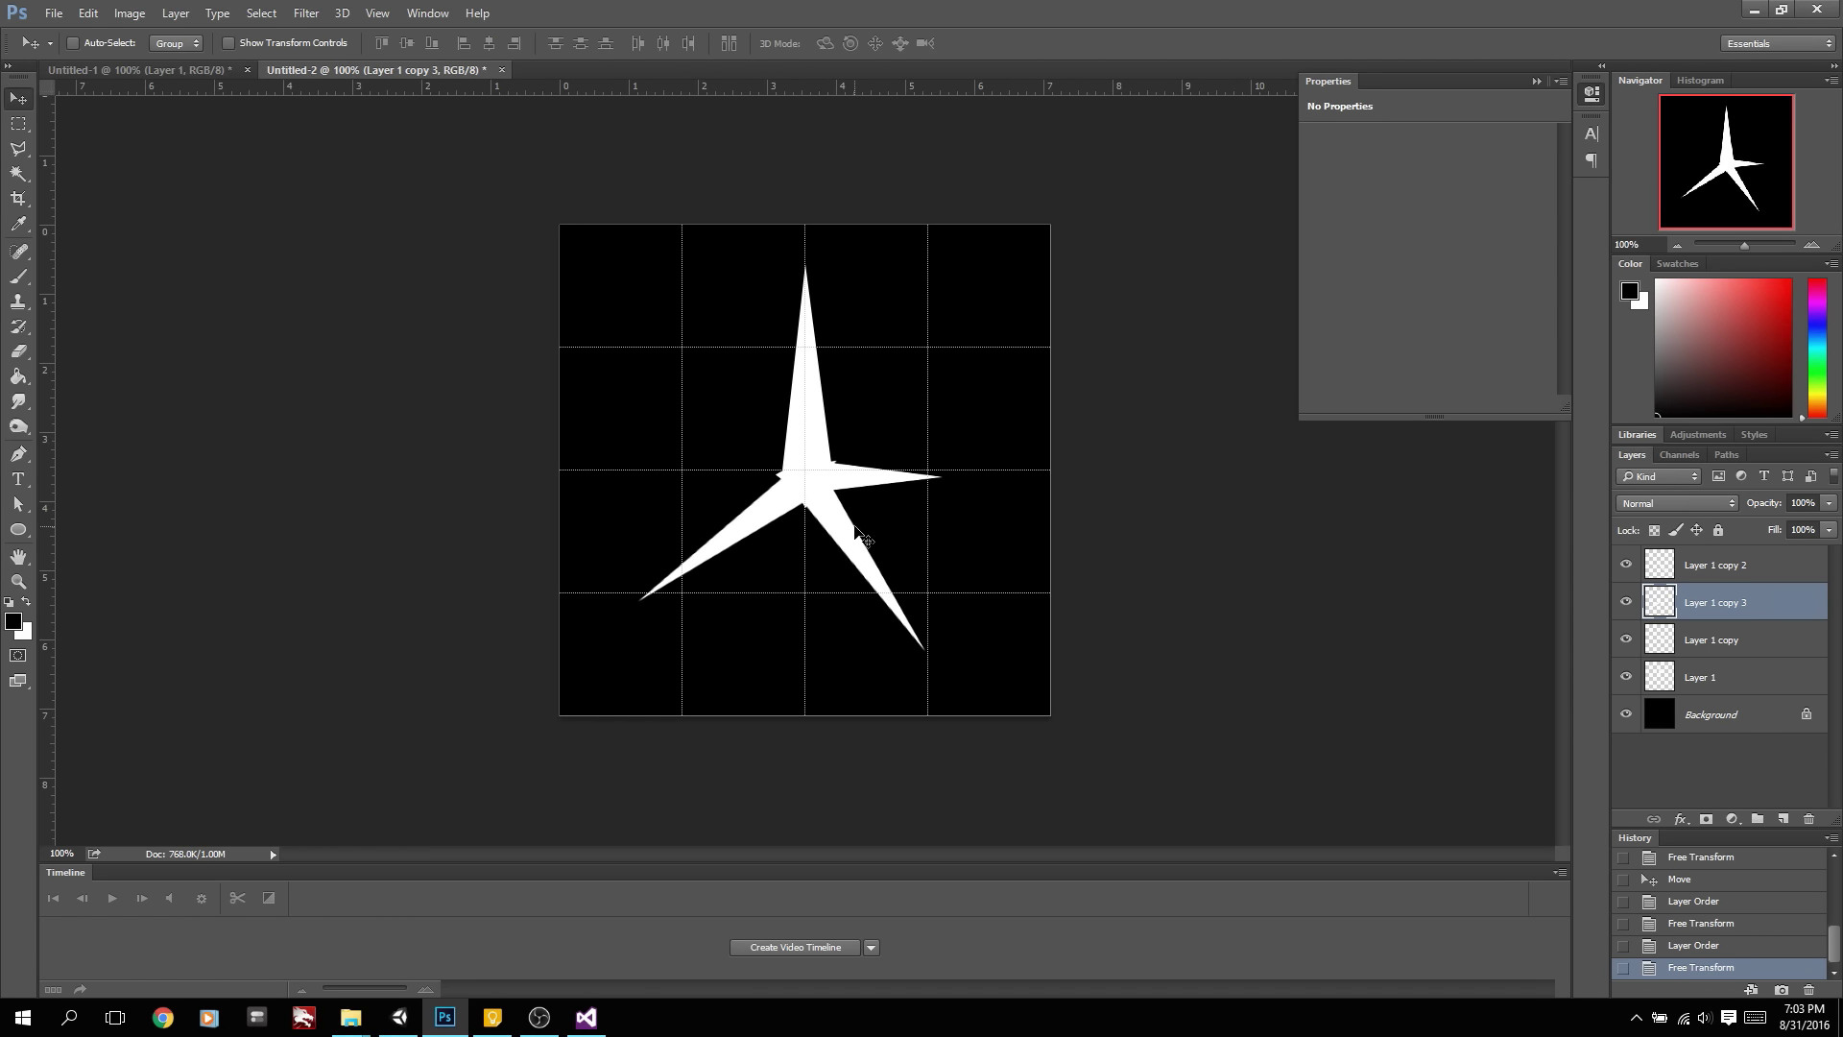
# Duplicate the lower-left spike, then rotate and shorten the copy into a small spike pointing up and to the left
pyautogui.keyDown('alt'); pyautogui.moveTo(1722, 600); pyautogui.dragTo(1713, 582); pyautogui.keyUp('alt')
pyautogui.hotkey('ctrl', 't')
pyautogui.moveTo(1042, 317); pyautogui.dragTo(966, 702)
pyautogui.moveTo(772, 515); pyautogui.dragTo(783, 433)
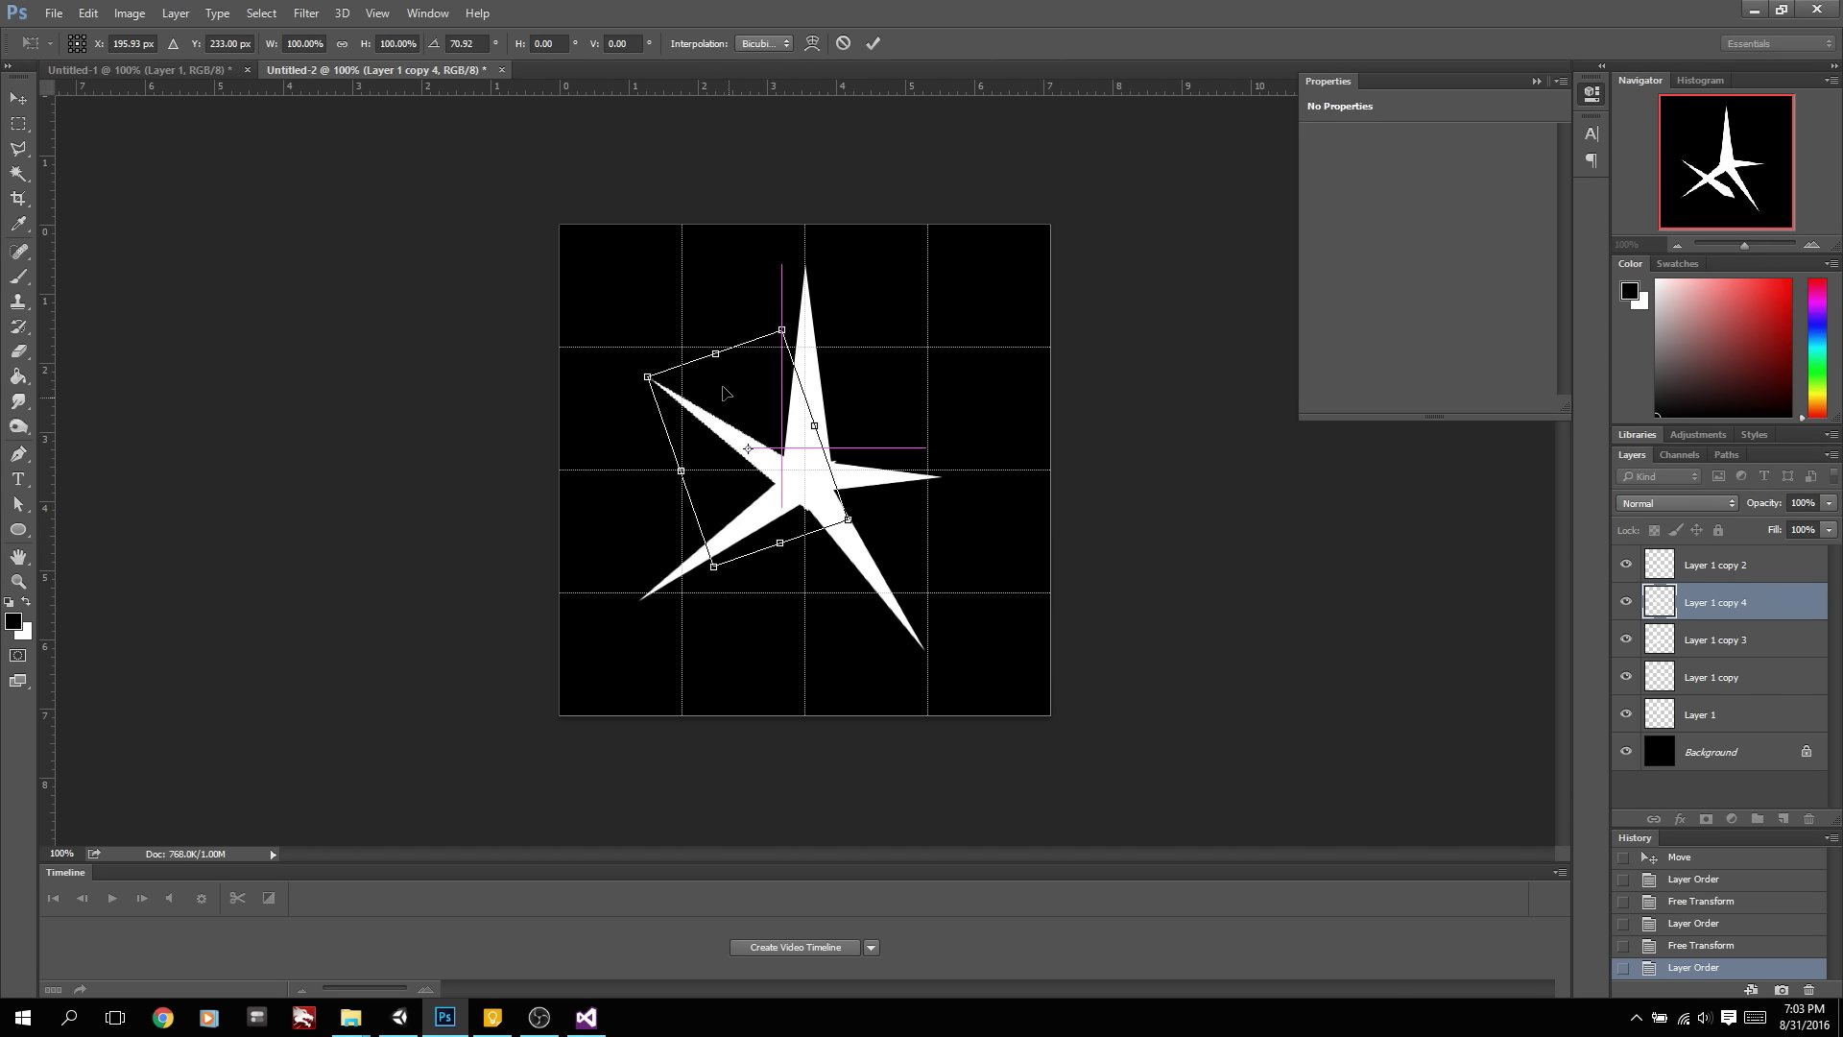
pyautogui.keyDown('alt'); pyautogui.keyDown('shift'); pyautogui.moveTo(647, 375); pyautogui.dragTo(698, 412); pyautogui.keyUp('shift'); pyautogui.keyUp('alt')
pyautogui.press('Return')
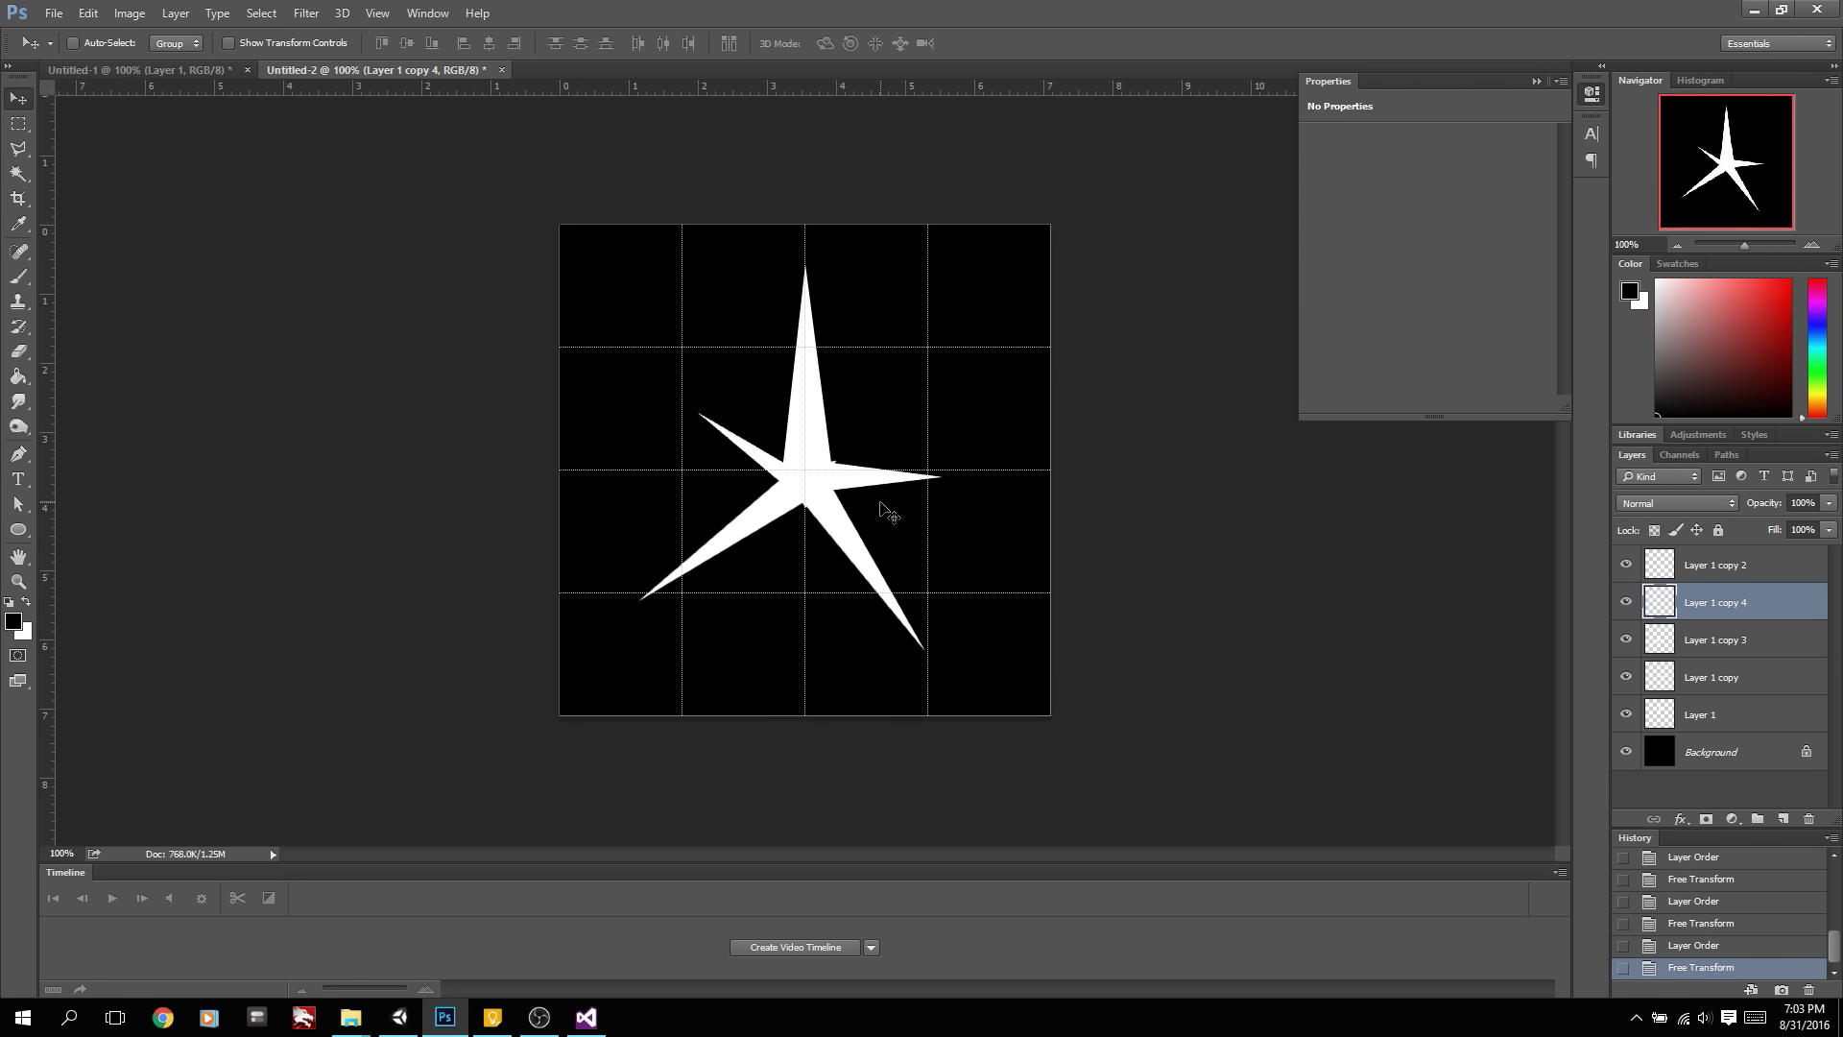
# Rotate and reposition the small upper-left spike so it points horizontally left, opposite the right-pointing spike
pyautogui.press('Right')
pyautogui.hotkey('ctrl', 't')
pyautogui.moveTo(941, 568); pyautogui.dragTo(960, 525)
pyautogui.press('Return')
pyautogui.moveTo(827, 482); pyautogui.dragTo(831, 513)
pyautogui.hotkey('ctrl', 't')
pyautogui.moveTo(987, 509); pyautogui.dragTo(1038, 439)
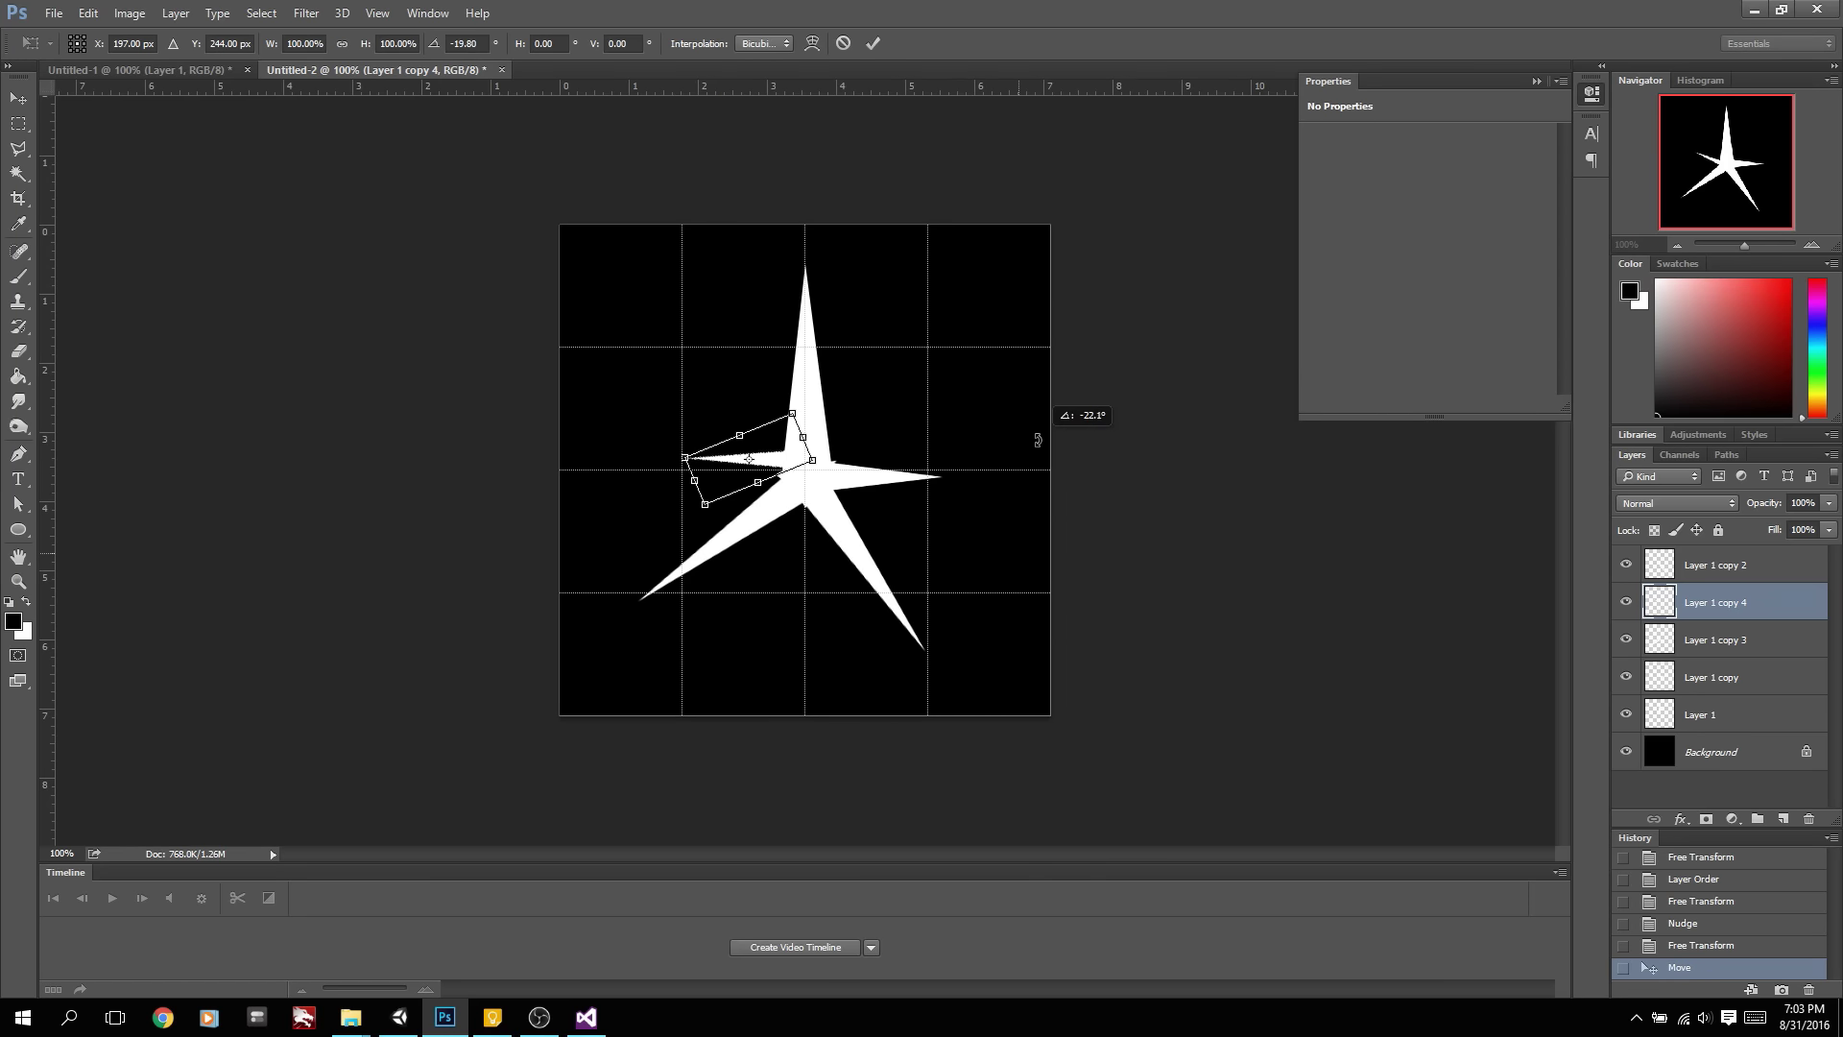
pyautogui.press('Return')
pyautogui.moveTo(790, 429); pyautogui.dragTo(794, 445)
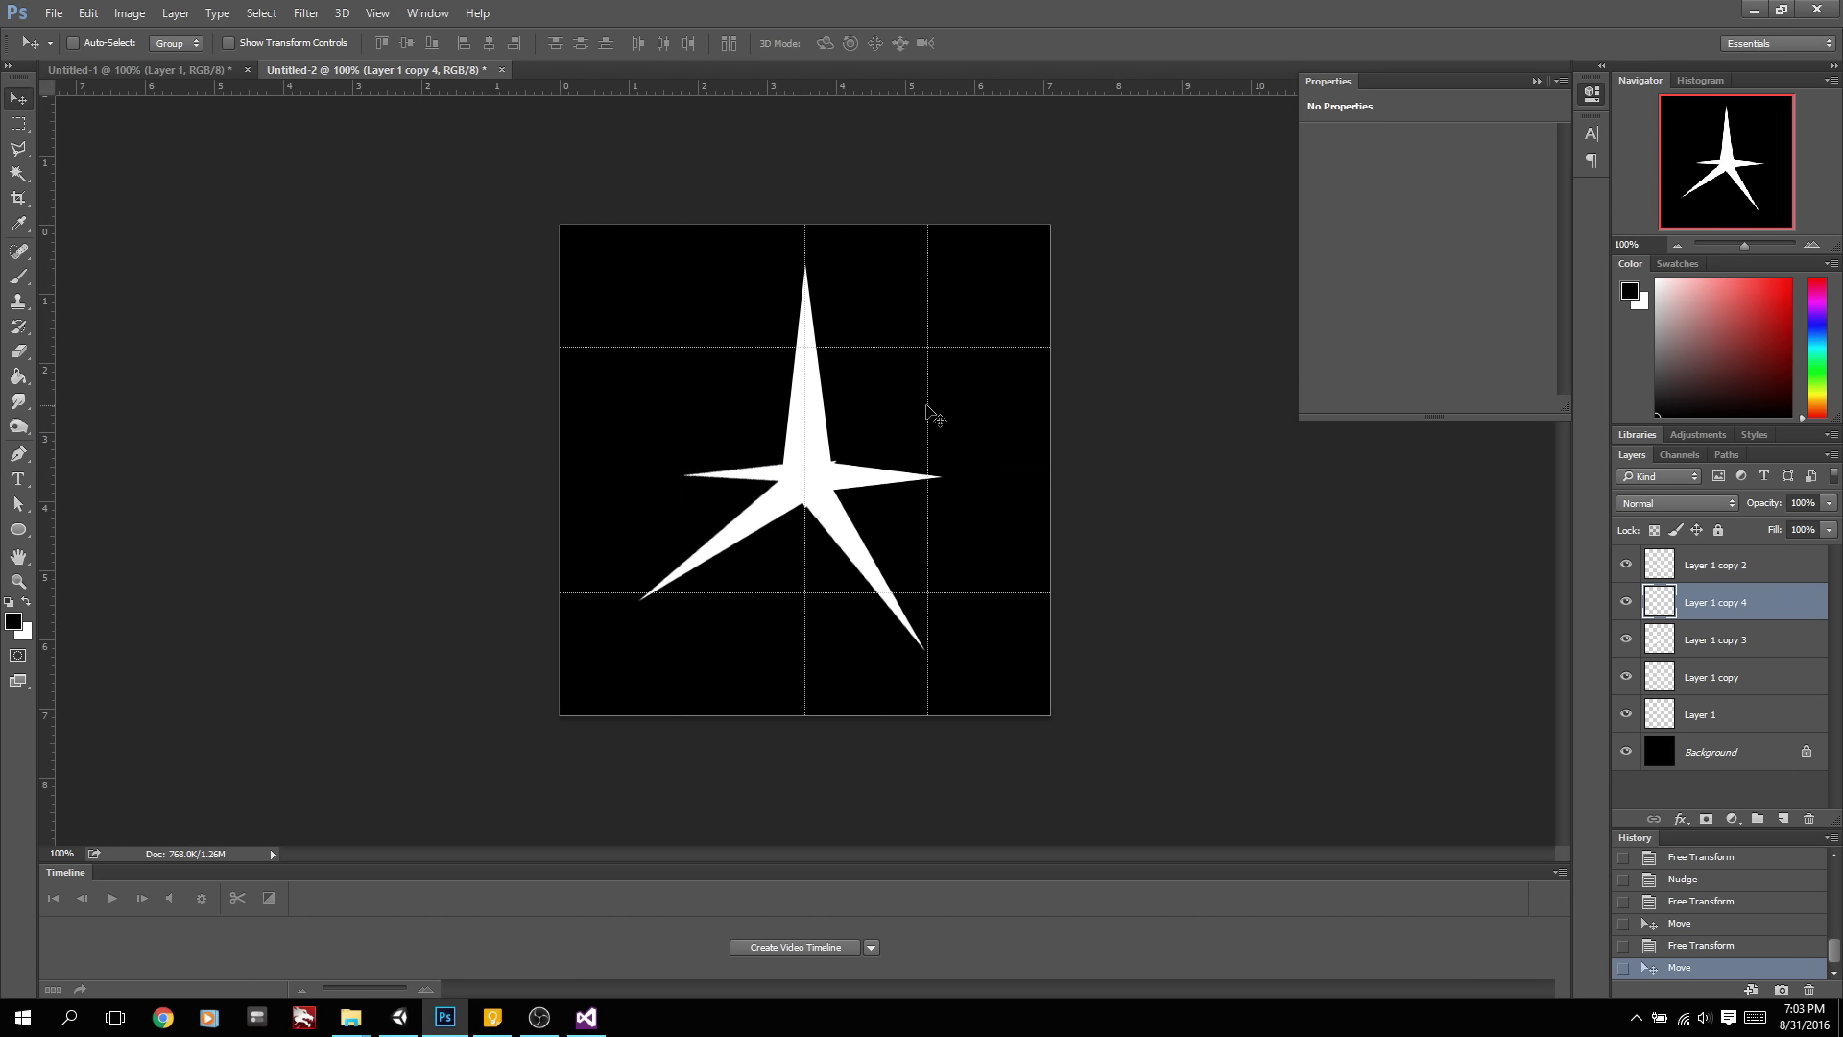
# Hide the grid and paste a merged copy of the whole star as a new layer above the spikes
pyautogui.hotkey('ctrl', "'")
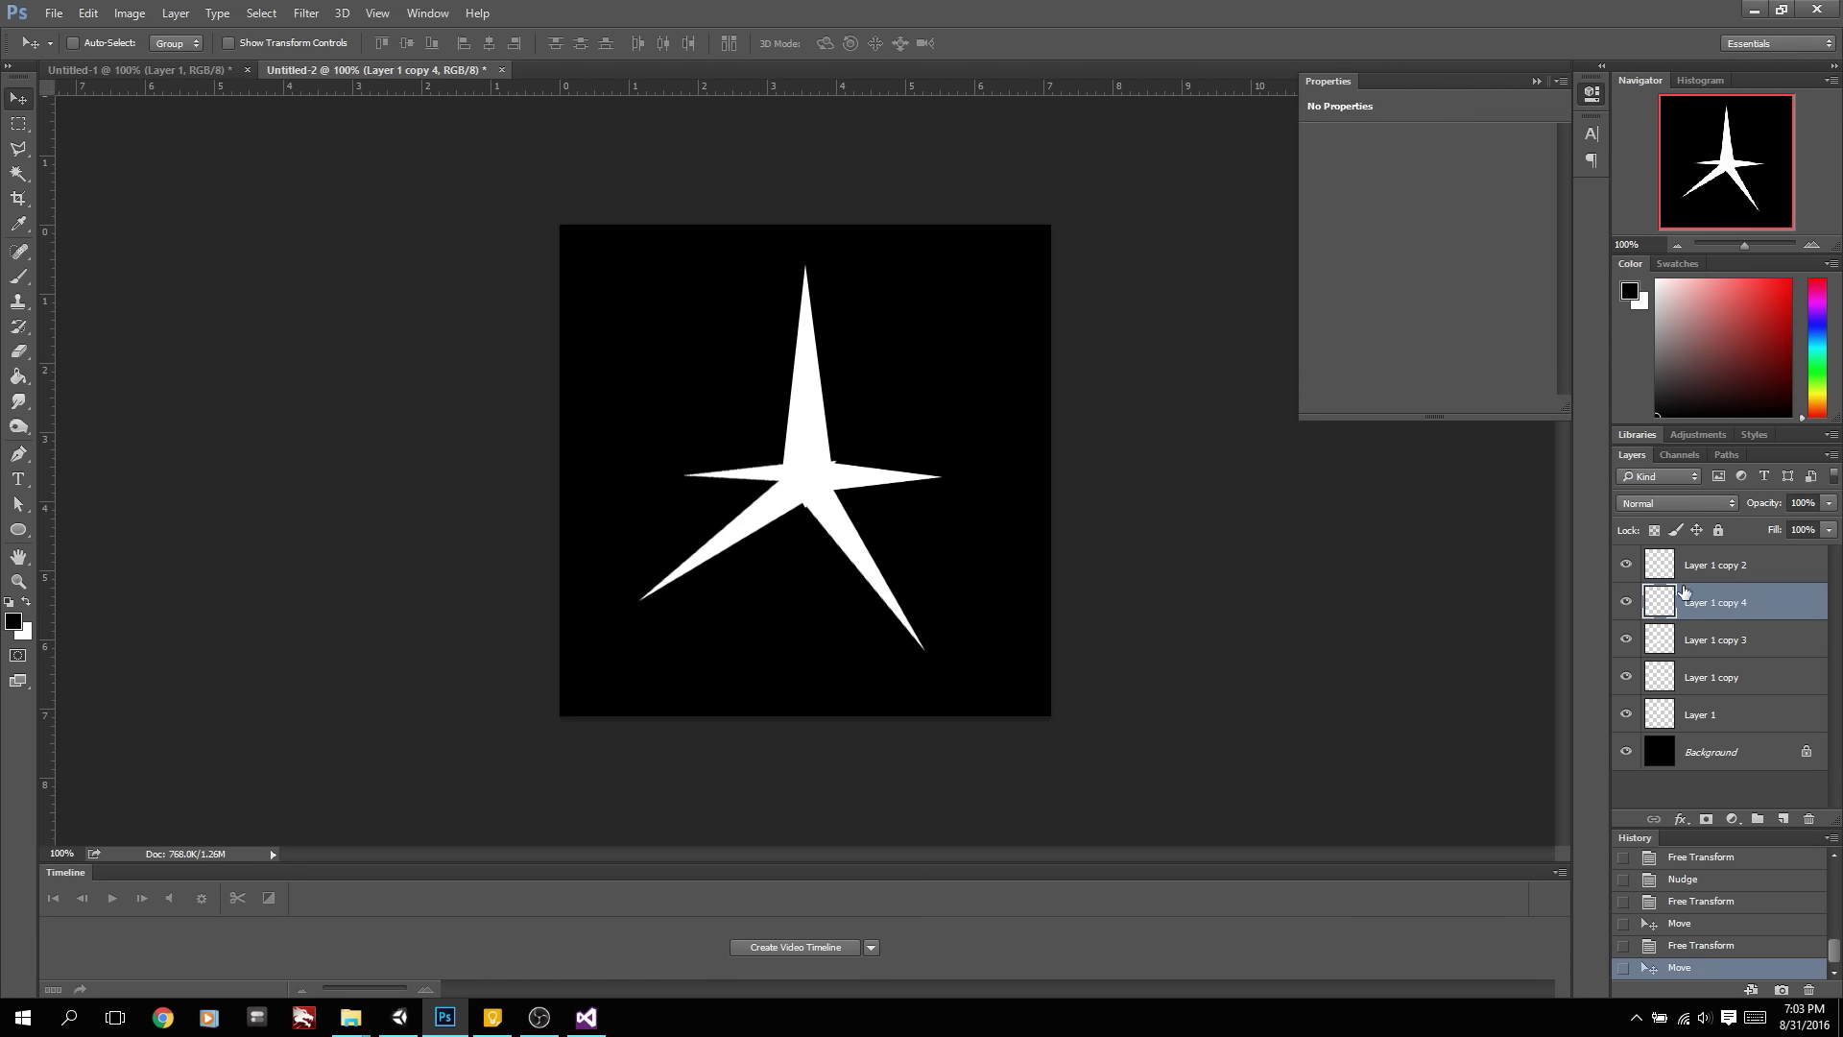
pyautogui.click(1779, 579)
pyautogui.hotkey('ctrl', 'shift', 'n')
pyautogui.press('Return')
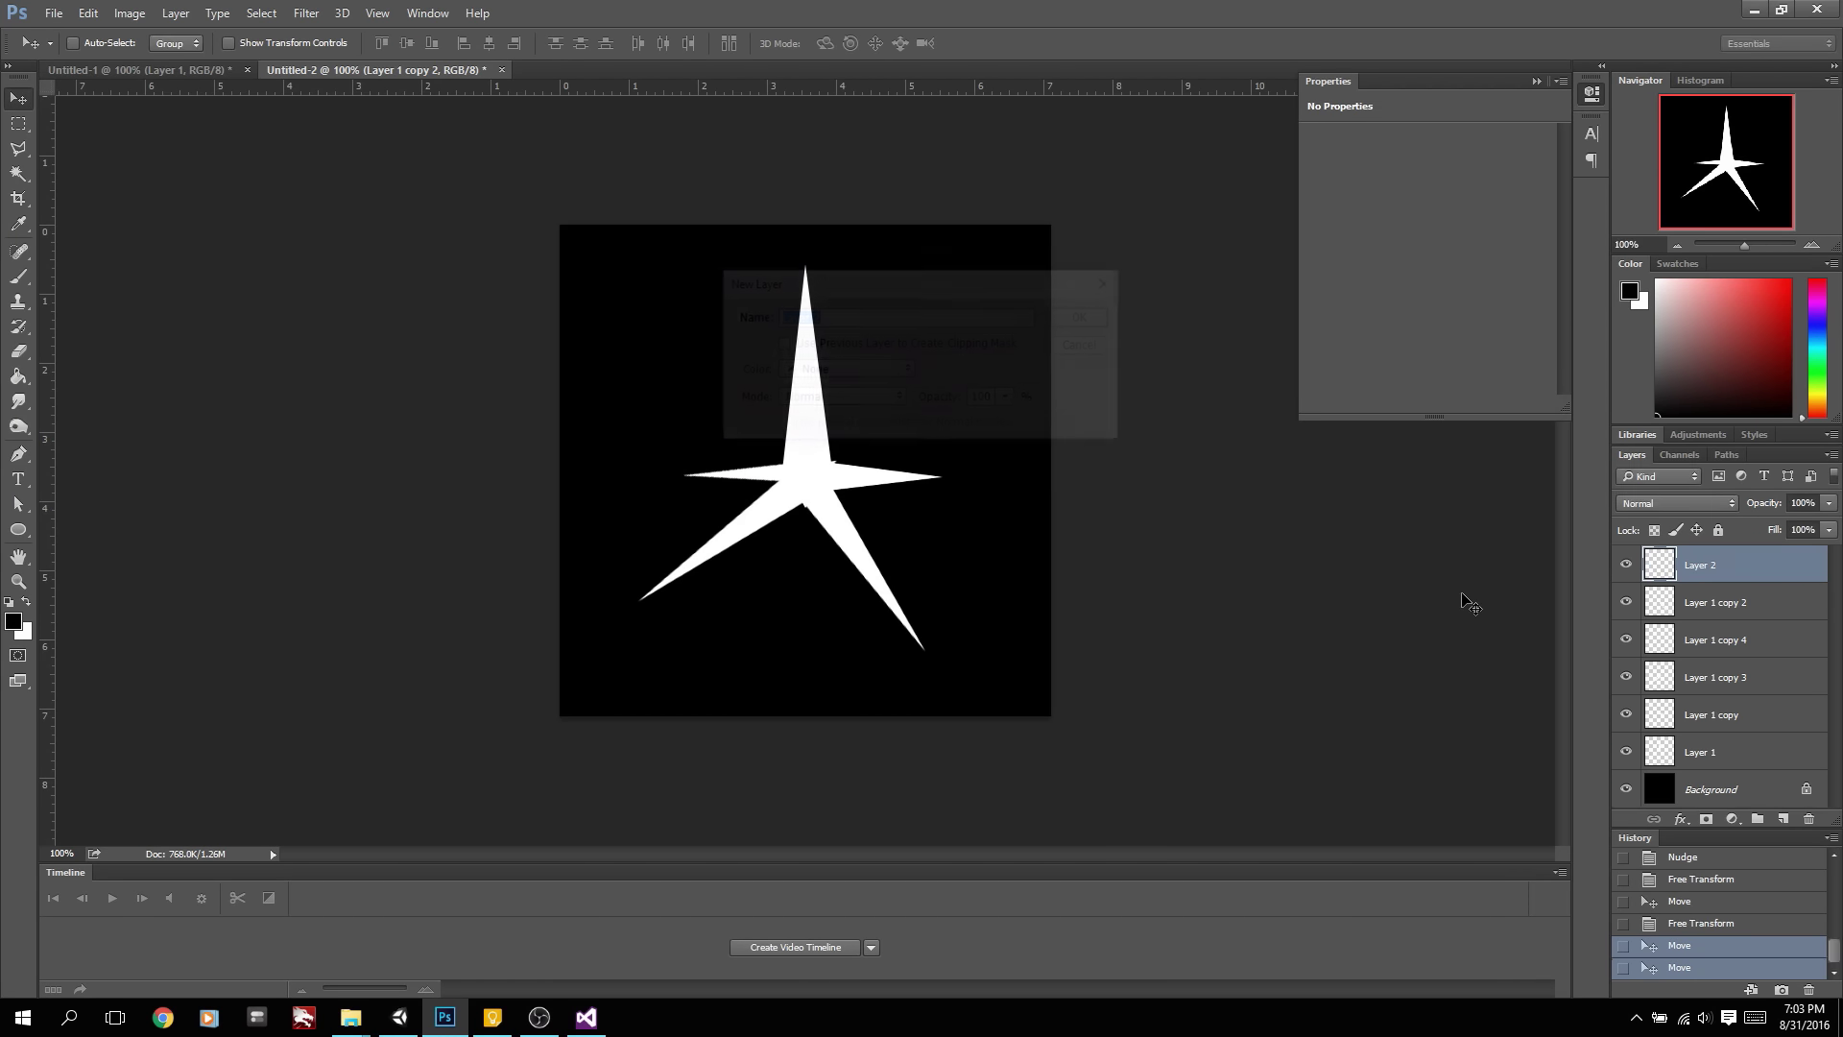
pyautogui.hotkey('ctrl', 'a')
pyautogui.hotkey('ctrl', 'shift', 'c')
pyautogui.hotkey('ctrl', 'v')
# Apply the last Gaussian Blur to the merged star layer and lower that layer's opacity
pyautogui.click(306, 12)
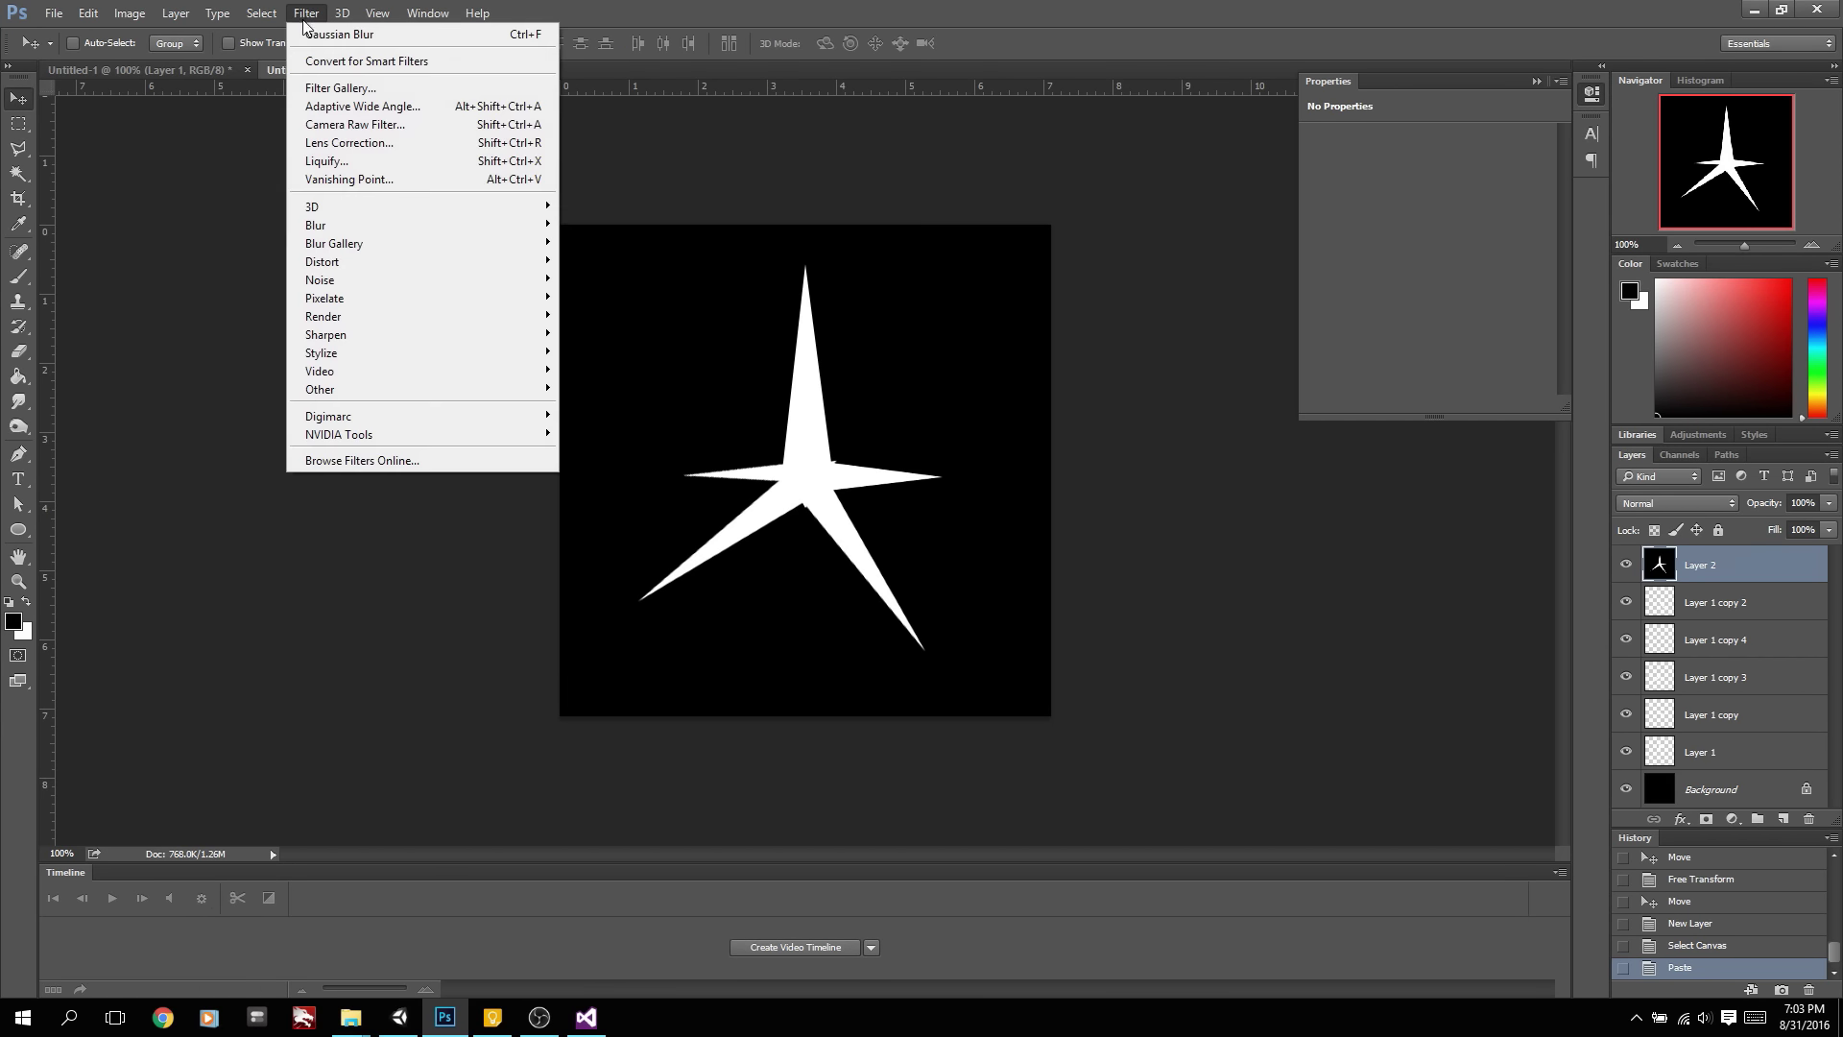
pyautogui.click(345, 34)
pyautogui.moveTo(1753, 508); pyautogui.dragTo(1719, 510)
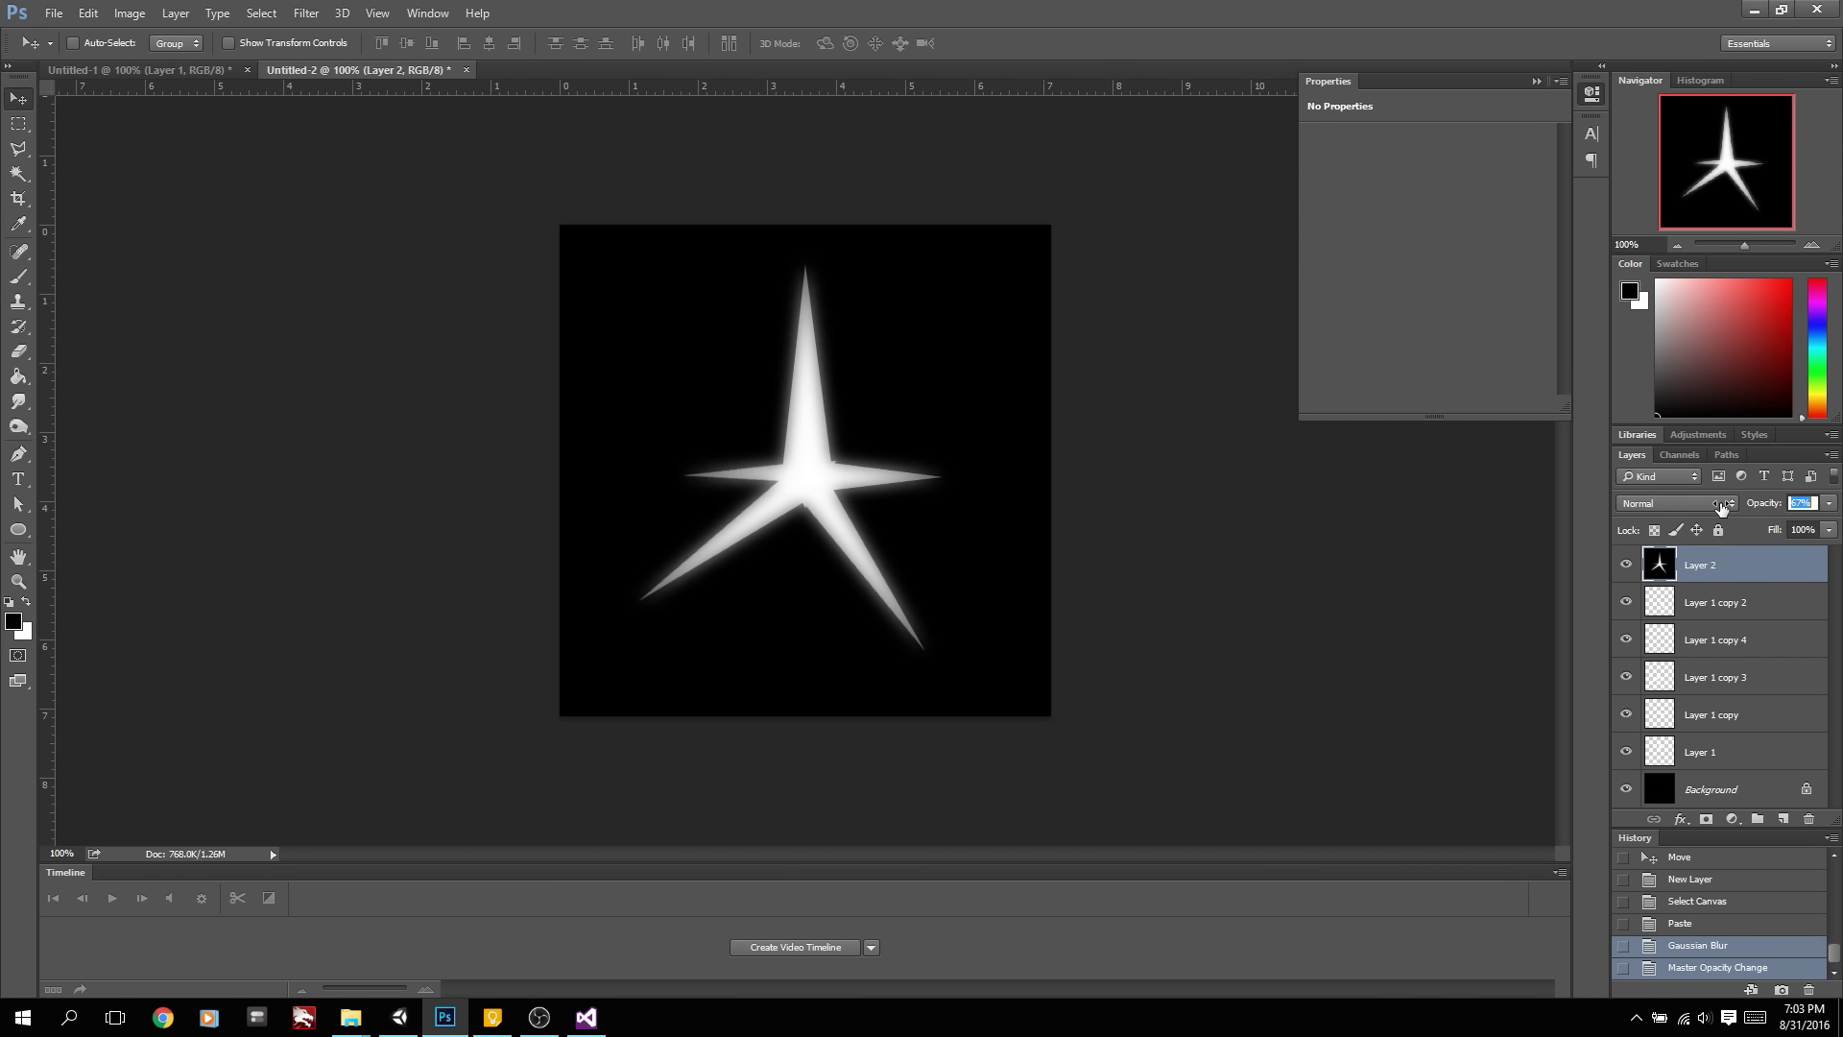
# Paste another merged copy of the star on top, Gaussian-blur it repeatedly and set its blending to Linear Dodge (Add)
pyautogui.hotkey('ctrl', 'a')
pyautogui.hotkey('ctrl', 'shift', 'c')
pyautogui.hotkey('ctrl', 'v')
pyautogui.hotkey('ctrl', 'f')
pyautogui.hotkey('ctrl', 'f')
pyautogui.hotkey('ctrl', 'f')
pyautogui.hotkey('ctrl', 'f')
pyautogui.hotkey('ctrl', 'f')
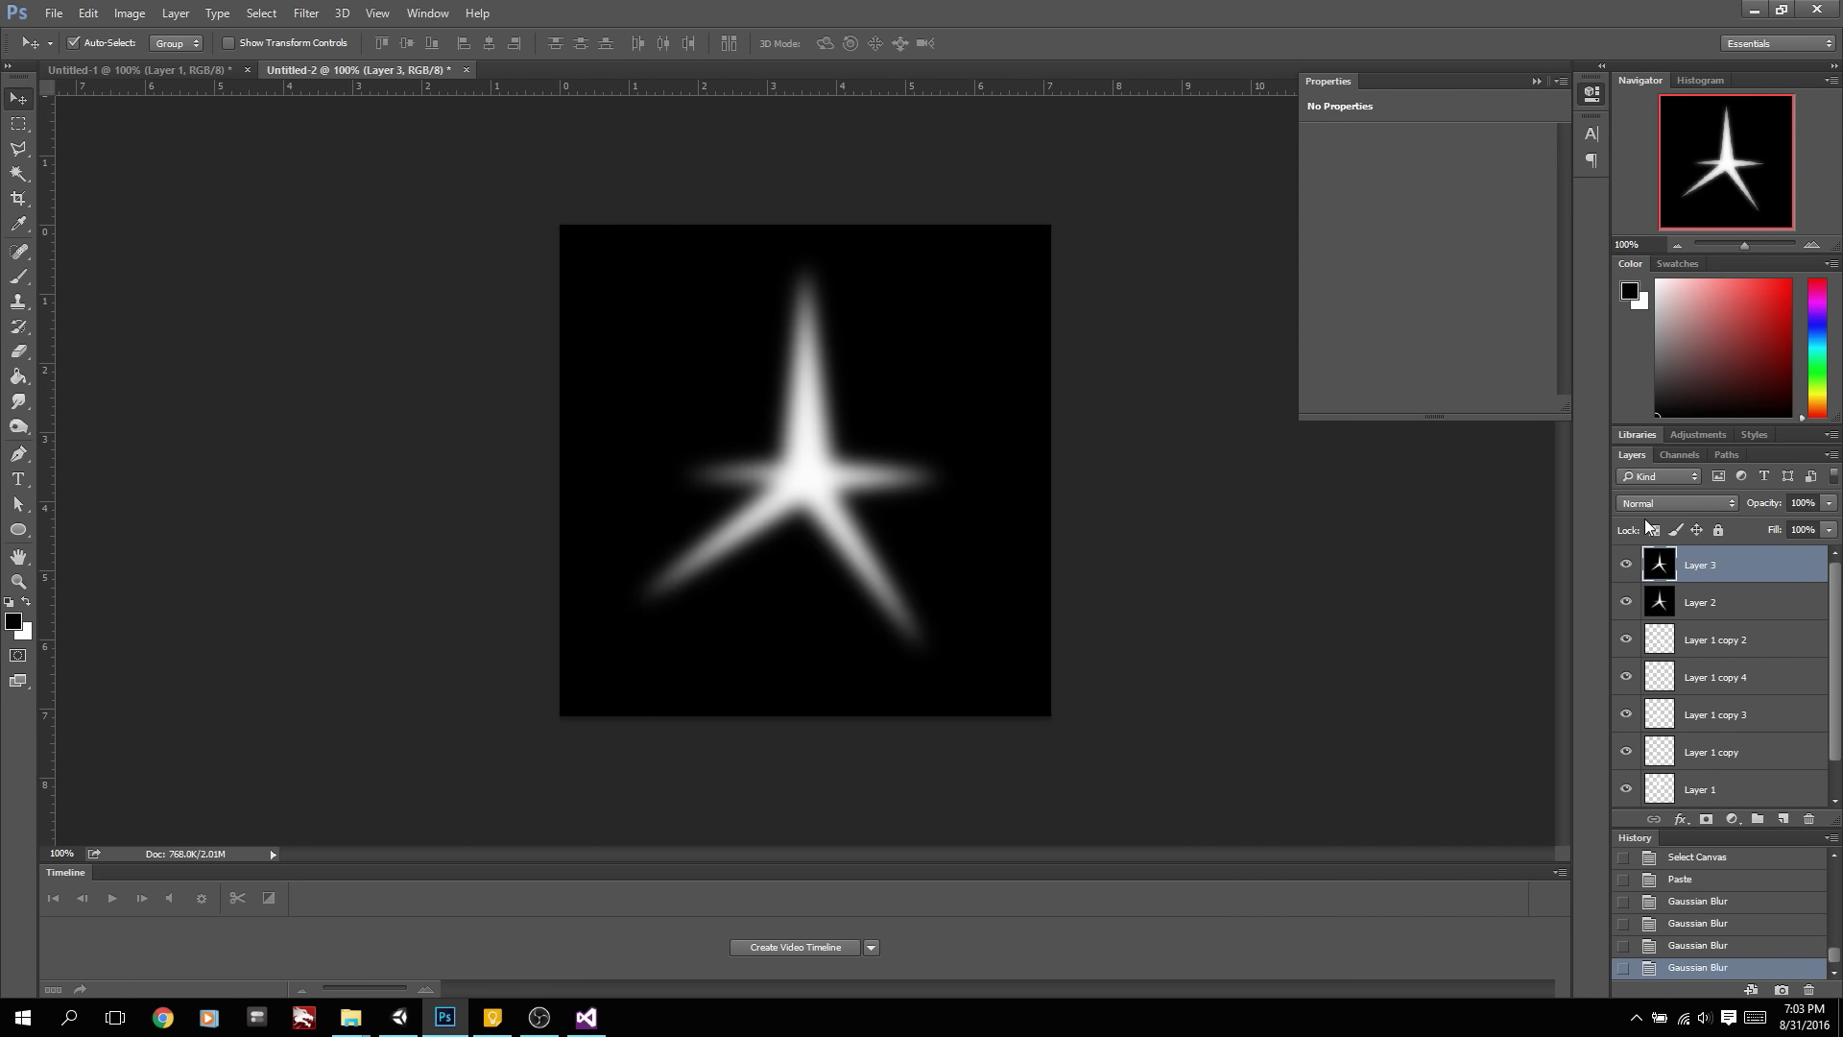
pyautogui.click(1676, 503)
pyautogui.click(1670, 650)
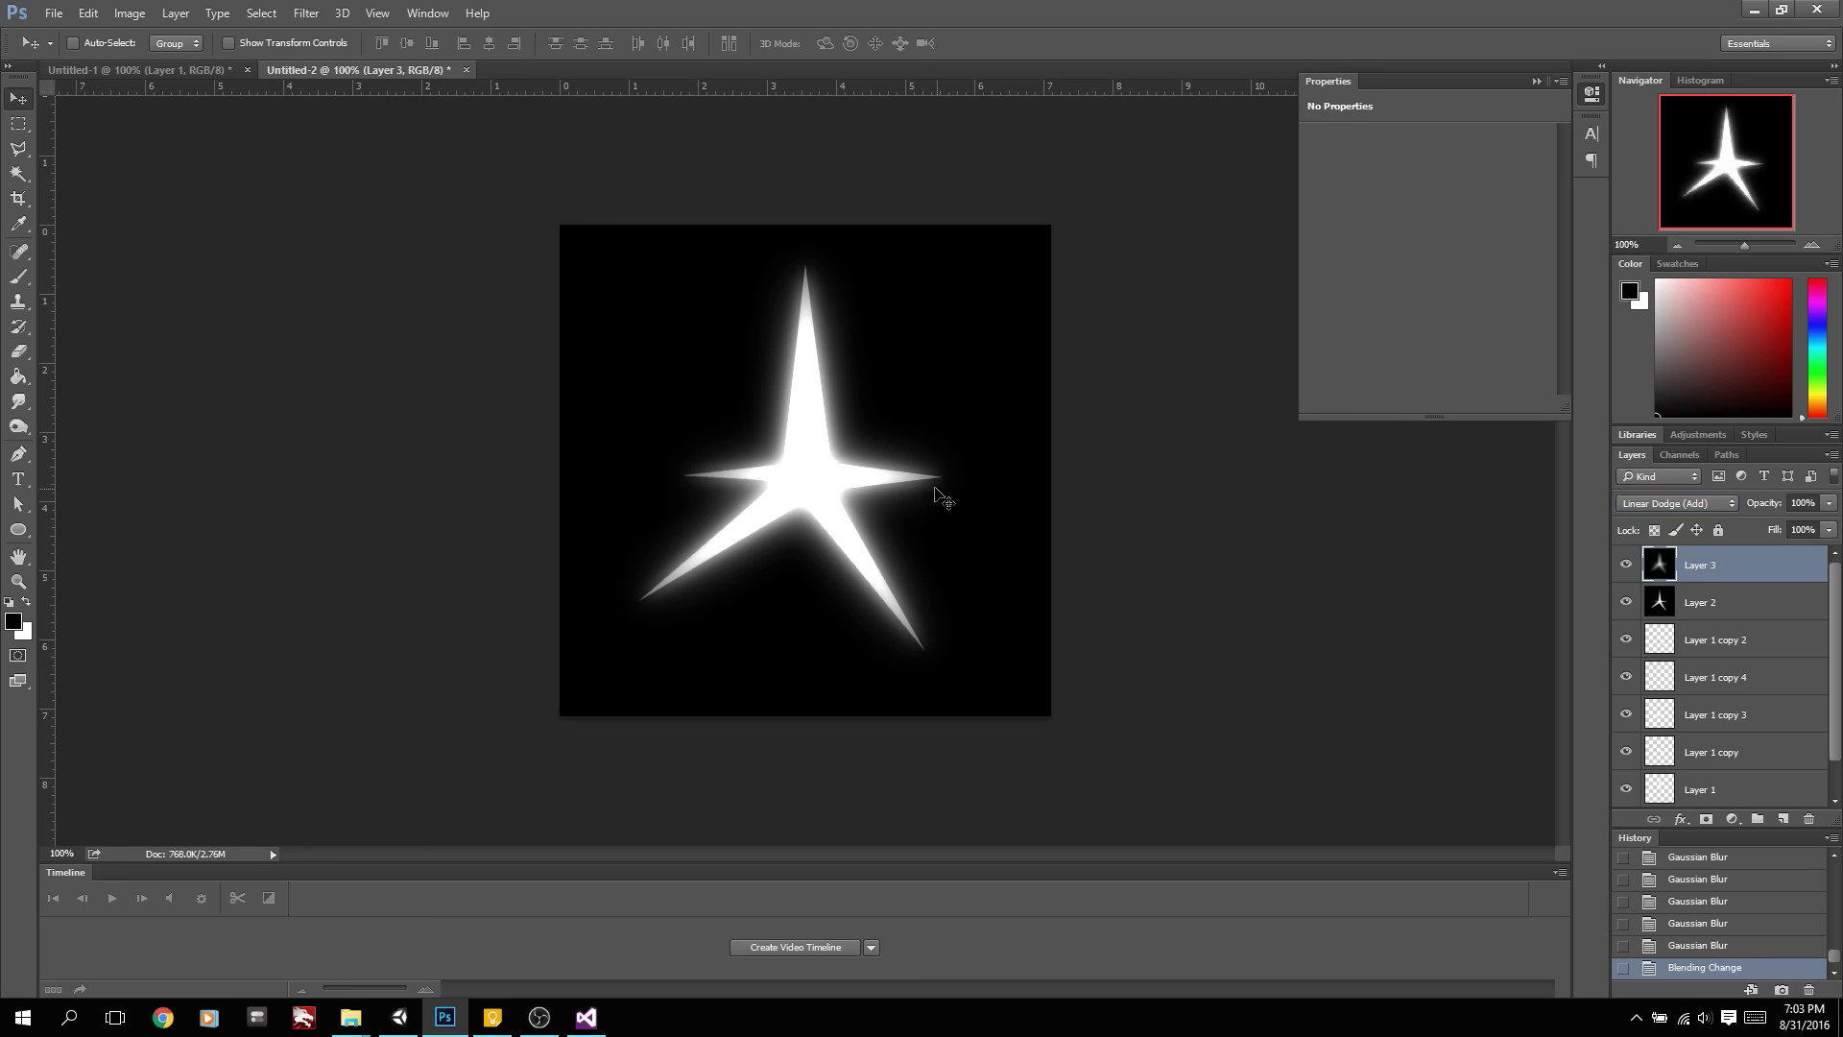
# Compare the star with and without Layer 2 and reduce Layer 2's opacity to 49%
pyautogui.click(1701, 602)
pyautogui.click(1624, 602)
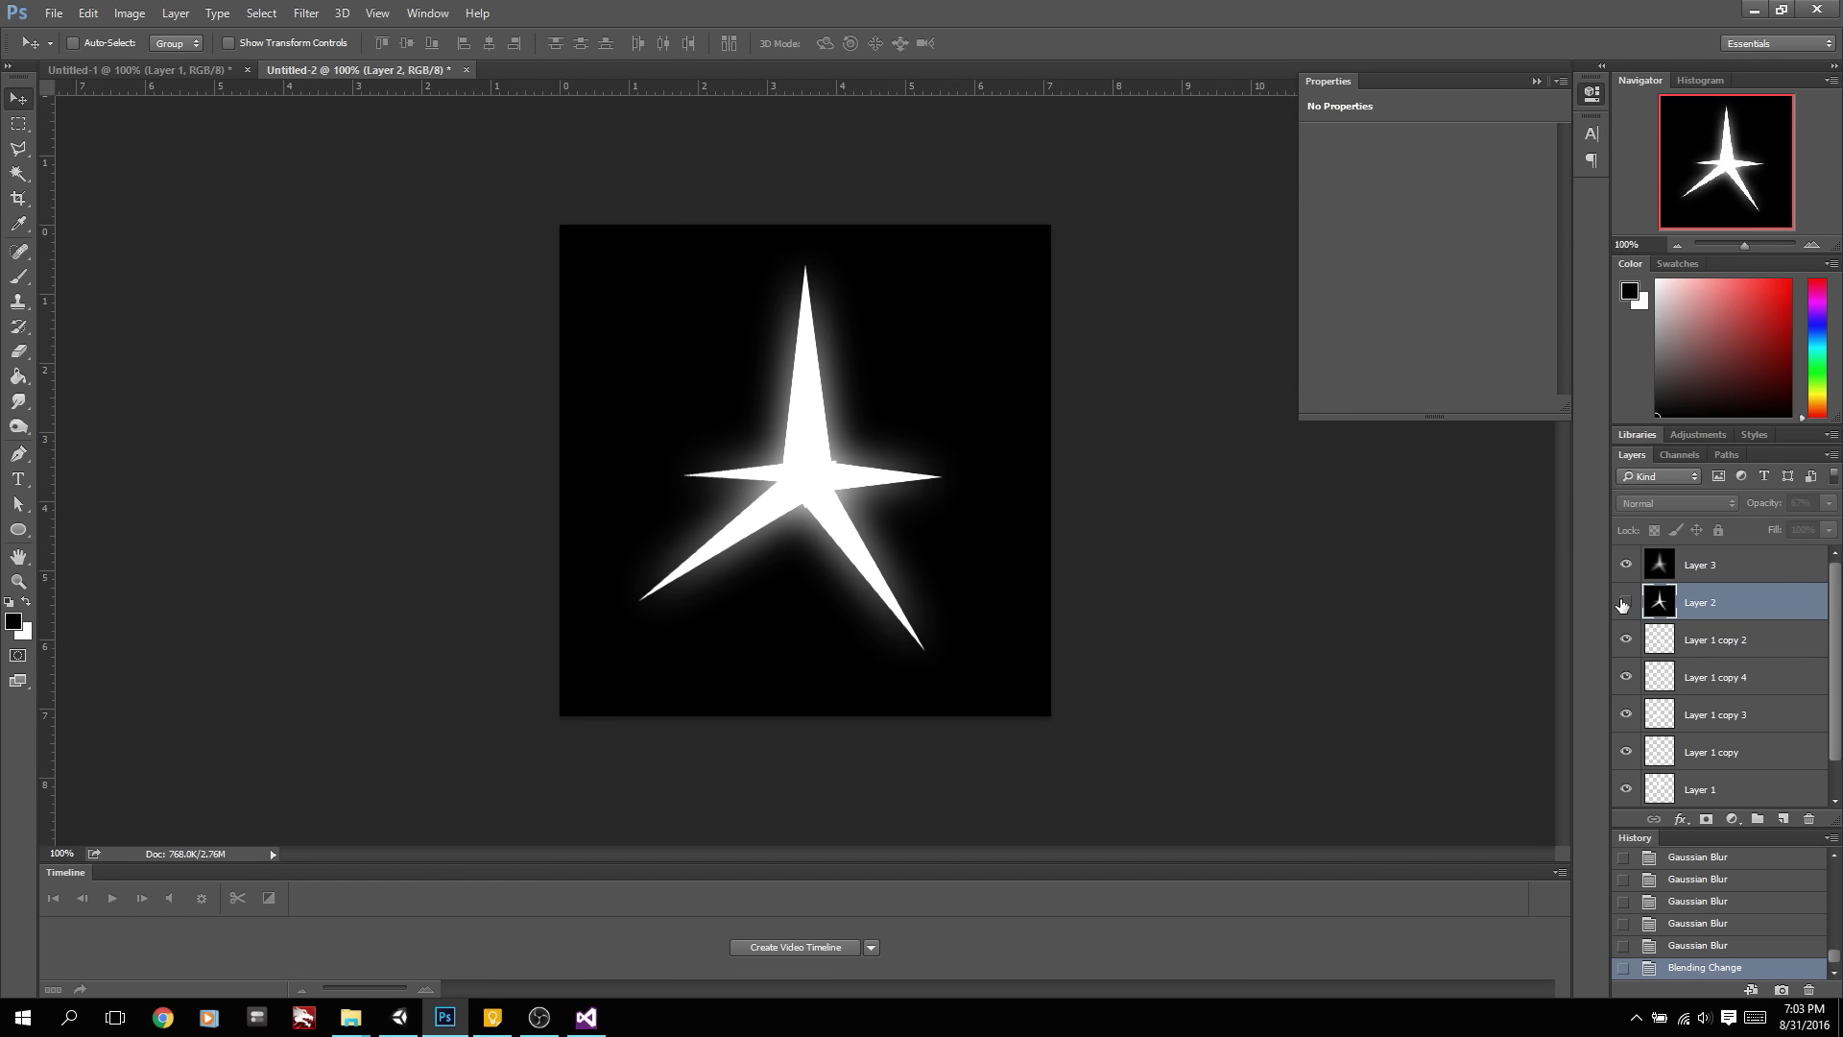
pyautogui.click(1624, 602)
pyautogui.moveTo(1778, 506); pyautogui.dragTo(1371, 513)
# Save the star texture as the Targa file ImpactShape_01 in the project's Textures folder
pyautogui.hotkey('ctrl', 'shift', 's')
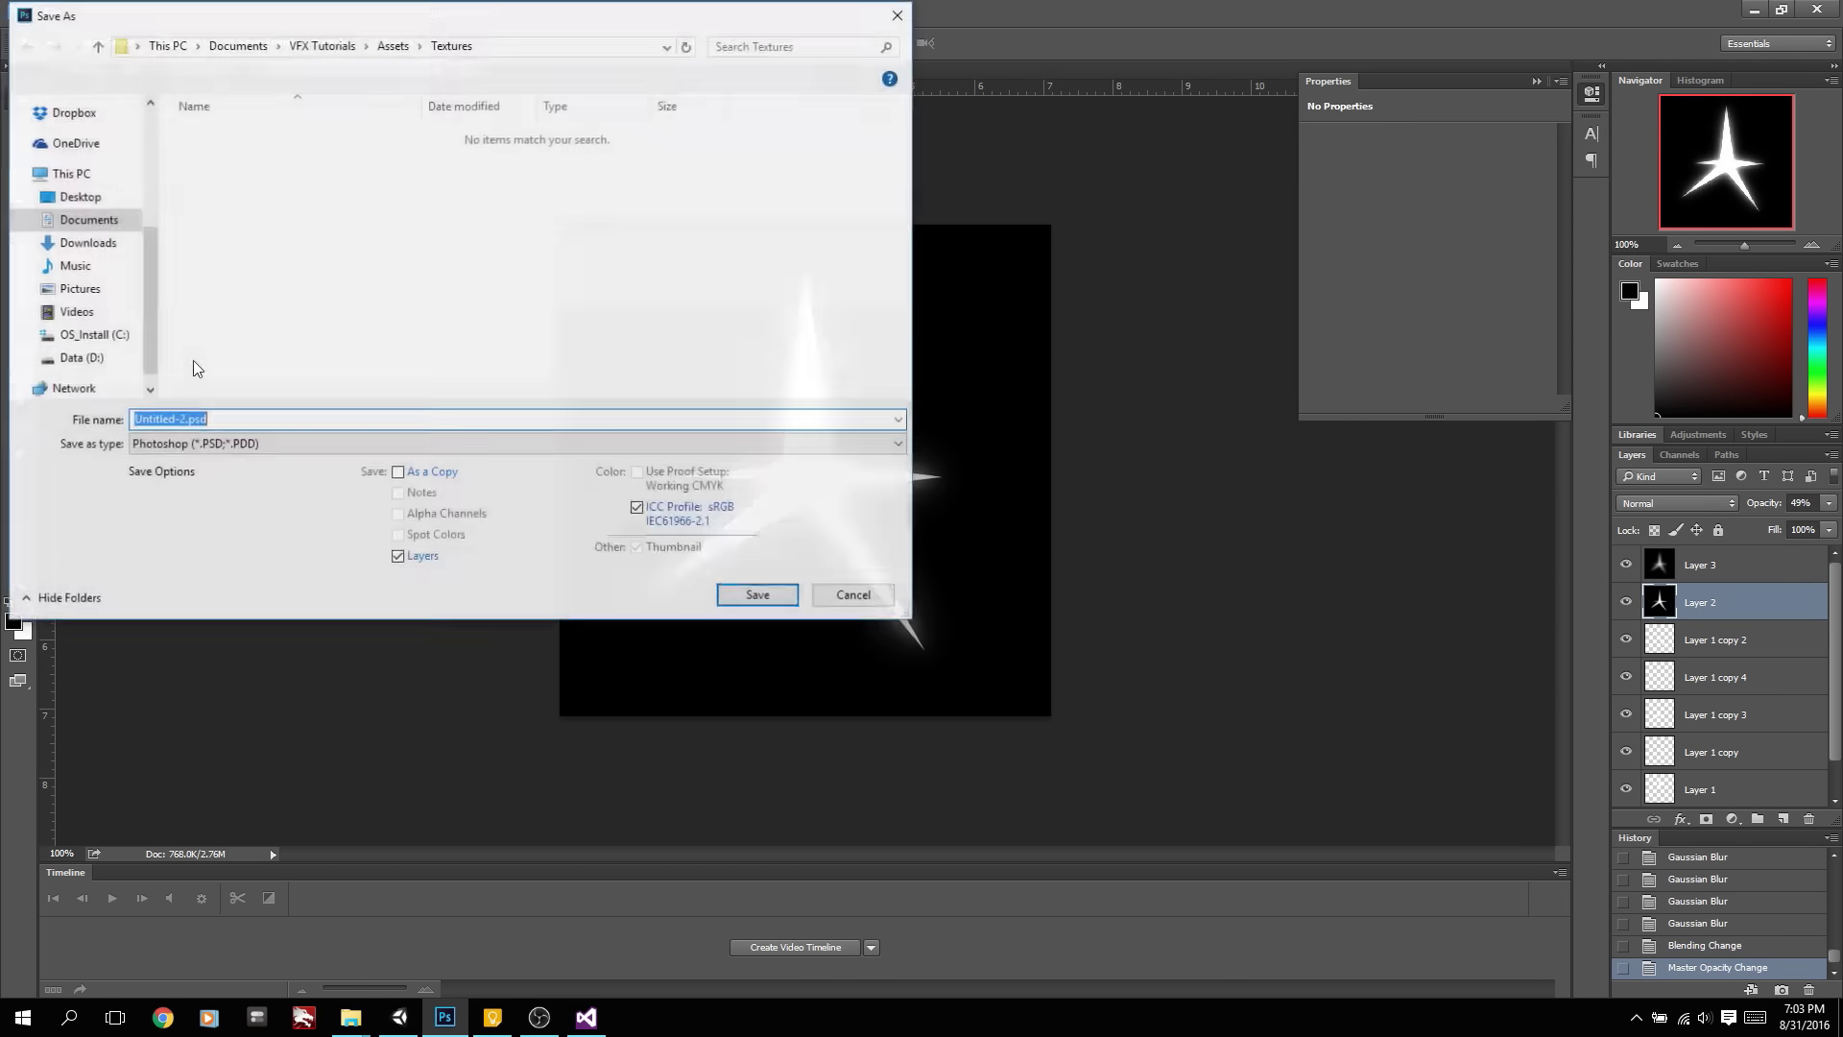
pyautogui.click(221, 444)
pyautogui.click(227, 752)
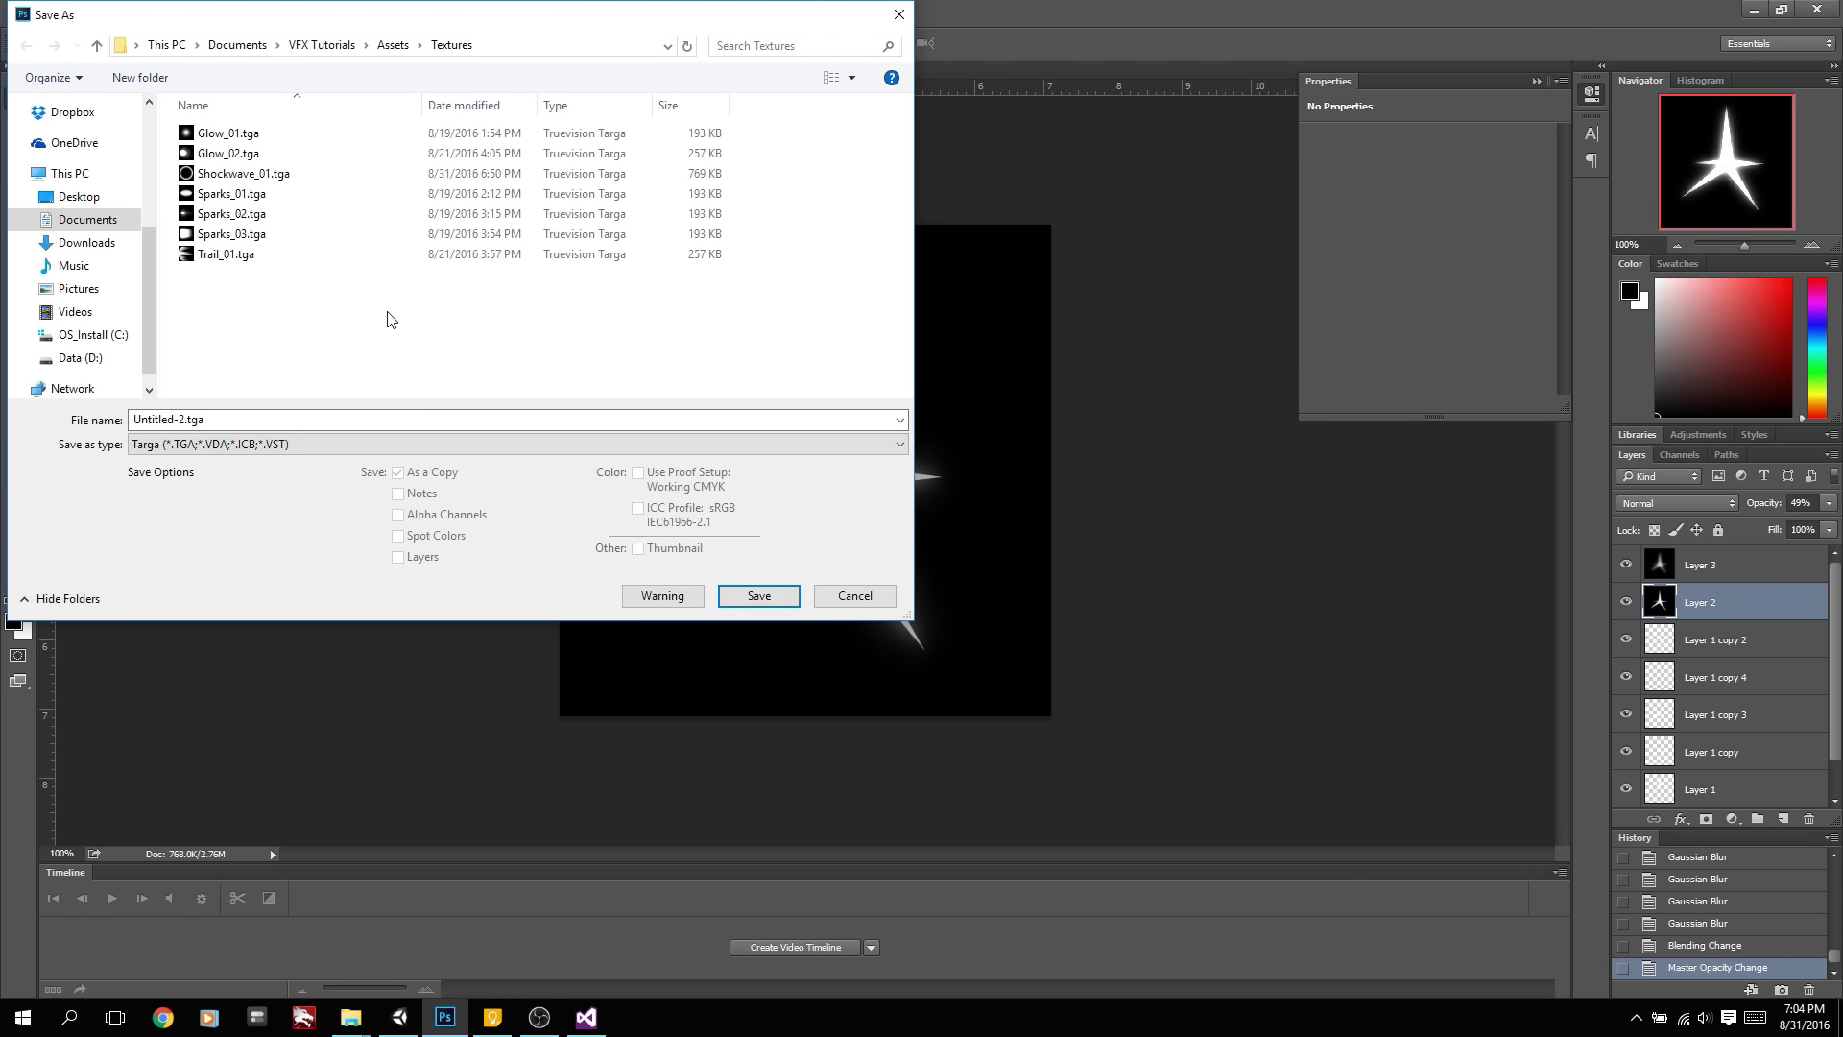
pyautogui.doubleClick(244, 423)
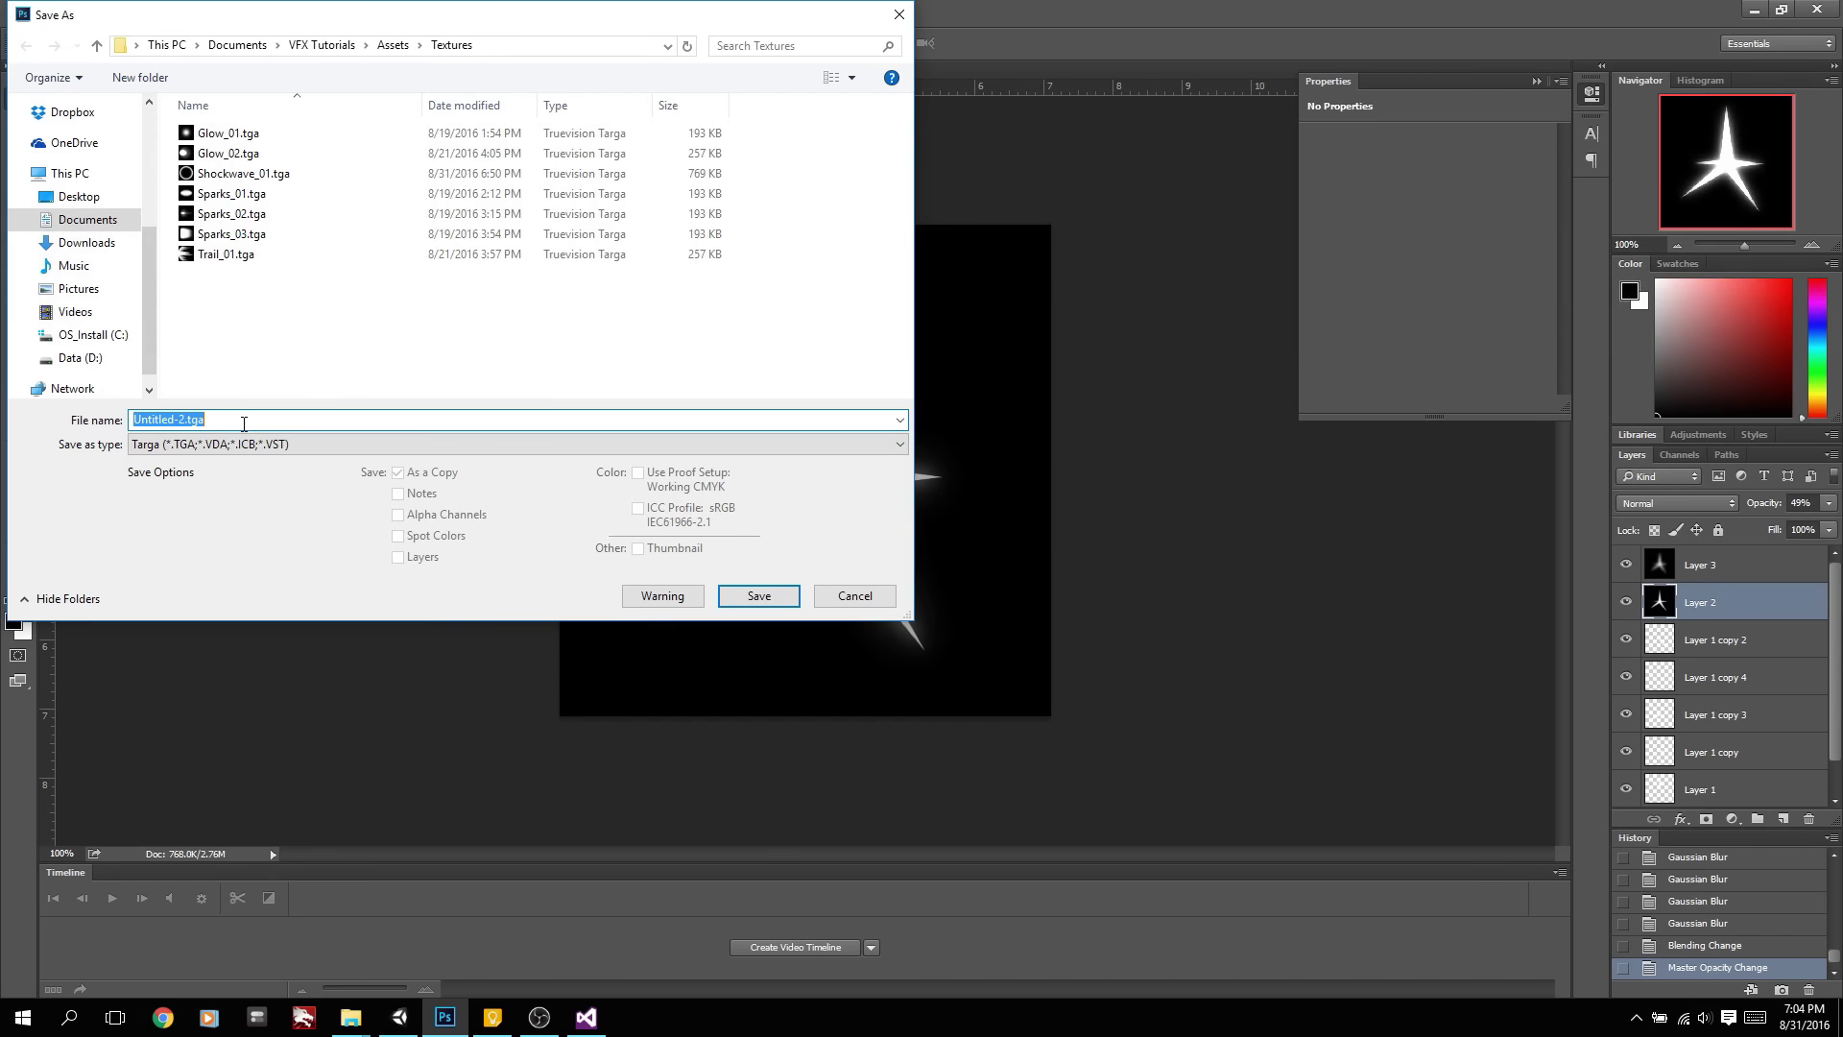
pyautogui.press('BackSpace')
pyautogui.press('Return')
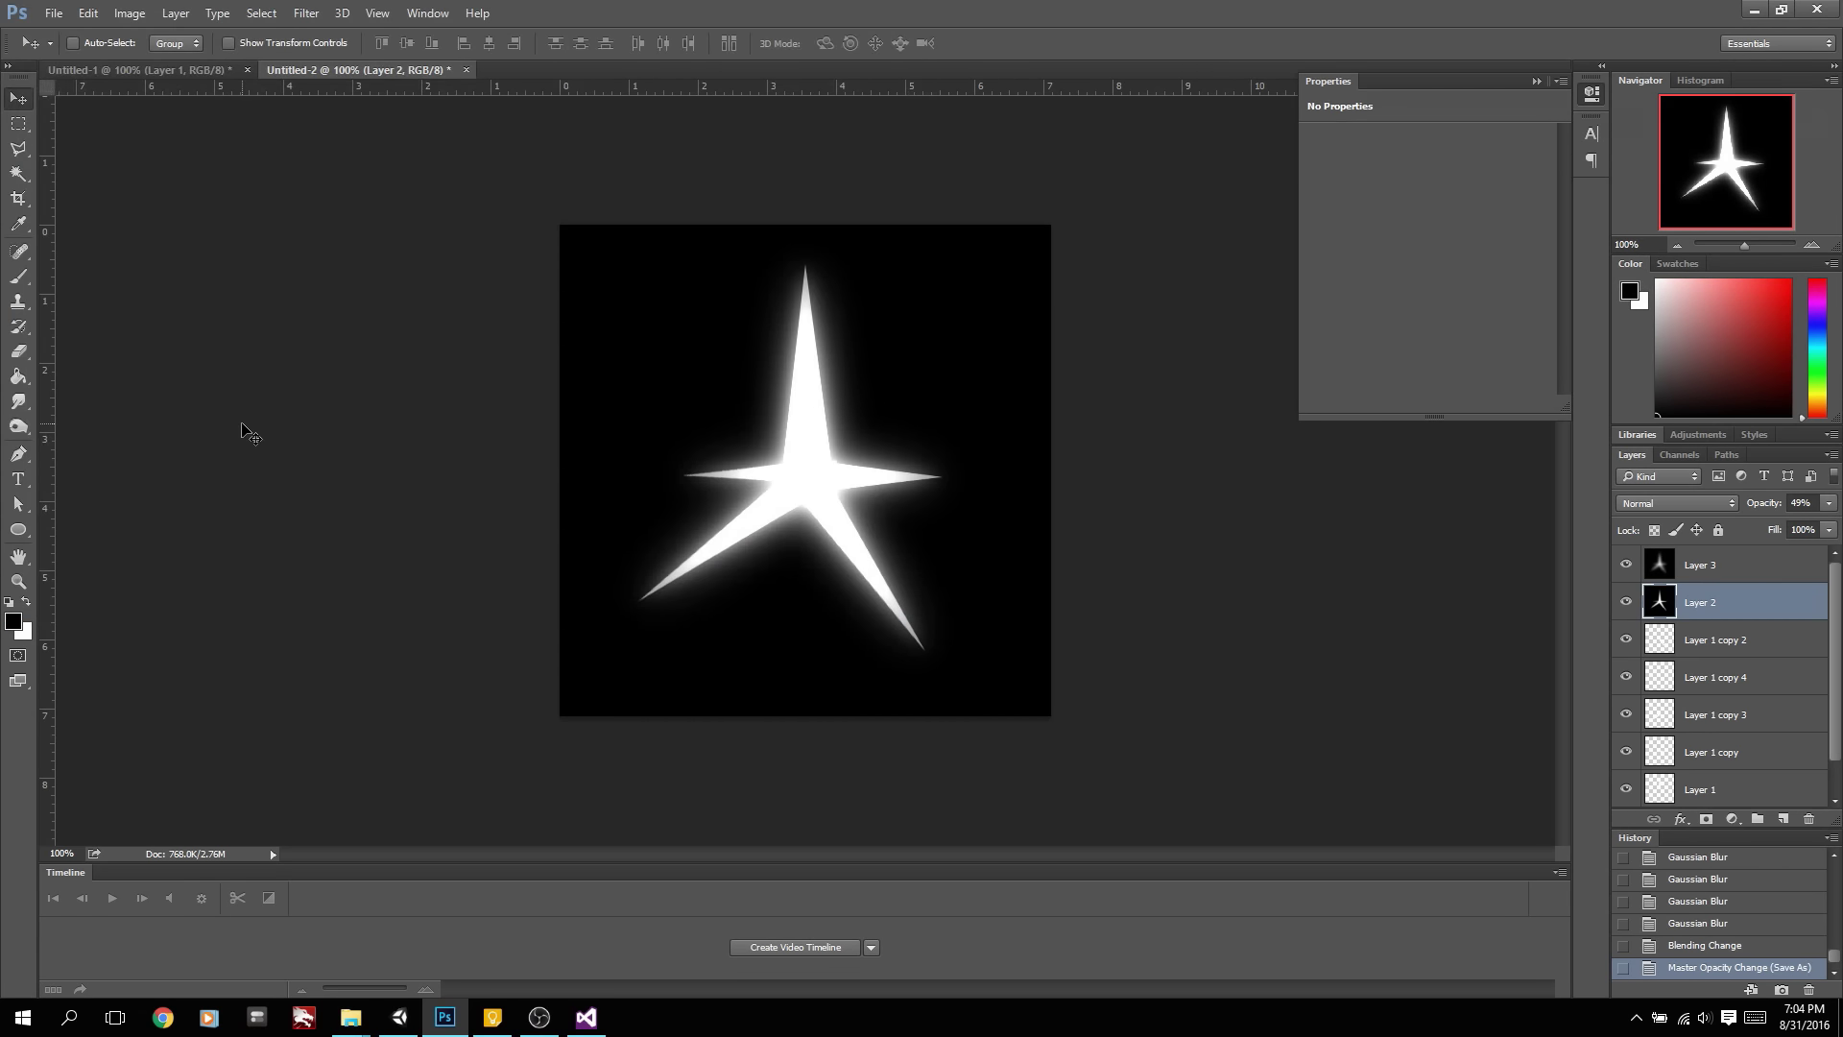
# Switch to Unity, duplicate the Glow_01 material as ImpactShape_01 and assign the ImpactShape_01 texture to it
pyautogui.click(398, 1016)
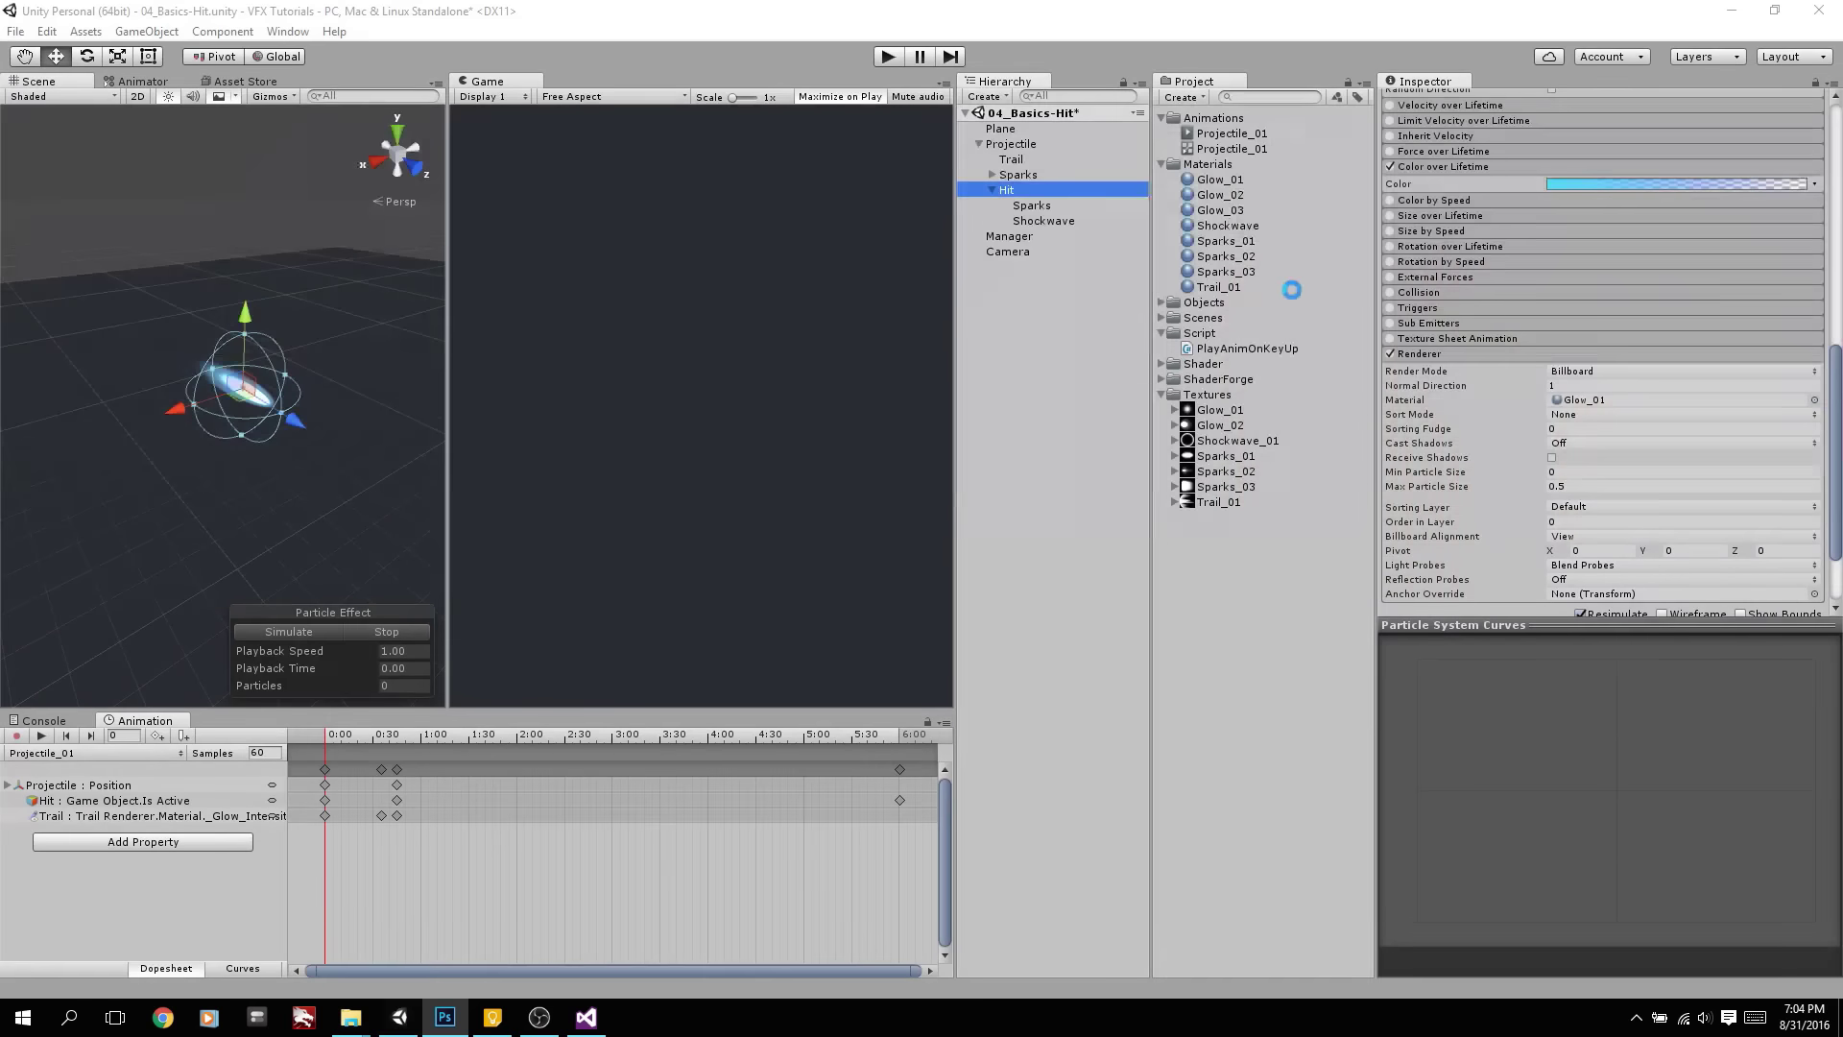
pyautogui.click(1242, 179)
pyautogui.hotkey('ctrl', 'd')
pyautogui.click(1260, 225)
pyautogui.write('ImpactShape_01')
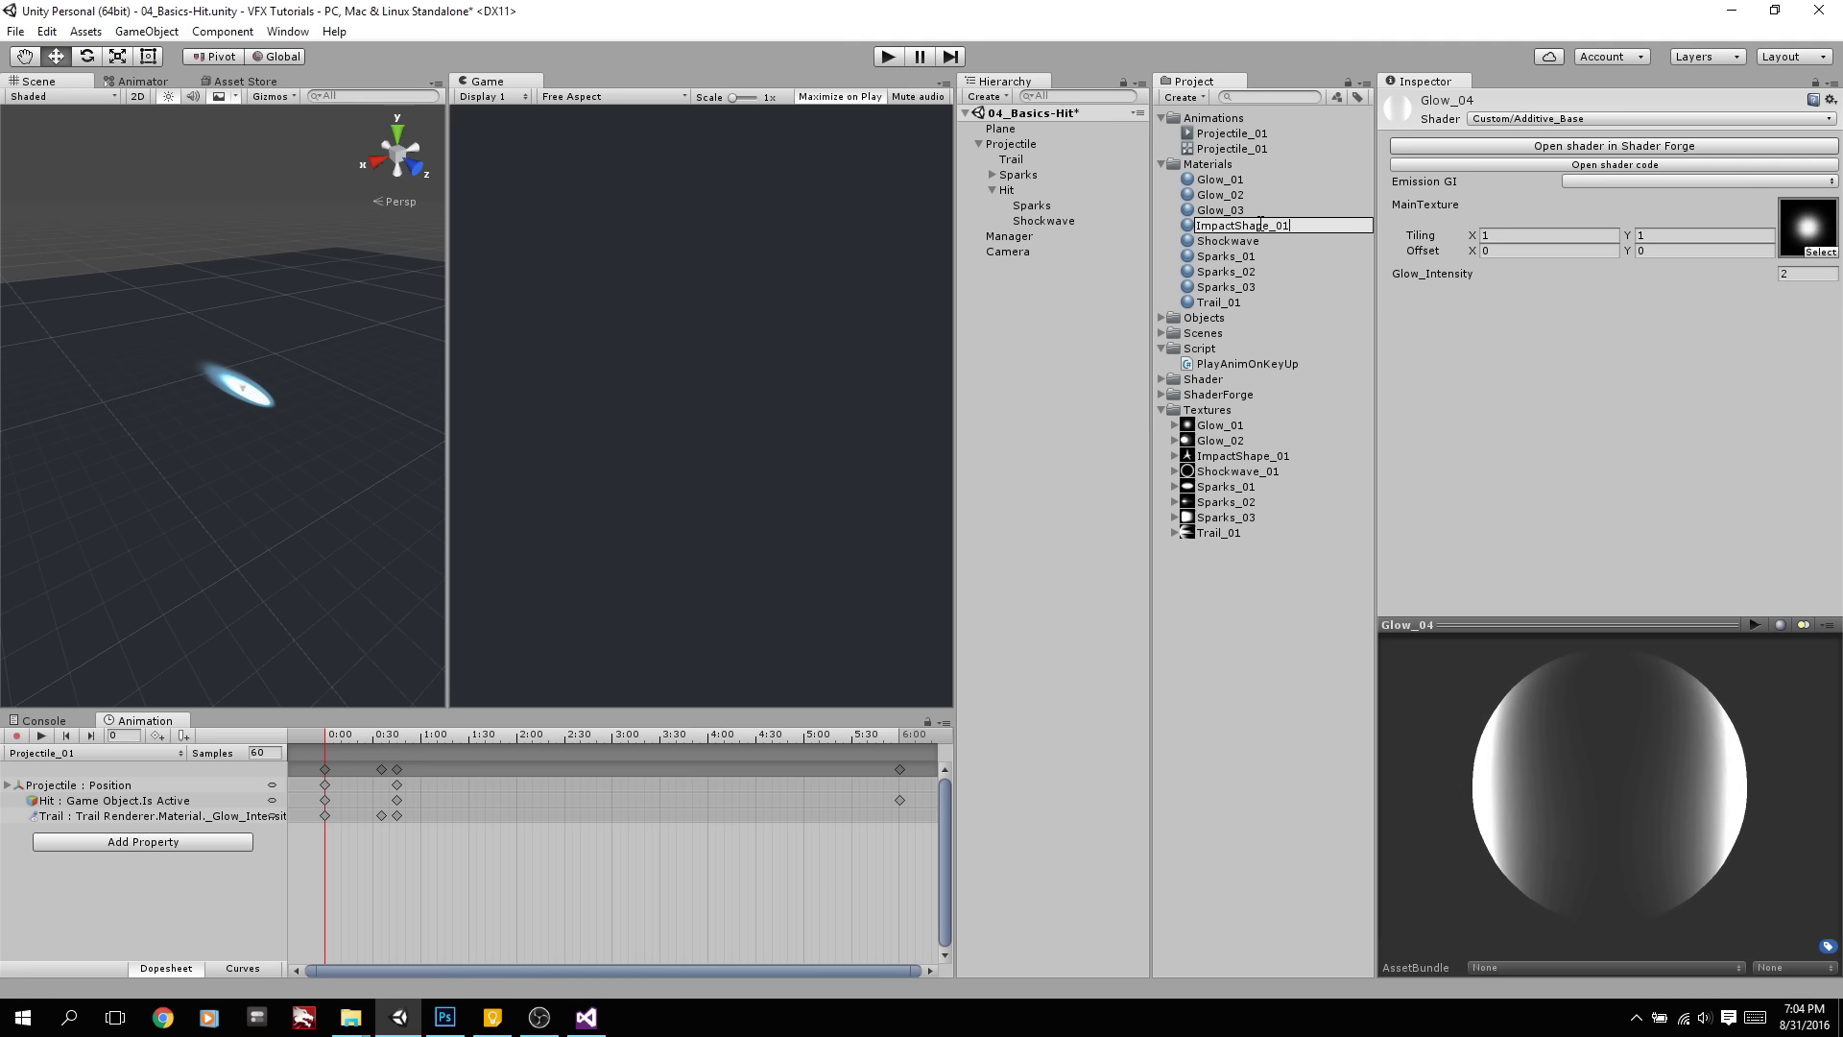
pyautogui.press('Return')
pyautogui.moveTo(1463, 392); pyautogui.dragTo(1831, 240)
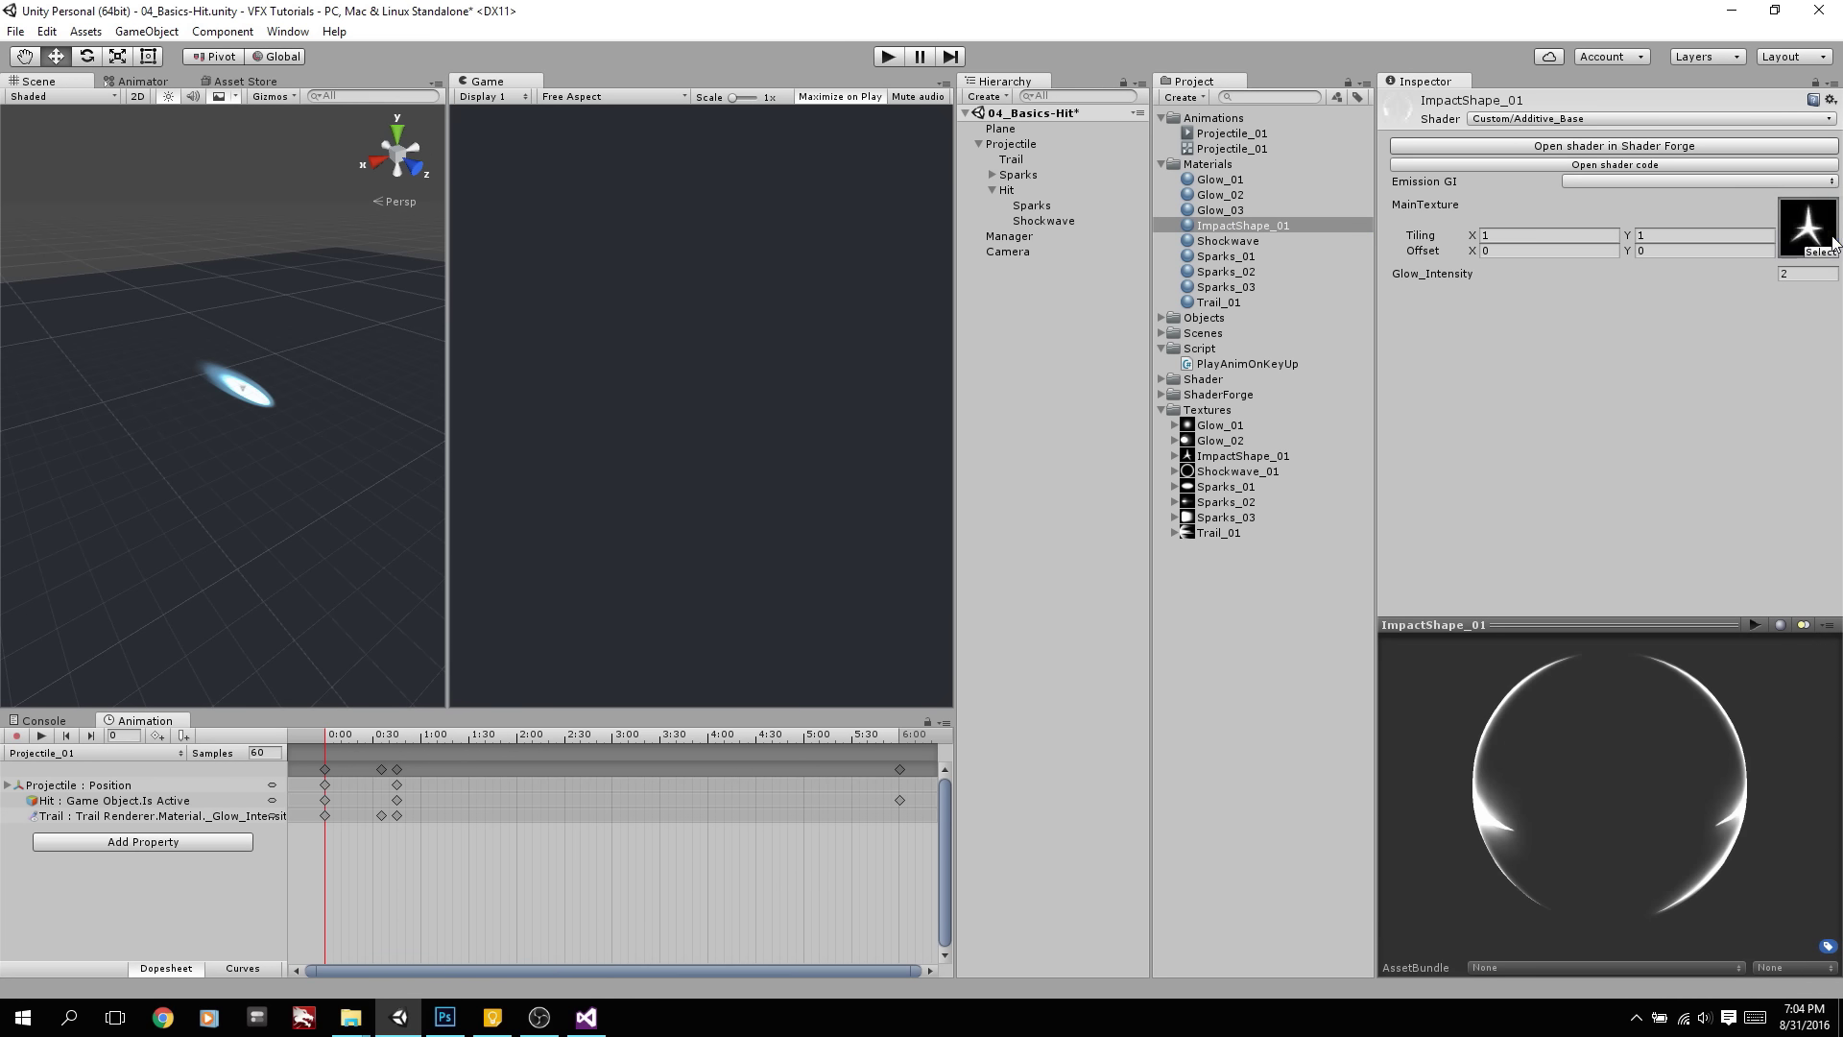
# Duplicate the Shockwave object under Hit and paste the Hit object's particle system values onto the copy
pyautogui.click(1008, 190)
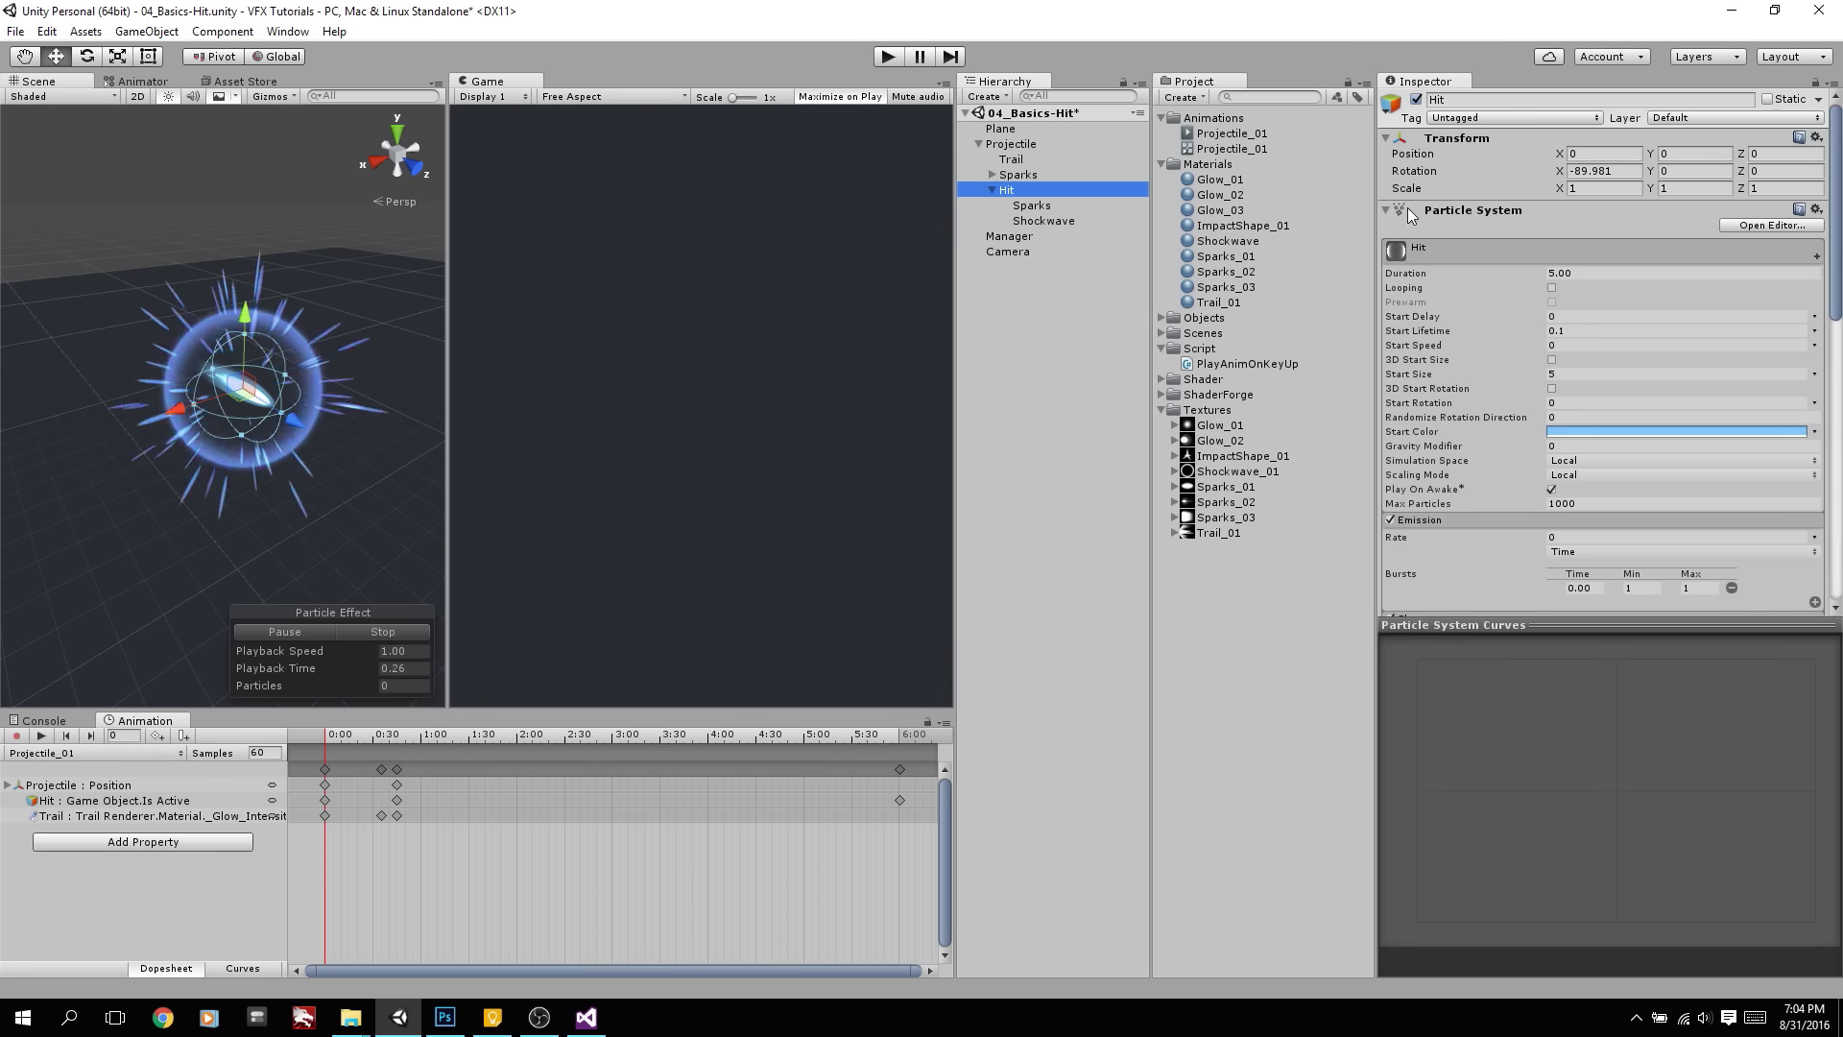
pyautogui.rightClick(1450, 211)
pyautogui.click(1526, 358)
pyautogui.click(1075, 221)
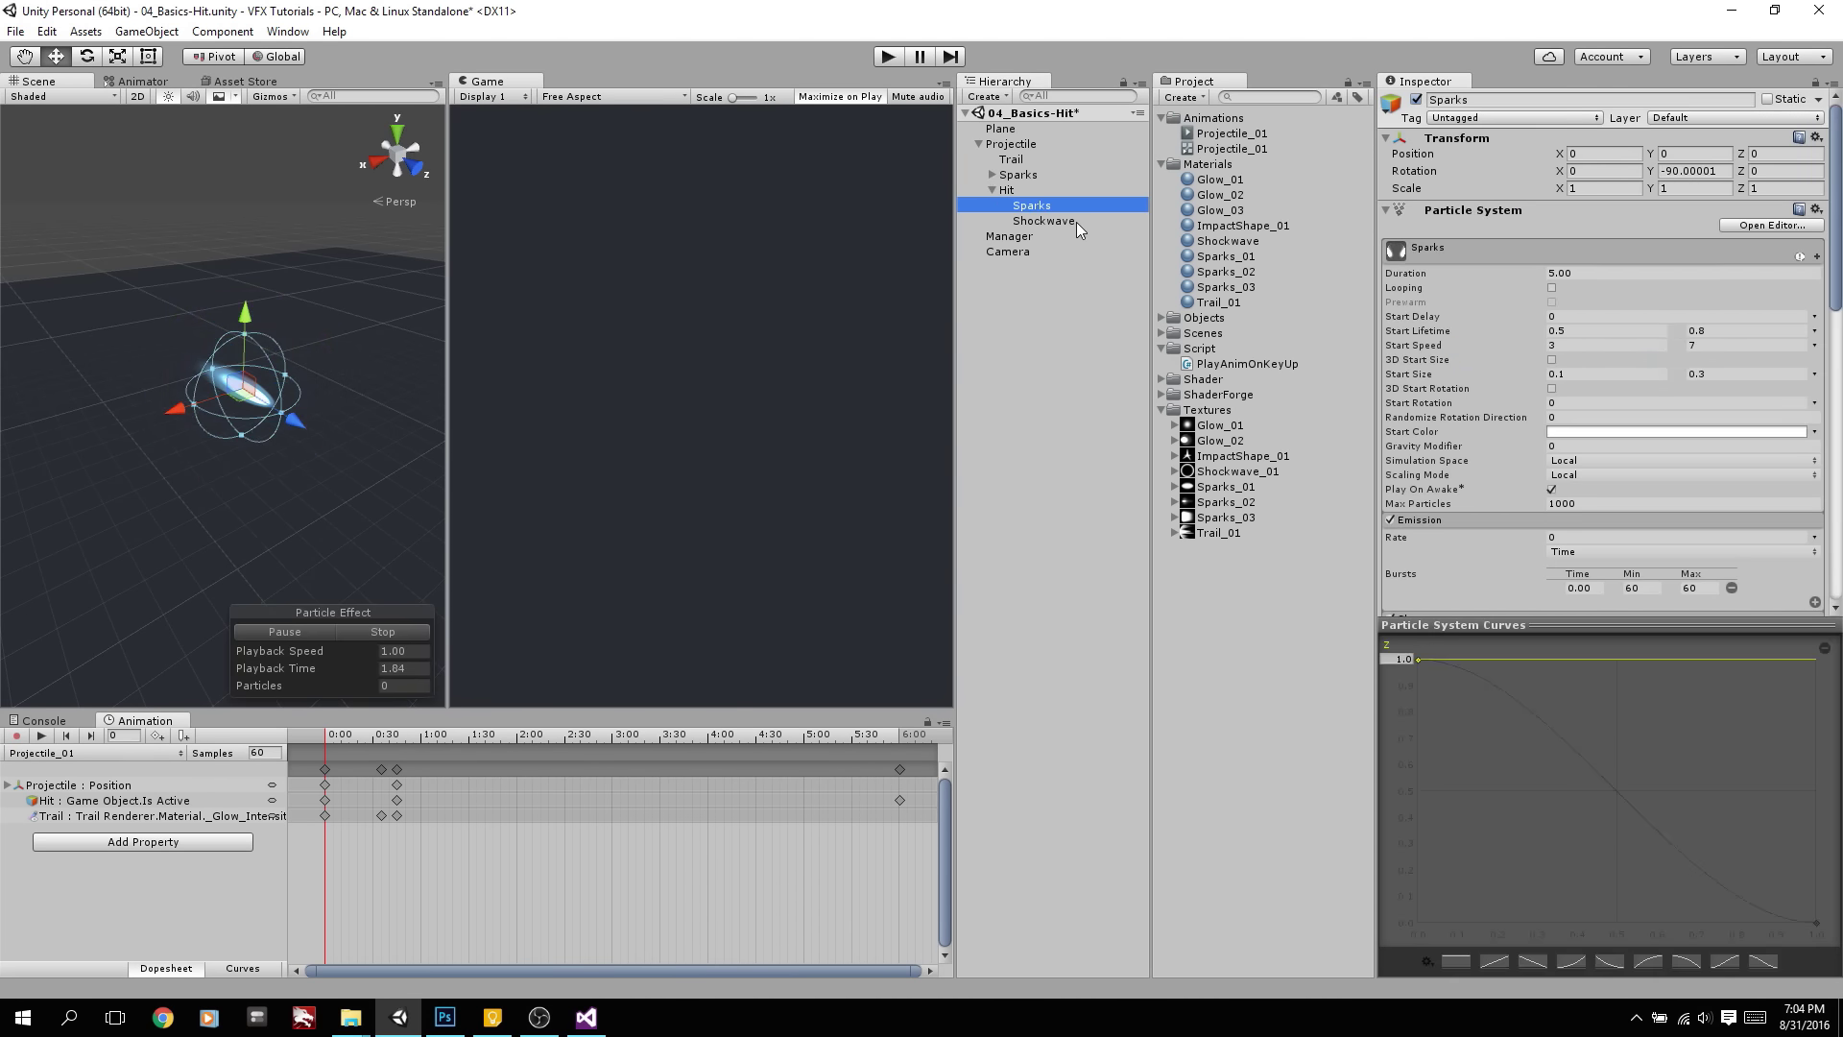
pyautogui.hotkey('ctrl', 'd')
pyautogui.rightClick(1467, 208)
pyautogui.click(1541, 393)
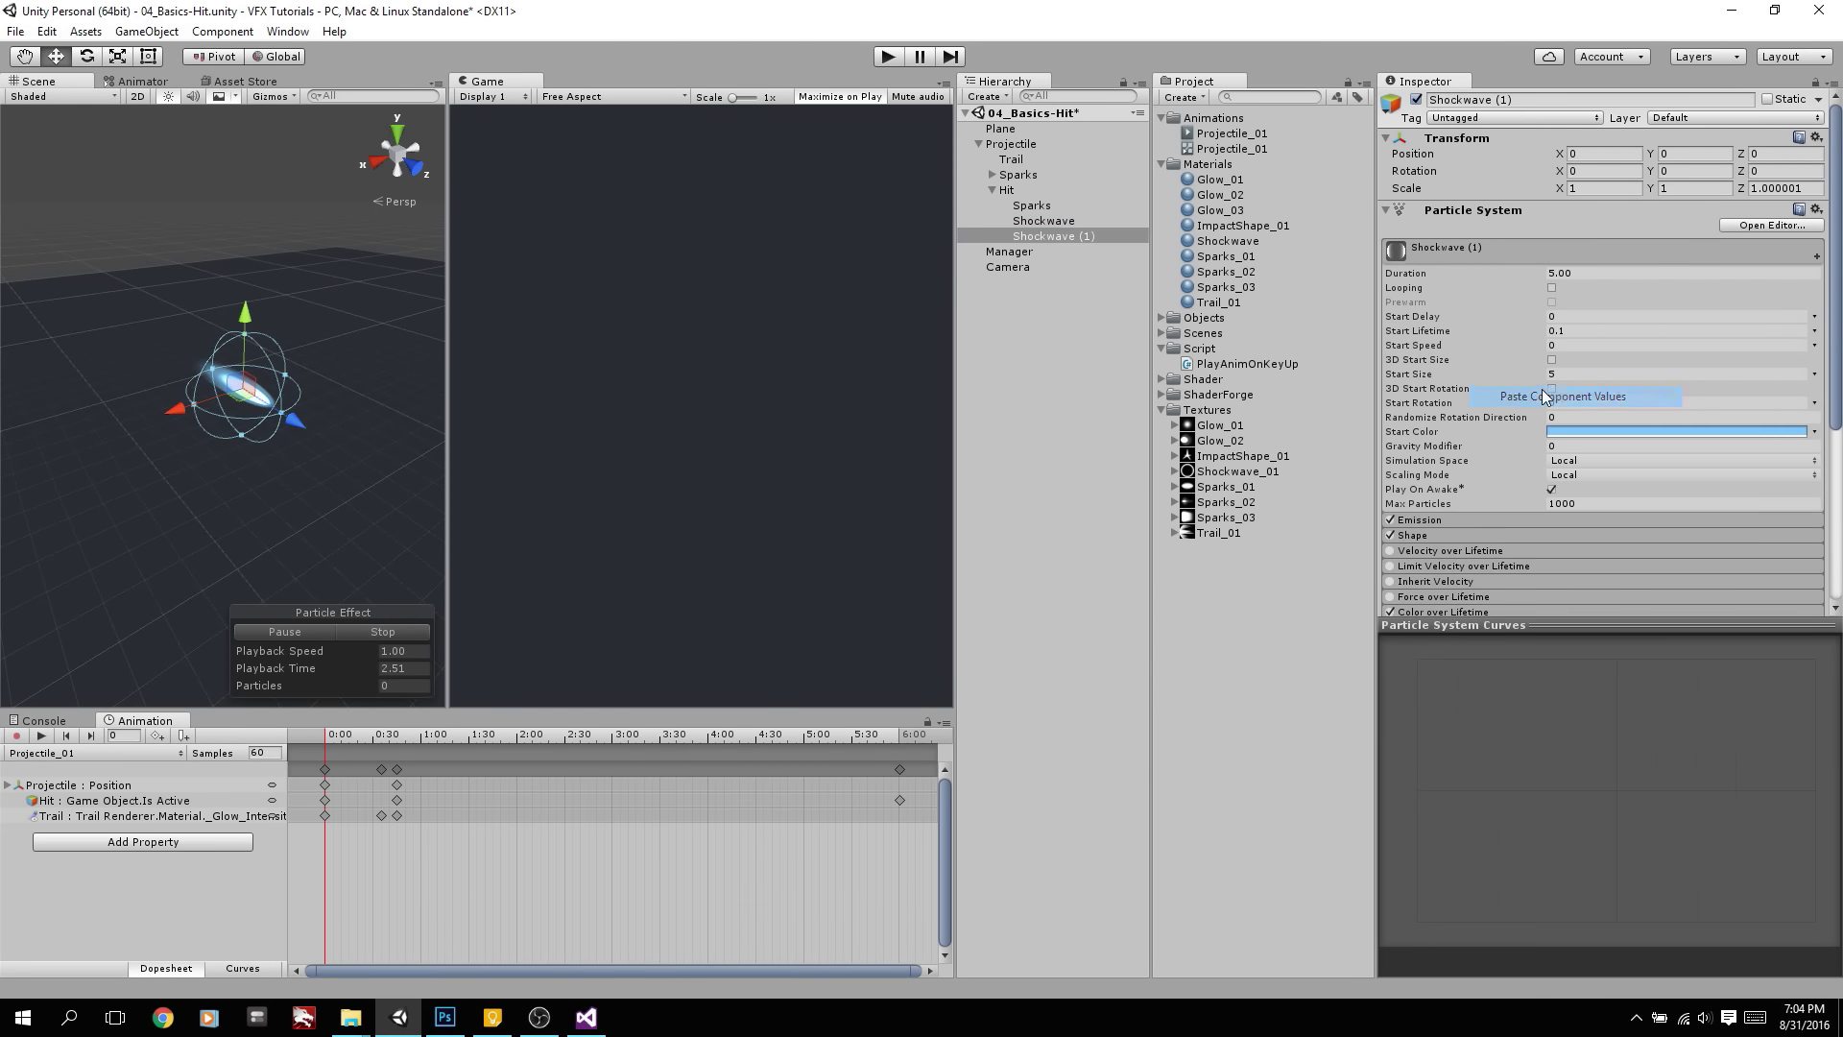
# Rename the duplicated shockwave object ImpactShape and assign the ImpactShape_01 material to it
pyautogui.click(1091, 240)
pyautogui.write('Impact')
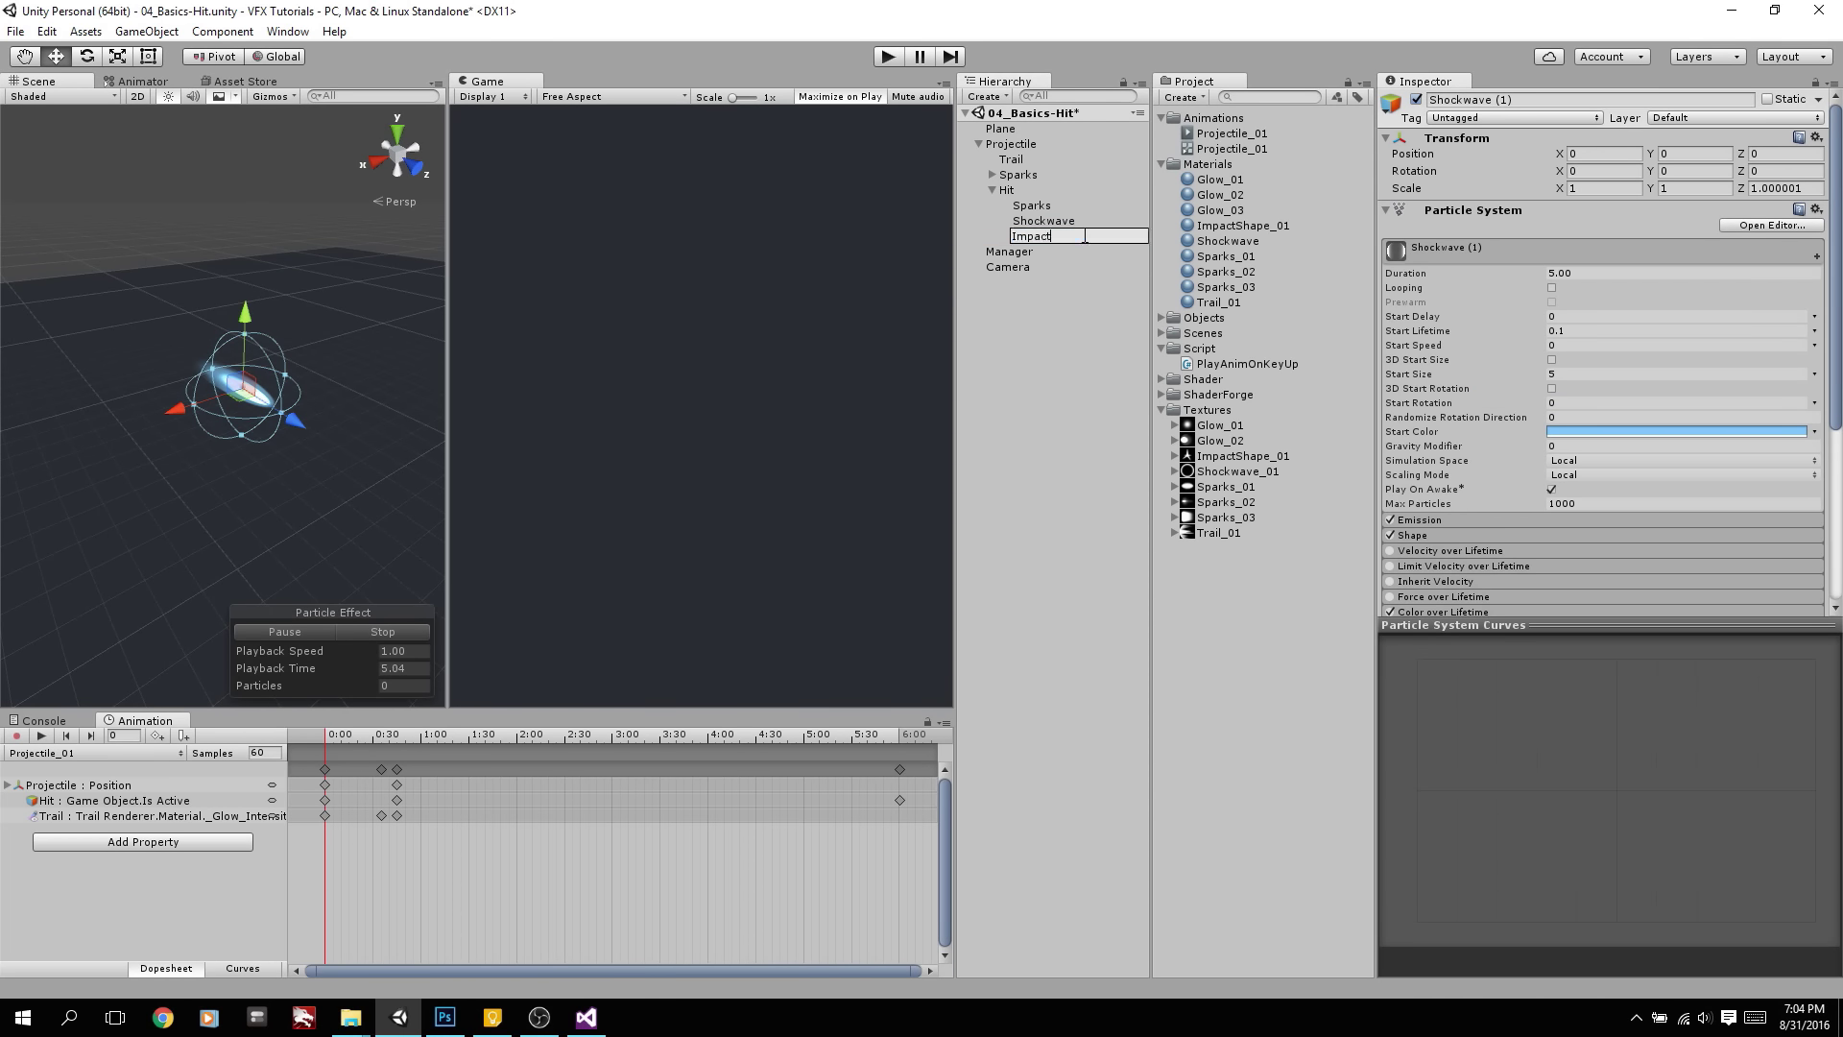
pyautogui.write('Shape')
pyautogui.press('Return')
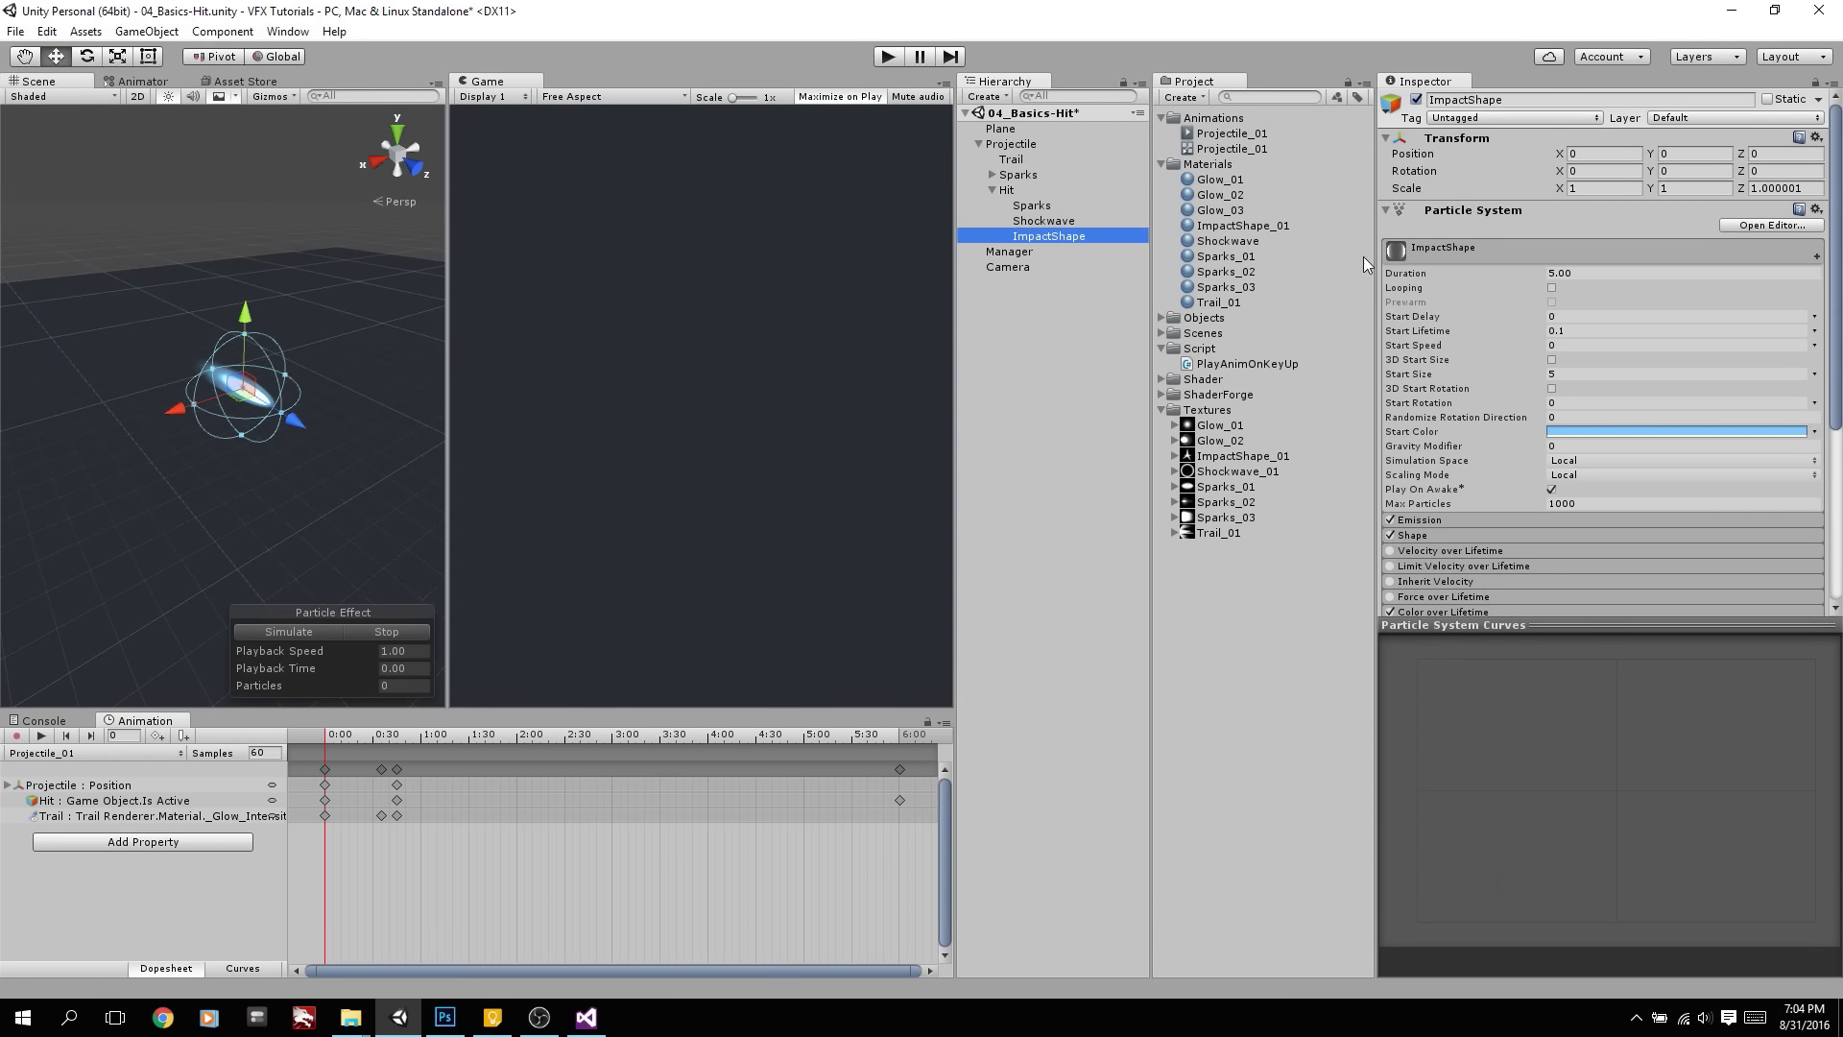
pyautogui.moveTo(1215, 230); pyautogui.dragTo(1052, 235)
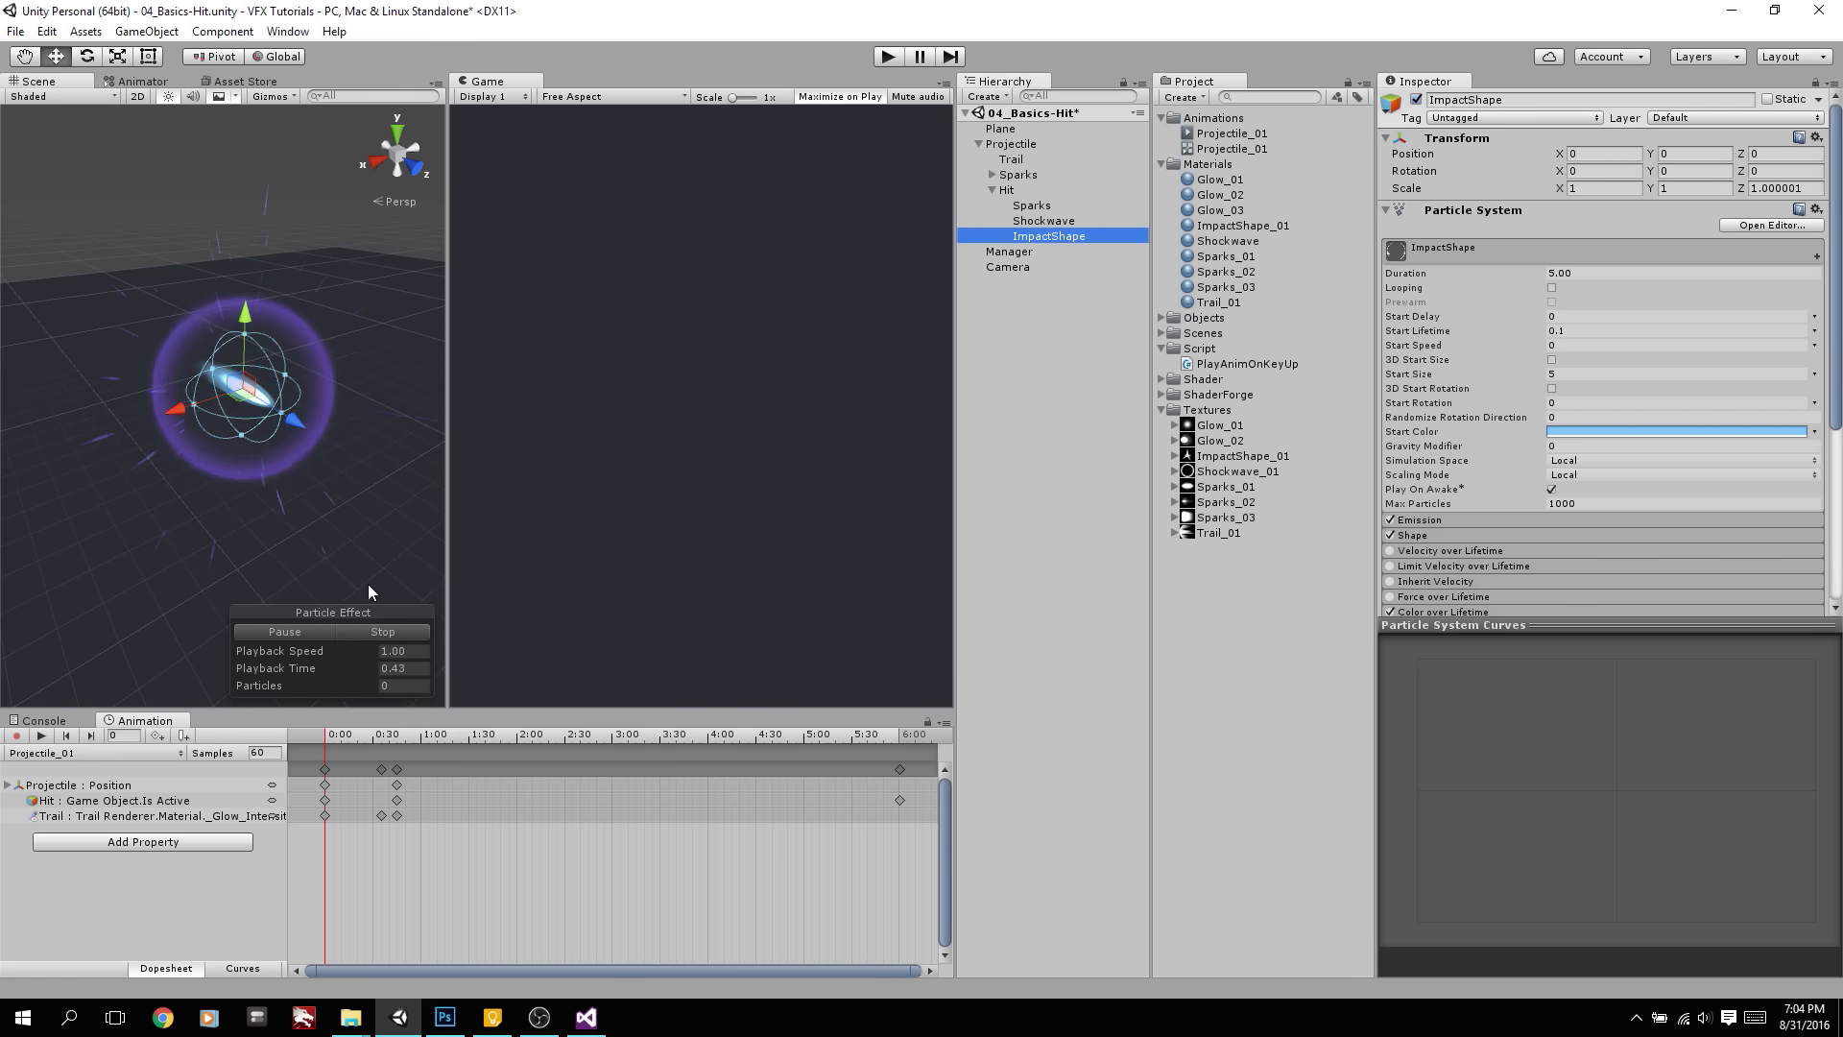
# Preview the hit effect repeatedly and set ImpactShape's start lifetime to 0.2
pyautogui.click(332, 635)
pyautogui.click(332, 635)
pyautogui.click(354, 629)
pyautogui.doubleClick(326, 631)
pyautogui.click(353, 632)
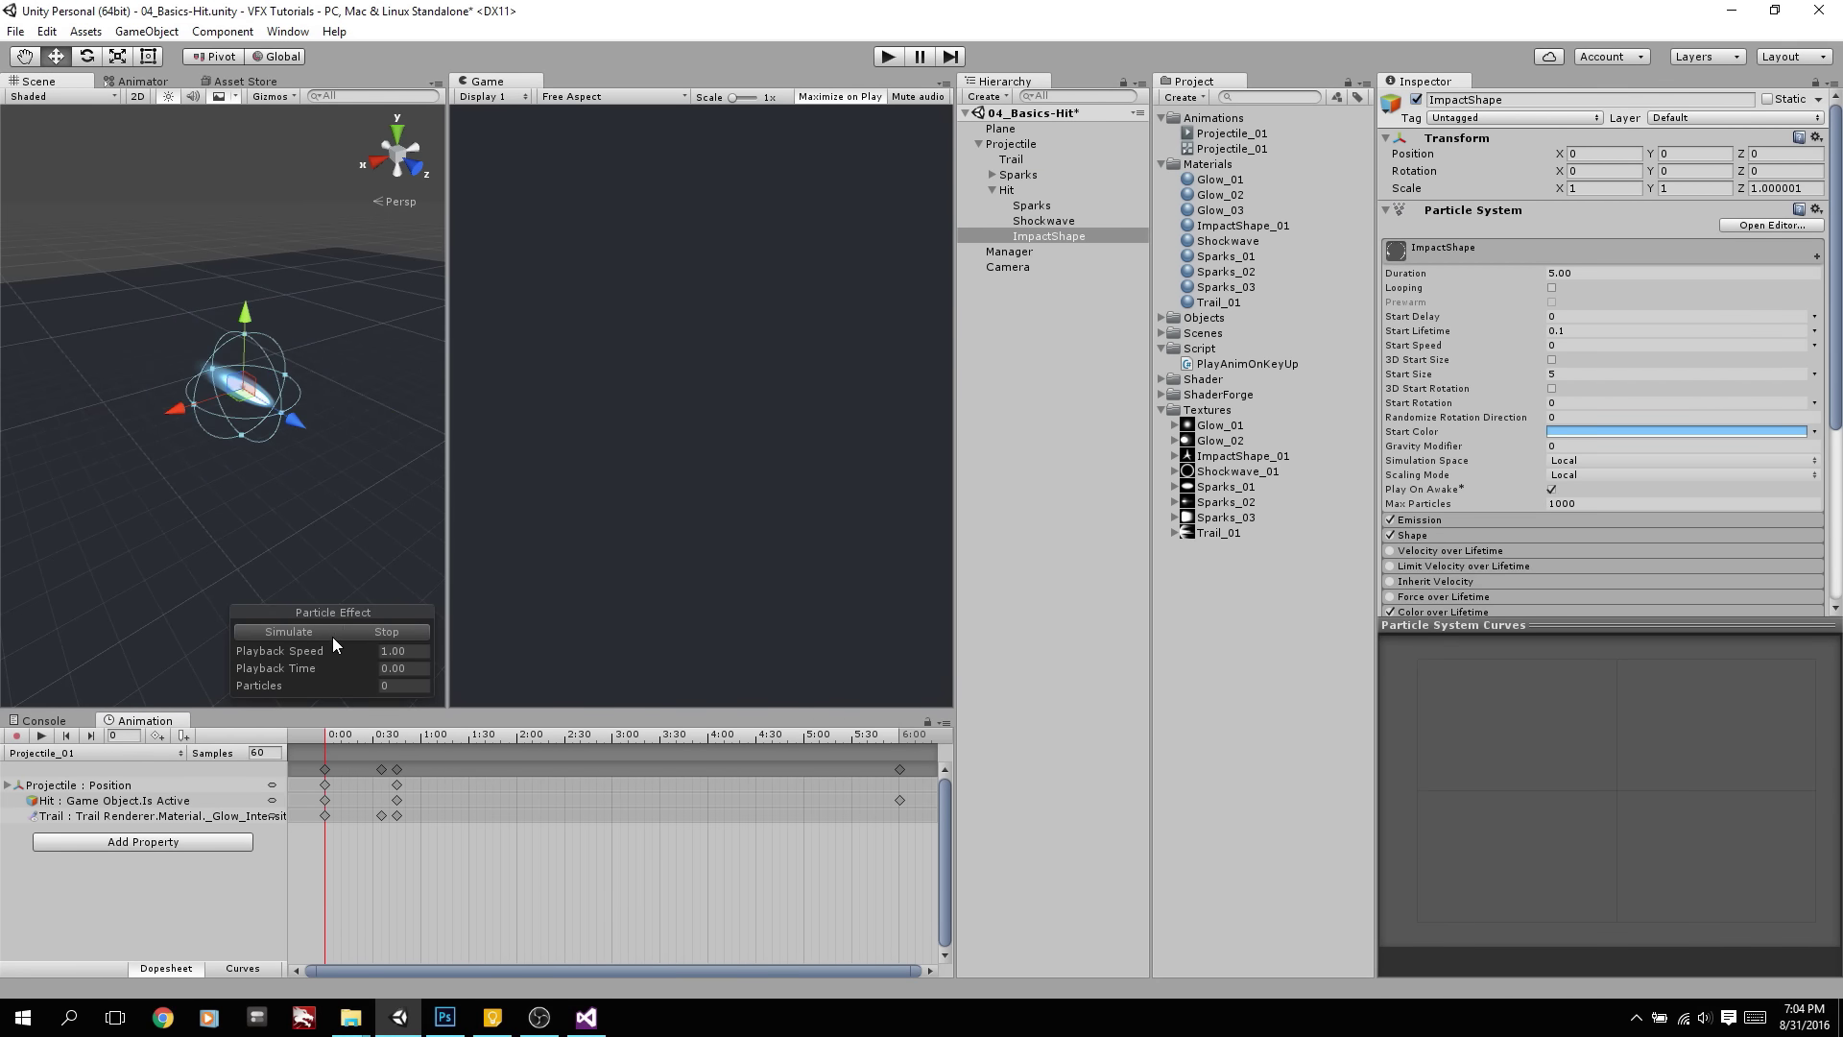
pyautogui.doubleClick(313, 636)
pyautogui.click(1577, 331)
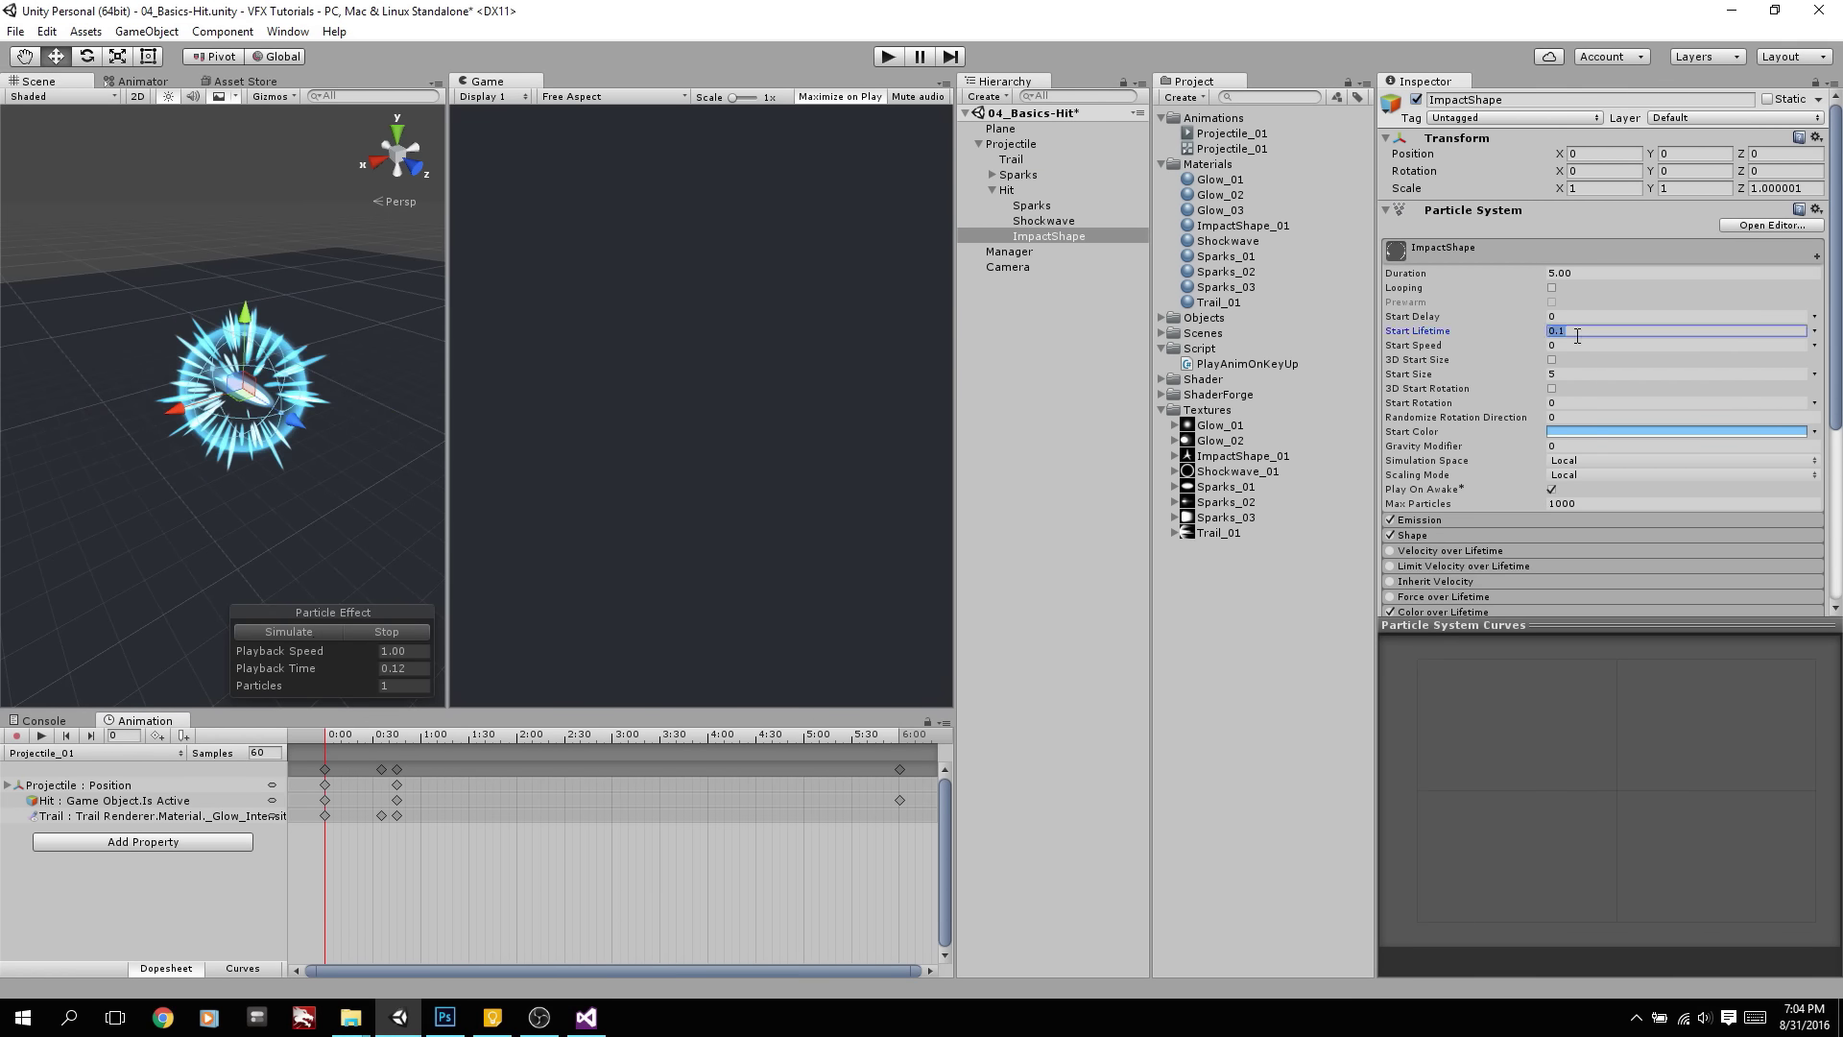
pyautogui.write('.2')
pyautogui.scroll(-5, 1437, 371)
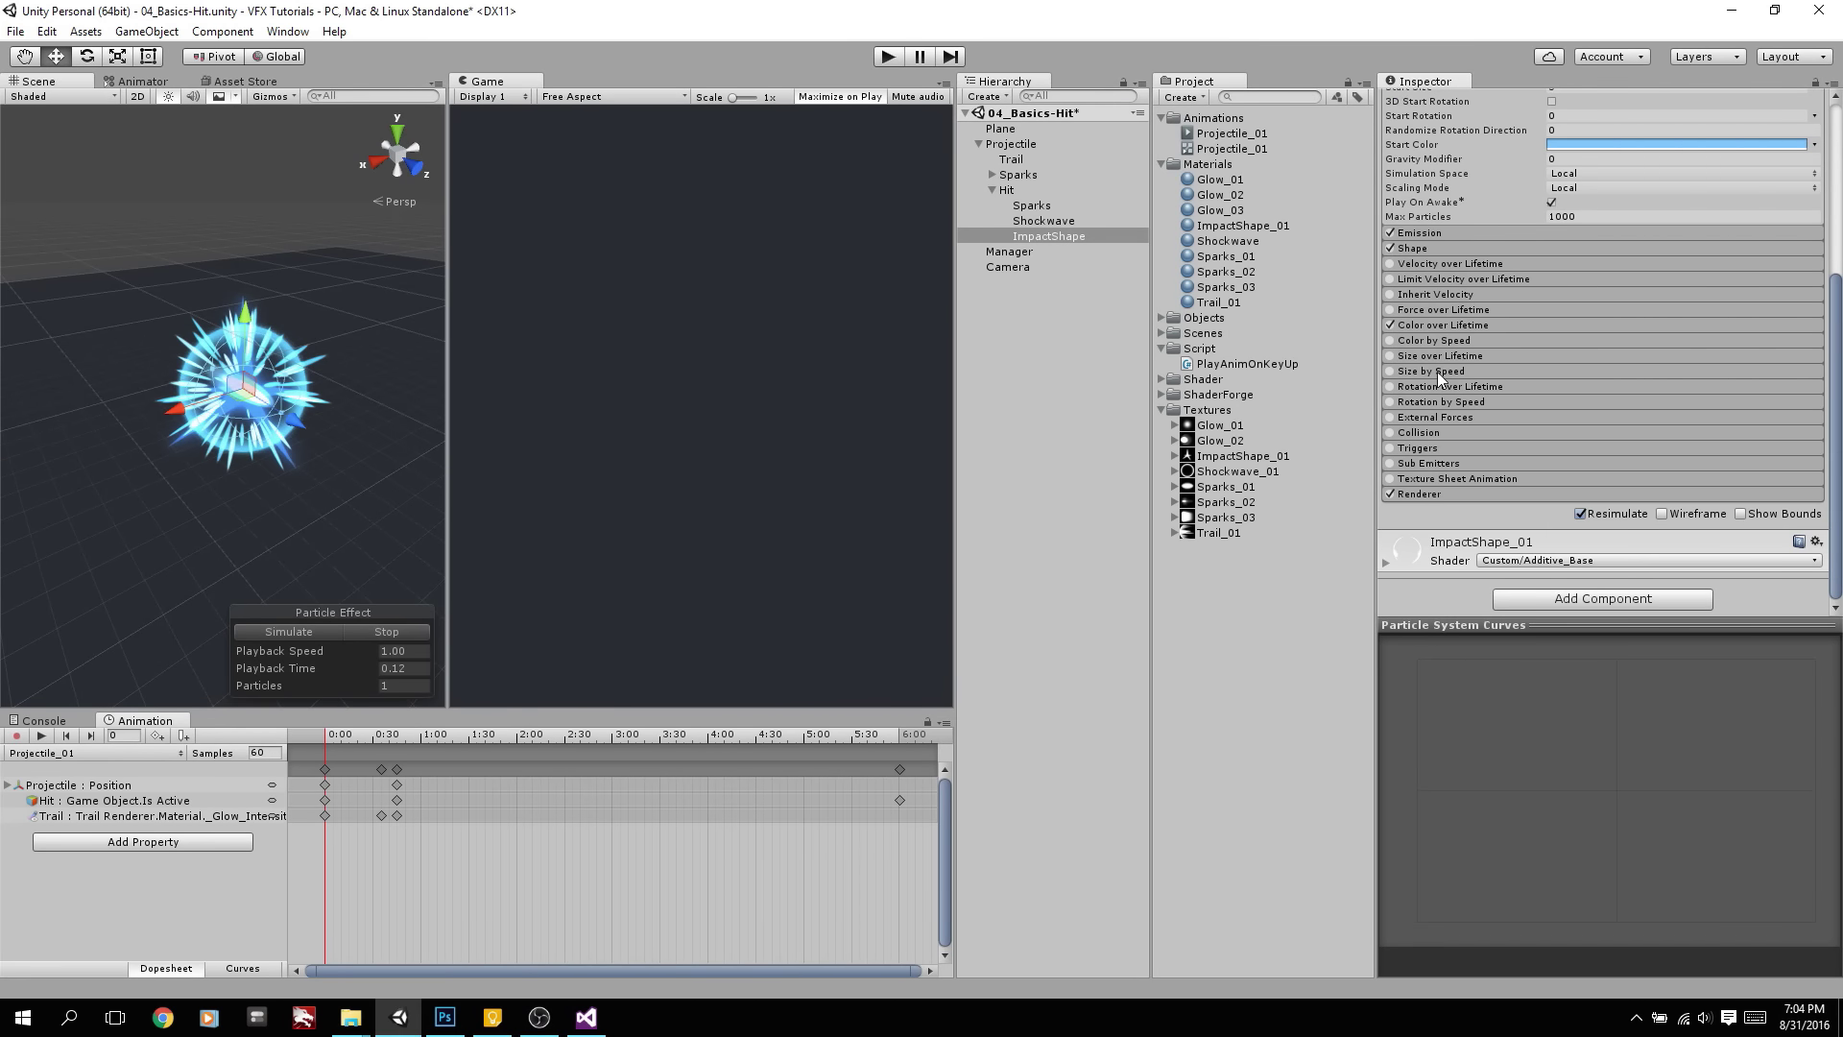
pyautogui.click(321, 633)
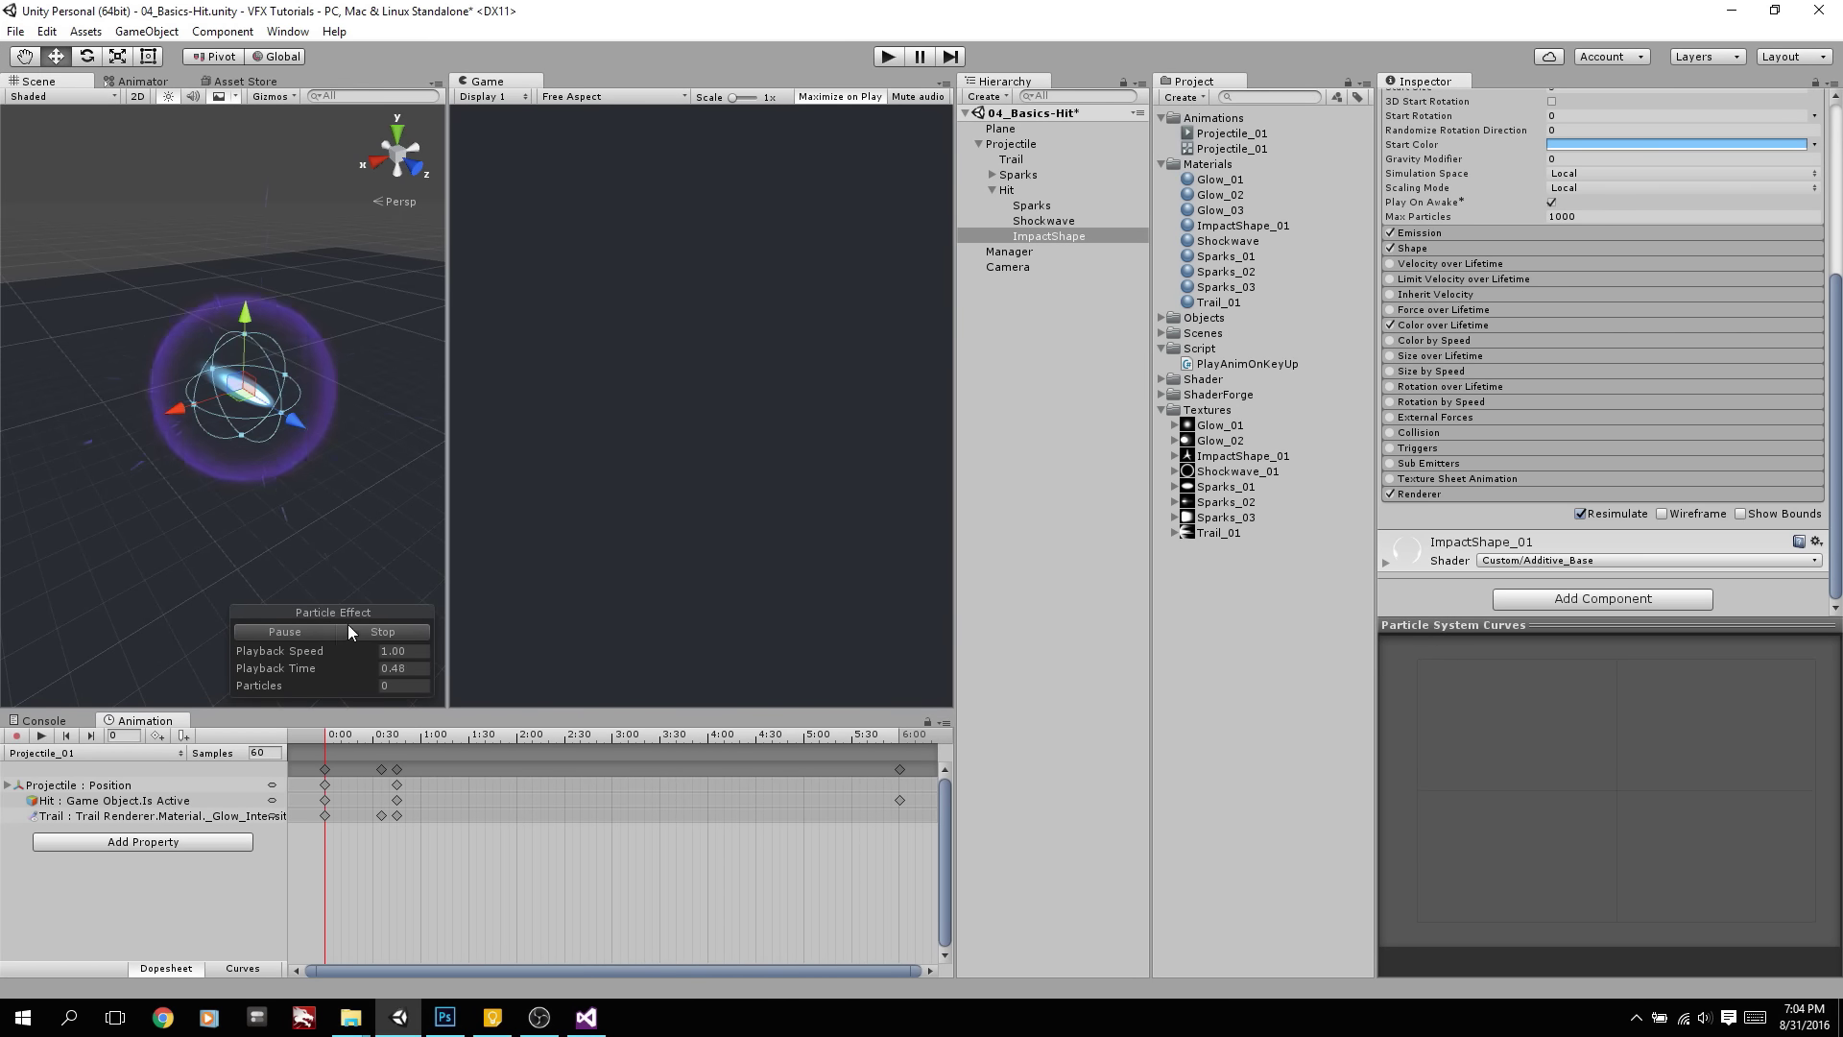
pyautogui.click(309, 632)
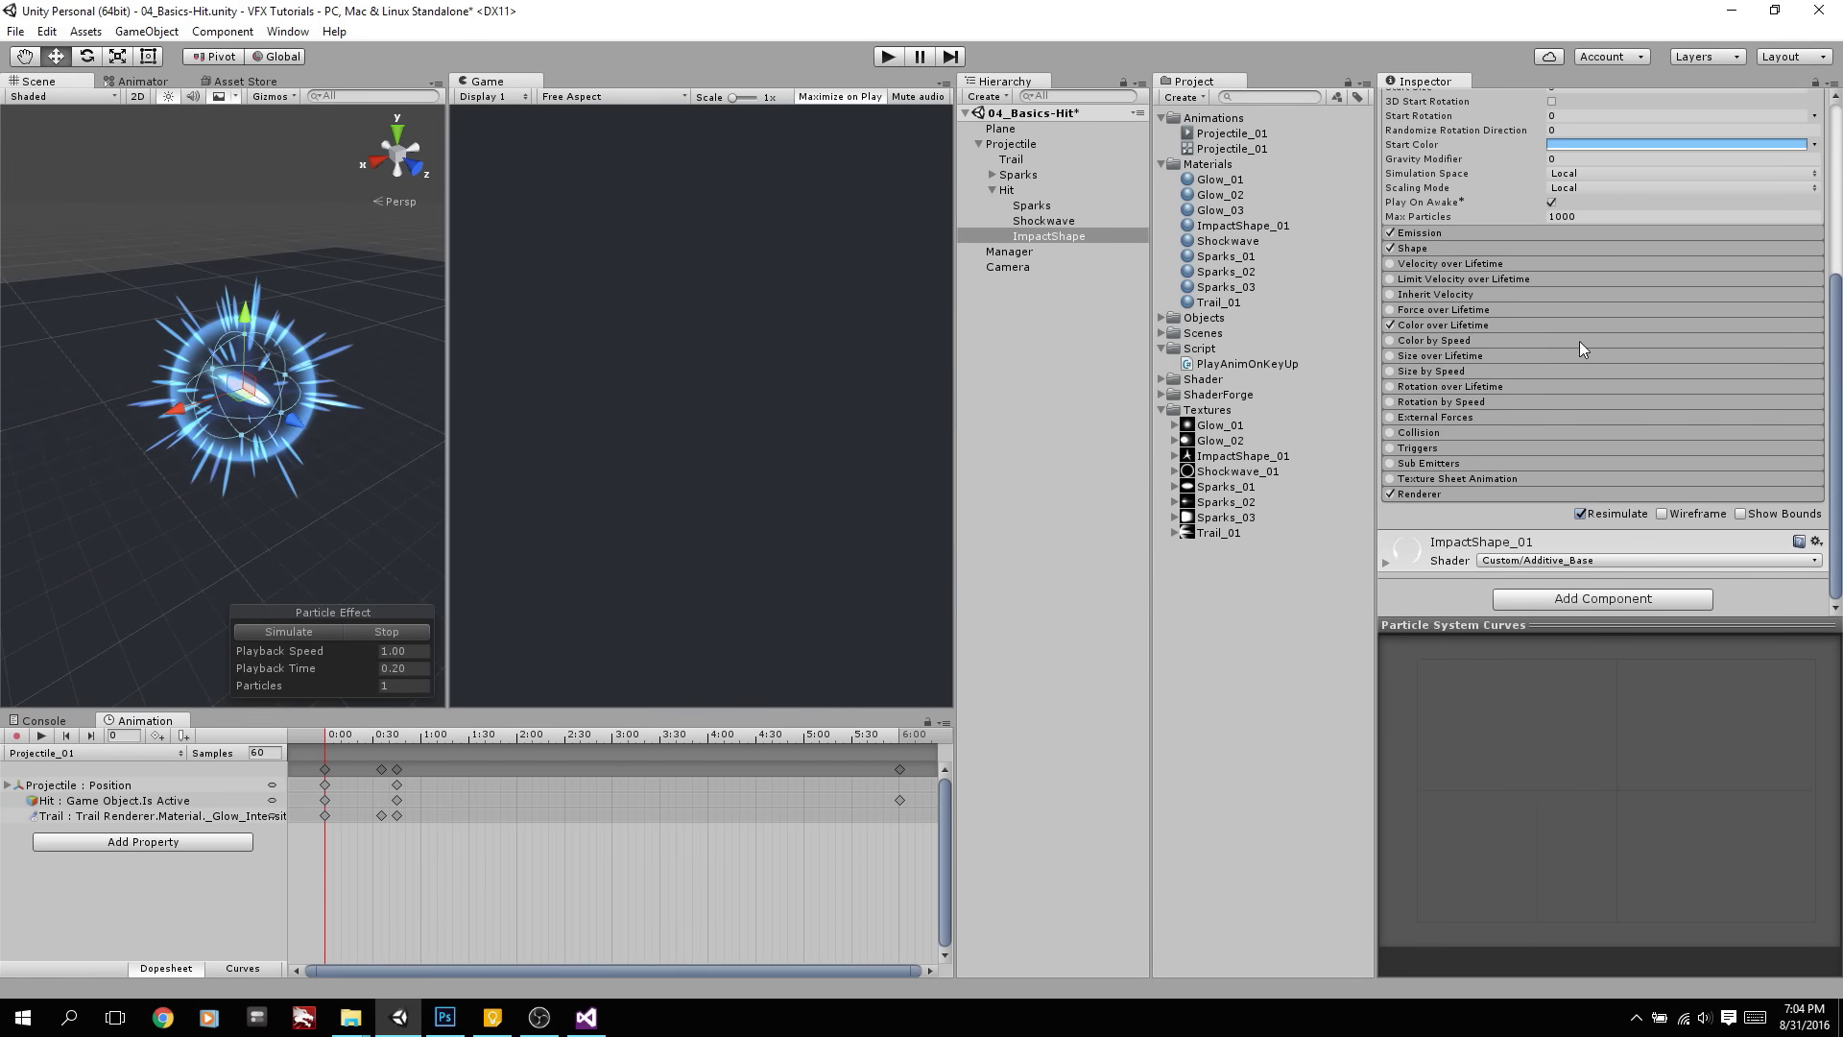
# Set ImpactShape's start size to 8 and its renderer's max particle size to 1, and replay the effect
pyautogui.scroll(3, 1559, 256)
pyautogui.click(1576, 203)
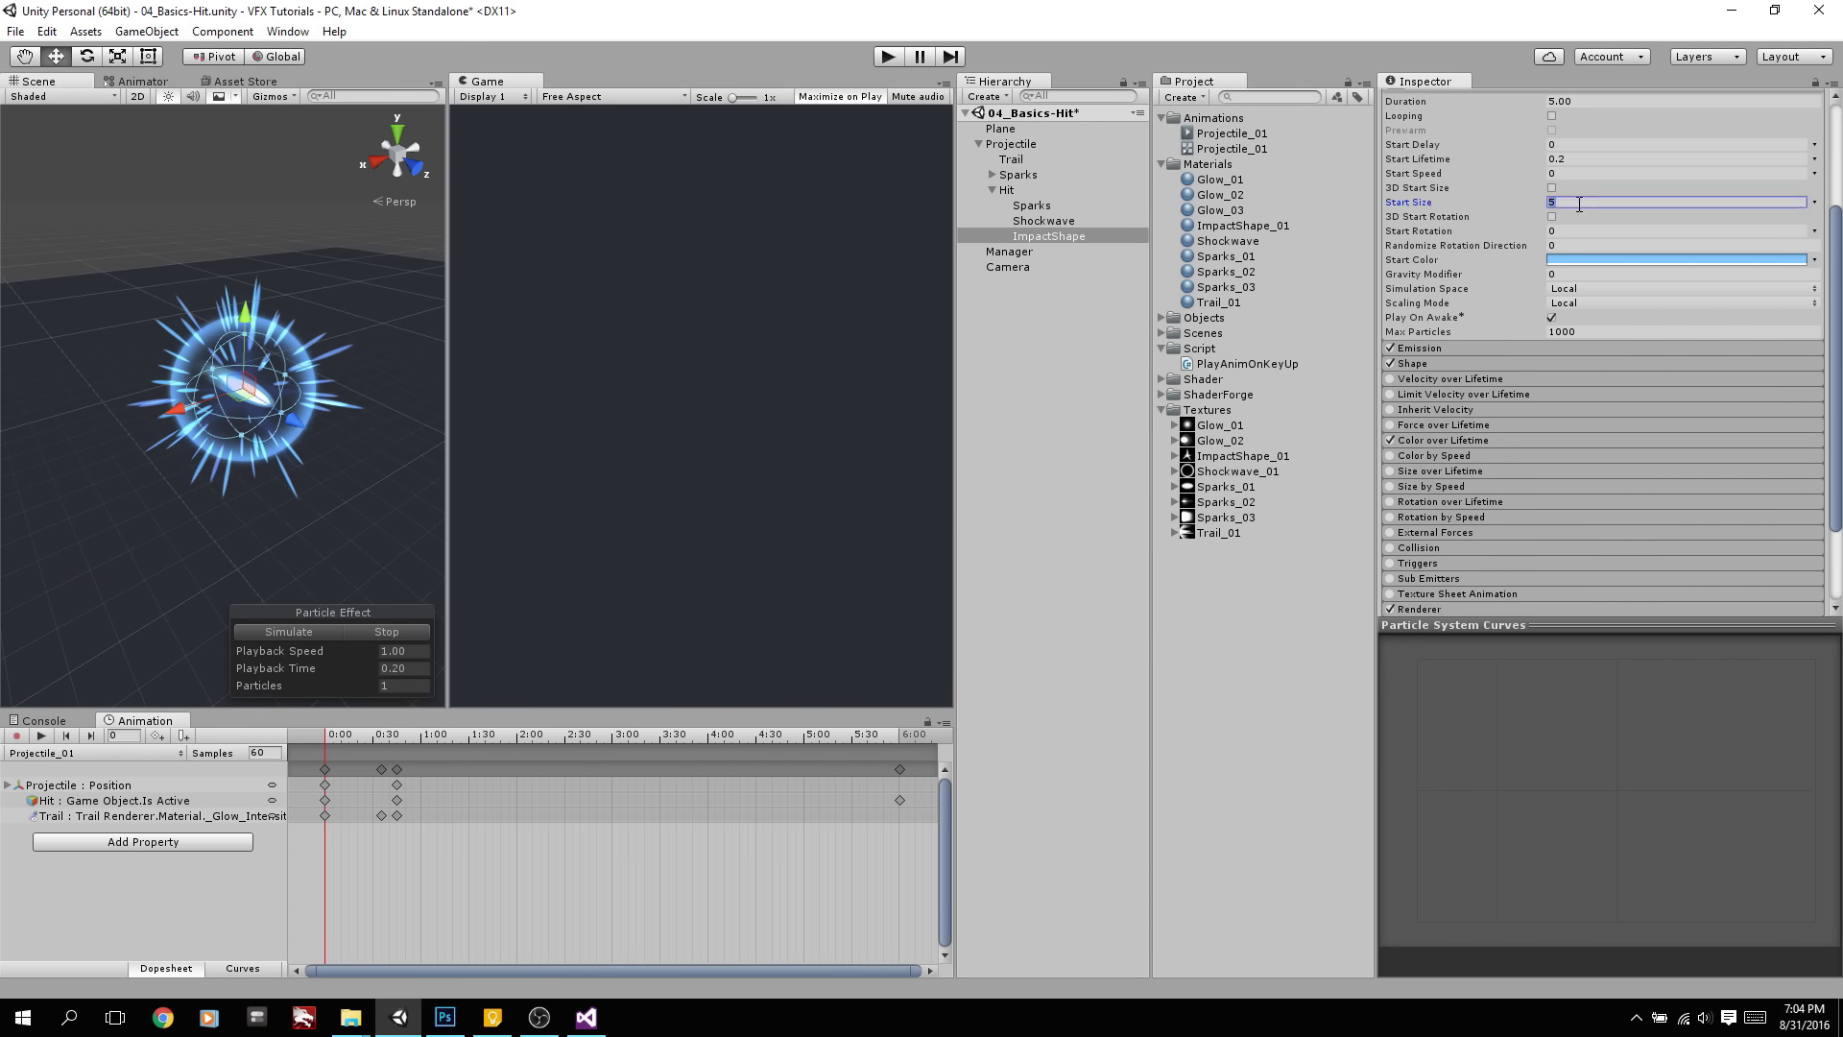
pyautogui.scroll(-3, 1447, 515)
pyautogui.click(1453, 500)
pyautogui.scroll(-5, 1459, 499)
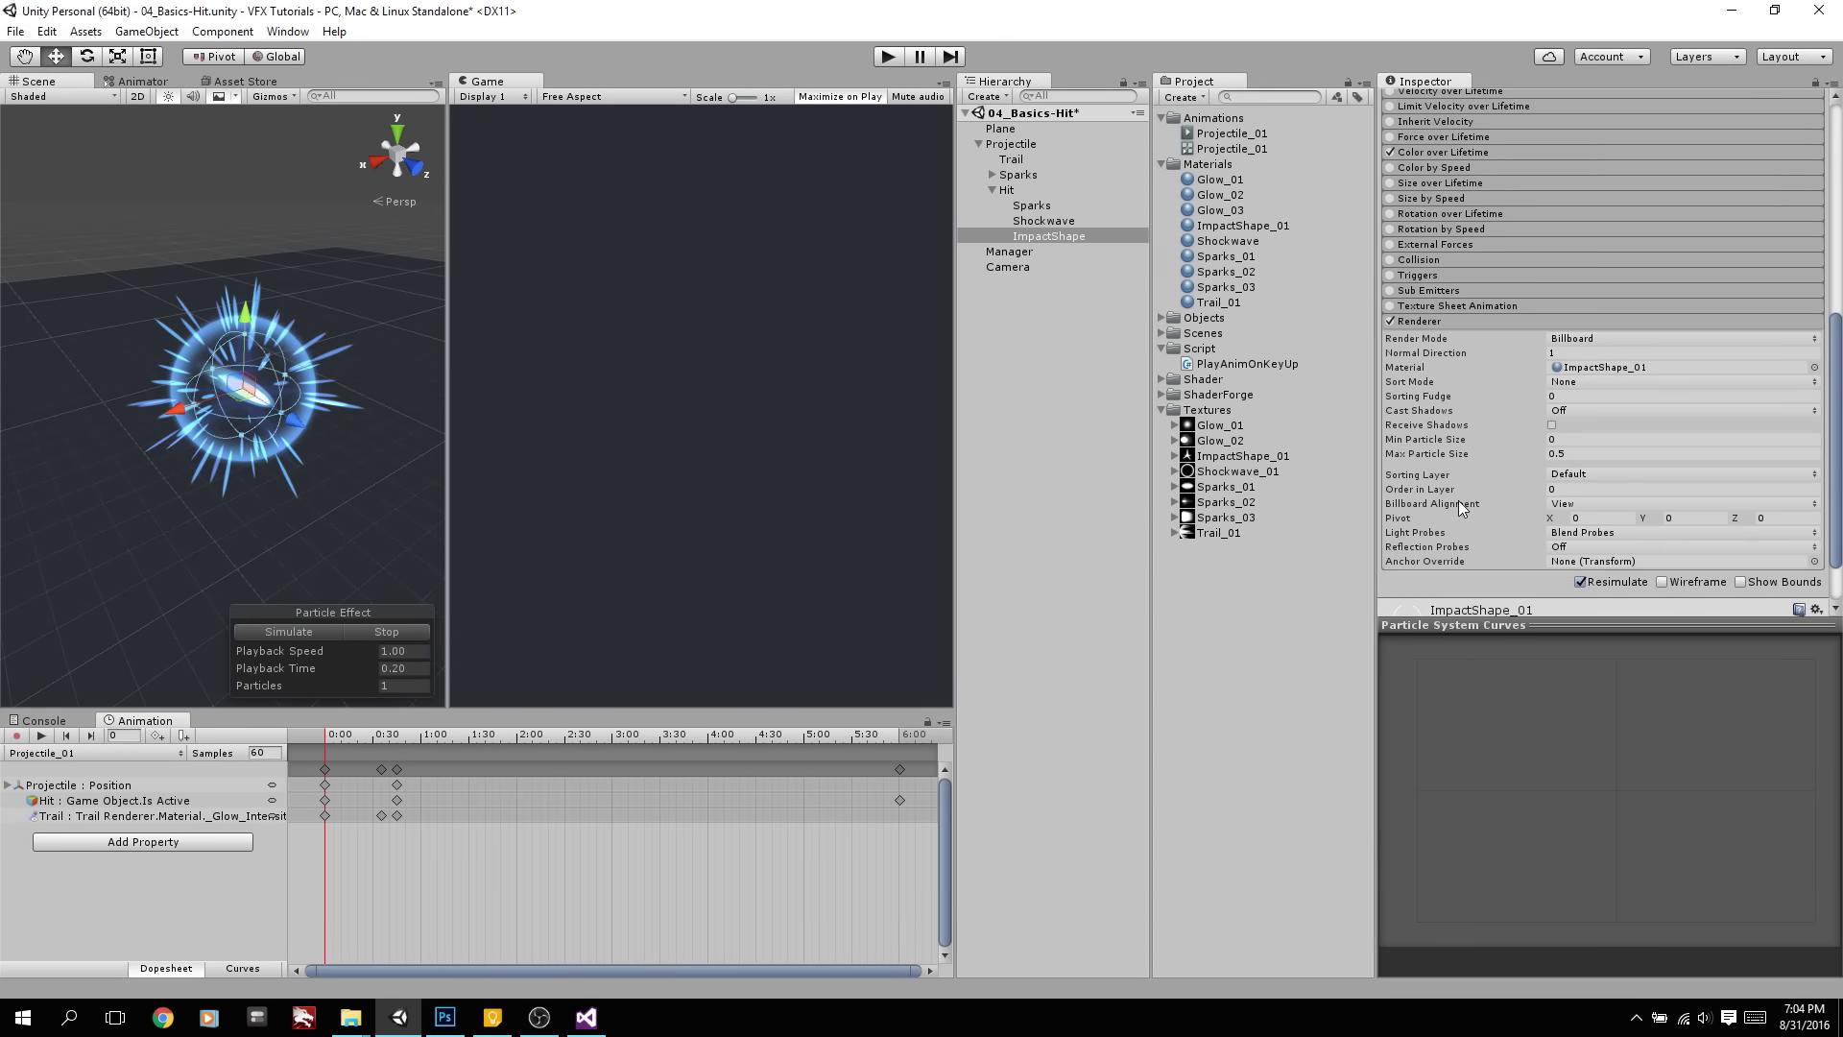
pyautogui.click(1561, 452)
pyautogui.write('1')
pyautogui.click(364, 634)
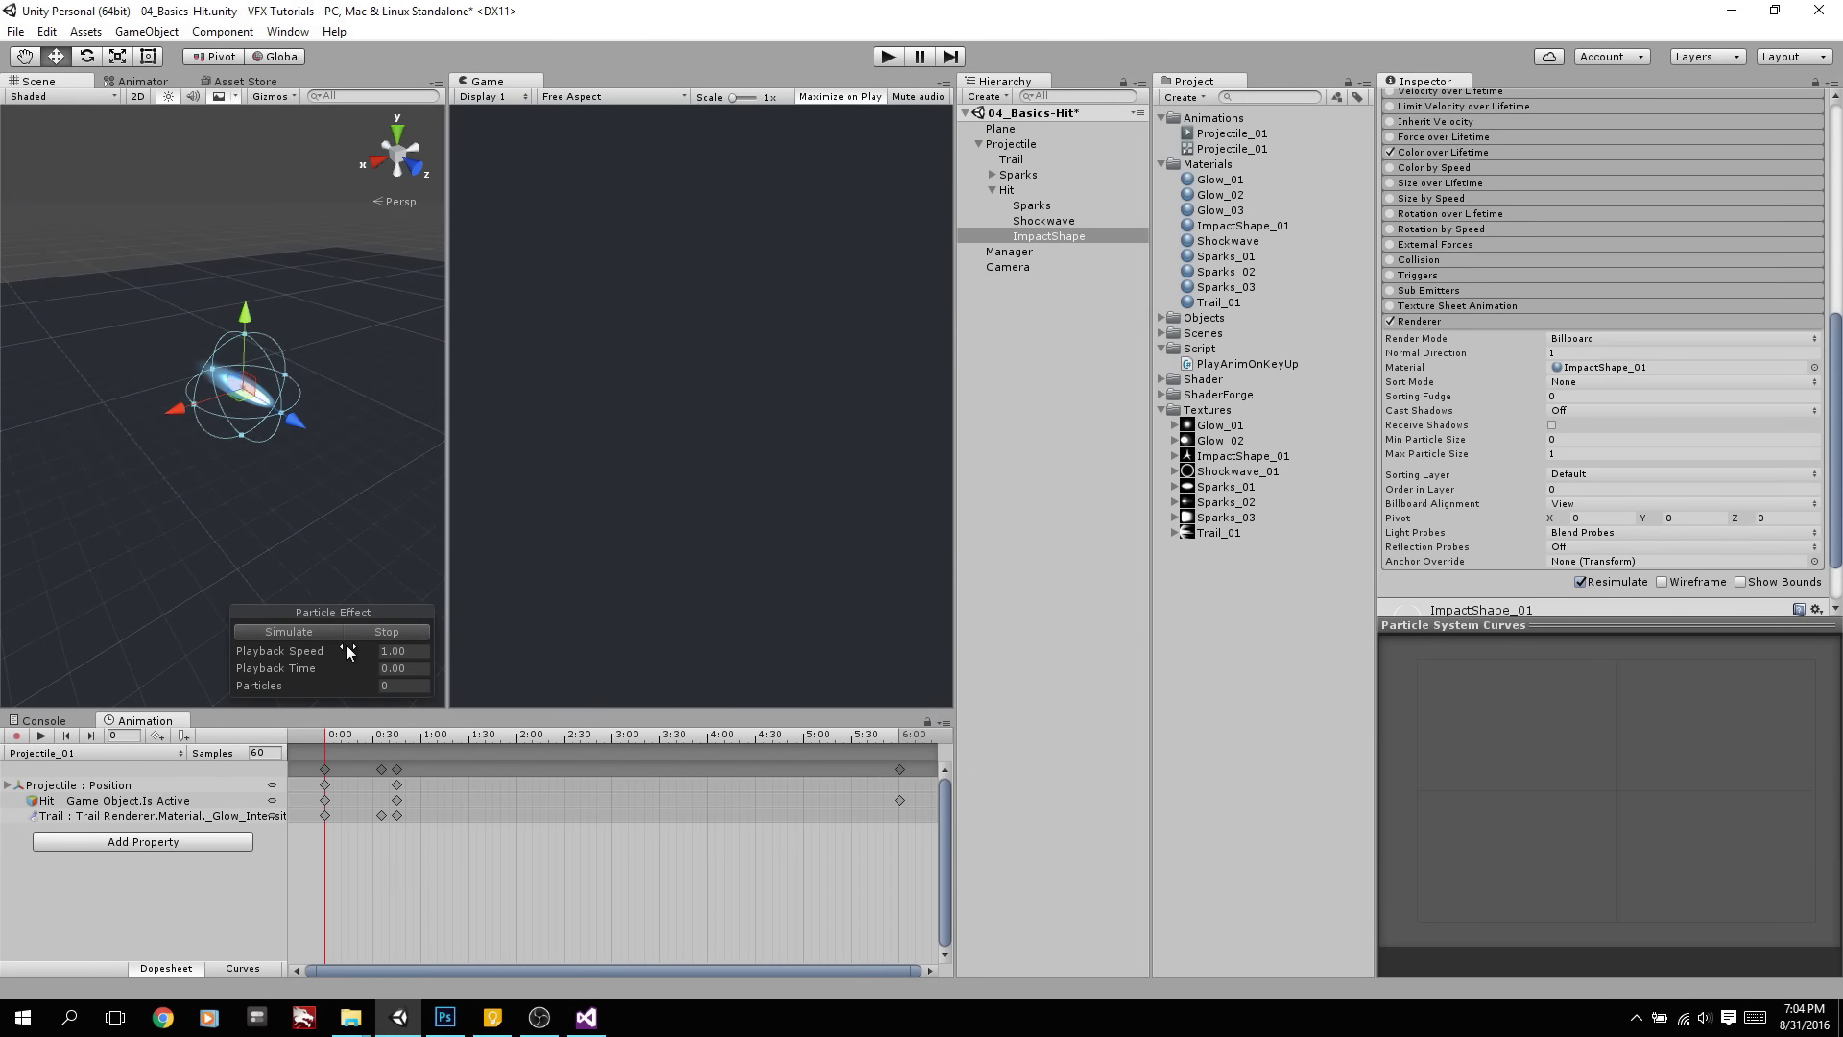
pyautogui.click(315, 629)
pyautogui.click(361, 631)
pyautogui.click(319, 625)
pyautogui.click(354, 632)
# Enable ImpactShape's Size over Lifetime with a curve rising from about 0.4 to 1 midway and falling back to about 0.4, and preview it
pyautogui.click(1390, 182)
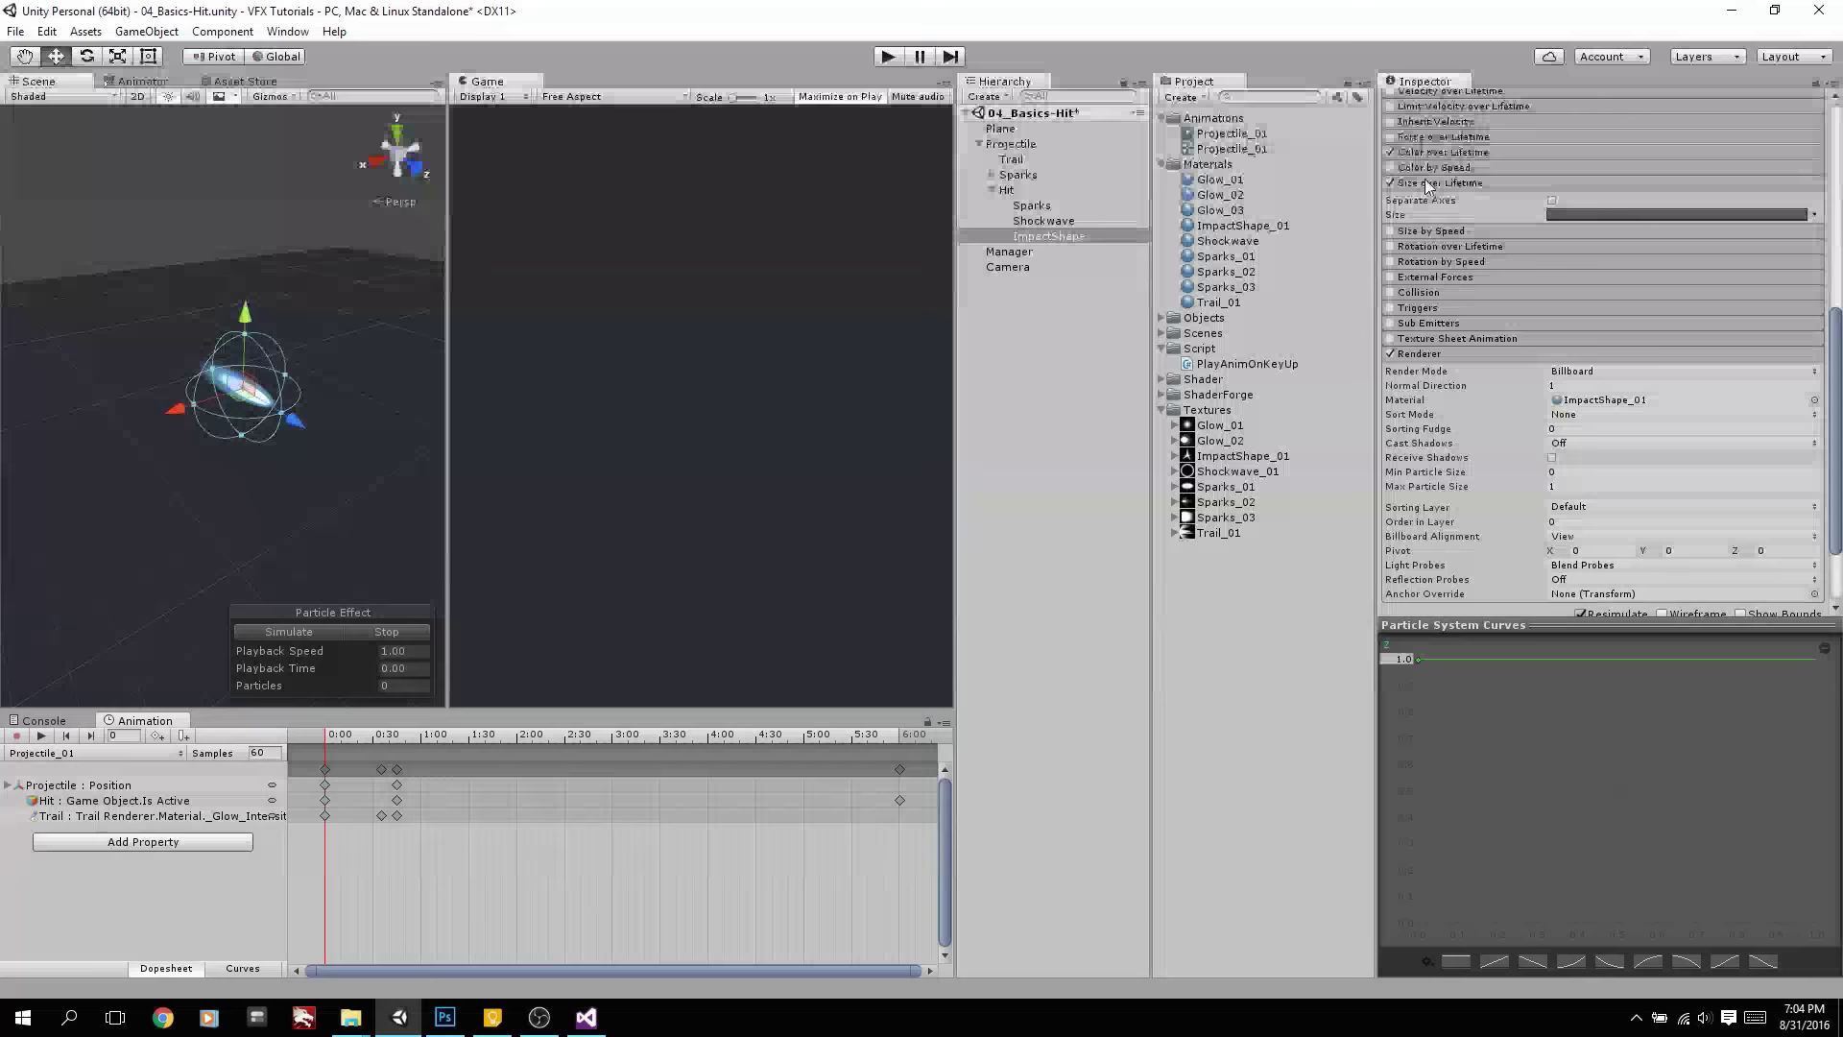
pyautogui.click(1607, 216)
pyautogui.moveTo(1418, 659); pyautogui.dragTo(1514, 744)
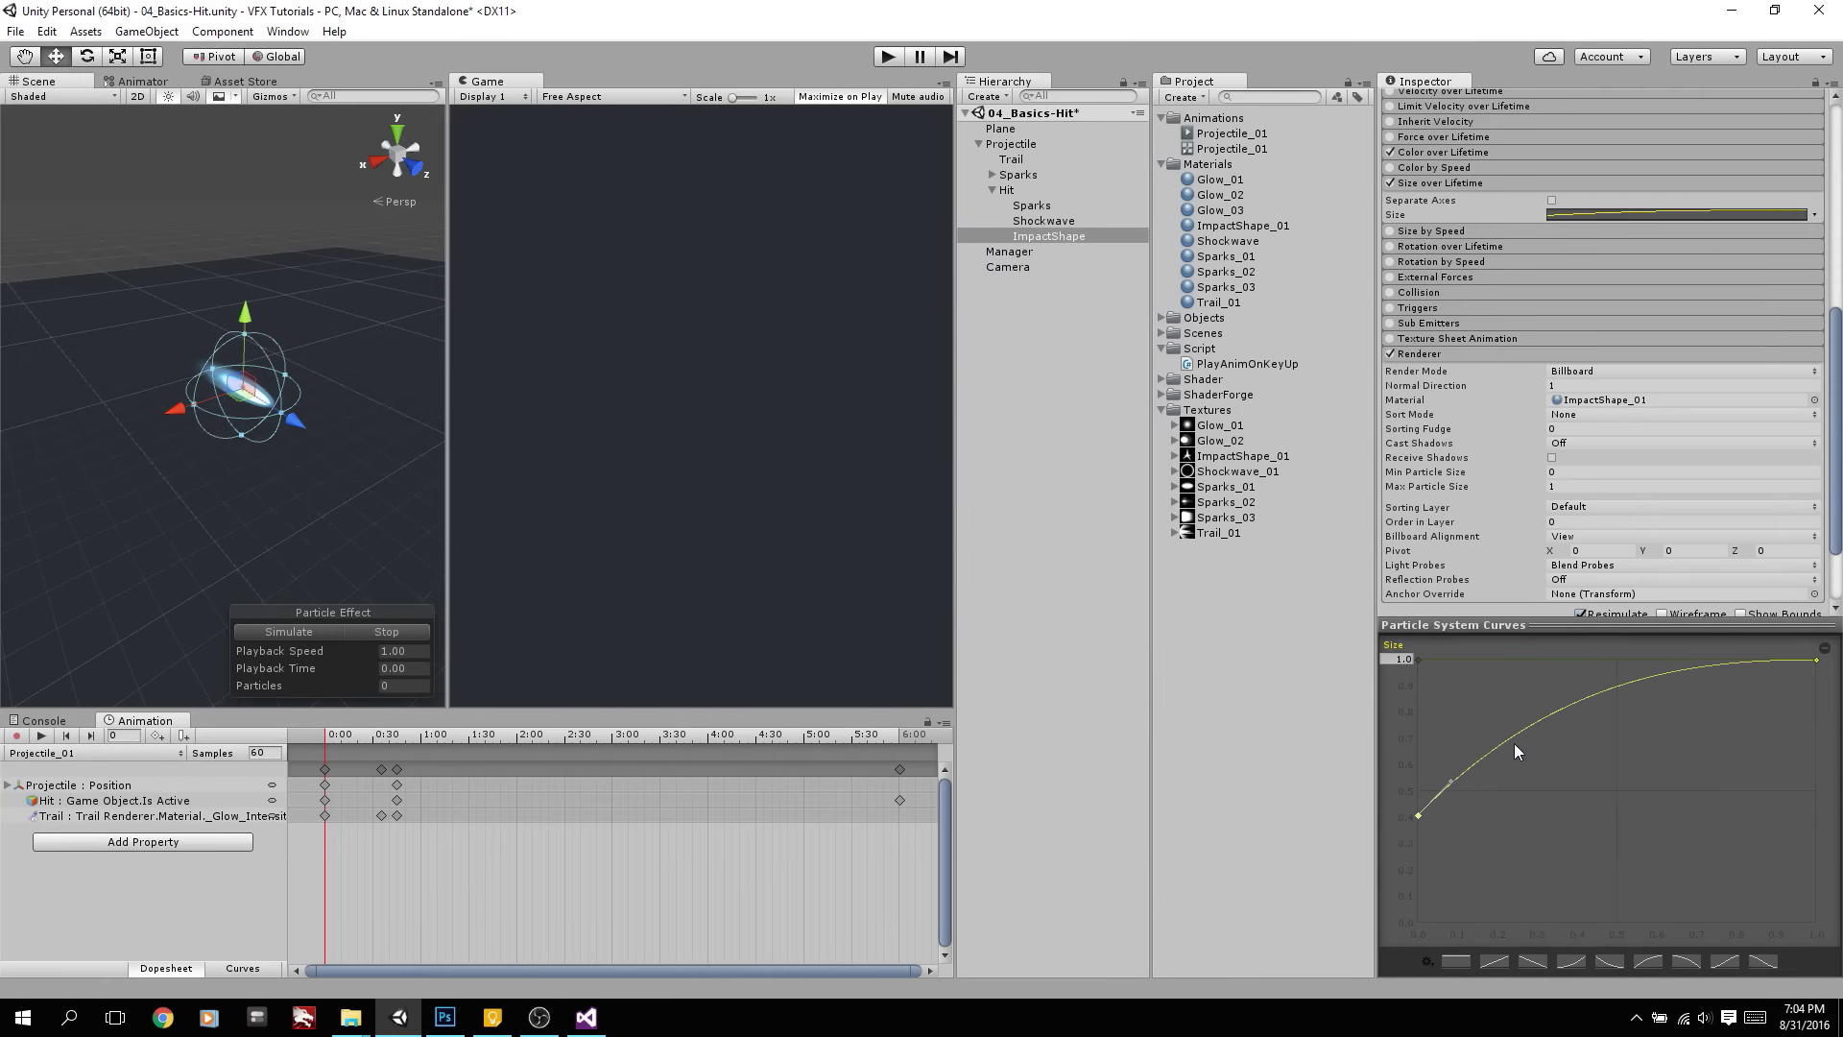
pyautogui.rightClick(1622, 685)
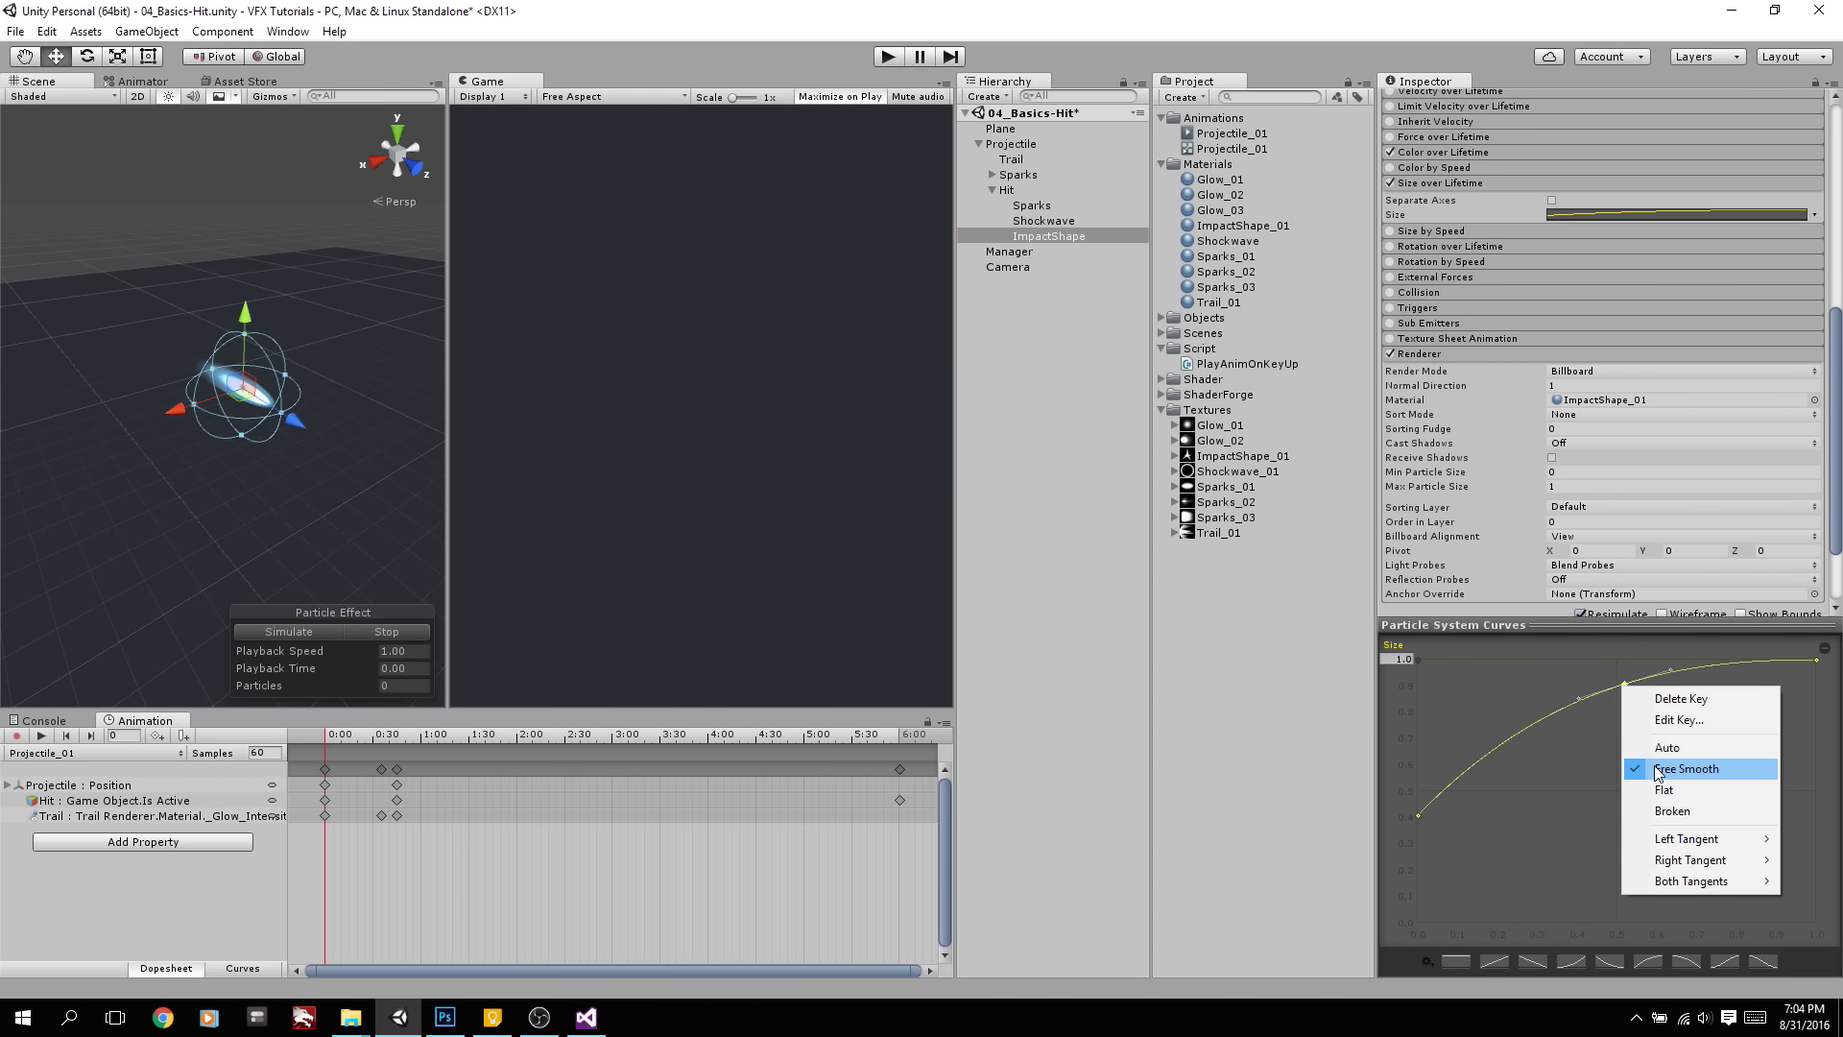
pyautogui.click(1660, 765)
pyautogui.moveTo(1623, 683); pyautogui.dragTo(1618, 659)
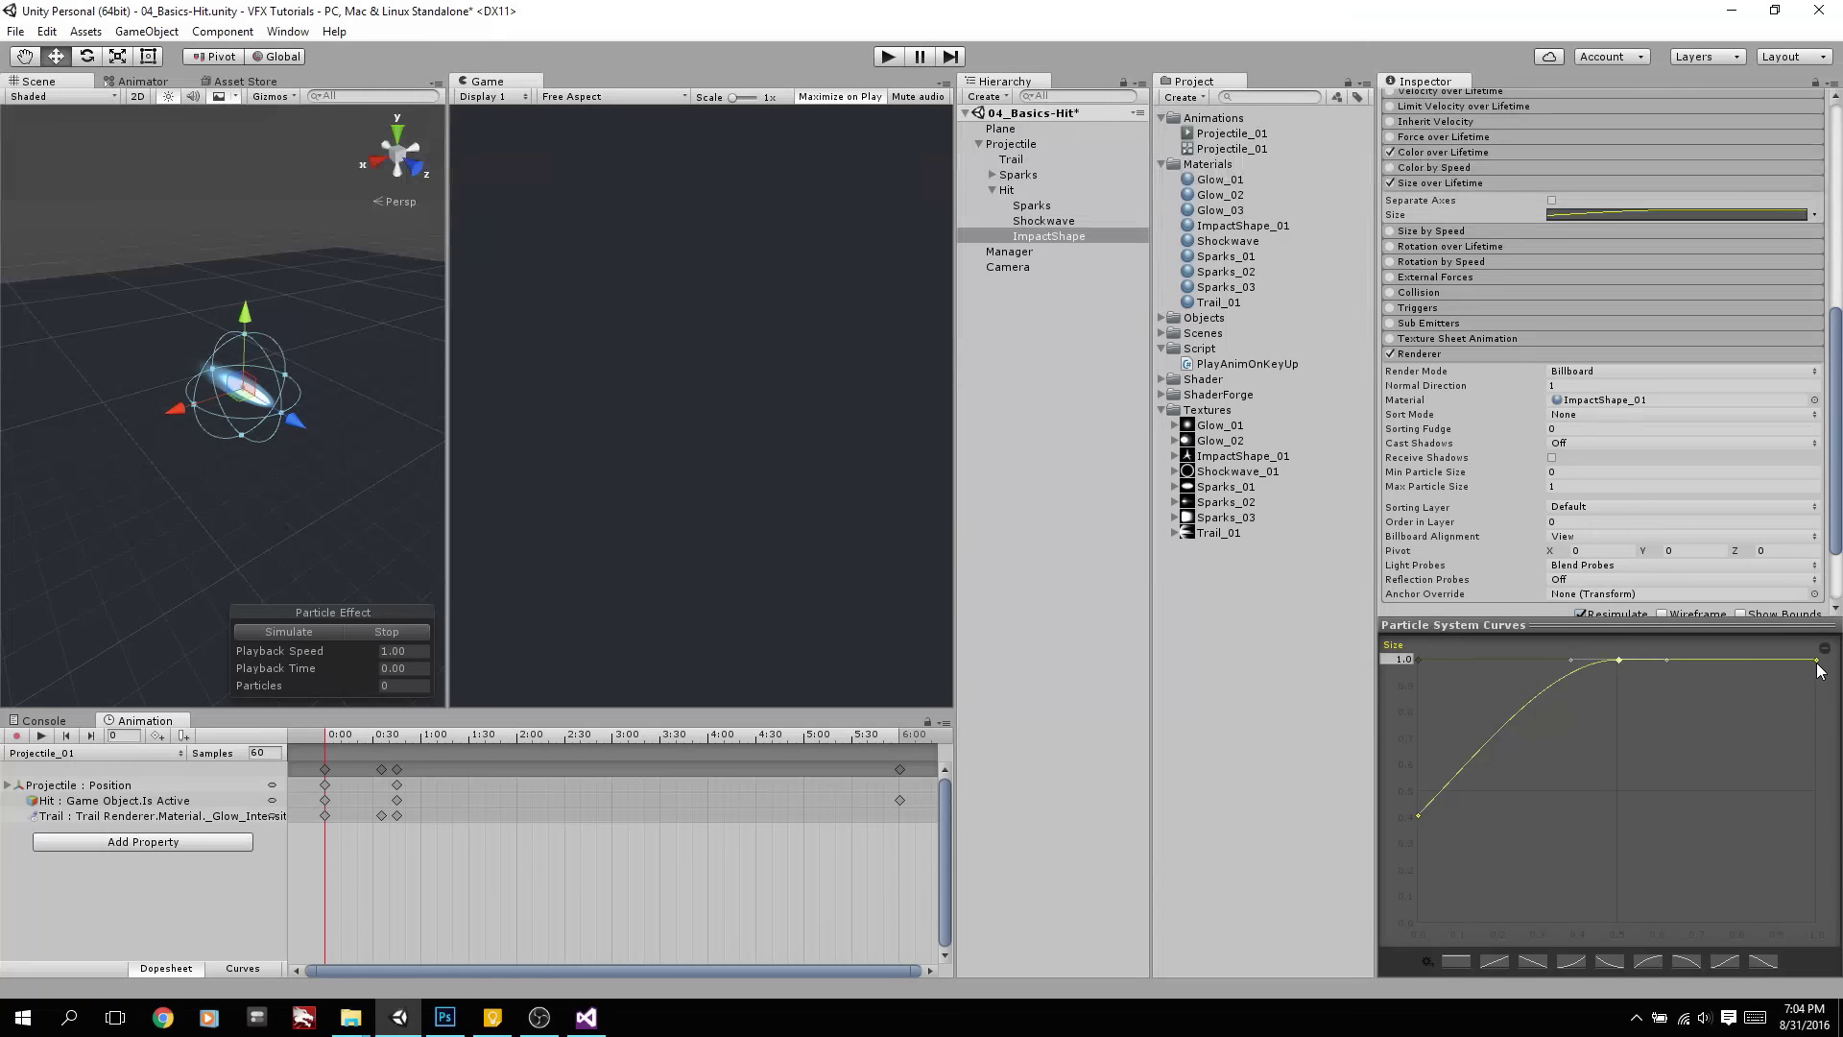
pyautogui.moveTo(1816, 659); pyautogui.dragTo(1786, 770)
pyautogui.click(307, 628)
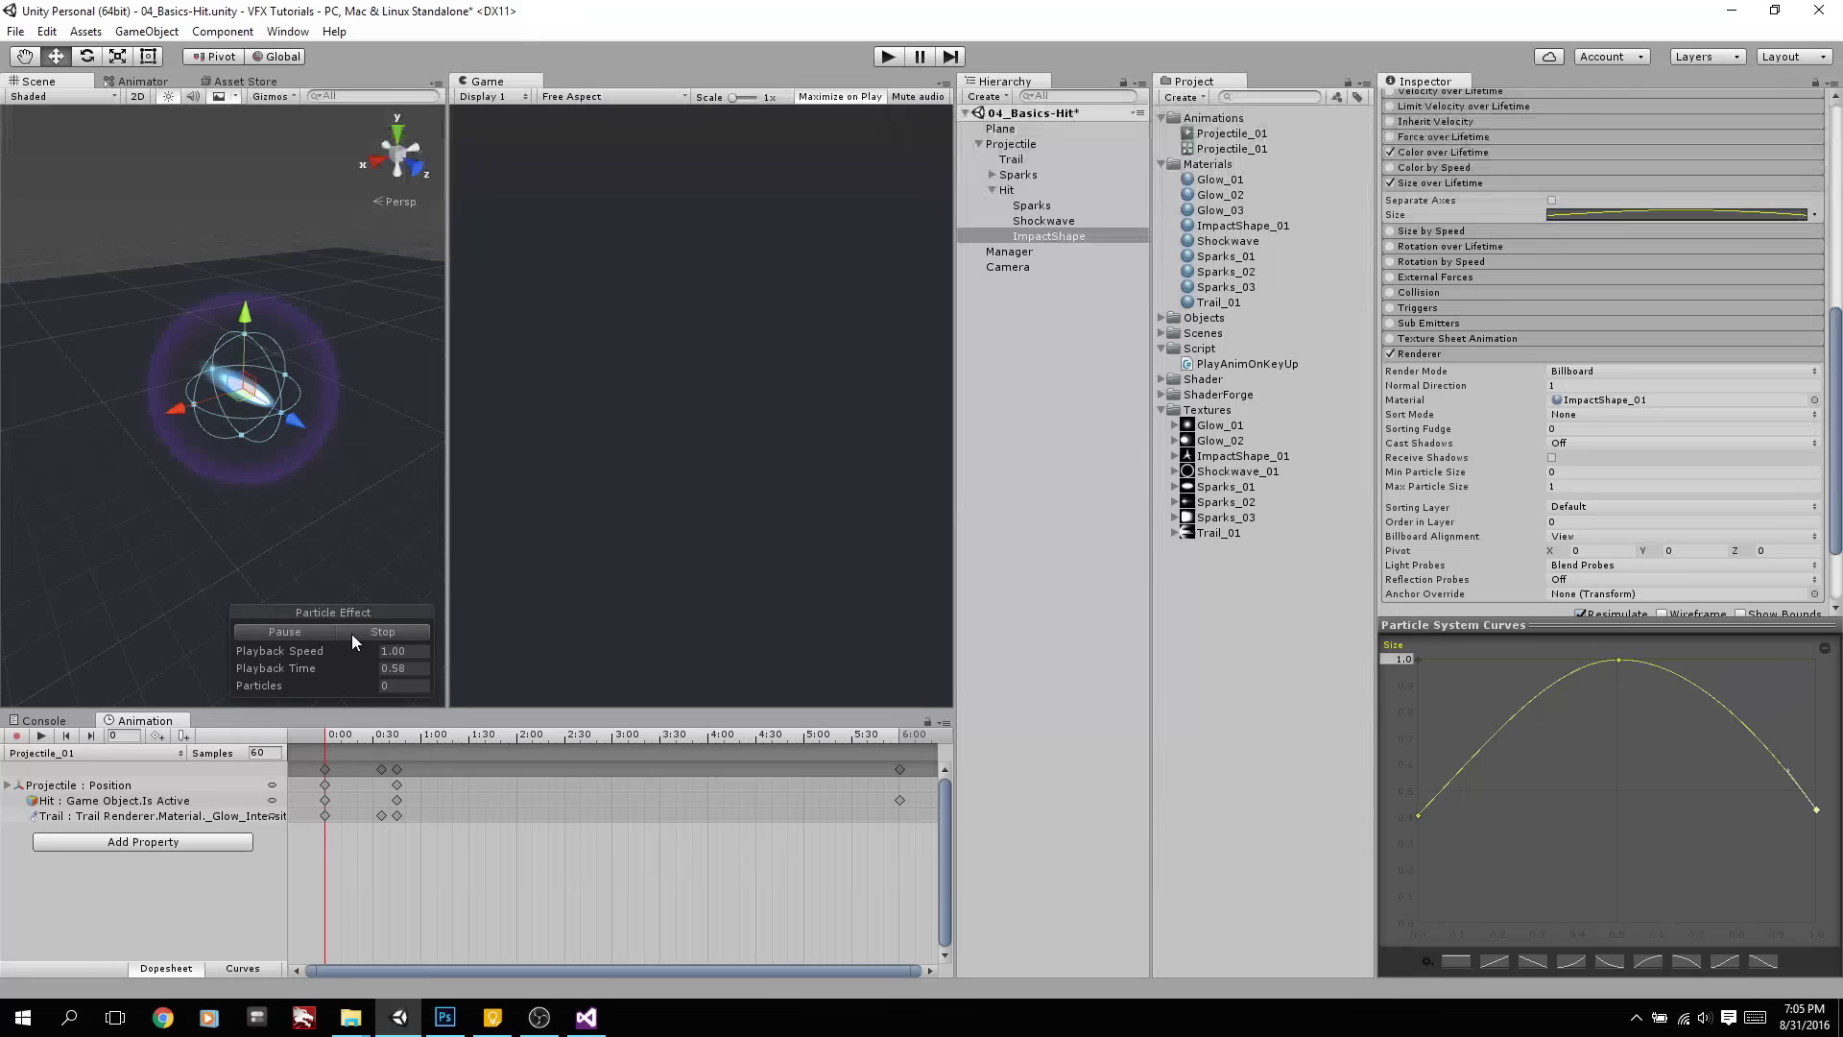
pyautogui.click(309, 634)
pyautogui.click(309, 632)
pyautogui.click(311, 630)
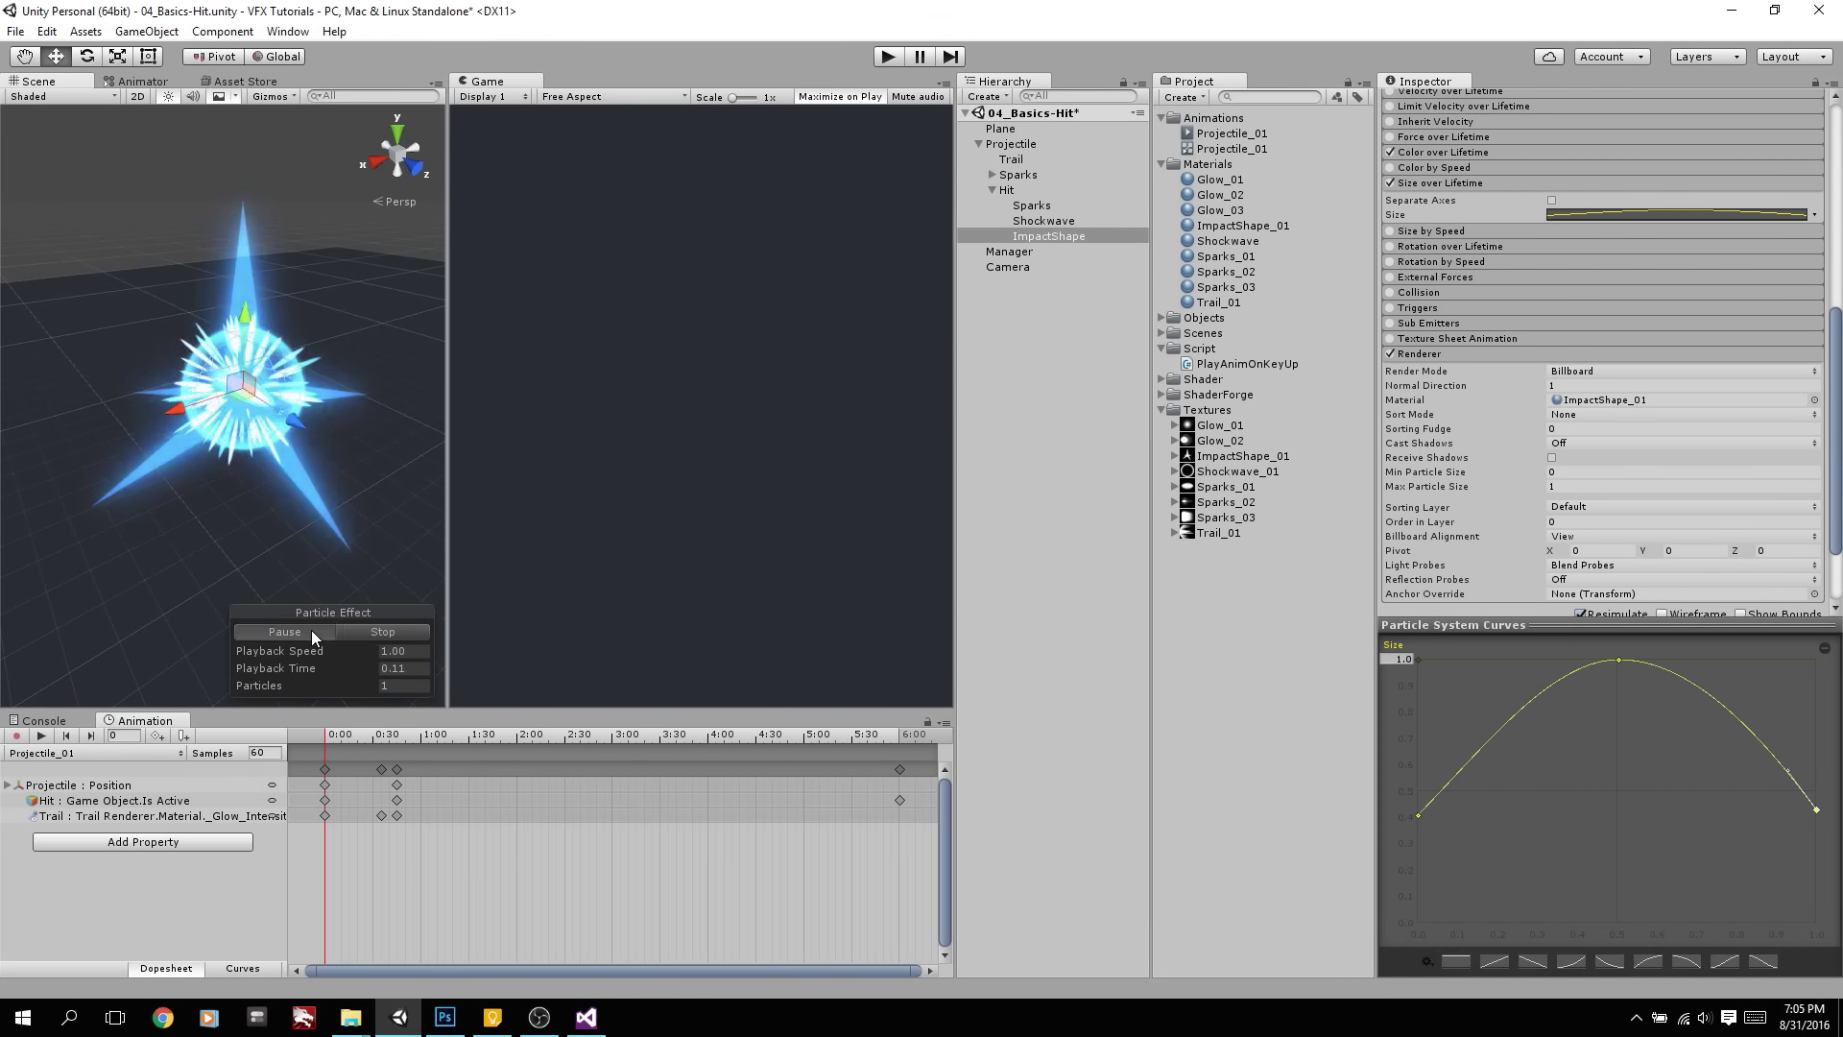
# Set ImpactShape's emission burst to a minimum and maximum of 2 particles
pyautogui.scroll(5, 1688, 314)
pyautogui.click(1478, 291)
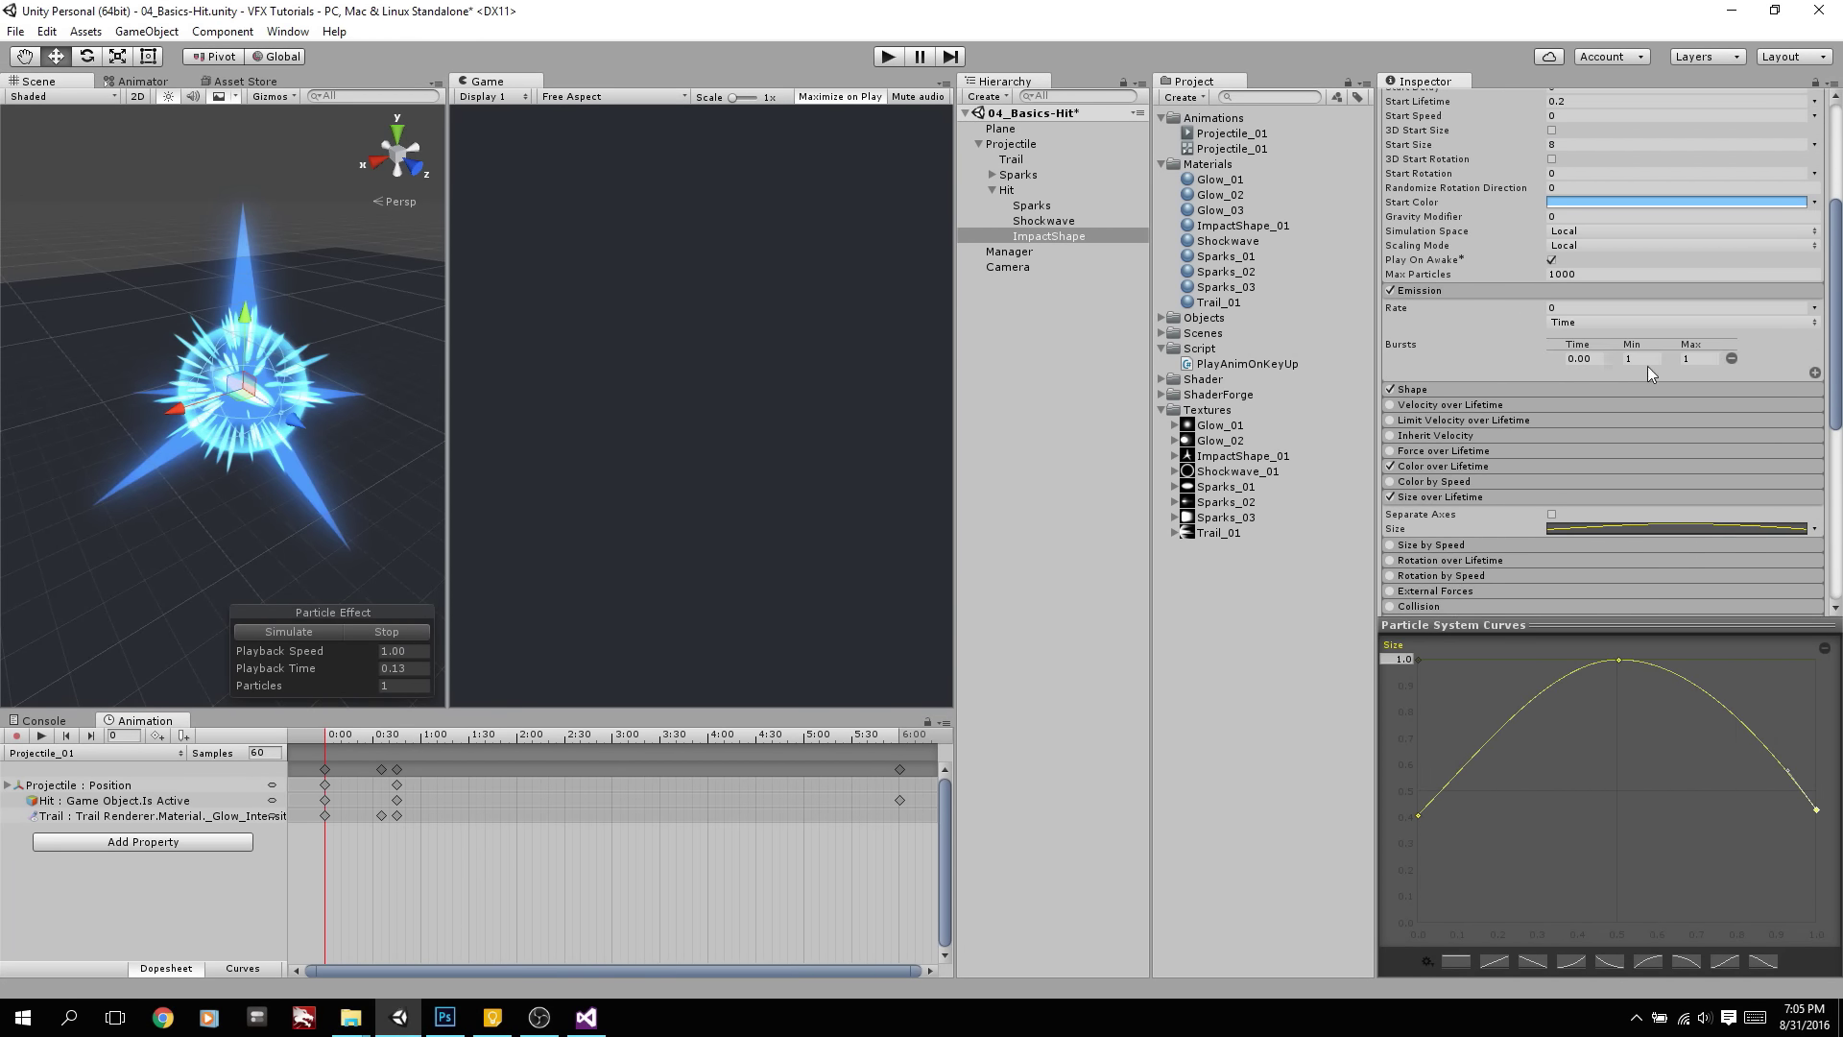
pyautogui.click(1643, 359)
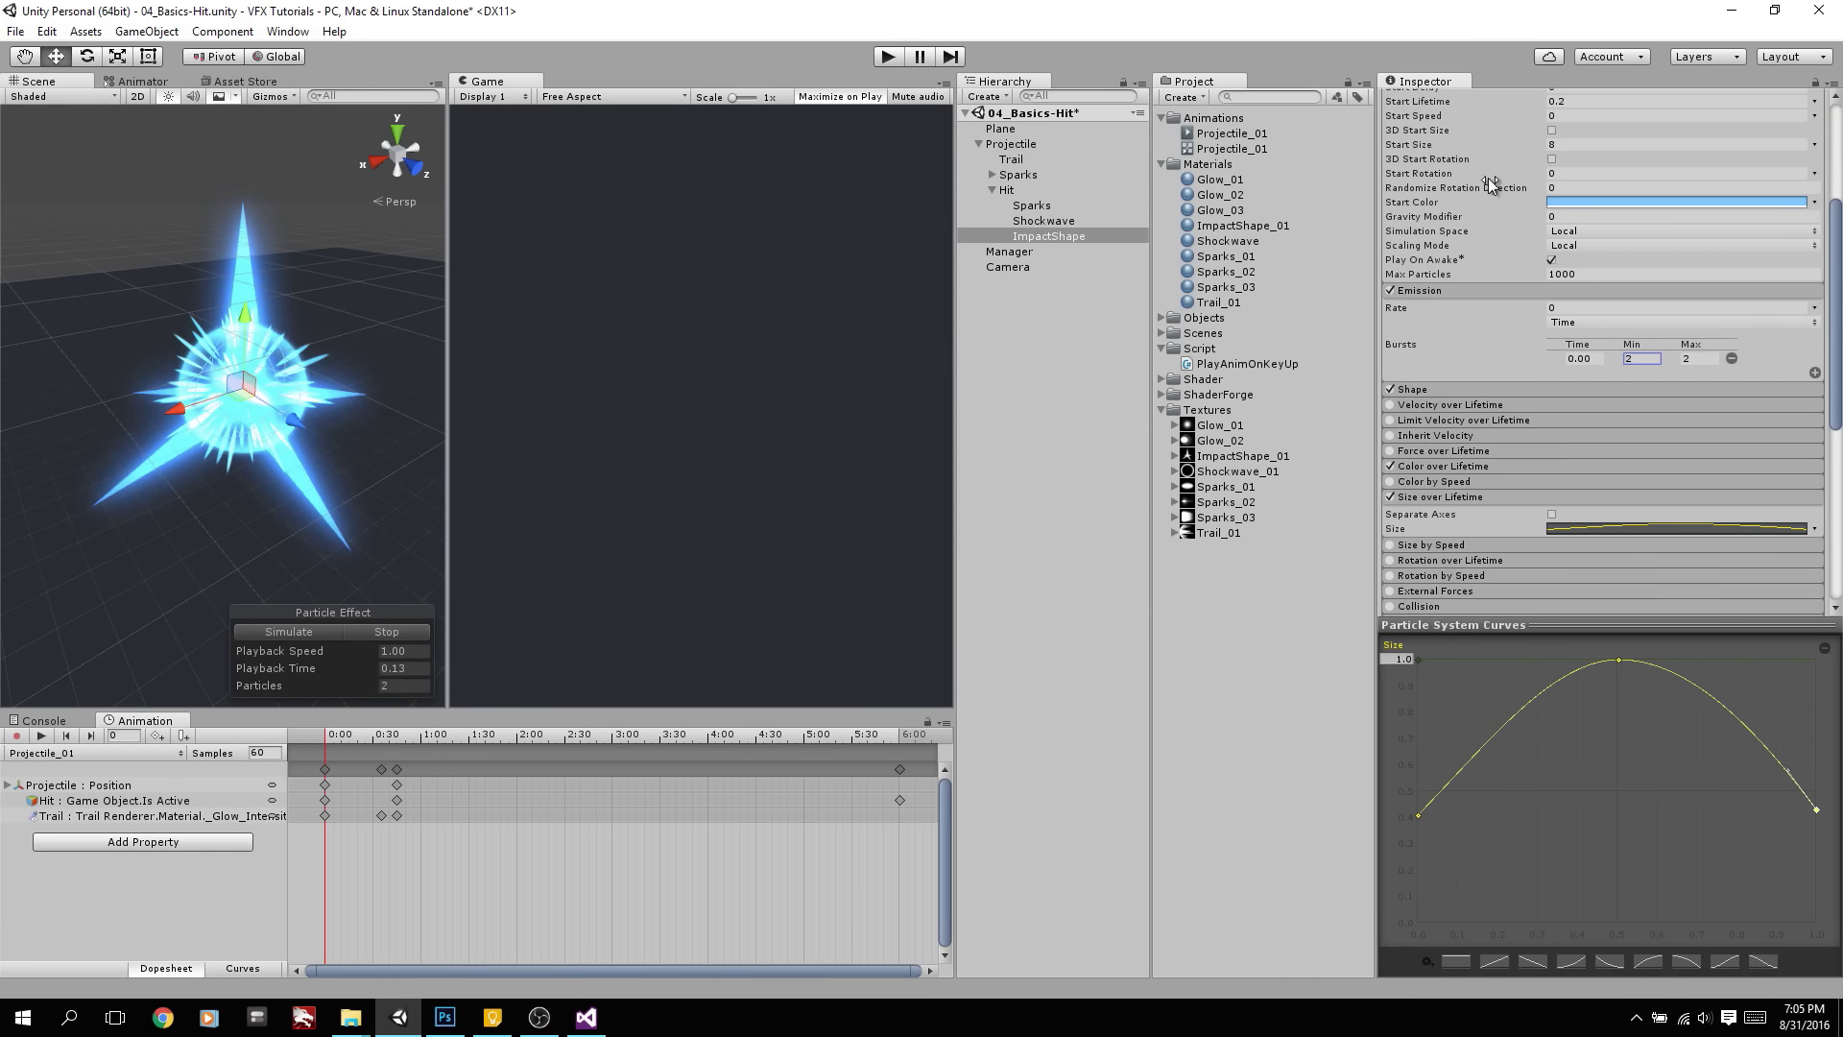
# Make ImpactShape's start rotation random between two constants, 0 and 360, and replay the effect
pyautogui.click(1814, 174)
pyautogui.click(1795, 234)
pyautogui.click(1745, 172)
pyautogui.write('360')
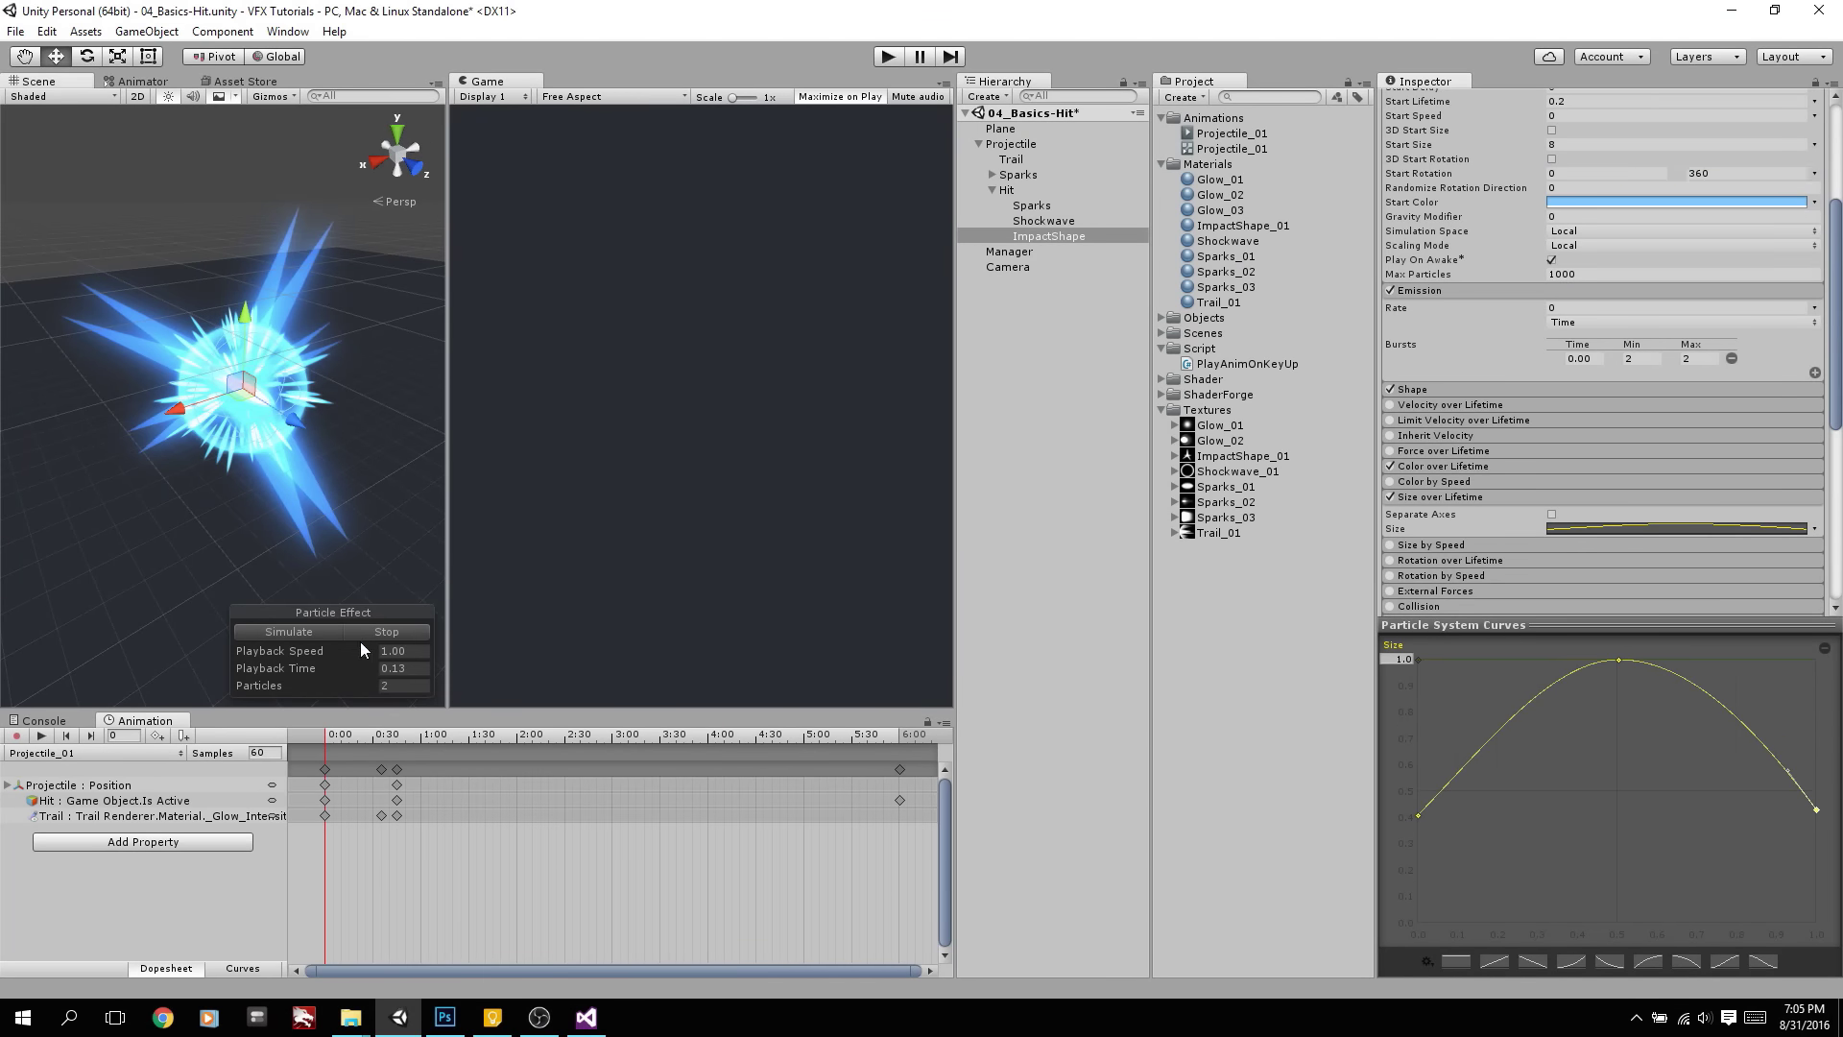
pyautogui.click(363, 633)
pyautogui.click(362, 633)
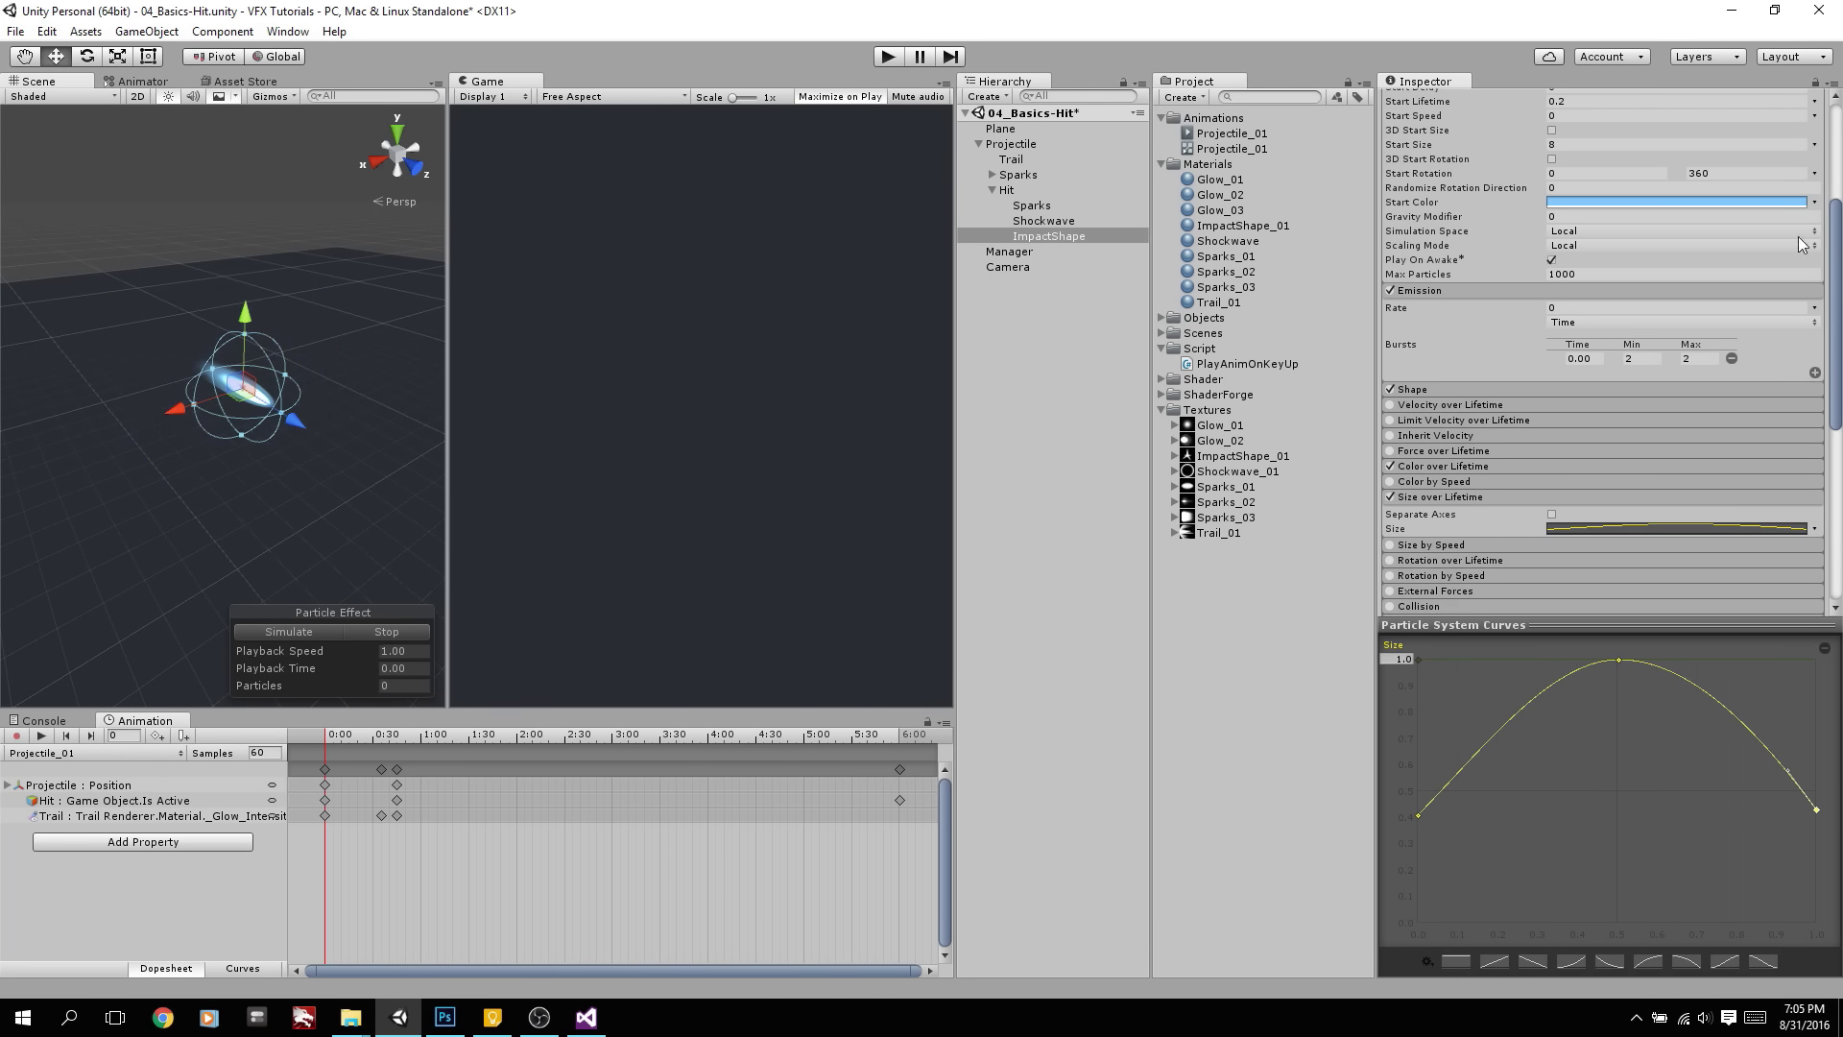
# Make ImpactShape's start size random between two constants, 5 and 8
pyautogui.click(1814, 144)
pyautogui.click(1690, 205)
pyautogui.click(1597, 144)
# Select the Hit object, run the scene to test the projectile impact, and stop playback
pyautogui.click(1037, 190)
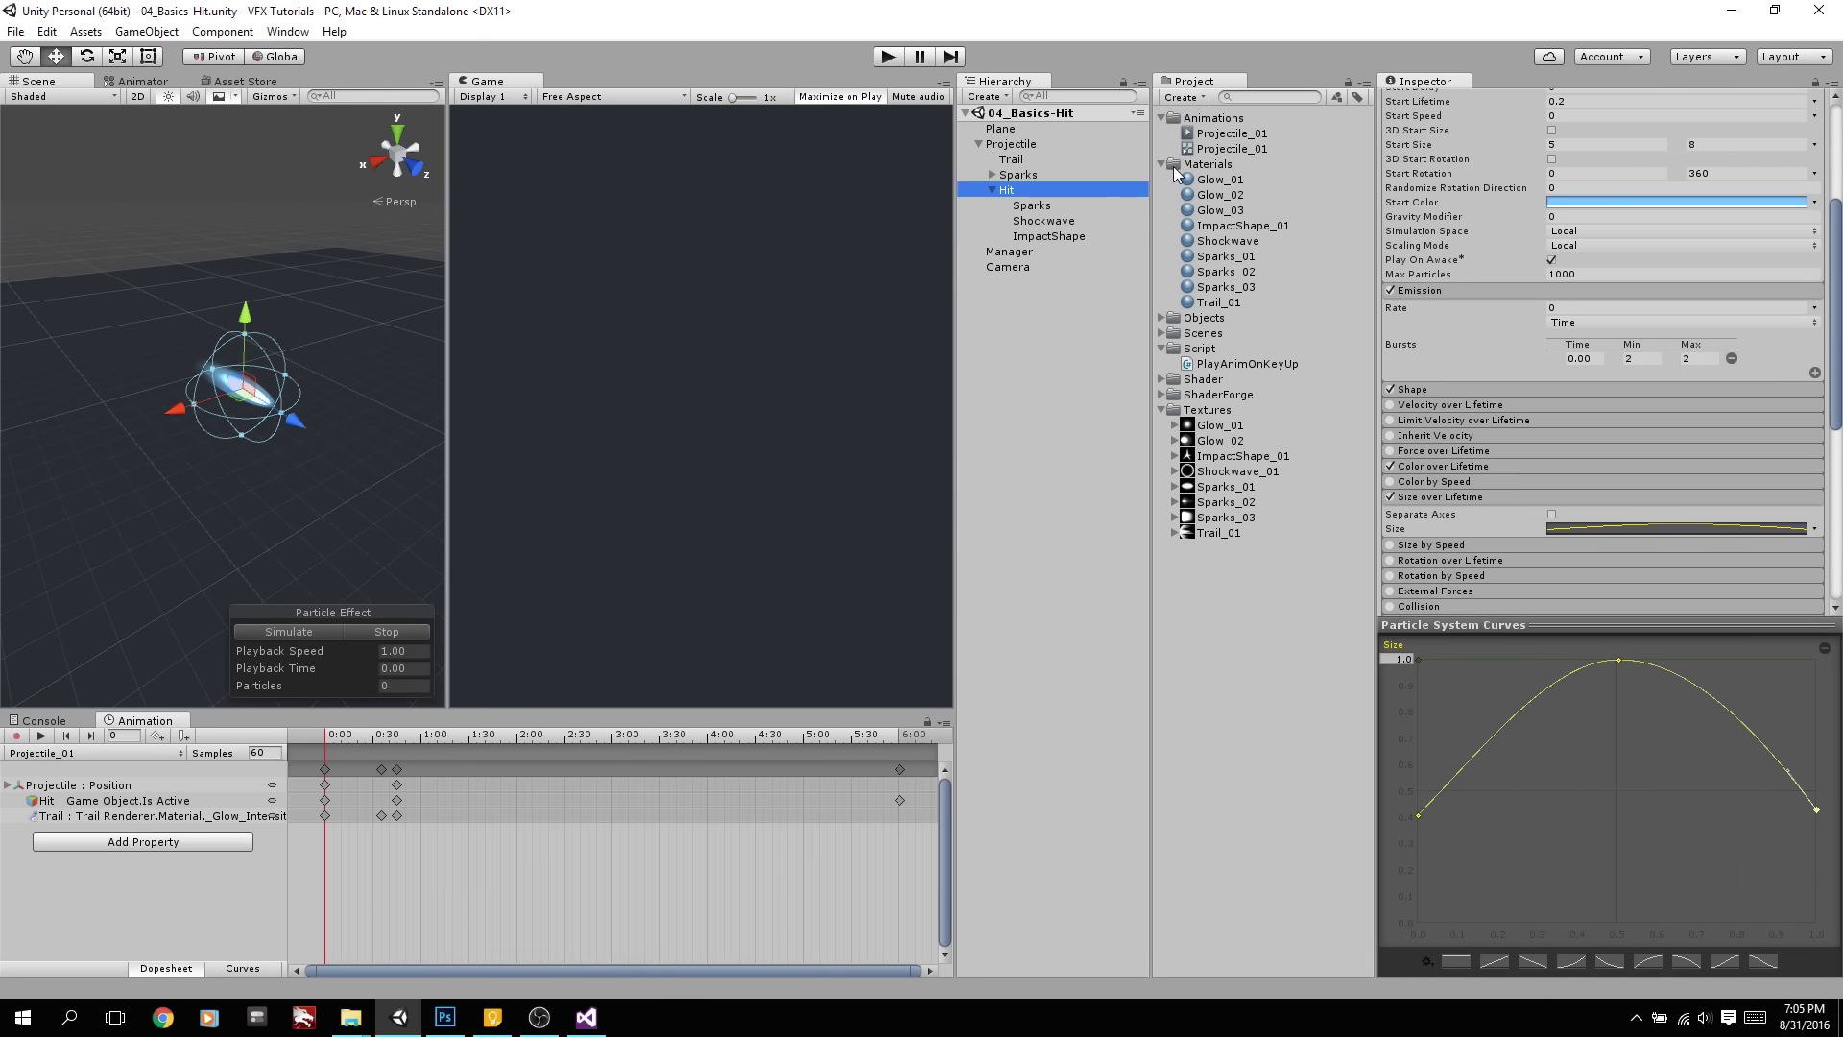
pyautogui.click(885, 58)
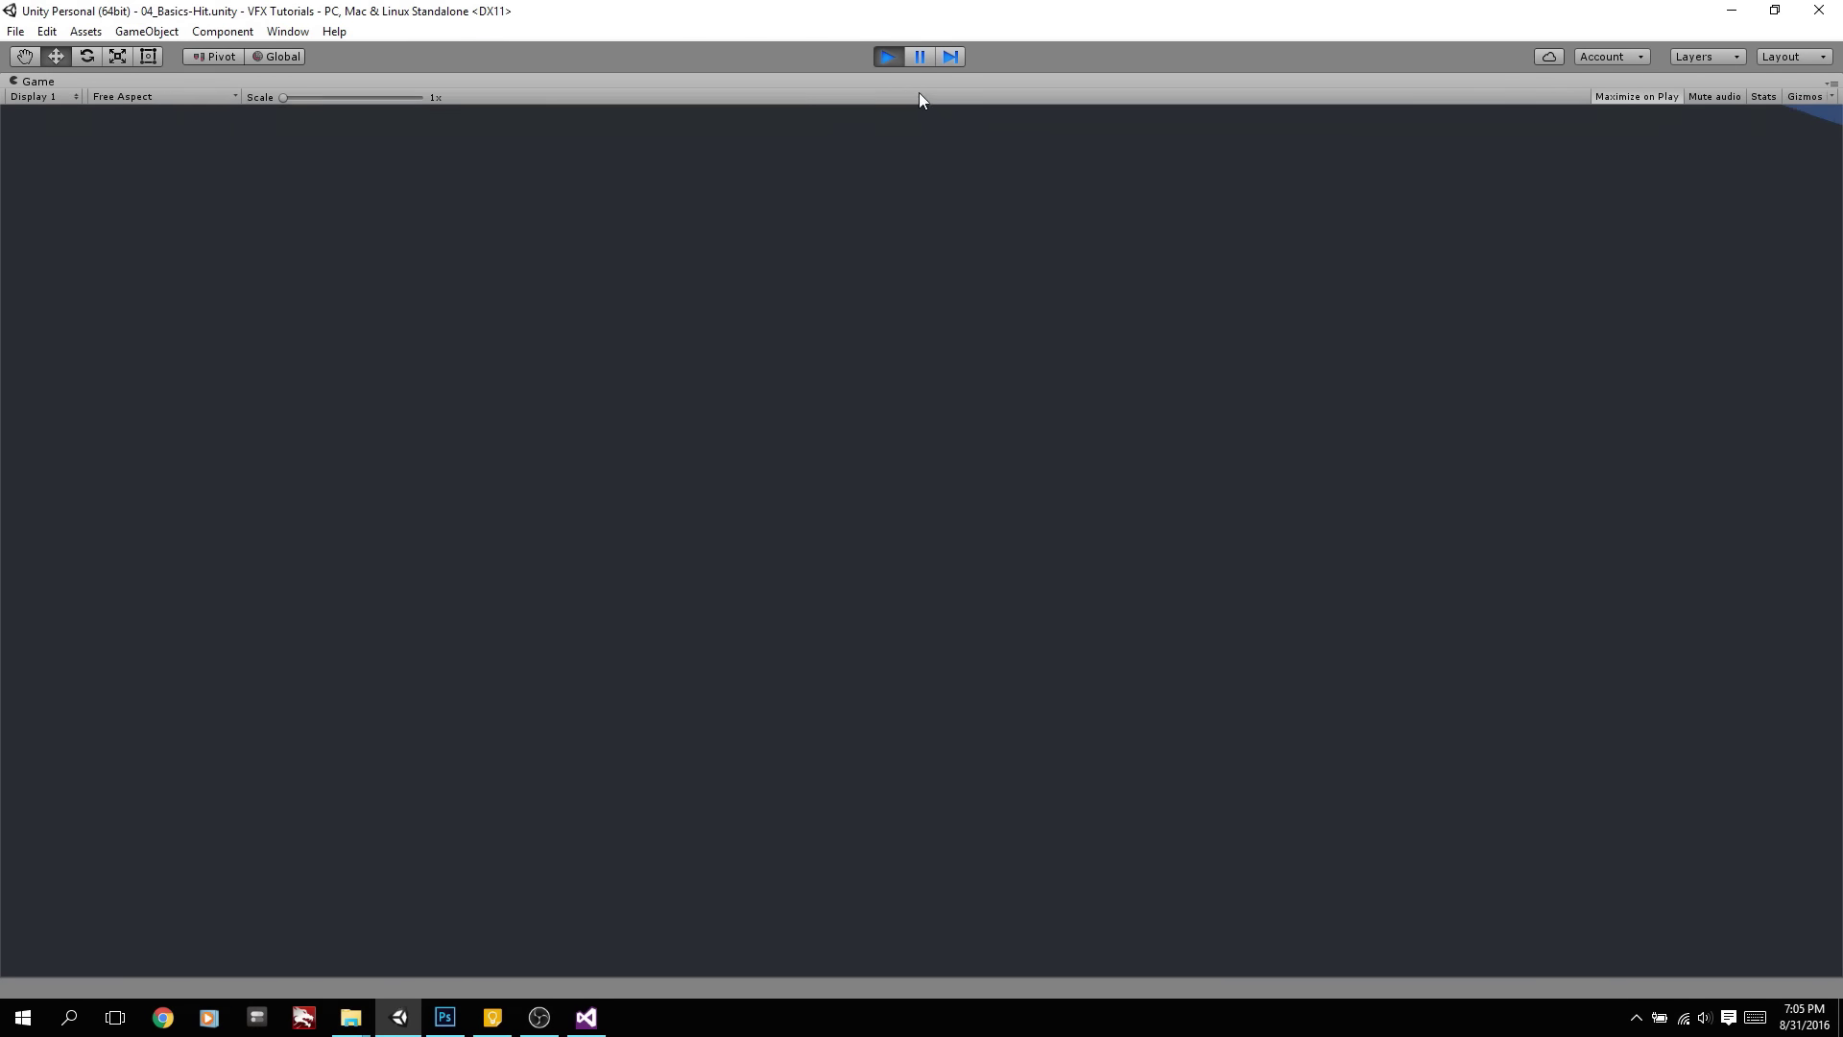
pyautogui.hotkey('ctrl', 'p')
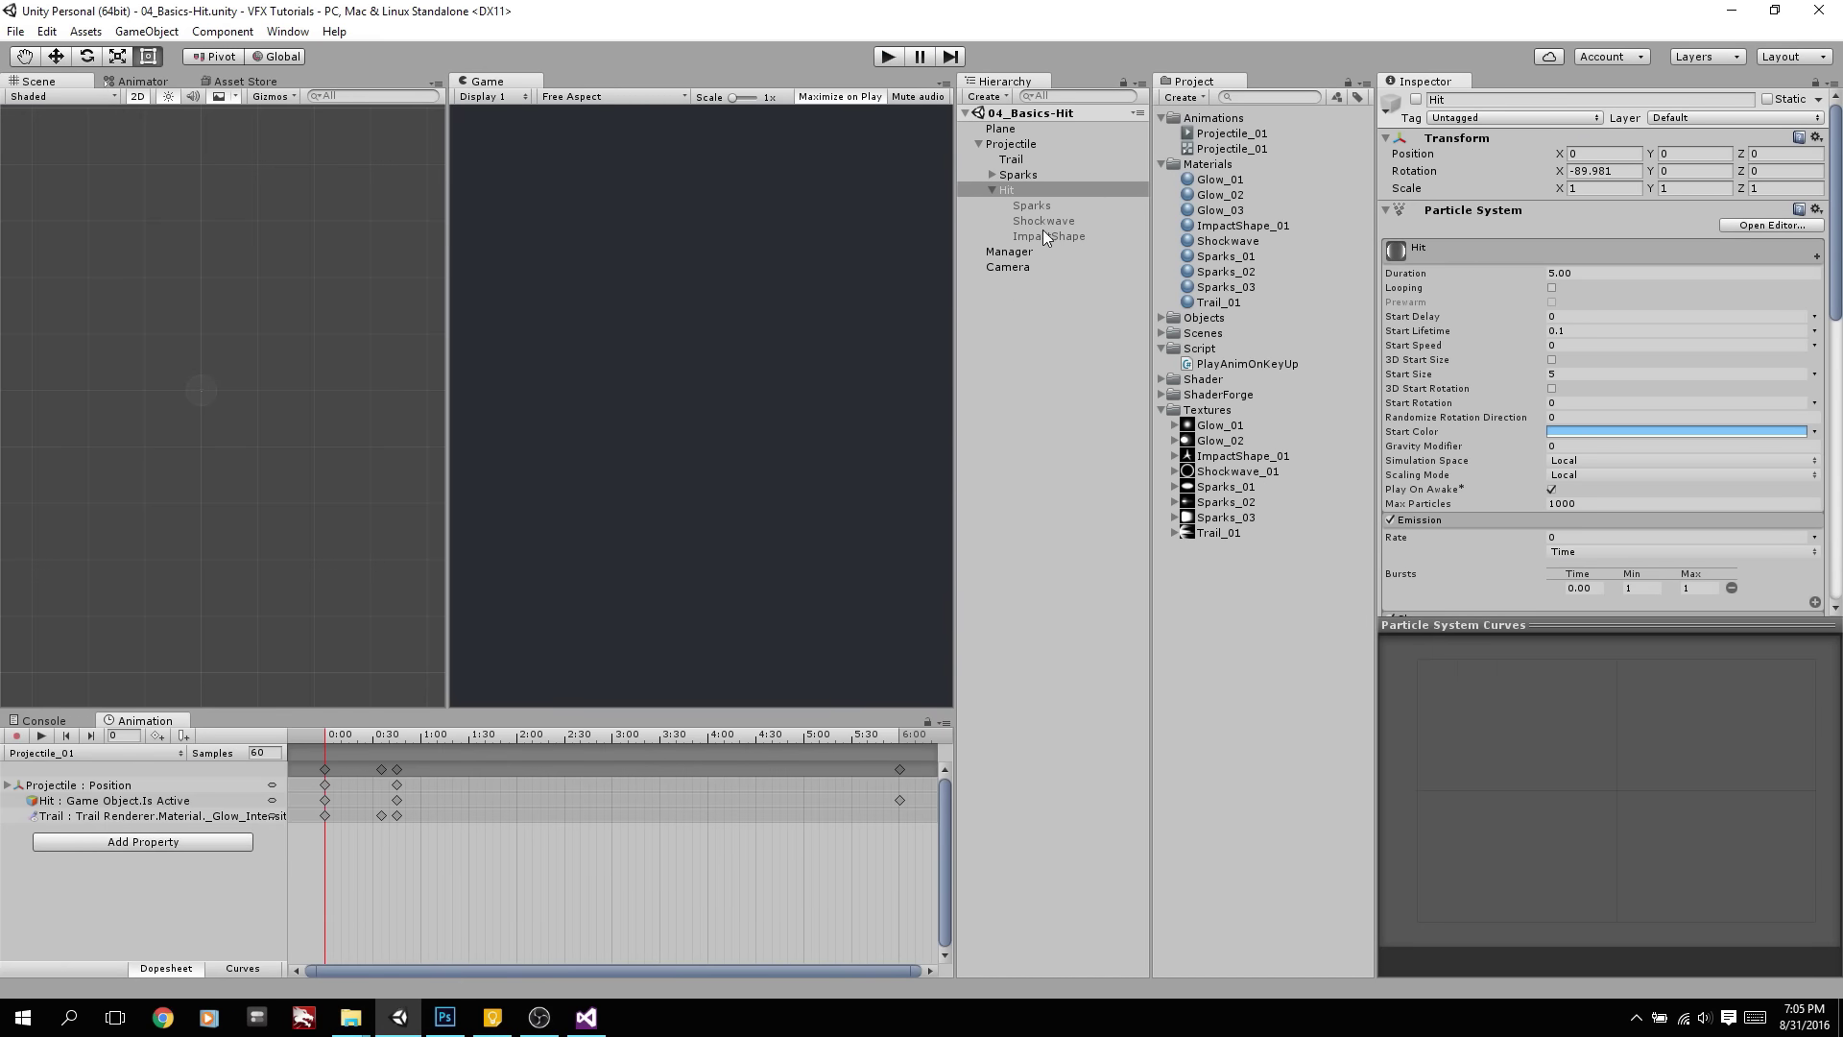
# Raise the first key of ImpactShape's Size over Lifetime curve to about 0.9
pyautogui.click(1044, 233)
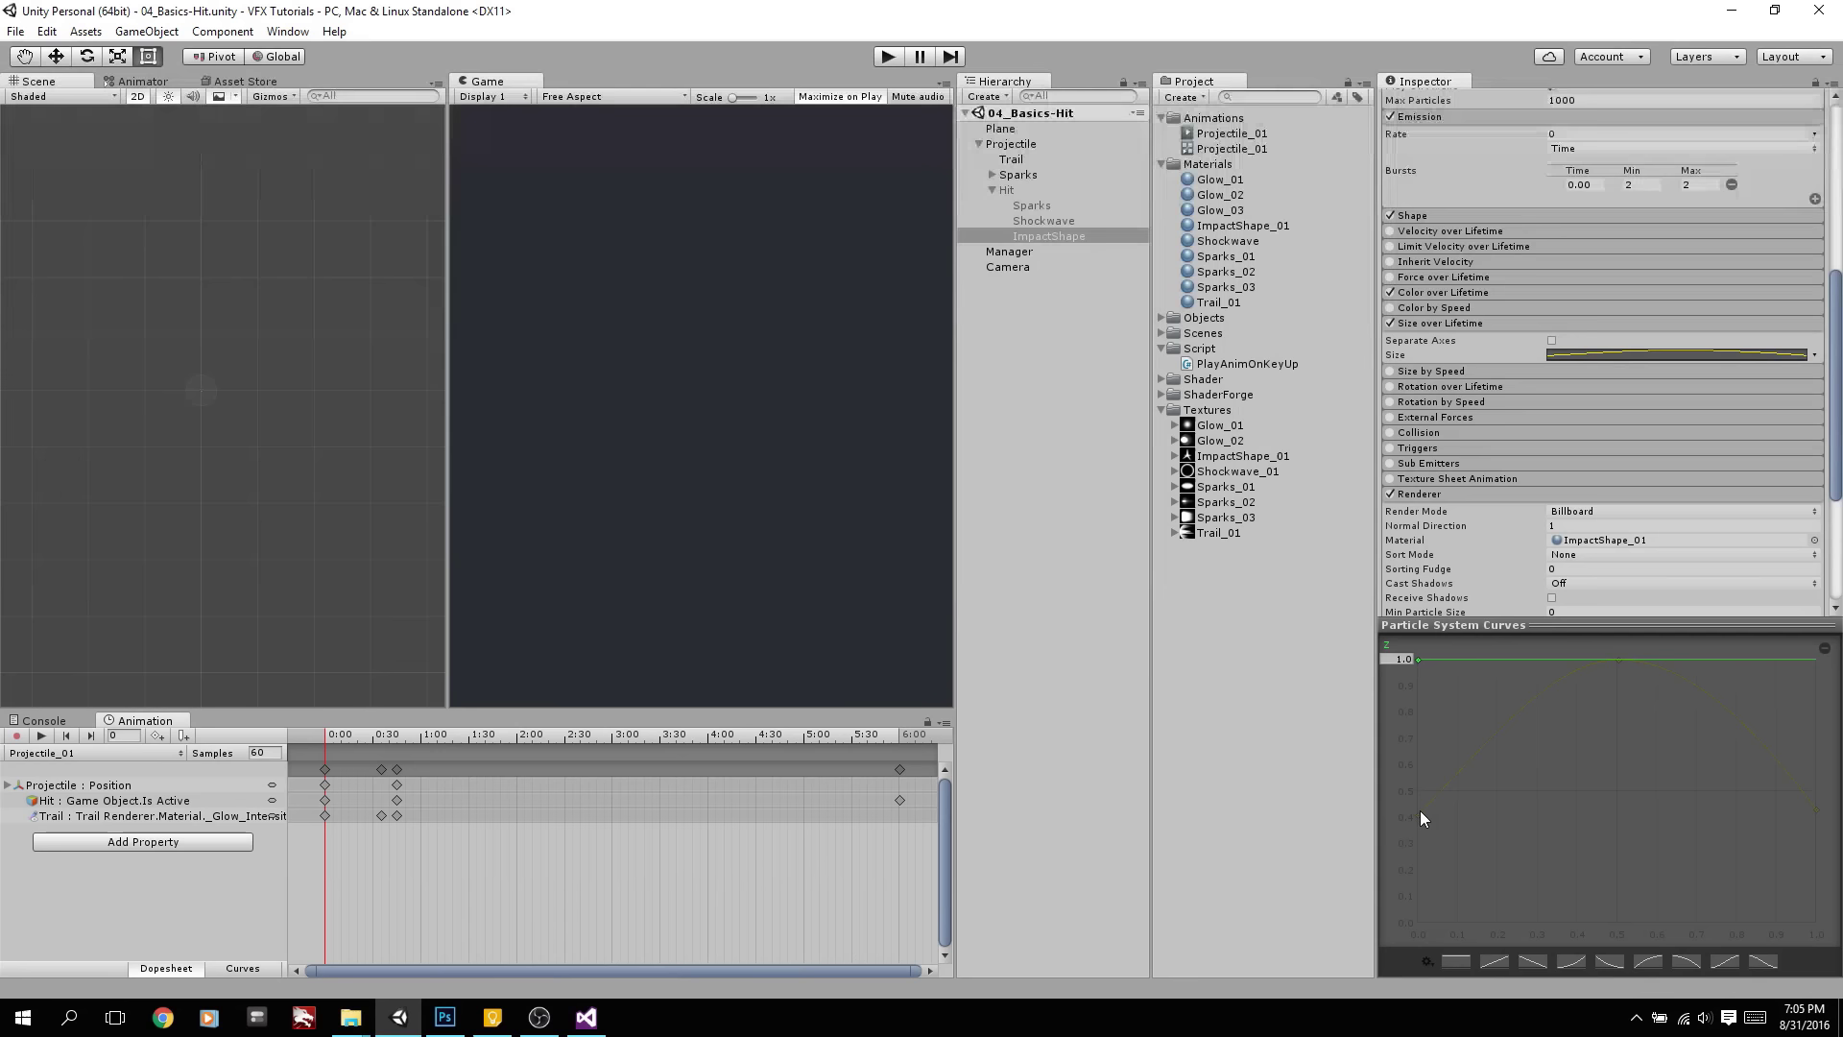
pyautogui.click(1419, 810)
pyautogui.moveTo(1420, 816); pyautogui.dragTo(1484, 664)
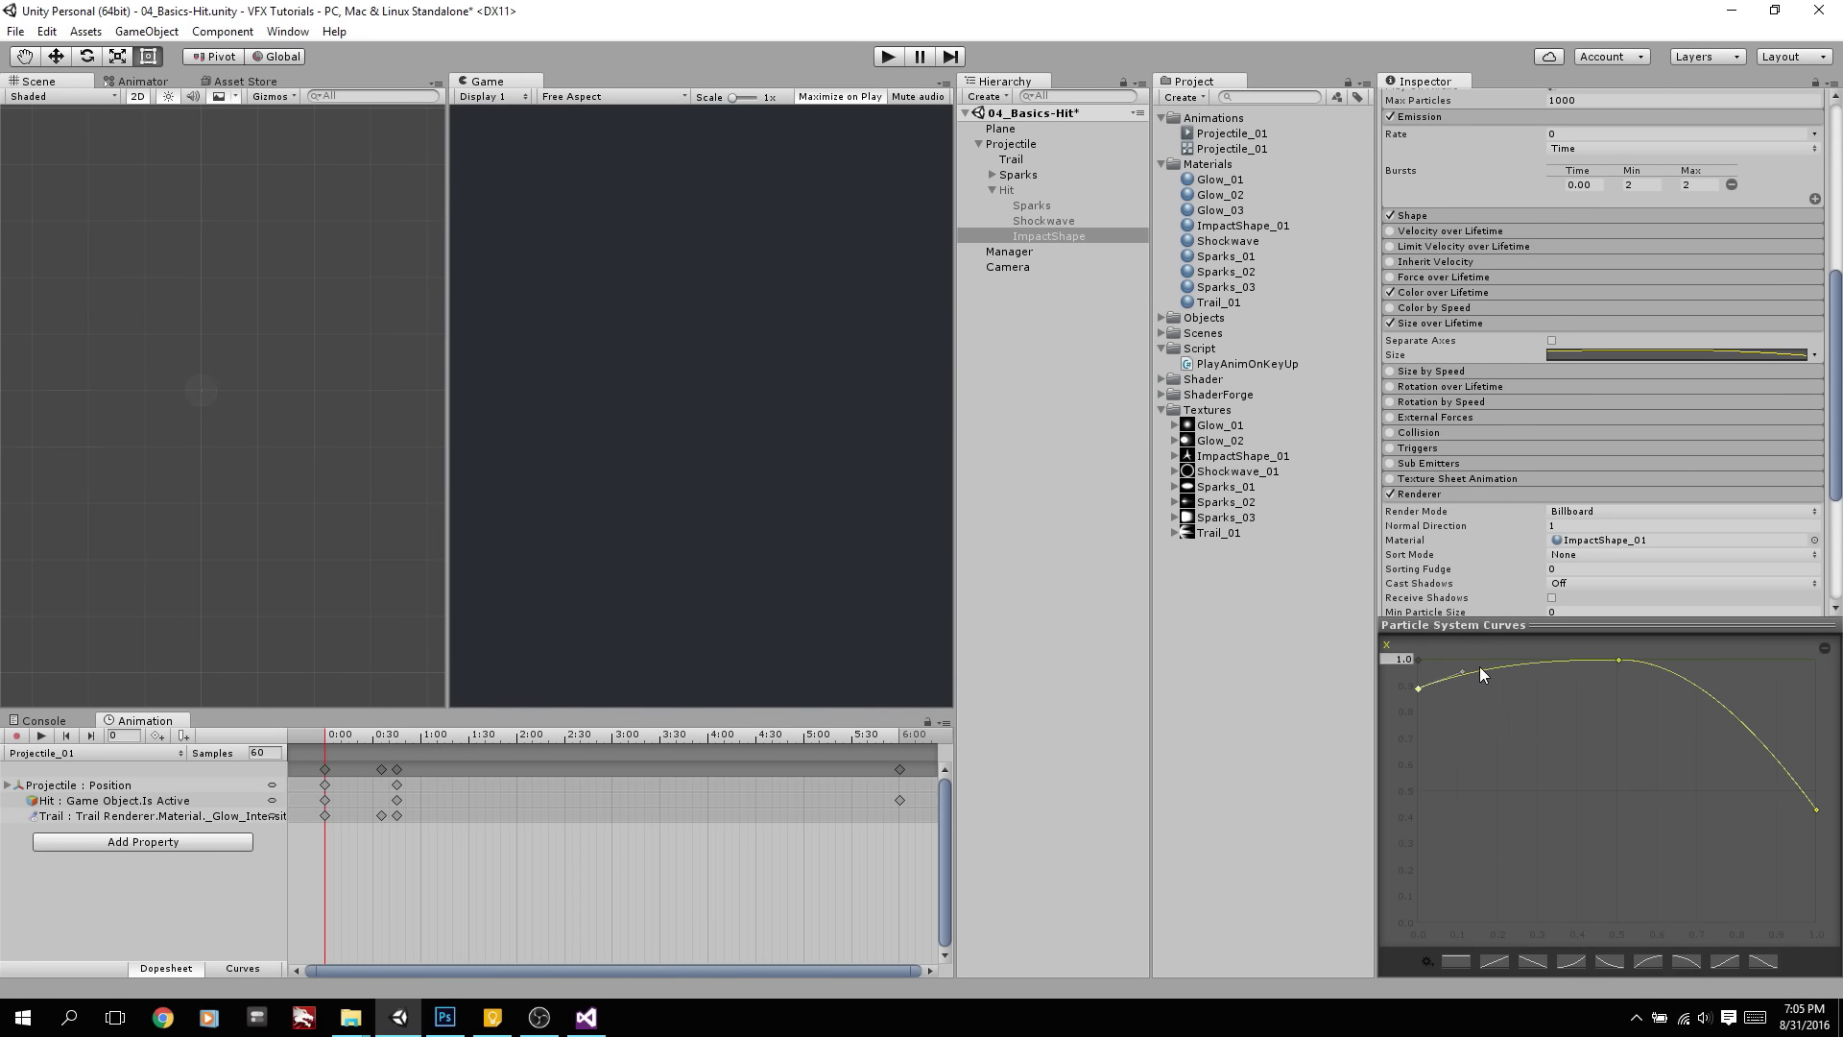
pyautogui.click(1616, 660)
pyautogui.click(1506, 748)
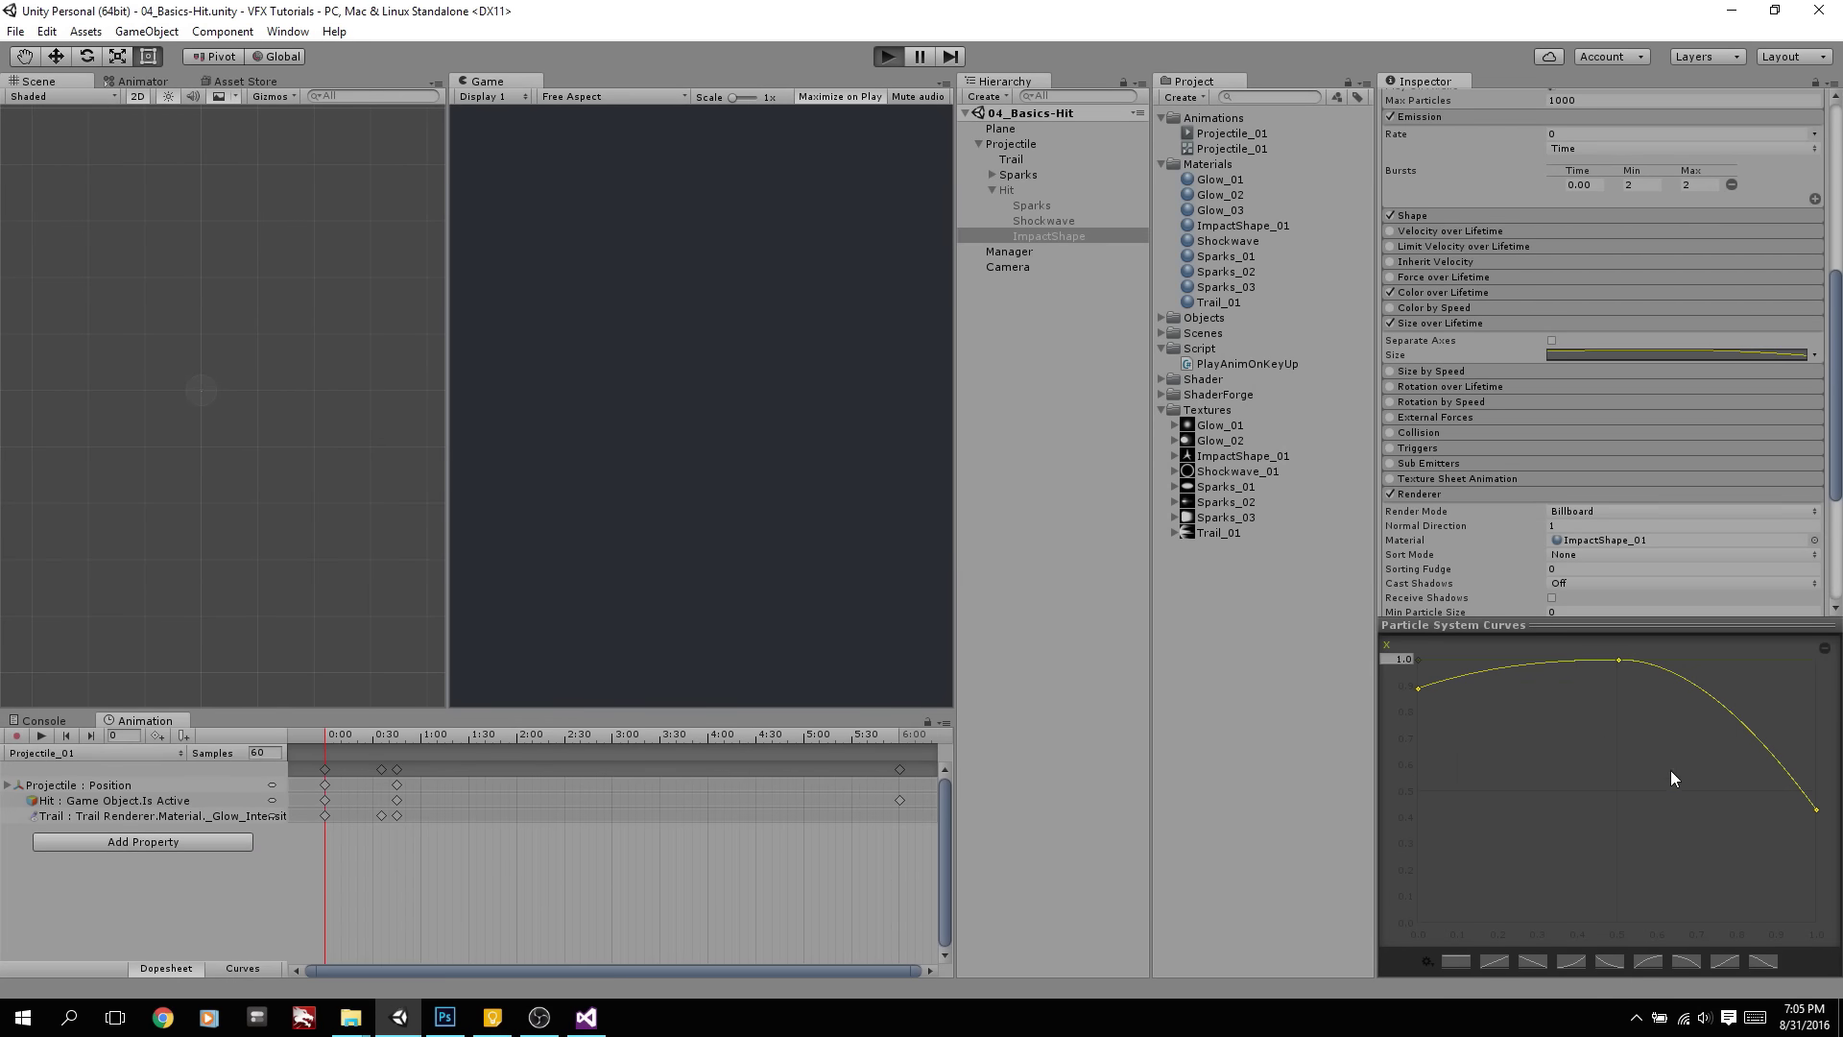
# Fire the projectile repeatedly in play mode to check the hit effect, and exit play mode
pyautogui.press('space')
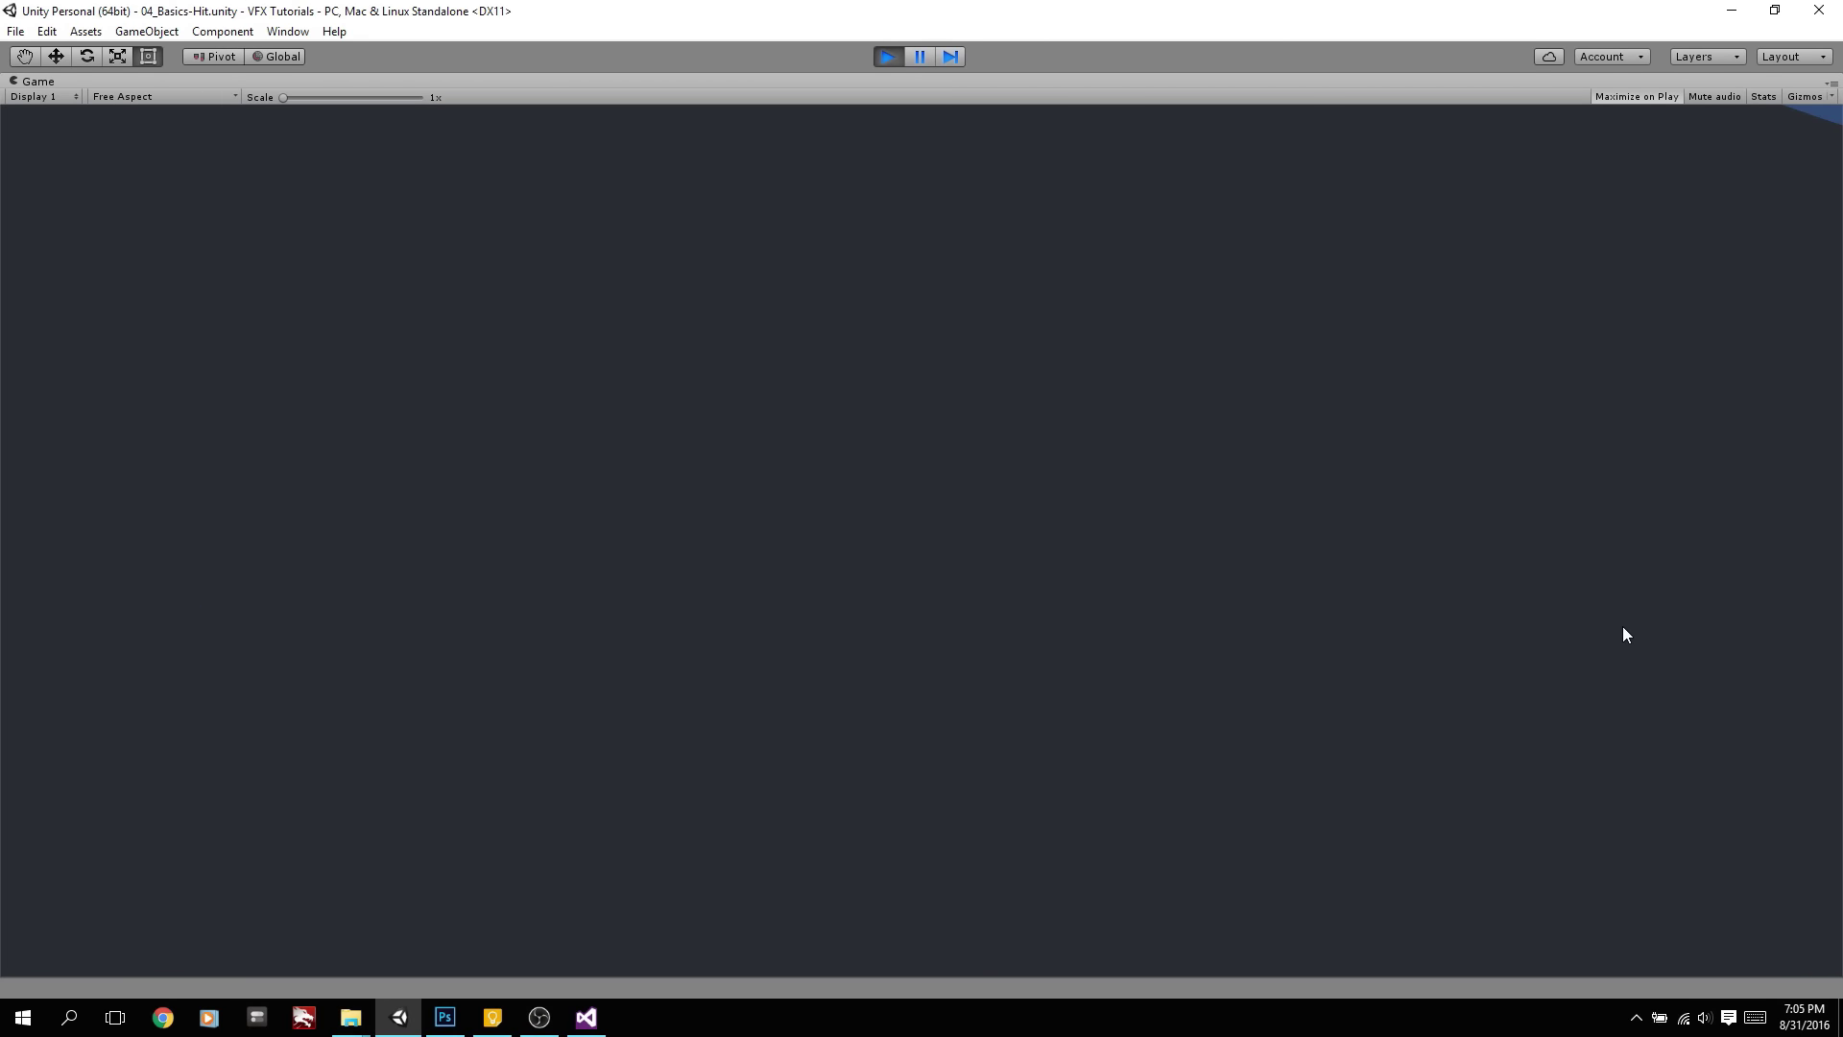
pyautogui.press('space')
pyautogui.press('space')
pyautogui.press('space')
pyautogui.click(889, 57)
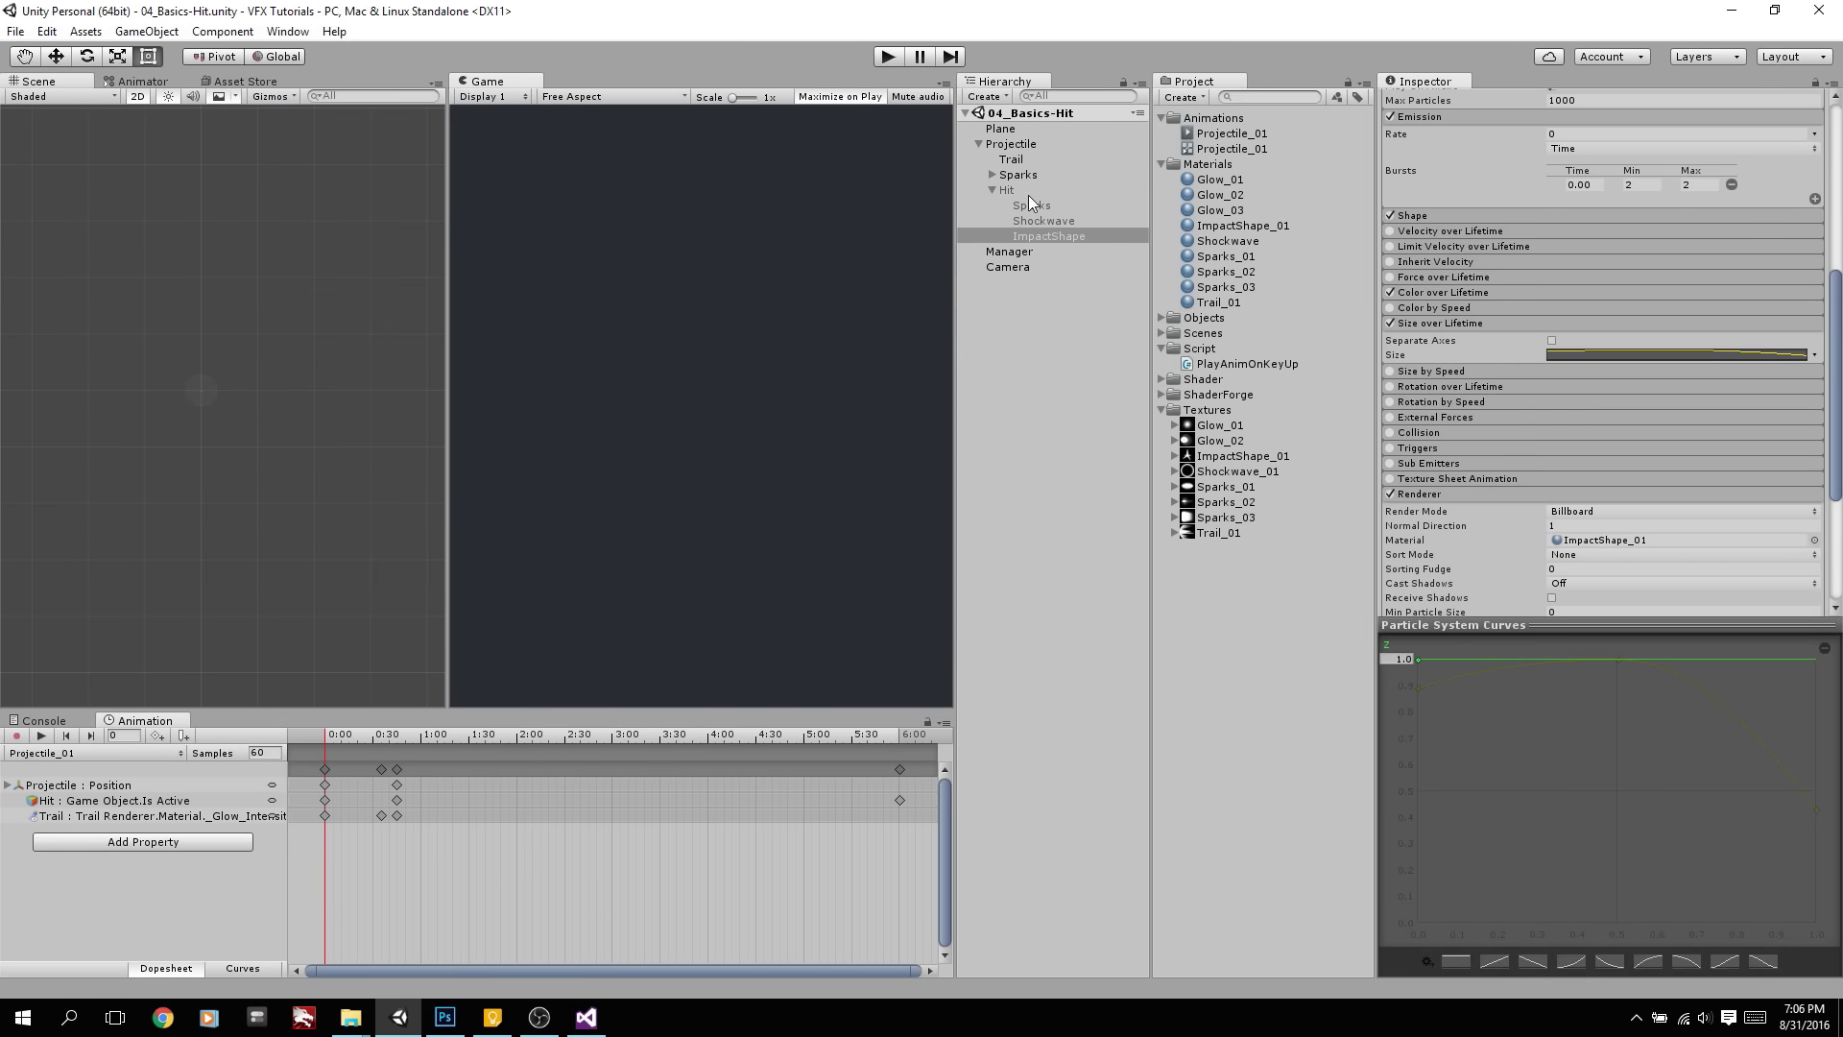
# Switch to Photoshop's Untitled-1 shockwave document and paste a merged copy of the whole canvas as a new layer
pyautogui.click(444, 1017)
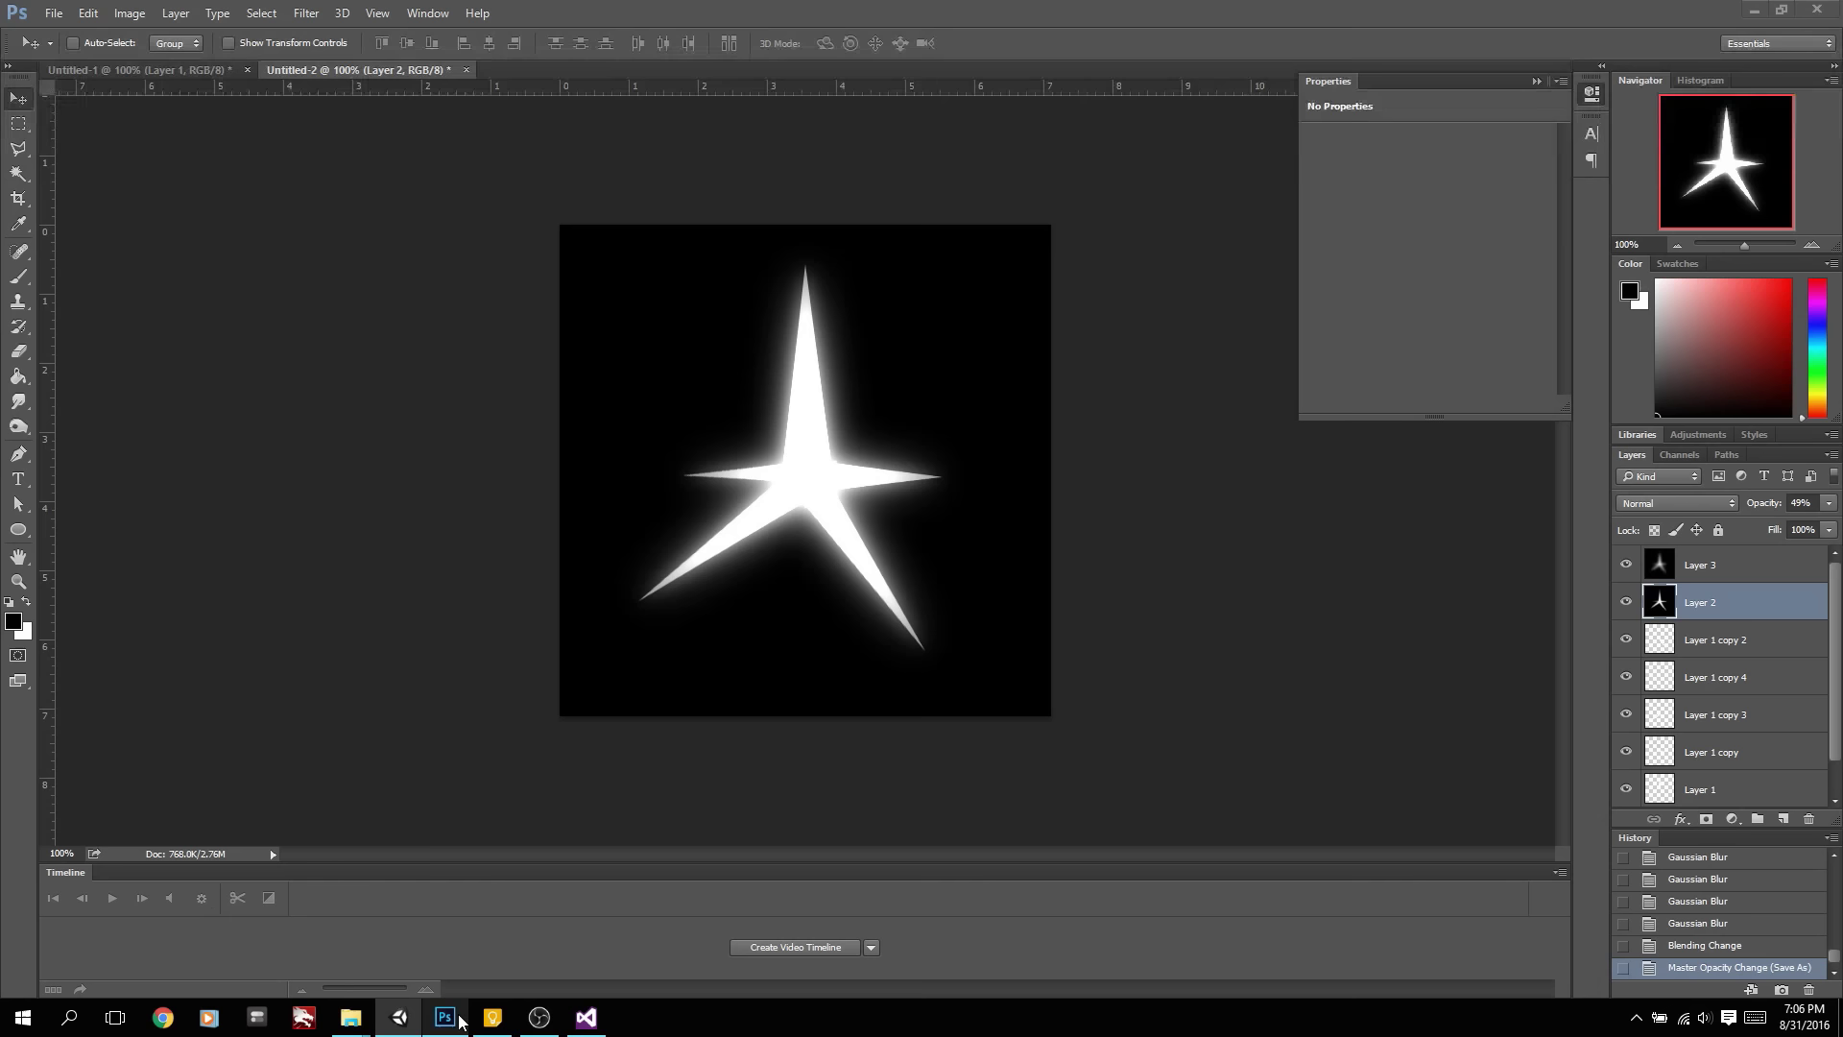
pyautogui.click(153, 70)
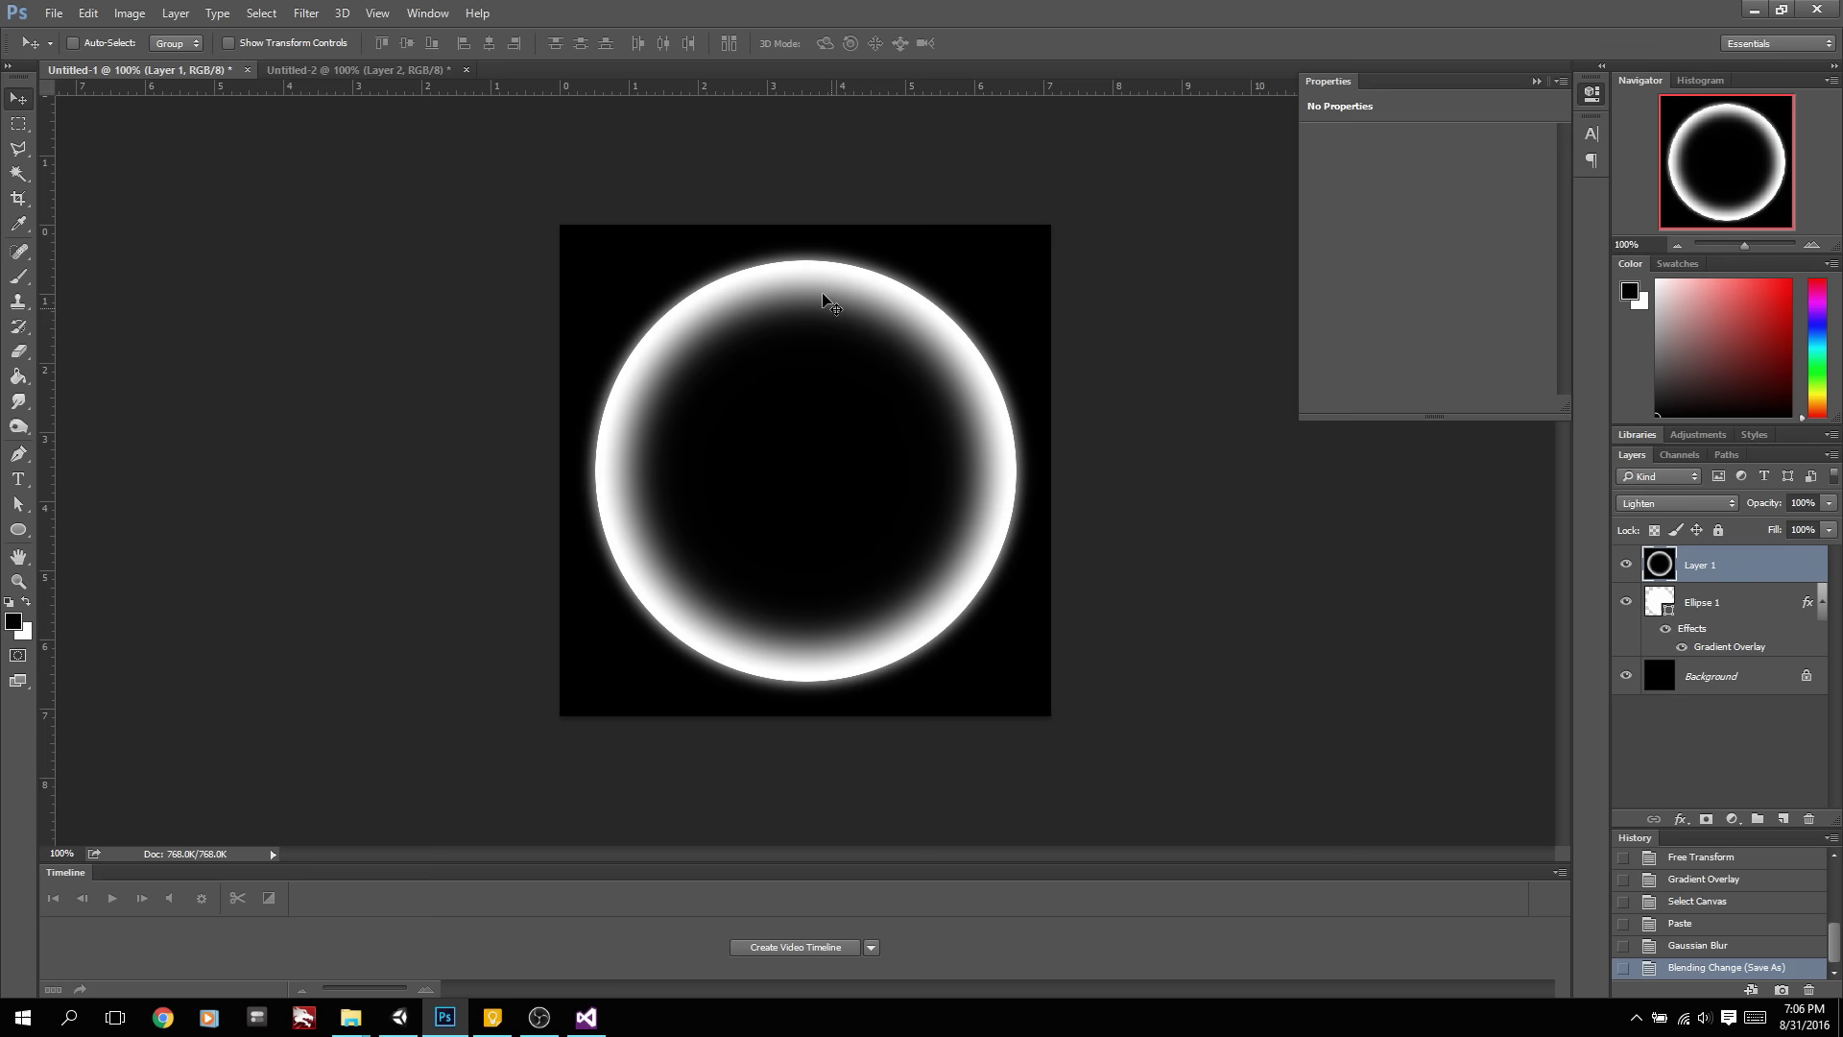
pyautogui.hotkey('ctrl', 'a')
pyautogui.hotkey('ctrl', 'v')
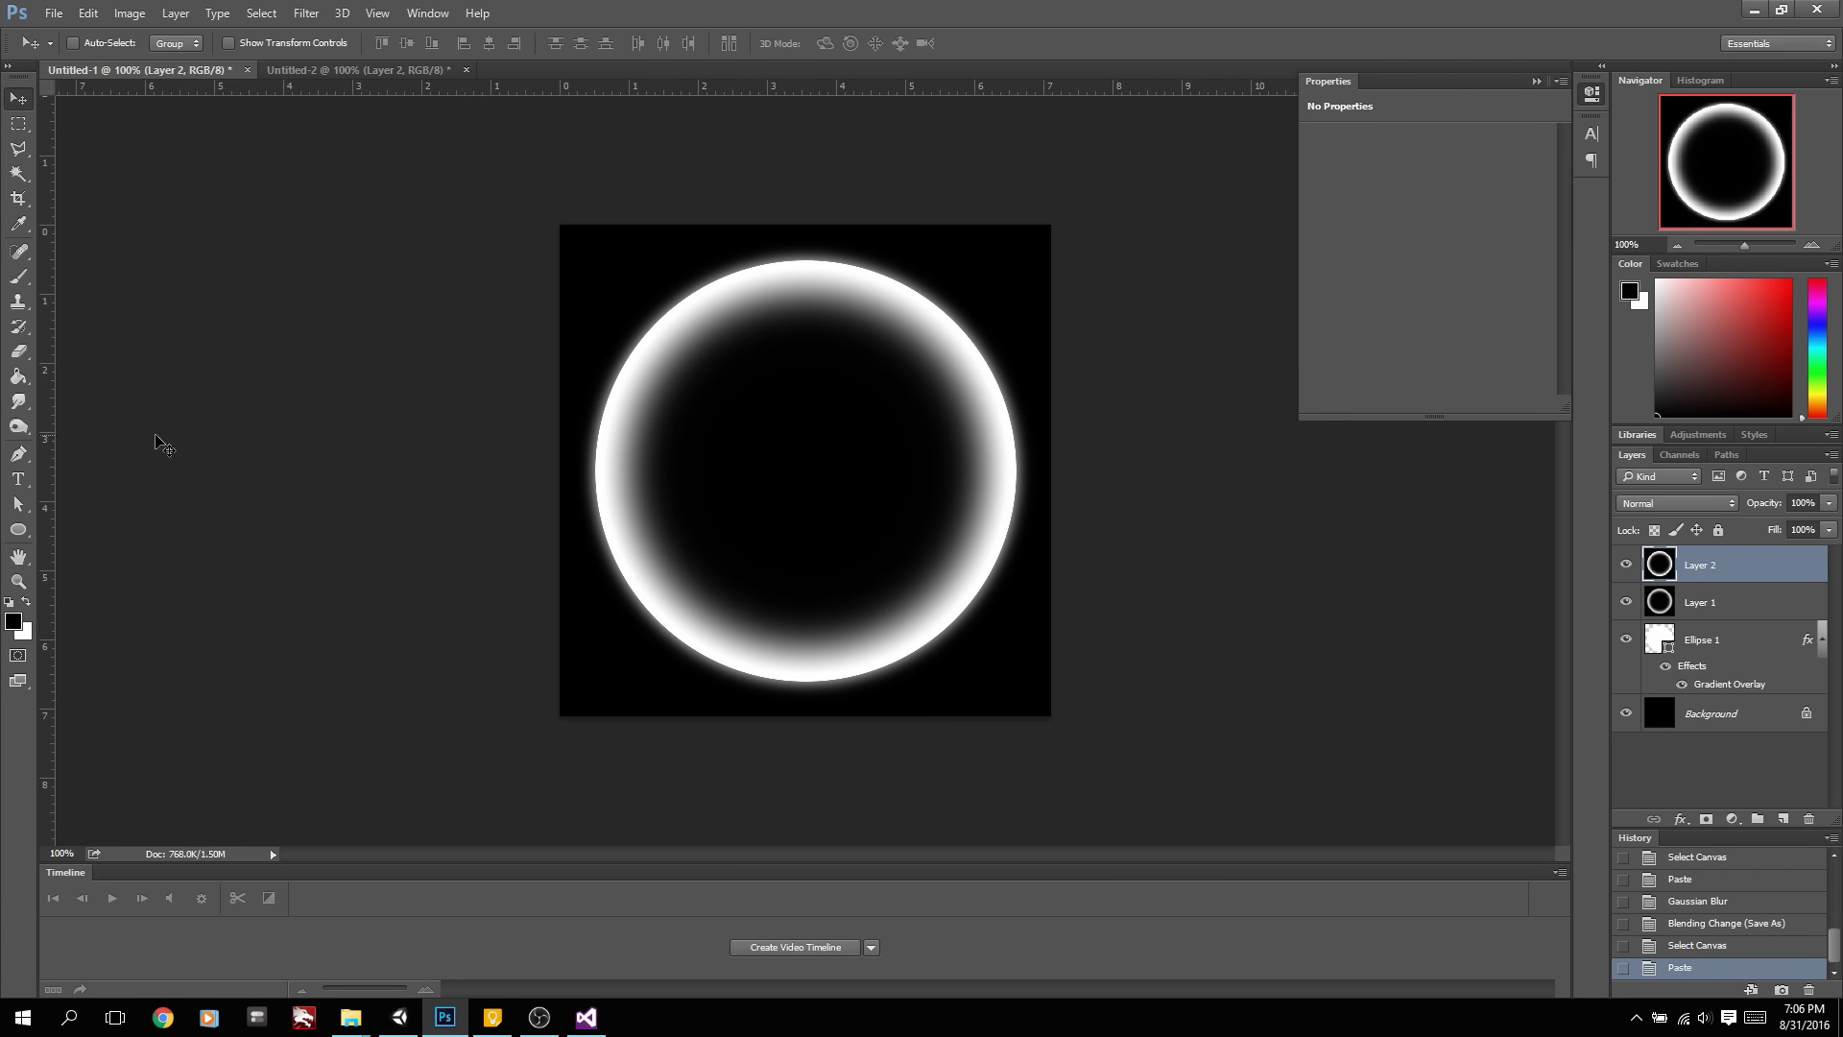
# Show the grid, smudge the top of the ring on Layer 2 inward, and reduce the Smudge brush to 96 px
pyautogui.click(19, 401)
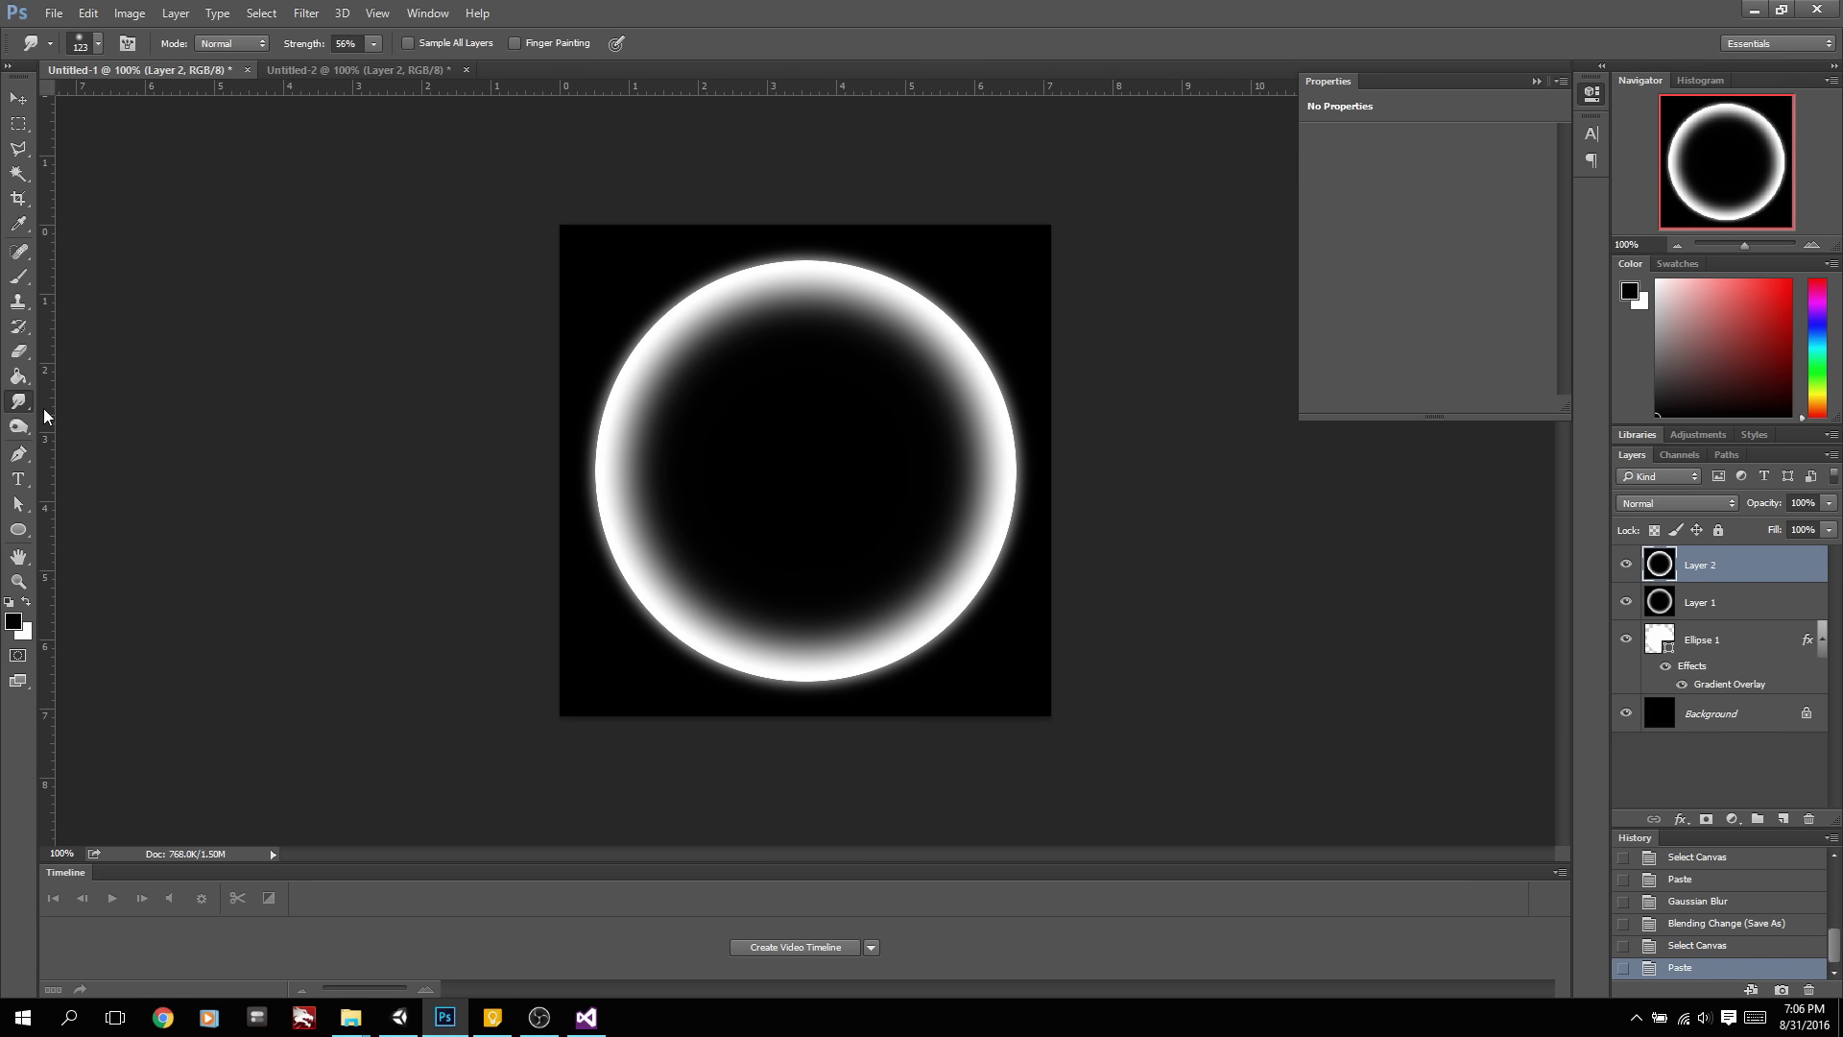
pyautogui.hotkey('ctrl', "'")
pyautogui.moveTo(808, 307)
pyautogui.mouseDown()
pyautogui.moveTo(801, 293)
pyautogui.moveTo(815, 489)
pyautogui.mouseUp()
pyautogui.rightClick(917, 326)
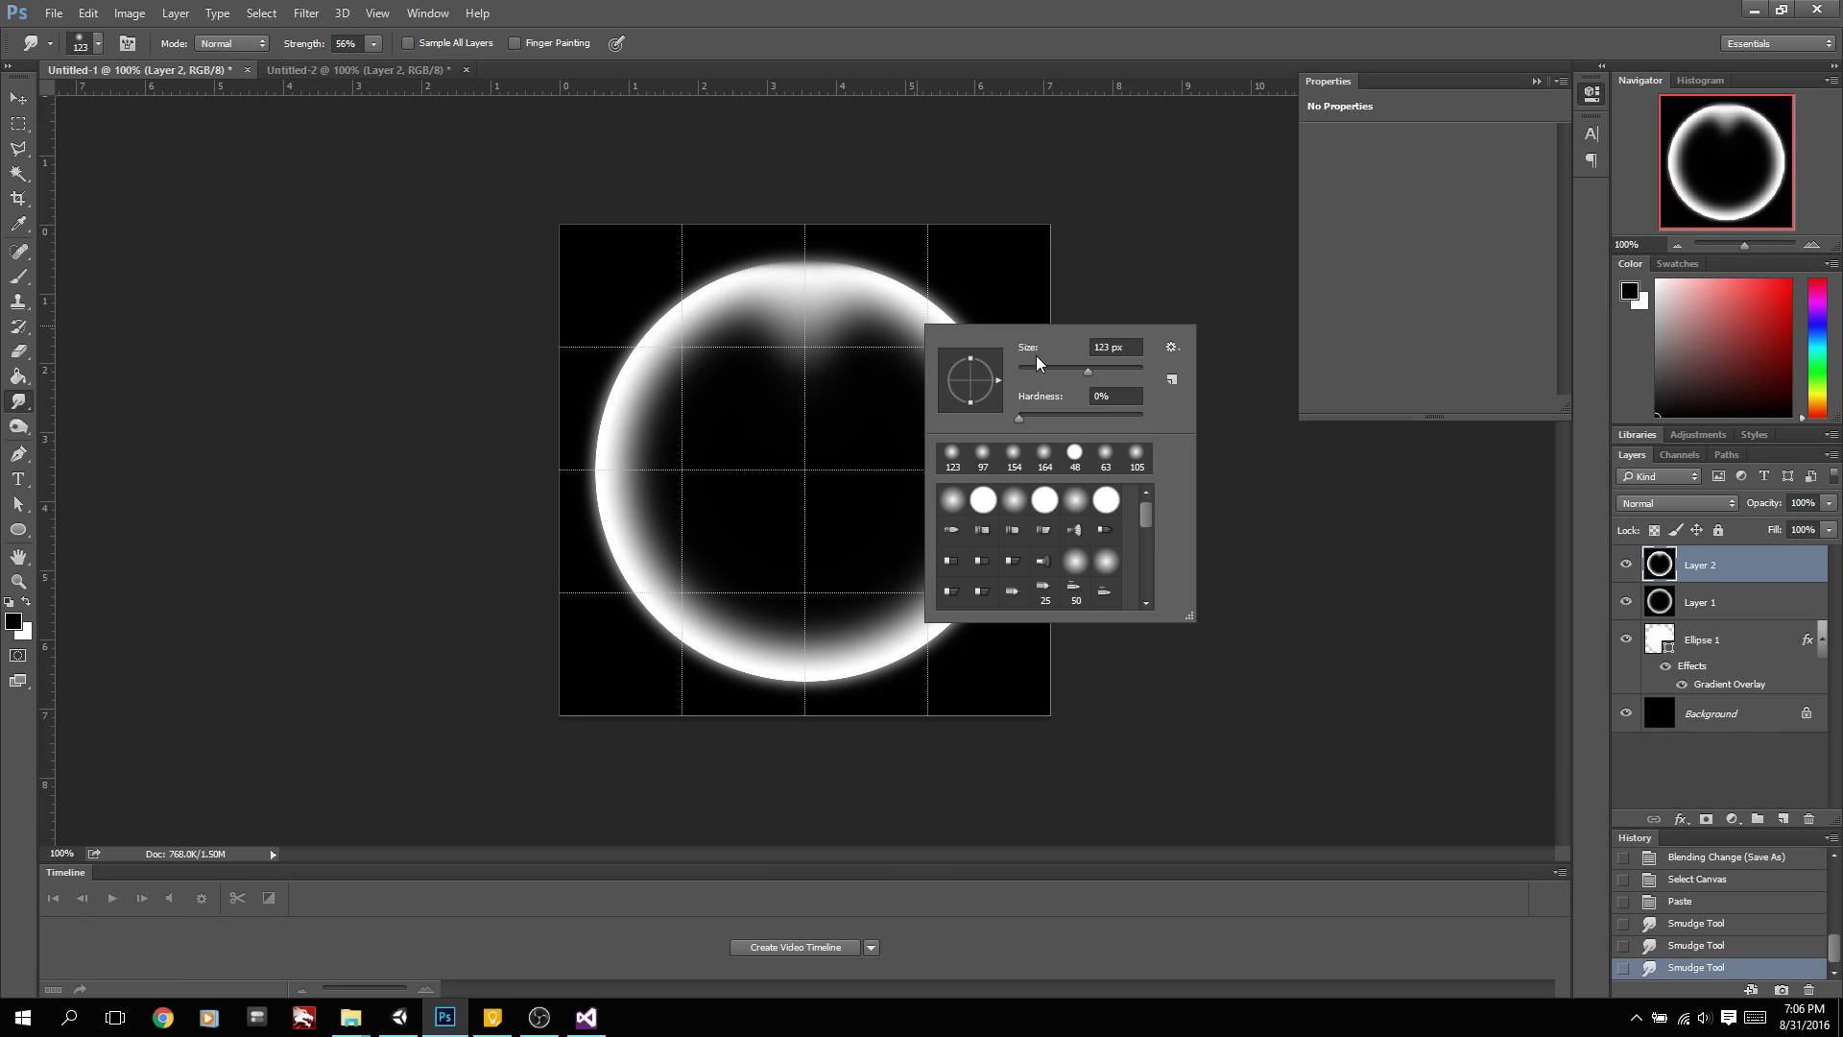
pyautogui.click(1077, 367)
pyautogui.moveTo(1077, 367); pyautogui.dragTo(1074, 366)
pyautogui.press('Return')
pyautogui.click(804, 473)
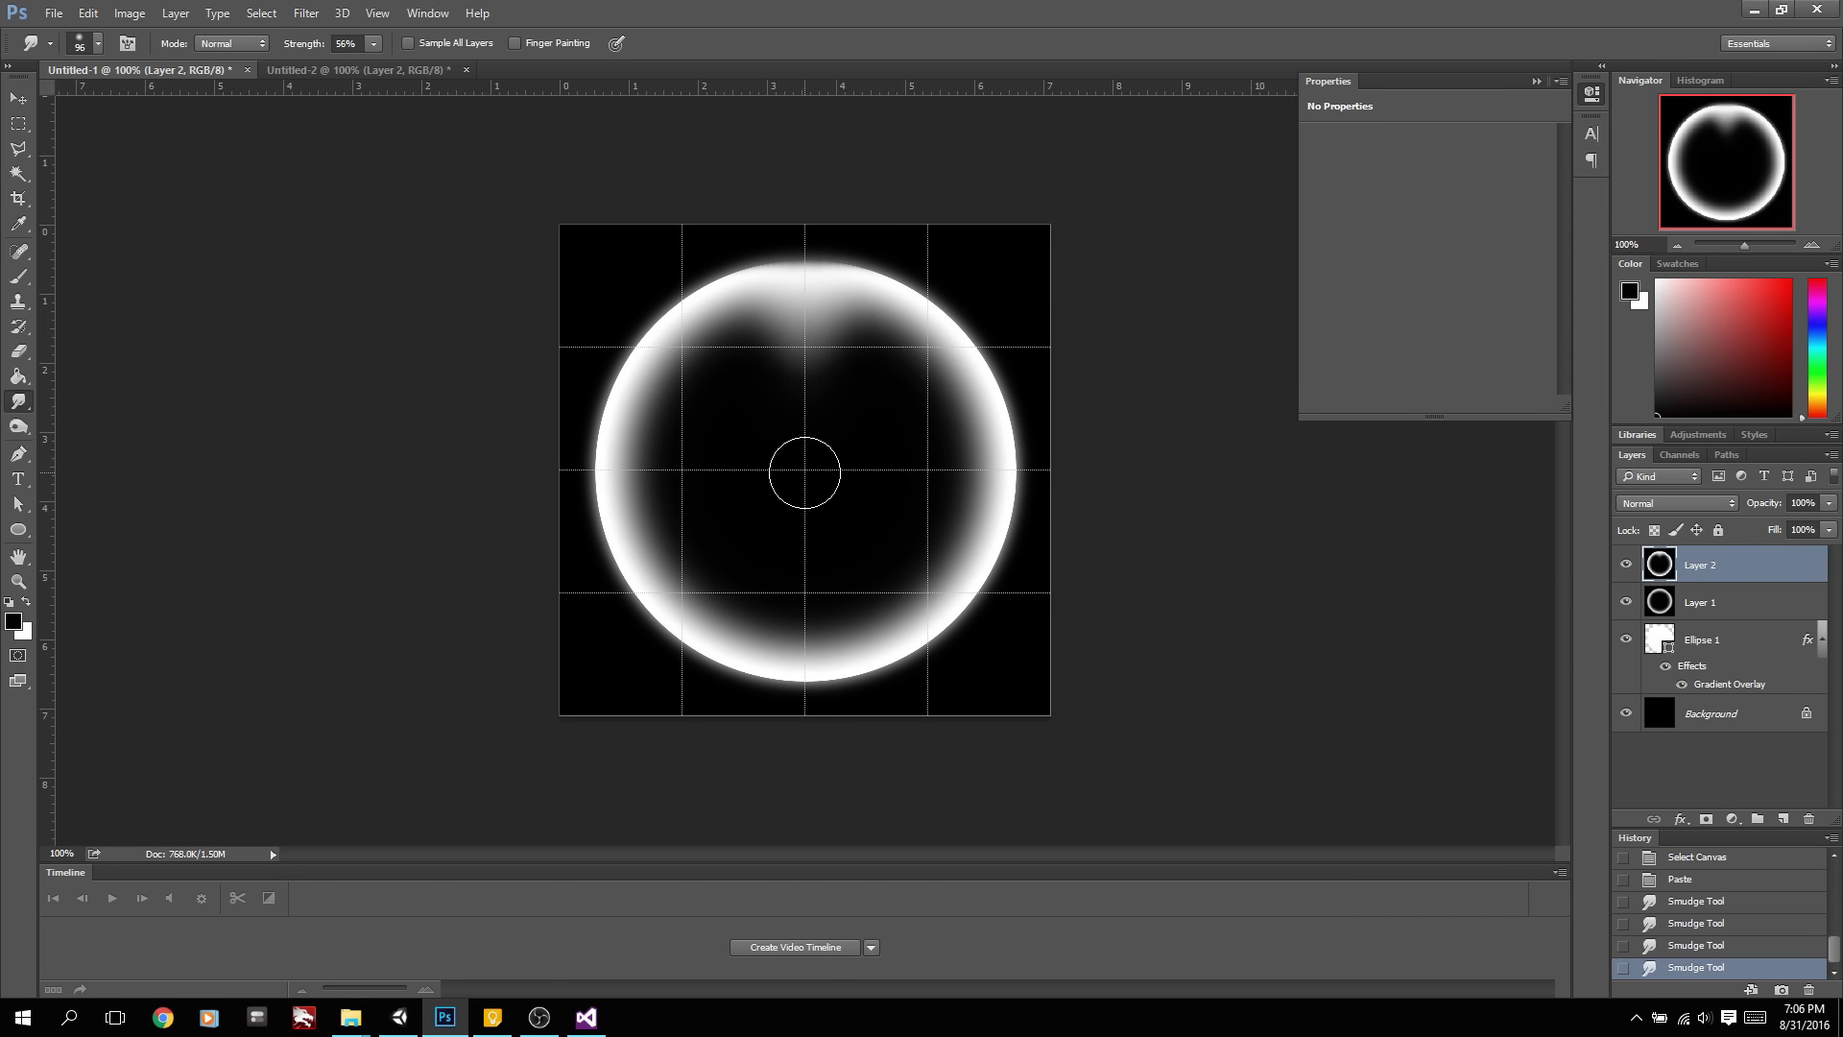
# Smudge the rest of the ring on Layer 2 inward toward the center from several sides, redoing the bottom streak
pyautogui.moveTo(955, 315); pyautogui.dragTo(881, 424)
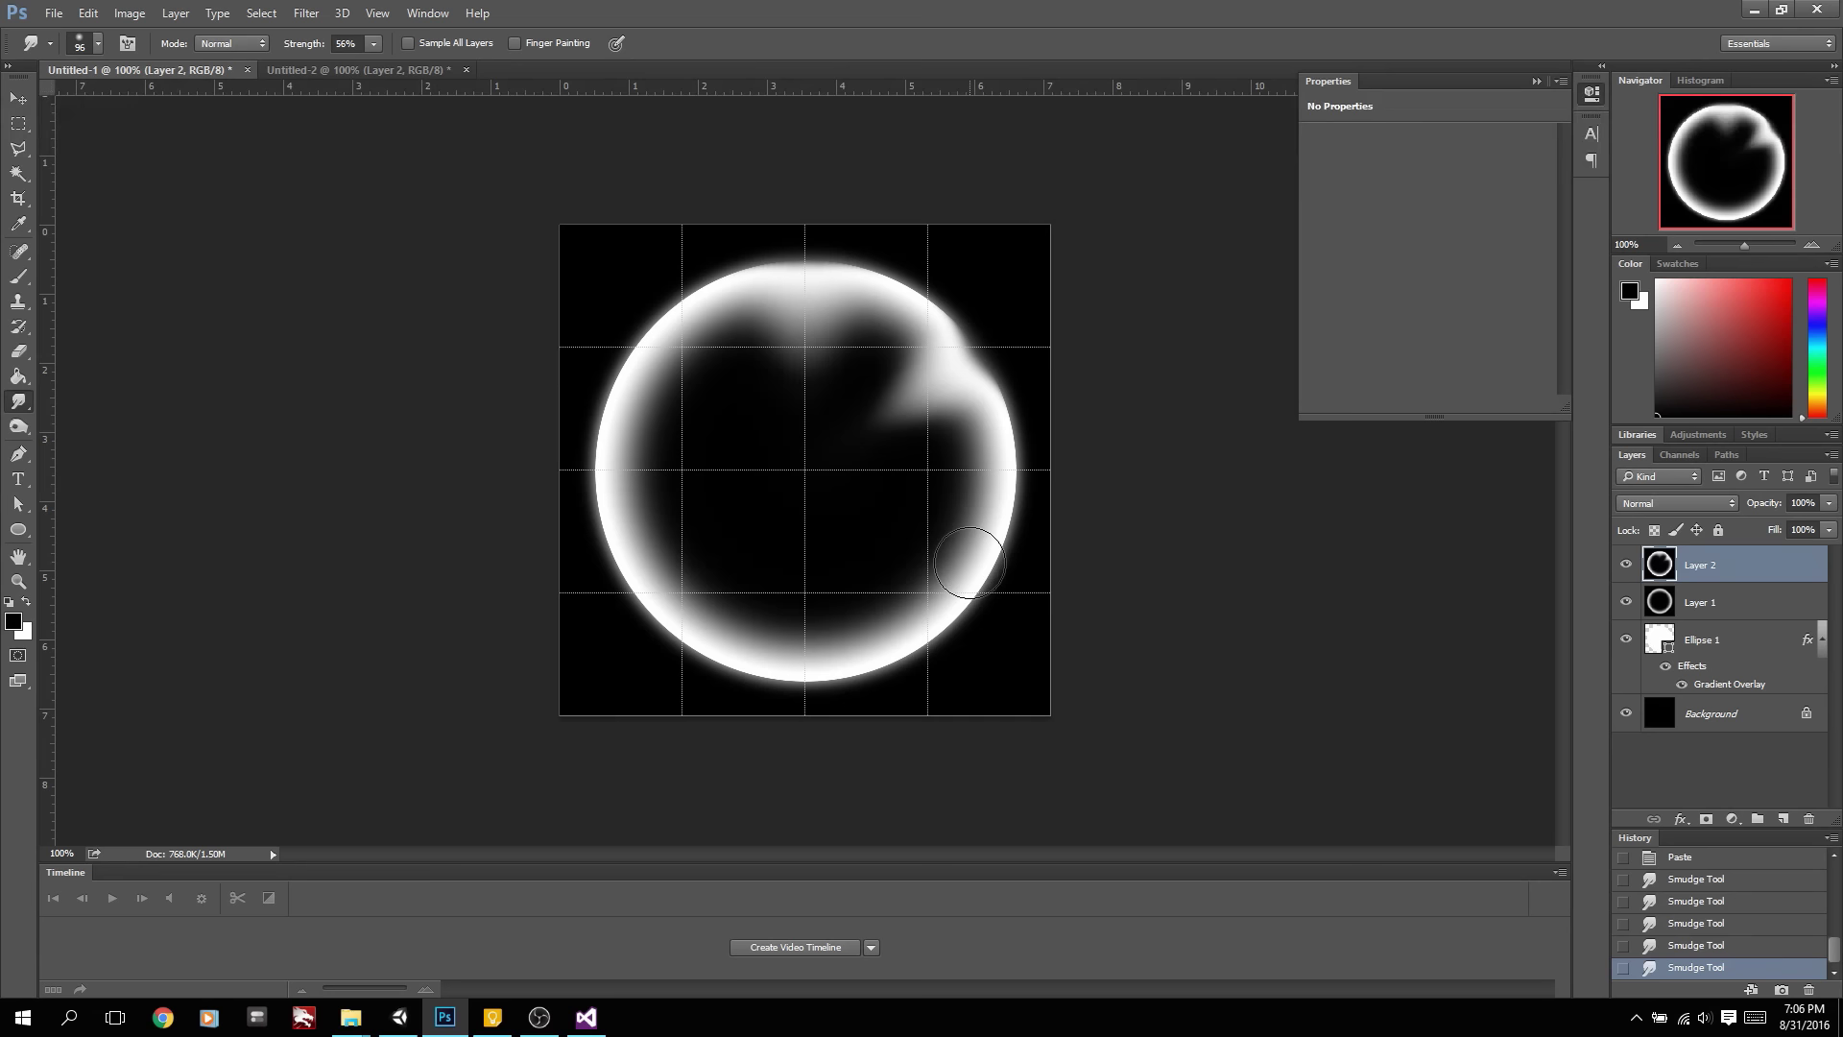
pyautogui.moveTo(926, 584); pyautogui.dragTo(864, 537)
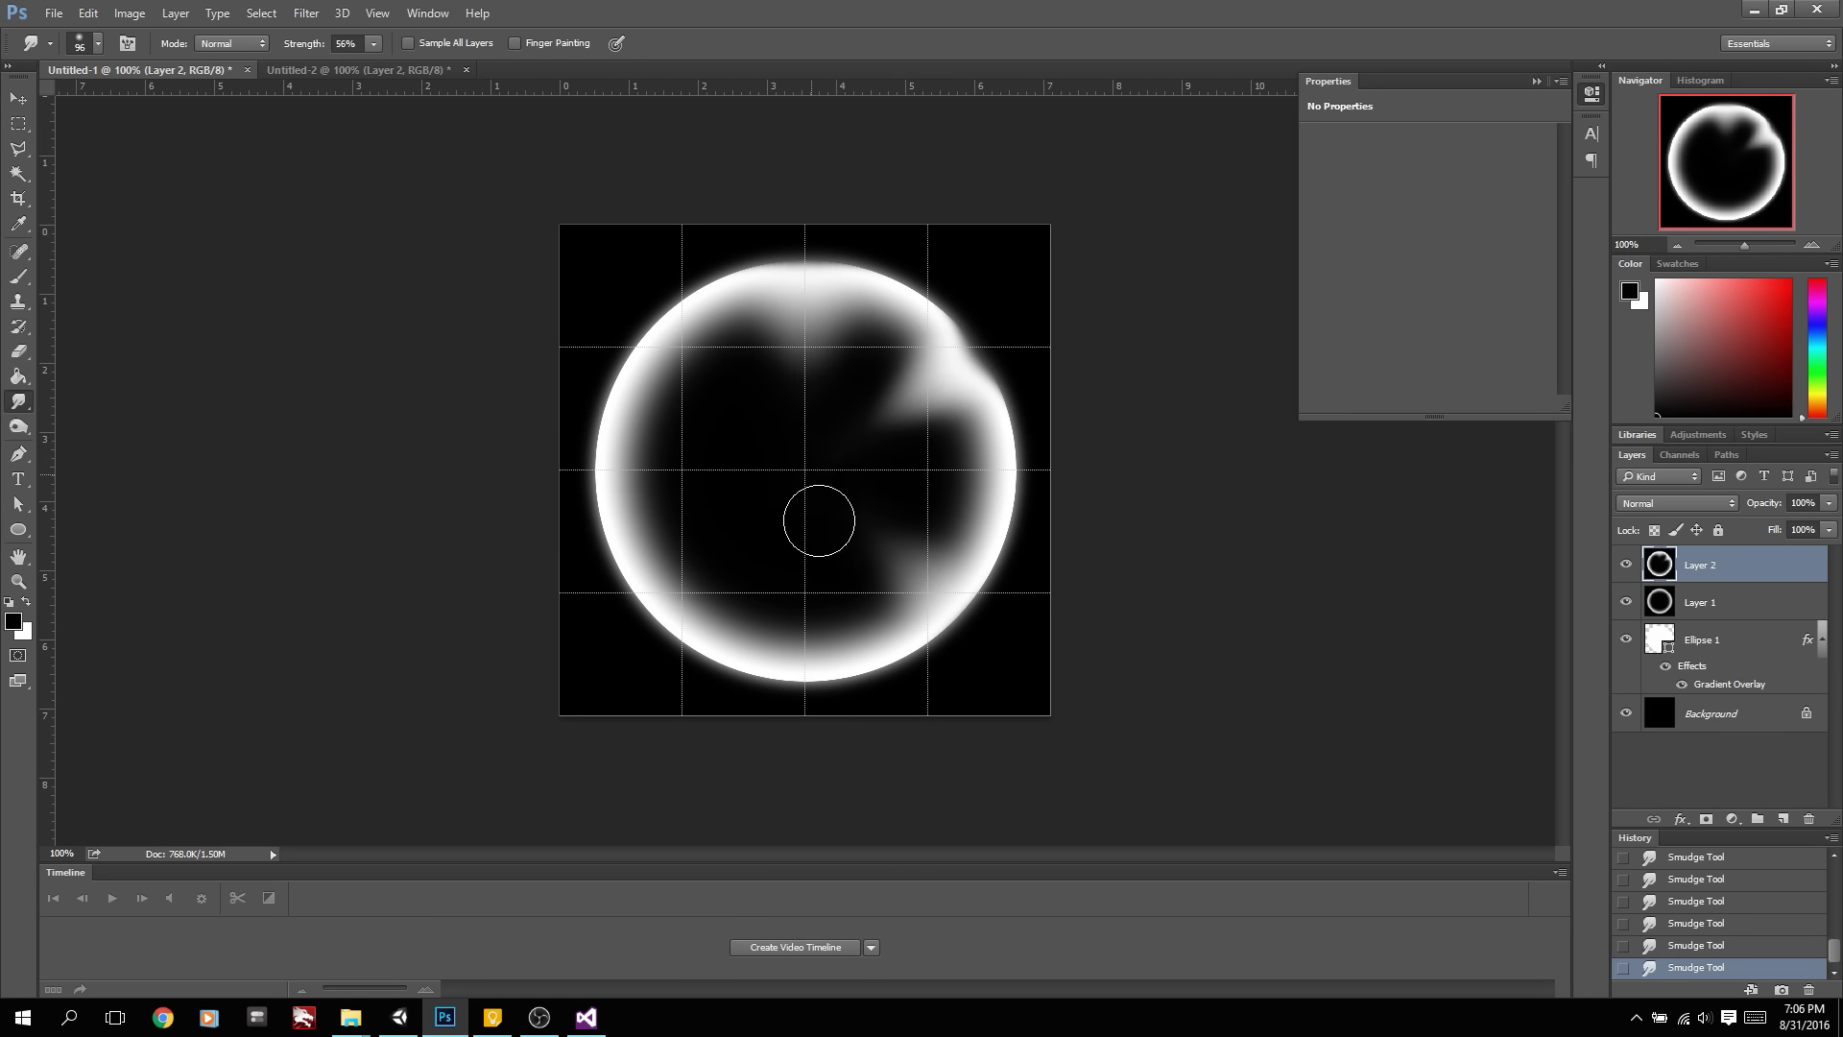
pyautogui.moveTo(813, 643); pyautogui.dragTo(799, 406)
pyautogui.hotkey('ctrl', 'z')
pyautogui.moveTo(797, 500)
pyautogui.mouseDown()
pyautogui.moveTo(822, 588)
pyautogui.moveTo(835, 560)
pyautogui.moveTo(810, 474)
pyautogui.mouseUp()
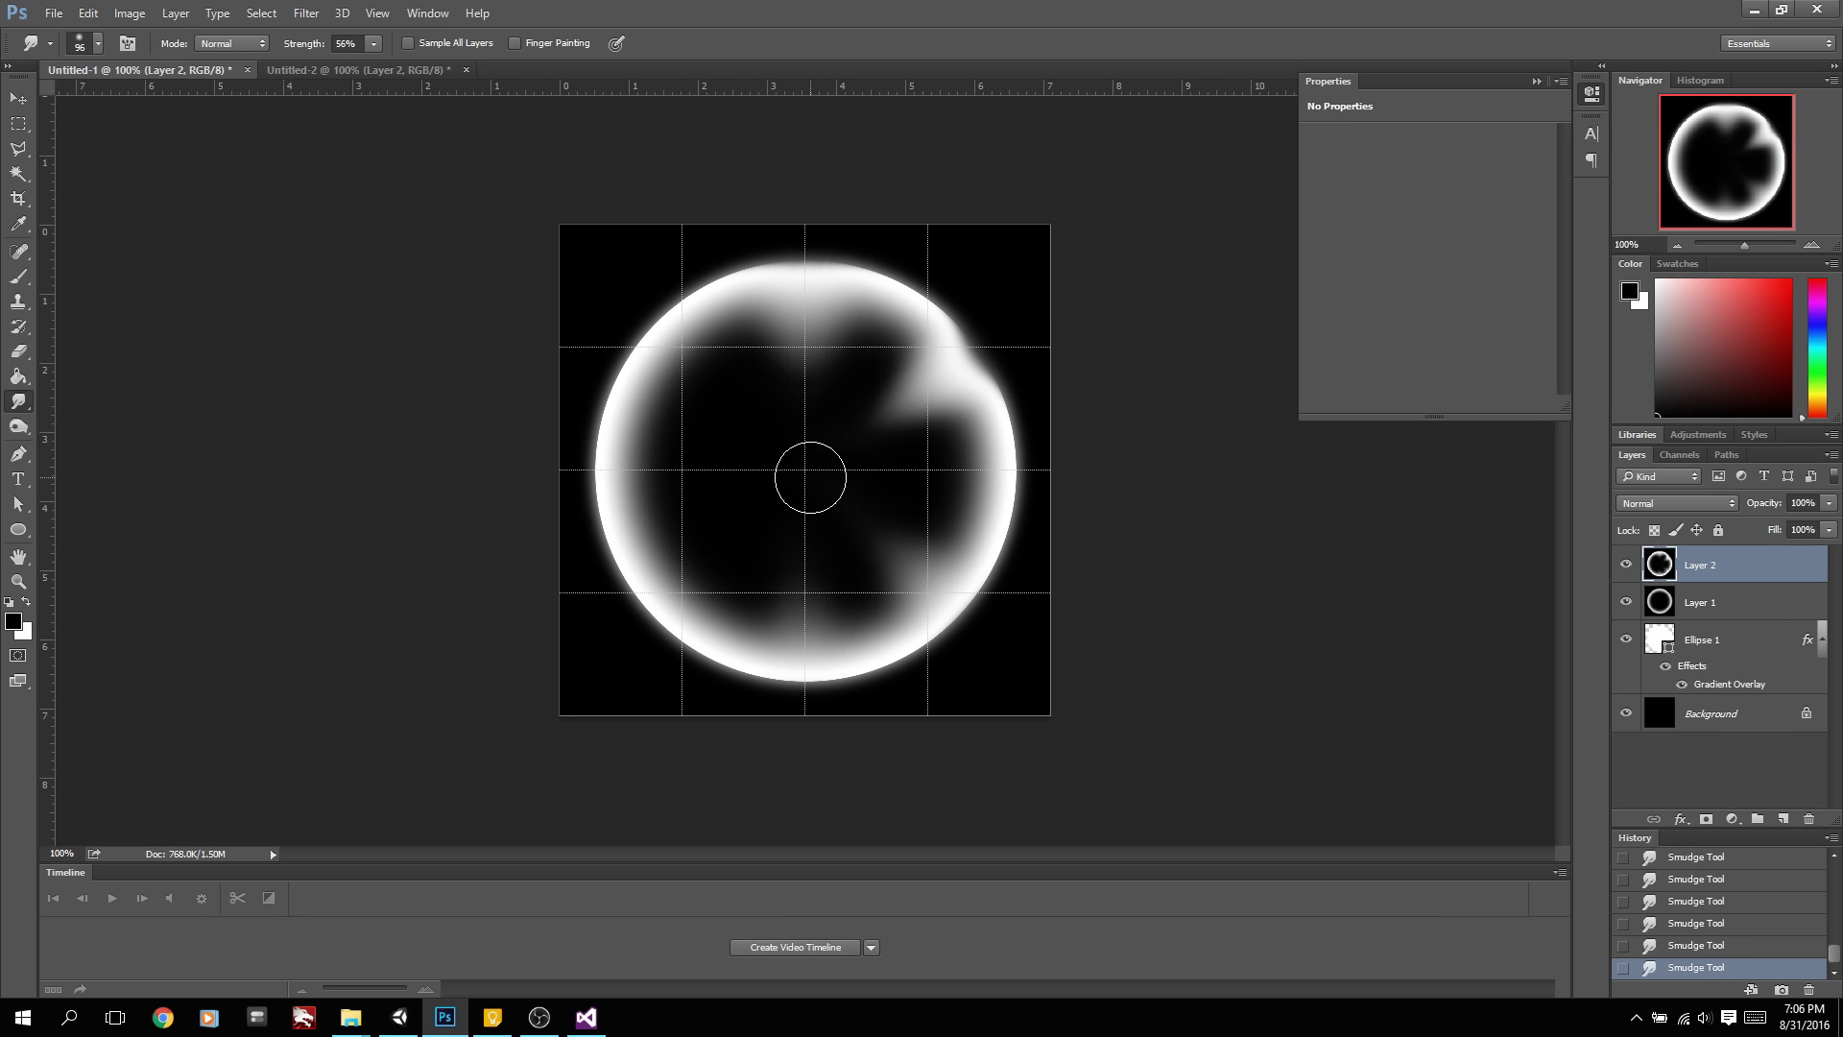
pyautogui.moveTo(868, 360)
pyautogui.mouseDown()
pyautogui.moveTo(872, 320)
pyautogui.moveTo(797, 445)
pyautogui.mouseUp()
pyautogui.moveTo(637, 391)
pyautogui.mouseDown()
pyautogui.moveTo(671, 387)
pyautogui.moveTo(794, 465)
pyautogui.moveTo(745, 378)
pyautogui.moveTo(804, 452)
pyautogui.mouseUp()
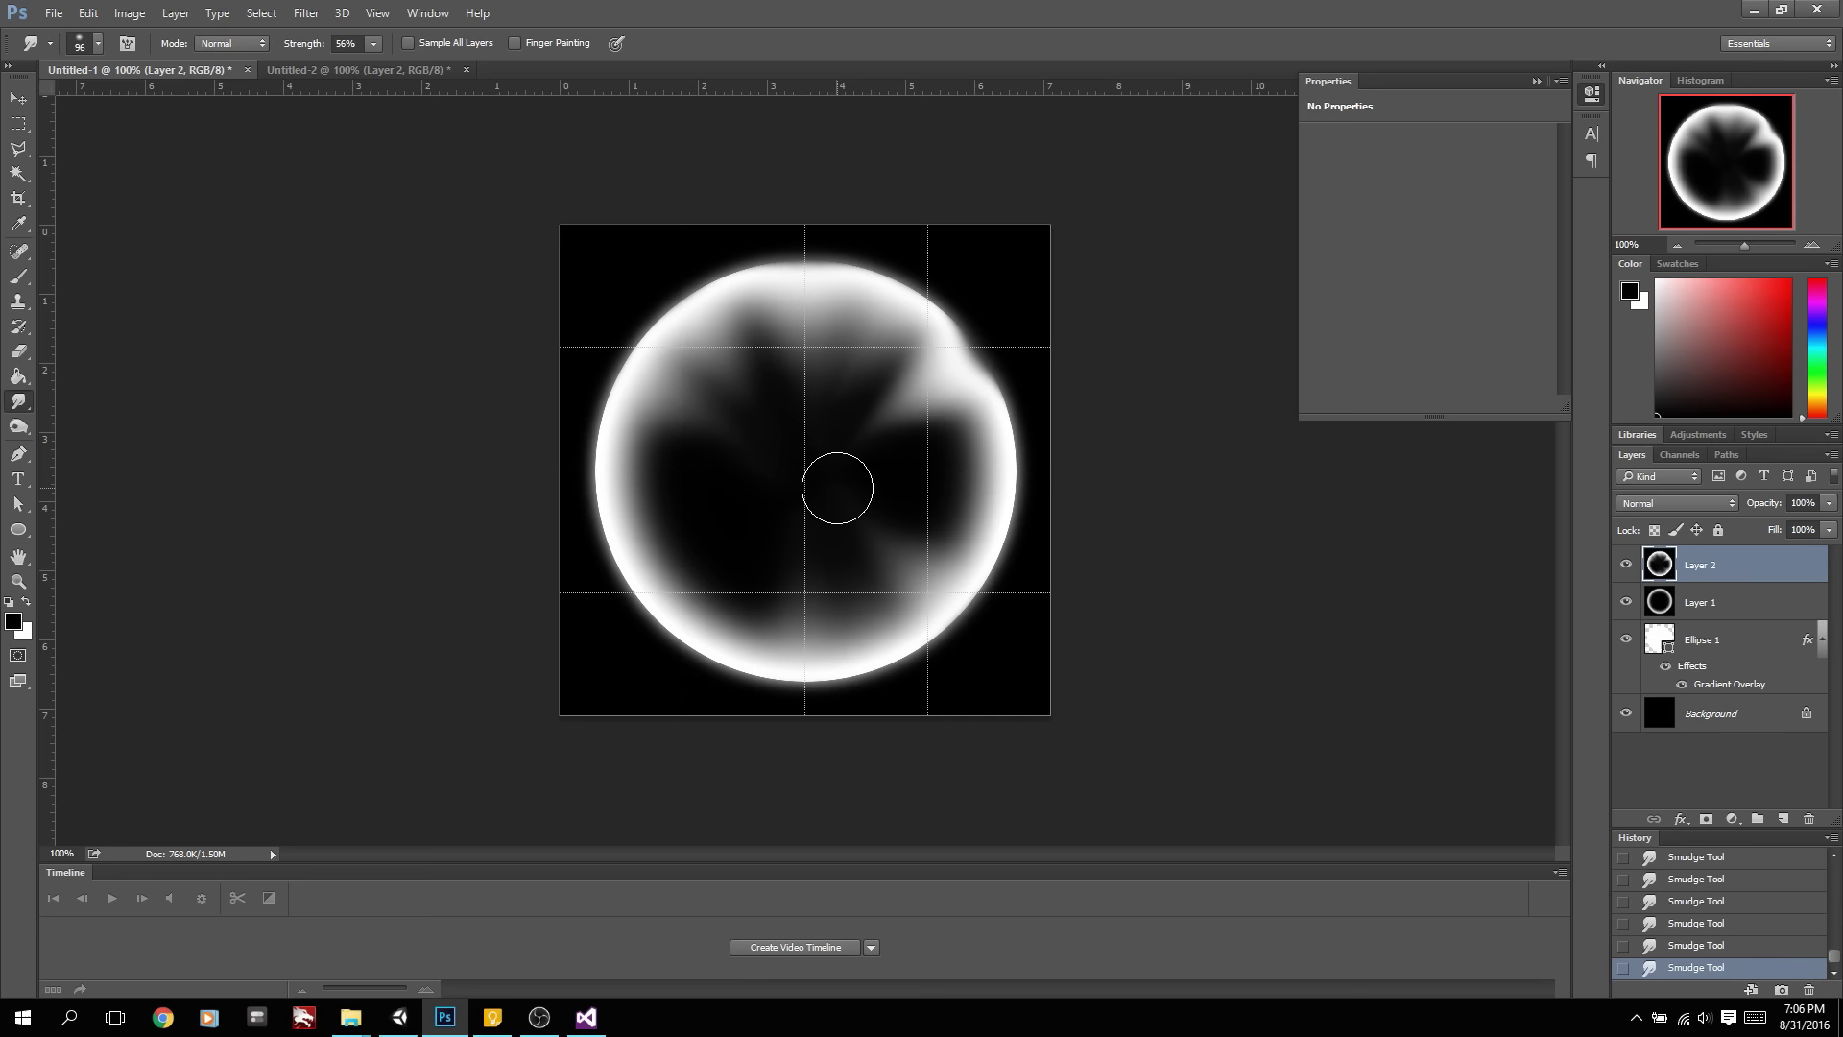
pyautogui.moveTo(638, 605); pyautogui.dragTo(730, 523)
# Hide the grid and set Layer 2's blending mode to Screen
pyautogui.press('v')
pyautogui.hotkey('ctrl', "'")
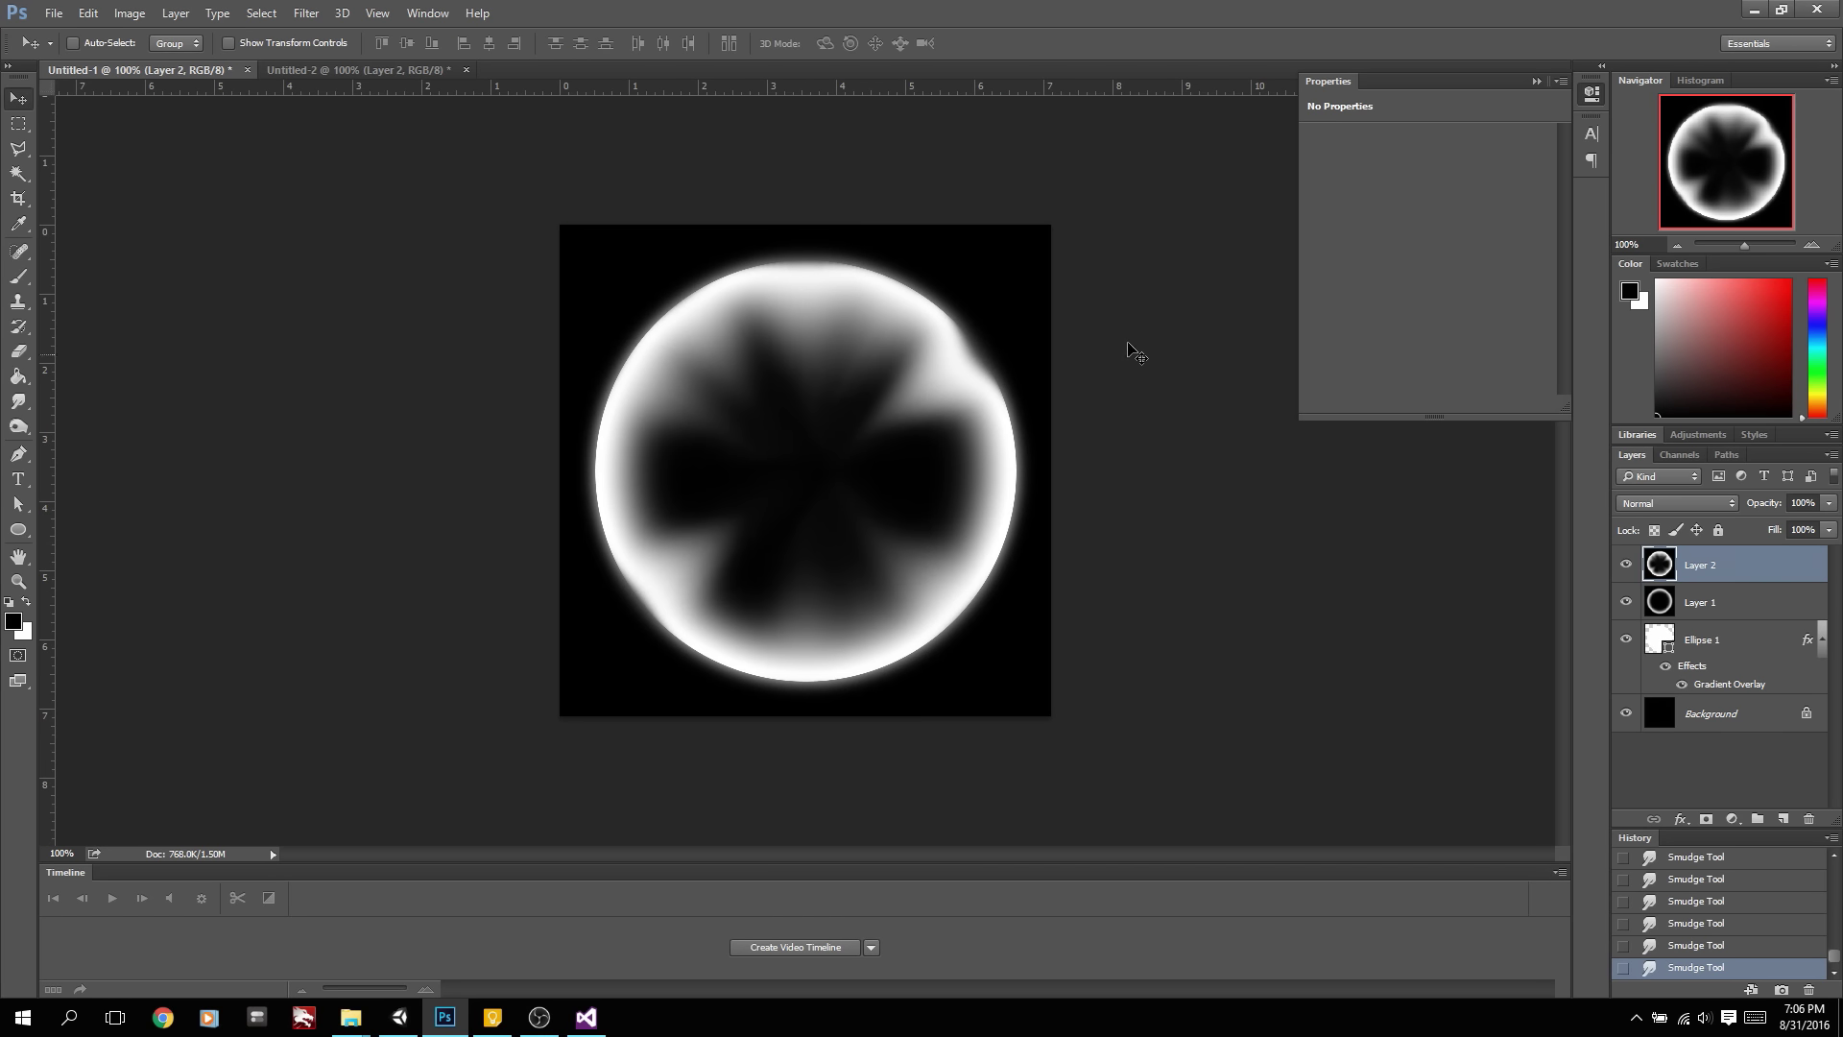
pyautogui.click(1689, 503)
pyautogui.click(1651, 630)
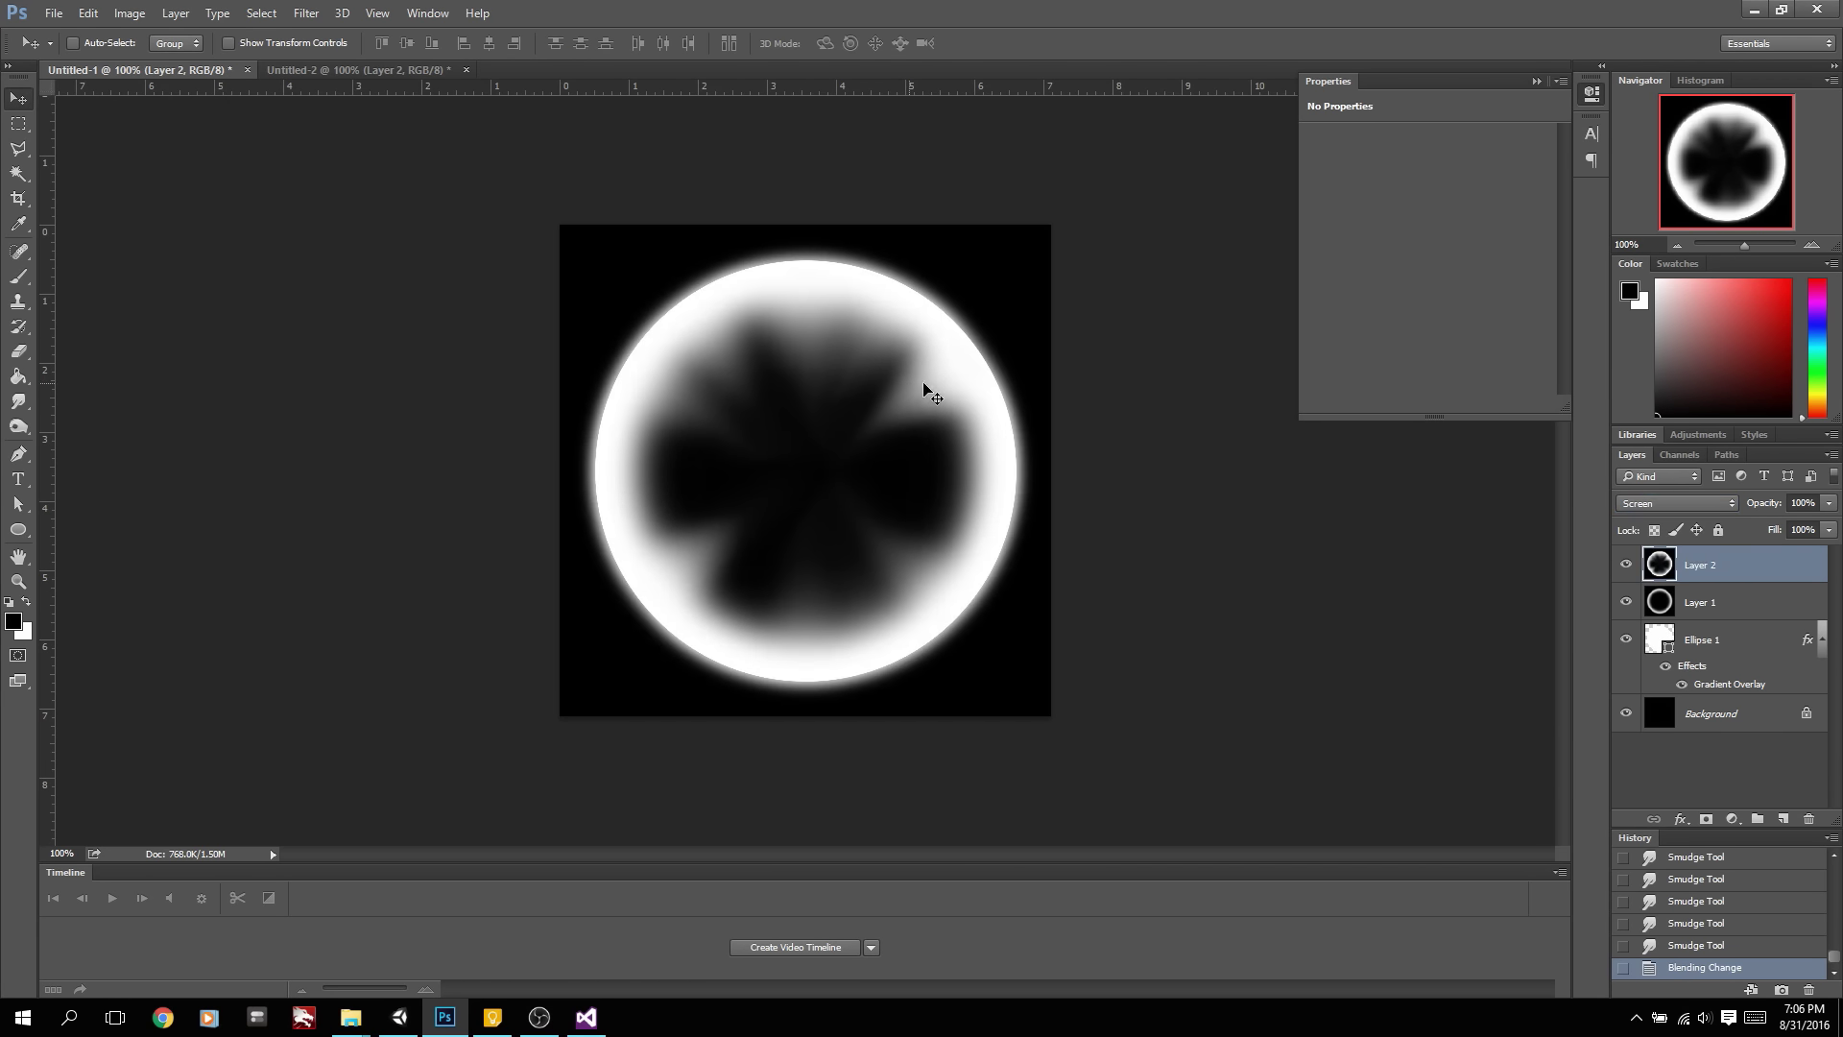
# Lower Layer 1's opacity to about 76% and try out opacity changes on the Ellipse 1 layer
pyautogui.click(1699, 602)
pyautogui.press('7')
pyautogui.press('9')
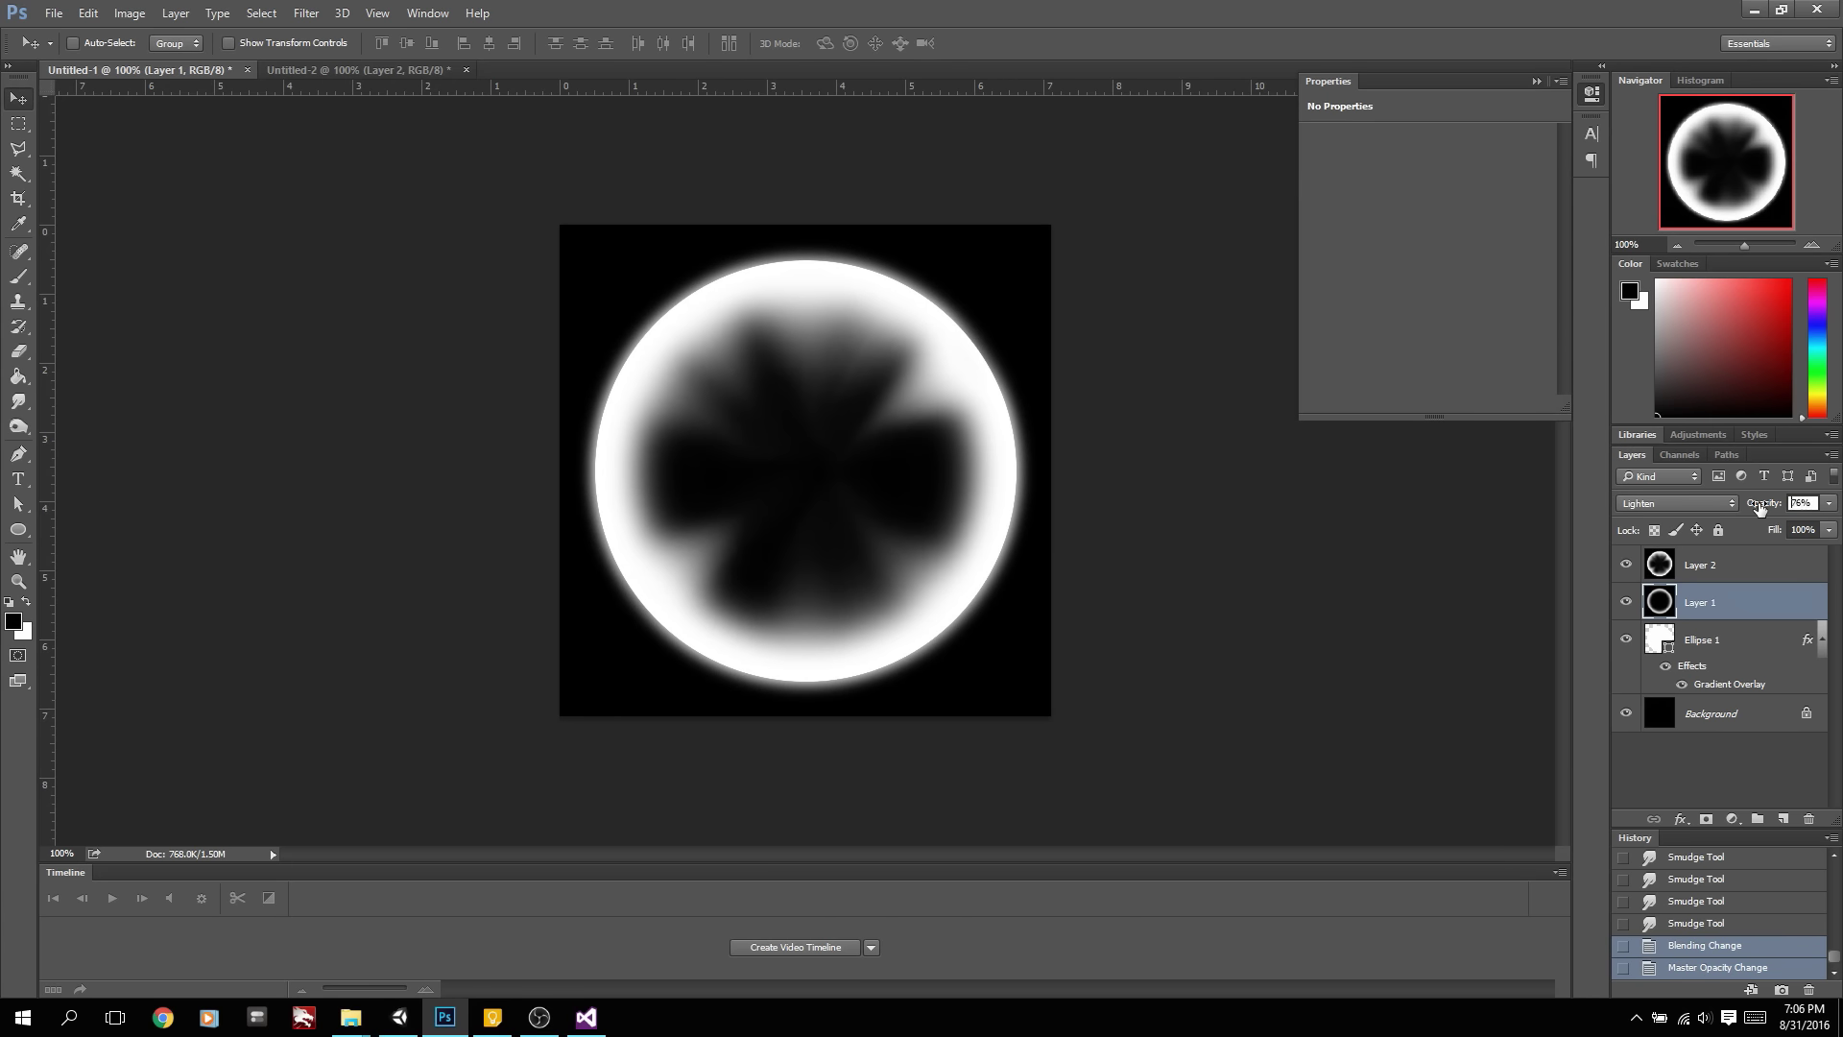
pyautogui.click(1720, 645)
pyautogui.moveTo(1761, 510); pyautogui.dragTo(1810, 520)
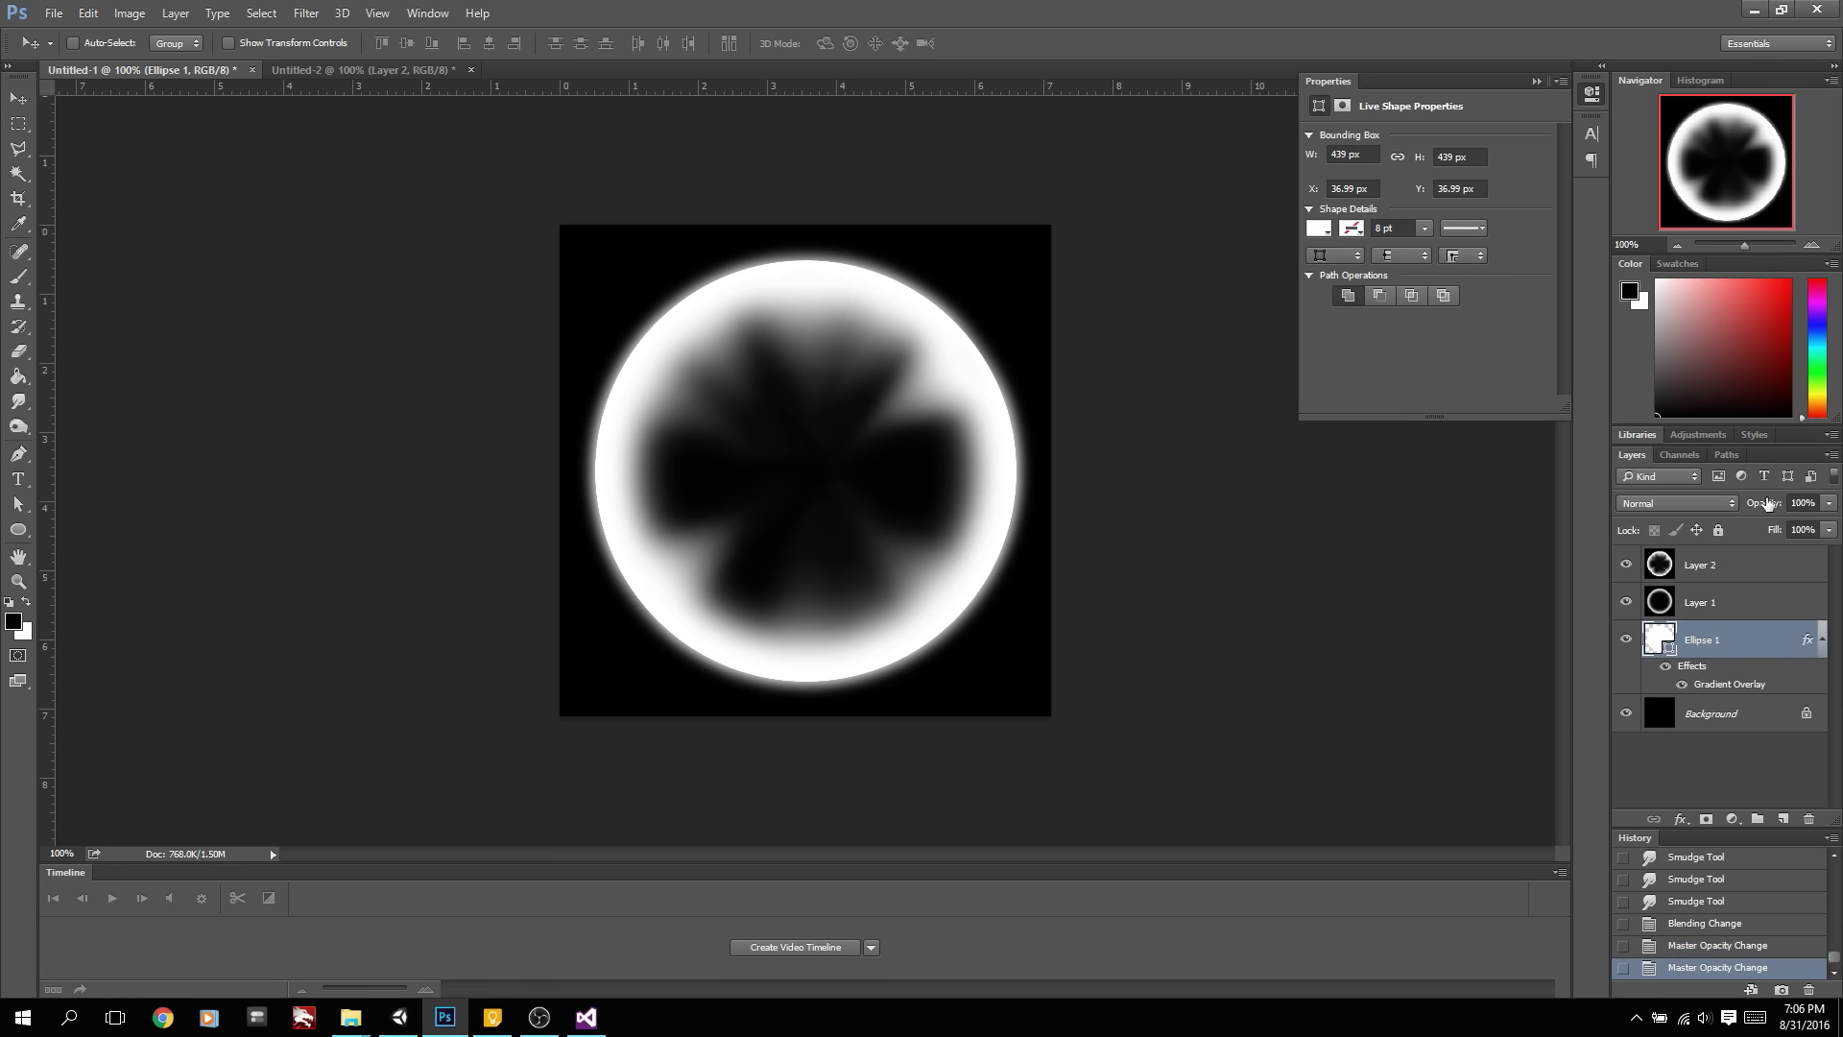
# Reduce Layer 2's opacity to 73%
pyautogui.doubleClick(1763, 564)
pyautogui.click(1687, 308)
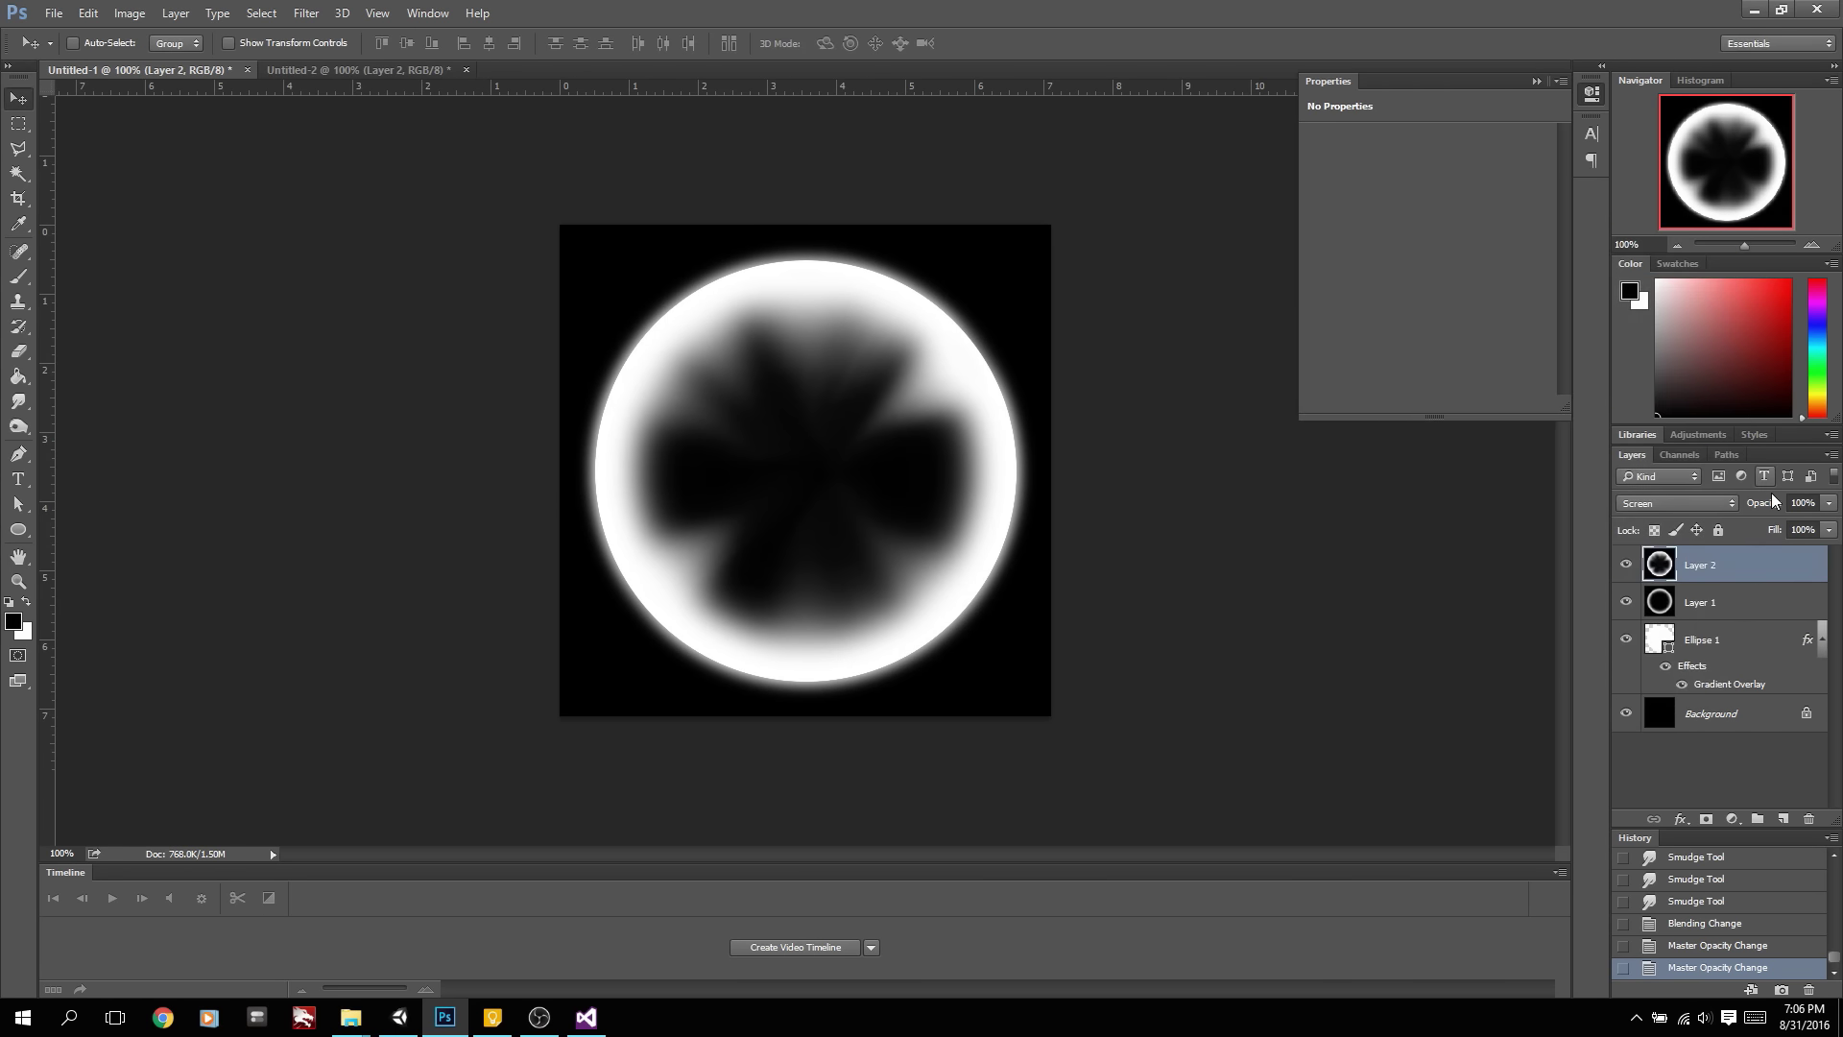
pyautogui.moveTo(1766, 503); pyautogui.dragTo(1748, 508)
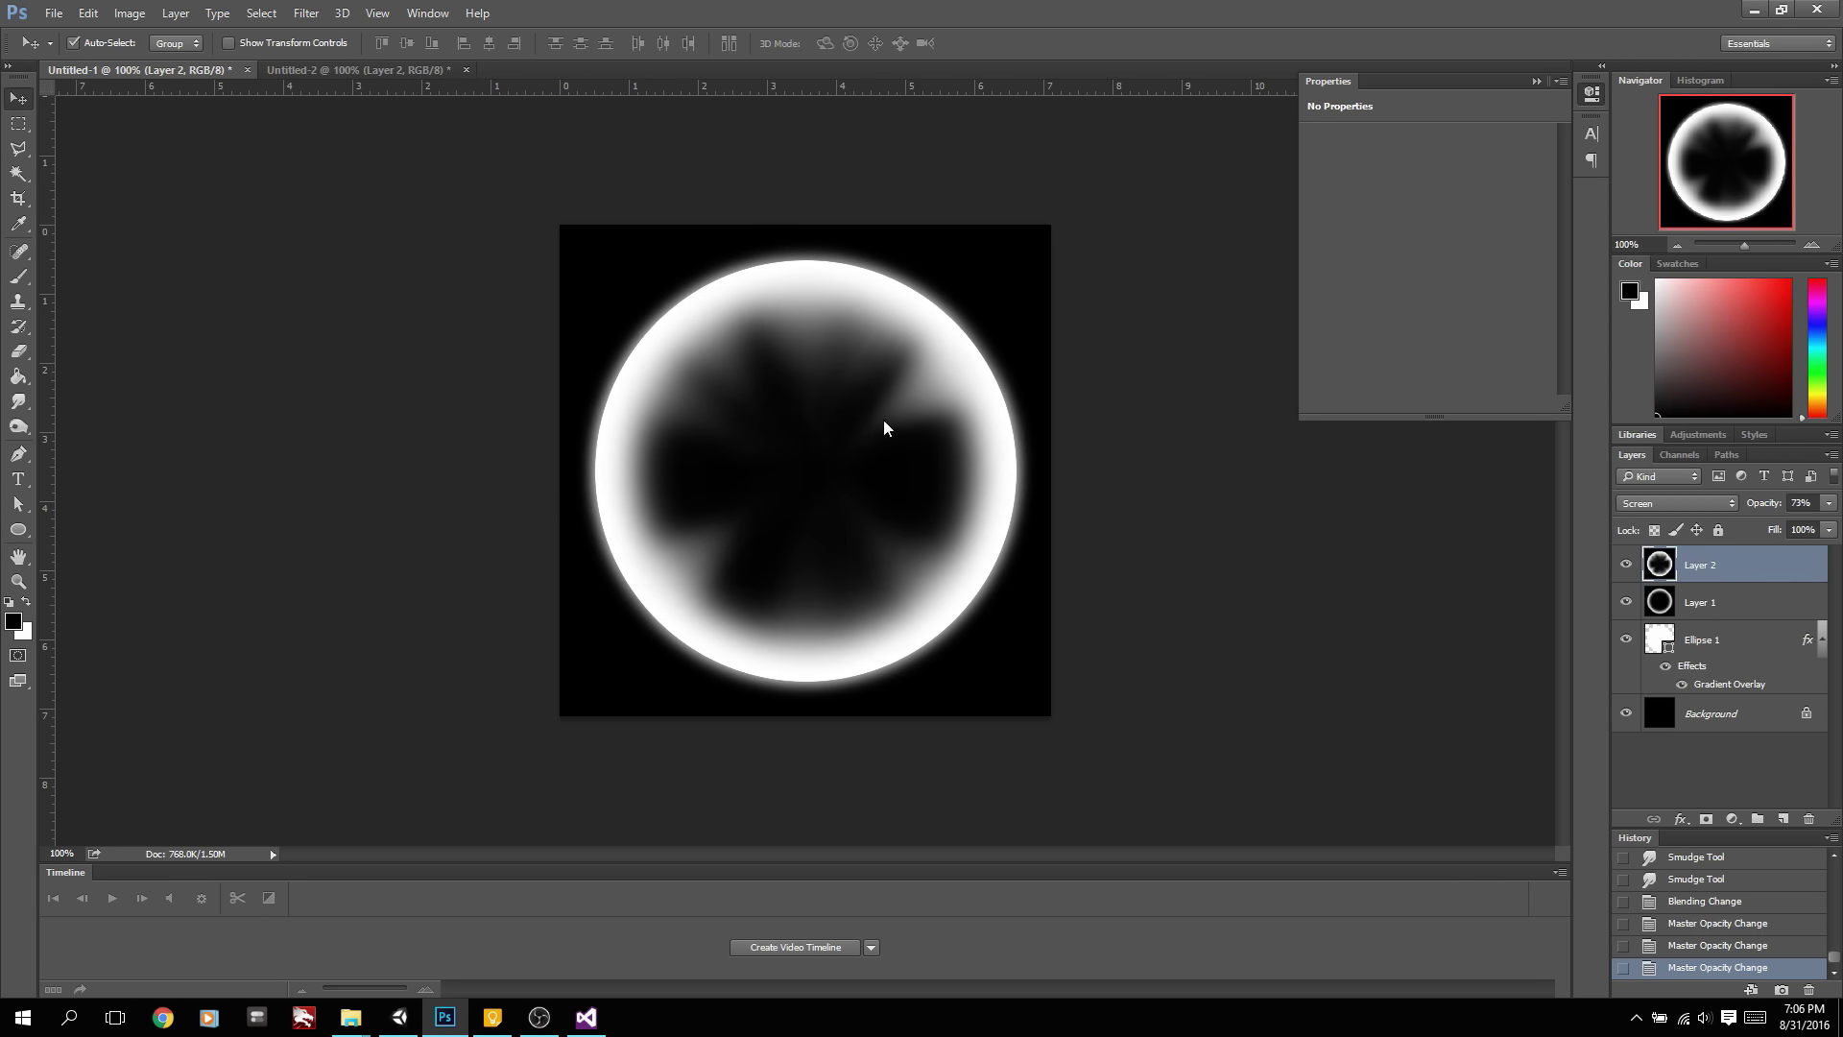
# Save the ring texture as a Targa file over Shockwave_01.tga in the Textures folder
pyautogui.hotkey('ctrl', 'shift', 's')
pyautogui.click(256, 444)
pyautogui.click(255, 765)
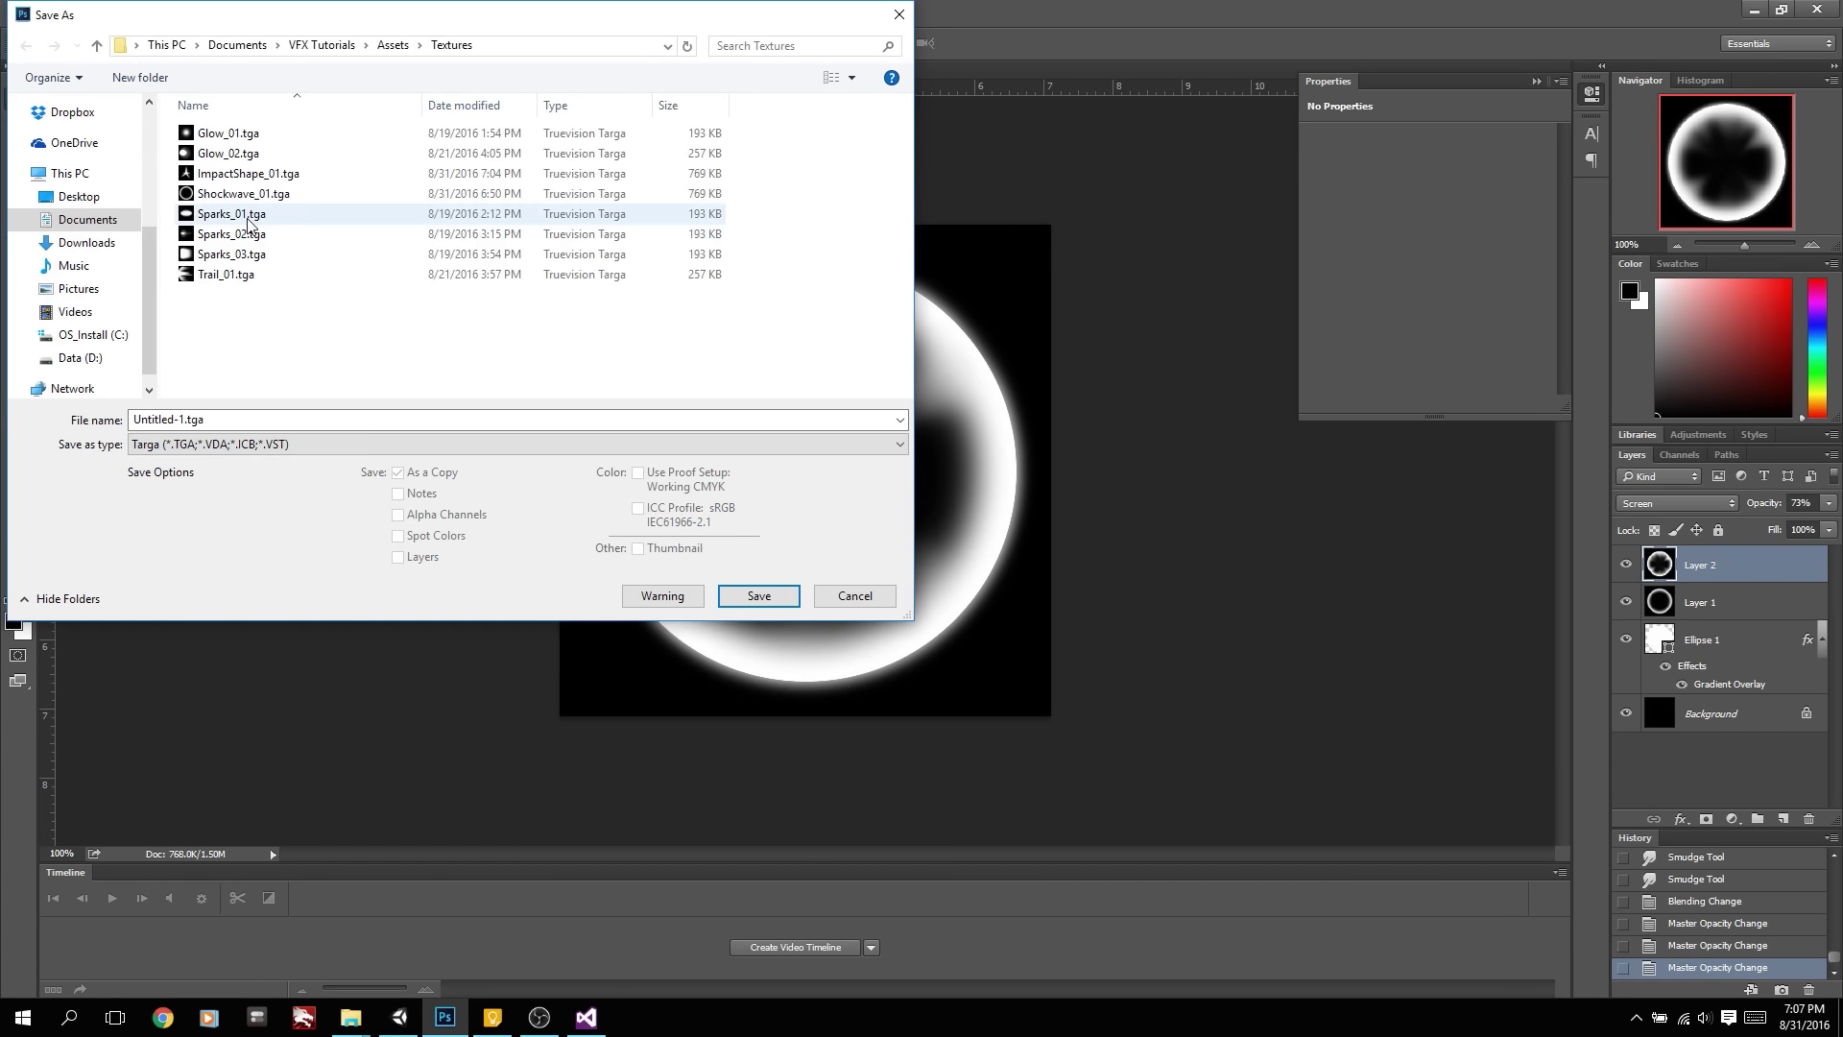
pyautogui.doubleClick(301, 193)
pyautogui.click(958, 509)
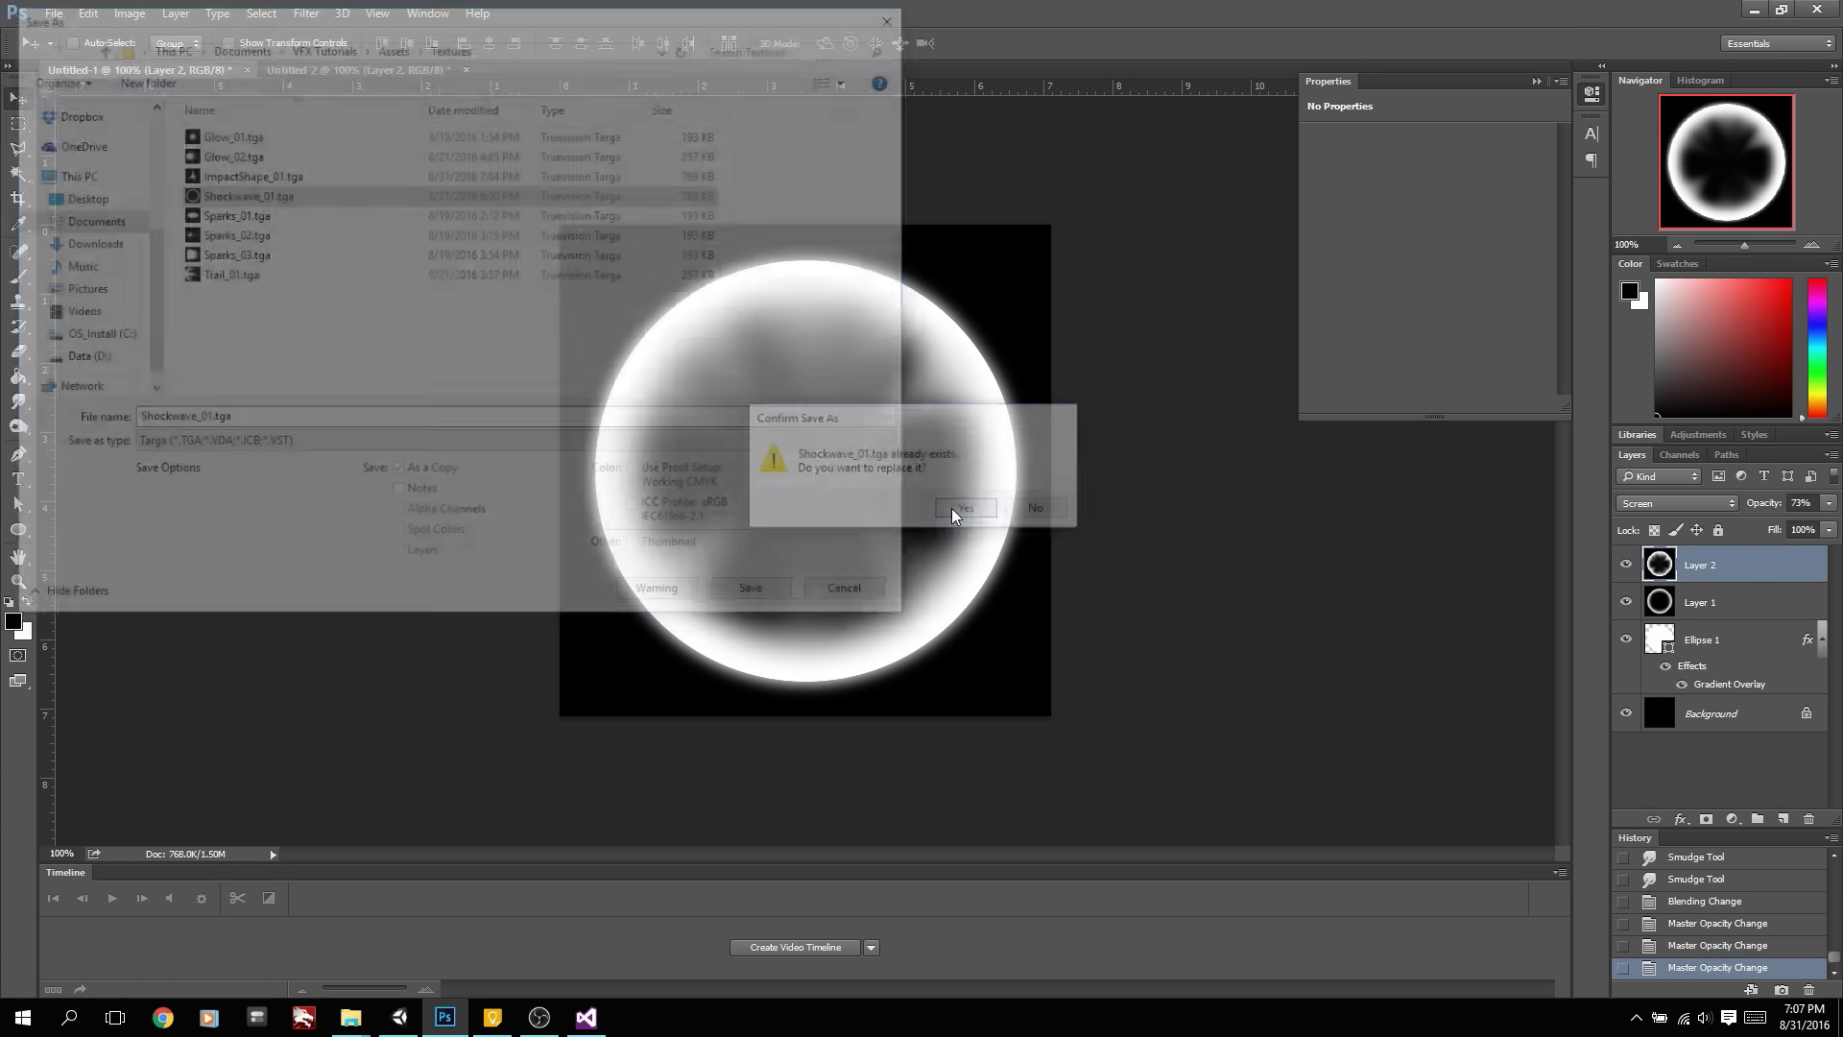
pyautogui.press('Return')
# Switch back to Unity and run the scene to test the hit effect with the updated shockwave texture
pyautogui.click(540, 1017)
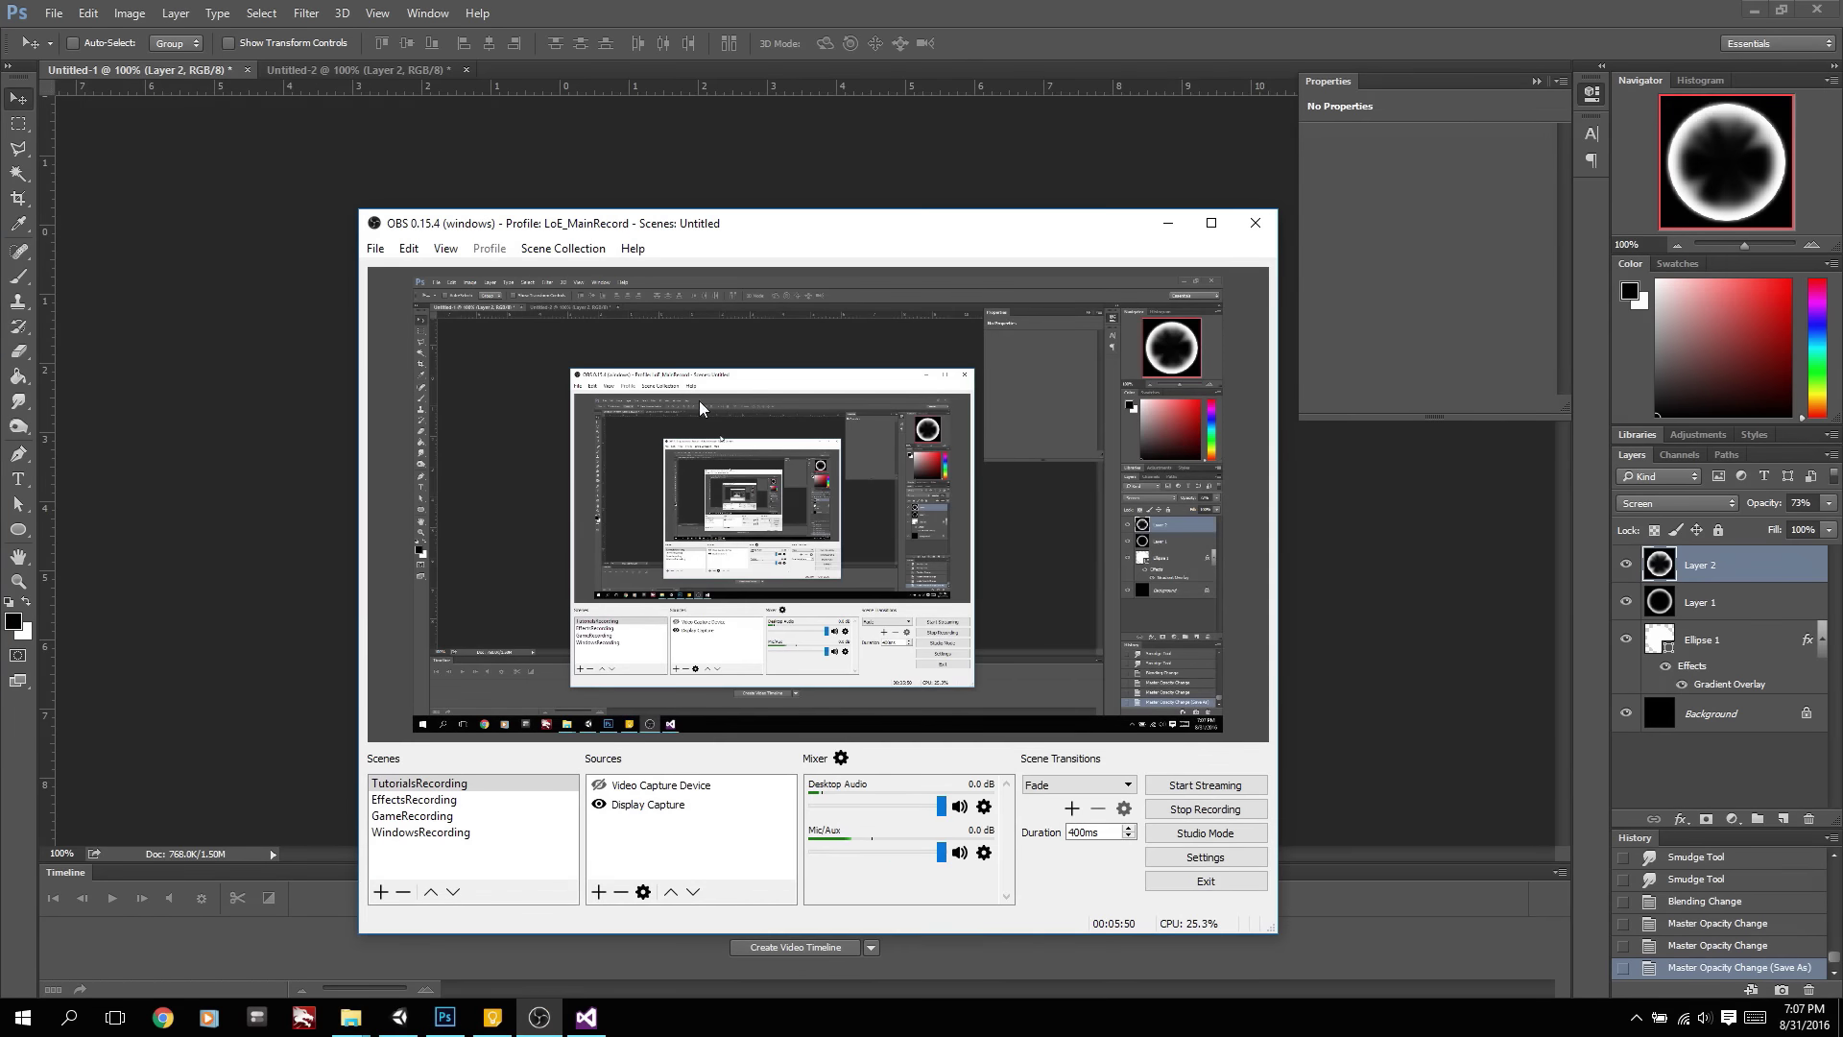
pyautogui.click(333, 744)
pyautogui.click(399, 1016)
pyautogui.click(883, 59)
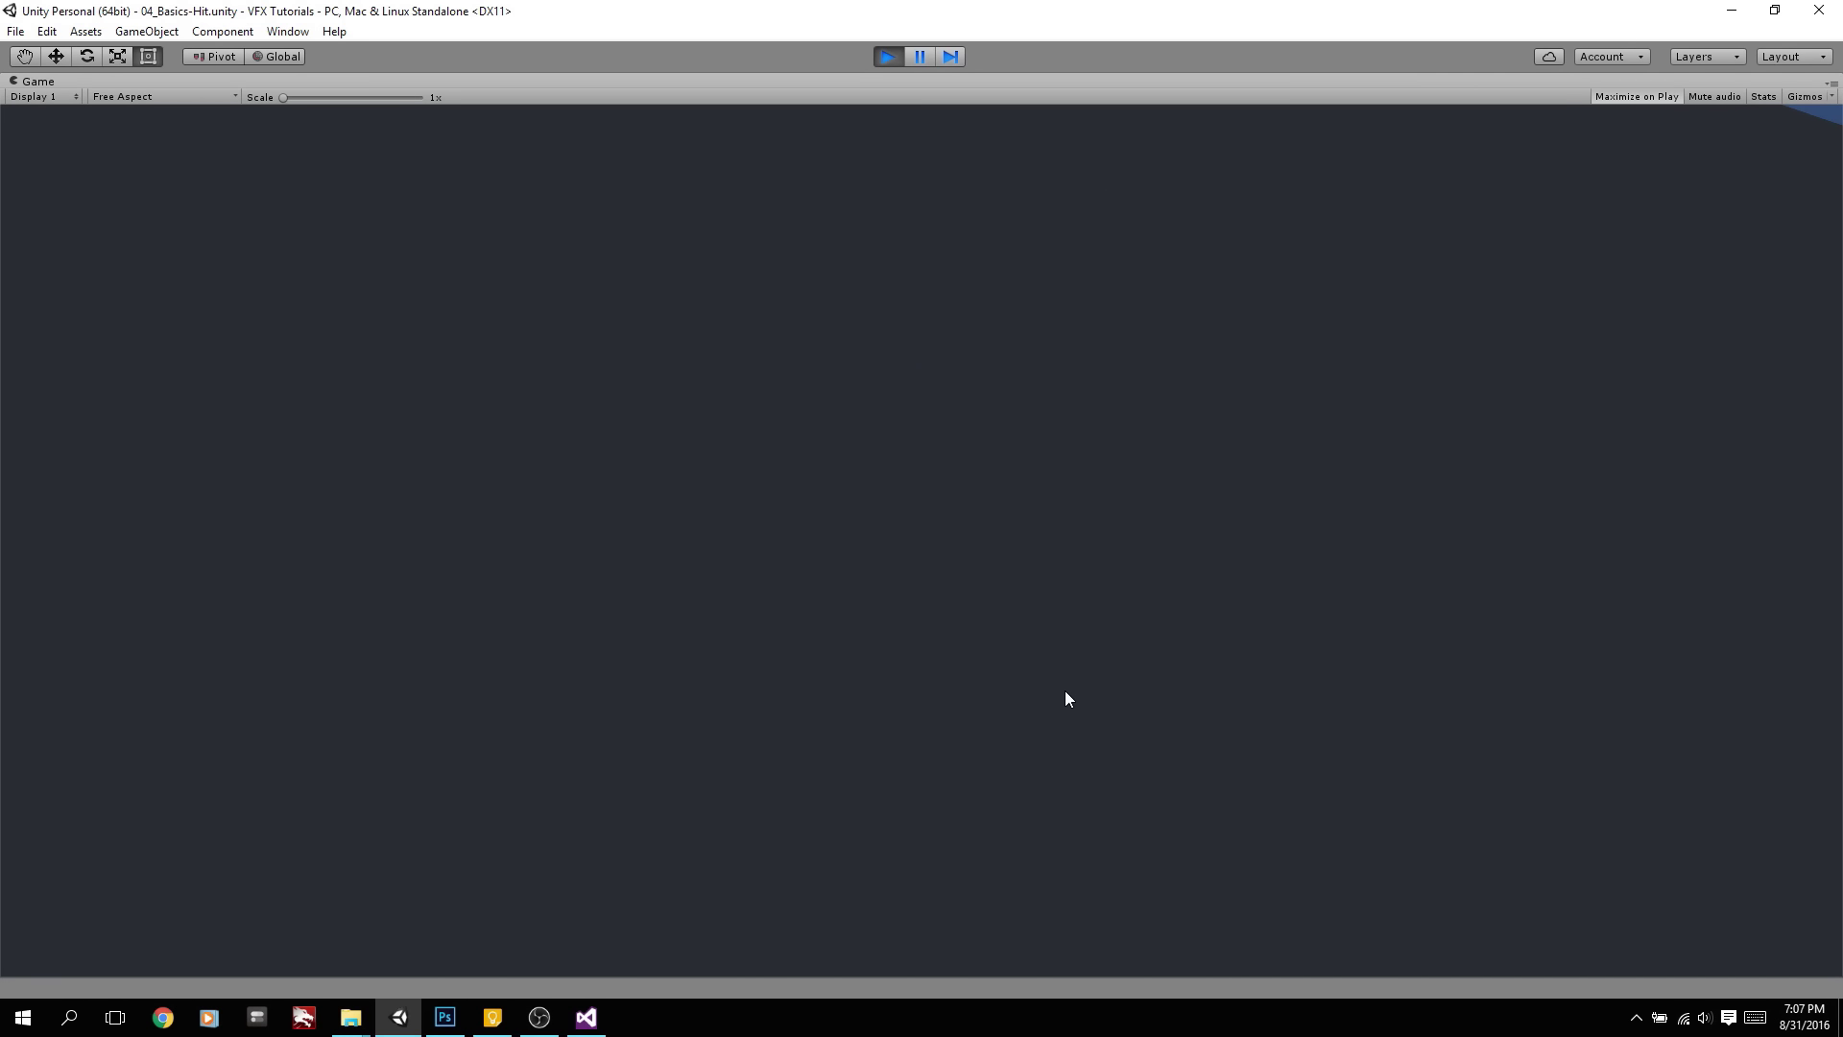
pyautogui.click(891, 58)
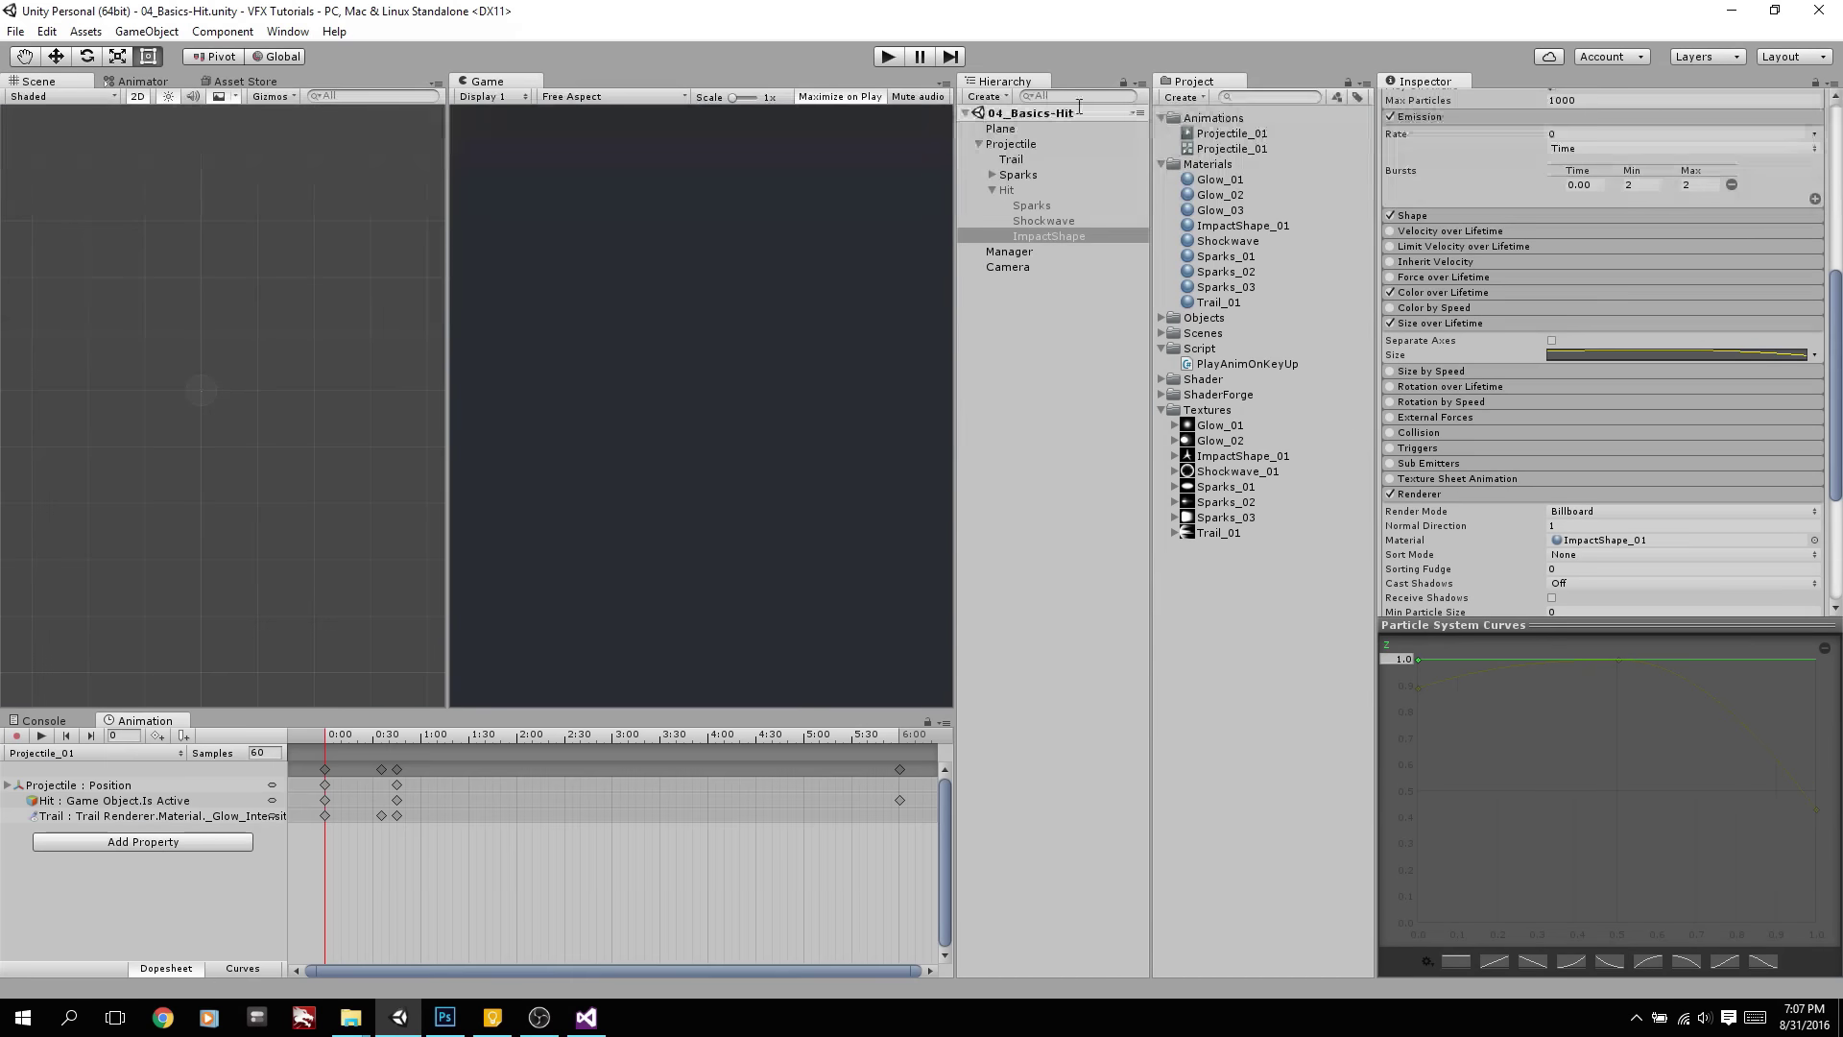
# Move the Hit object's Is Active keyframe in the Projectile_01 animation slightly earlier than frame 45
pyautogui.click(520, 735)
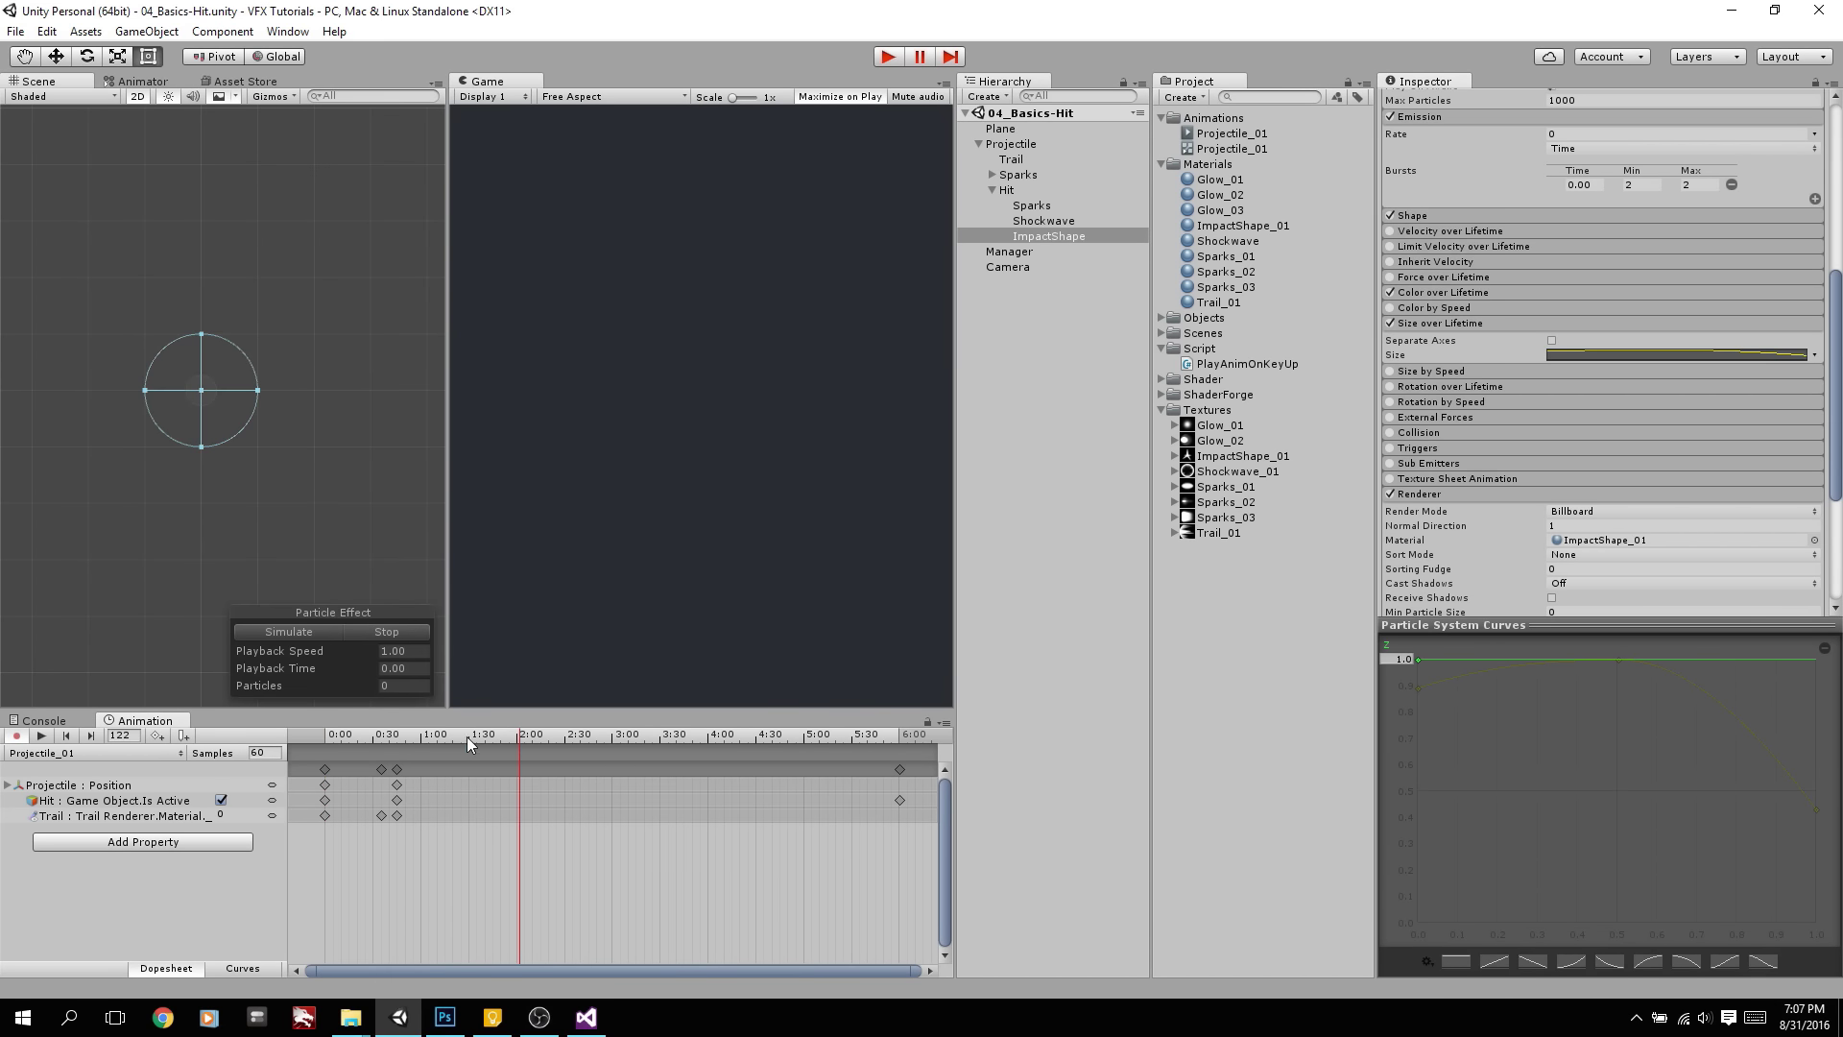
pyautogui.moveTo(407, 735); pyautogui.dragTo(396, 735)
pyautogui.moveTo(397, 801); pyautogui.dragTo(393, 803)
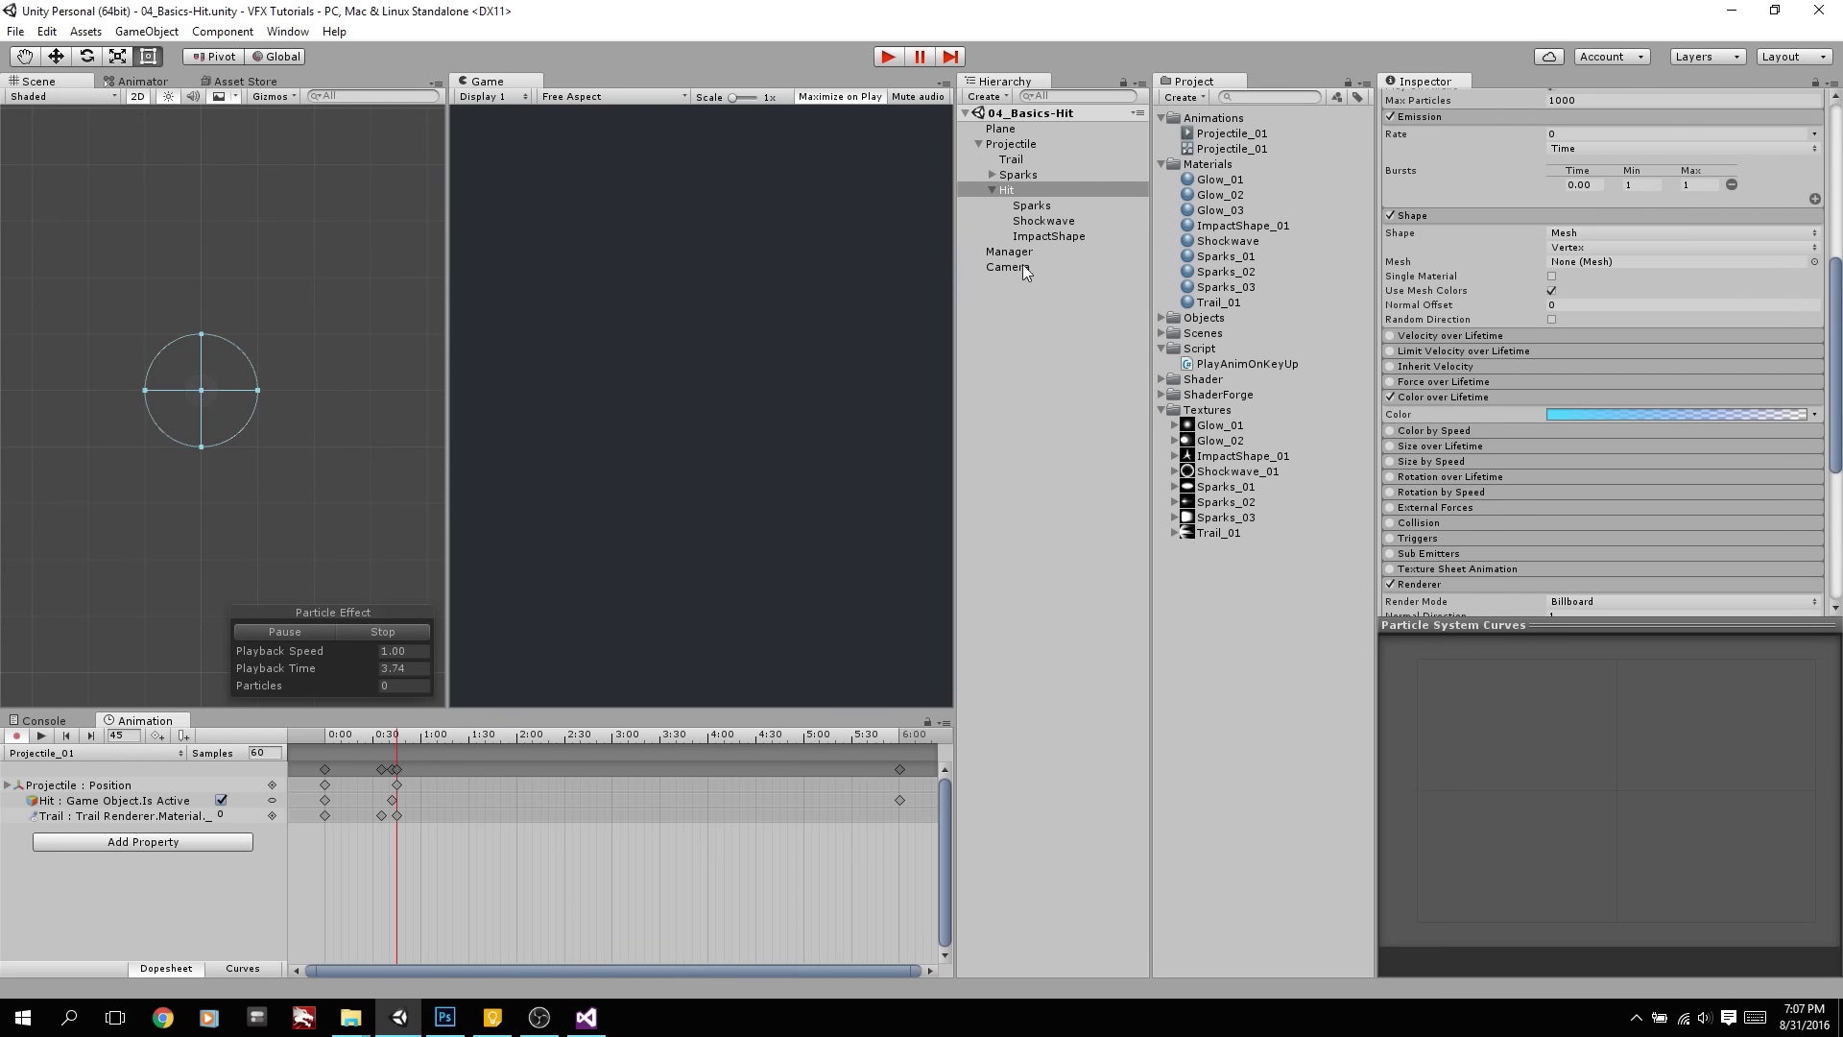
# Run the scene twice to test the hit timing, checking the Hit object's Is Active keyframe between runs
pyautogui.click(888, 55)
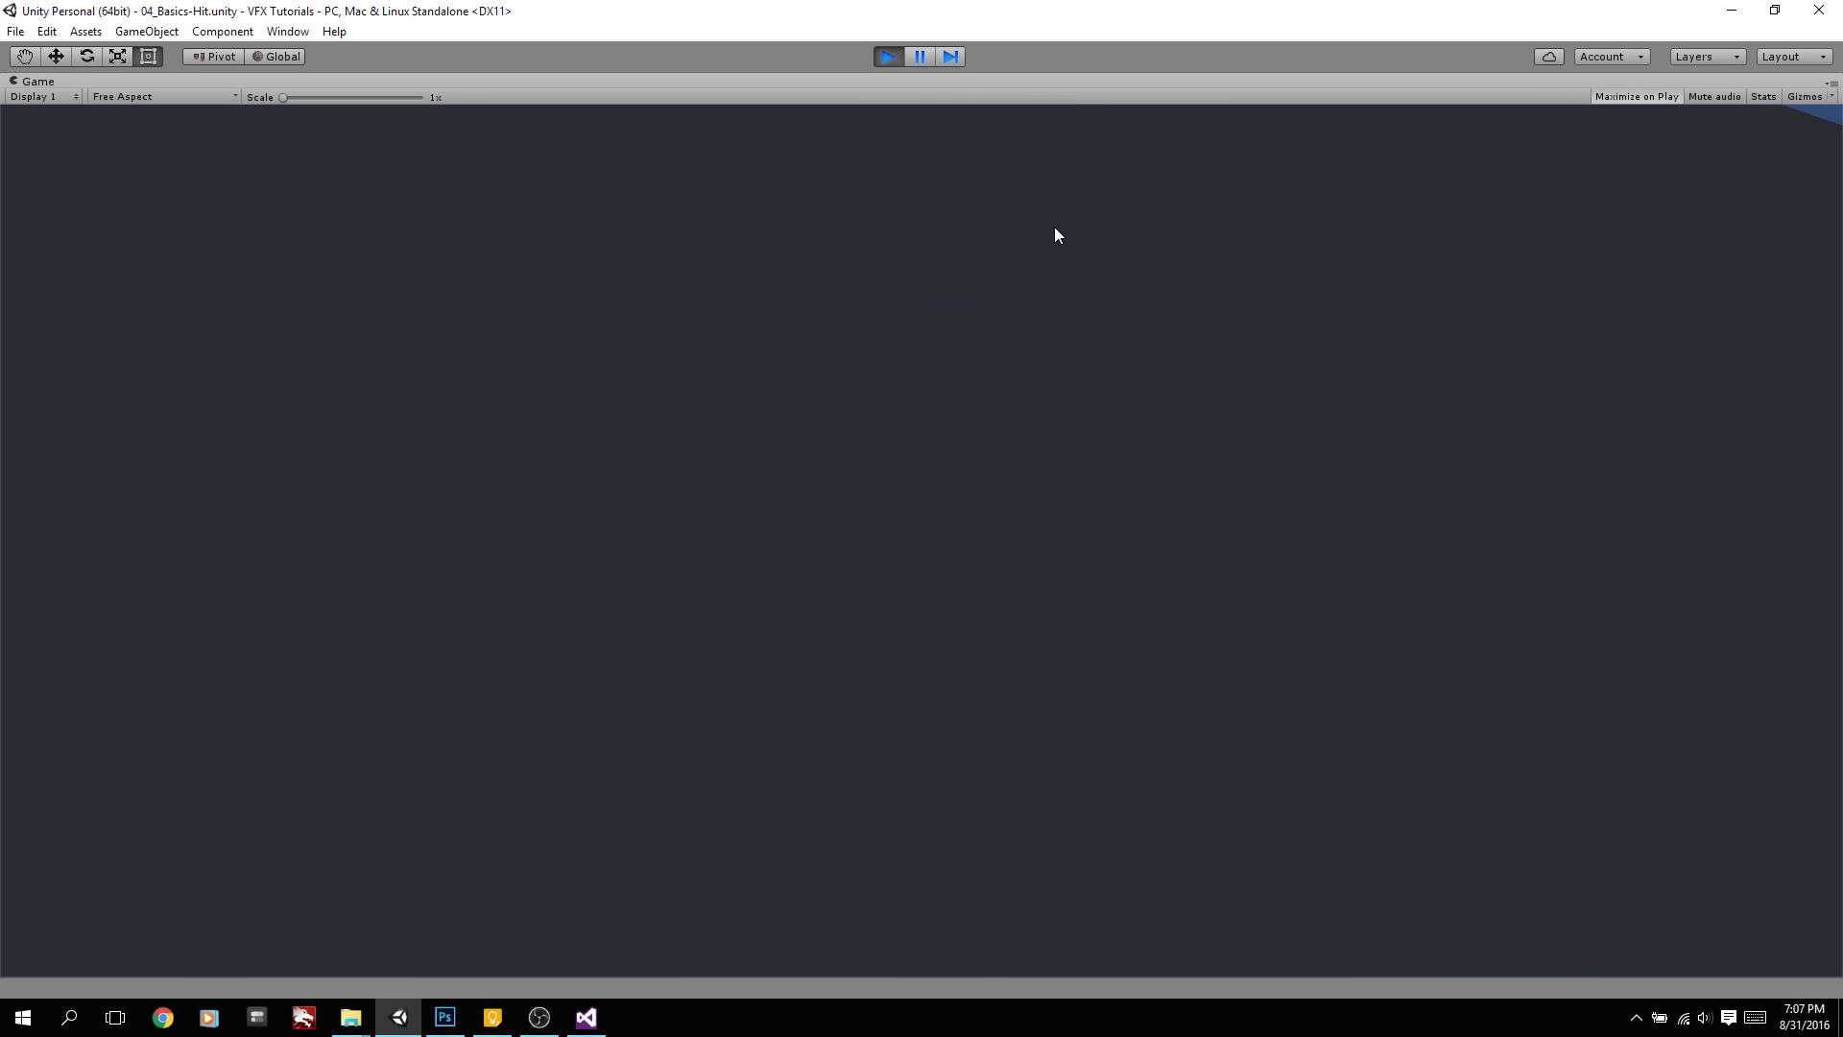
pyautogui.click(899, 56)
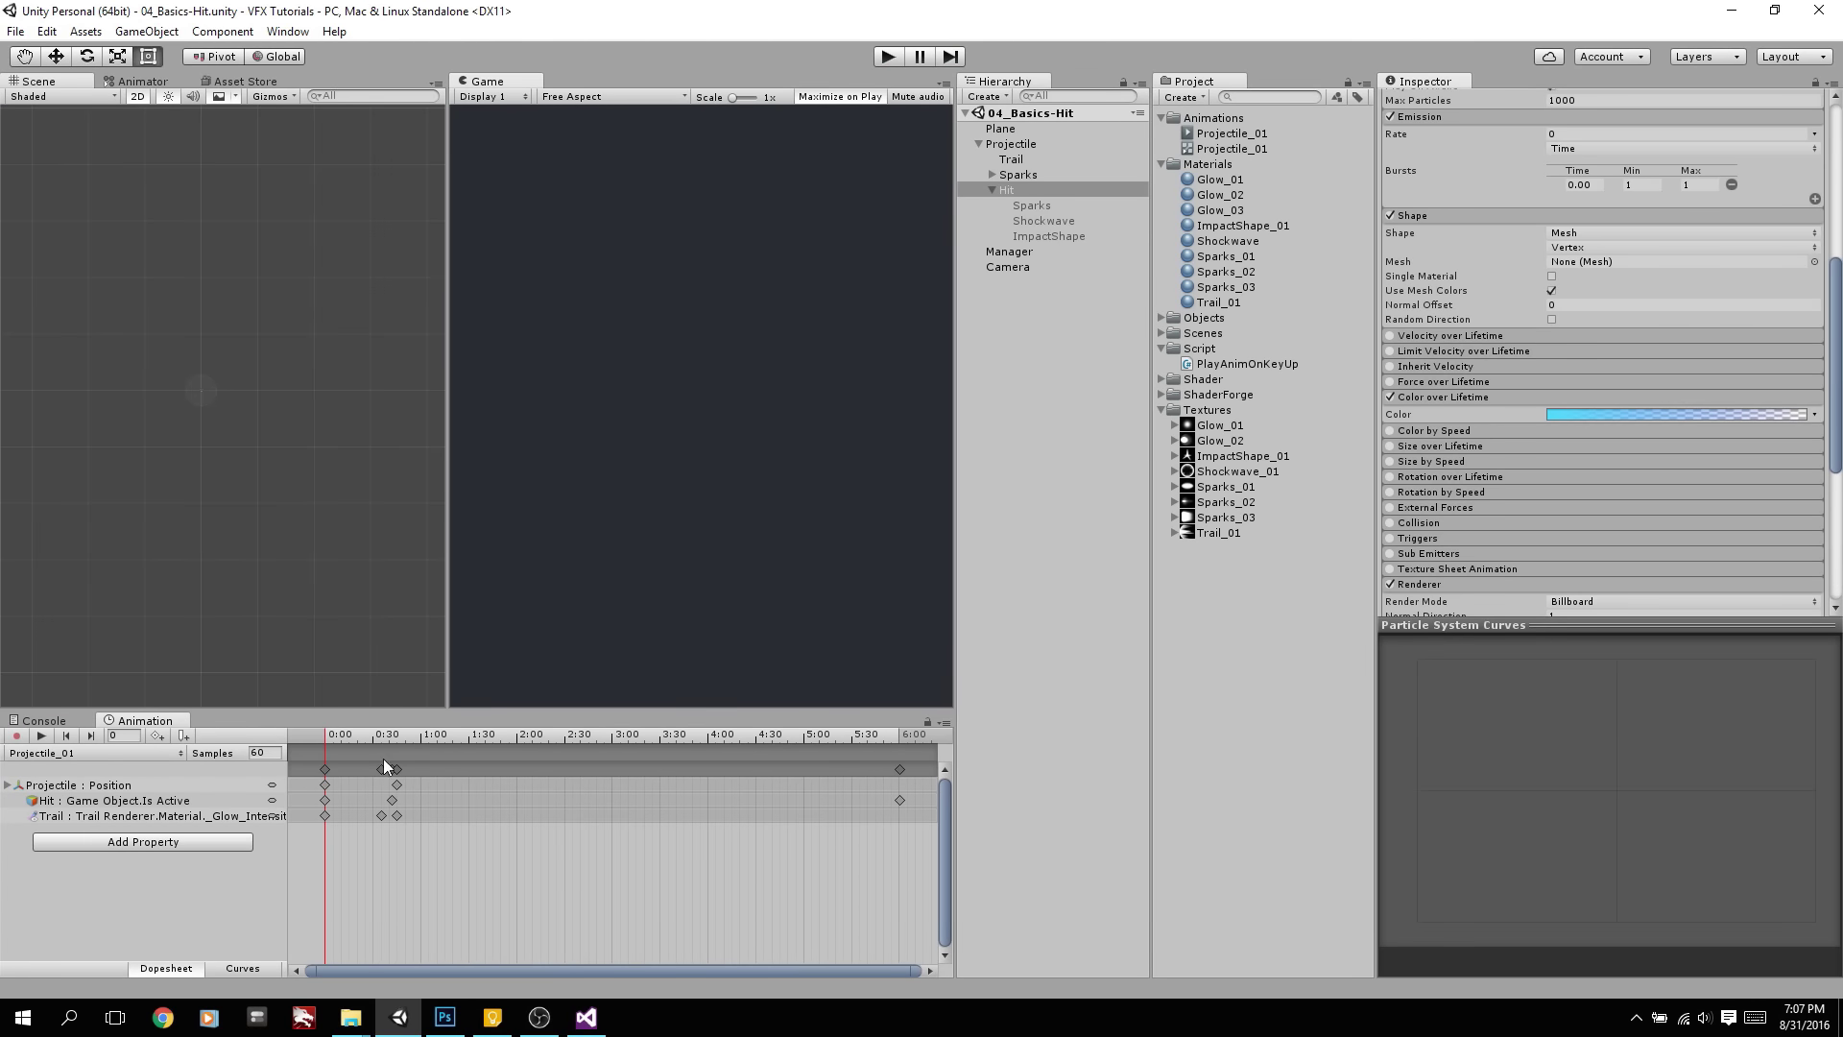
pyautogui.click(391, 800)
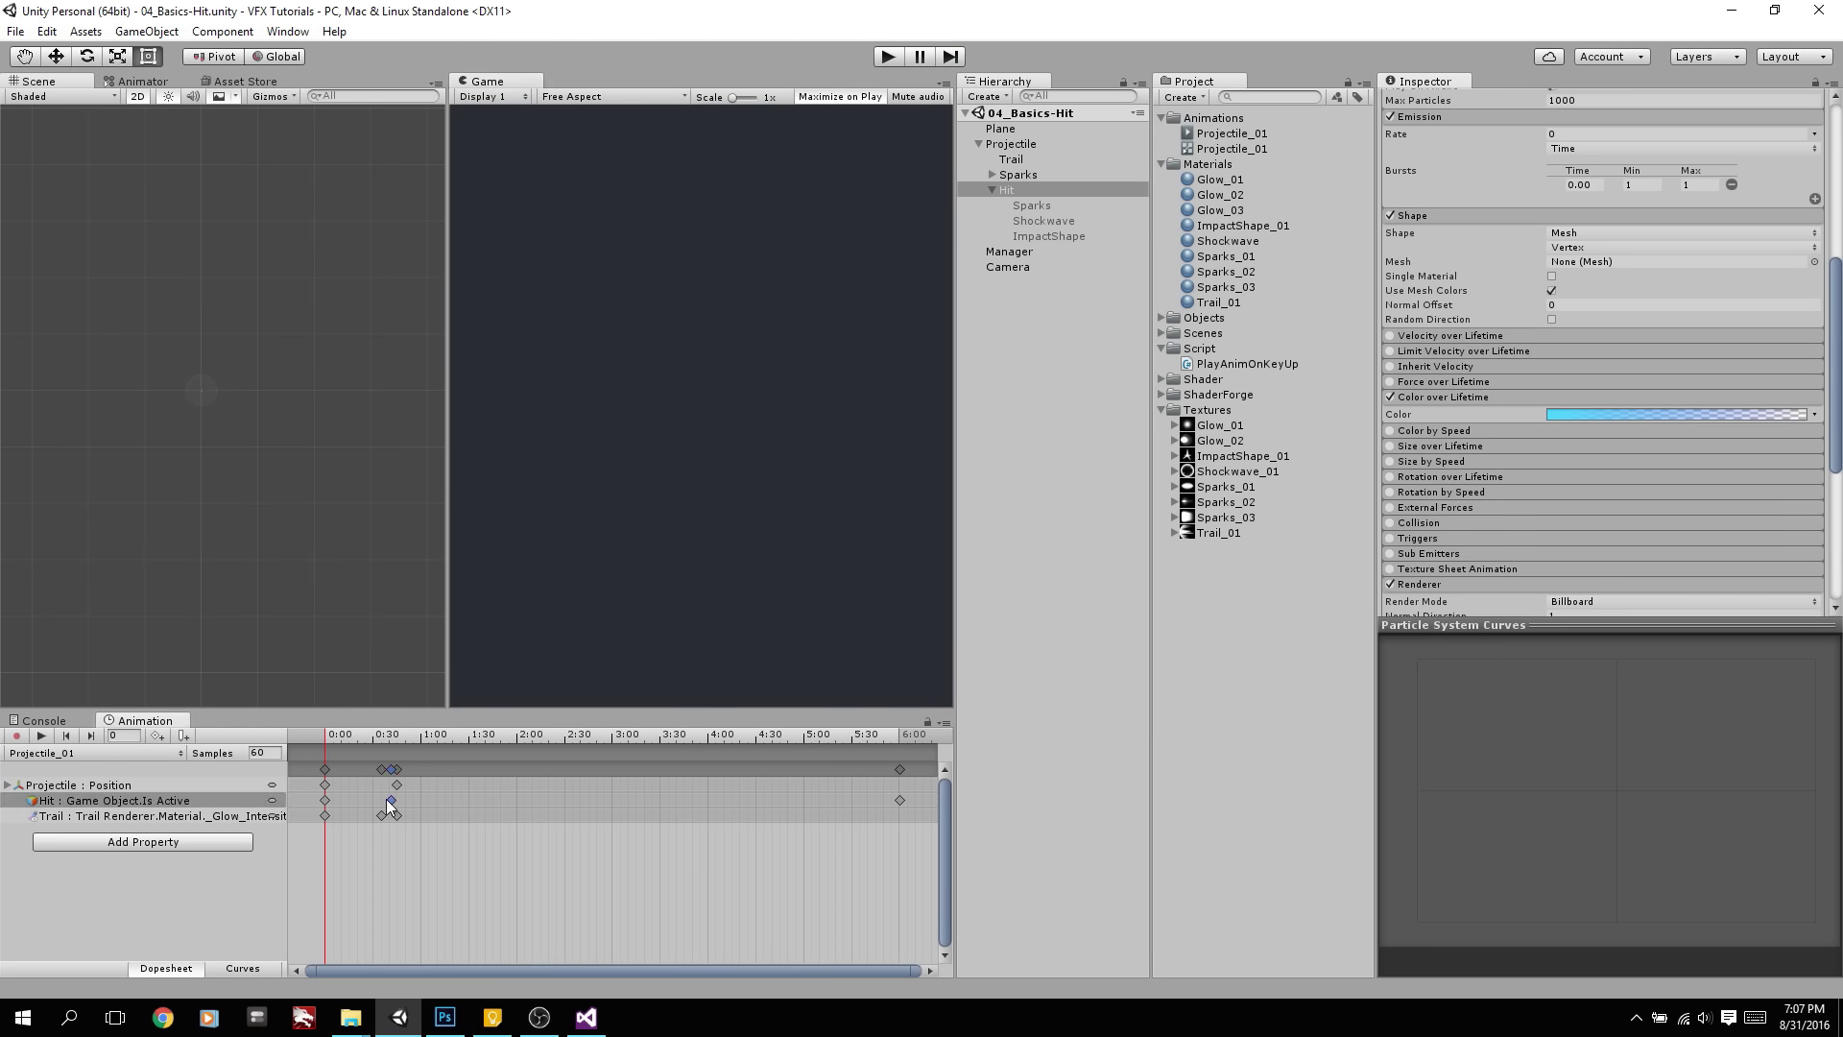
pyautogui.hotkey('ctrl', 'p')
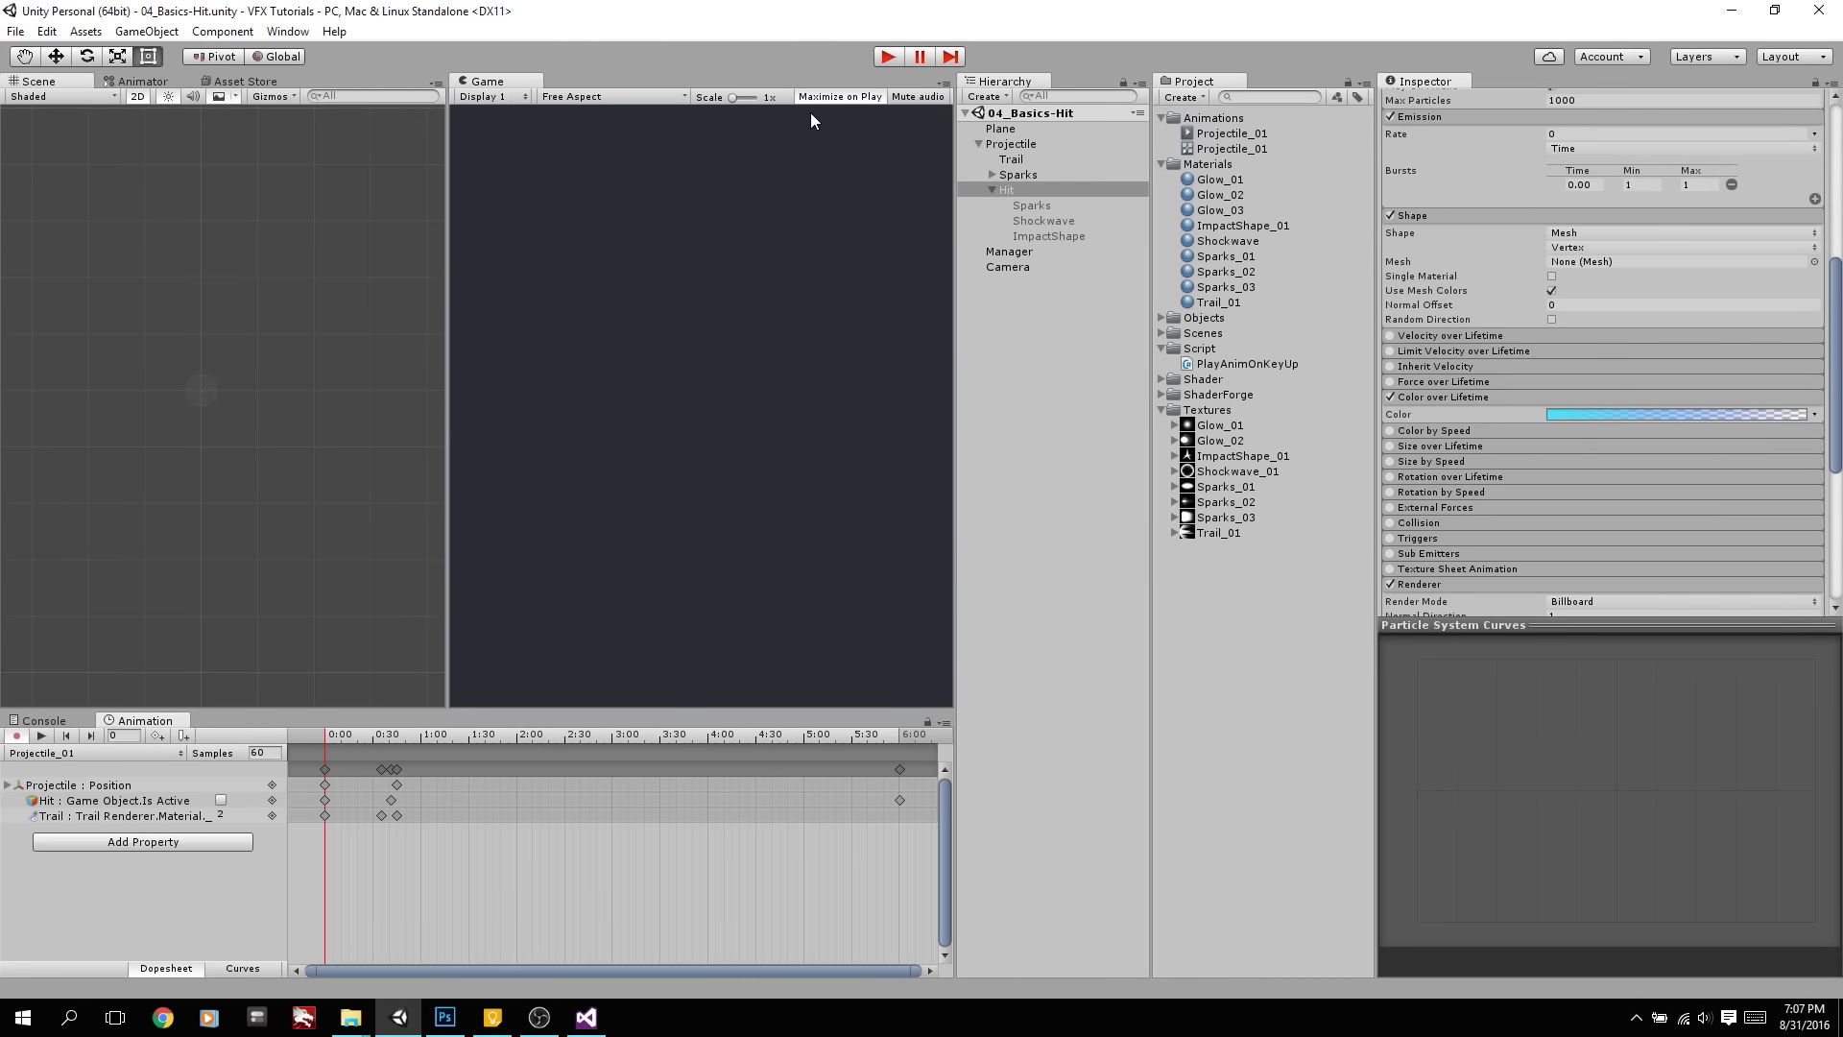
pyautogui.click(887, 55)
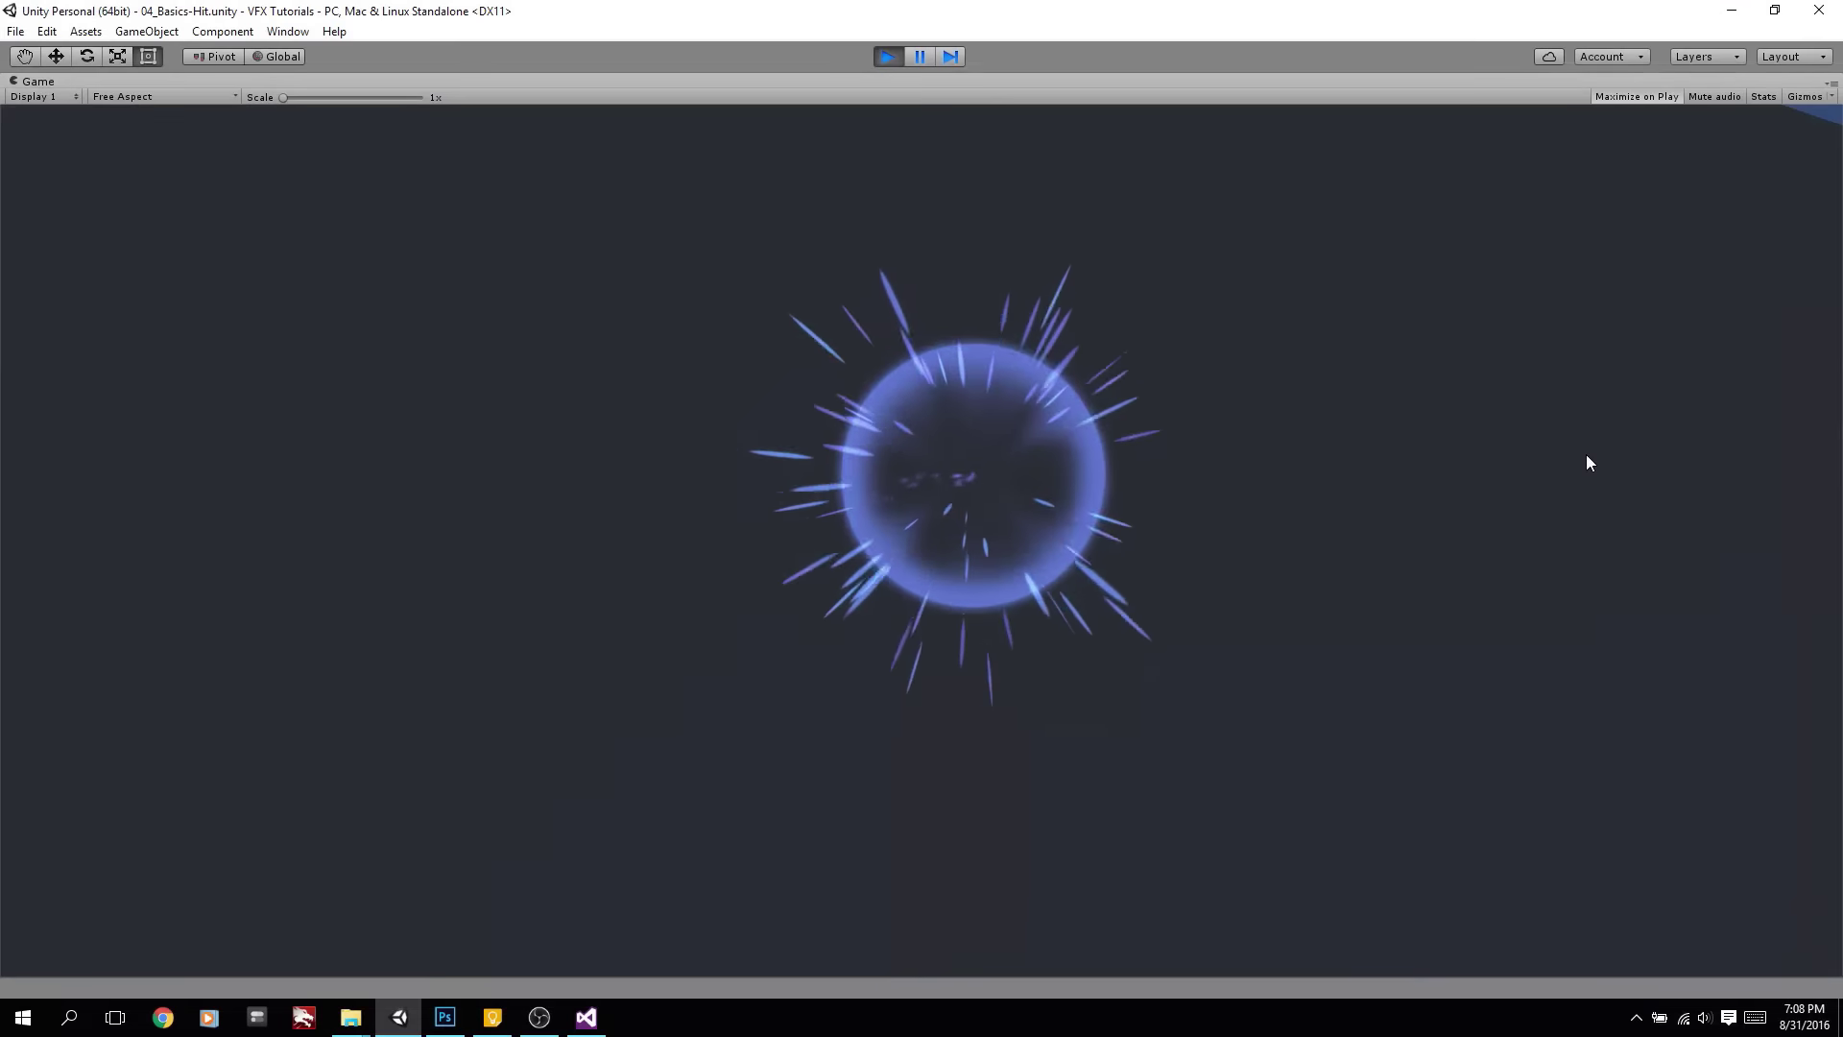
pyautogui.click(882, 61)
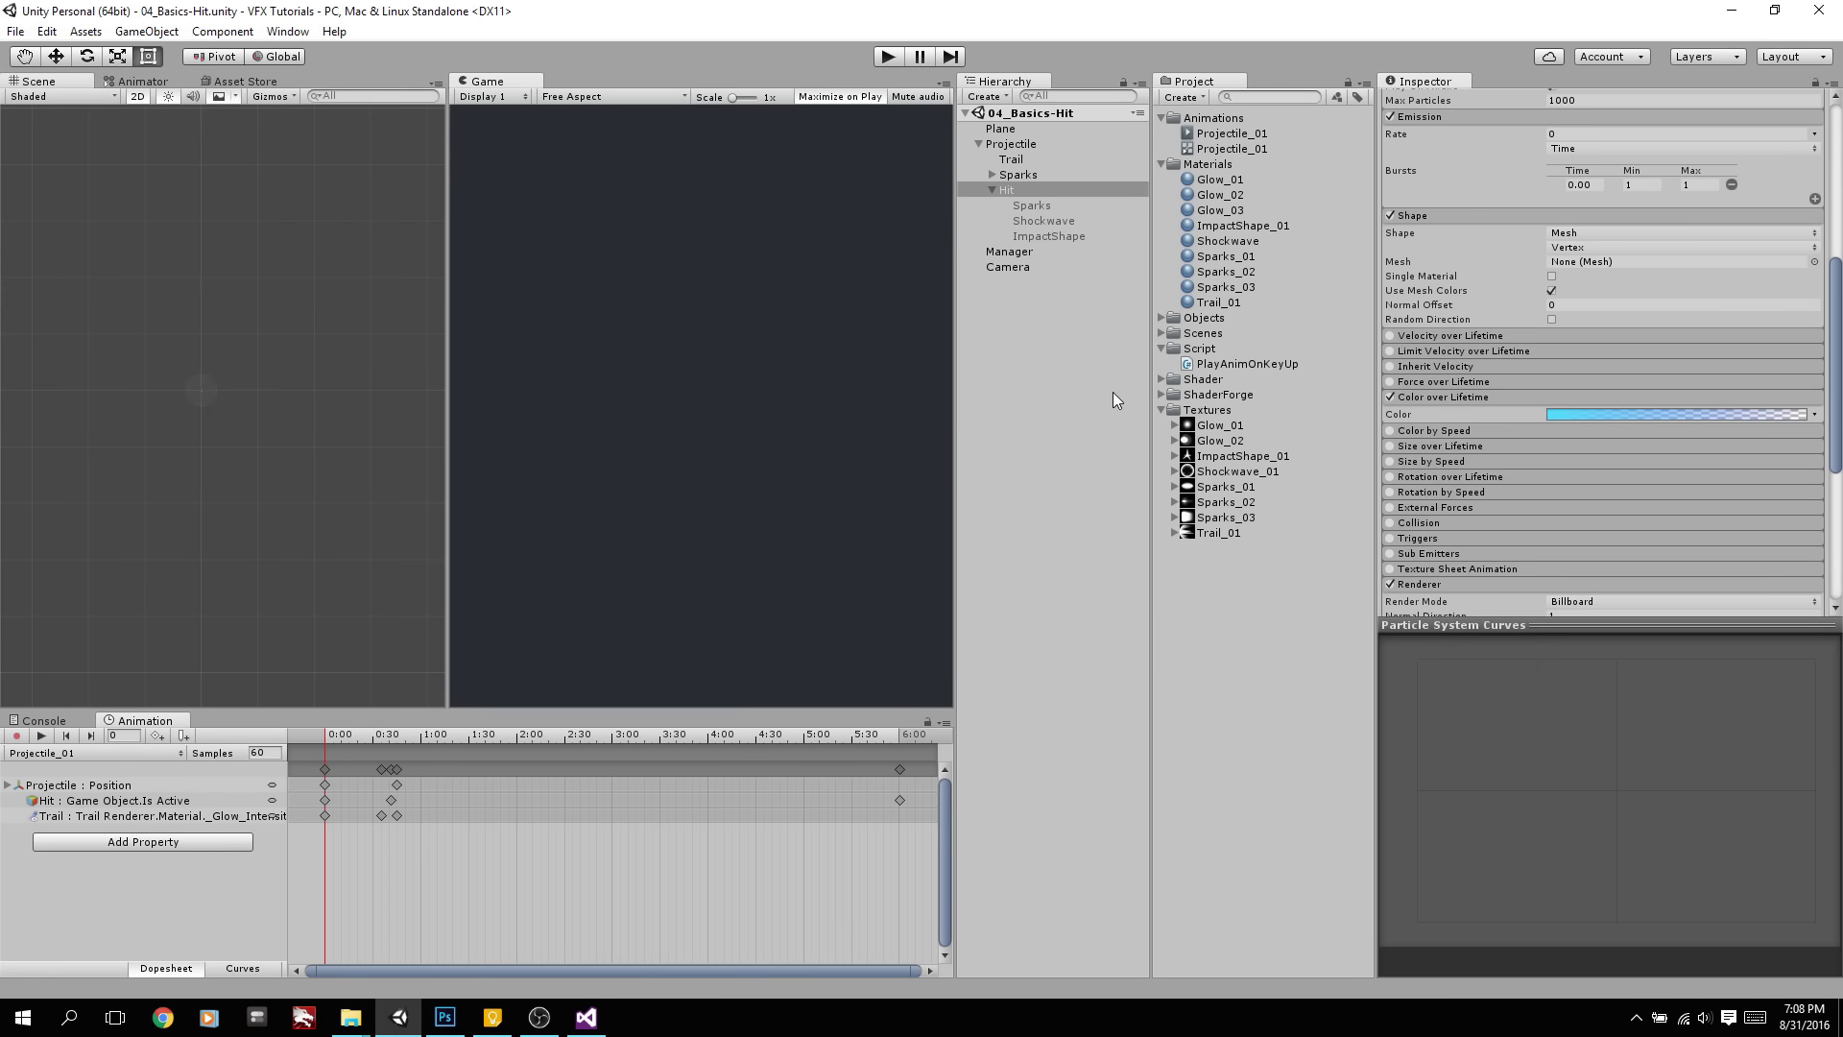
# Activate the Hit object, switch the Scene view from 2D to 3D perspective and reselect Hit
pyautogui.click(1007, 173)
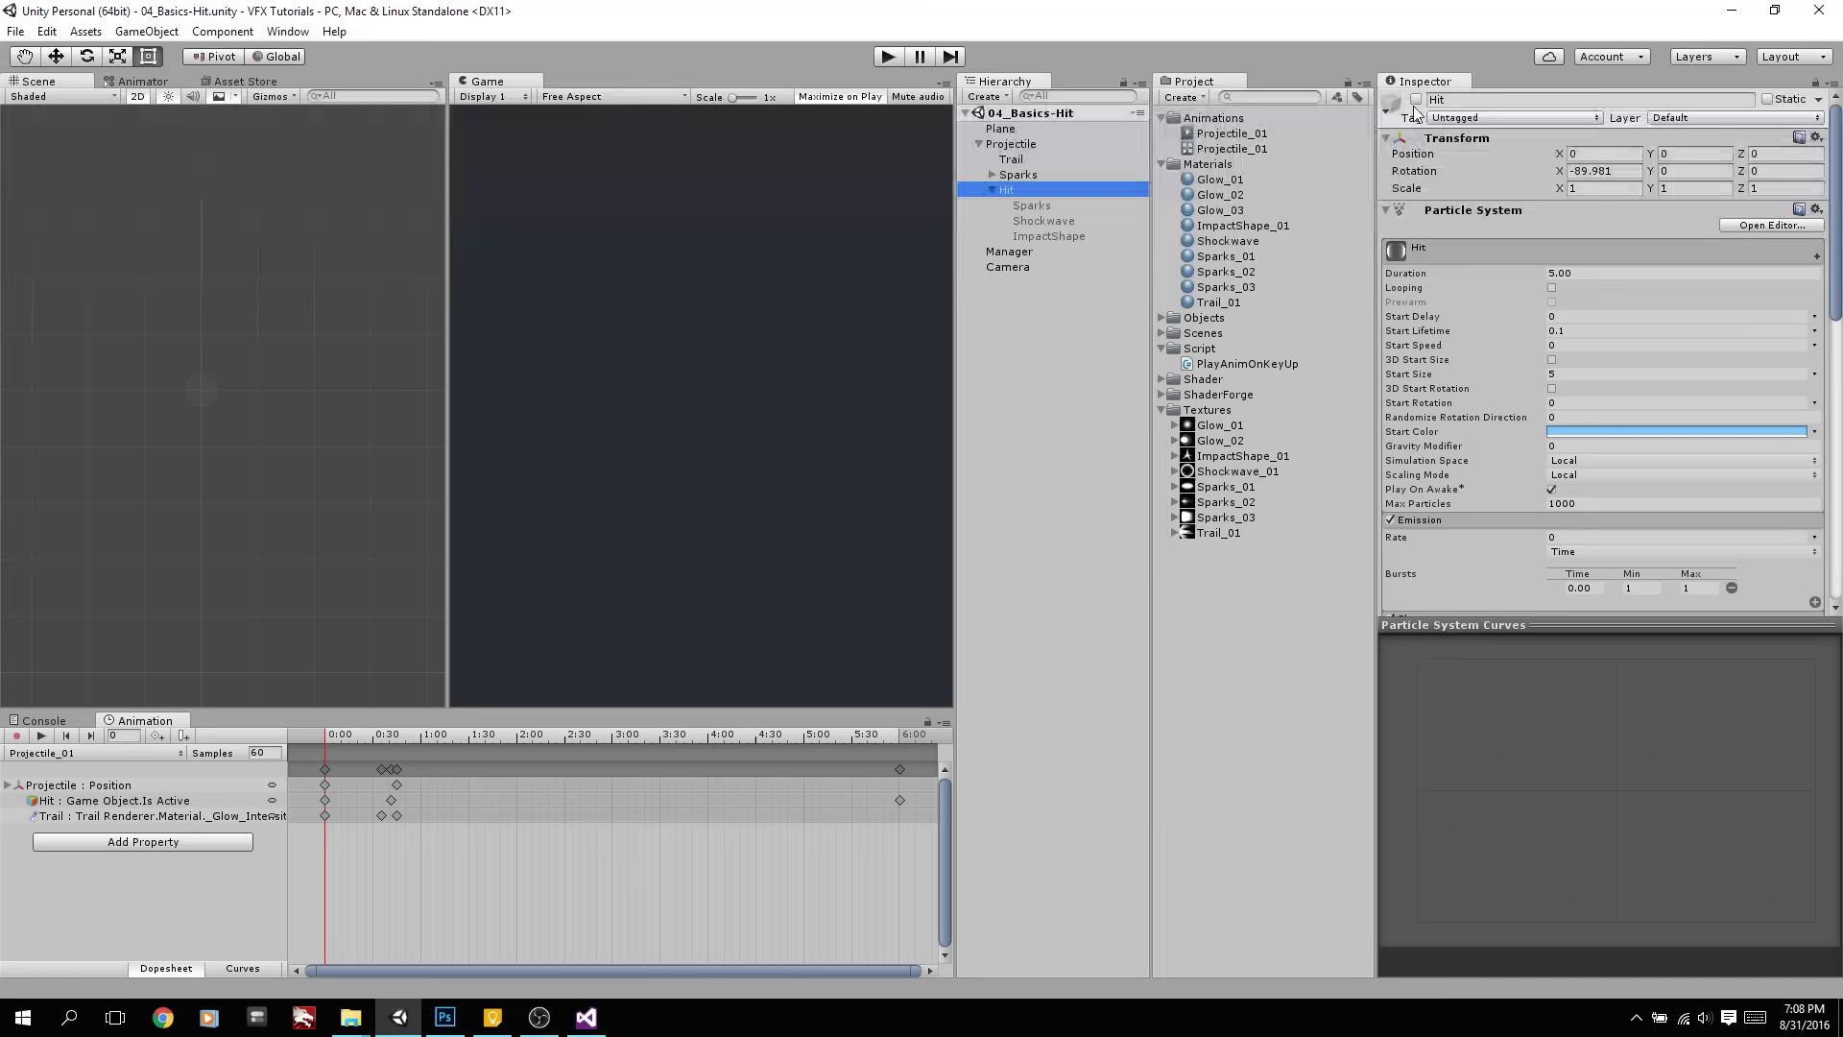
pyautogui.click(1056, 384)
pyautogui.click(135, 96)
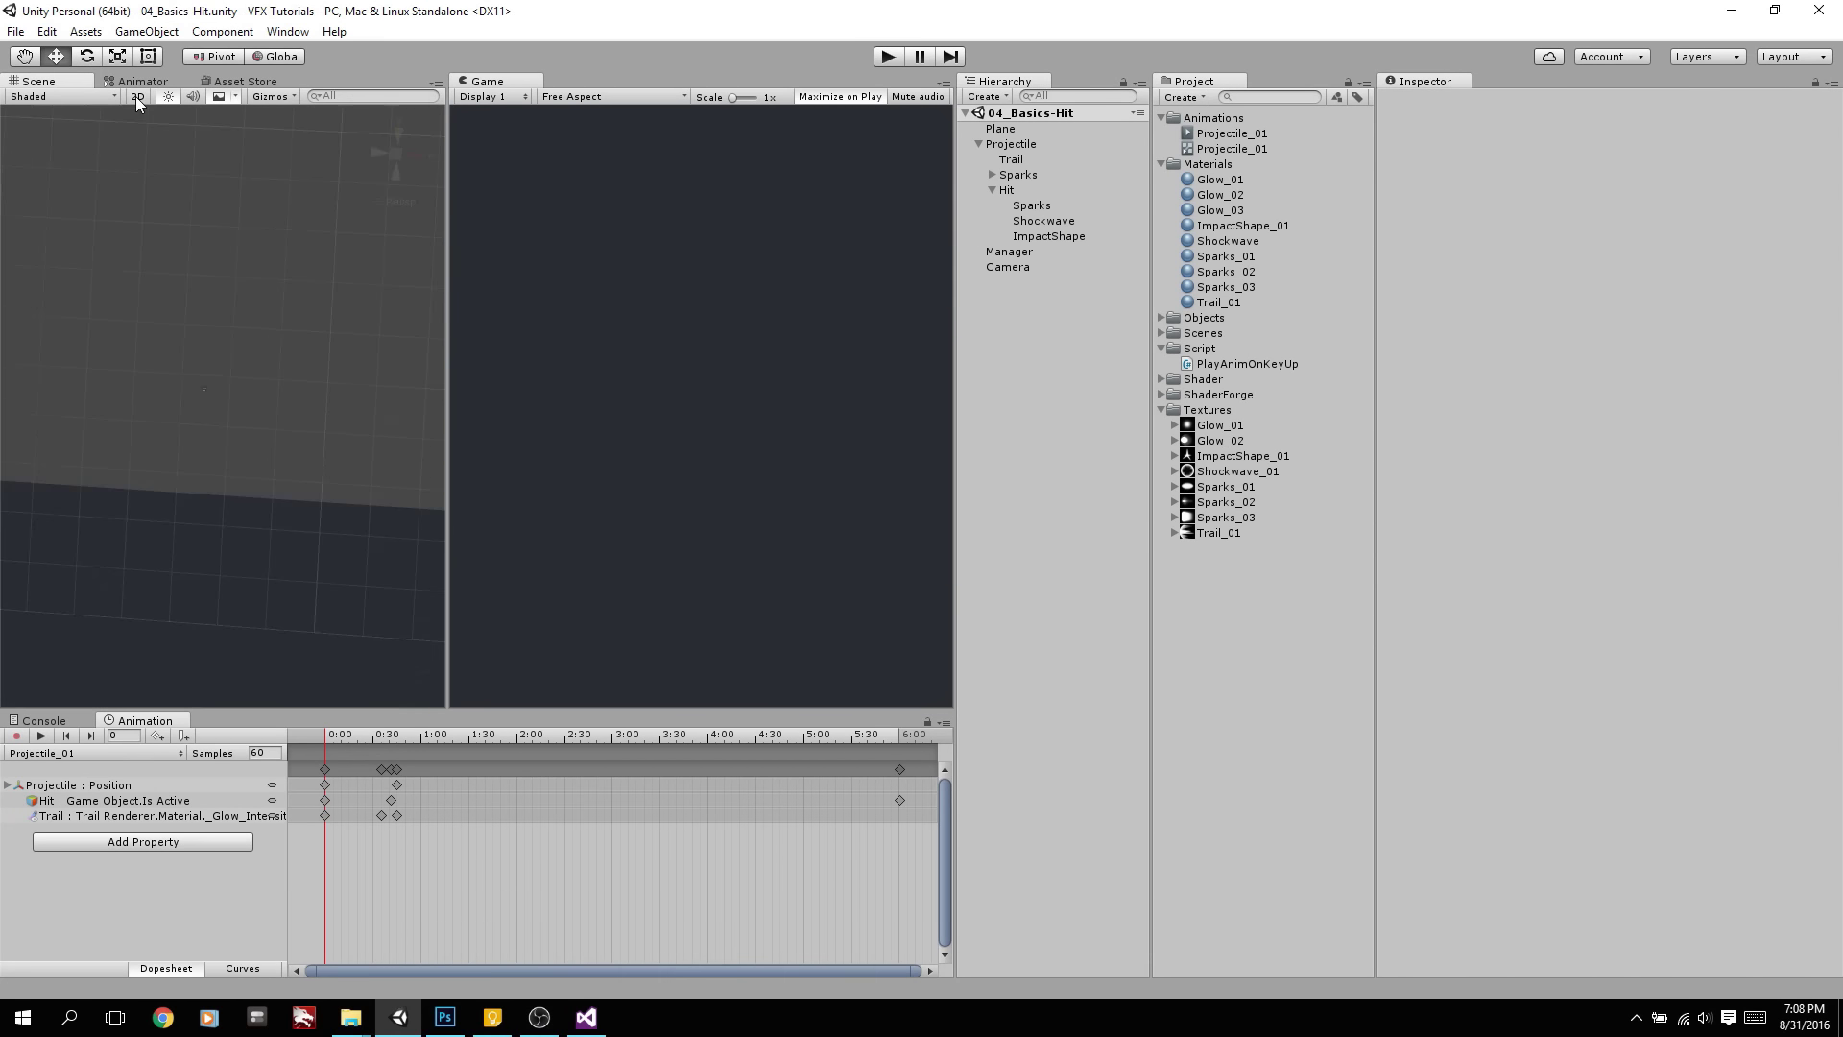
pyautogui.click(1031, 205)
pyautogui.click(1020, 191)
pyautogui.moveTo(318, 464); pyautogui.dragTo(304, 464, button='middle')
# Replay the Hit particle effect several times in the Scene view and examine it from different angles
pyautogui.click(340, 635)
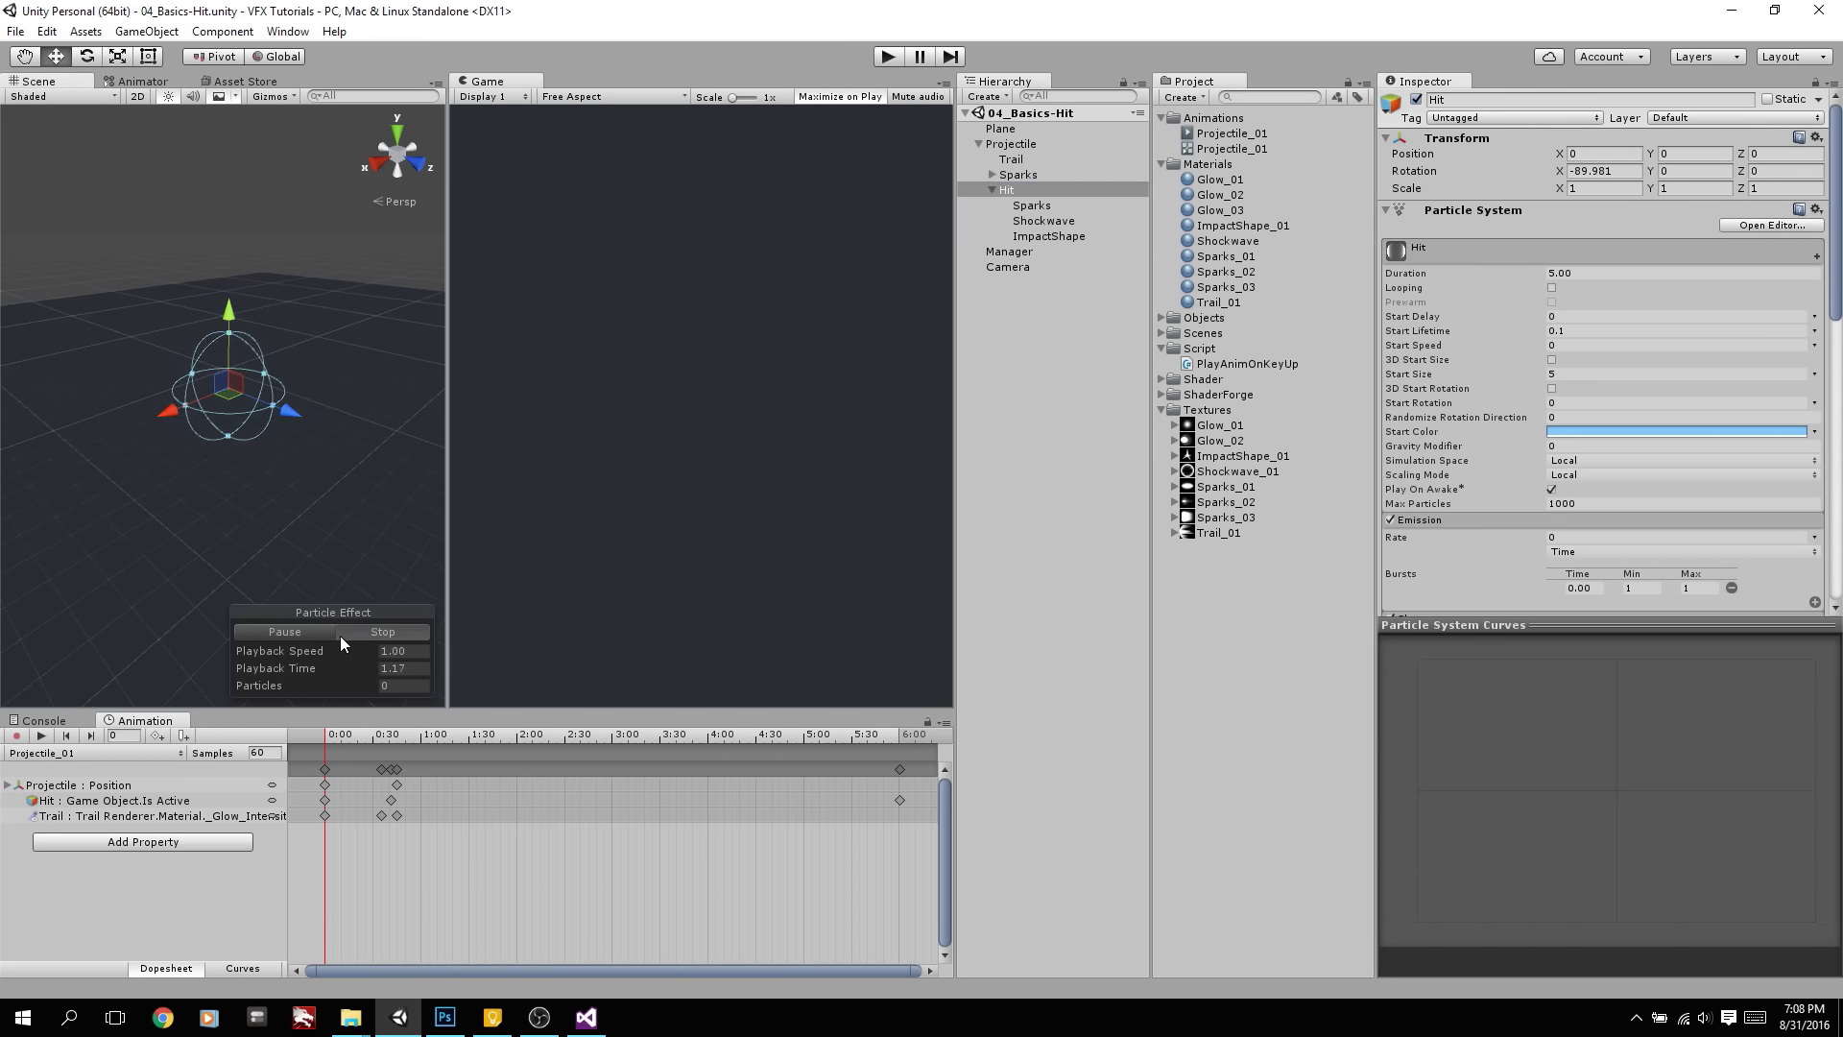
pyautogui.click(327, 635)
pyautogui.click(342, 631)
pyautogui.click(328, 627)
pyautogui.click(328, 627)
pyautogui.keyDown('alt'); pyautogui.moveTo(357, 536); pyautogui.dragTo(266, 509); pyautogui.keyUp('alt')
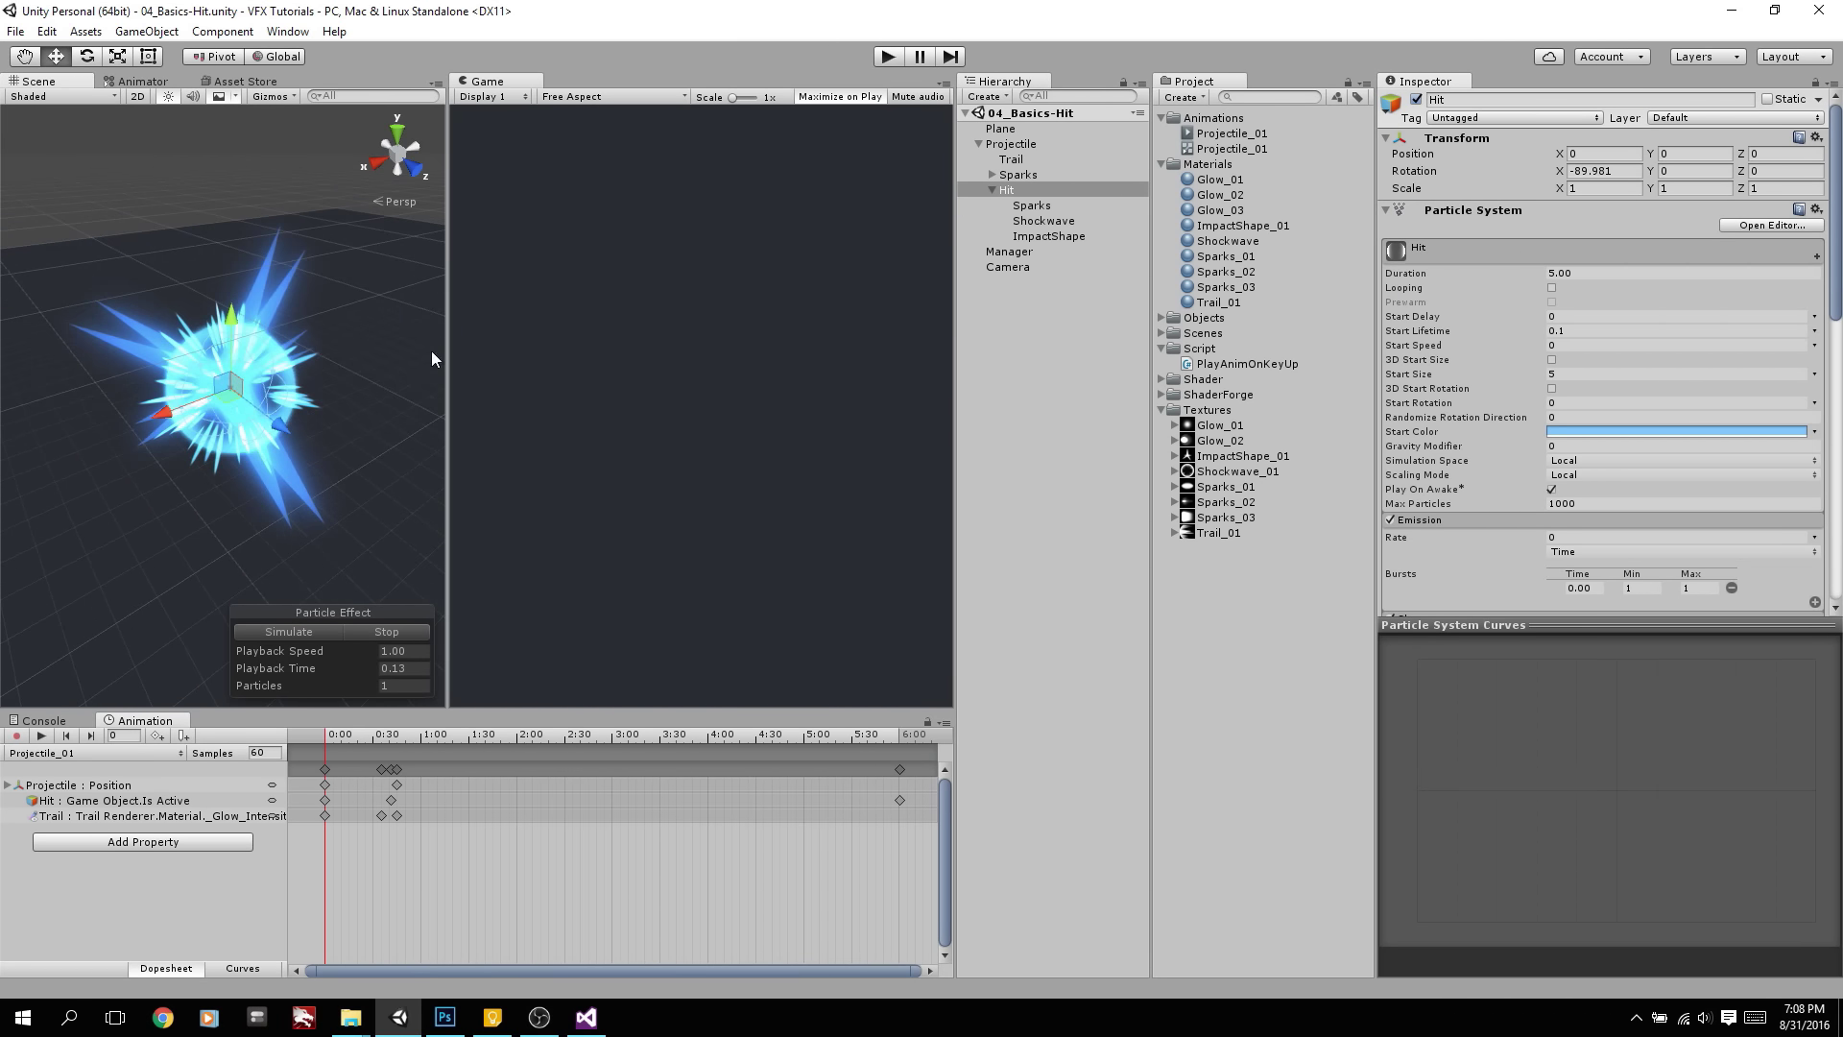
pyautogui.keyDown('alt'); pyautogui.moveTo(325, 567); pyautogui.dragTo(321, 528); pyautogui.keyUp('alt')
pyautogui.click(353, 629)
pyautogui.click(319, 631)
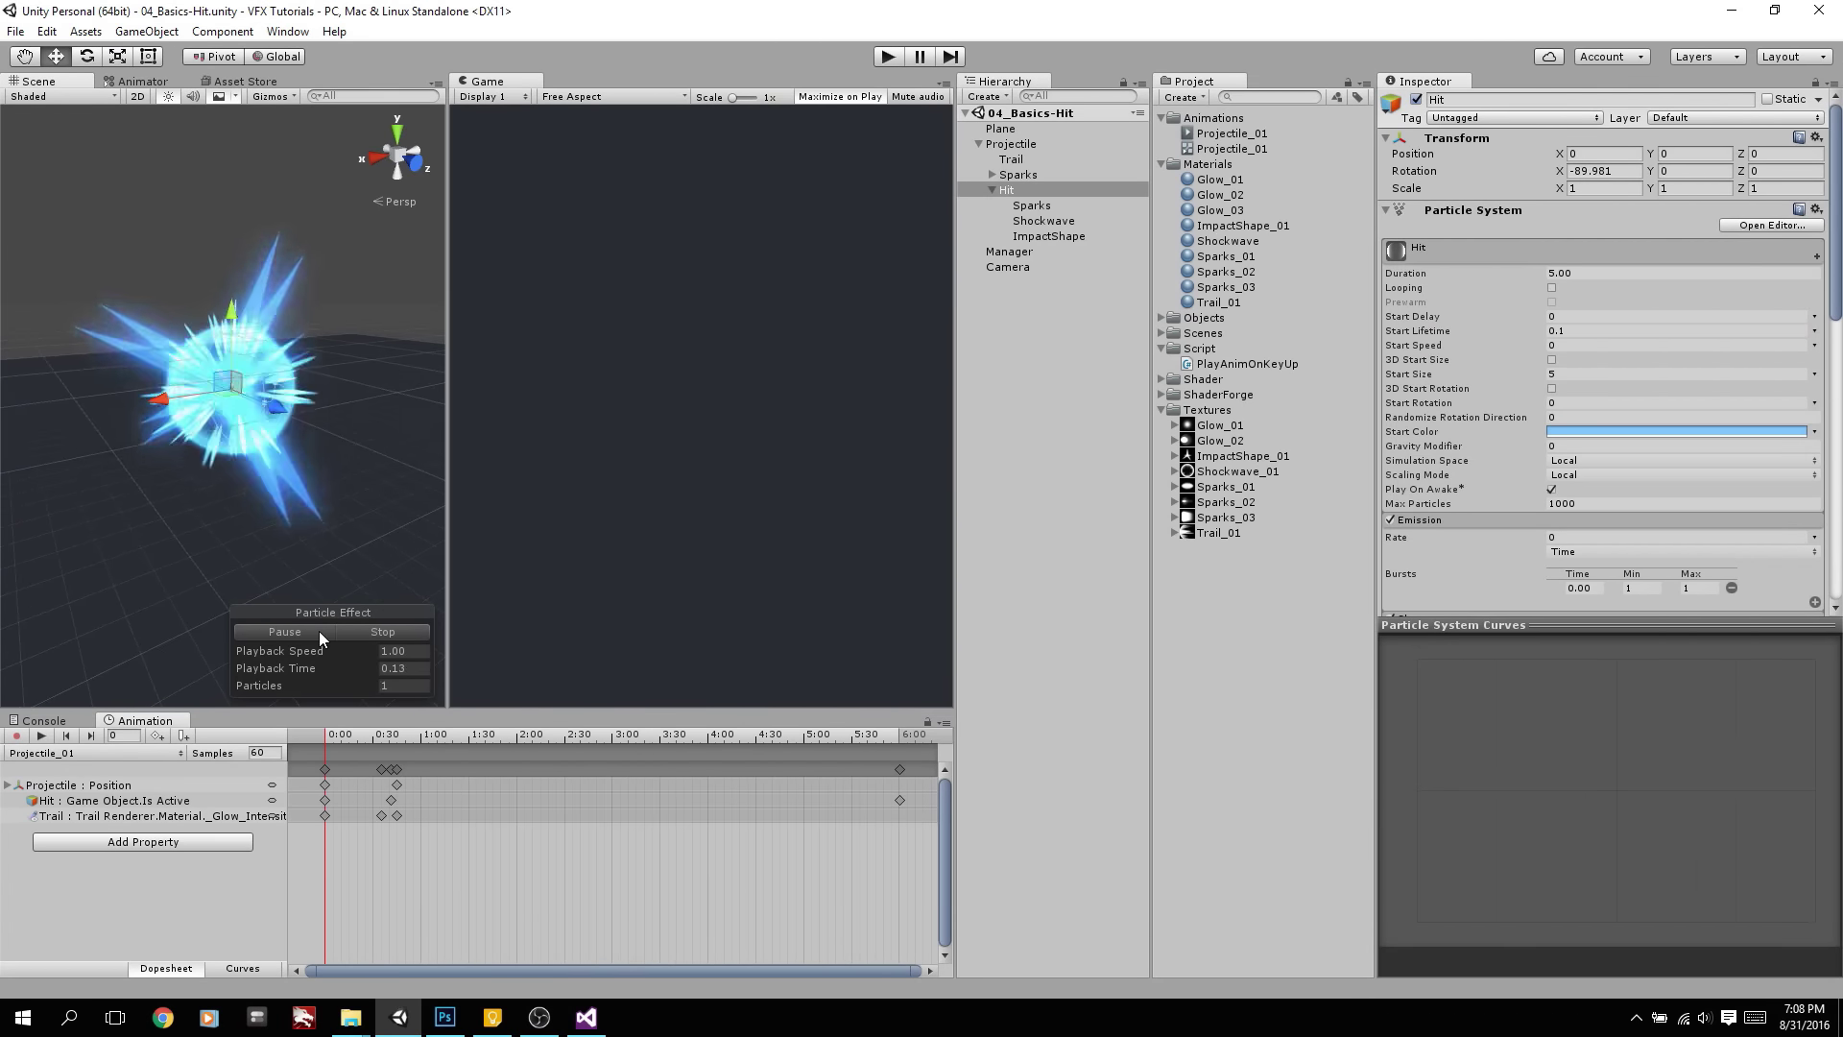
pyautogui.click(346, 644)
pyautogui.click(346, 635)
pyautogui.click(321, 632)
pyautogui.click(320, 632)
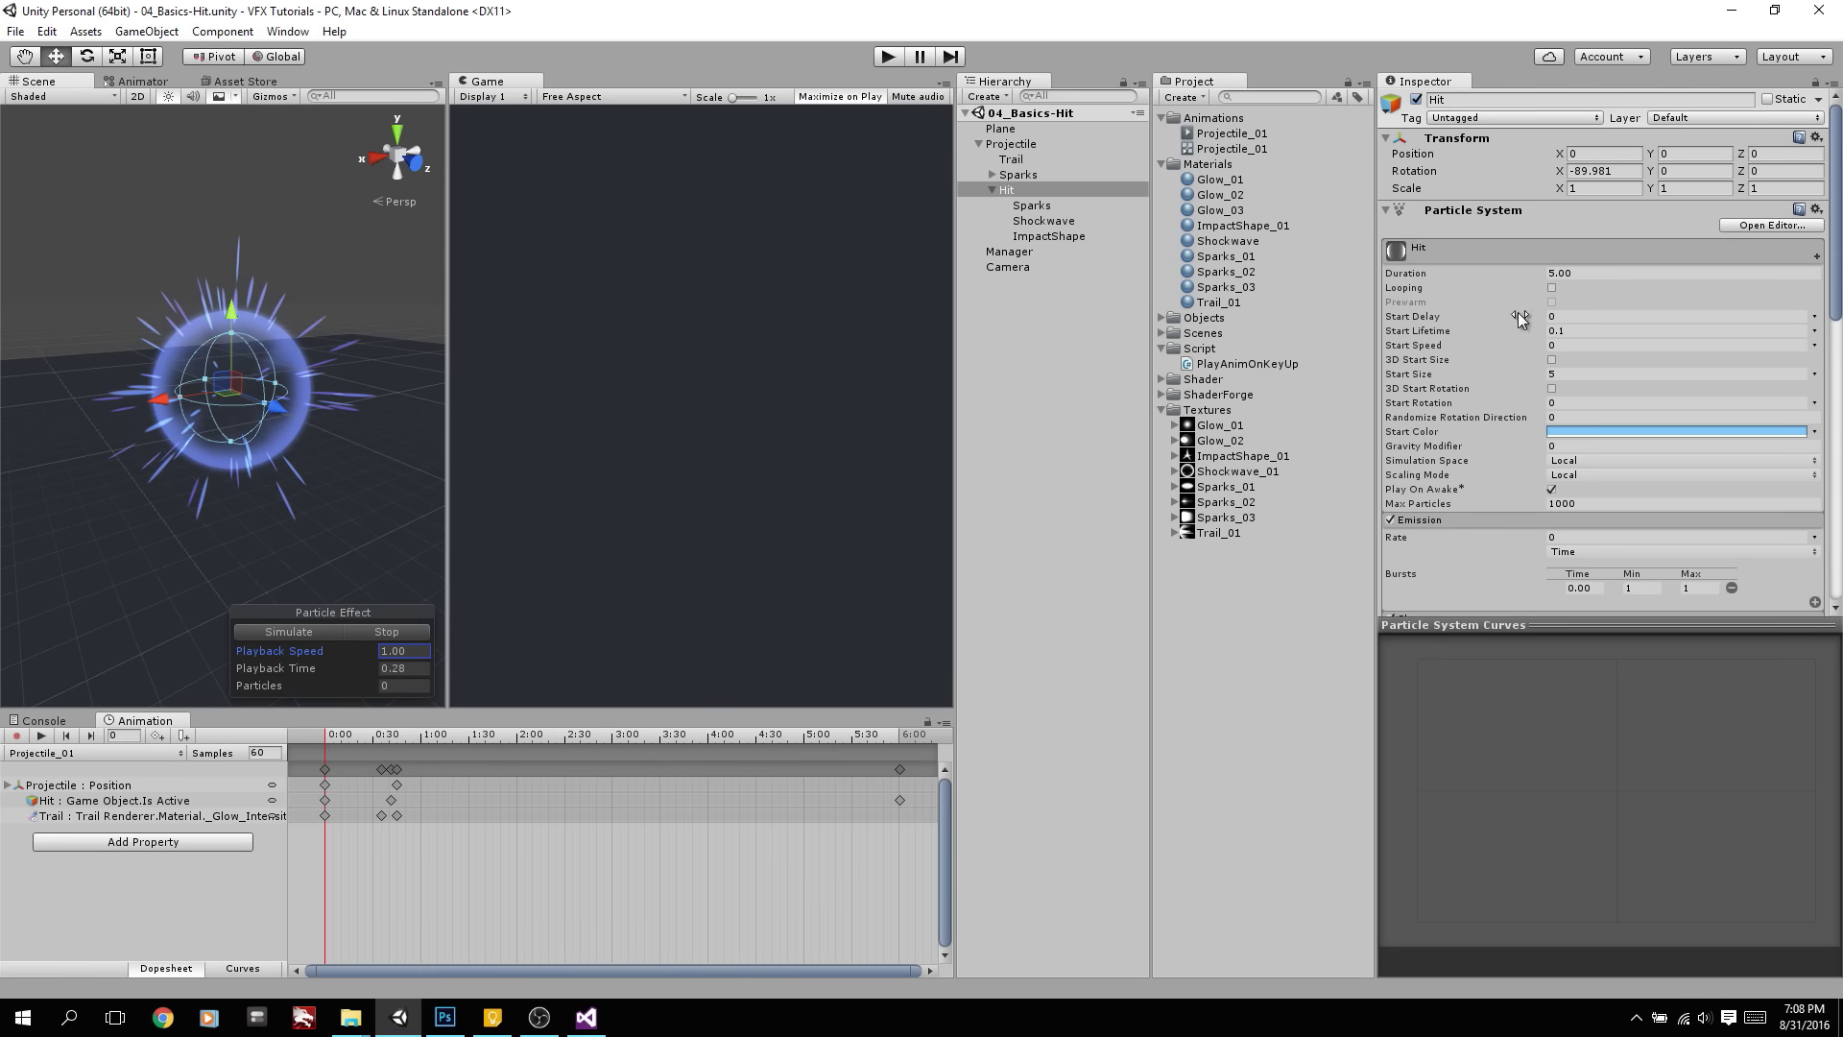
# Set the ImpactShape particles' minimum Start Rotation to -360 and replay the effect
pyautogui.click(1049, 236)
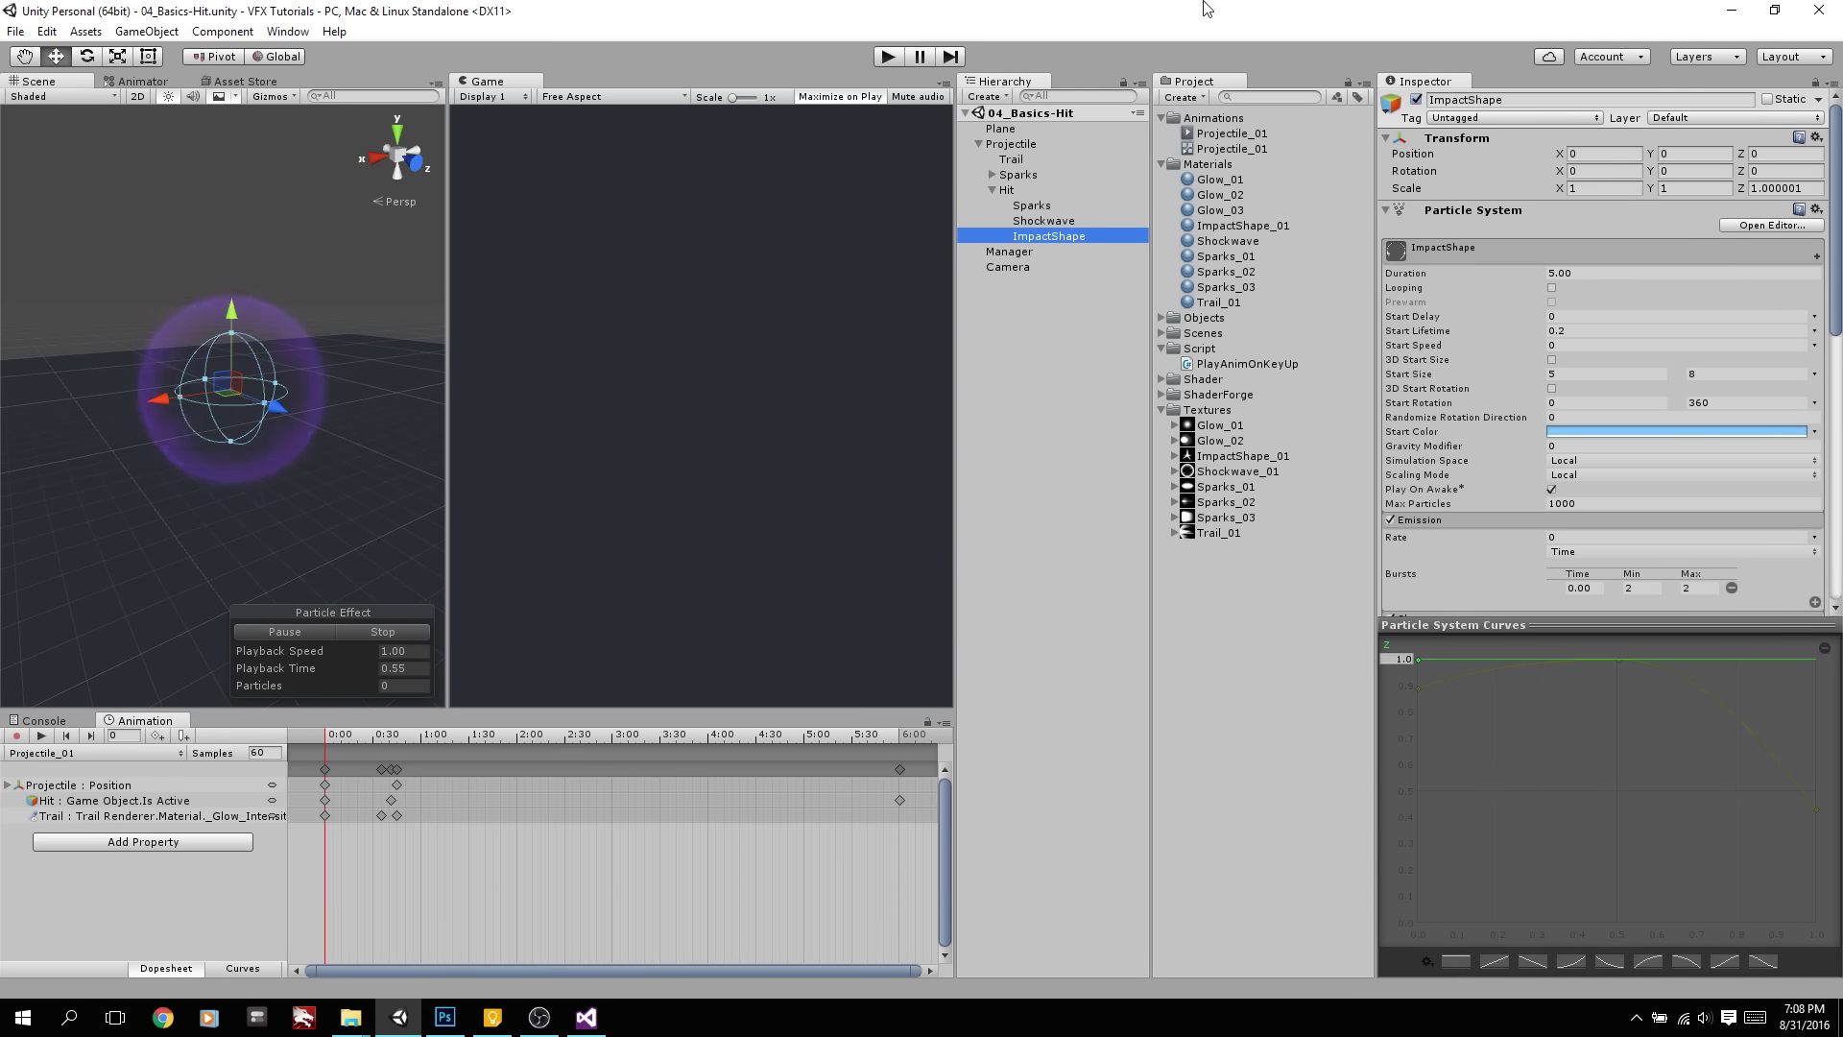
pyautogui.click(1630, 403)
pyautogui.write('-360')
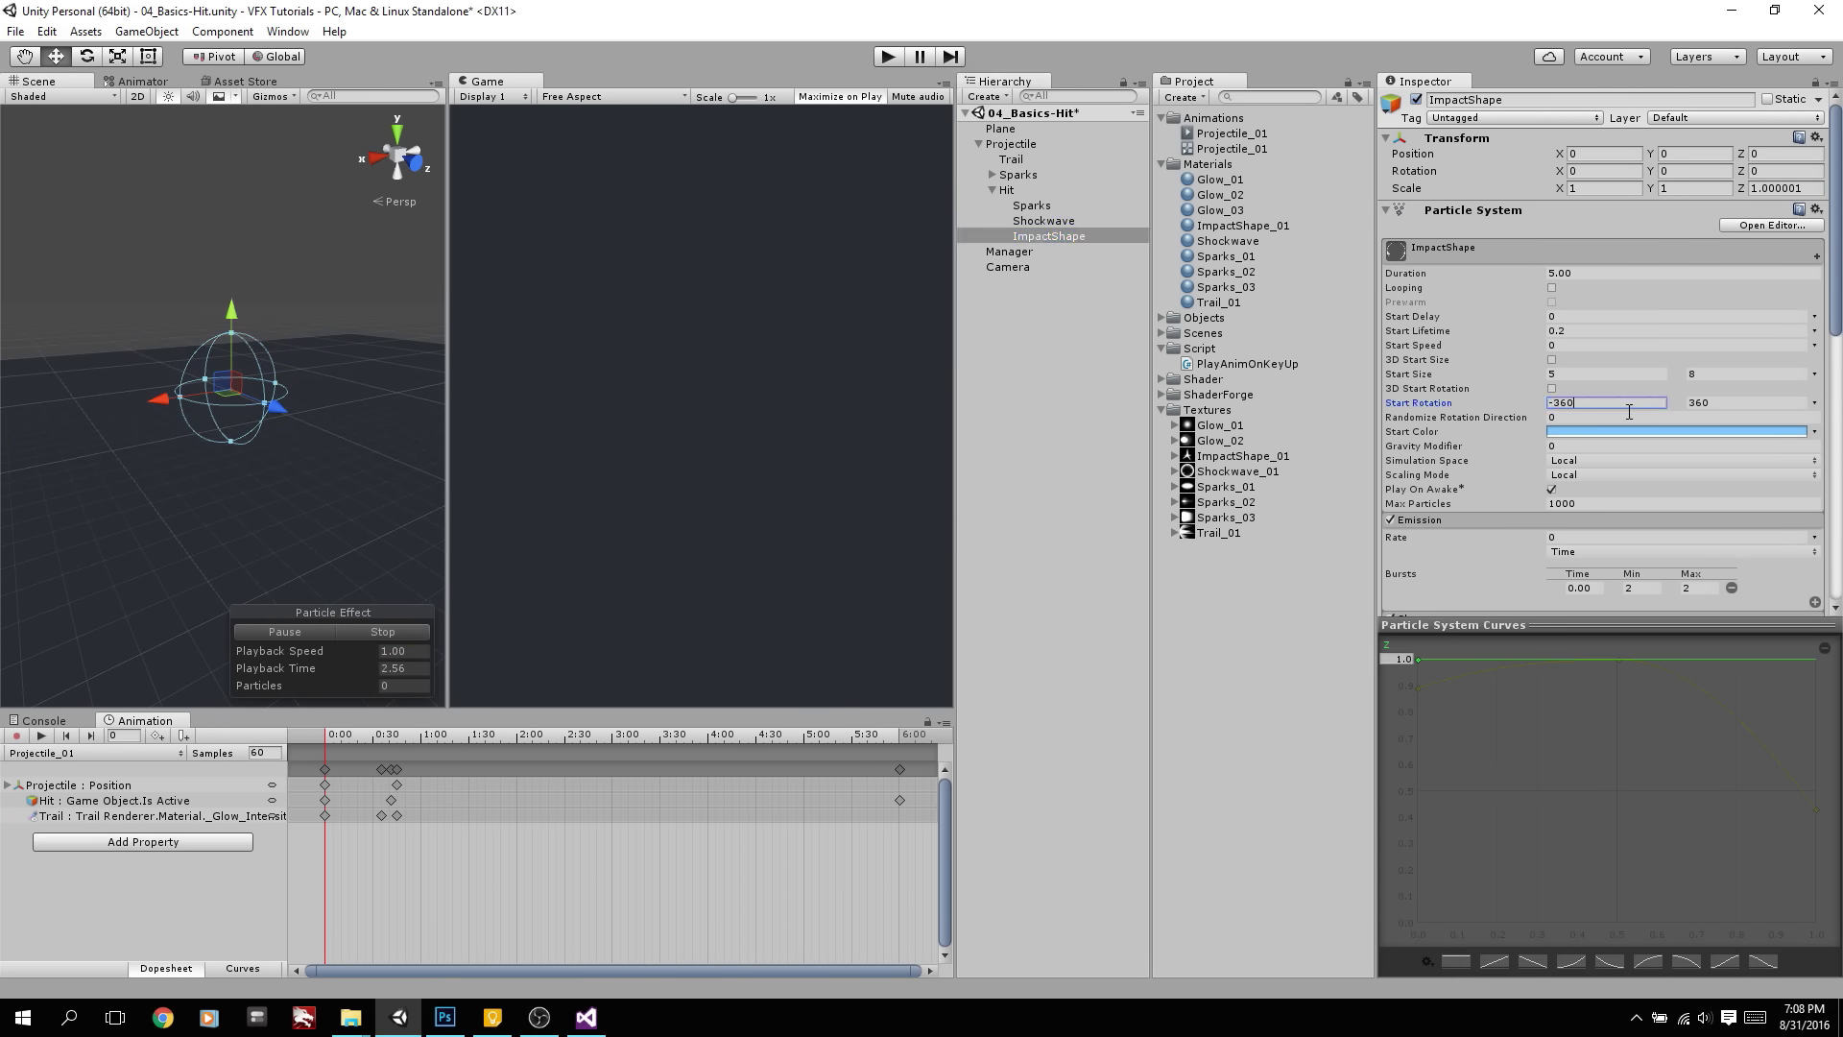
pyautogui.click(329, 632)
pyautogui.click(331, 629)
pyautogui.click(317, 625)
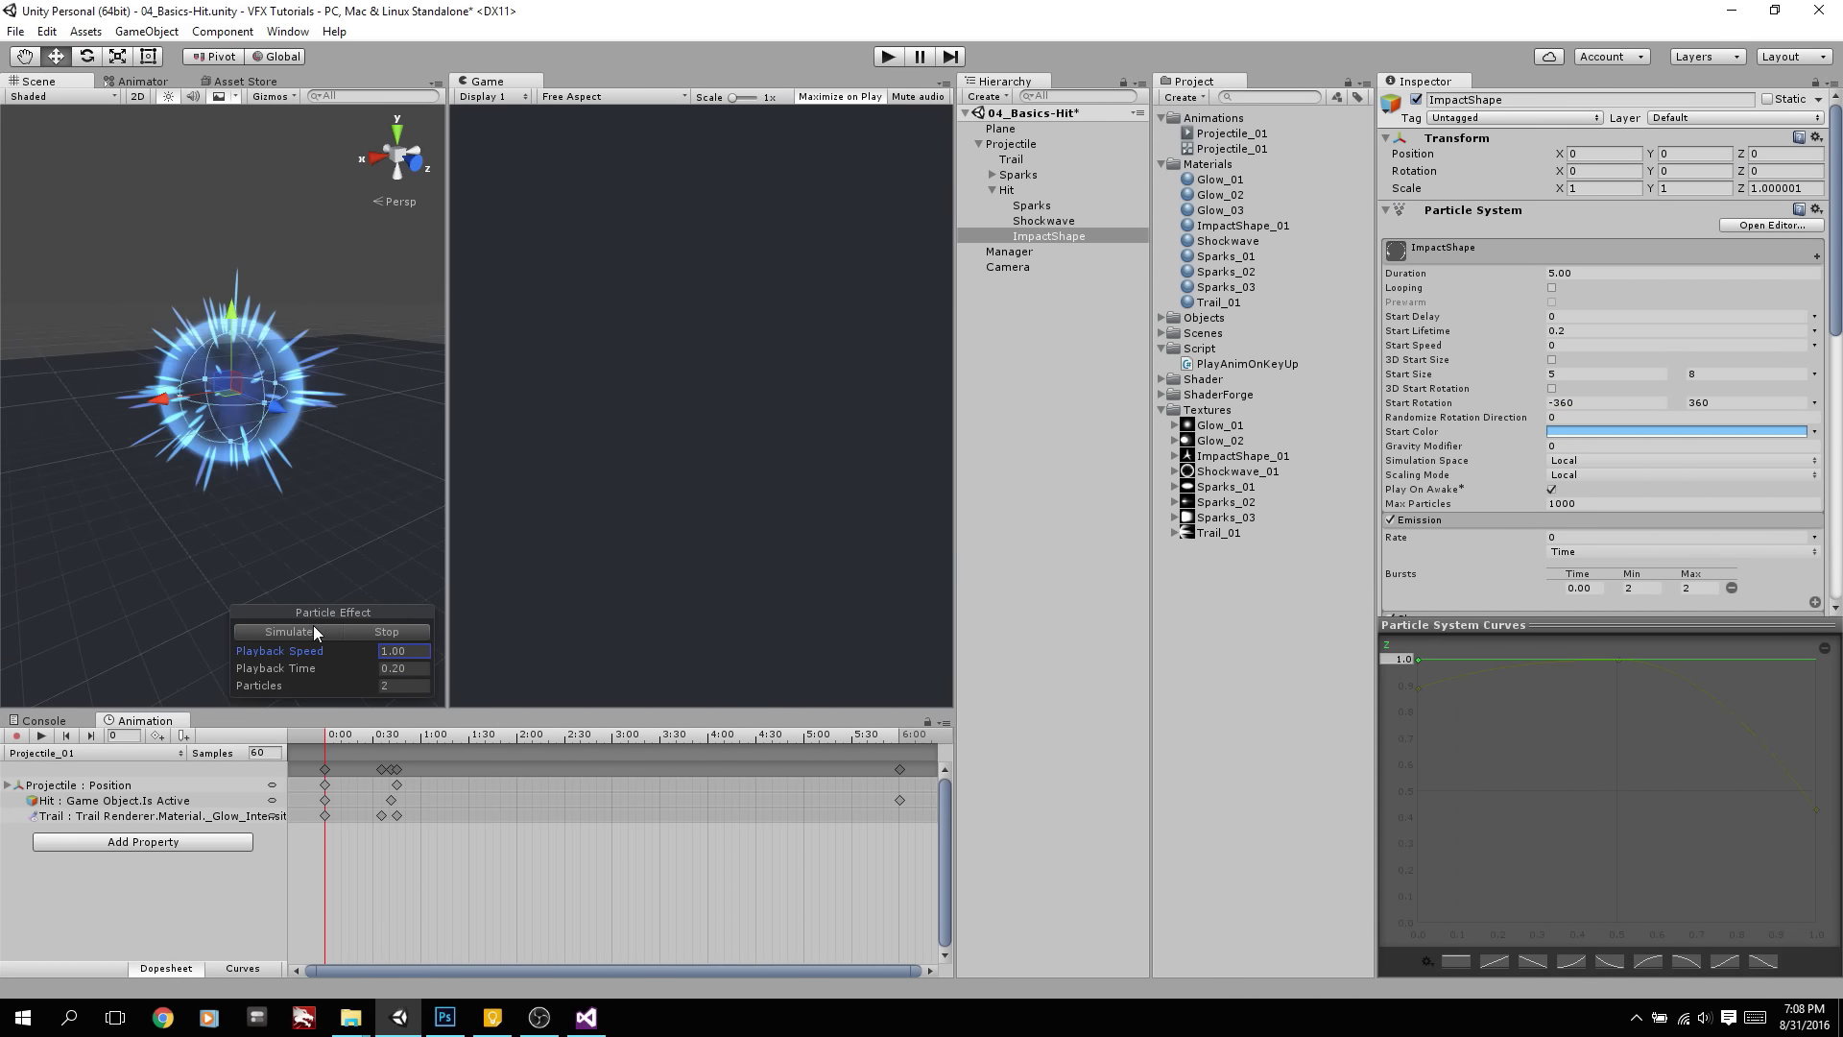
pyautogui.click(1568, 373)
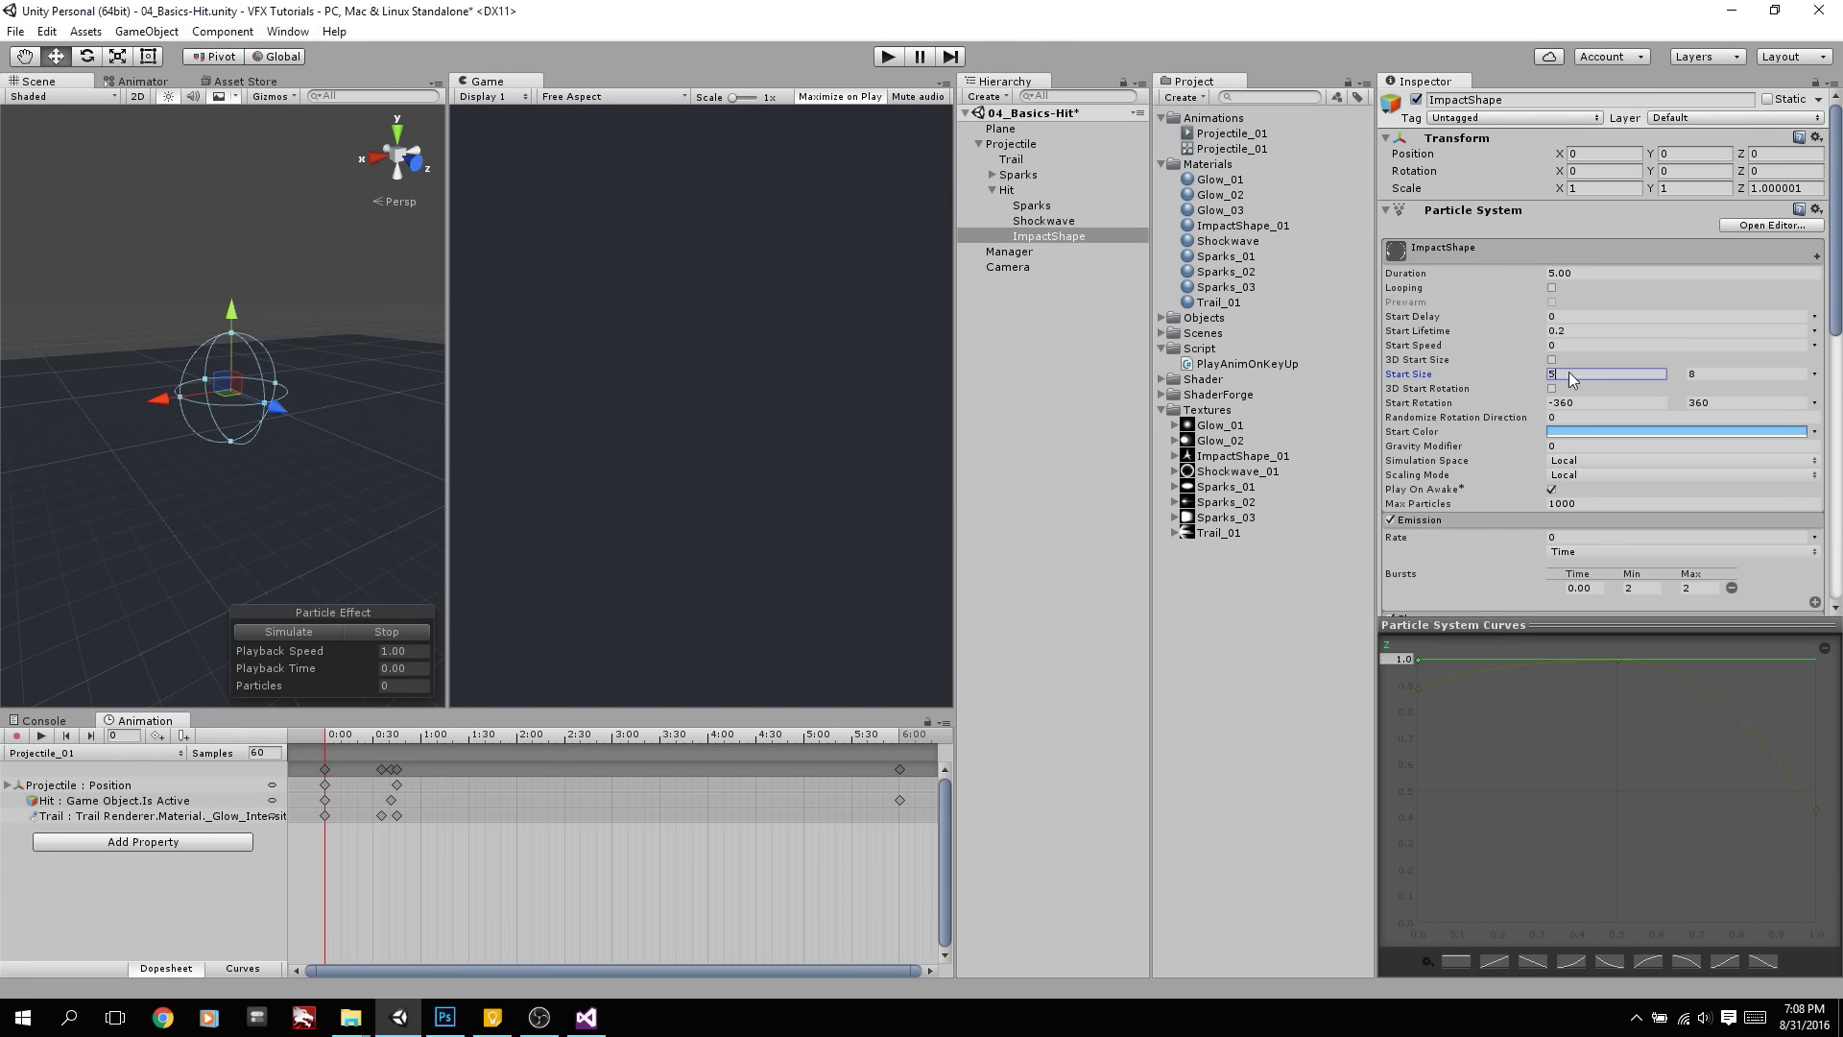
# Set the Start Lifetime range of the Sparks under Hit to 0.4–0.9 and their Start Speed range to 2–8
pyautogui.click(1075, 205)
pyautogui.click(1721, 331)
pyautogui.write('.9')
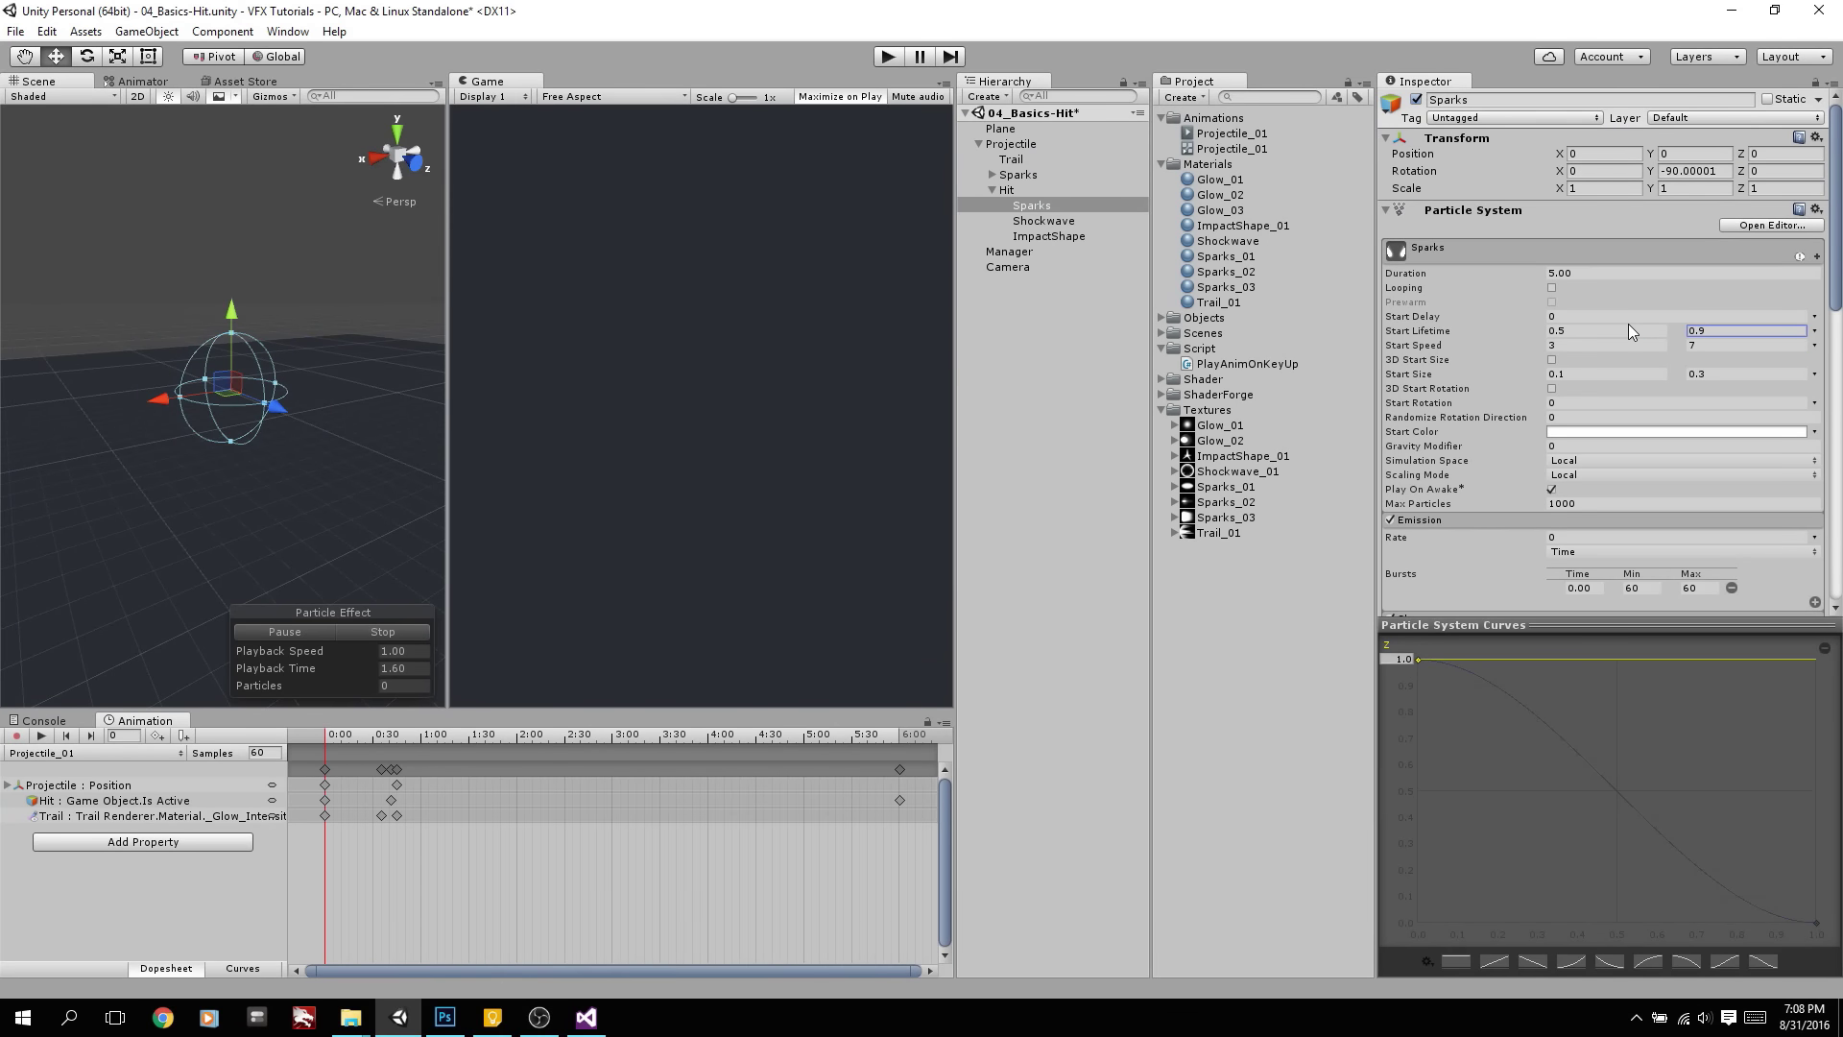
pyautogui.click(1647, 332)
pyautogui.write('.4')
pyautogui.click(1719, 345)
pyautogui.write('8')
pyautogui.click(1655, 349)
# Set the Start Size range of the Sparks under Hit to 0.05–0.35
pyautogui.click(1714, 370)
pyautogui.write('0.35')
pyautogui.click(1638, 374)
pyautogui.write('.05')
# Replay the effect several times in the Scene view to review the adjusted sparks
pyautogui.click(361, 643)
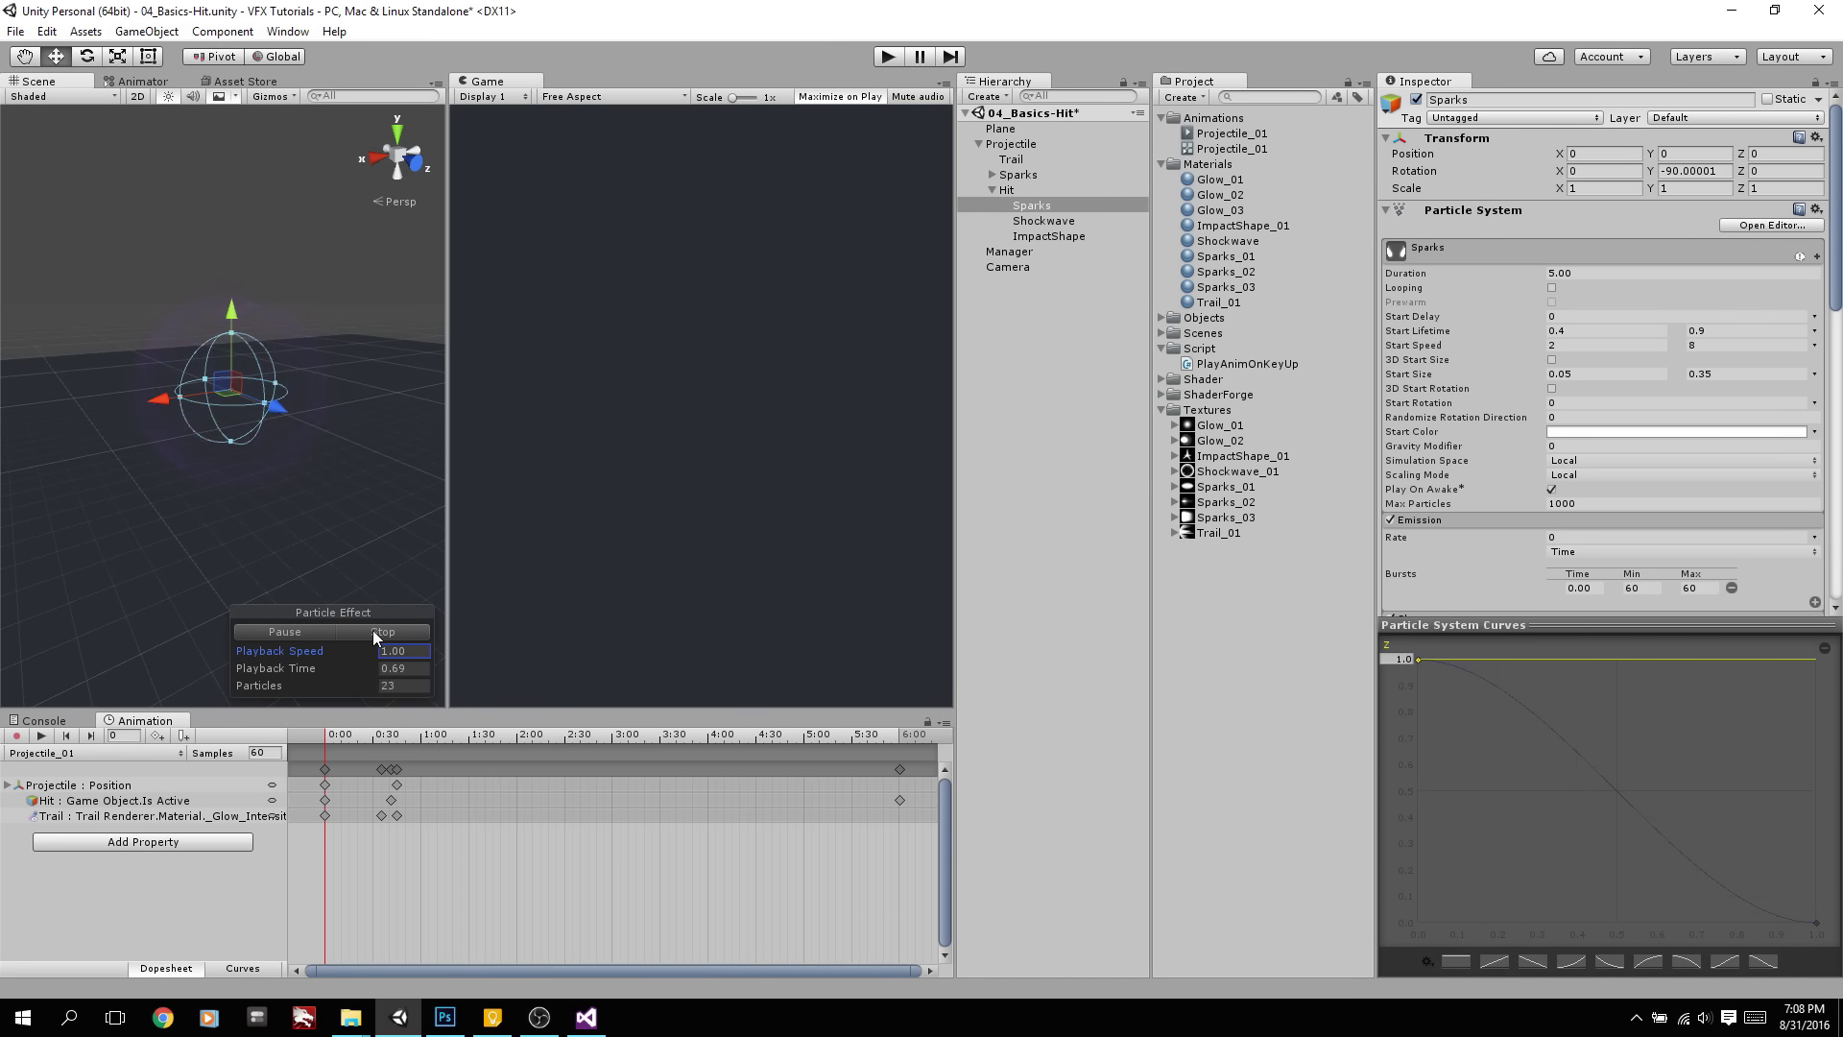
pyautogui.click(372, 629)
pyautogui.click(309, 634)
pyautogui.click(357, 634)
pyautogui.click(313, 631)
pyautogui.click(357, 629)
pyautogui.click(303, 631)
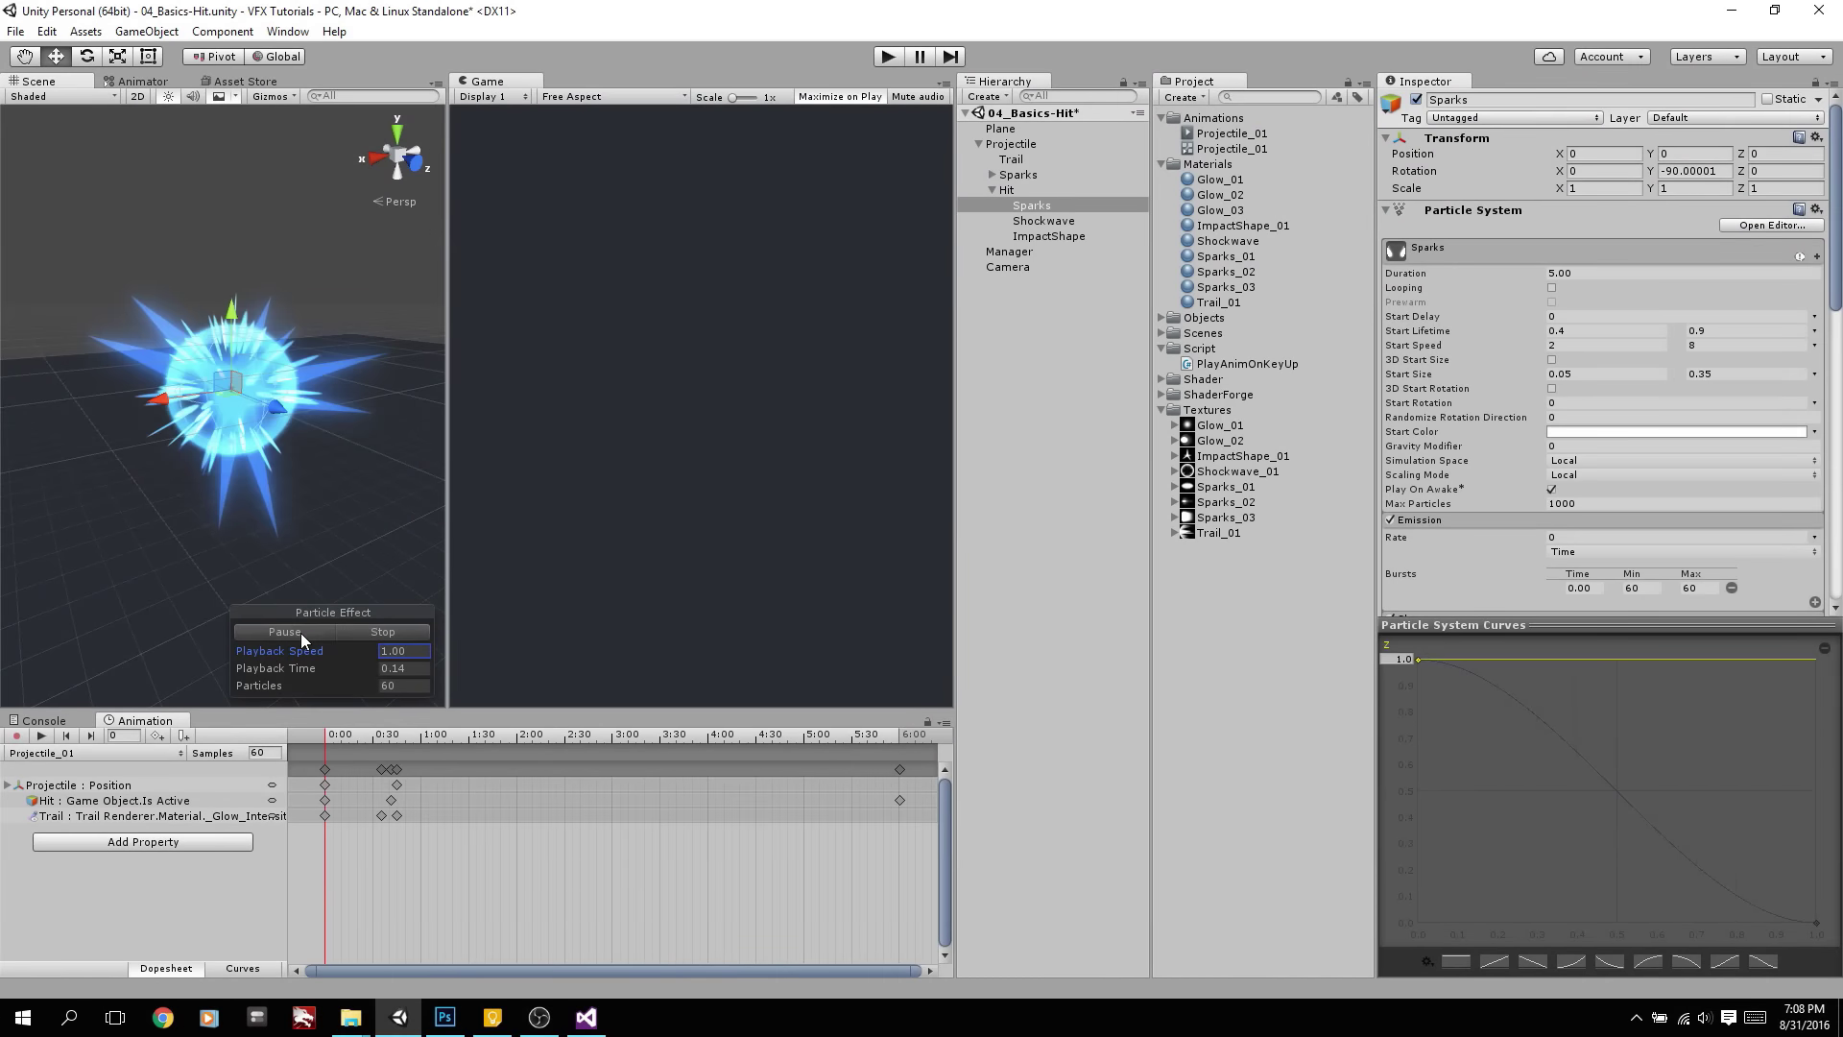
# Deactivate the Hit object and run the scene to test the adjusted hit particles
pyautogui.click(1029, 189)
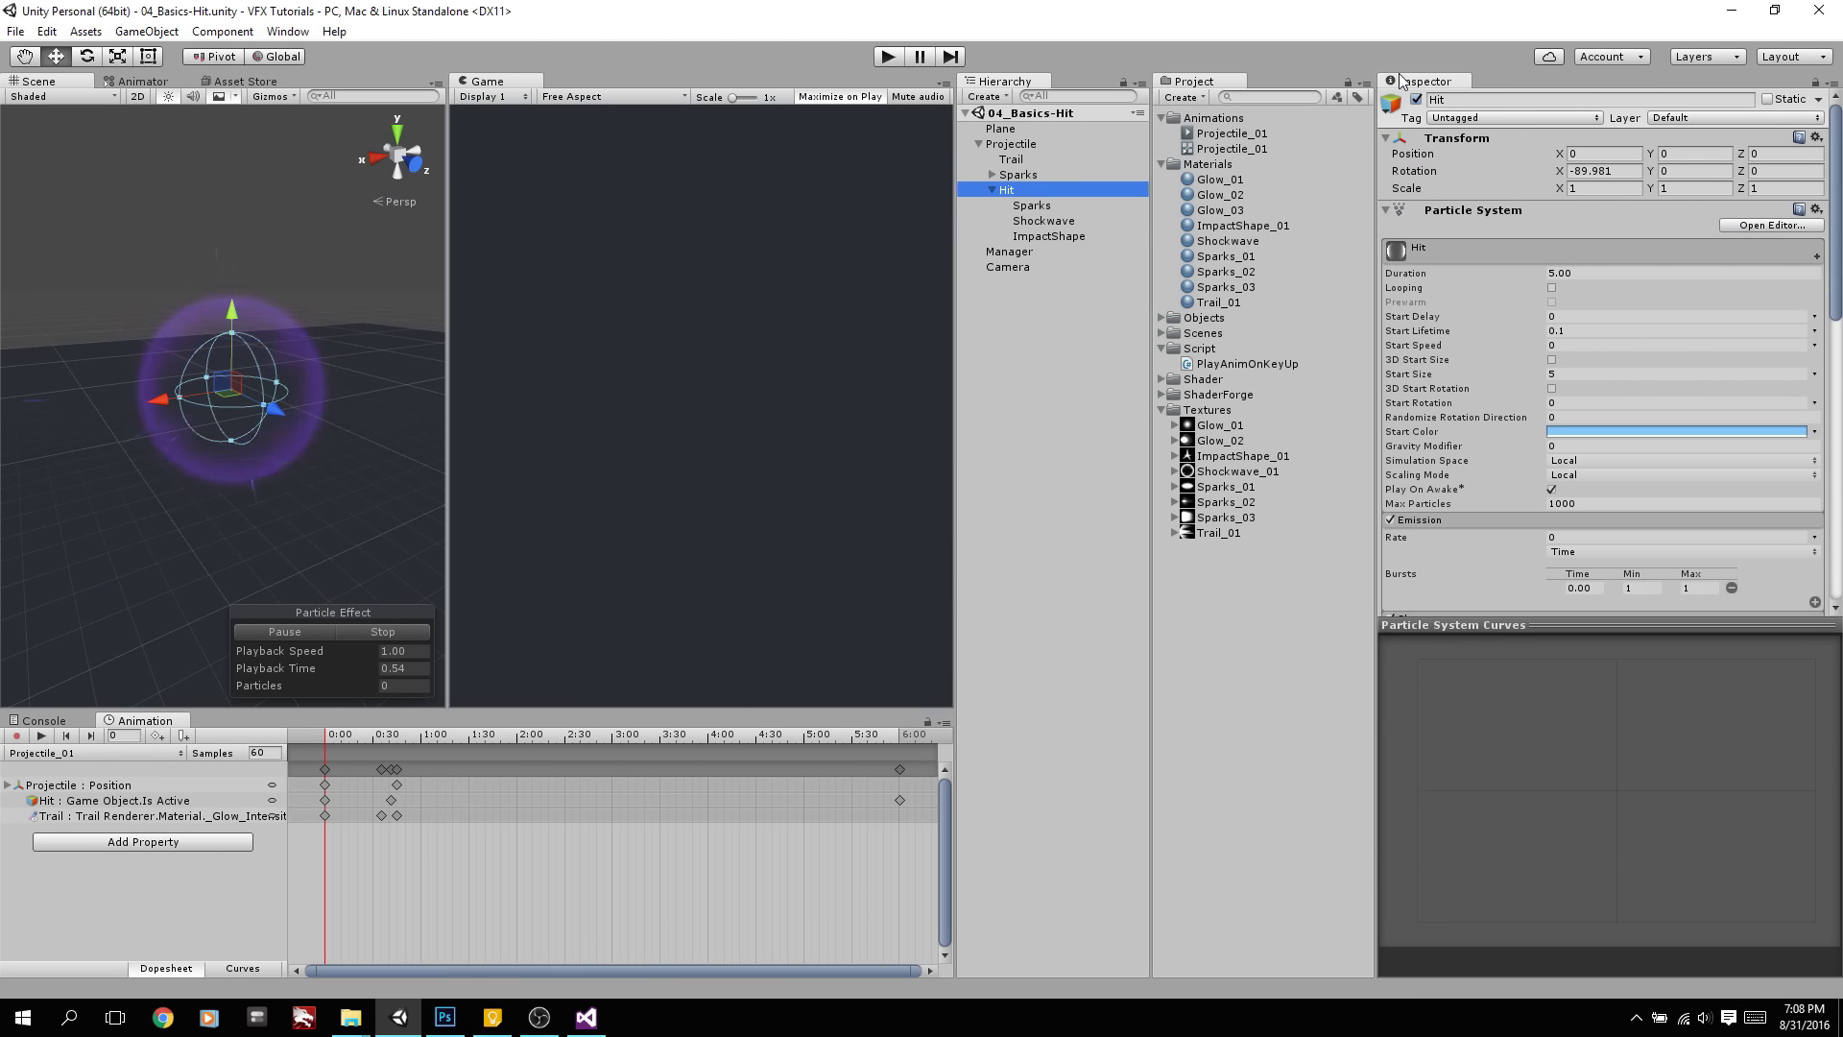
pyautogui.click(1416, 99)
pyautogui.click(893, 58)
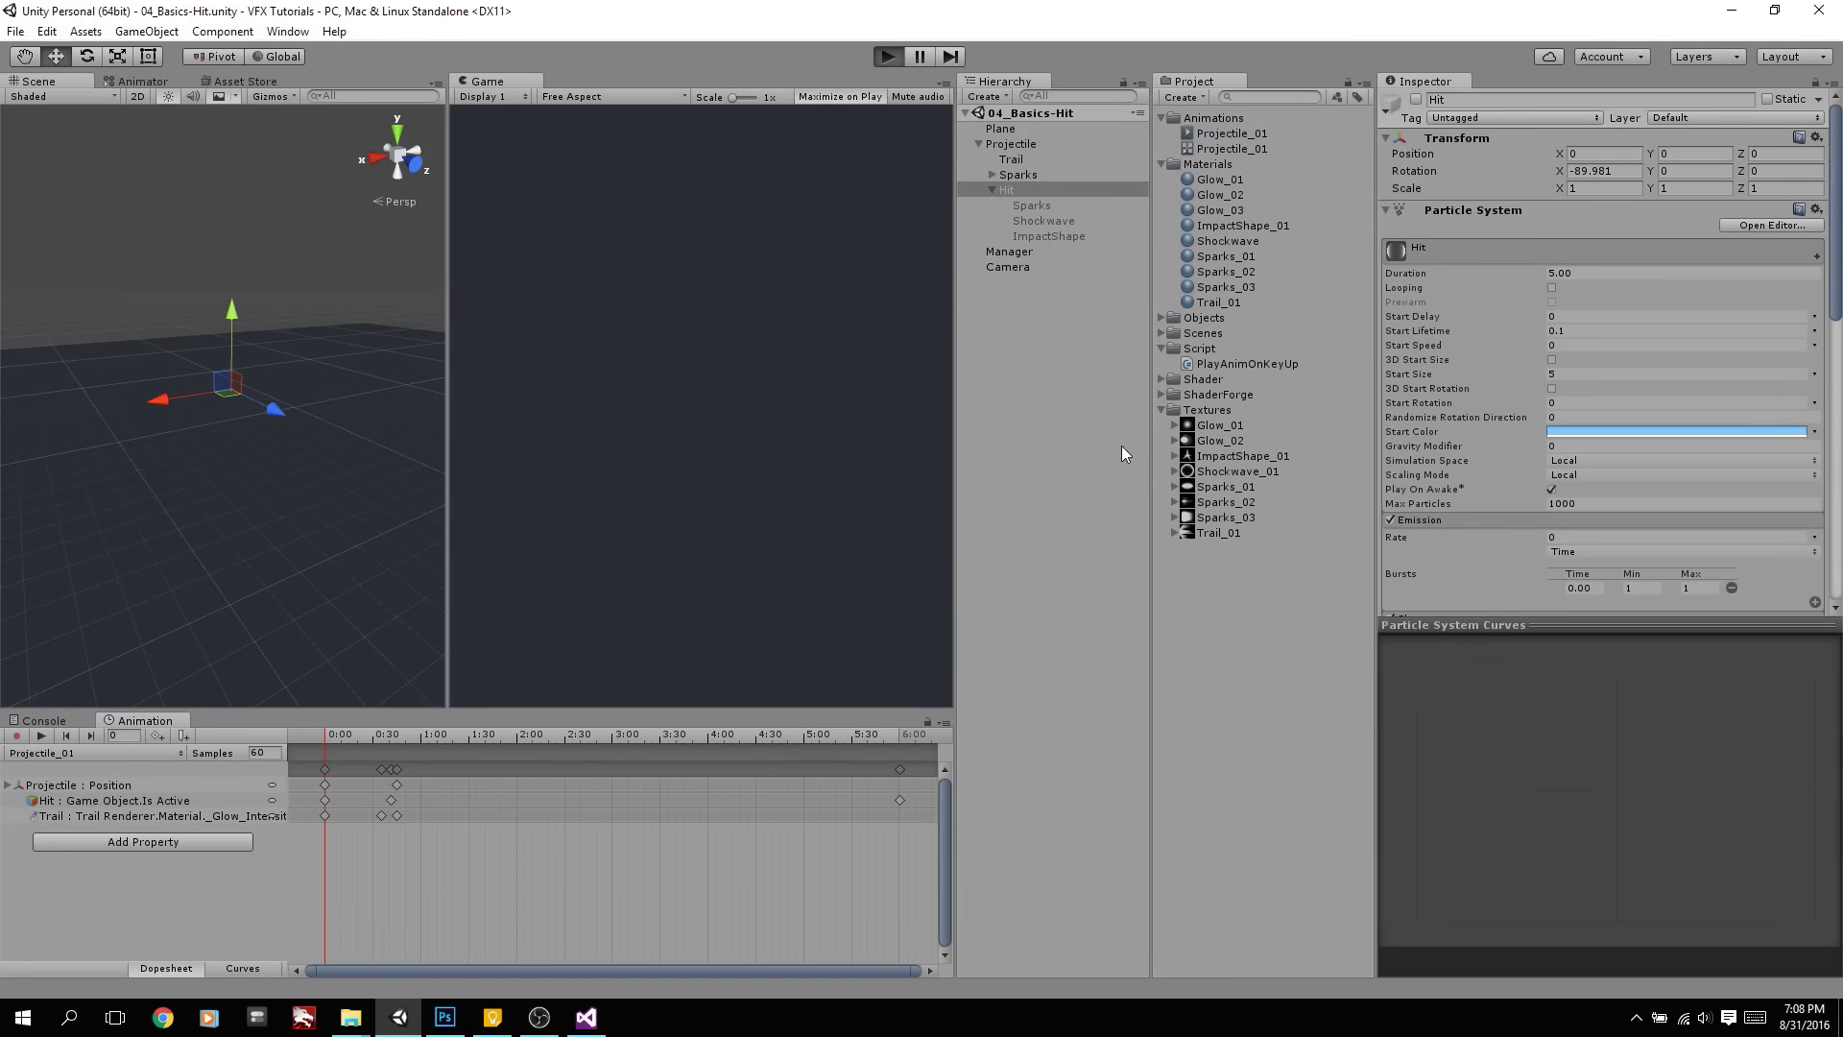